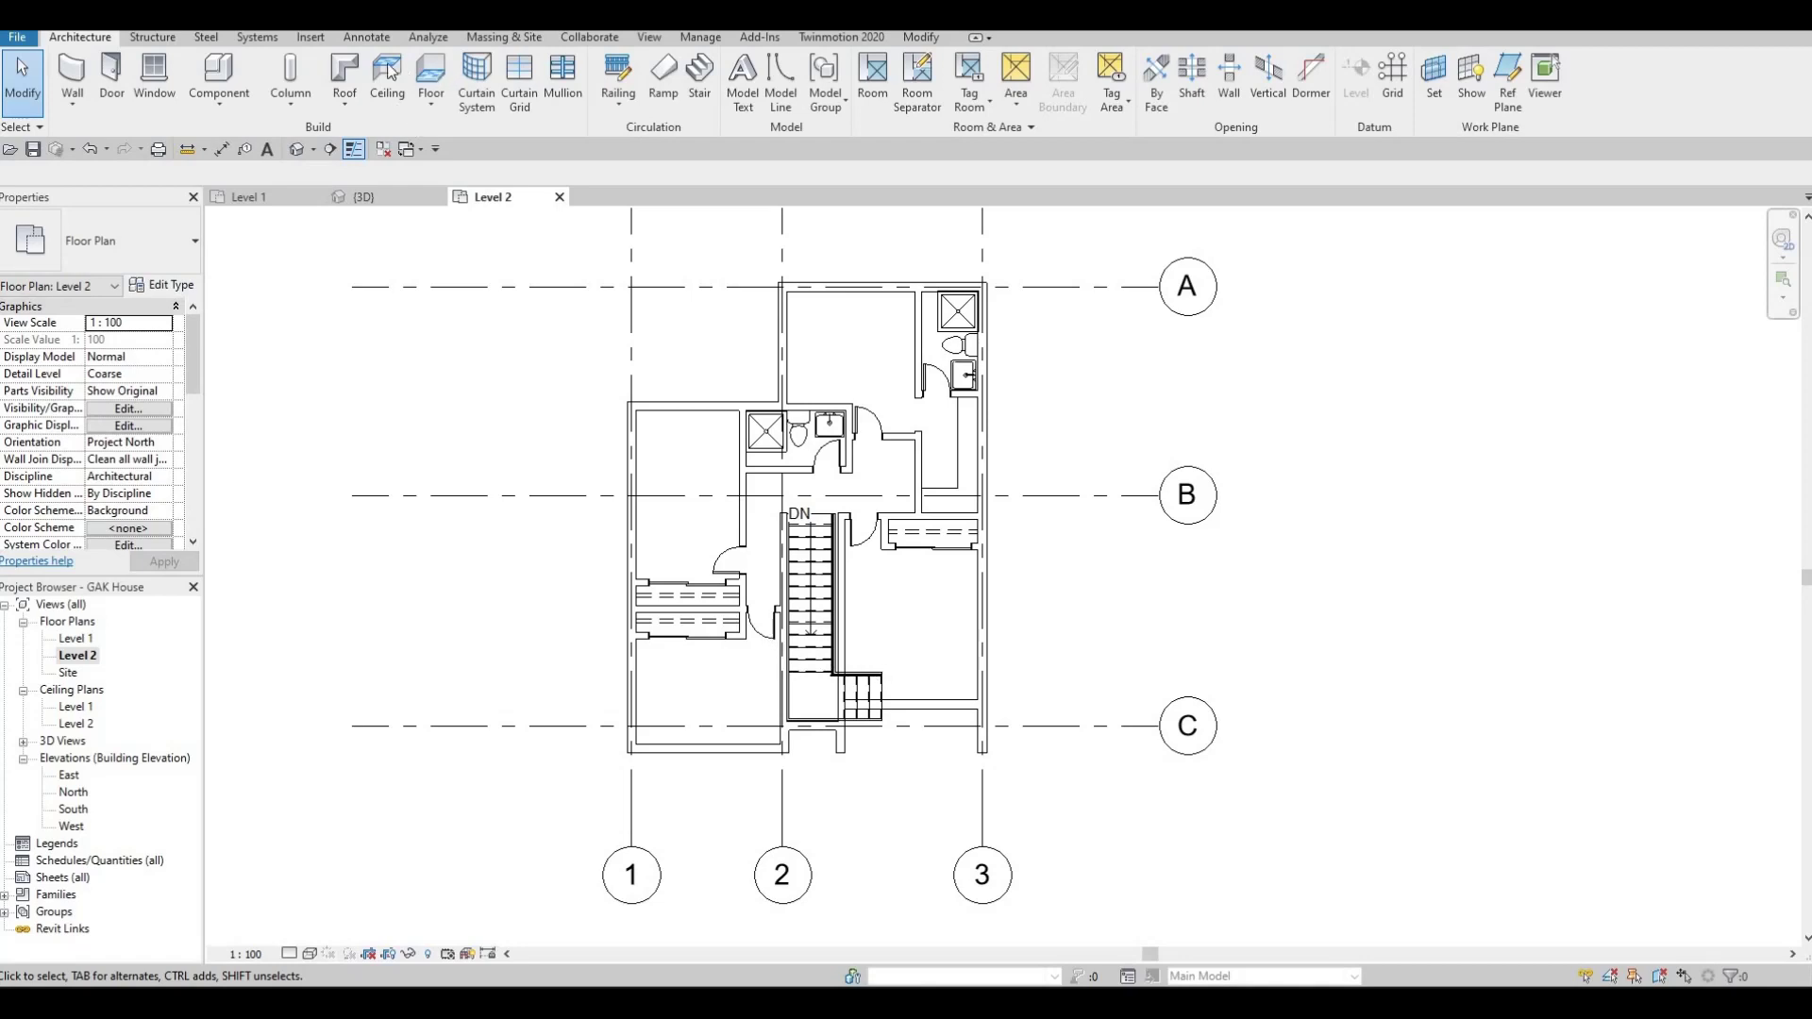
Load the M_Bed-Box family from the Beds folder of the Canada library's Furniture folder.
click(309, 38)
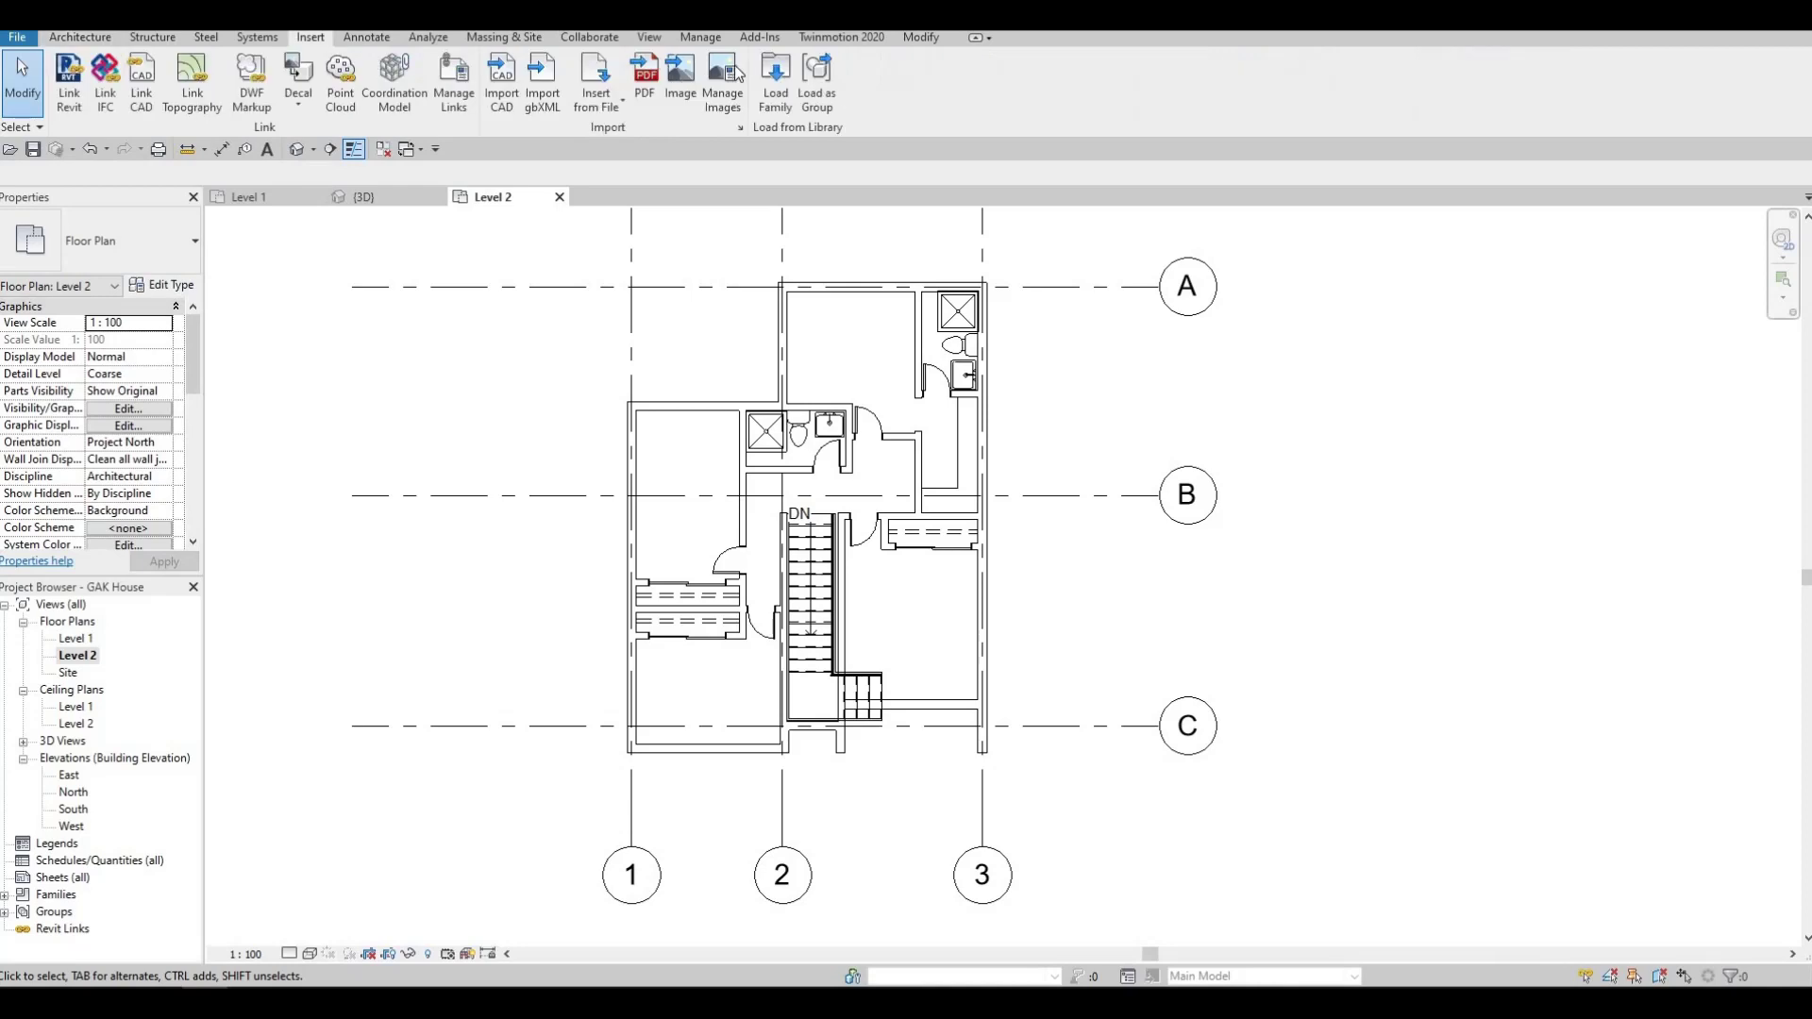
click(769, 76)
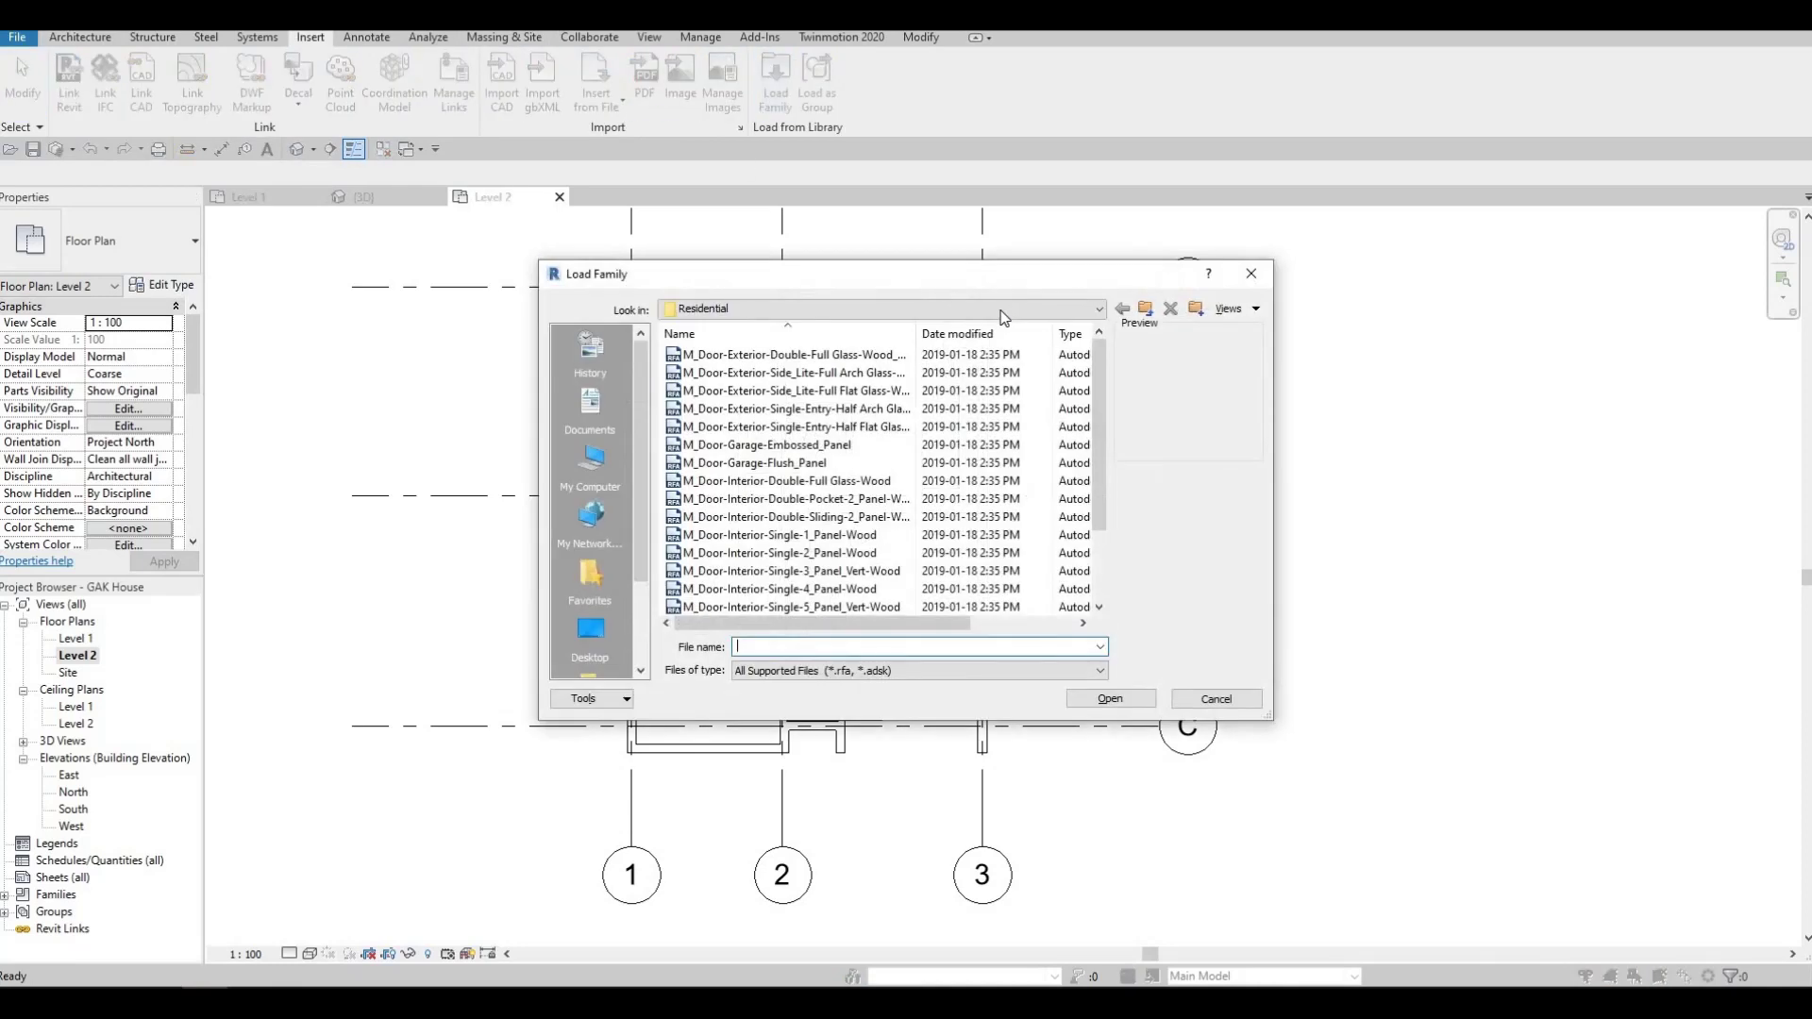
click(944, 308)
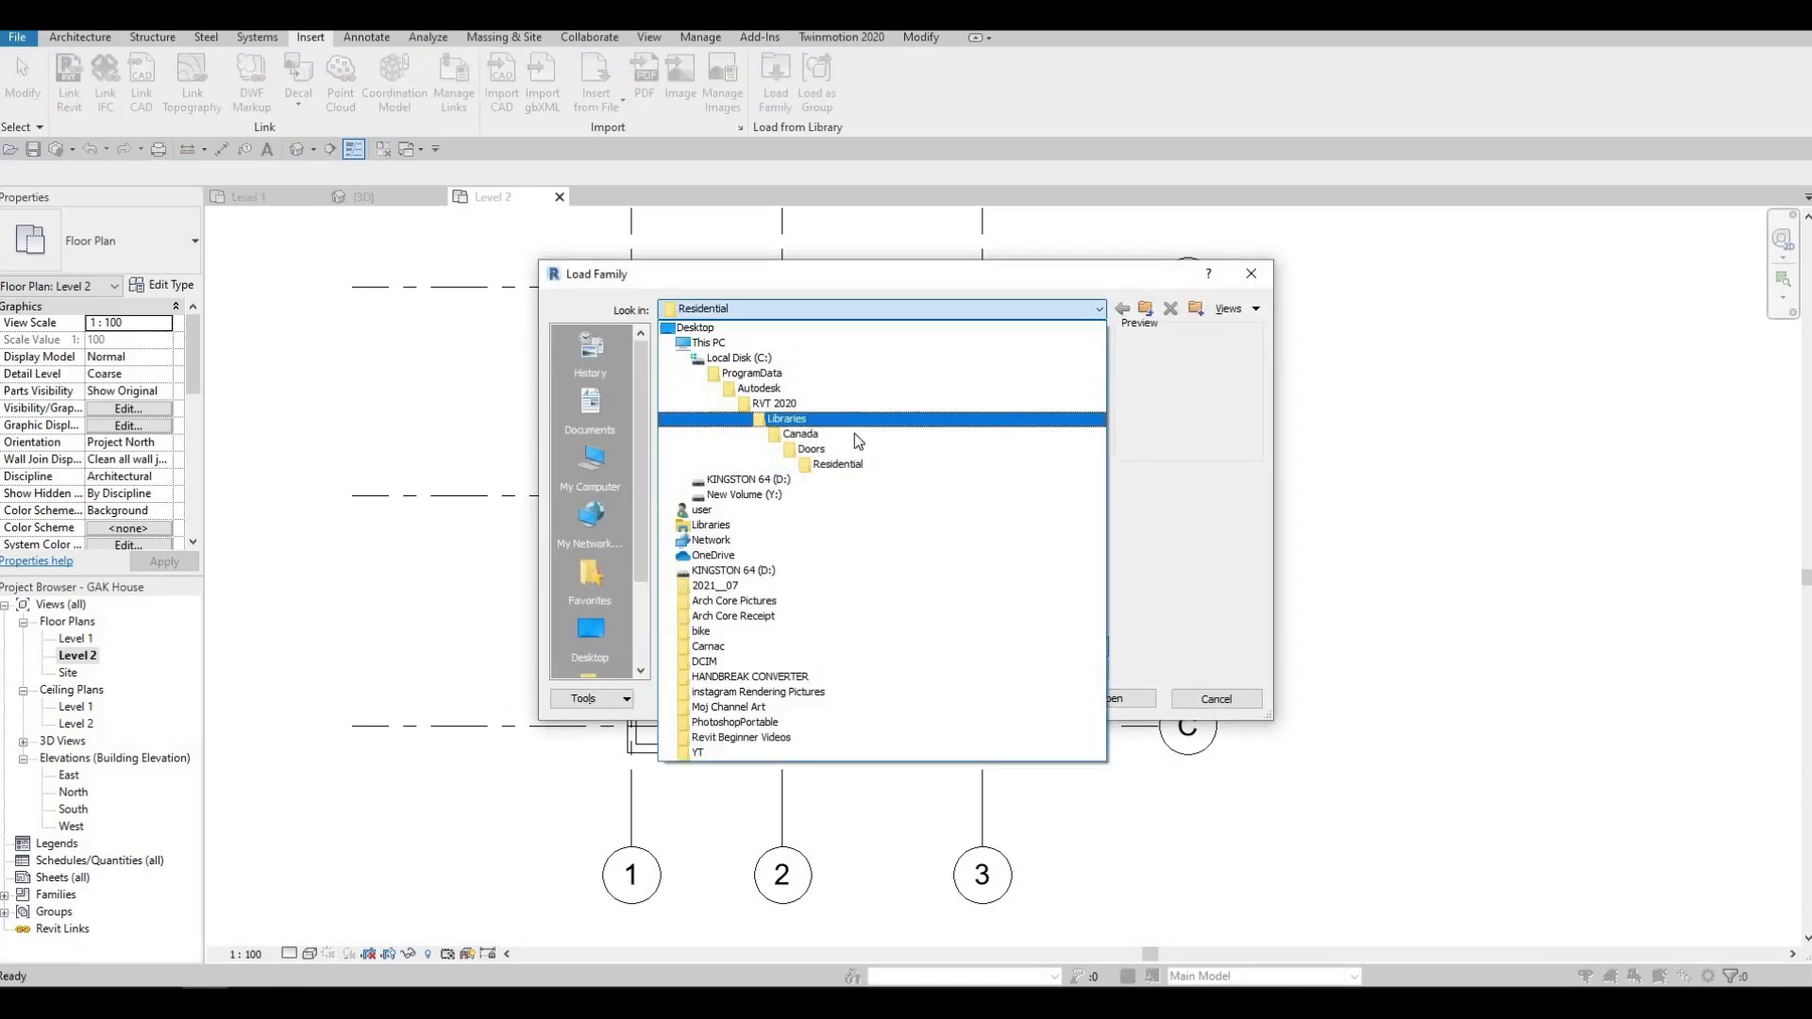
click(833, 435)
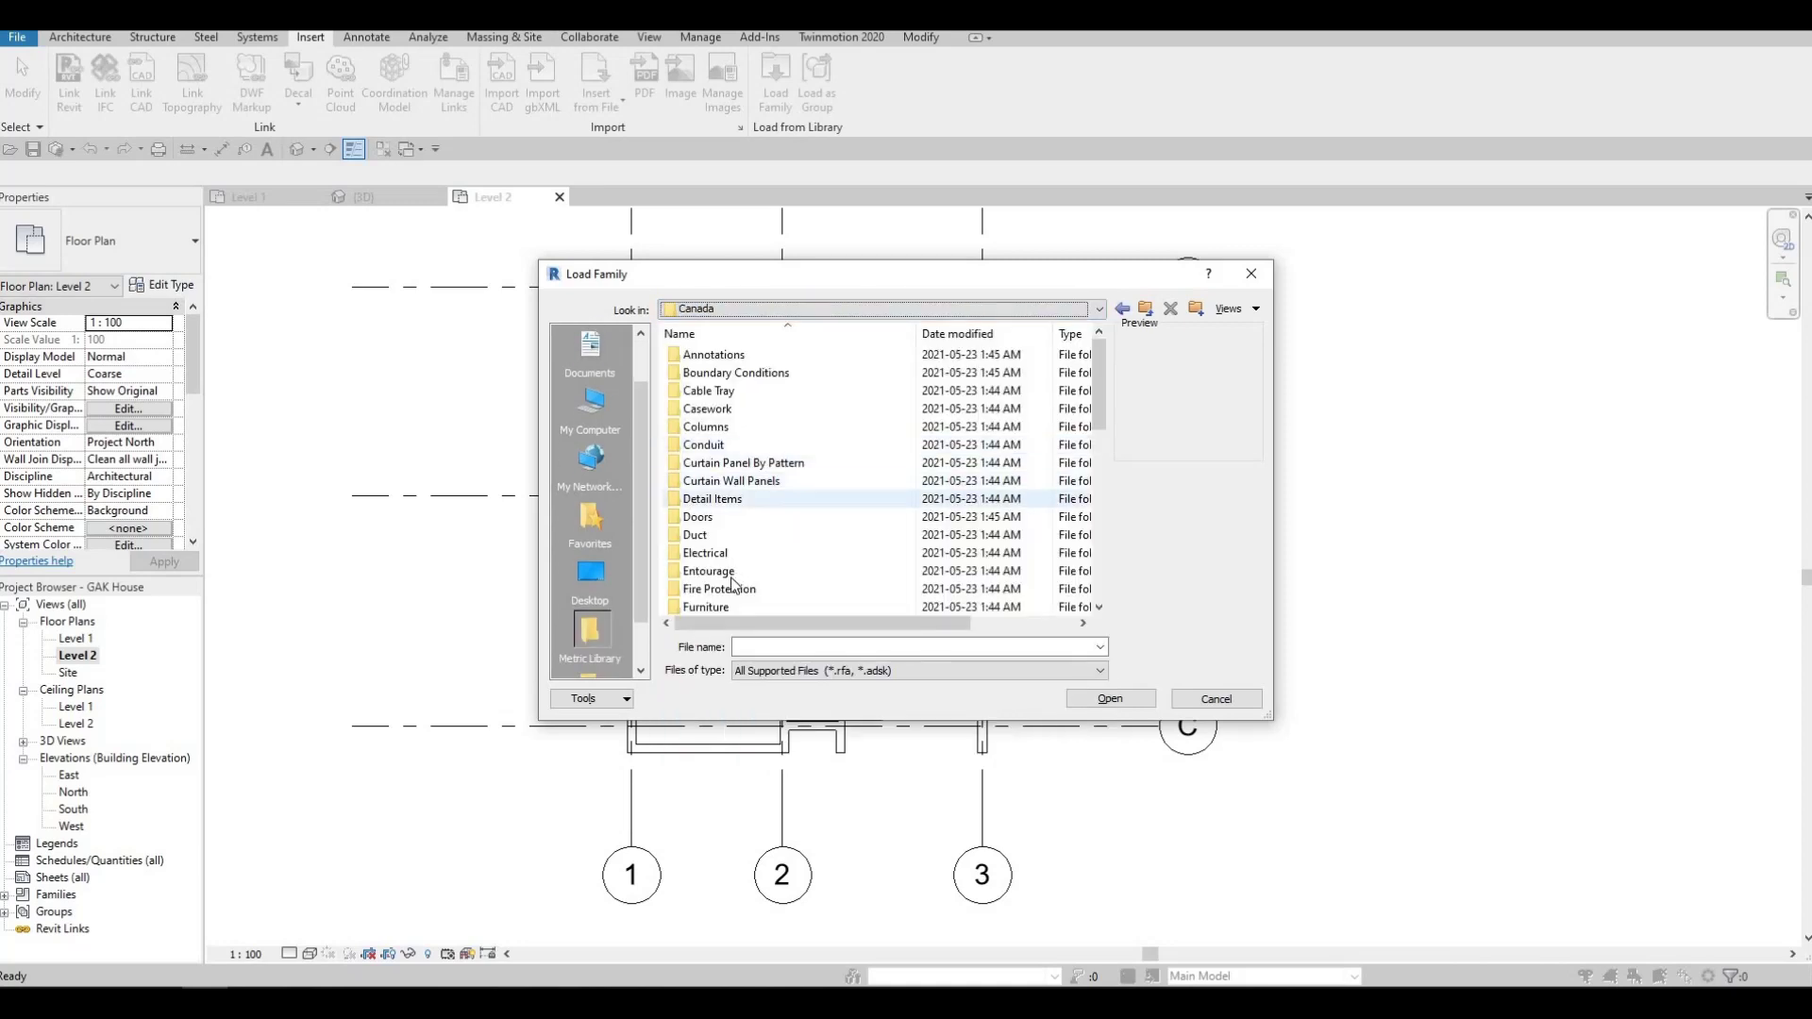
scroll(725, 566, down, 1)
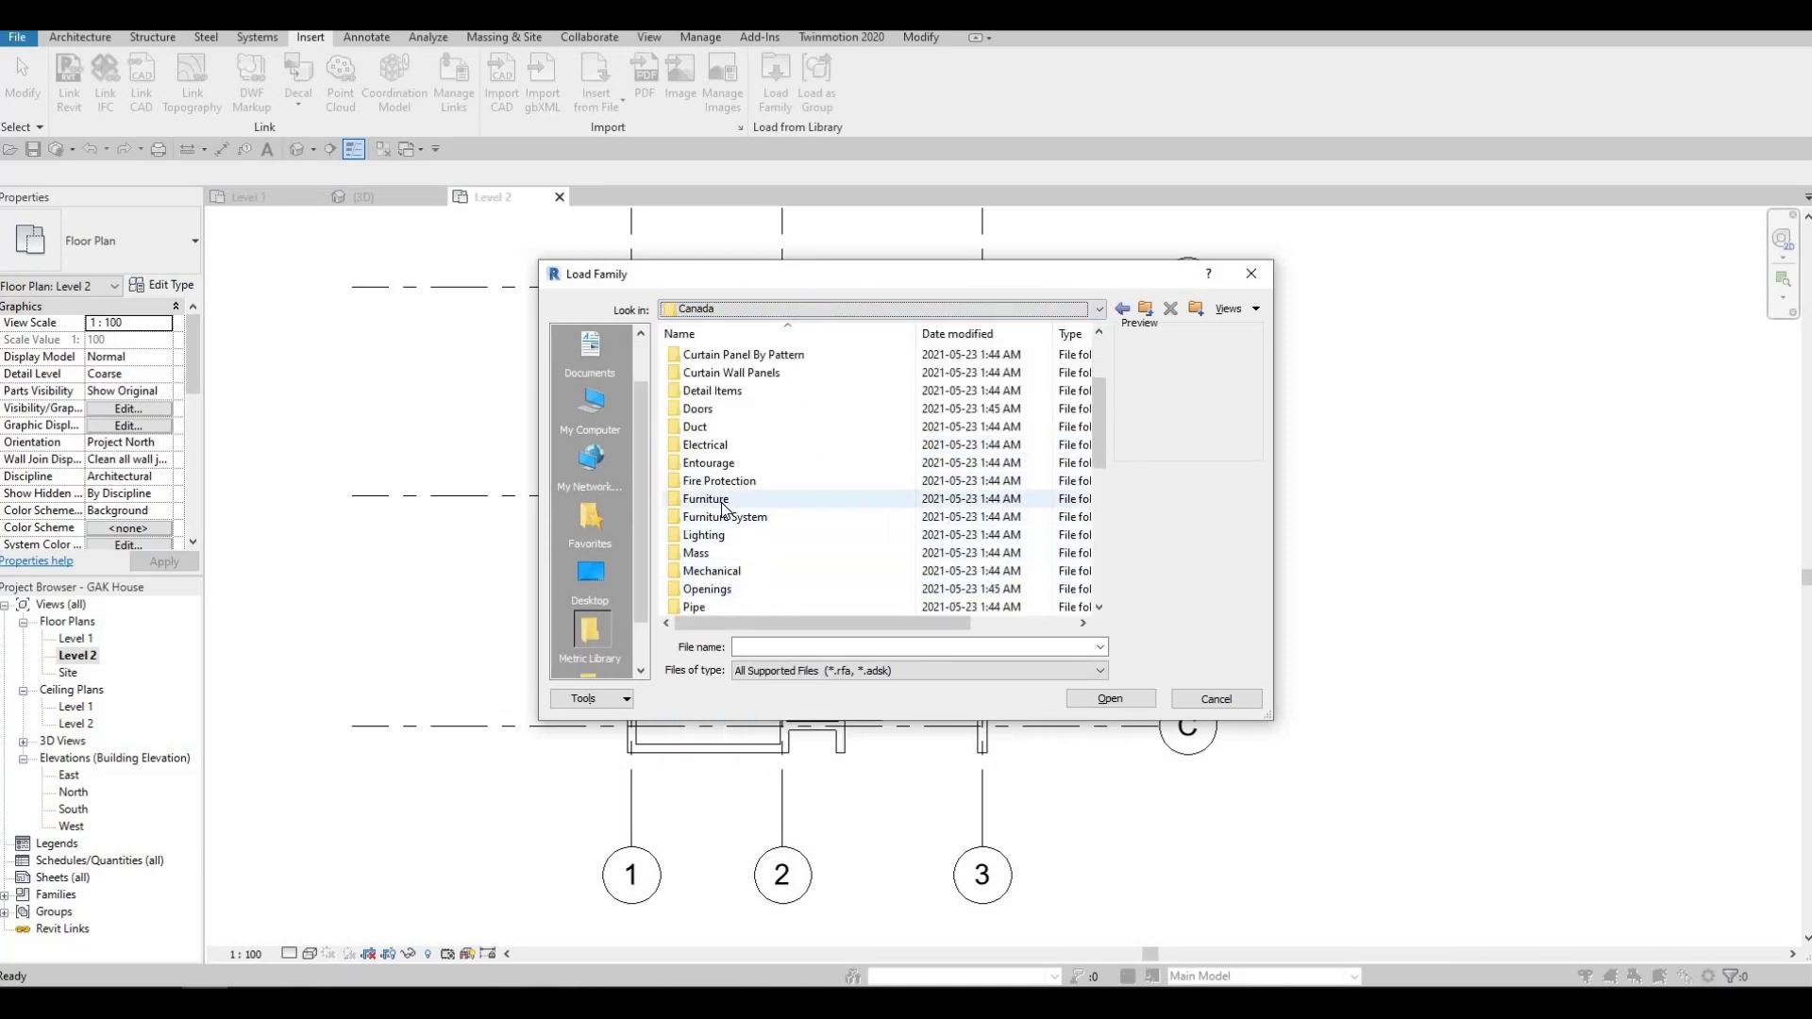
double_click(731, 498)
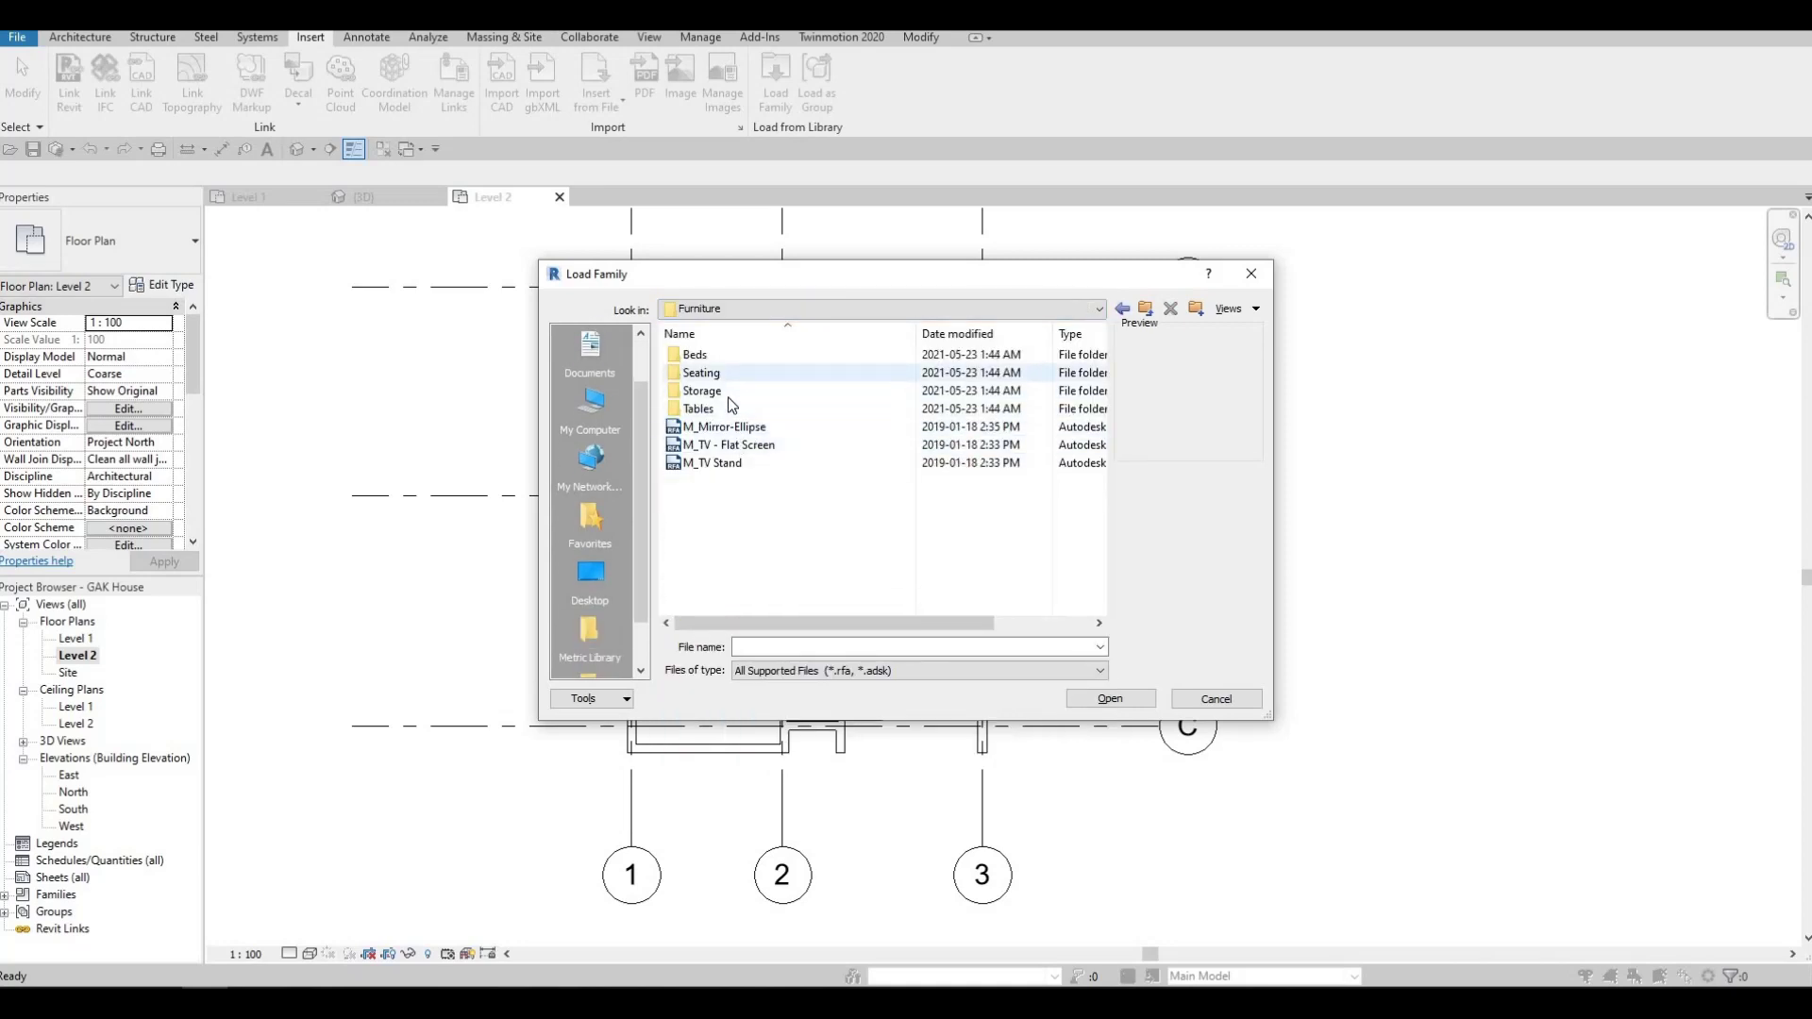
double_click(713, 357)
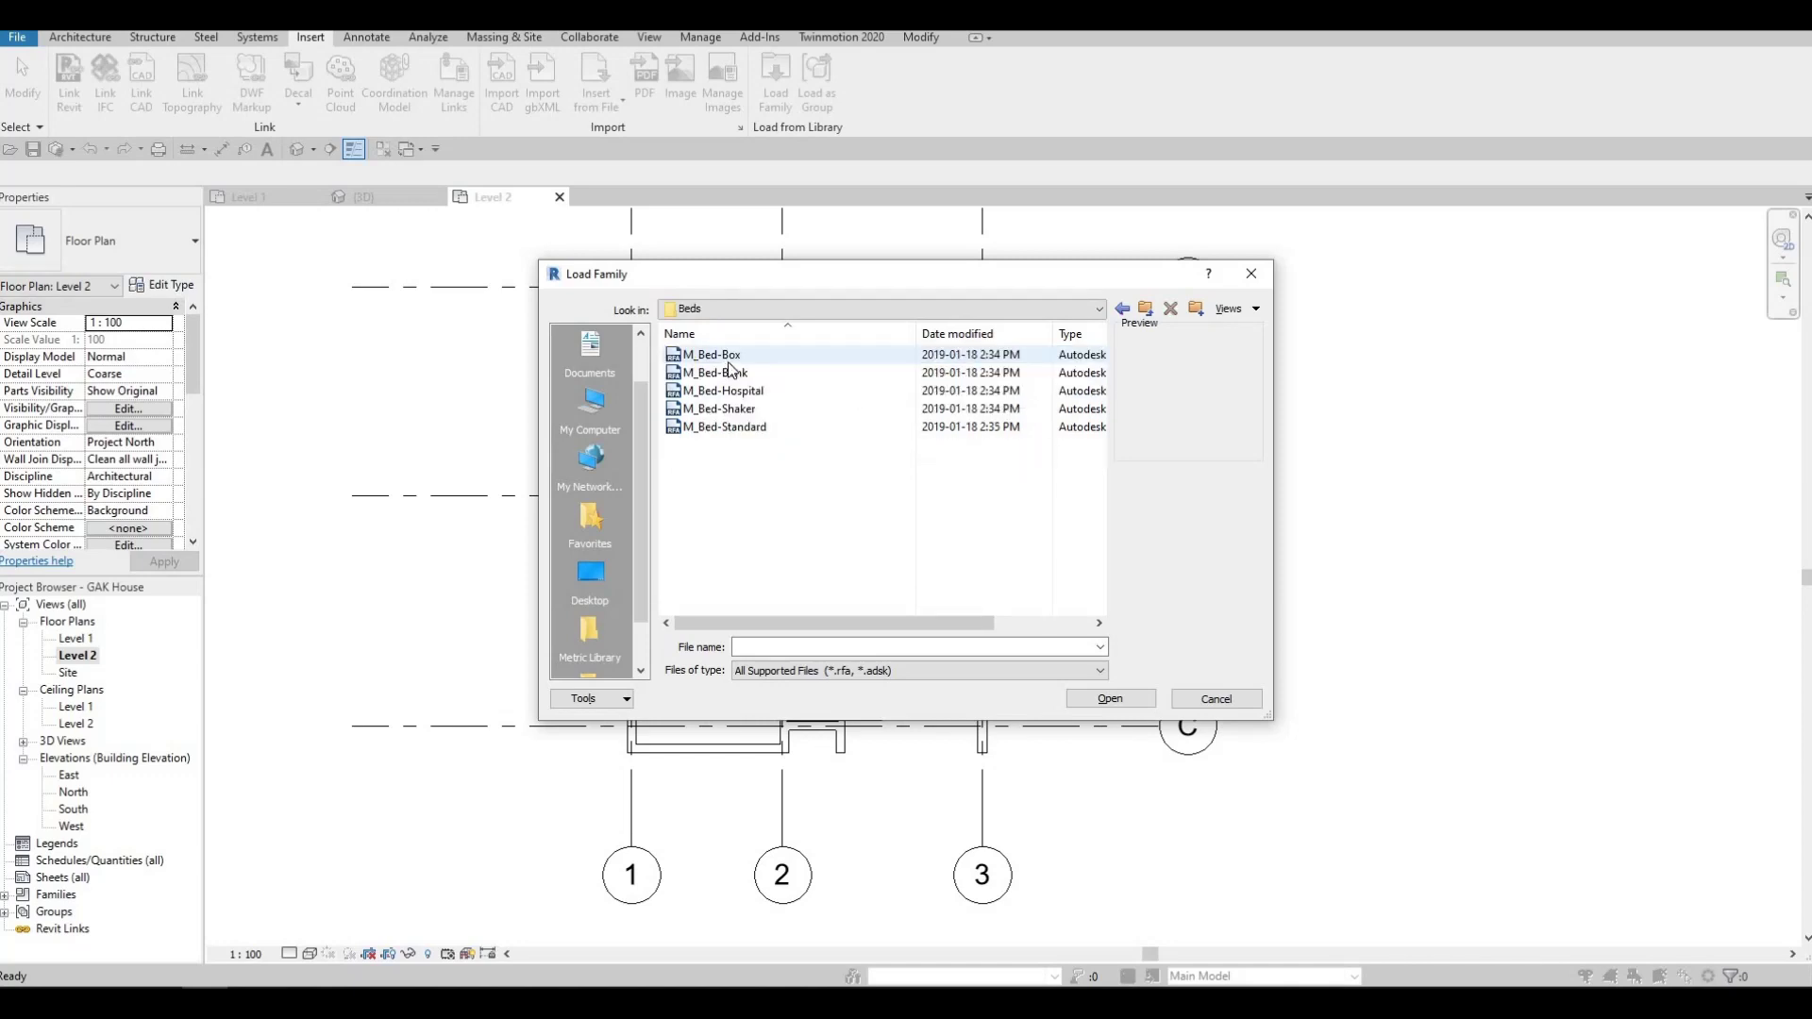
click(755, 359)
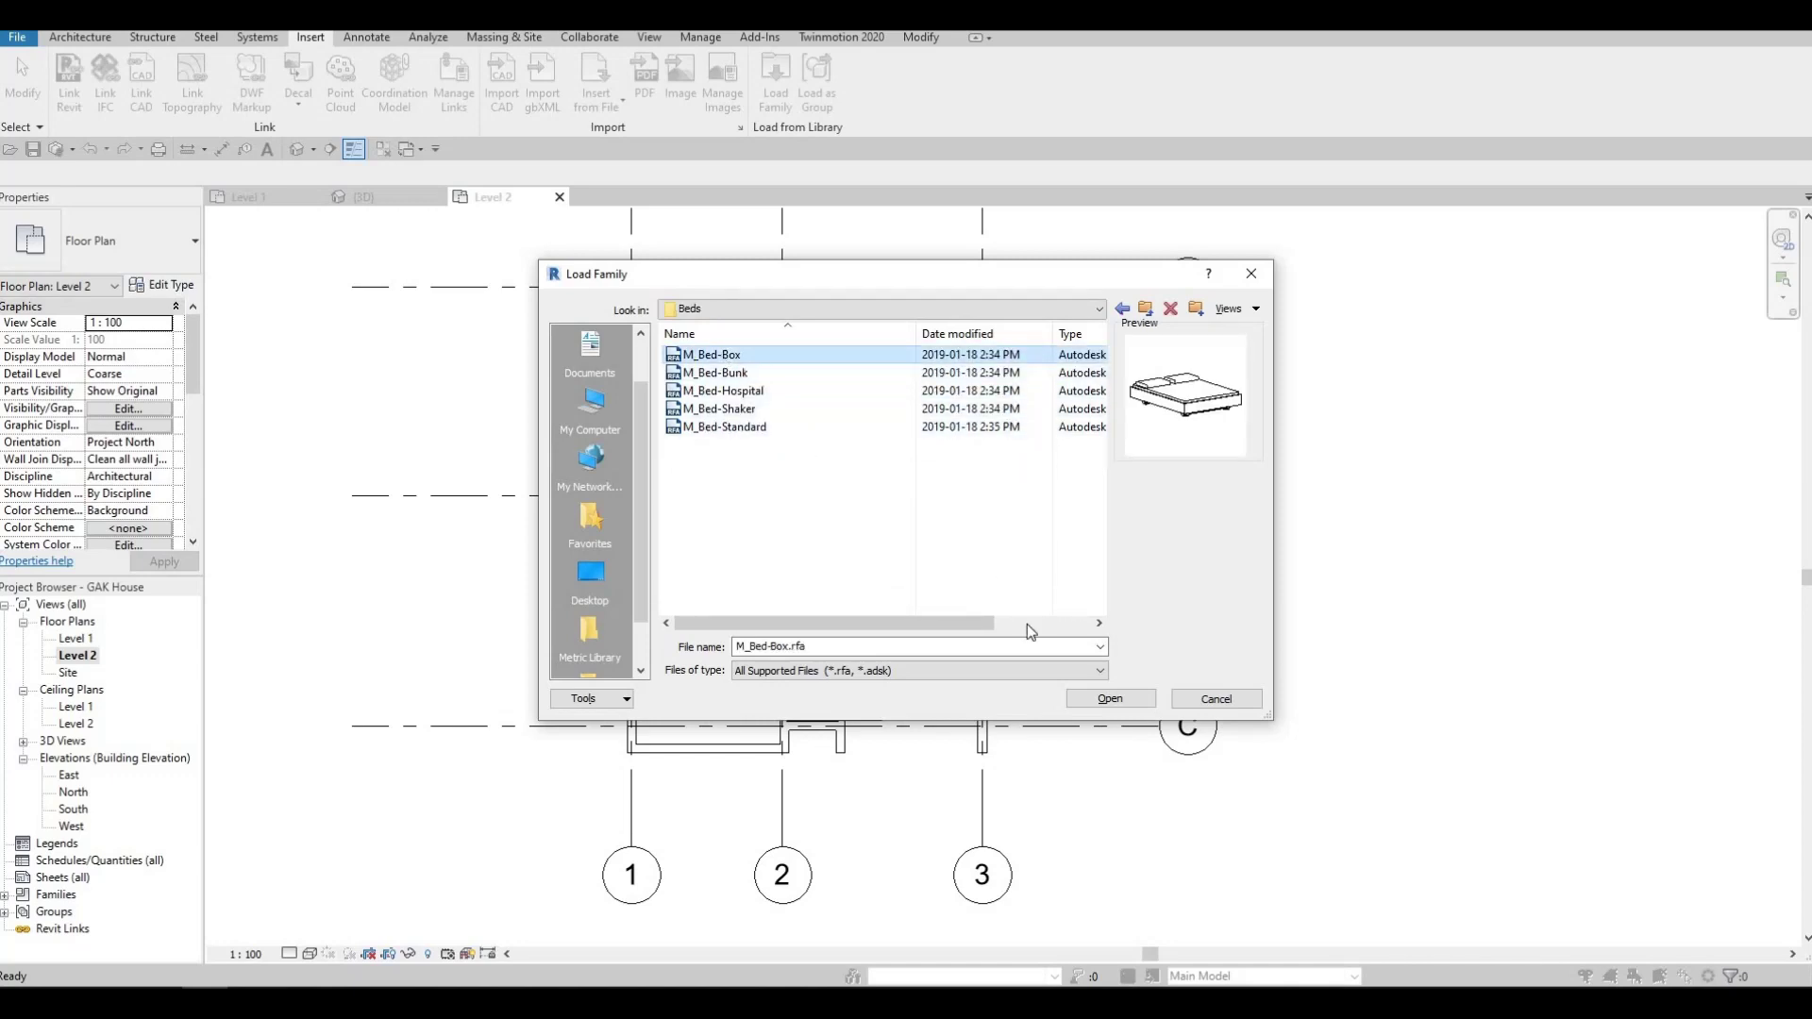
click(1103, 699)
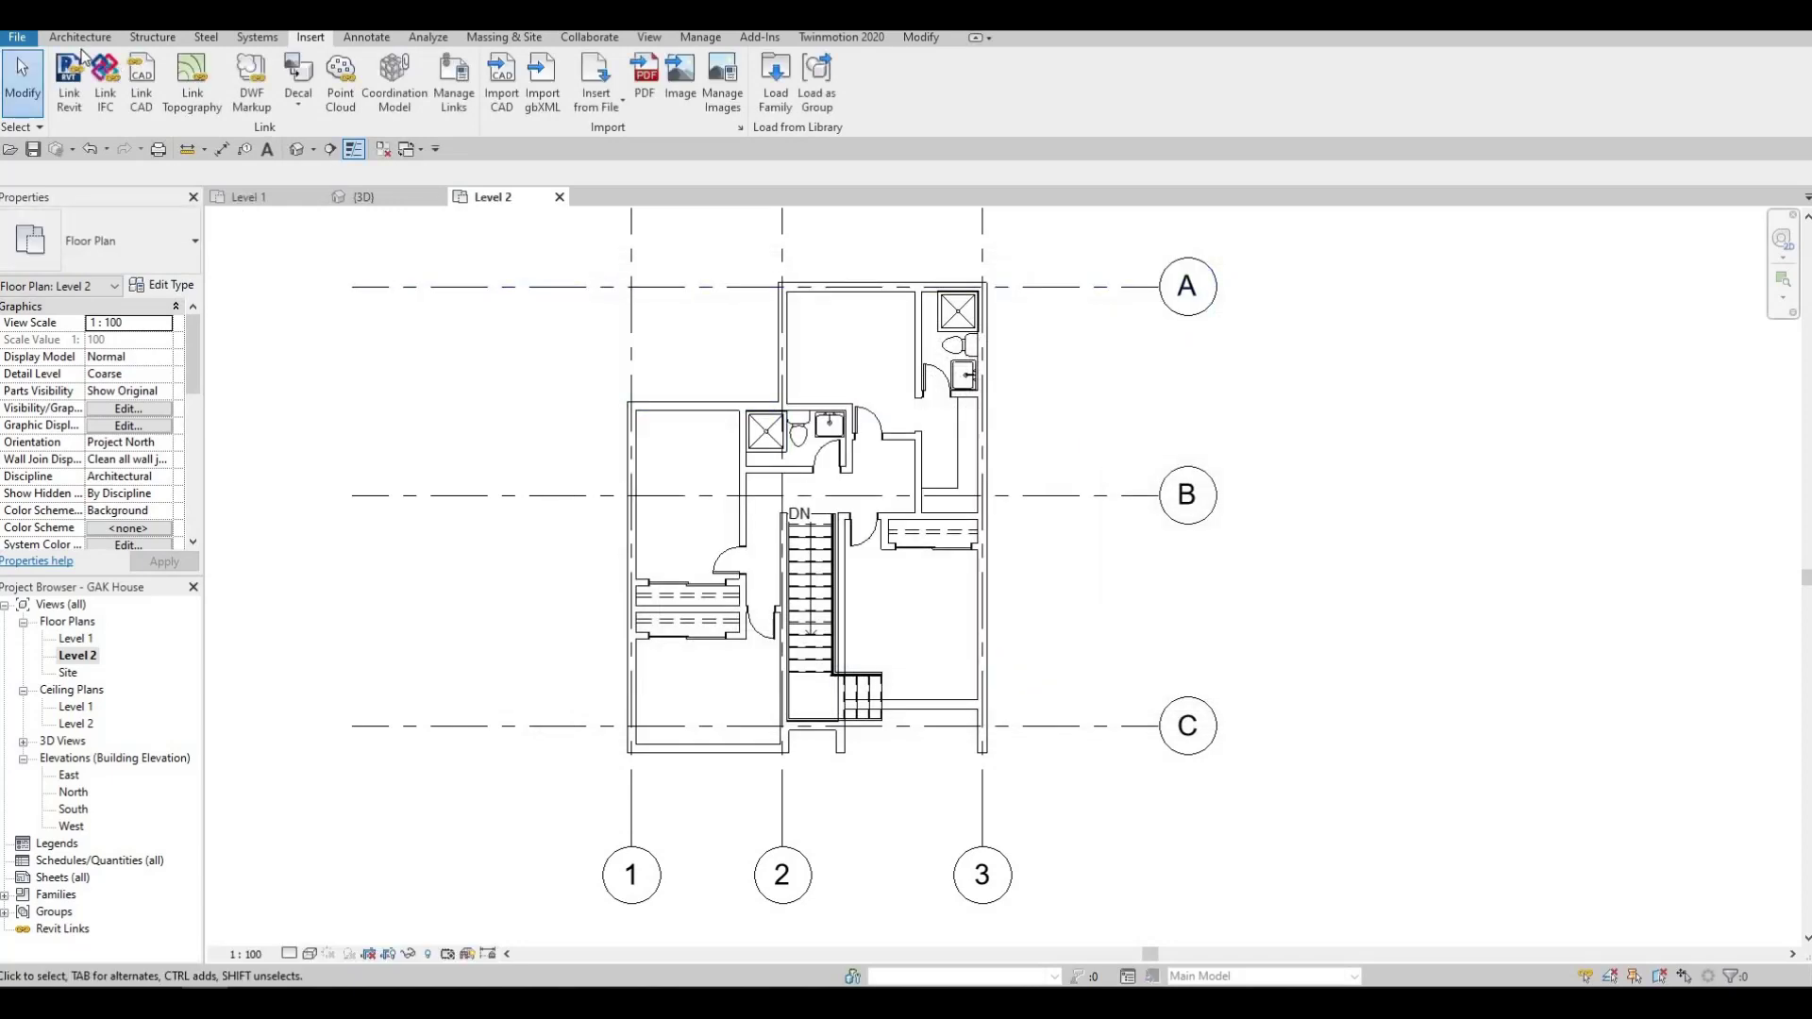
Place an M_Bed-Box of type 1525 x 2007mm - Queen in the bedroom by grid A, headboard against the exterior wall.
scroll(238, 80, up, 4)
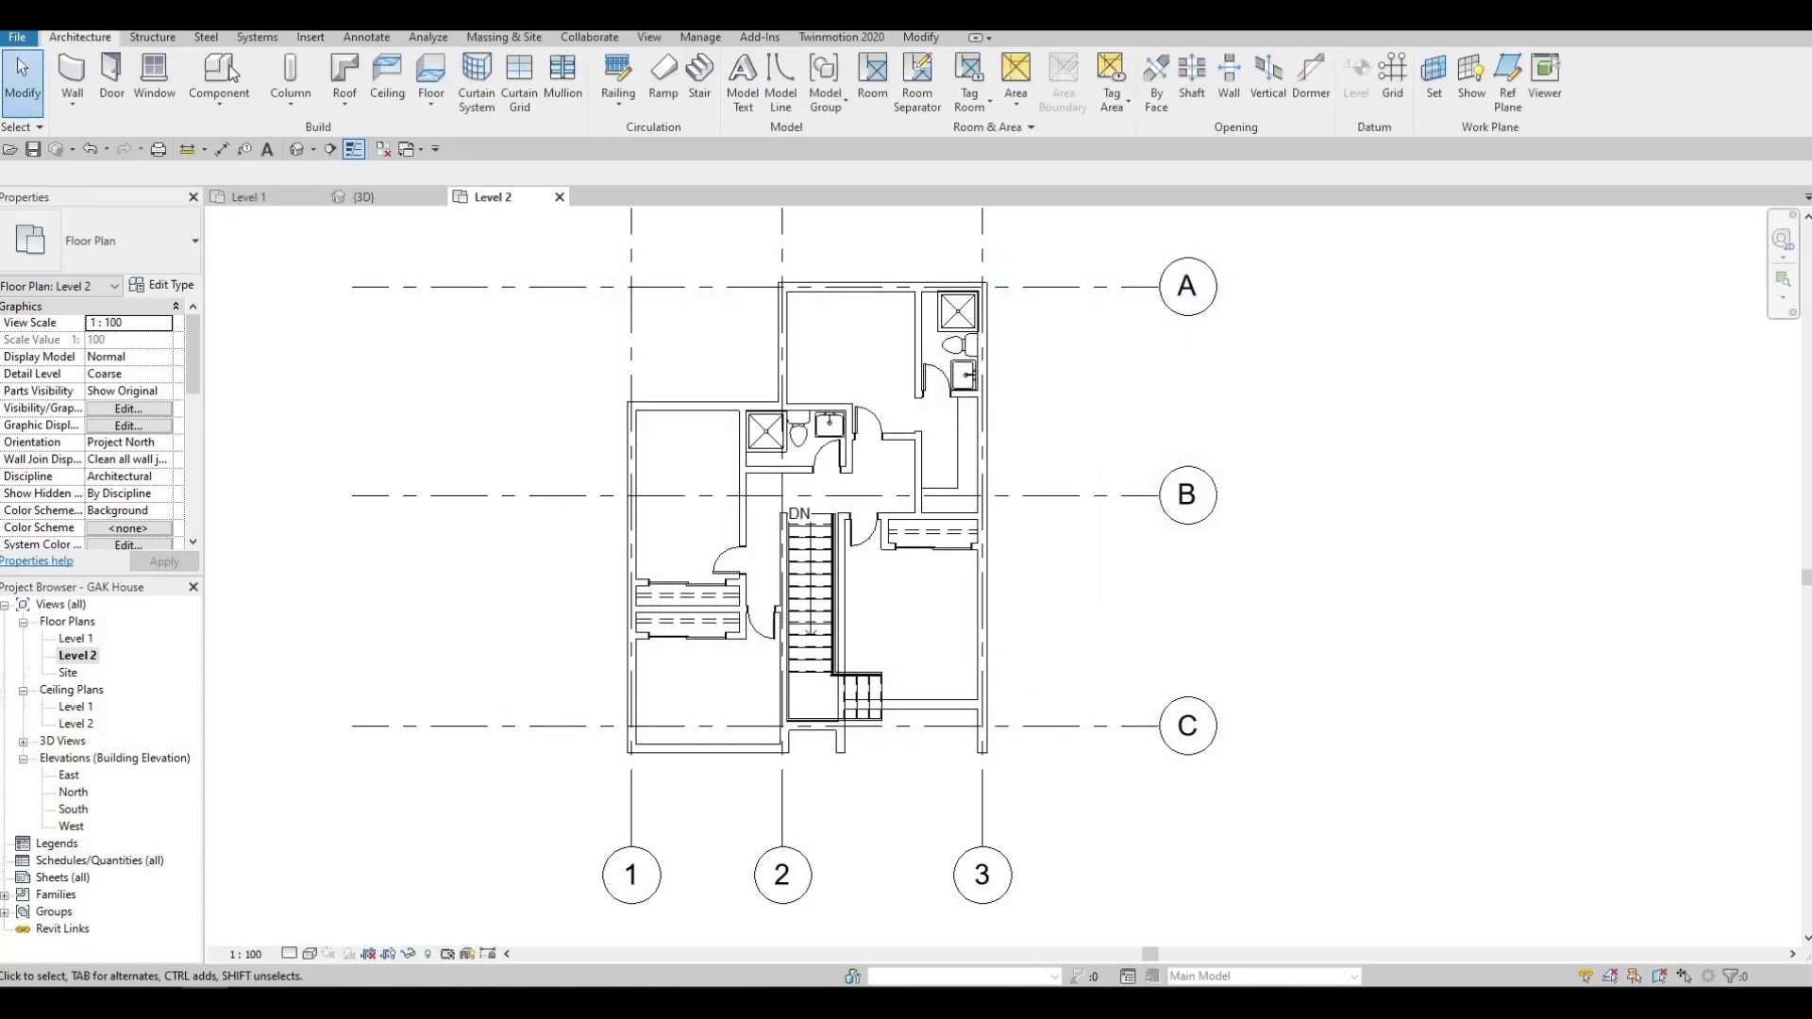
click(231, 73)
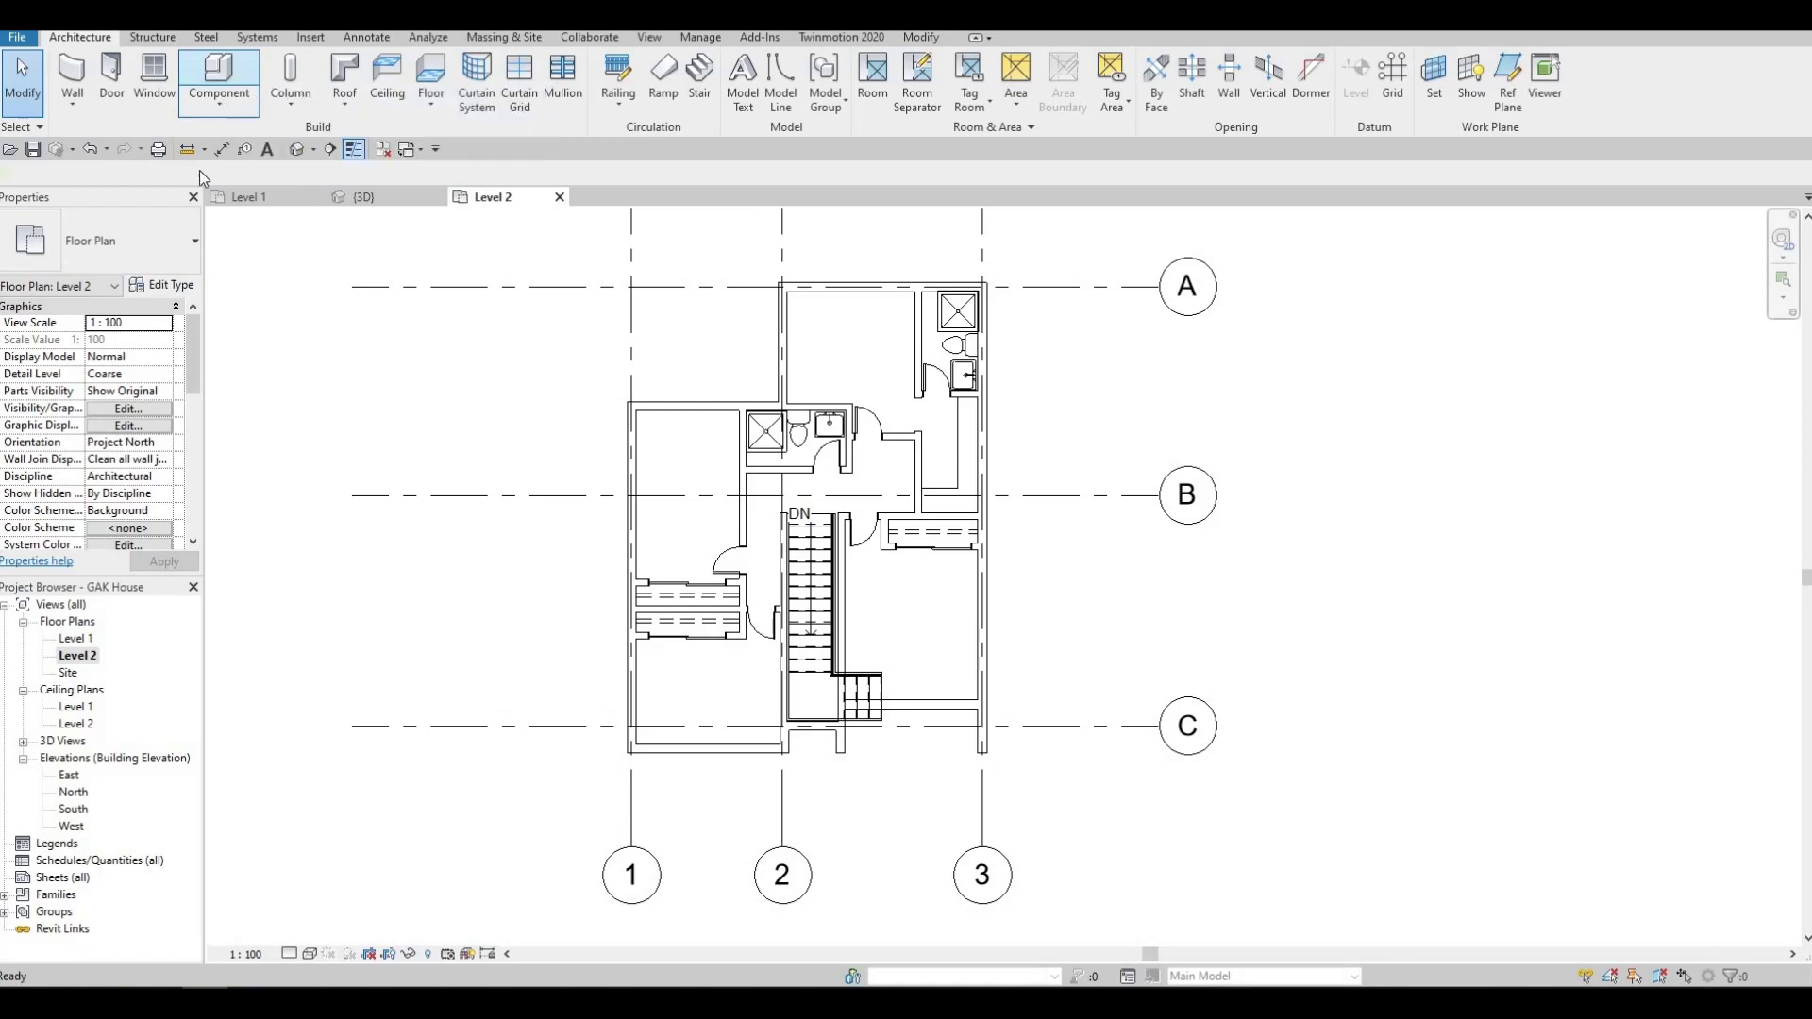
click(138, 252)
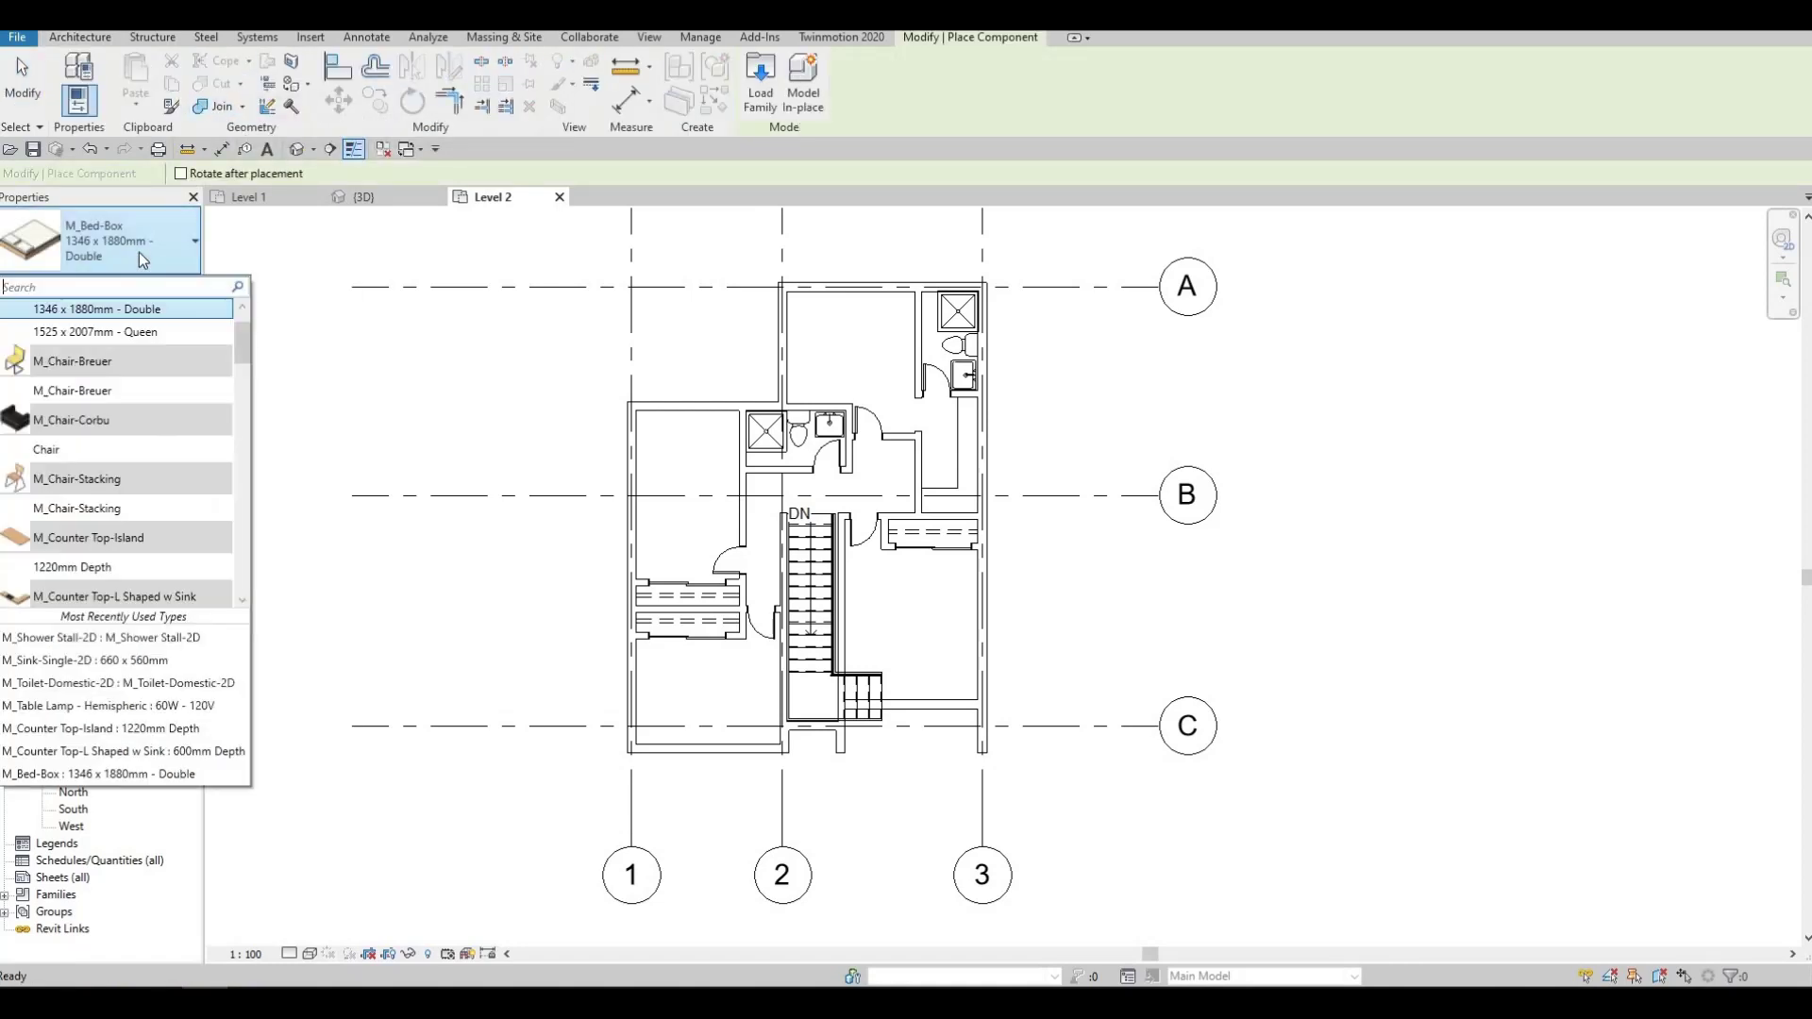
scroll(138, 389, up, 1)
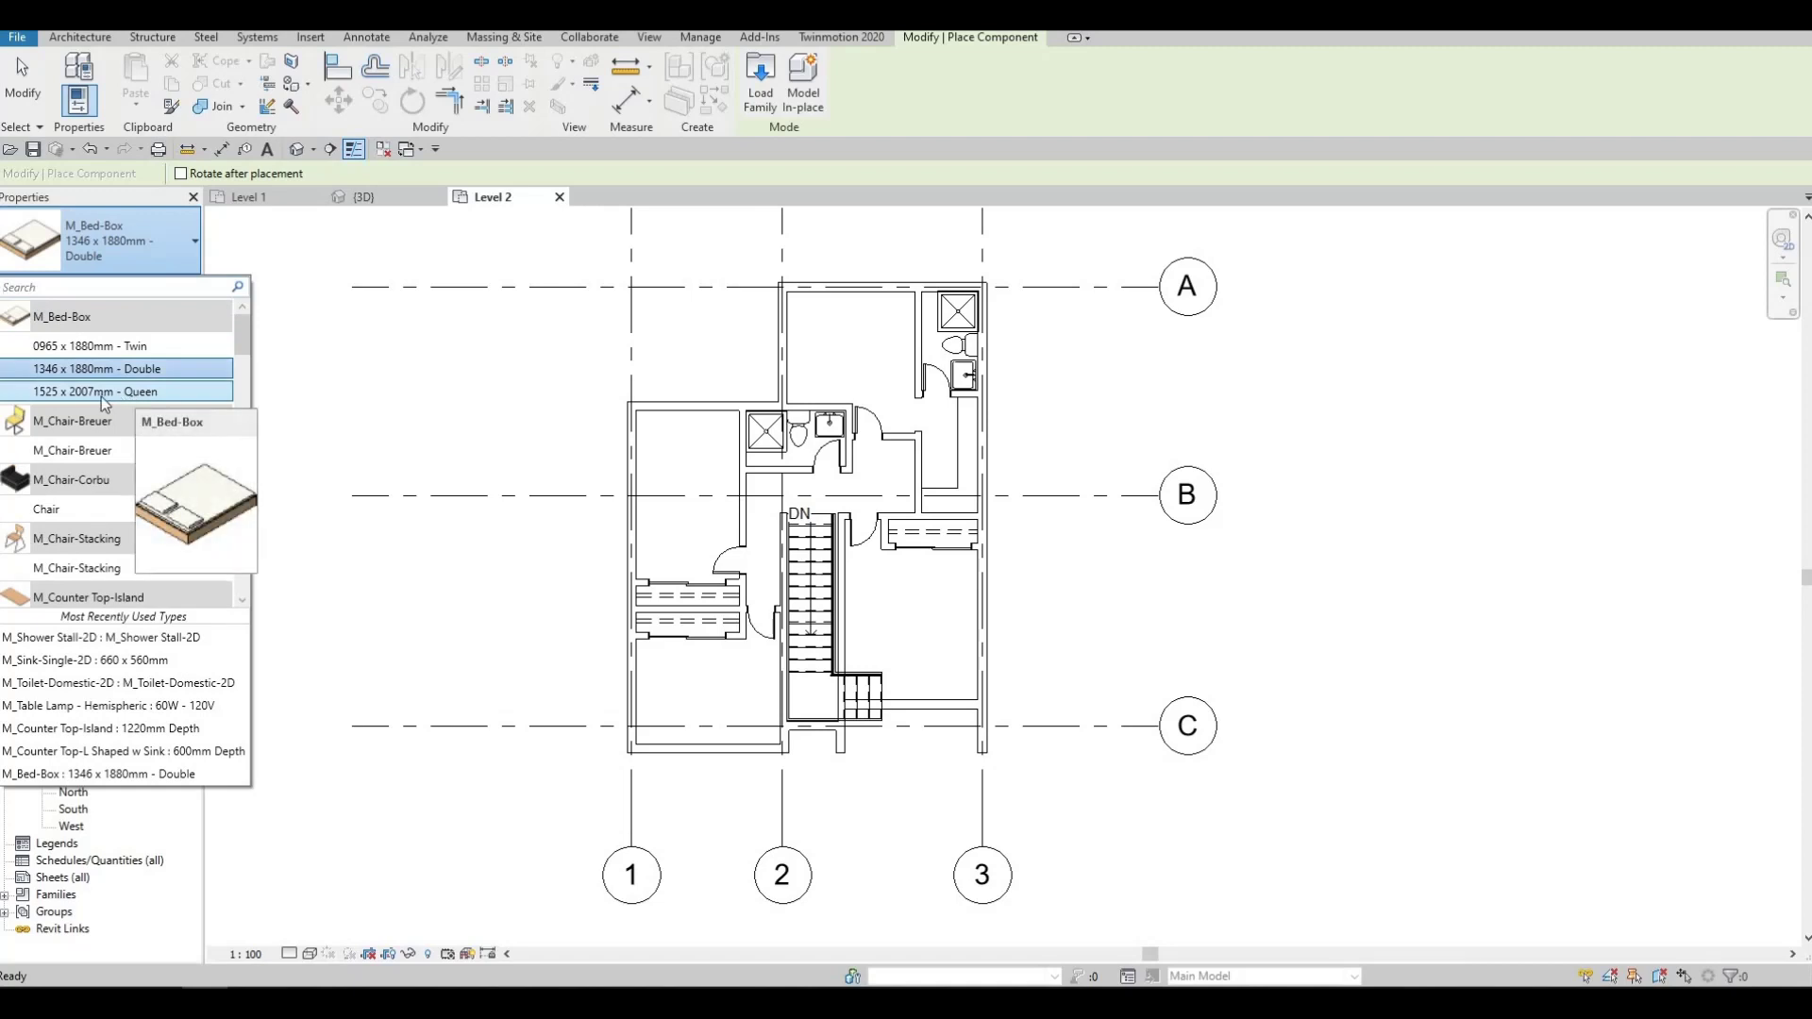
click(100, 396)
scroll(832, 339, up, 2)
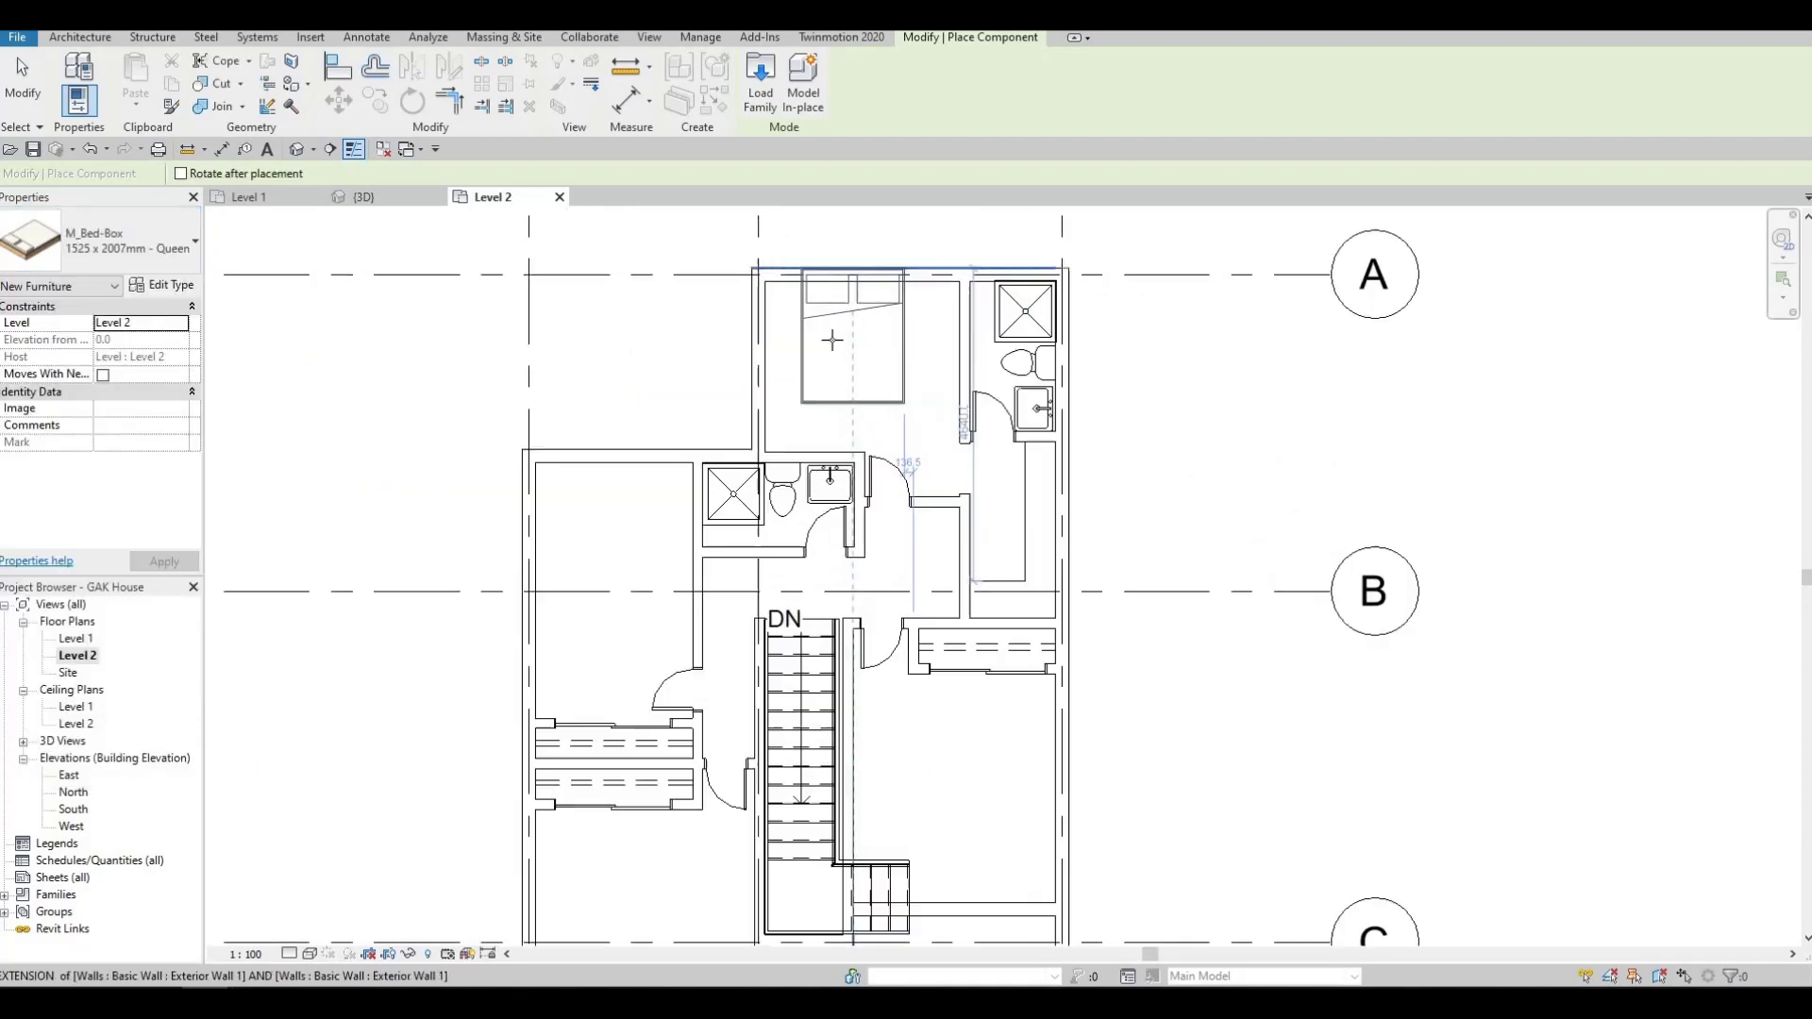
scroll(834, 337, up, 1)
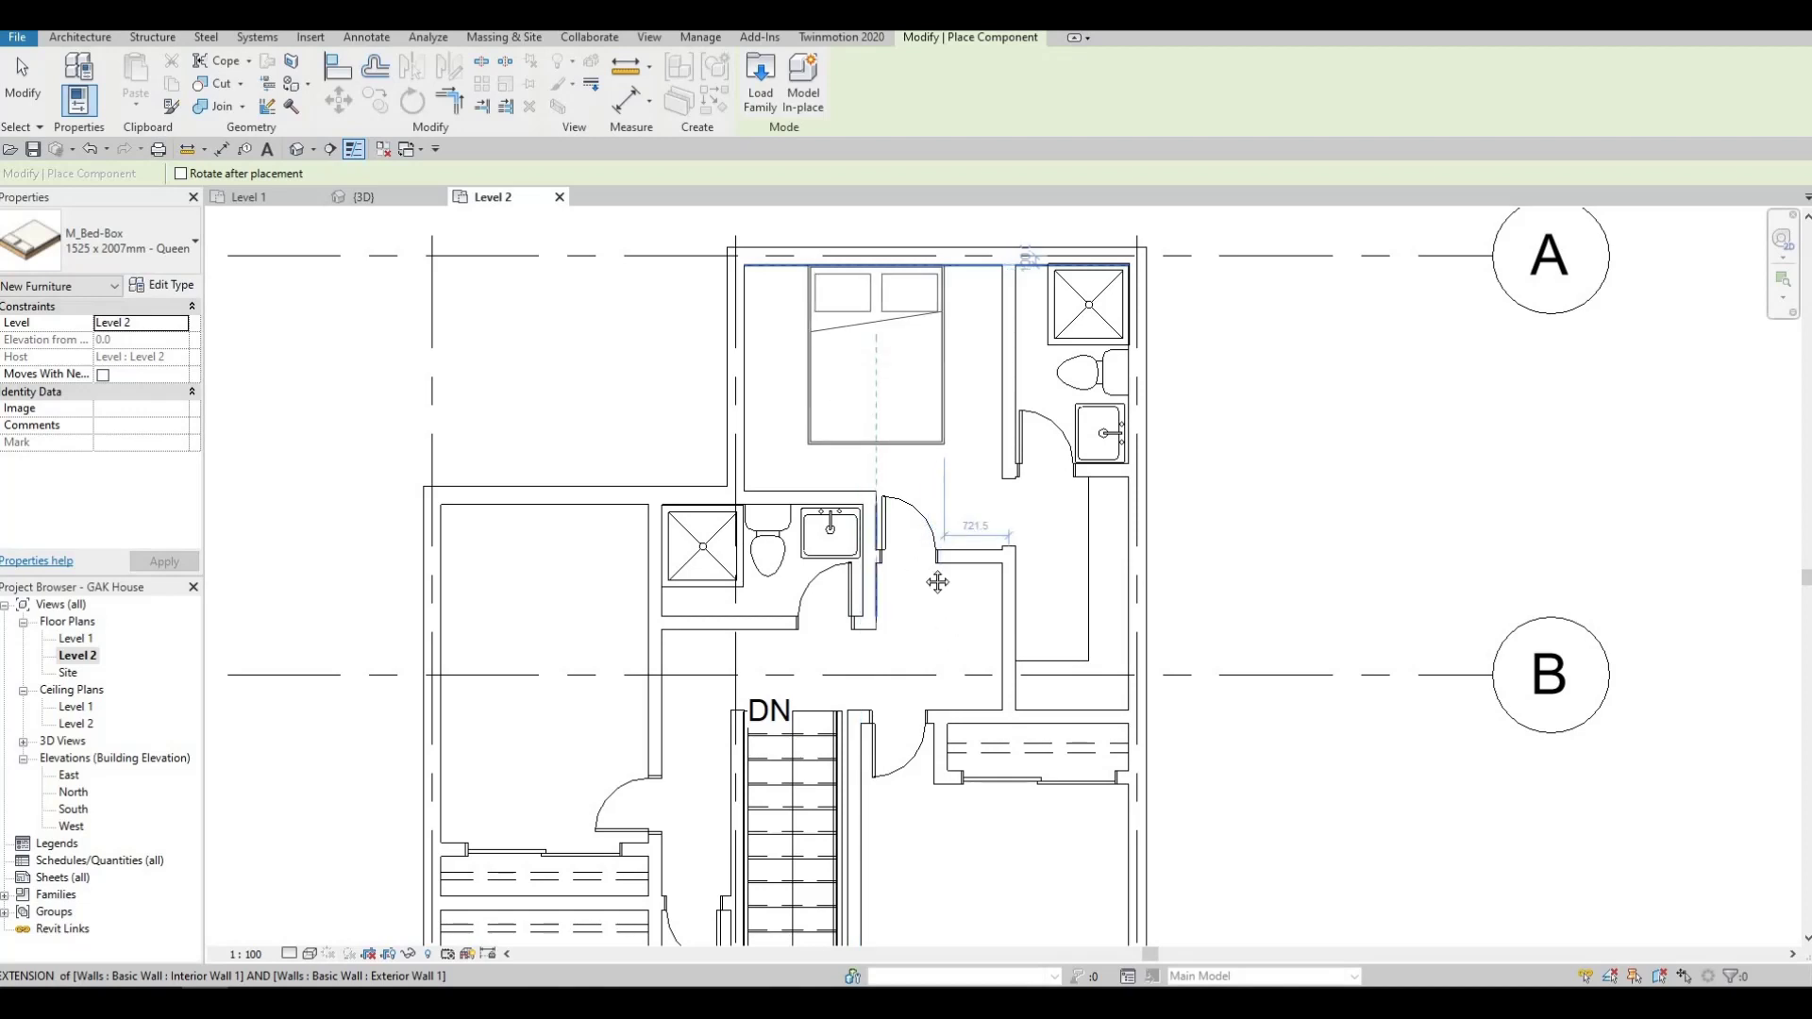
click(876, 334)
Place a rotated queen bed in the bedroom between grids B and C, headboard against the exterior wall on grid 3.
middle_drag(937, 581, 830, 222)
scroll(836, 217, down, 1)
key(space)
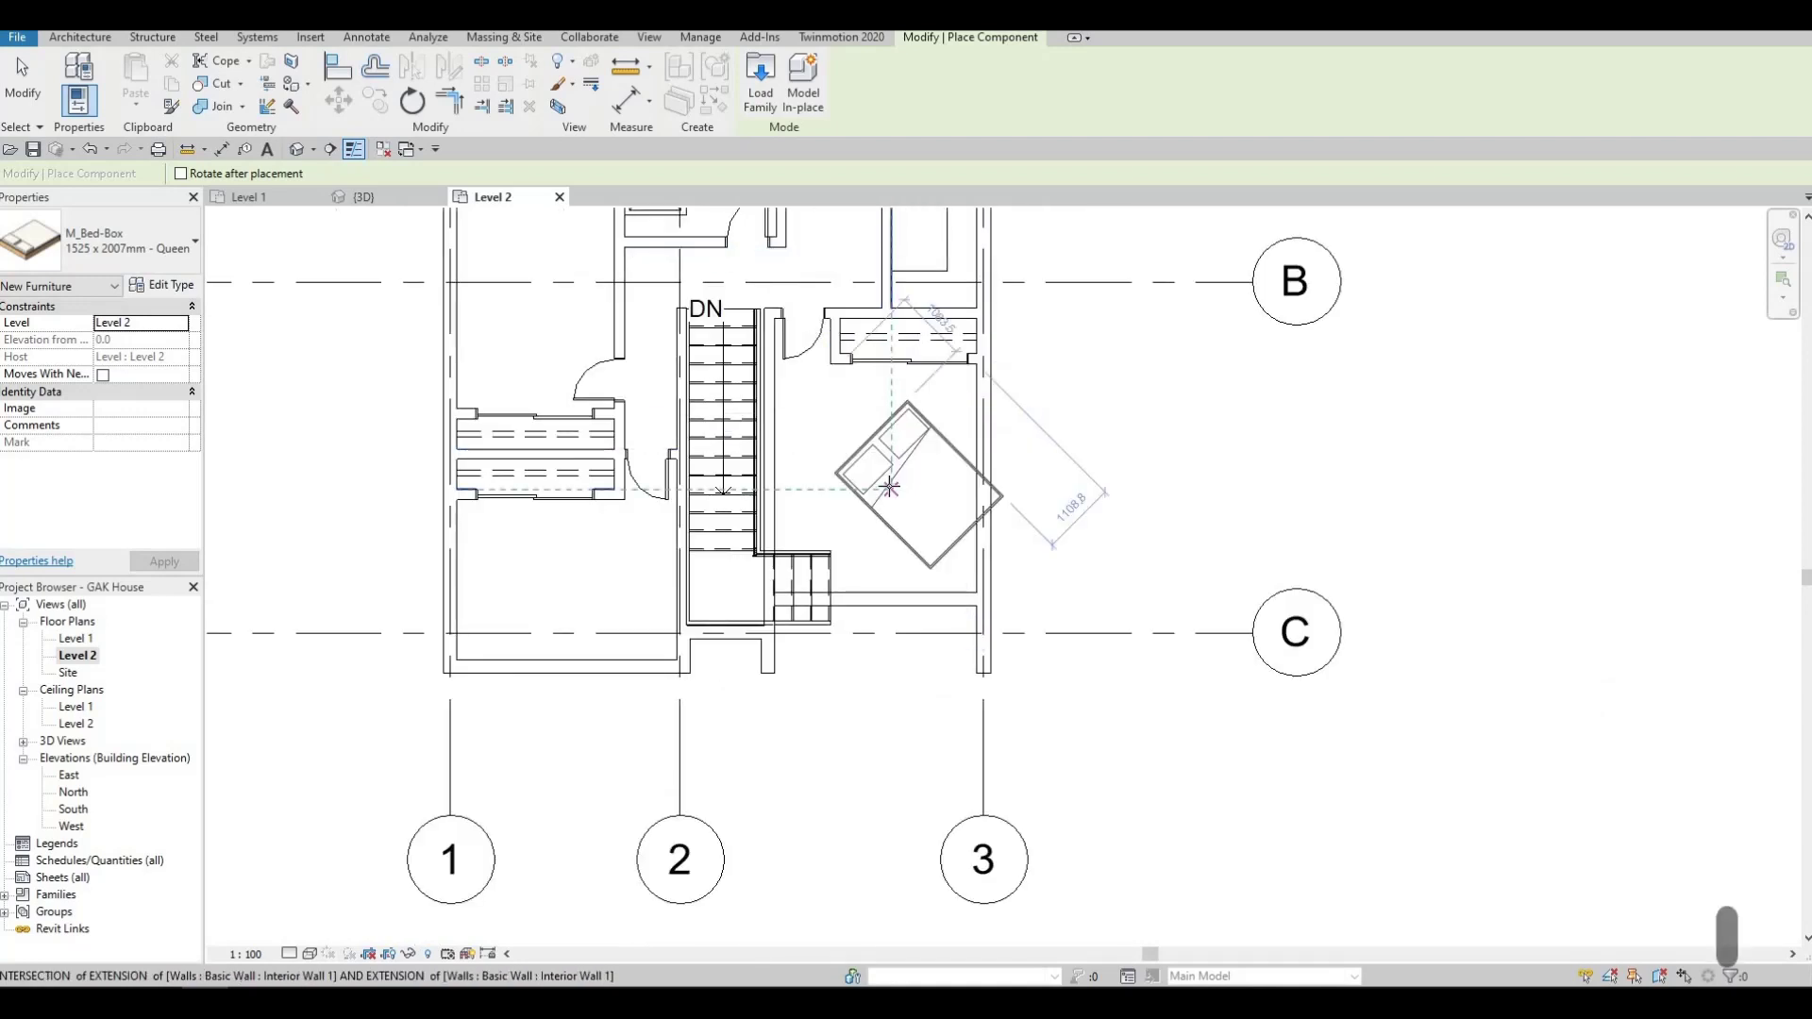
key(space)
key(space)
key(space)
key(space)
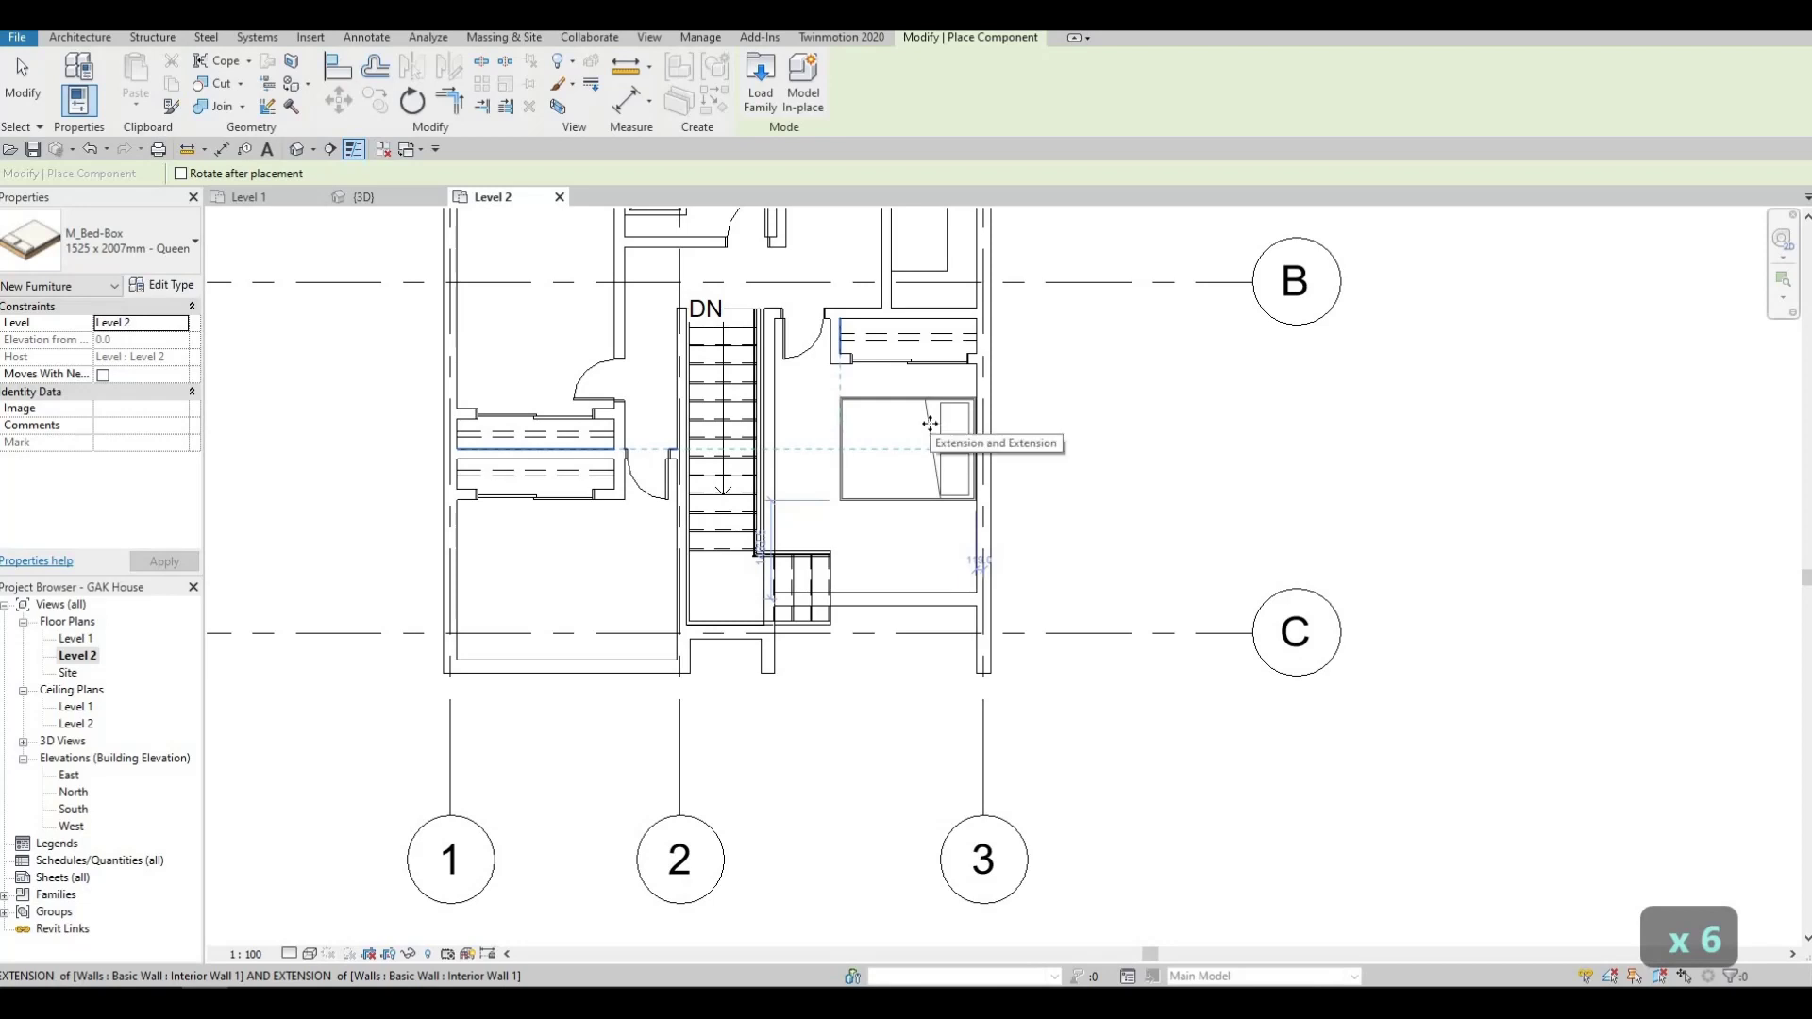
click(880, 410)
Place queen beds in both bedrooms along grid 1: unrotated in the one by grid B, rotated with headboard on grid 1's wall near grid C.
middle_drag(520, 246, 661, 431)
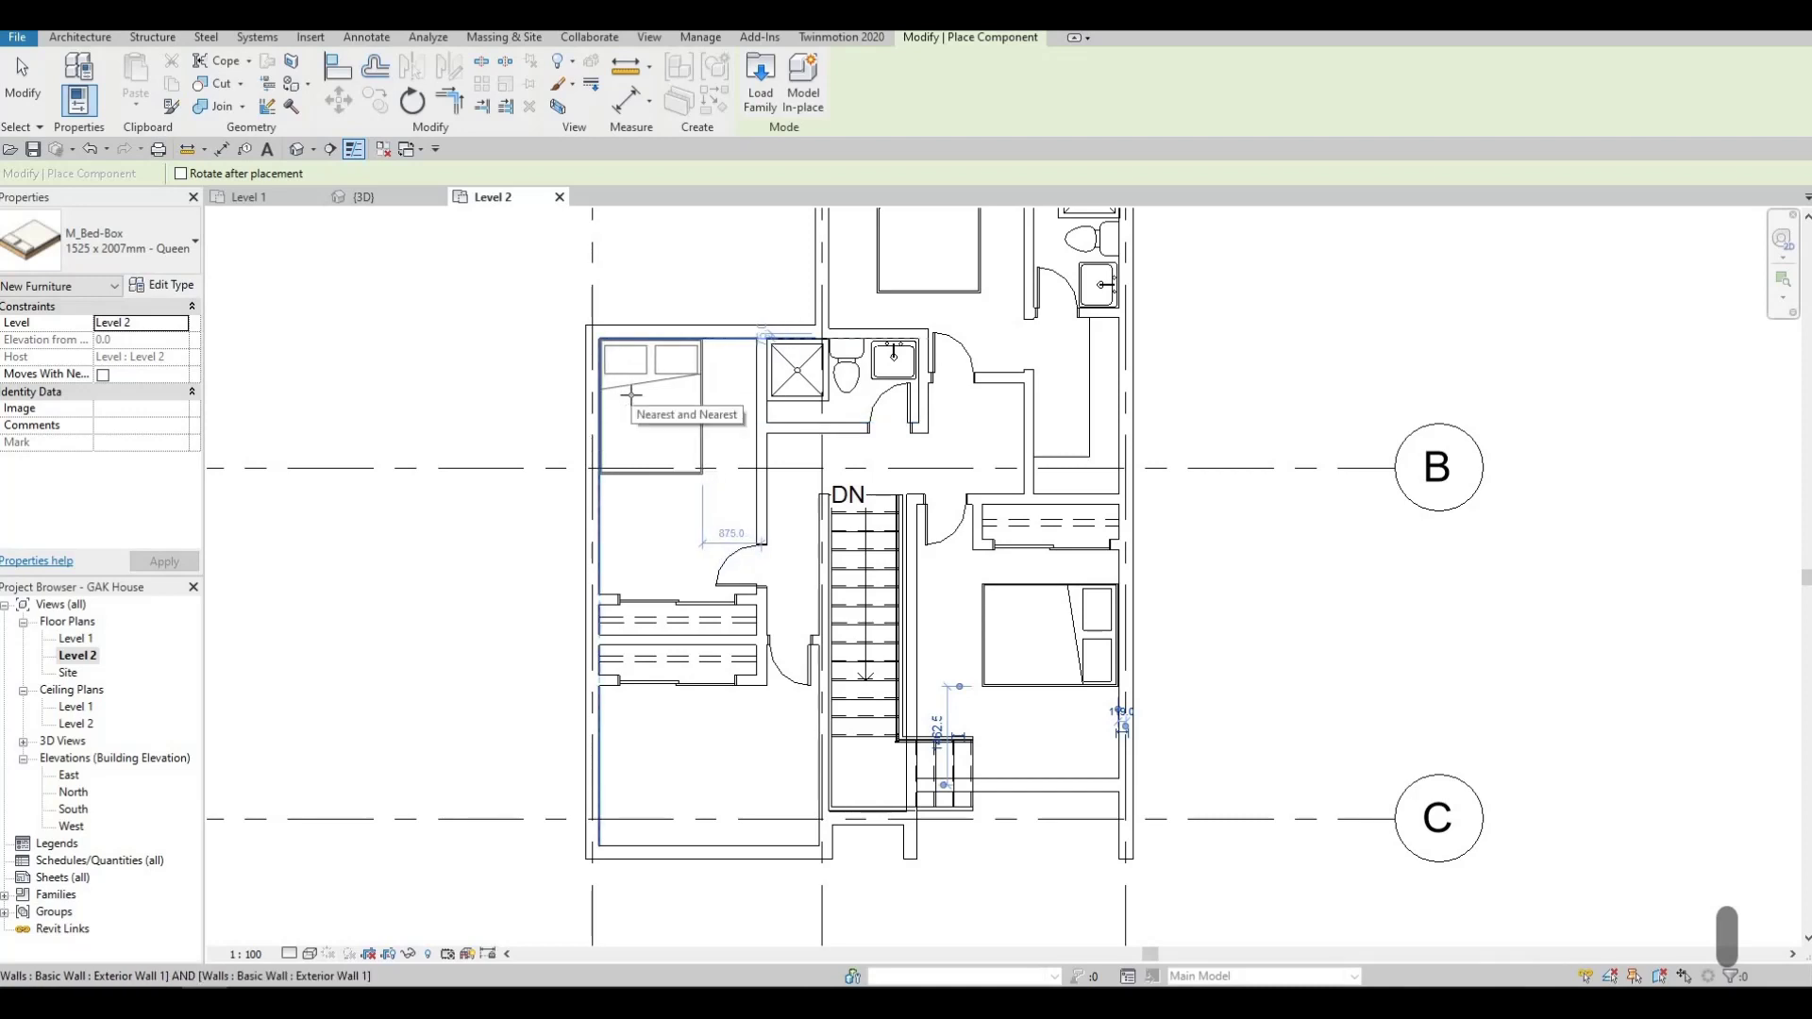
click(664, 585)
middle_drag(668, 774, 696, 538)
key(space)
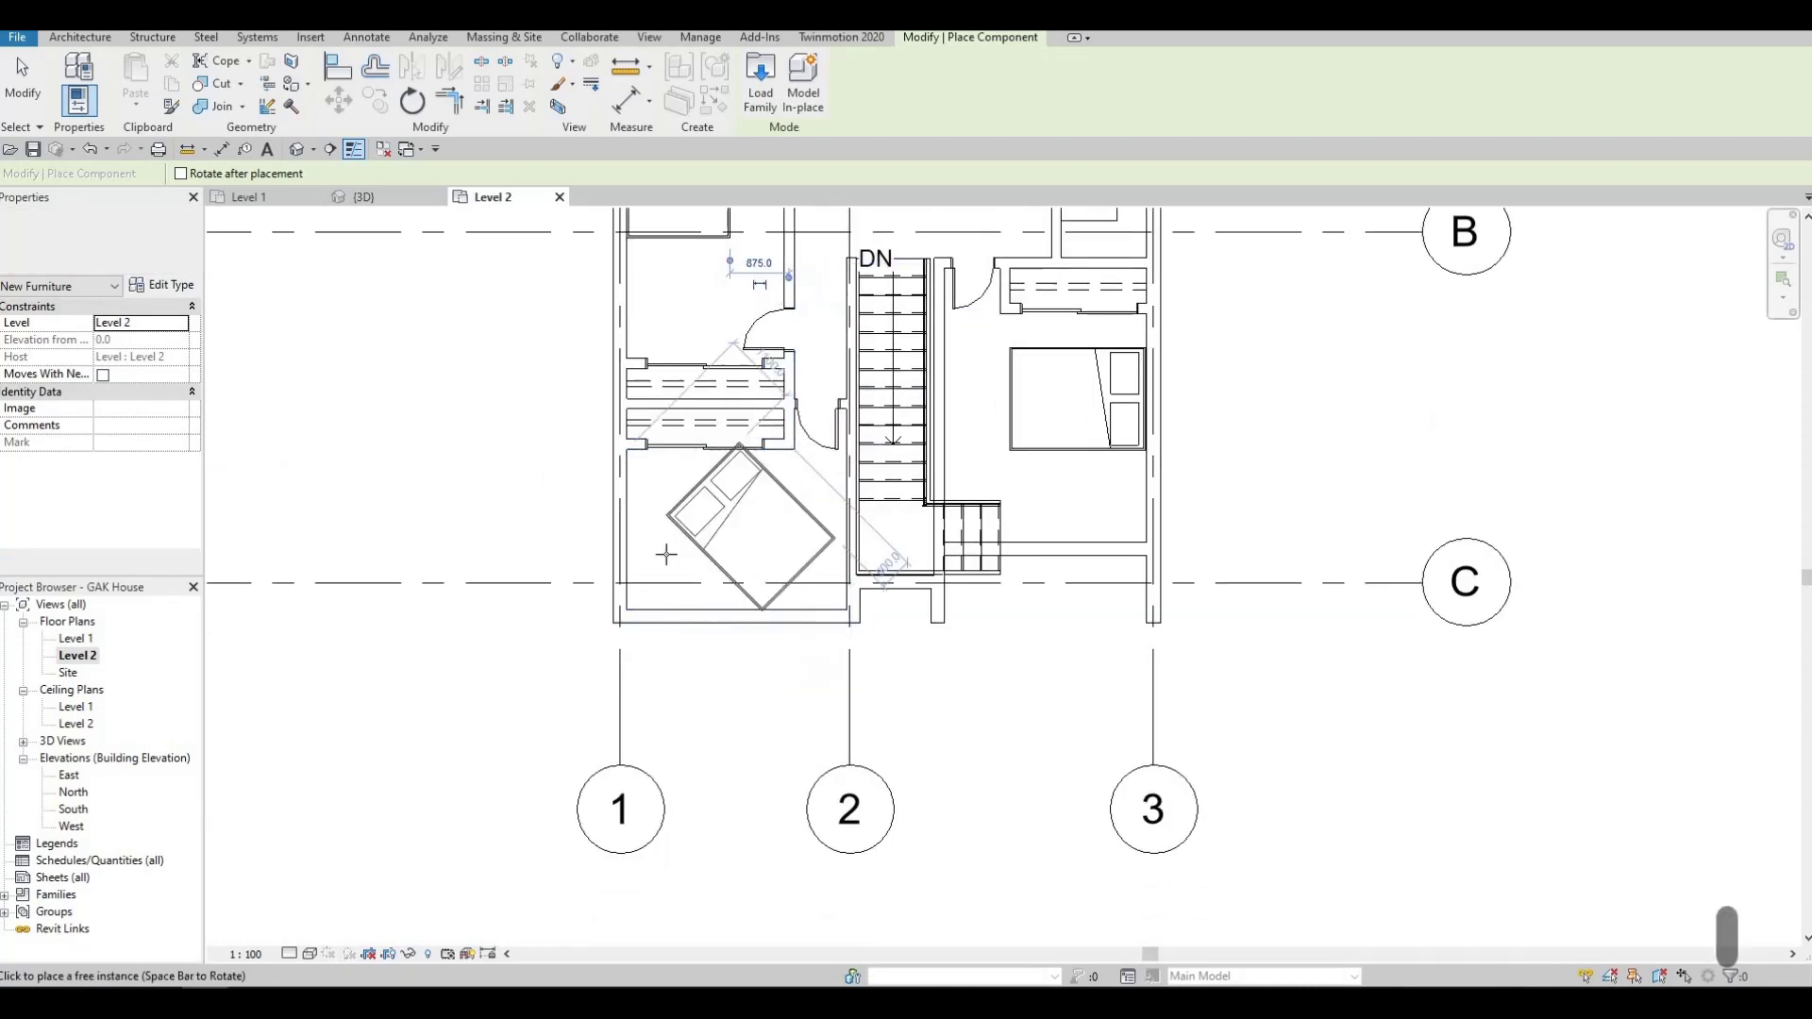
key(space)
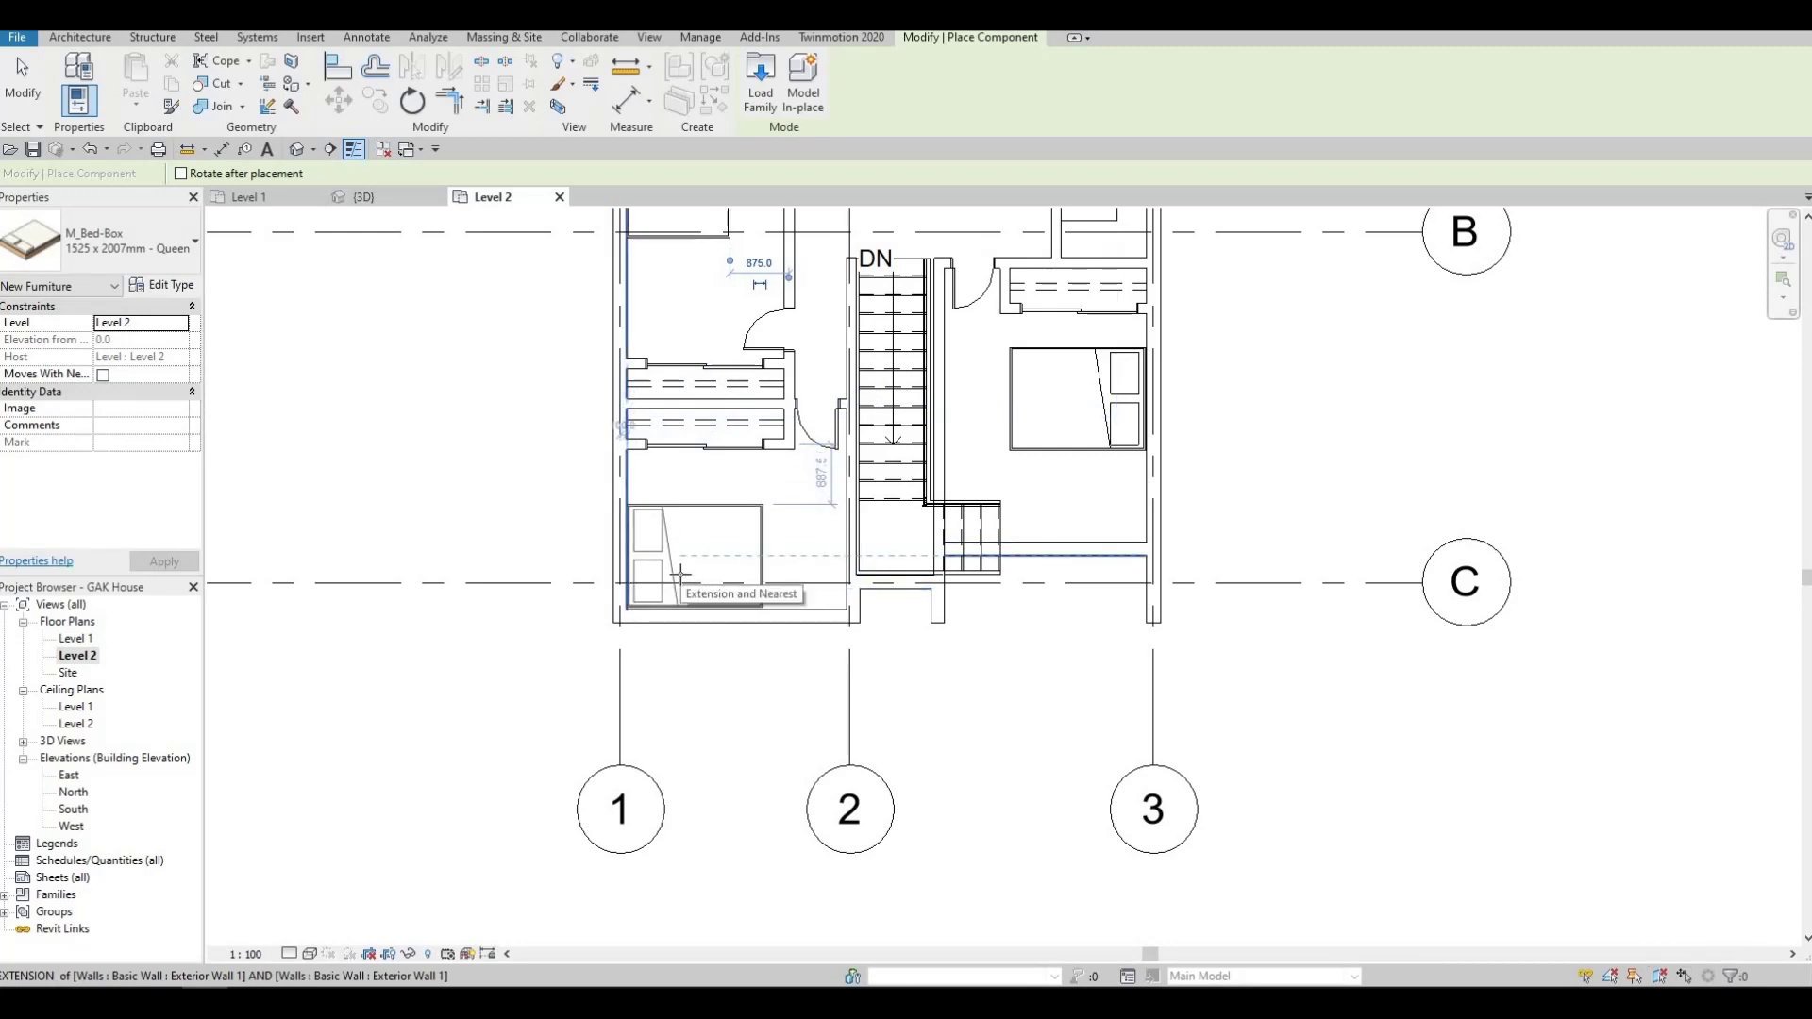
click(697, 565)
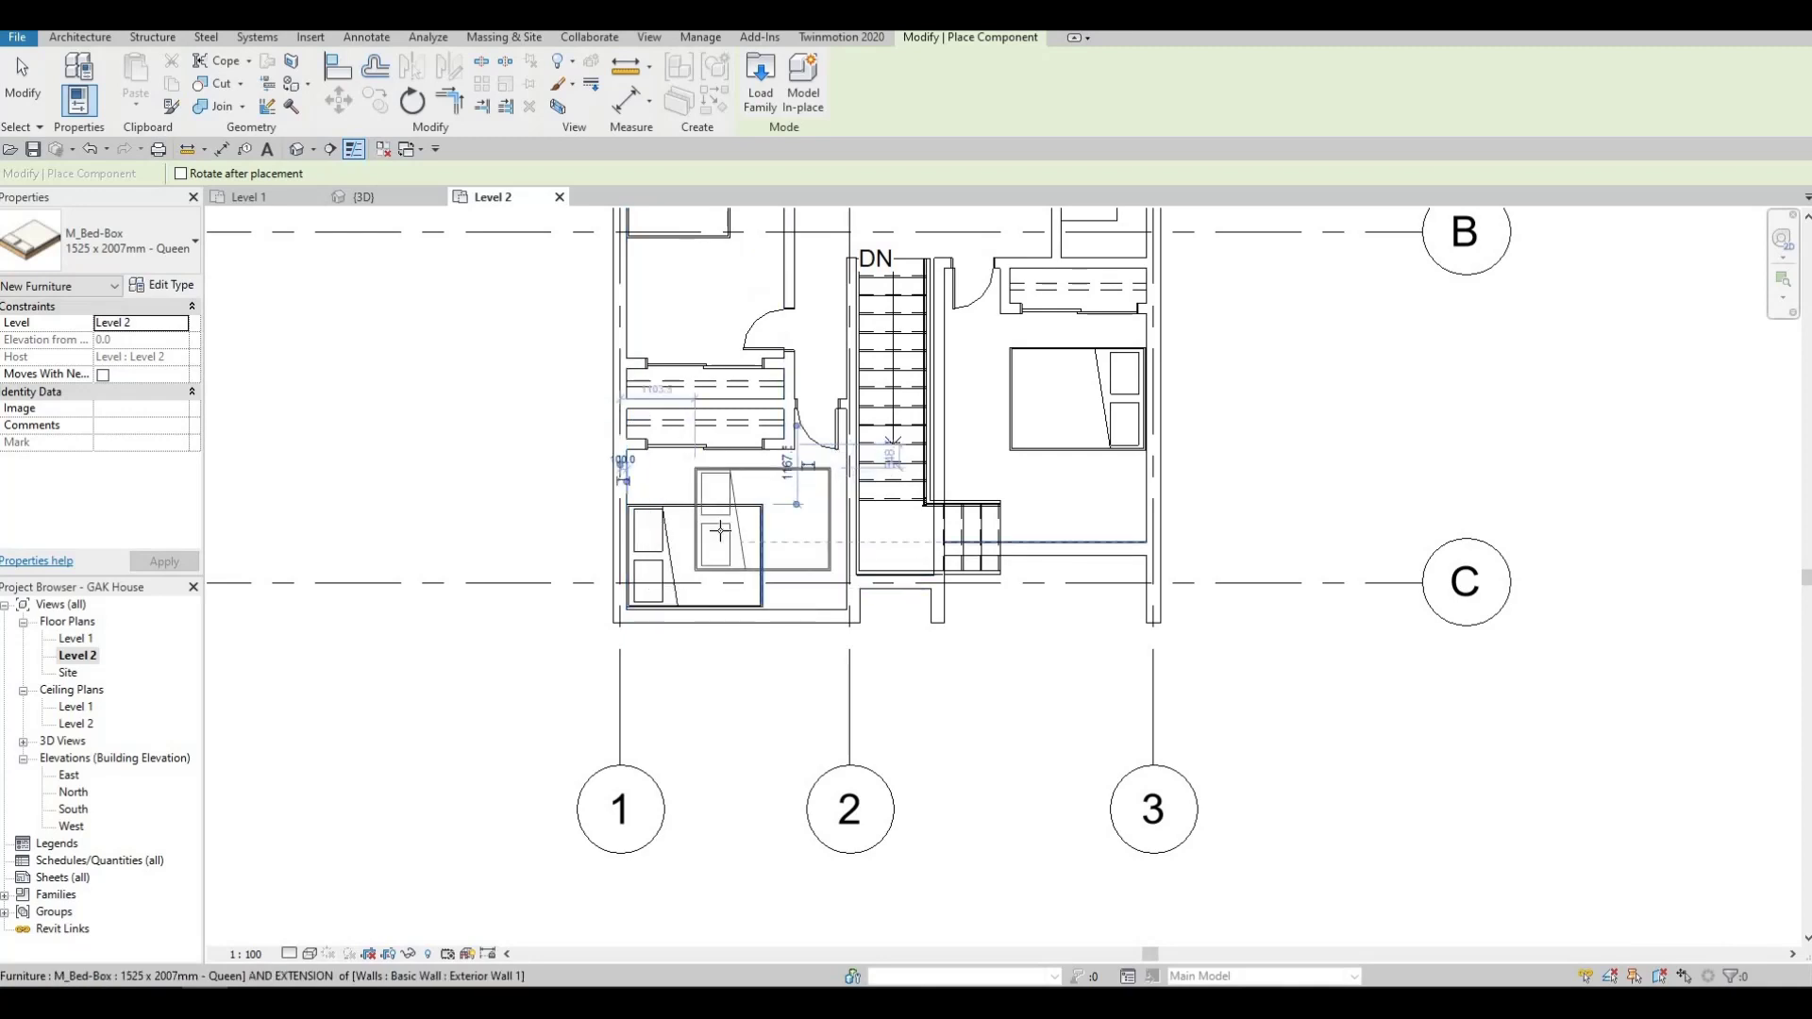
key(Escape)
key(Escape)
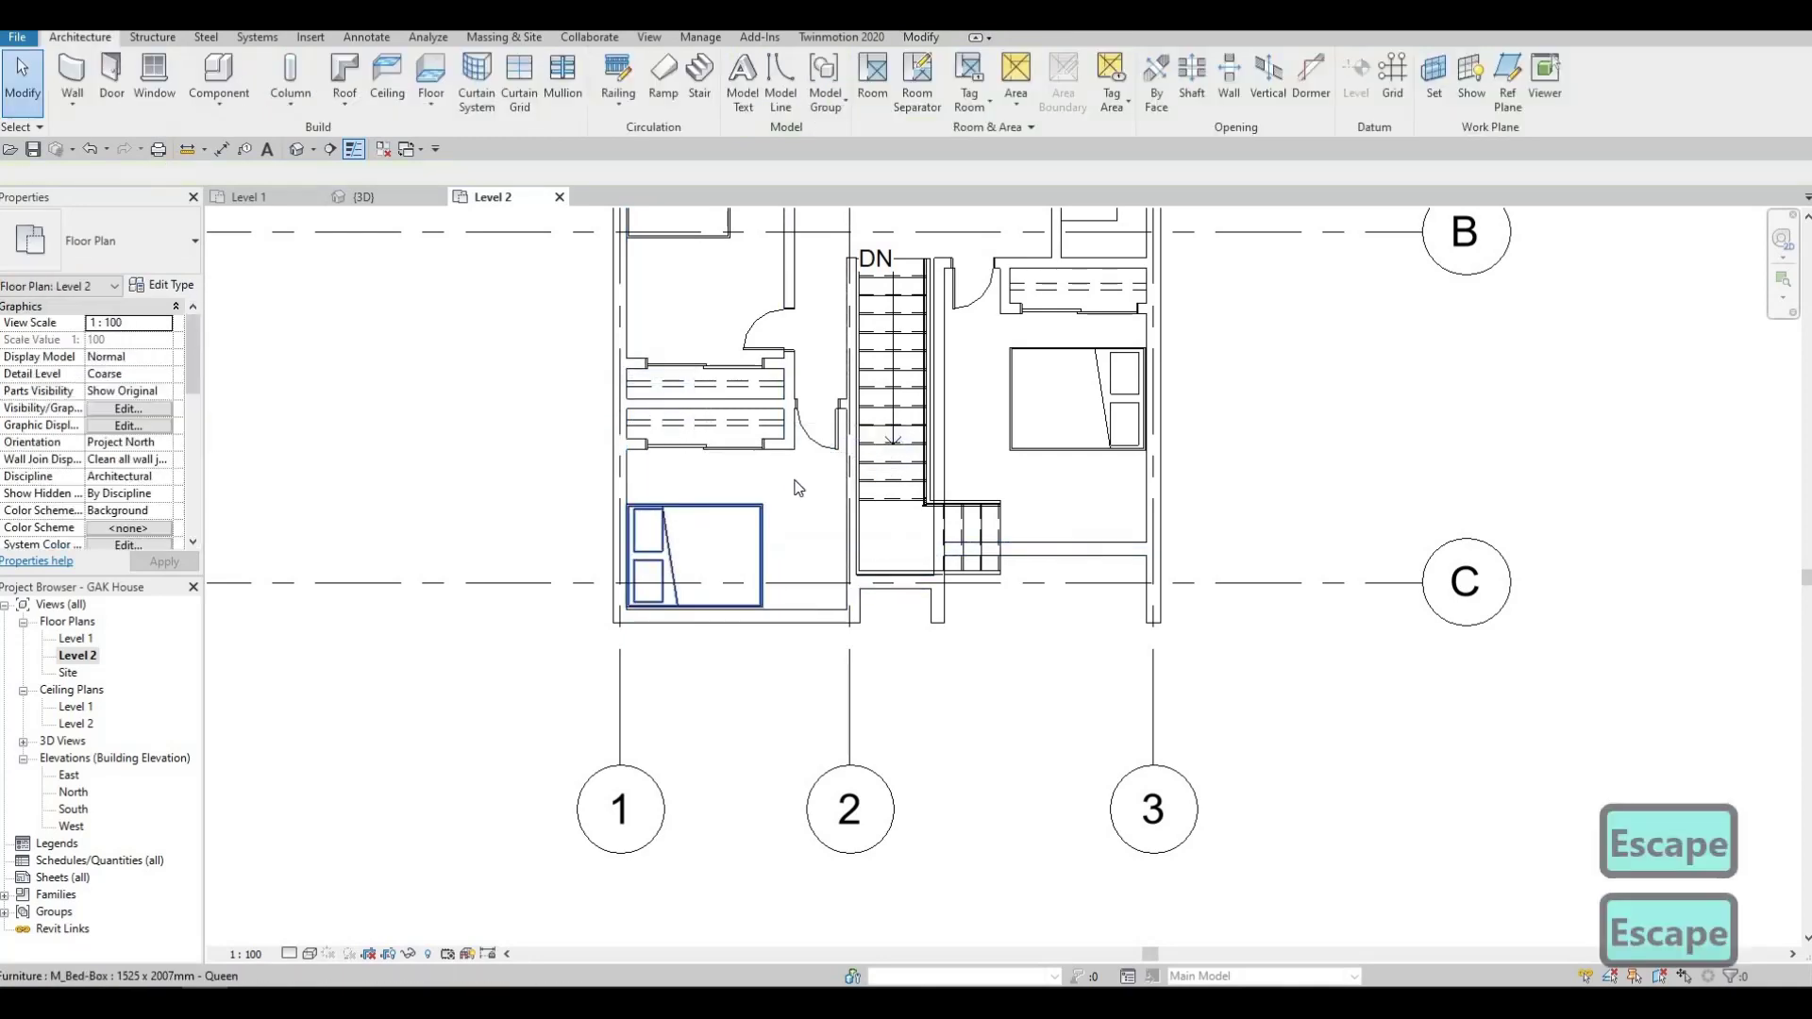
Examine the bed placement in the four bedrooms across the Level 2 plan.
scroll(797, 486, down, 2)
scroll(819, 590, up, 1)
scroll(808, 602, down, 1)
middle_drag(819, 589, 767, 662)
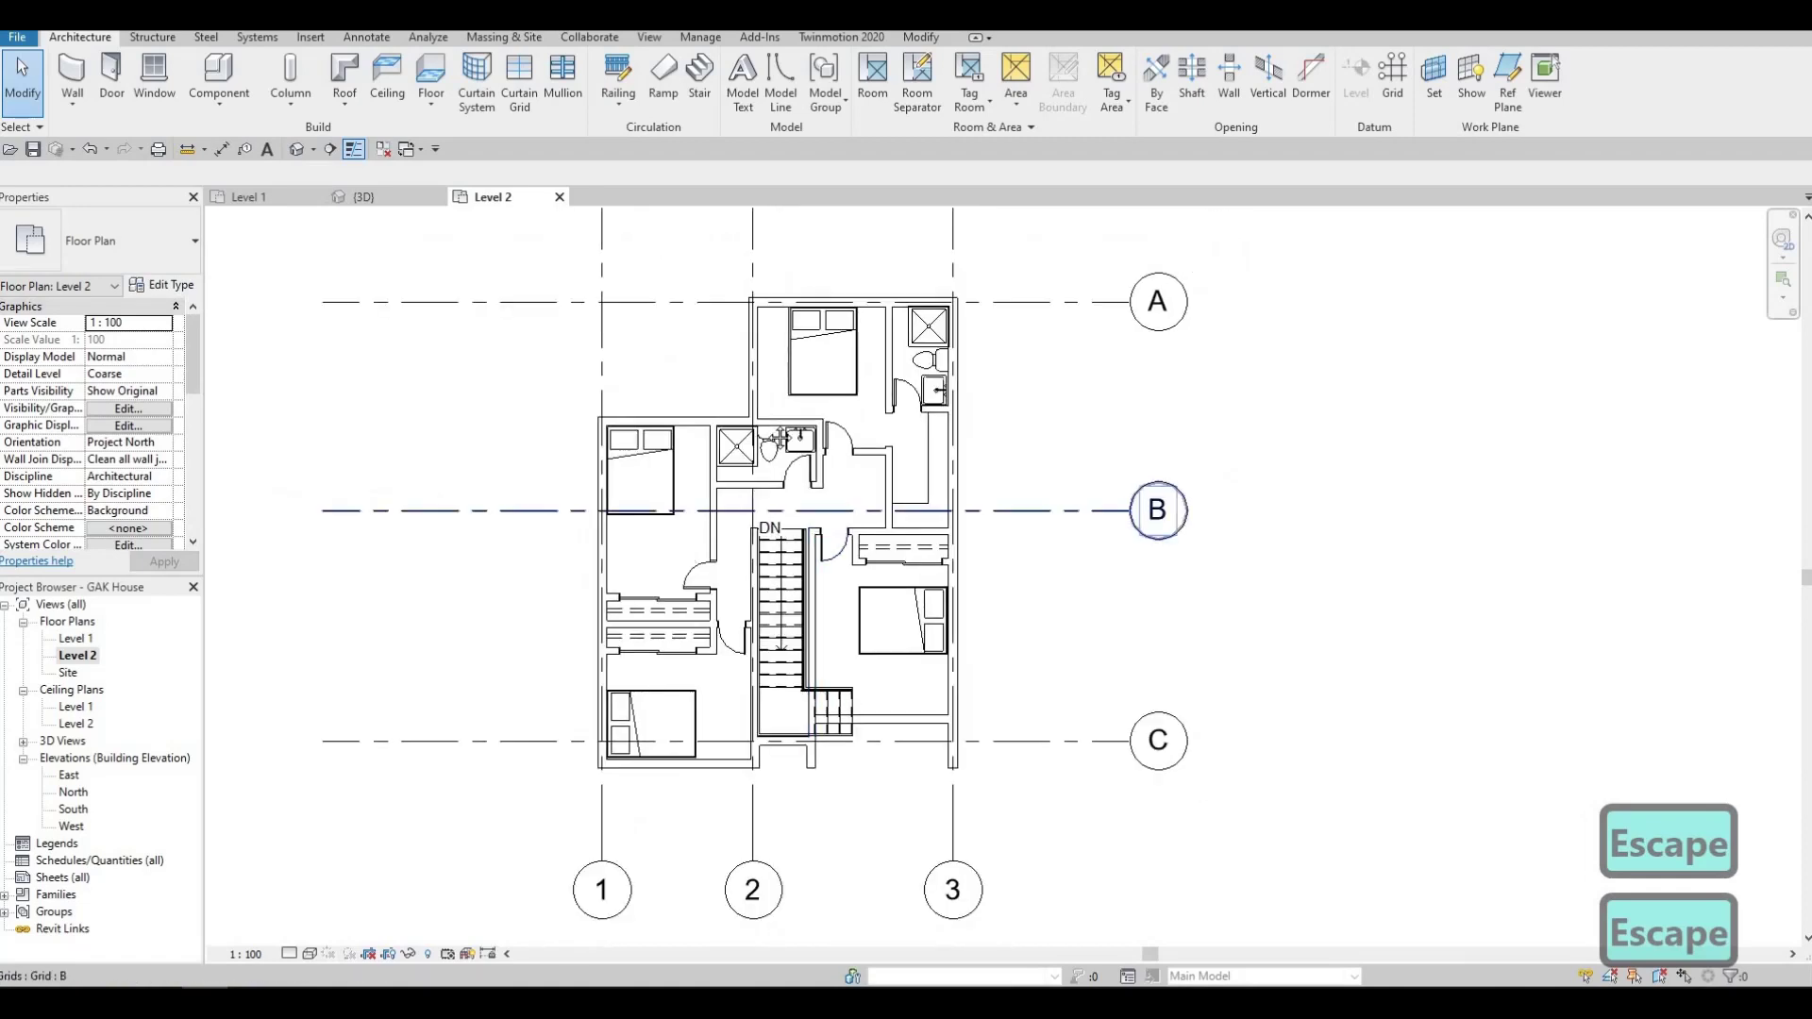
middle_drag(850, 615, 883, 514)
scroll(732, 381, up, 1)
middle_drag(732, 380, 733, 435)
scroll(733, 435, down, 1)
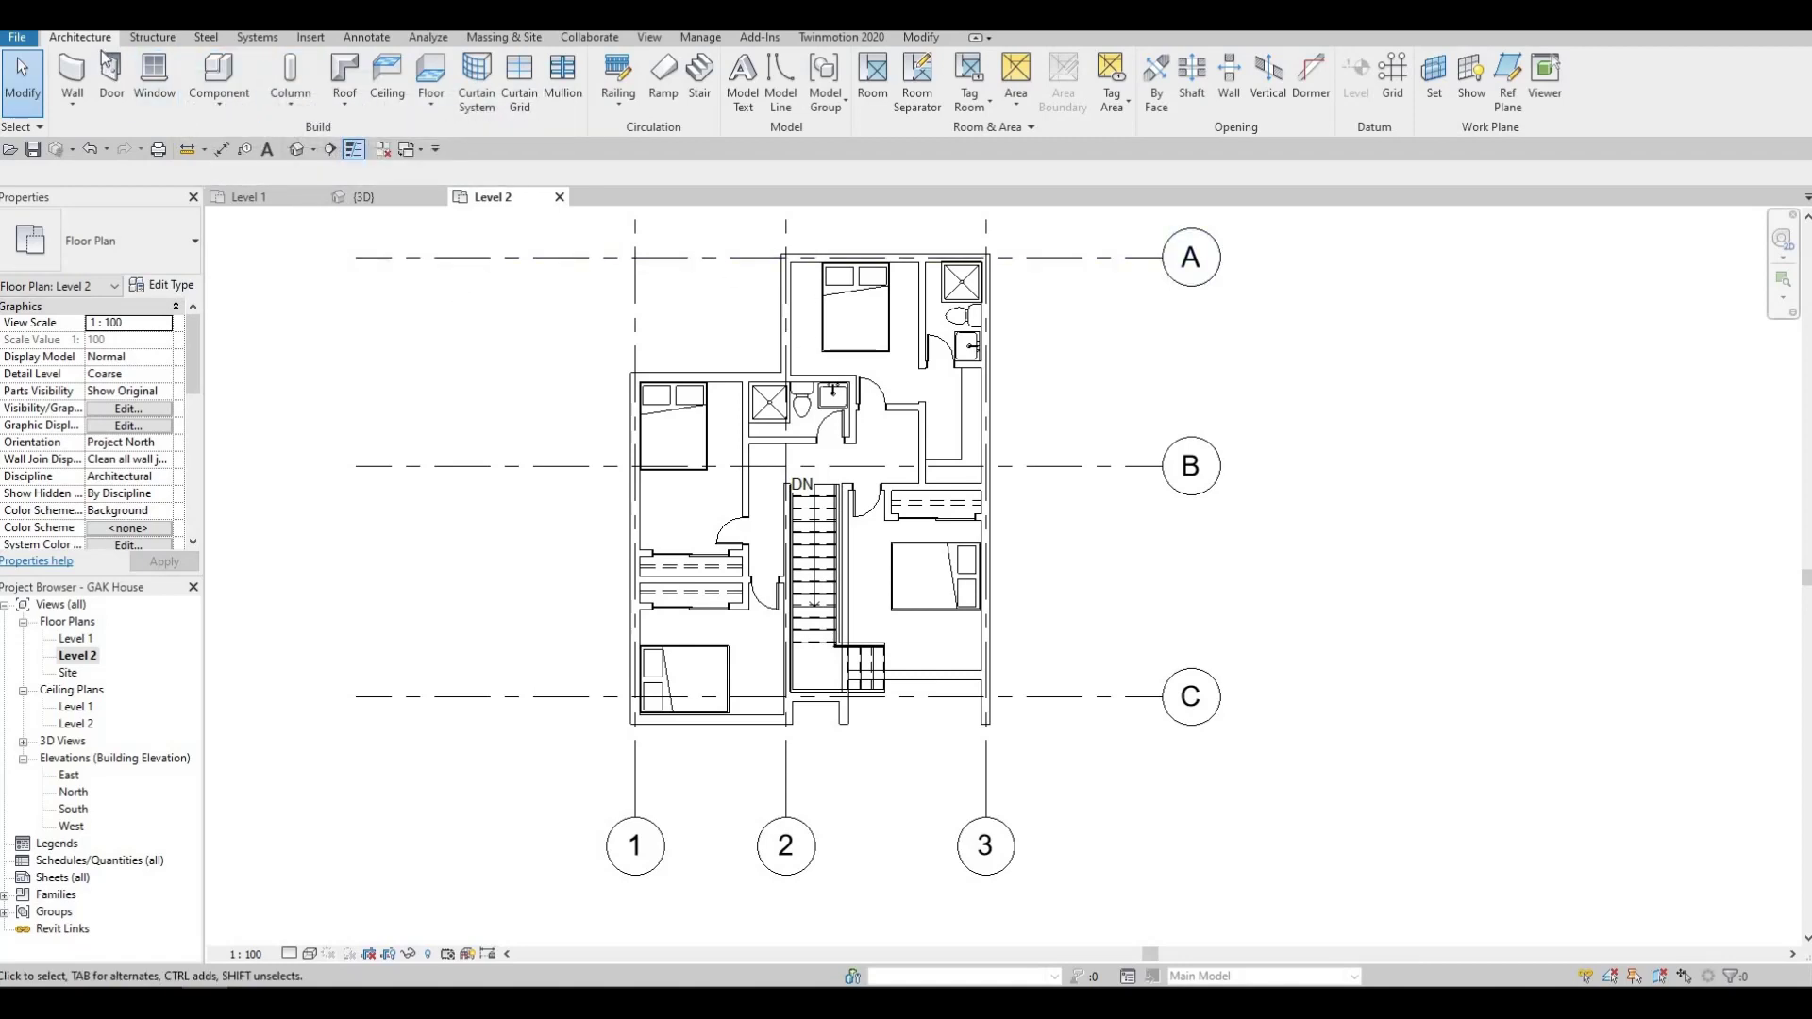
click(221, 148)
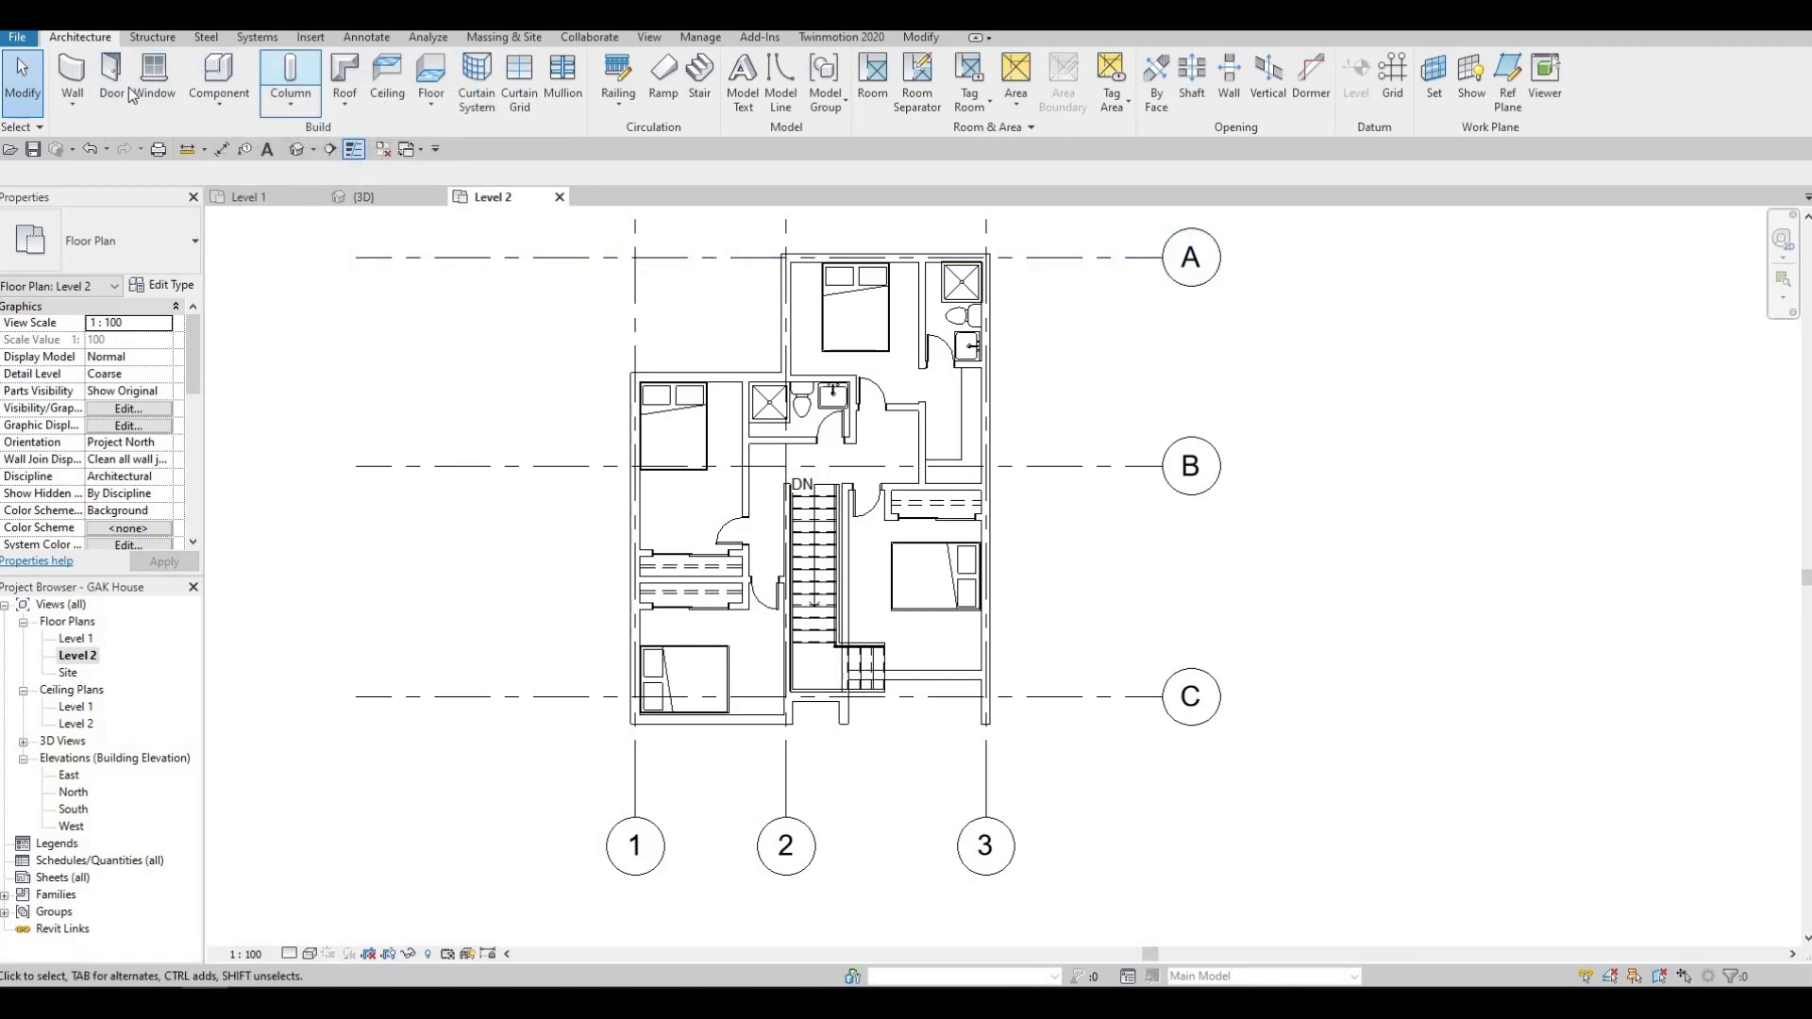
click(226, 76)
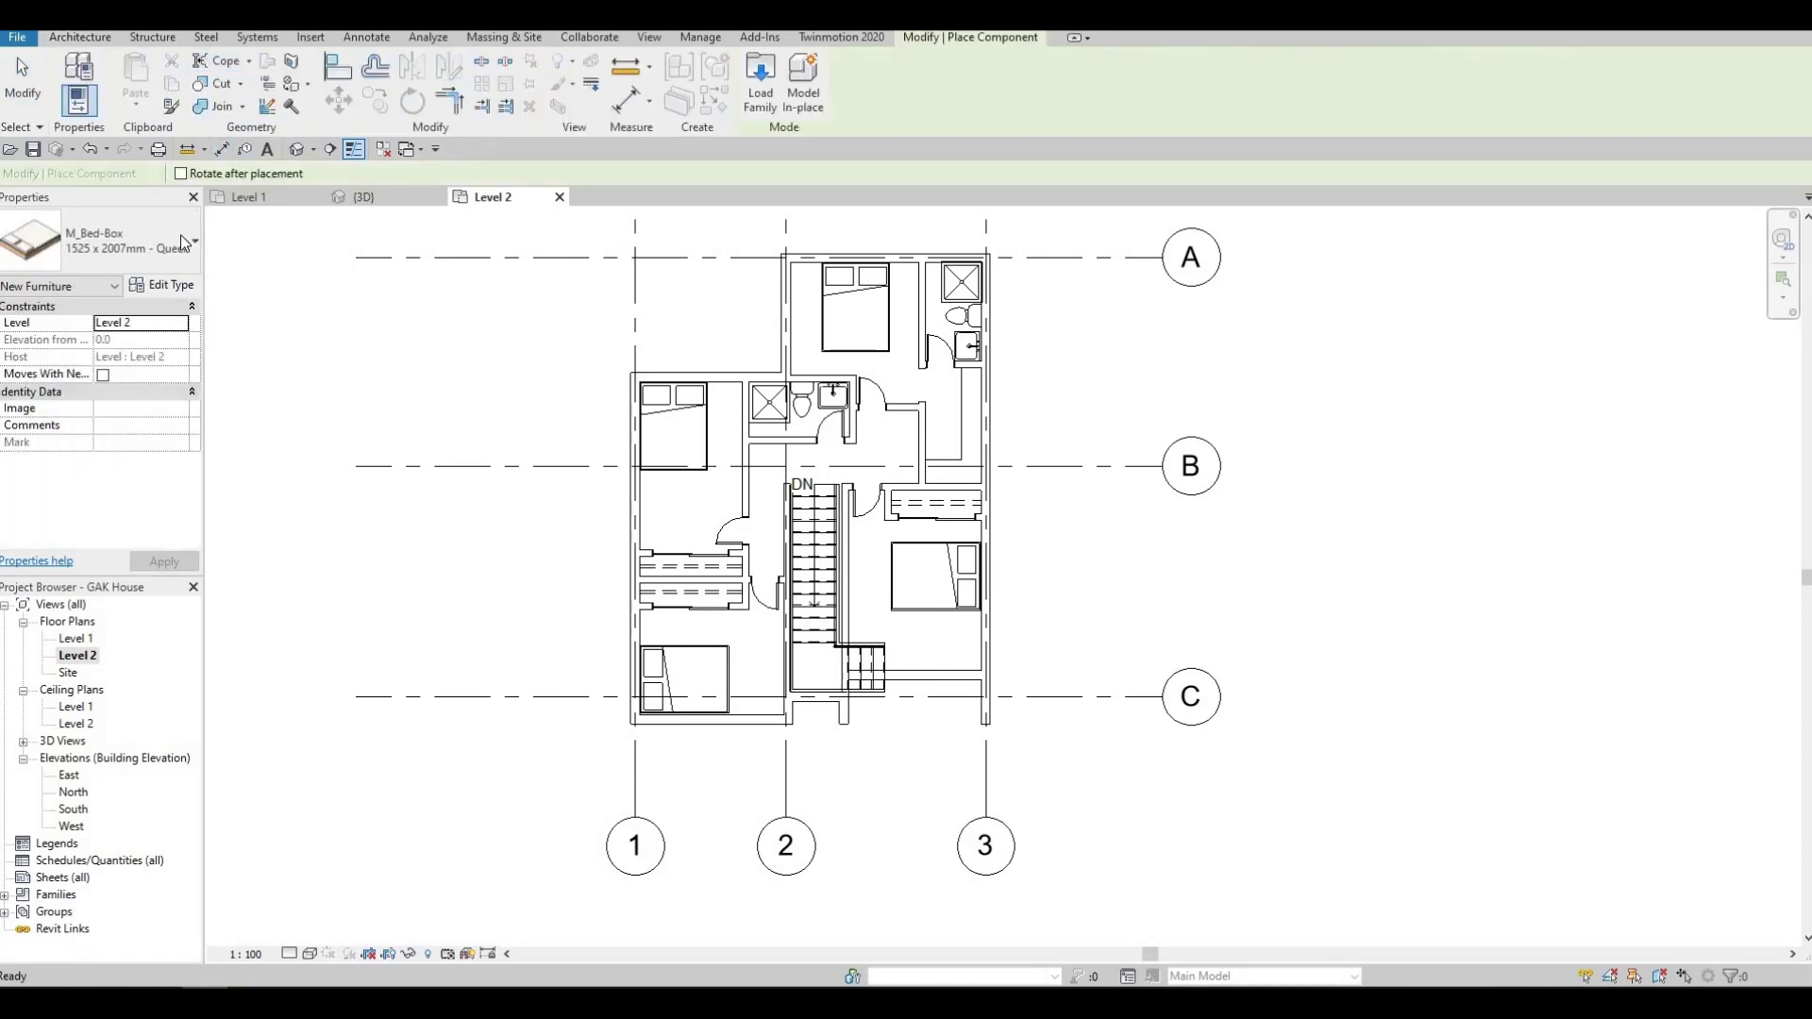
click(184, 242)
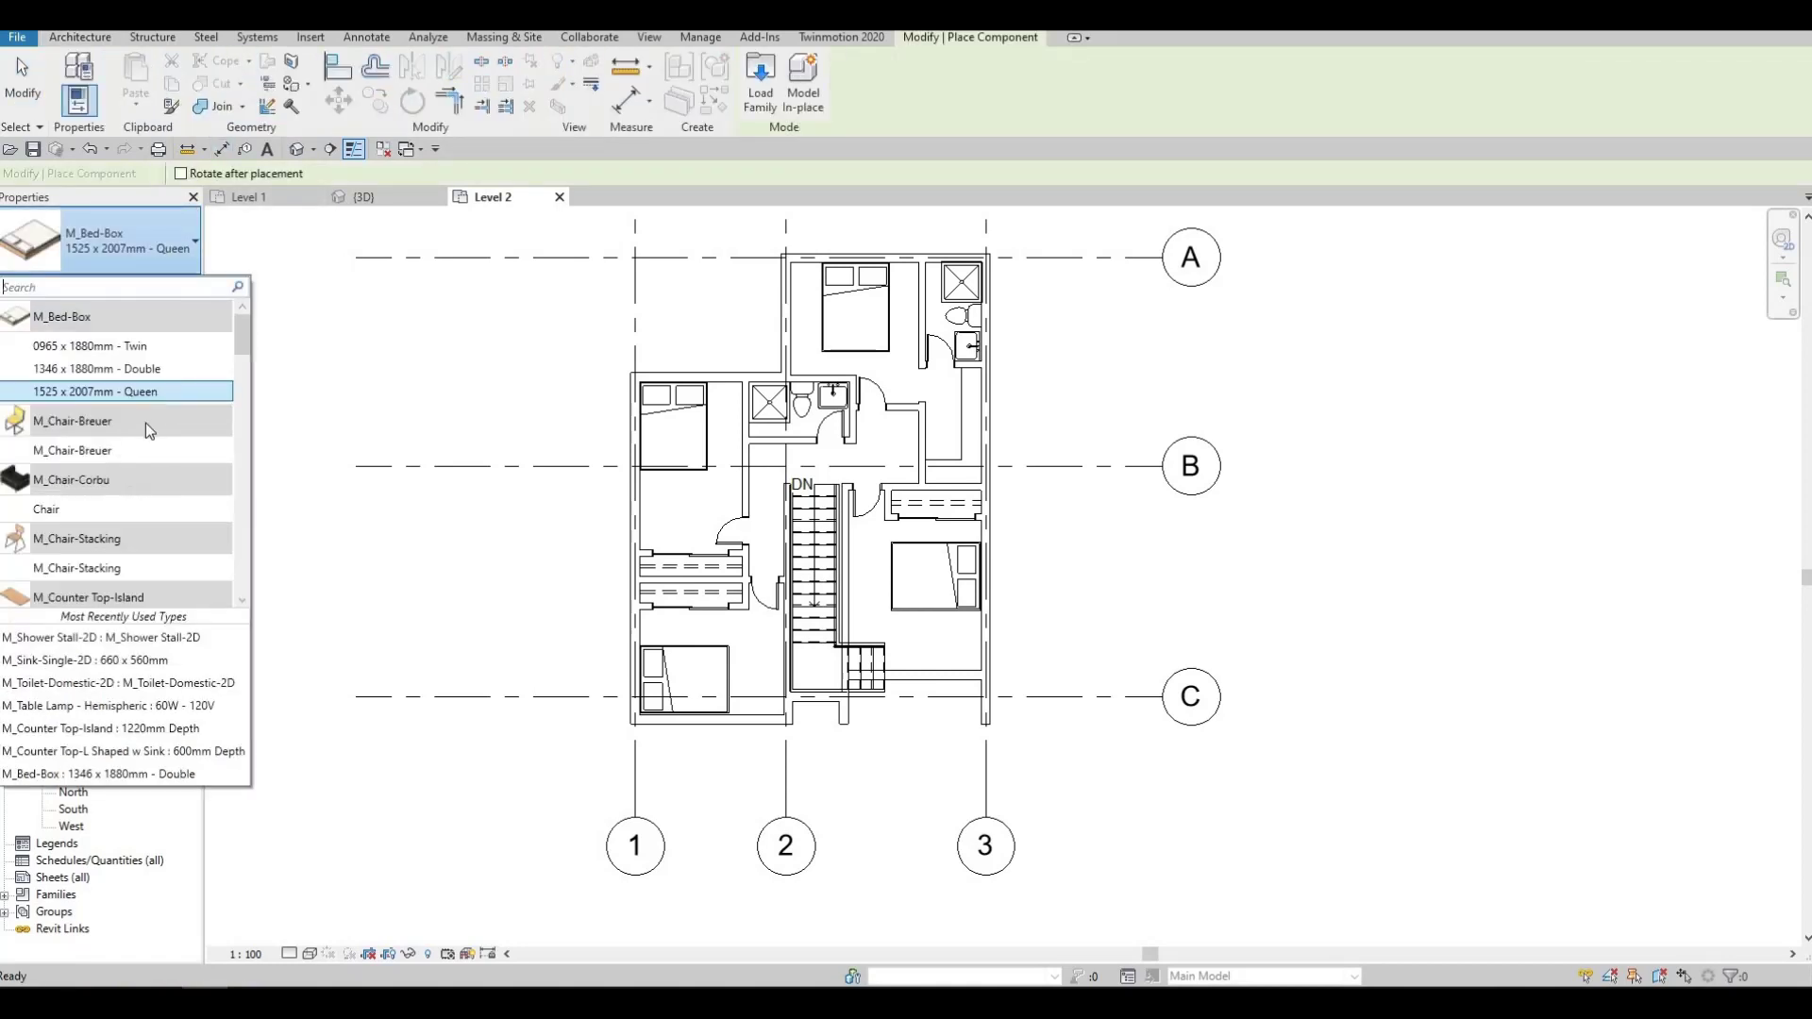
scroll(145, 422, down, 10)
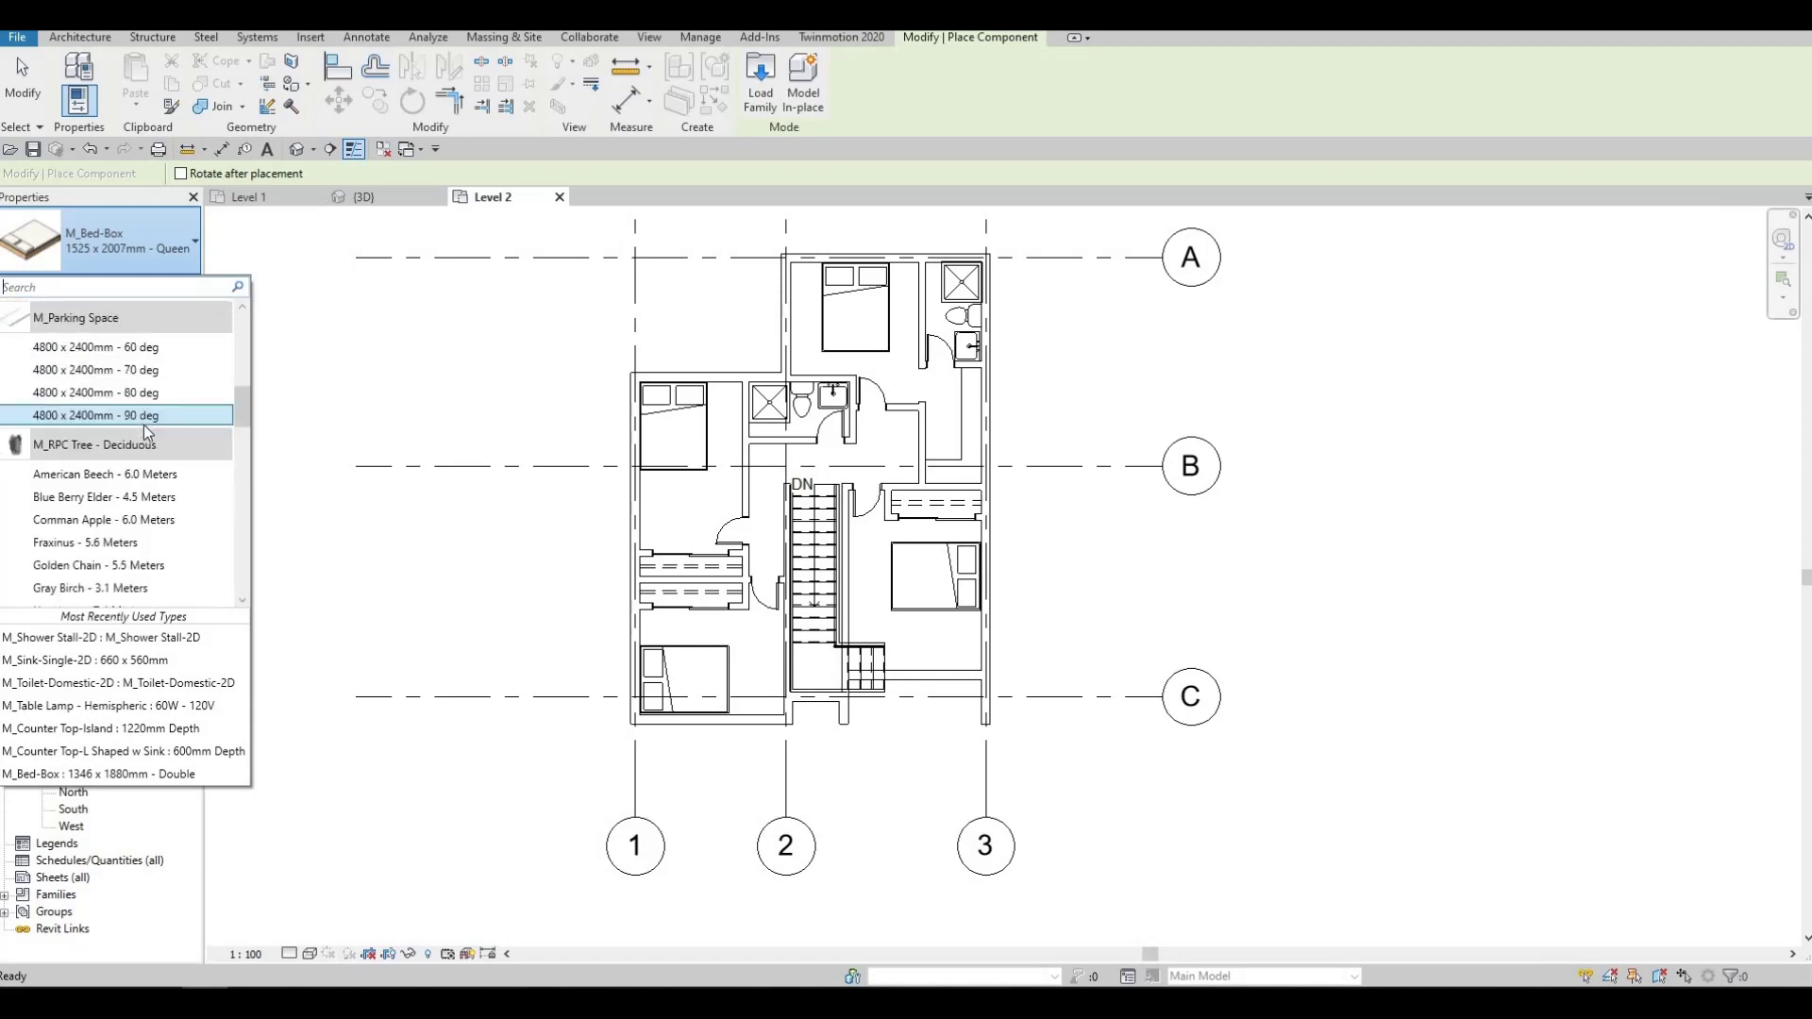
scroll(144, 427, down, 15)
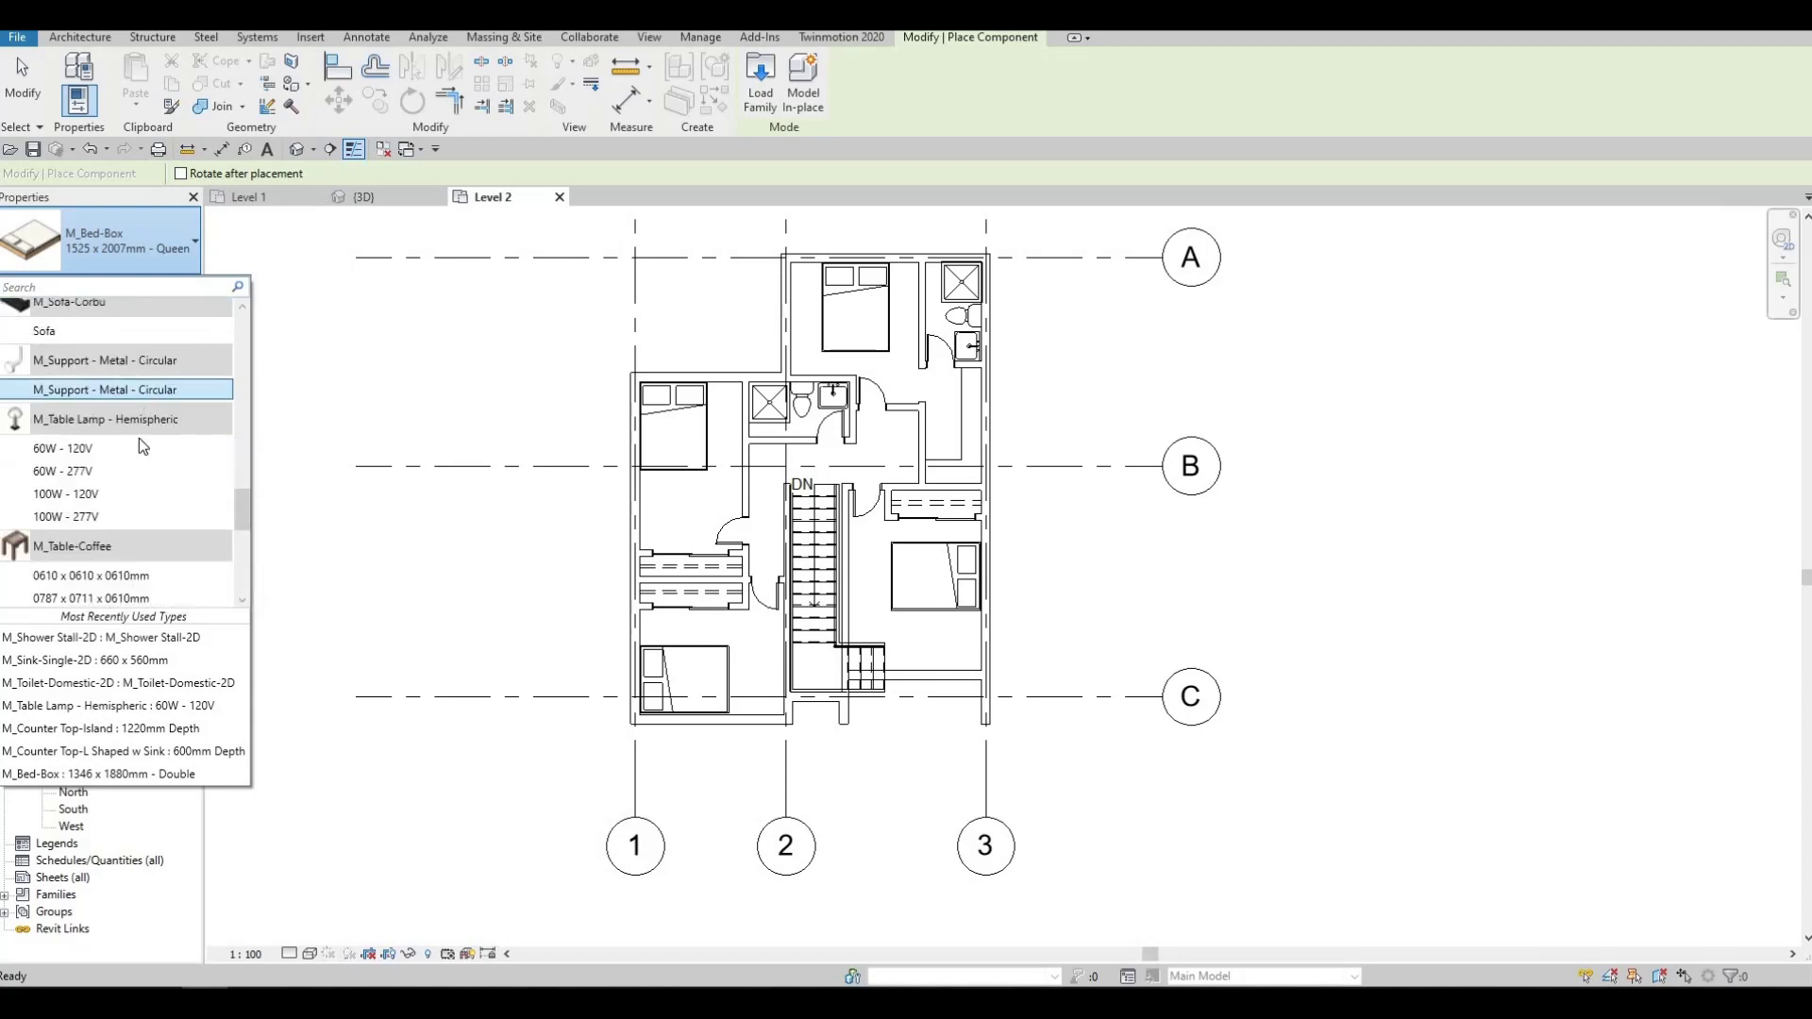
scroll(138, 446, down, 8)
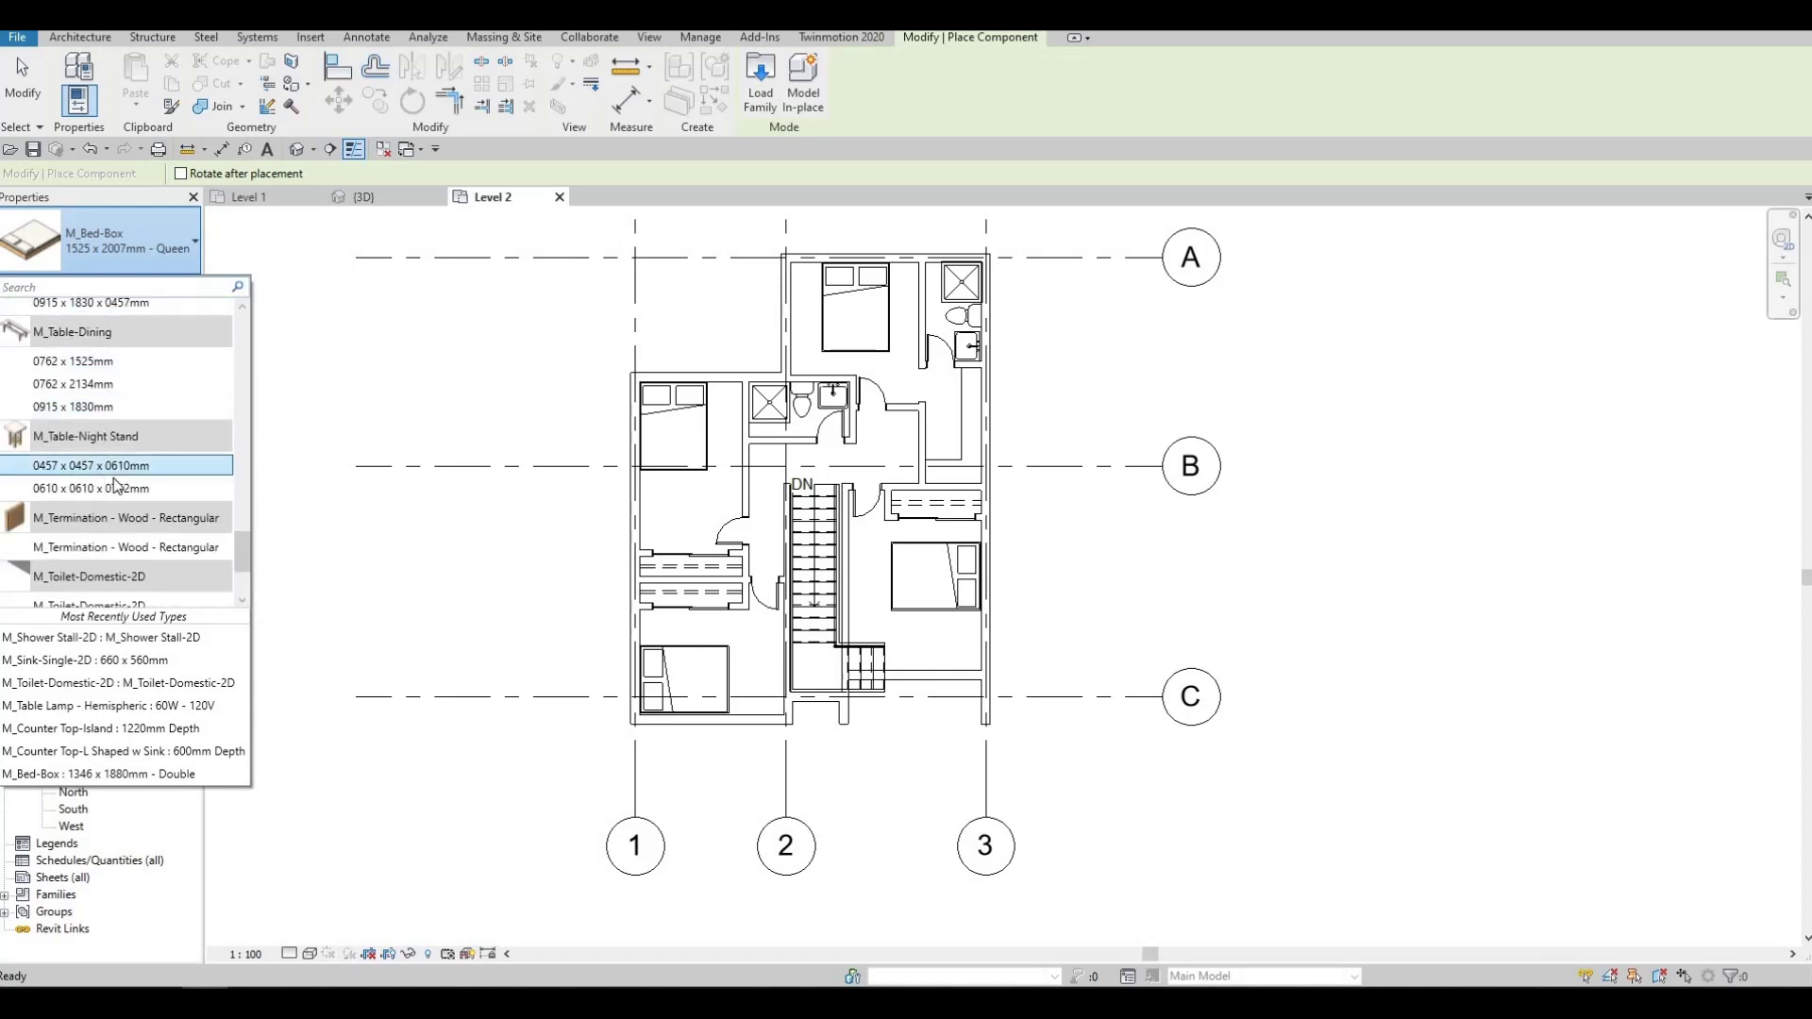
click(677, 438)
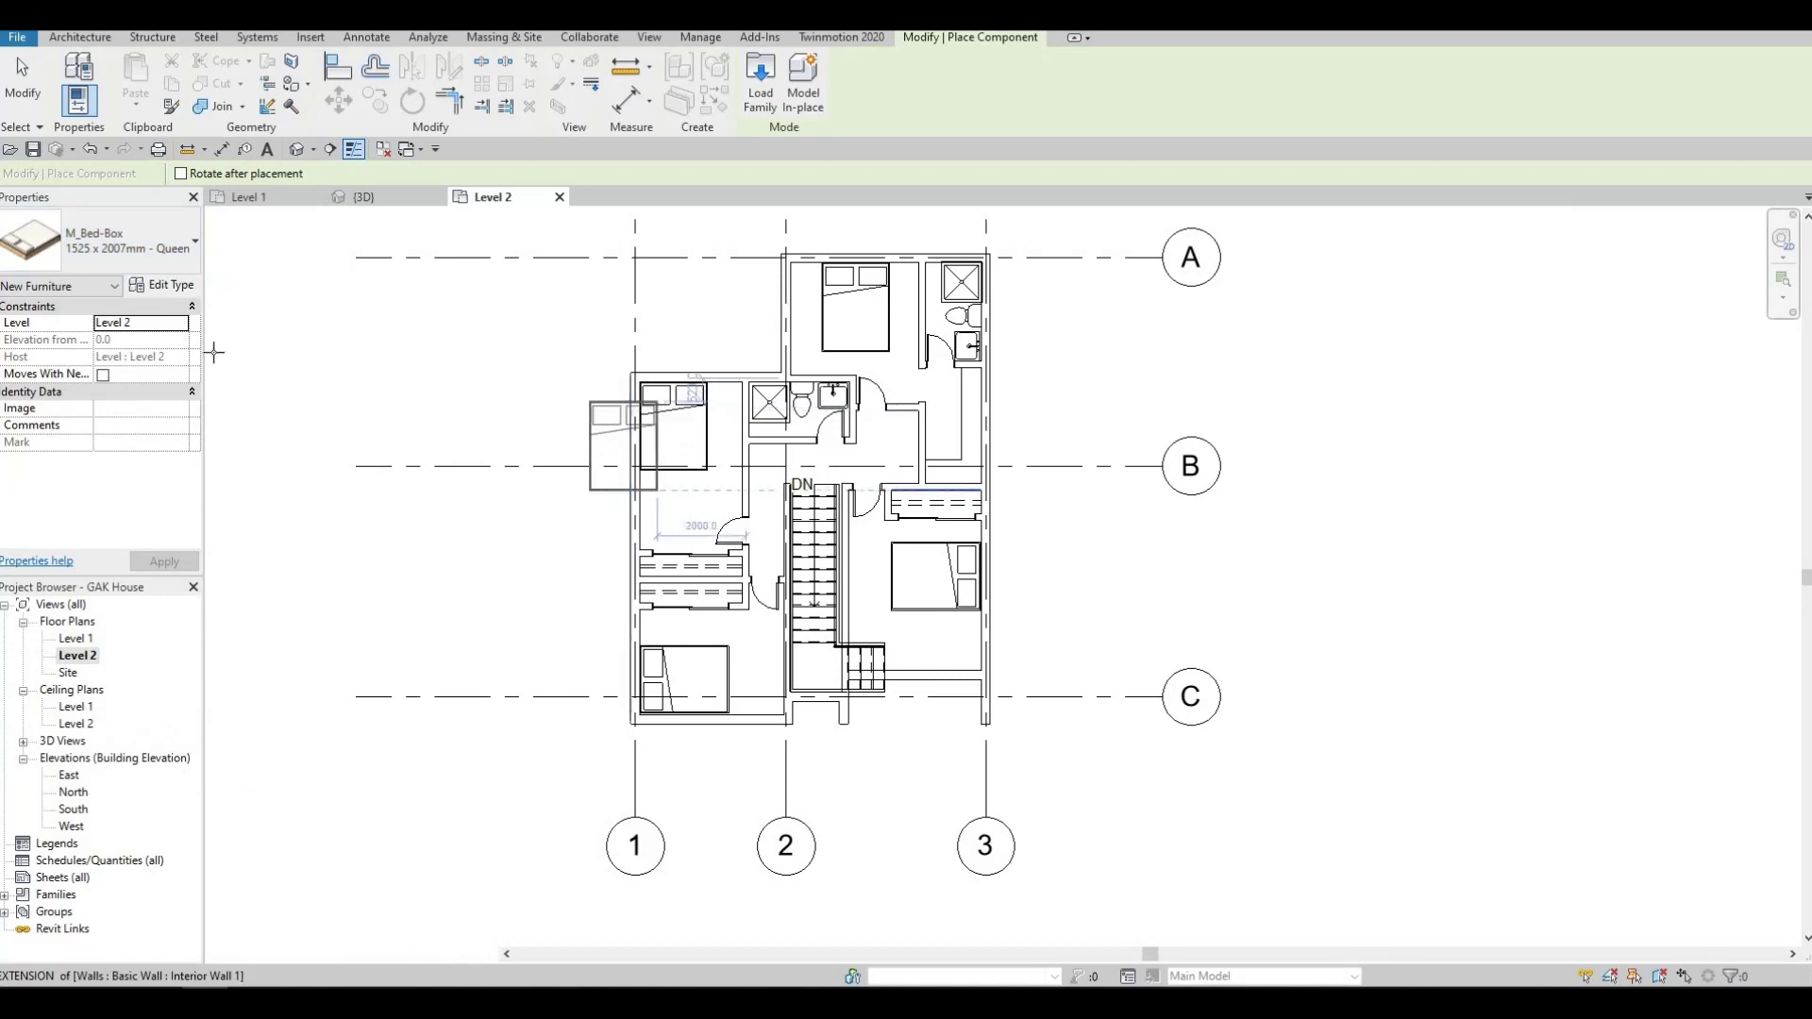
click(134, 268)
click(130, 244)
key(Escape)
key(Escape)
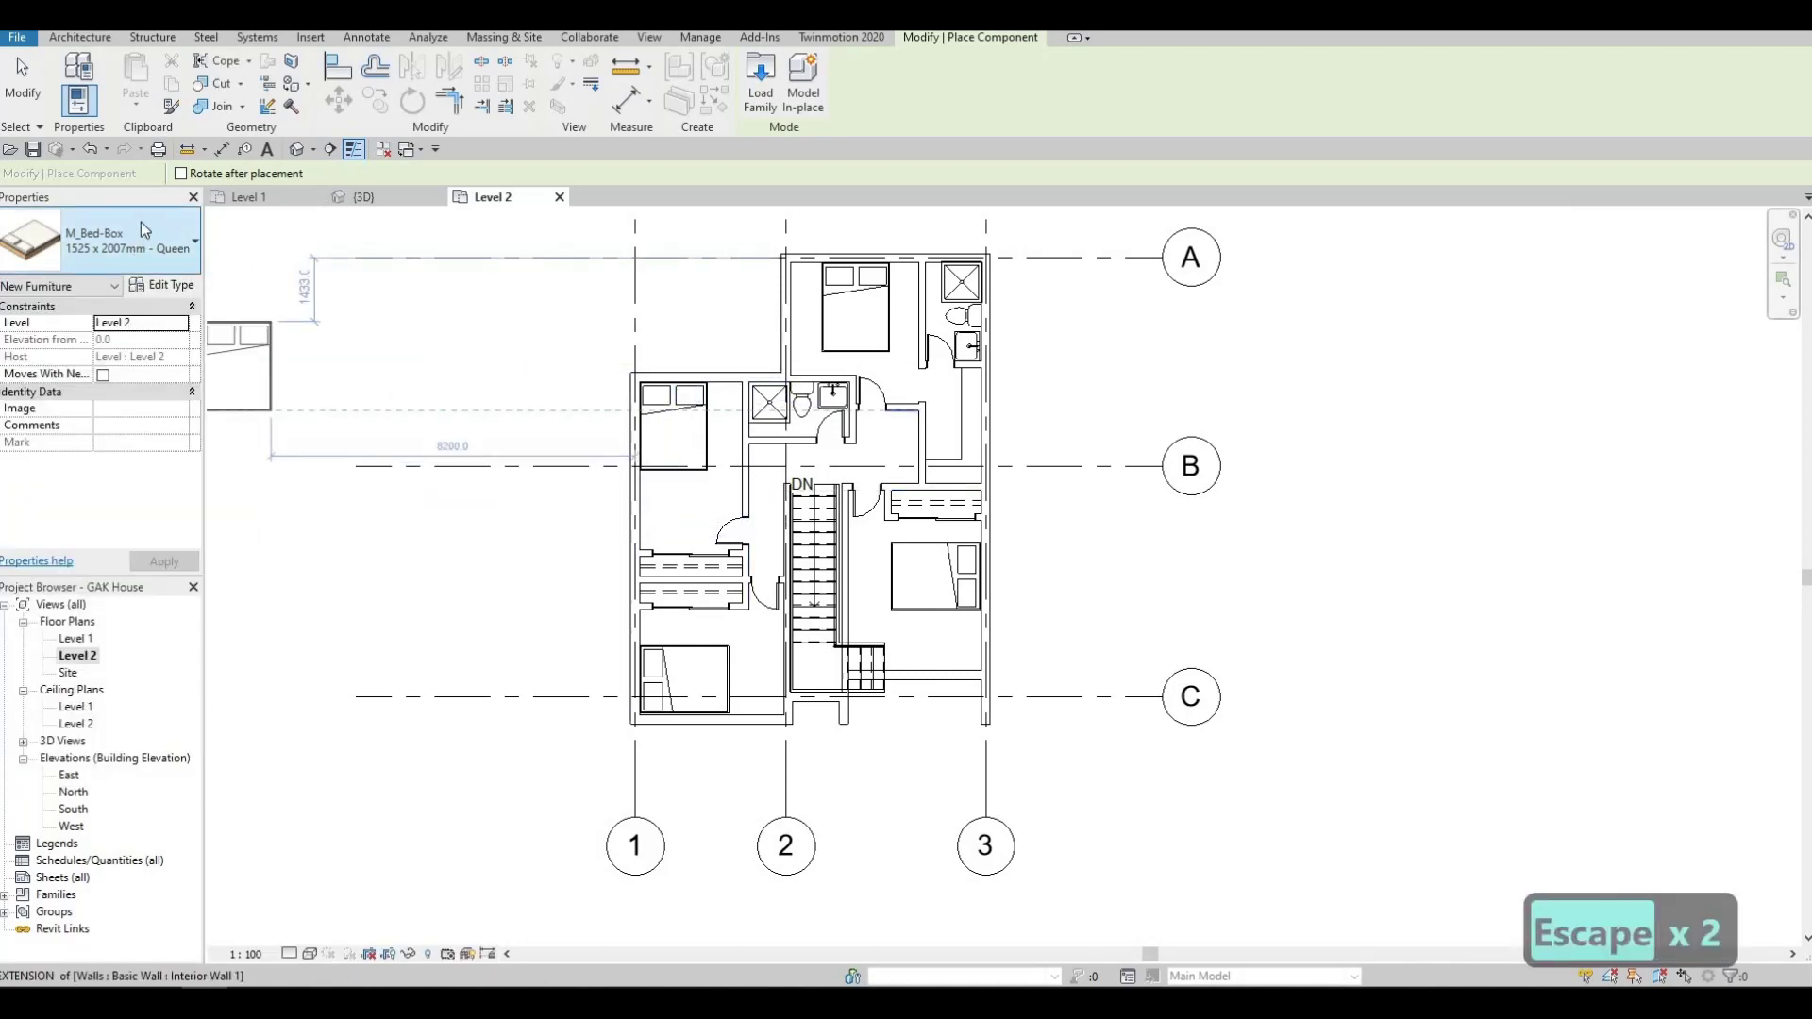
key(Escape)
key(Escape)
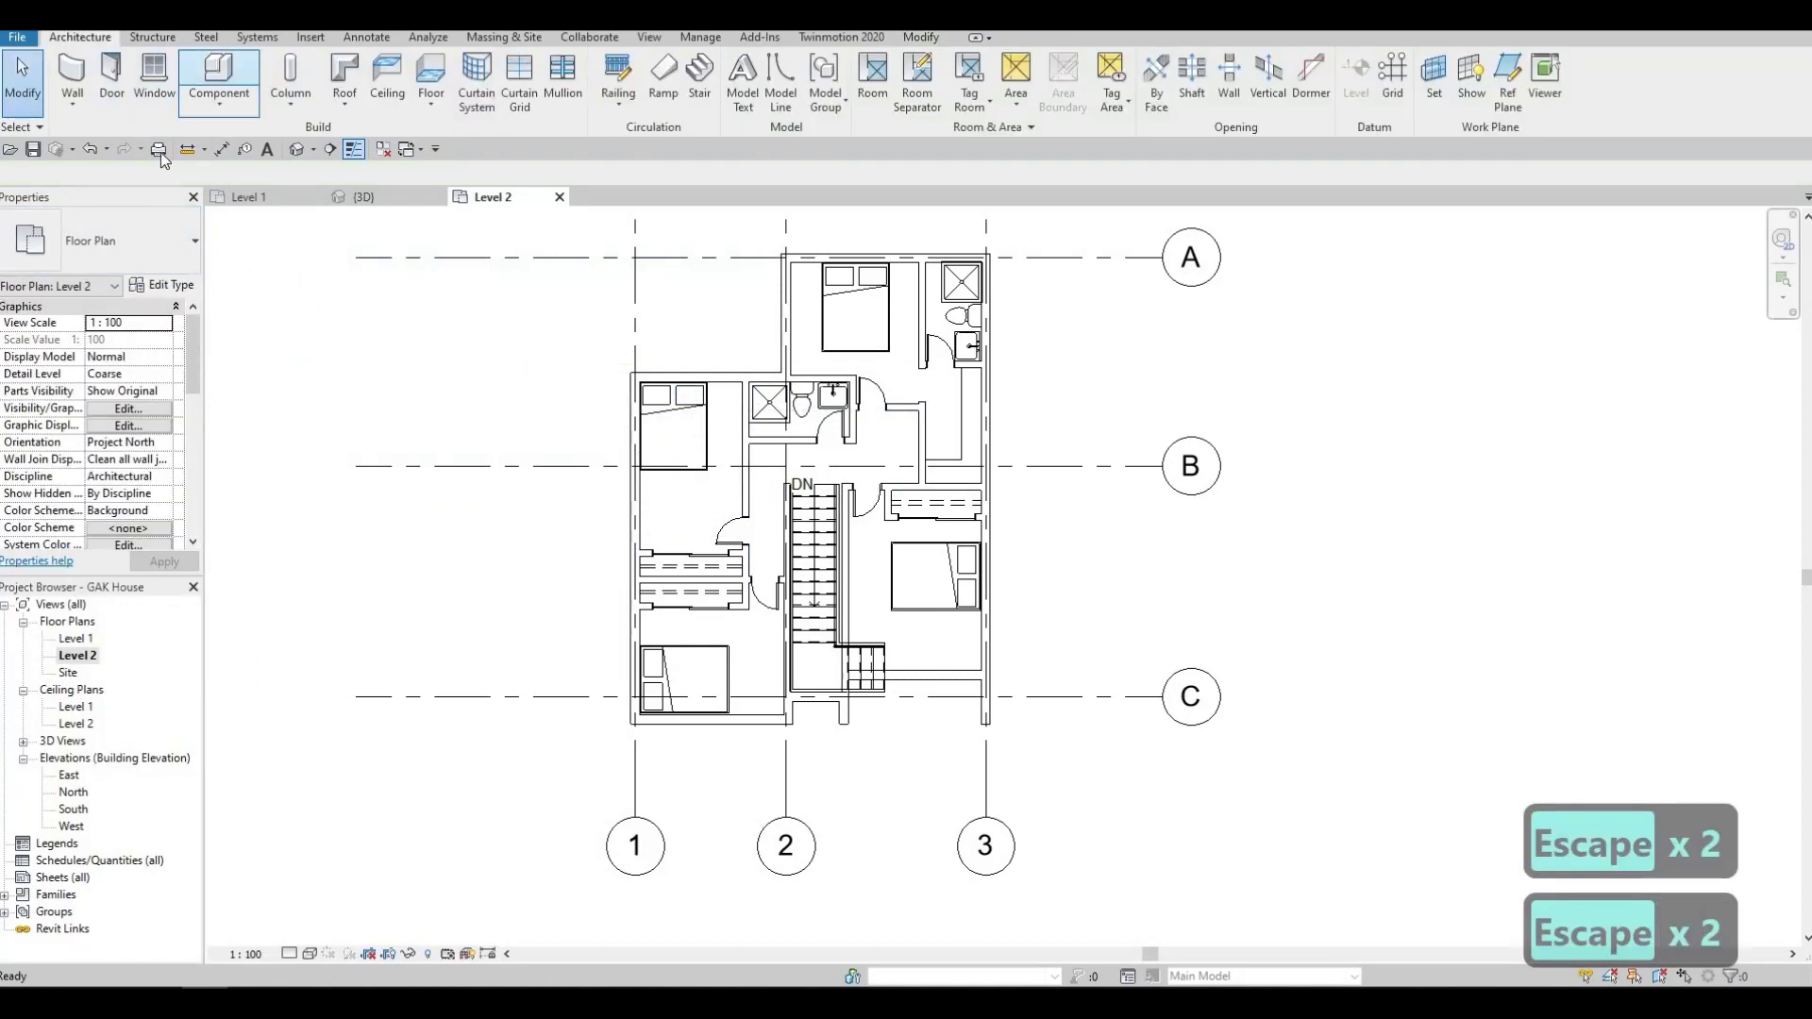
Place an M_Table-Night Stand of type 0457 x 0457 x 0610mm beside the bed in the grid 1 bedroom by grid B.
click(138, 244)
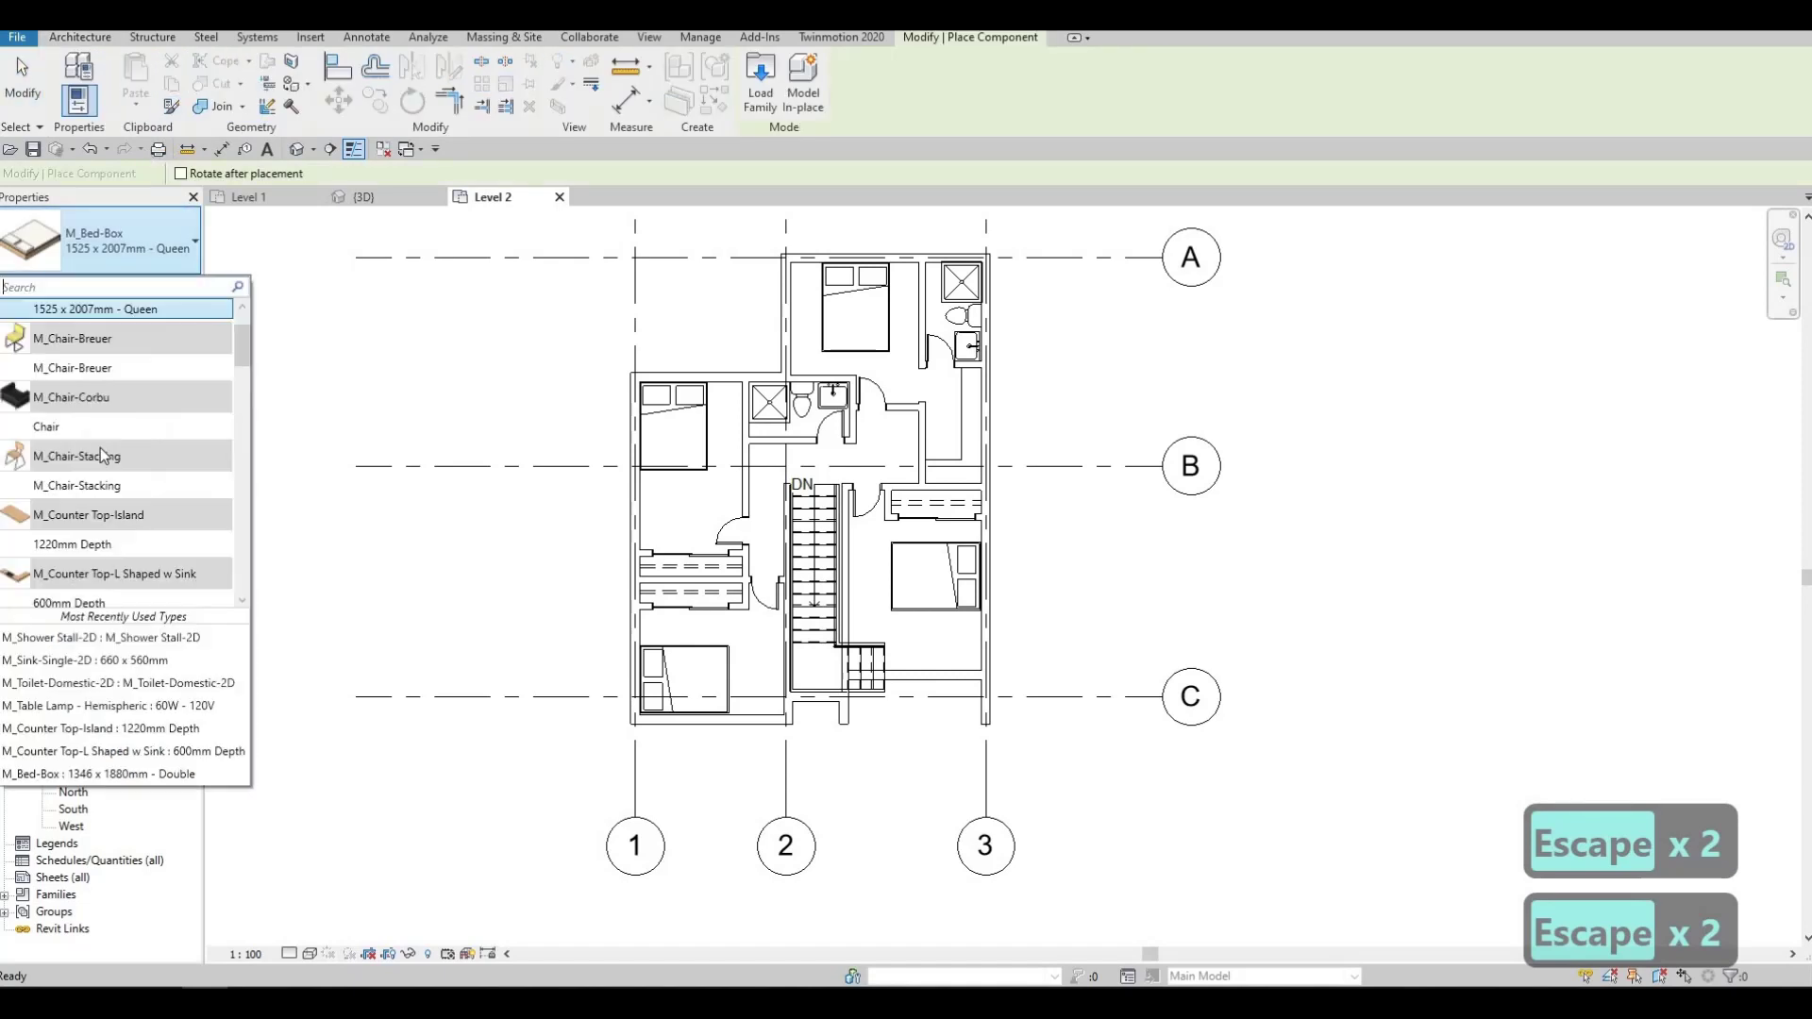
scroll(85, 472, down, 6)
scroll(64, 513, down, 10)
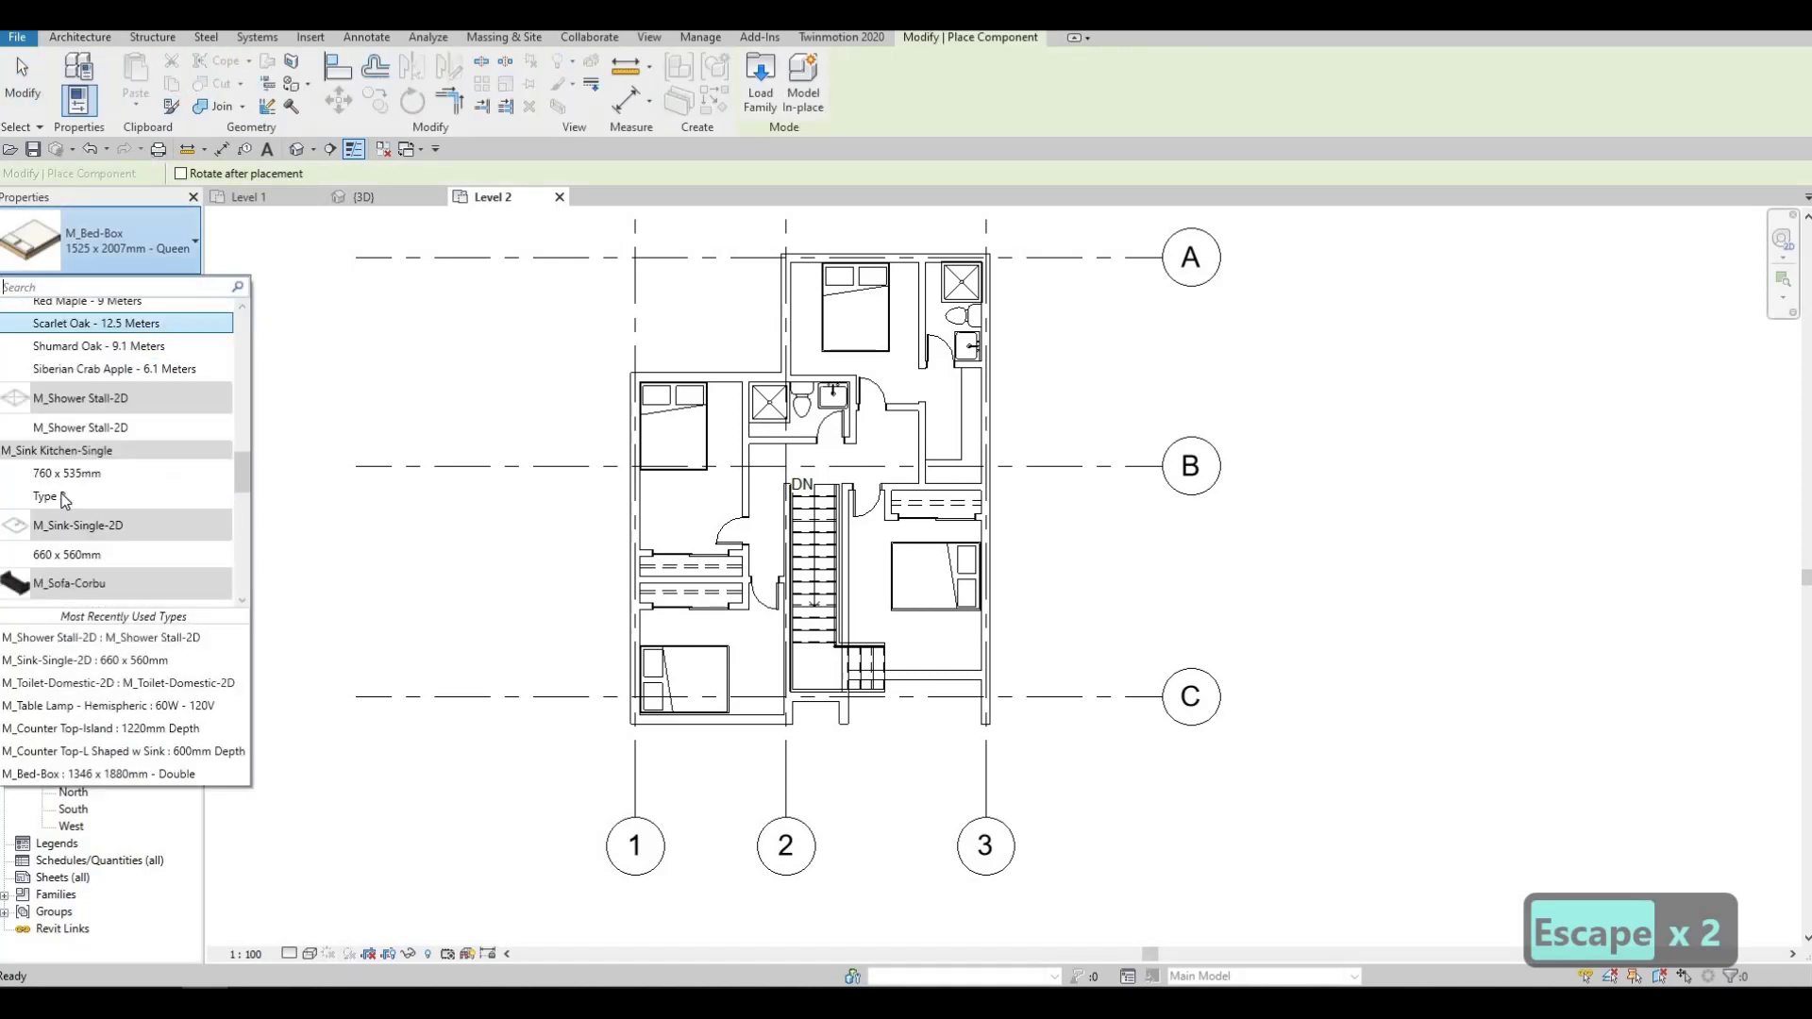
scroll(62, 498, down, 10)
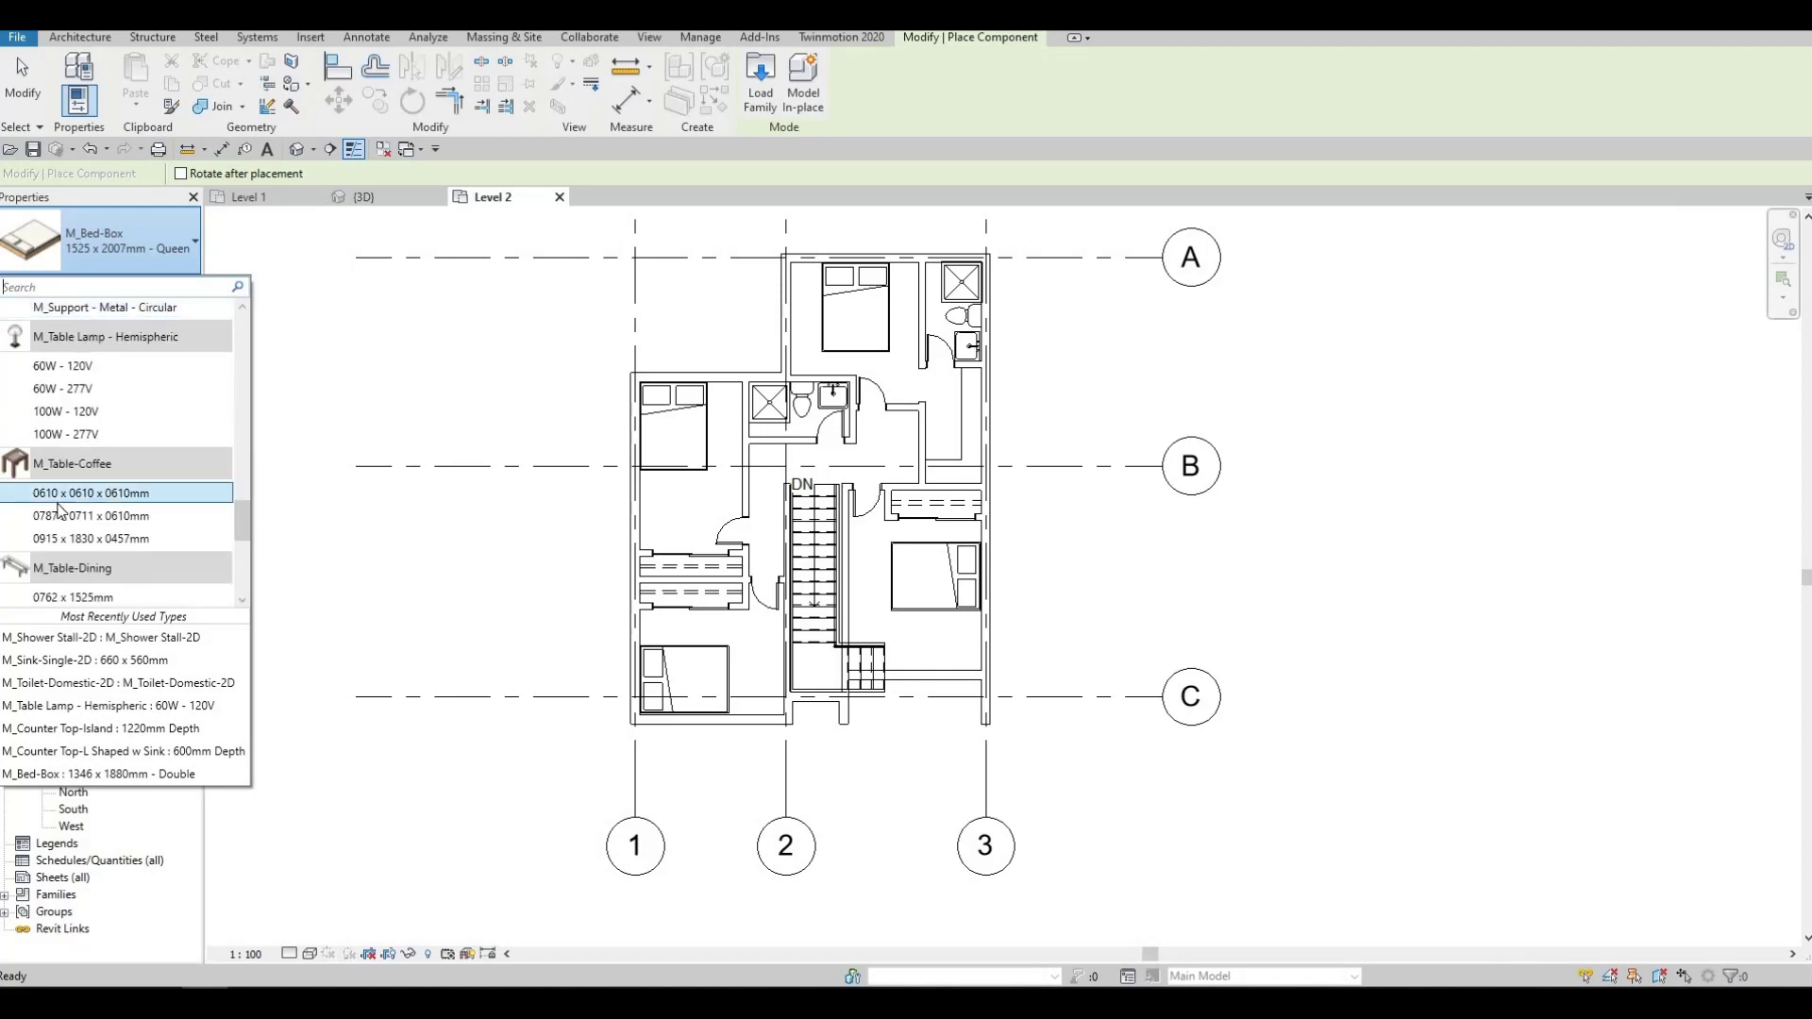
click(52, 519)
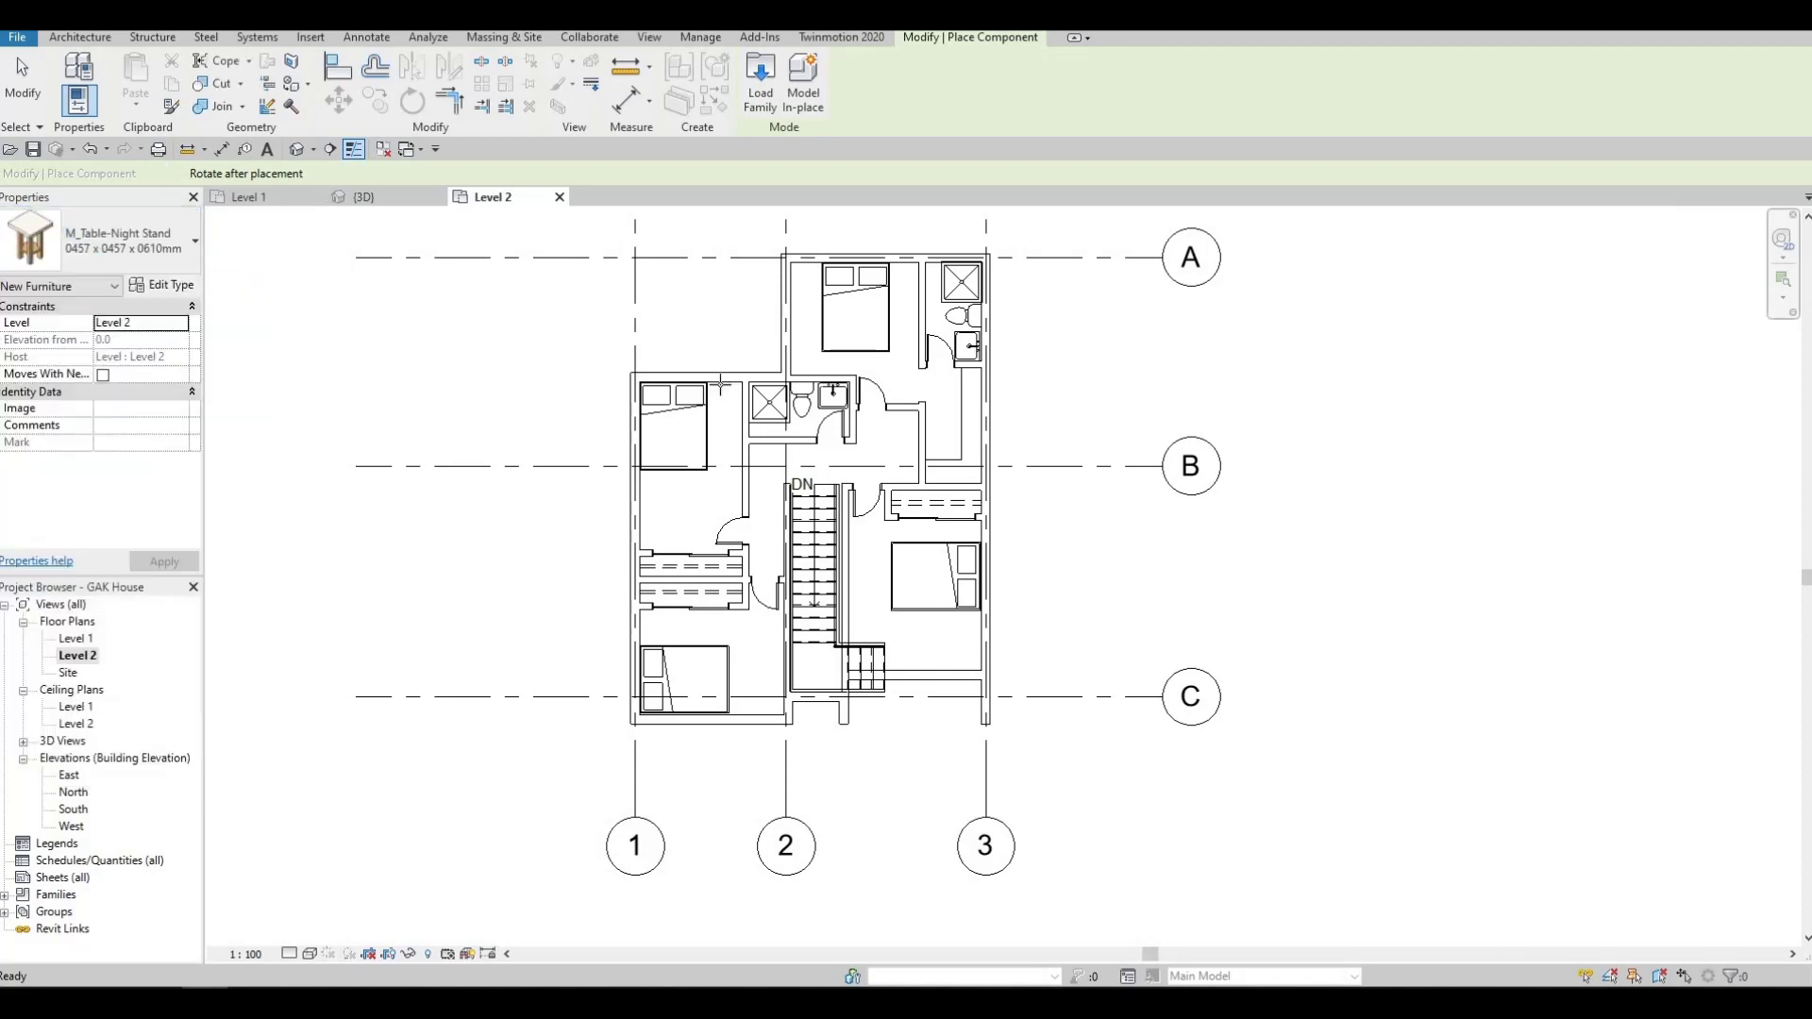
scroll(726, 396, up, 3)
scroll(732, 415, up, 2)
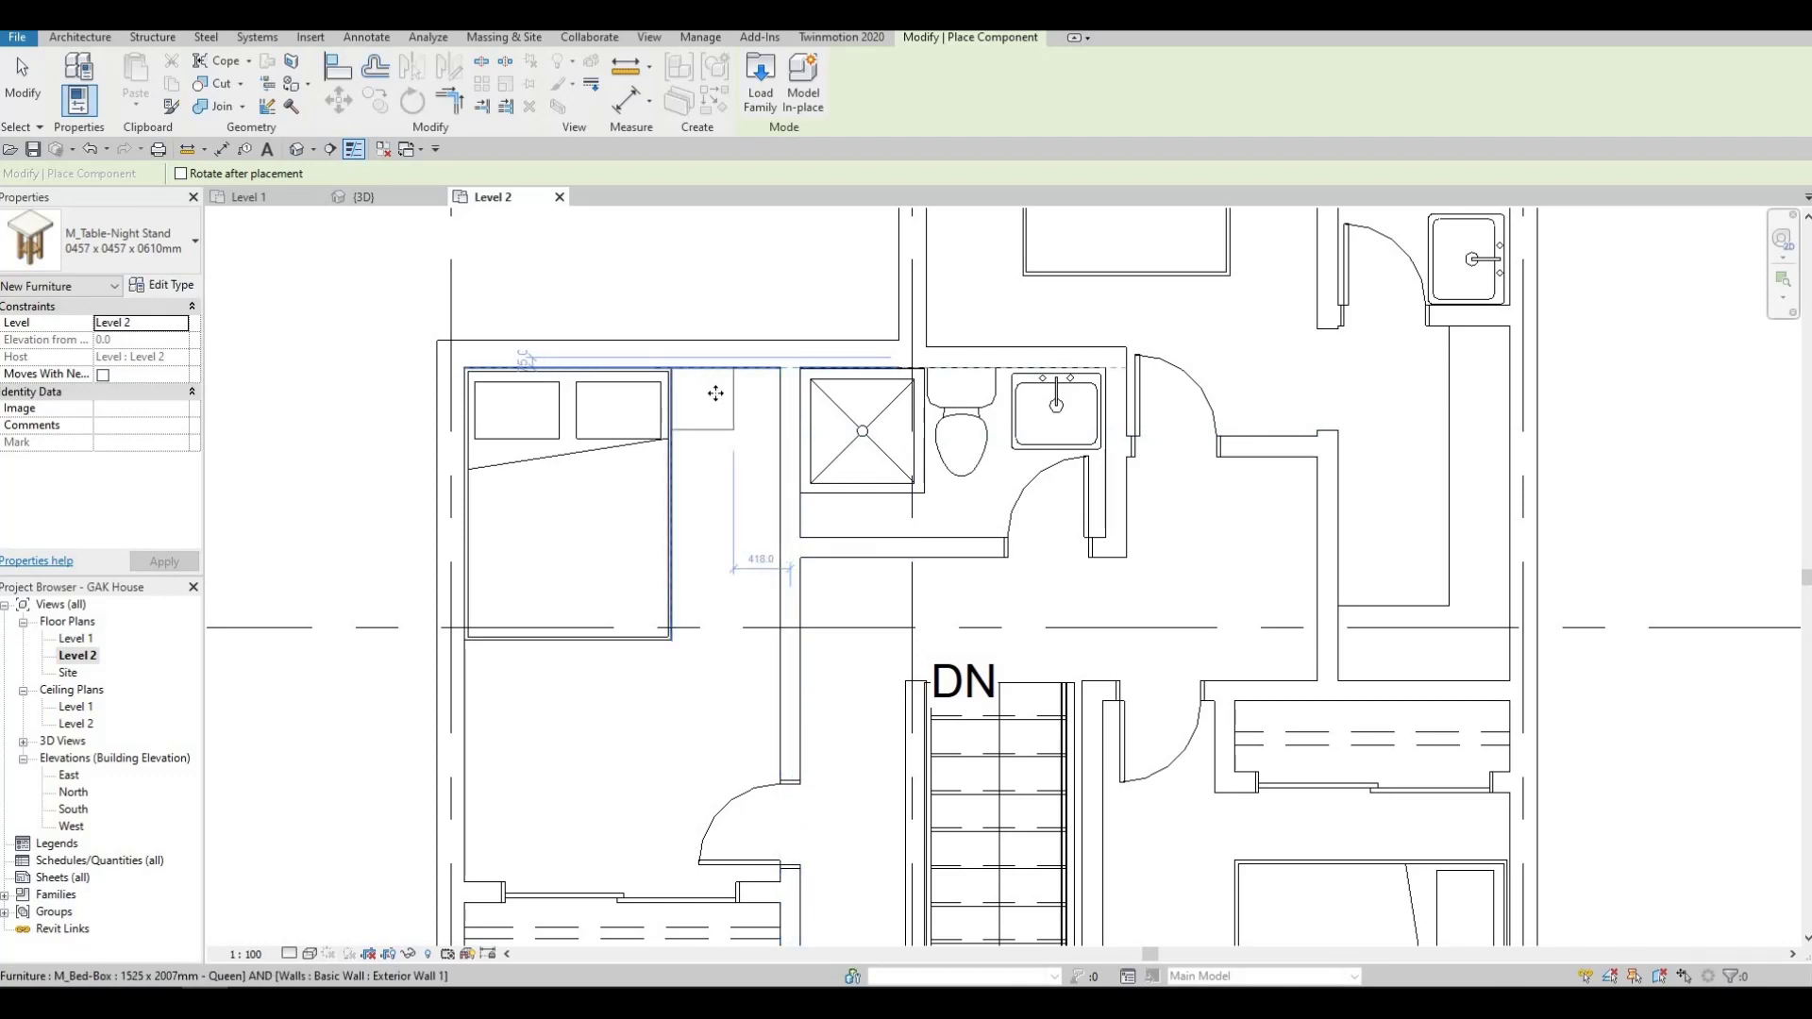
click(715, 393)
Place night stands on both sides of the bed by grid A and of the bed along grid 3 between grids B and C.
middle_drag(720, 493, 418, 892)
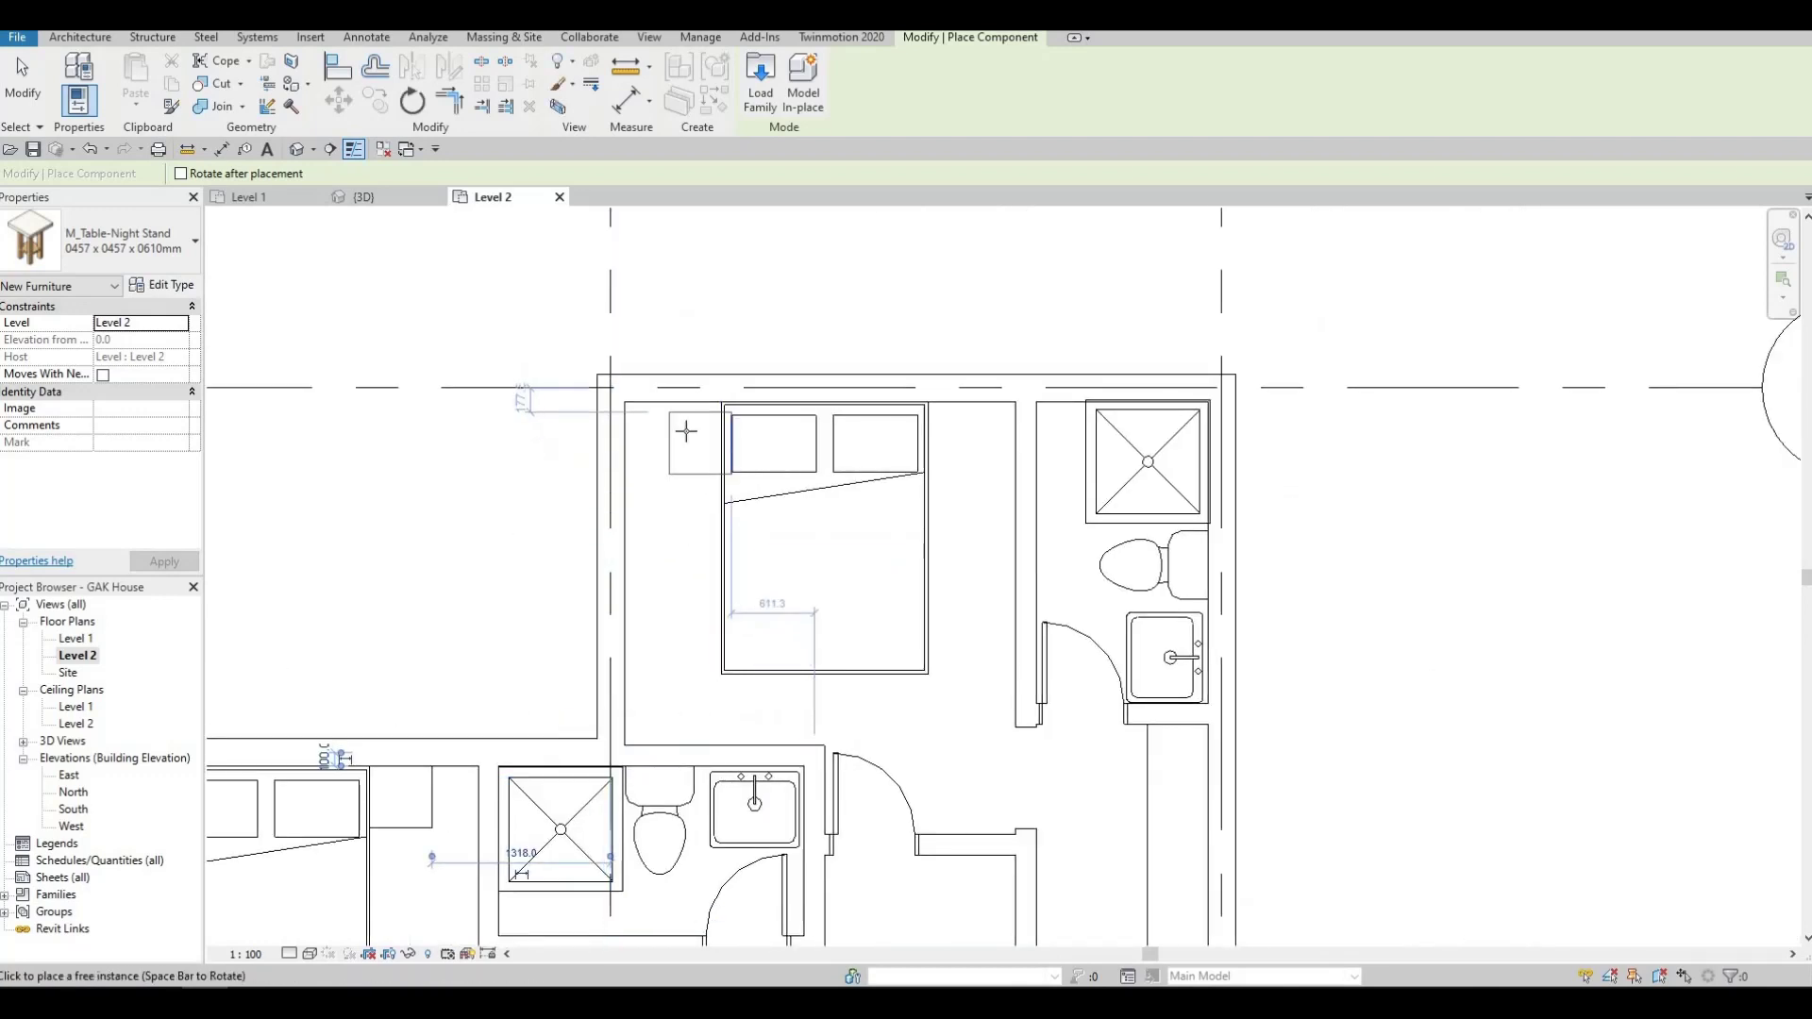
click(962, 430)
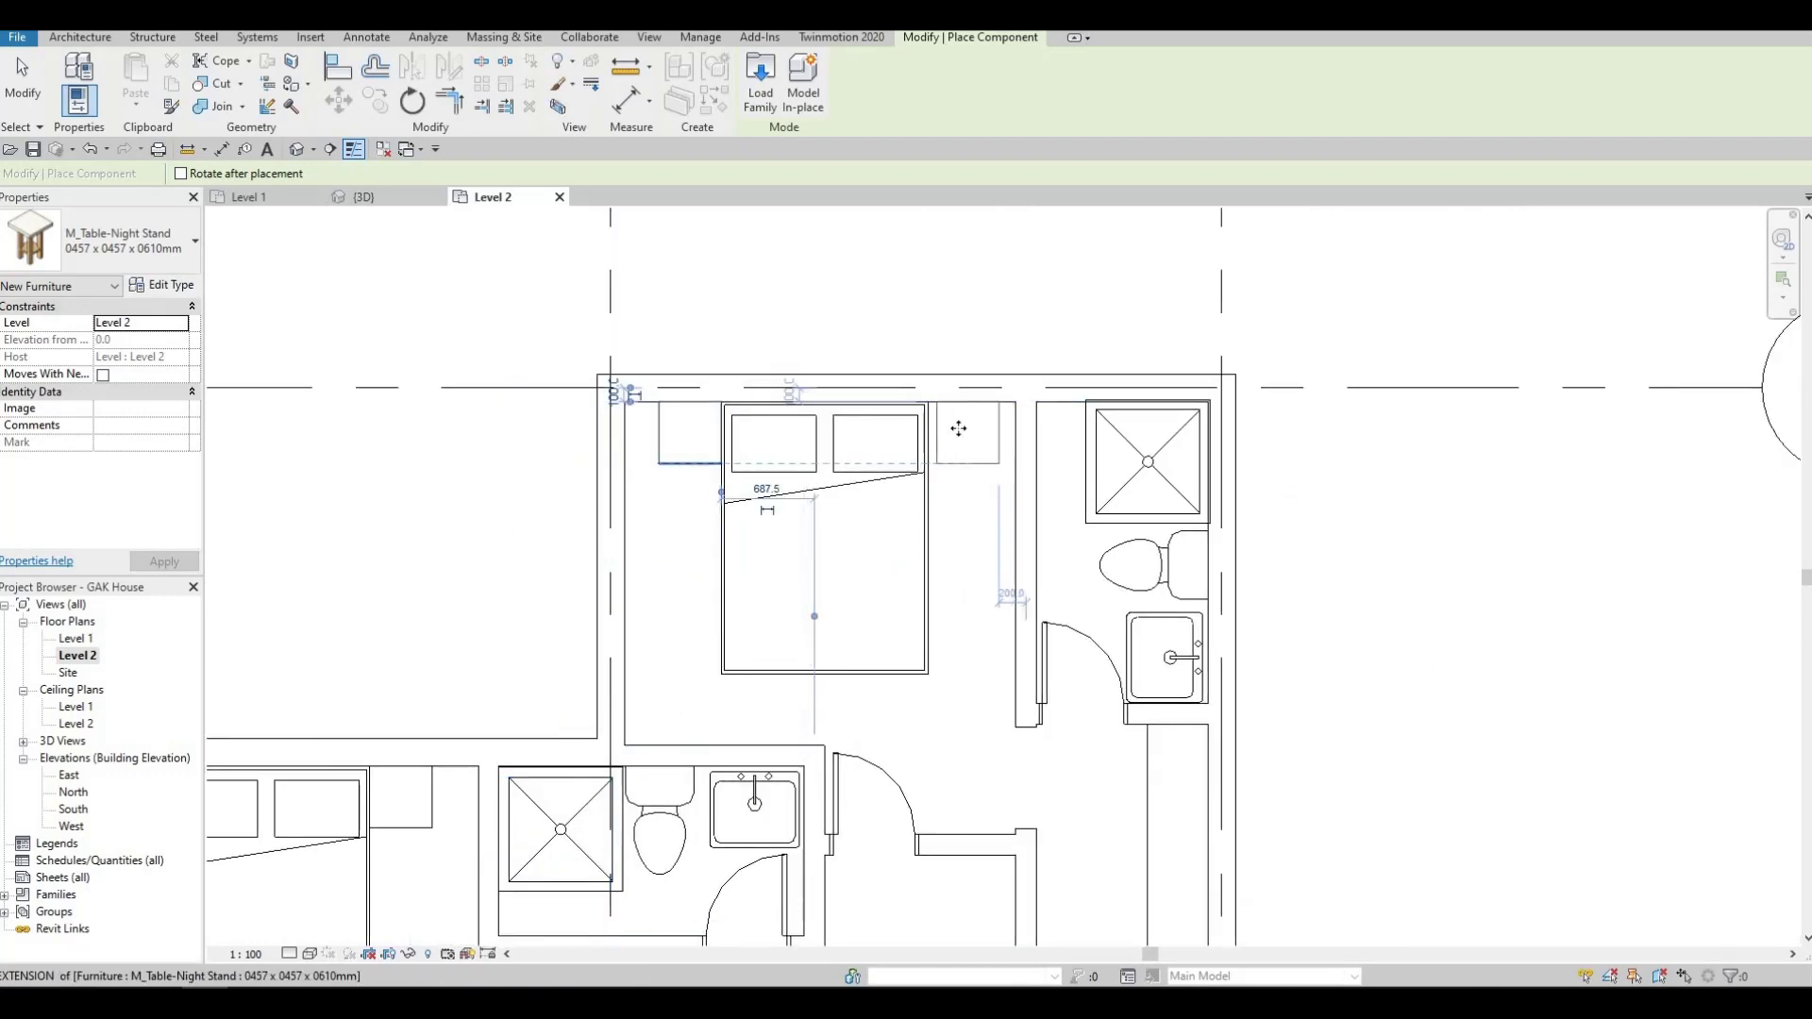
scroll(923, 458, down, 2)
middle_drag(813, 600, 676, 300)
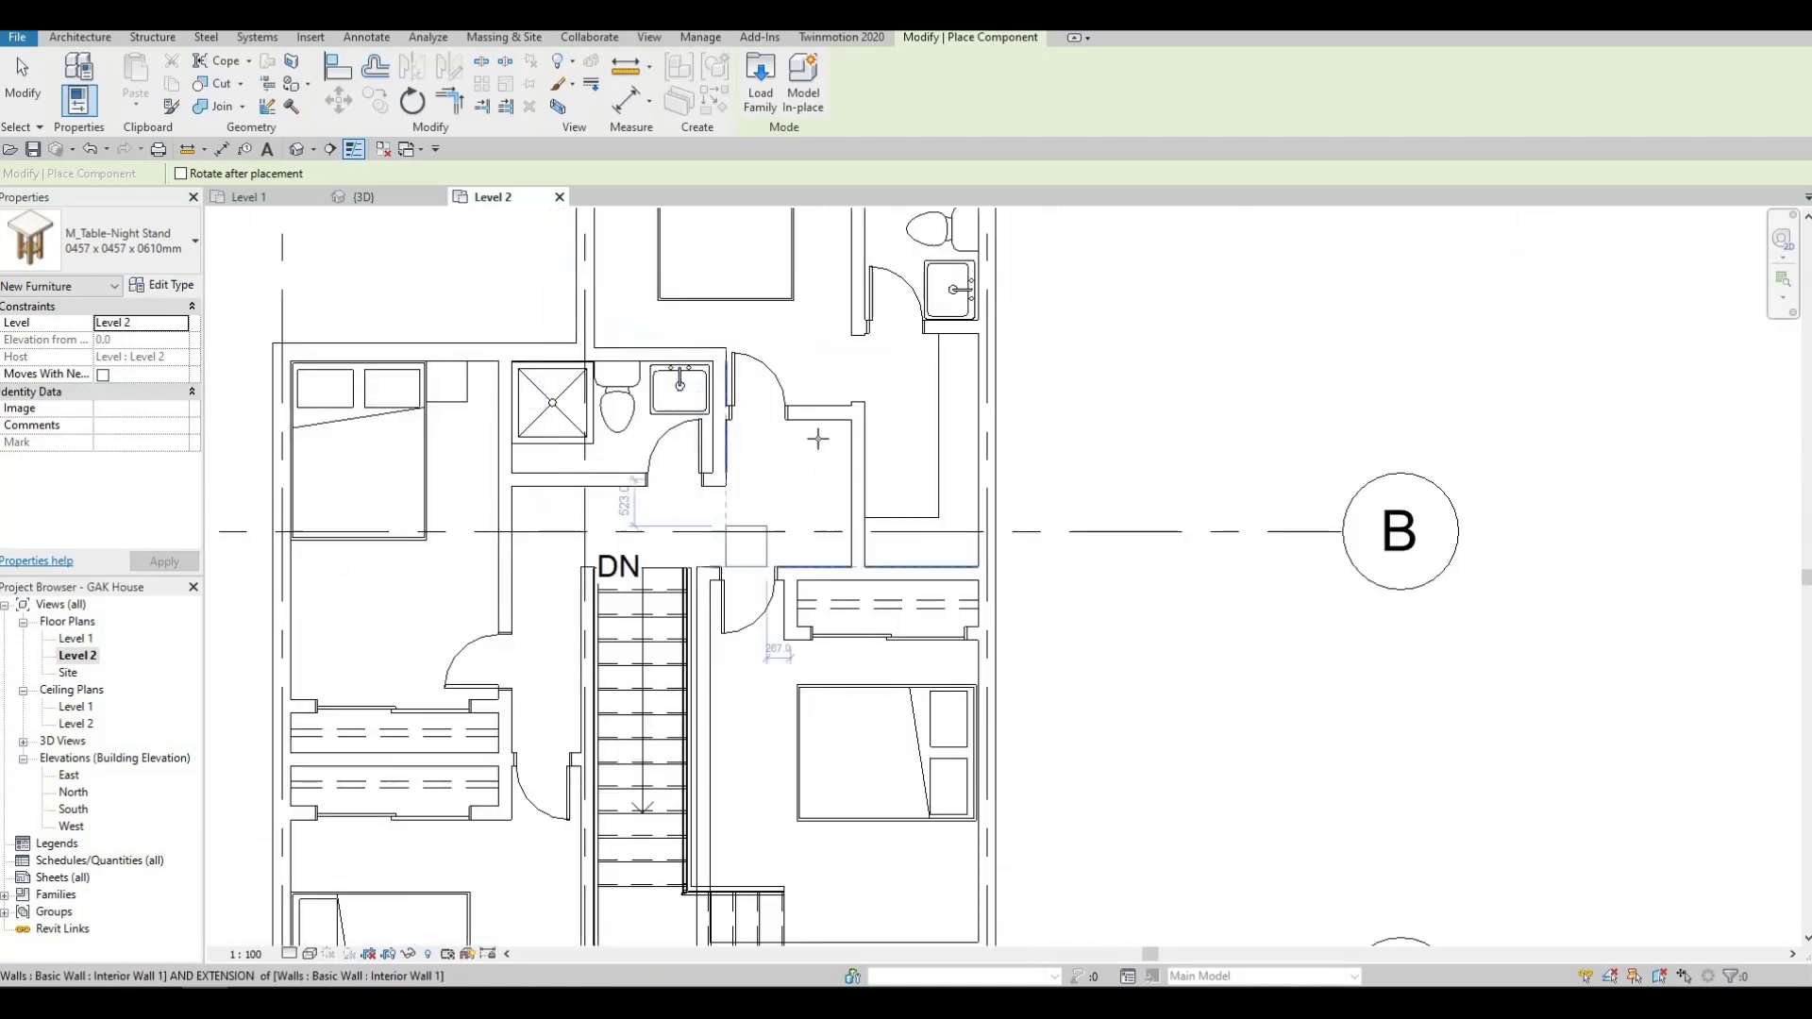
middle_drag(776, 623, 666, 324)
scroll(792, 422, up, 2)
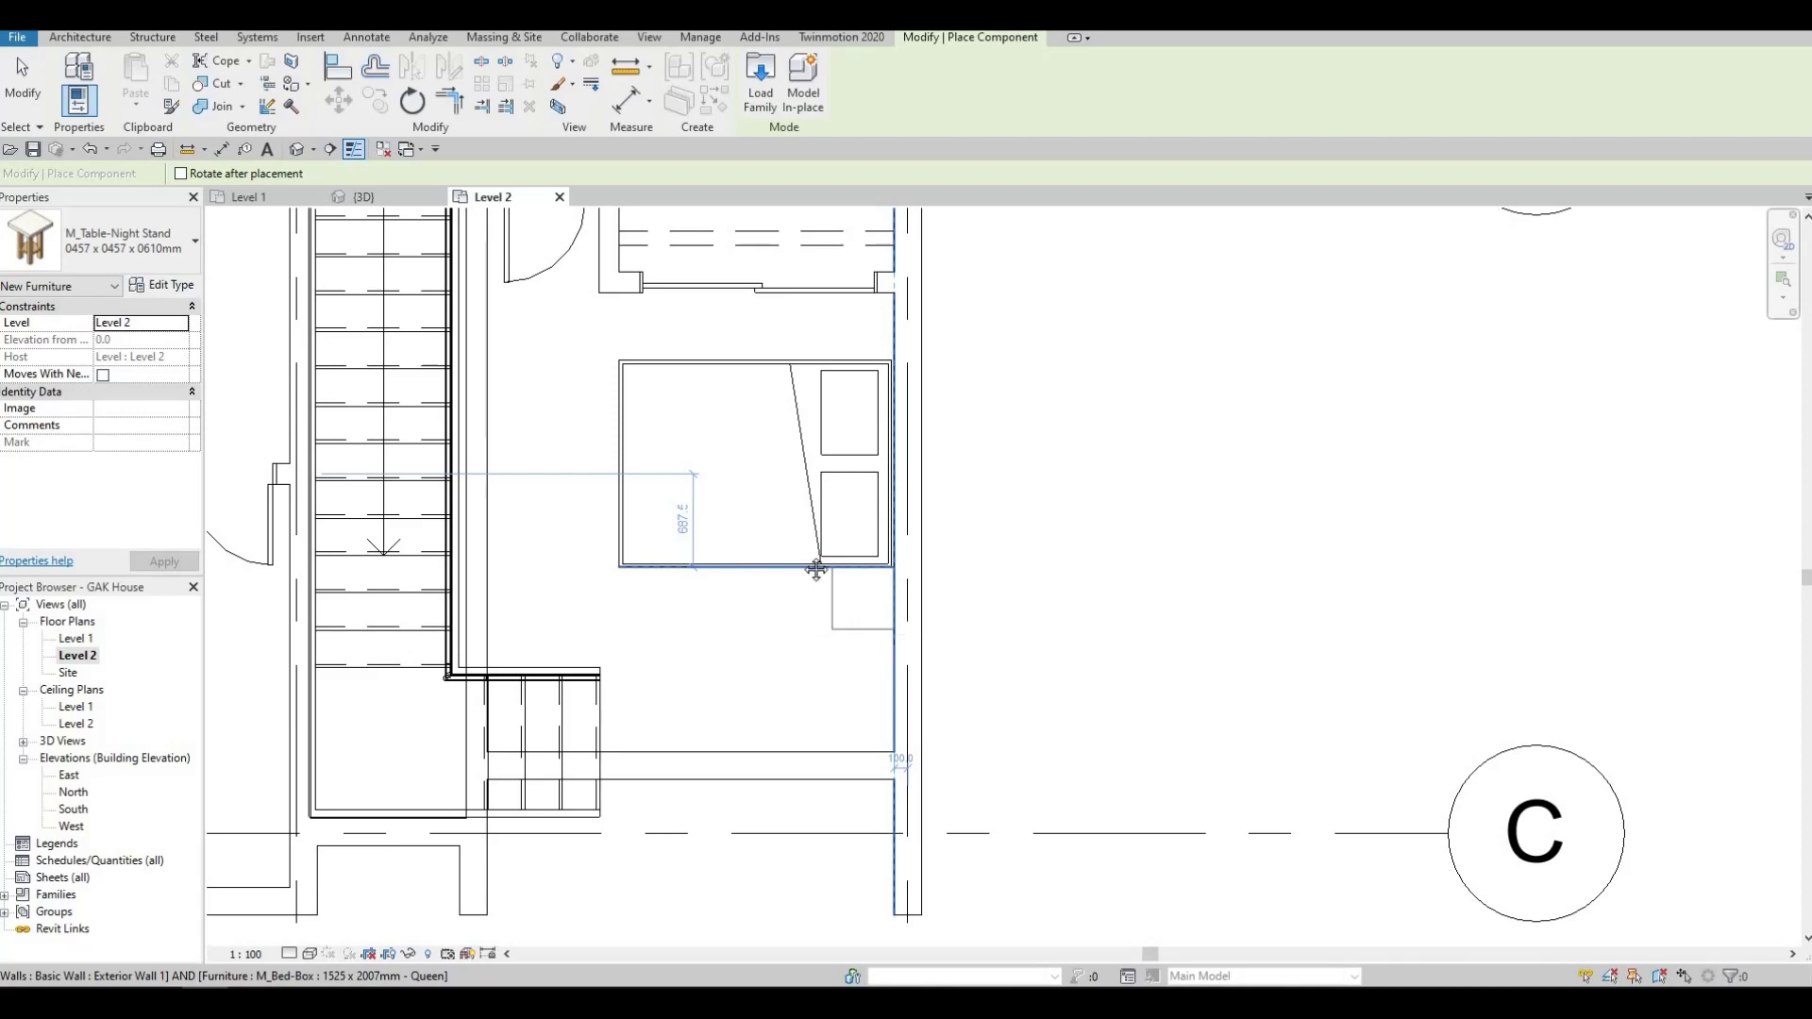
click(816, 569)
middle_drag(837, 456, 803, 489)
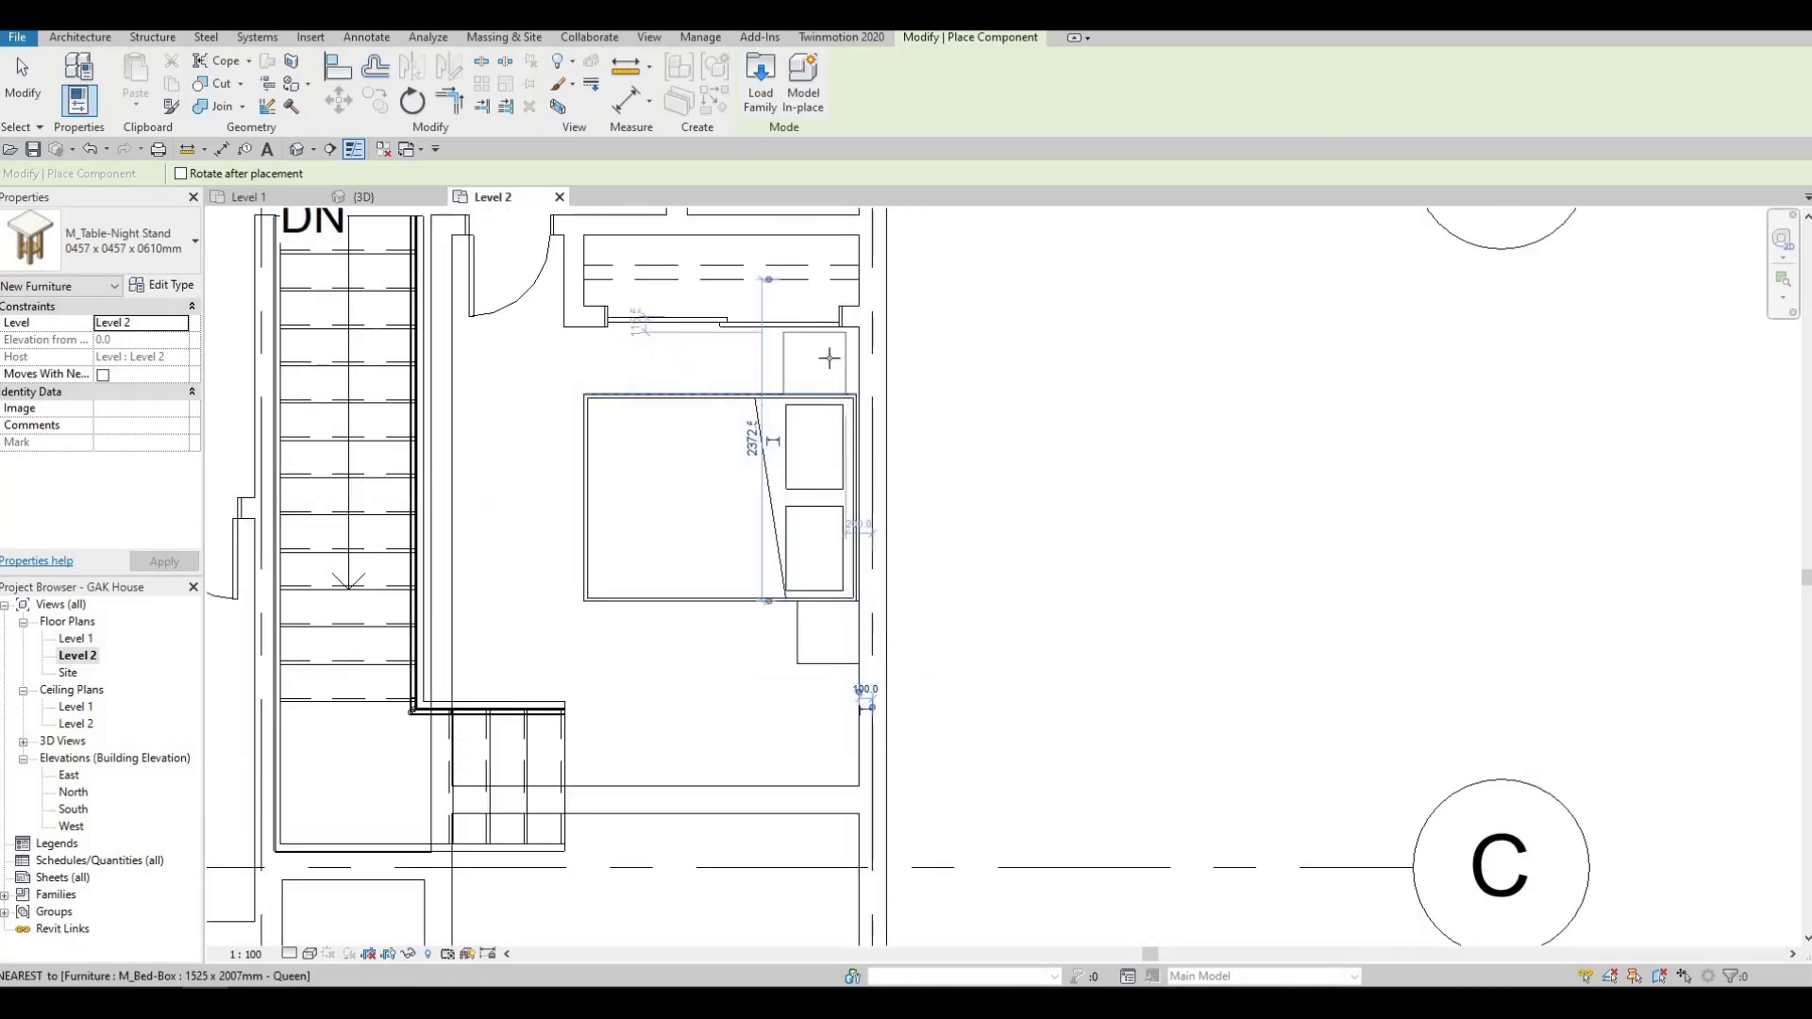
click(827, 364)
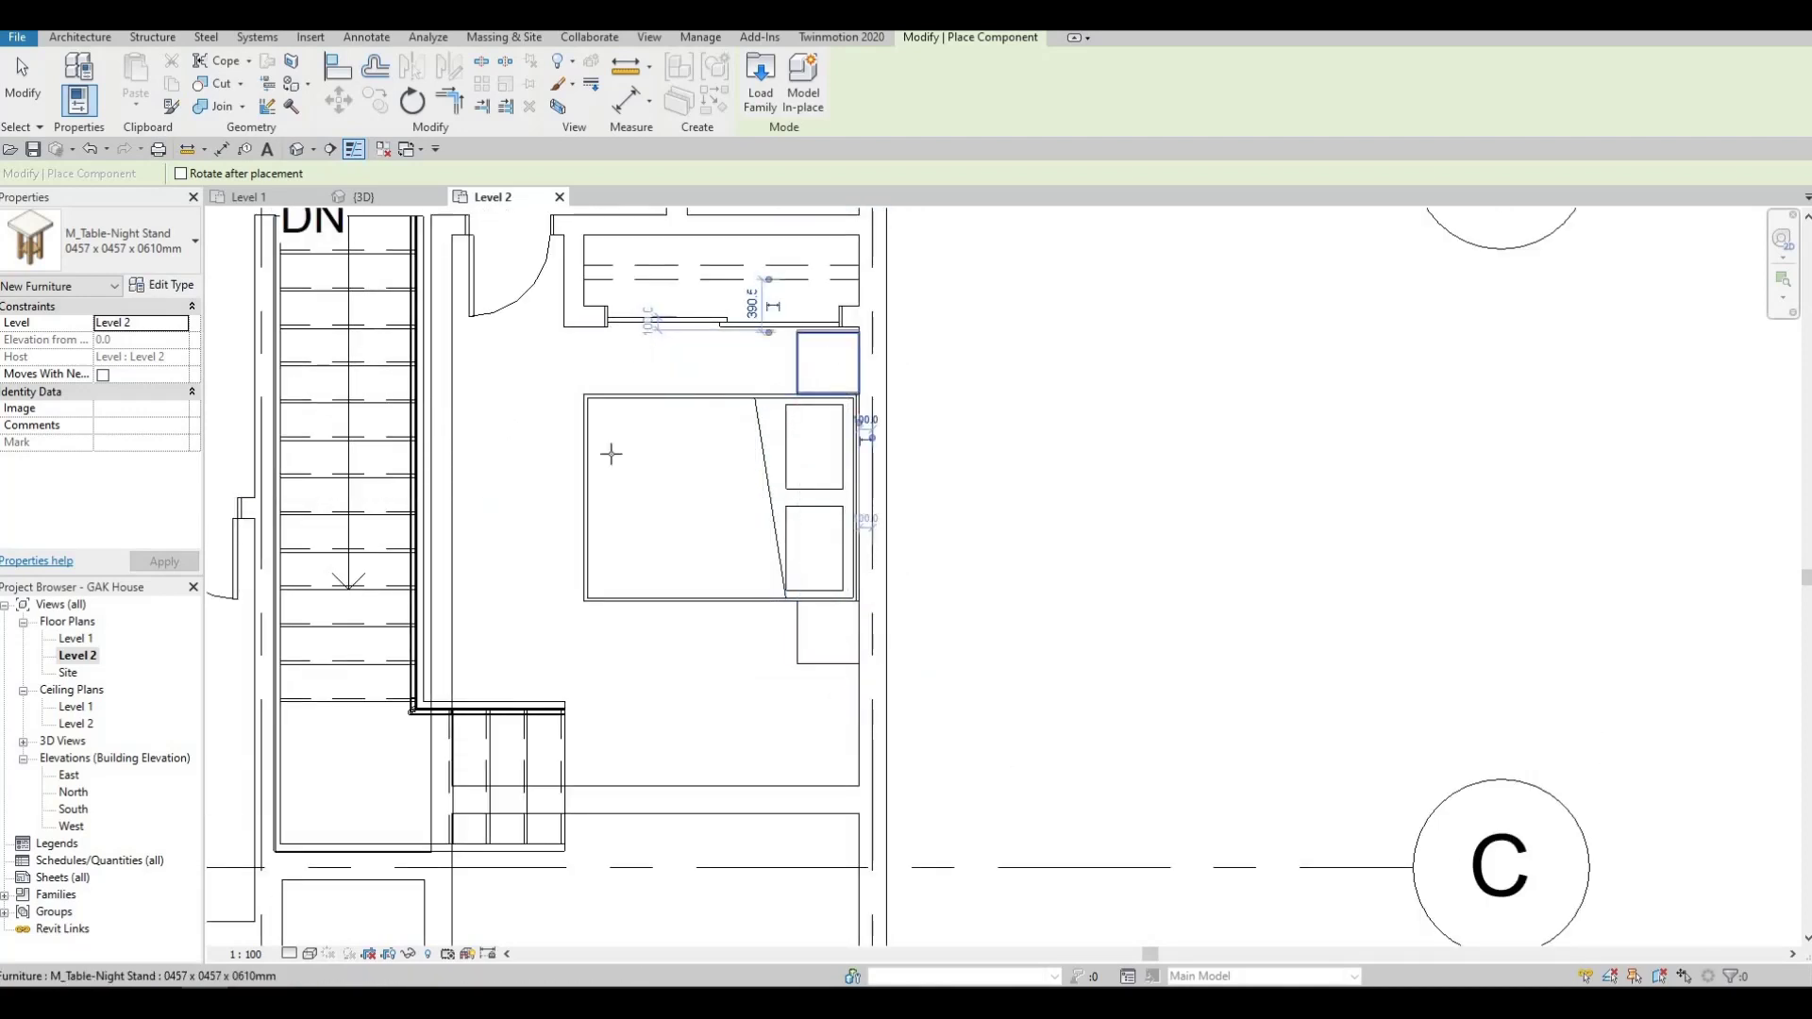
Place a night stand beside the bed in the grid 1 bedroom near grid C, between the bed and the closet.
middle_drag(443, 431, 817, 350)
scroll(875, 337, down, 2)
middle_drag(562, 506, 676, 509)
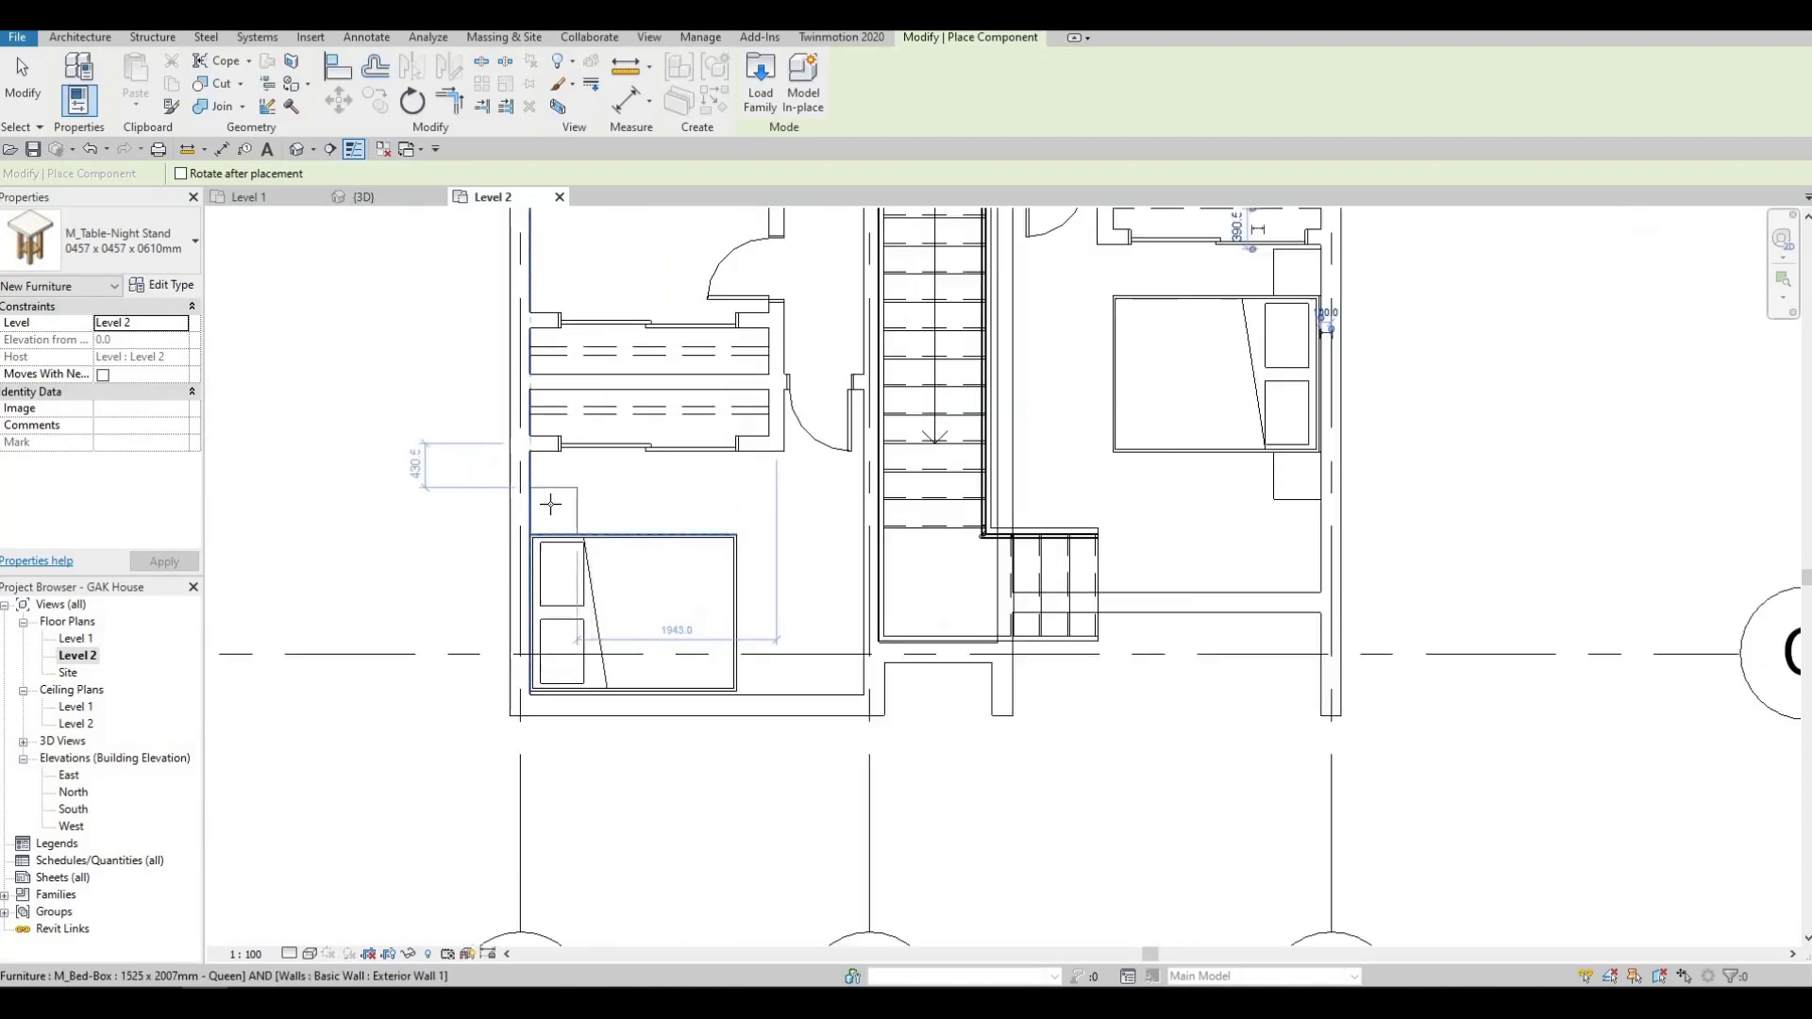
scroll(605, 506, up, 1)
scroll(652, 614, down, 2)
middle_drag(627, 341, 611, 513)
key(Escape)
key(Escape)
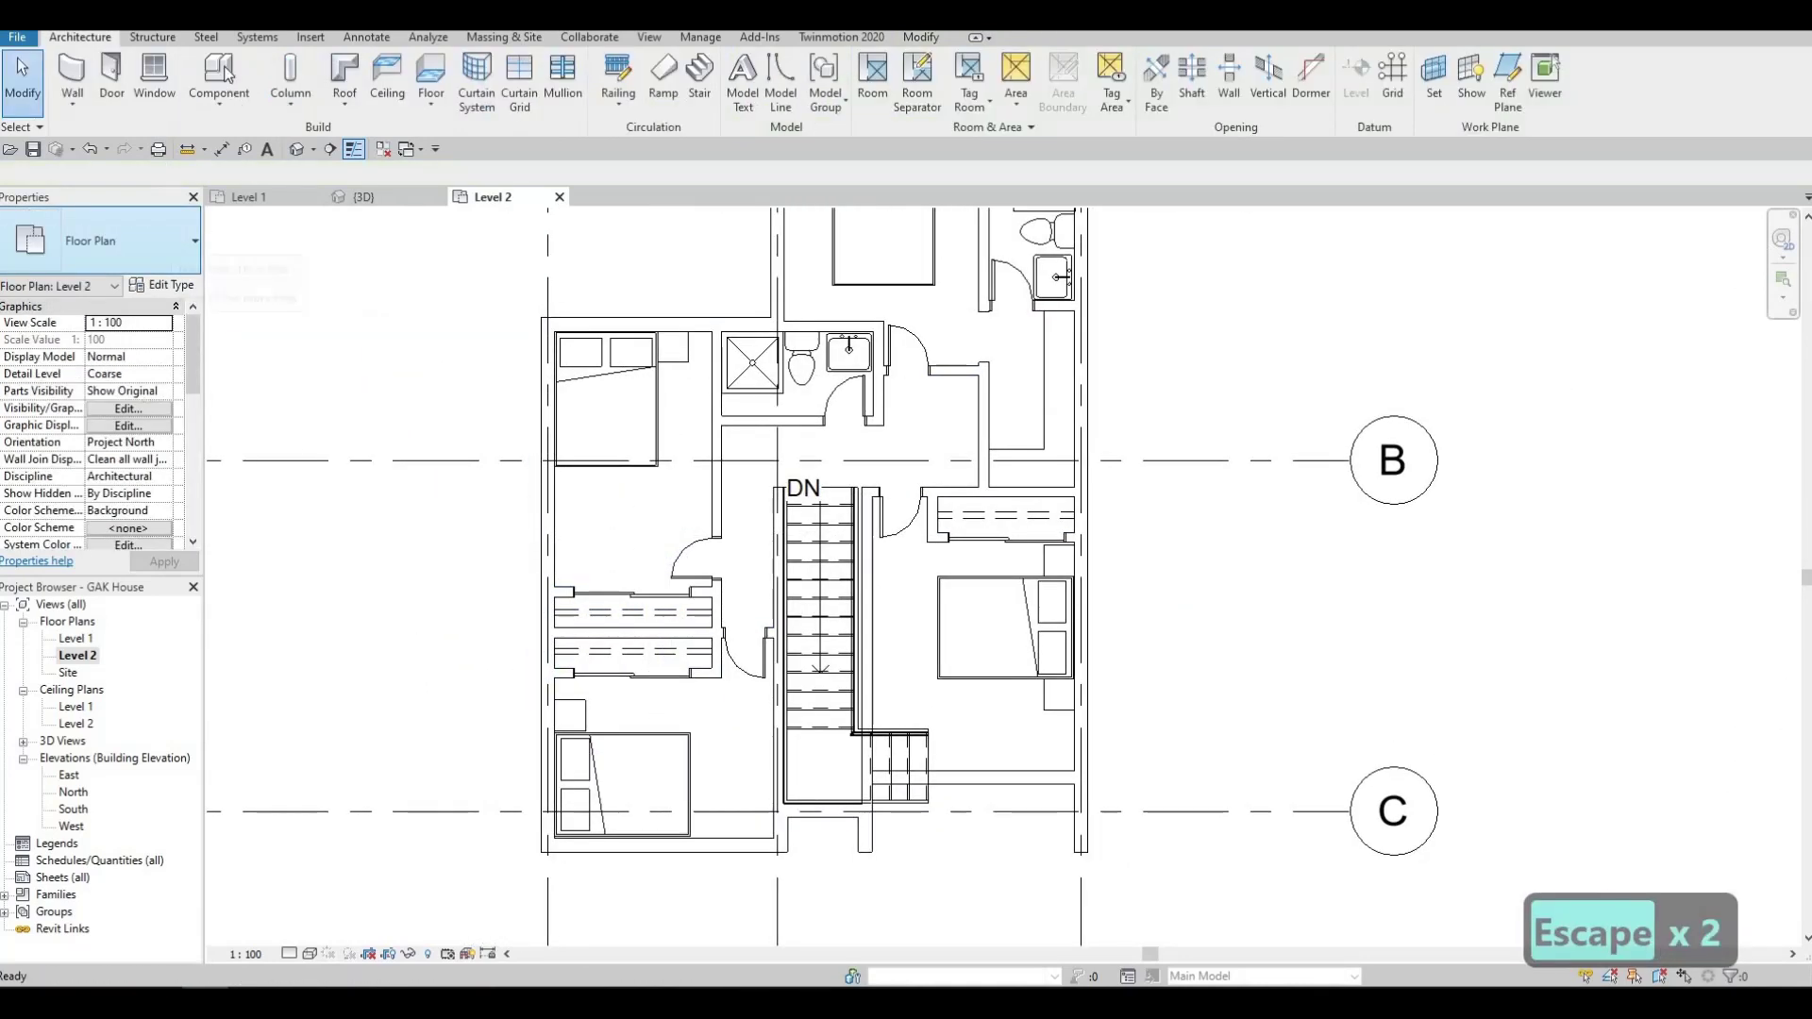
Choose the M_Table Lamp - Hemispheric 60W - 120V component and set its elevation from Level 2 to 650.
click(219, 80)
click(175, 236)
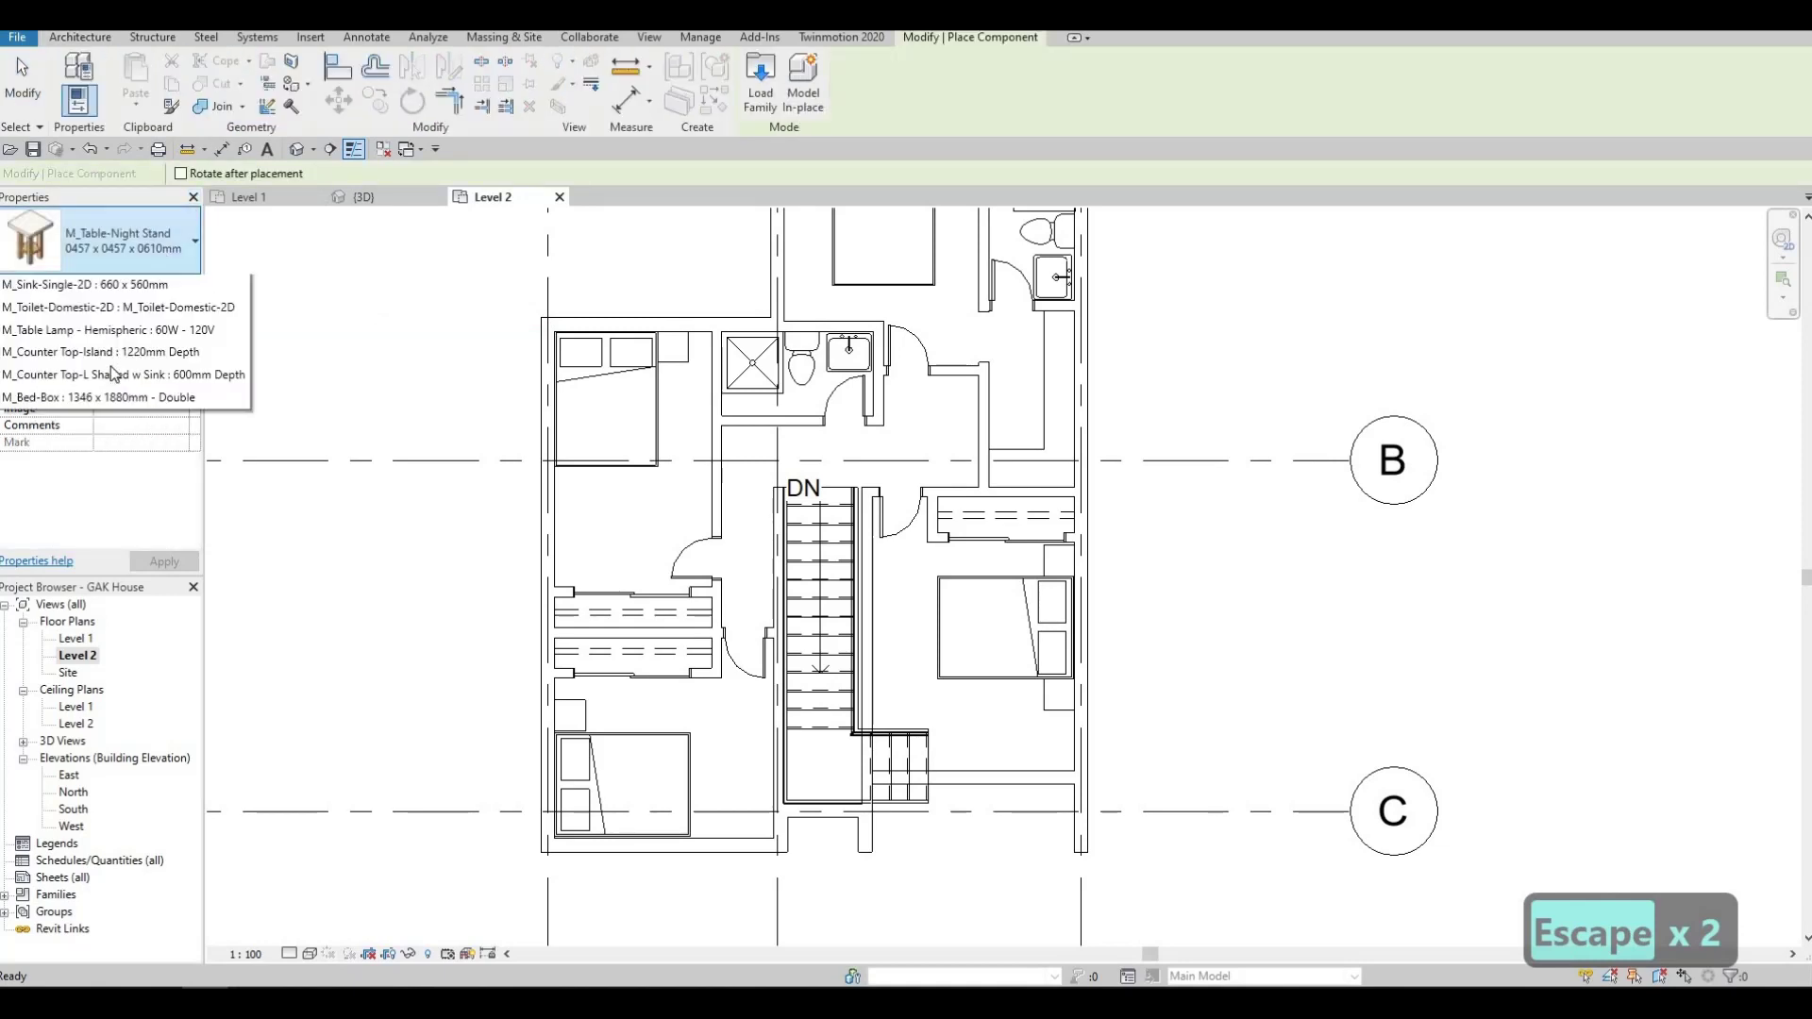
scroll(102, 437, up, 5)
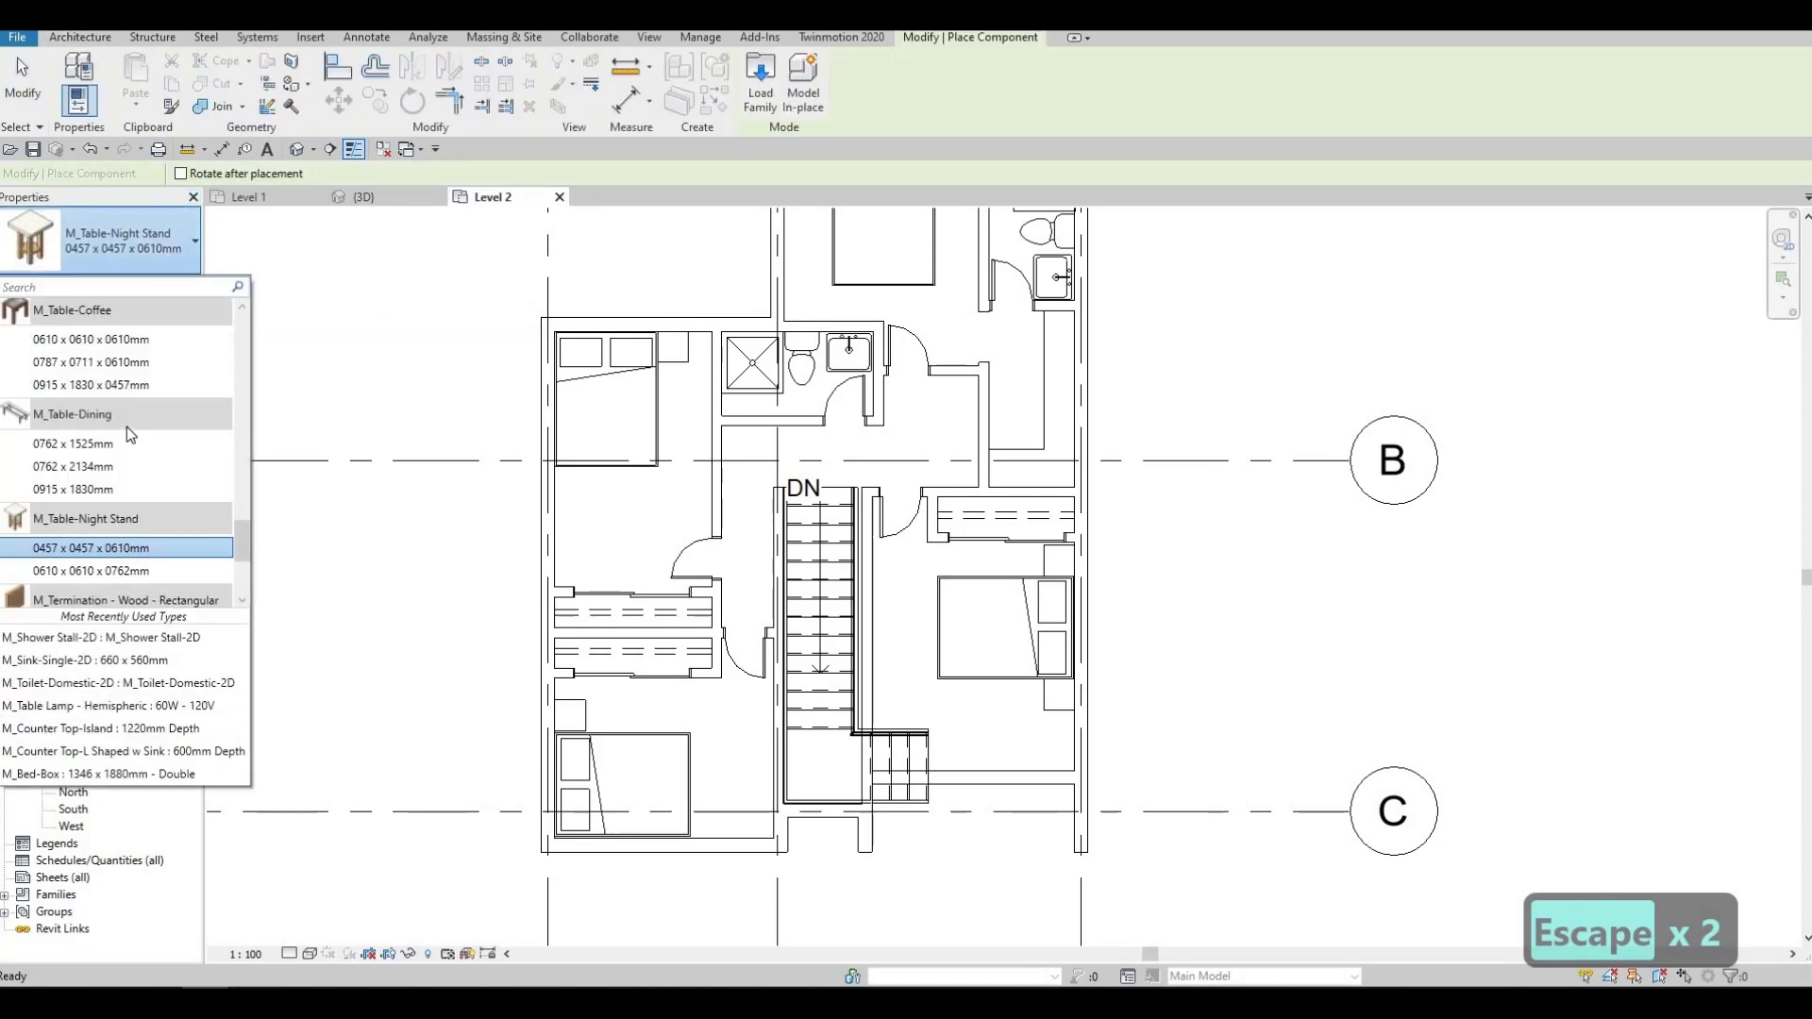
scroll(94, 472, down, 3)
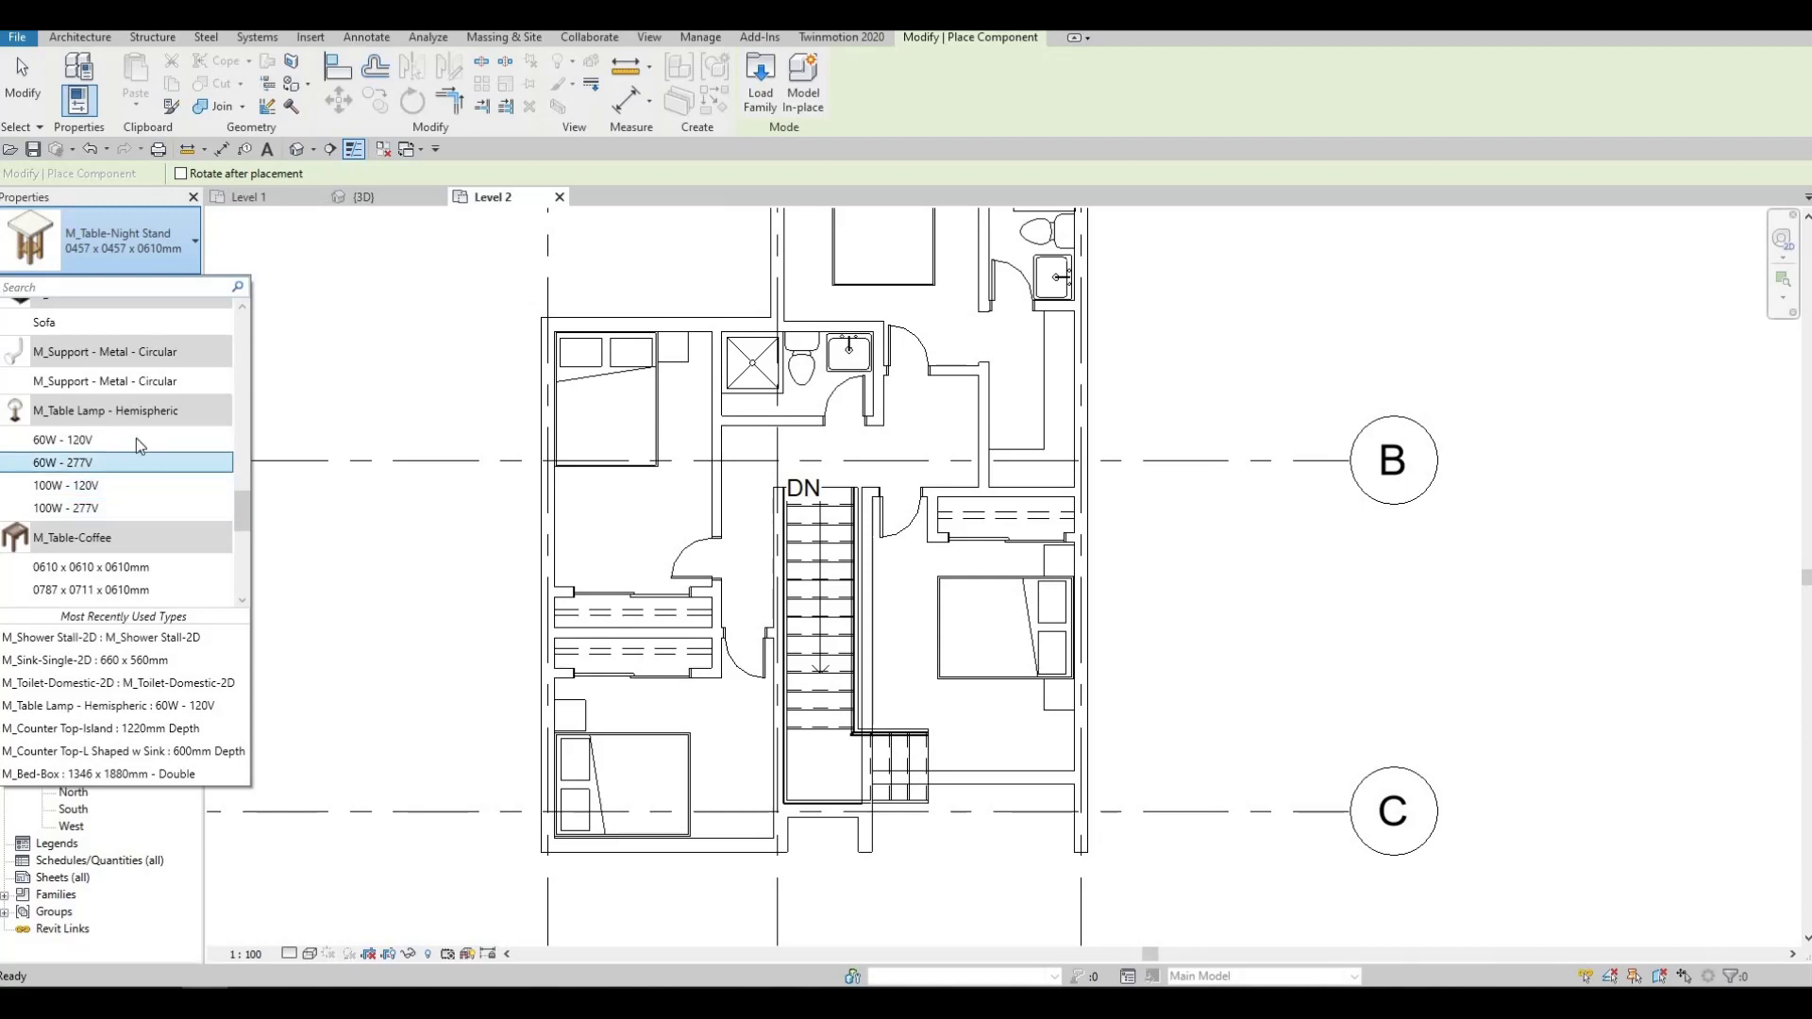
click(94, 439)
scroll(680, 387, up, 3)
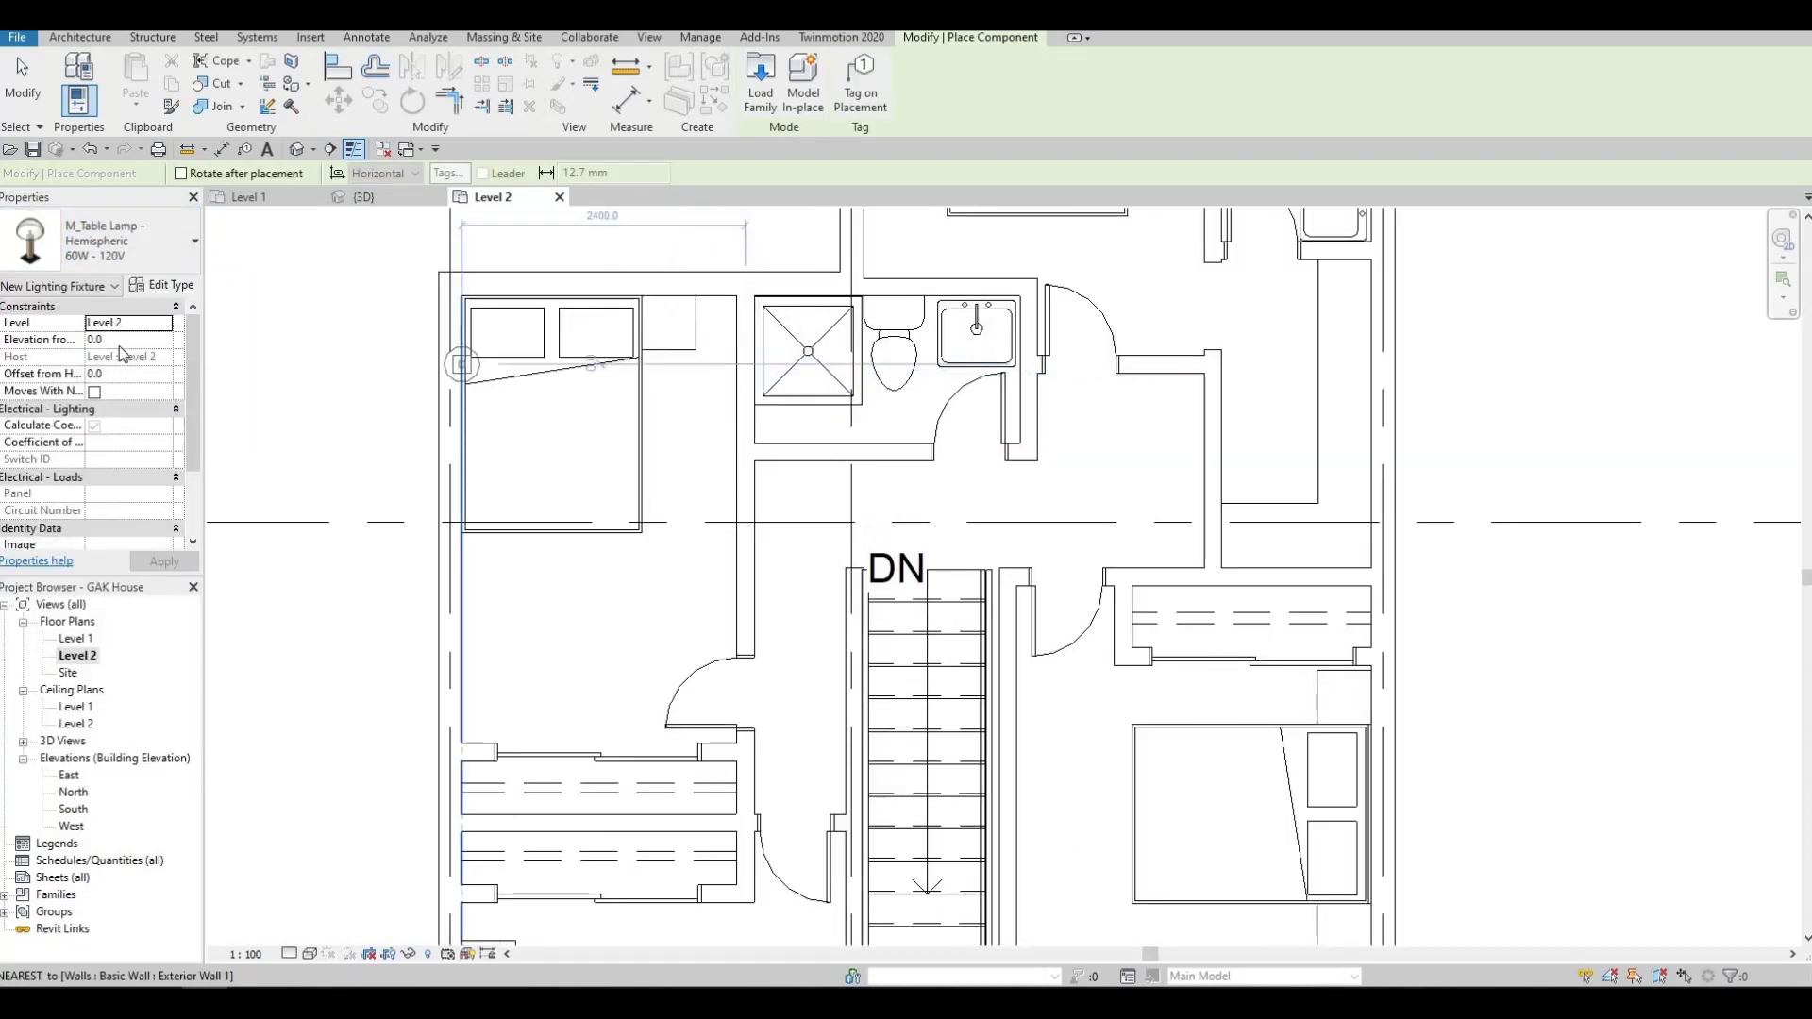
click(118, 339)
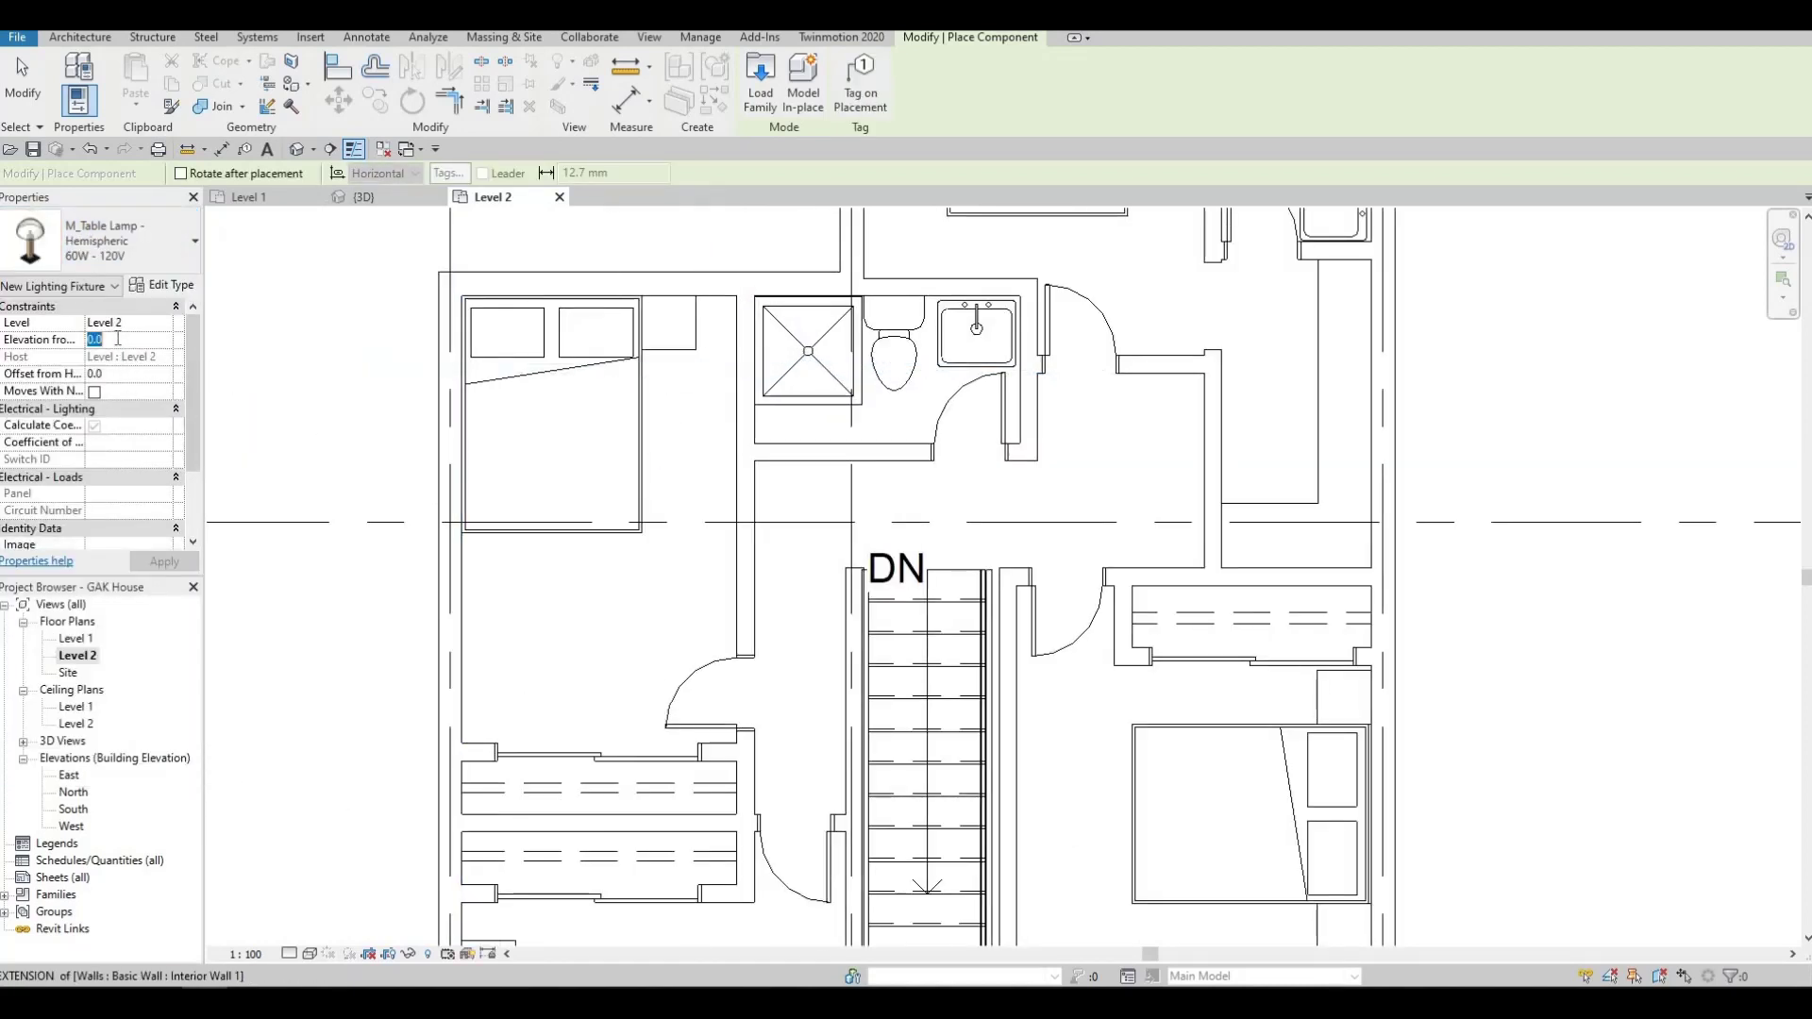
text(65)
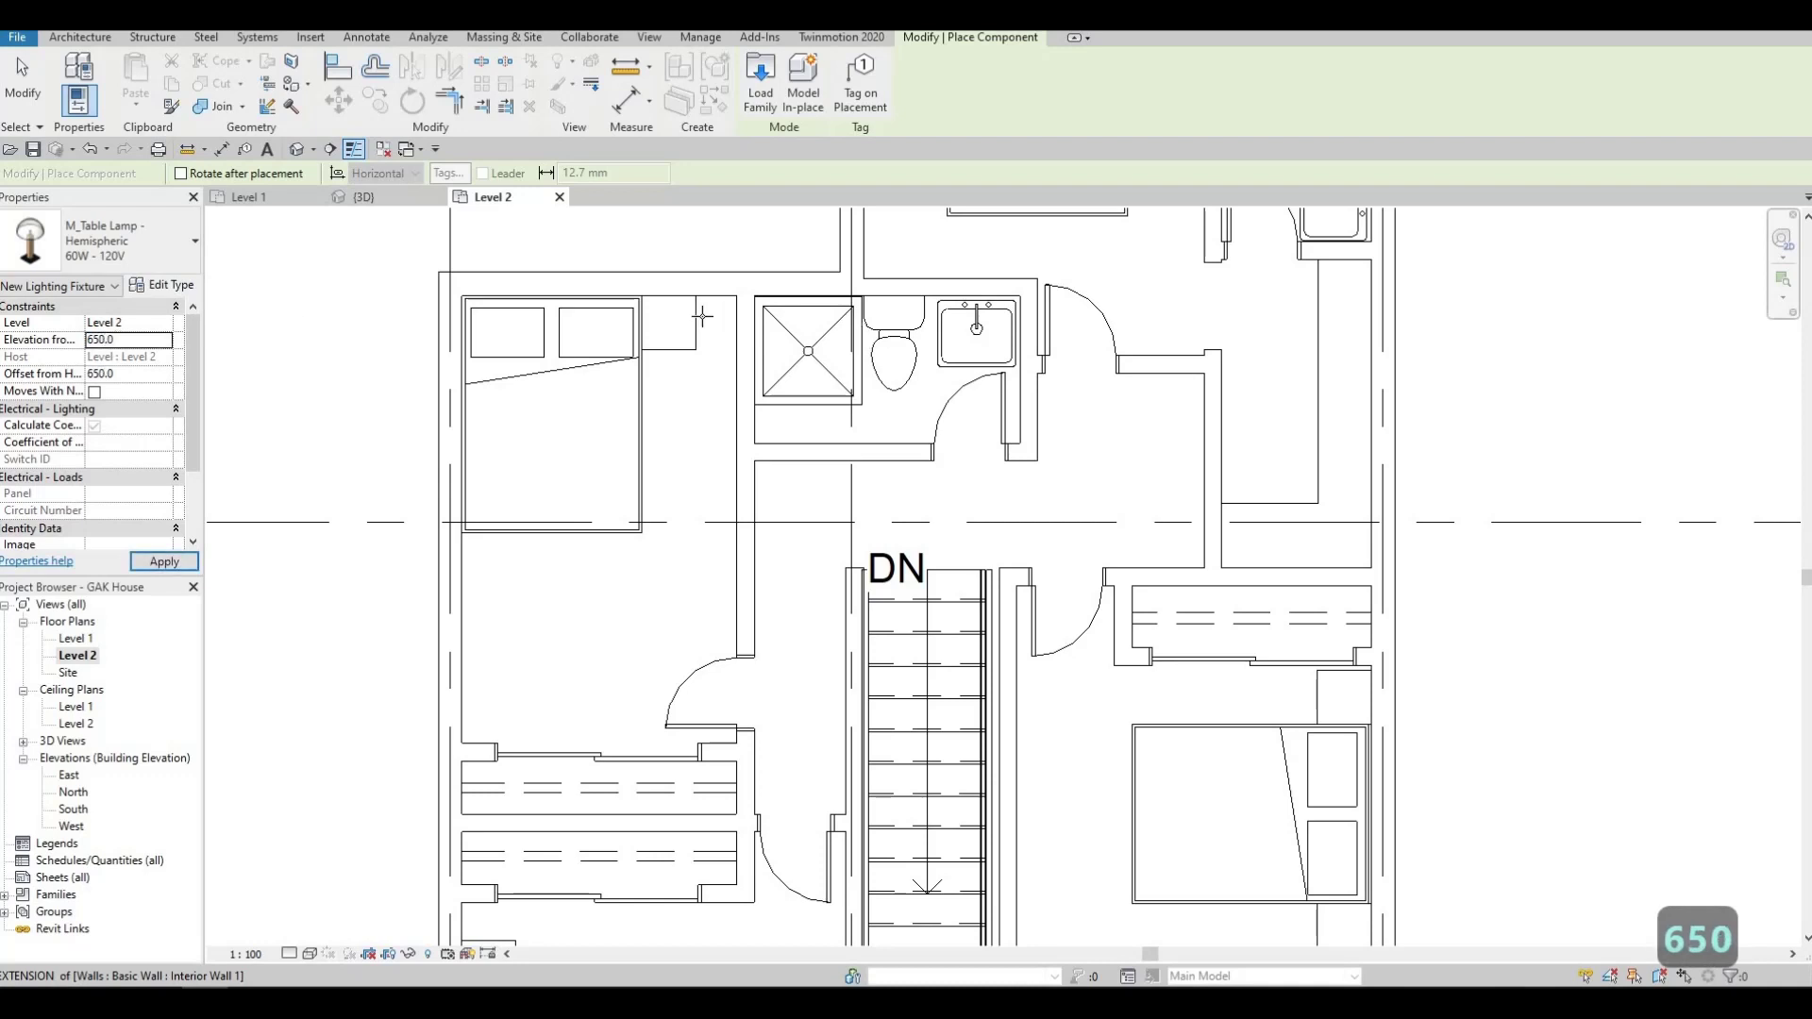
Place table lamps centred on the night stand in the grid 1 bedroom by grid B and on both night stands by grid A.
scroll(701, 315, up, 2)
click(651, 327)
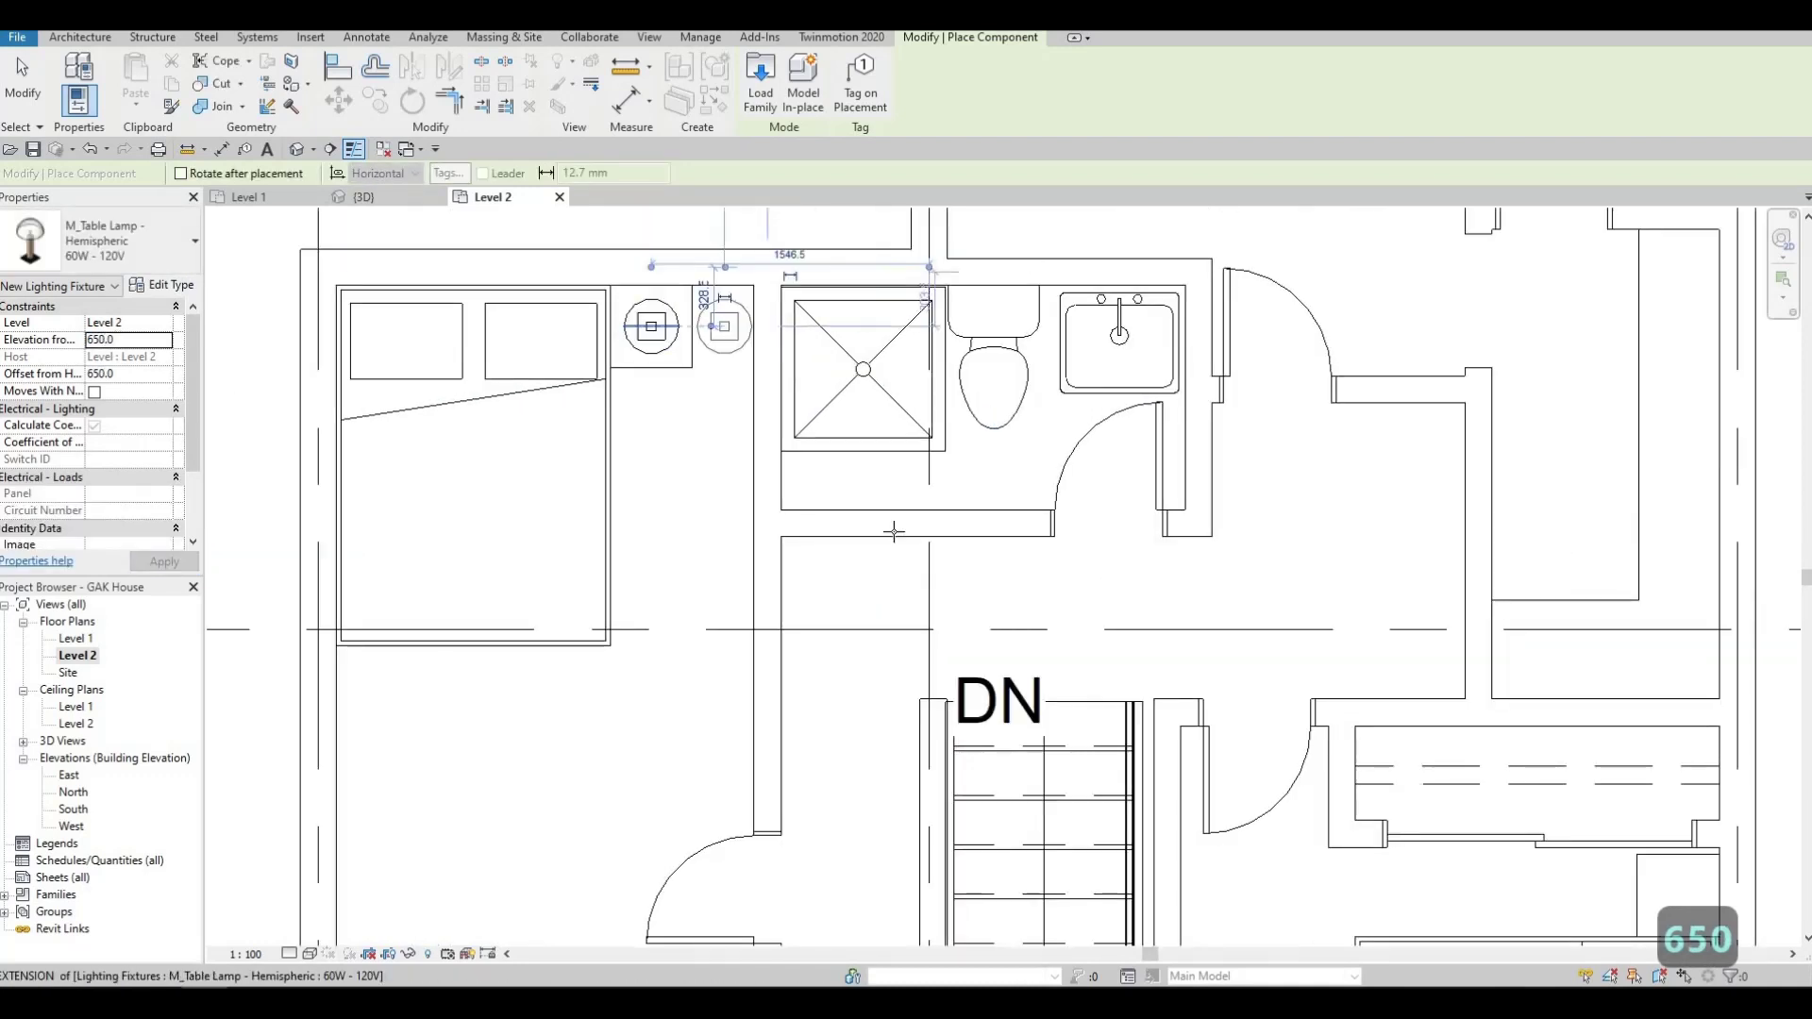
middle_drag(1055, 384, 837, 789)
middle_drag(769, 405, 730, 566)
click(777, 411)
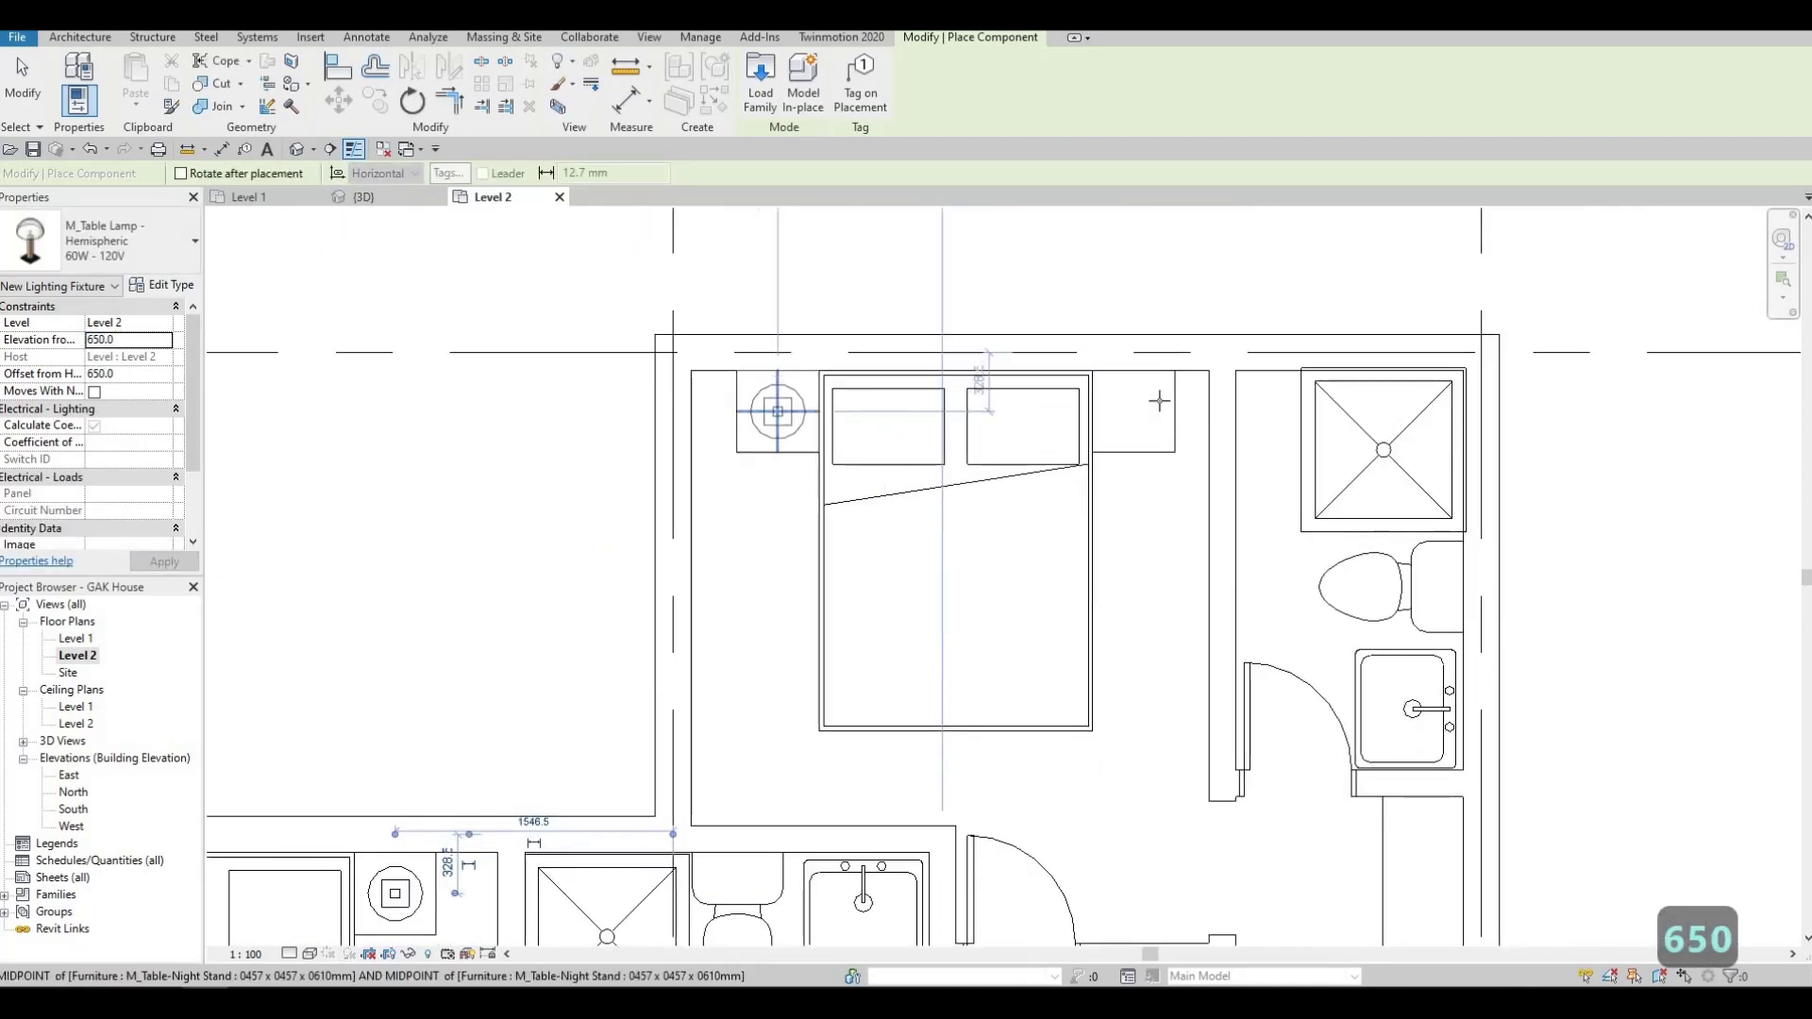
click(1133, 412)
Place table lamps centred on both night stands of the grid 3 bedroom between grids B and C.
middle_drag(1062, 730, 990, 244)
scroll(990, 243, down, 2)
middle_drag(1201, 656, 940, 252)
scroll(986, 540, up, 2)
click(963, 515)
Place a table lamp centred on the night stand in the grid 1 bedroom near grid C and finish placing components.
scroll(845, 635, down, 3)
middle_drag(592, 782, 930, 575)
middle_drag(425, 536, 728, 577)
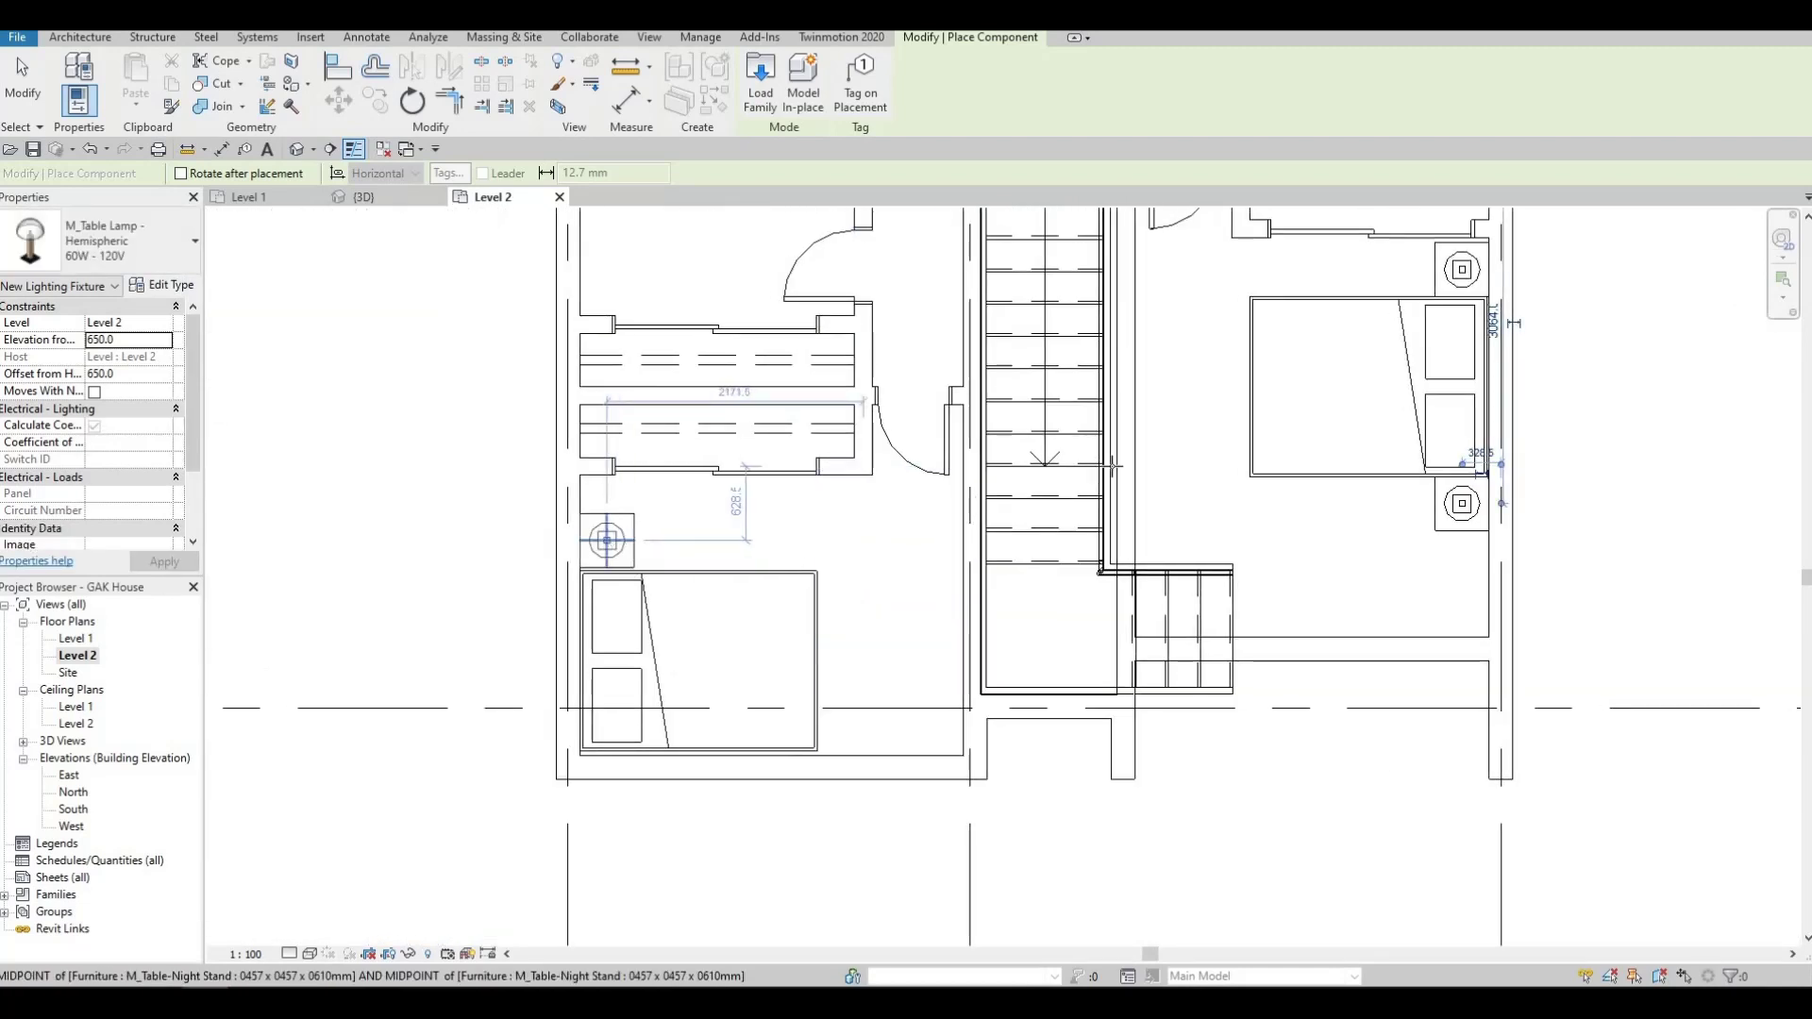
click(613, 540)
key(Escape)
key(Escape)
key(Escape)
Nudge the grid 3 bedroom's bed, night stands and lamps together 16 increments away from the closet toward grid C.
middle_drag(1267, 544, 736, 724)
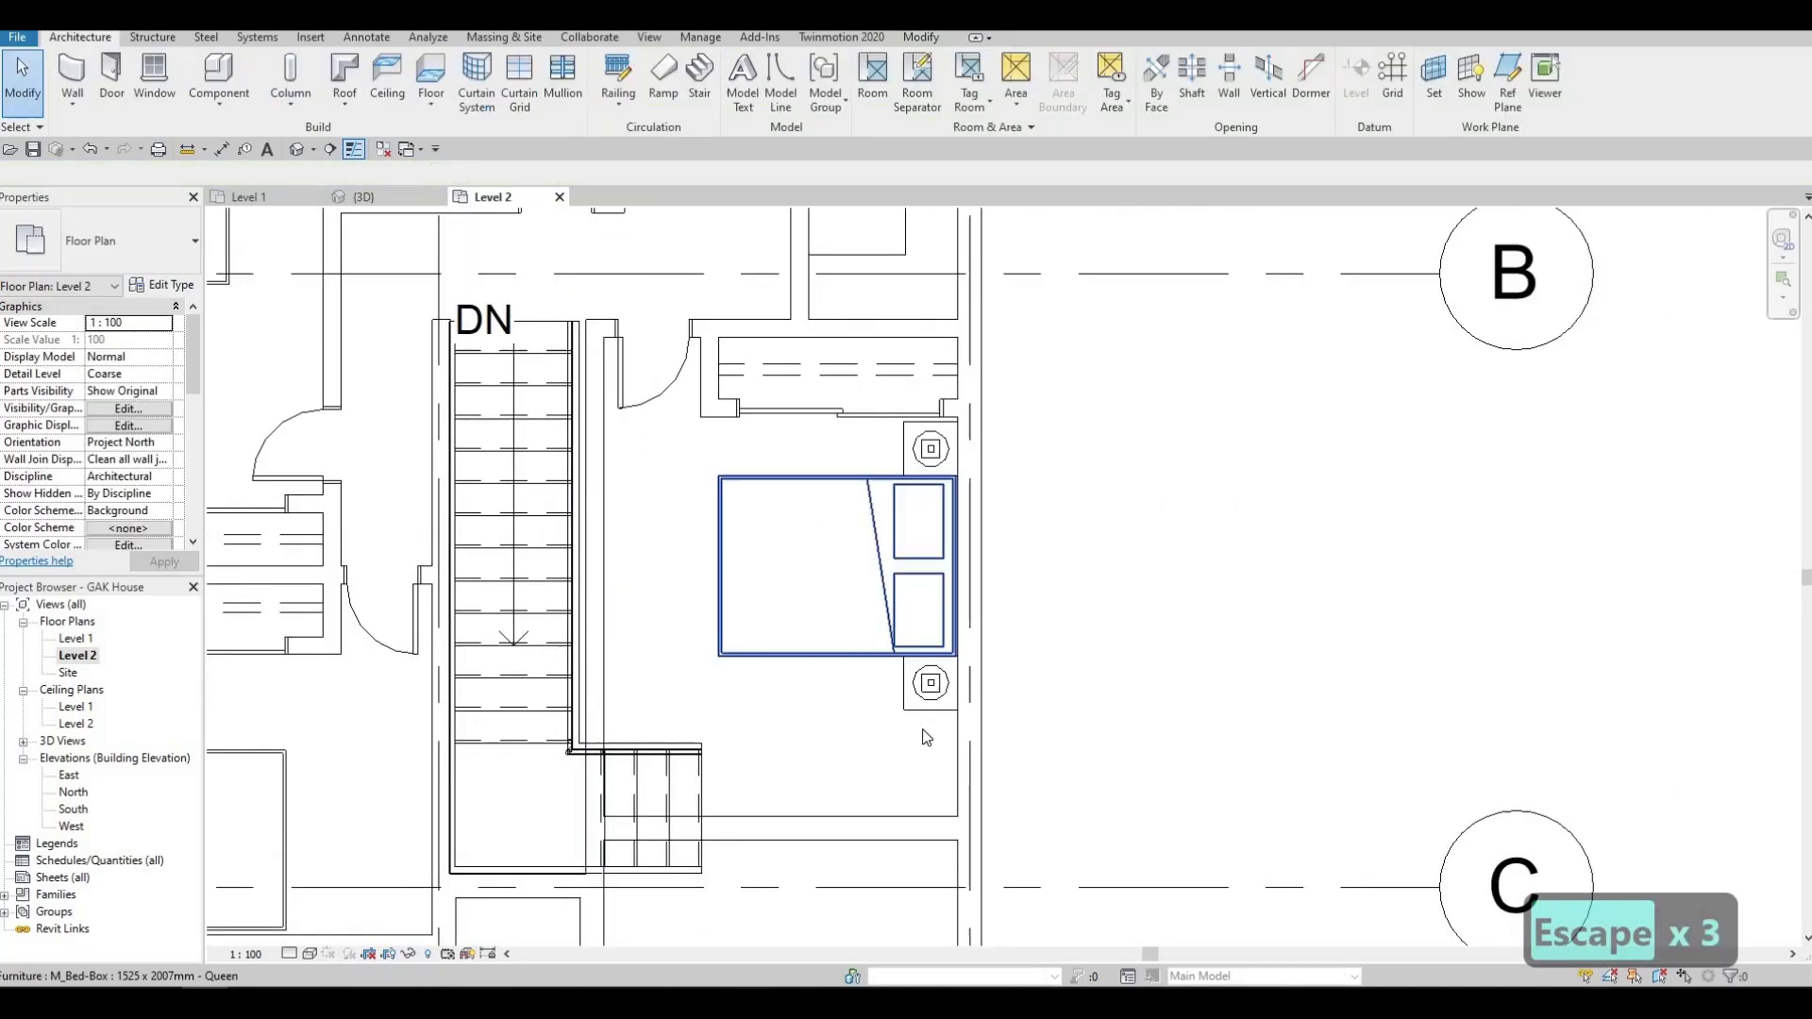
click(831, 512)
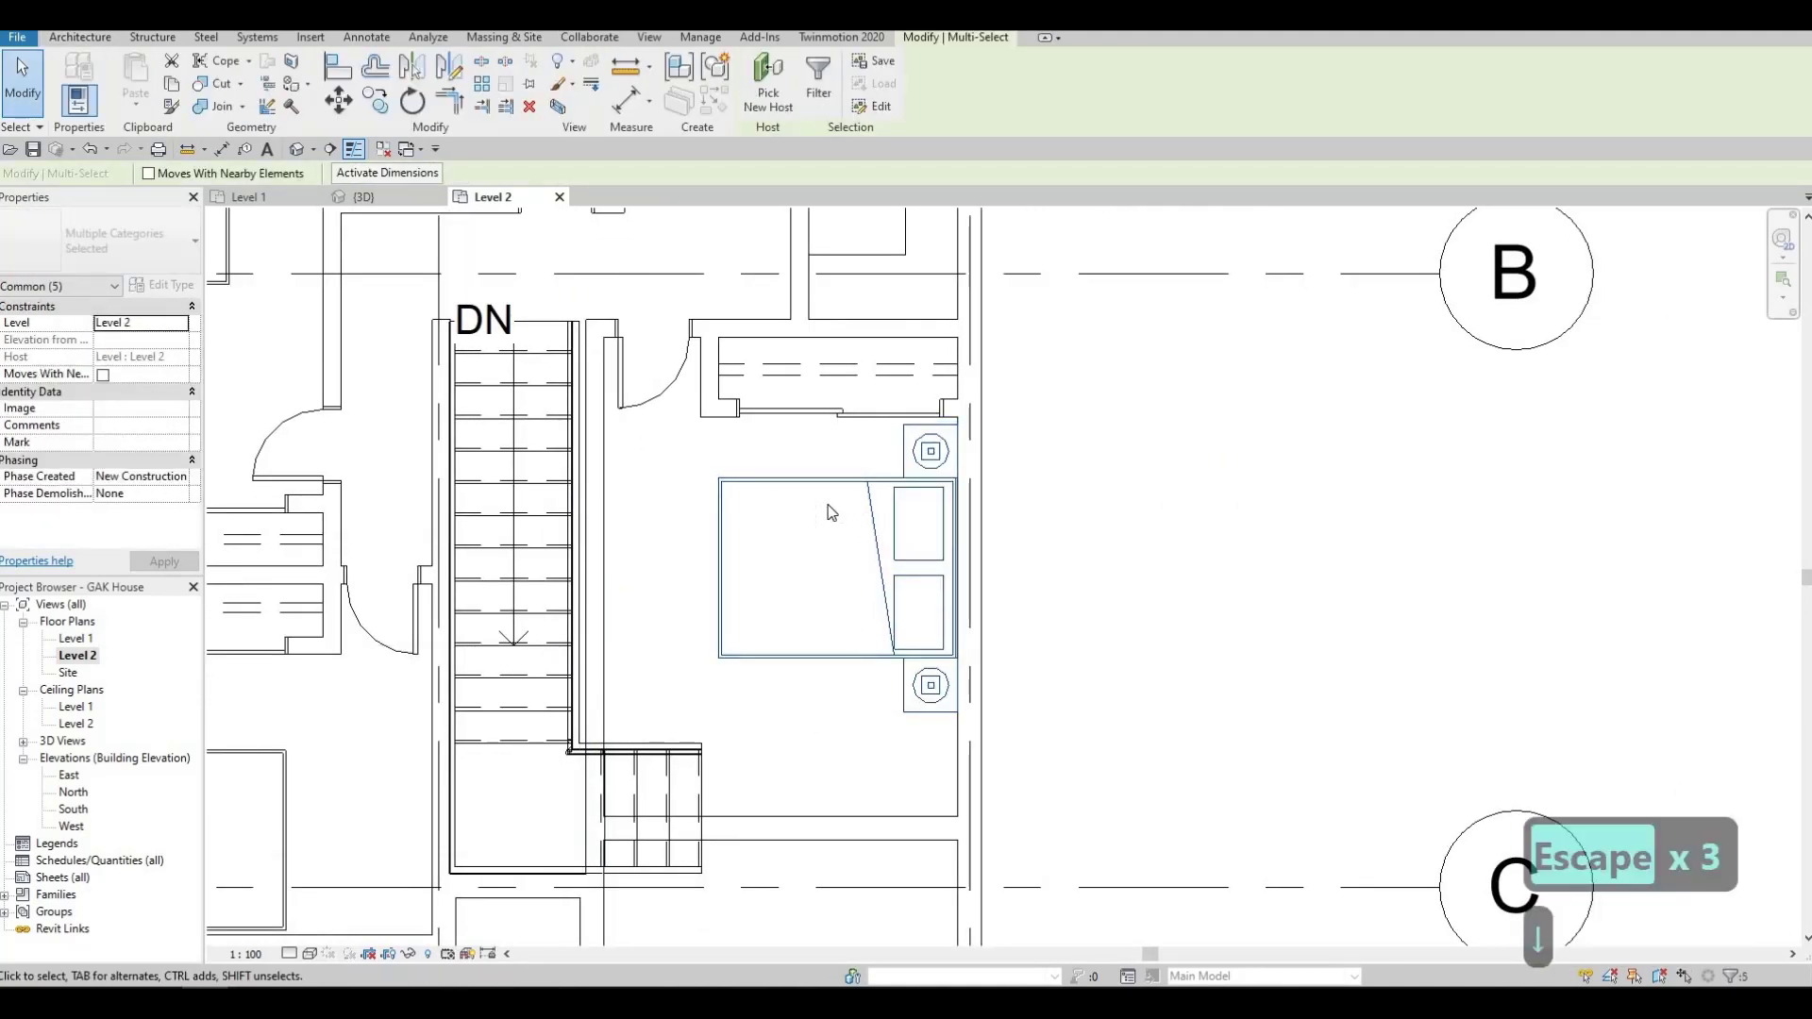
key(Down)
key(Down)
key(Down)
key(Down)
key(Down)
key(Down)
key(Down)
key(Down)
key(Down)
key(Down)
key(Down)
key(Down)
key(Down)
key(Down)
key(Down)
key(Down)
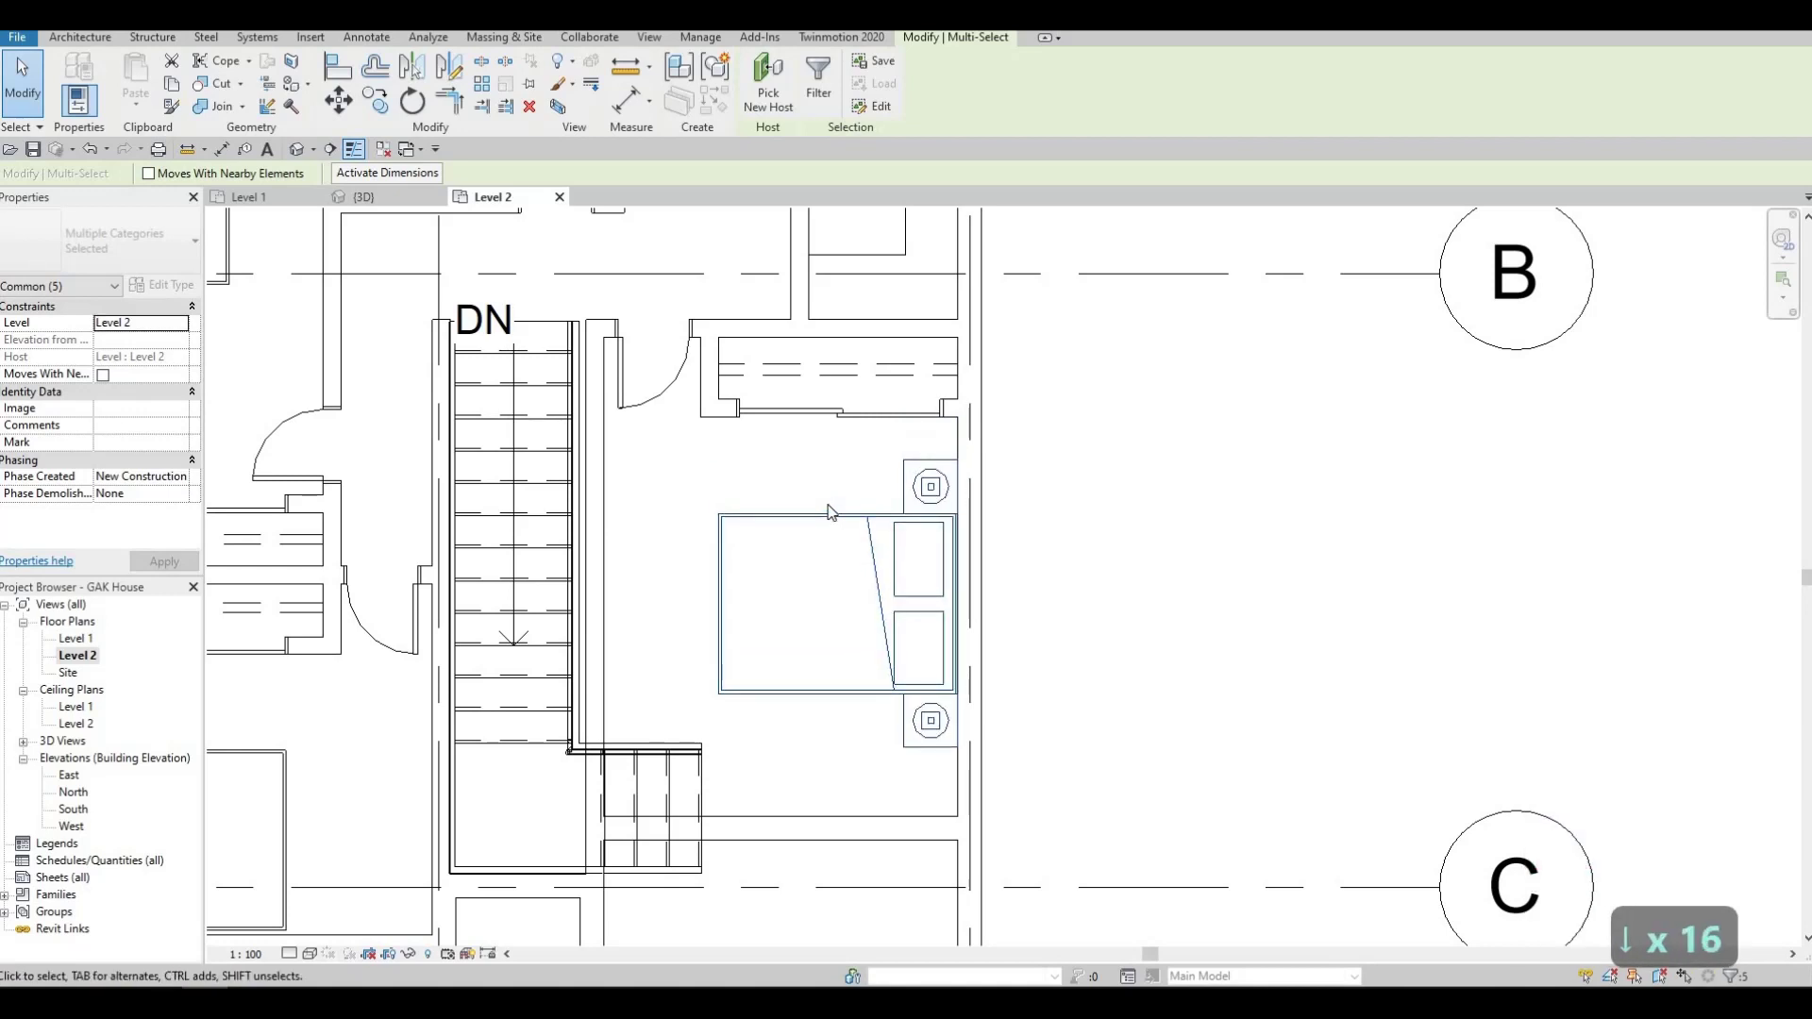
key(Escape)
Examine the furnished Level 2 bedrooms in plan and from several angles in the 3D view.
scroll(934, 486, down, 5)
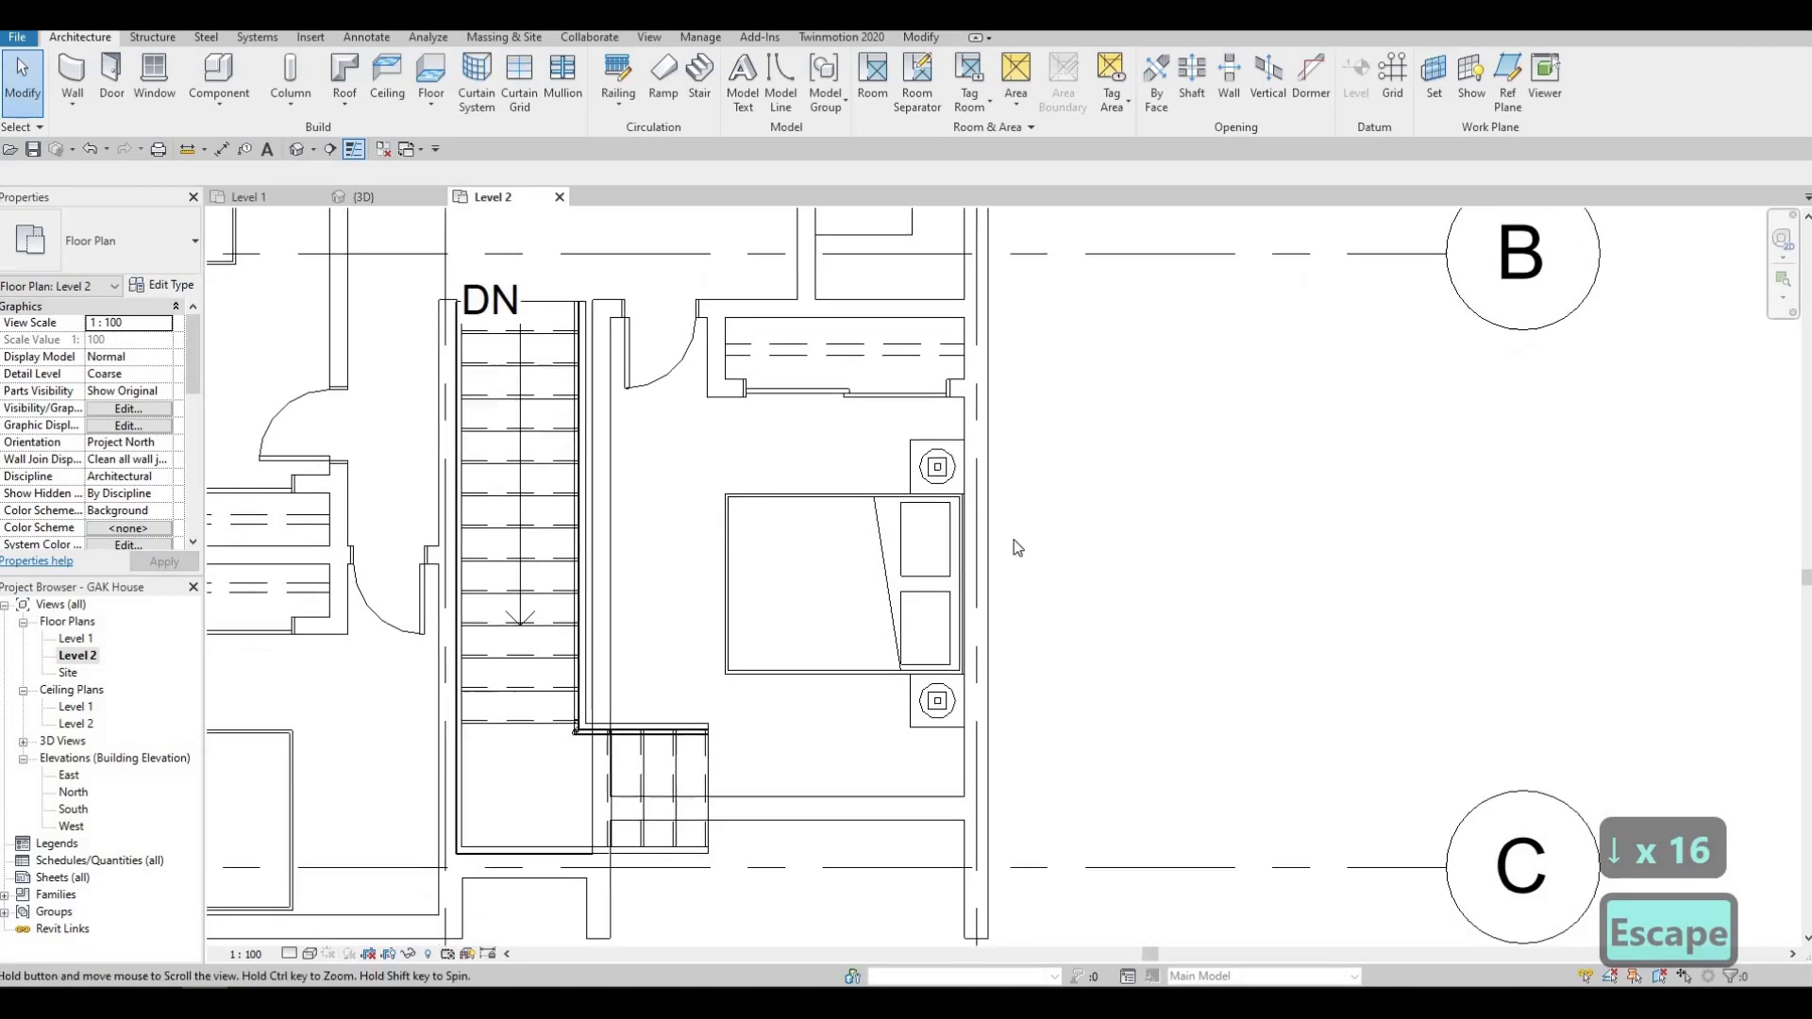
middle_drag(904, 645, 894, 778)
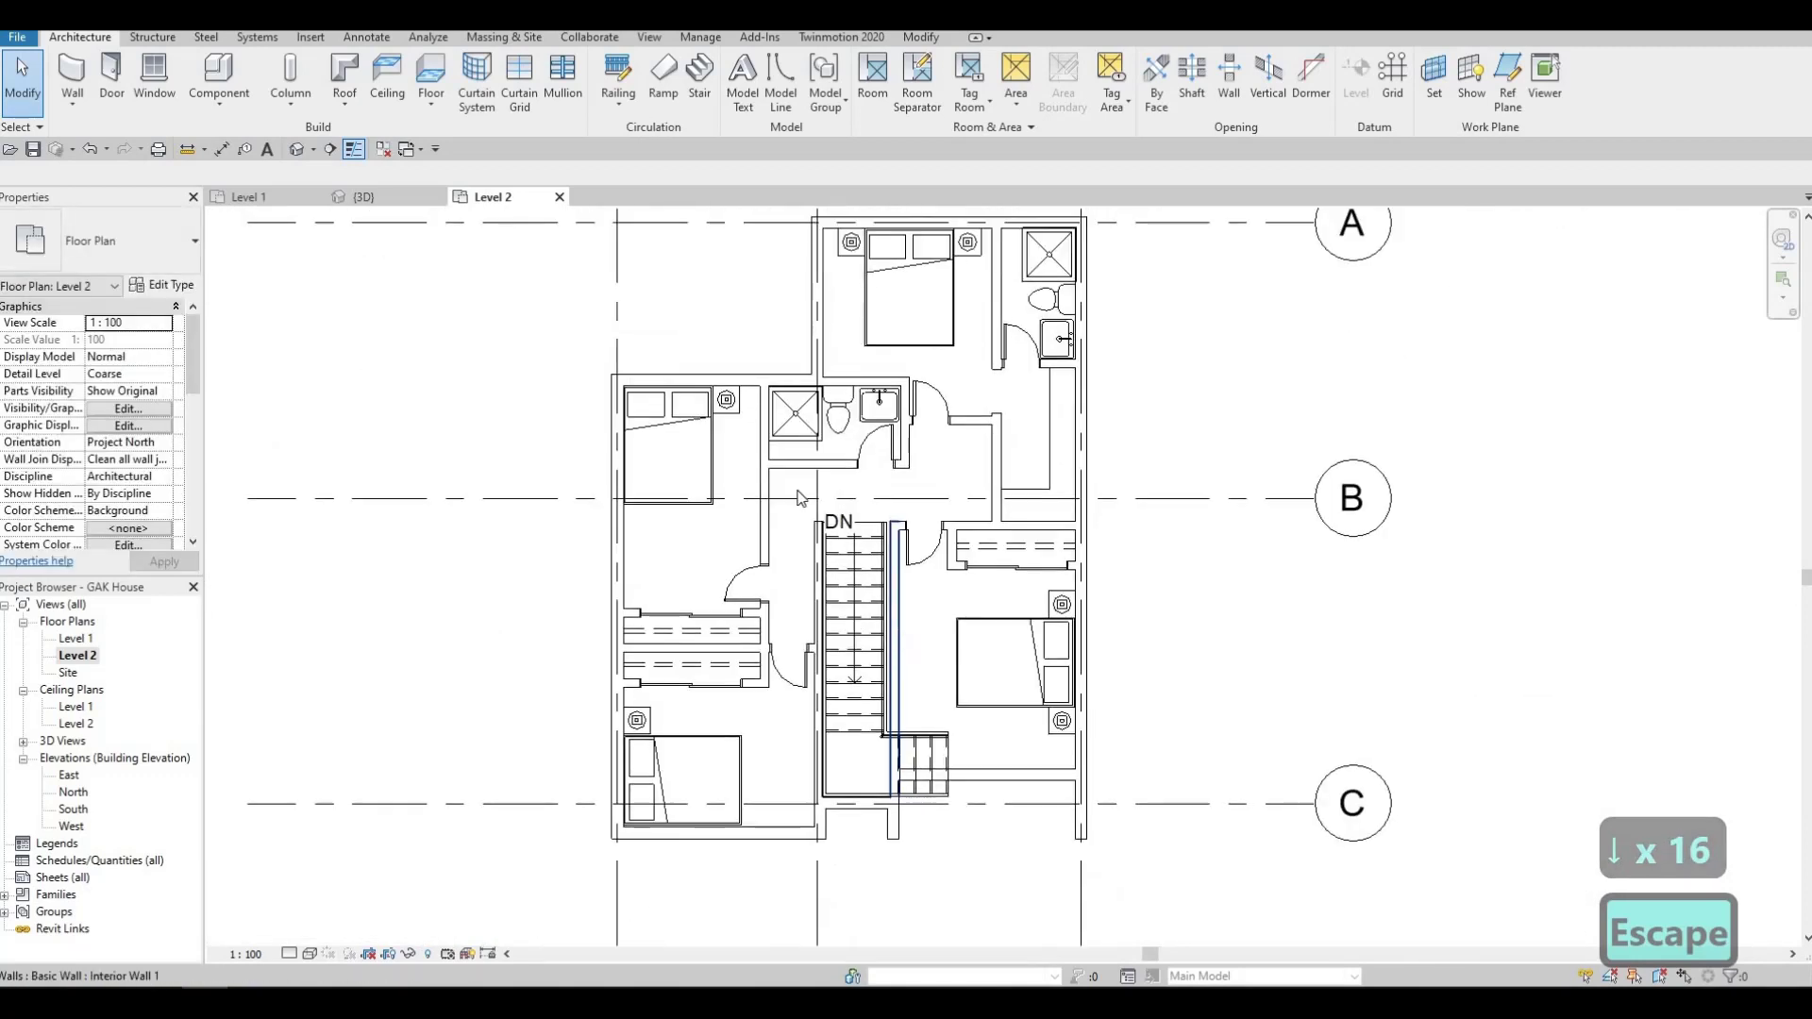
key(F1)
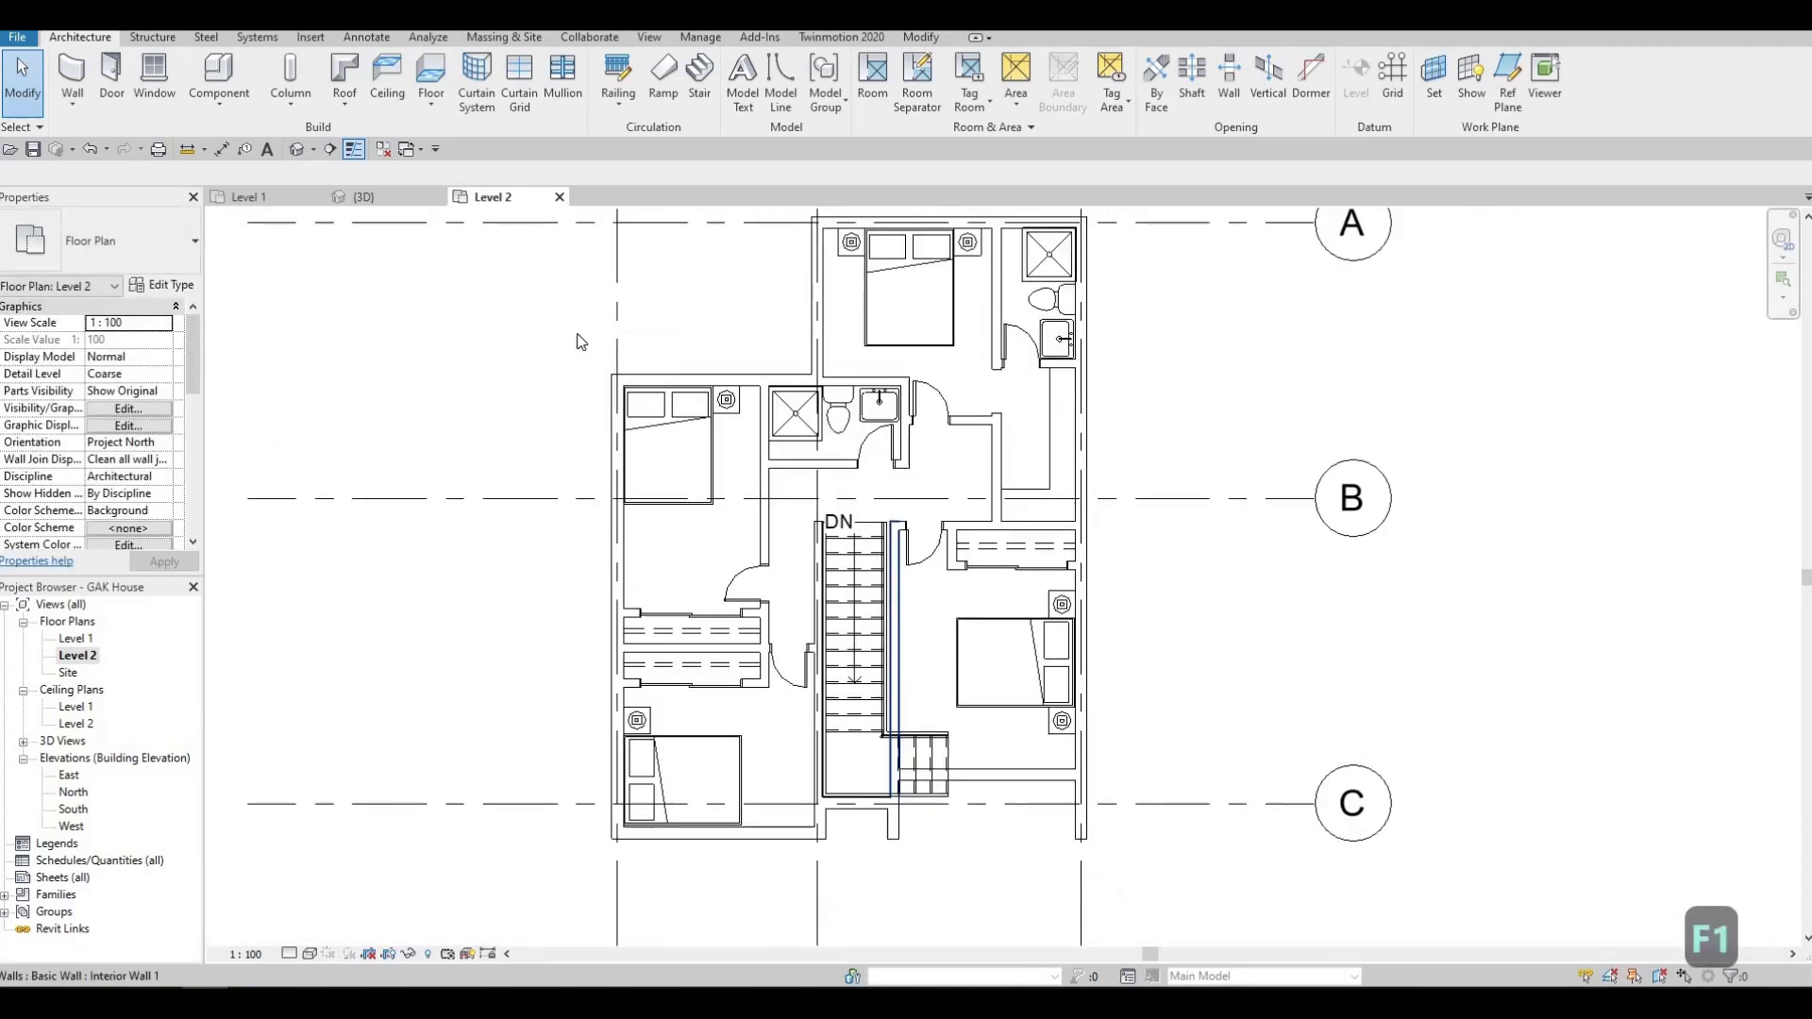
click(403, 205)
shift+middle_drag(819, 493, 810, 623)
shift+middle_drag(713, 644, 578, 751)
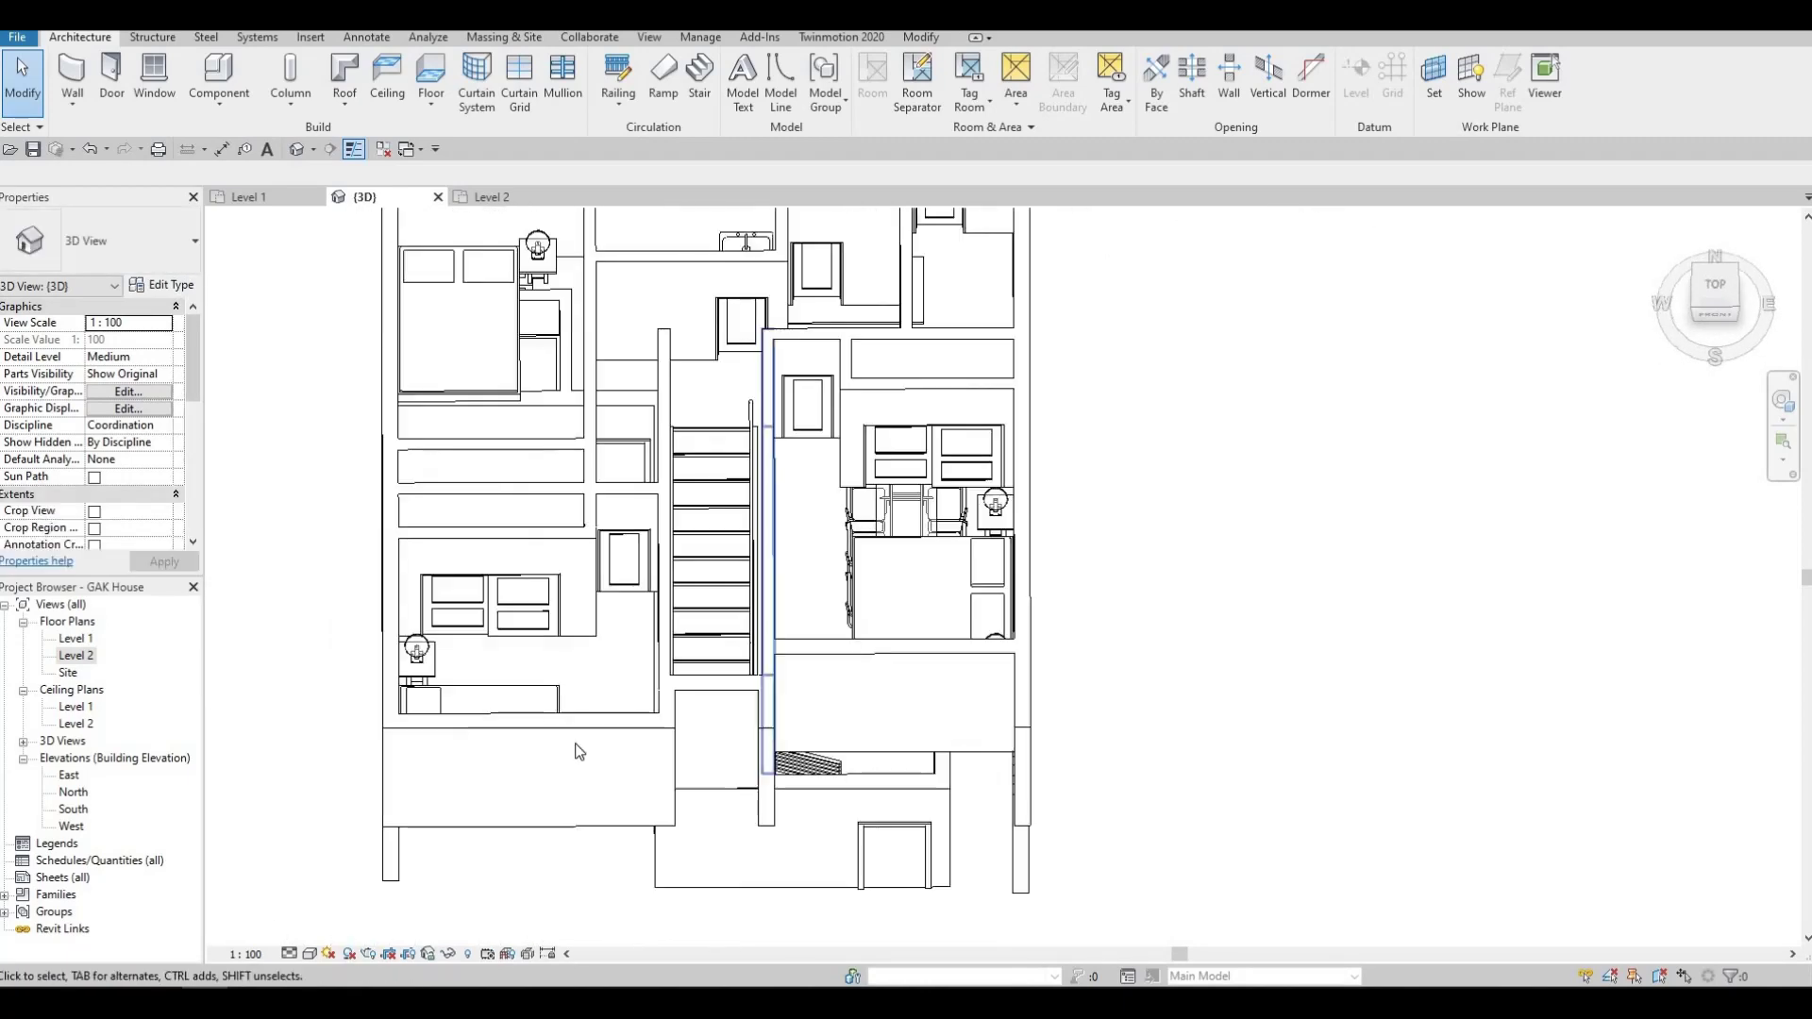
shift+middle_drag(730, 545, 314, 585)
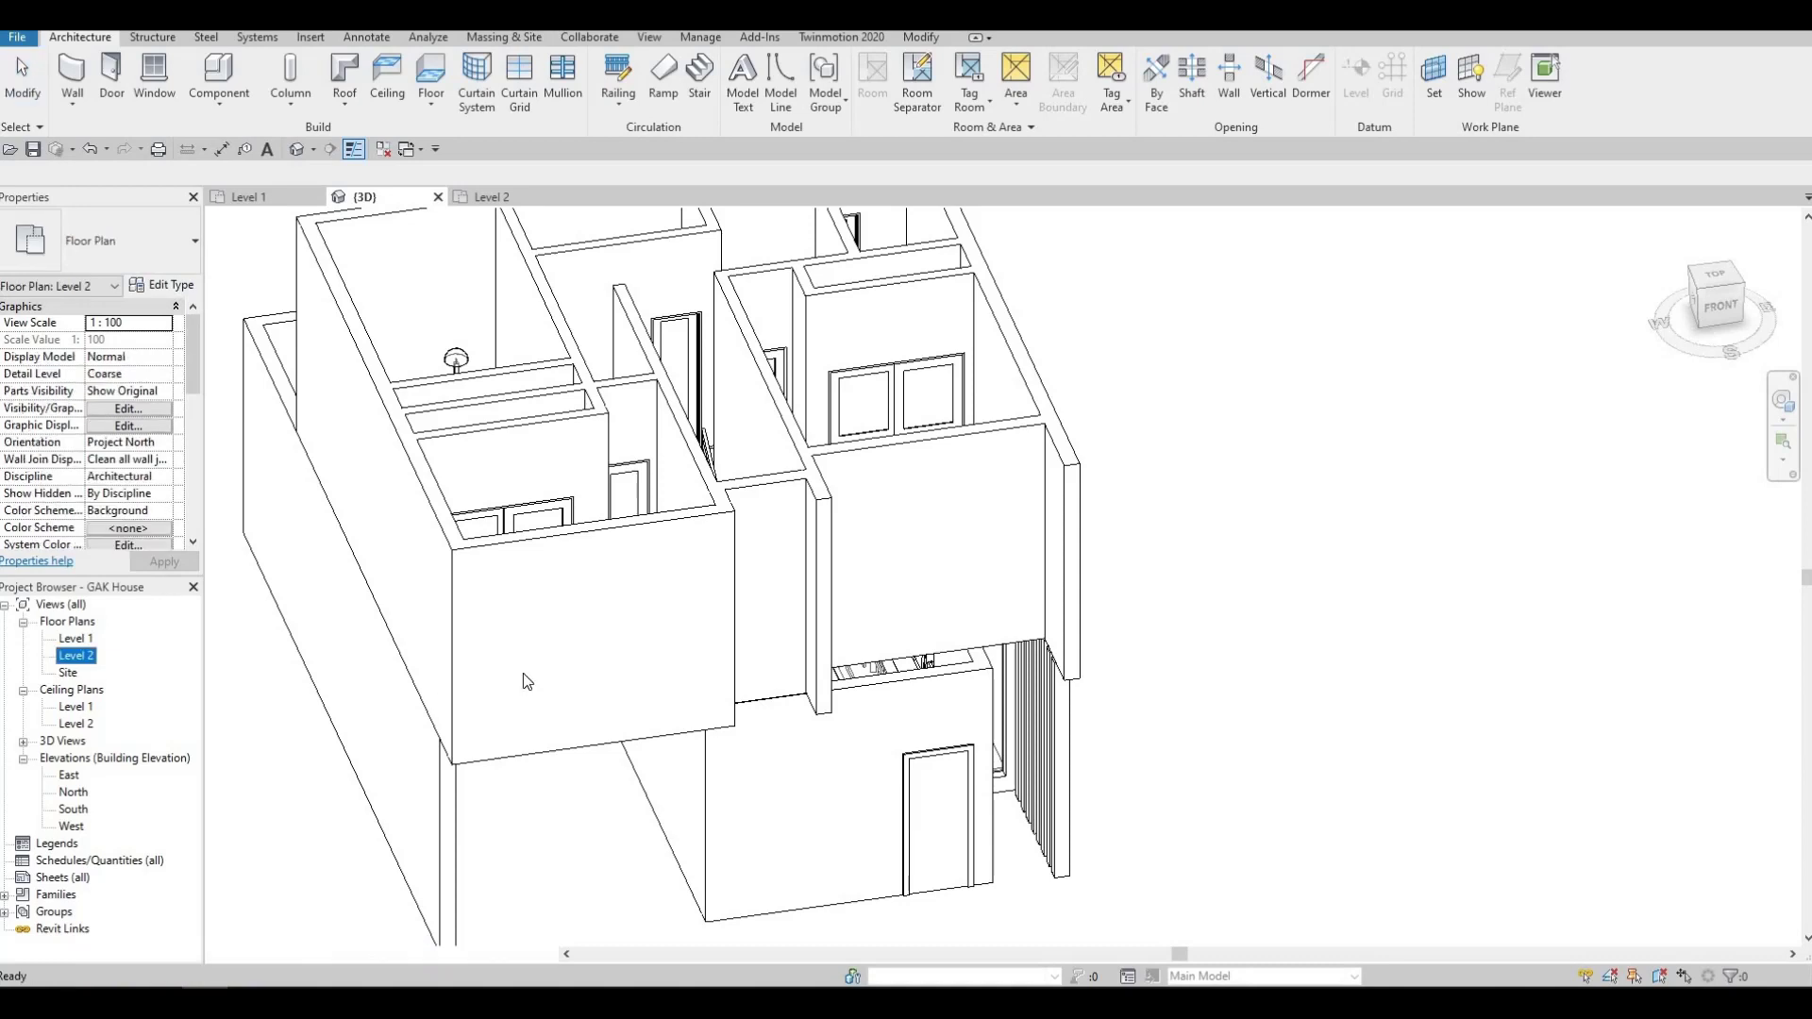
Return to the Level 2 floor plan and start a wall using the Curtain Wall type.
key(ctrl+Tab)
scroll(590, 599, up, 3)
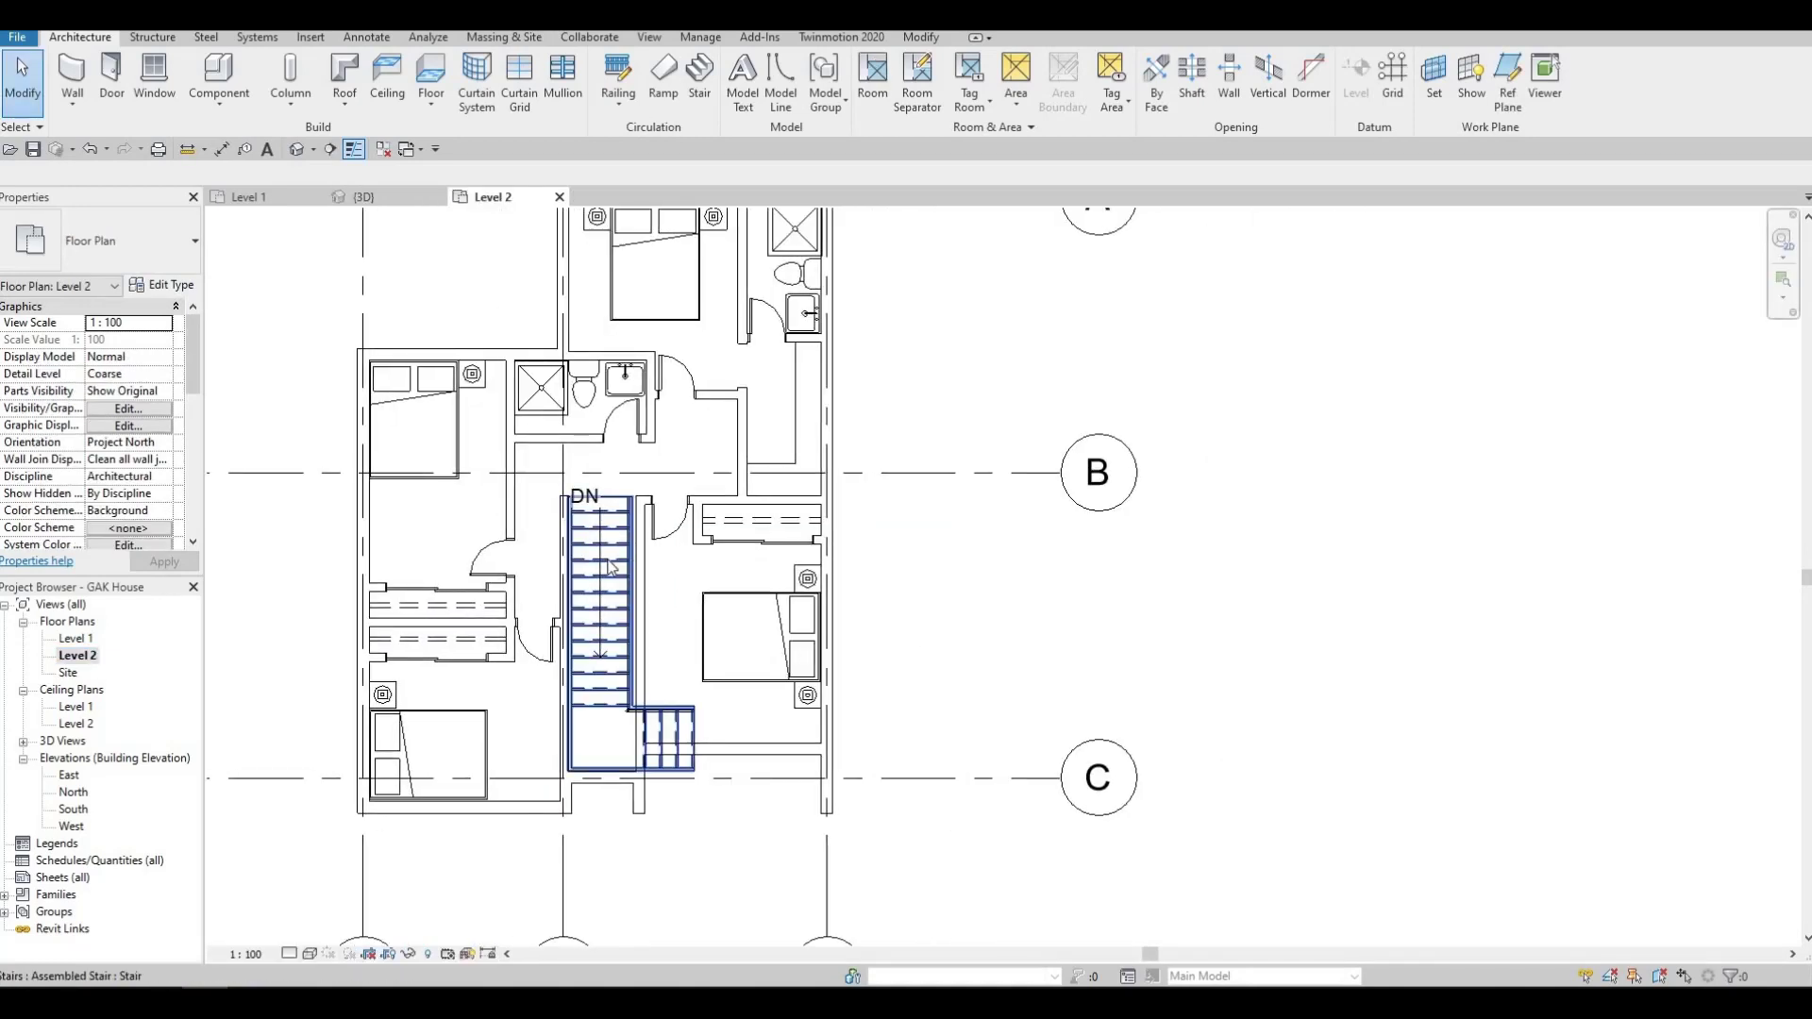
middle_drag(608, 559, 645, 500)
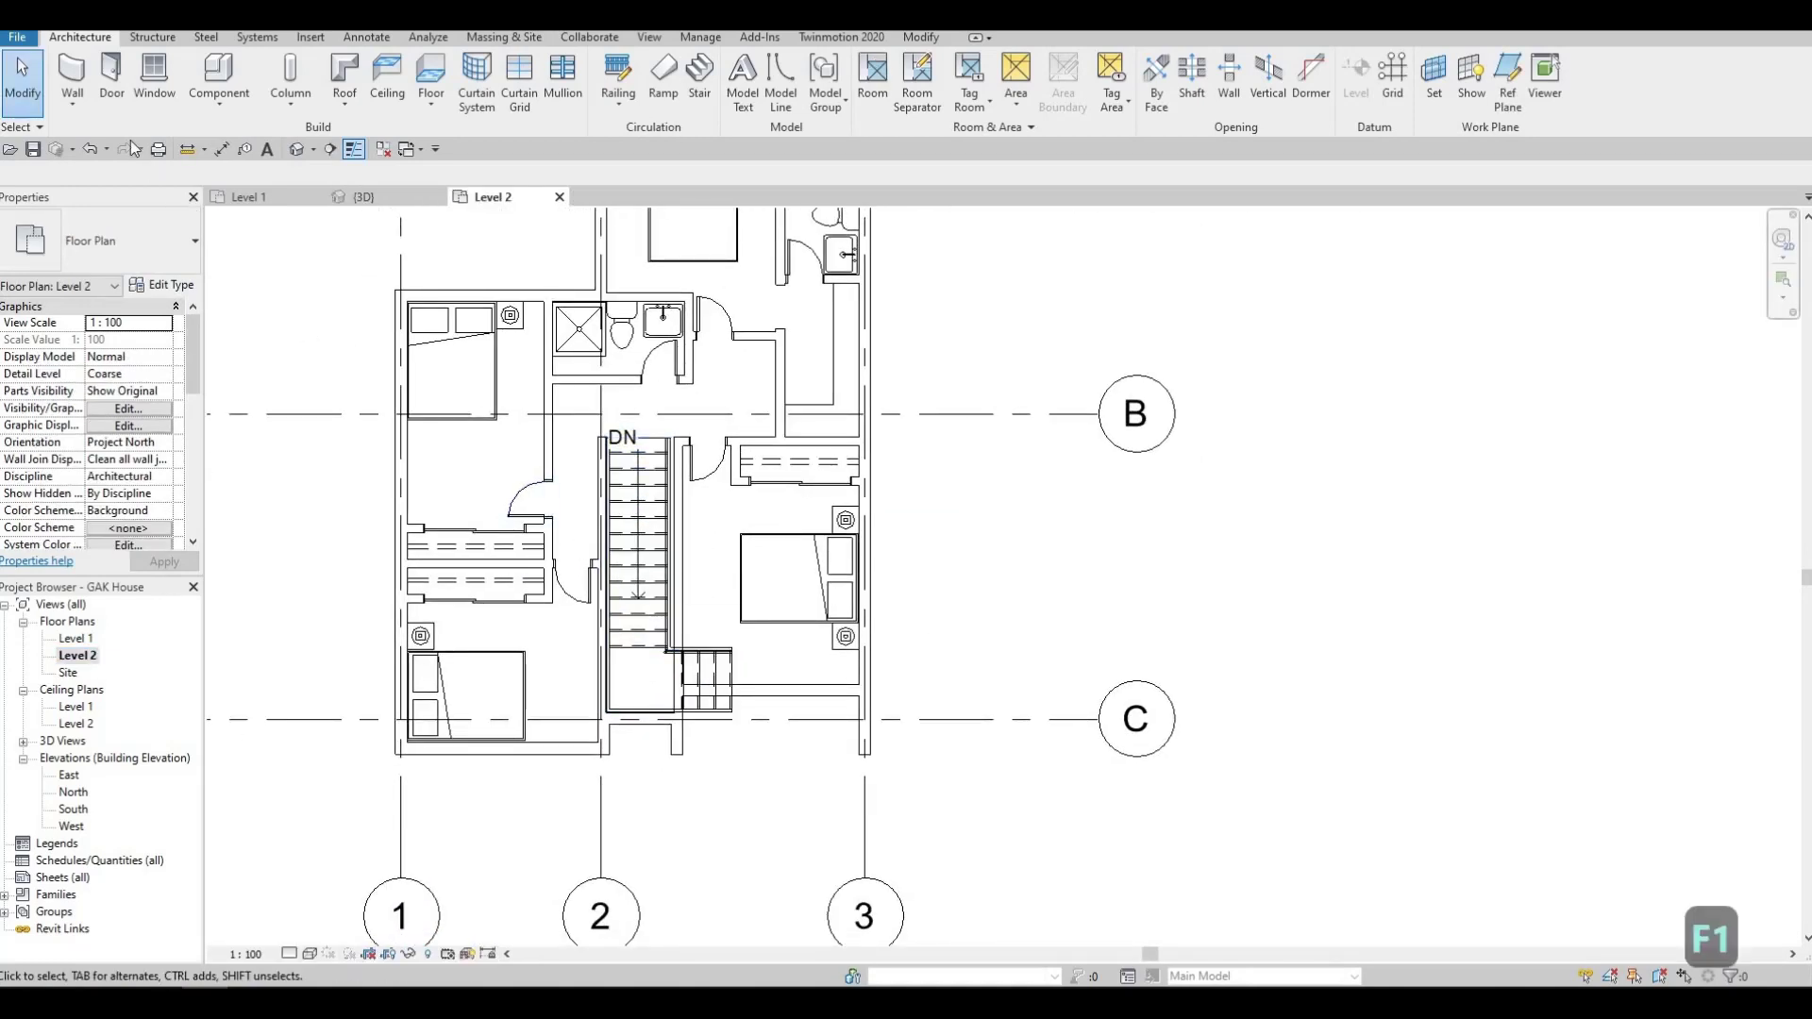
key(w)
key(a)
click(128, 240)
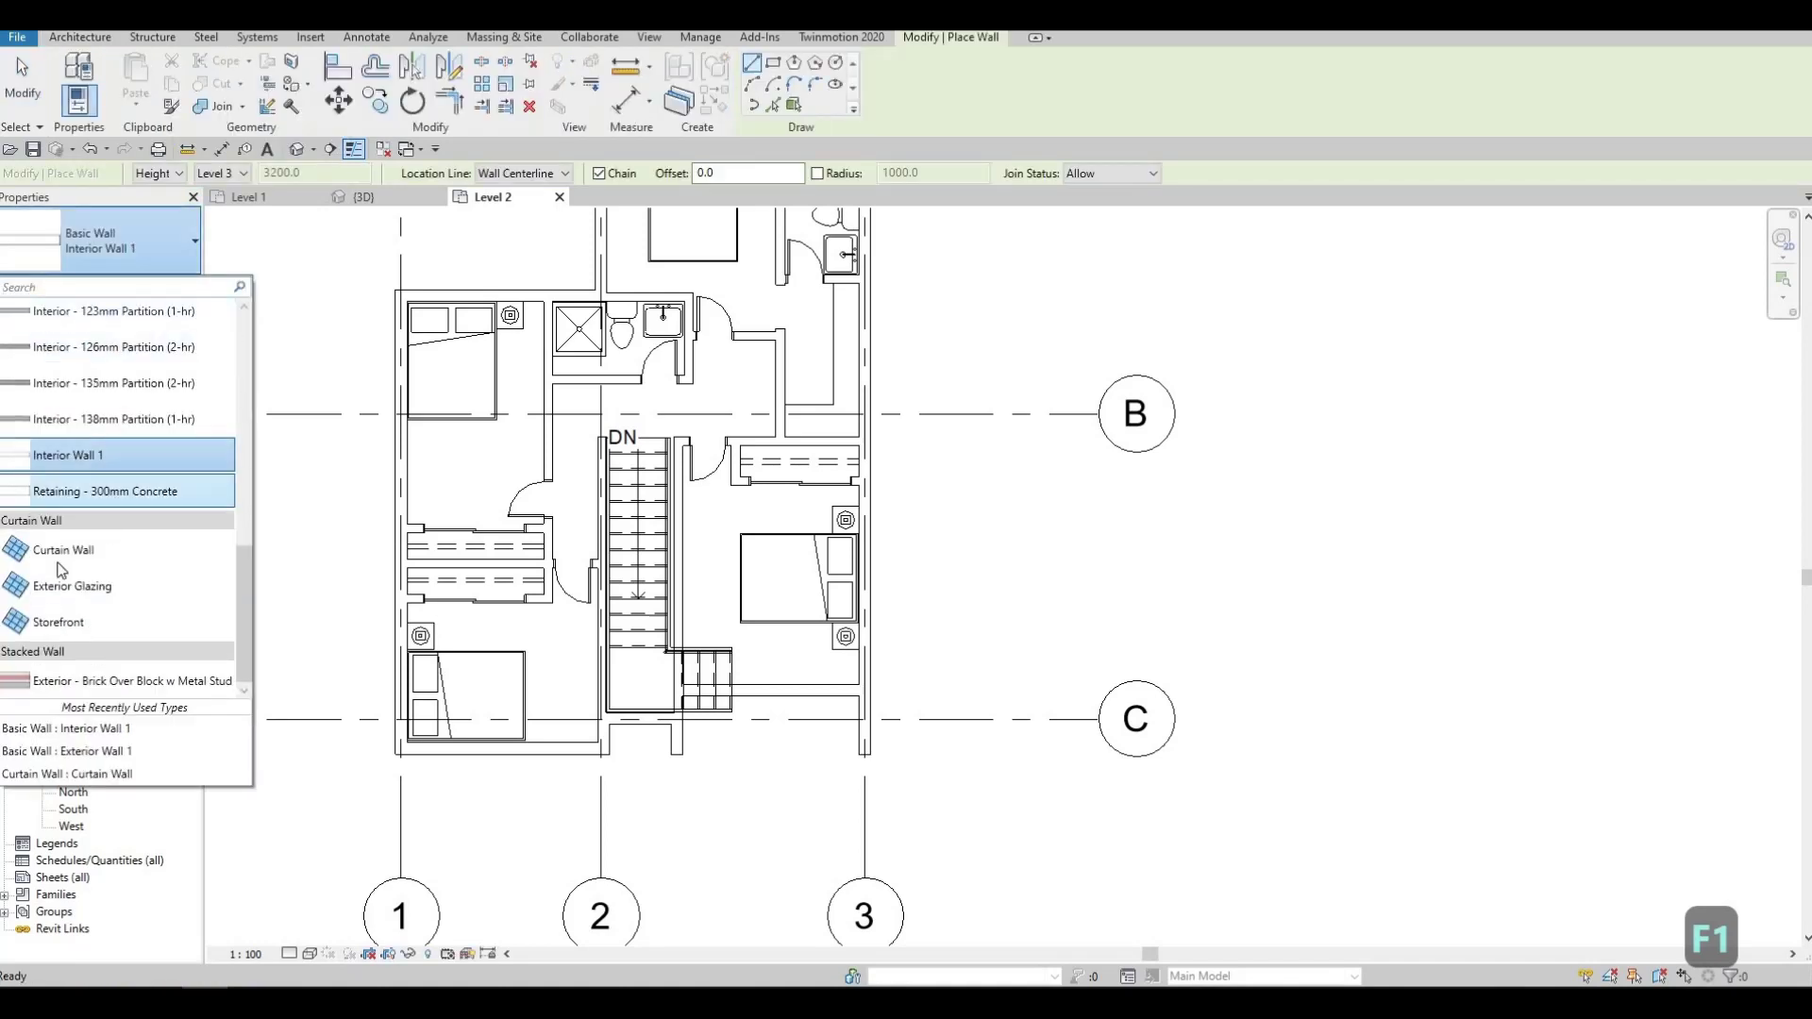
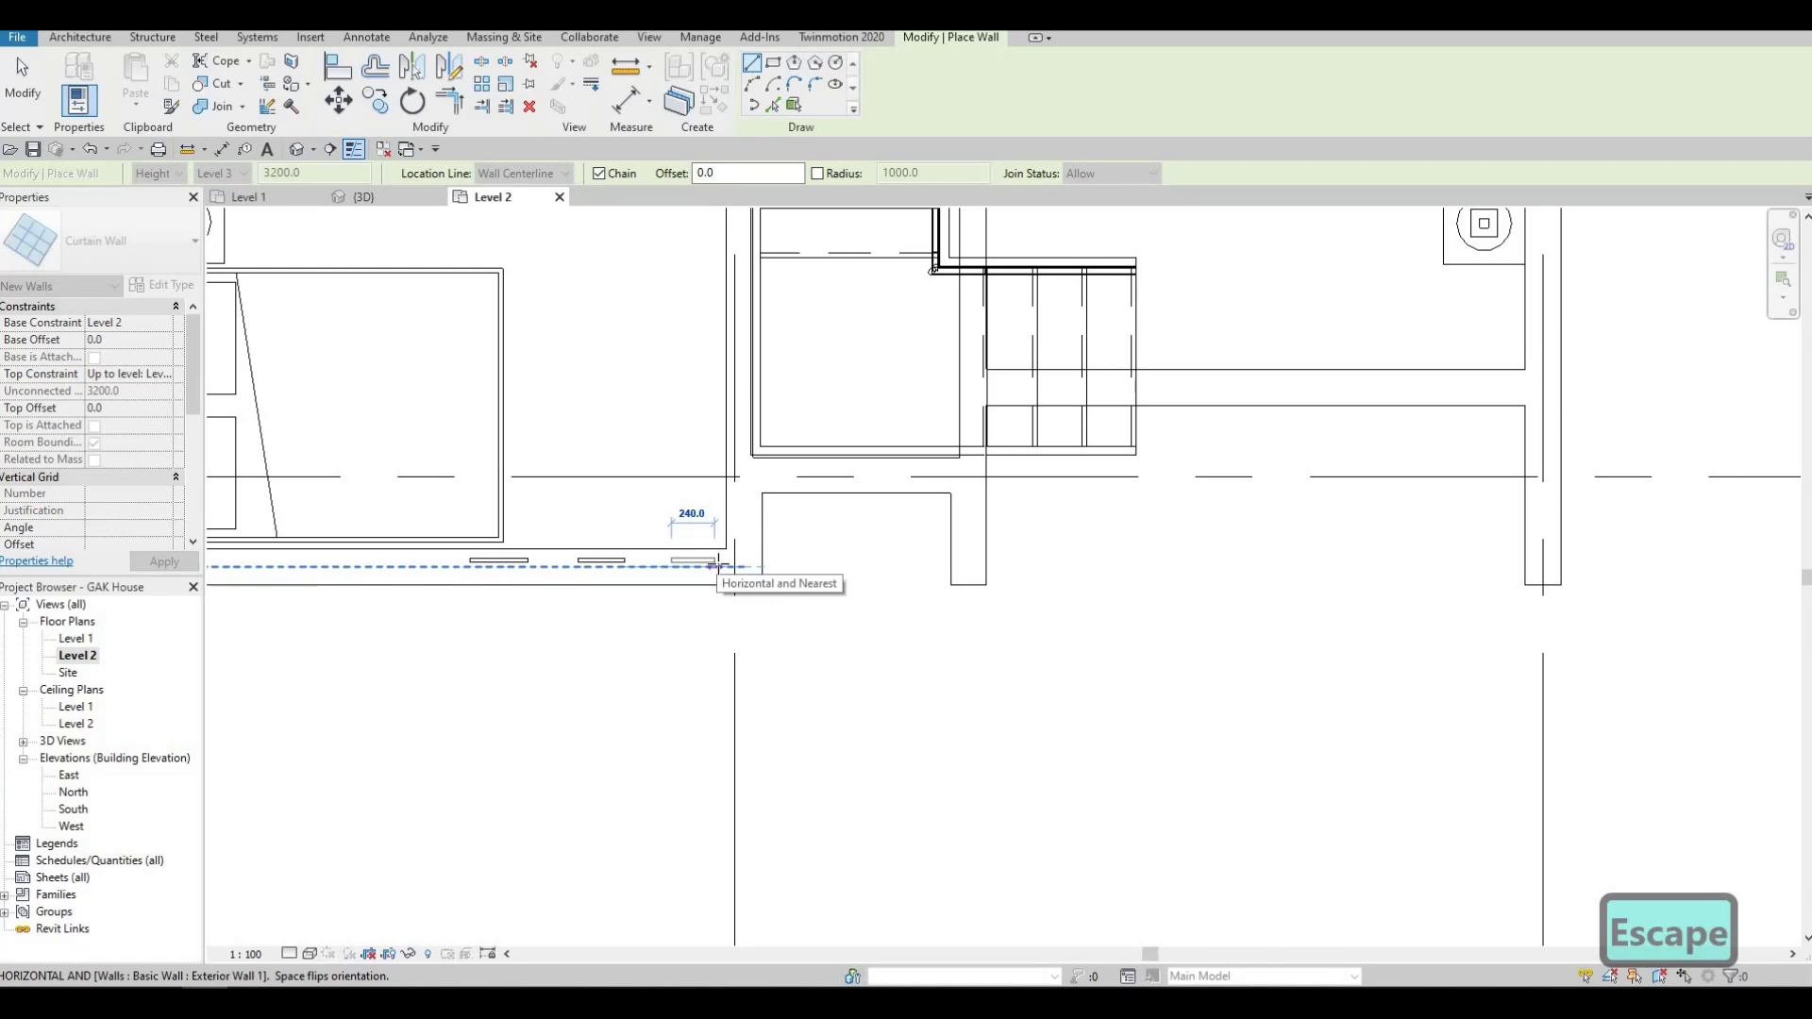
Complete a third short curtain wall segment, about 240 mm long, inside the exterior wall near grids C and 2.
click(717, 566)
key(Escape)
key(Escape)
scroll(614, 563, up, 2)
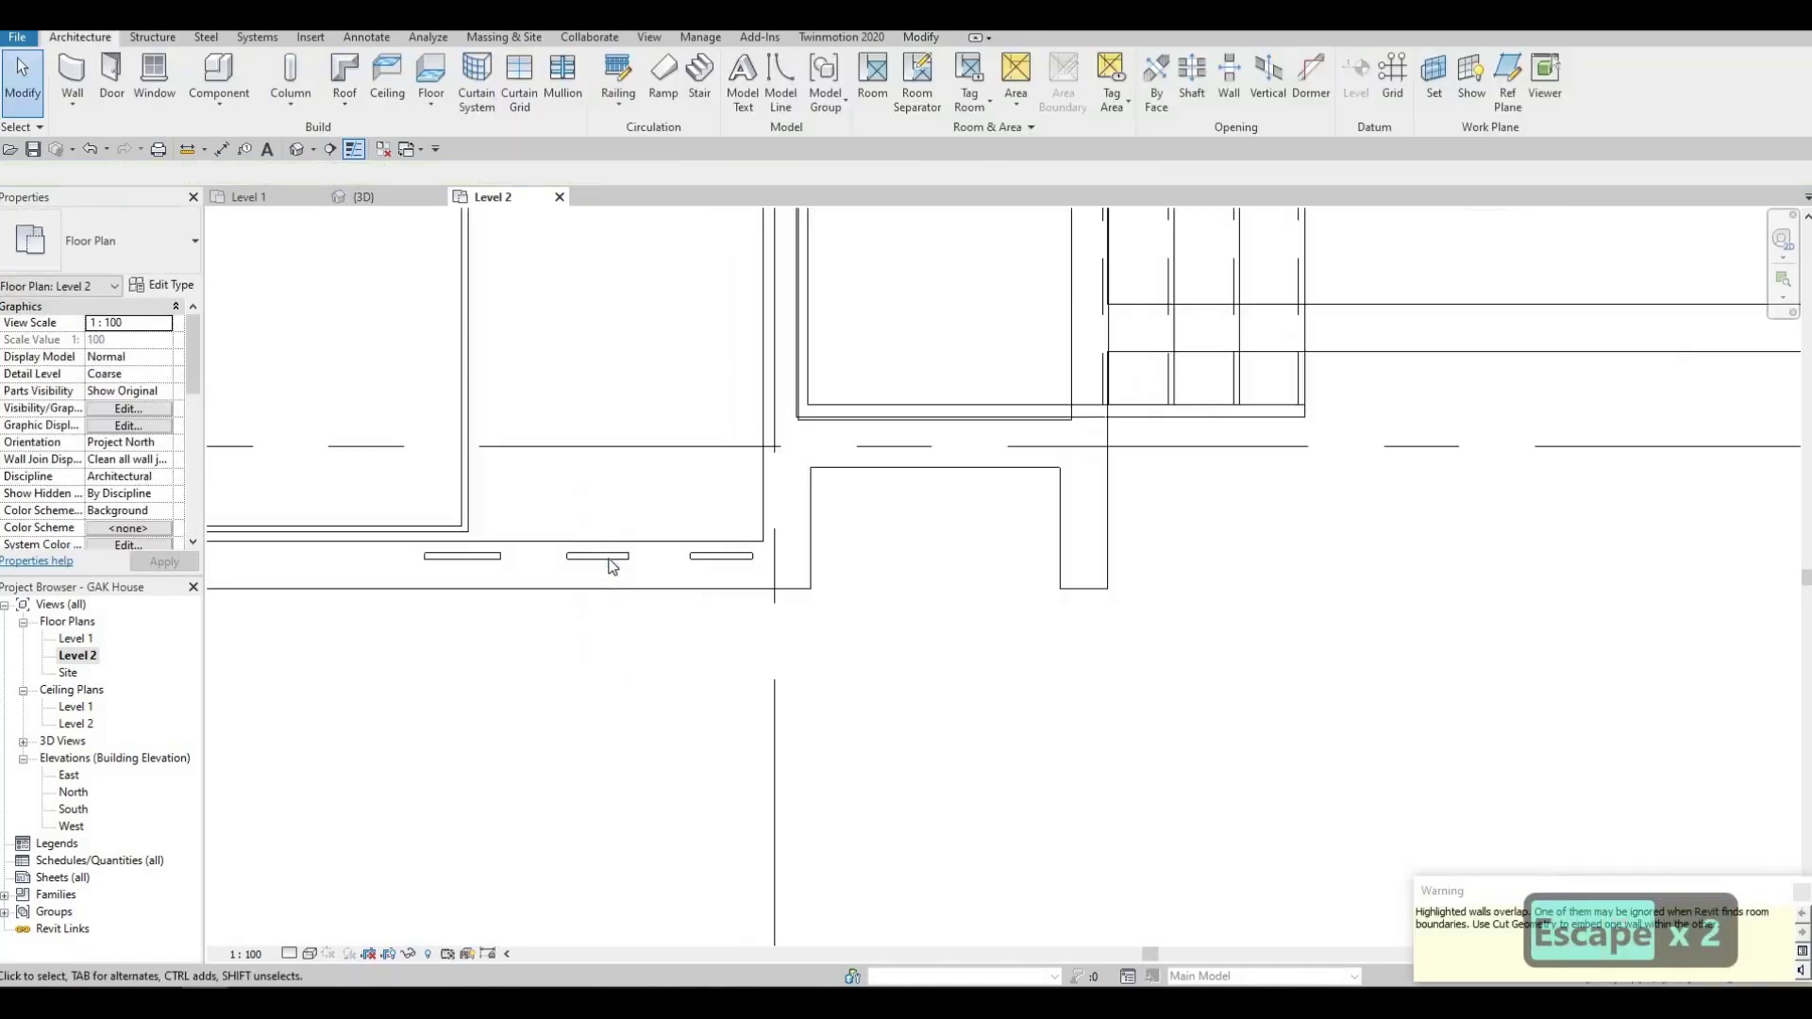
Set the length of the curtain wall segment farthest from grid 2 to 260 mm in the exterior wall near grid C.
click(604, 553)
click(738, 555)
key(Escape)
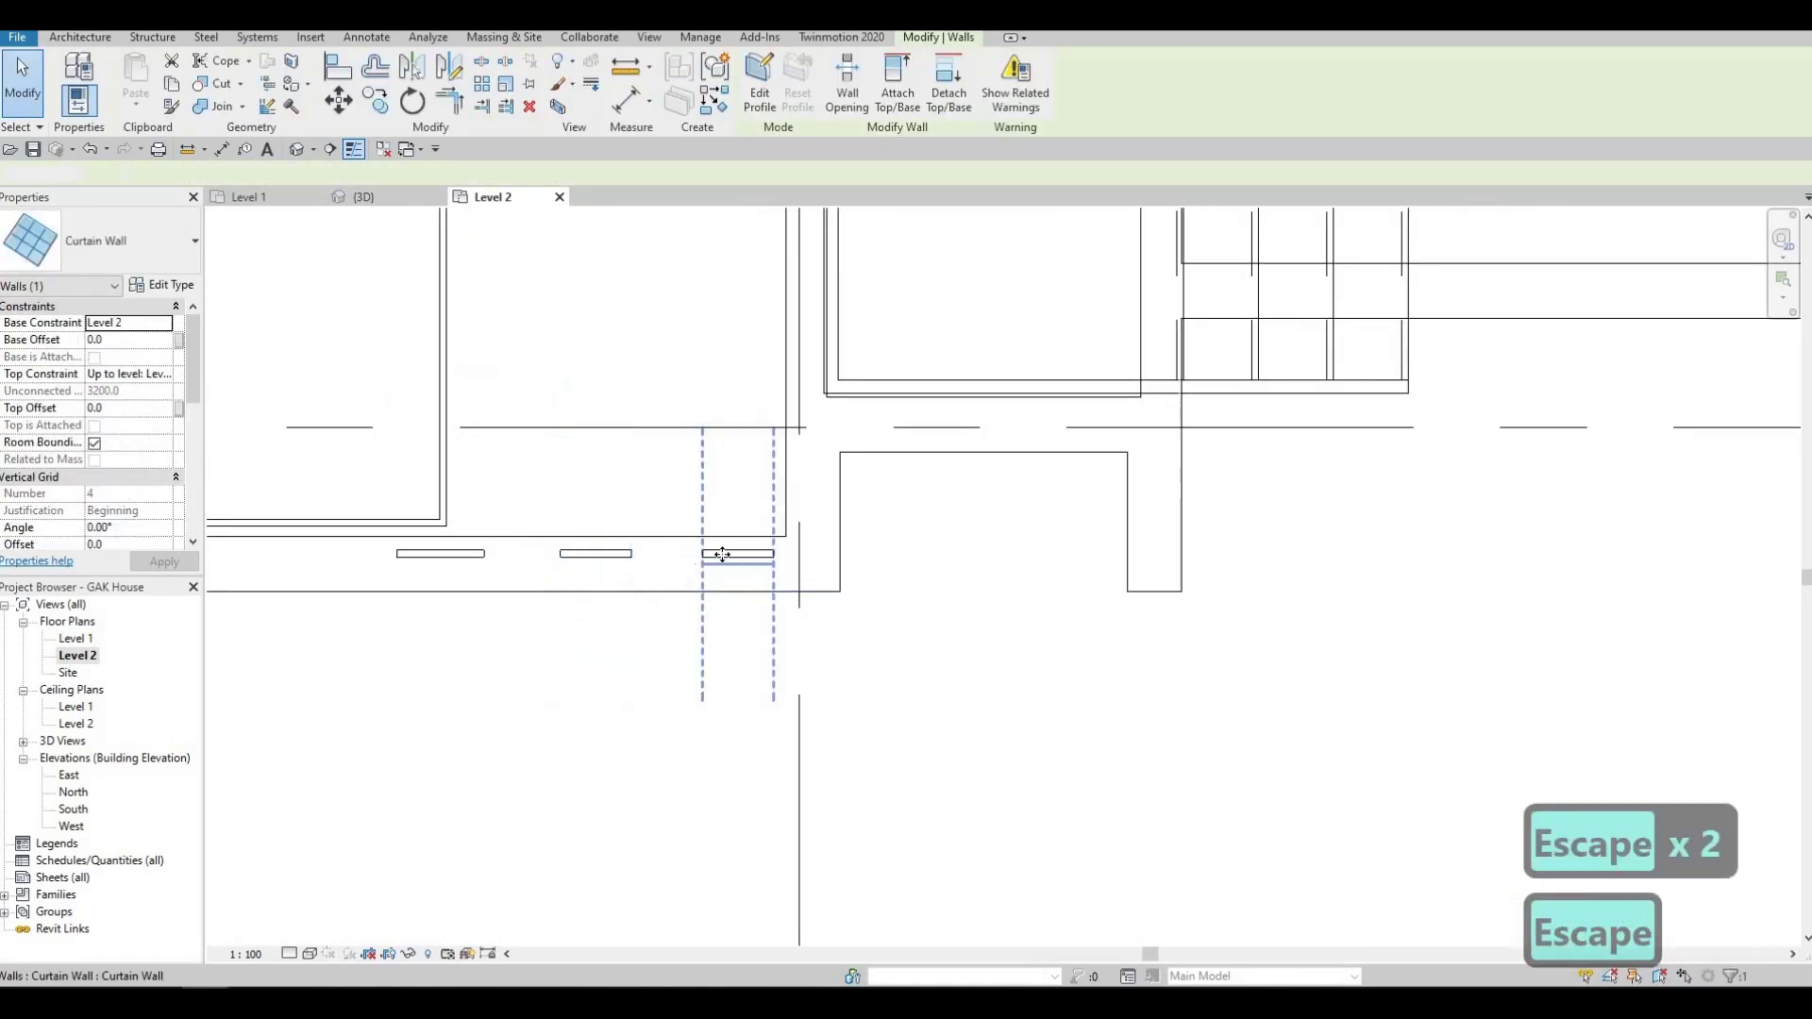
click(453, 555)
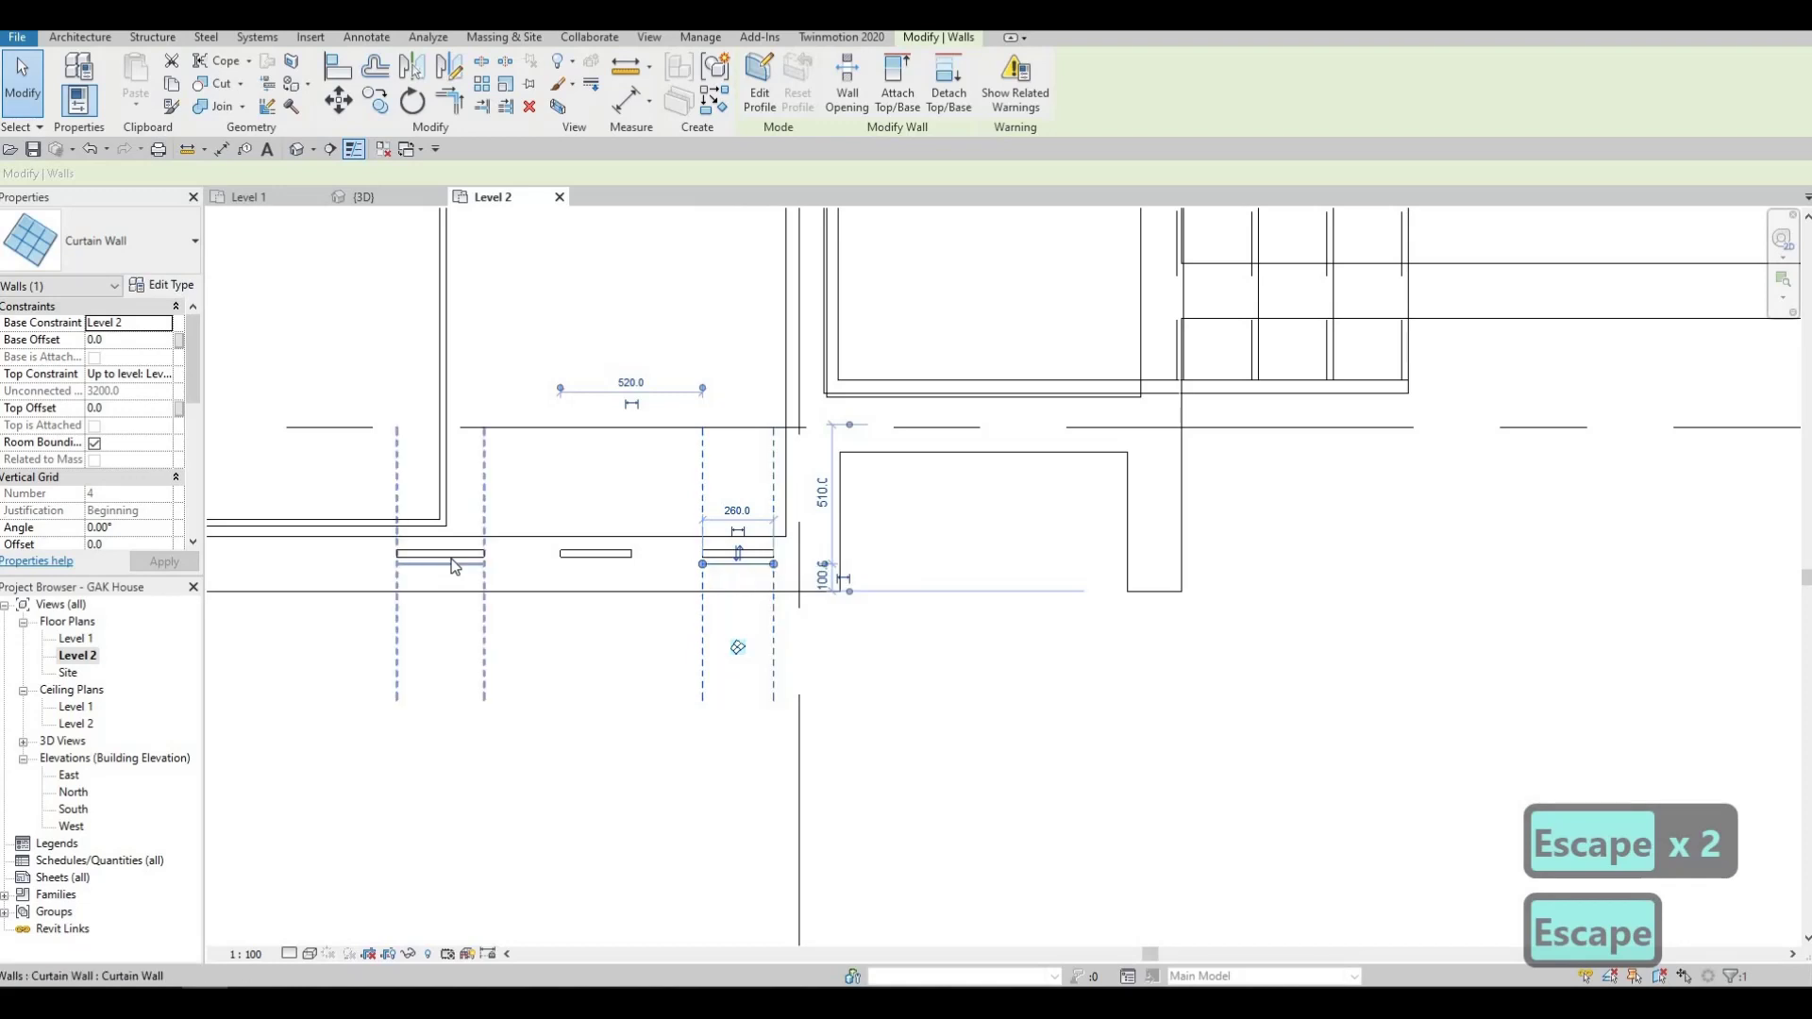
click(439, 511)
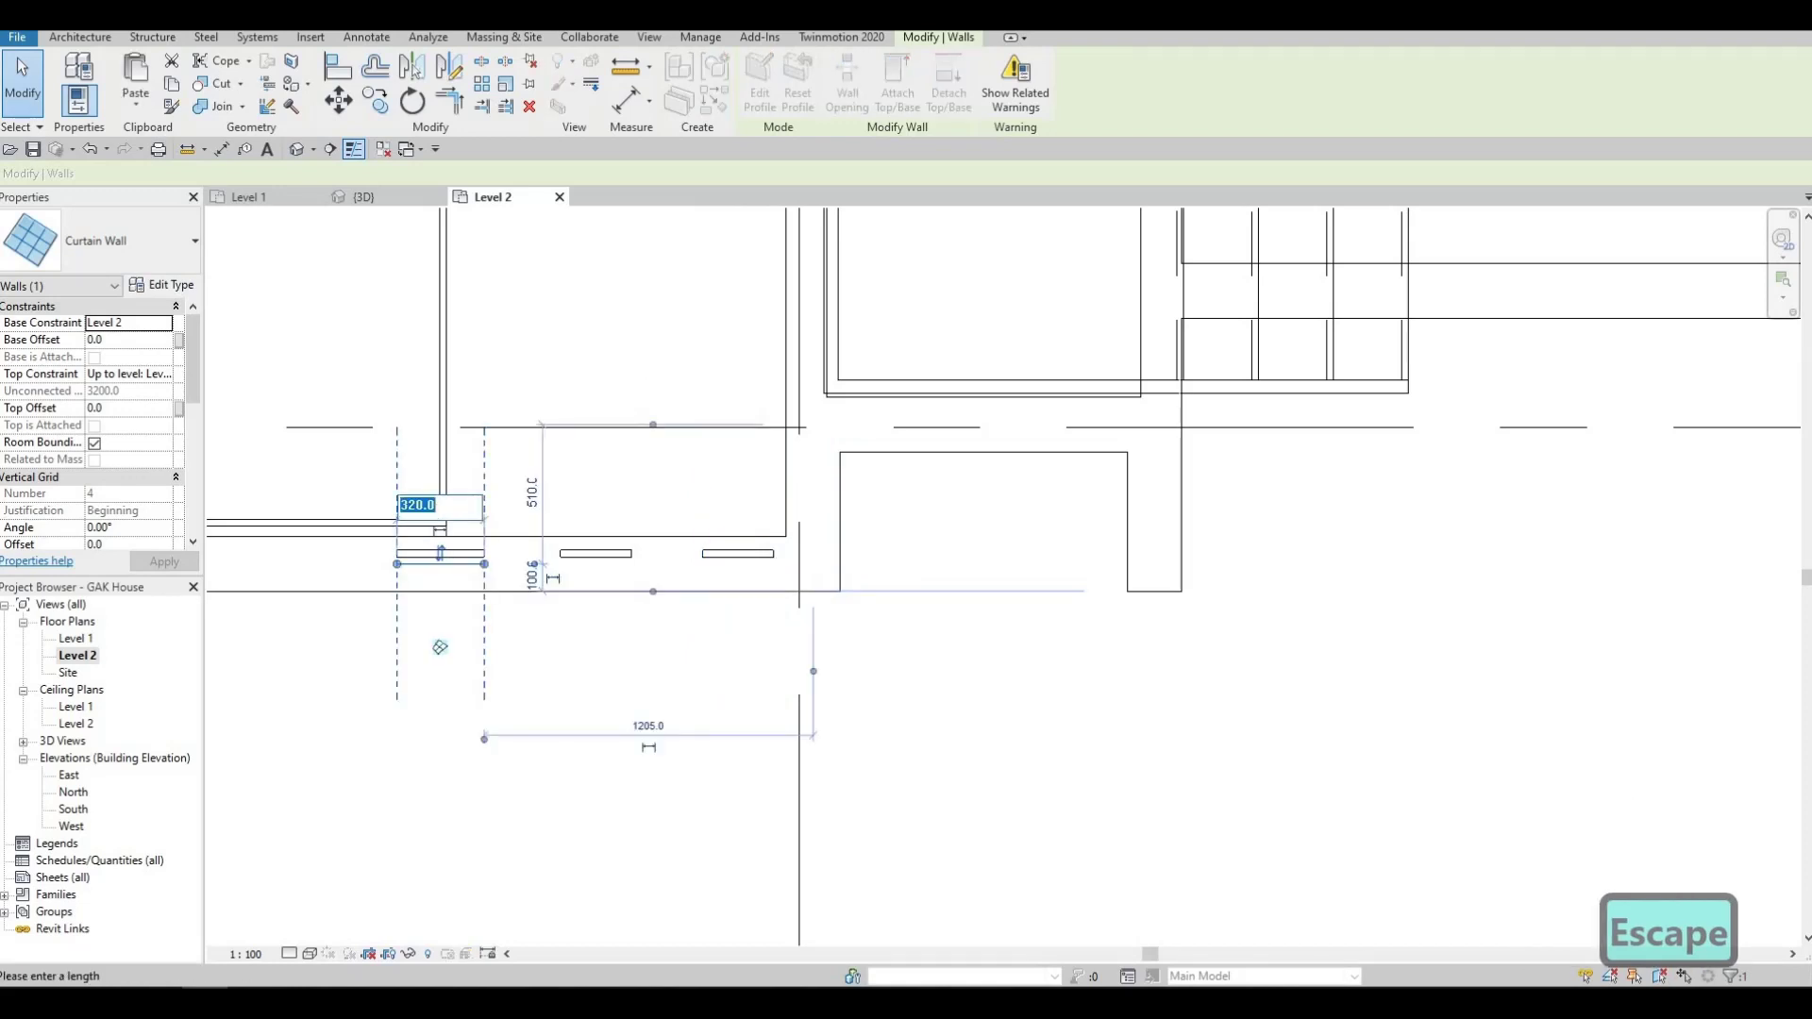
text(260)
key(Return)
key(Escape)
key(Escape)
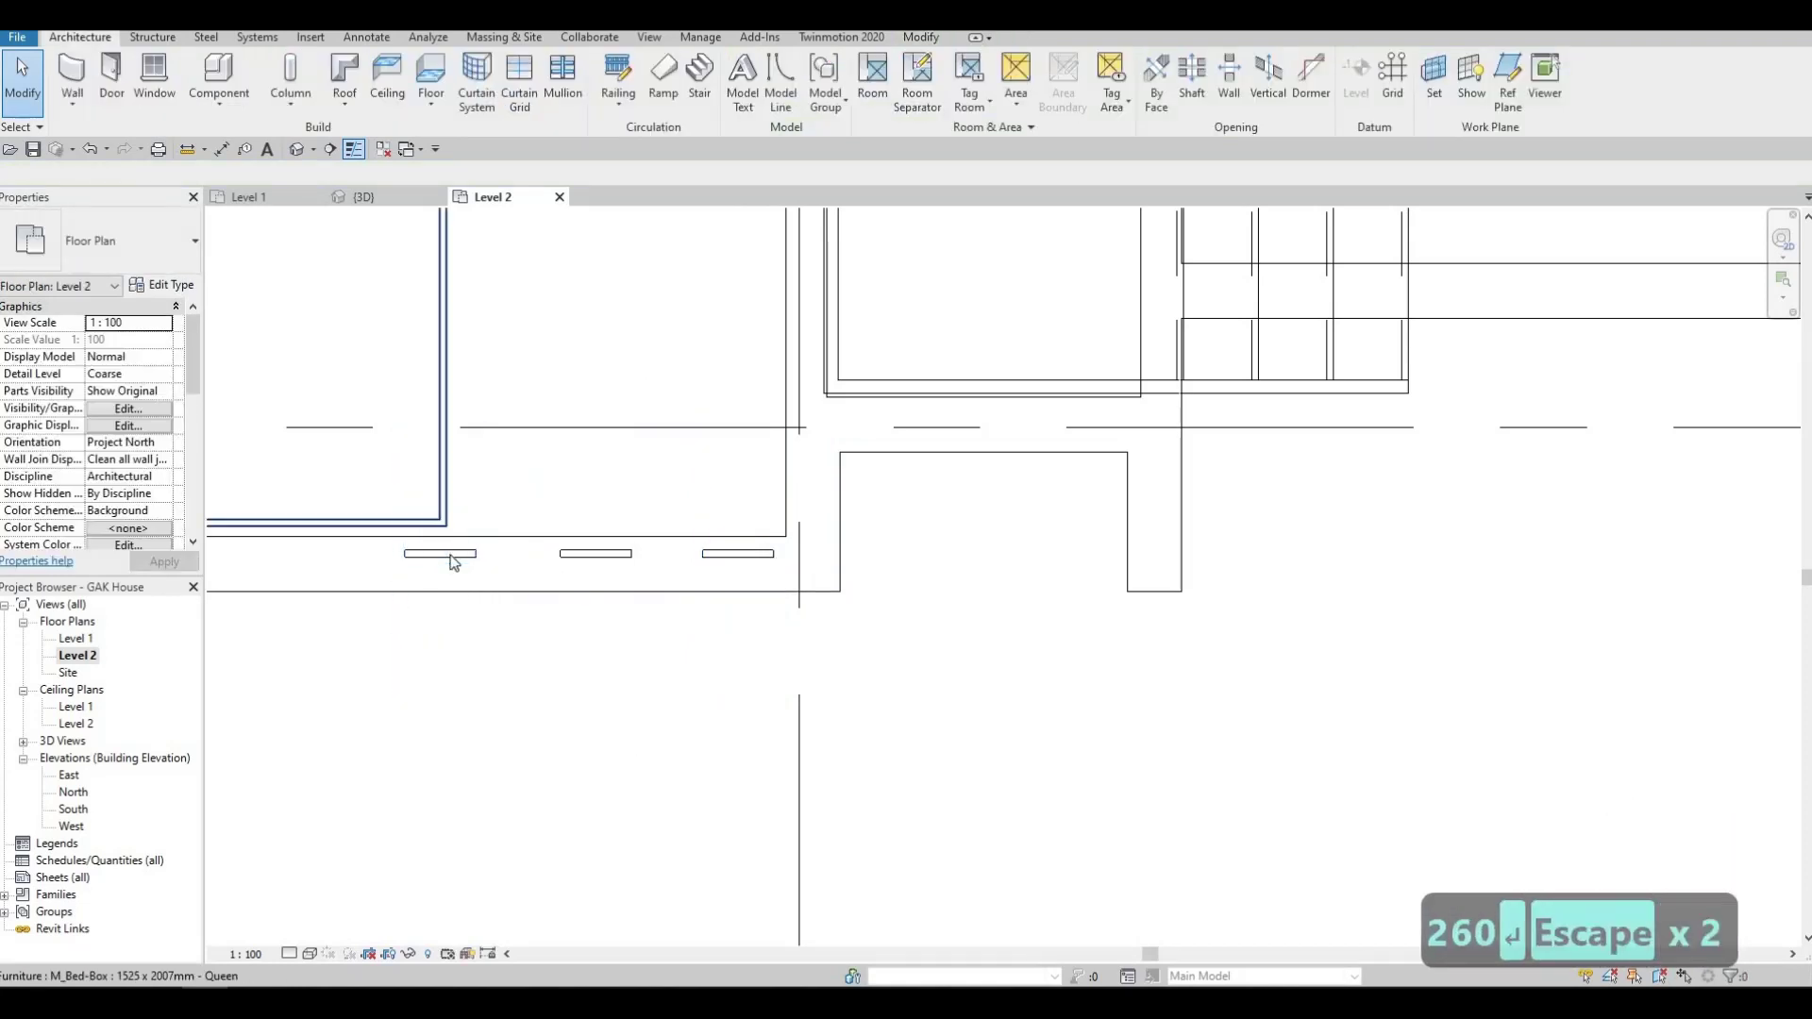
key(Escape)
Nudge the curtain wall segment farthest from grid 2 toward the middle segment, fine-tuning its position along the exterior wall.
click(444, 559)
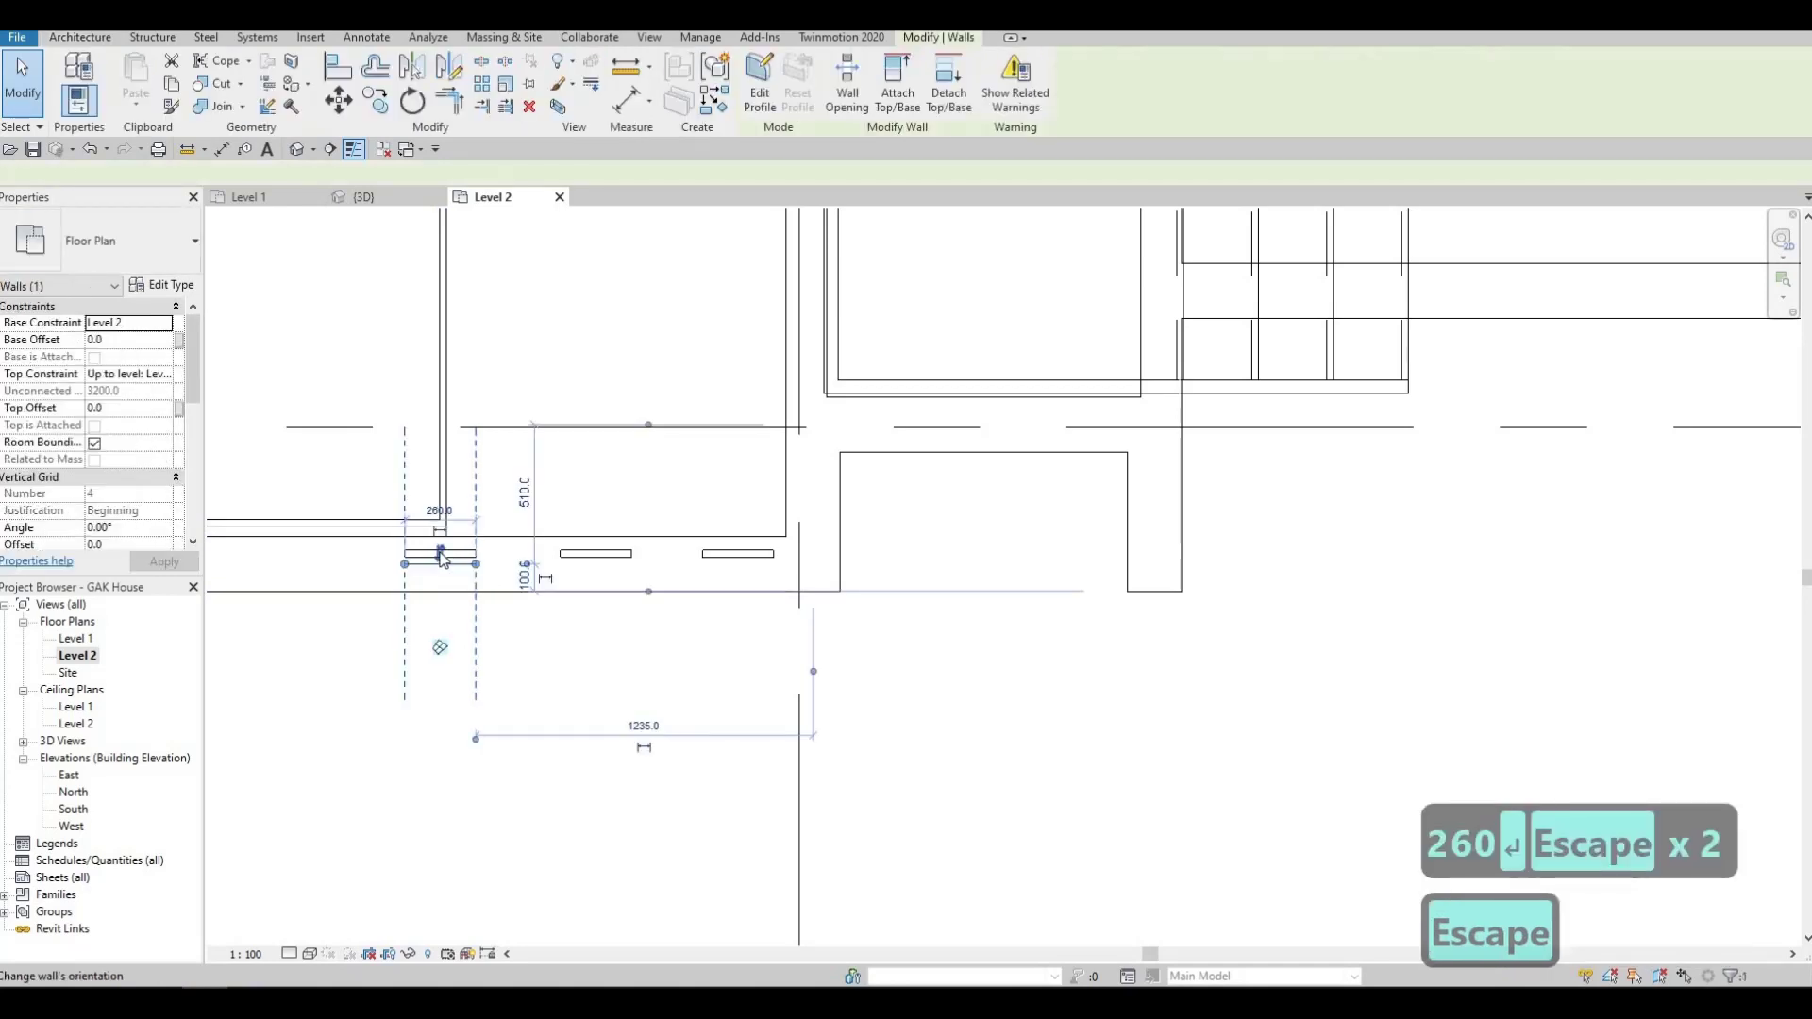
key(Right)
key(Right)
key(Right)
key(Right)
key(Right)
key(Right)
key(Right)
key(Right)
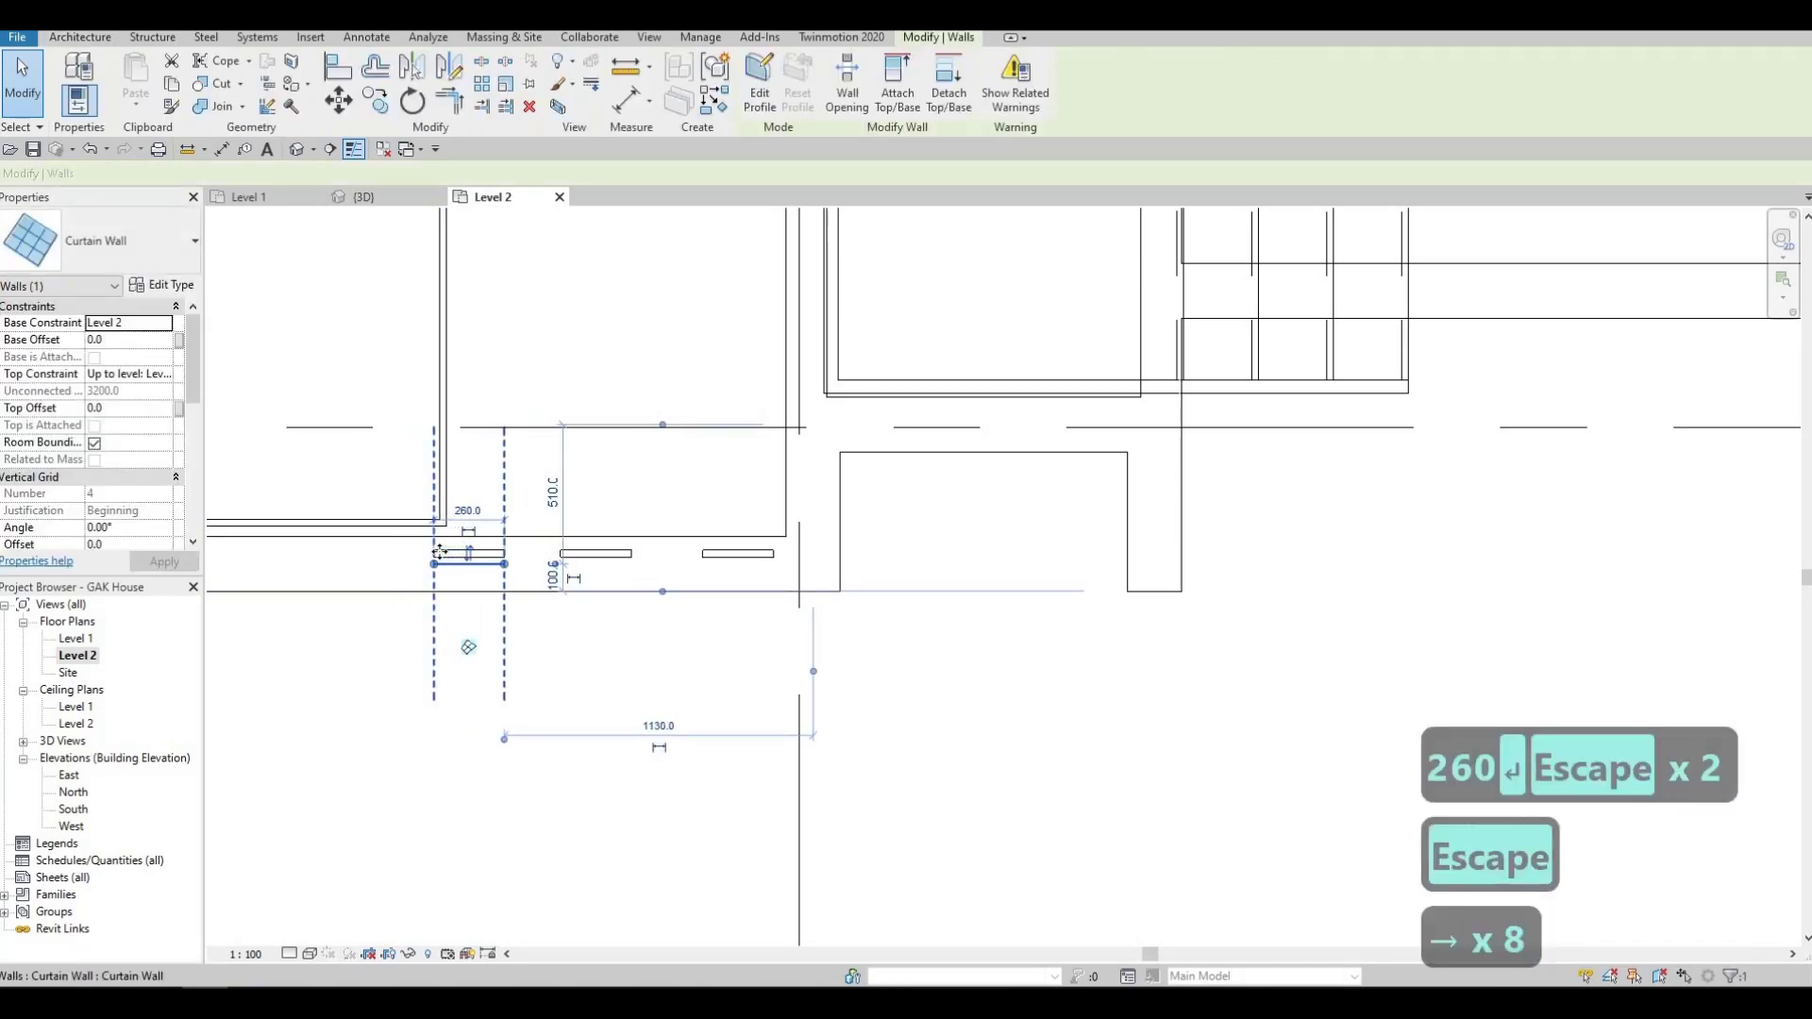
key(Left)
key(Left)
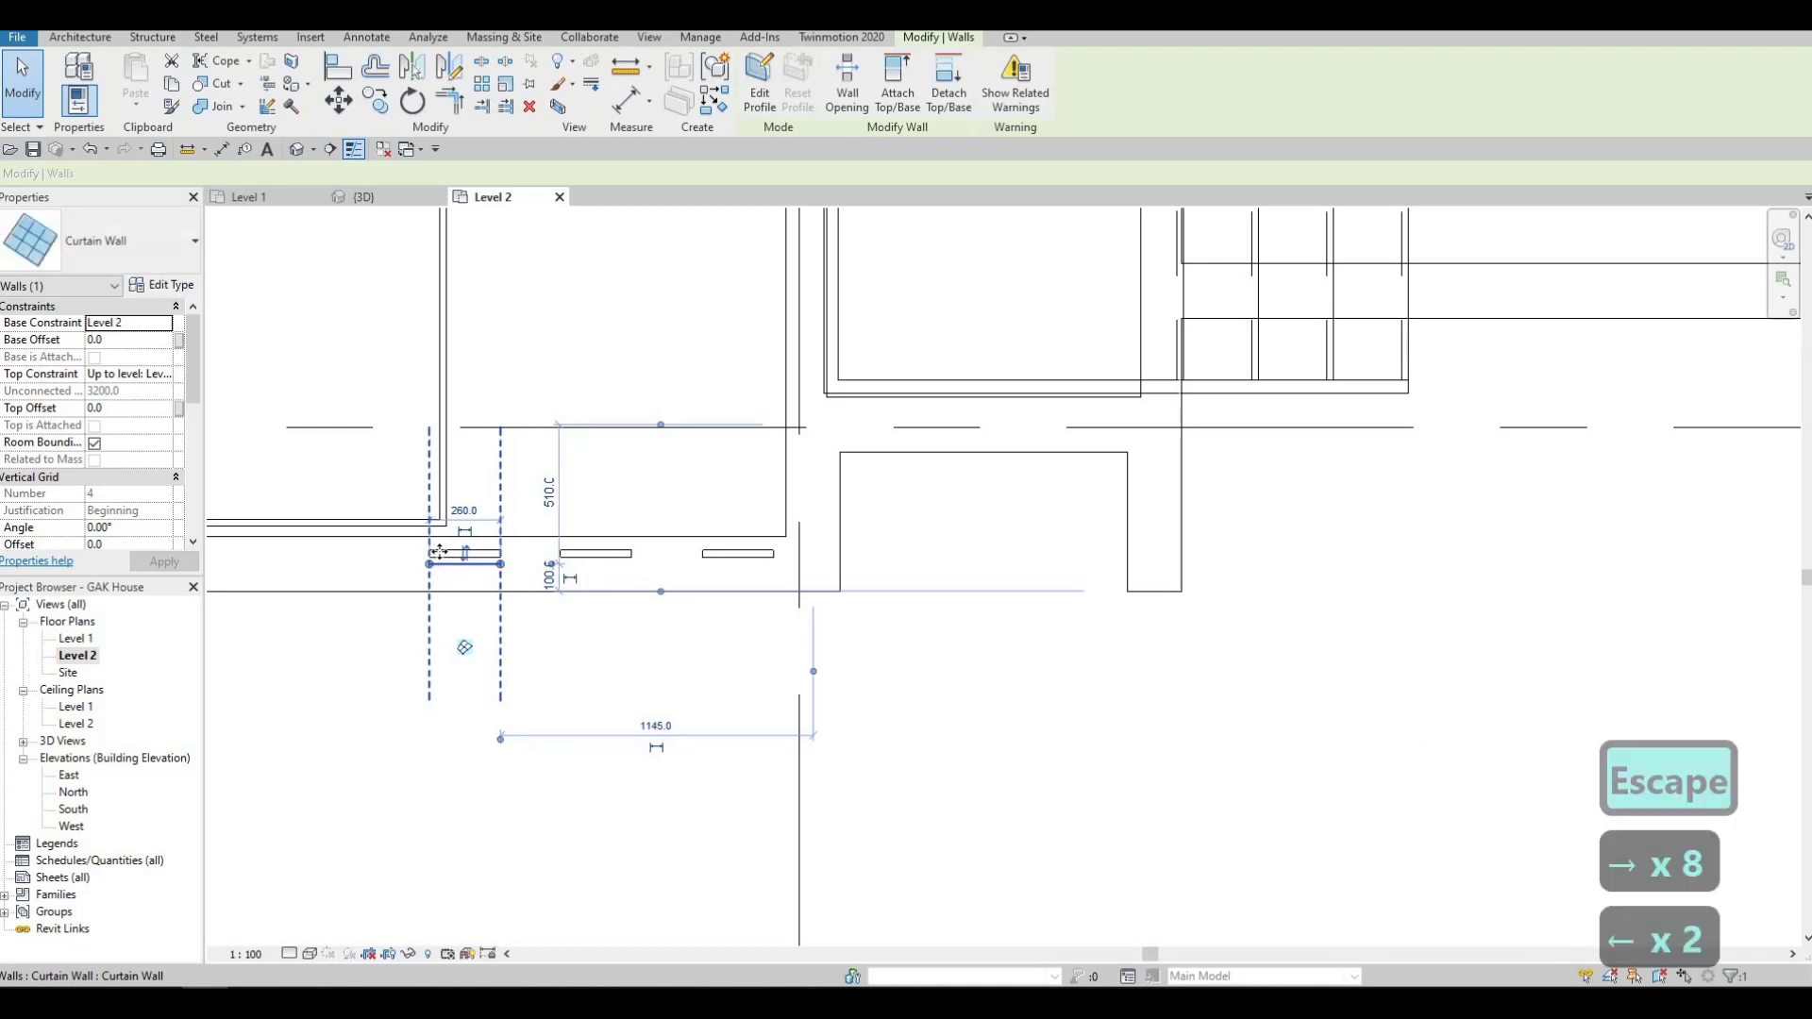
key(Escape)
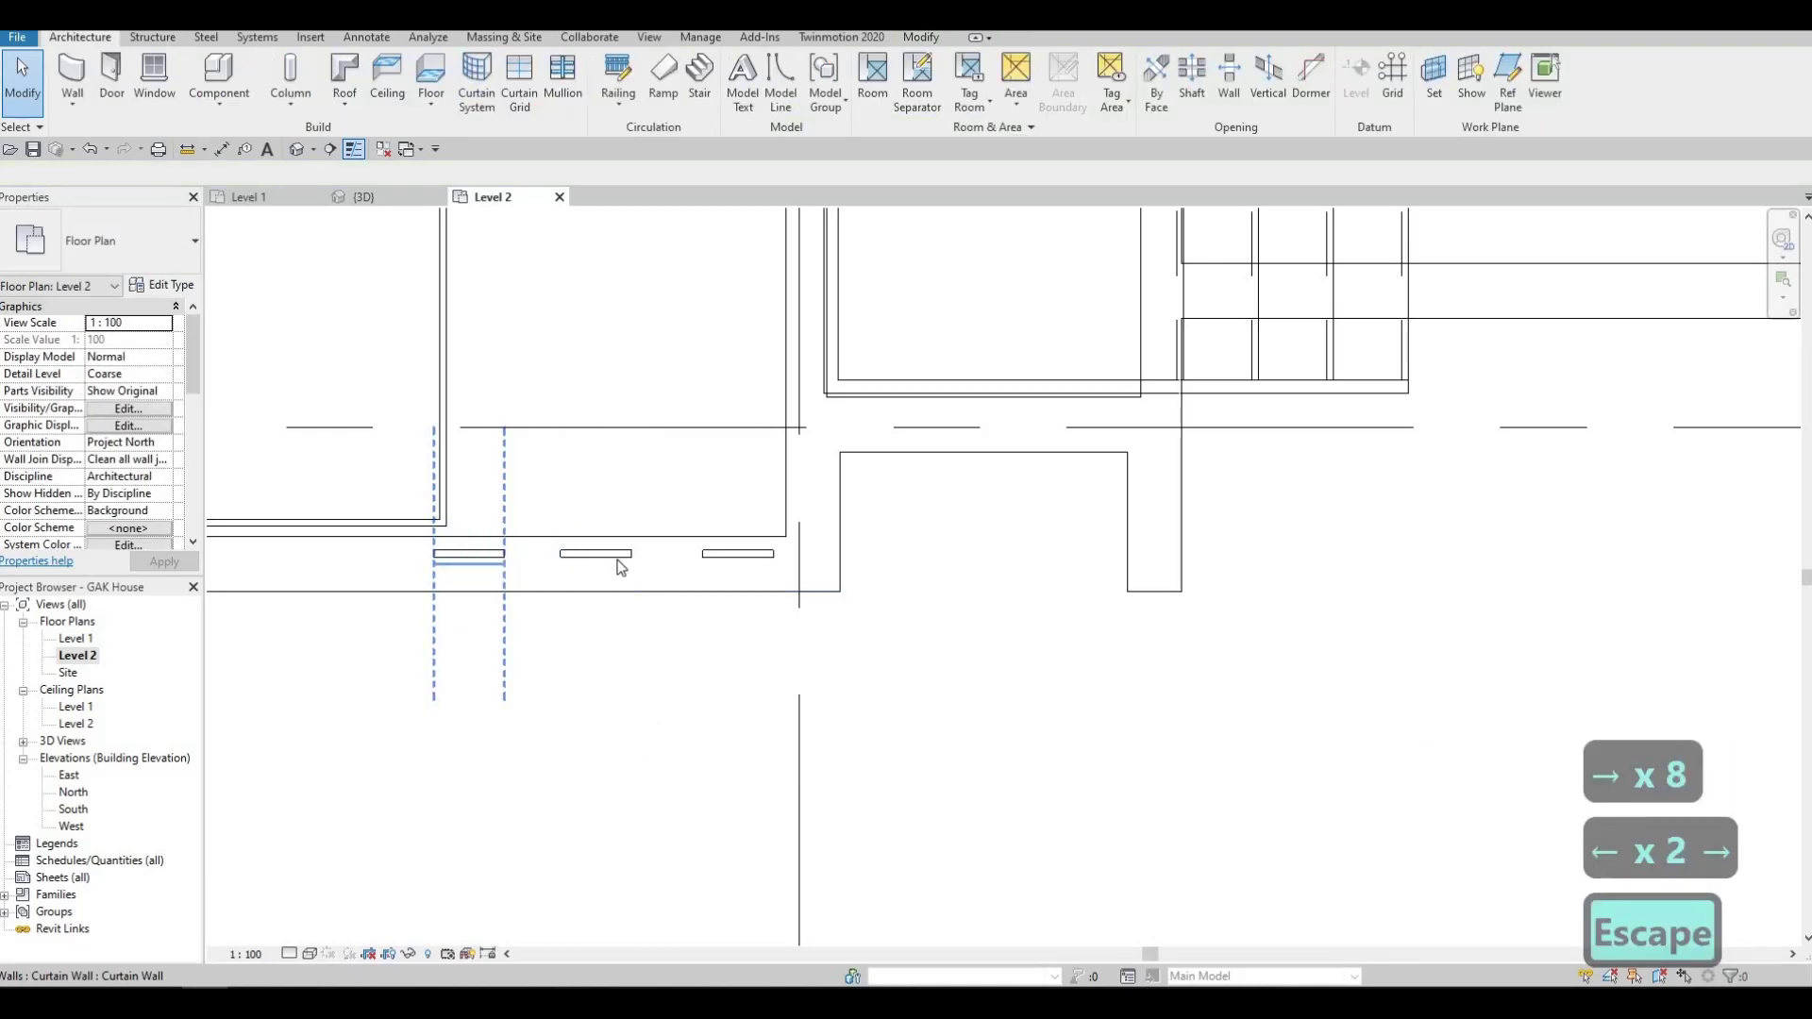
Nudge the middle curtain wall segment six increments away from grid 2.
click(619, 561)
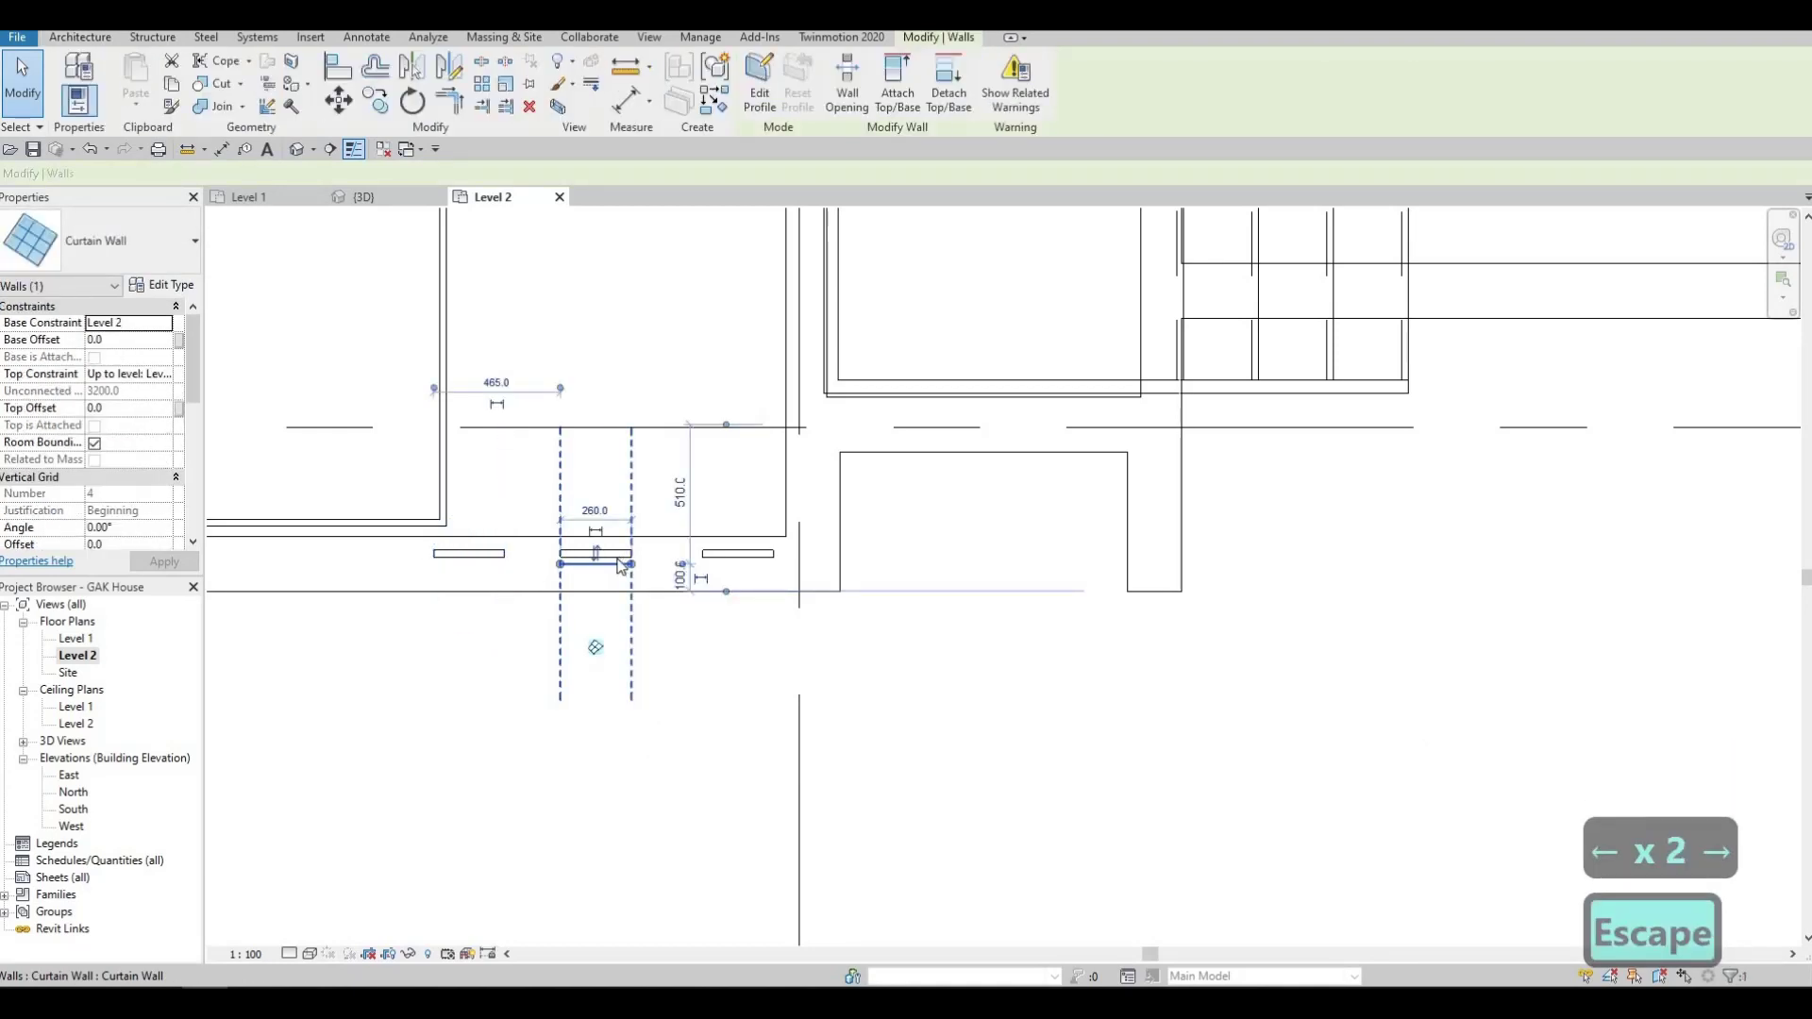
key(Left)
key(Left)
key(Left)
key(Left)
key(Left)
key(Left)
key(Escape)
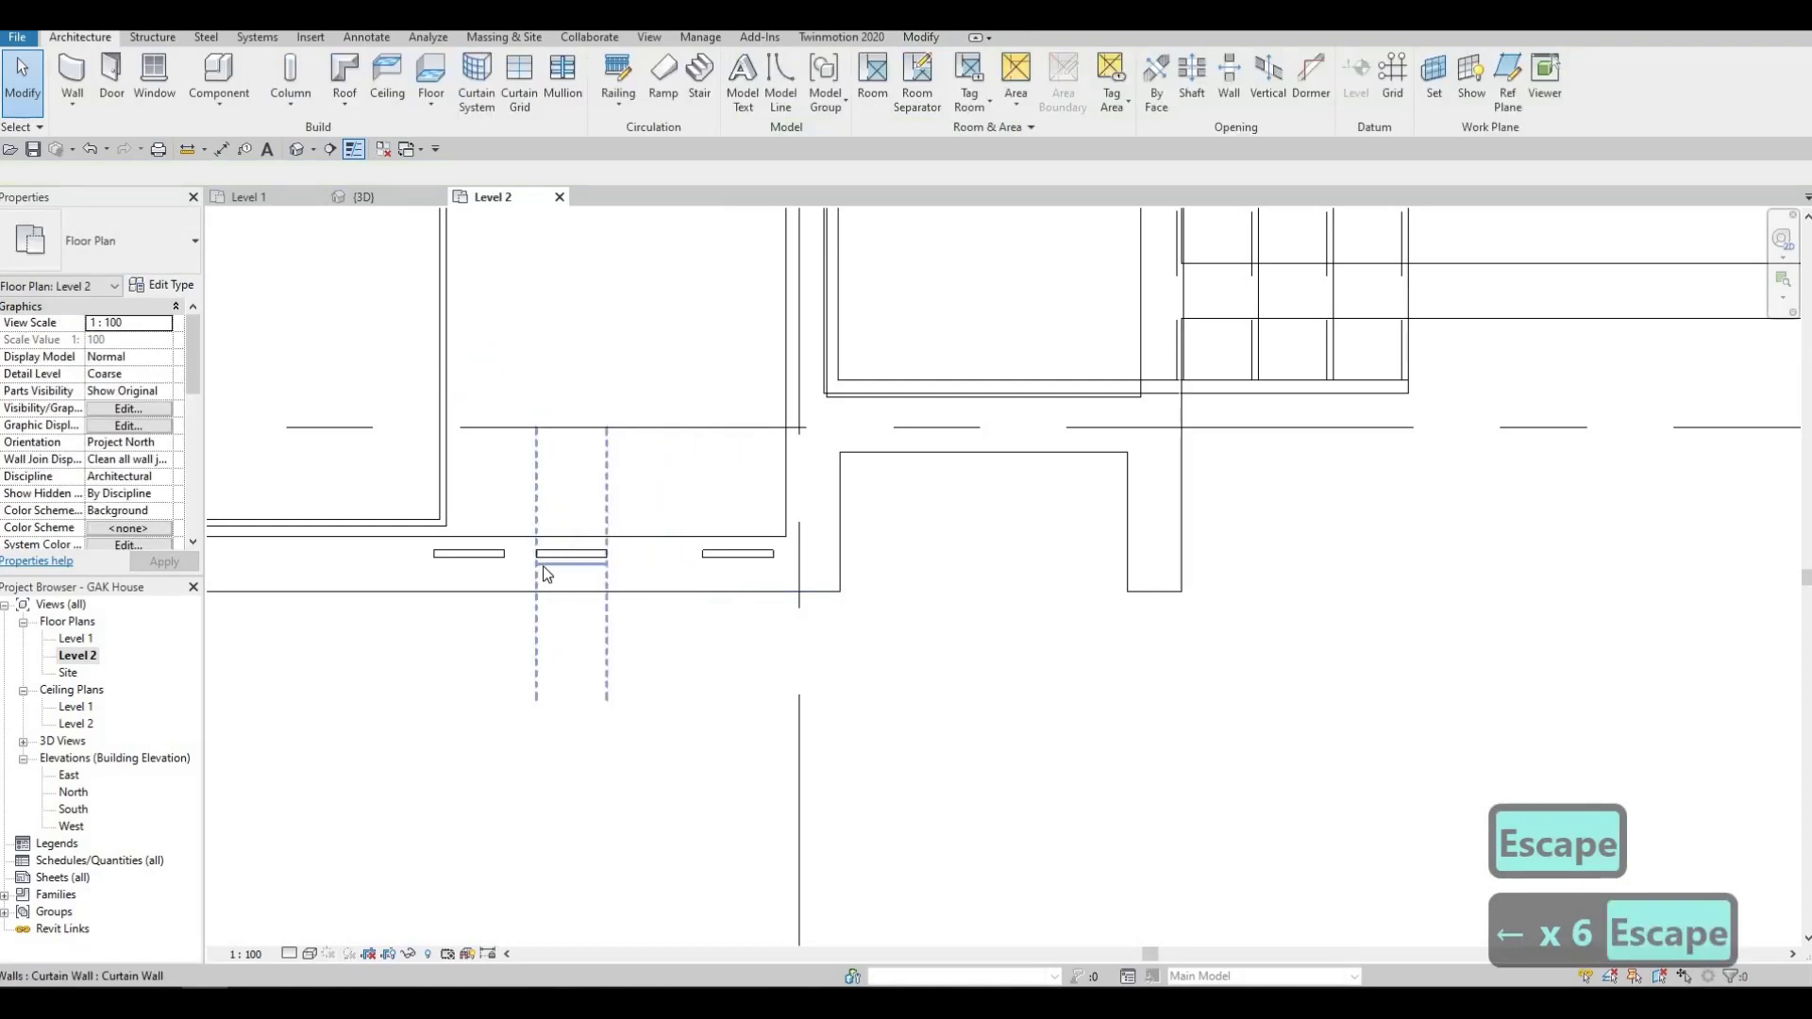
Nudge the curtain wall segment farthest from grid 2 three increments away from the middle segment.
click(464, 555)
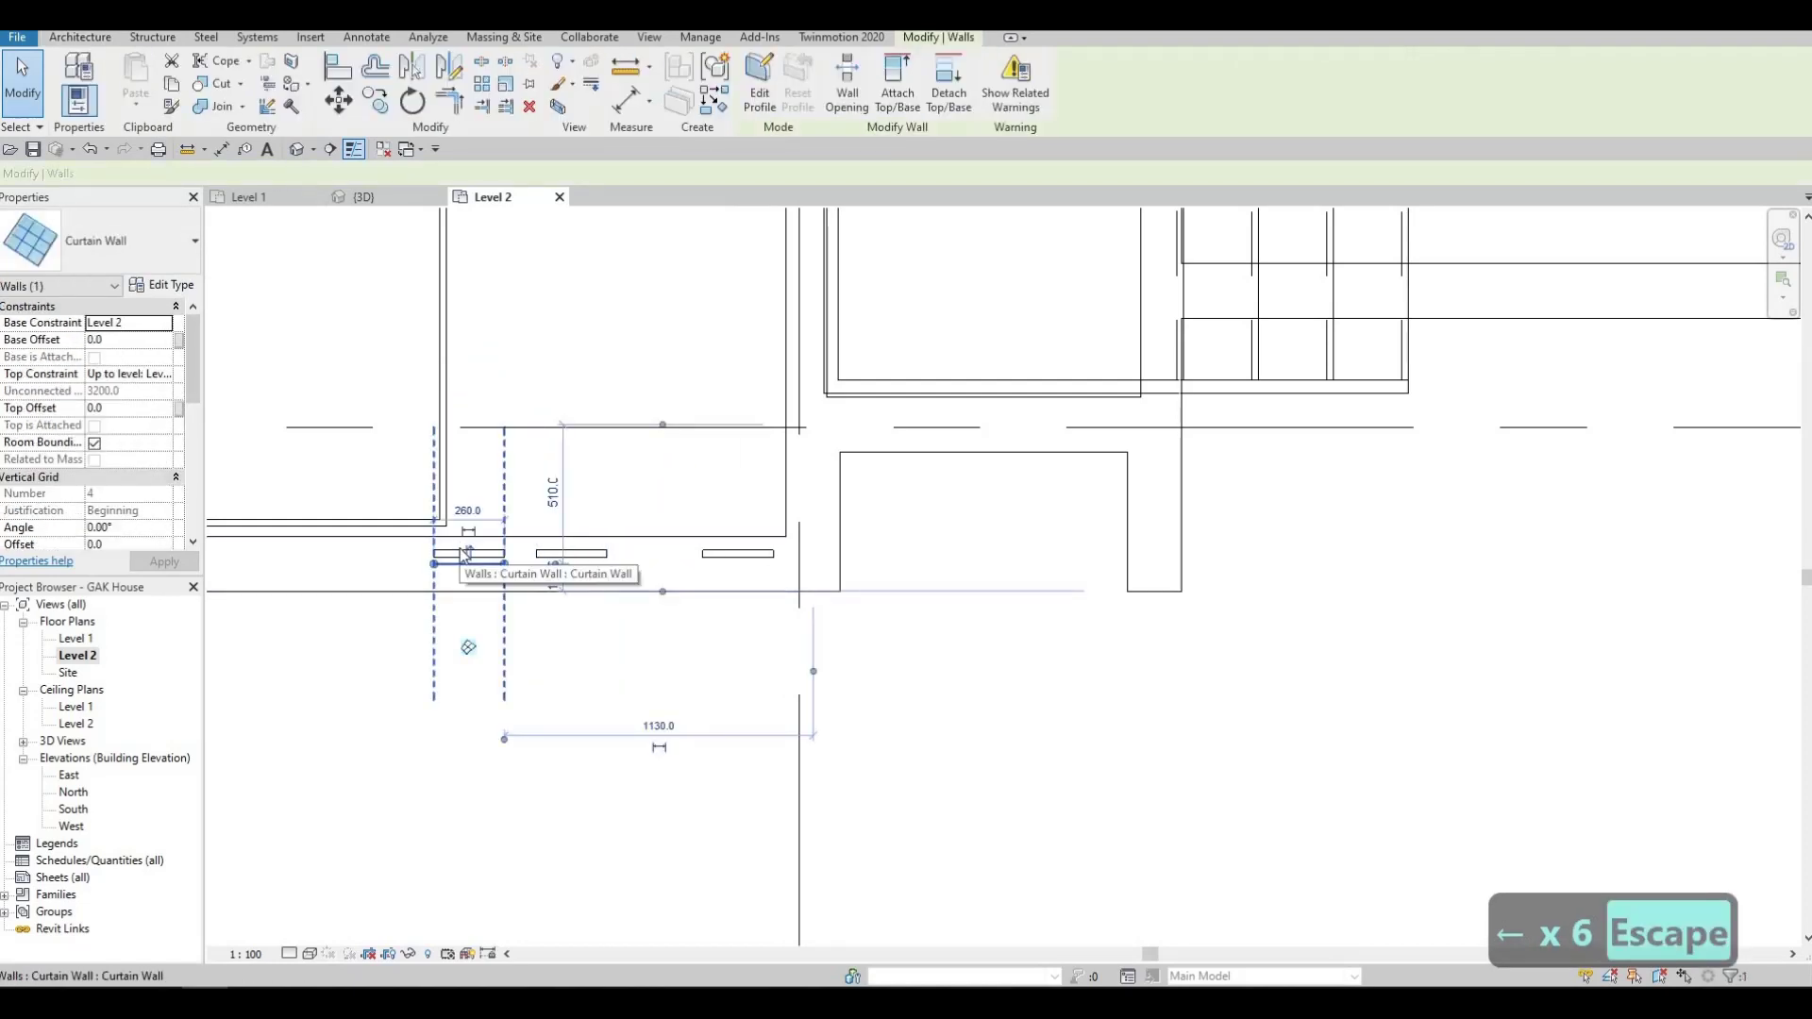
key(Left)
key(Left)
key(Left)
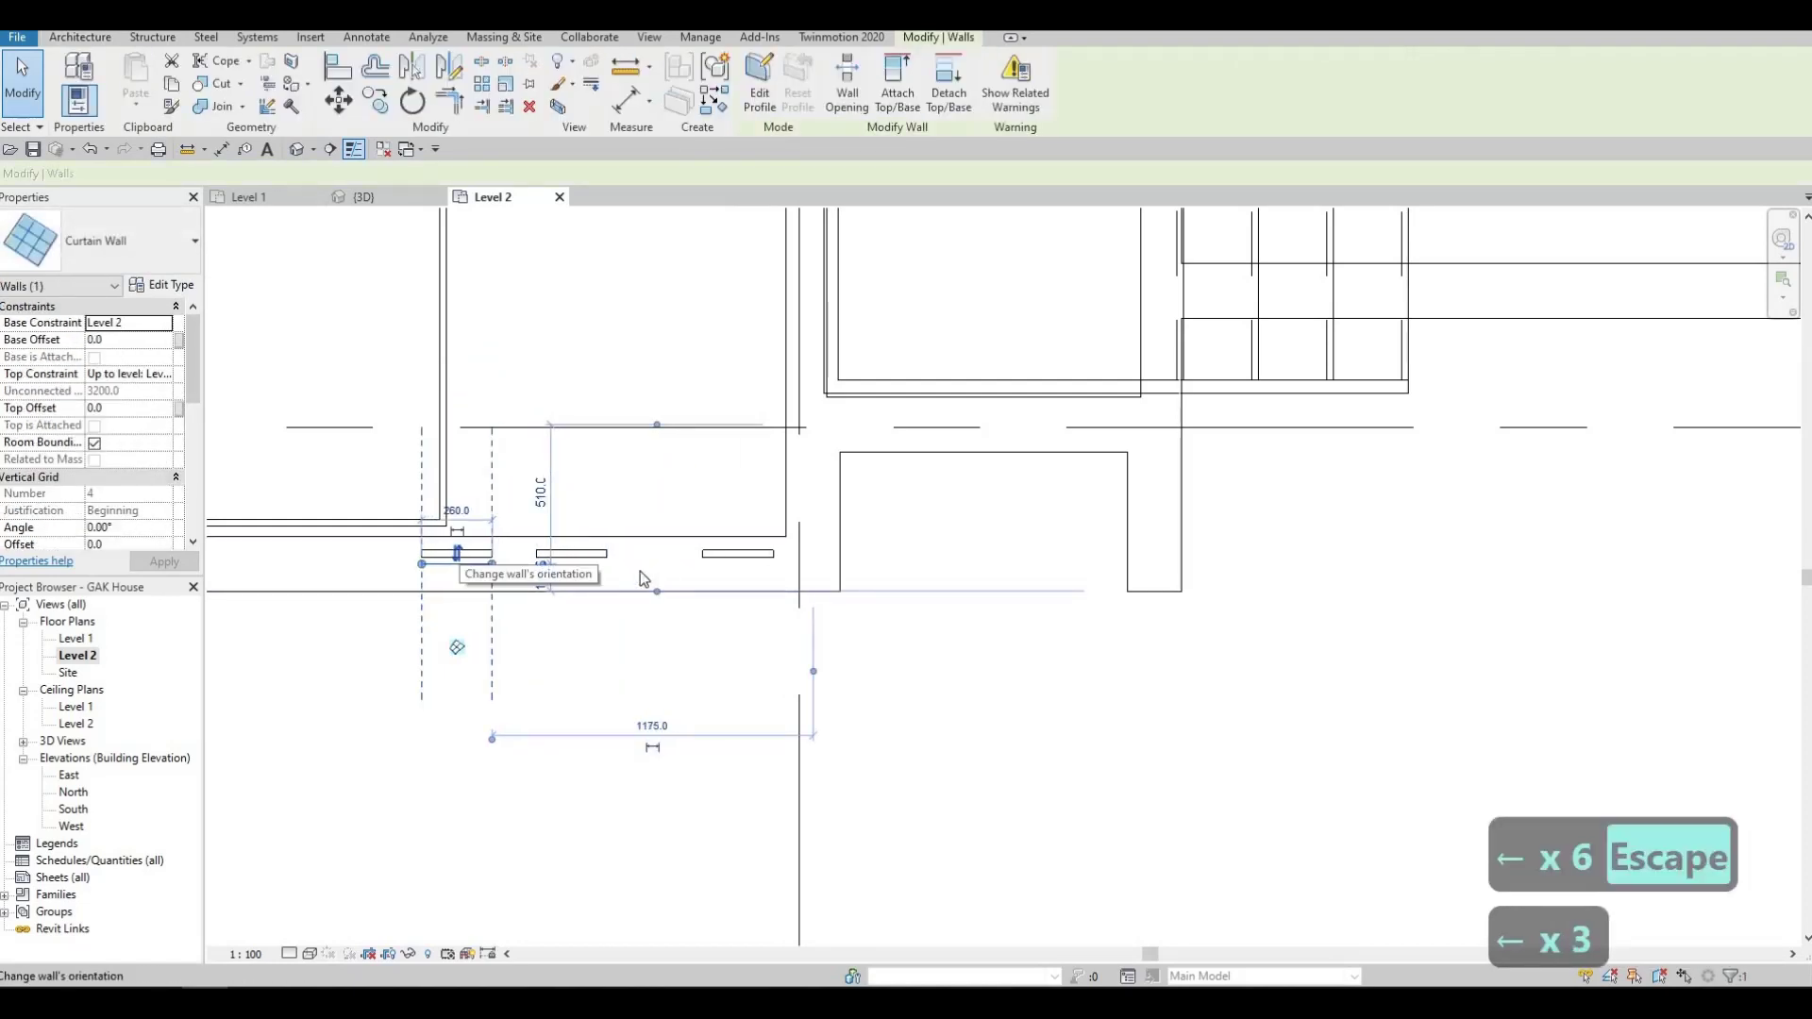
key(Escape)
Nudge the middle curtain wall segment back six increments toward grid 2.
click(598, 556)
key(Right)
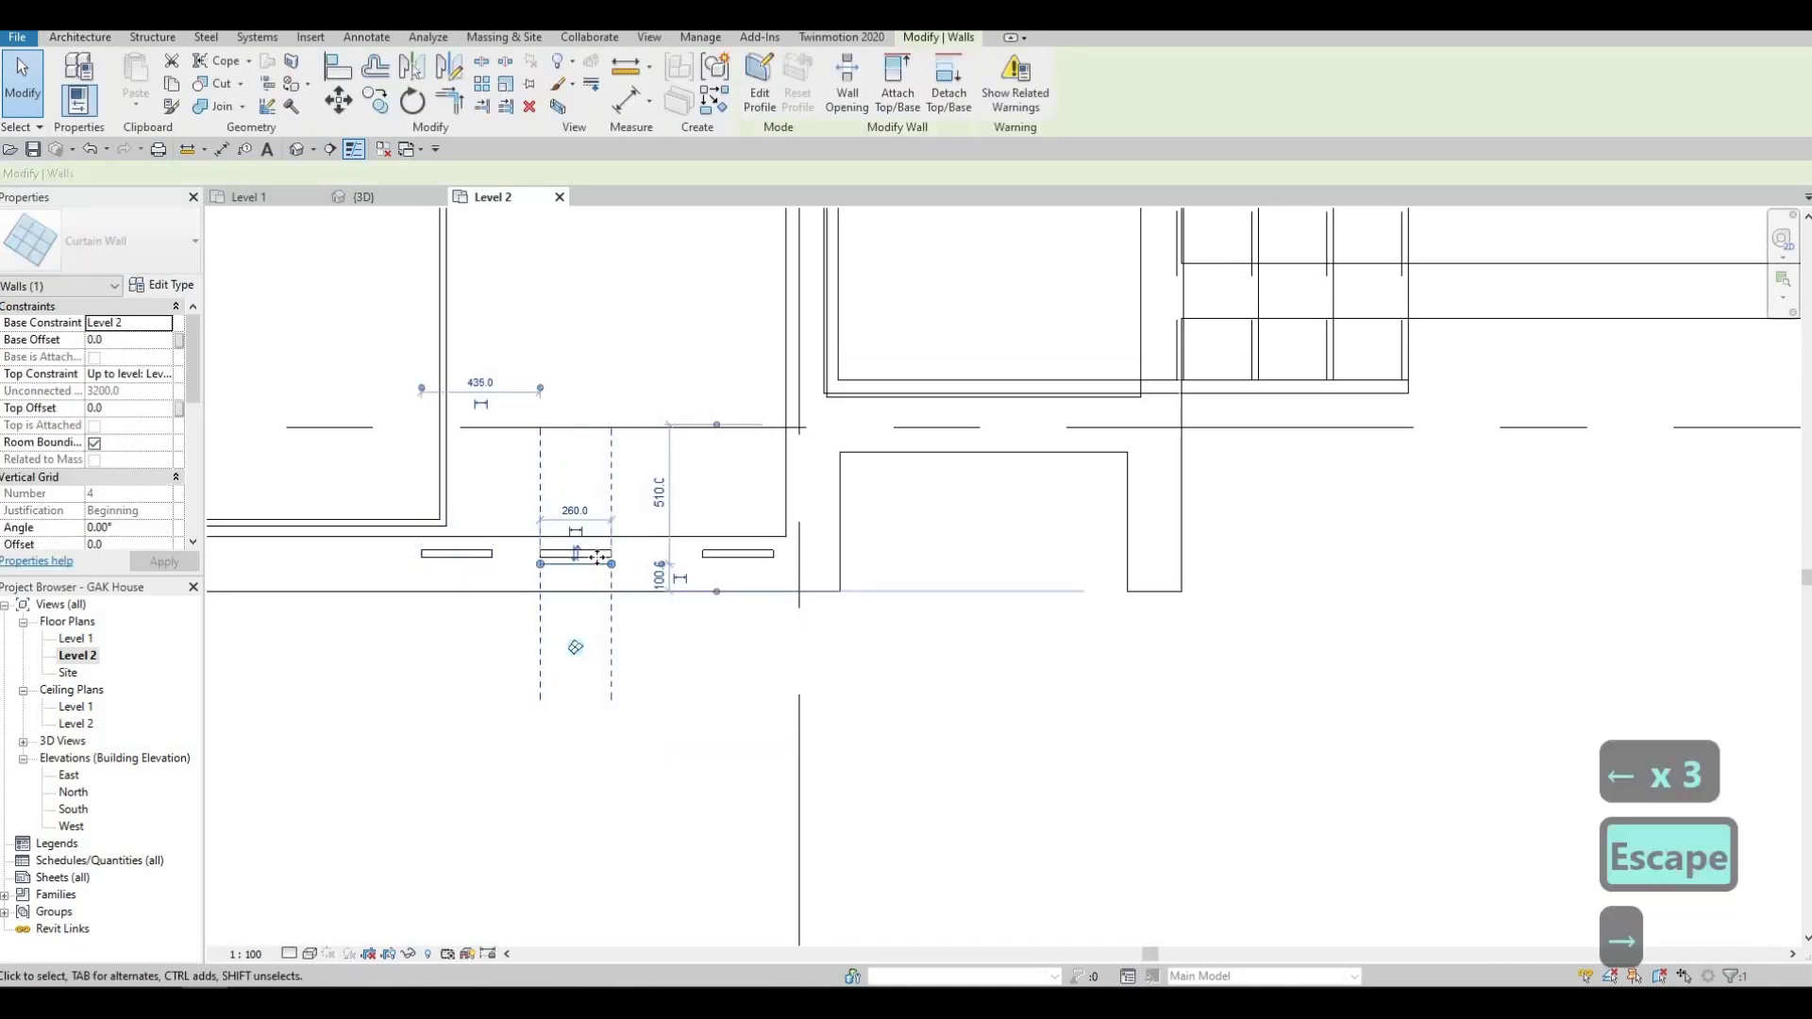
key(Right)
key(Right)
key(Right)
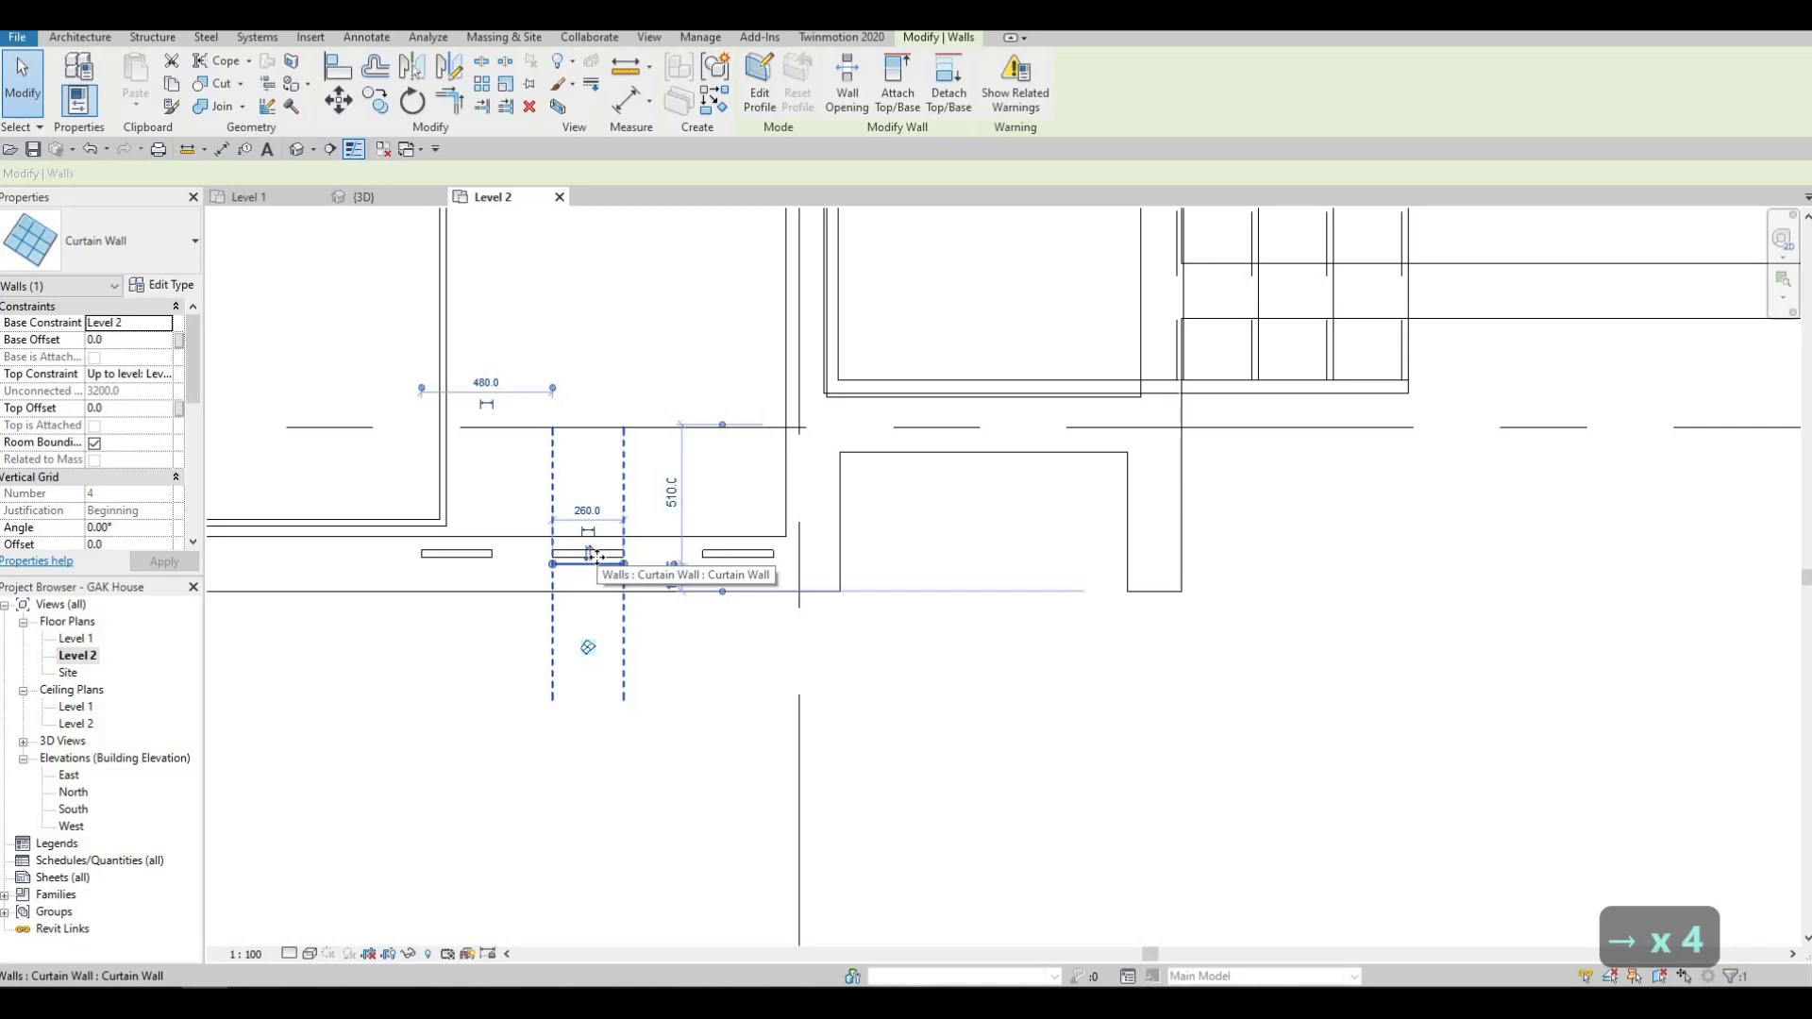
key(Escape)
key(Escape)
key(Escape)
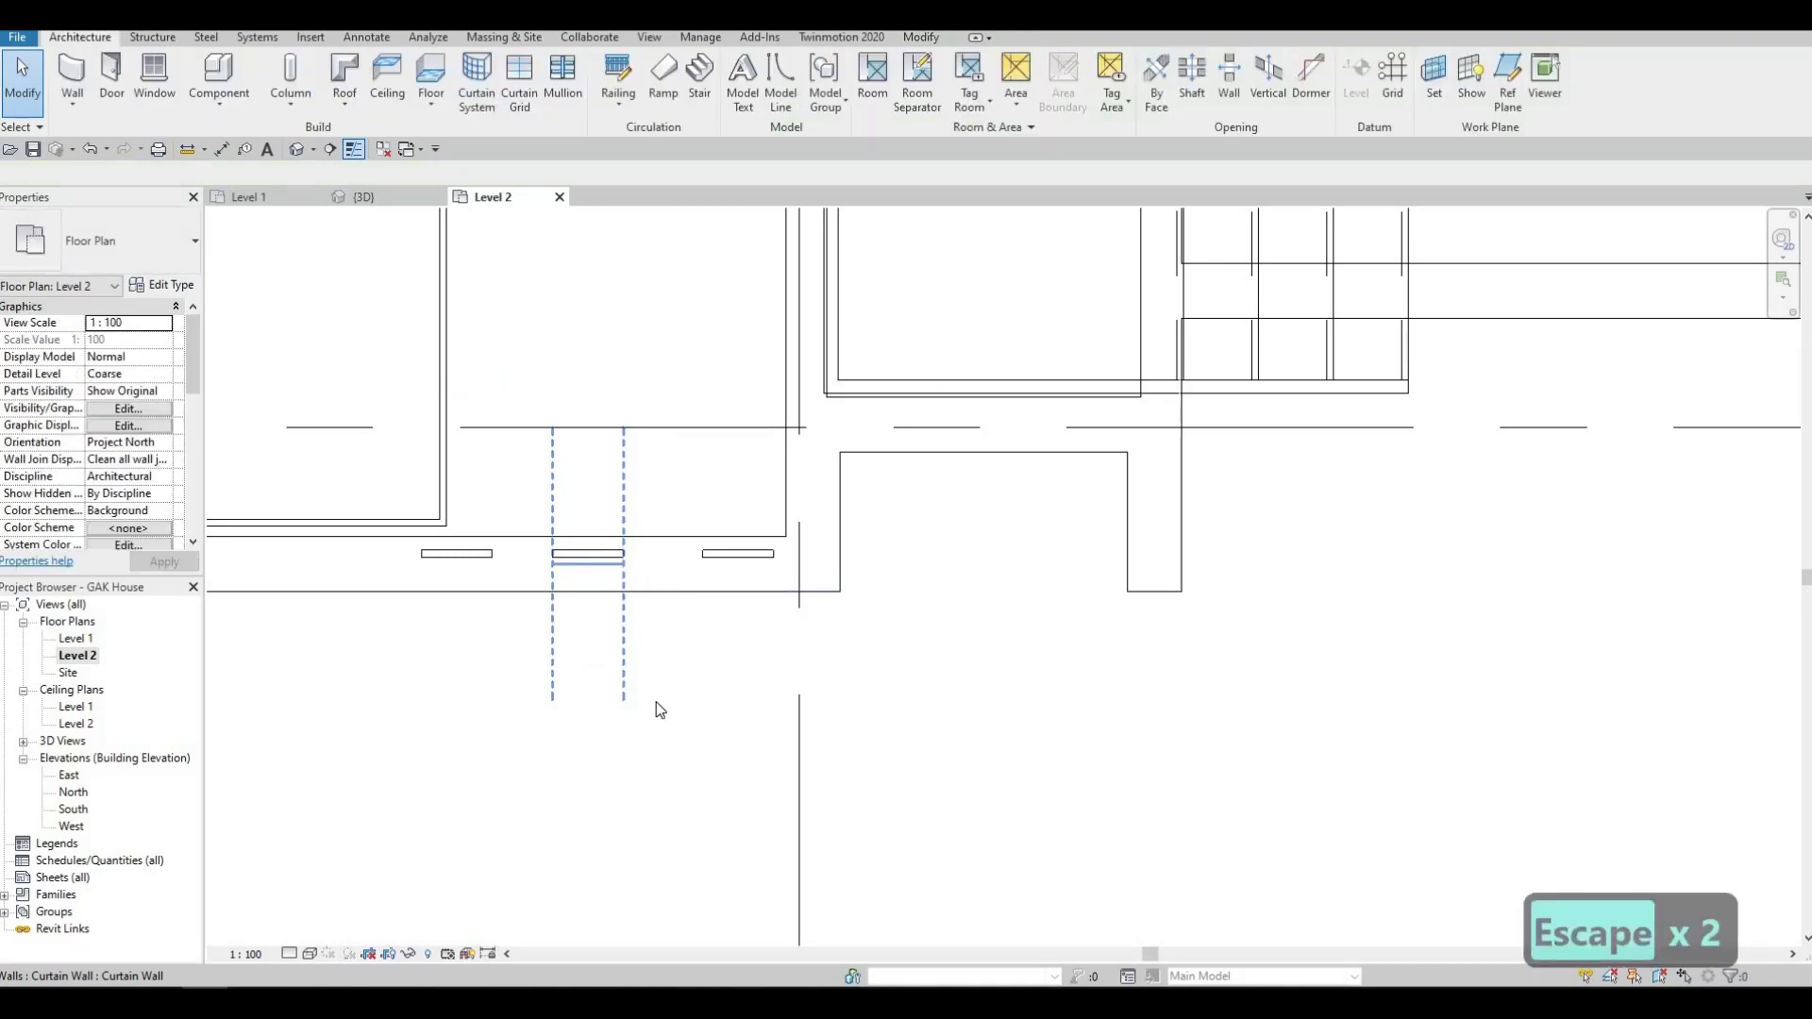
click(603, 559)
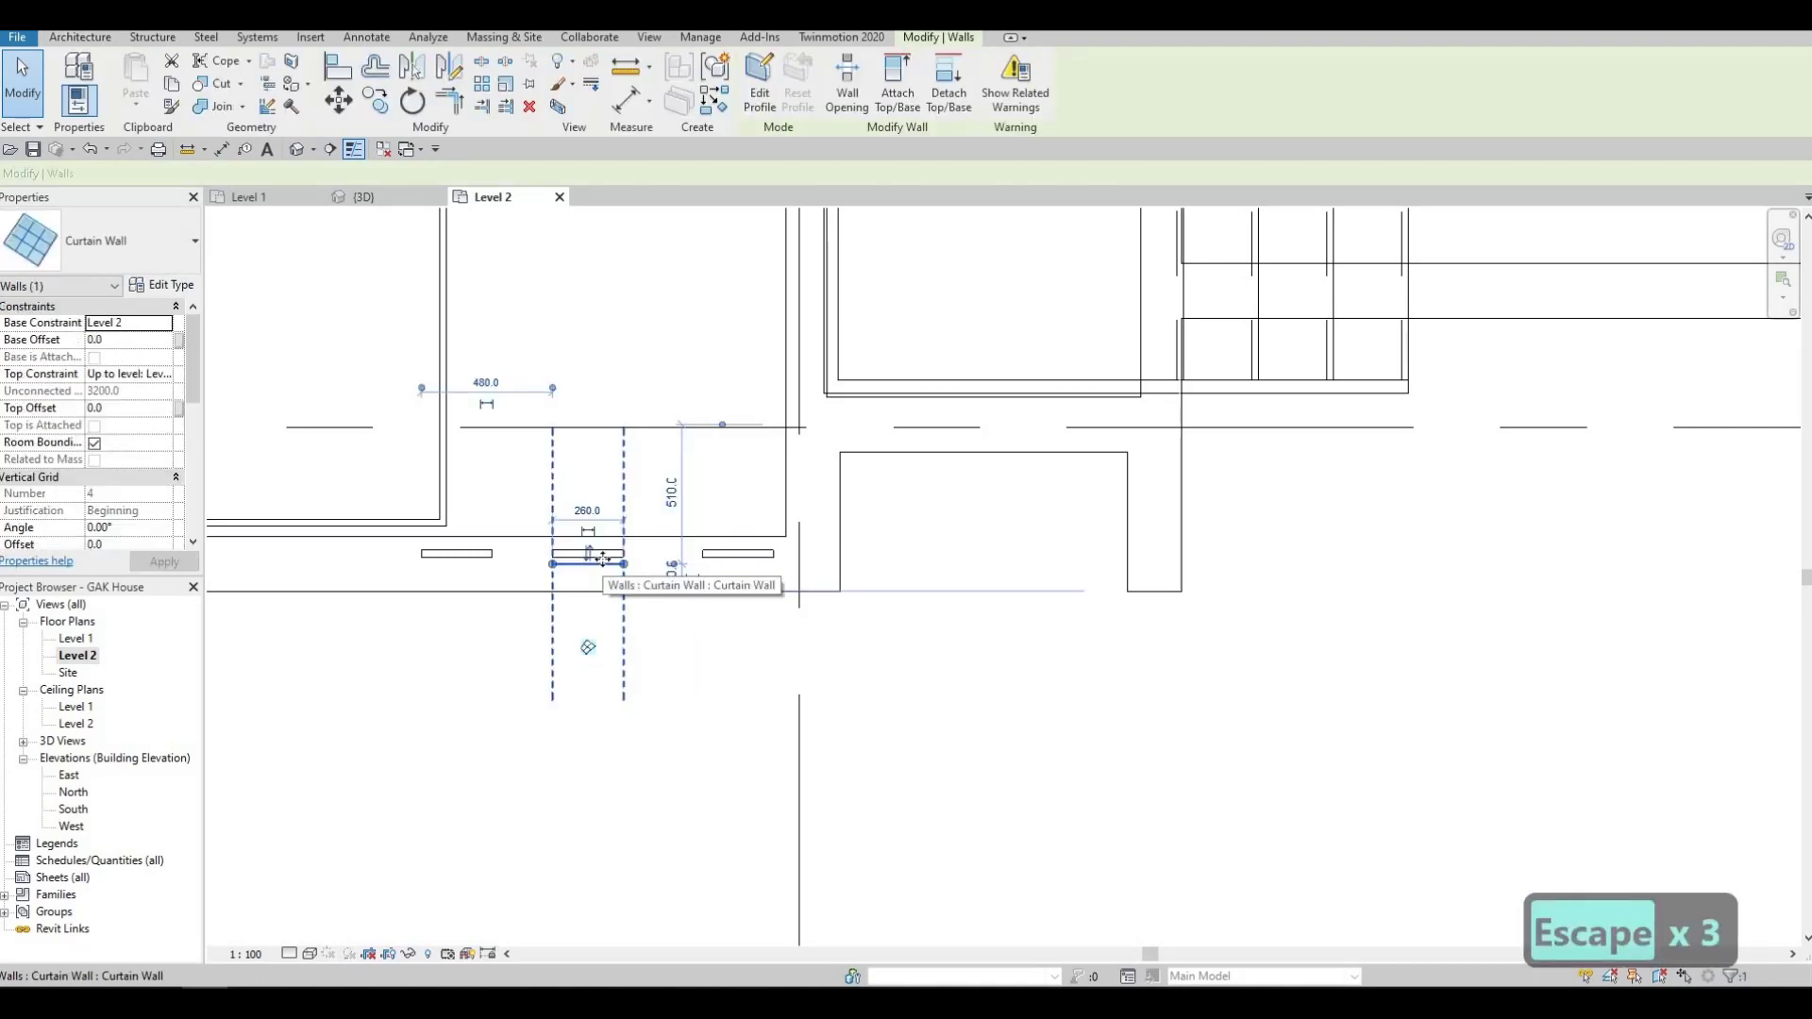
key(Right)
key(Right)
key(Escape)
key(Escape)
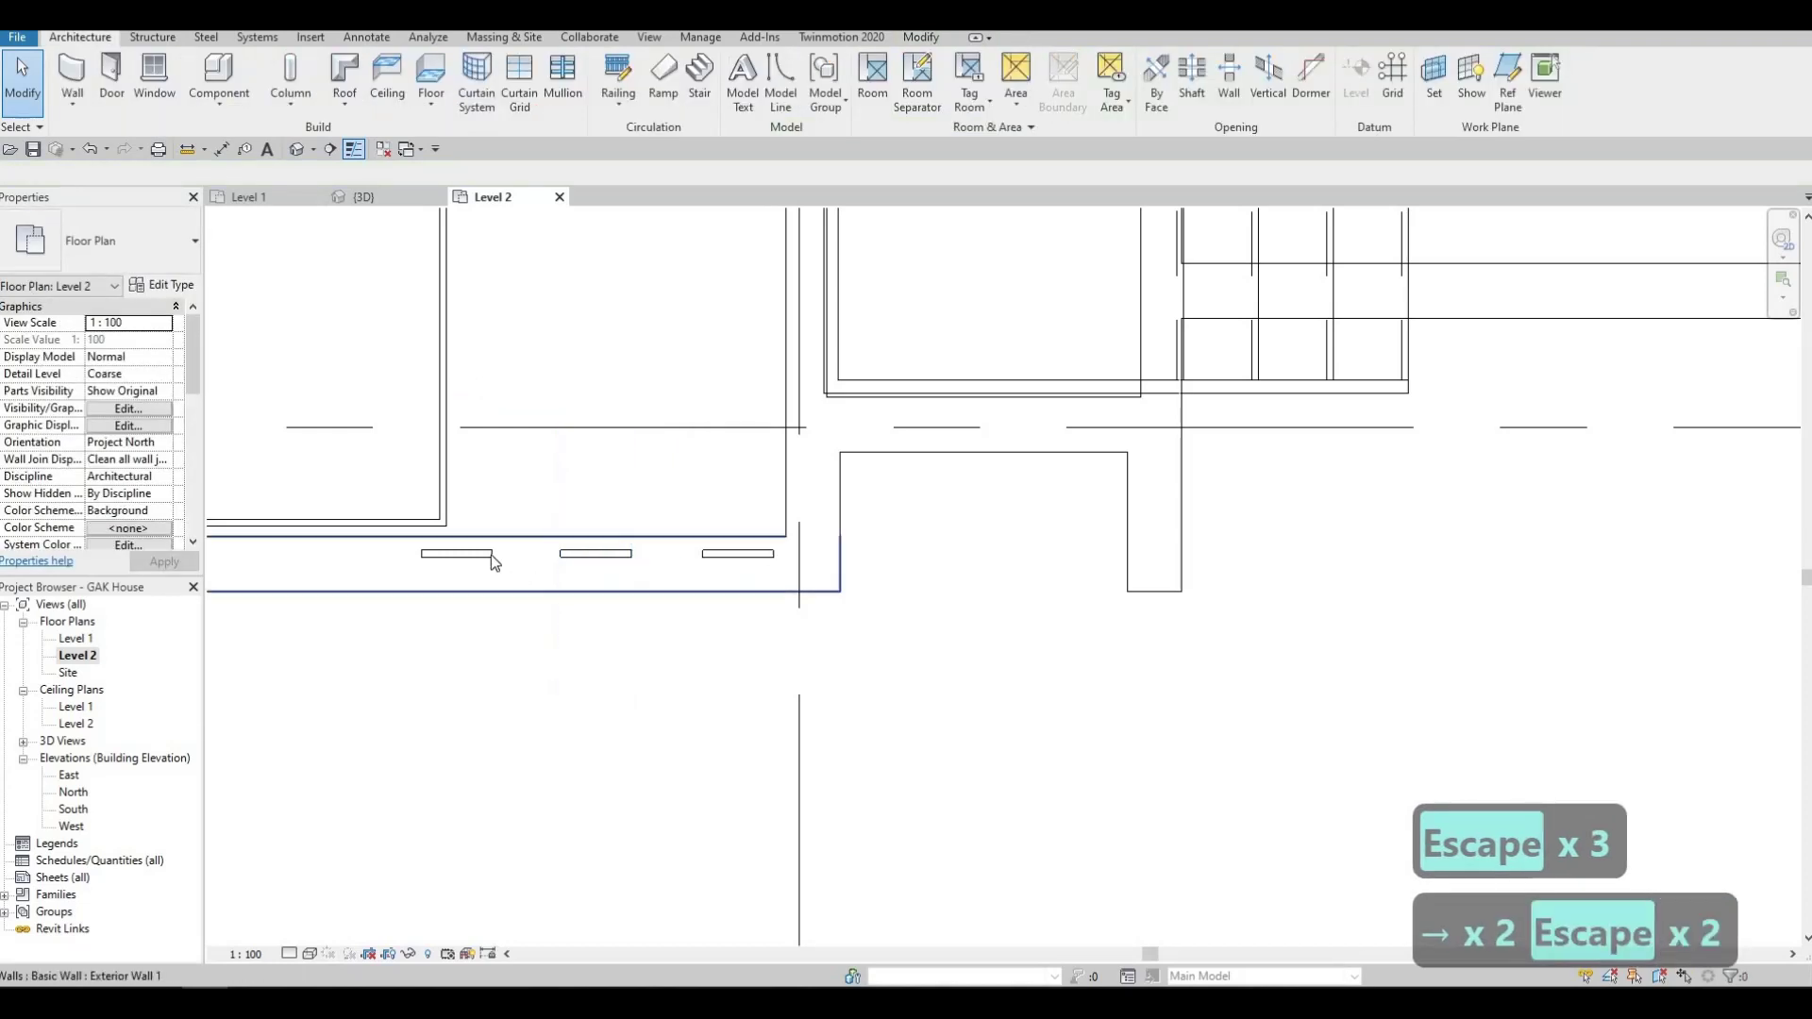
click(551, 589)
key(Escape)
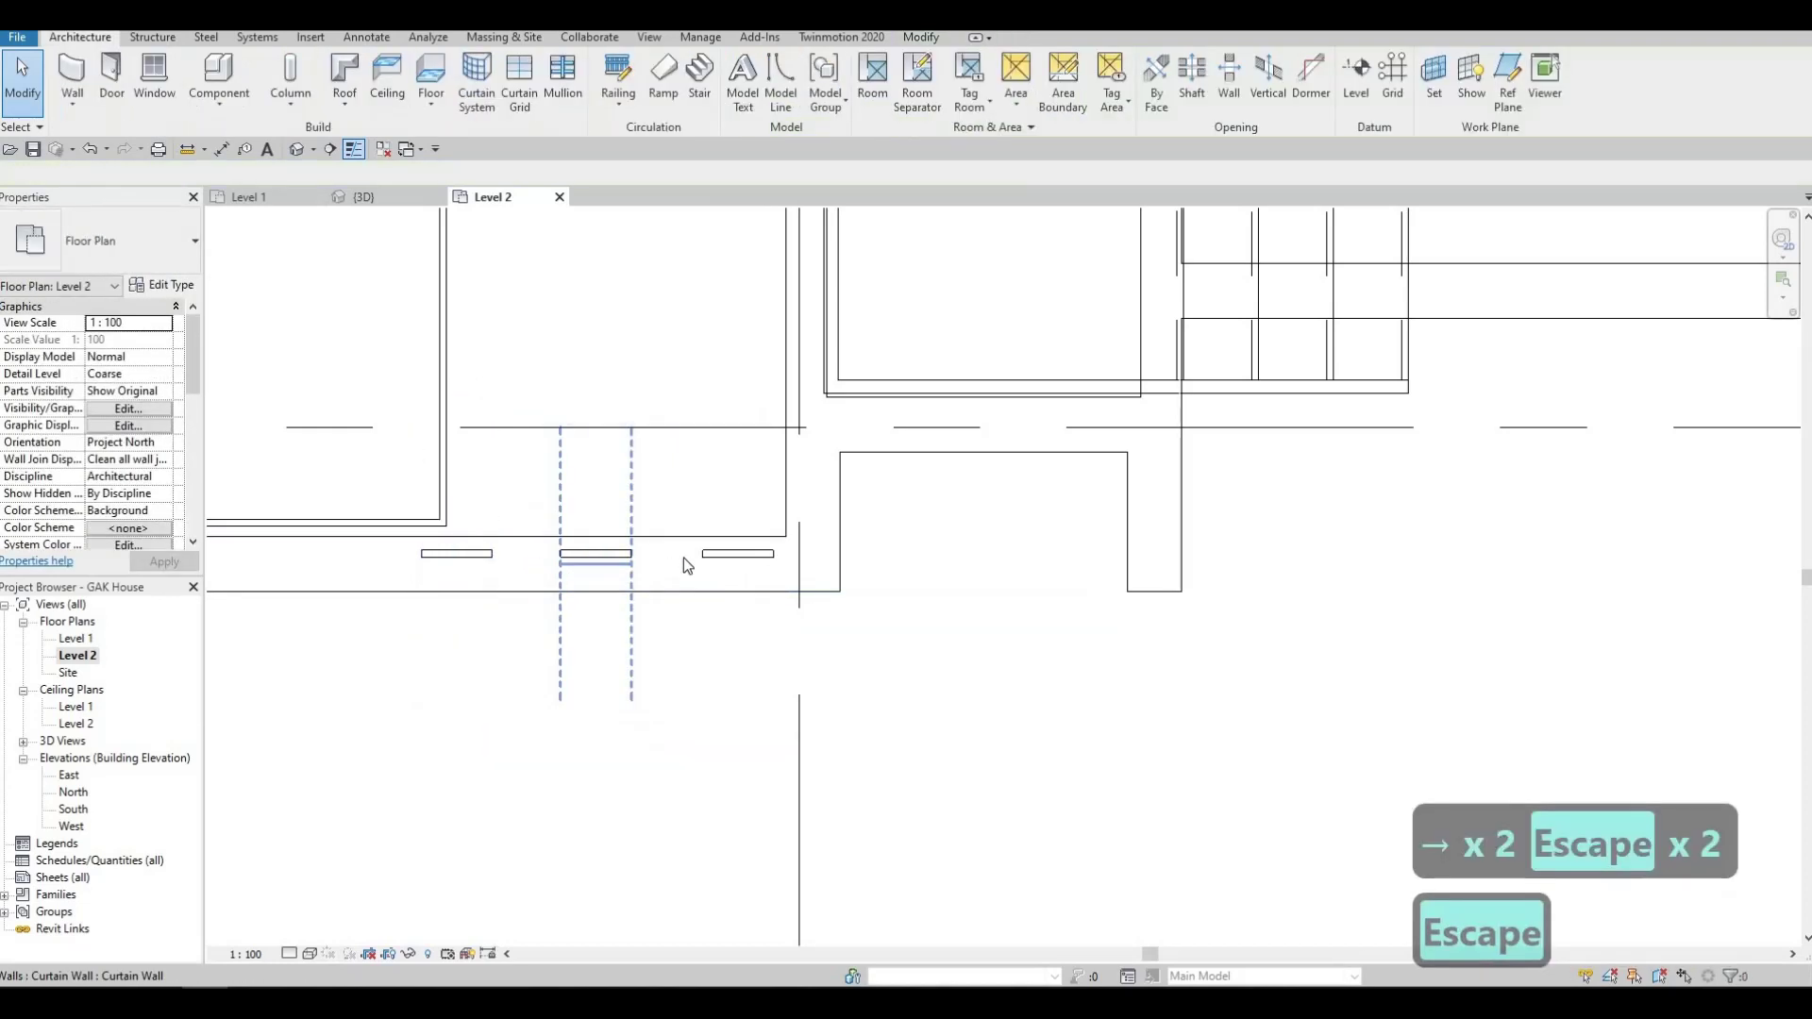
Draw a curtain wall inside the exterior wall of the grid 3 bedroom near grid C, spanning nearly its full width.
scroll(897, 666, down, 3)
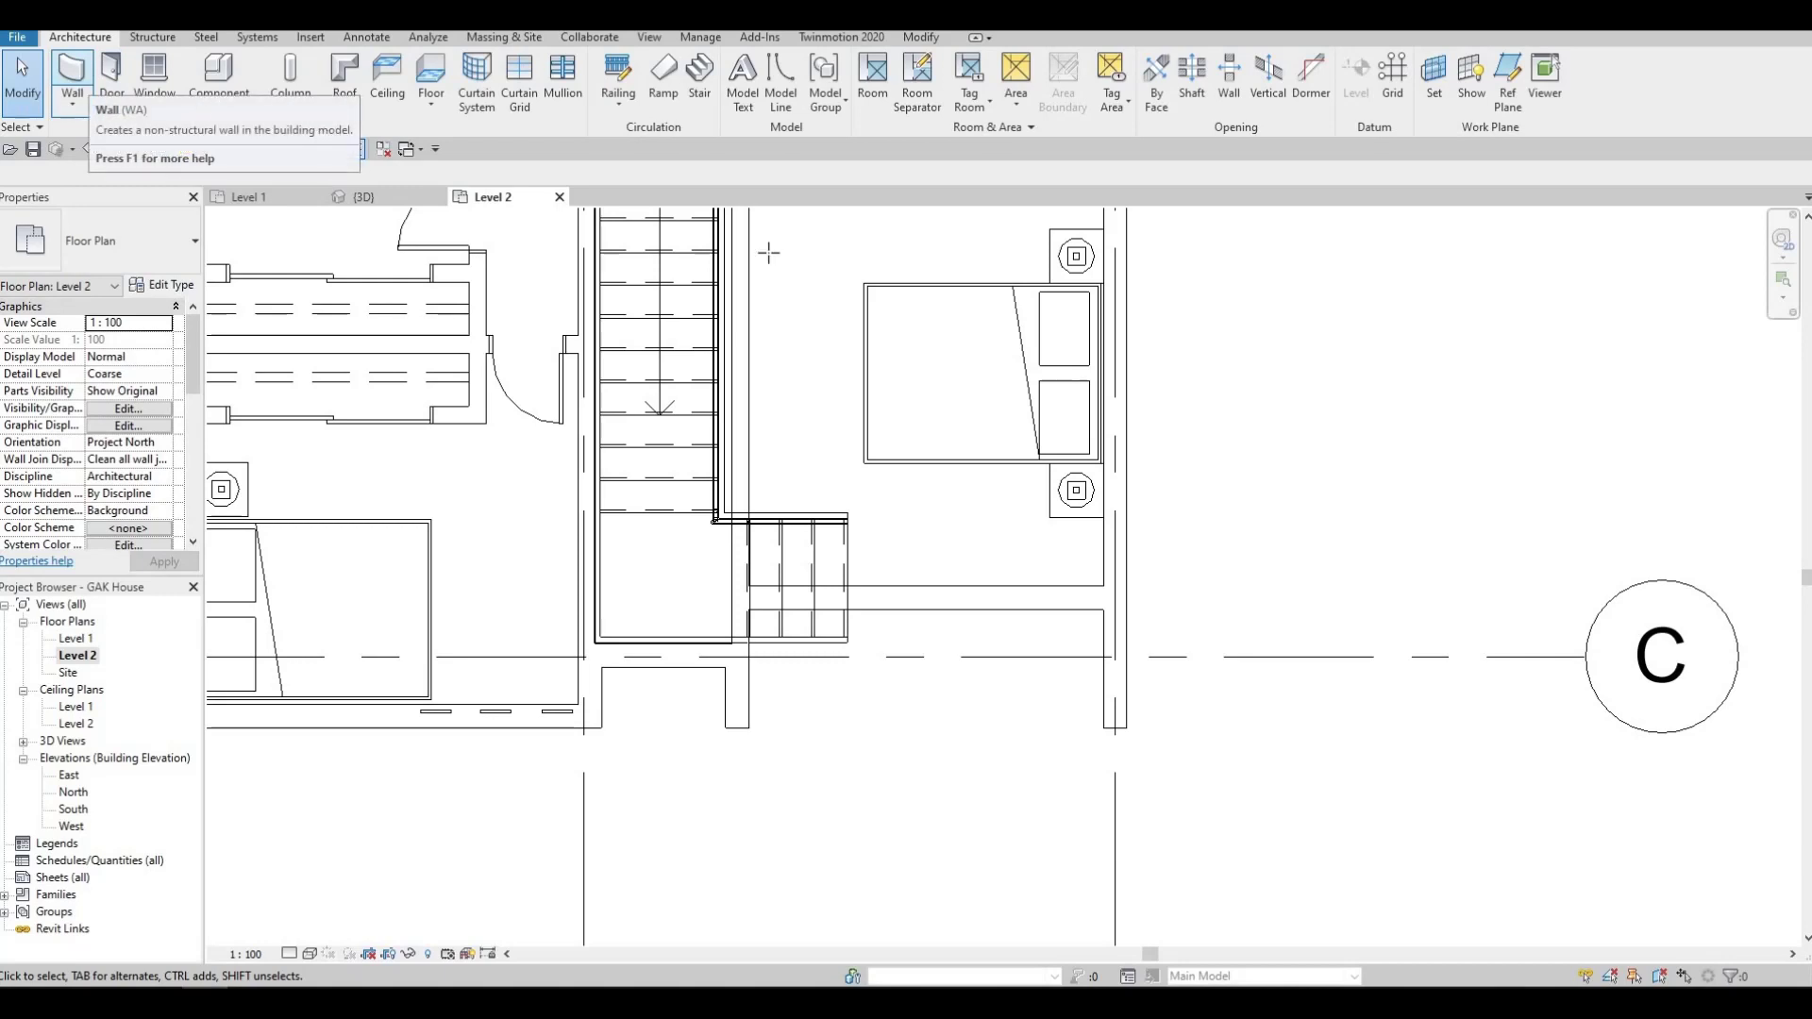
click(73, 76)
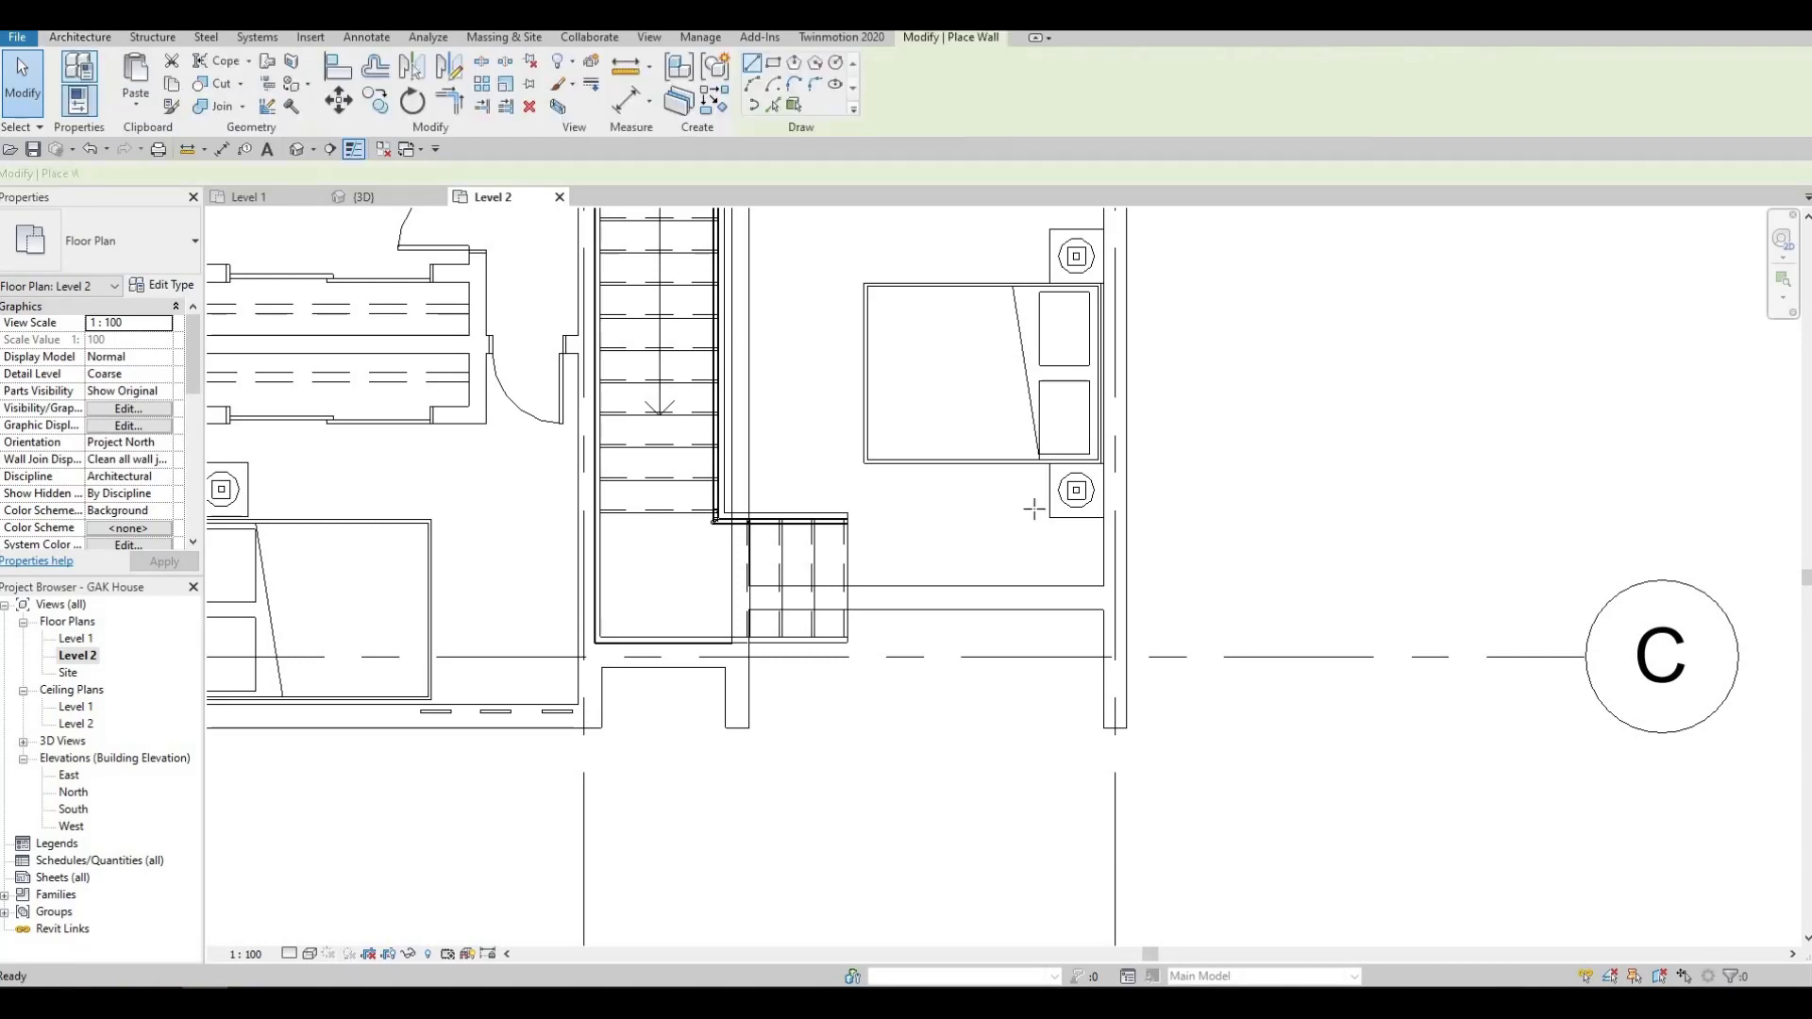
click(761, 598)
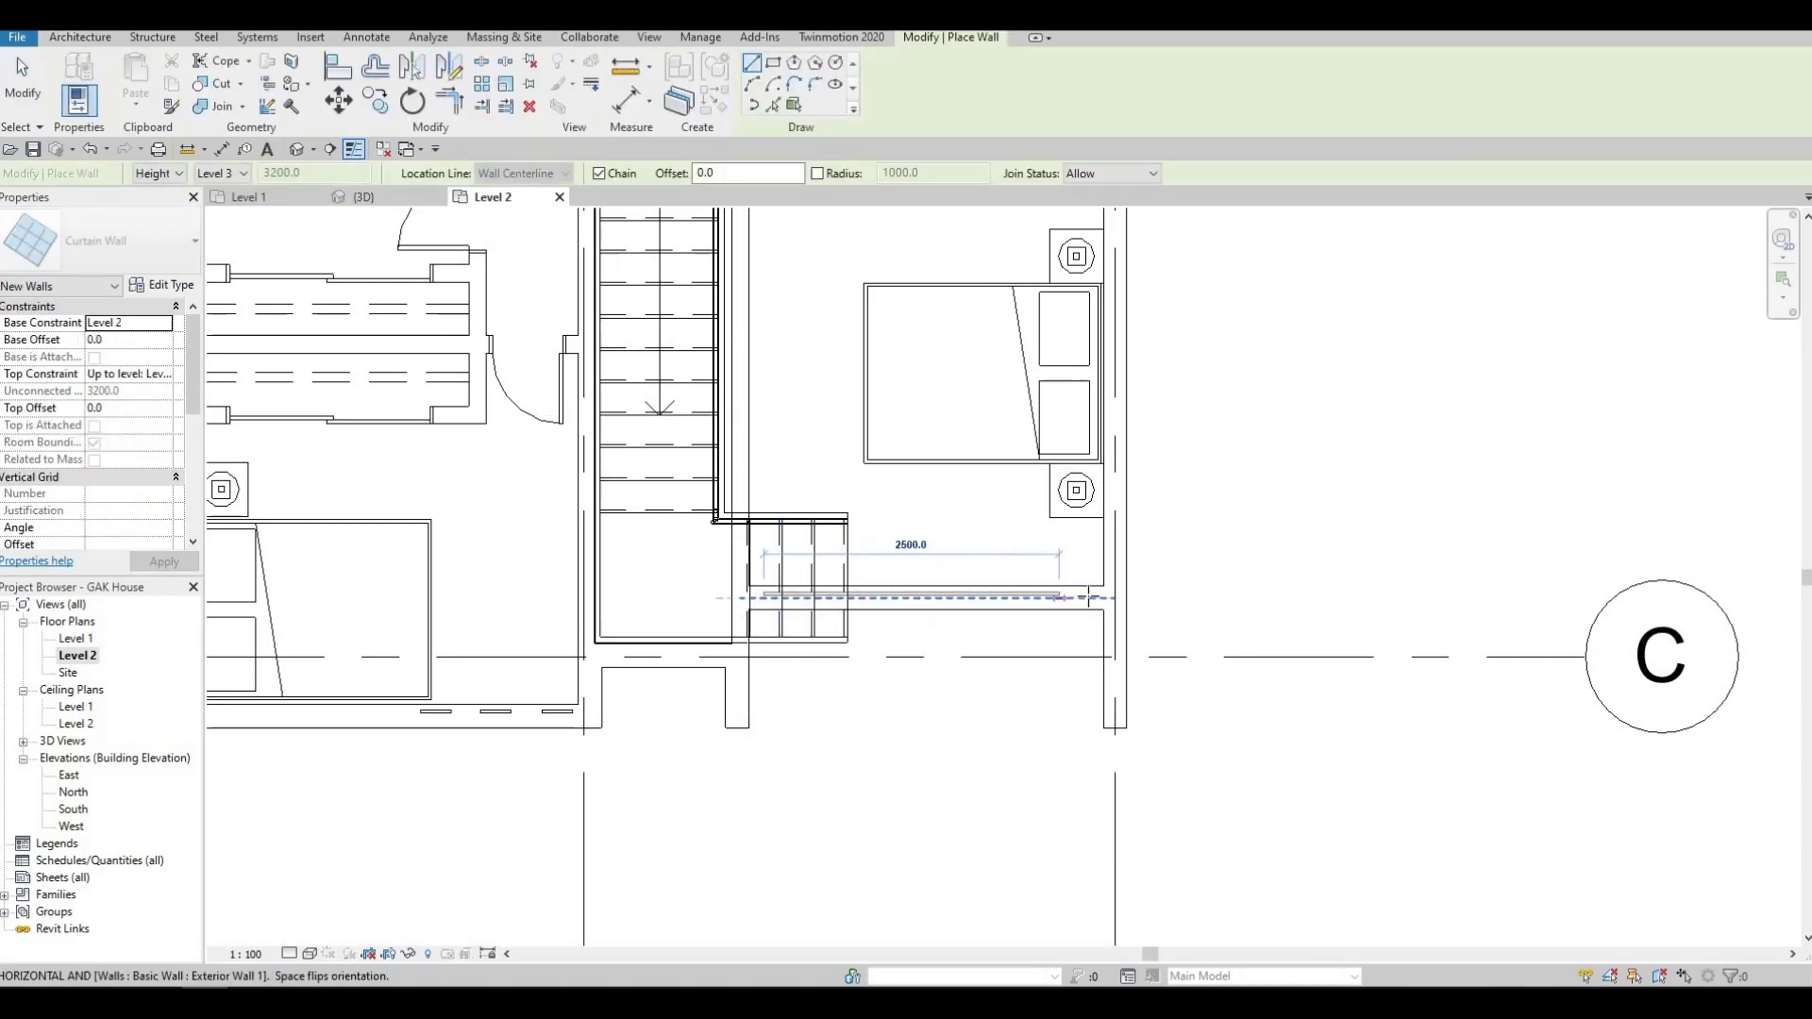
click(1083, 598)
key(Escape)
key(Escape)
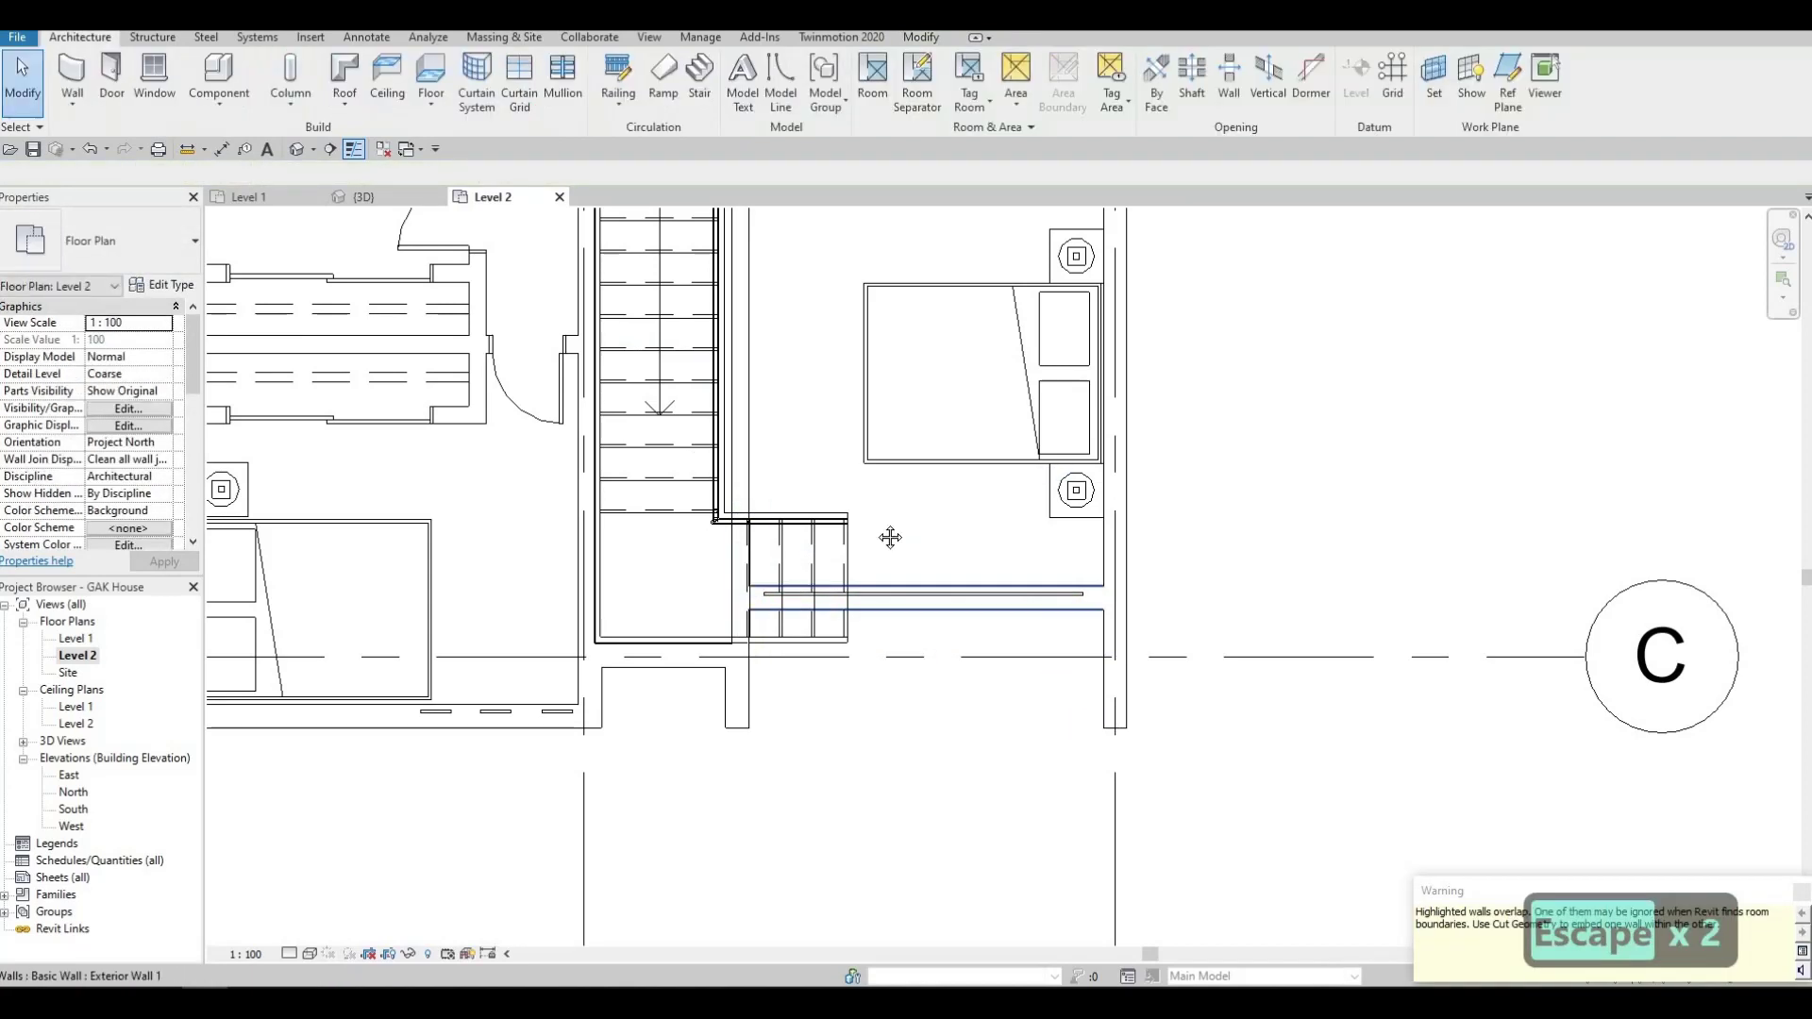
Draw a 260 mm curtain wall segment inside the outer wall of the bedroom at grid B, between the bed and the closet.
scroll(1329, 733, down, 2)
middle_drag(1218, 655, 1280, 839)
scroll(1279, 840, down, 1)
middle_drag(607, 638, 604, 731)
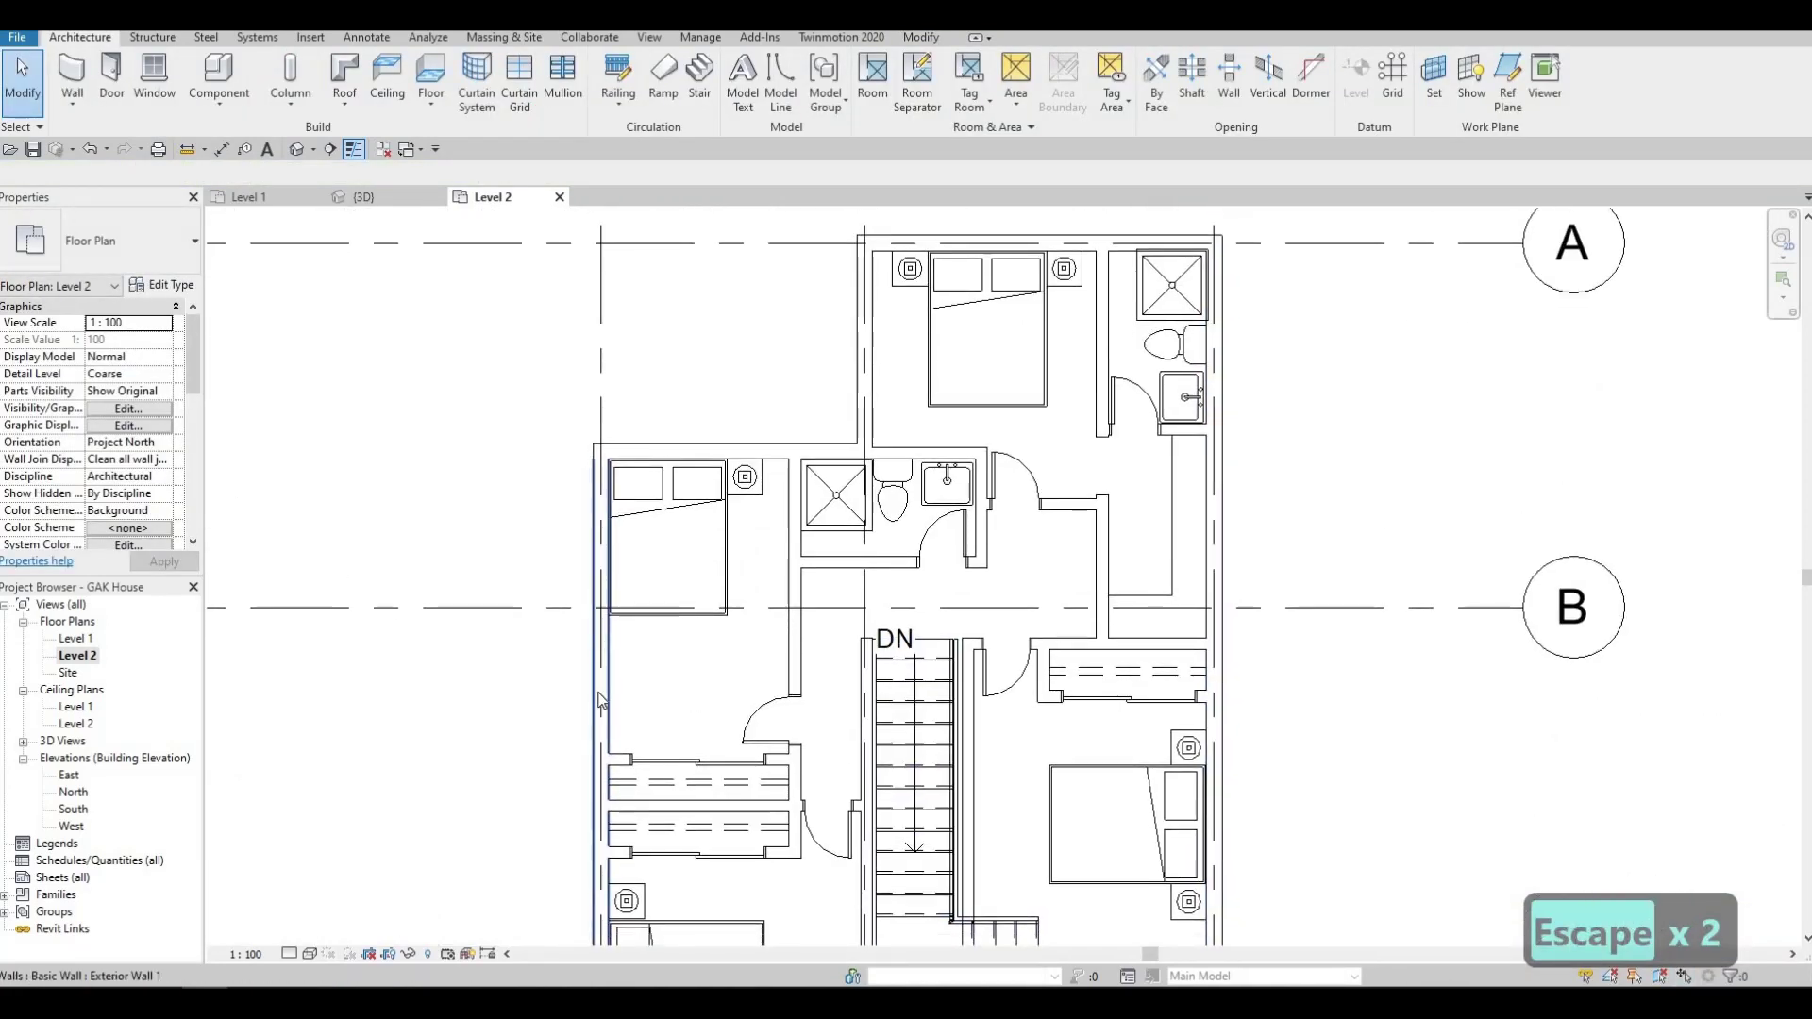
scroll(594, 691, up, 2)
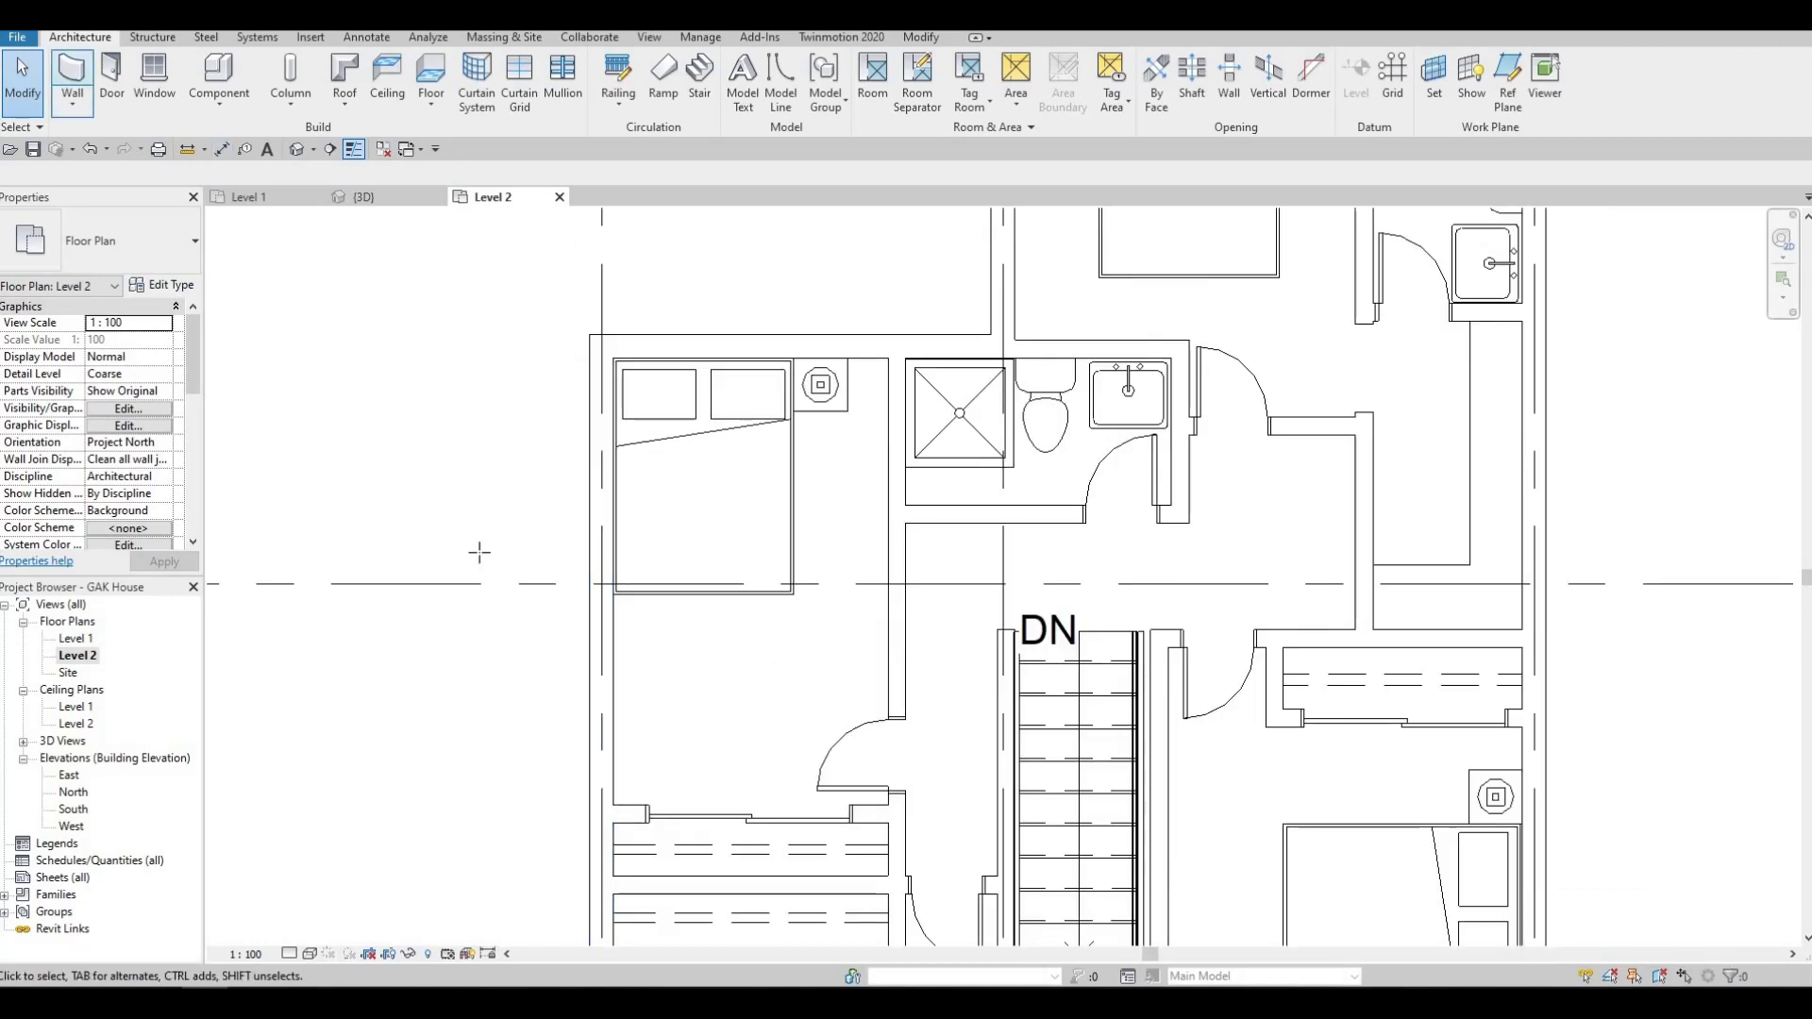
click(602, 742)
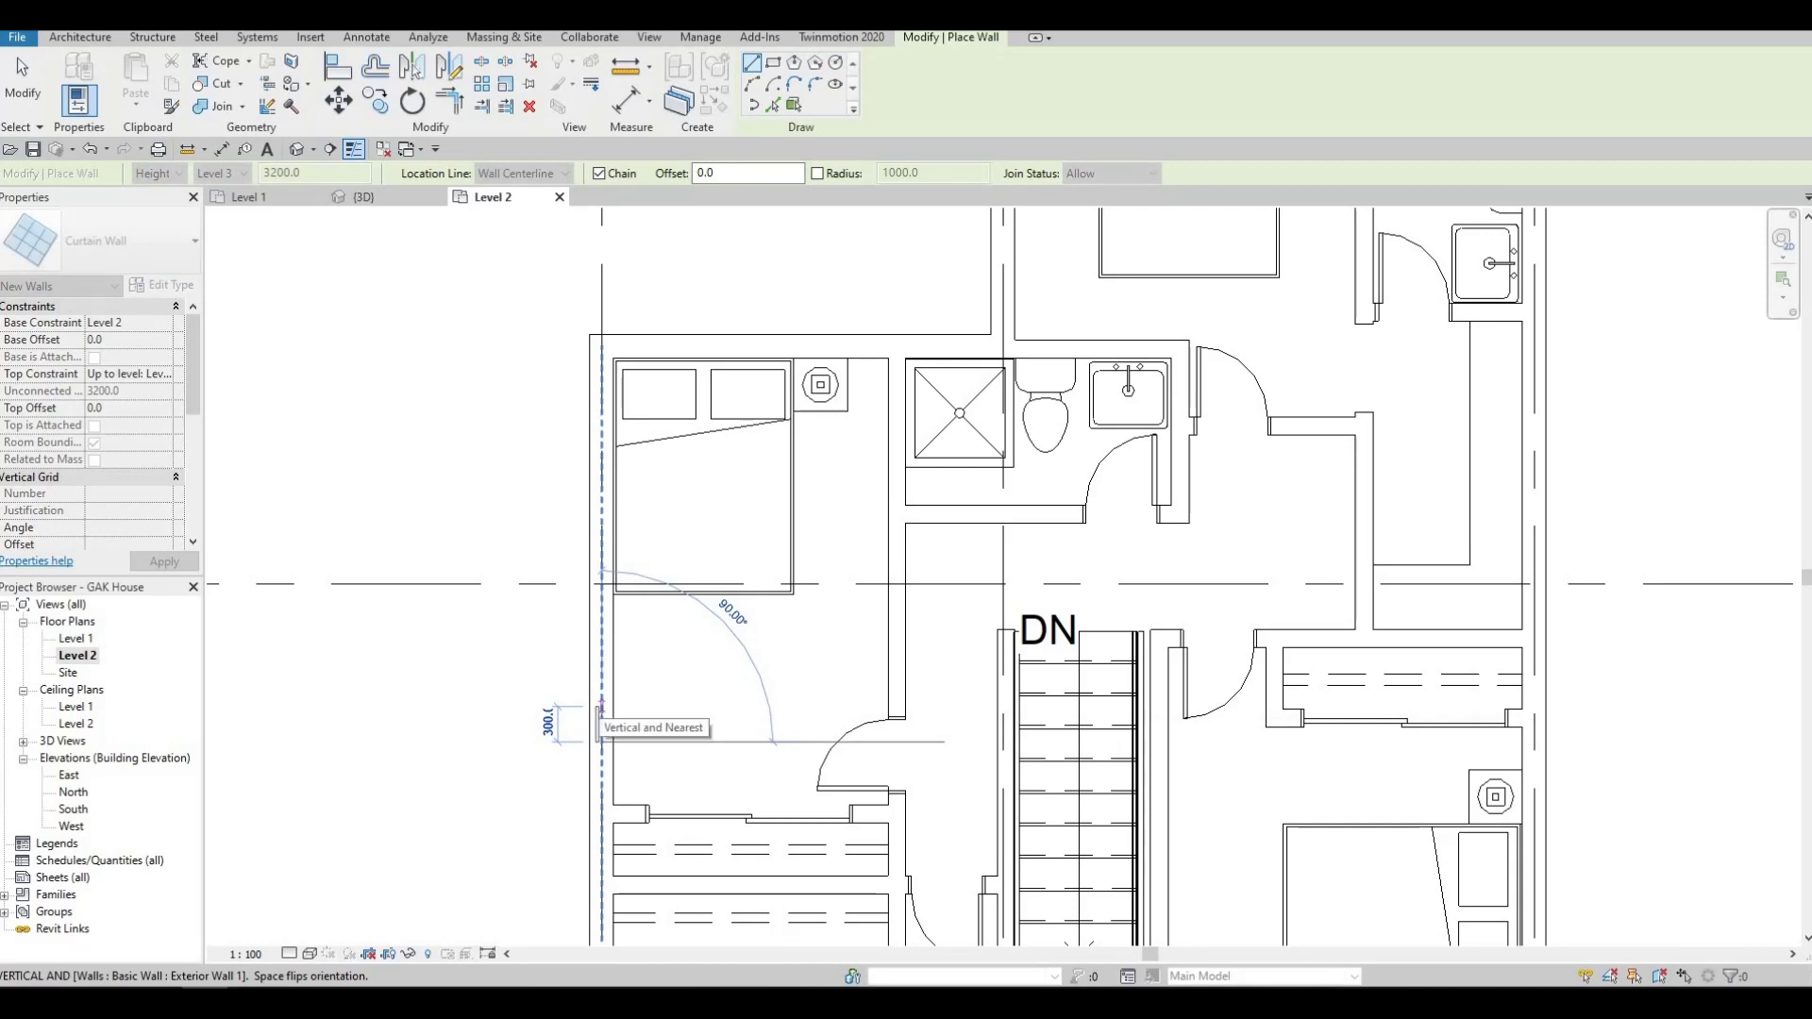
text(260)
key(Return)
key(Escape)
key(Escape)
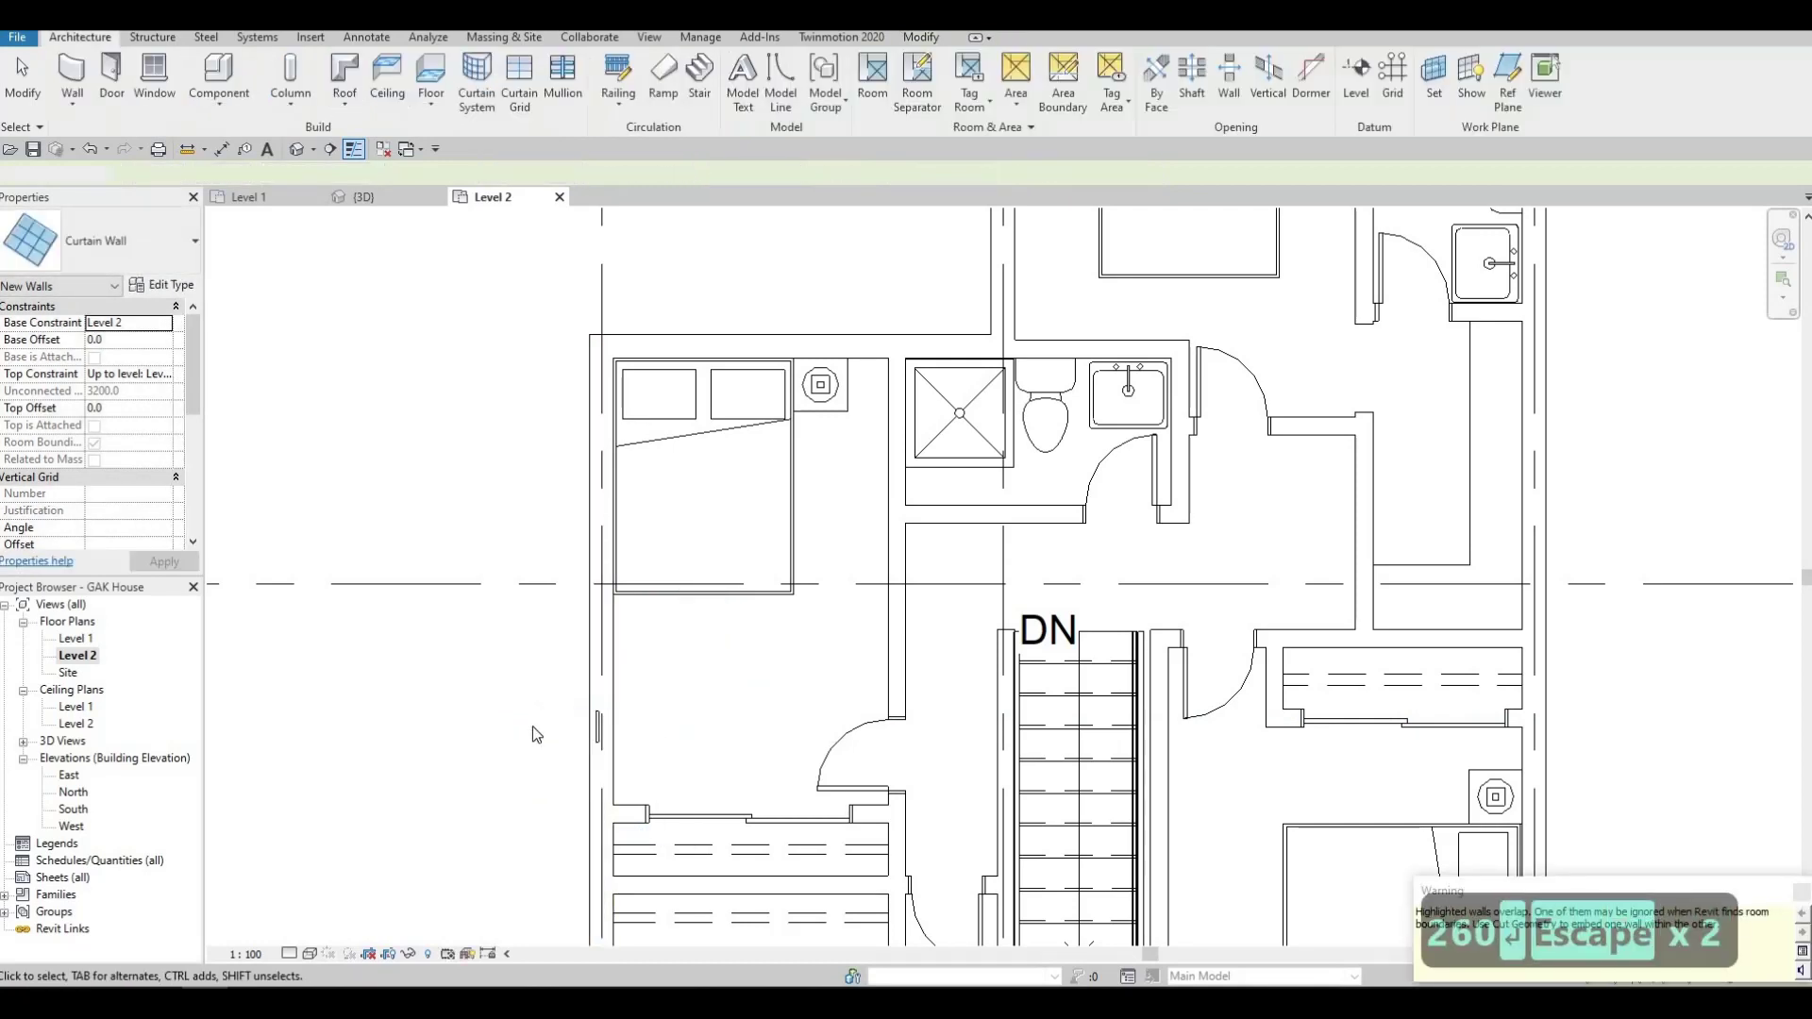
key(Escape)
Flip the orientation of the new 260 mm curtain wall segment so its panel faces the bedroom.
scroll(609, 722, up, 3)
click(595, 729)
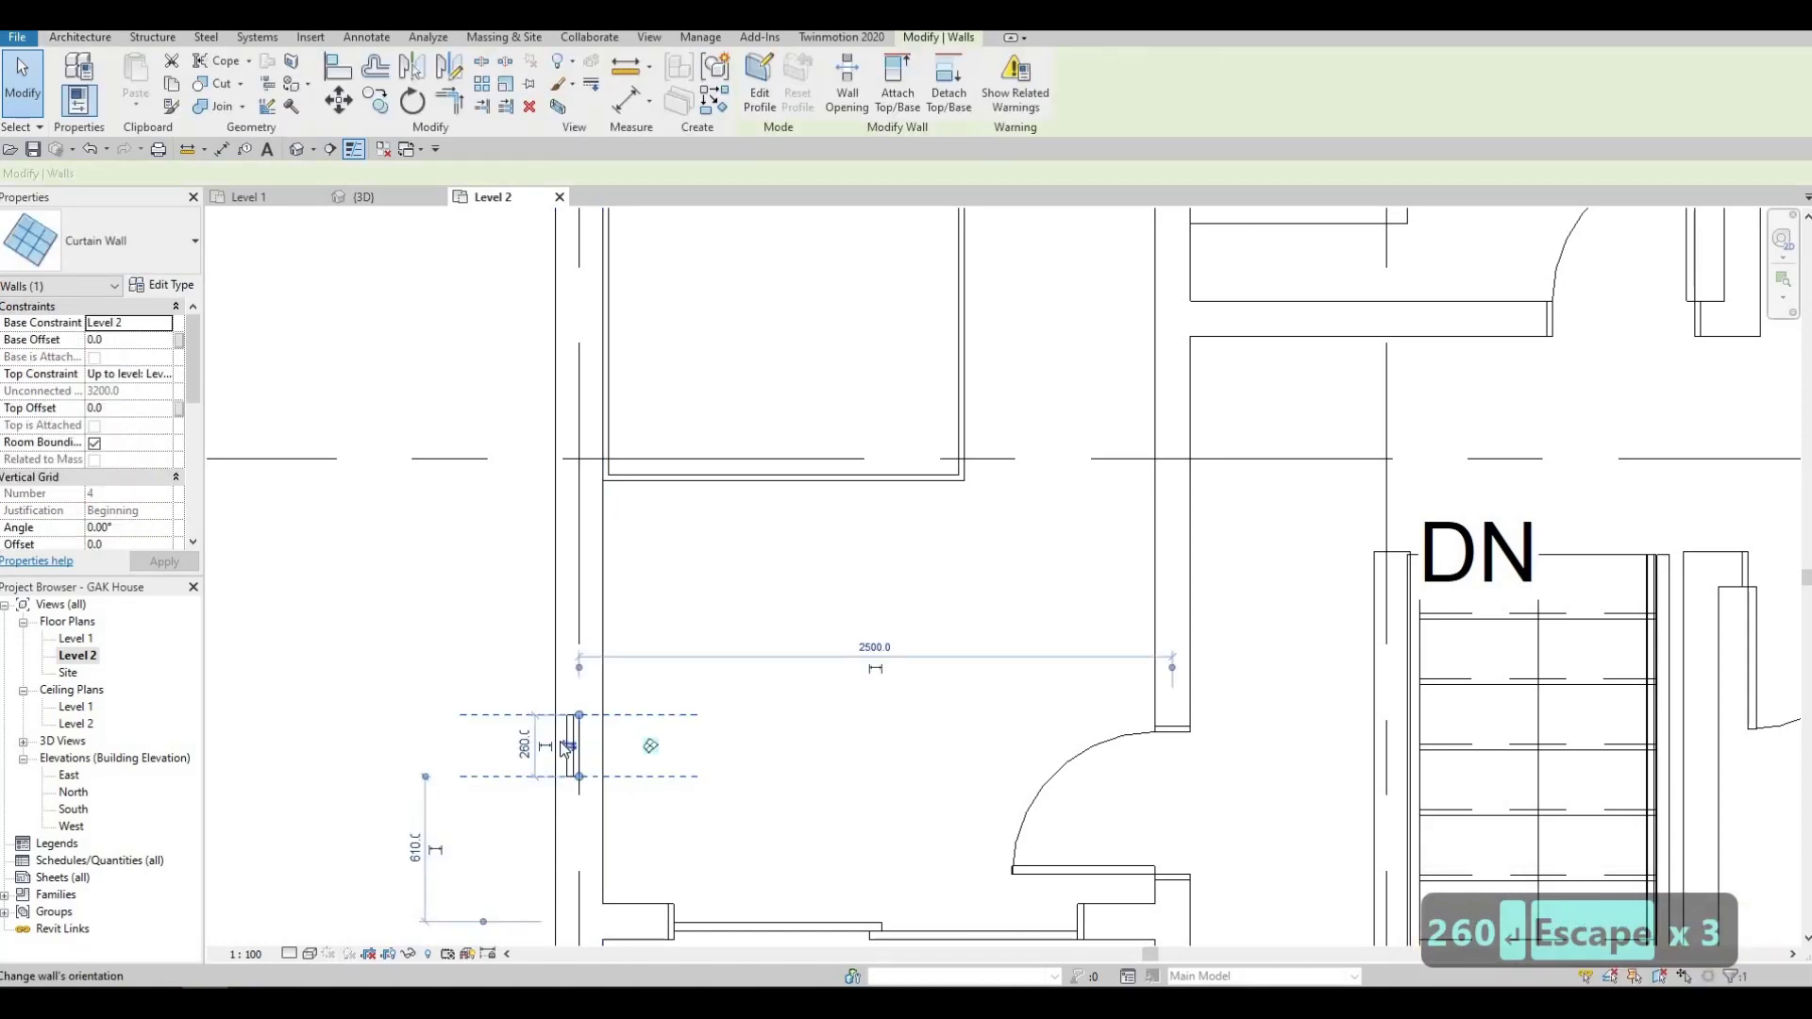
click(567, 748)
key(Escape)
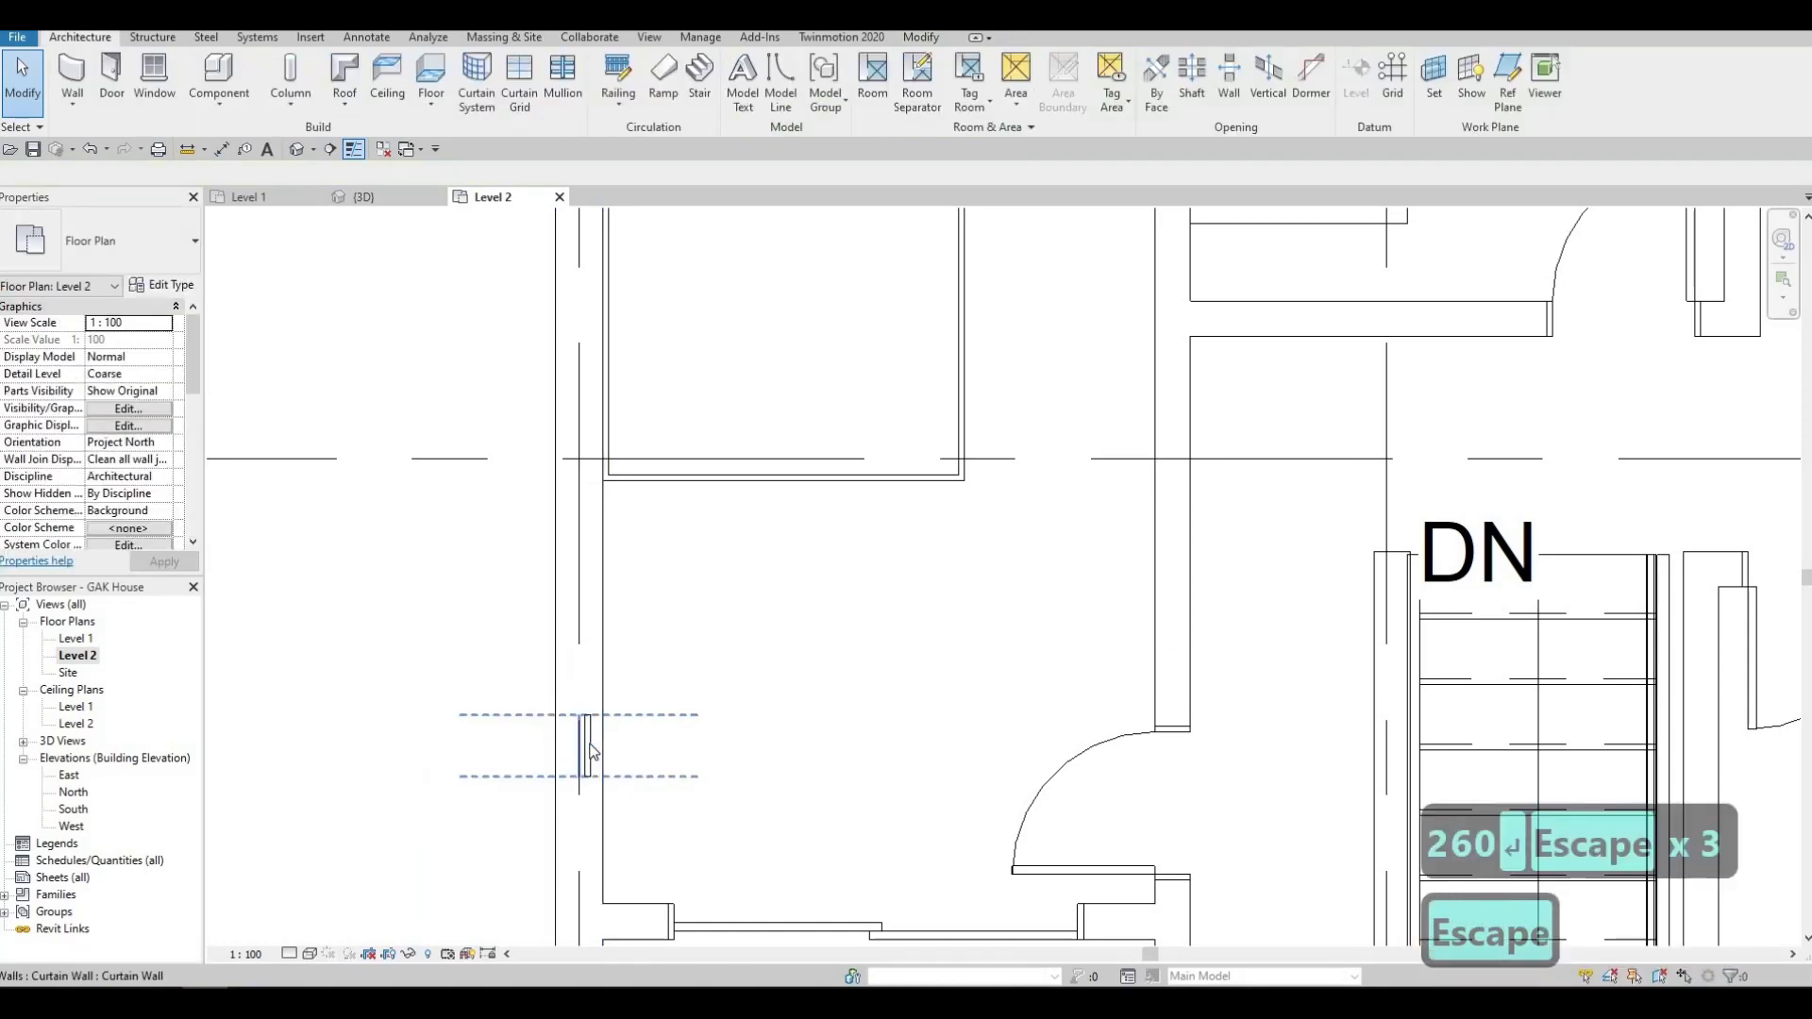
Copy the 260 mm curtain wall segment twice along the outer wall toward the bed, using the Multiple option.
click(550, 507)
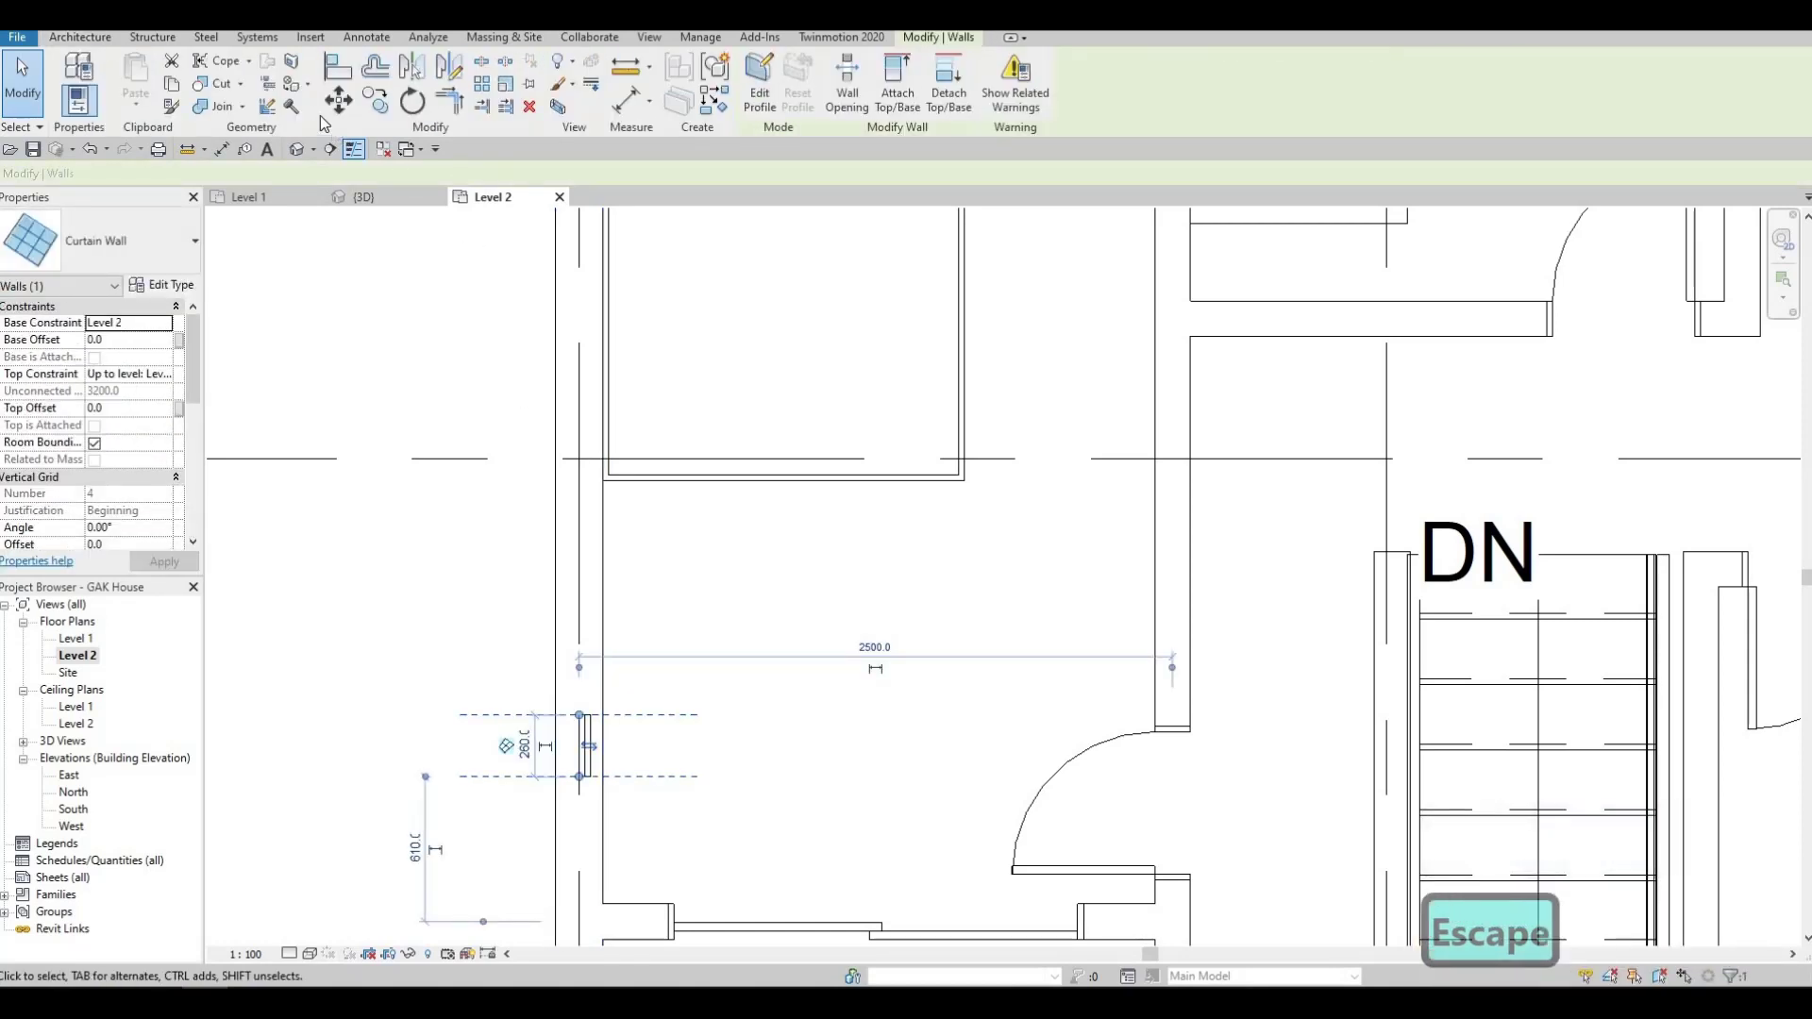
click(377, 102)
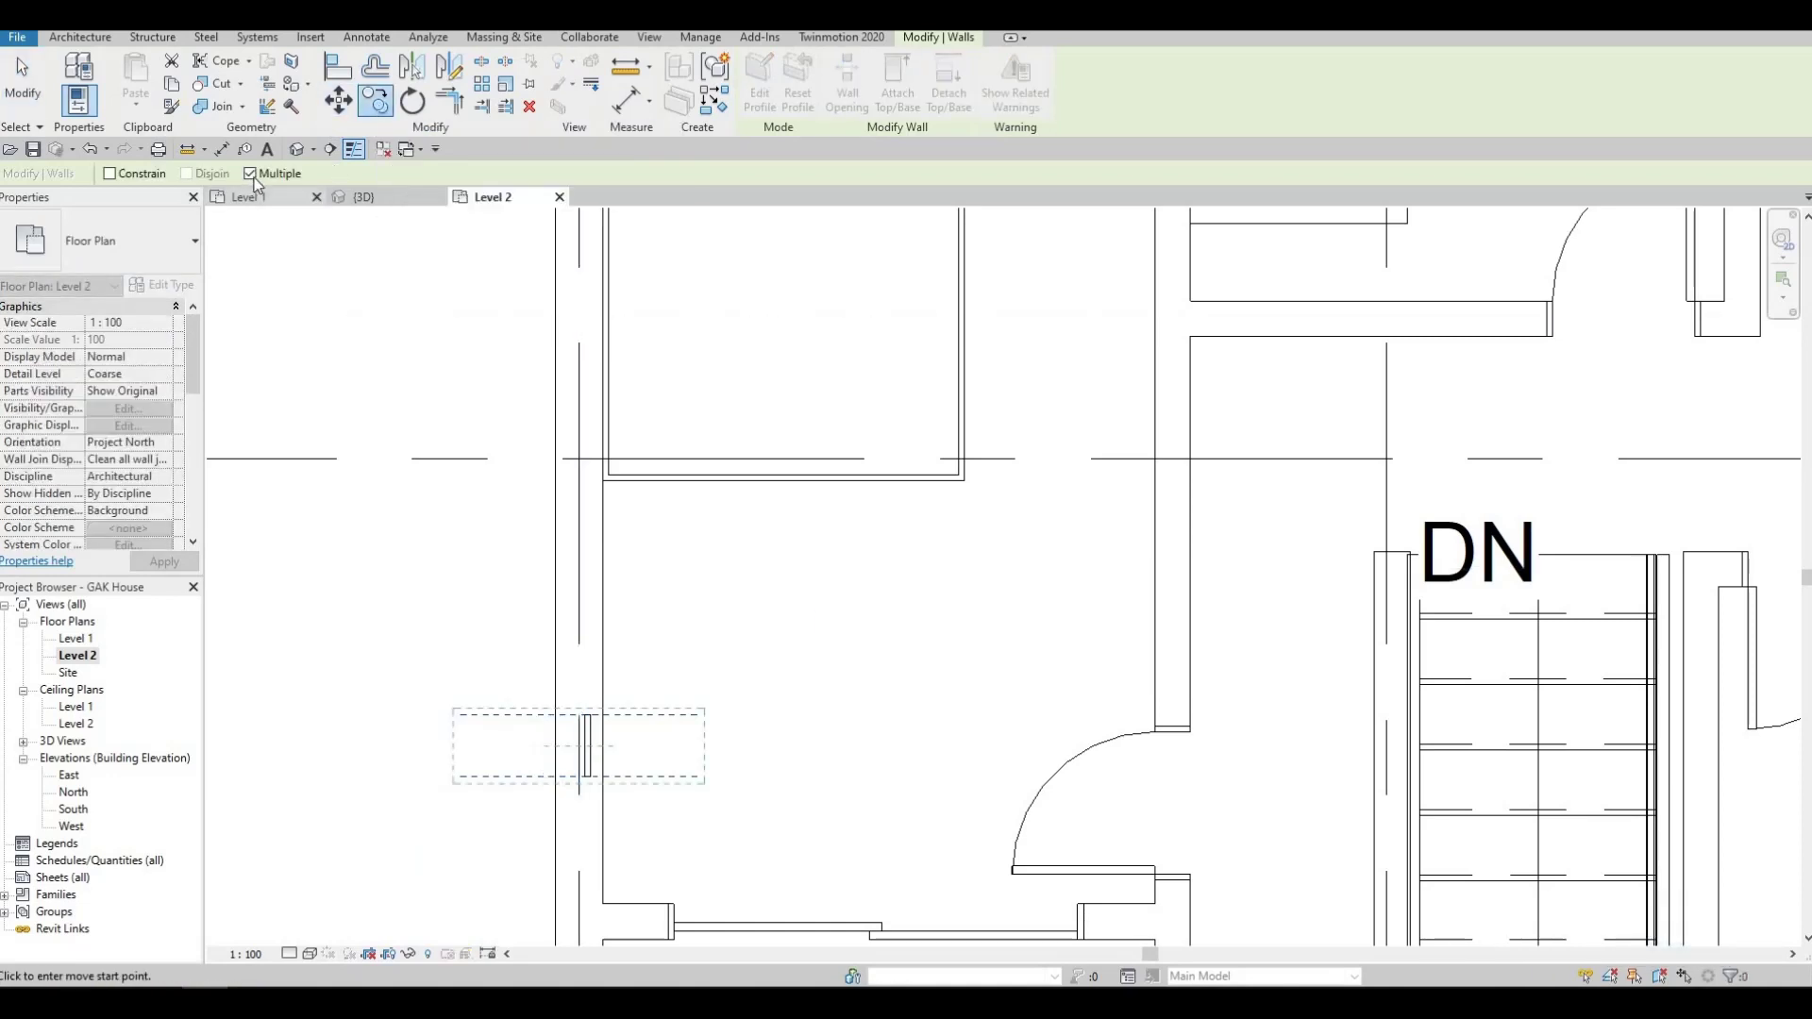
click(590, 719)
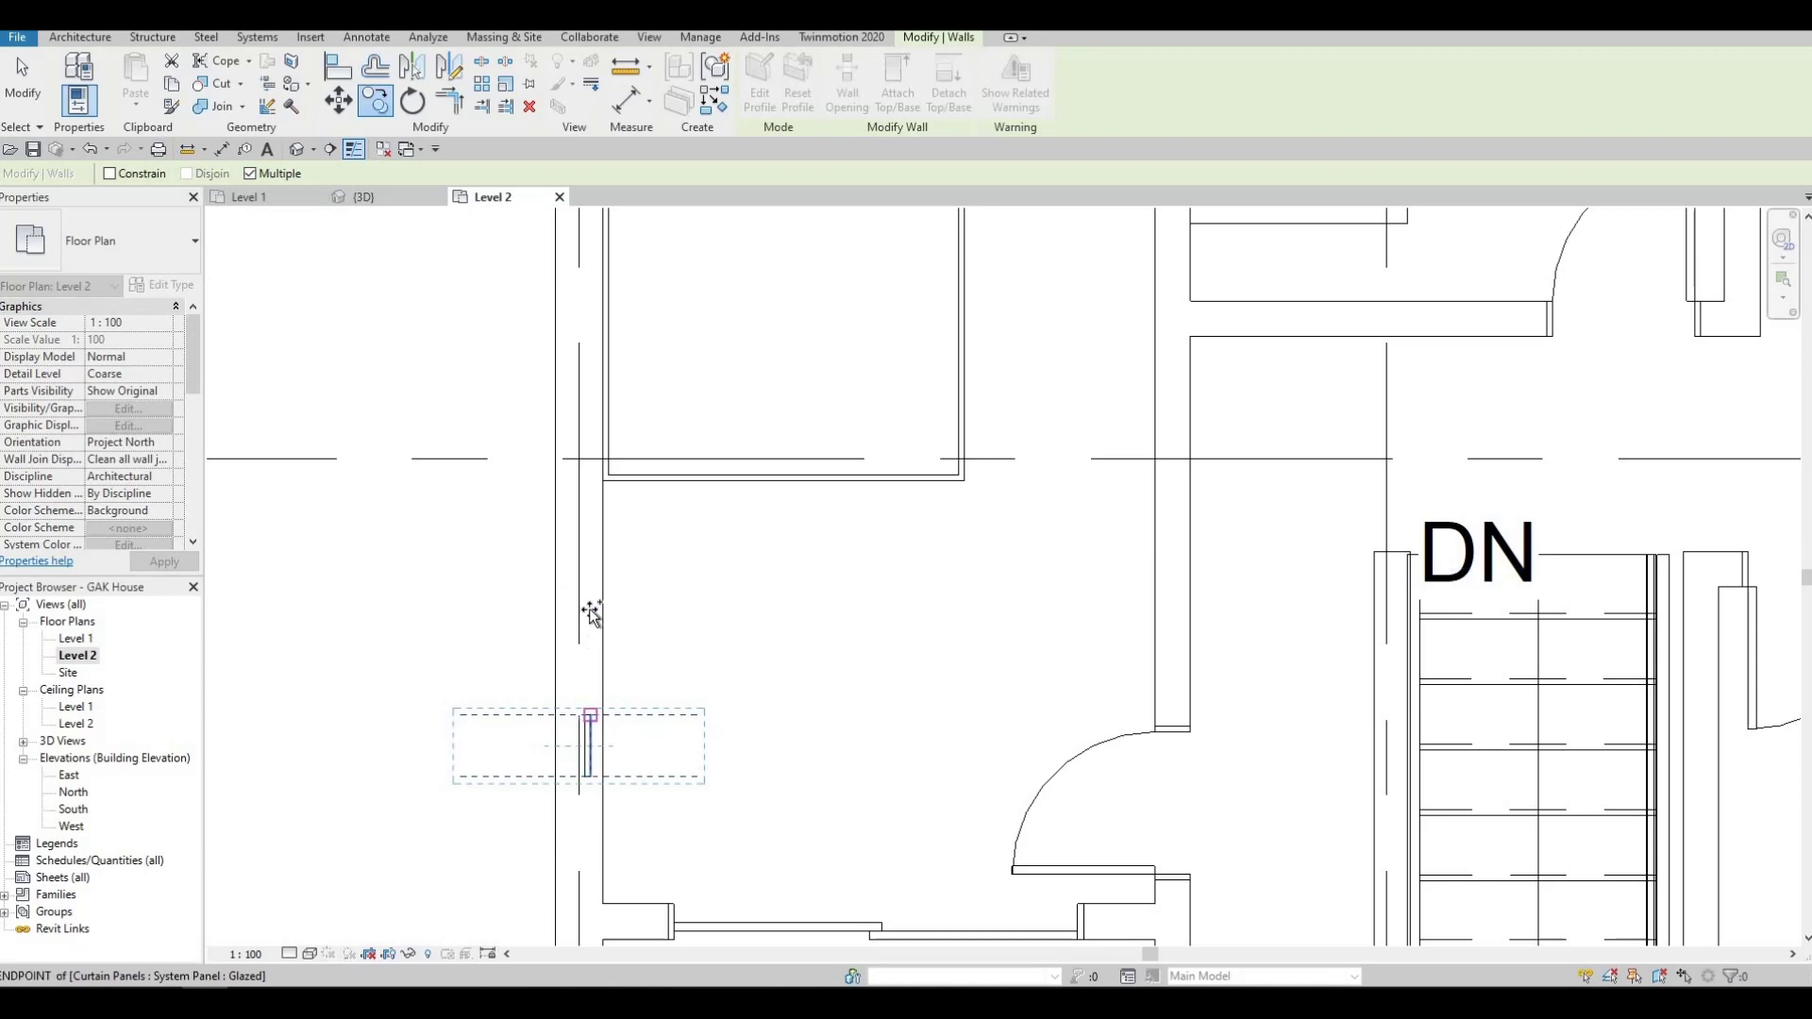
click(591, 555)
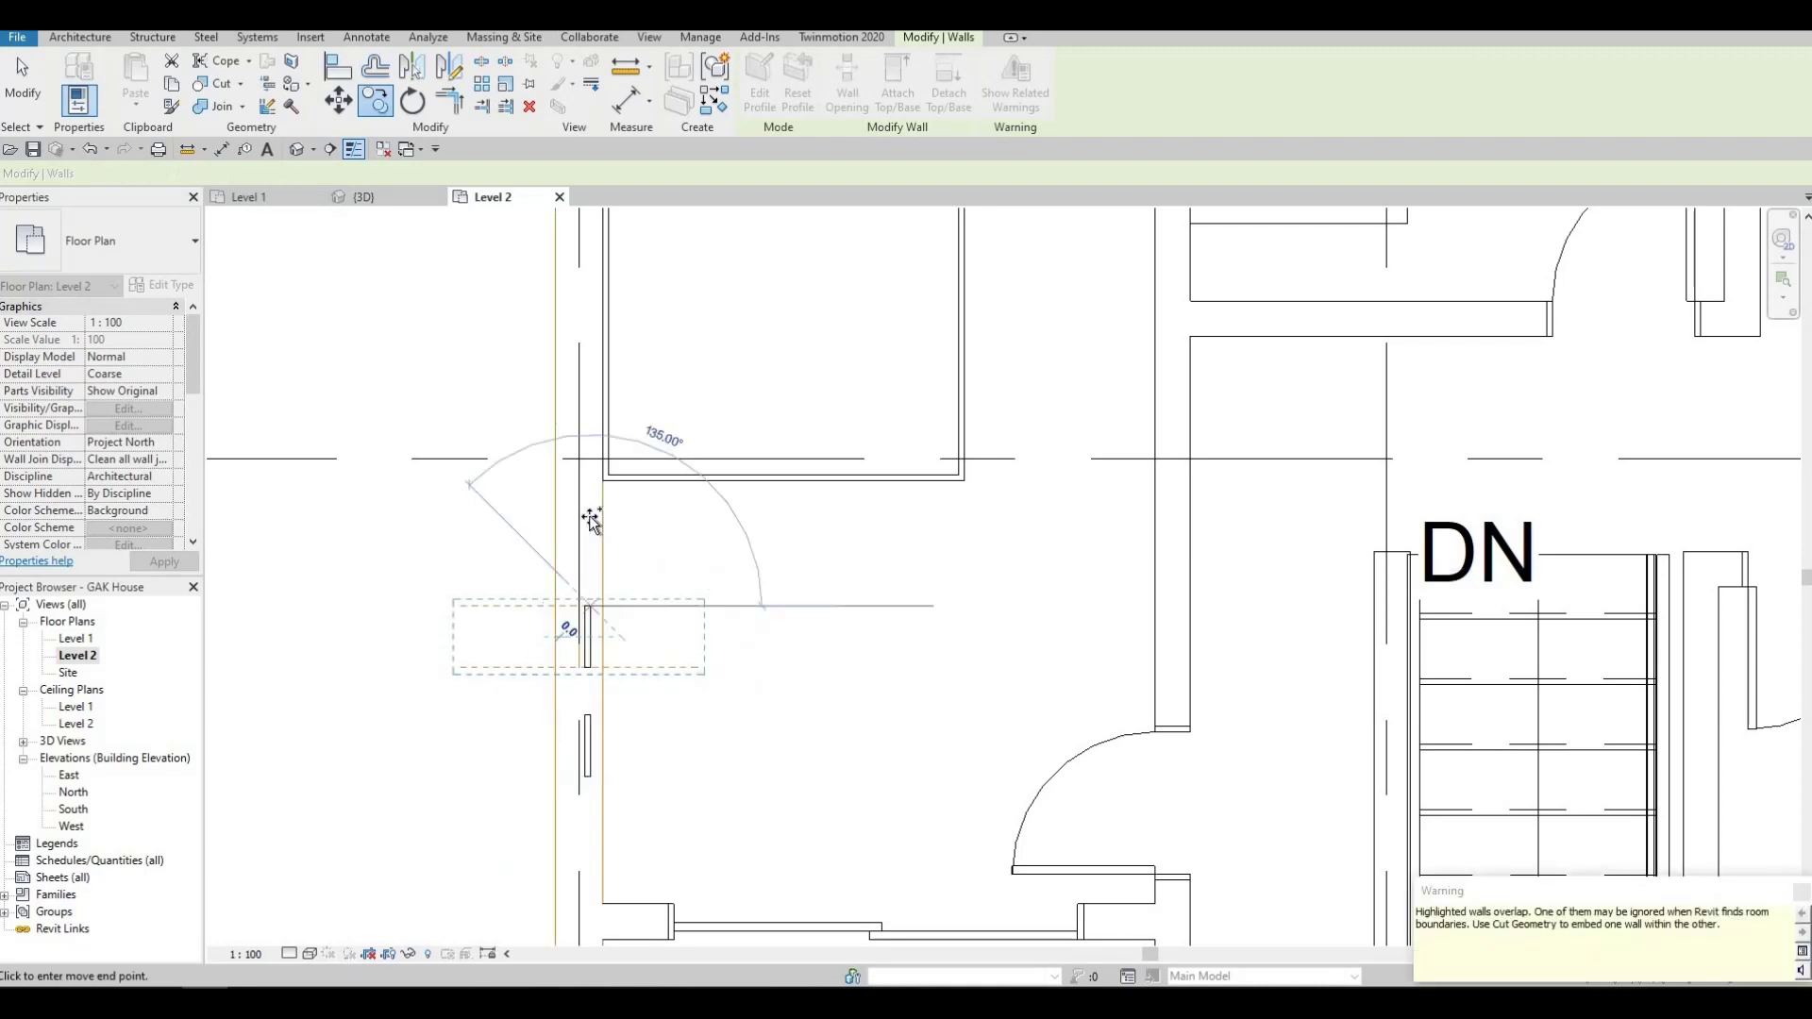
key(Escape)
key(Escape)
key(Escape)
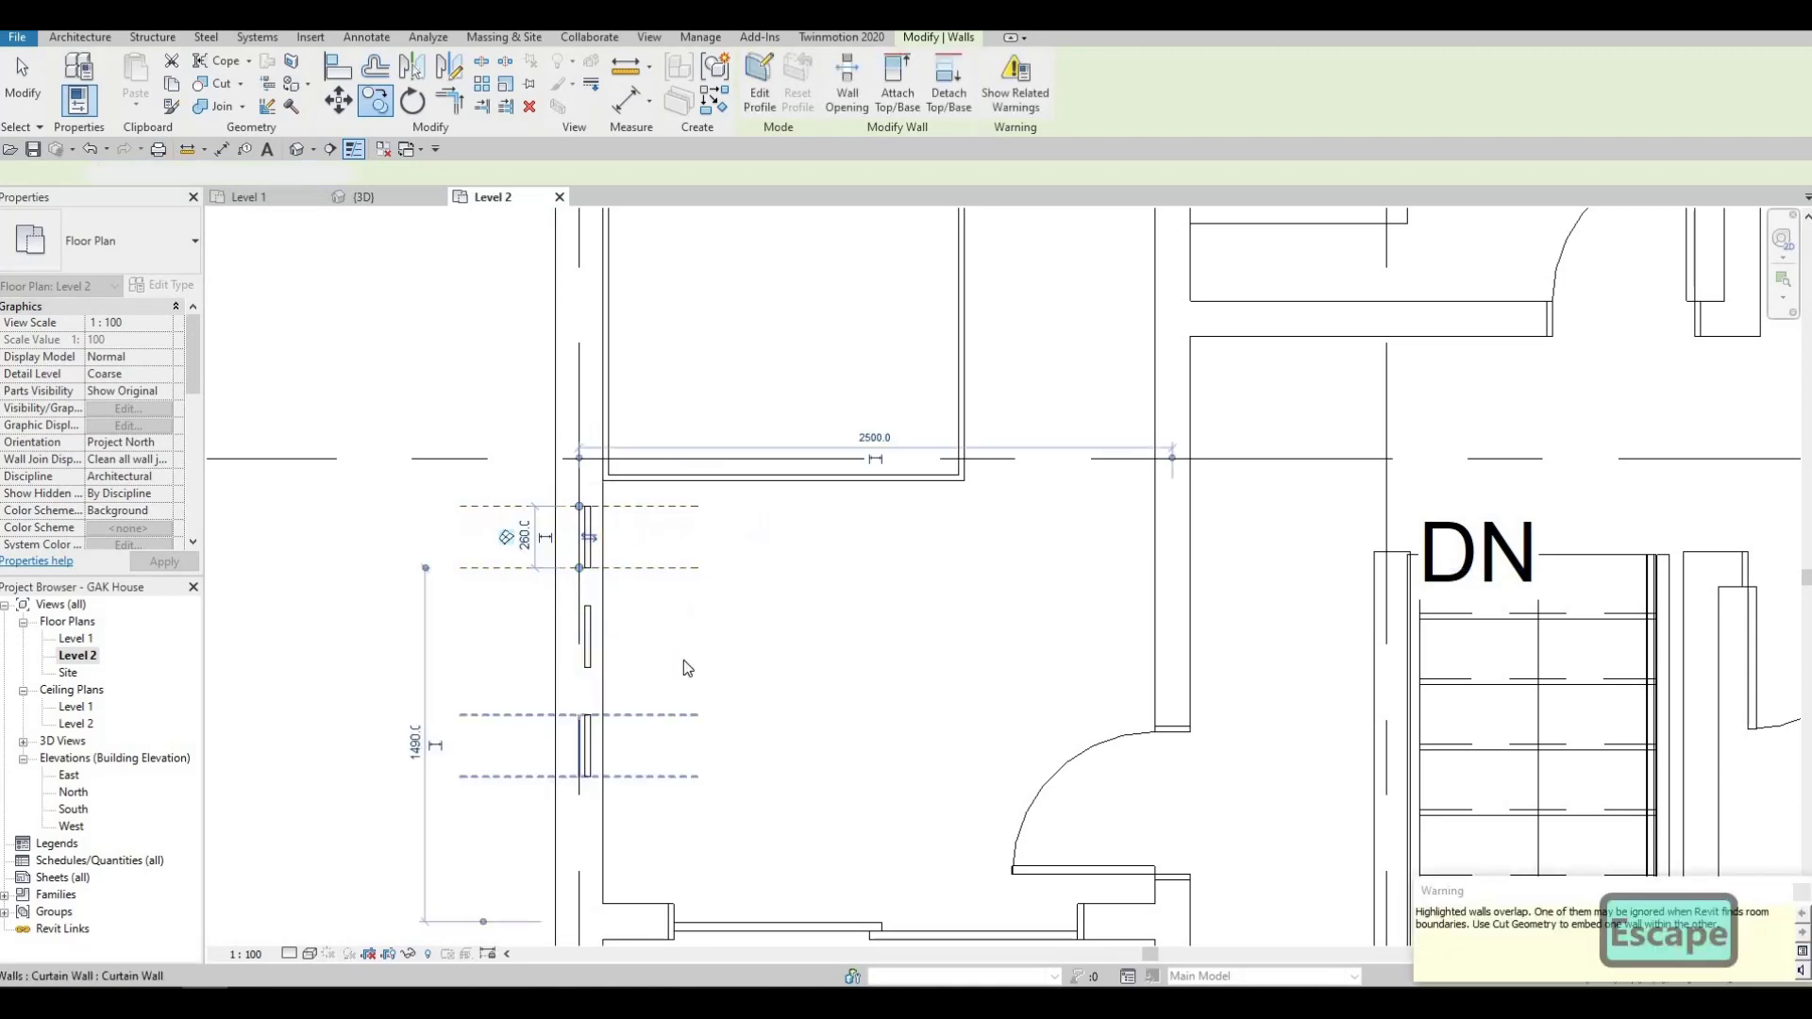
Nudge the curtain wall copy nearest the bed one increment along the wall toward the bed.
click(607, 485)
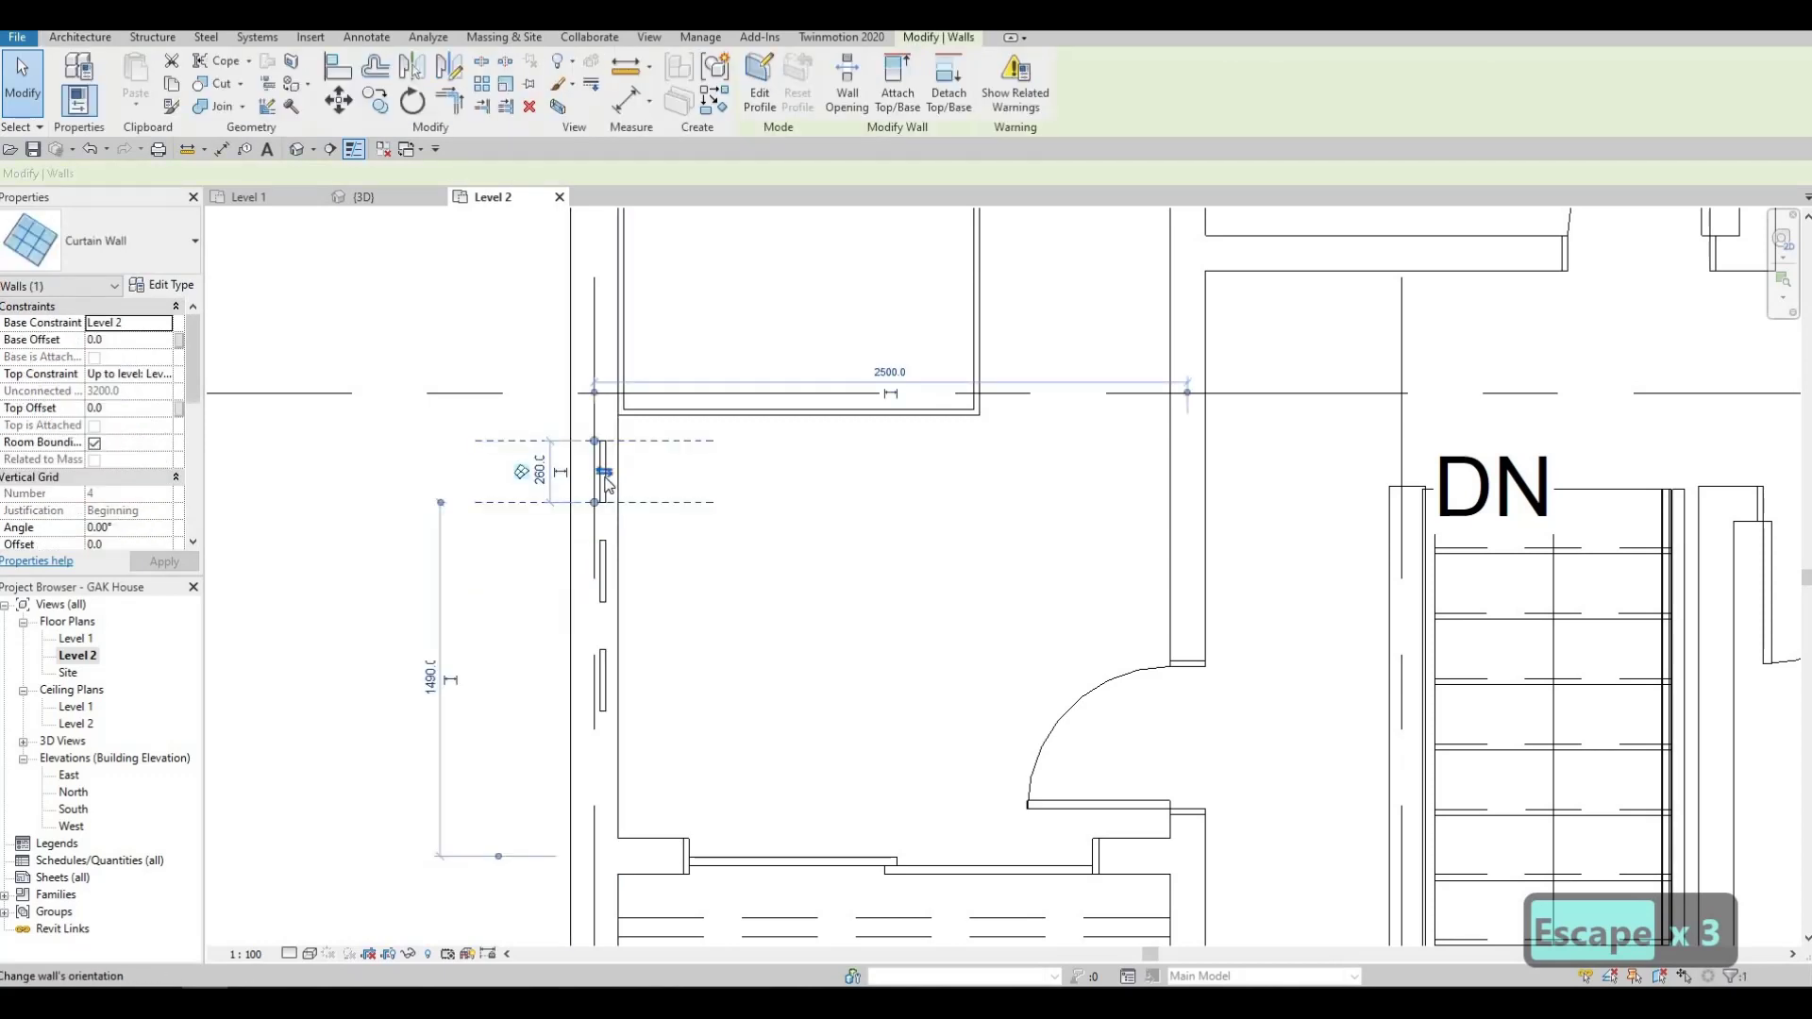
key(Escape)
key(Escape)
scroll(631, 472, down, 1)
scroll(760, 605, down, 3)
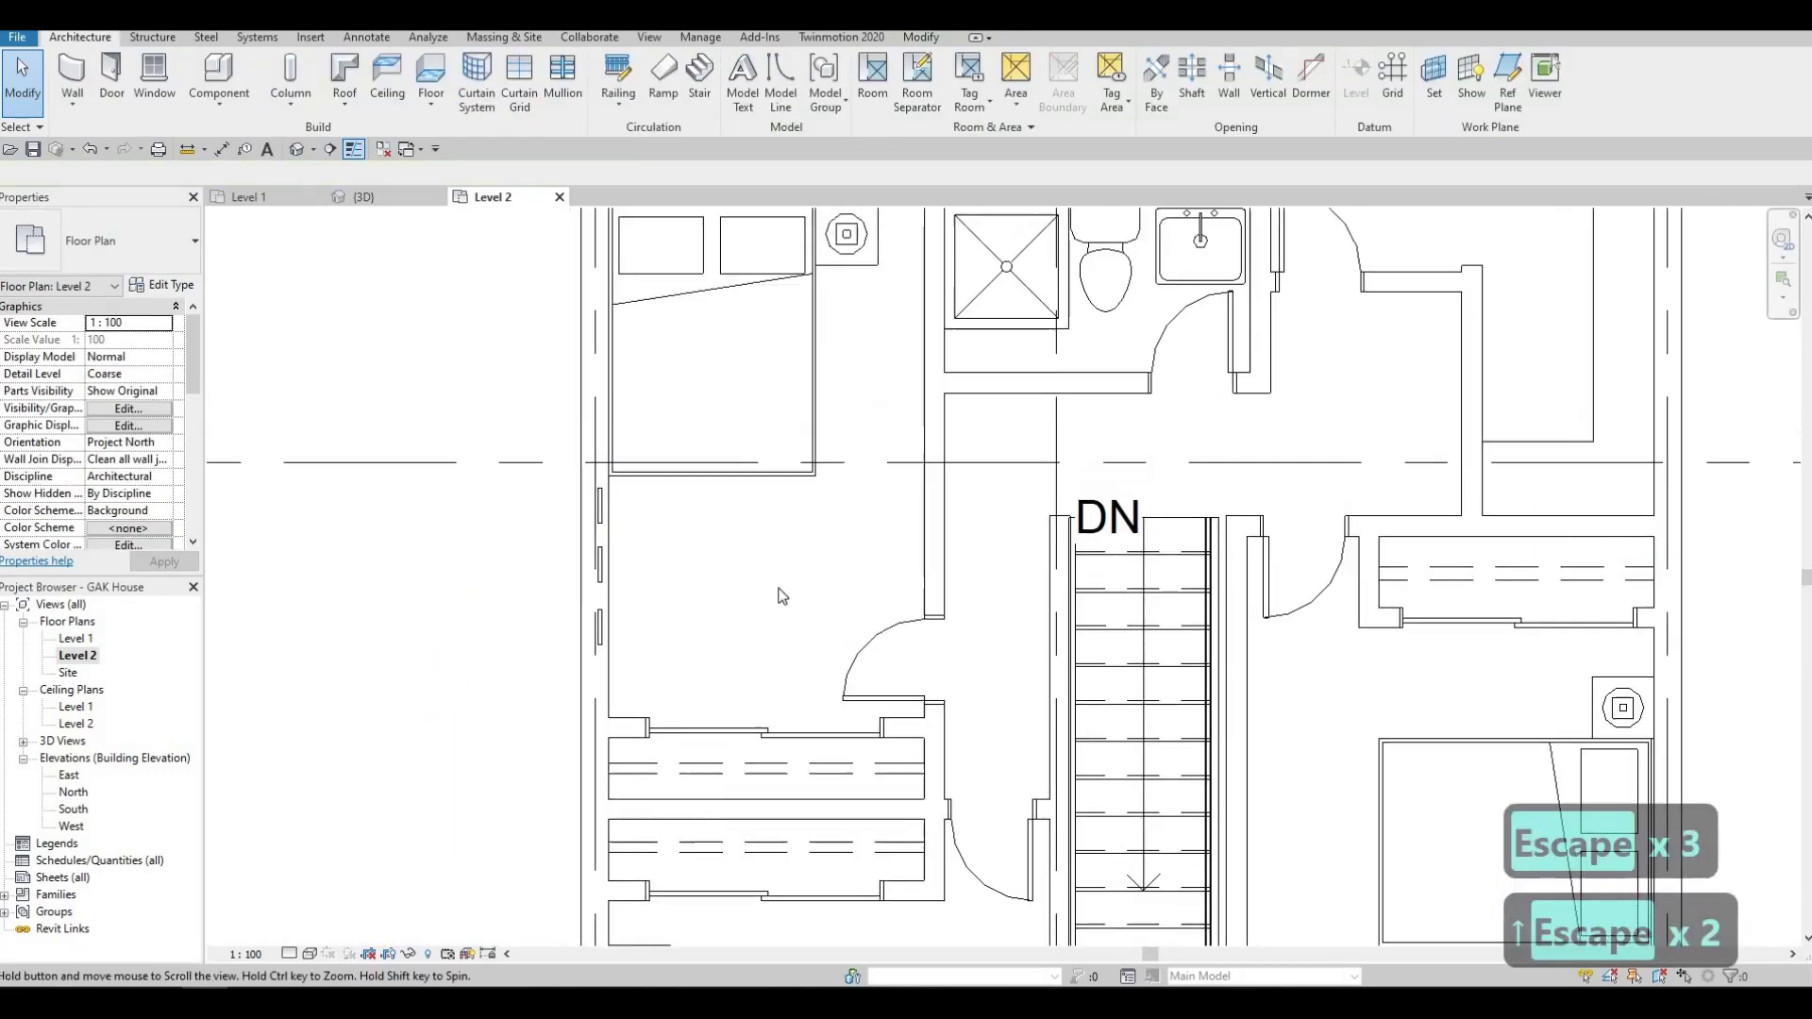
Draw a curtain wall along nearly the full length of the grid 2 outer wall in the grid A bedroom and flip its orientation toward the bedroom.
middle_drag(800, 510, 768, 591)
middle_drag(916, 713, 744, 767)
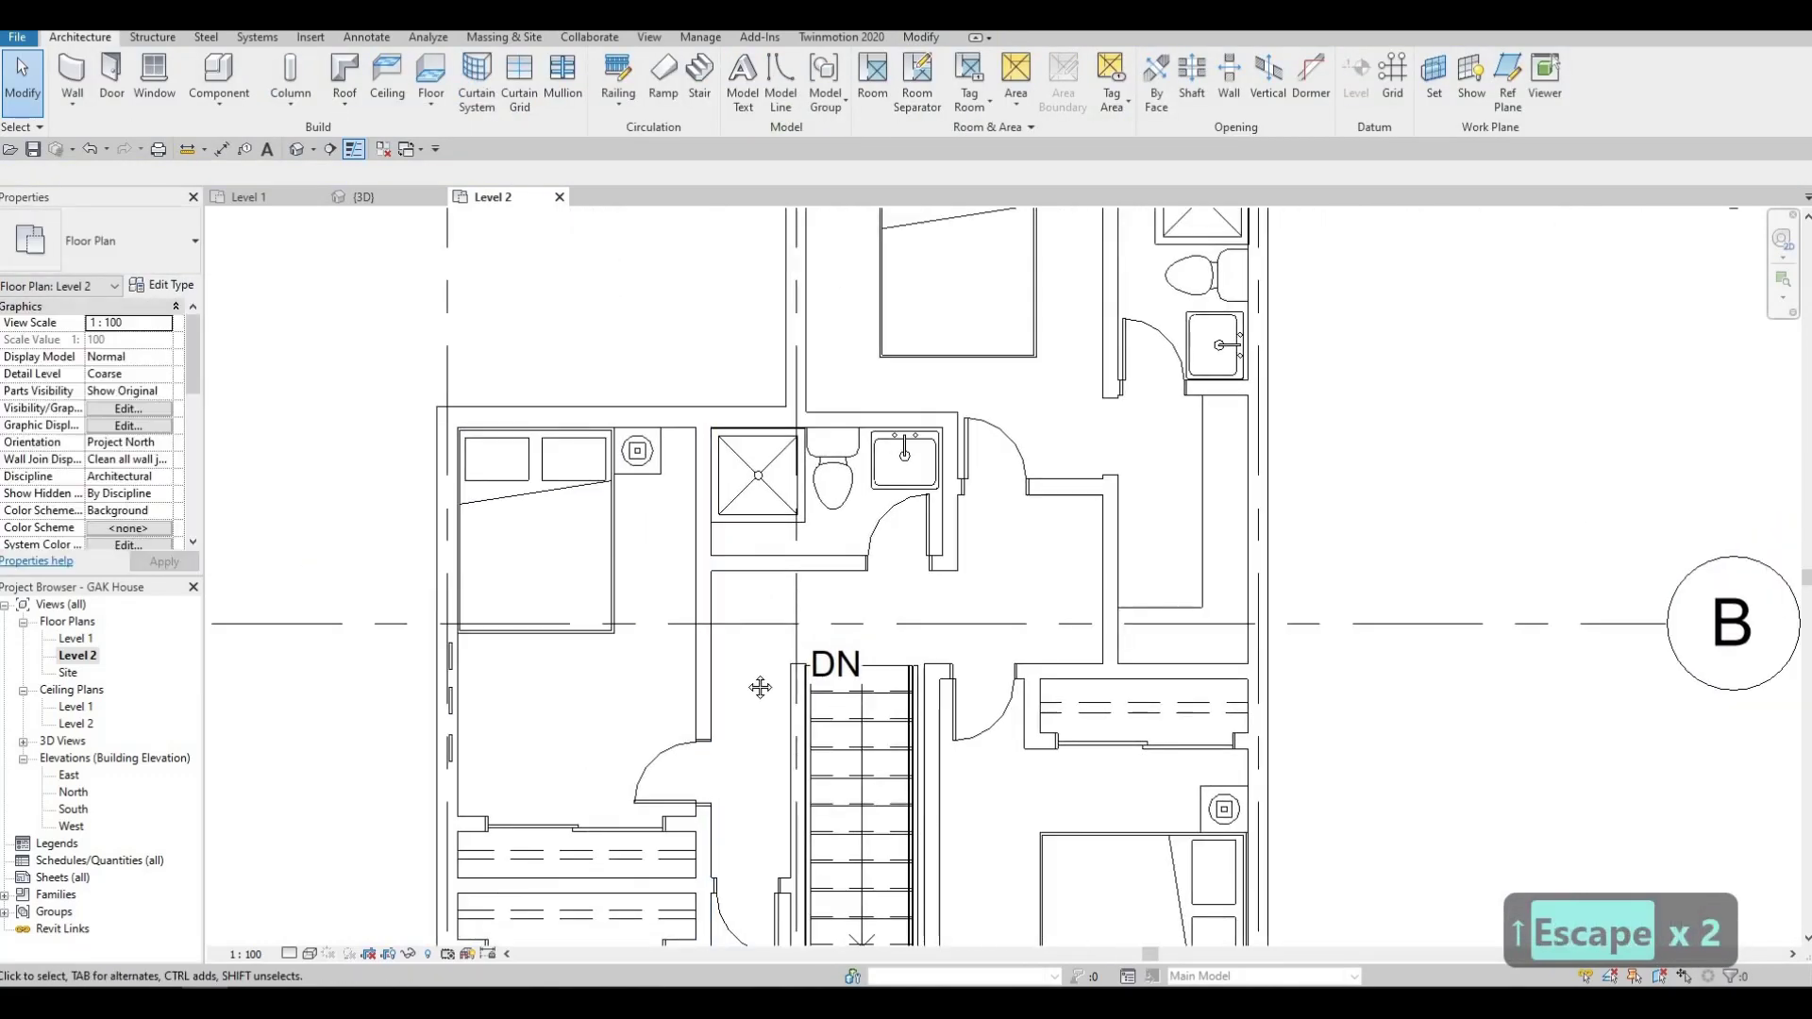
middle_drag(747, 572, 818, 553)
scroll(822, 516, down, 1)
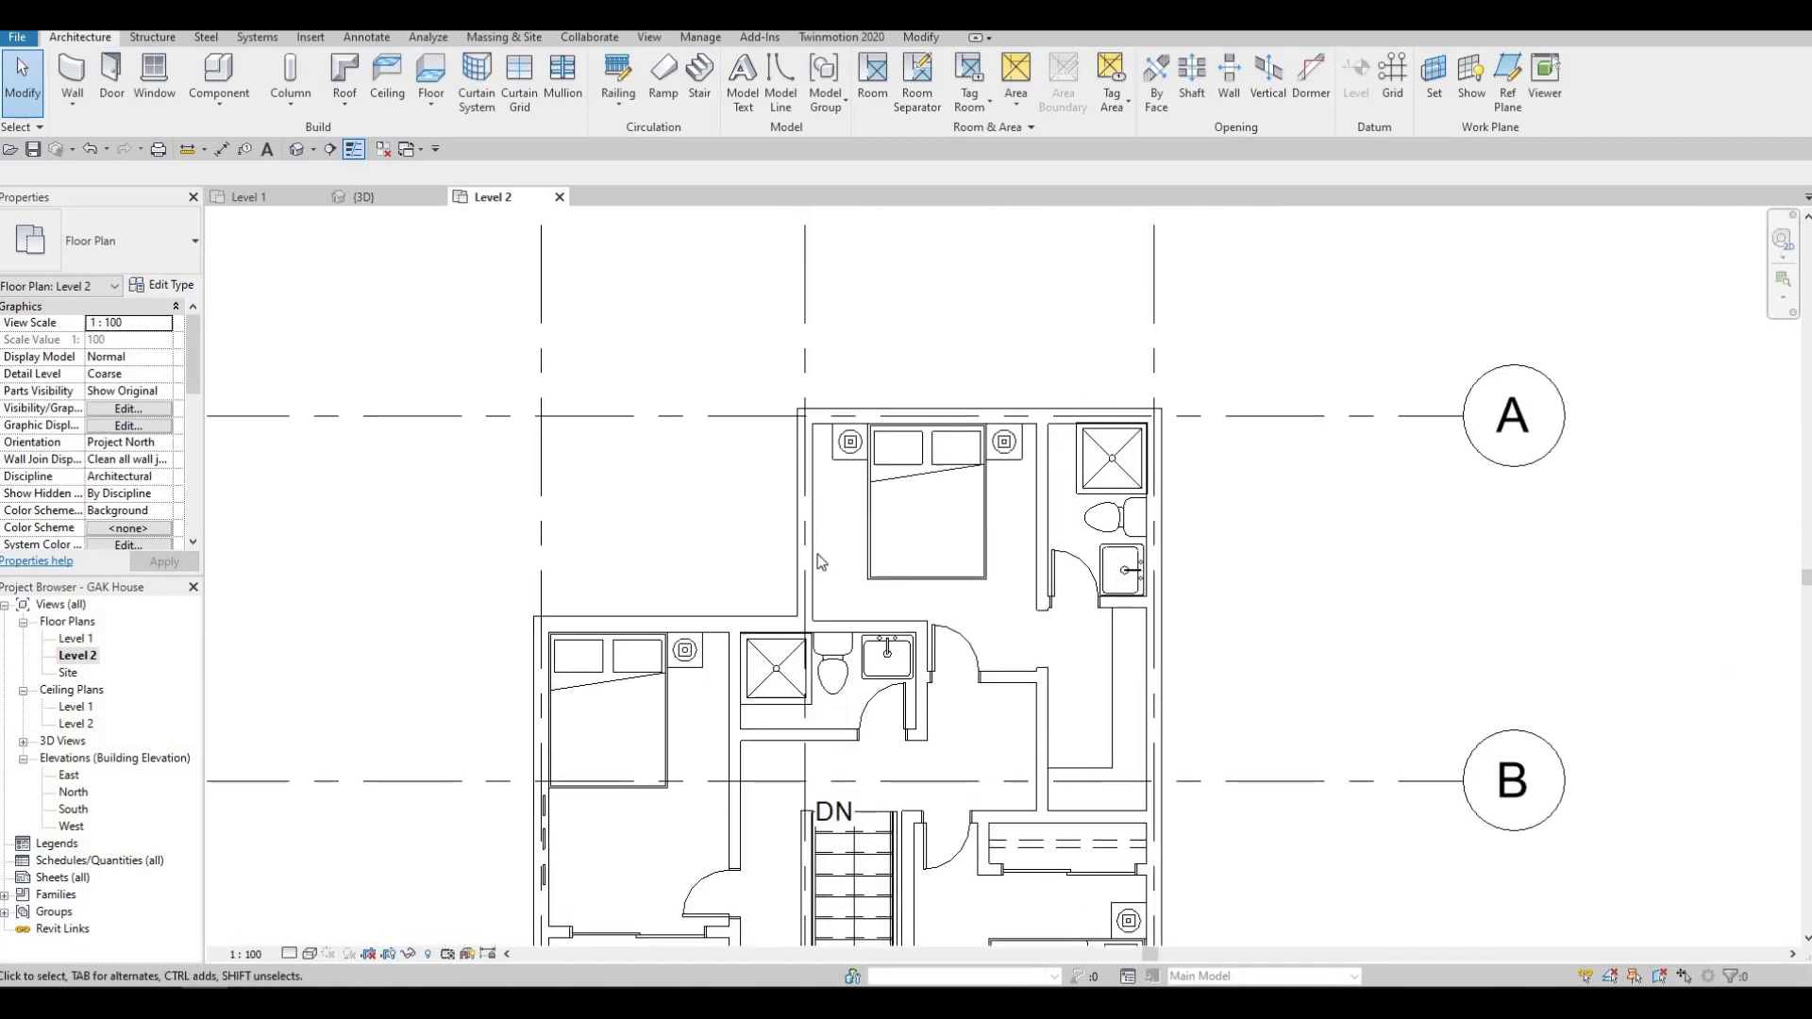
scroll(801, 514, up, 2)
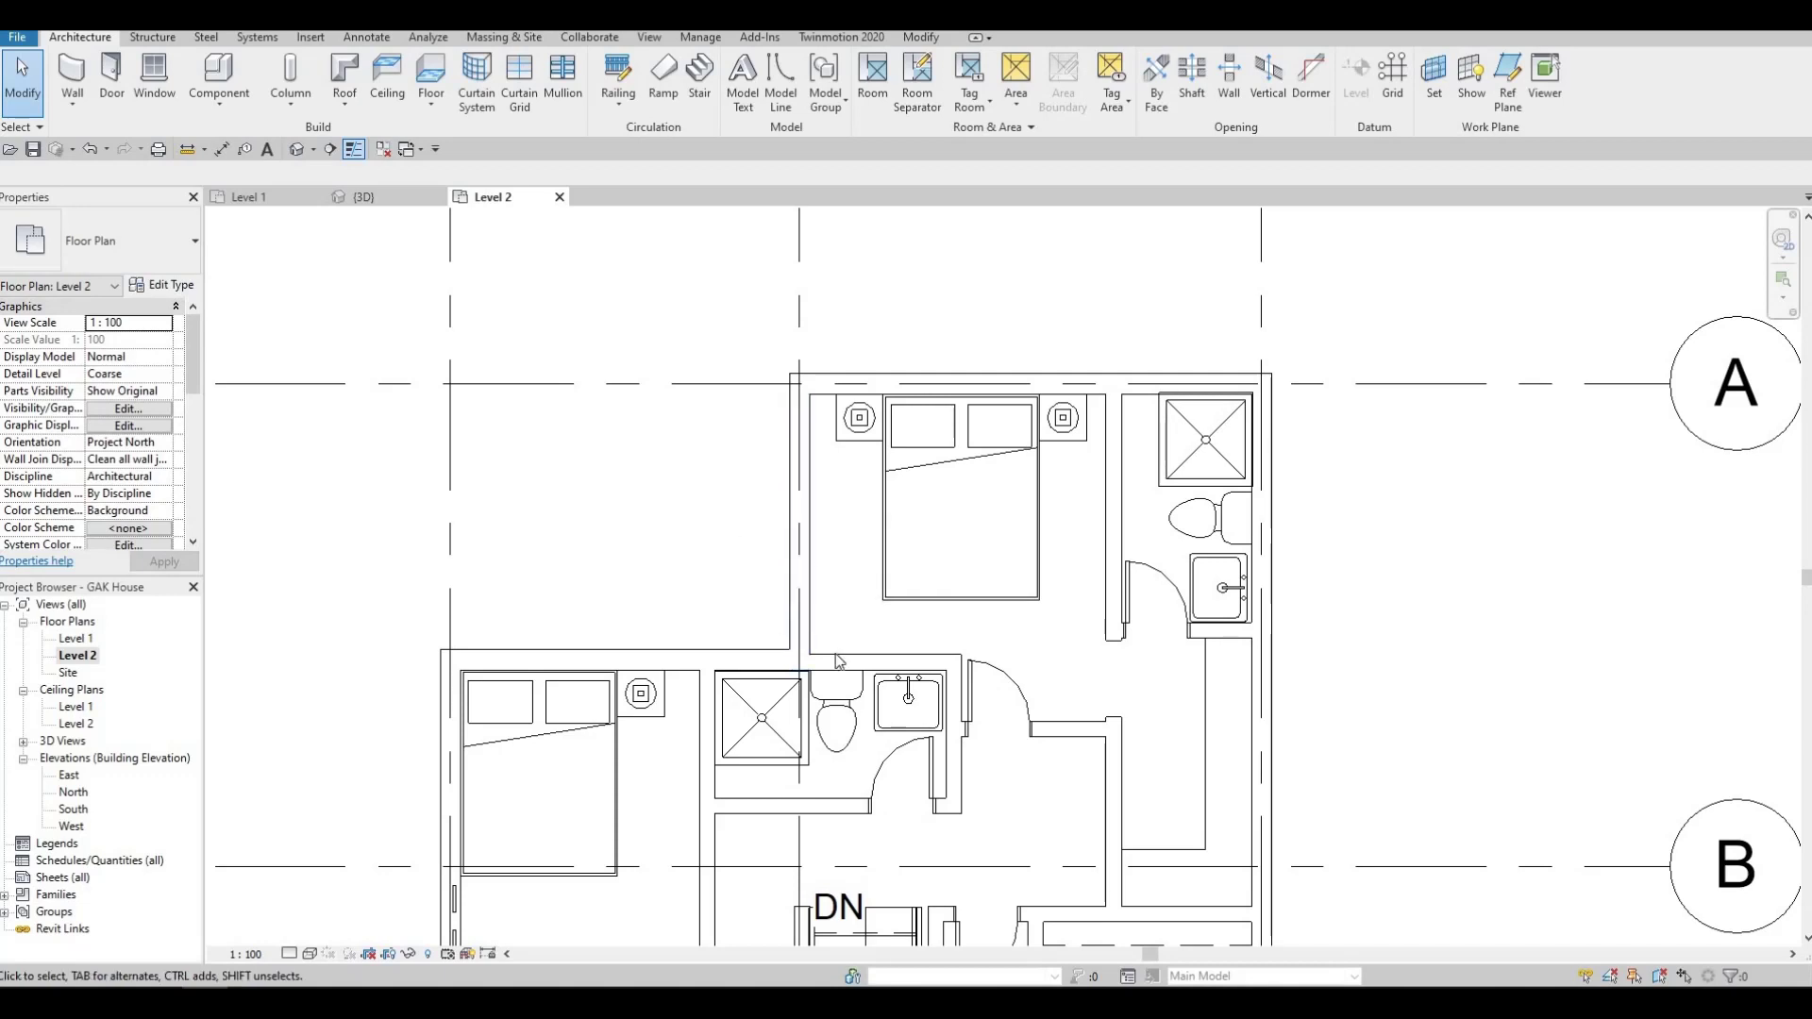
scroll(847, 831, down, 2)
middle_drag(847, 830, 750, 441)
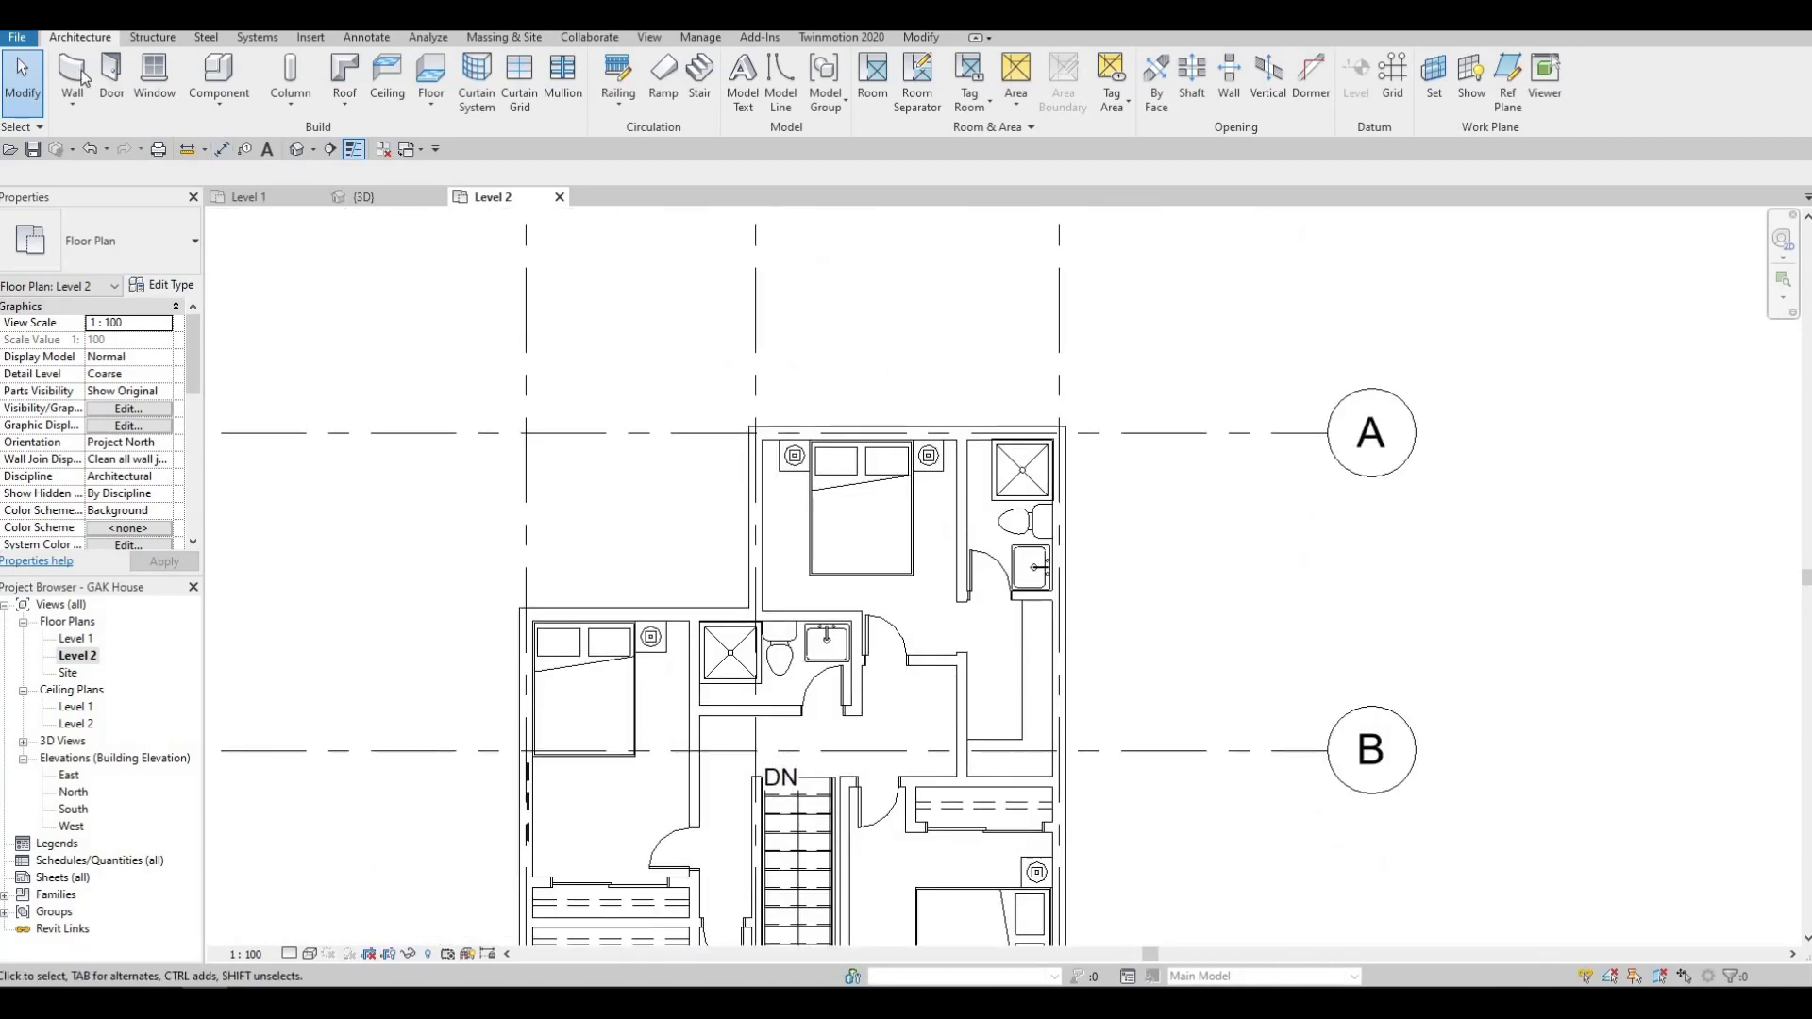
click(83, 77)
scroll(750, 510, up, 4)
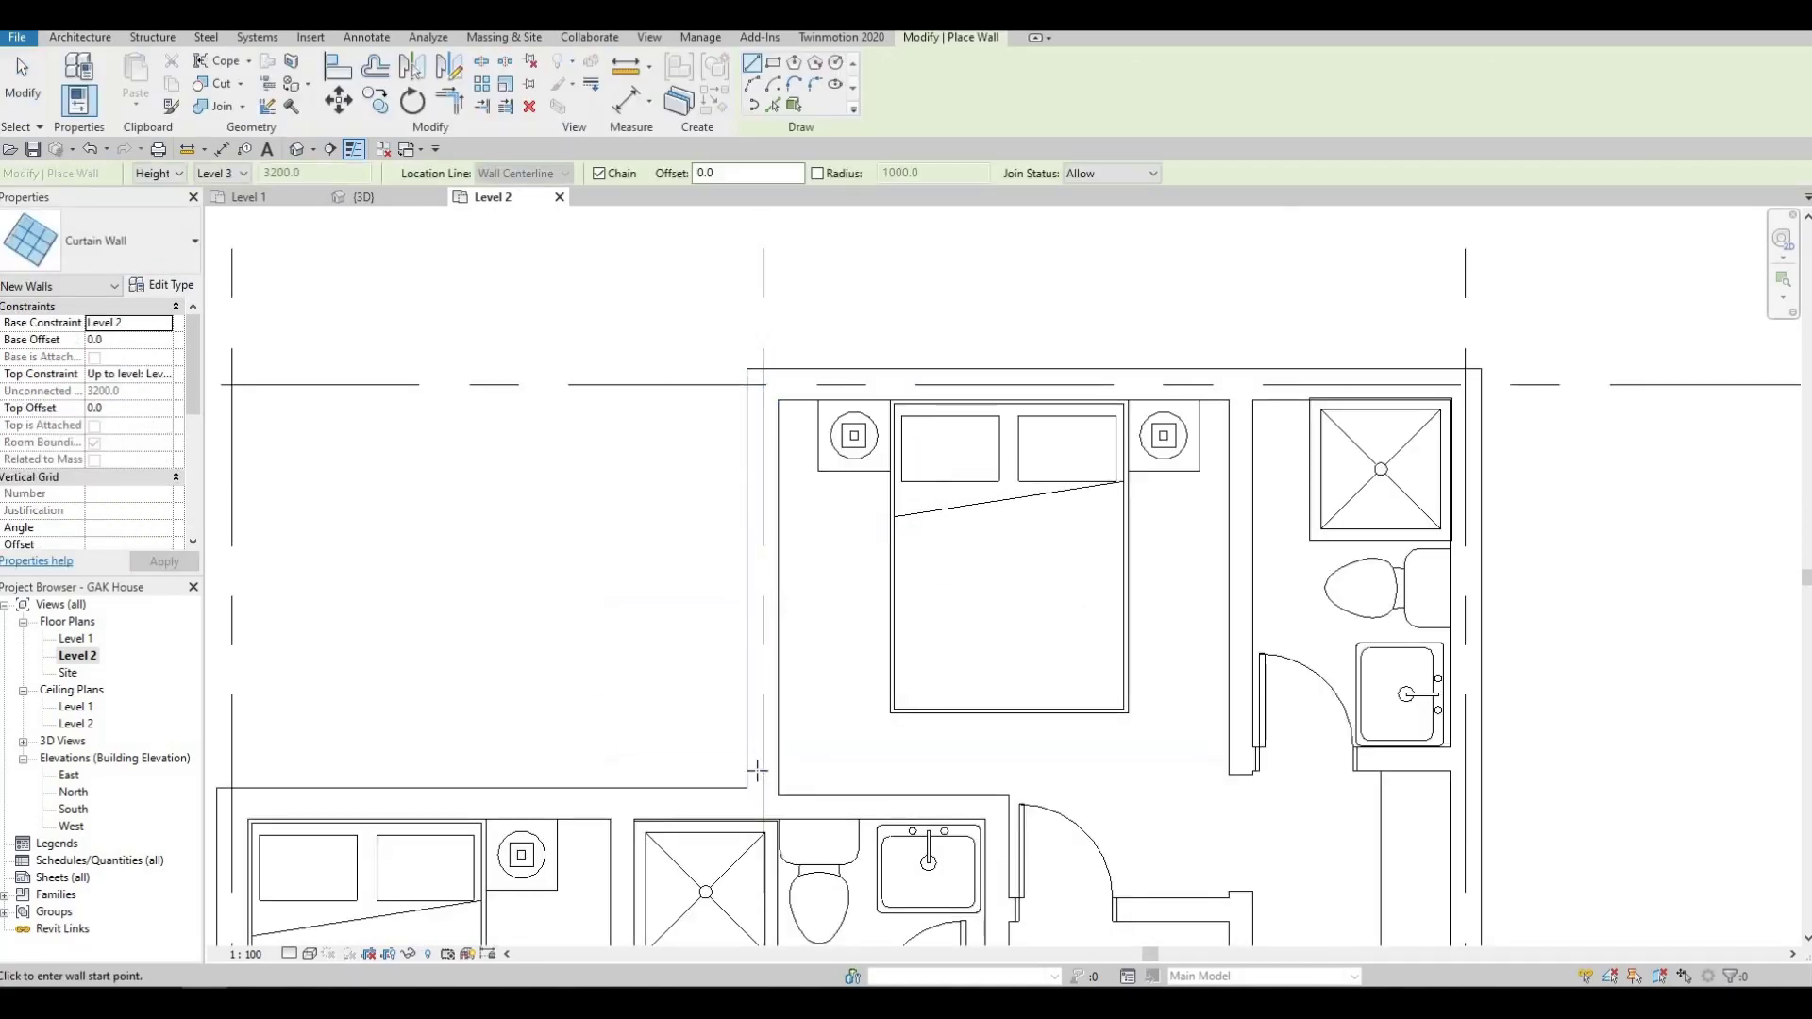
click(755, 772)
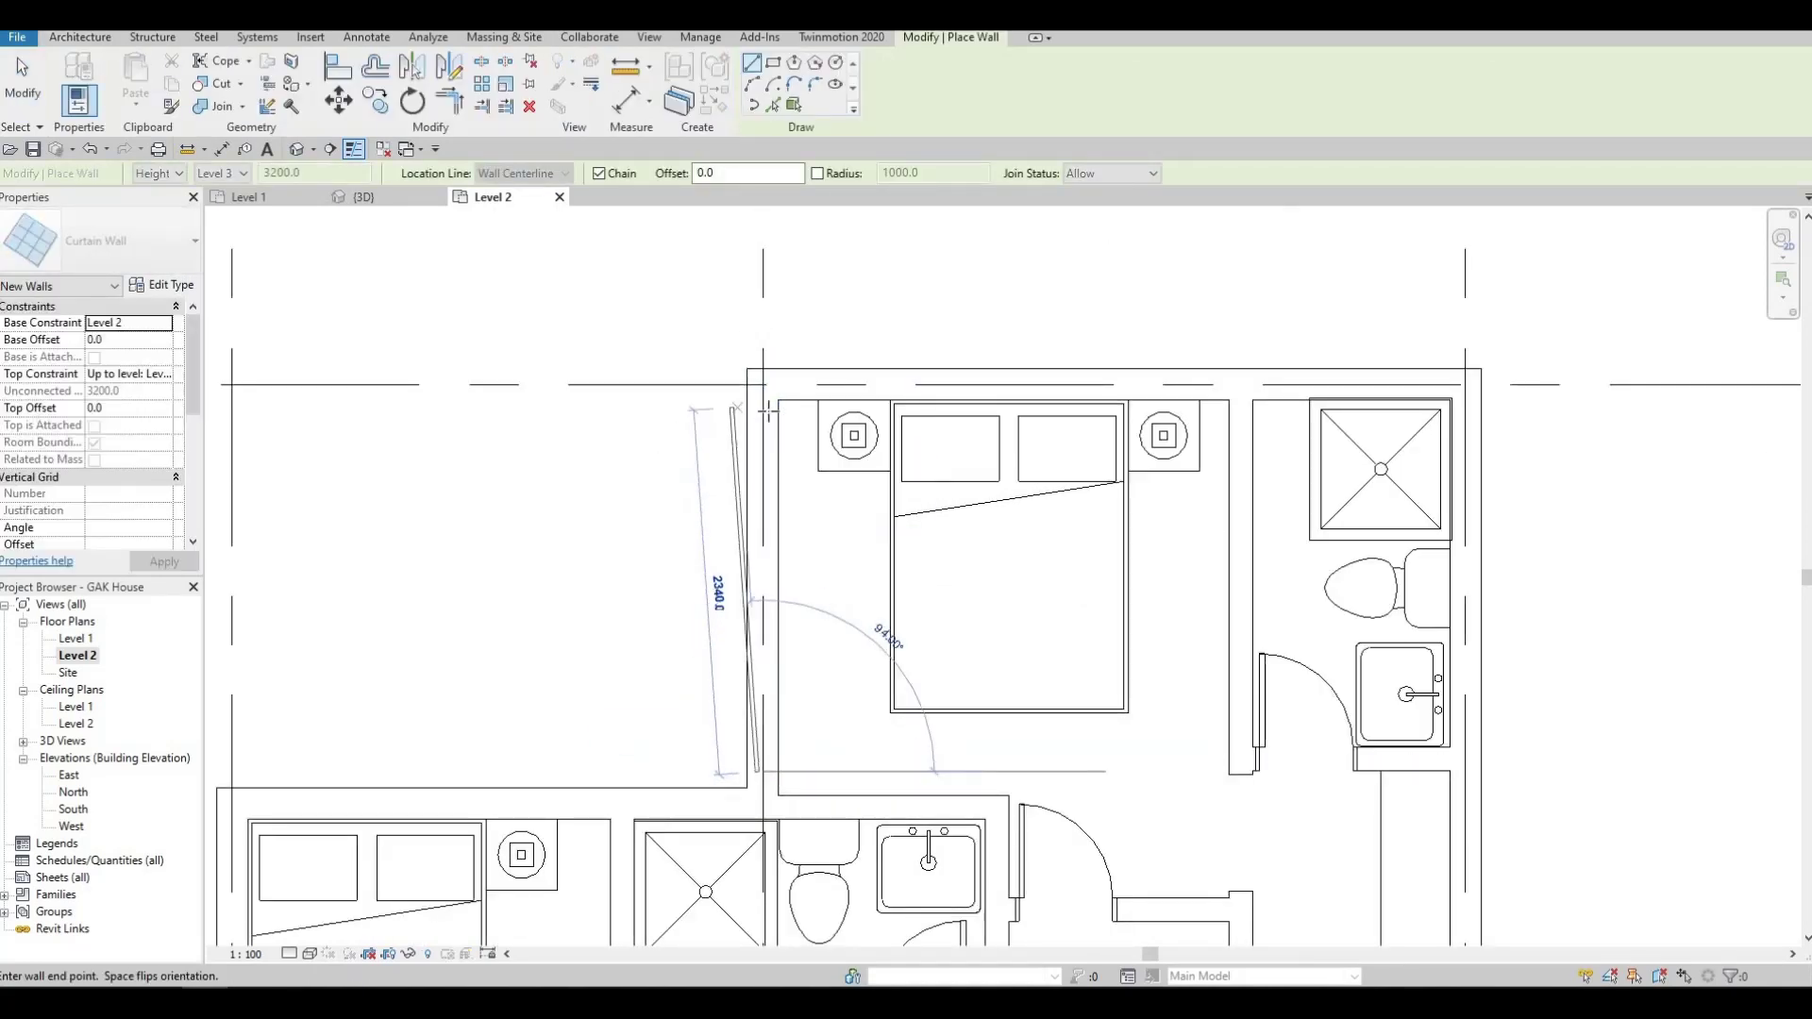
click(766, 415)
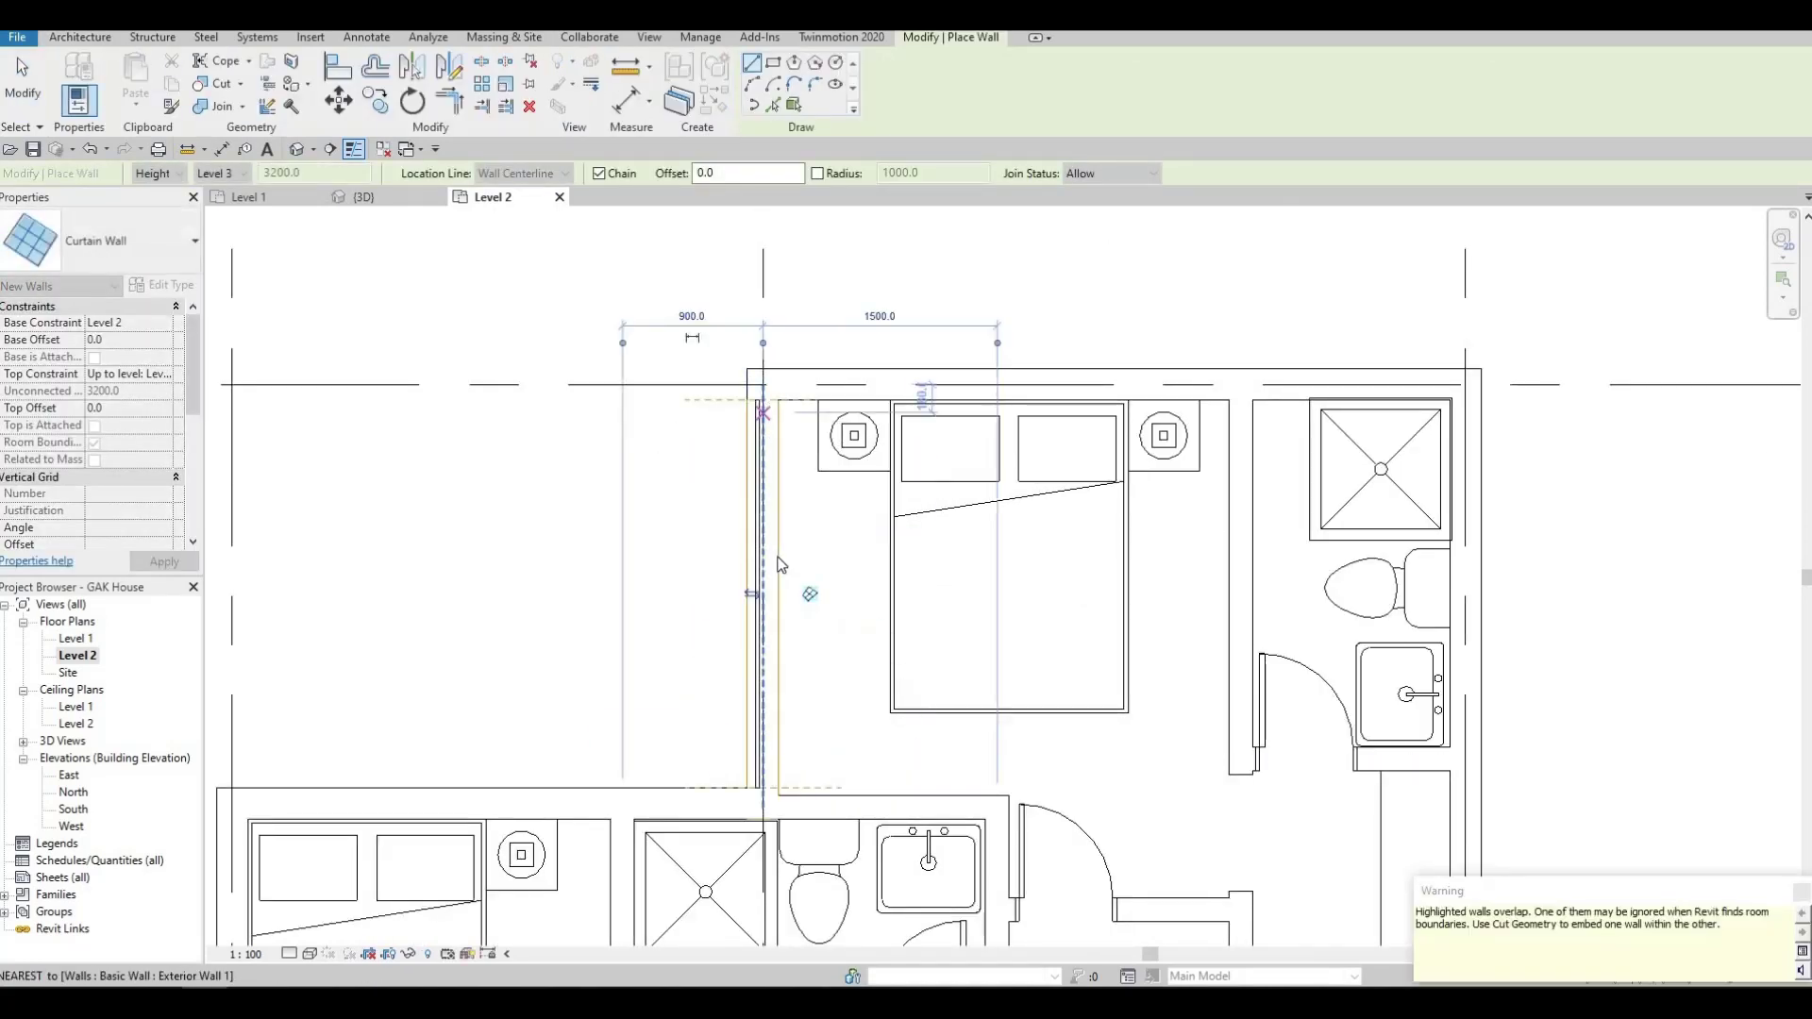
key(Escape)
key(Escape)
key(Escape)
click(755, 600)
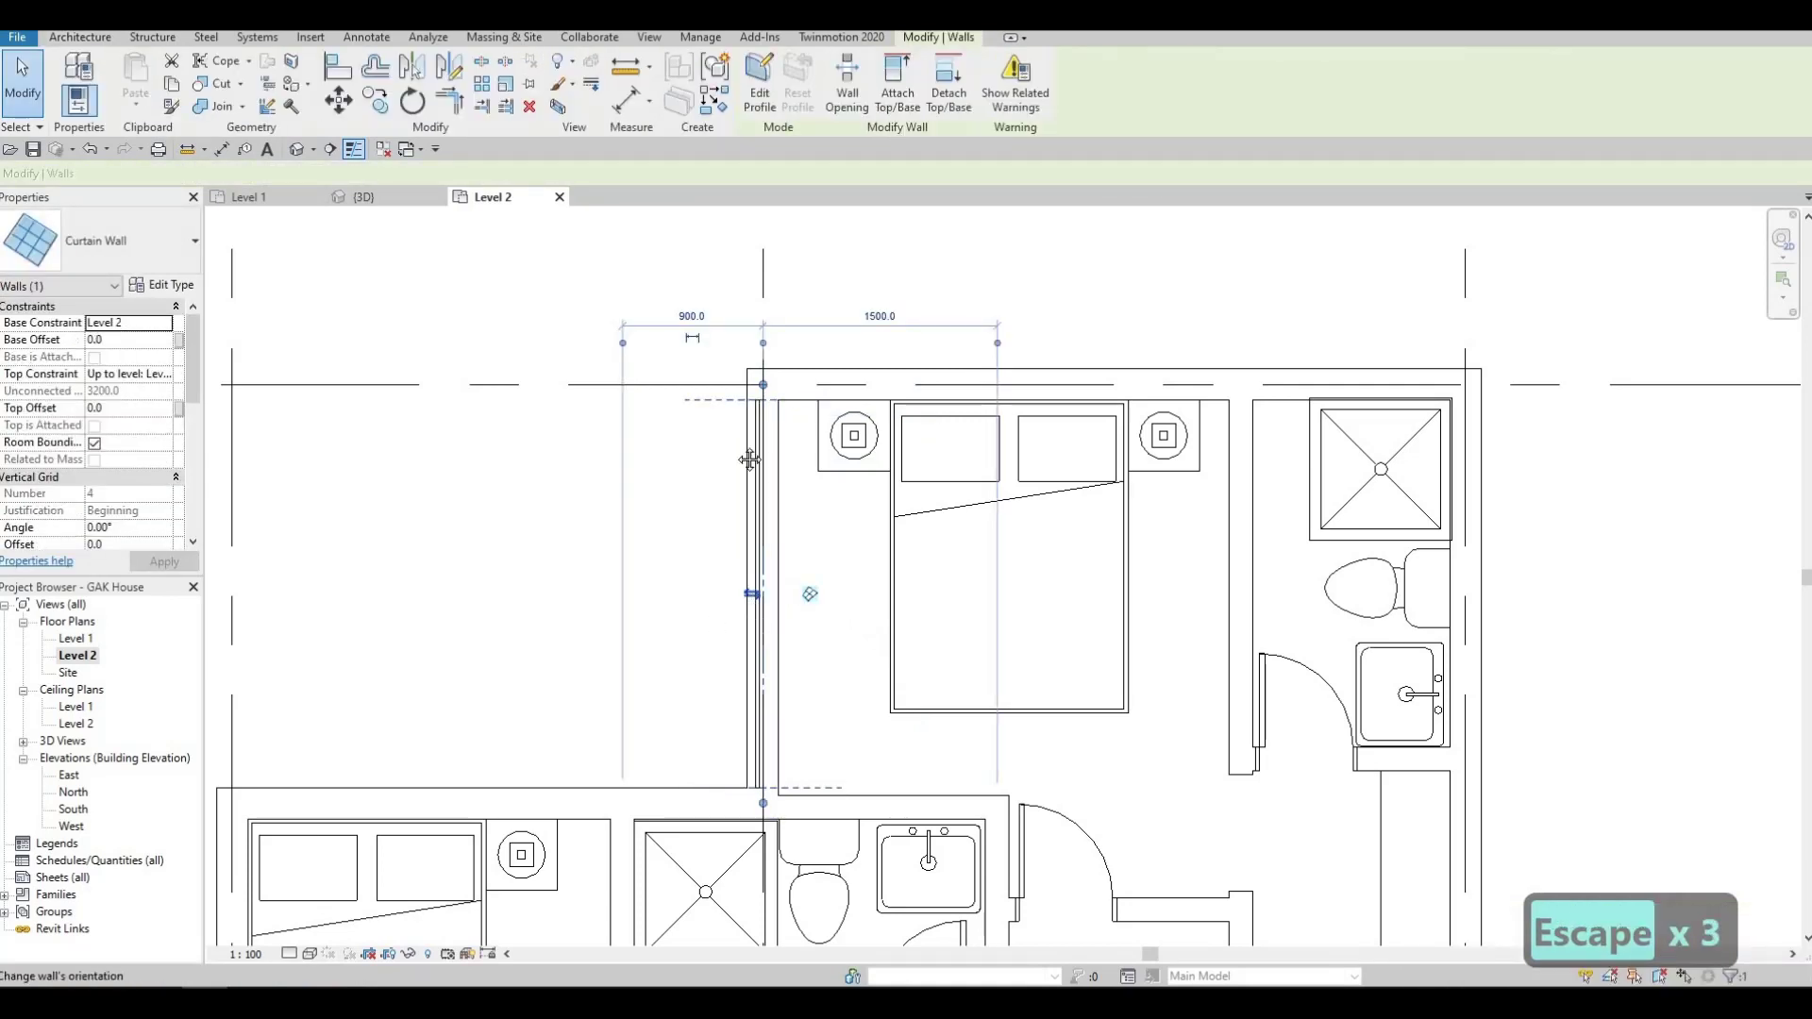
Examine the Level 2 plan between grids A and C, checking the bedrooms, bathrooms, staircase and the curtain walls placed in the exterior walls.
scroll(784, 283, down, 3)
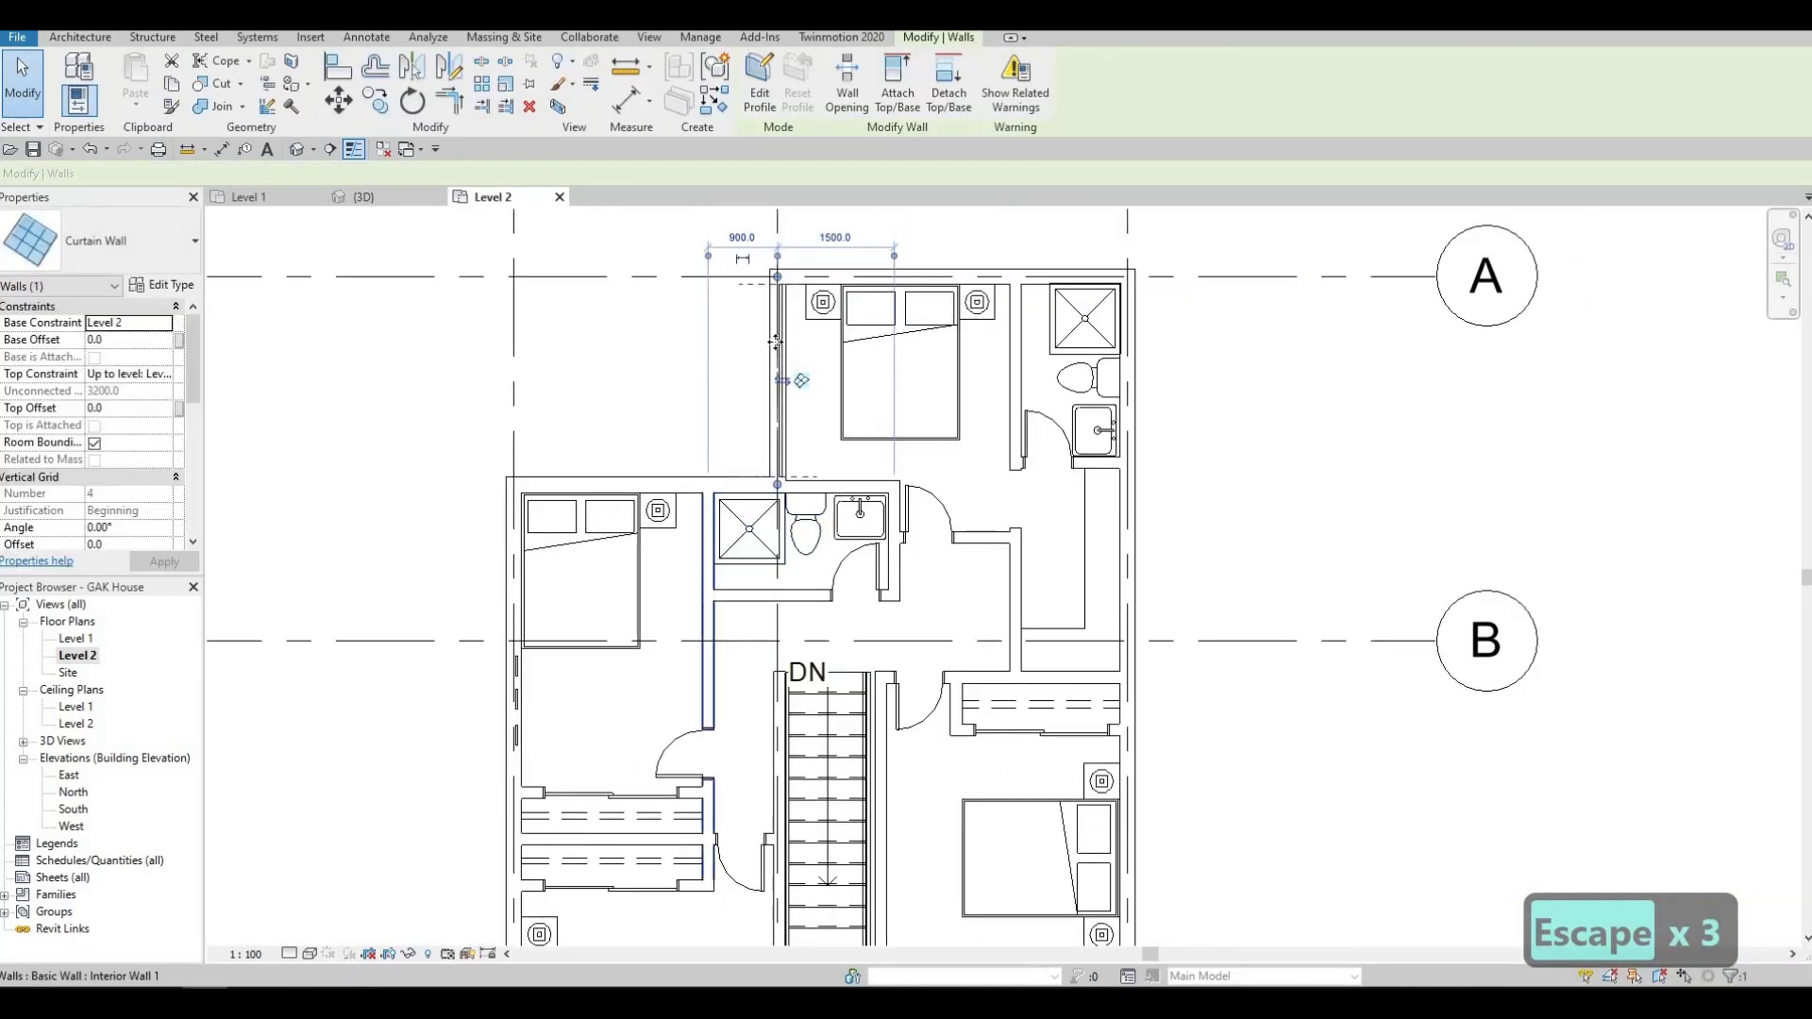
middle_drag(804, 473, 808, 544)
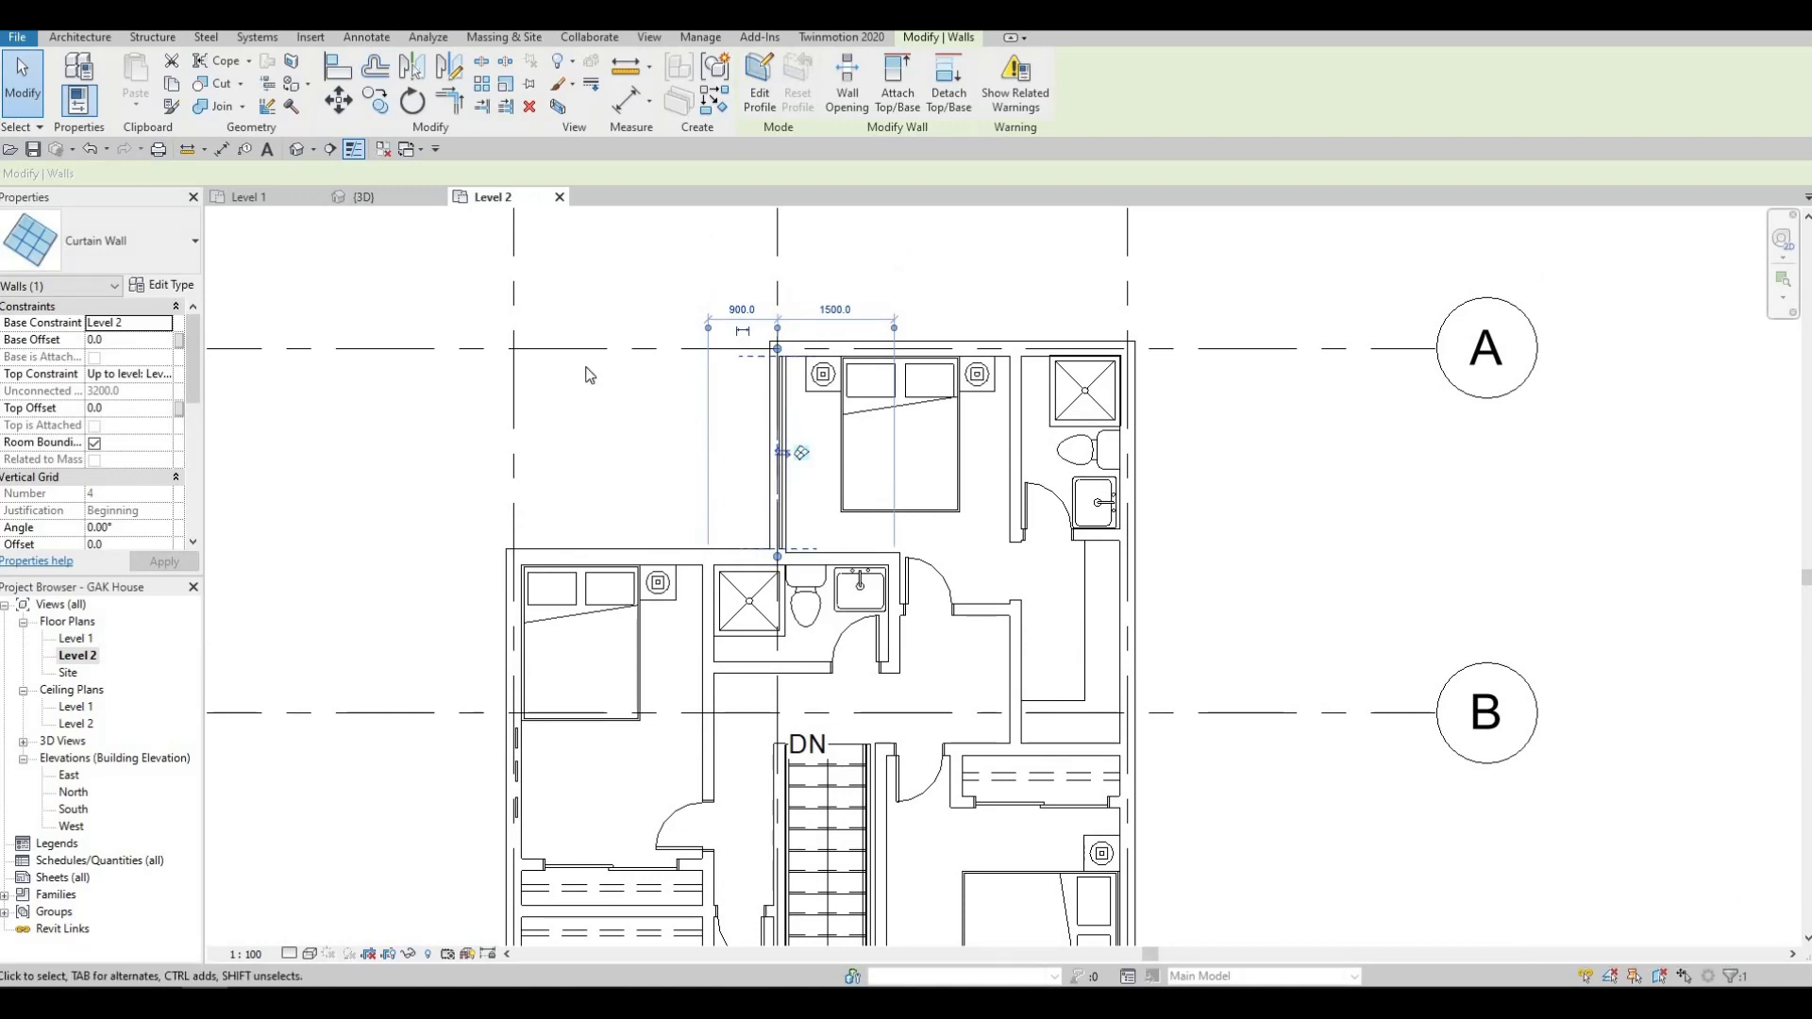
middle_drag(692, 454, 746, 317)
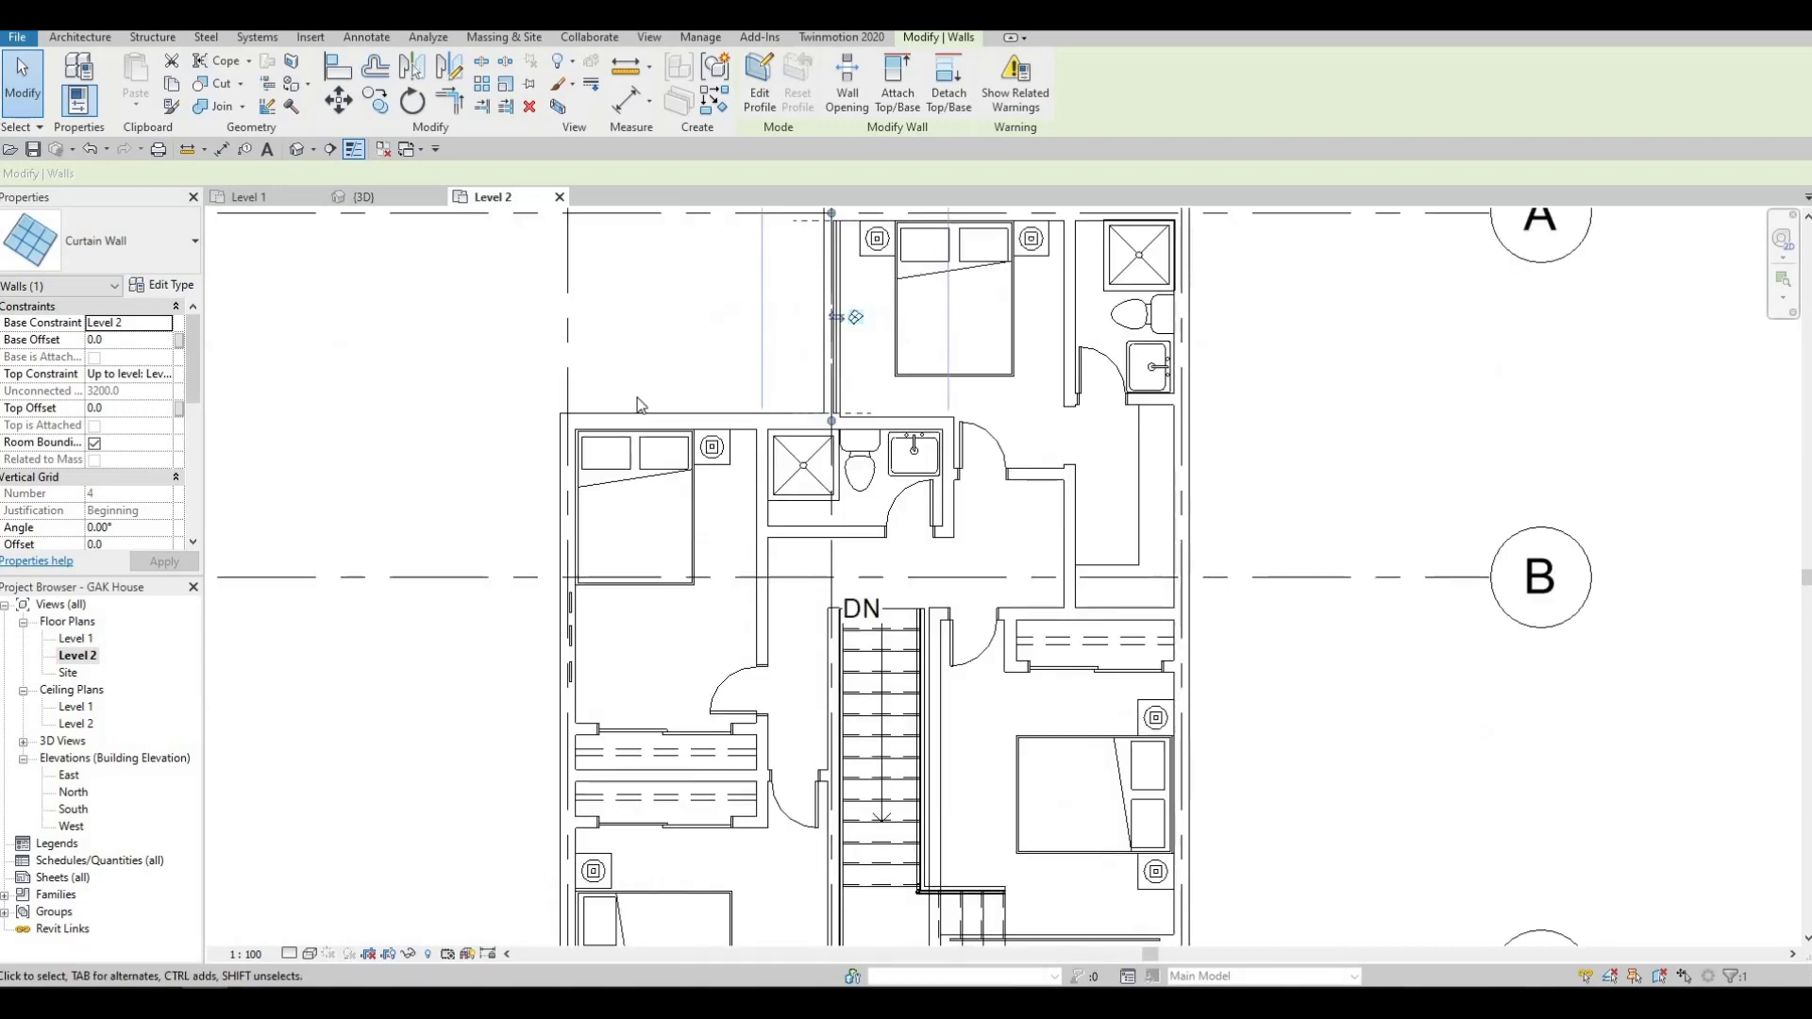
scroll(632, 274, down, 2)
middle_drag(637, 323, 667, 434)
scroll(659, 426, up, 1)
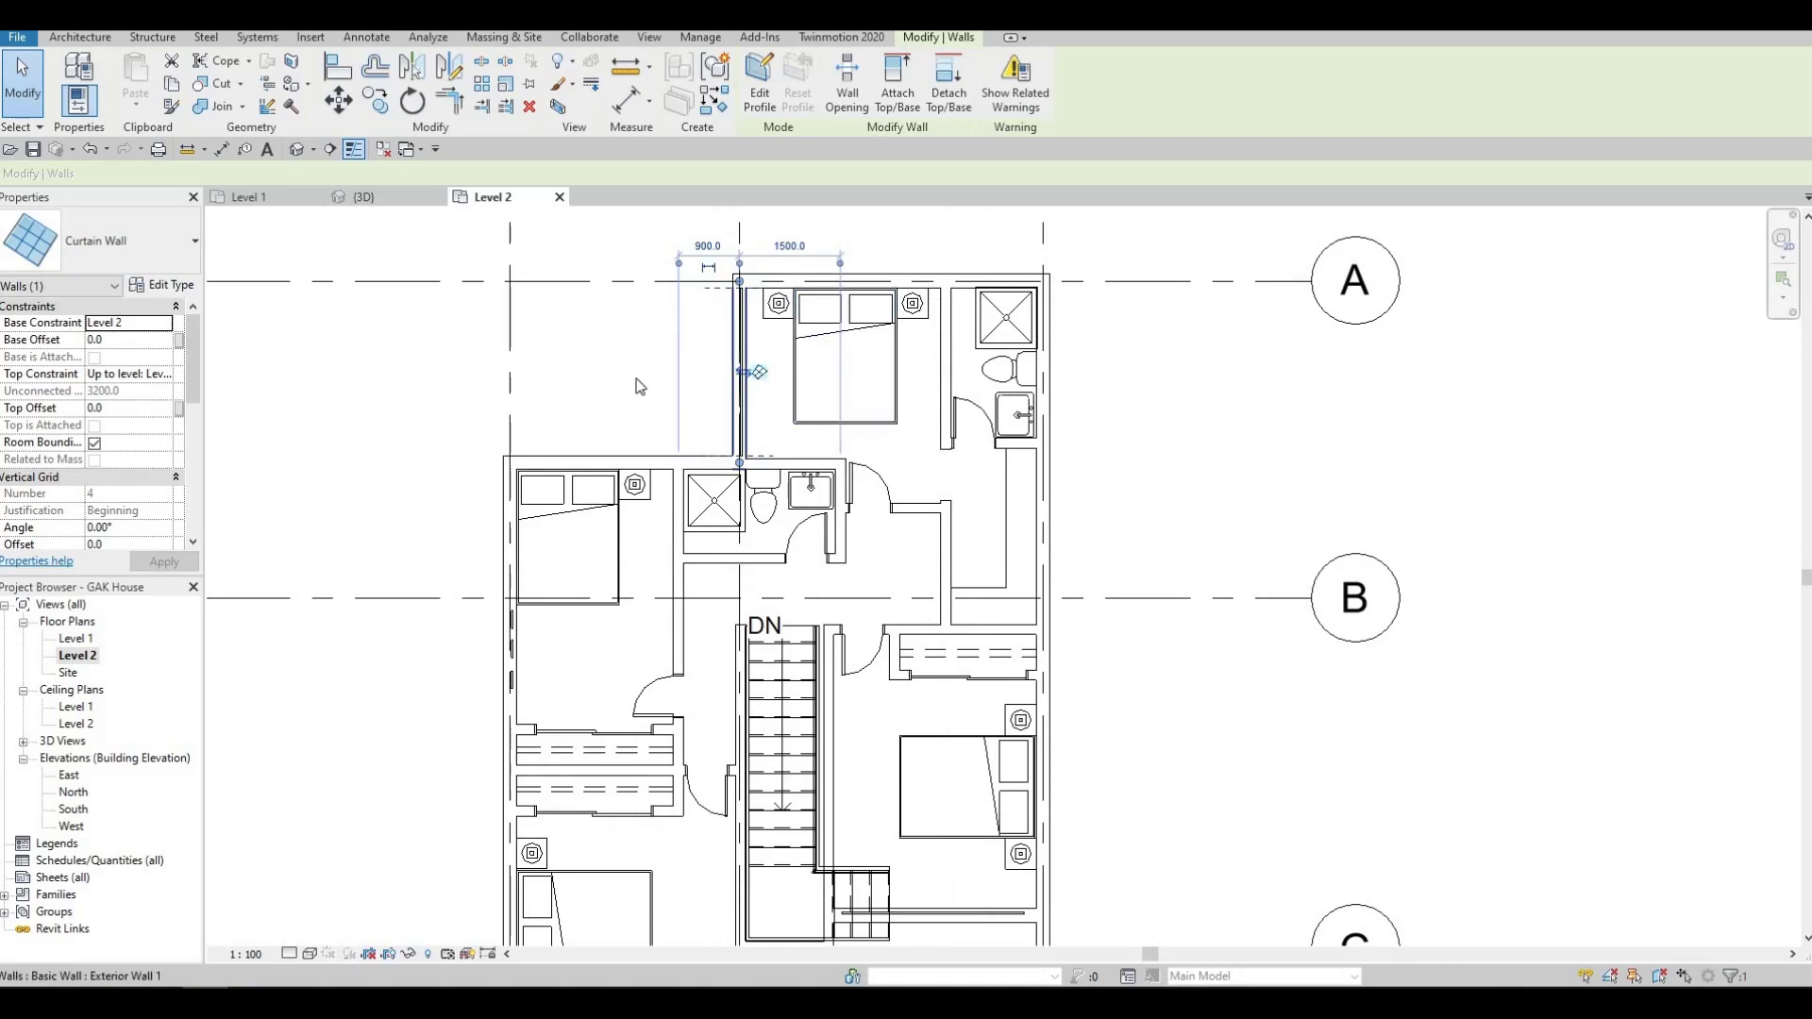
middle_drag(724, 401, 724, 444)
middle_drag(853, 410, 864, 385)
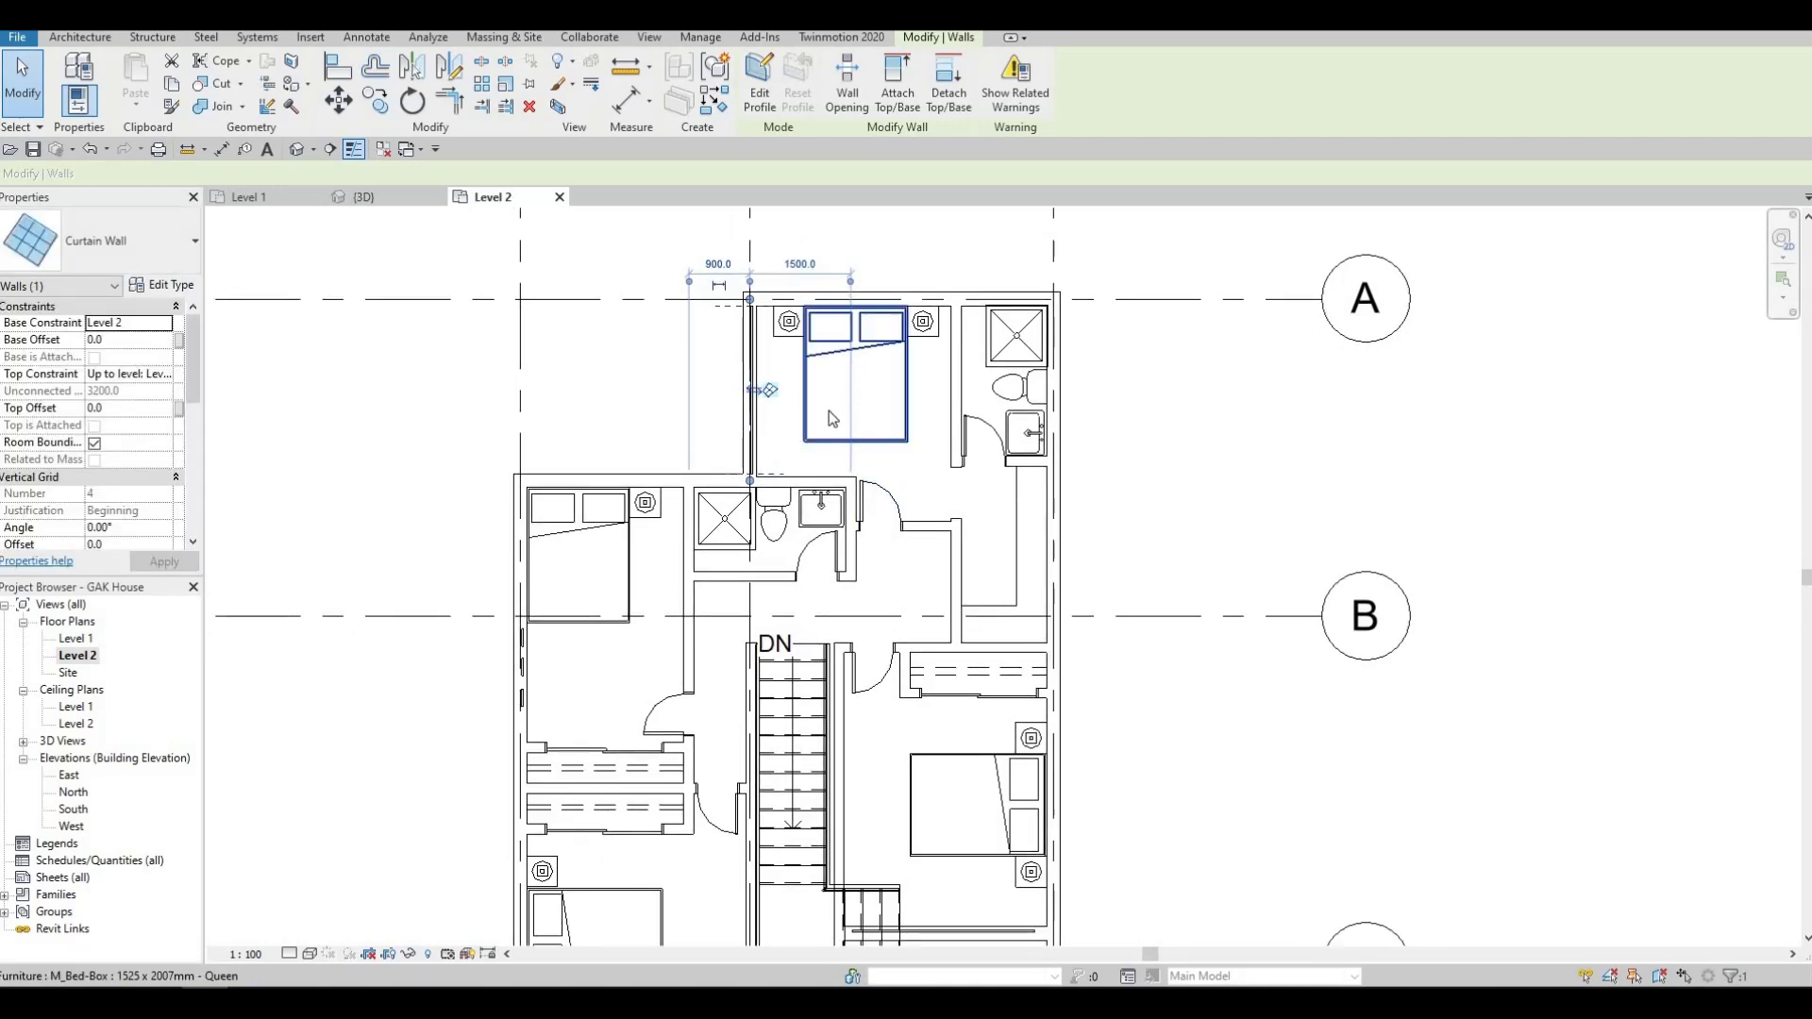
scroll(817, 383, down, 1)
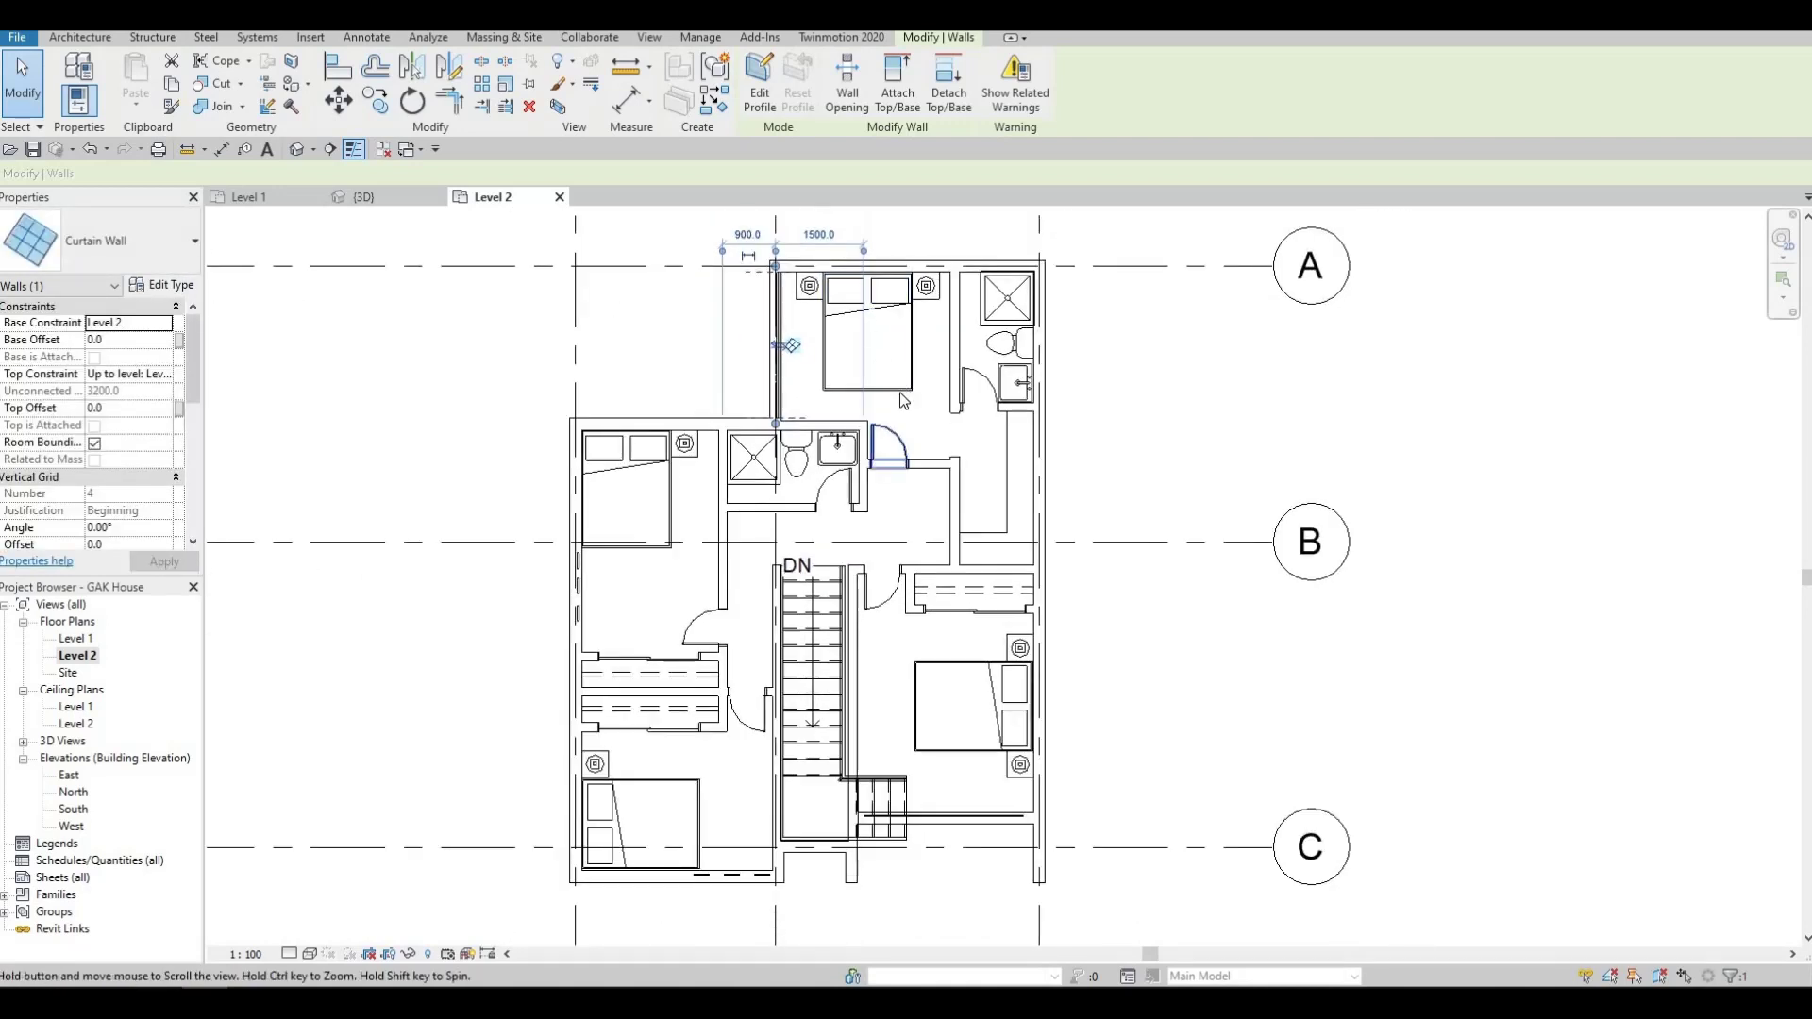
scroll(899, 392, down, 2)
middle_drag(899, 393, 834, 534)
scroll(838, 556, up, 2)
mouse_move(744, 408)
middle_down()
mouse_move(746, 523)
mouse_move(768, 461)
mouse_move(741, 402)
middle_up()
scroll(755, 486, up, 4)
scroll(741, 403, down, 1)
scroll(741, 402, up, 1)
scroll(863, 549, down, 1)
middle_drag(869, 553, 836, 510)
middle_drag(782, 387, 765, 355)
scroll(748, 425, down, 1)
middle_drag(739, 509, 702, 513)
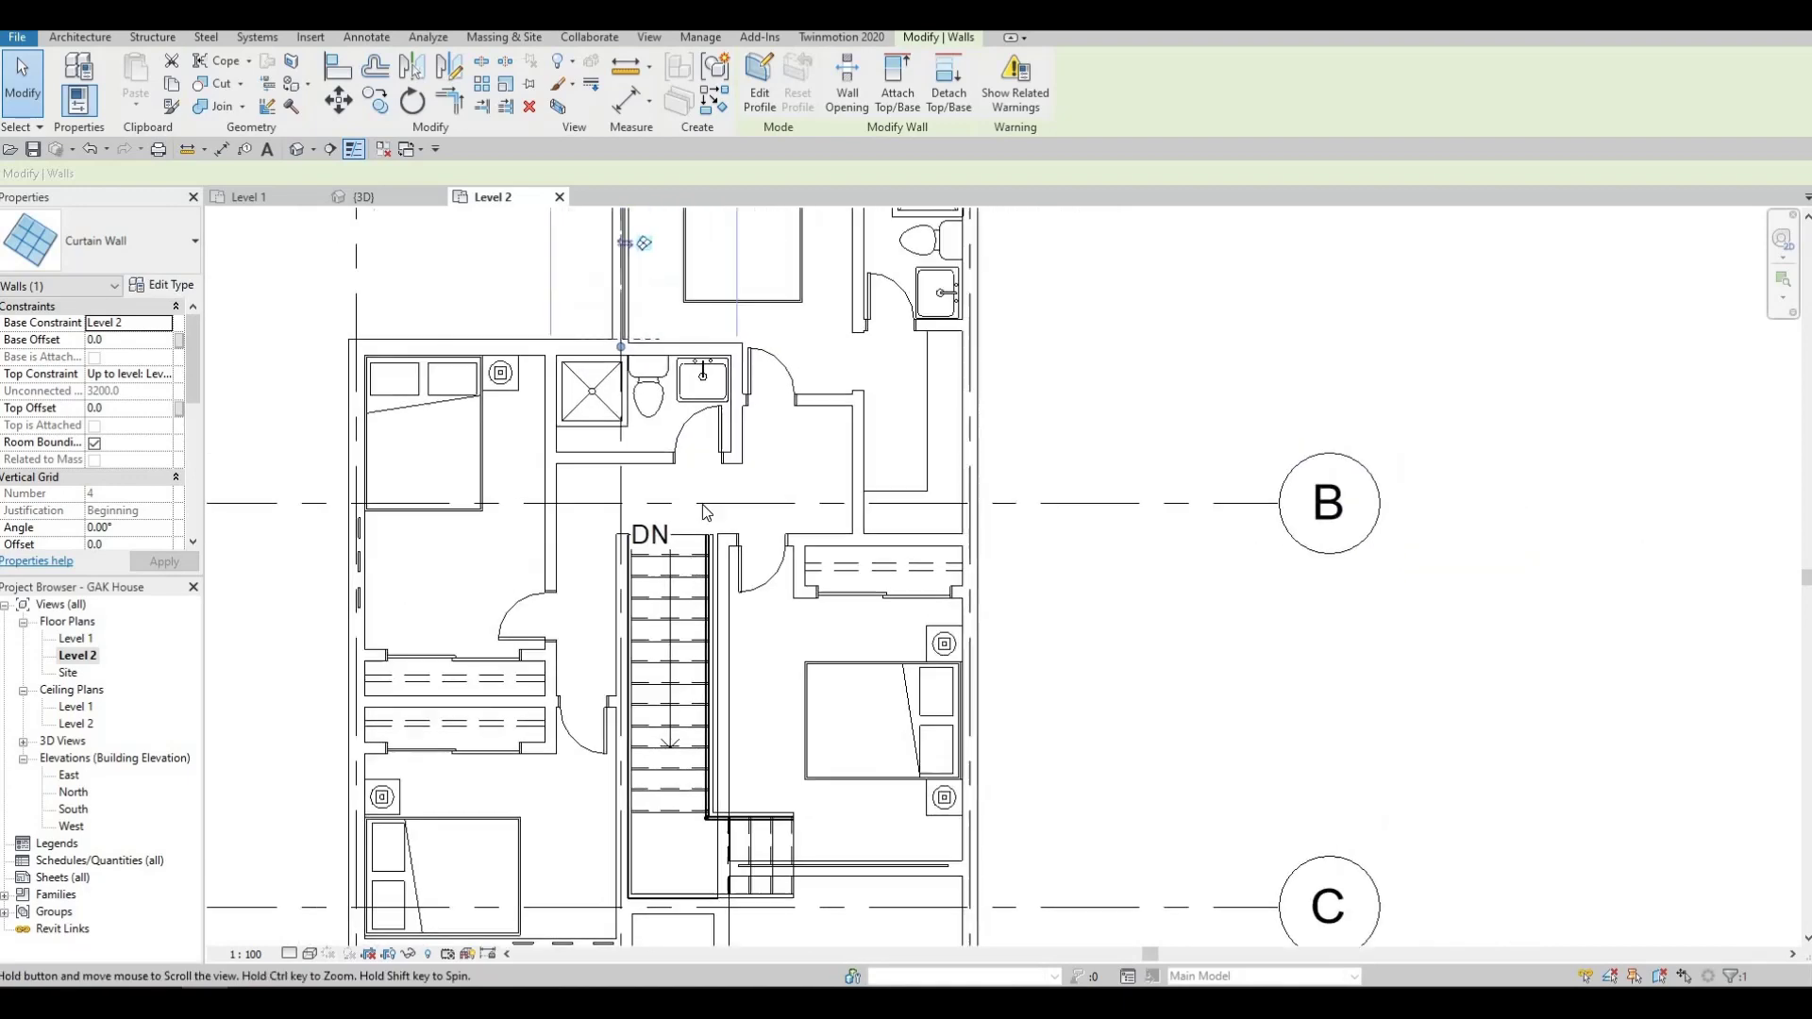
scroll(703, 513, down, 1)
middle_drag(655, 711, 614, 561)
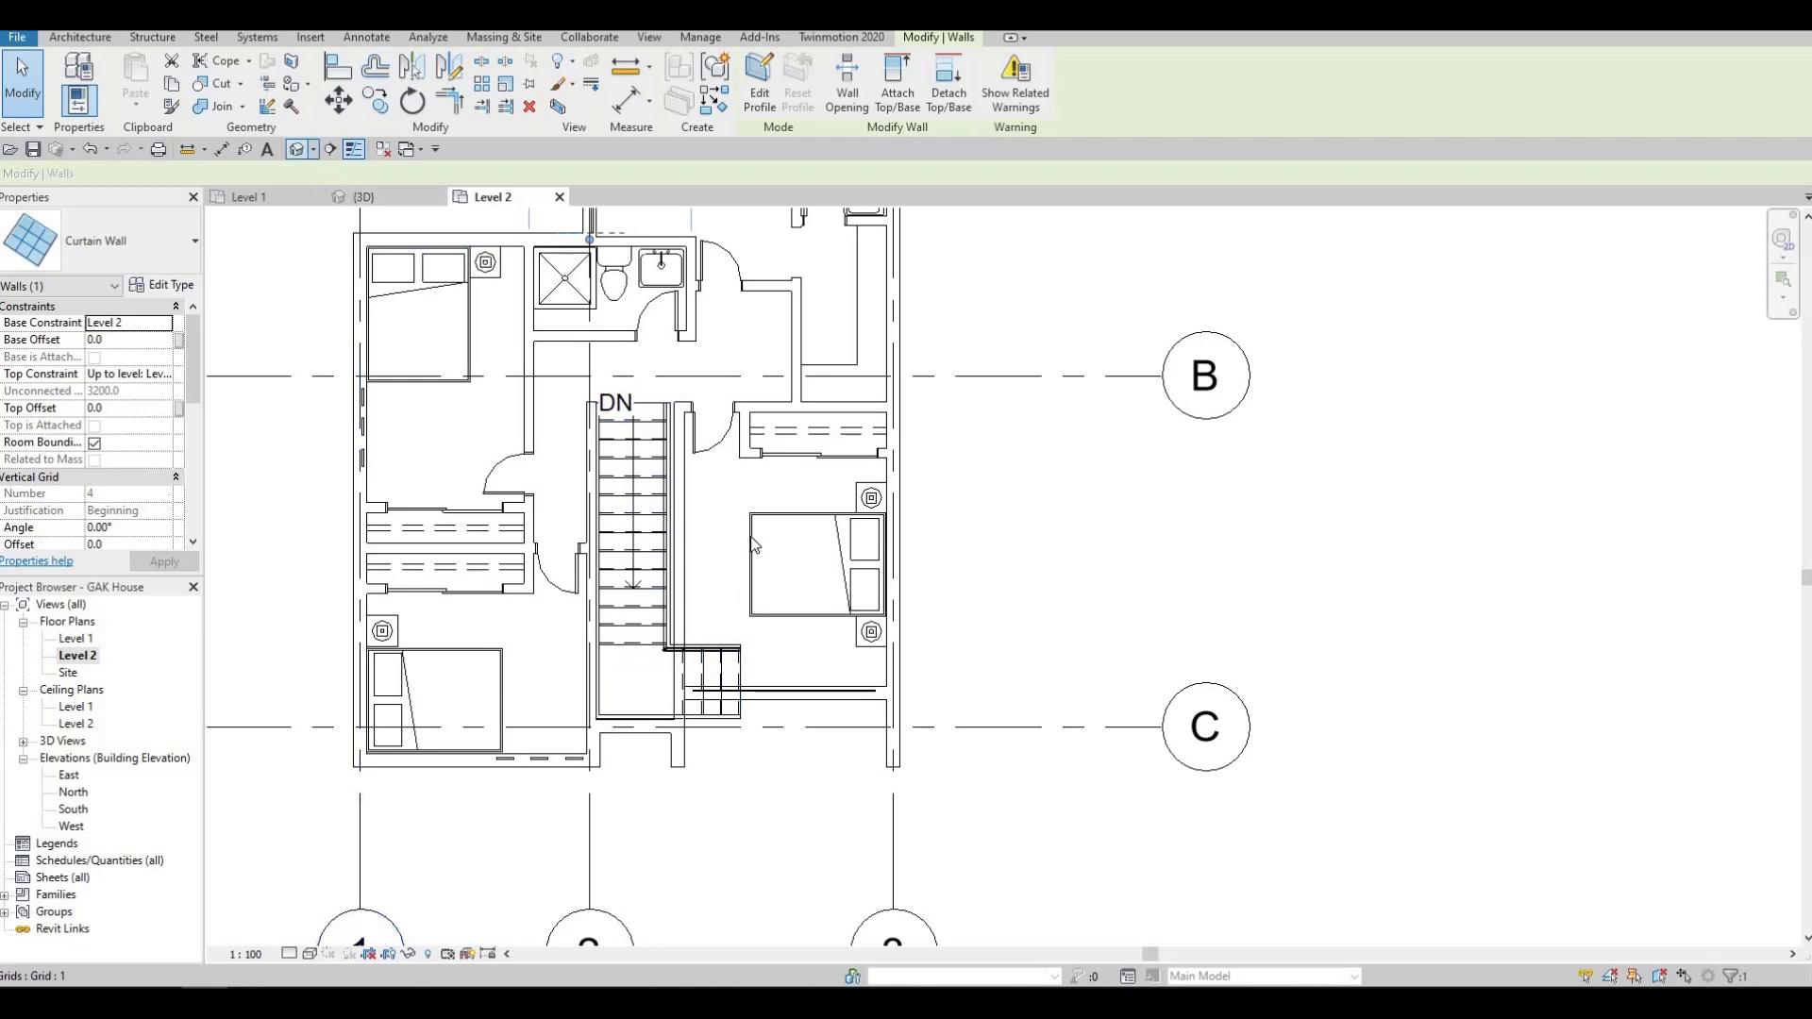
In the 3D view, cut the wide curtain wall out of the front exterior wall of the bedroom between grids 2 and 3.
middle_drag(882, 621, 885, 556)
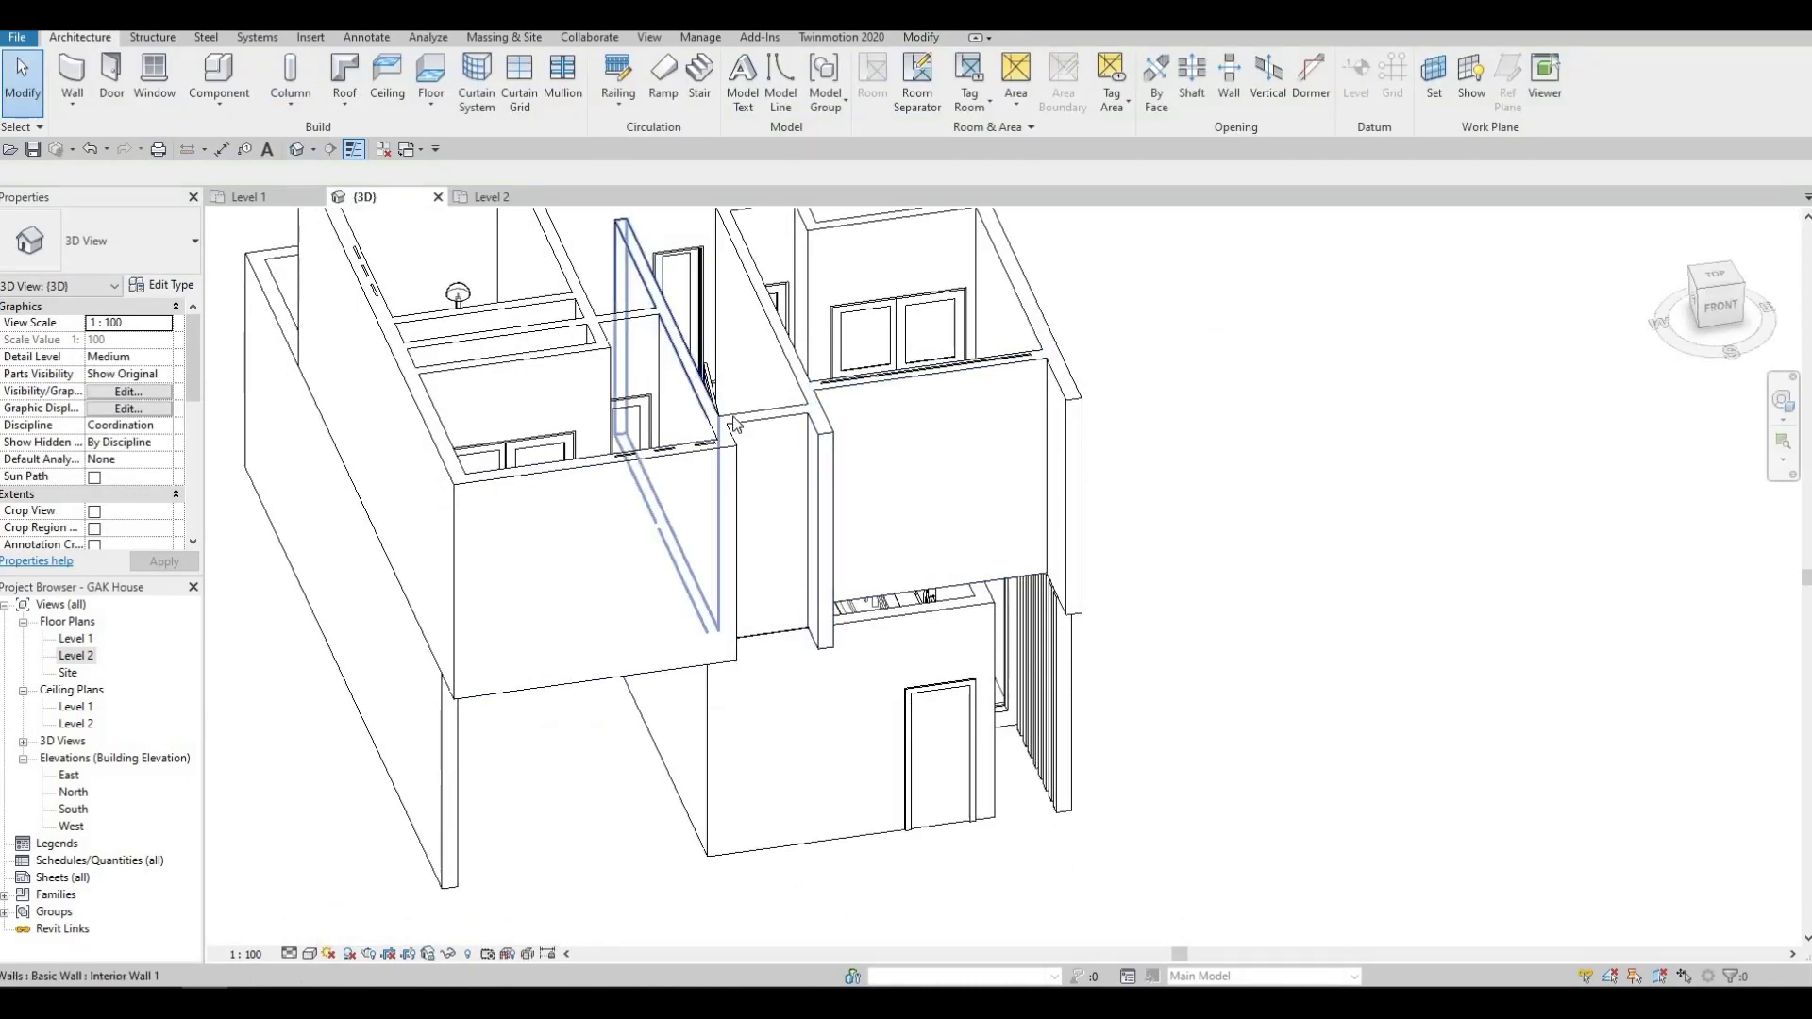
middle_drag(715, 425, 717, 491)
click(920, 37)
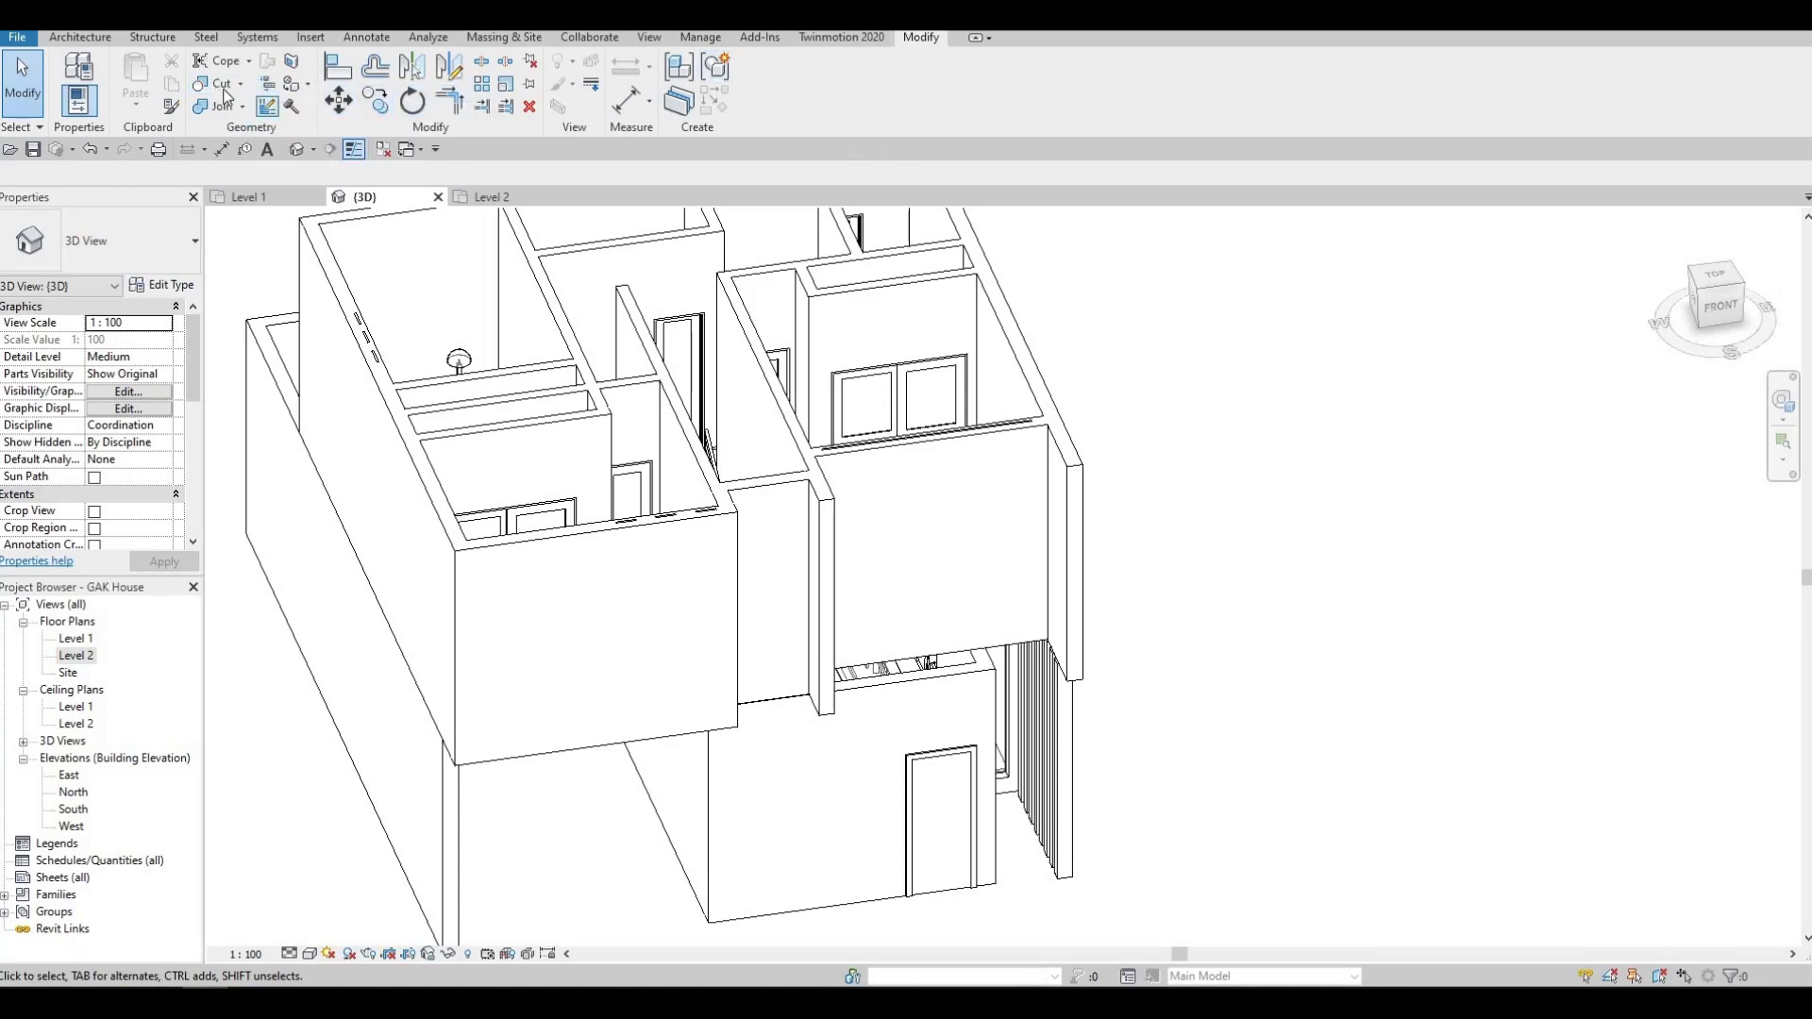
click(835, 467)
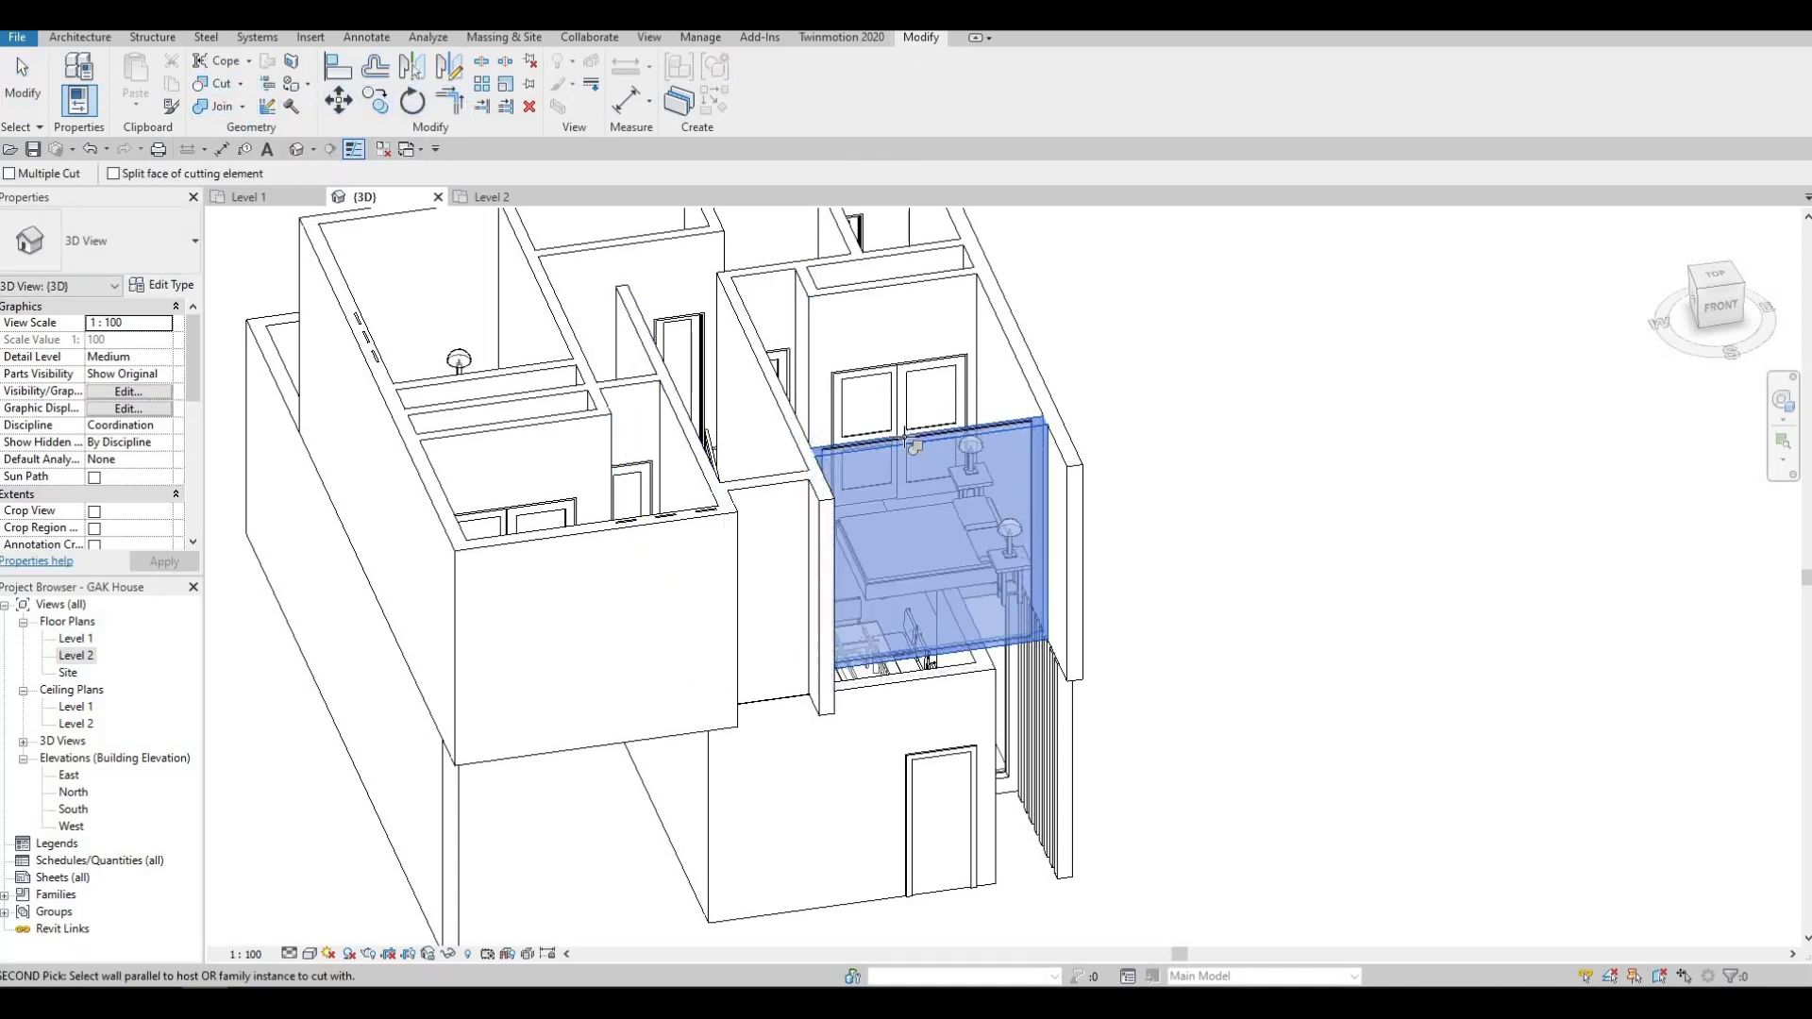
Cut the three narrow curtain wall segments out of the front exterior wall of the bedroom between grids 1 and 2.
click(601, 527)
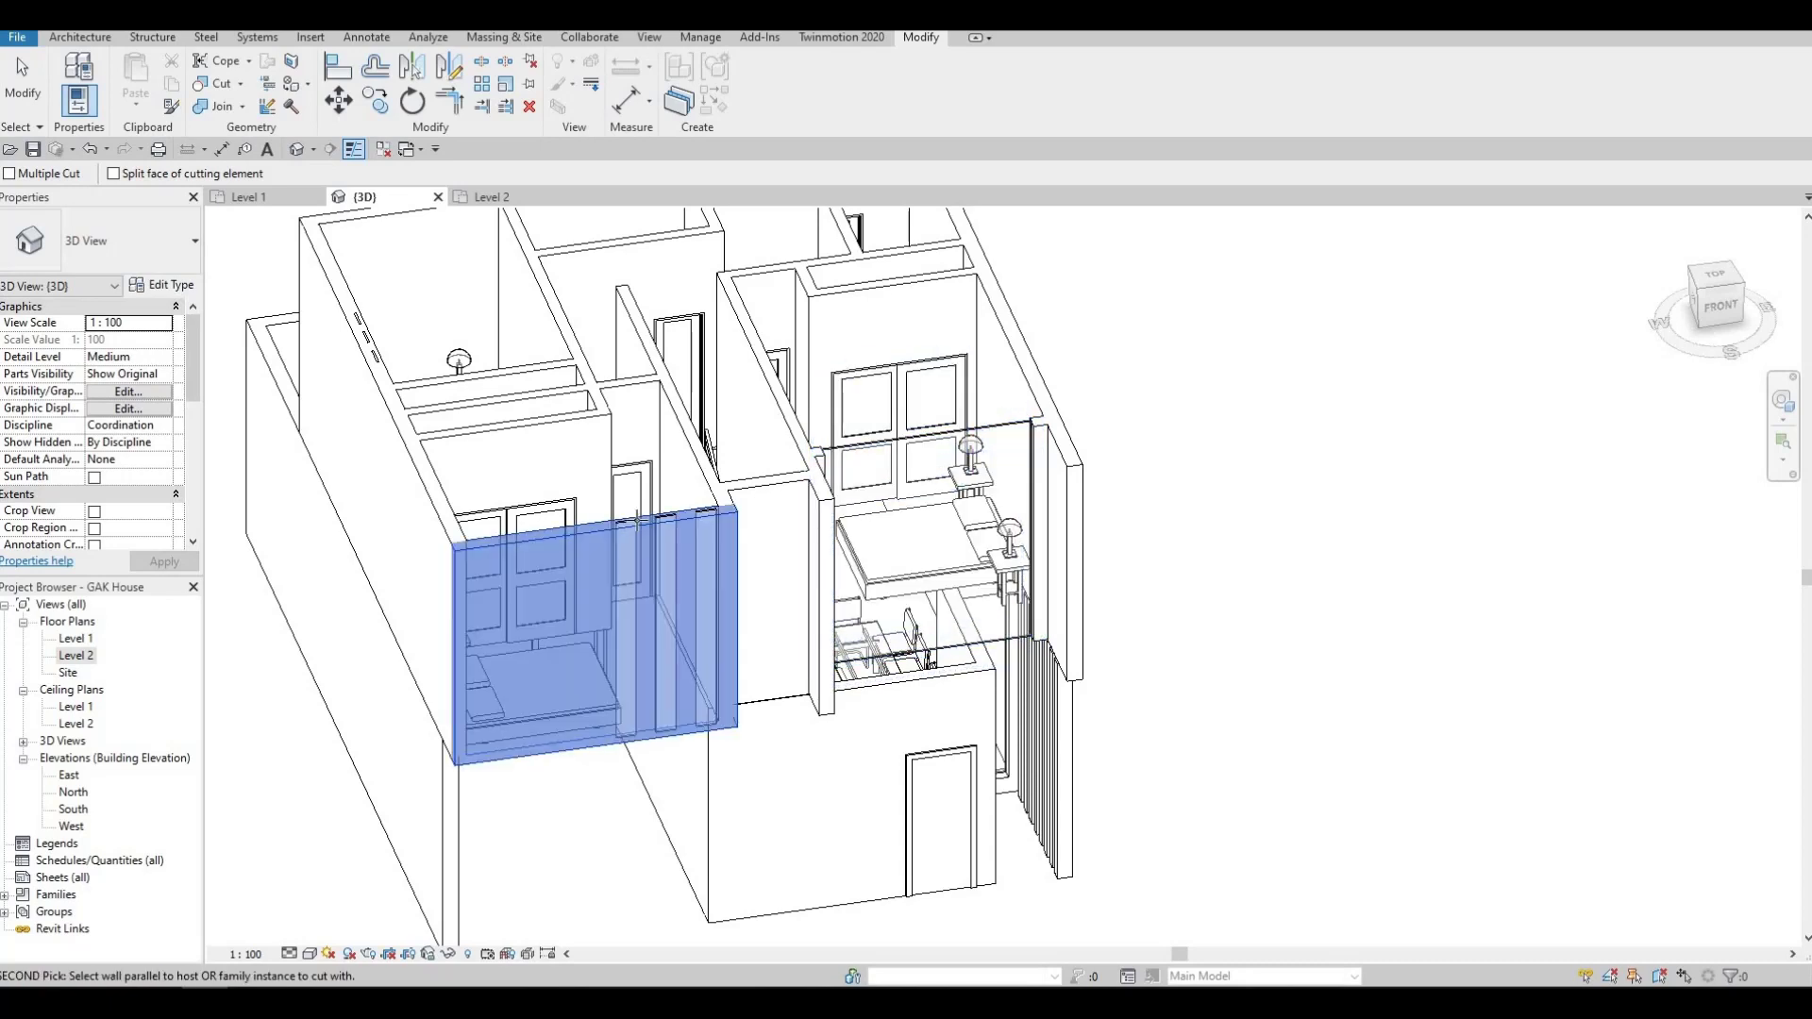
click(631, 522)
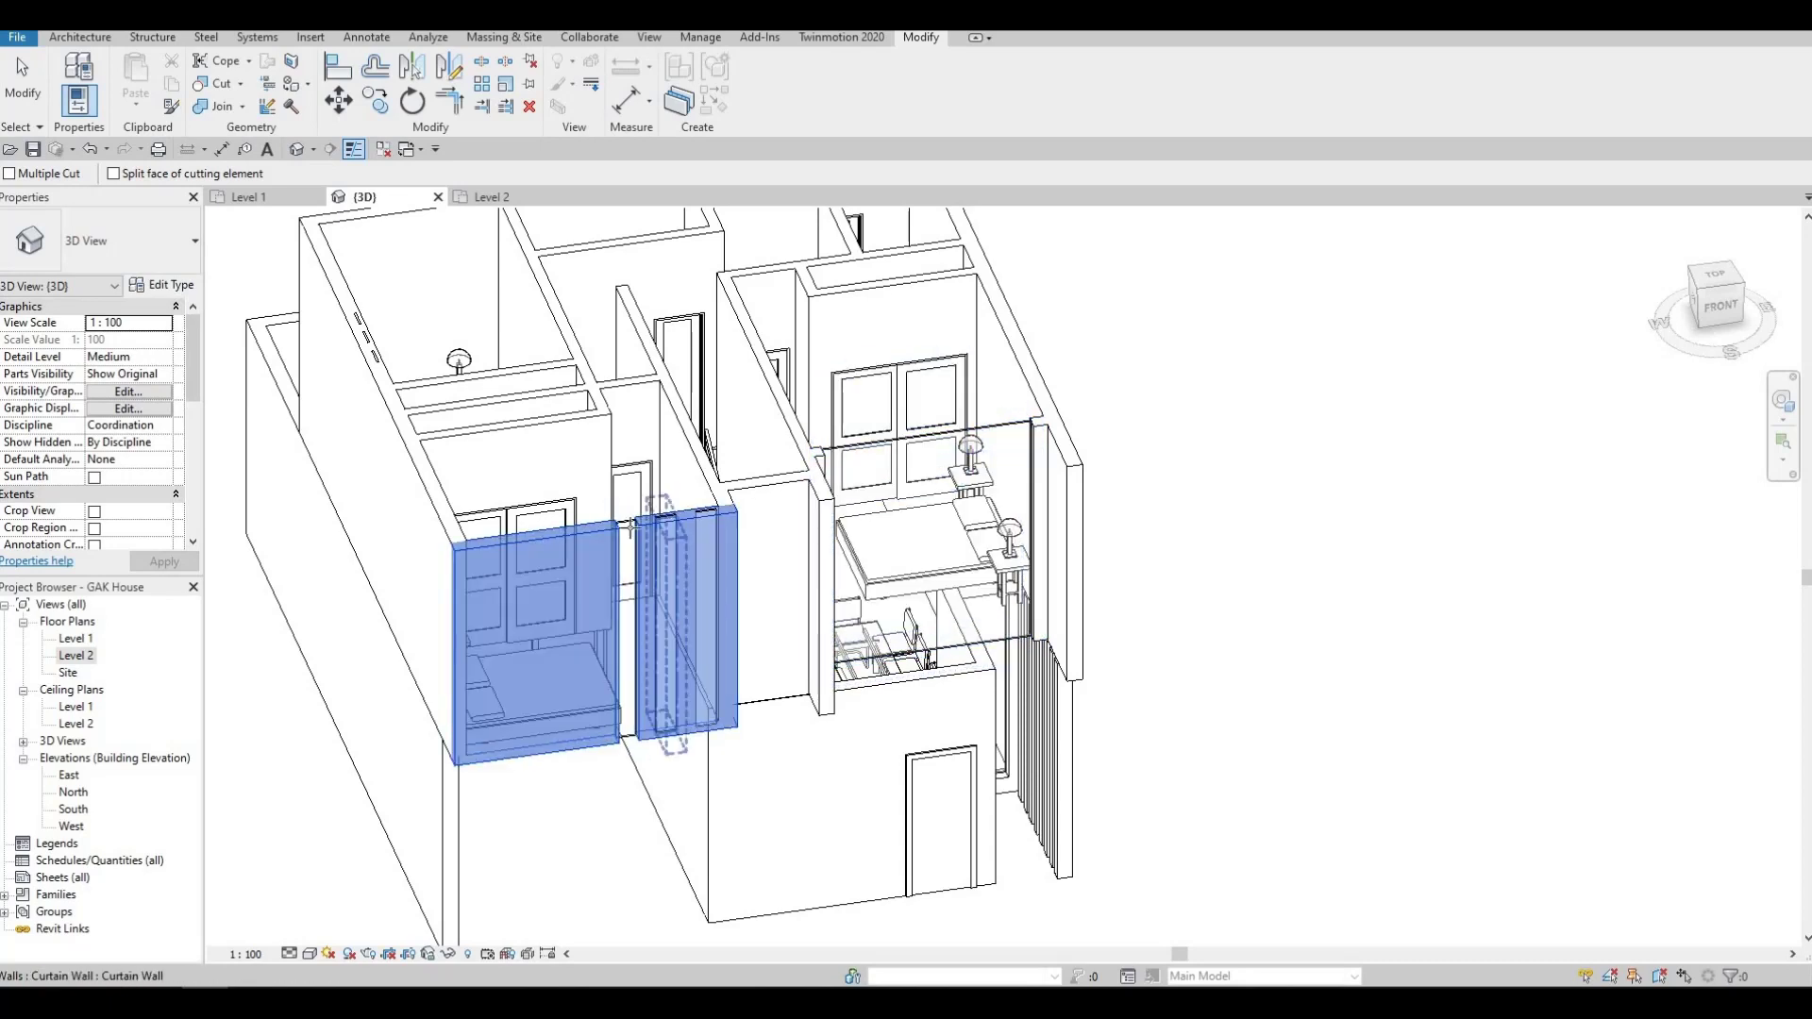
click(585, 543)
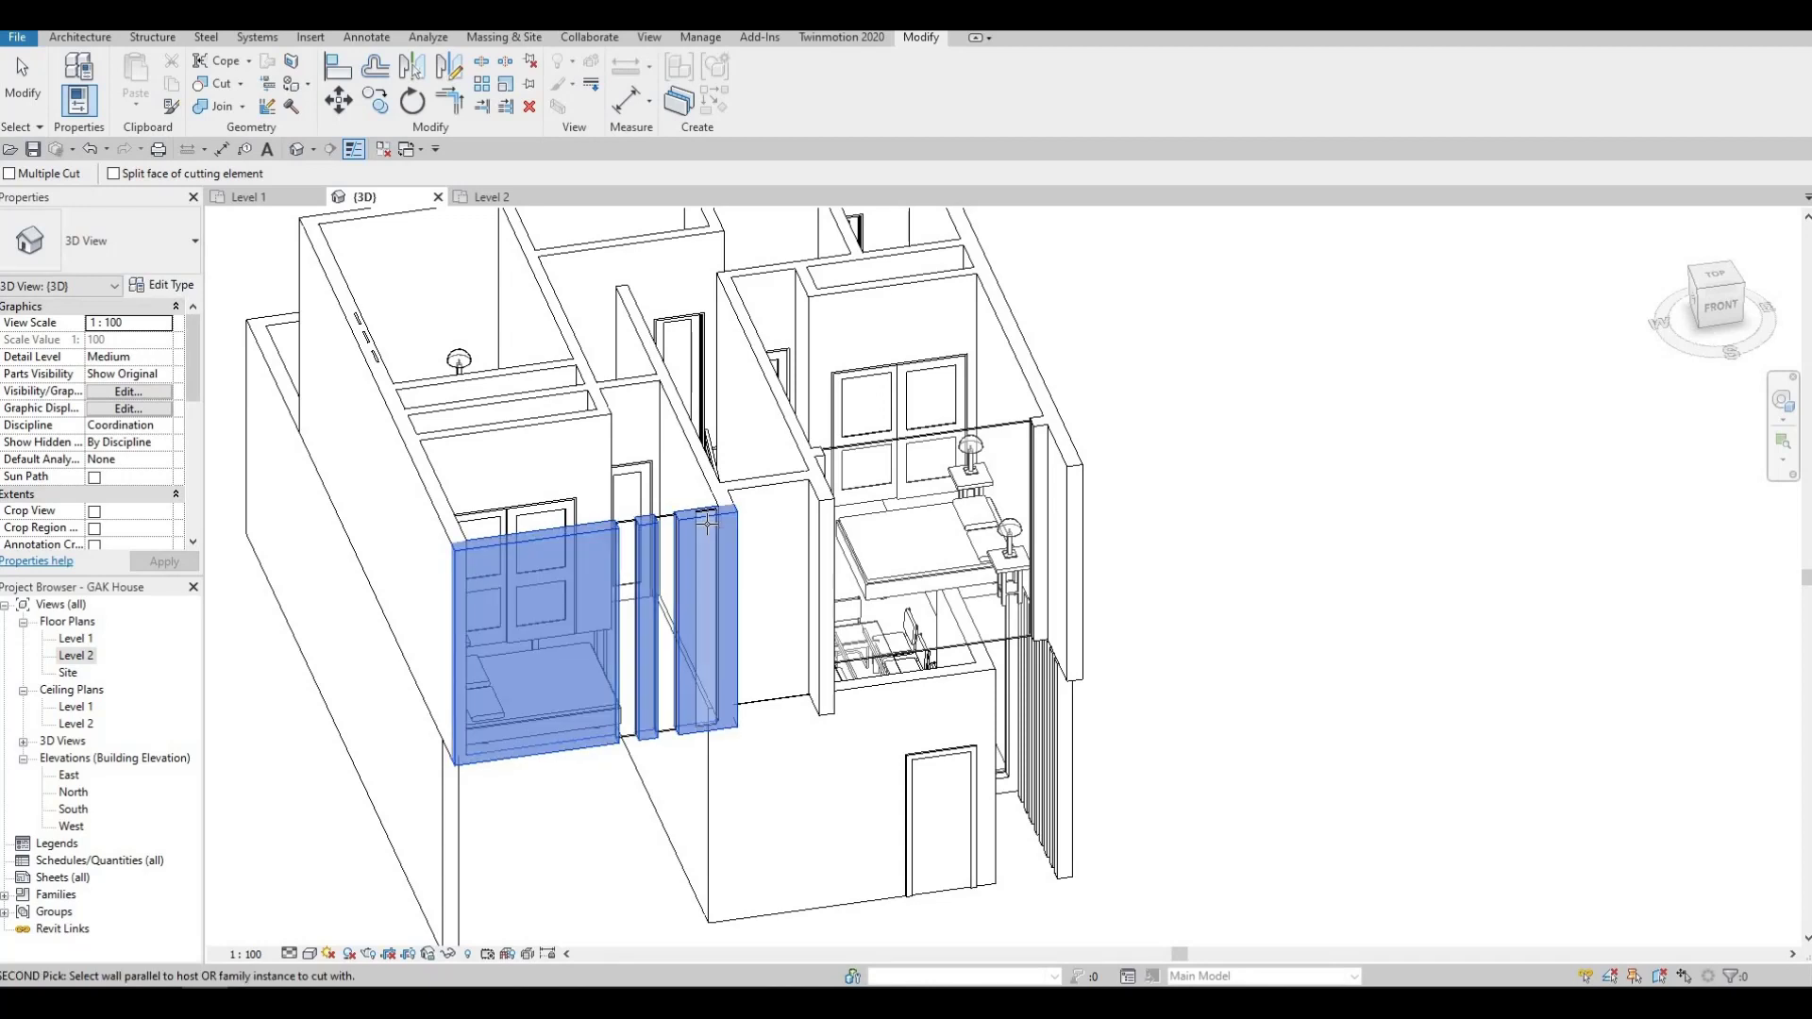
click(706, 522)
Cut the three 260 mm curtain wall segments out of the grid 1 side wall of the bedroom at grid B.
shift+middle_drag(449, 603, 727, 736)
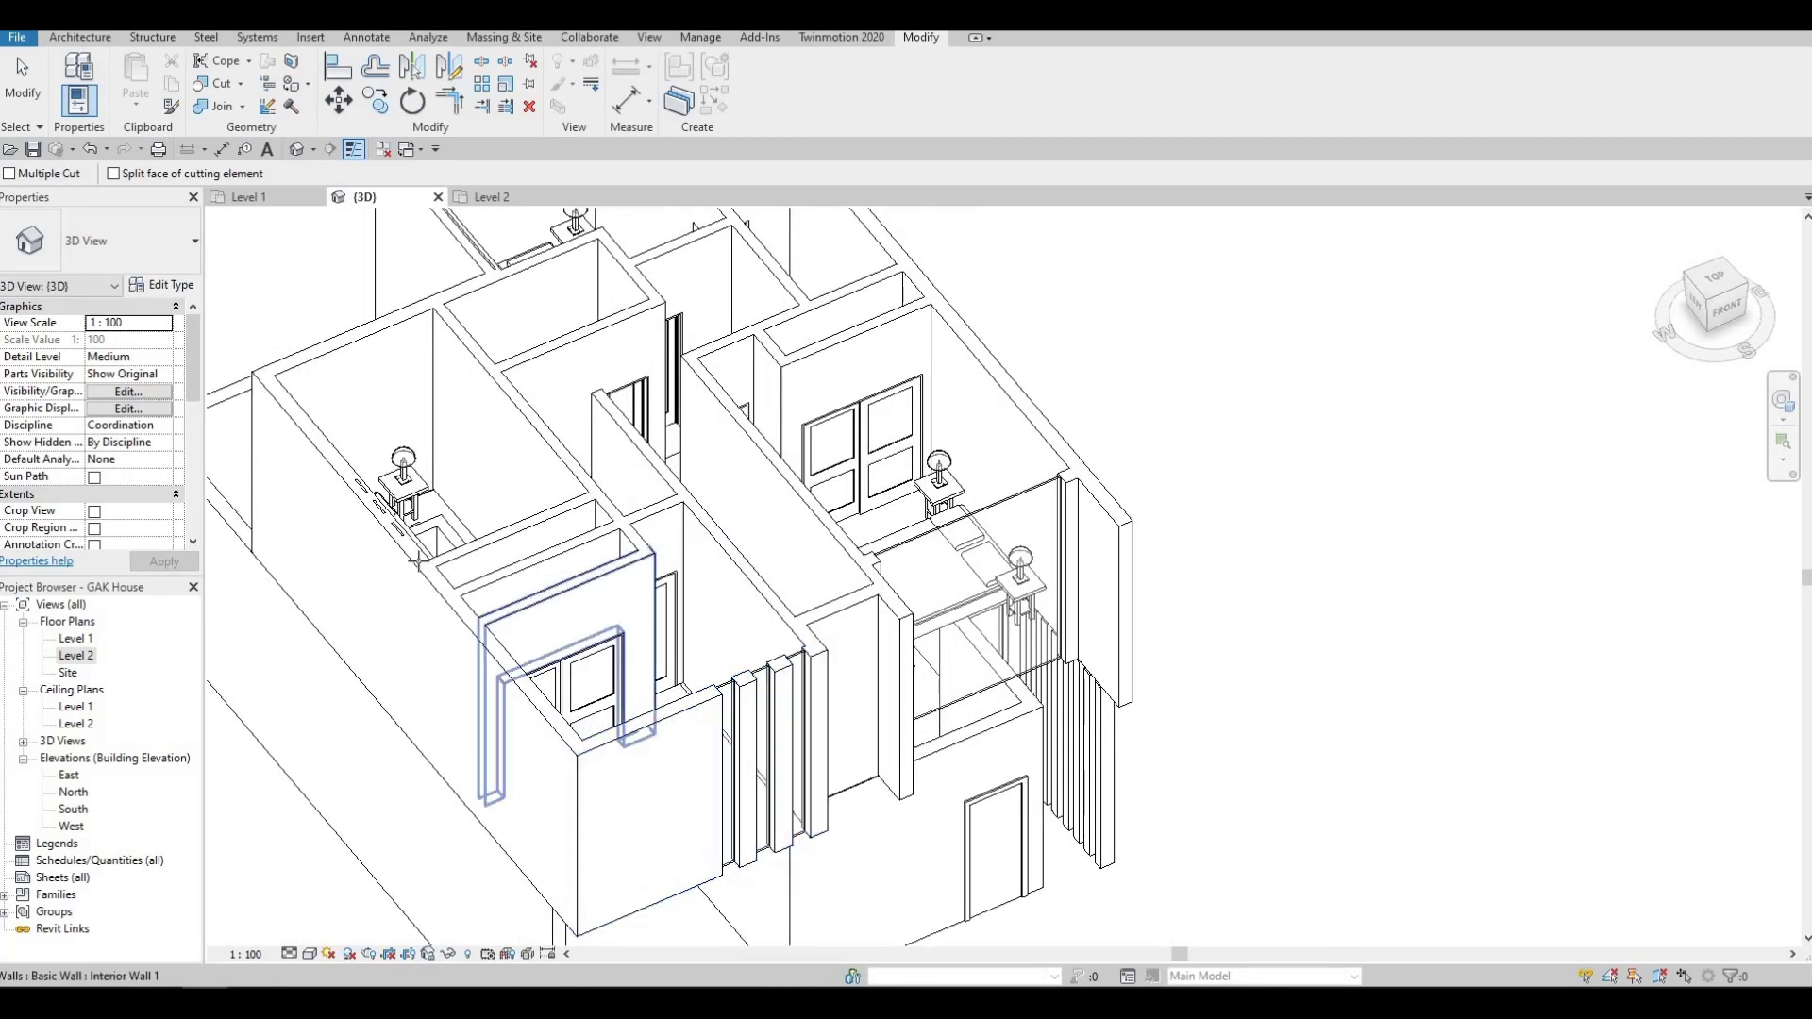
click(415, 584)
click(385, 529)
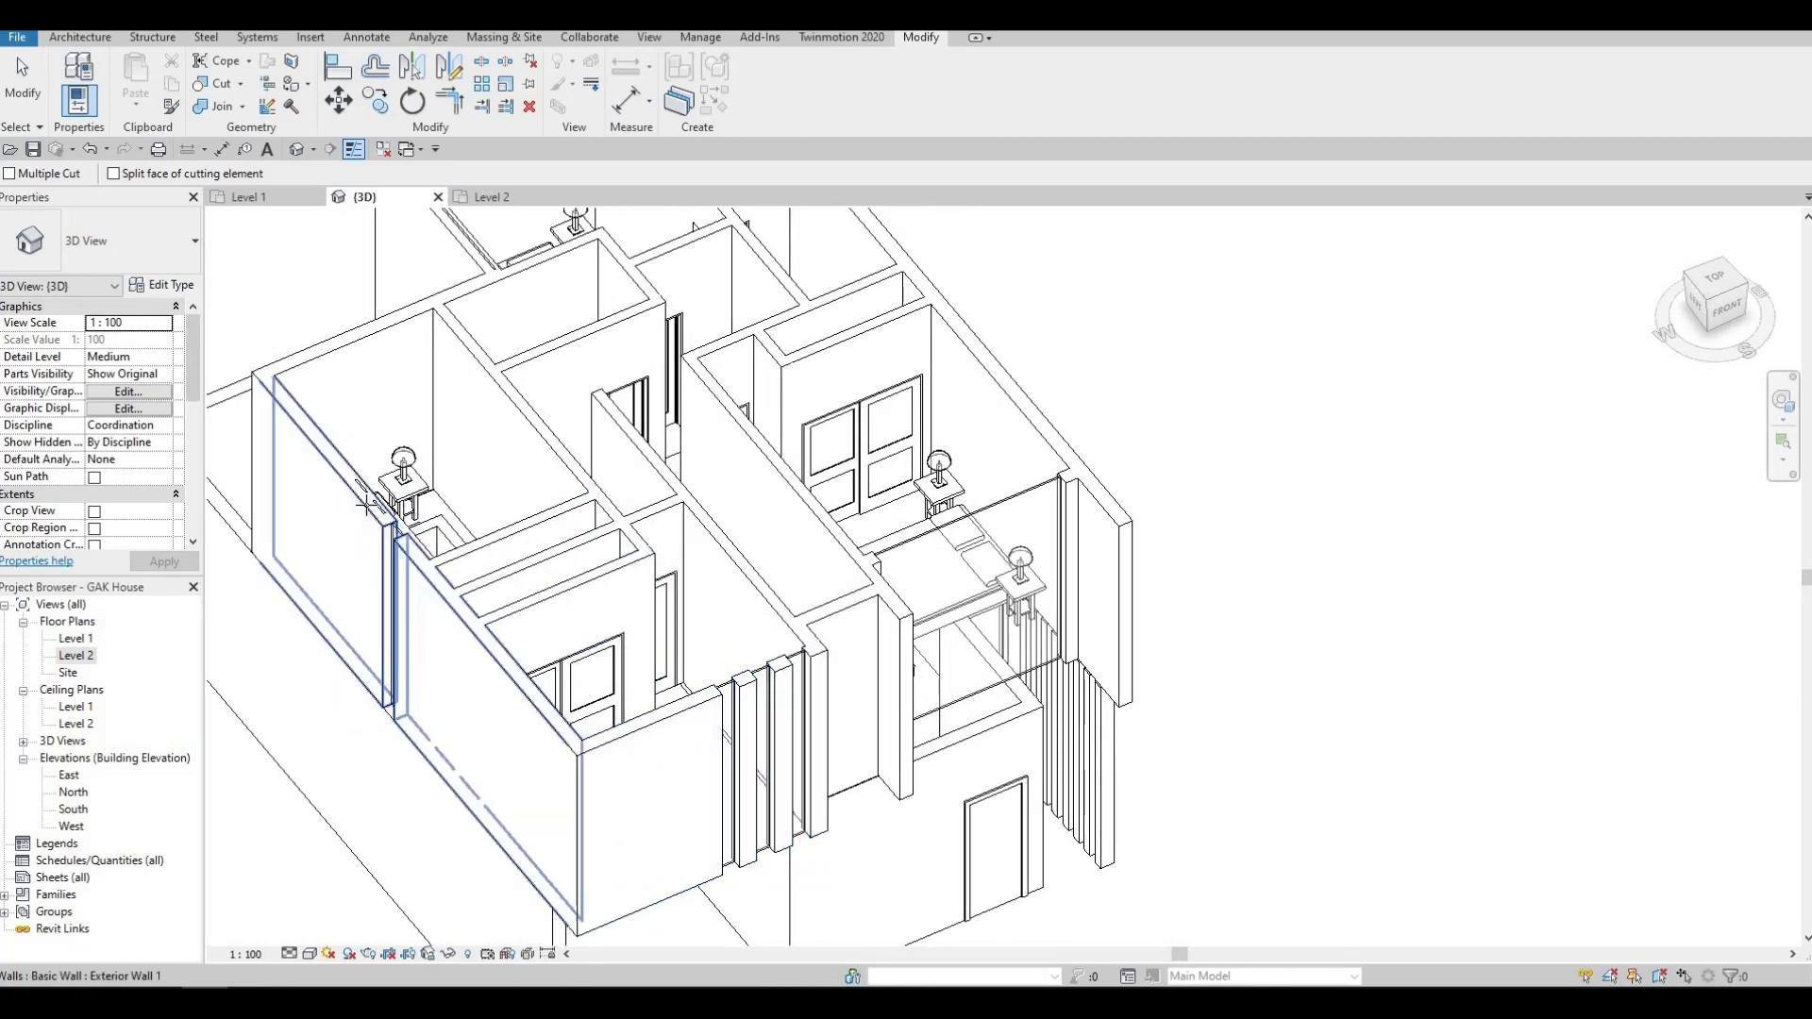
click(375, 505)
click(365, 501)
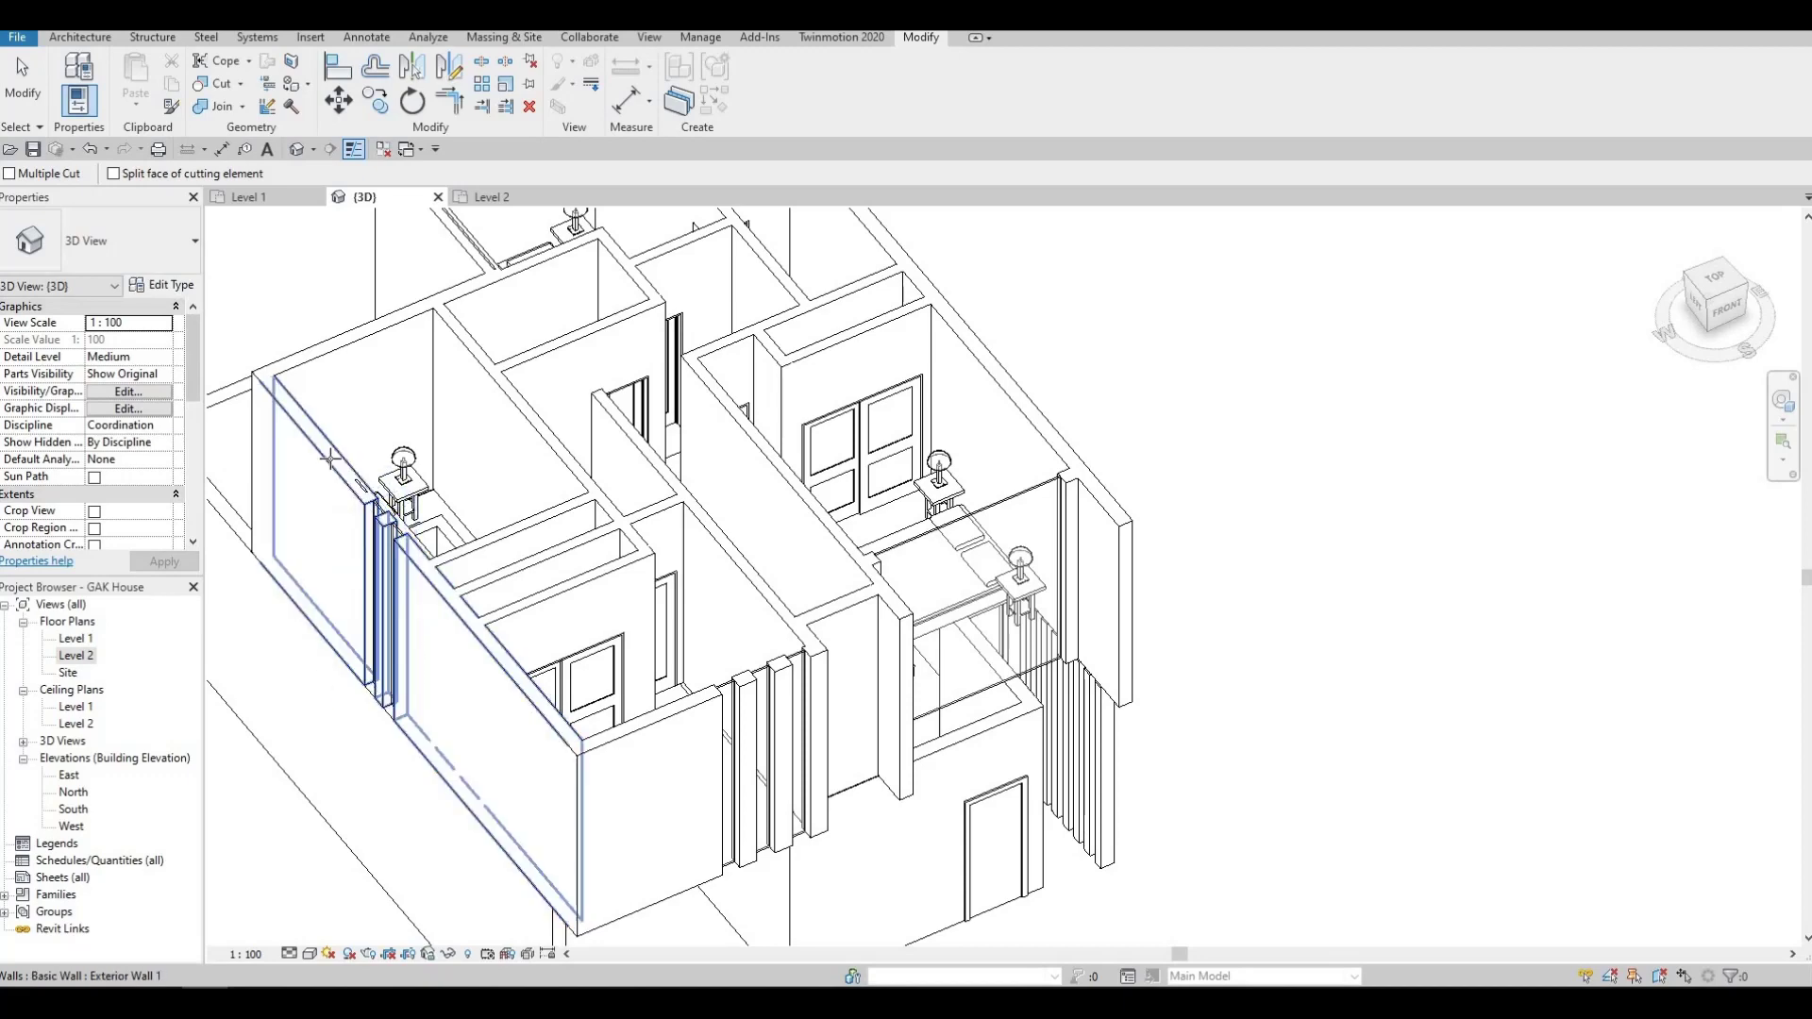
click(351, 481)
click(351, 480)
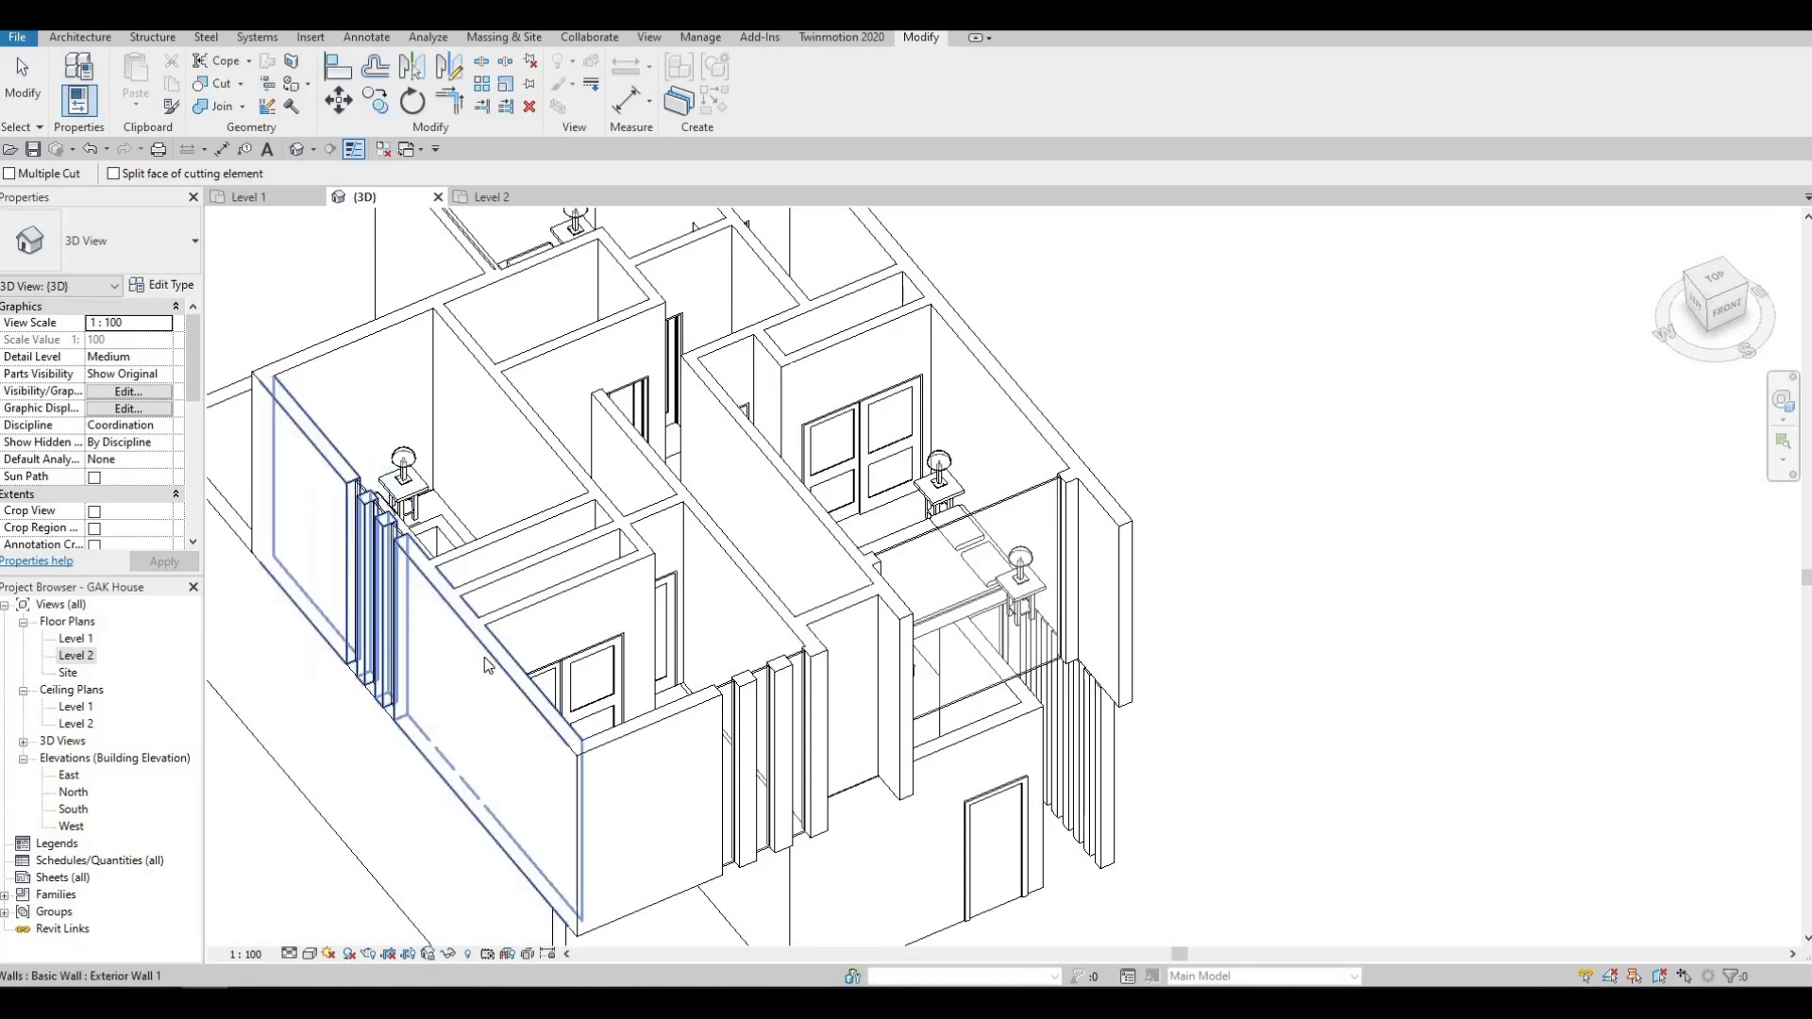
Cut the full-length curtain wall out of the grid 2 exterior wall of the rear bedroom at grid A.
middle_drag(525, 466, 584, 702)
scroll(496, 472, up, 2)
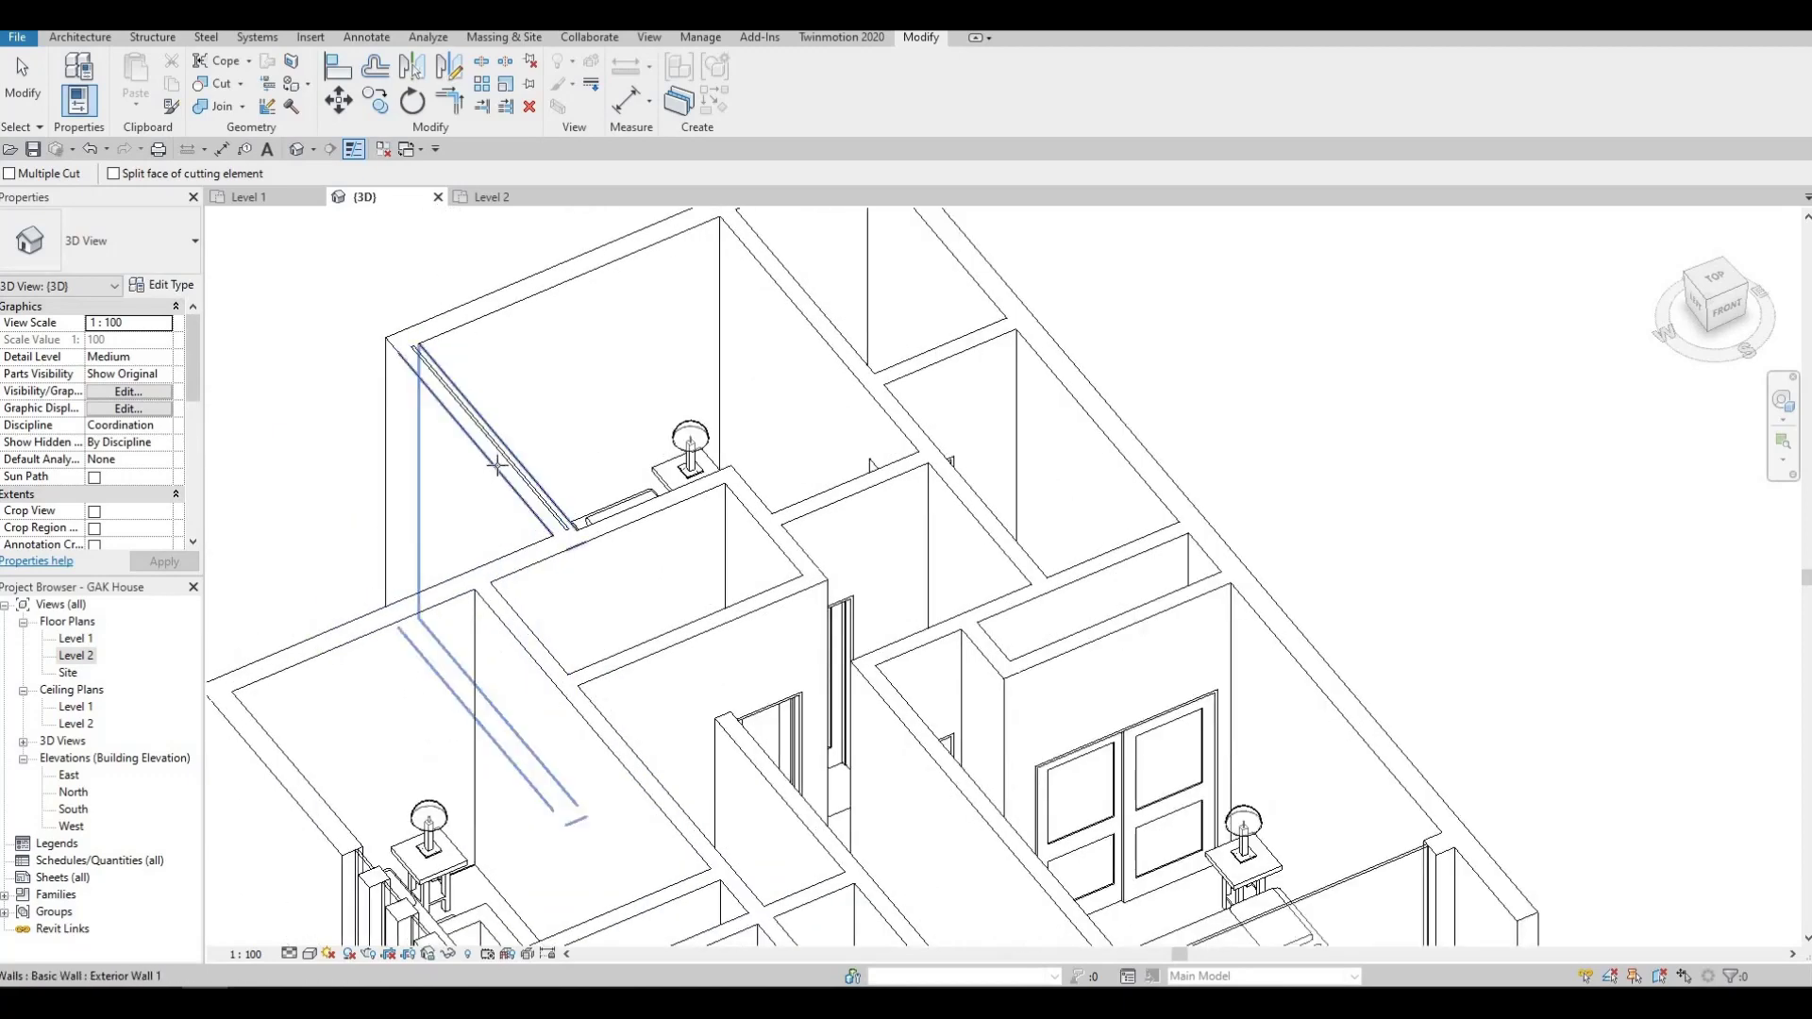
click(402, 356)
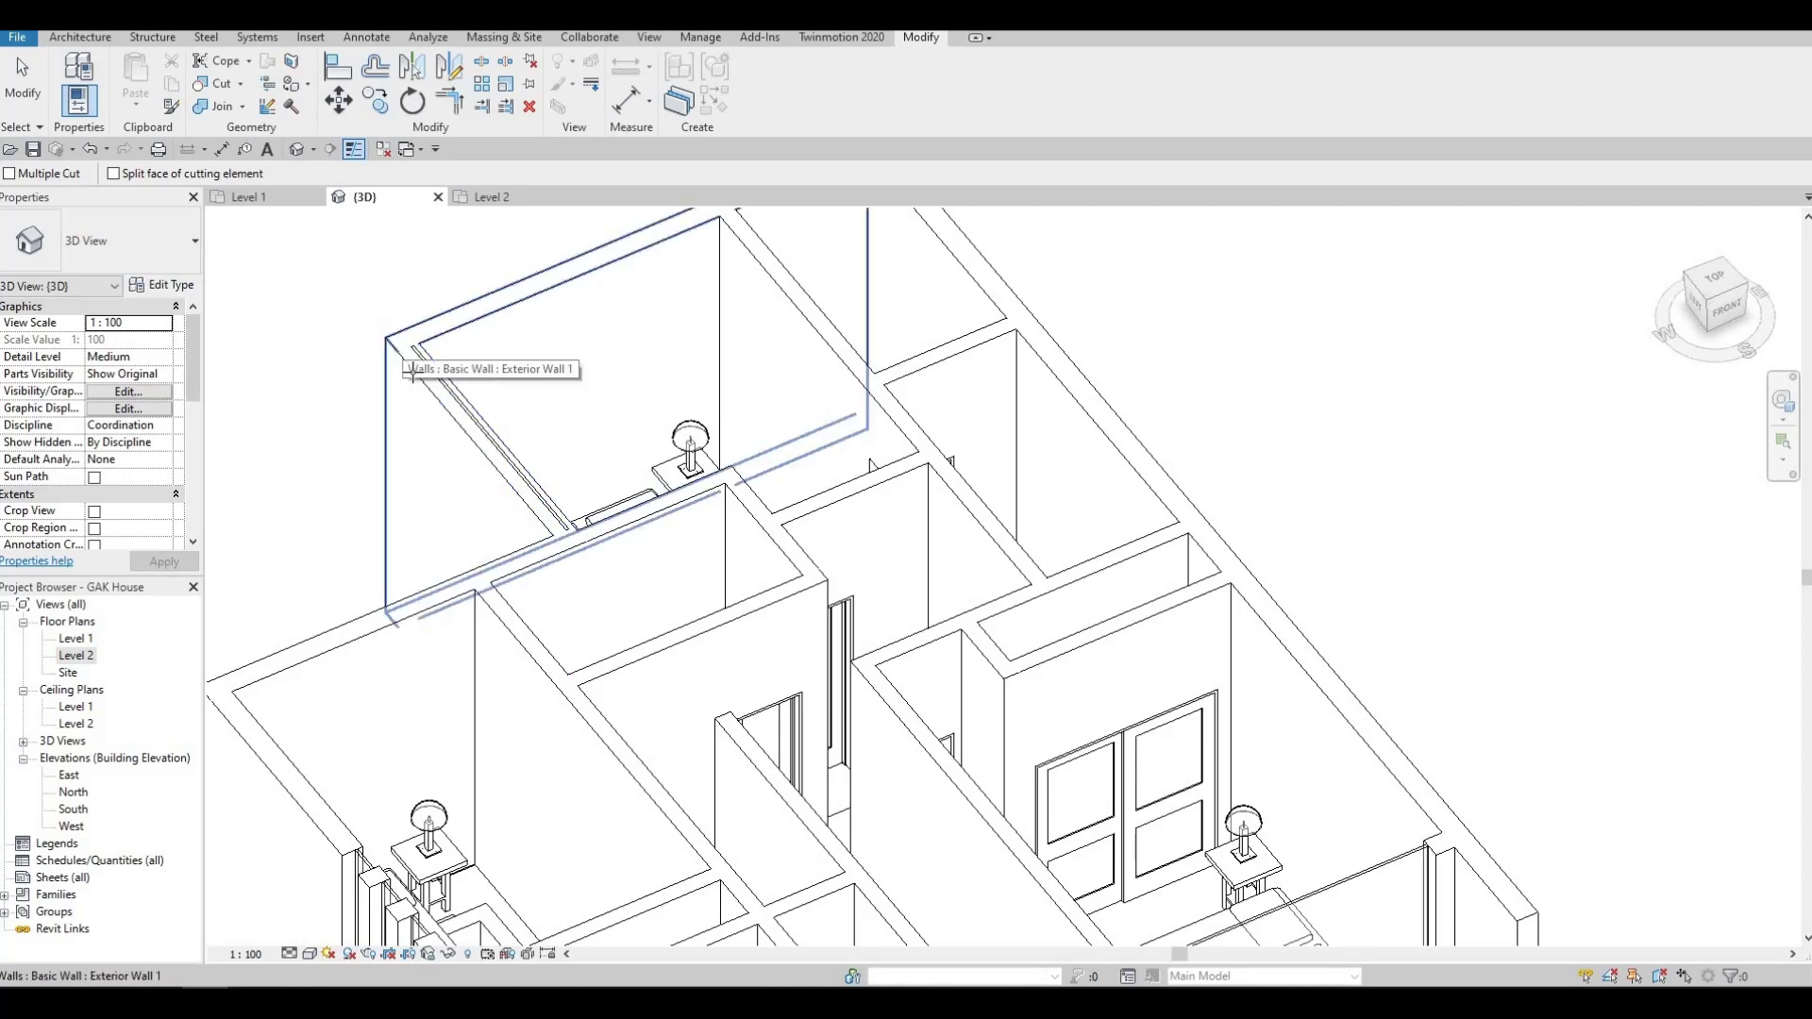
scroll(434, 387, up, 2)
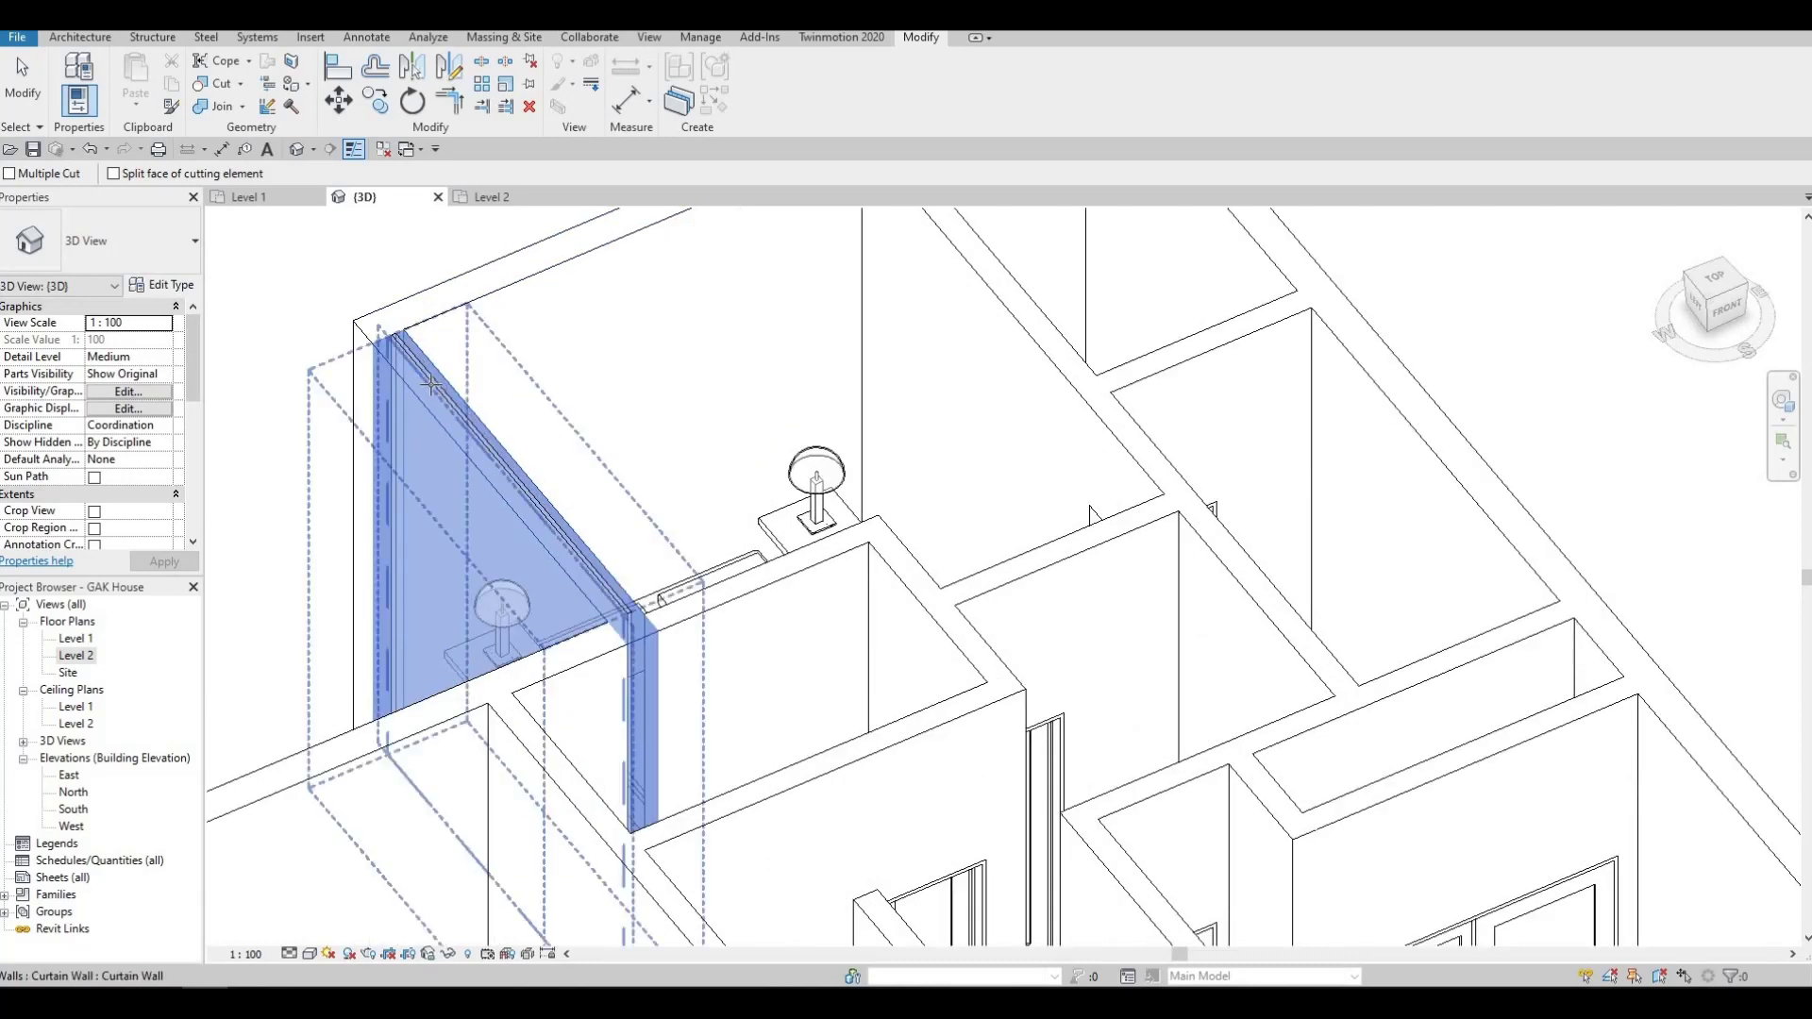
click(395, 350)
scroll(411, 374, down, 2)
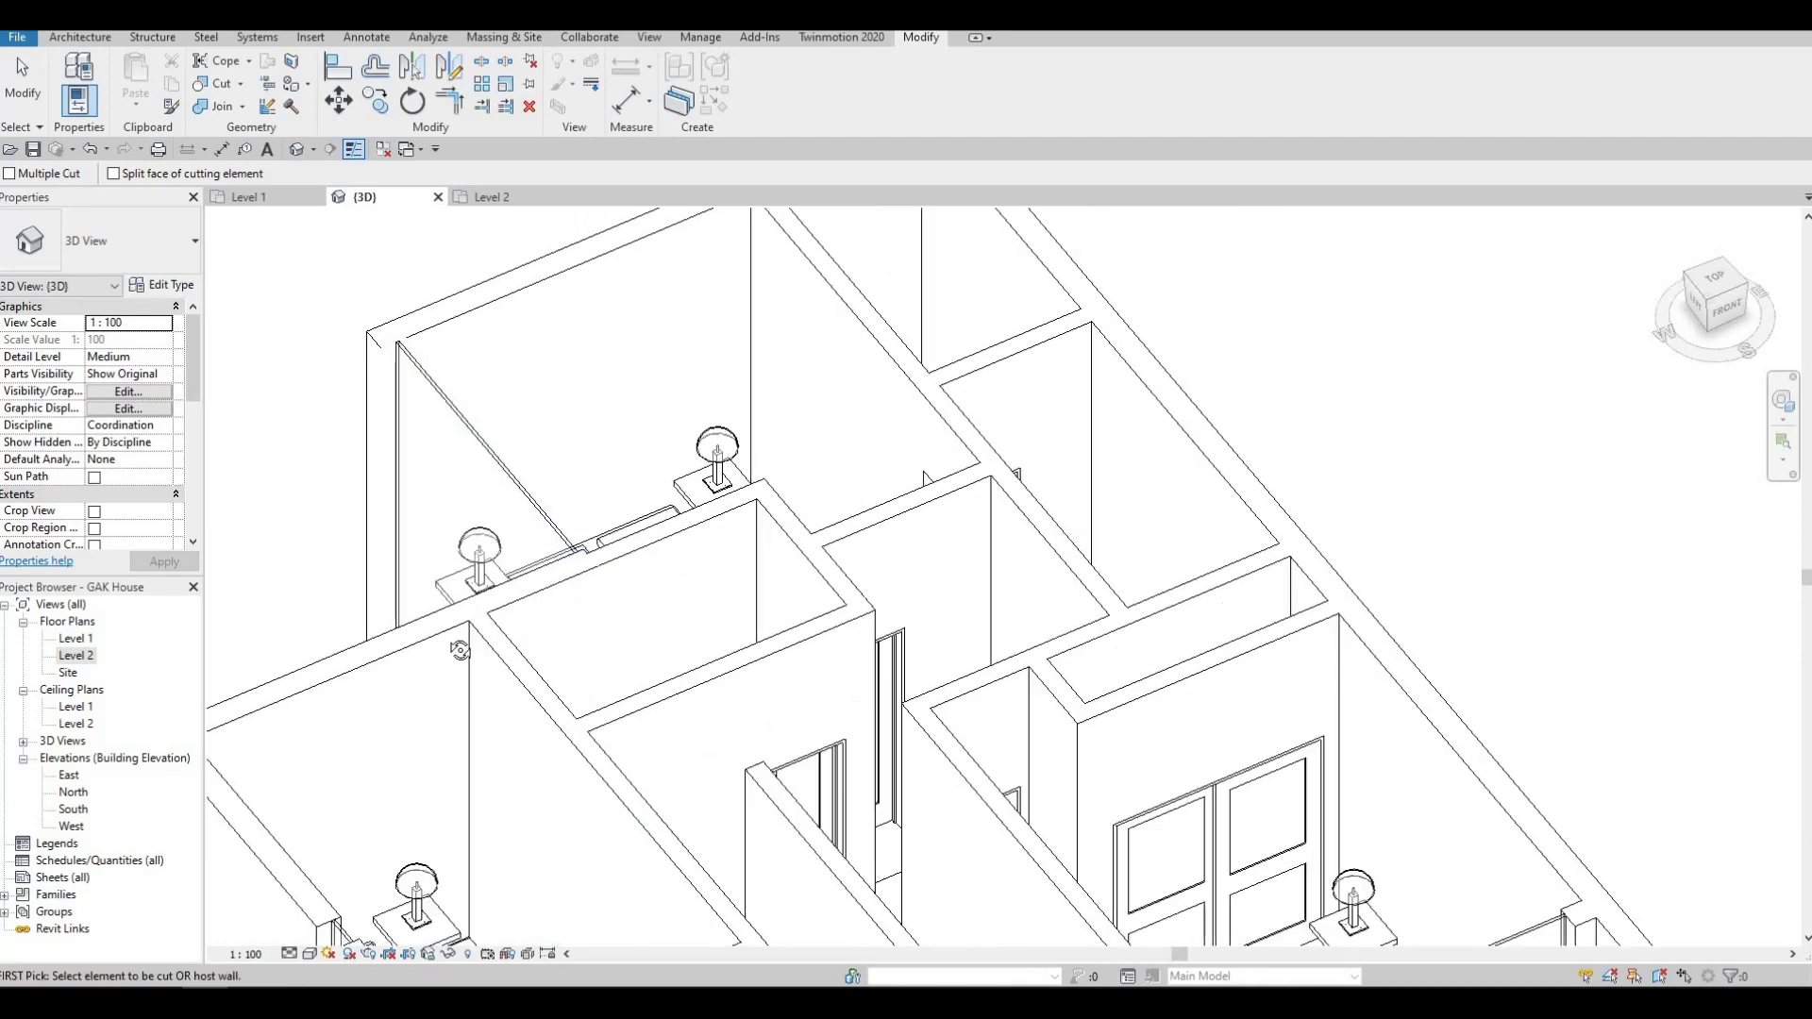
In the Level 2 plan, shorten the grid A bedroom's curtain wall at both ends to about 2115 mm, leaving a short wall return at each corner.
shift+middle_drag(671, 525, 754, 462)
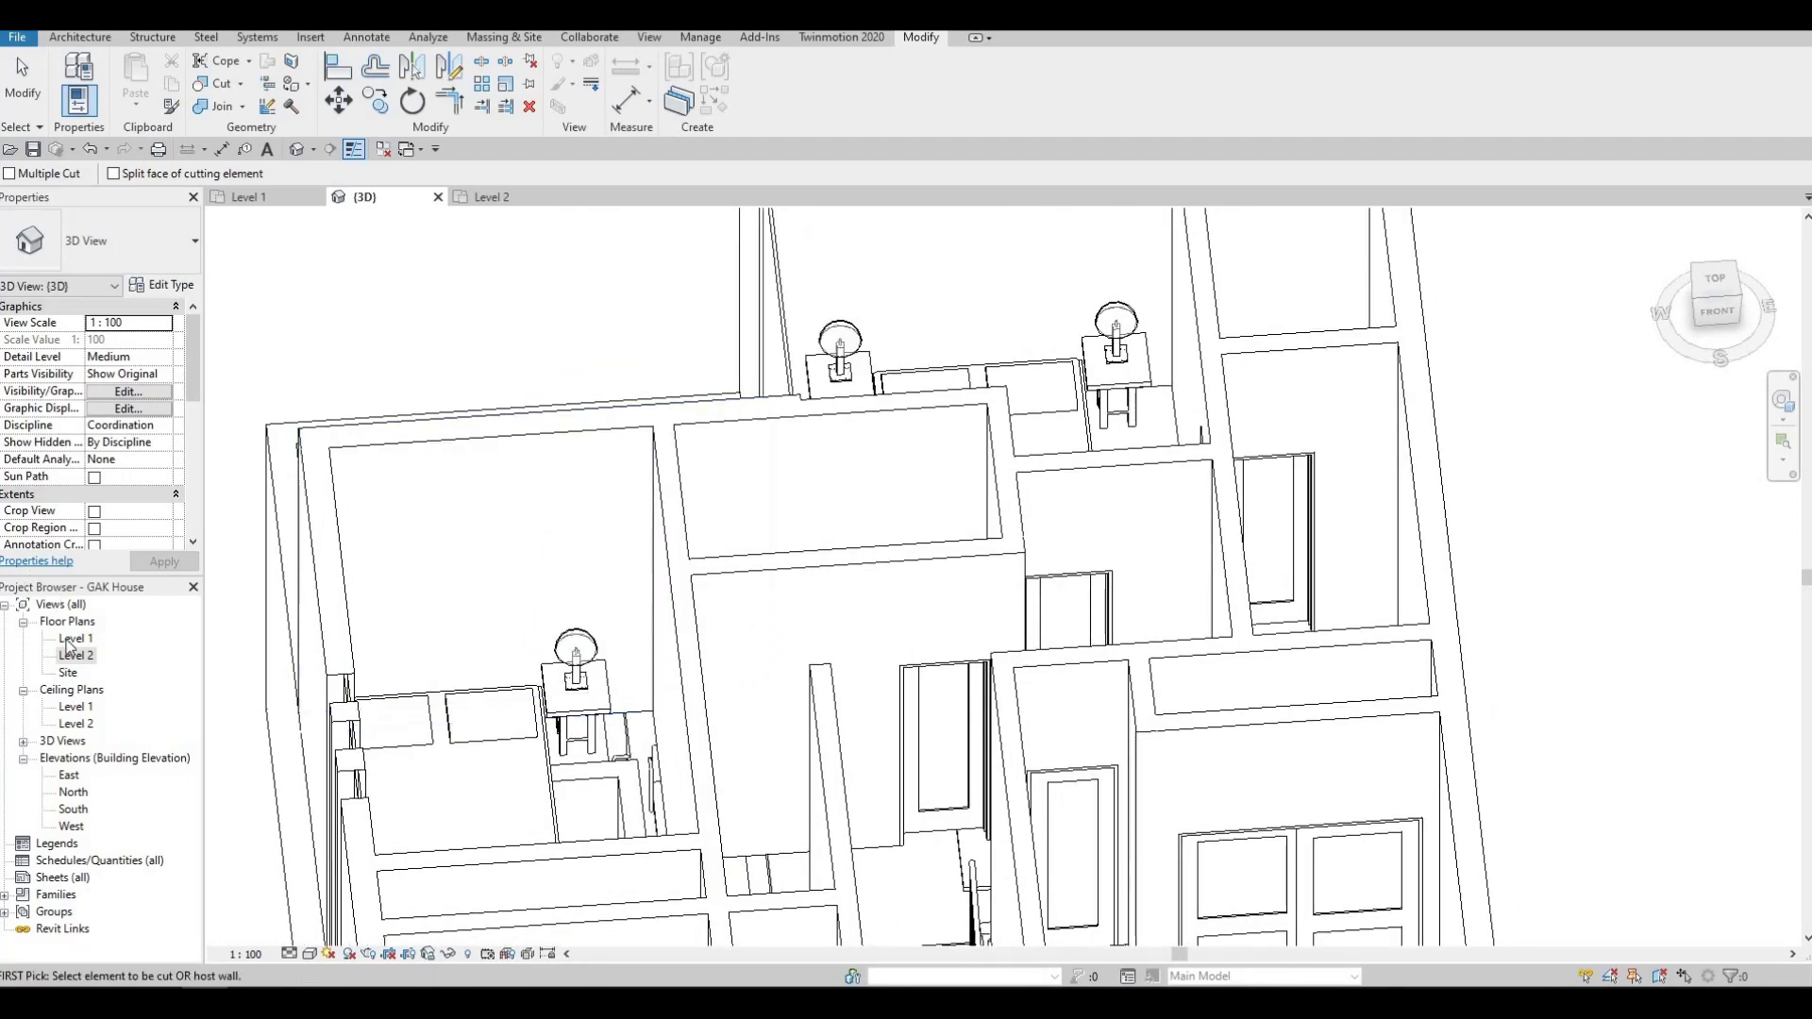
middle_drag(647, 324, 666, 524)
scroll(624, 312, up, 4)
middle_drag(606, 425, 604, 551)
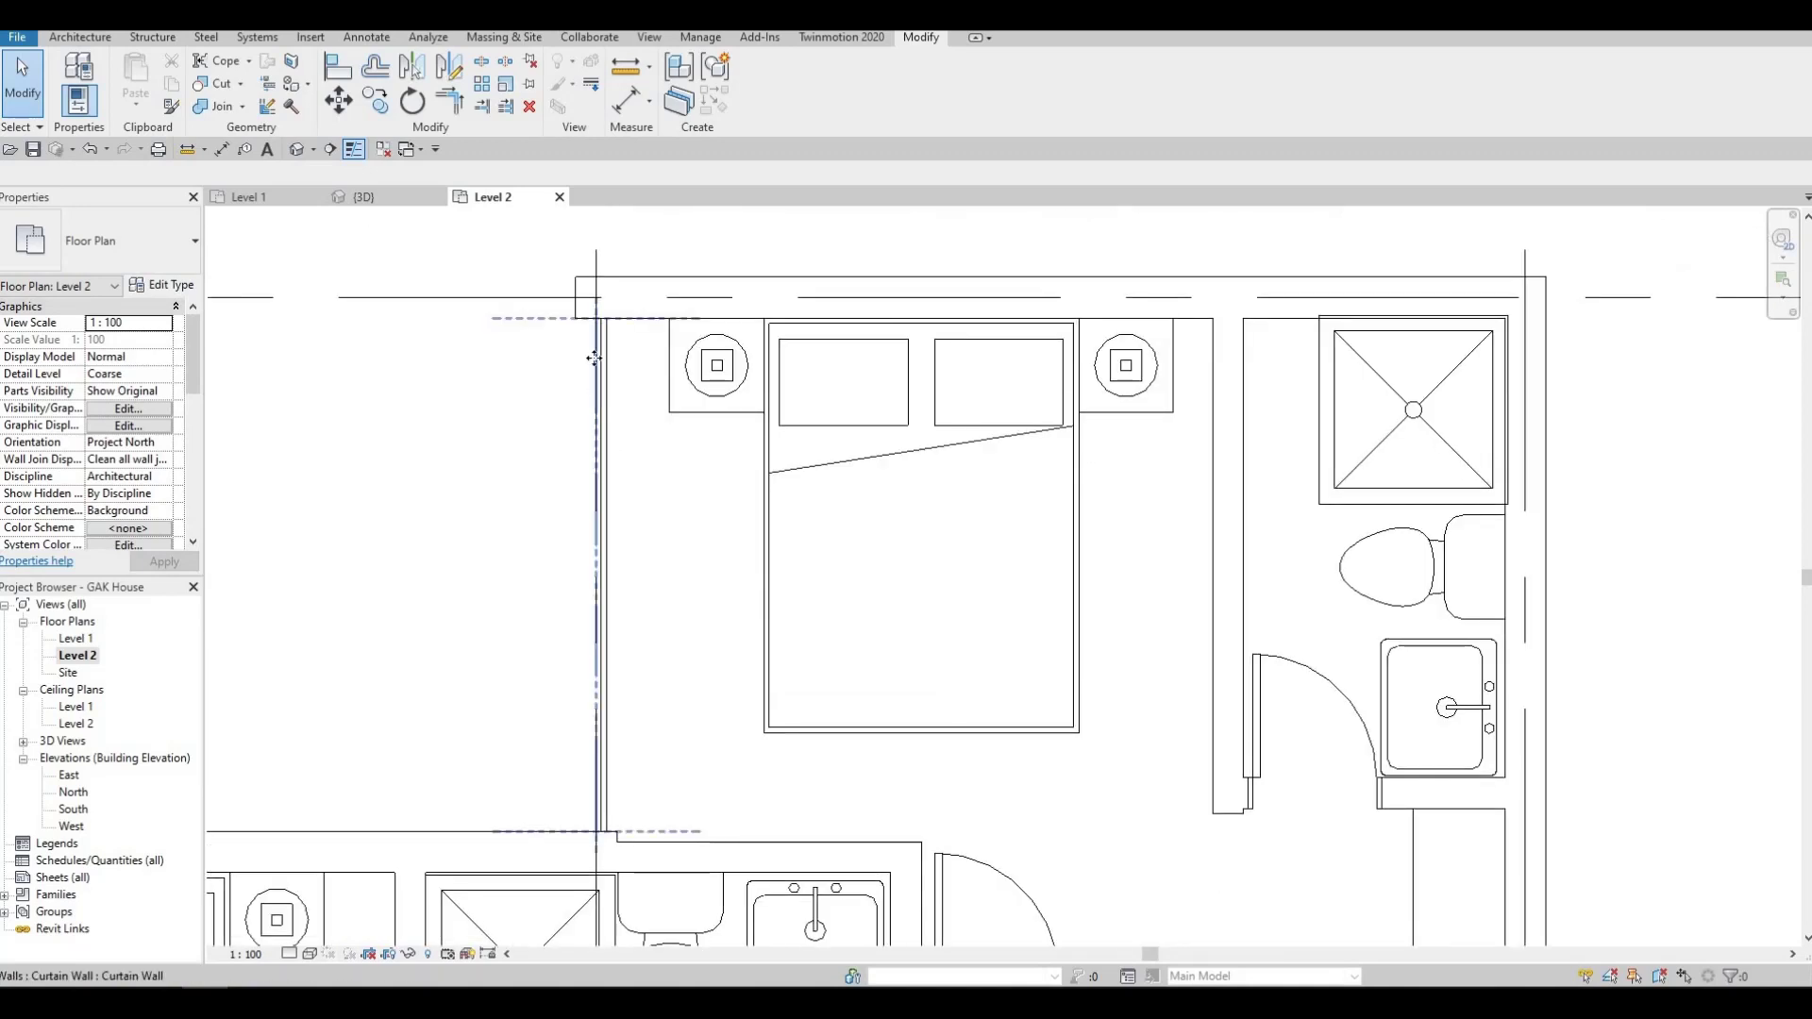
click(594, 311)
mouse_move(594, 338)
mouse_down()
mouse_move(591, 359)
mouse_move(596, 317)
mouse_move(594, 393)
mouse_move(597, 355)
mouse_up()
middle_drag(596, 856, 608, 753)
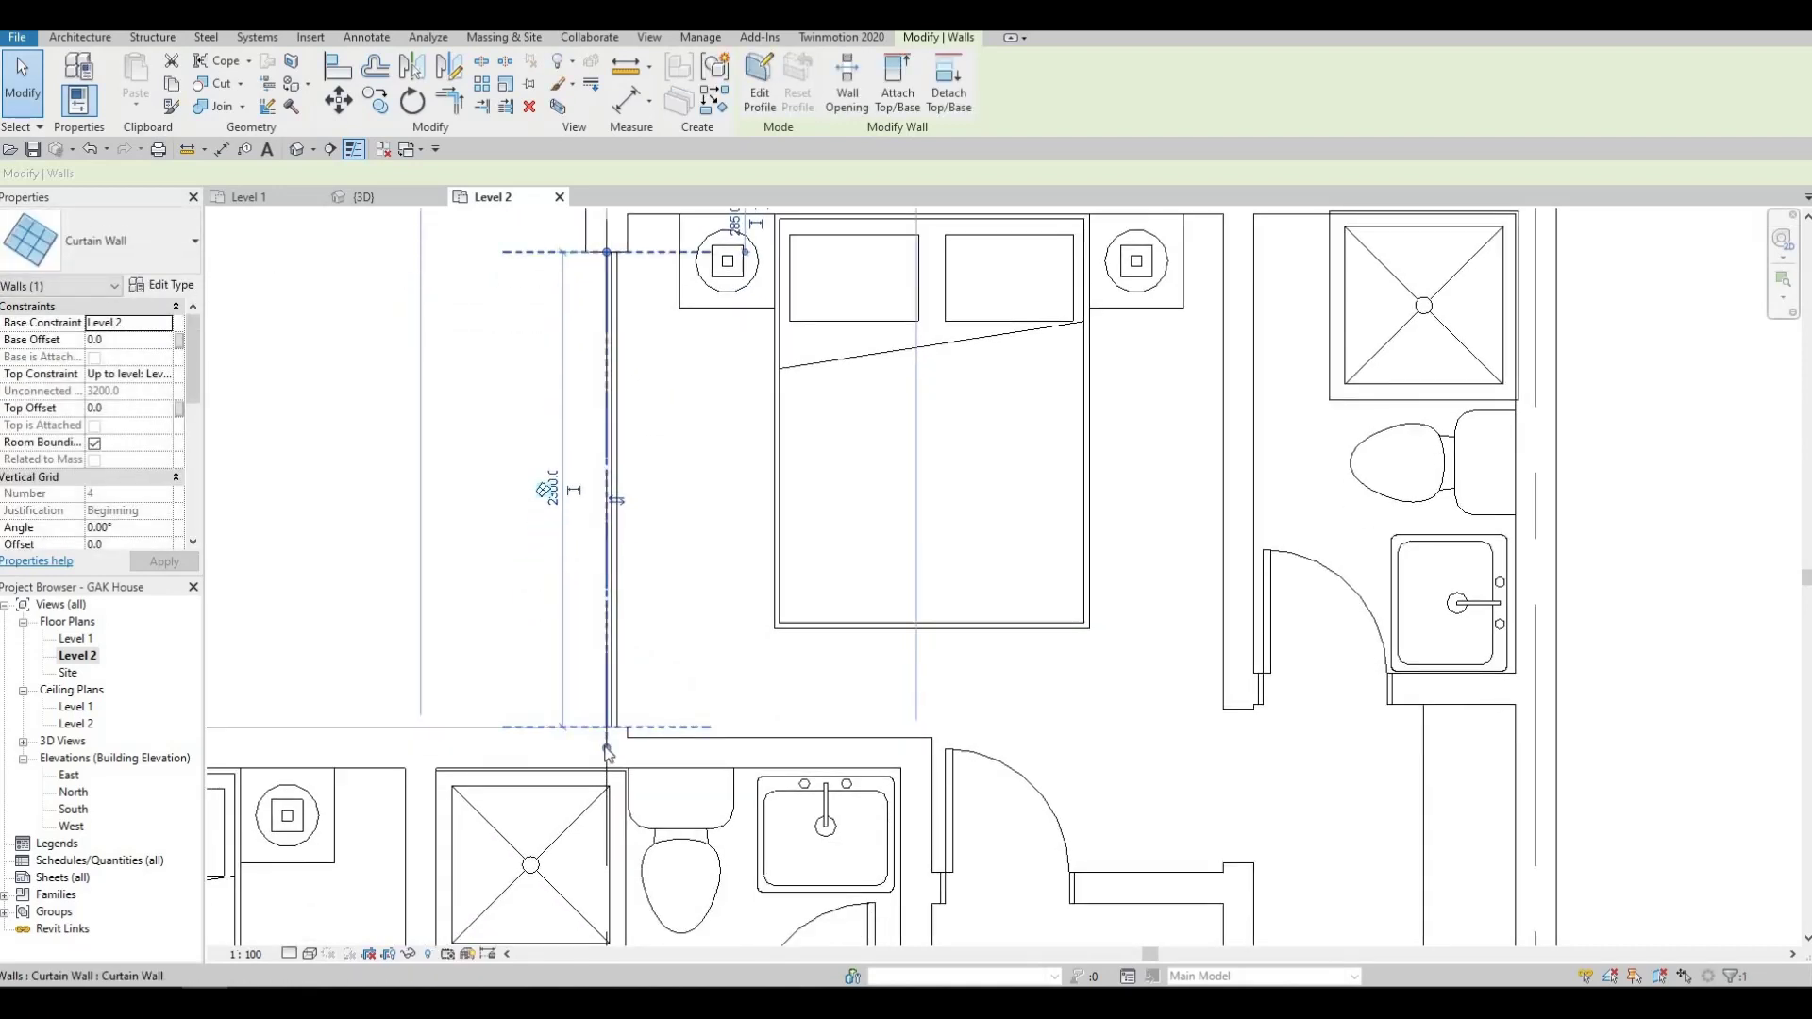
drag(607, 683, 609, 689)
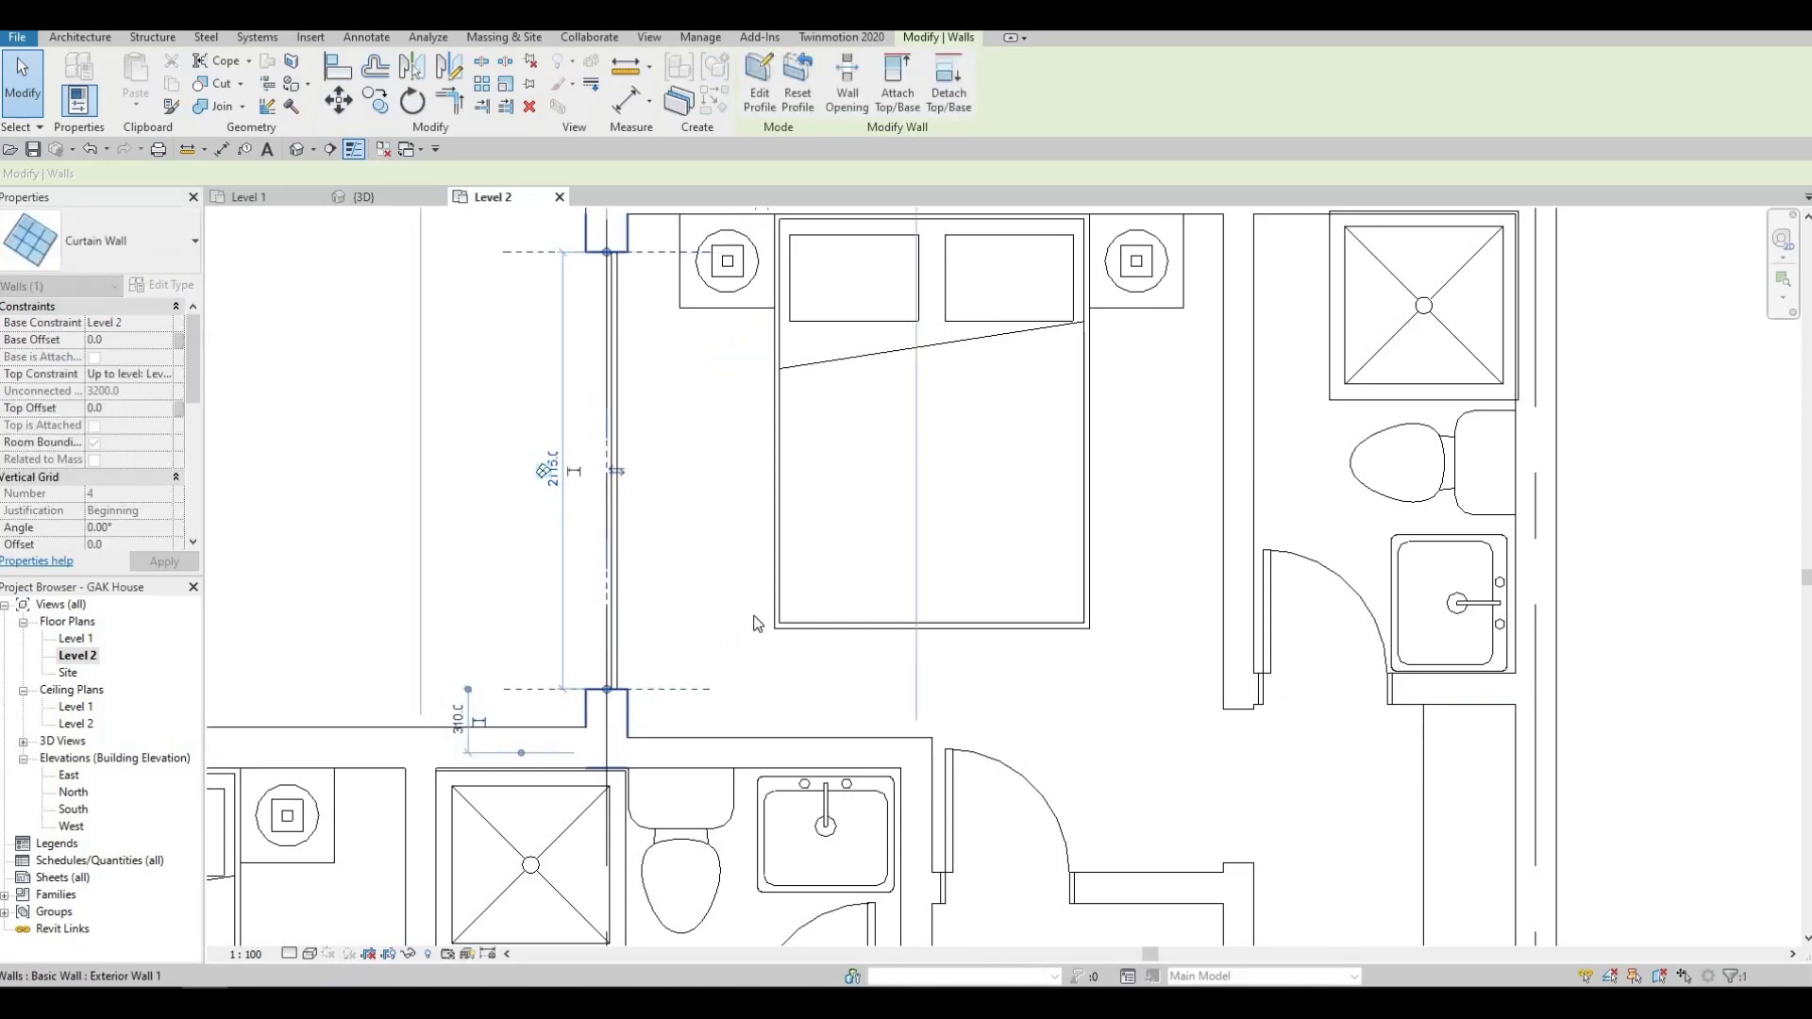
key(Escape)
scroll(695, 636, down, 2)
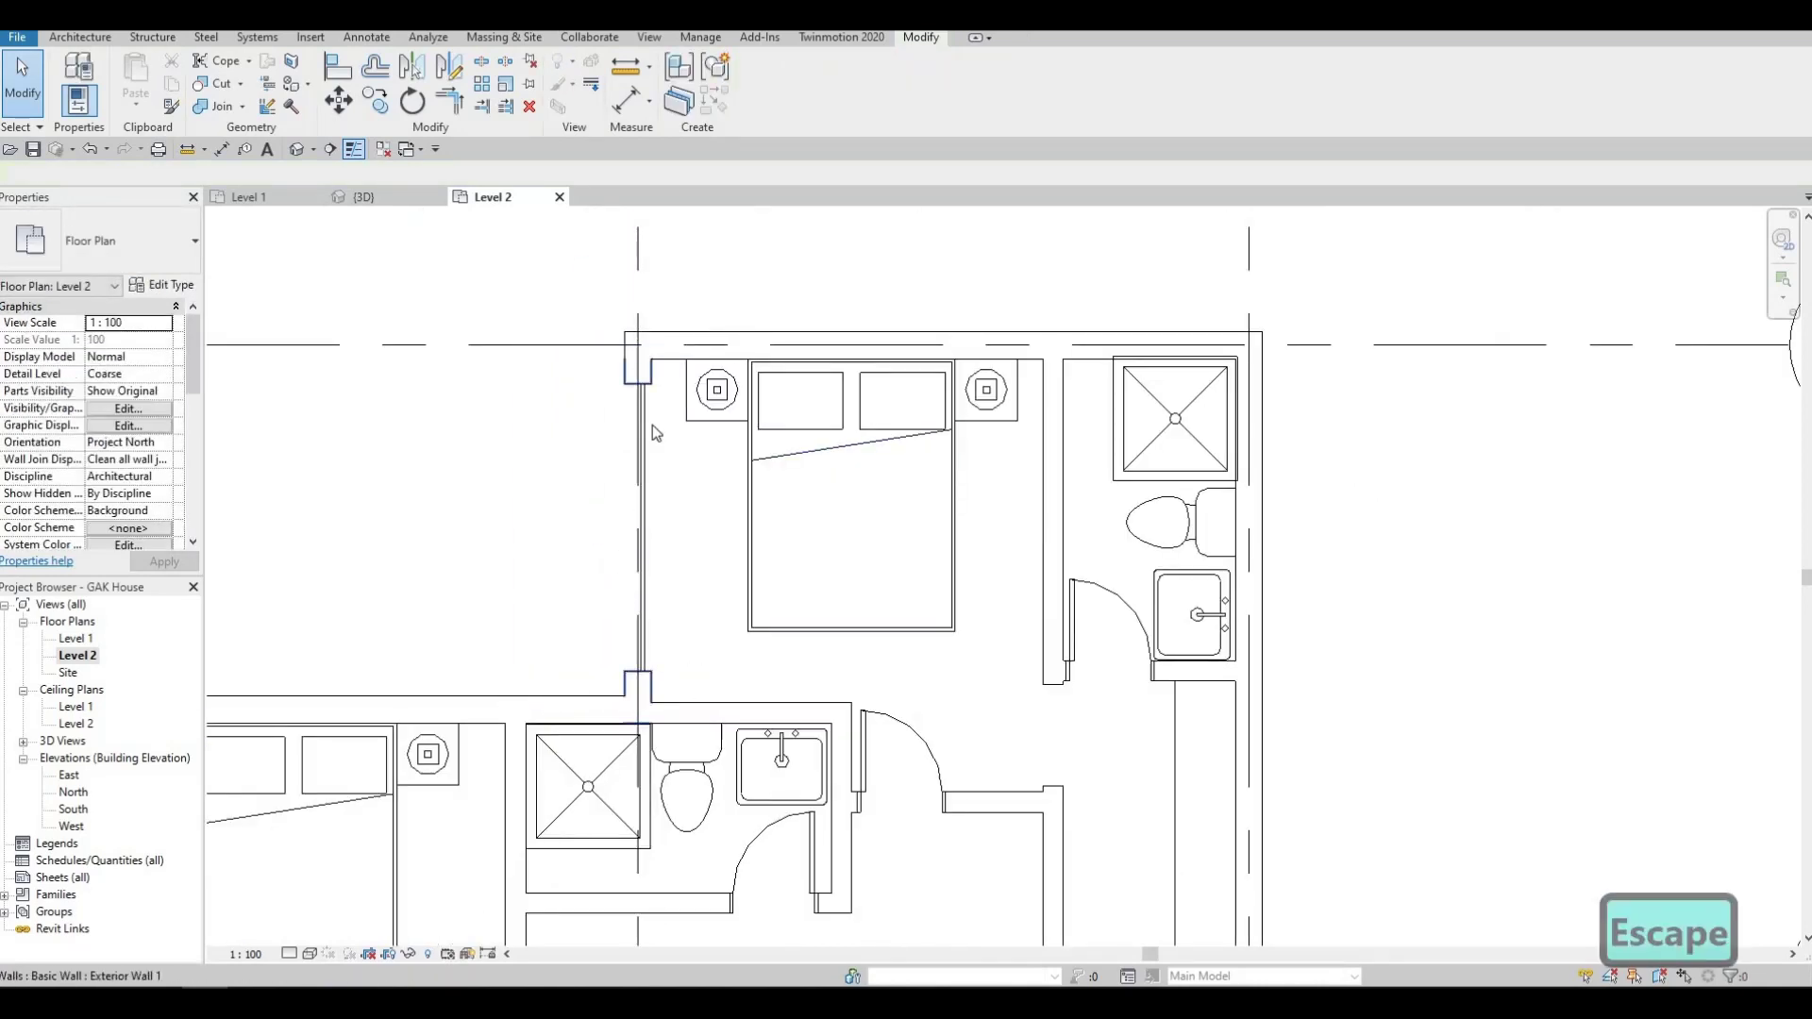
Draw a curtain wall about 600 mm long in the grid 3 exterior wall, behind the sink of the grid A bathroom.
scroll(786, 585, down, 2)
scroll(718, 359, down, 2)
middle_drag(784, 578, 806, 642)
scroll(867, 410, up, 1)
middle_drag(867, 410, 864, 559)
scroll(827, 439, up, 2)
middle_drag(827, 439, 807, 569)
scroll(748, 528, up, 2)
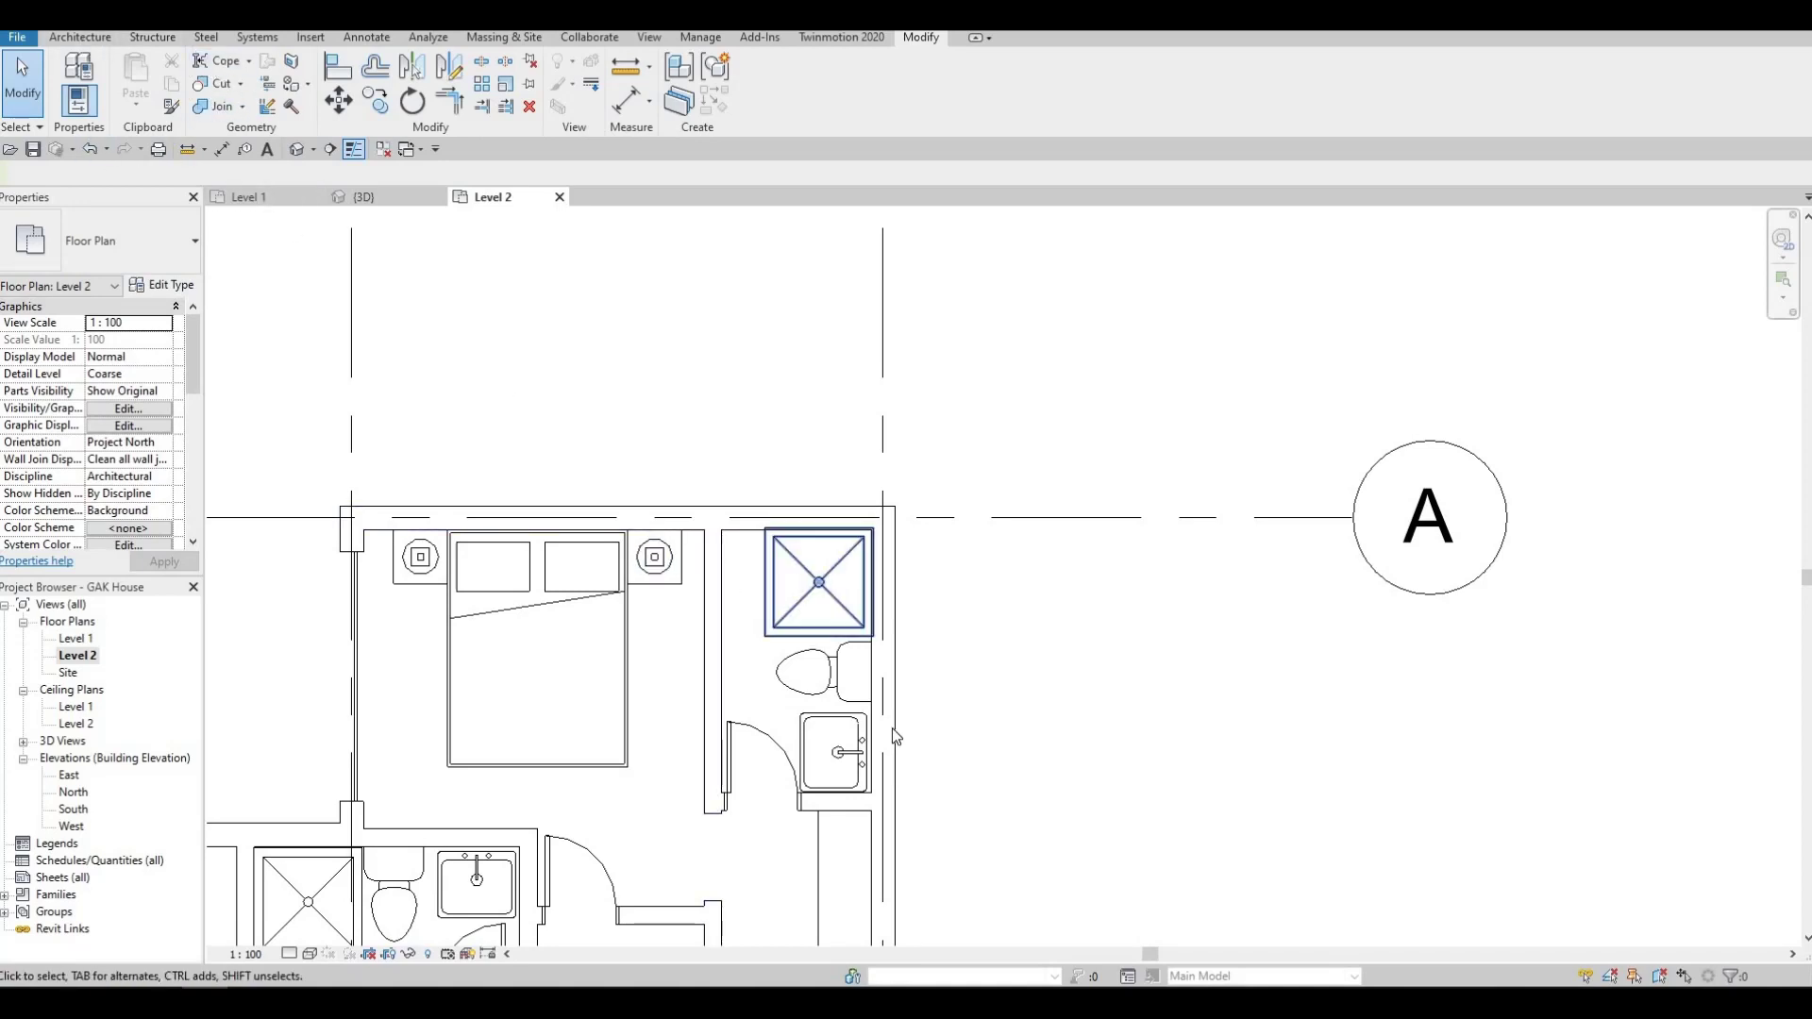
click(79, 37)
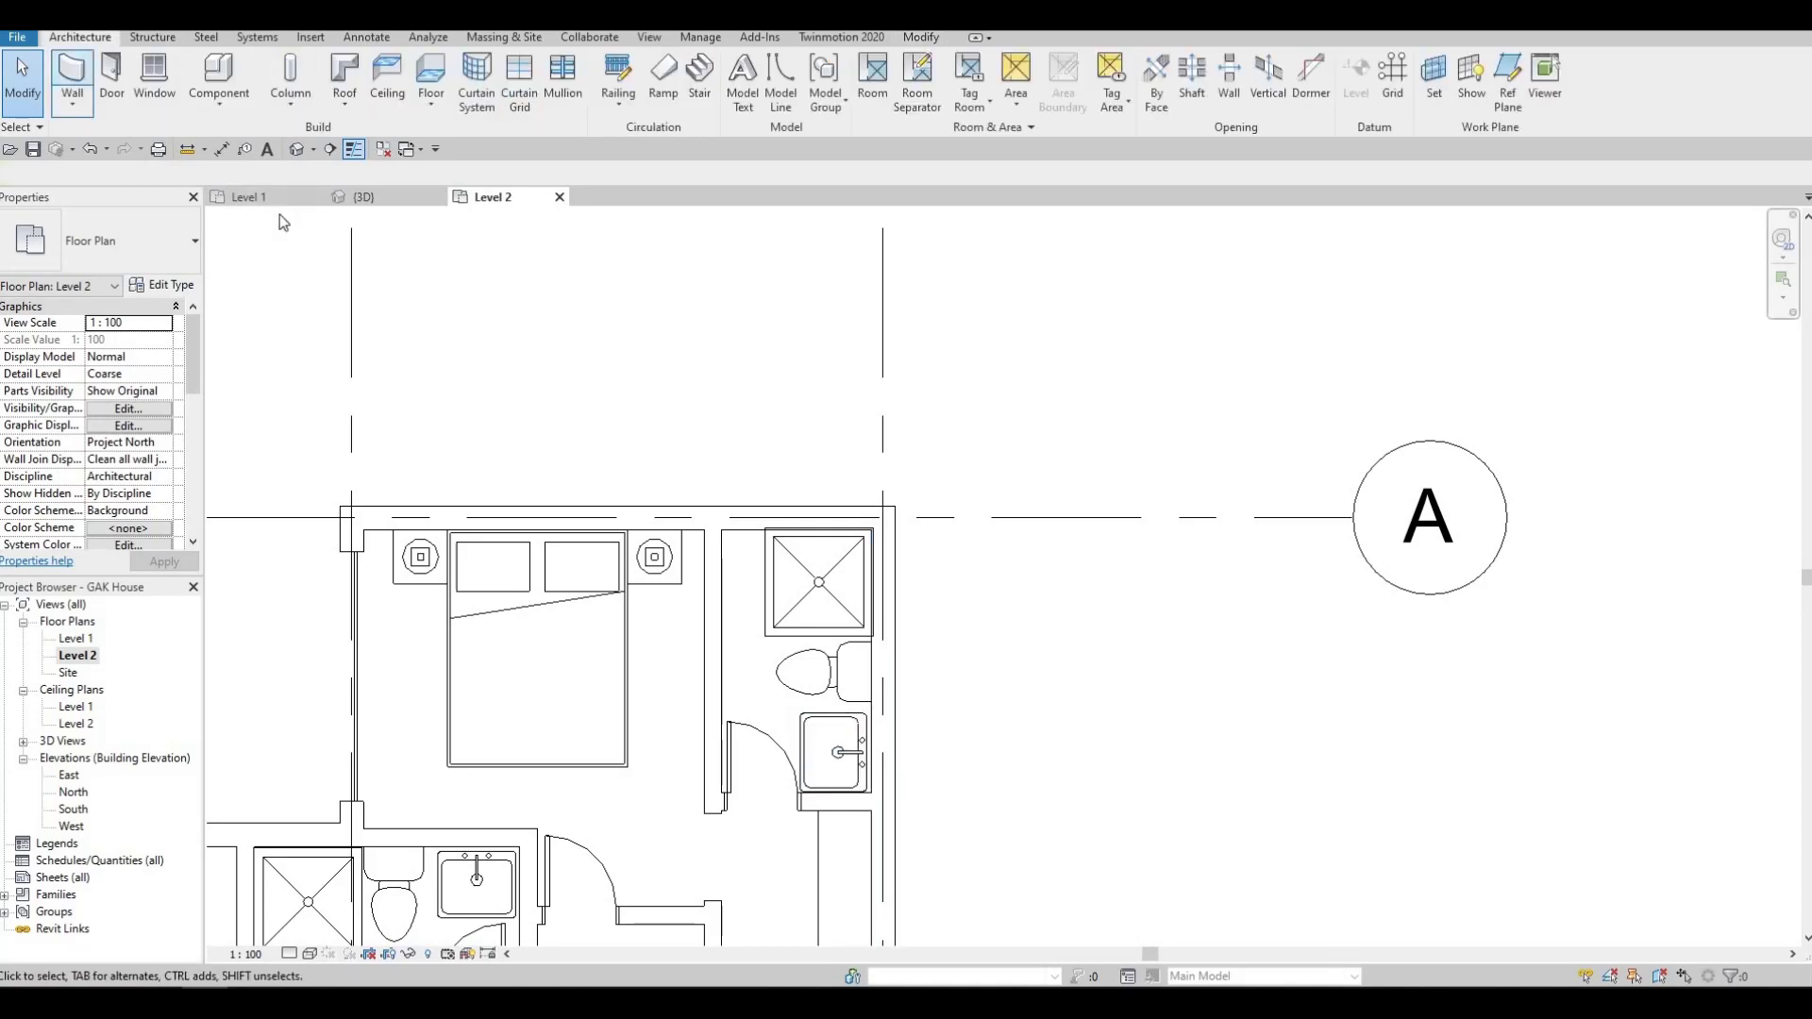
key(w)
key(a)
click(884, 719)
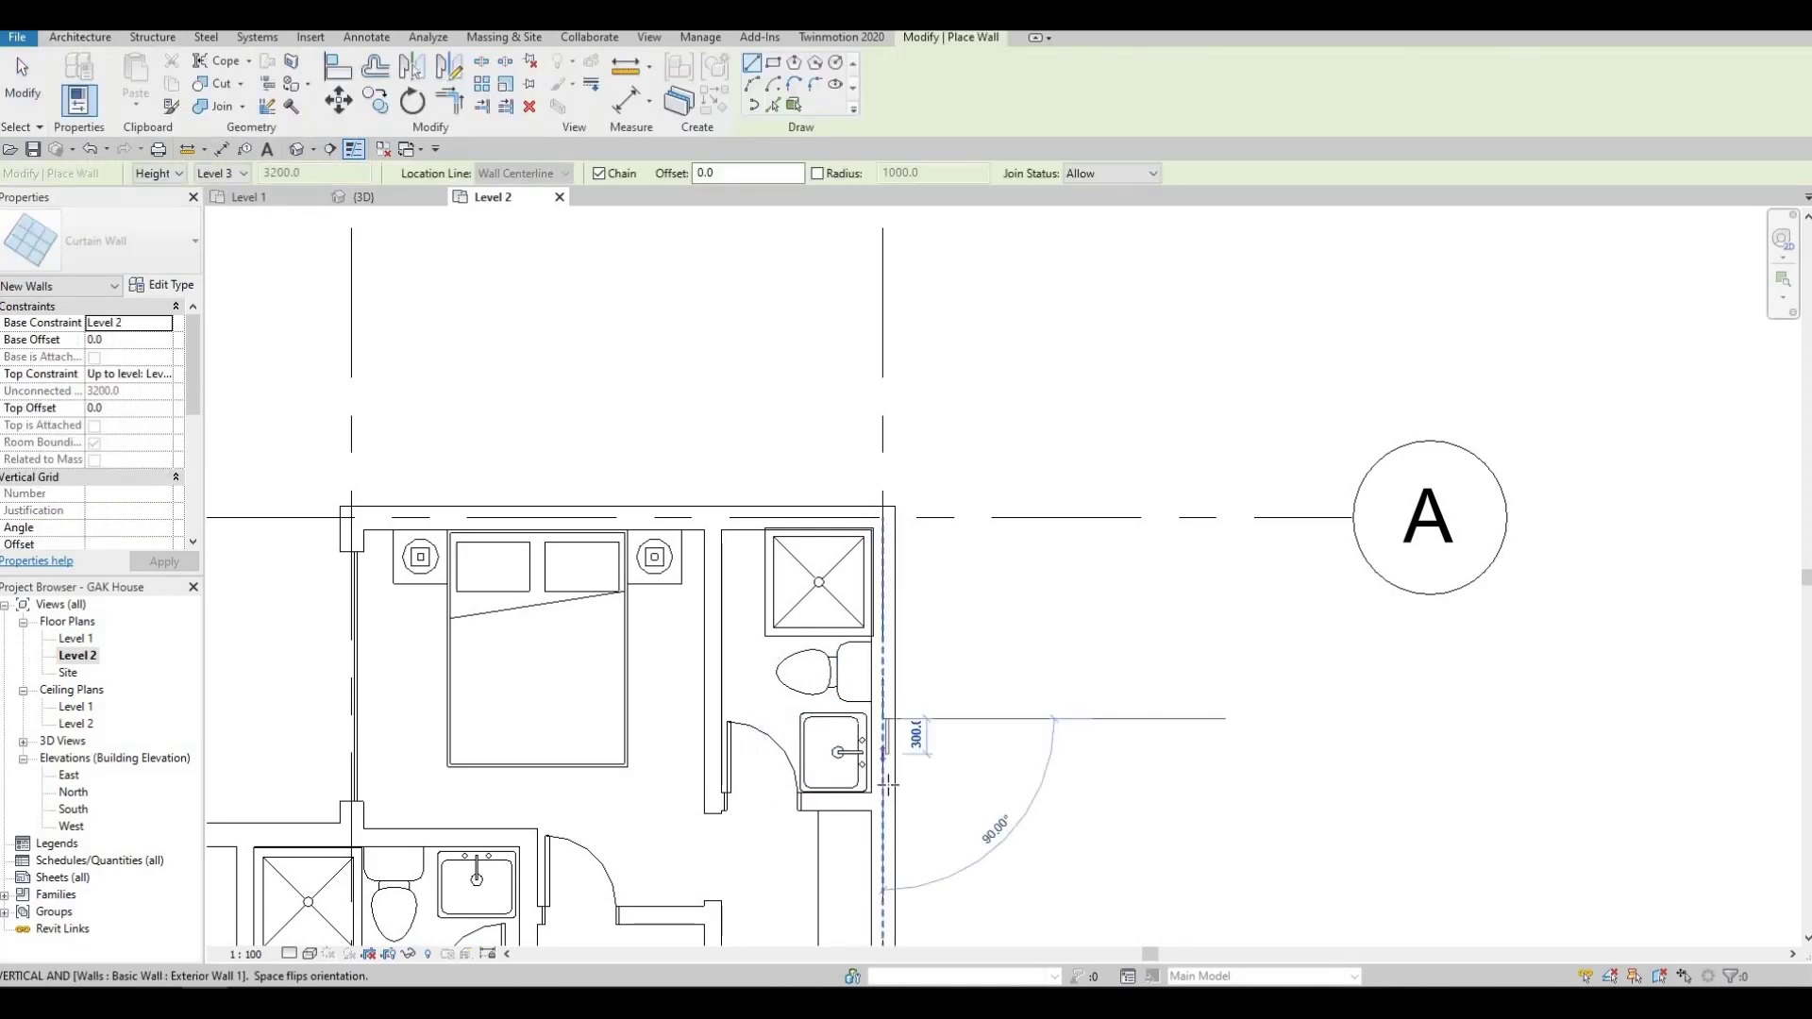
click(887, 782)
key(Escape)
key(Escape)
Examine the layout of the bathroom that straddles grid 2, between grids A and B, and the rooms around it.
middle_drag(865, 941, 908, 566)
scroll(876, 605, down, 1)
scroll(910, 574, down, 2)
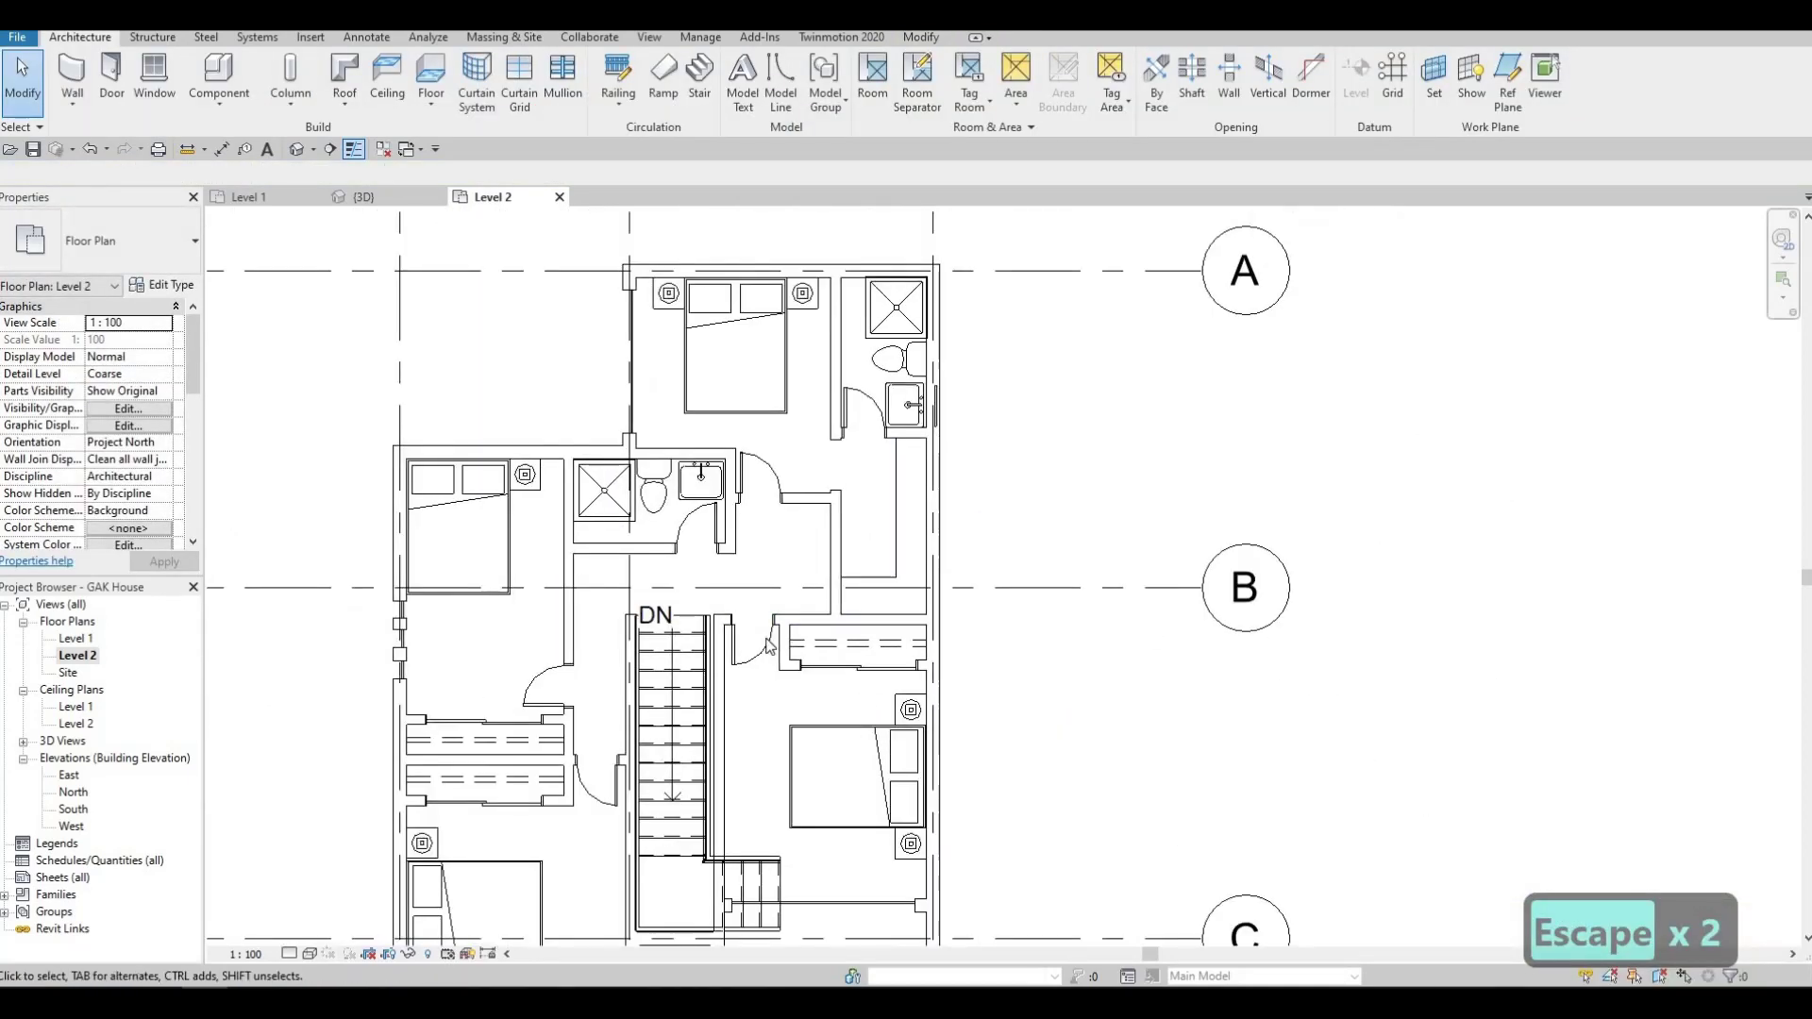
scroll(592, 436, up, 4)
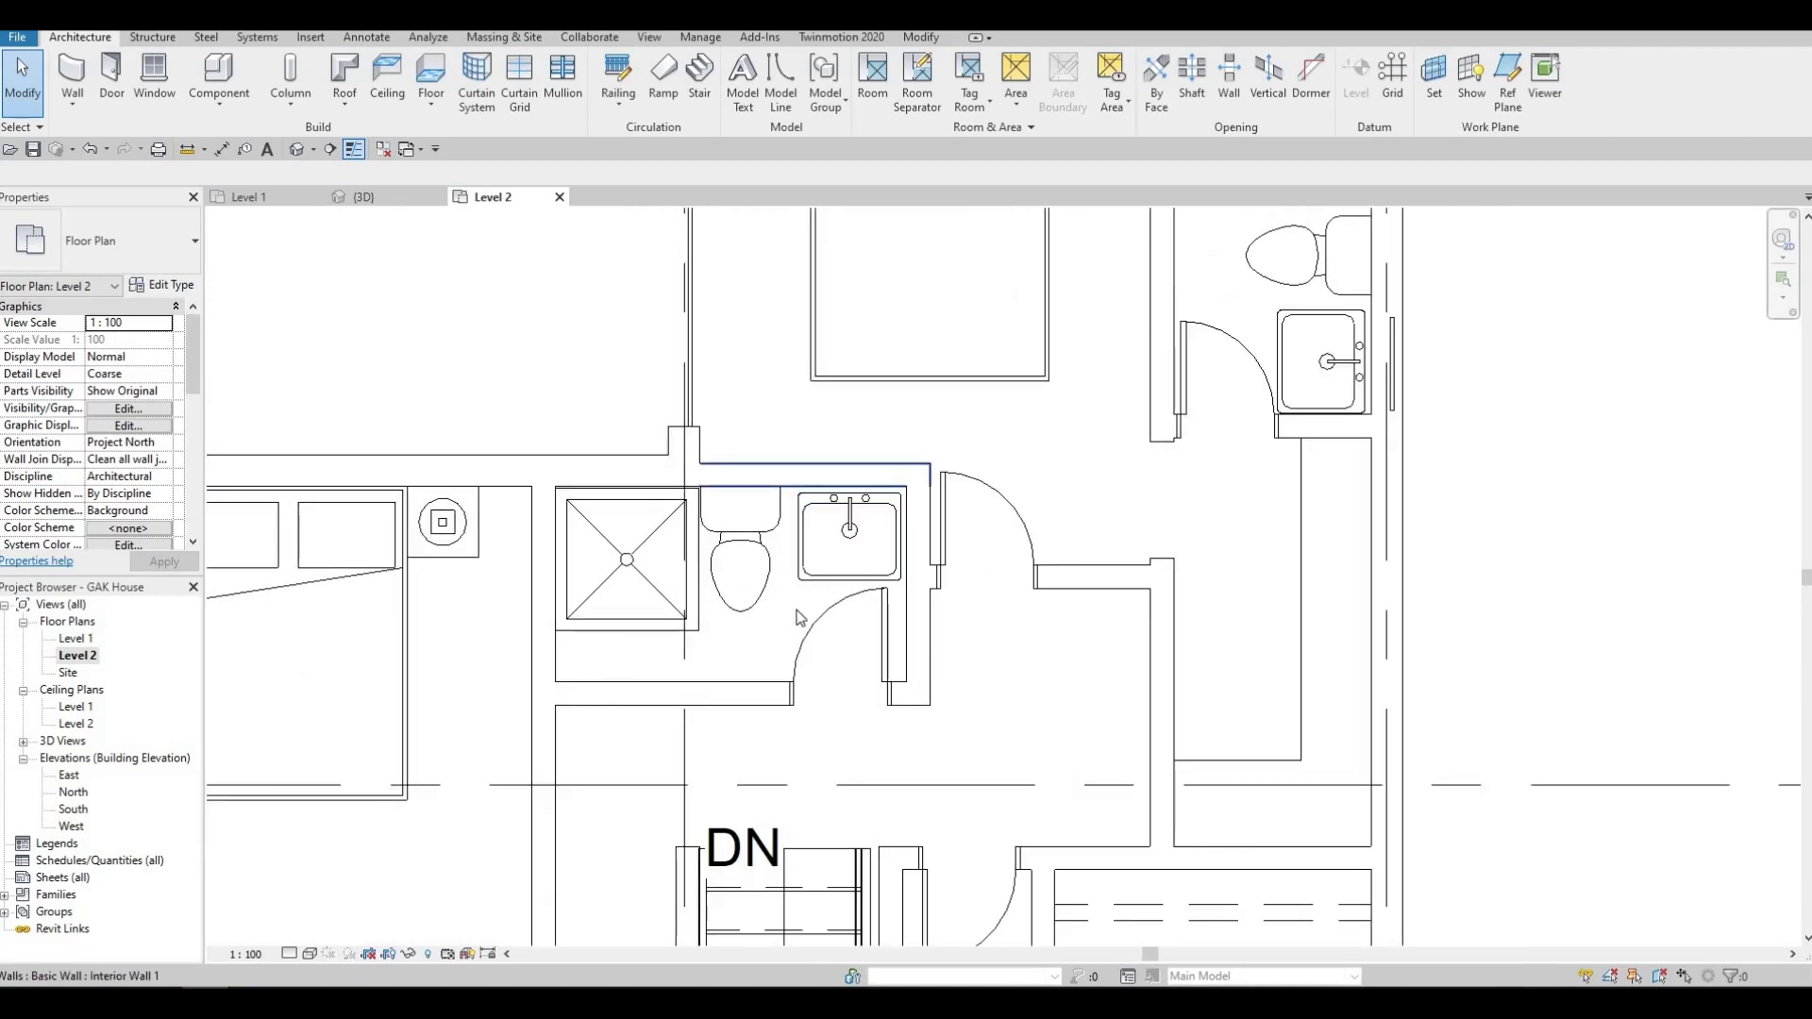
middle_drag(755, 613, 901, 556)
scroll(901, 555, down, 1)
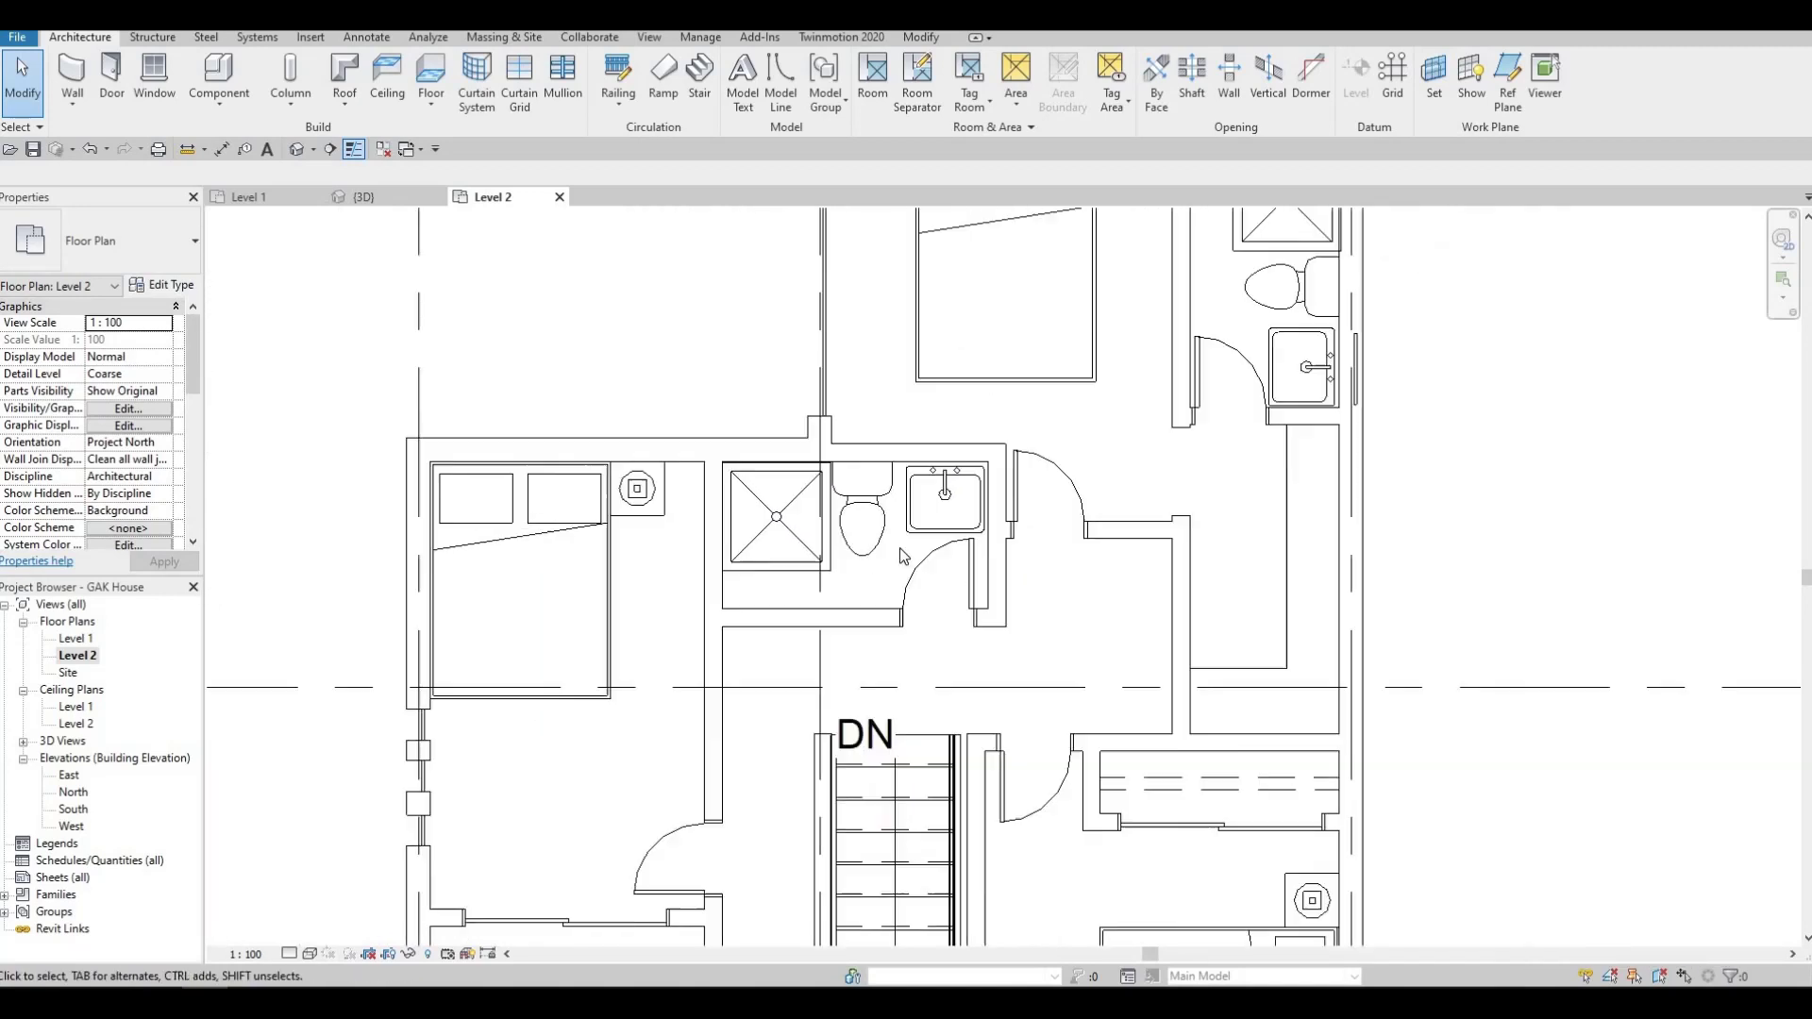
scroll(901, 557, down, 1)
middle_drag(781, 404, 790, 375)
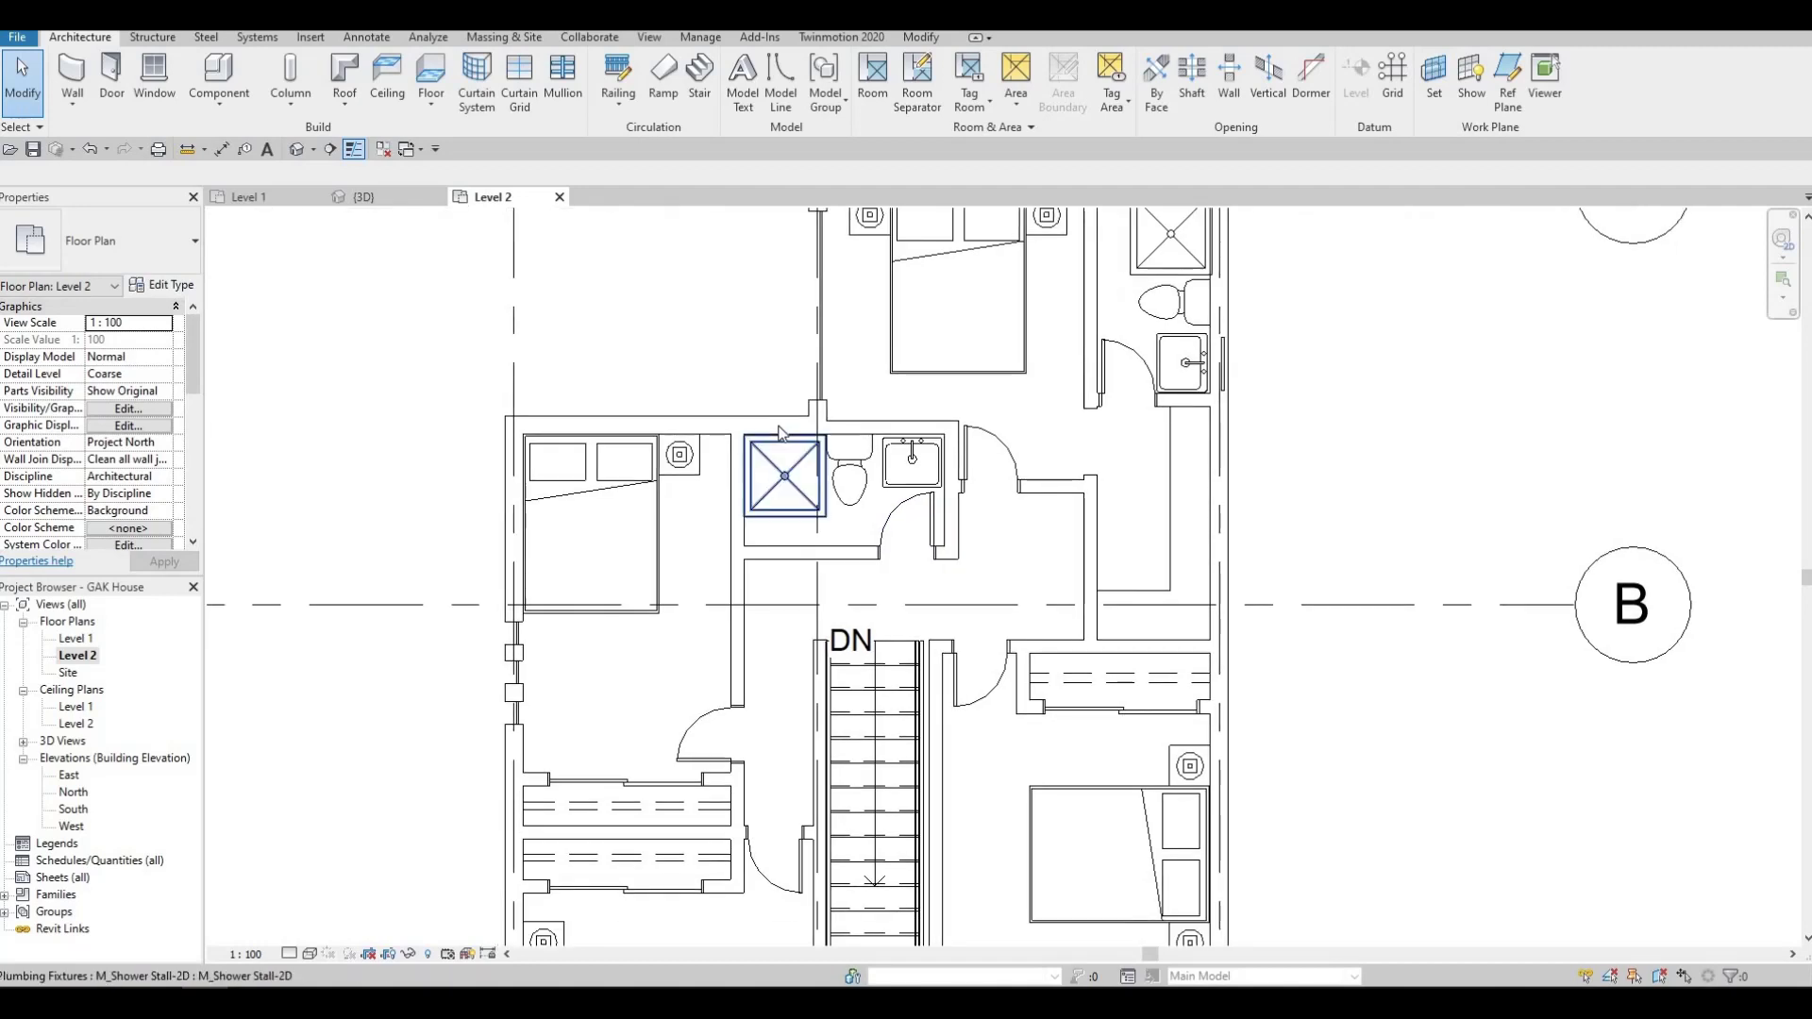
scroll(789, 376, up, 2)
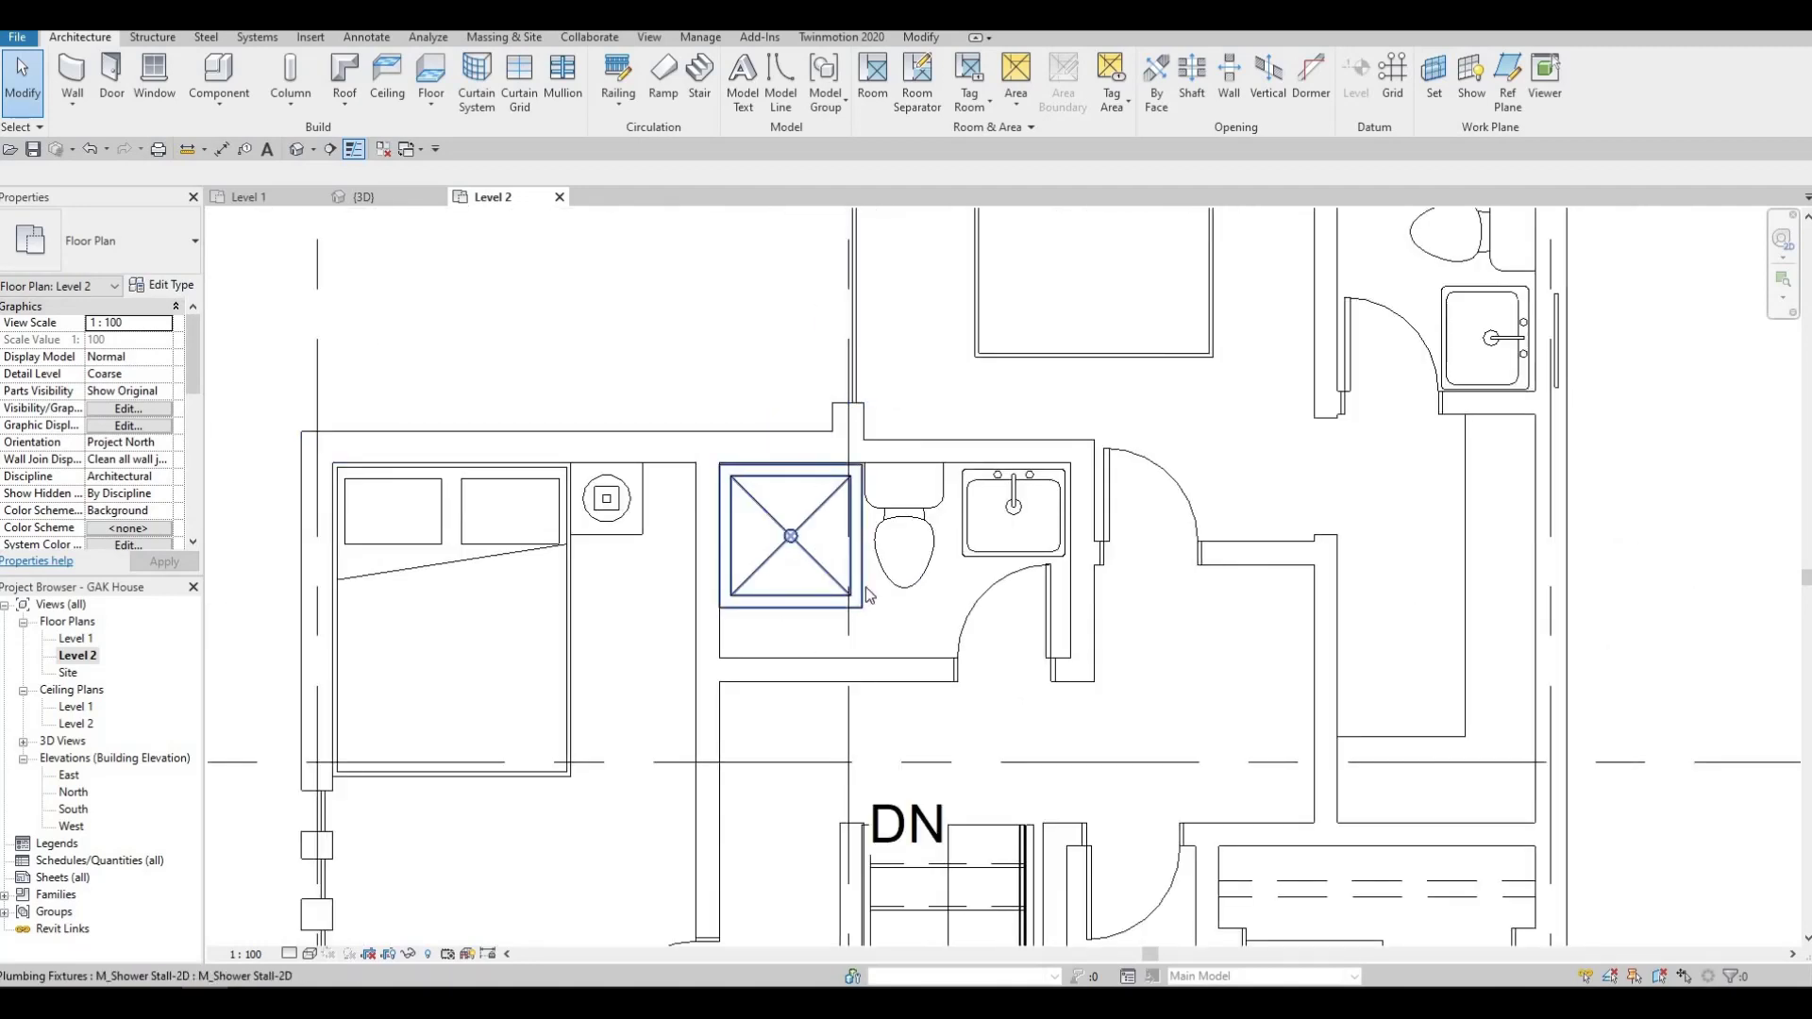
scroll(867, 593, down, 3)
middle_drag(917, 470, 912, 514)
scroll(912, 514, up, 2)
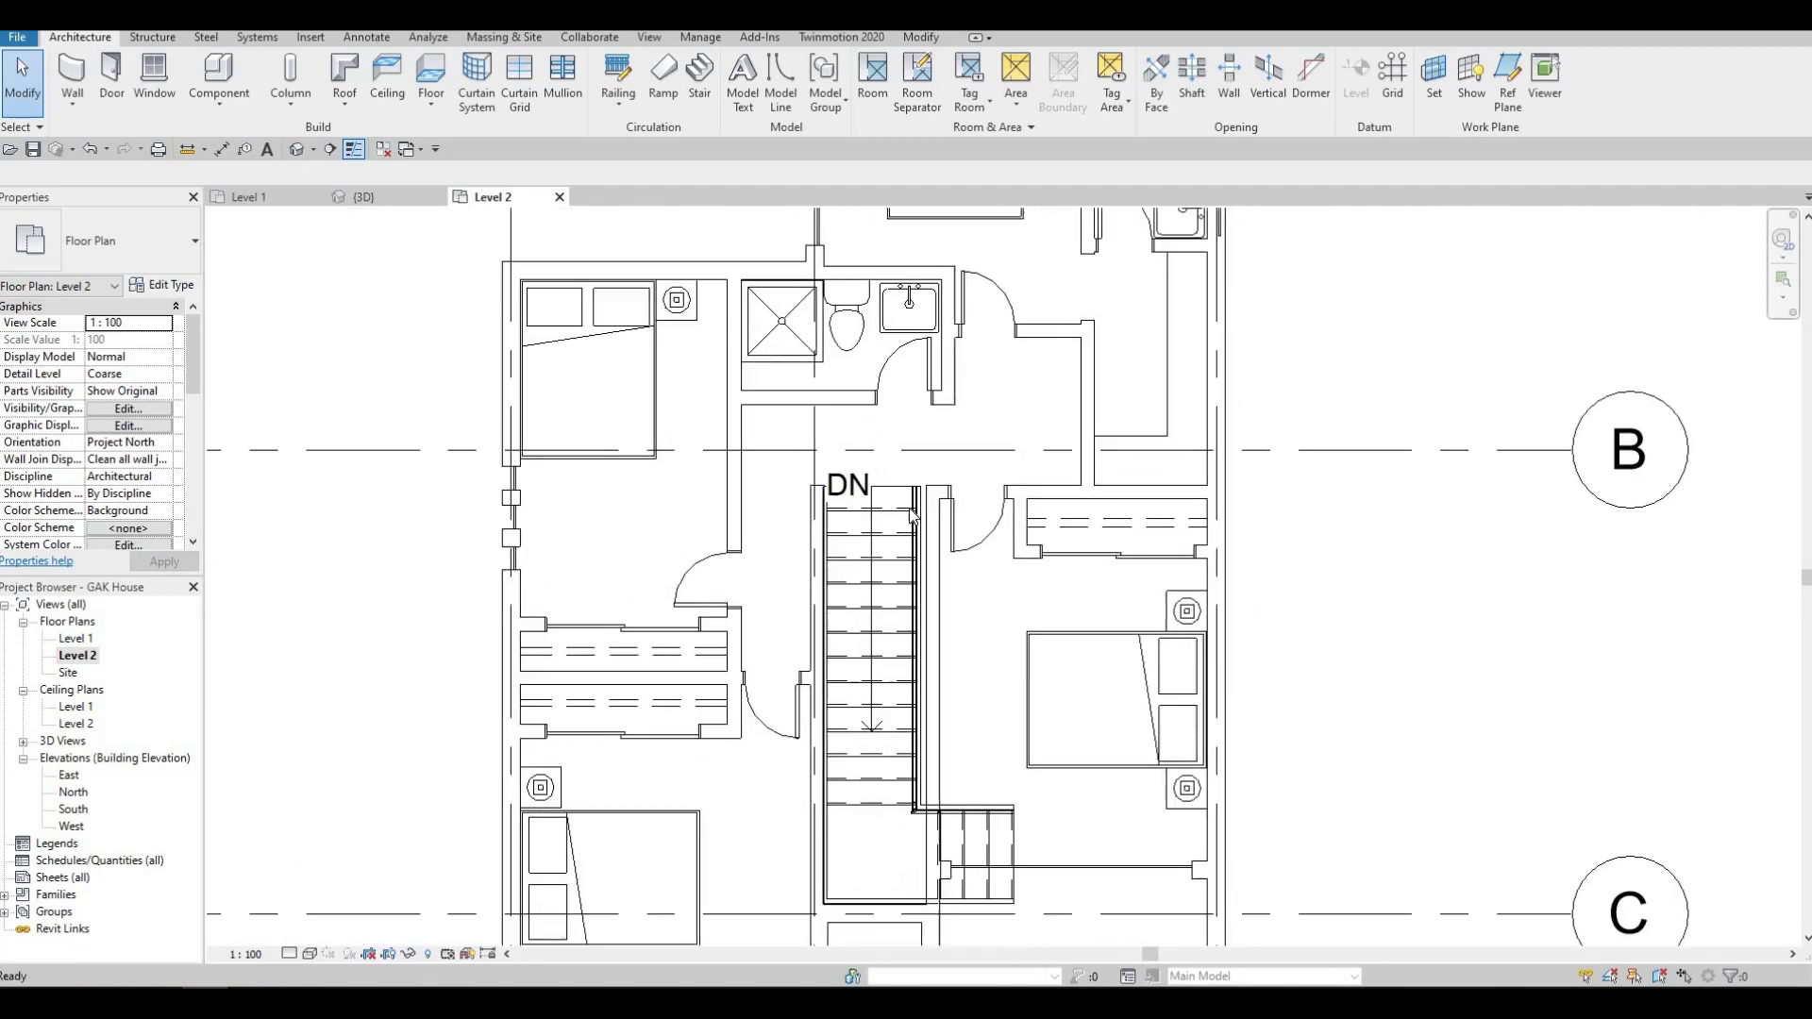
scroll(880, 420, down, 2)
middle_drag(880, 422, 821, 541)
scroll(845, 464, up, 2)
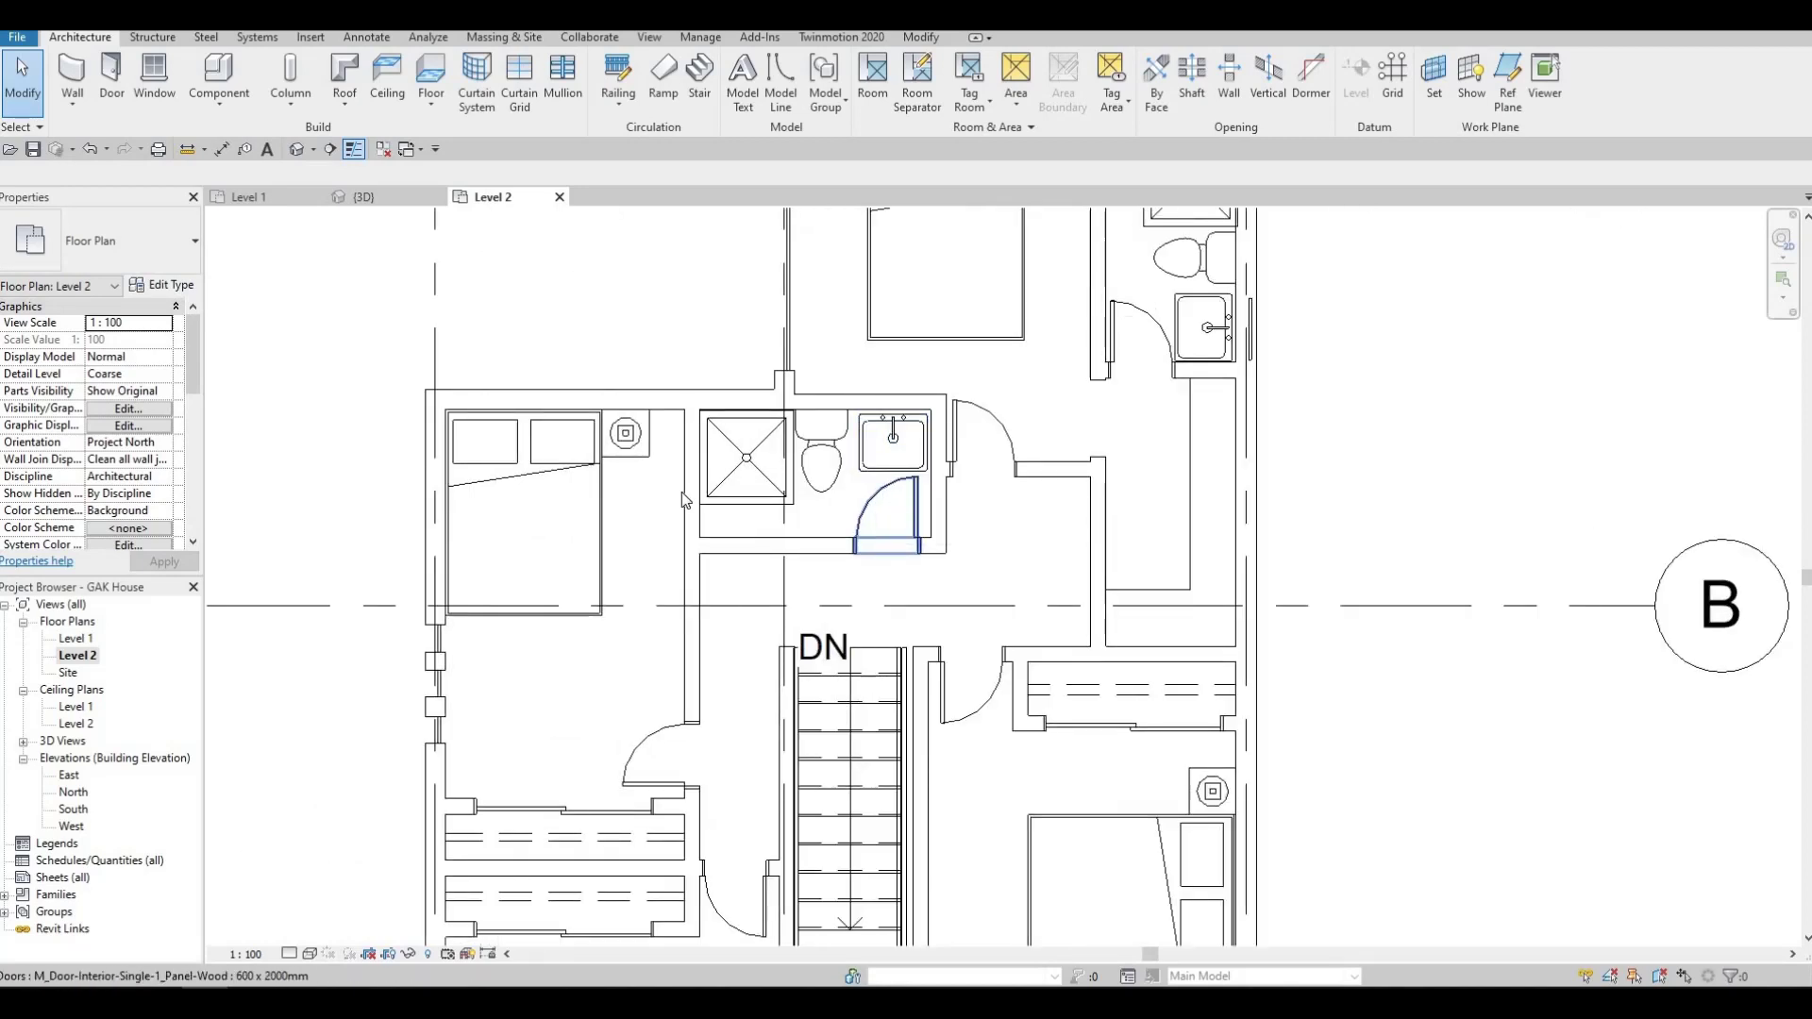
Rearrange the bathroom at grid 2 by moving its door and sink to the grid 1 end and the shower stall to the opposite end.
click(878, 509)
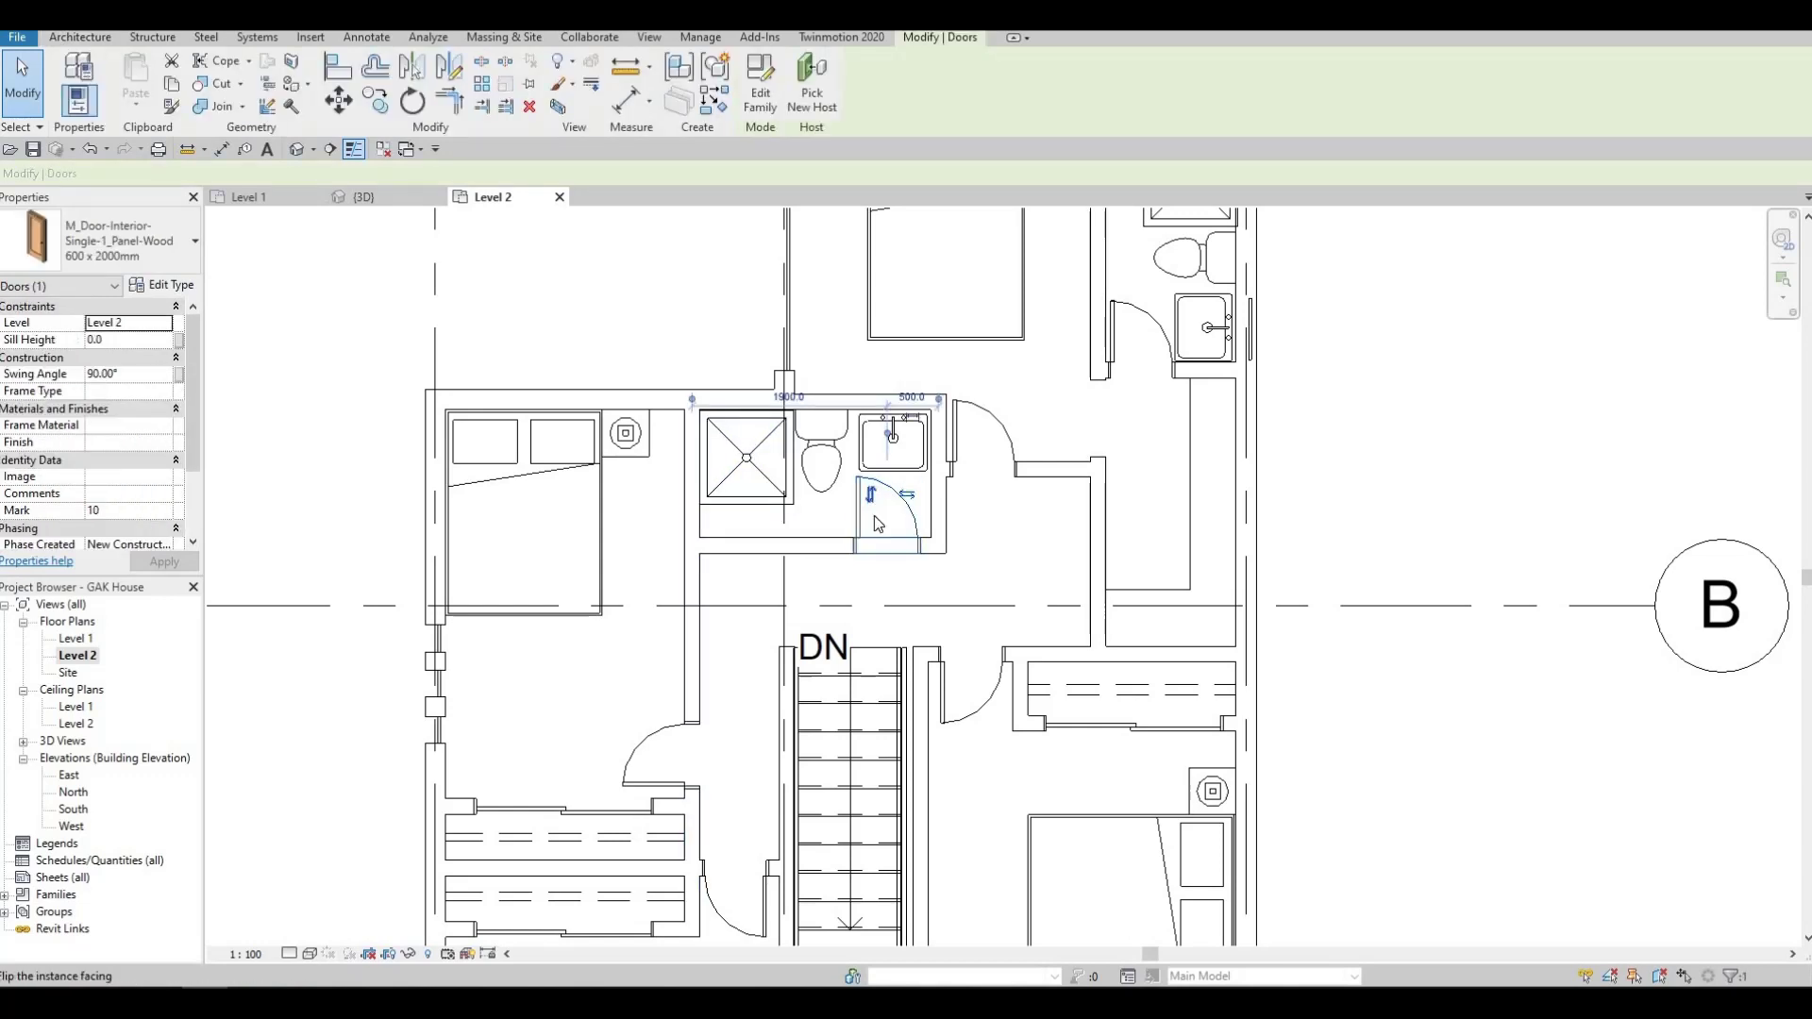
drag(733, 494, 742, 480)
click(876, 463)
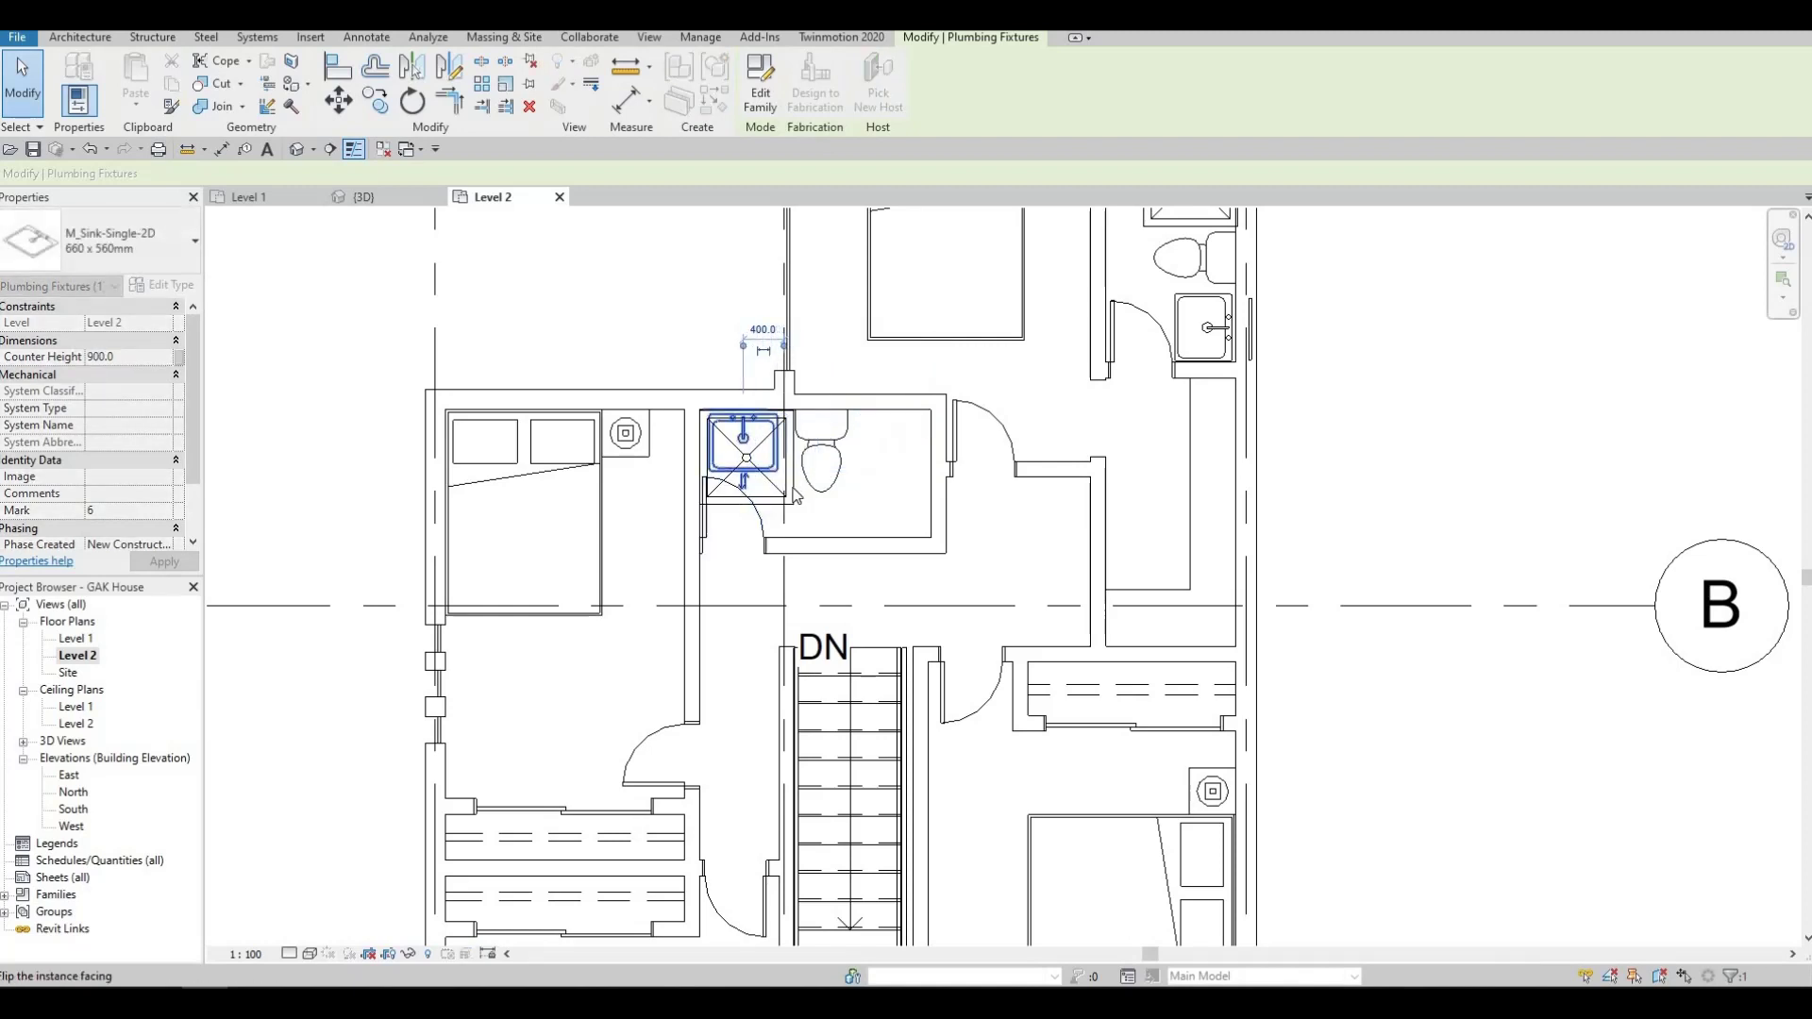
click(789, 491)
drag(915, 486, 920, 490)
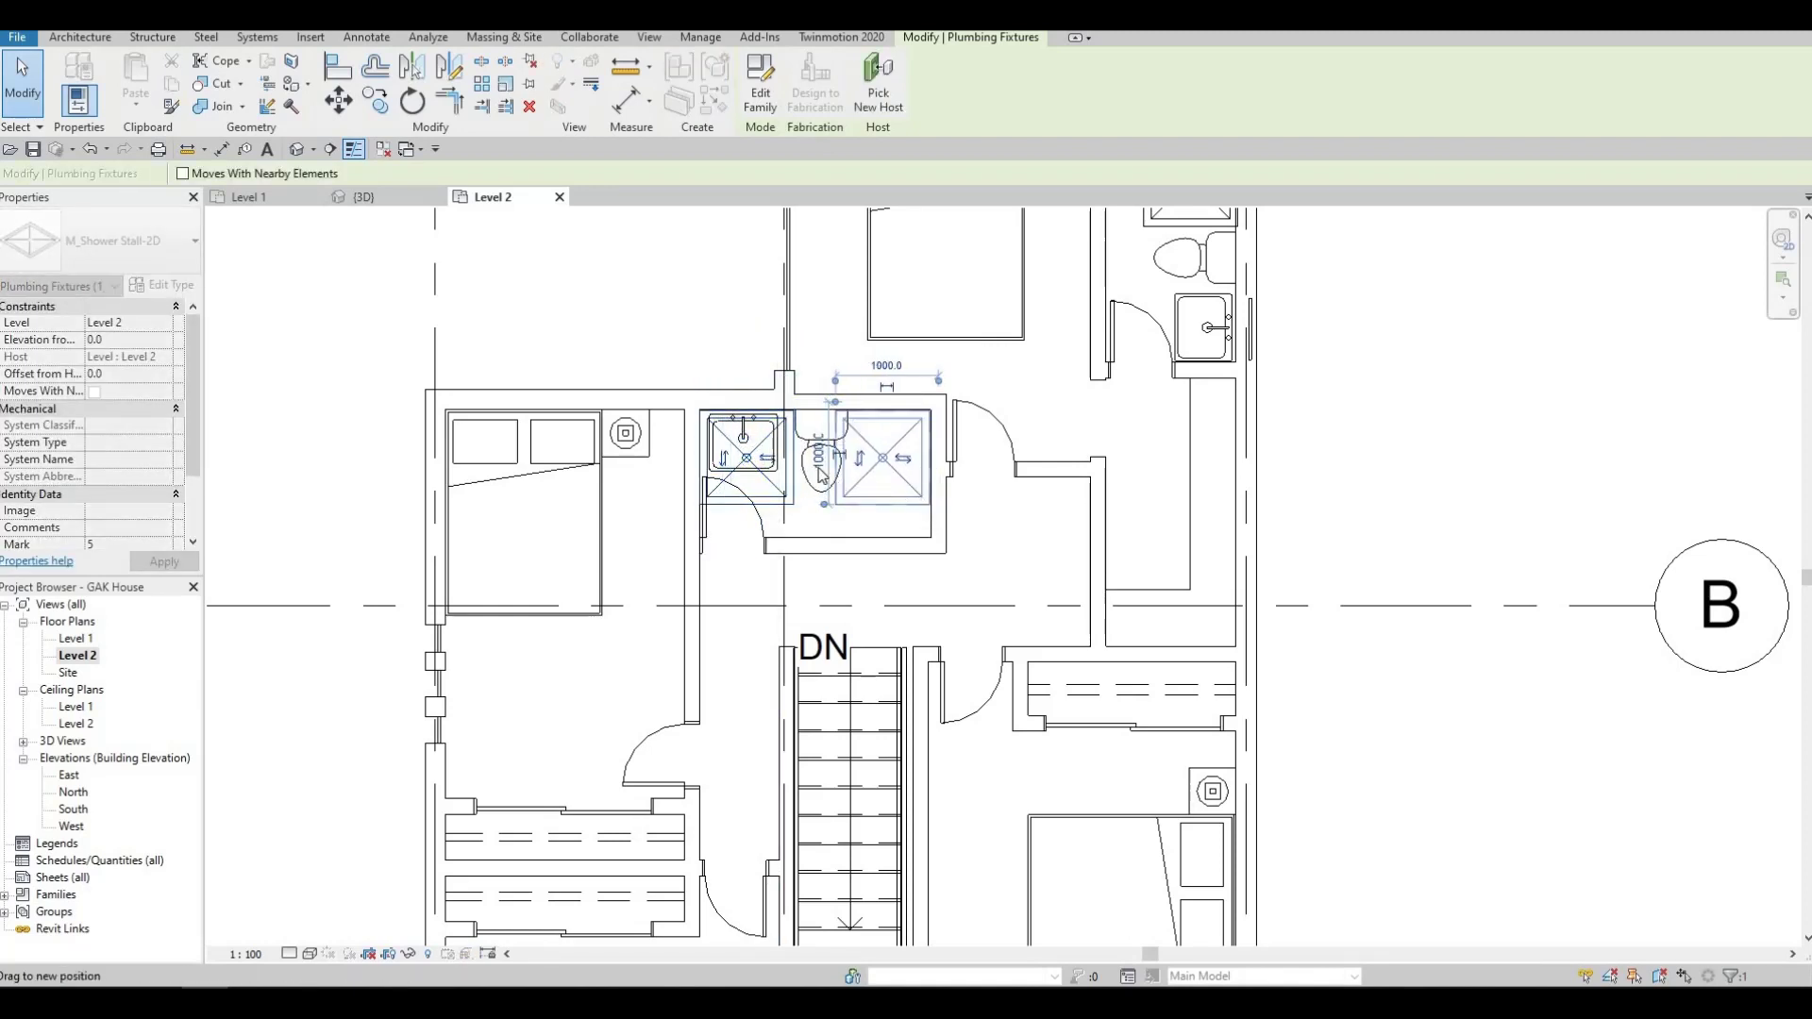
key(Escape)
Nudge the toilet away from the shower stall and the sink closer to the adjoining bedroom's wall.
click(810, 441)
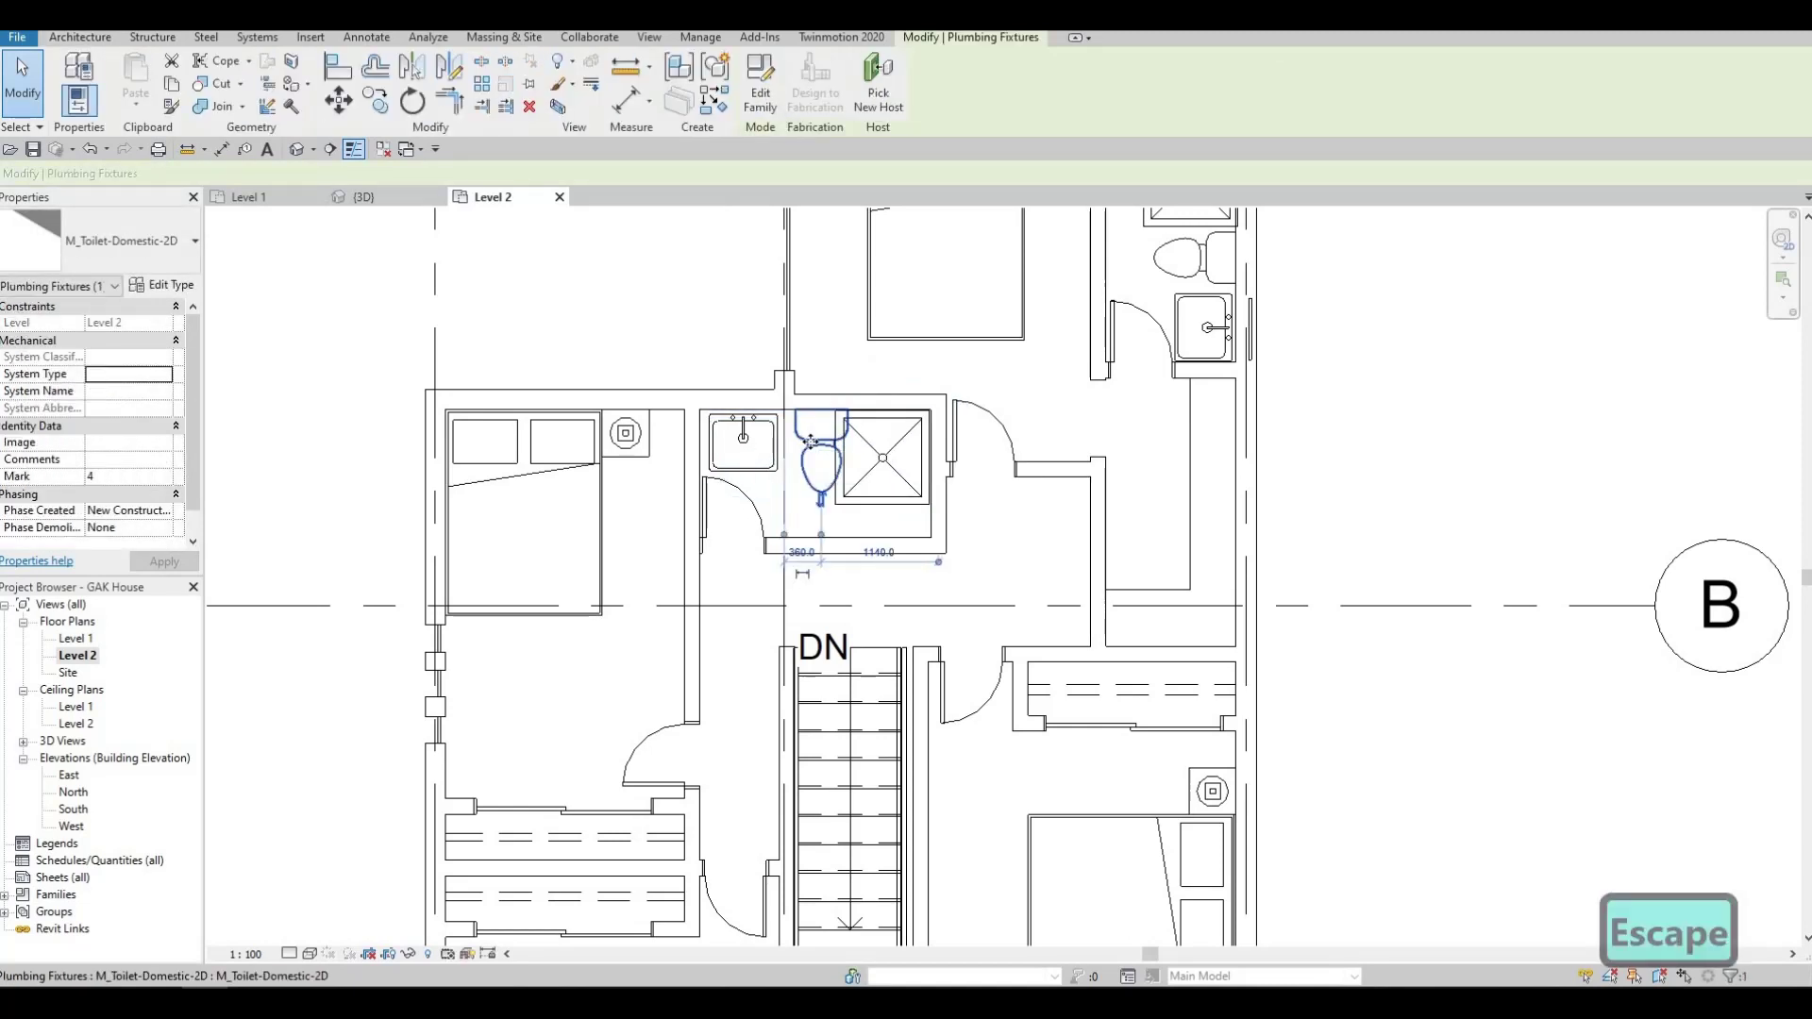
key(Left)
key(Left)
key(Left)
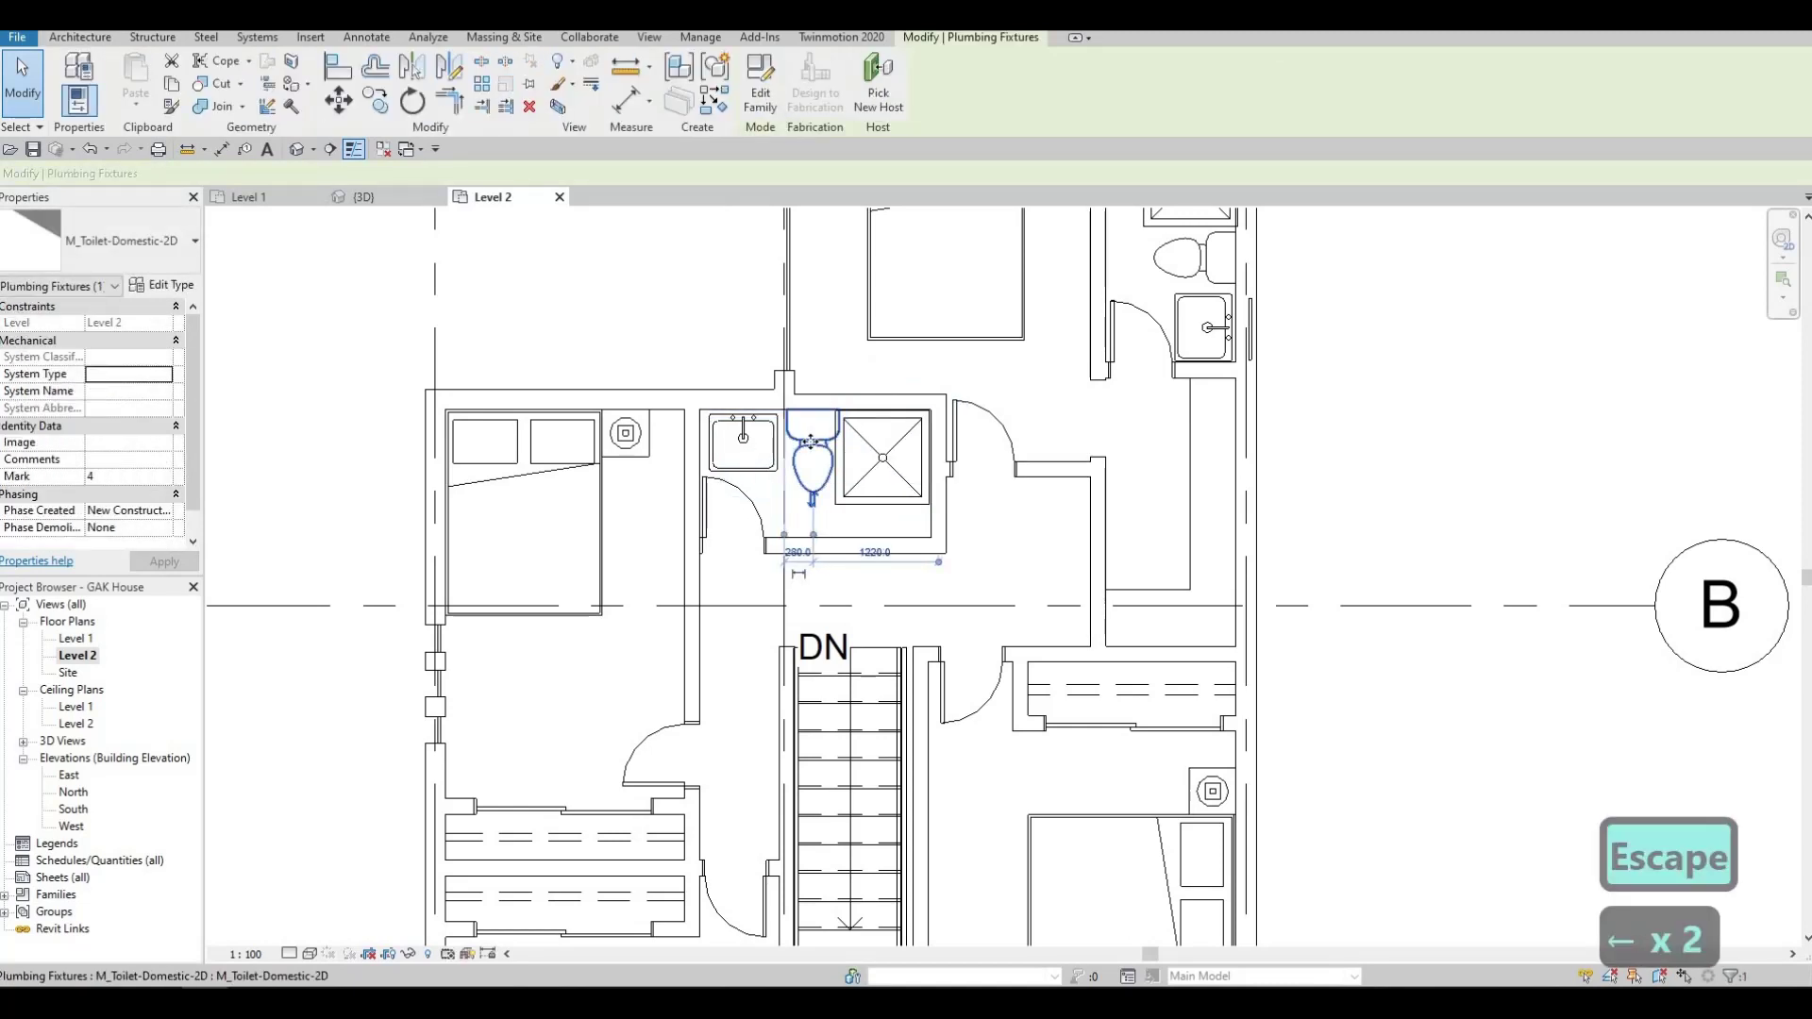
key(Escape)
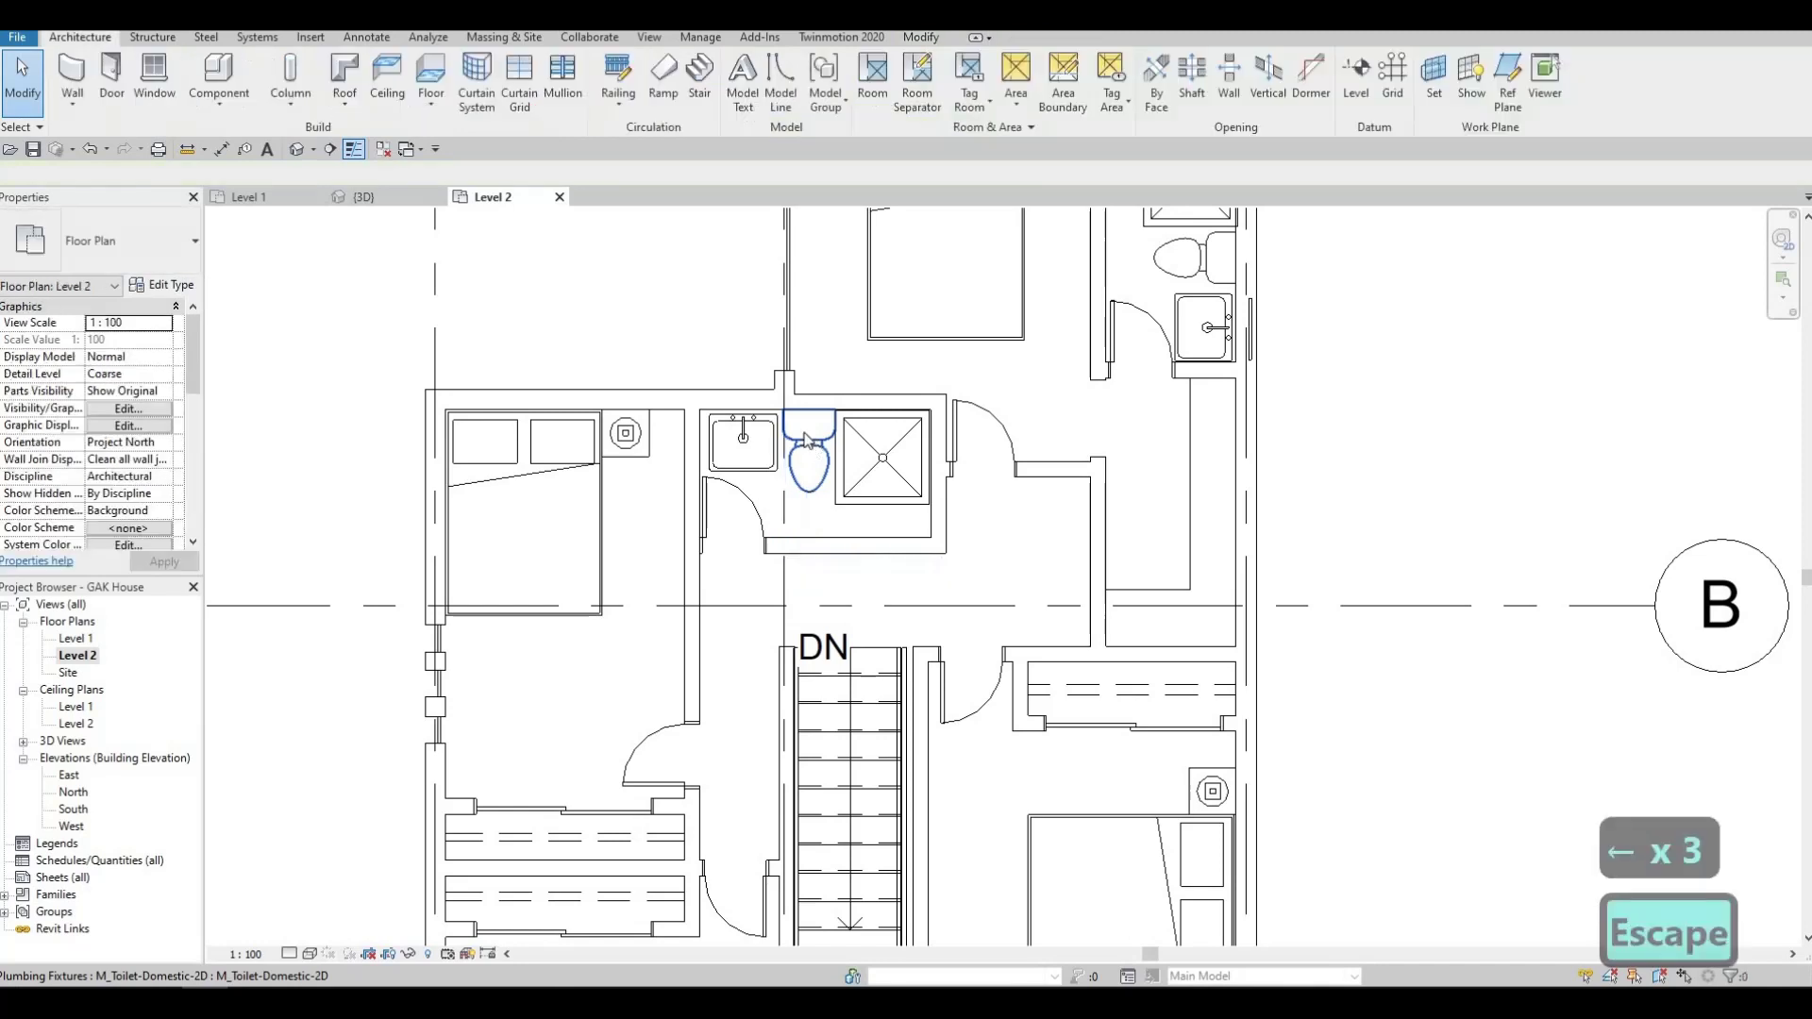
click(727, 433)
key(shift+Left)
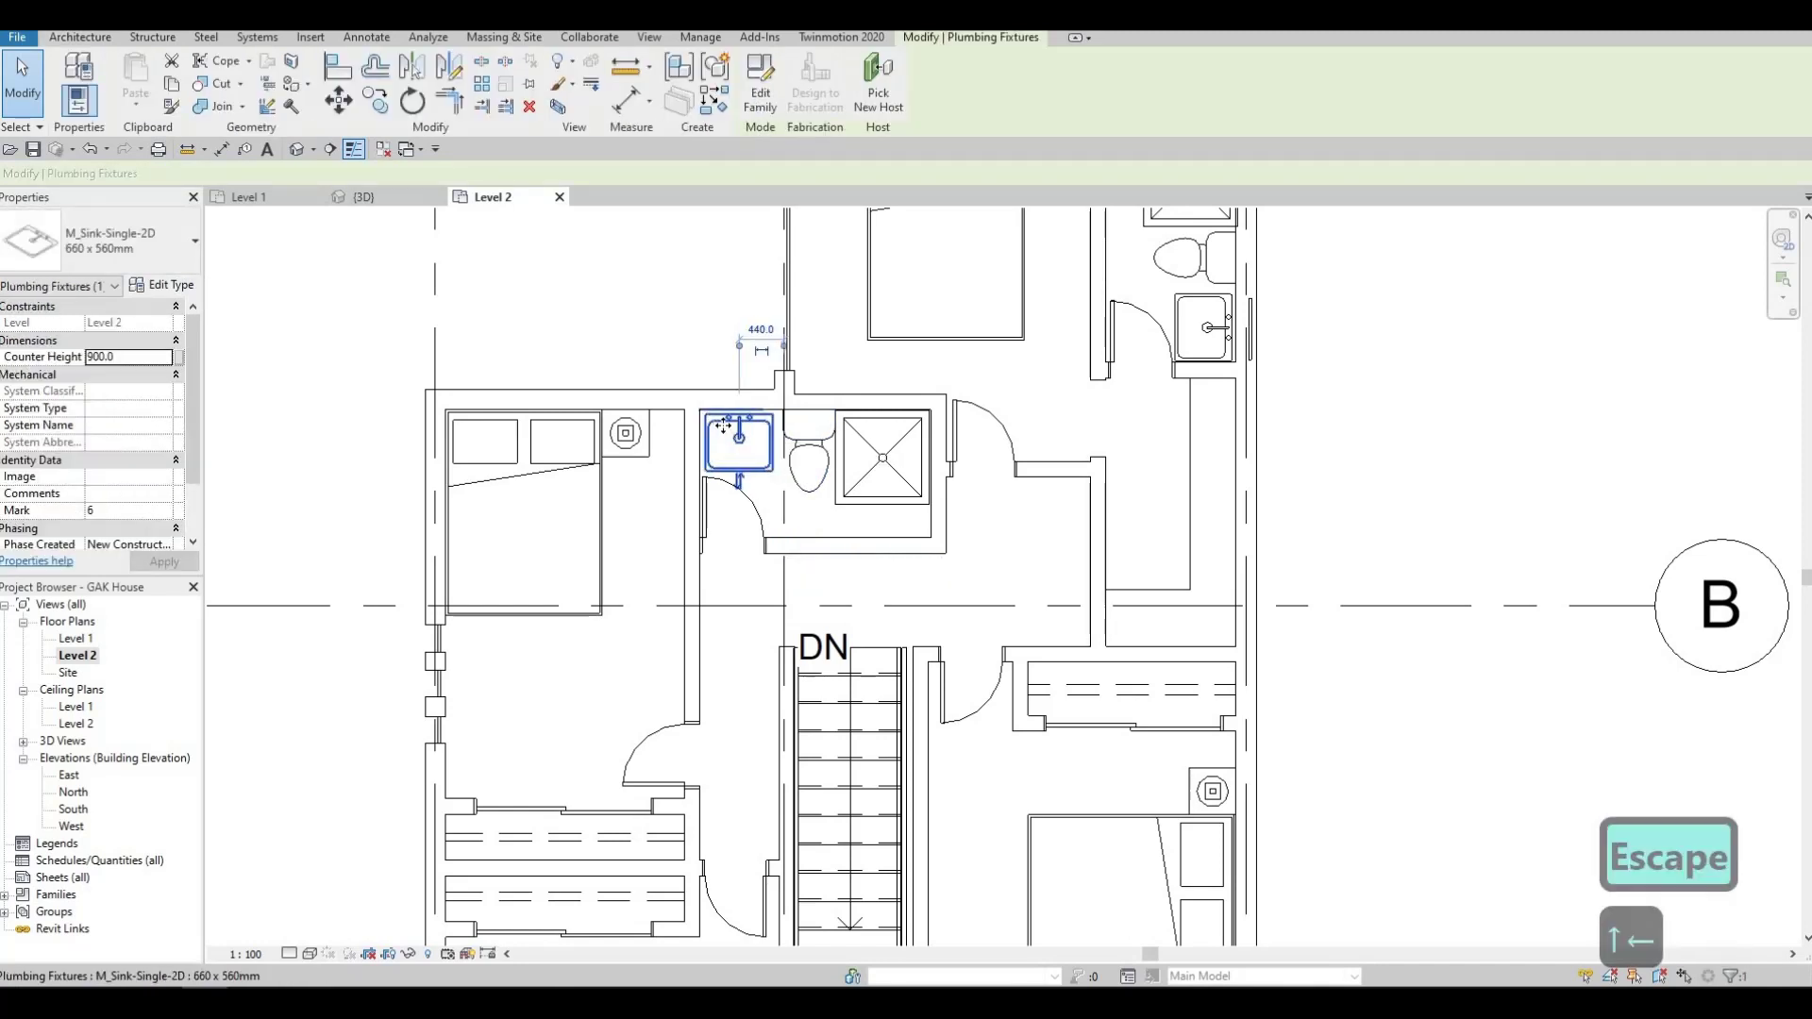
key(Escape)
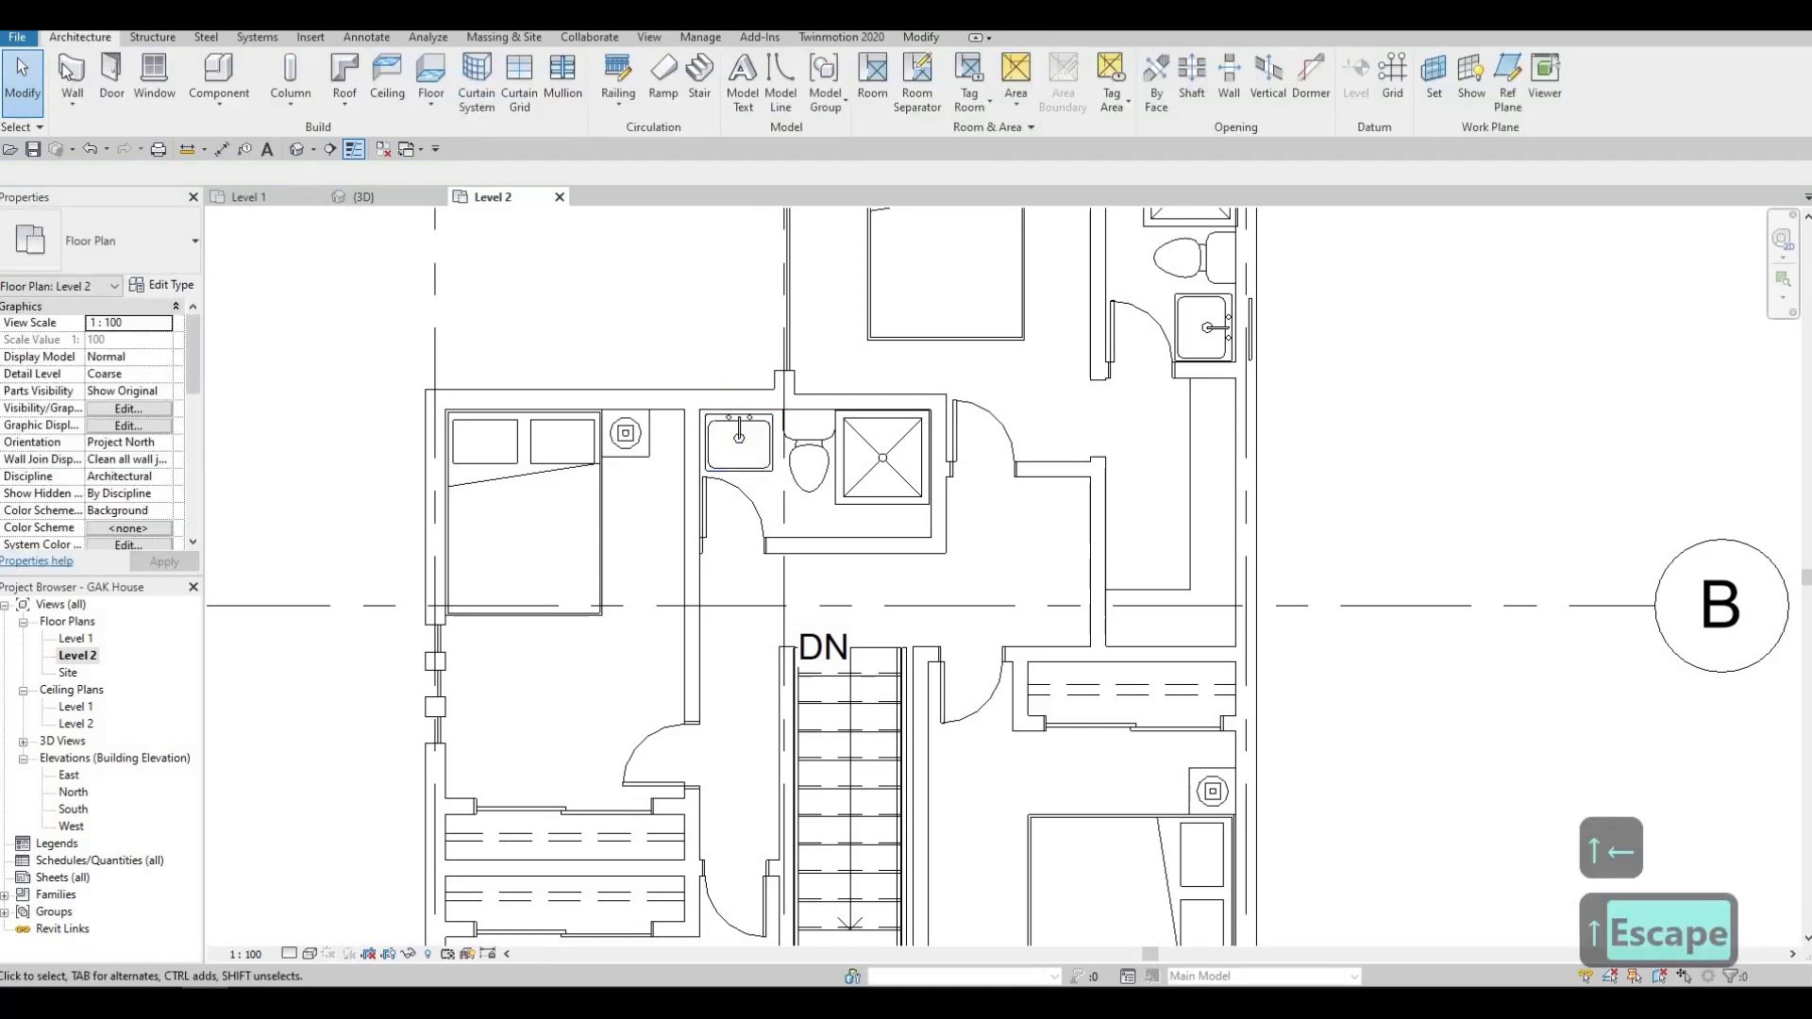
Draw a short curtain wall about 400 mm long in the exterior wall behind the relocated sink.
key(w)
key(a)
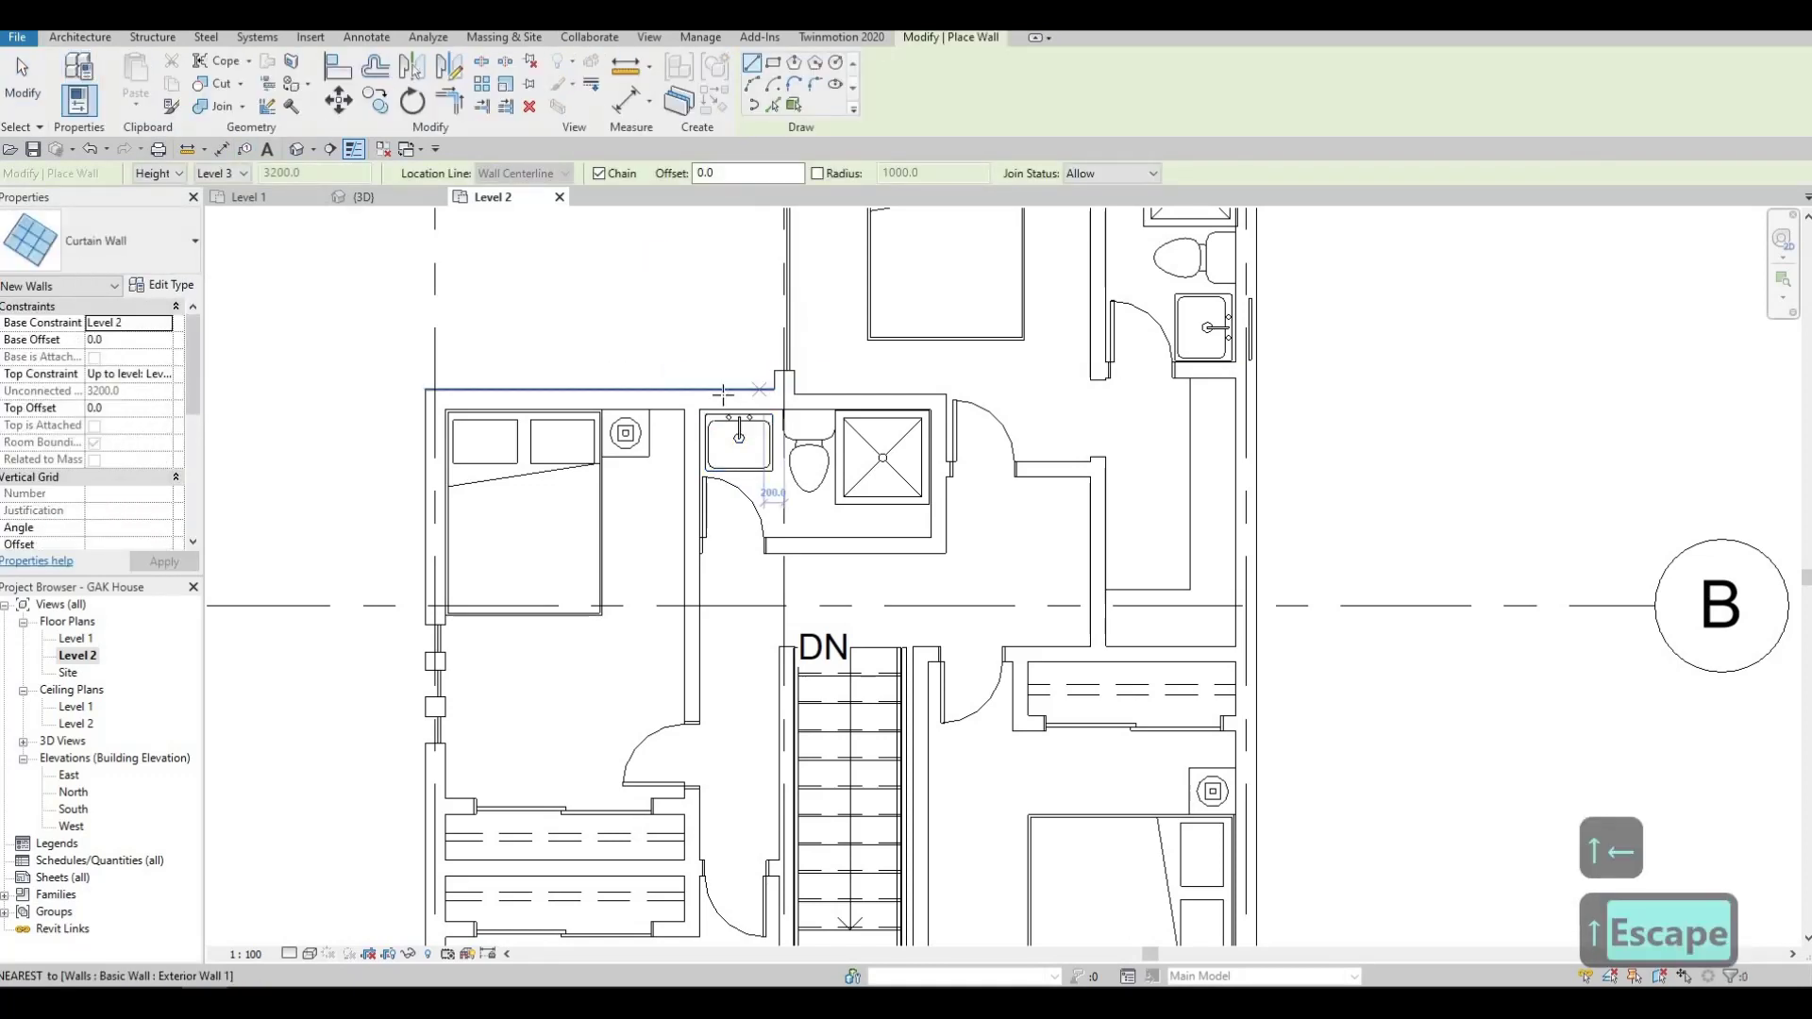
click(723, 397)
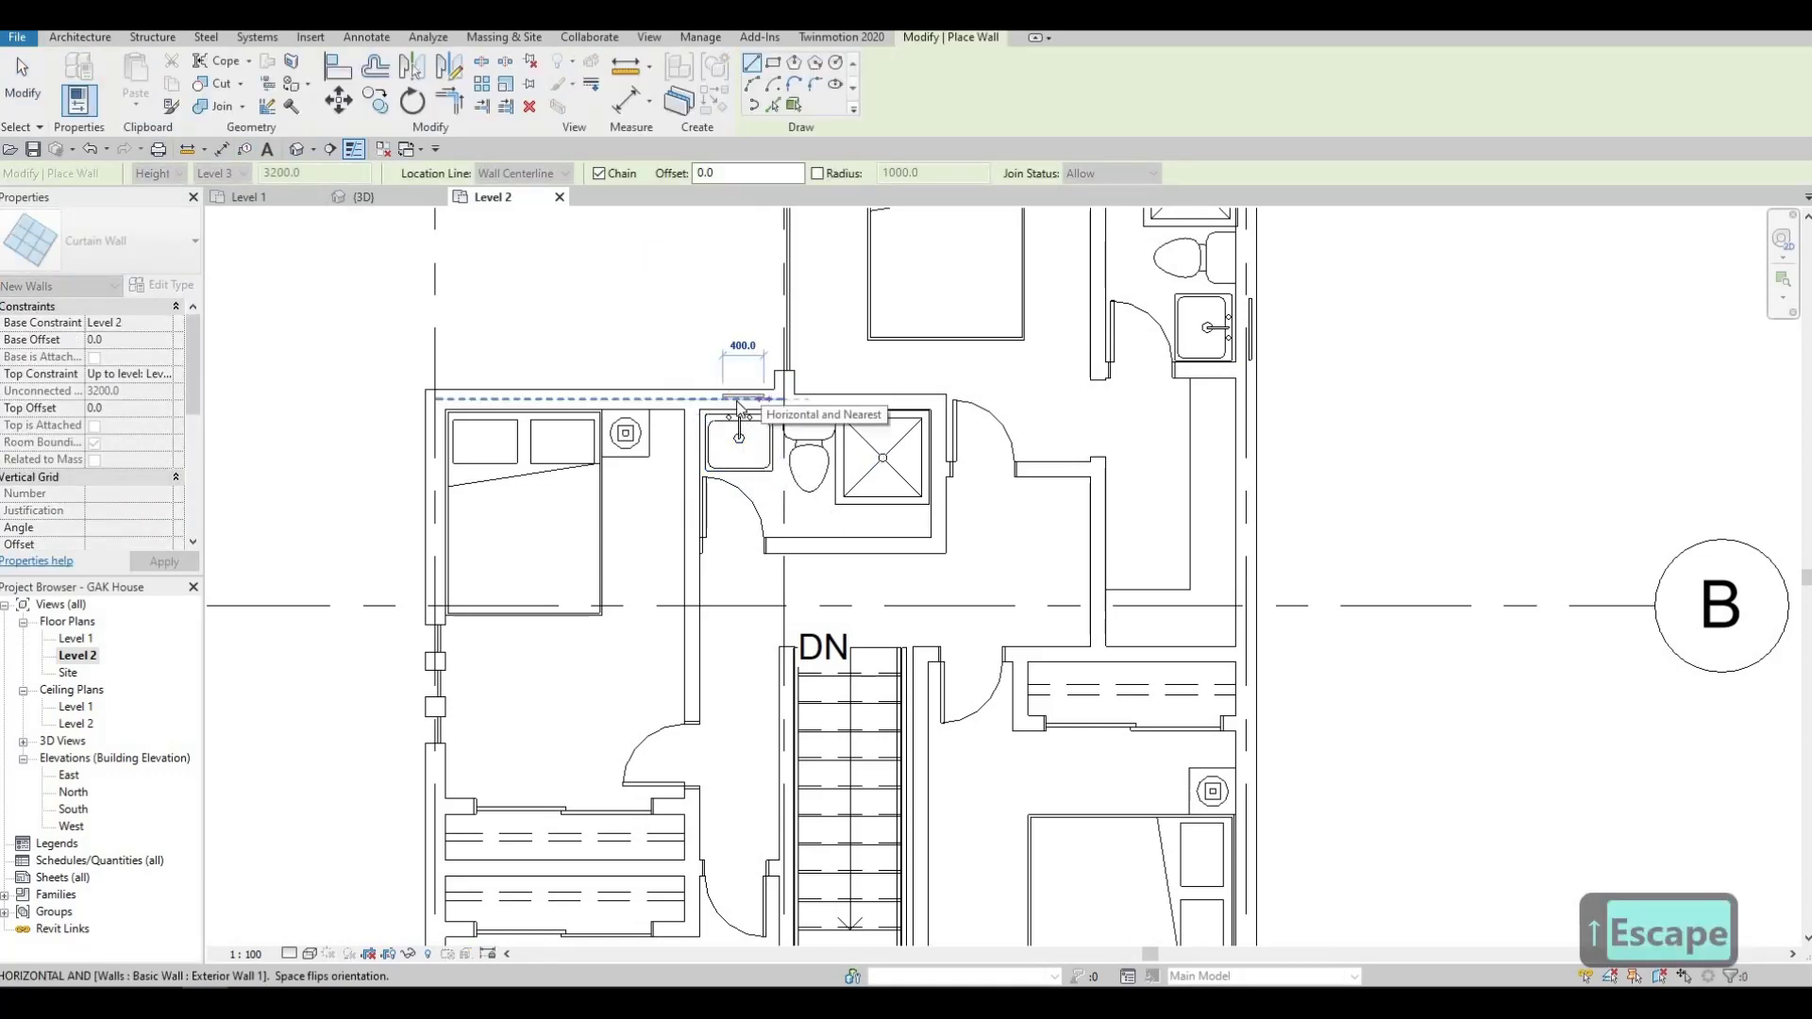
click(764, 396)
key(Escape)
key(Escape)
scroll(738, 401, up, 3)
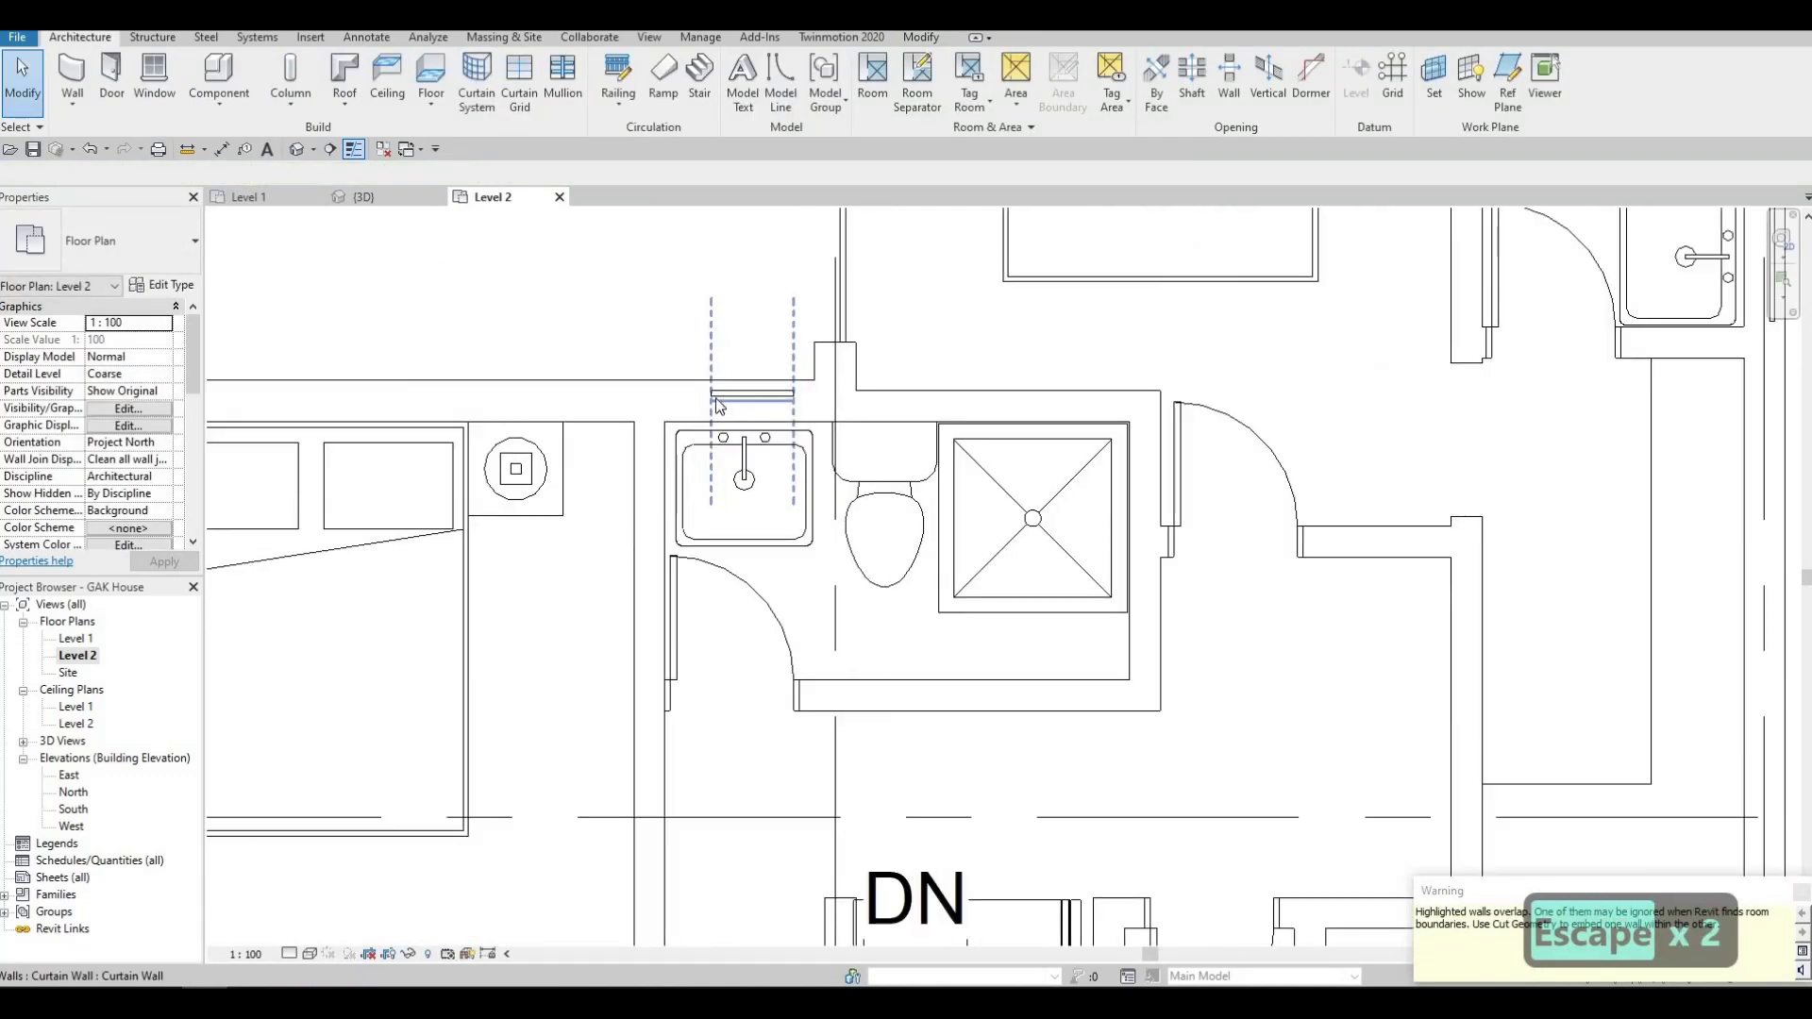
Stretch the curtain wall behind the relocated sink to 500 mm and flip its orientation.
click(717, 400)
drag(692, 401, 690, 400)
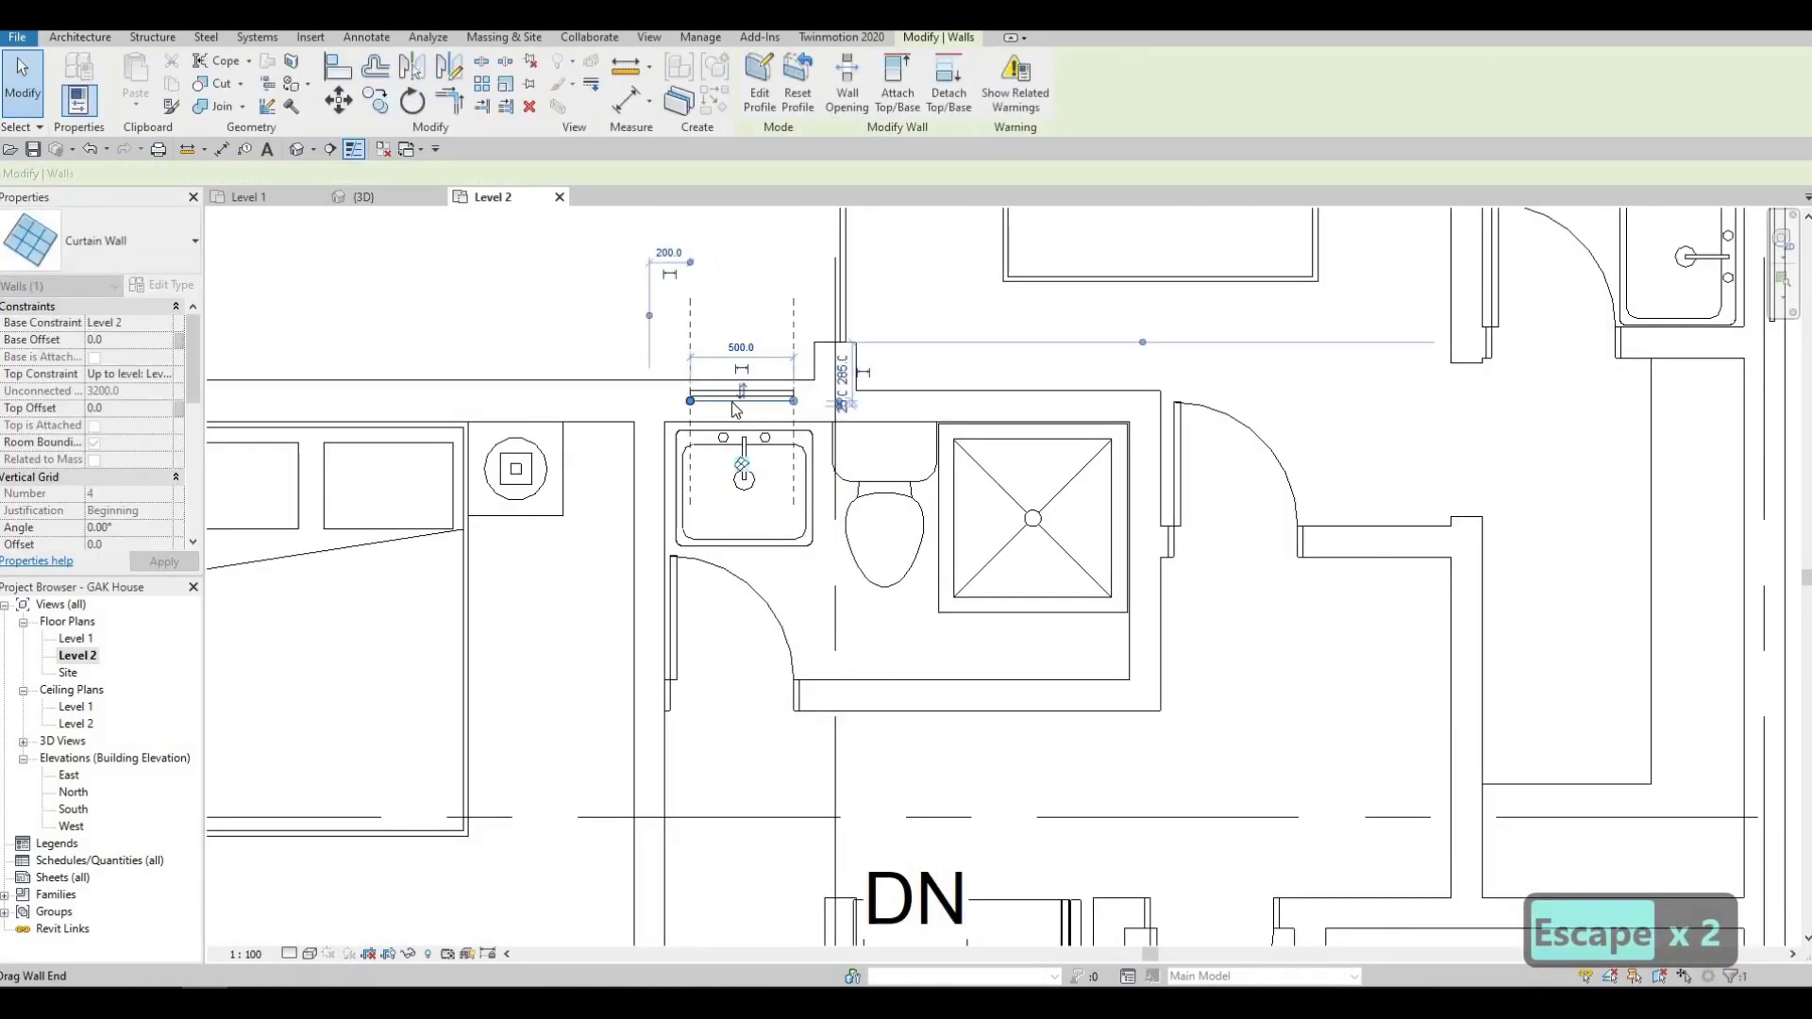
key(Escape)
click(741, 402)
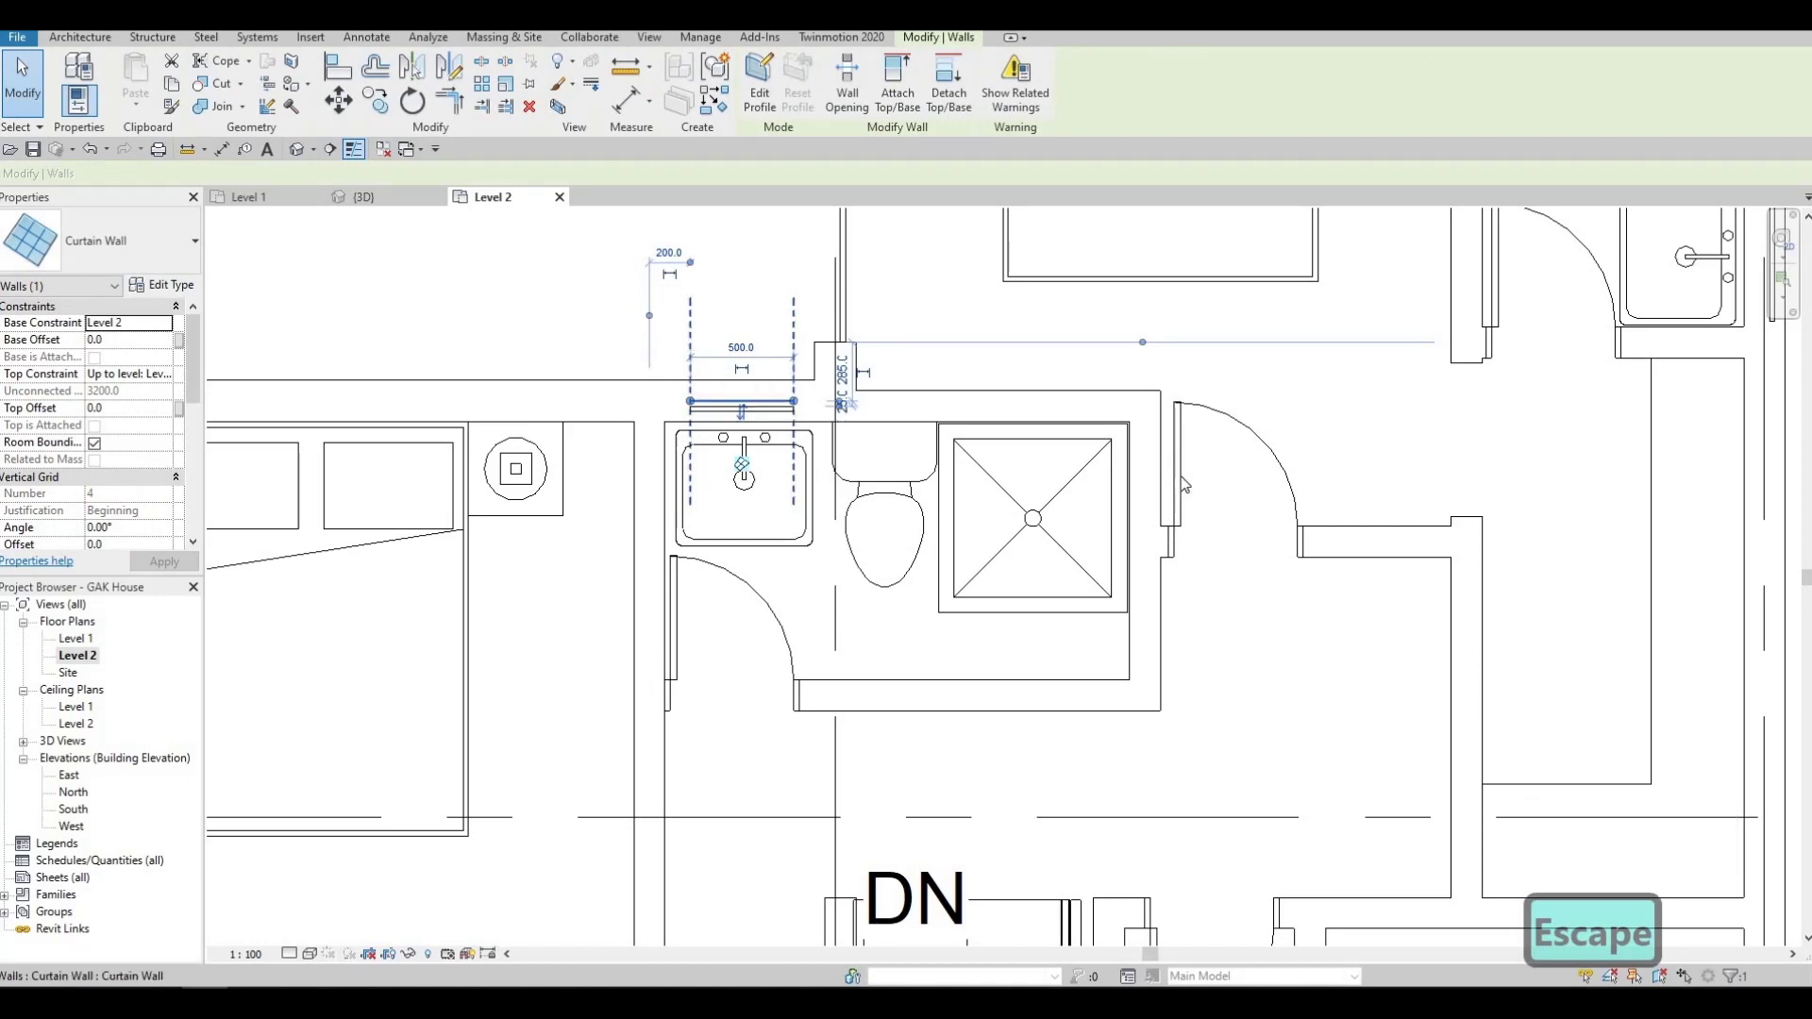
Flip the orientation of the curtain wall behind the grid A bathroom's sink on grid 3.
middle_drag(1359, 668, 965, 510)
scroll(965, 509, down, 2)
middle_drag(1217, 340, 1197, 430)
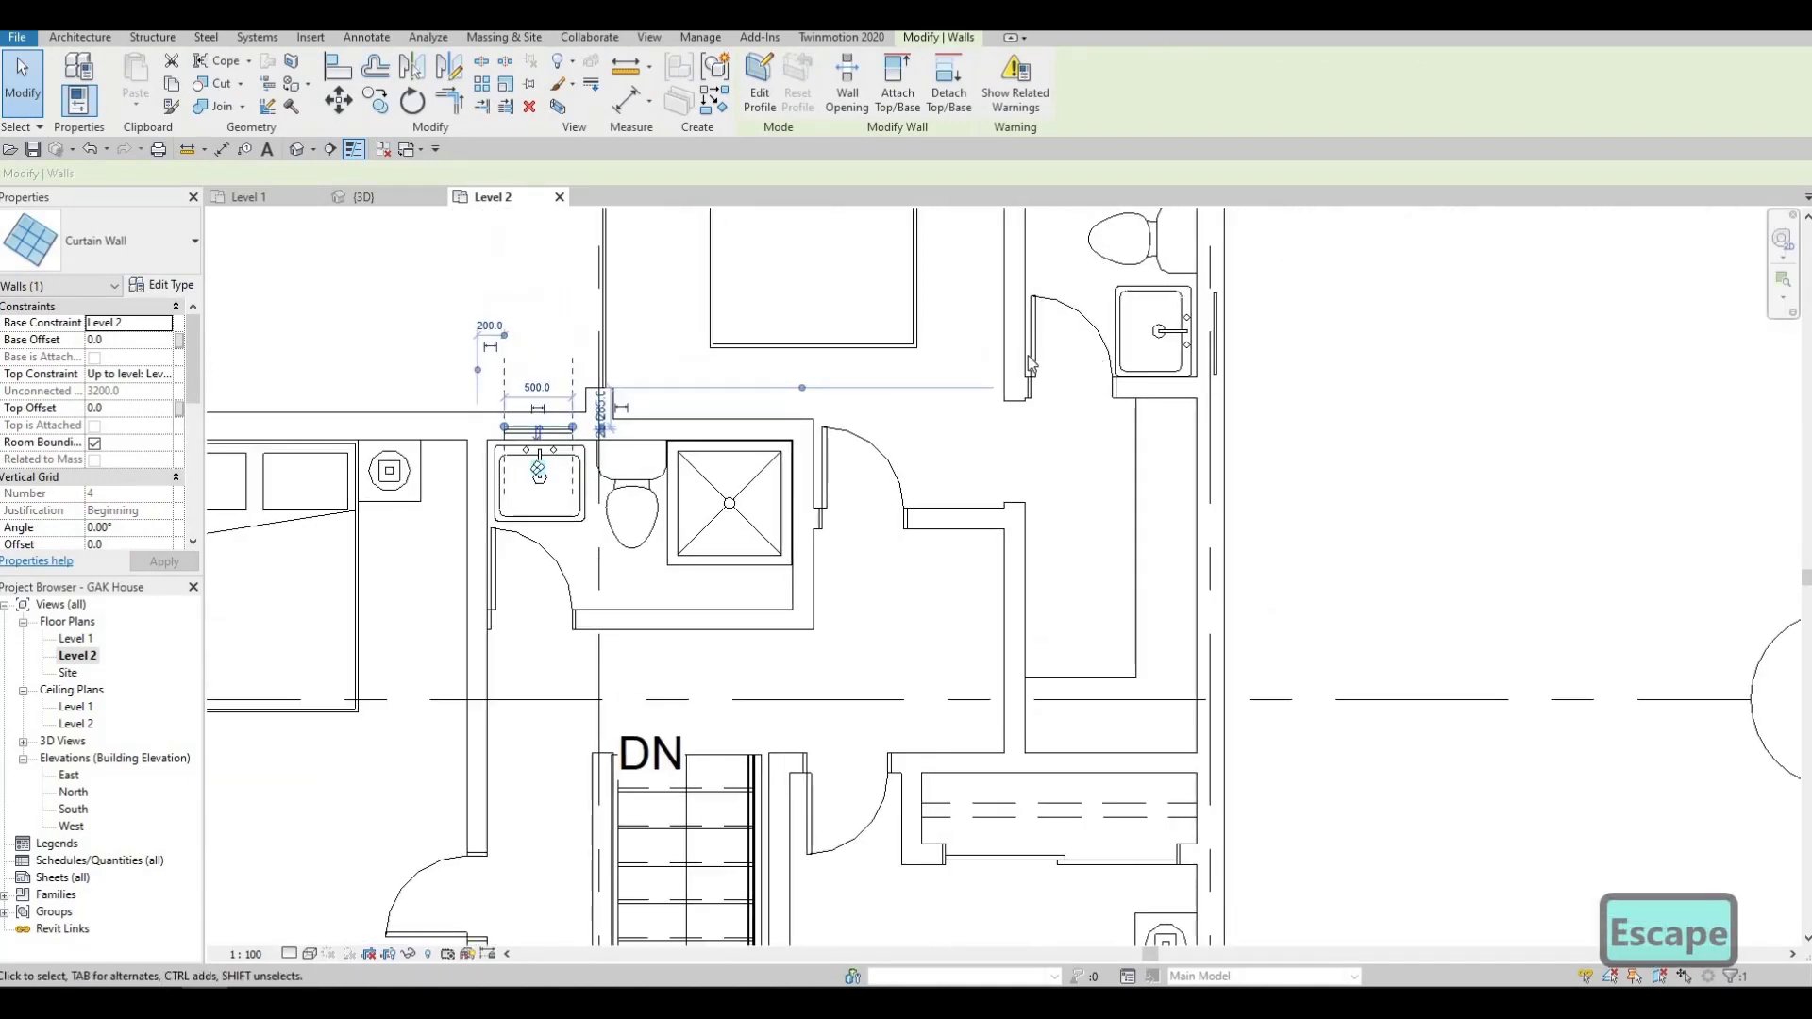
click(1213, 338)
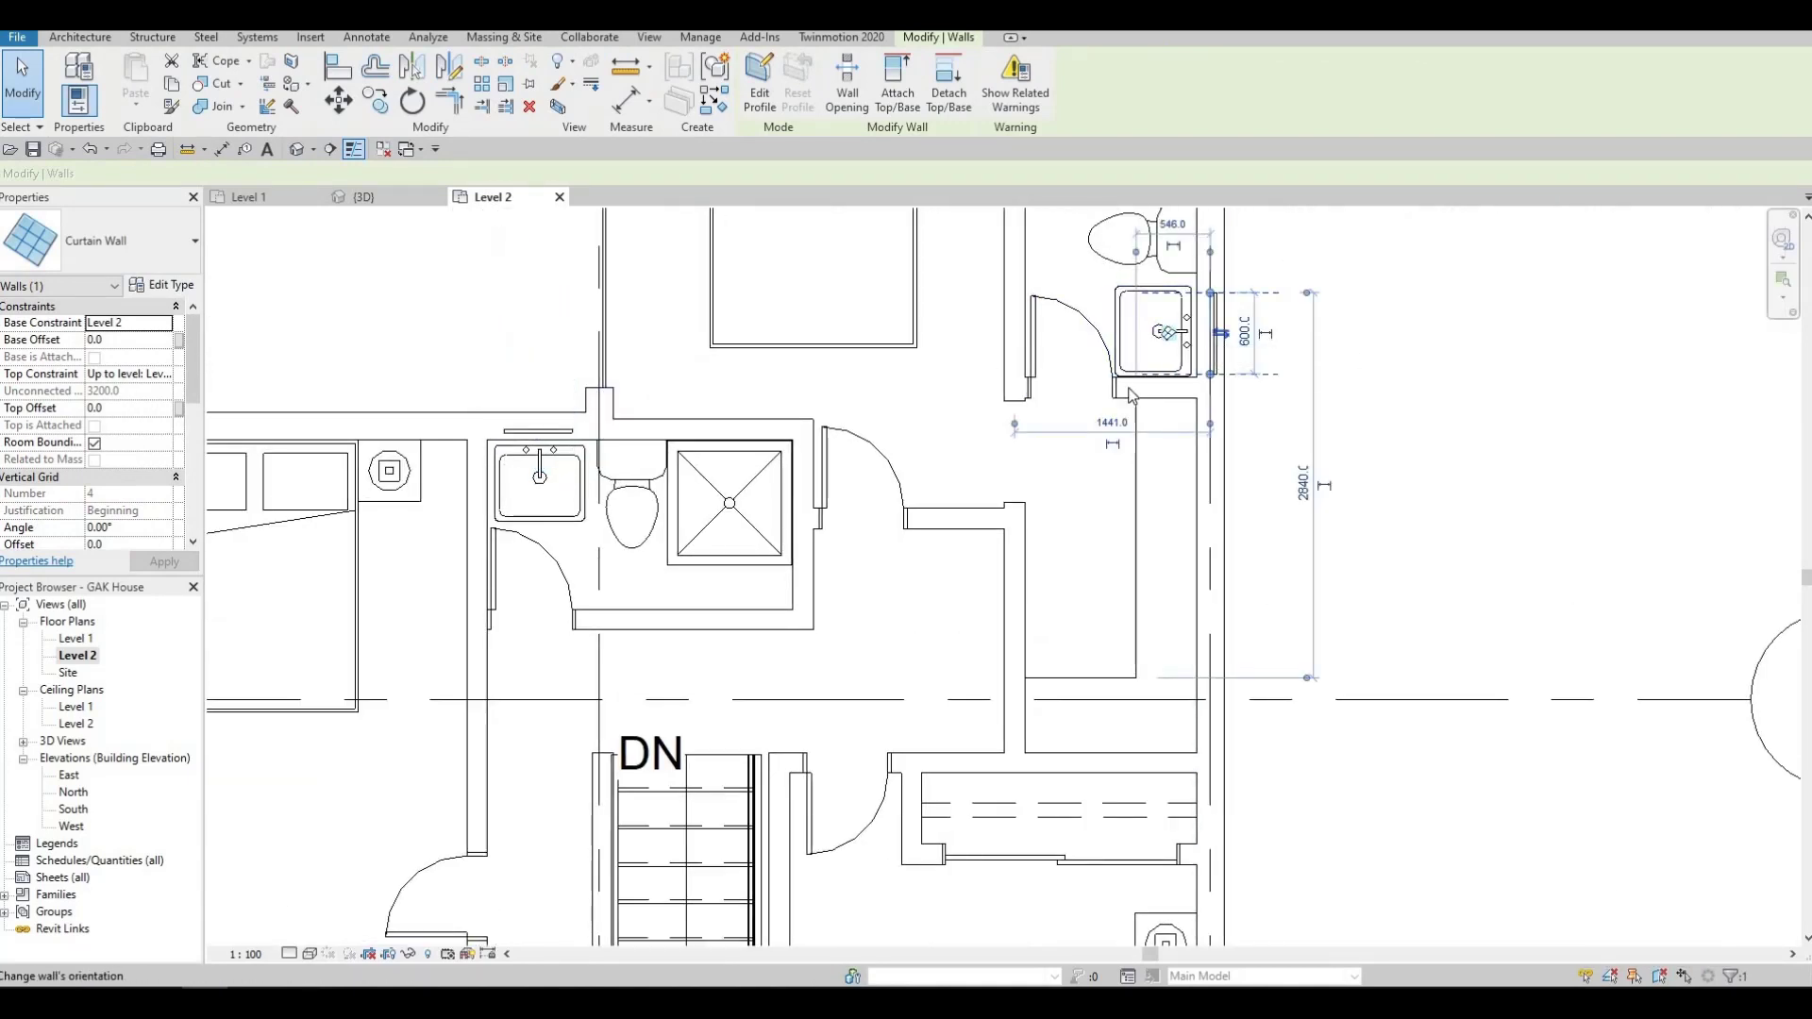
key(Escape)
Cut the two bathroom curtain walls out of their exterior walls using Cut Geometry.
middle_drag(1066, 325, 1075, 377)
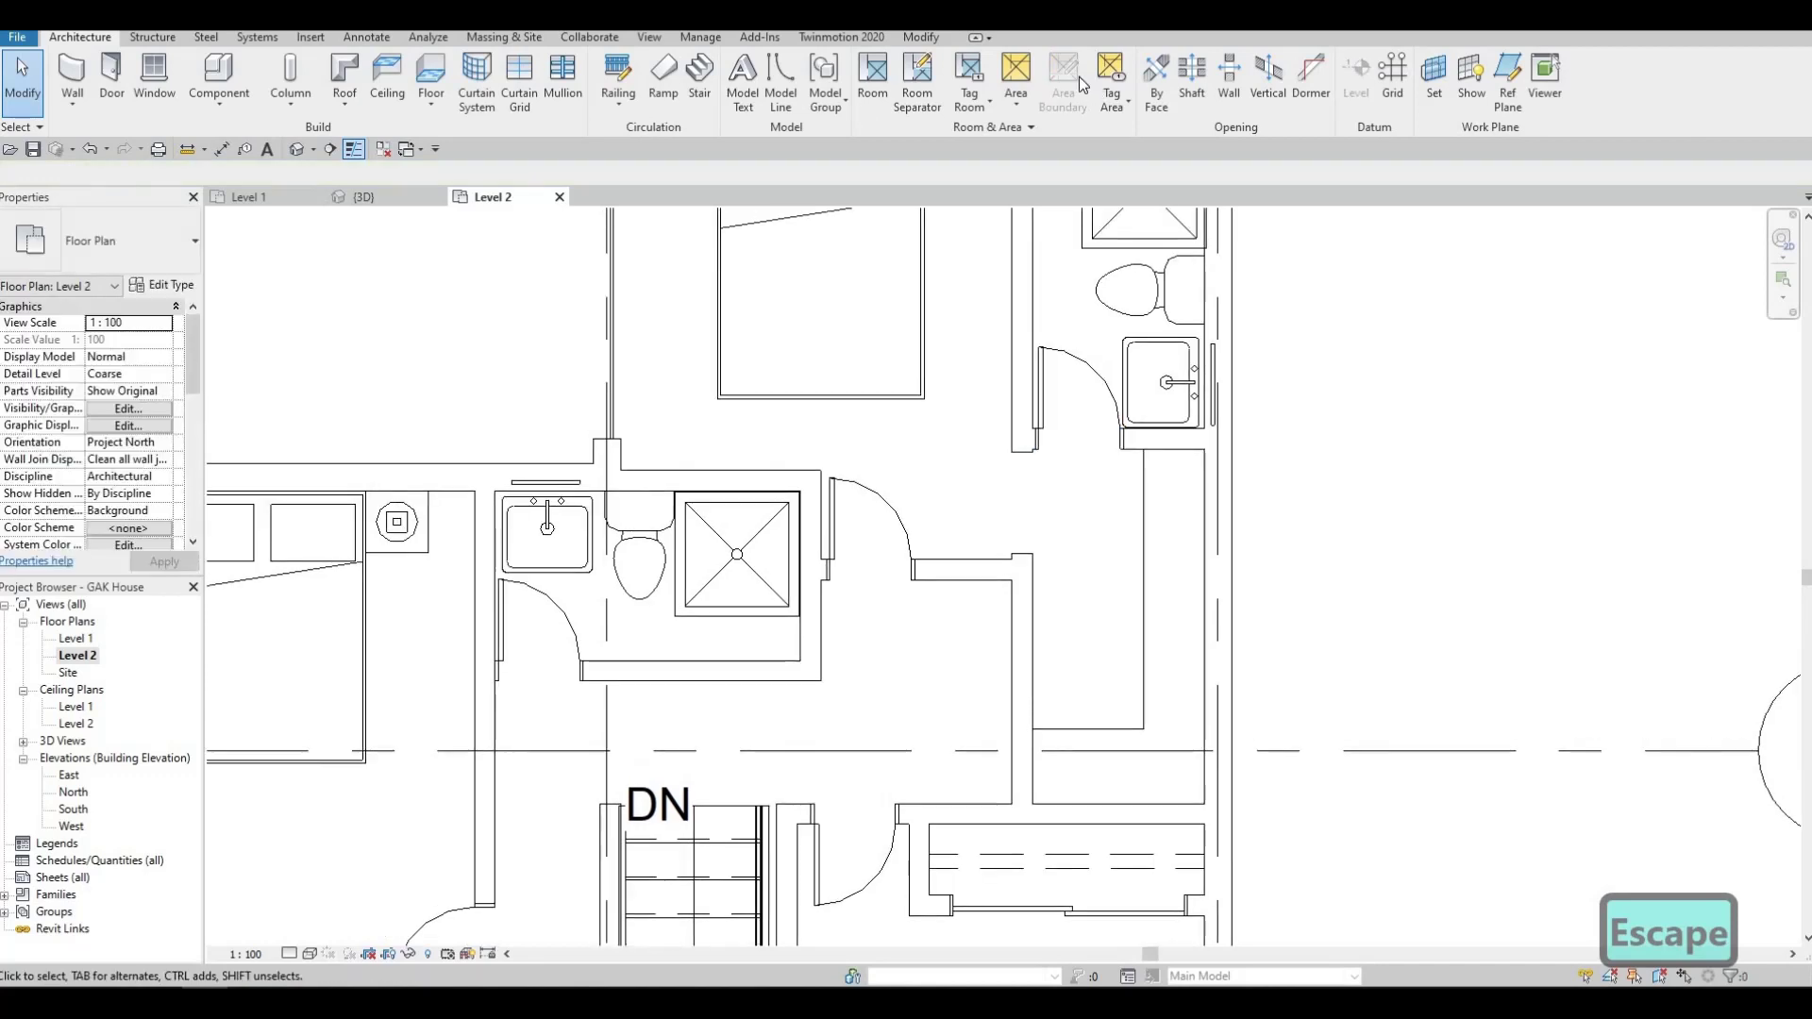
click(920, 37)
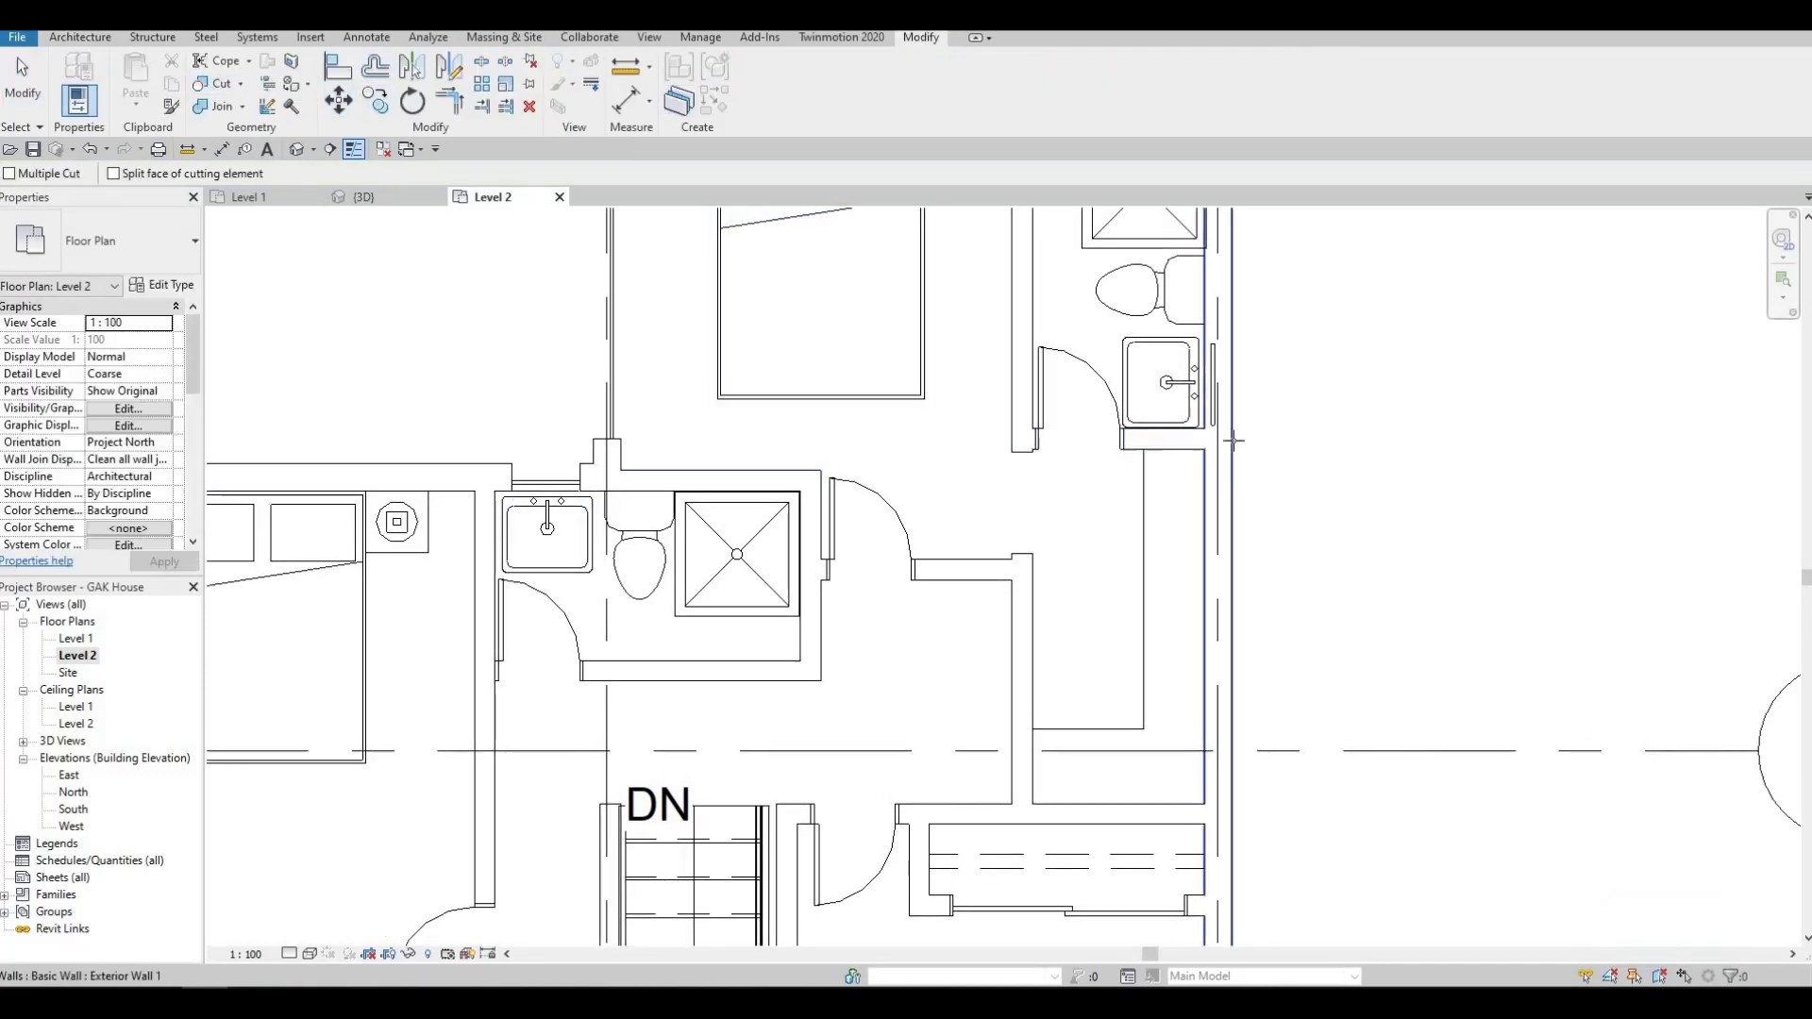
scroll(1035, 485, up, 1)
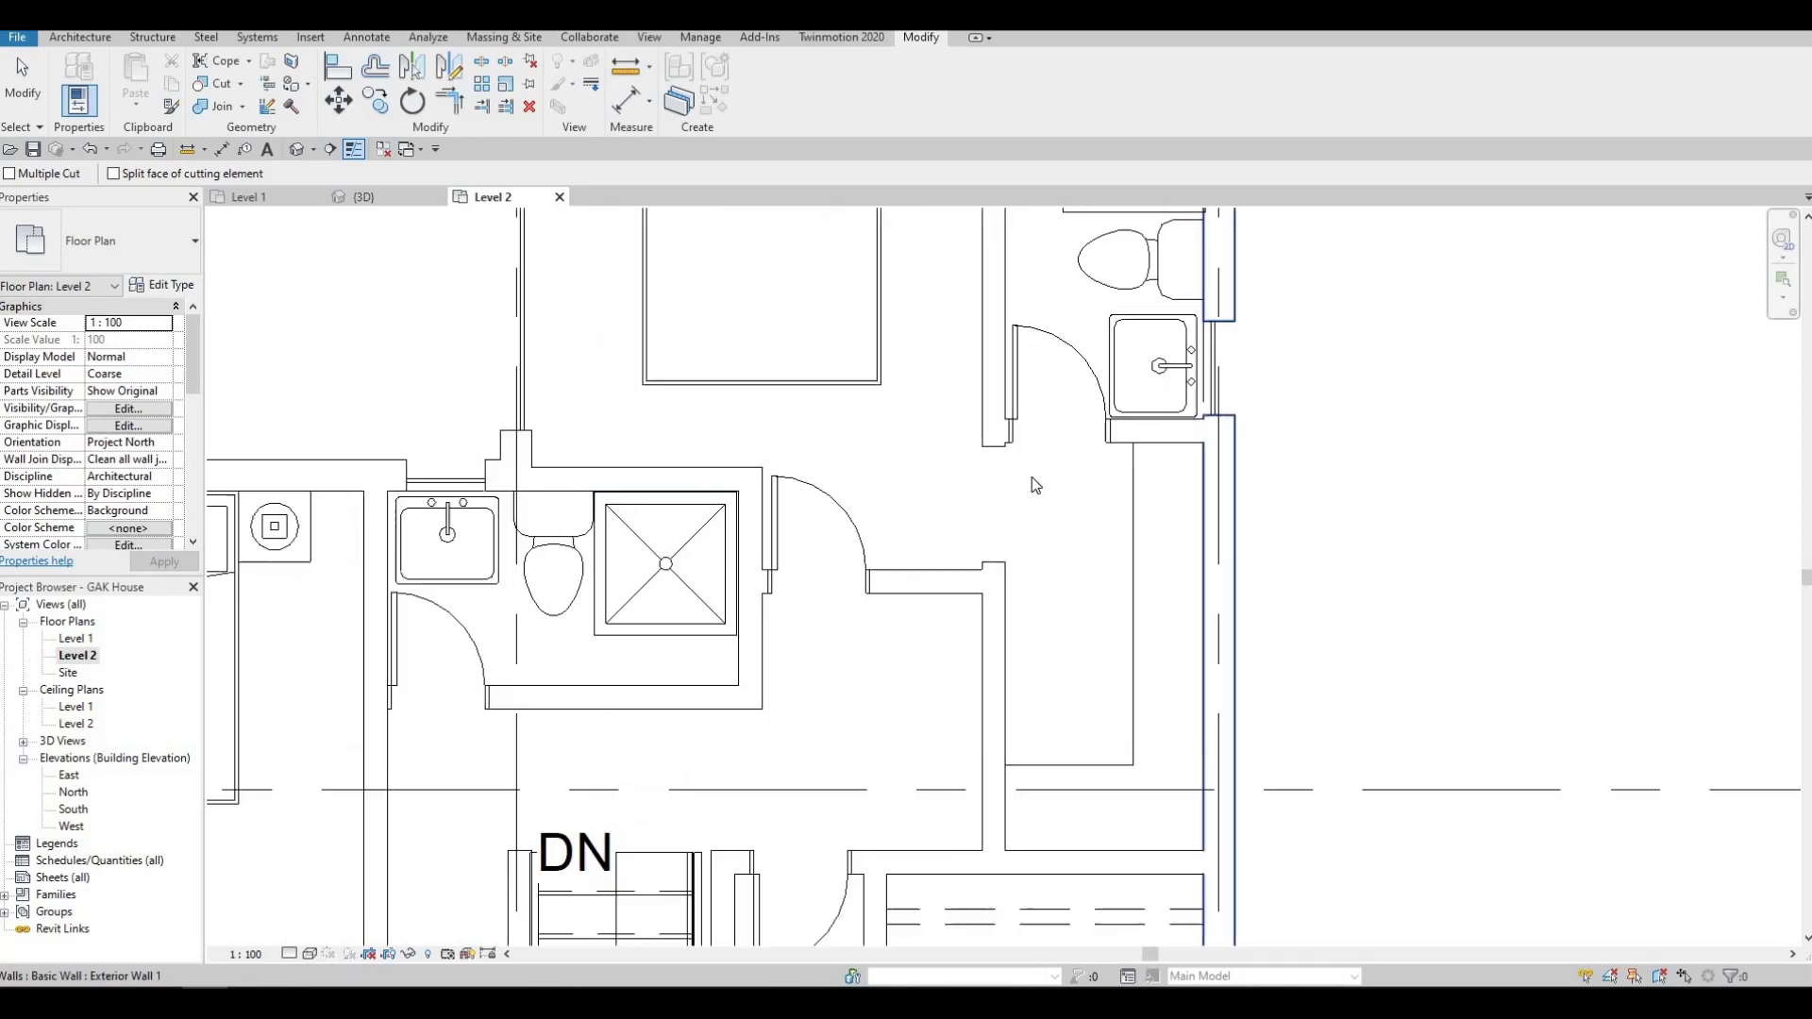
key(Escape)
Draw a curtain wall about 840 mm long in the grid C exterior wall at the stair landing.
scroll(1032, 478, down, 5)
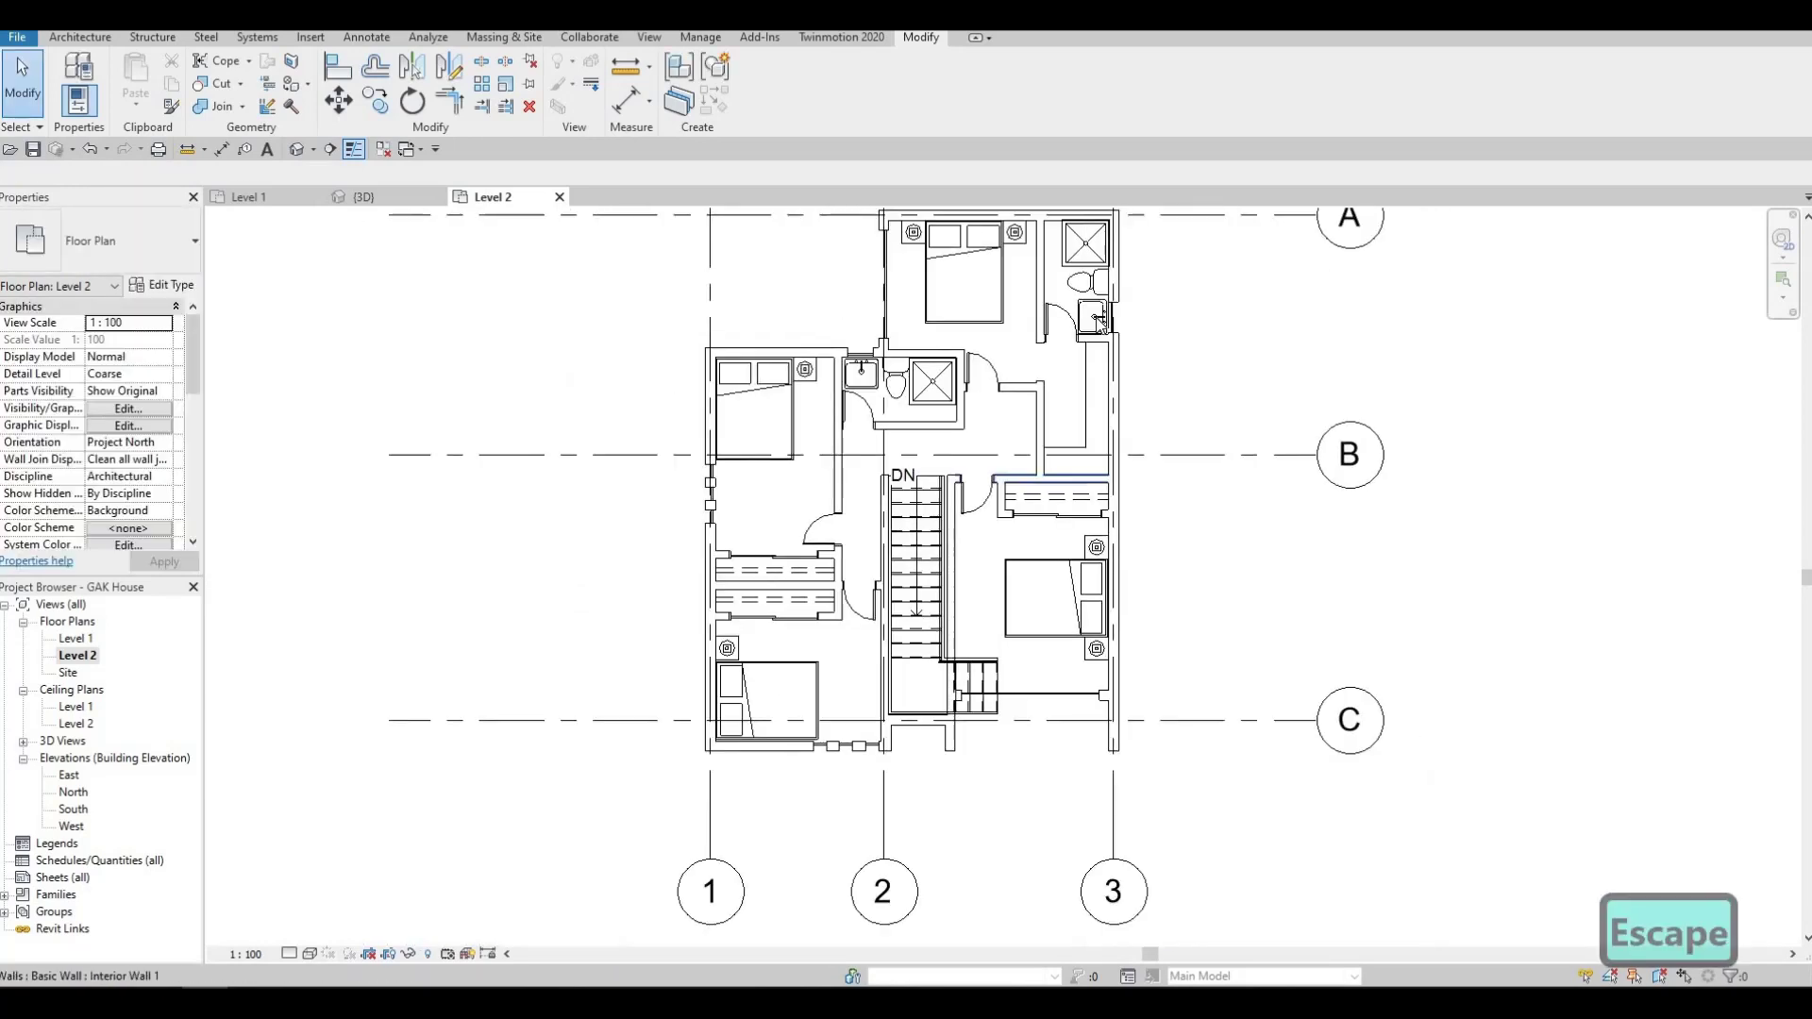
middle_drag(832, 461, 752, 466)
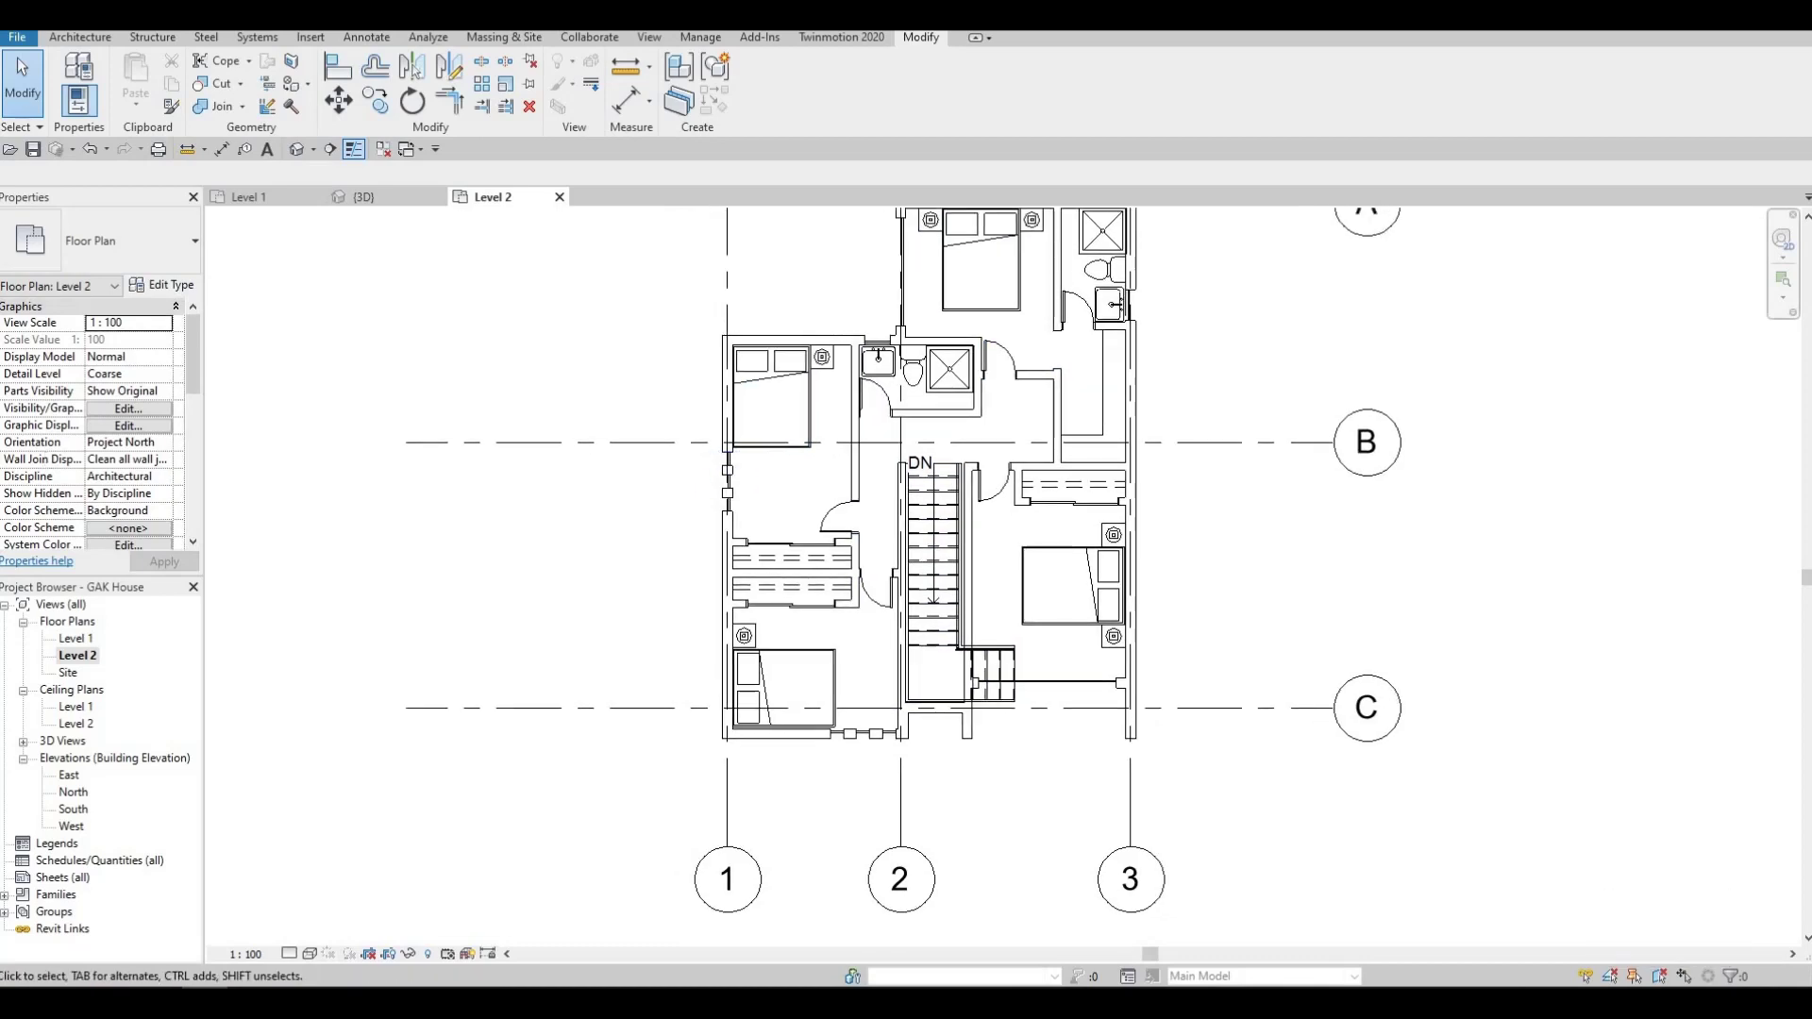
key(F1)
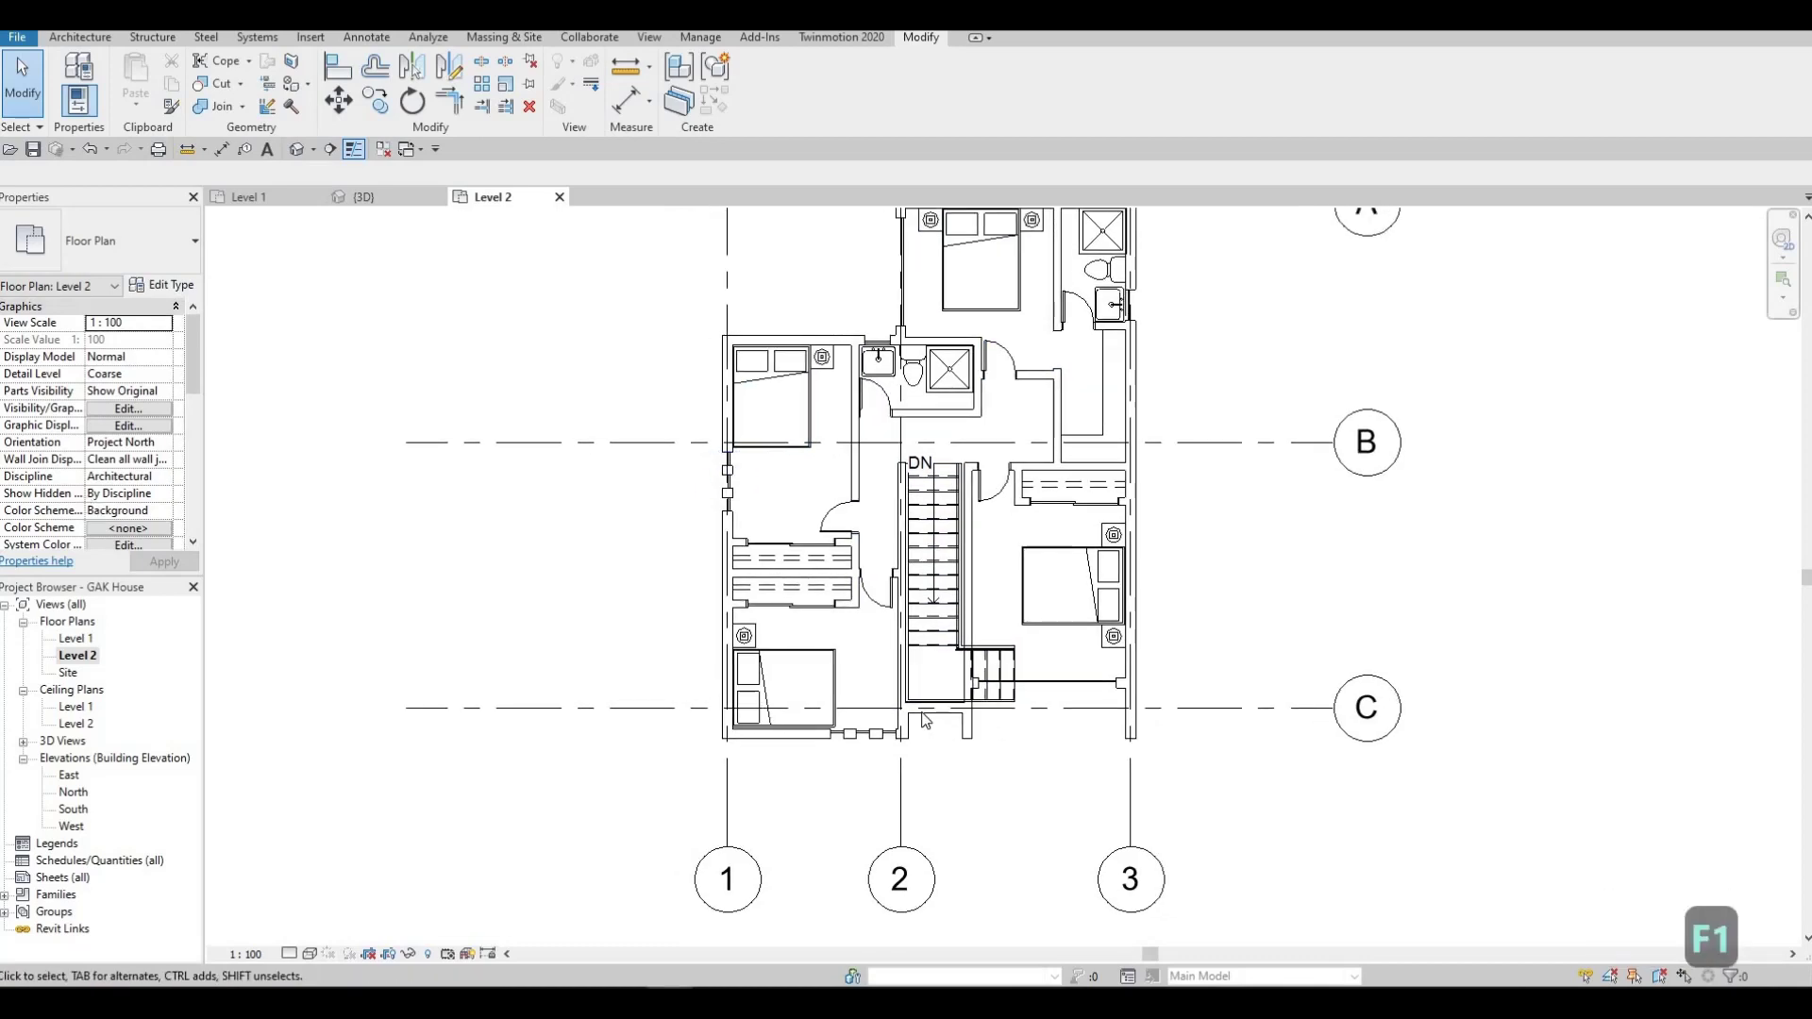
click(80, 37)
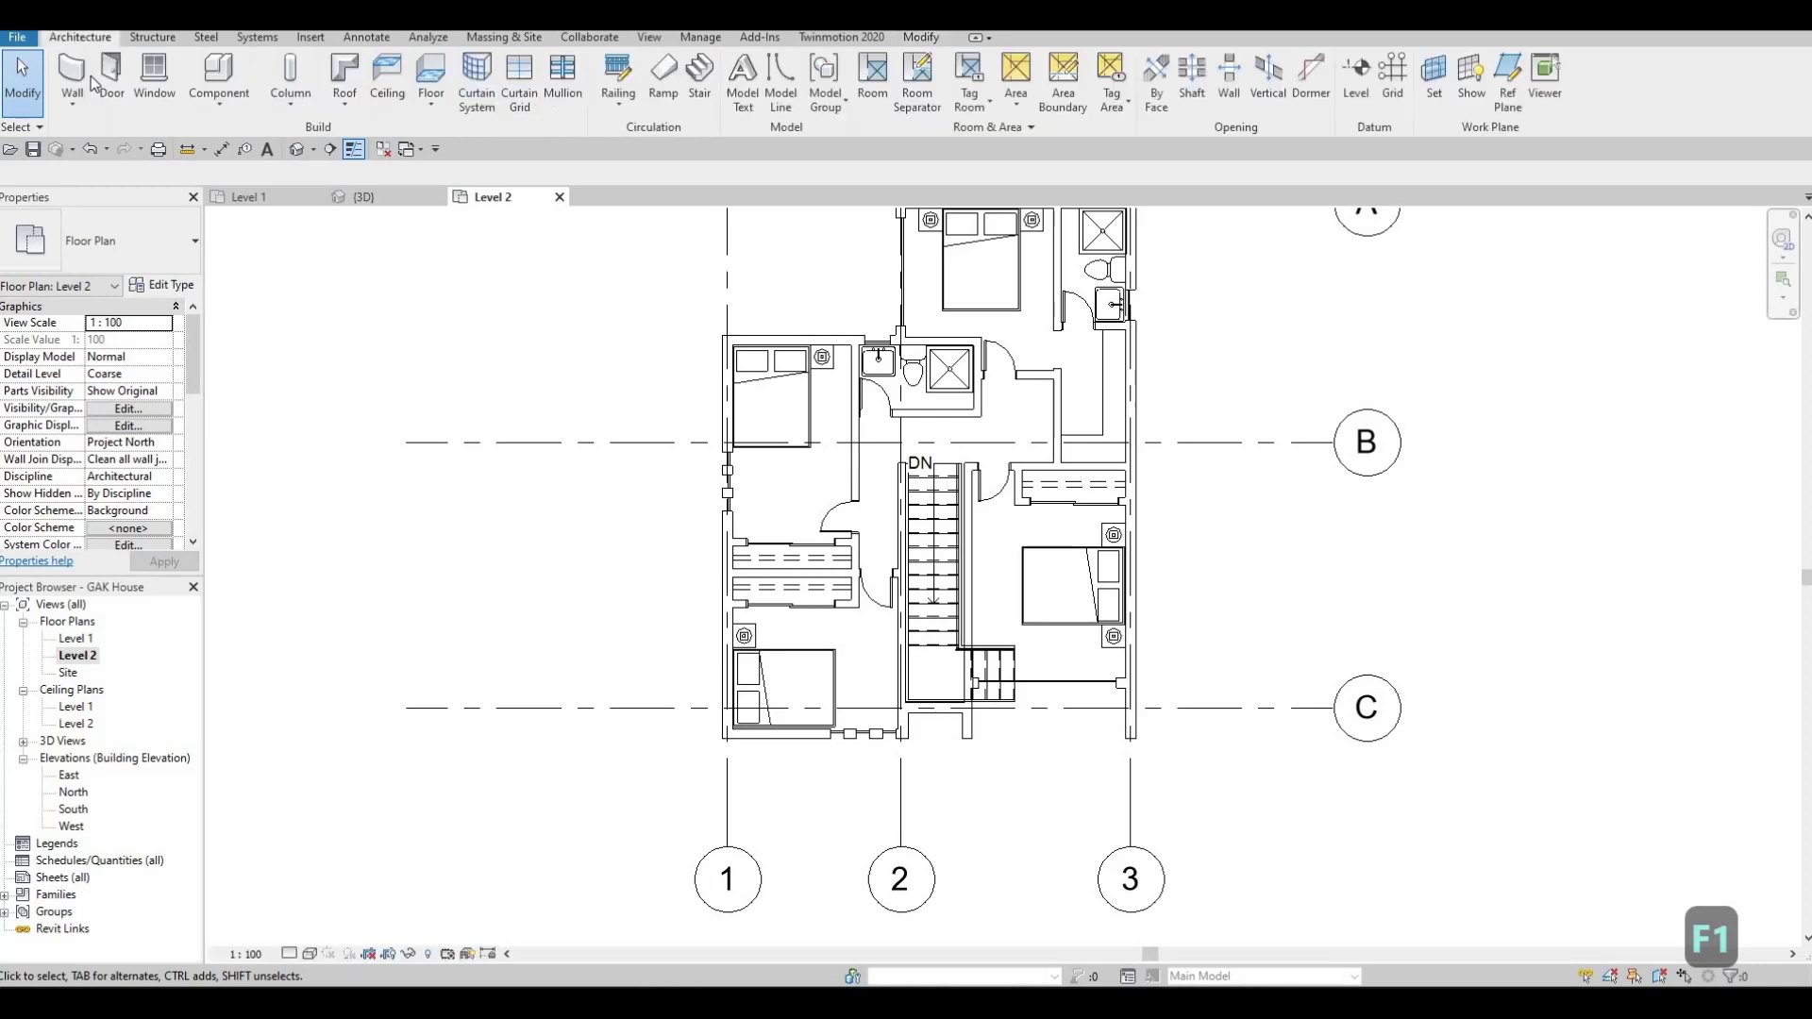
click(73, 75)
scroll(956, 671, up, 6)
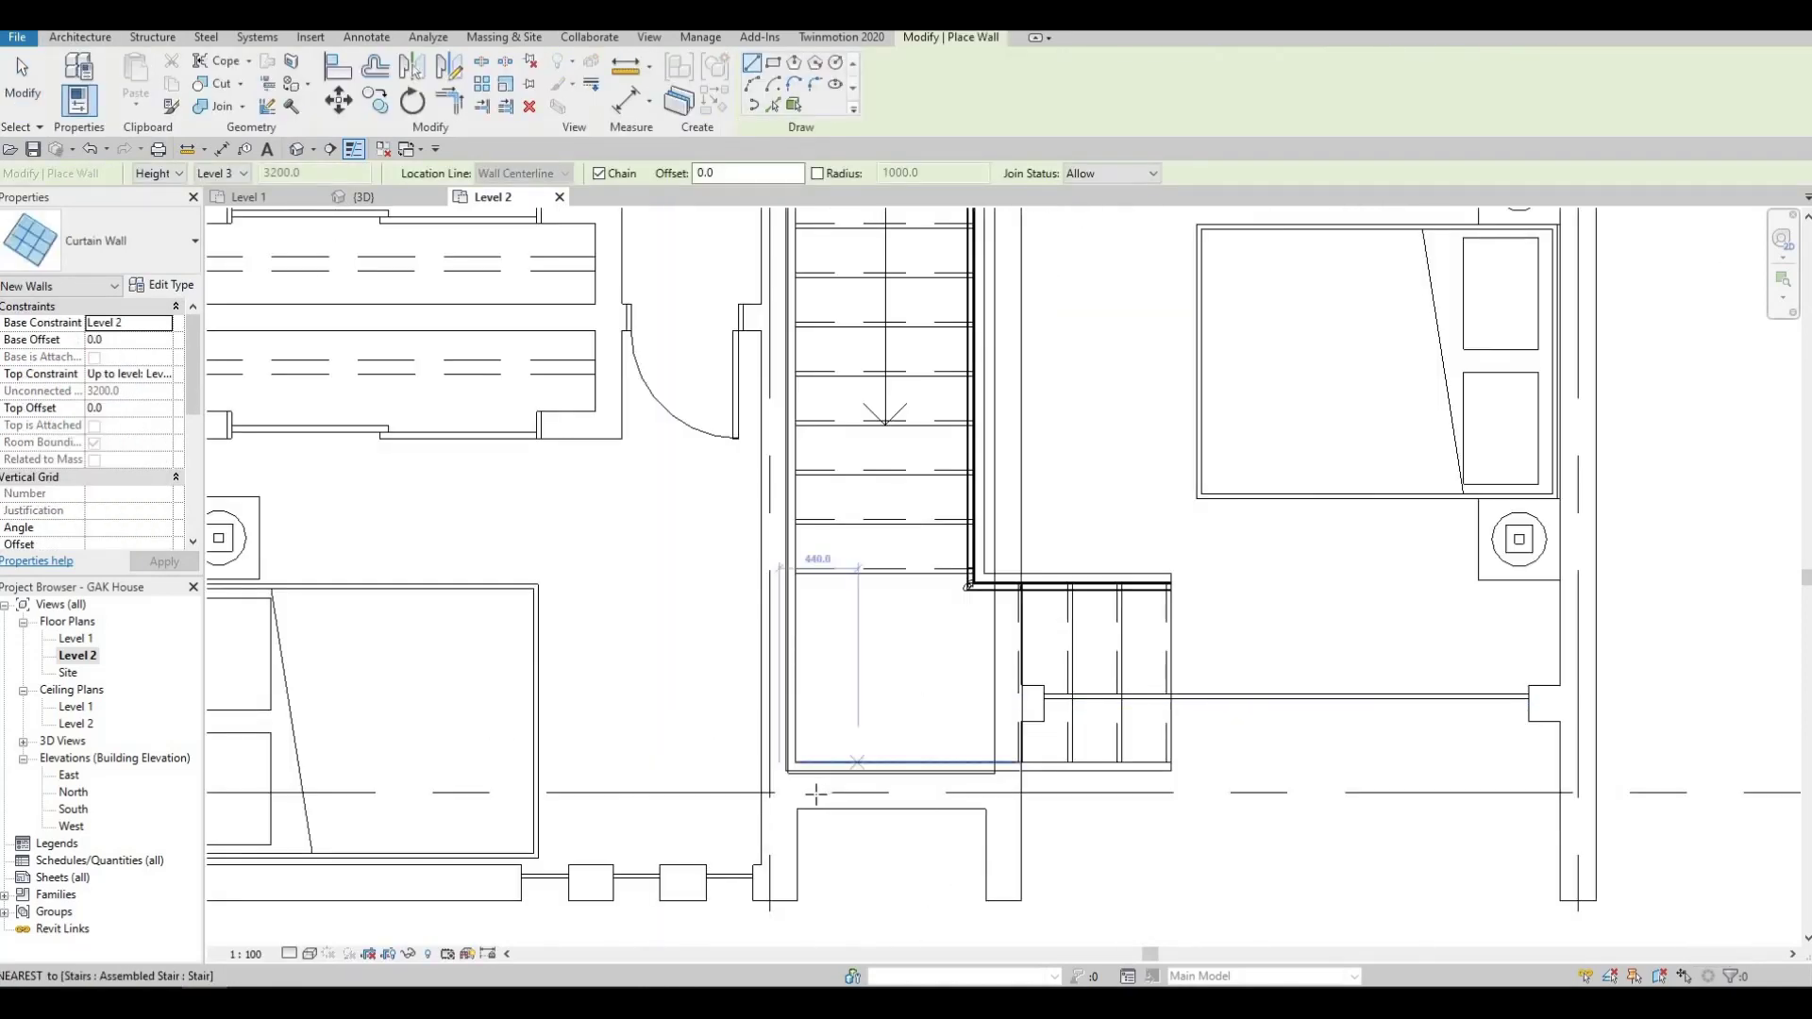
click(817, 790)
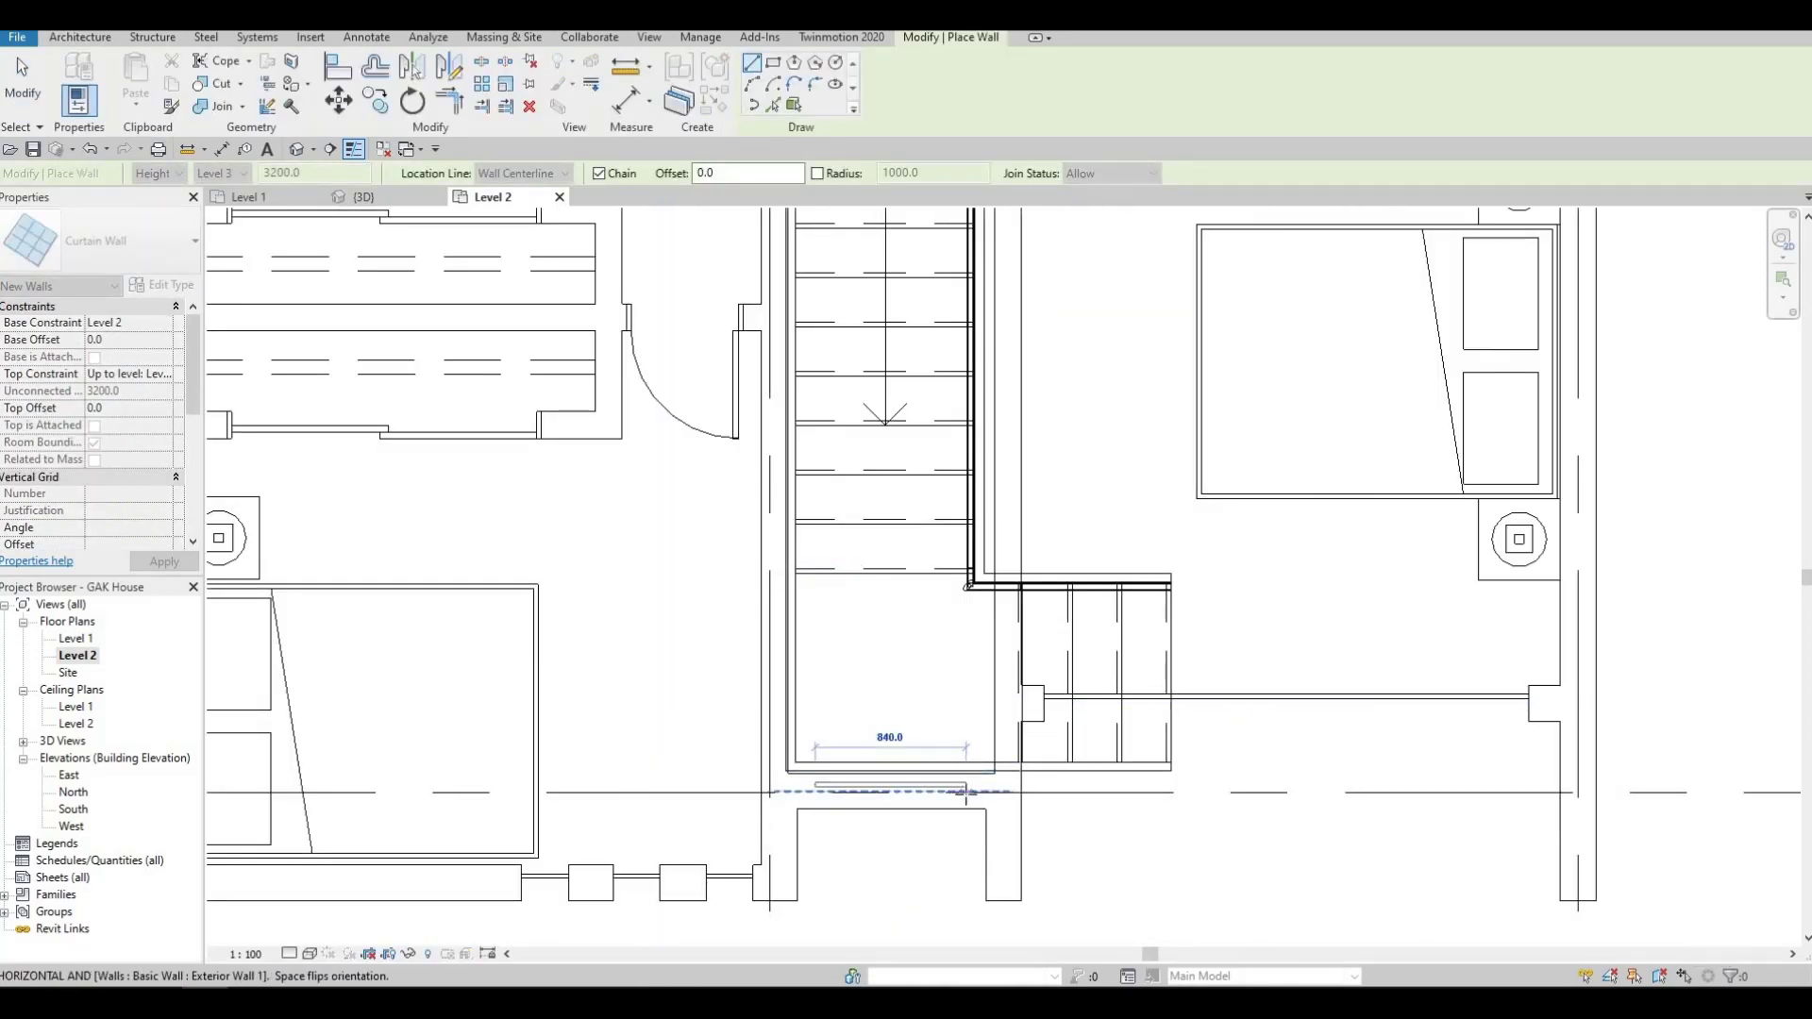
click(966, 791)
key(Escape)
key(Escape)
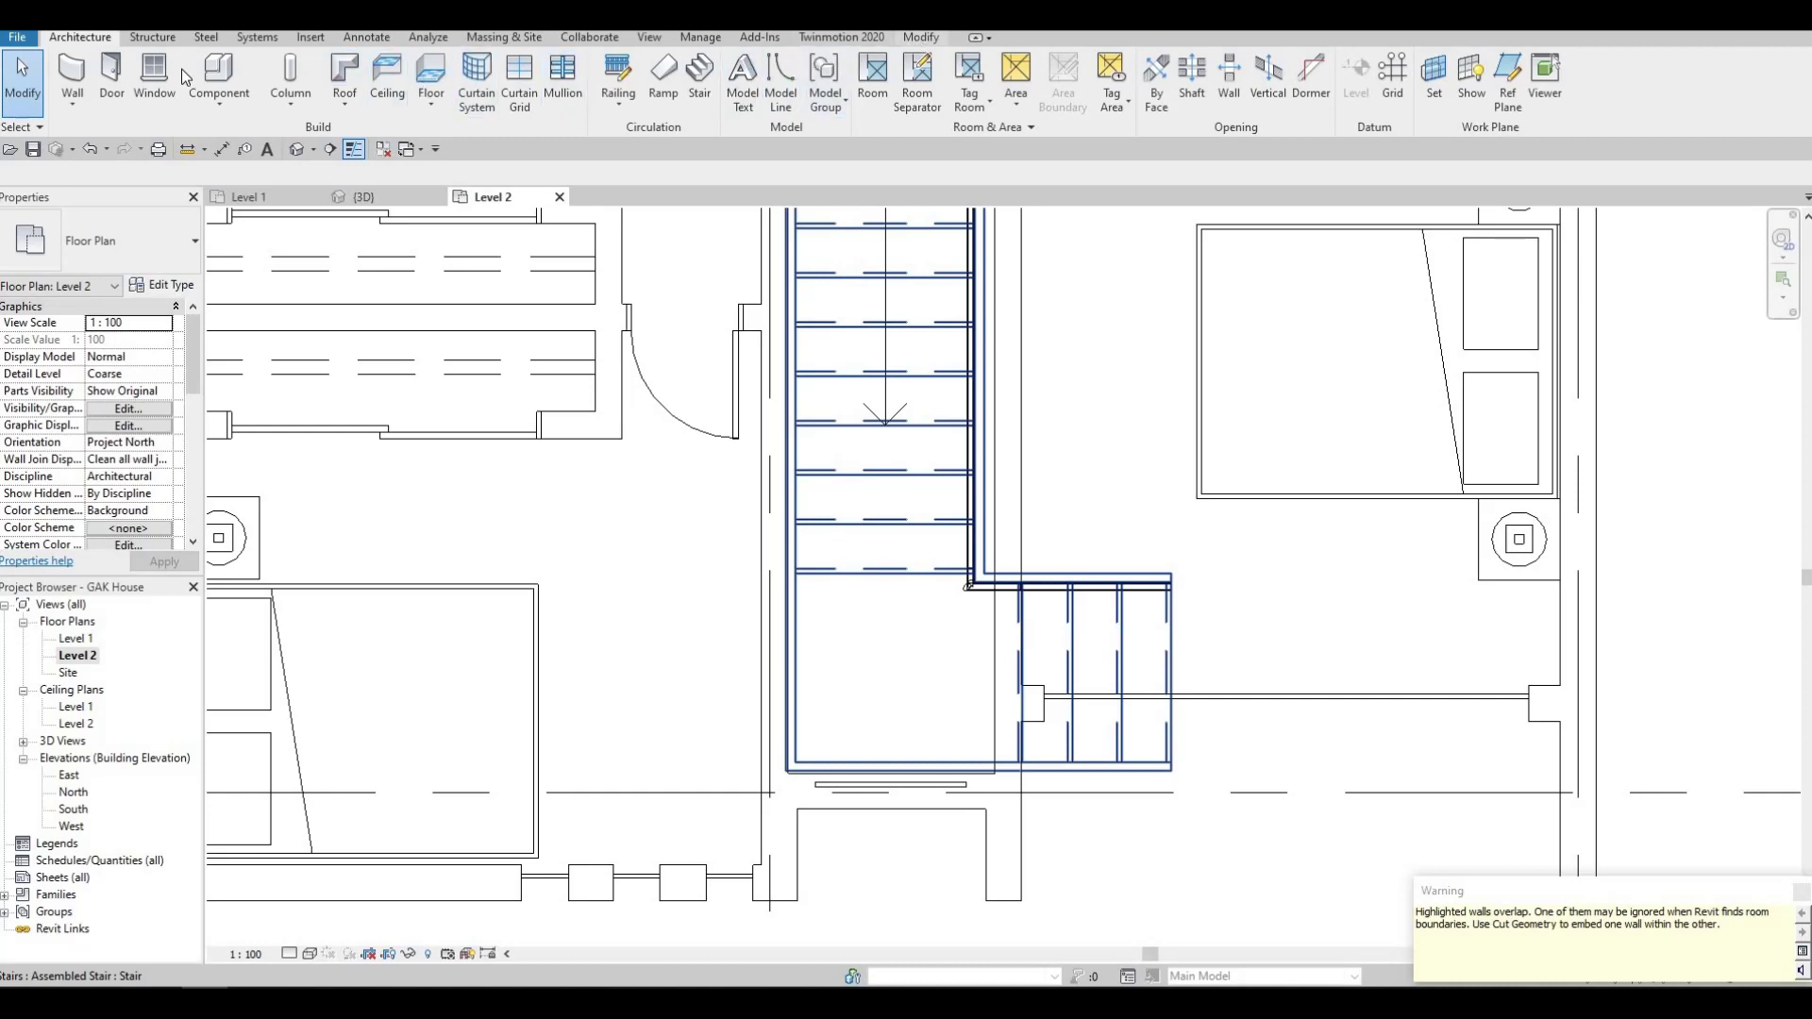
Cut the stair landing's curtain wall out of the grid C exterior wall using Cut Geometry.
click(920, 38)
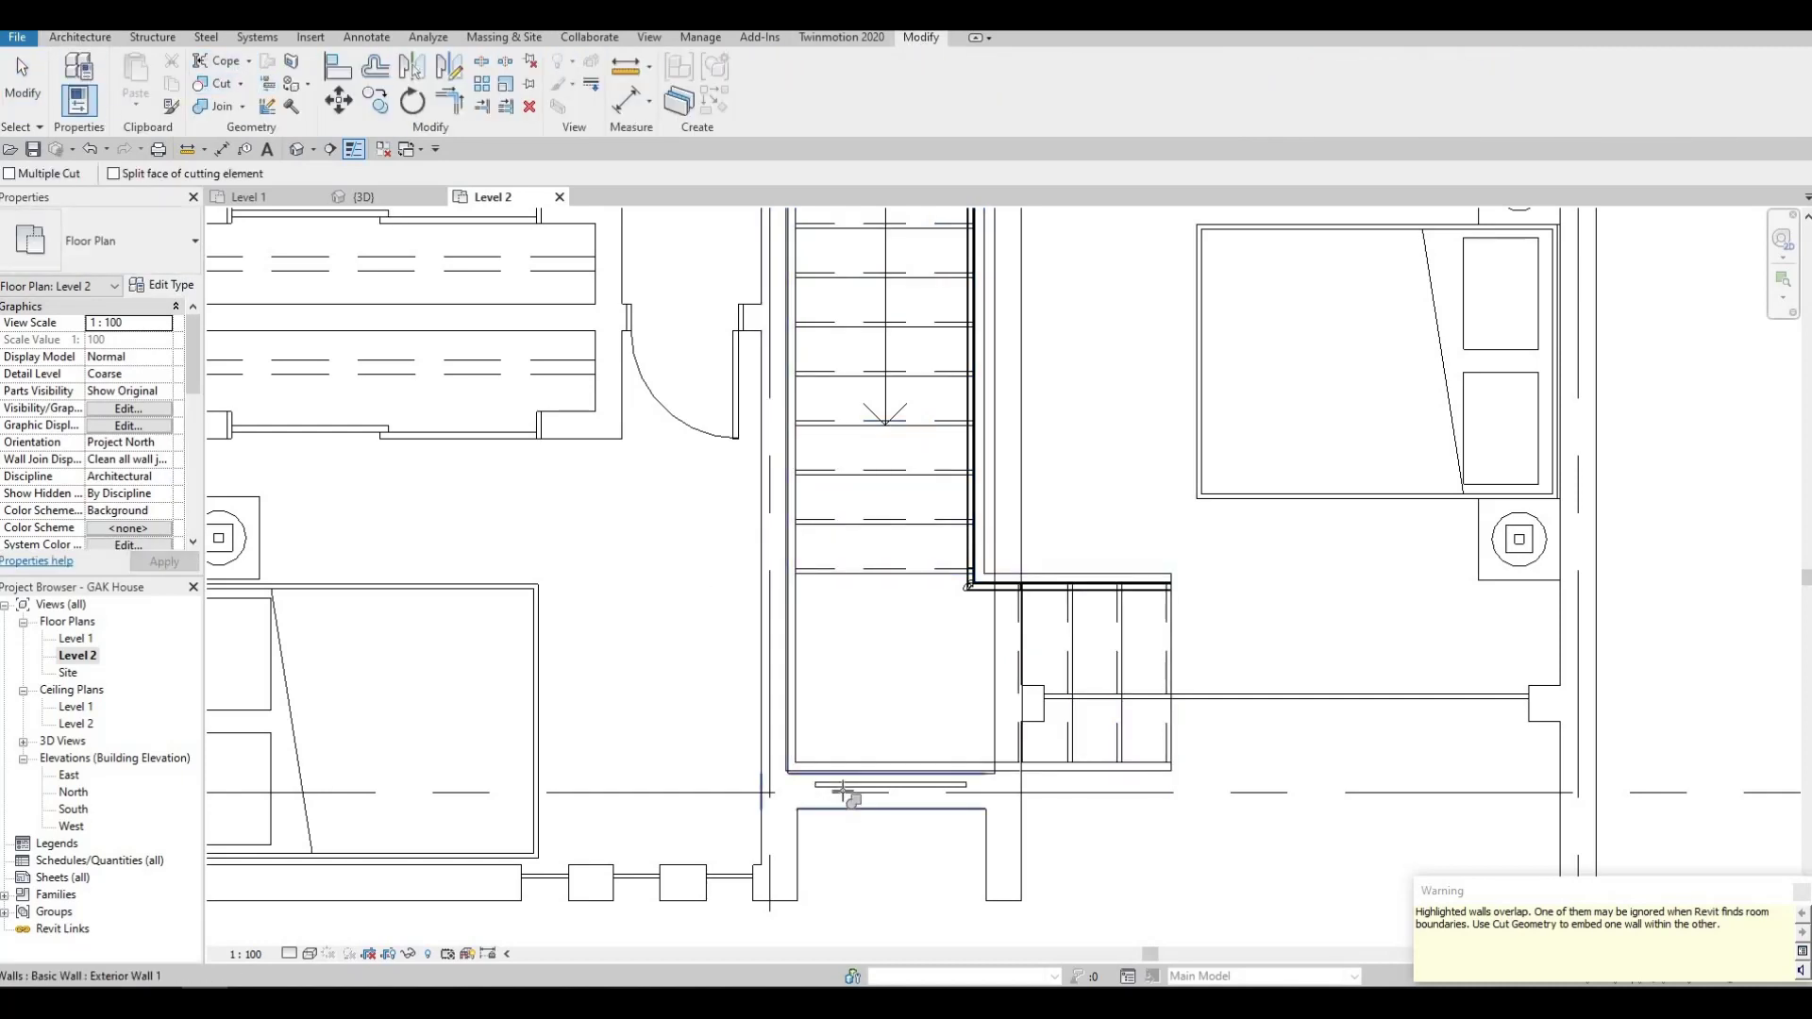
key(Escape)
middle_drag(829, 744, 817, 720)
key(Escape)
key(Escape)
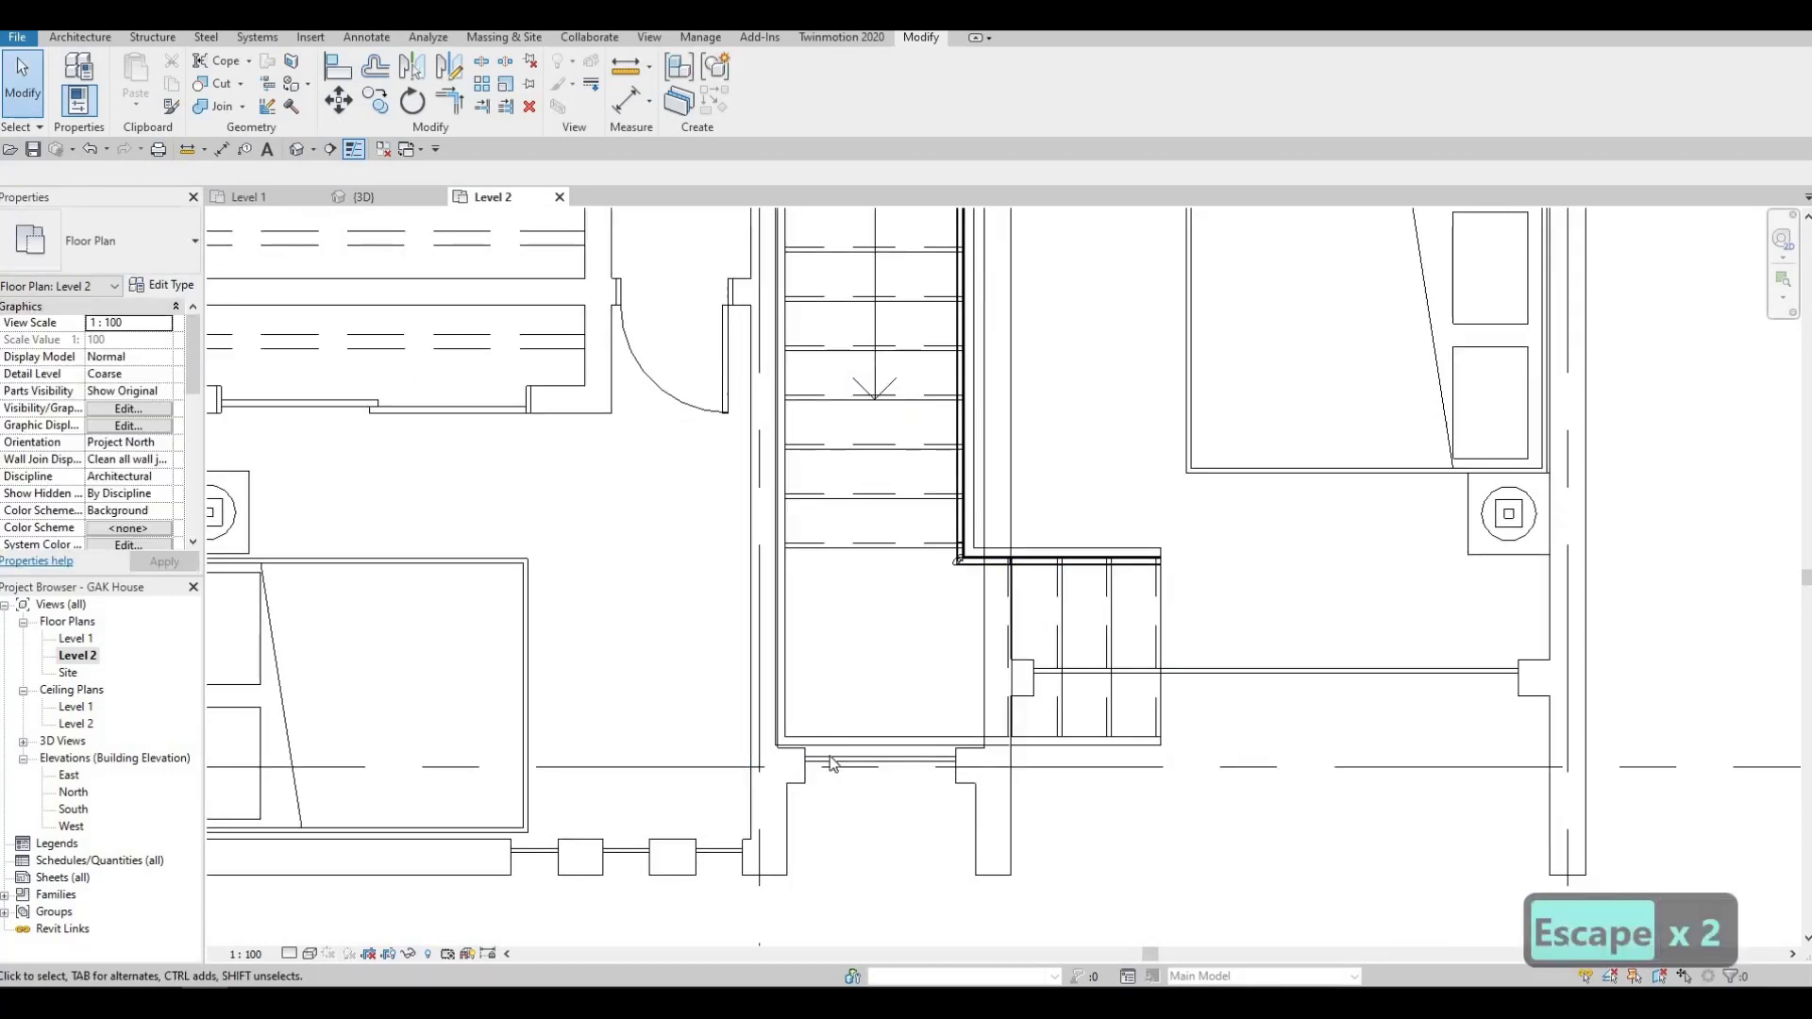
click(915, 765)
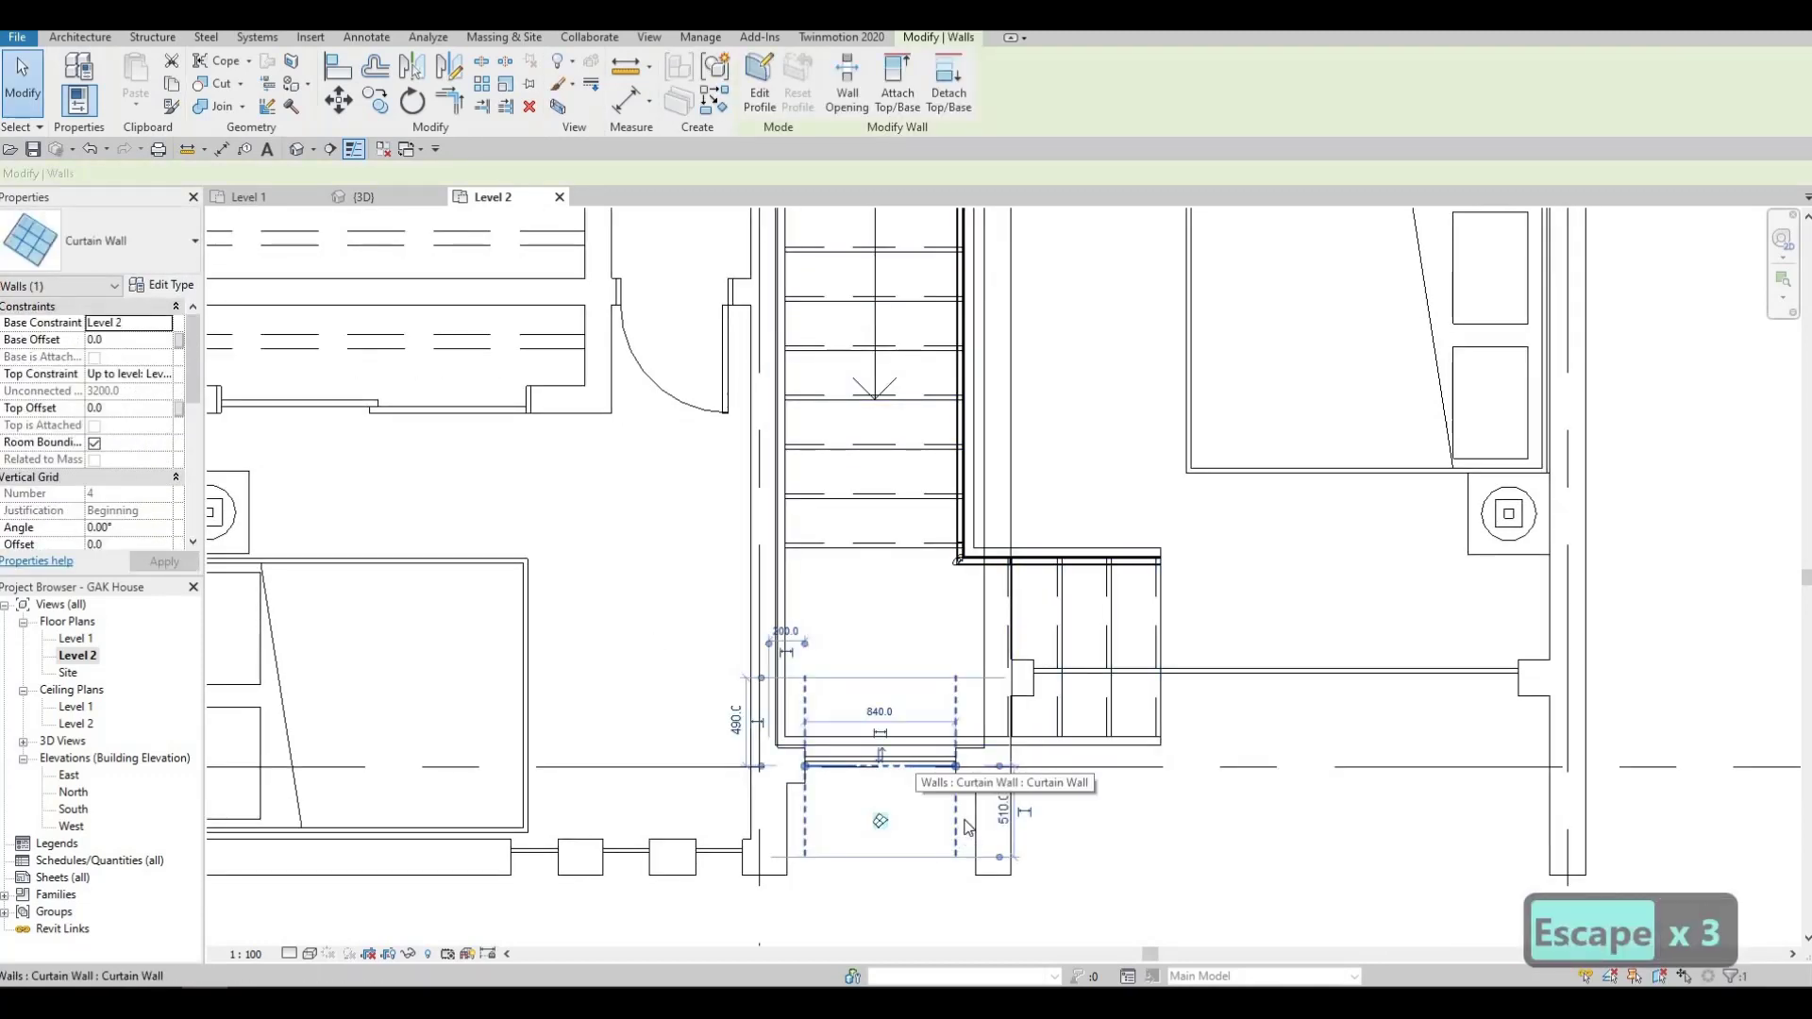
middle_drag(964, 820, 939, 592)
scroll(935, 557, down, 2)
key(Escape)
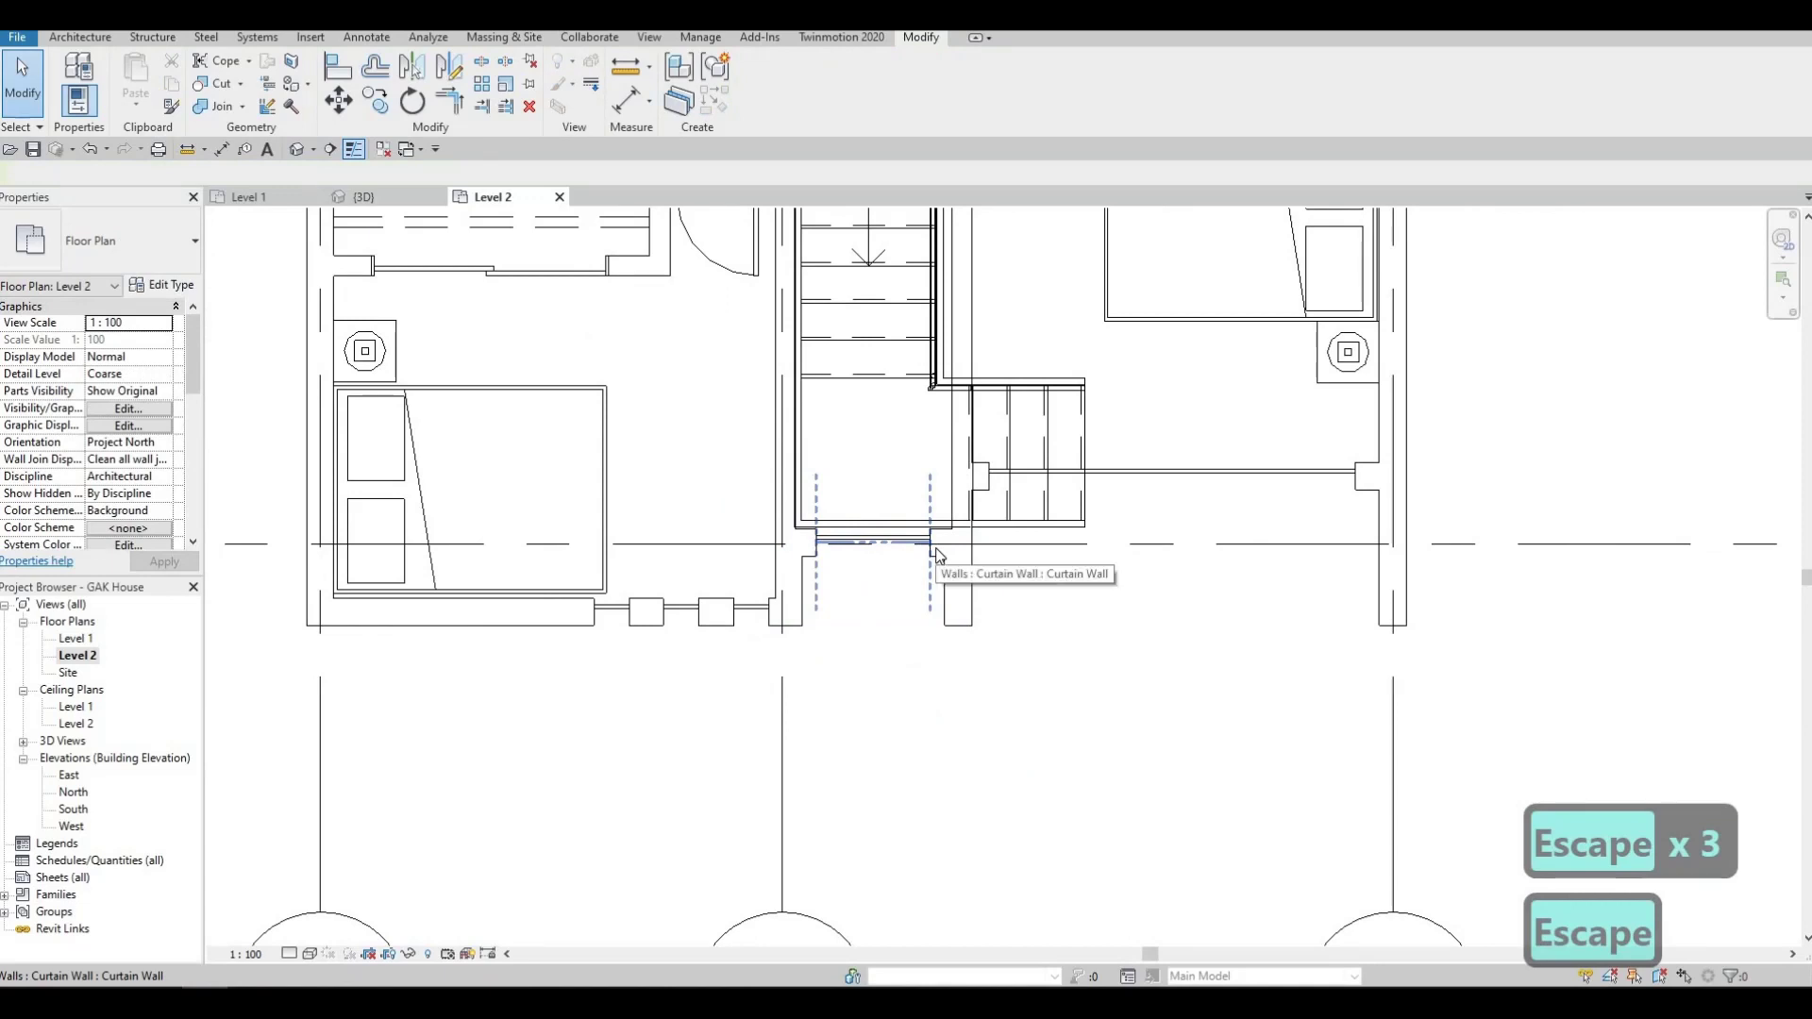
key(F1)
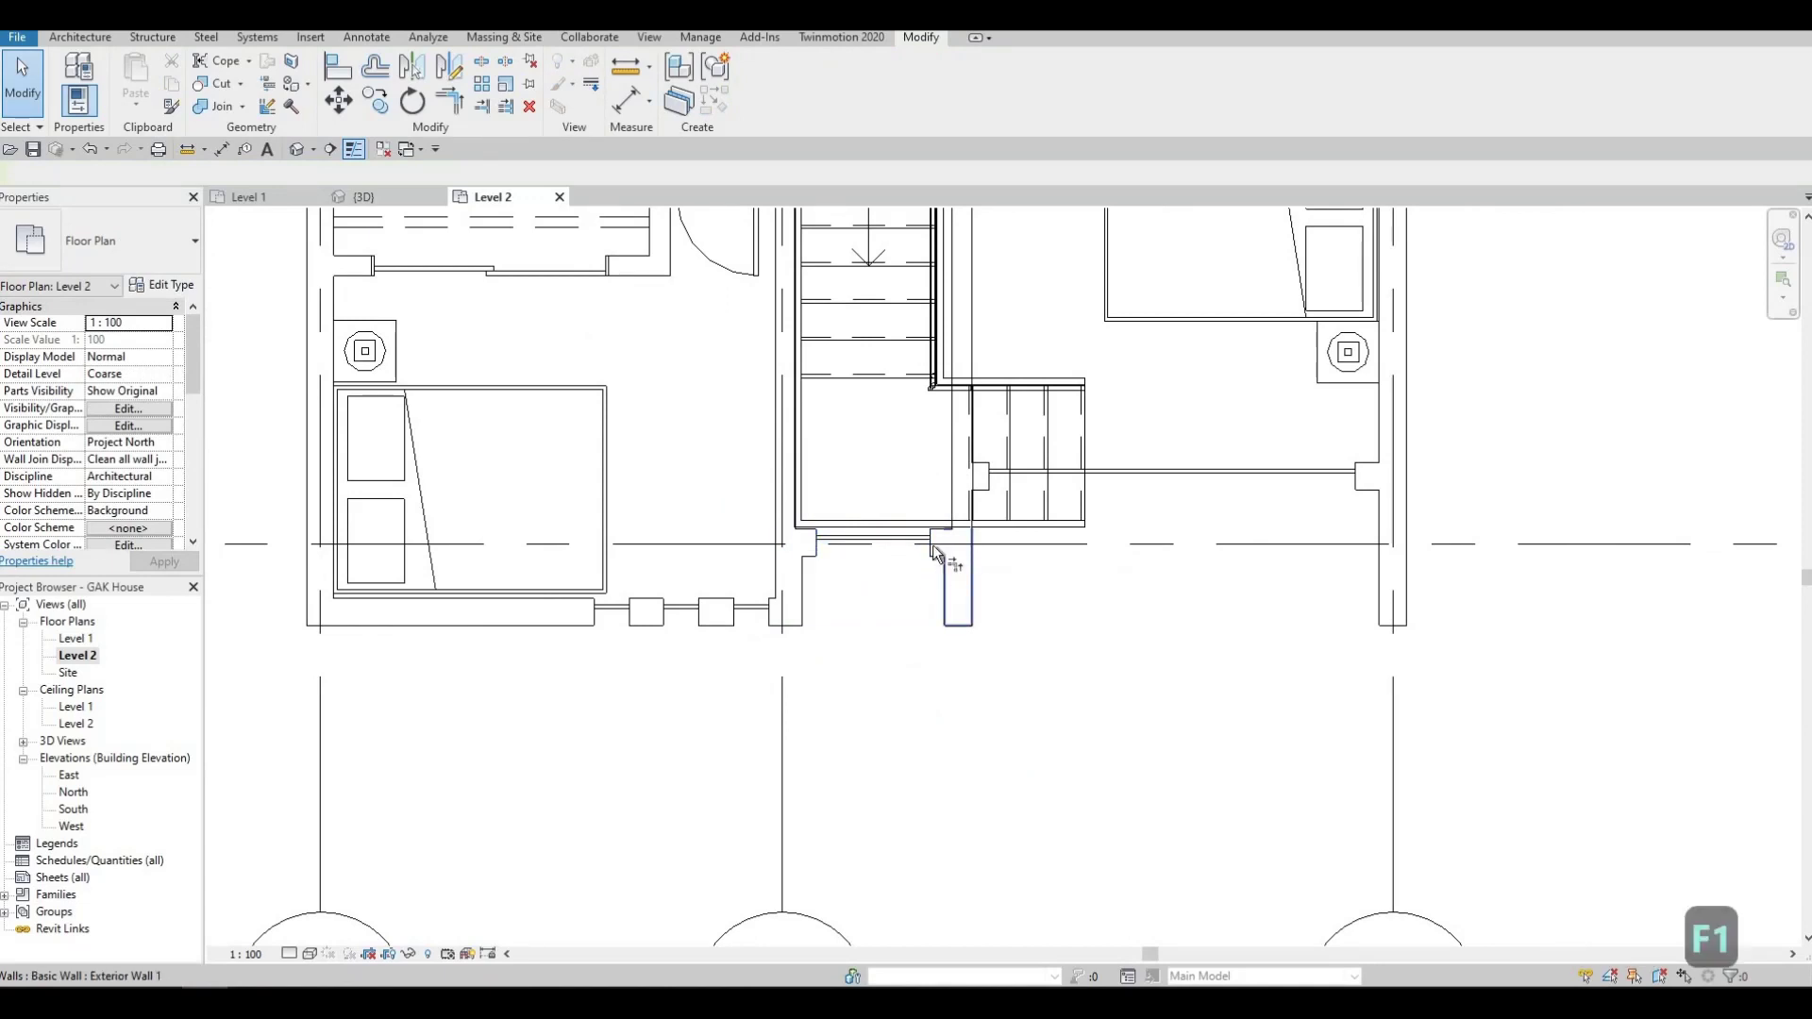
key(t)
key(r)
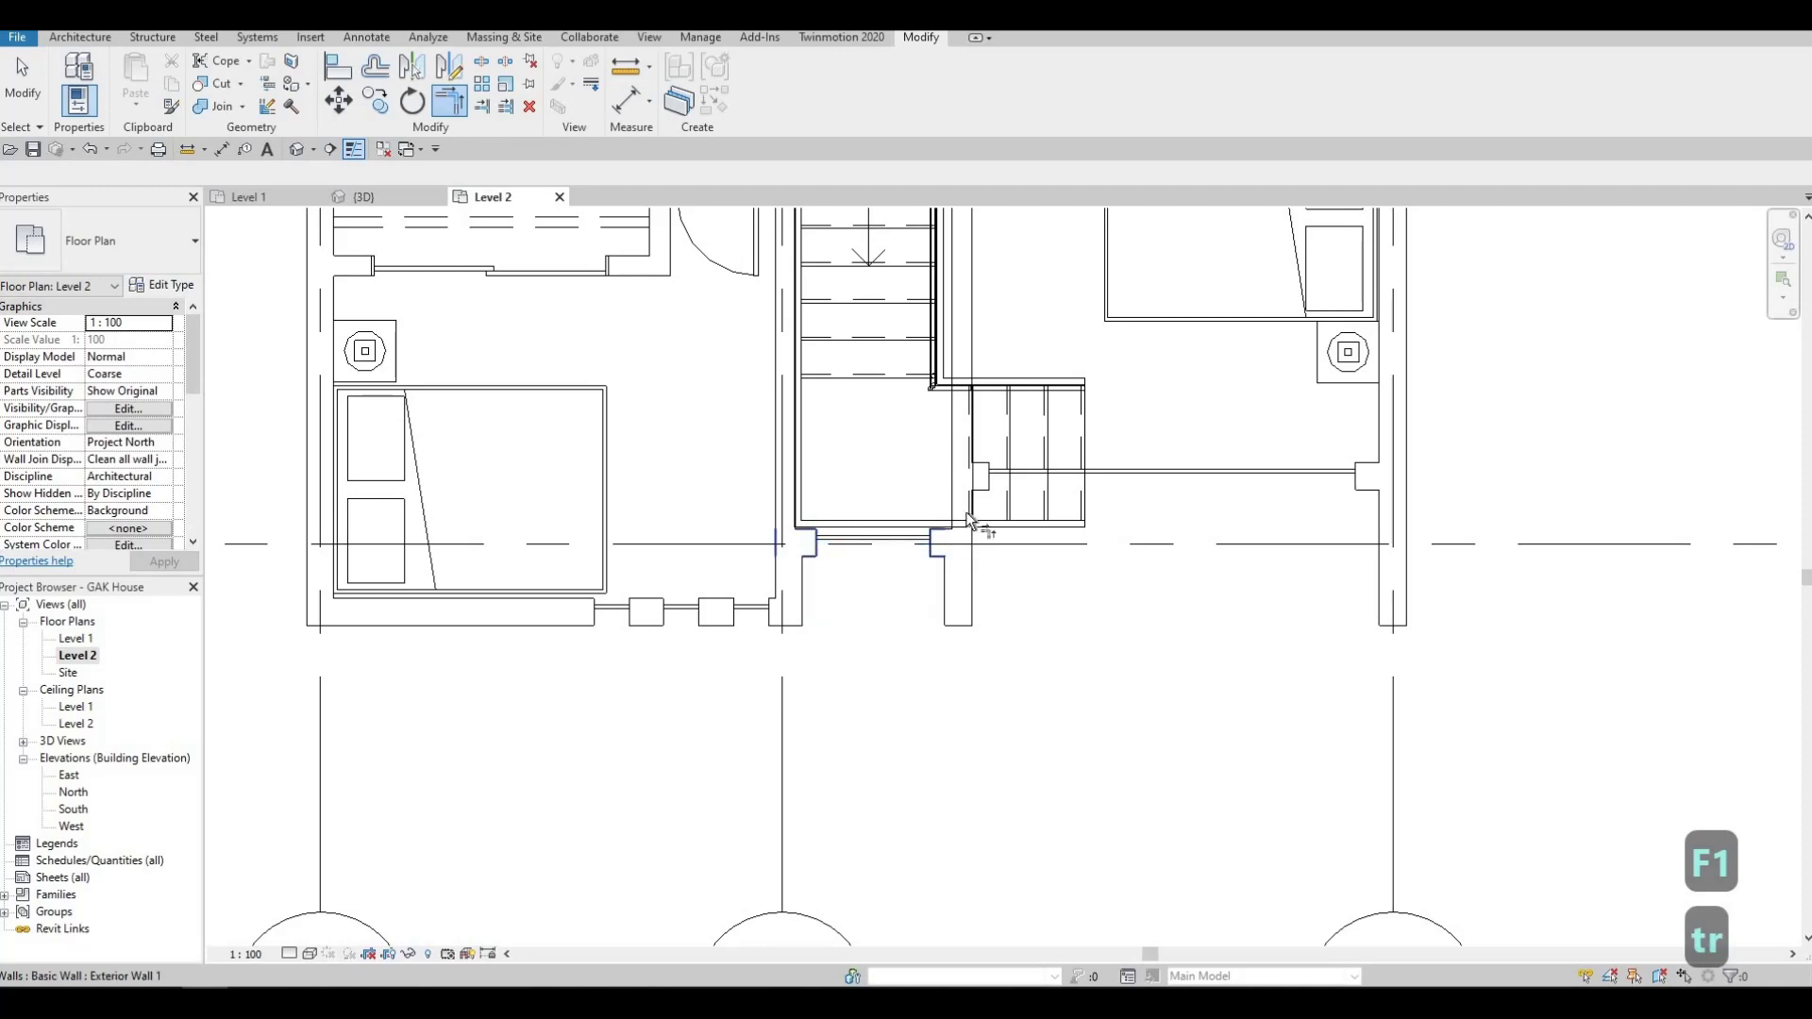
click(969, 519)
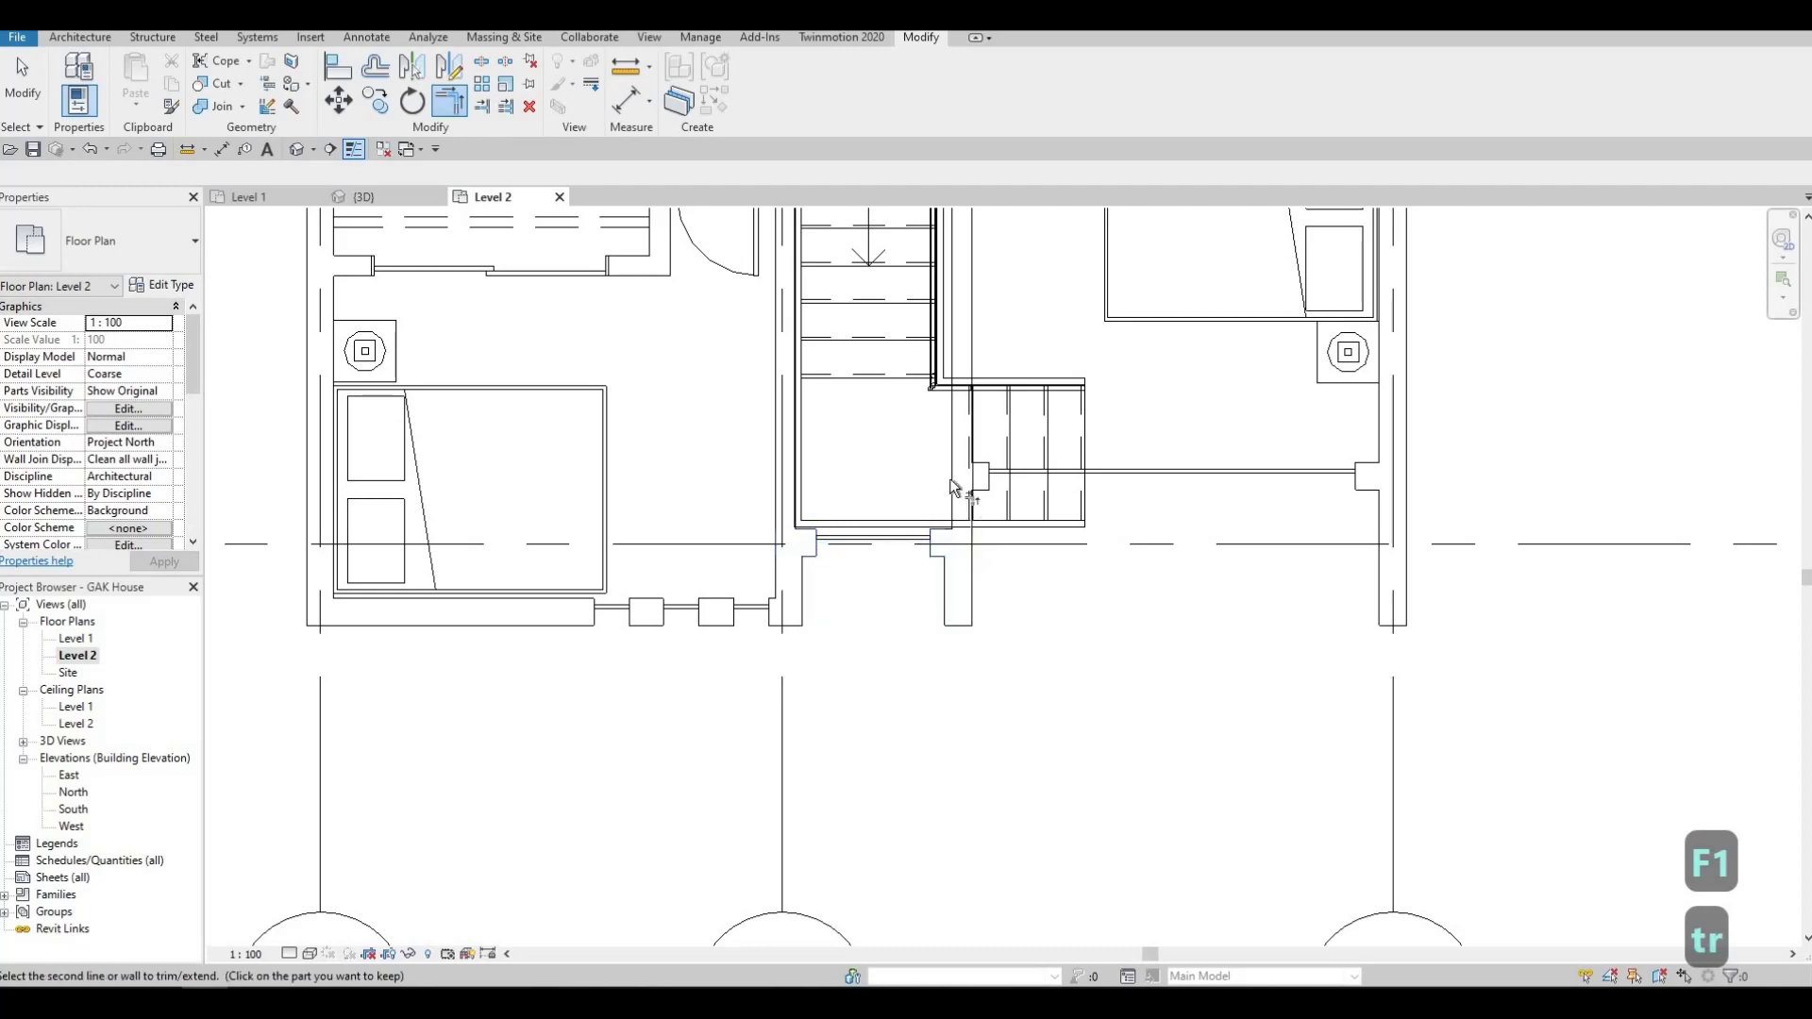
key(Escape)
key(Escape)
Try deleting the short exterior wall stub that projects south of grid C beside the stair landing.
click(964, 598)
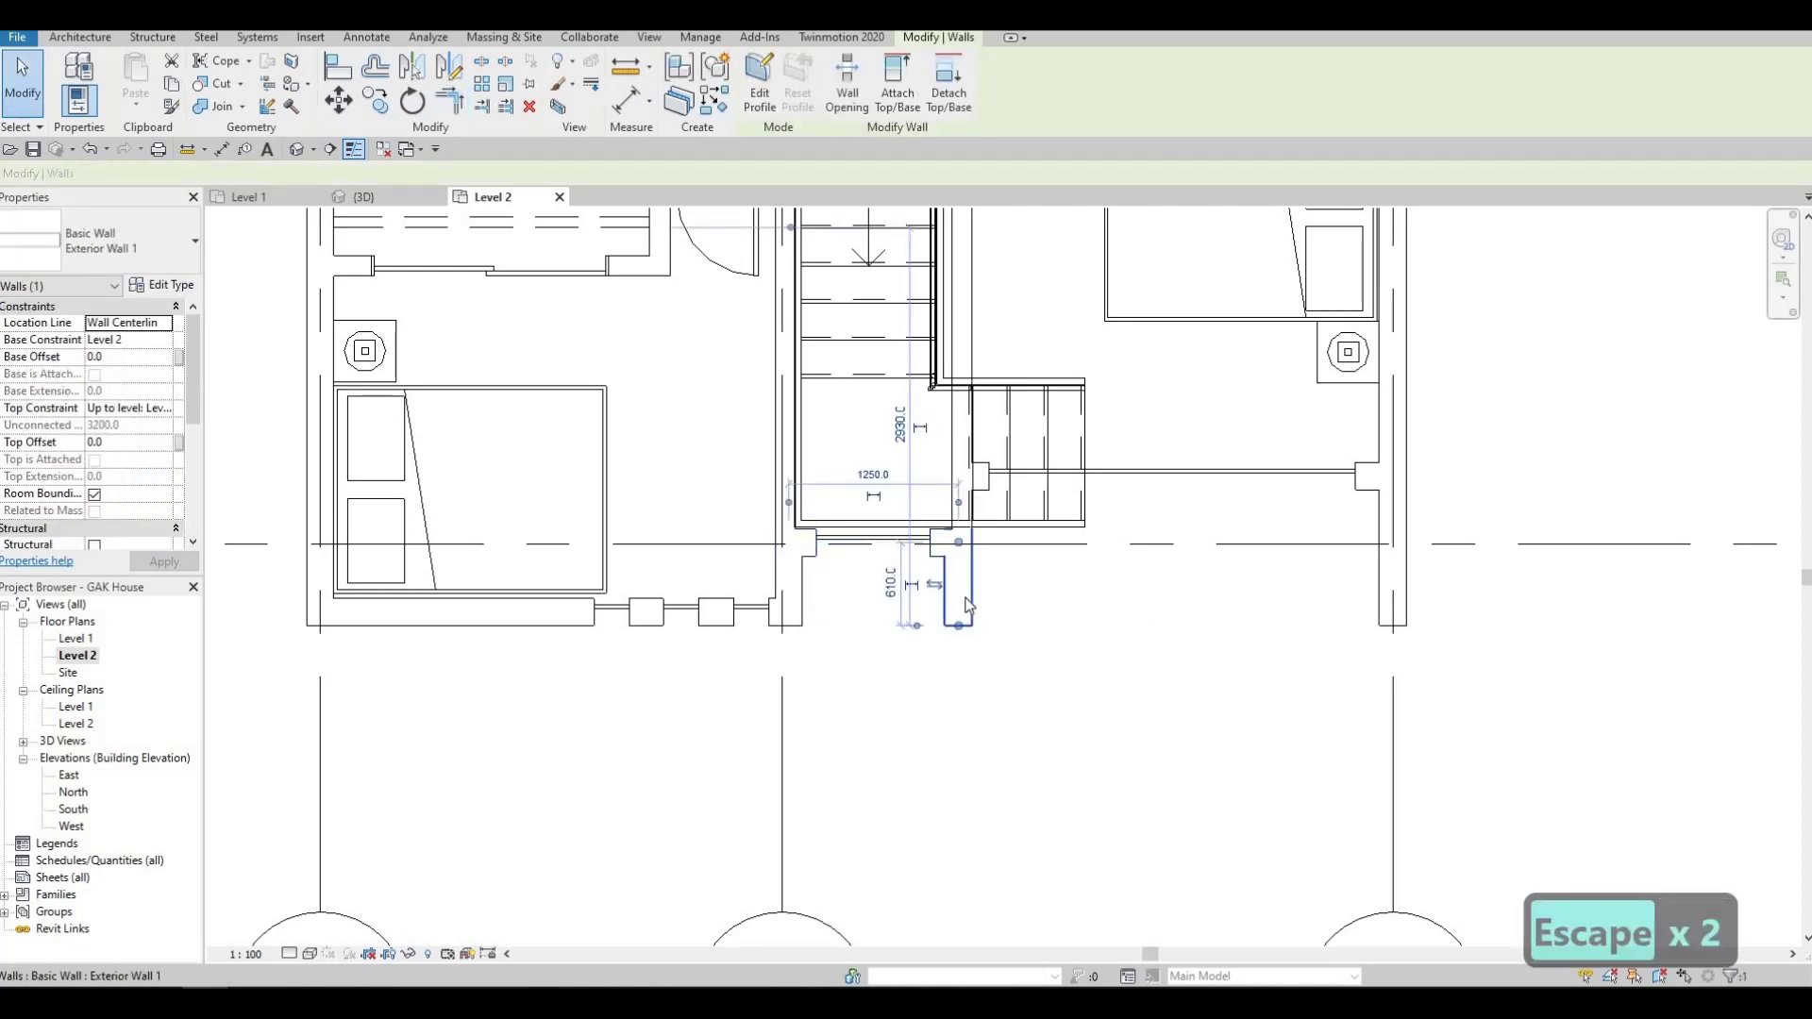
key(Delete)
key(Escape)
scroll(964, 524, up, 2)
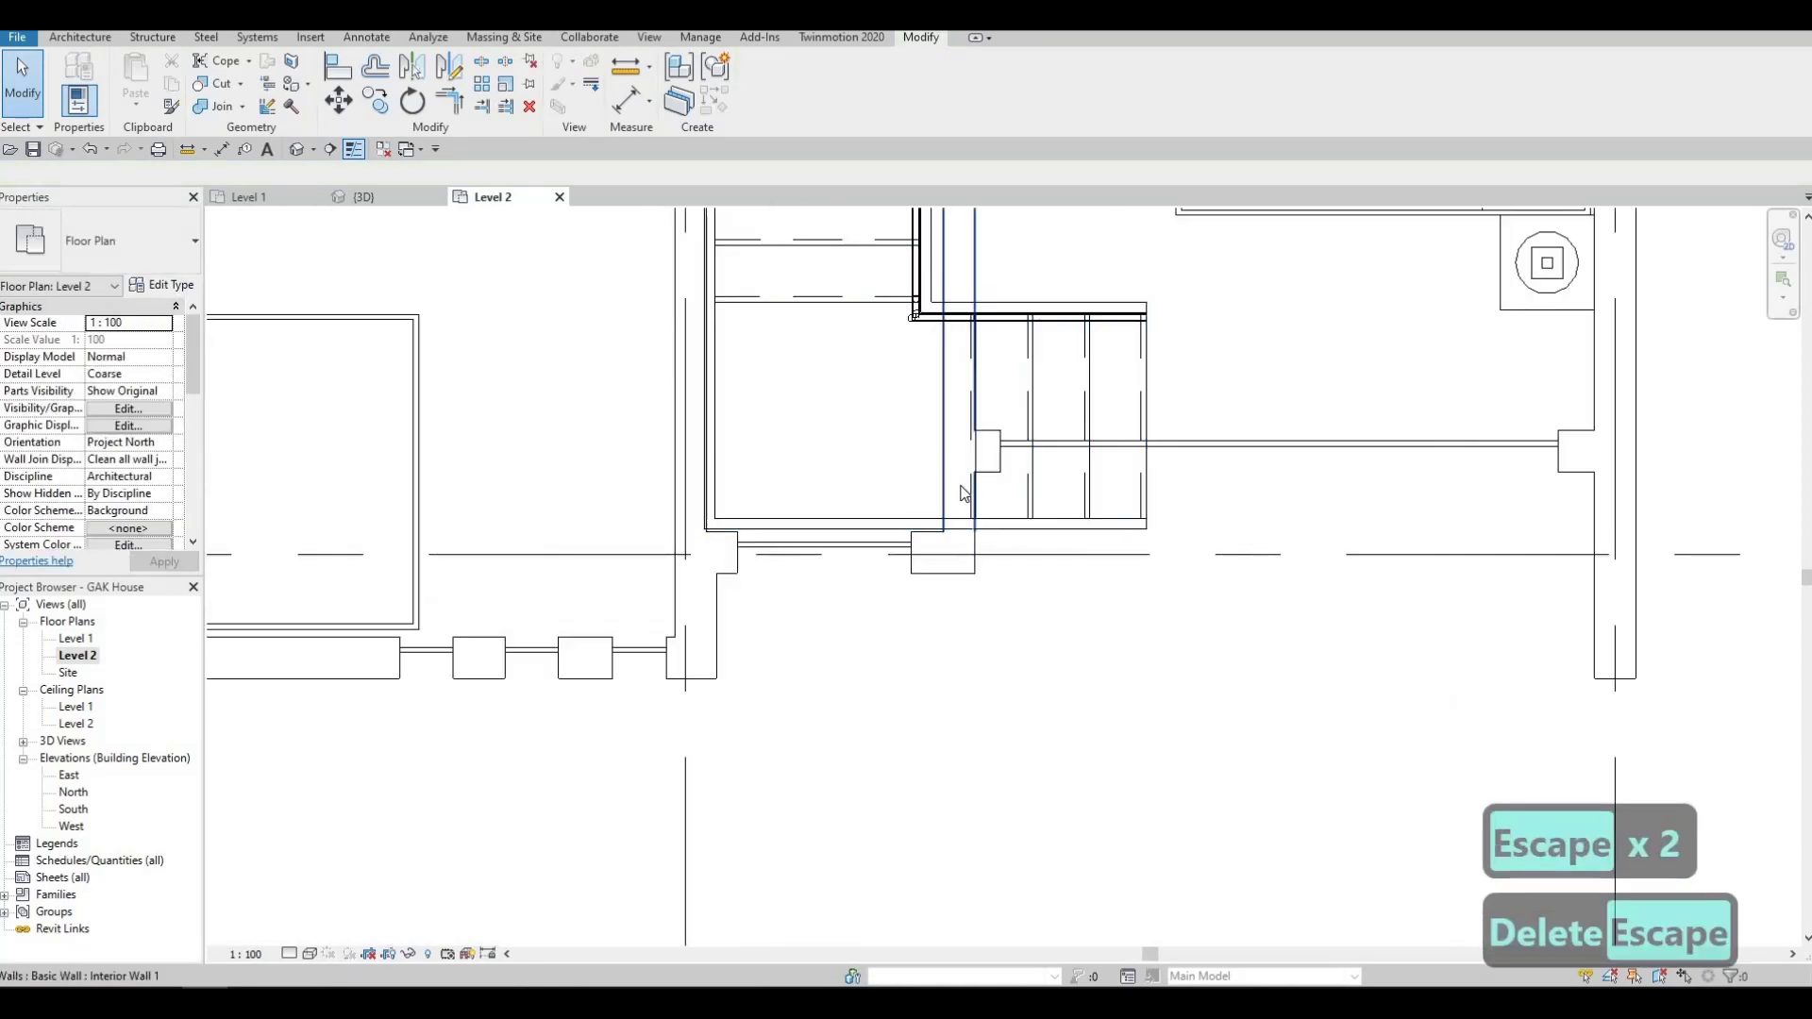
click(966, 557)
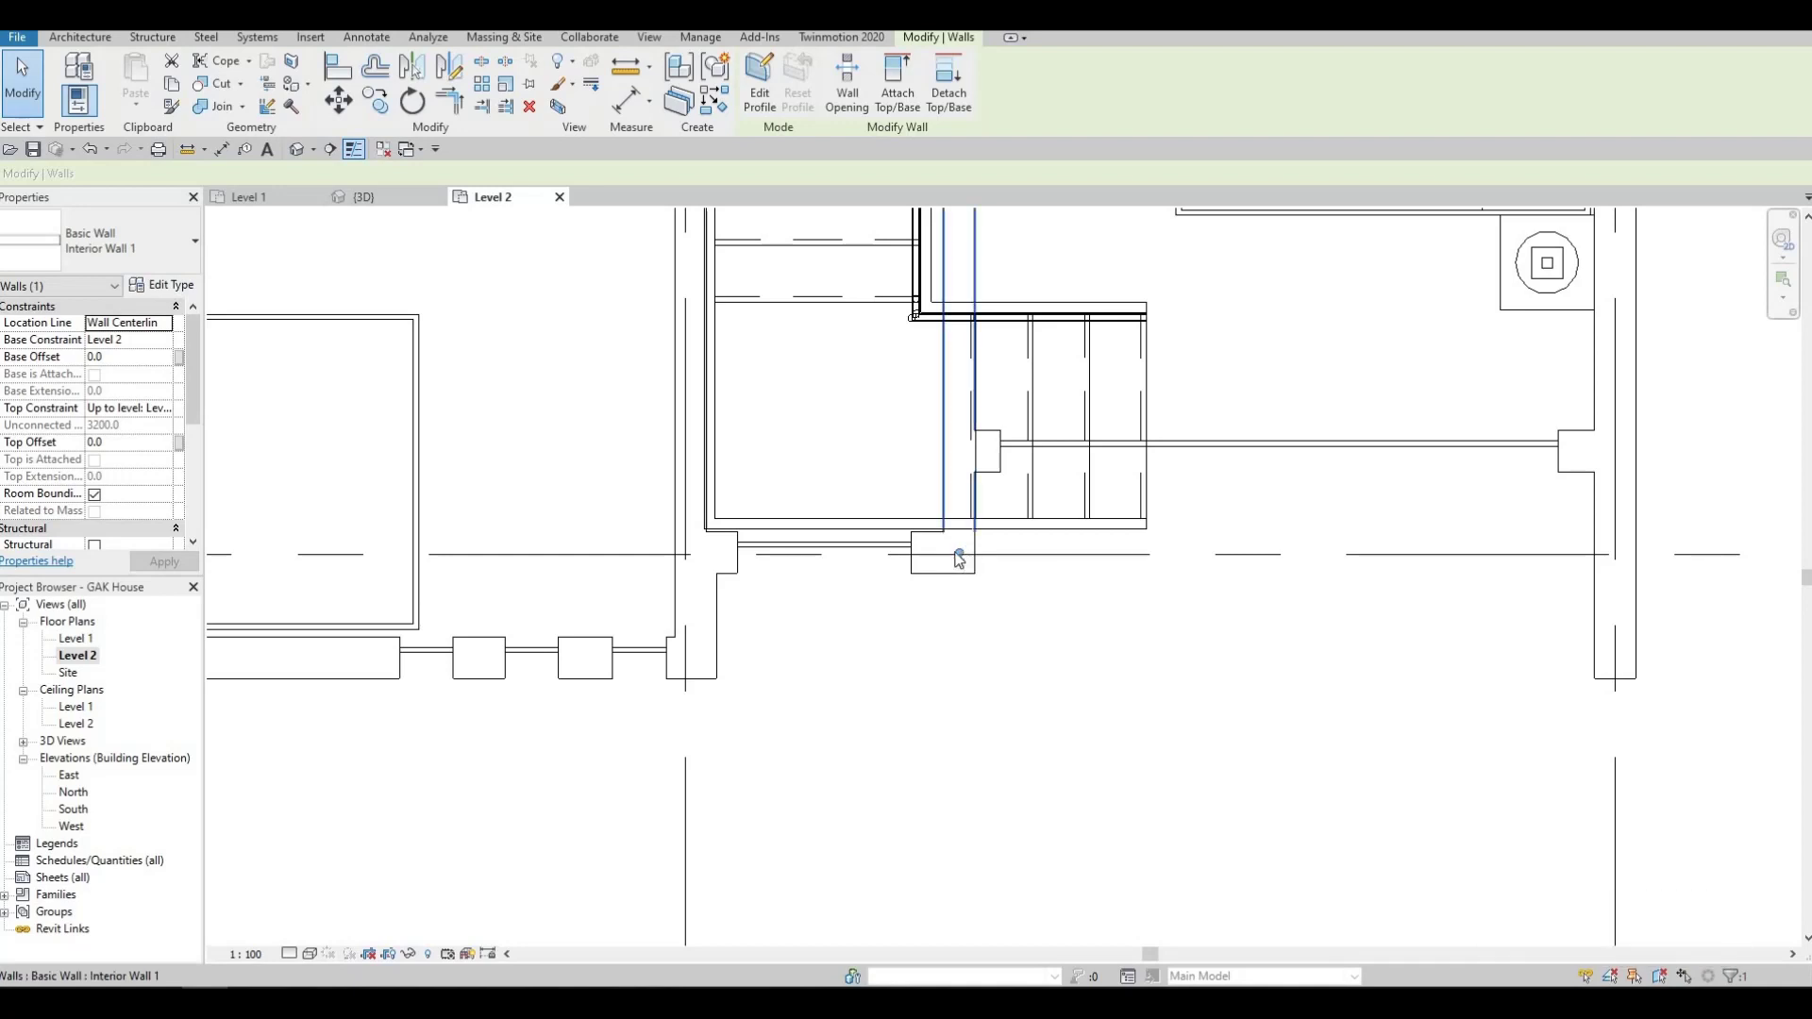
key(ctrl+z)
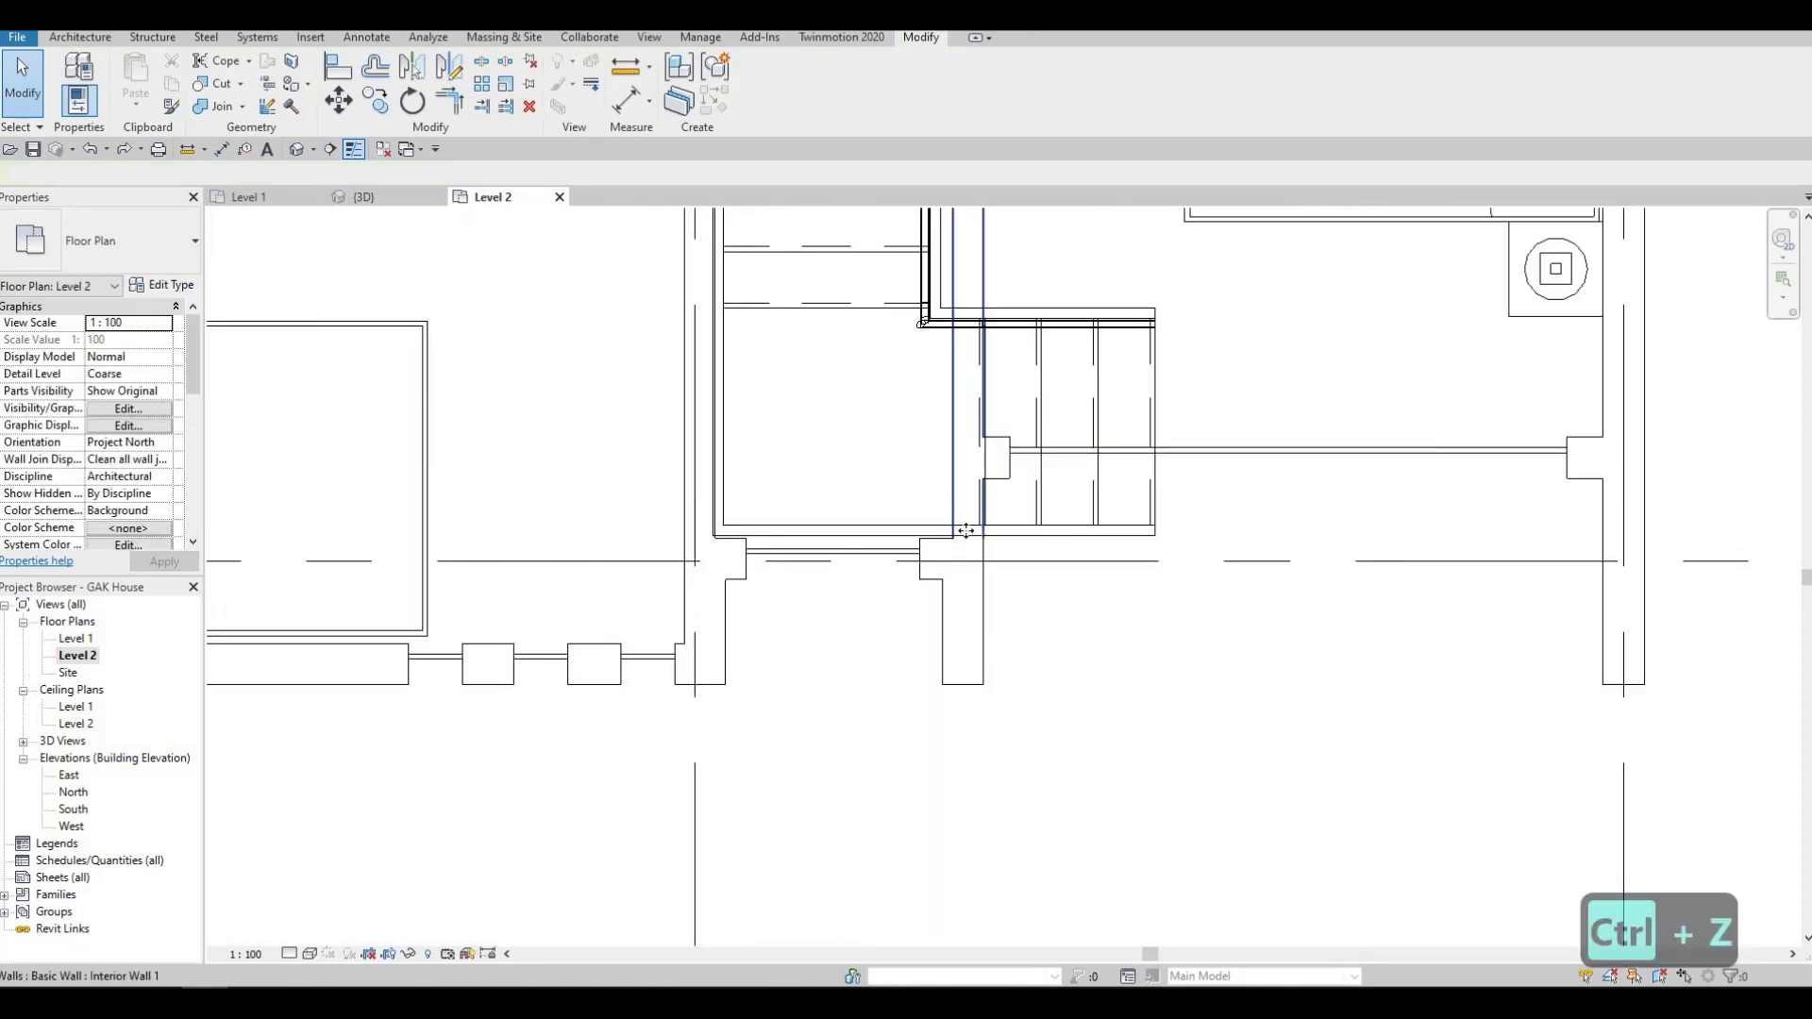
Shorten the interior wall beside the stairs so its south end stops at the bedroom curtain wall's host wall.
click(964, 534)
drag(967, 555, 972, 467)
key(Escape)
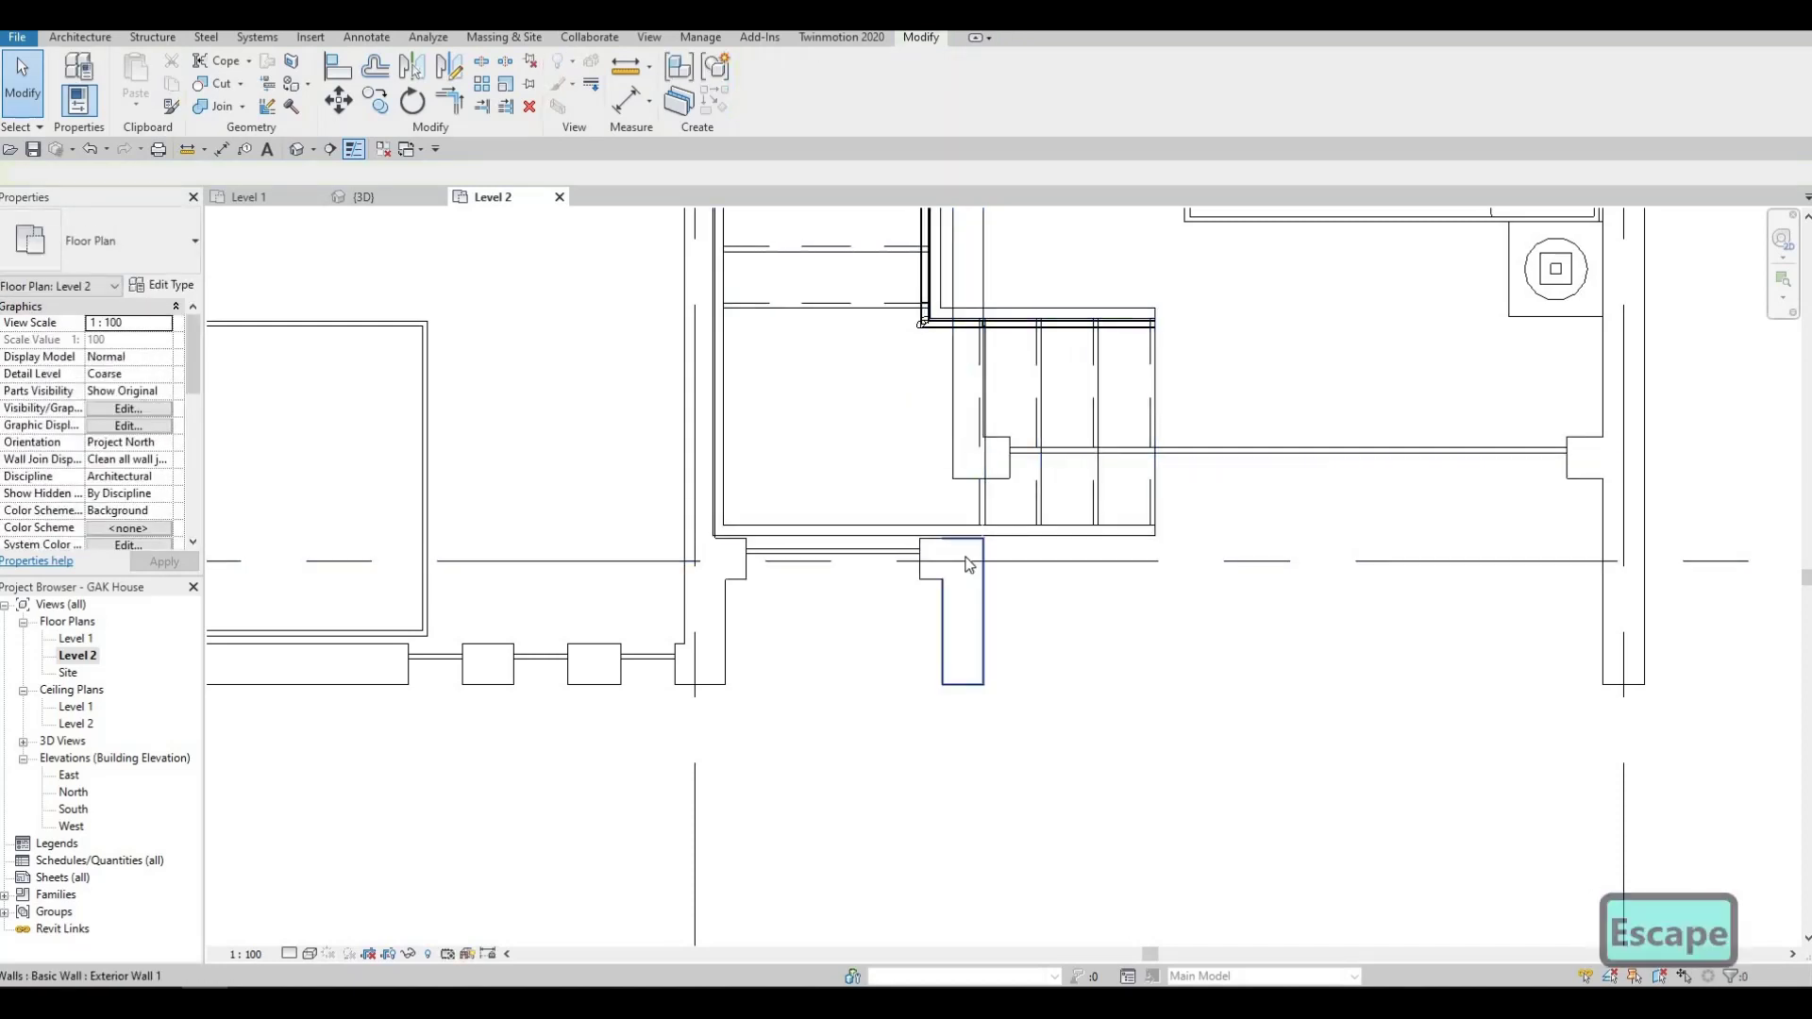
Try extending the exterior wall stub beside the stair landing north to about 1100 mm.
click(968, 564)
mouse_move(965, 559)
mouse_down()
mouse_move(971, 483)
mouse_move(982, 557)
mouse_up()
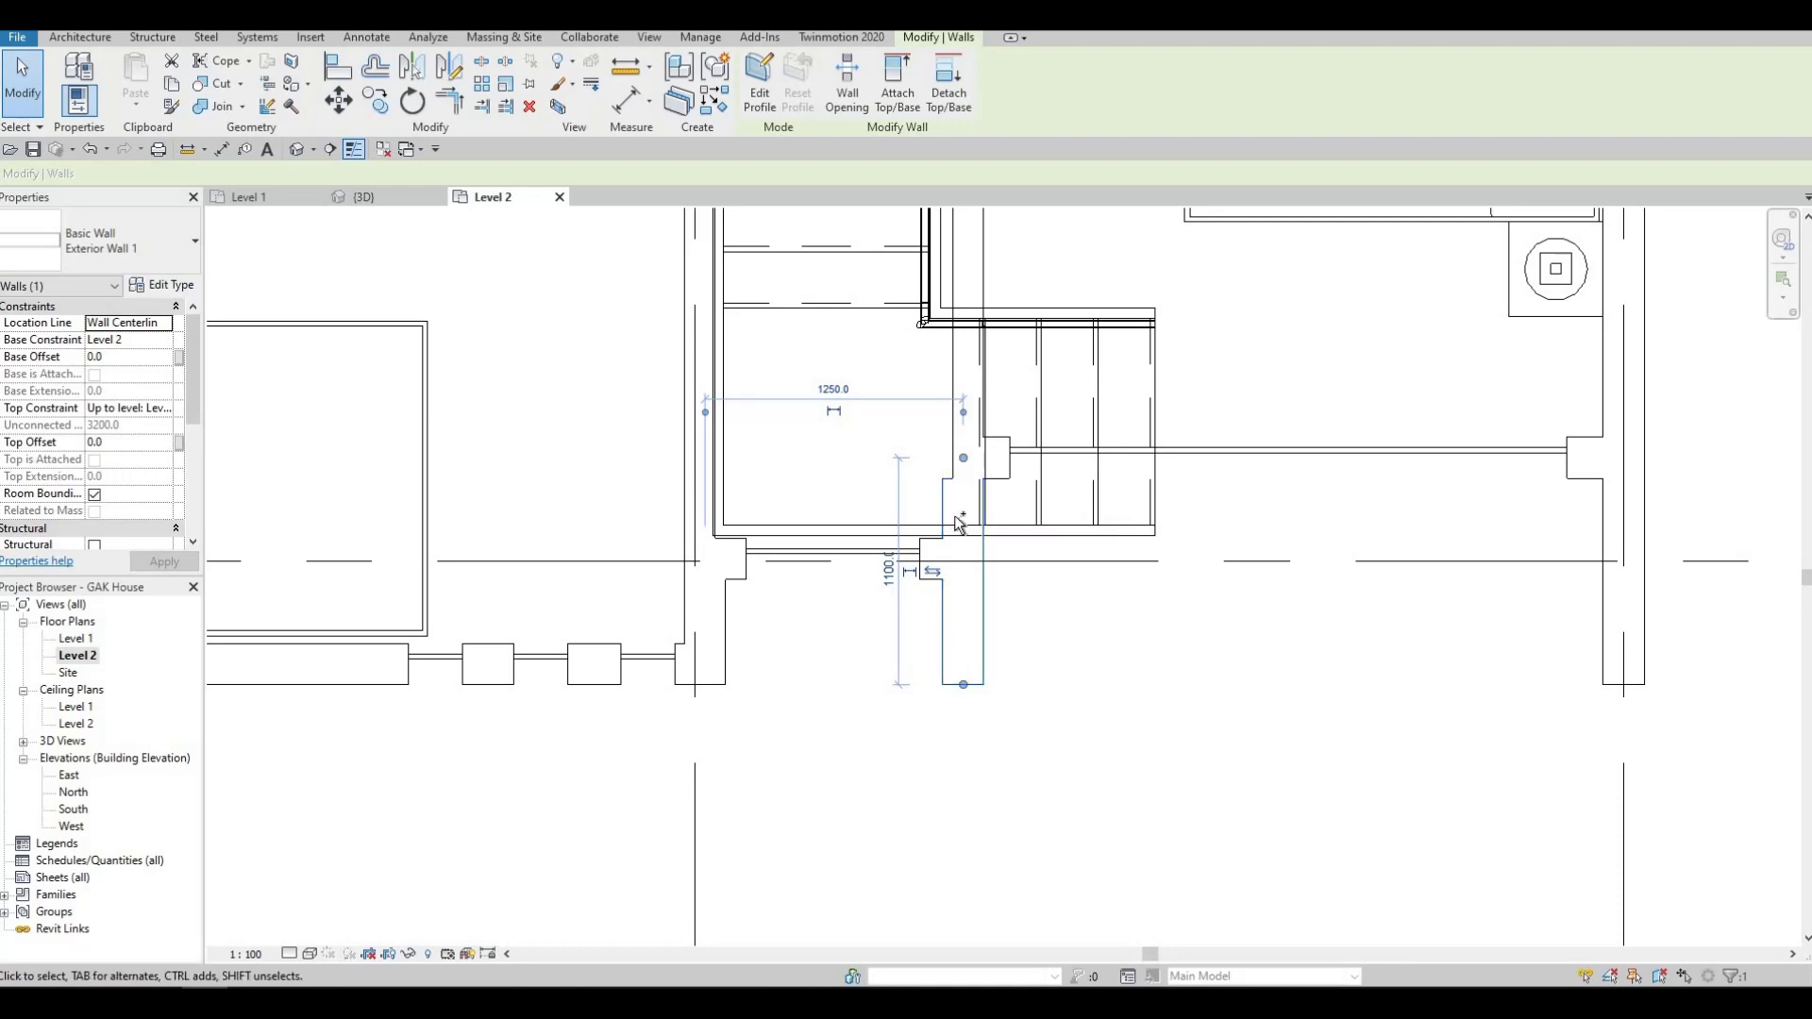
key(ctrl+z)
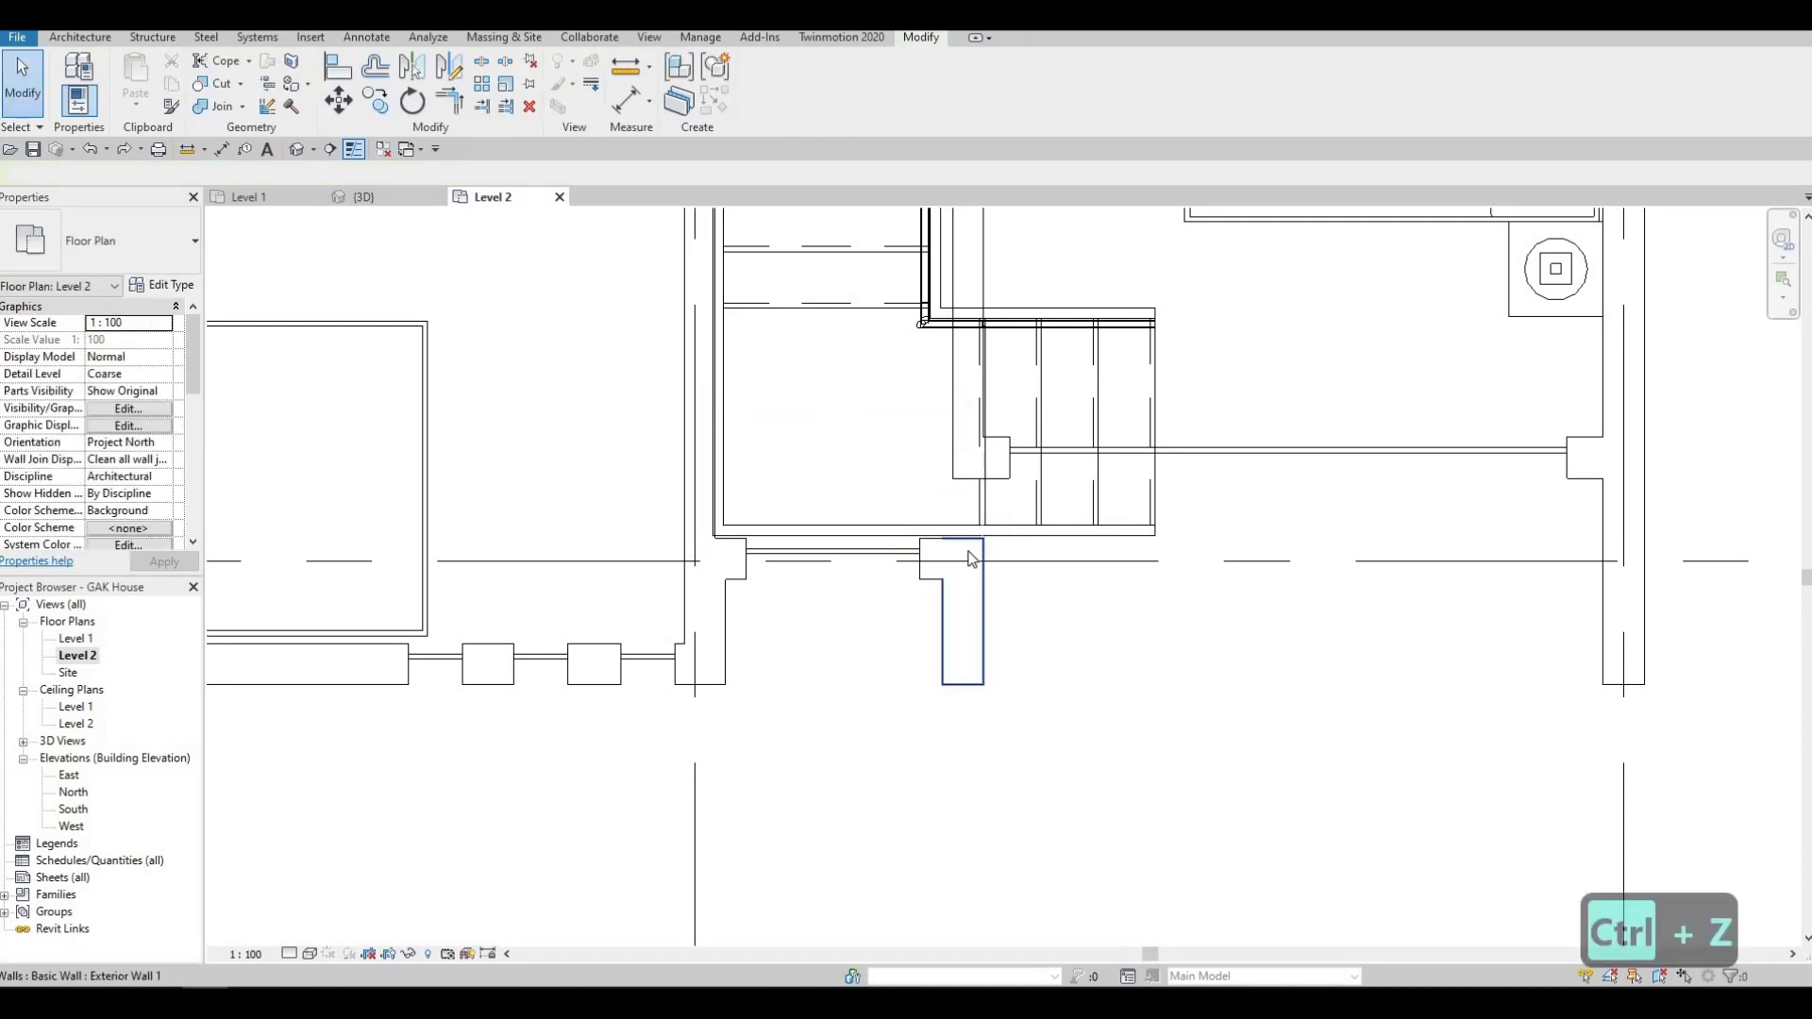
Adjust both ends of the exterior wall stub beside the landing, leaving it about 163 mm long with its south end on grid C.
click(967, 558)
drag(962, 531, 962, 525)
key(Escape)
drag(964, 685, 962, 560)
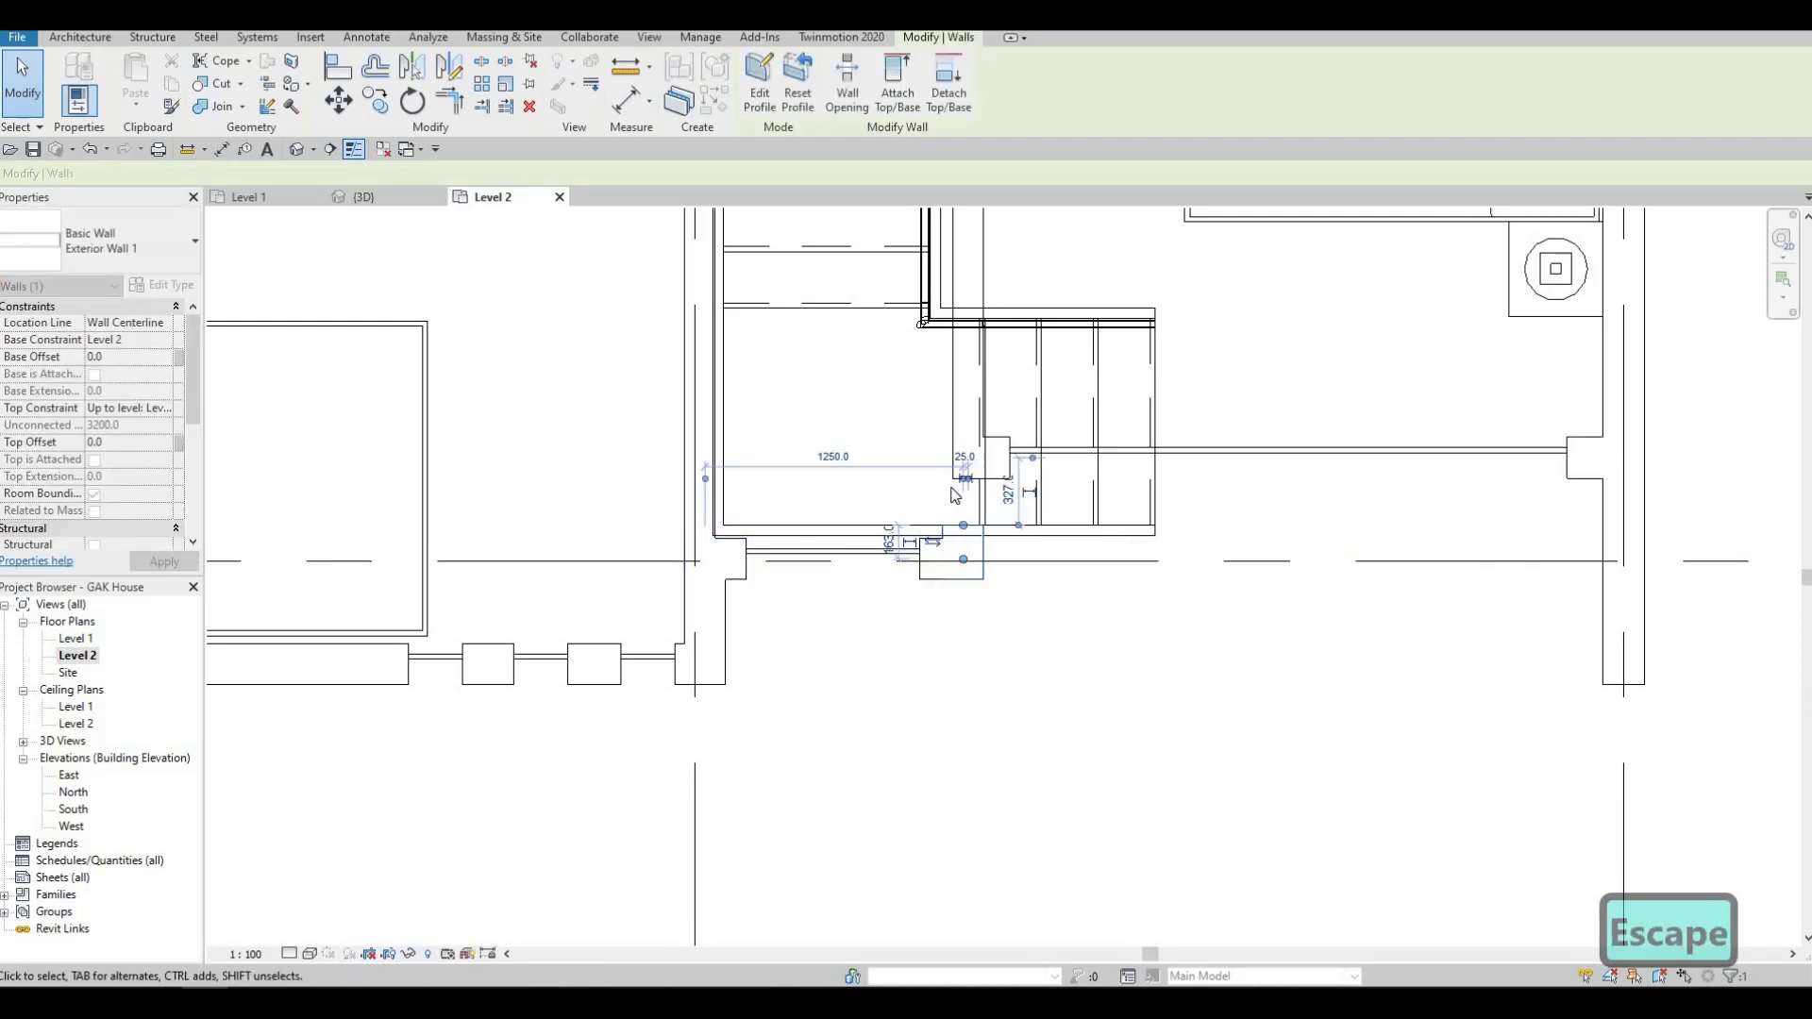
Extend the exterior wall stub's north end to meet the end of the interior wall beside the stairs.
key(Escape)
scroll(958, 479, up, 1)
click(972, 479)
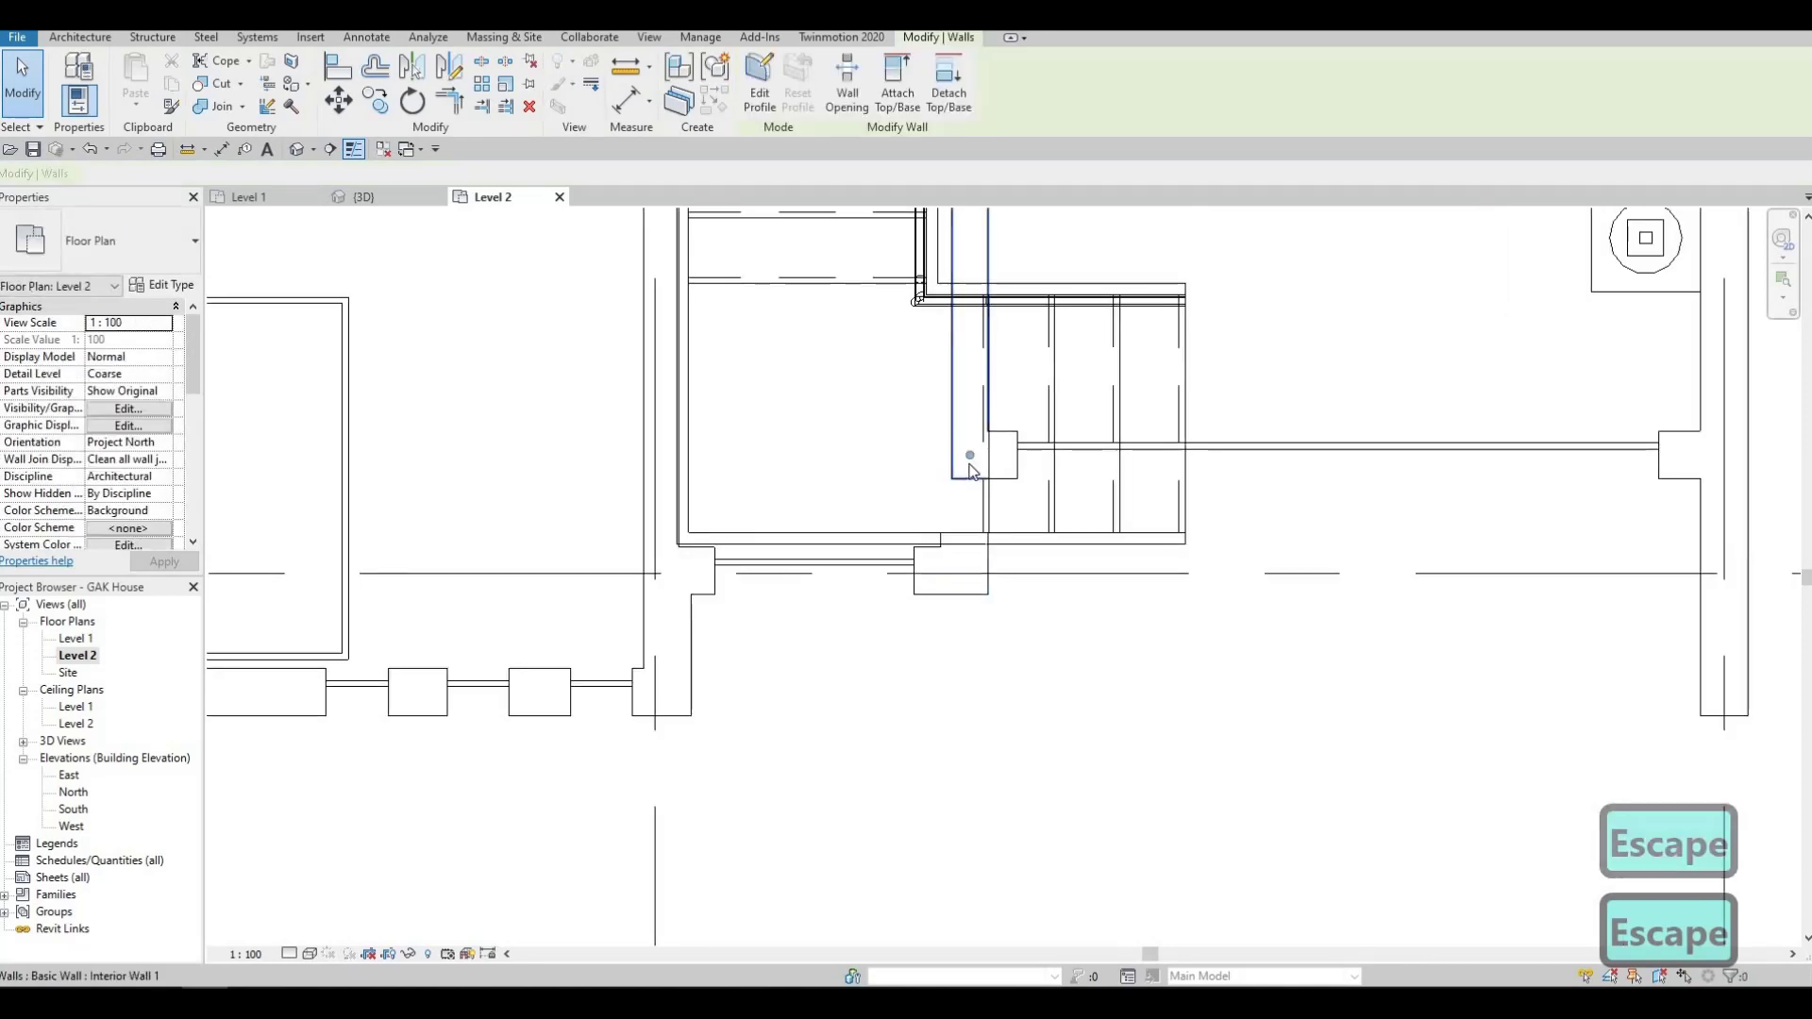
click(974, 530)
drag(965, 485, 966, 483)
key(Escape)
key(Escape)
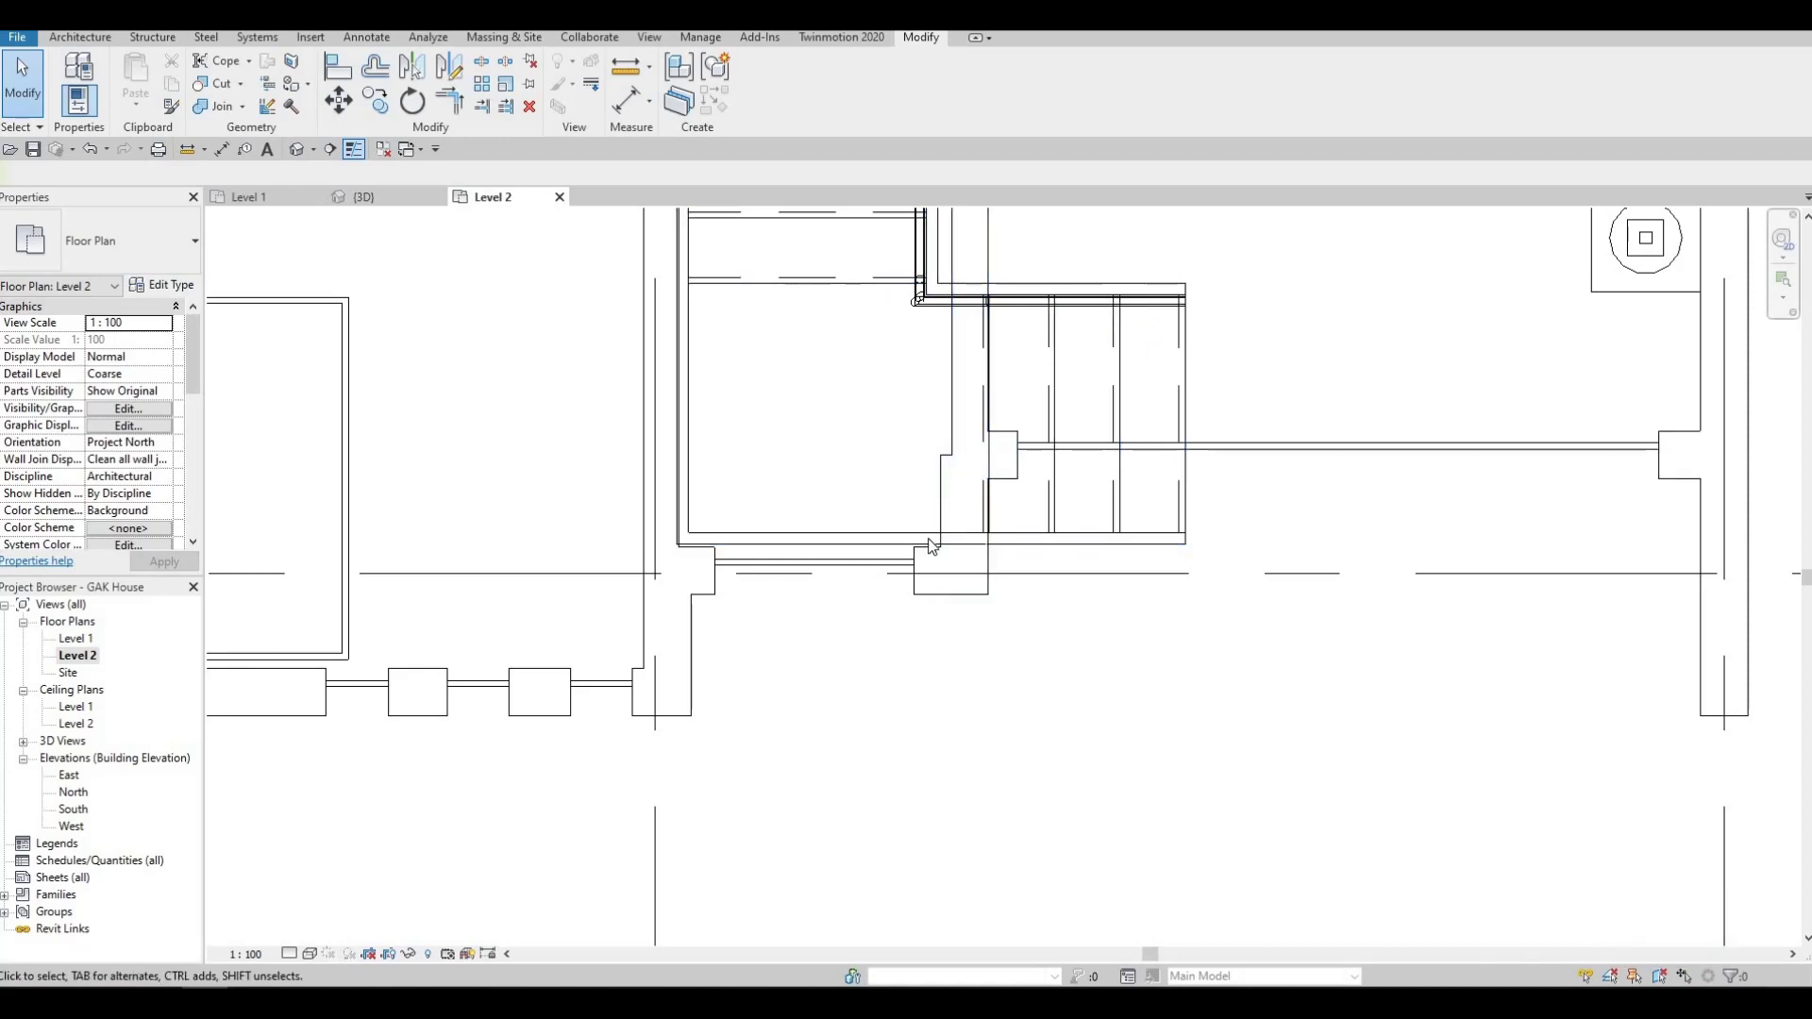
Pull the exterior wall stub's north end back toward grid C, separating it from the interior wall.
middle_drag(954, 571, 809, 638)
scroll(922, 609, down, 1)
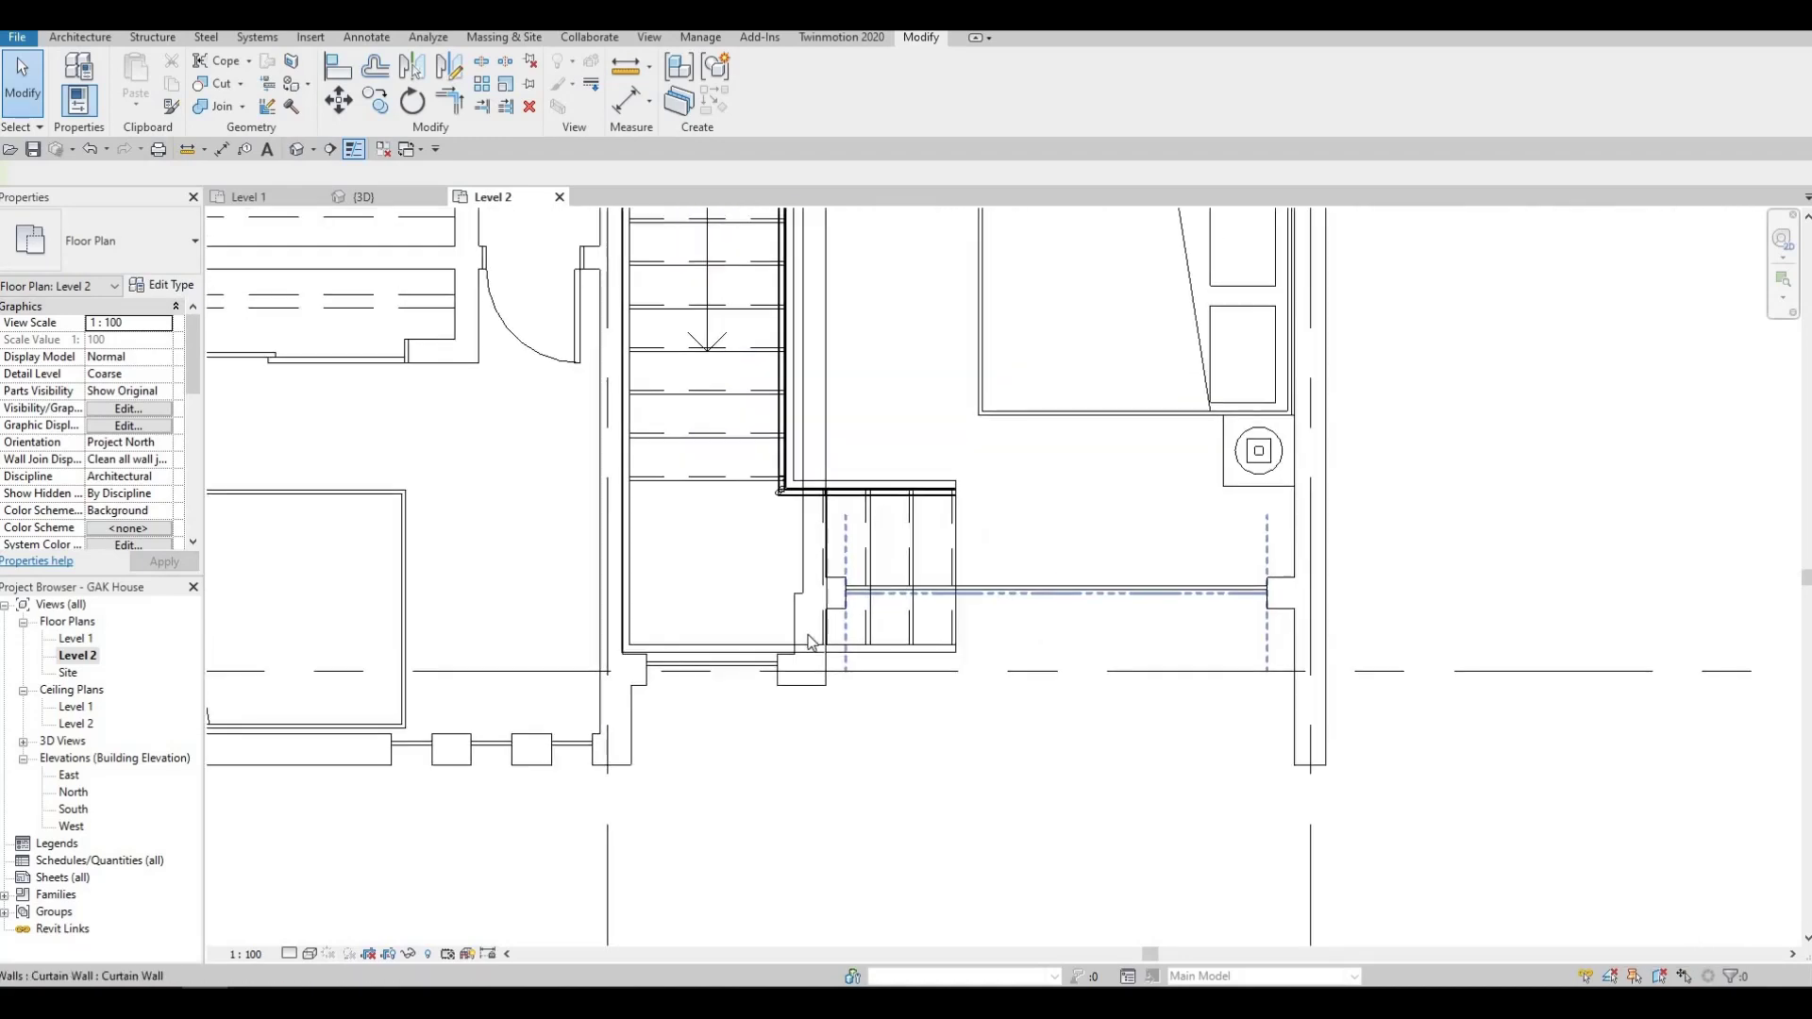
scroll(838, 617, up, 1)
scroll(807, 596, up, 1)
scroll(807, 596, down, 1)
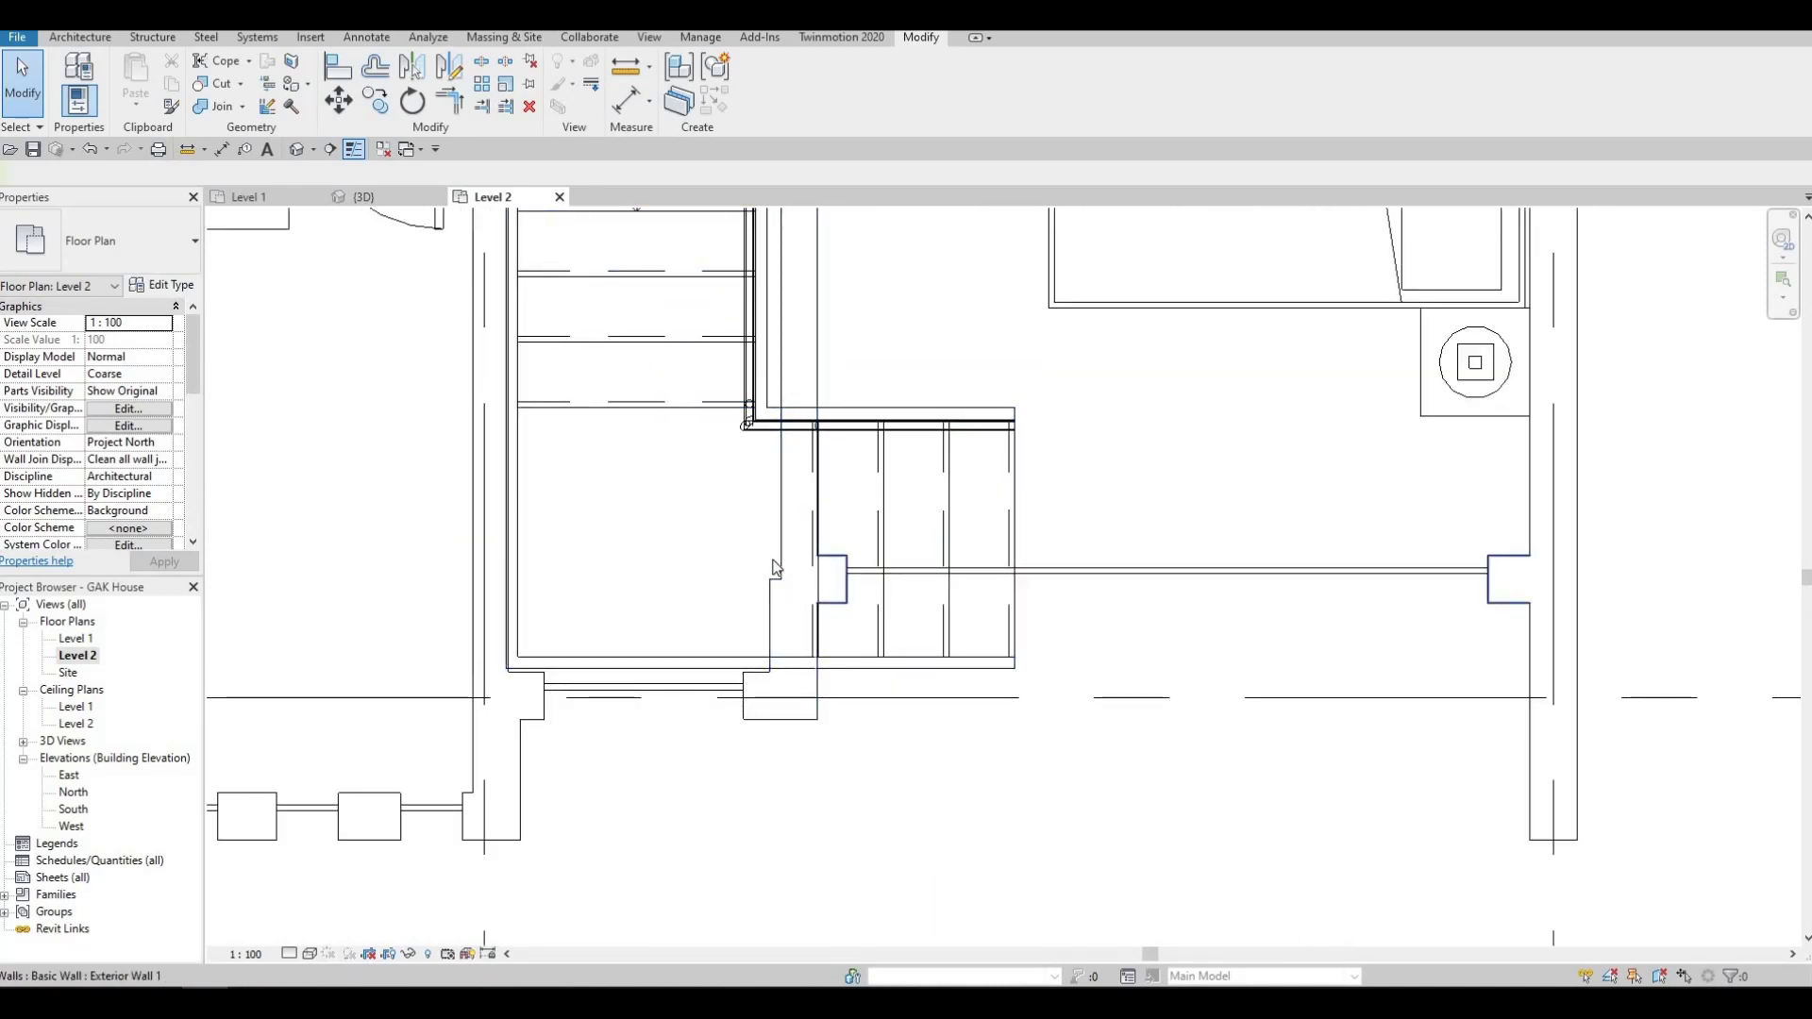
scroll(809, 672, down, 5)
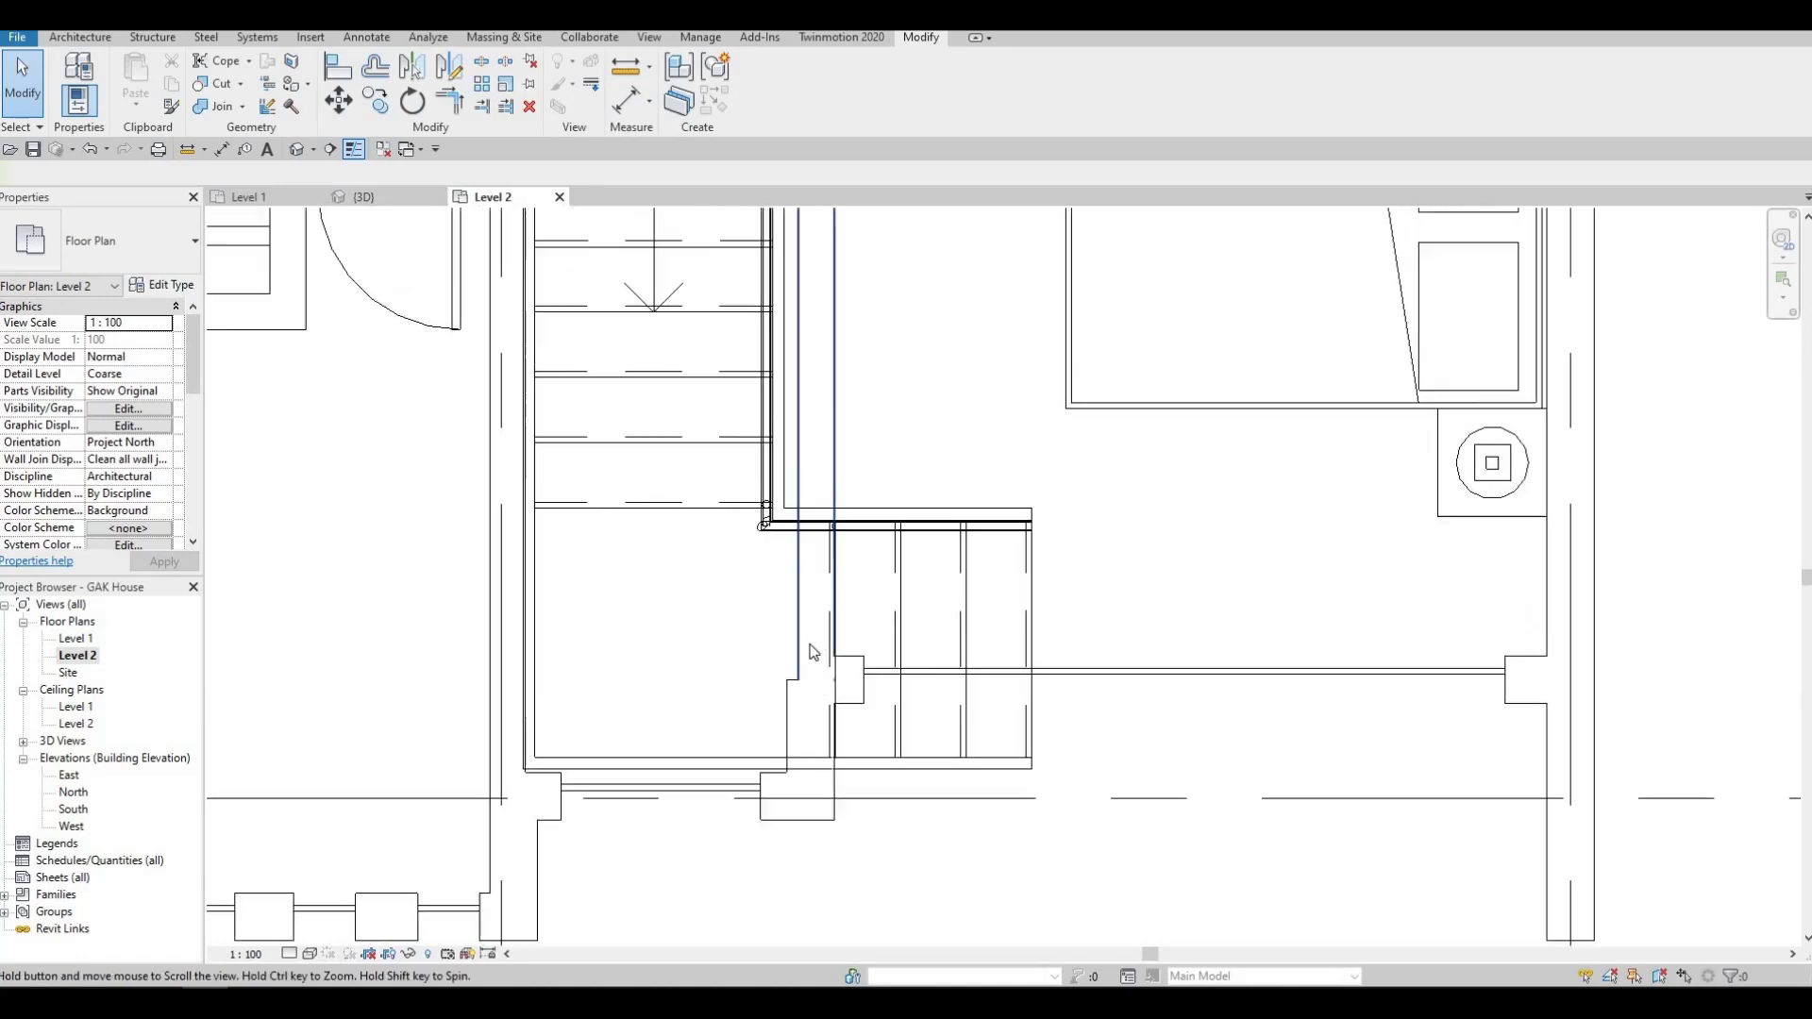
scroll(792, 462, up, 3)
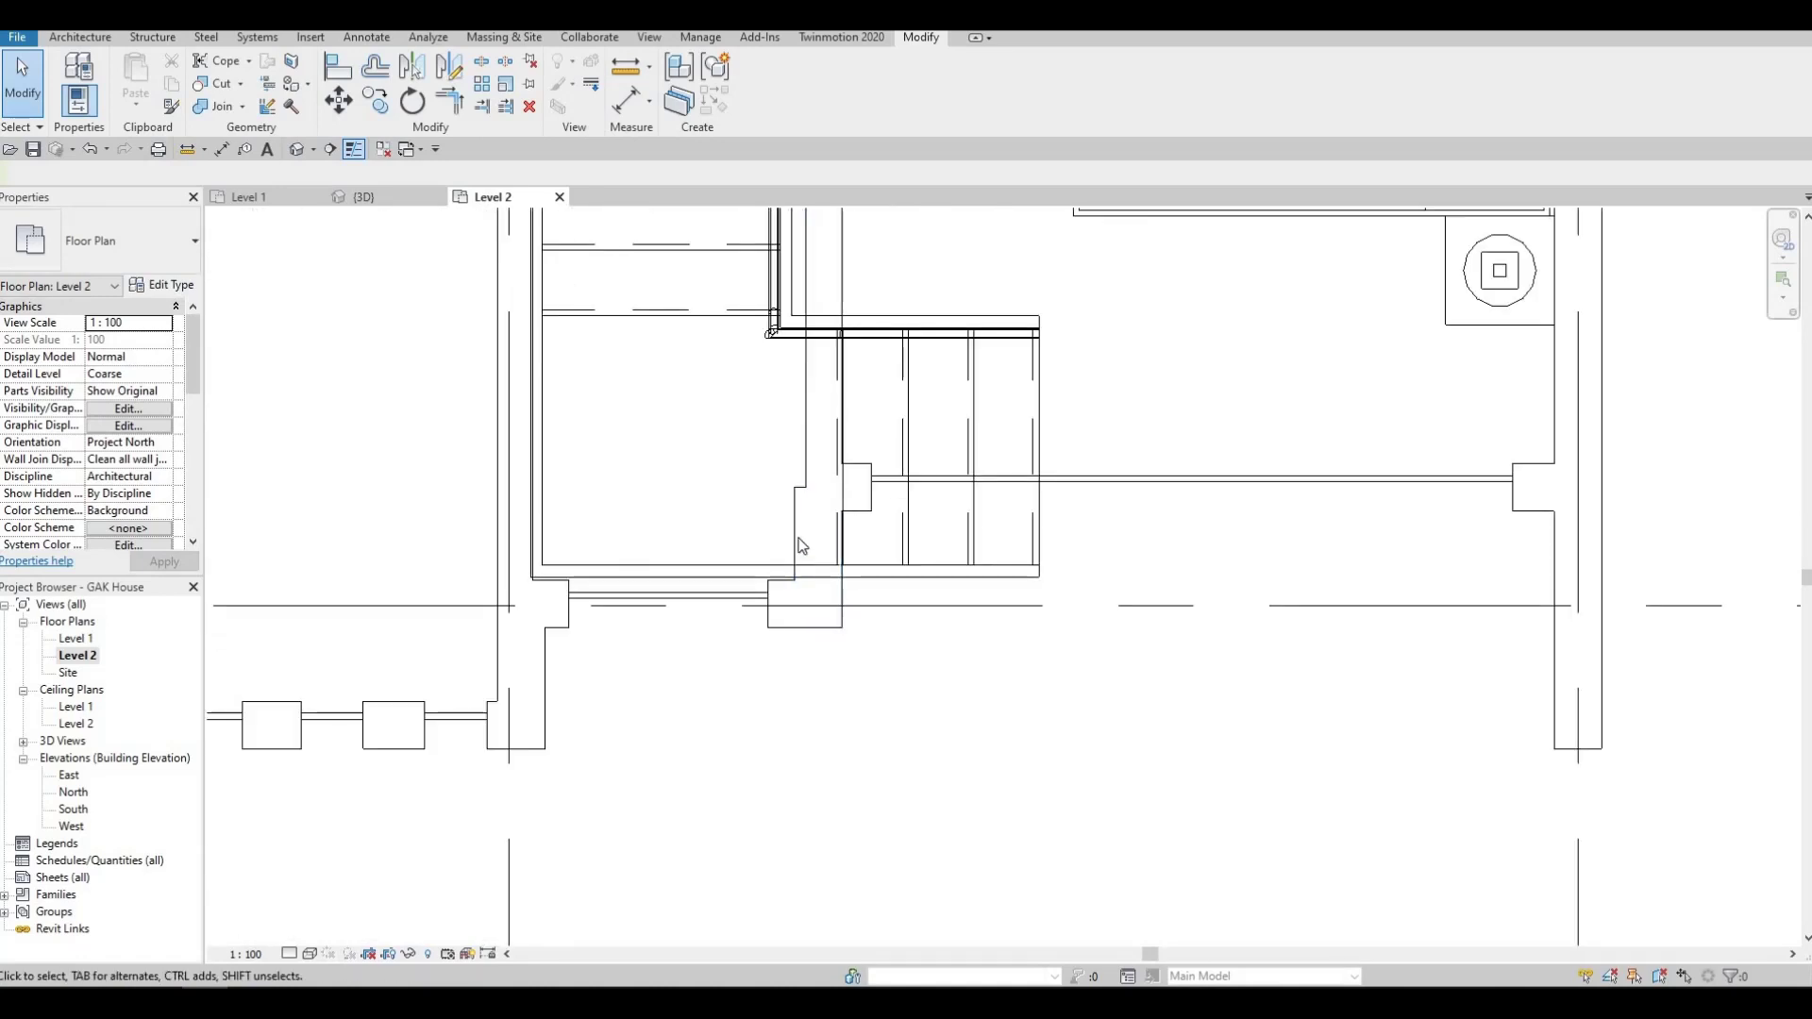
click(815, 538)
drag(821, 534, 821, 583)
key(Escape)
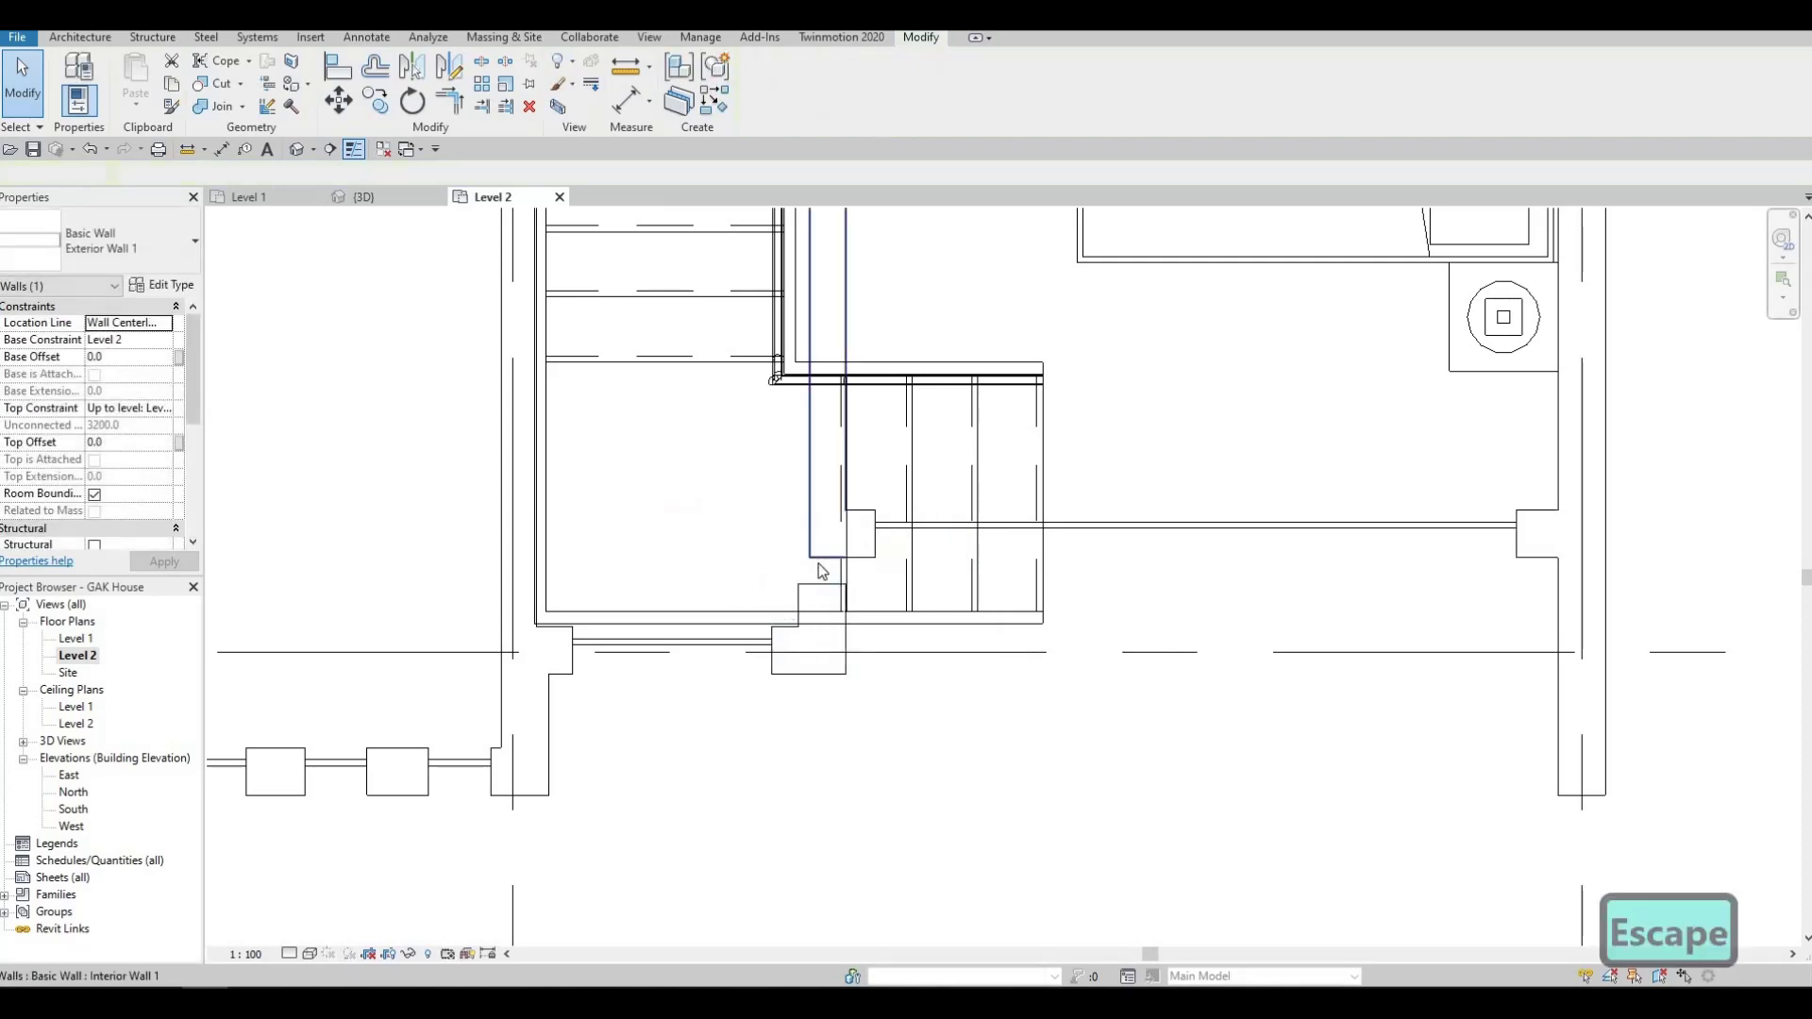
Align the stair-side face of the interior wall with the stair-side face of the exterior wall stub.
key(a)
key(l)
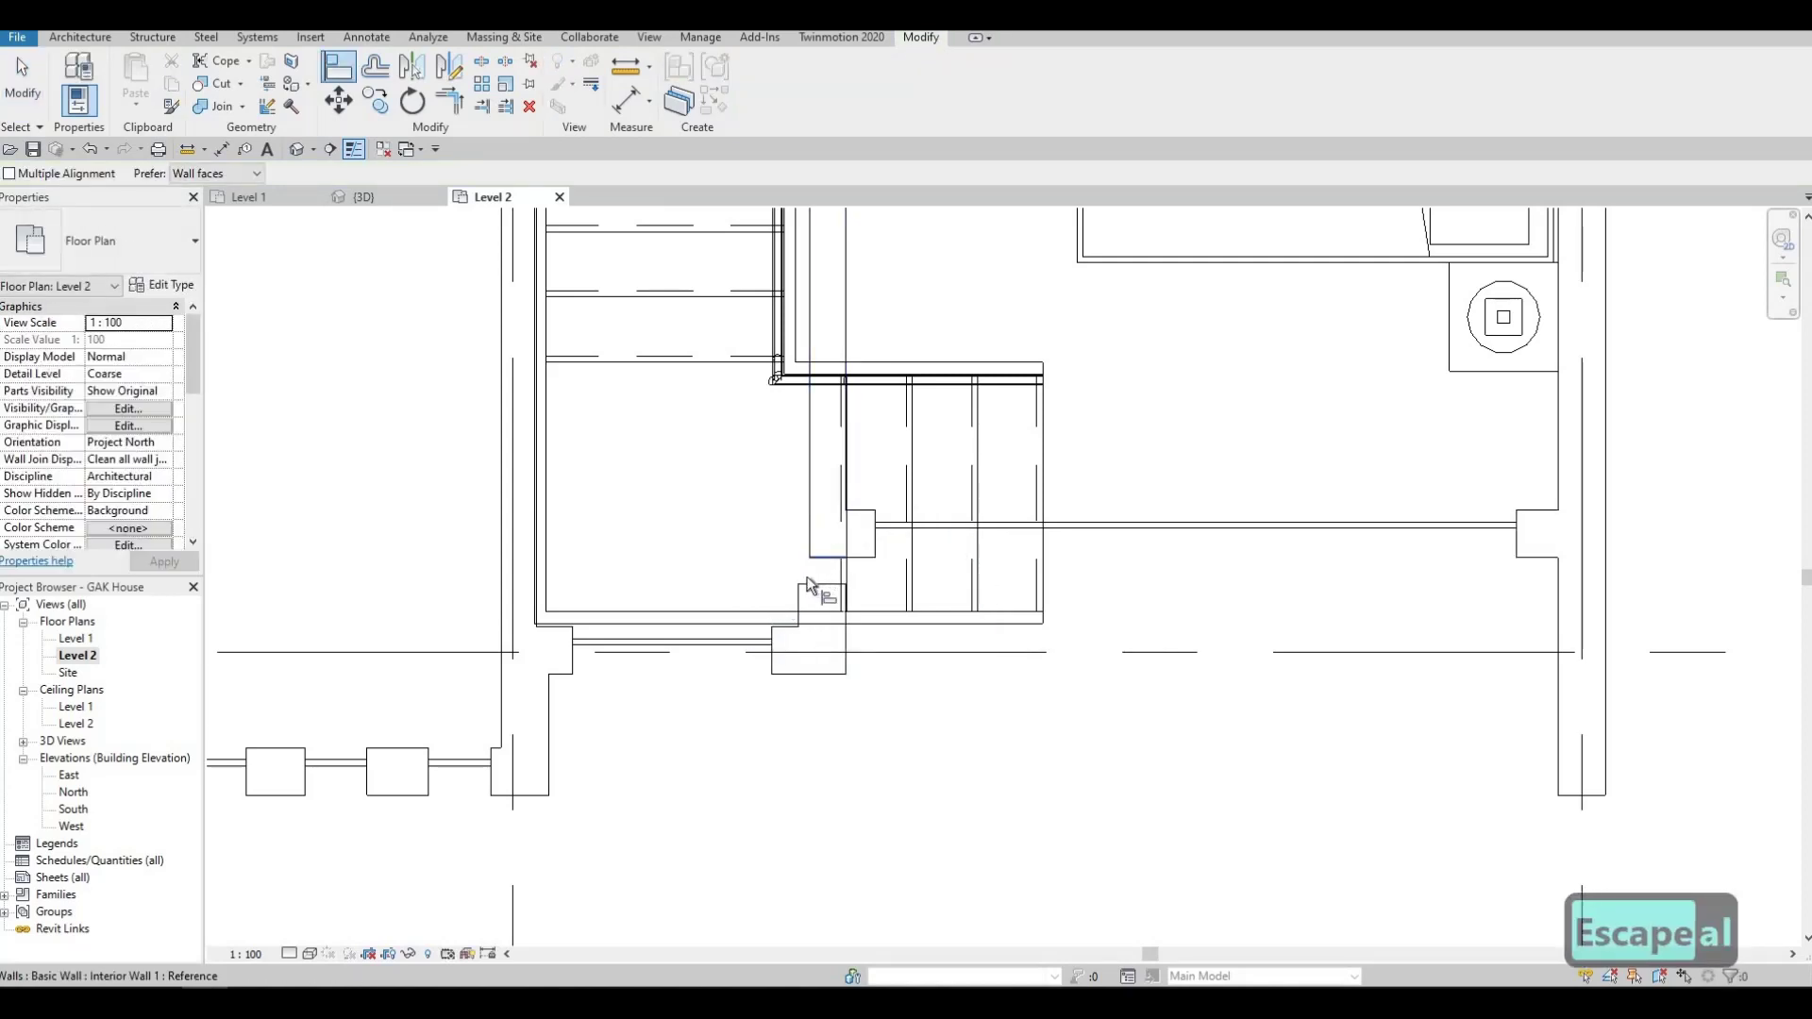
click(809, 524)
key(Escape)
key(Escape)
key(Escape)
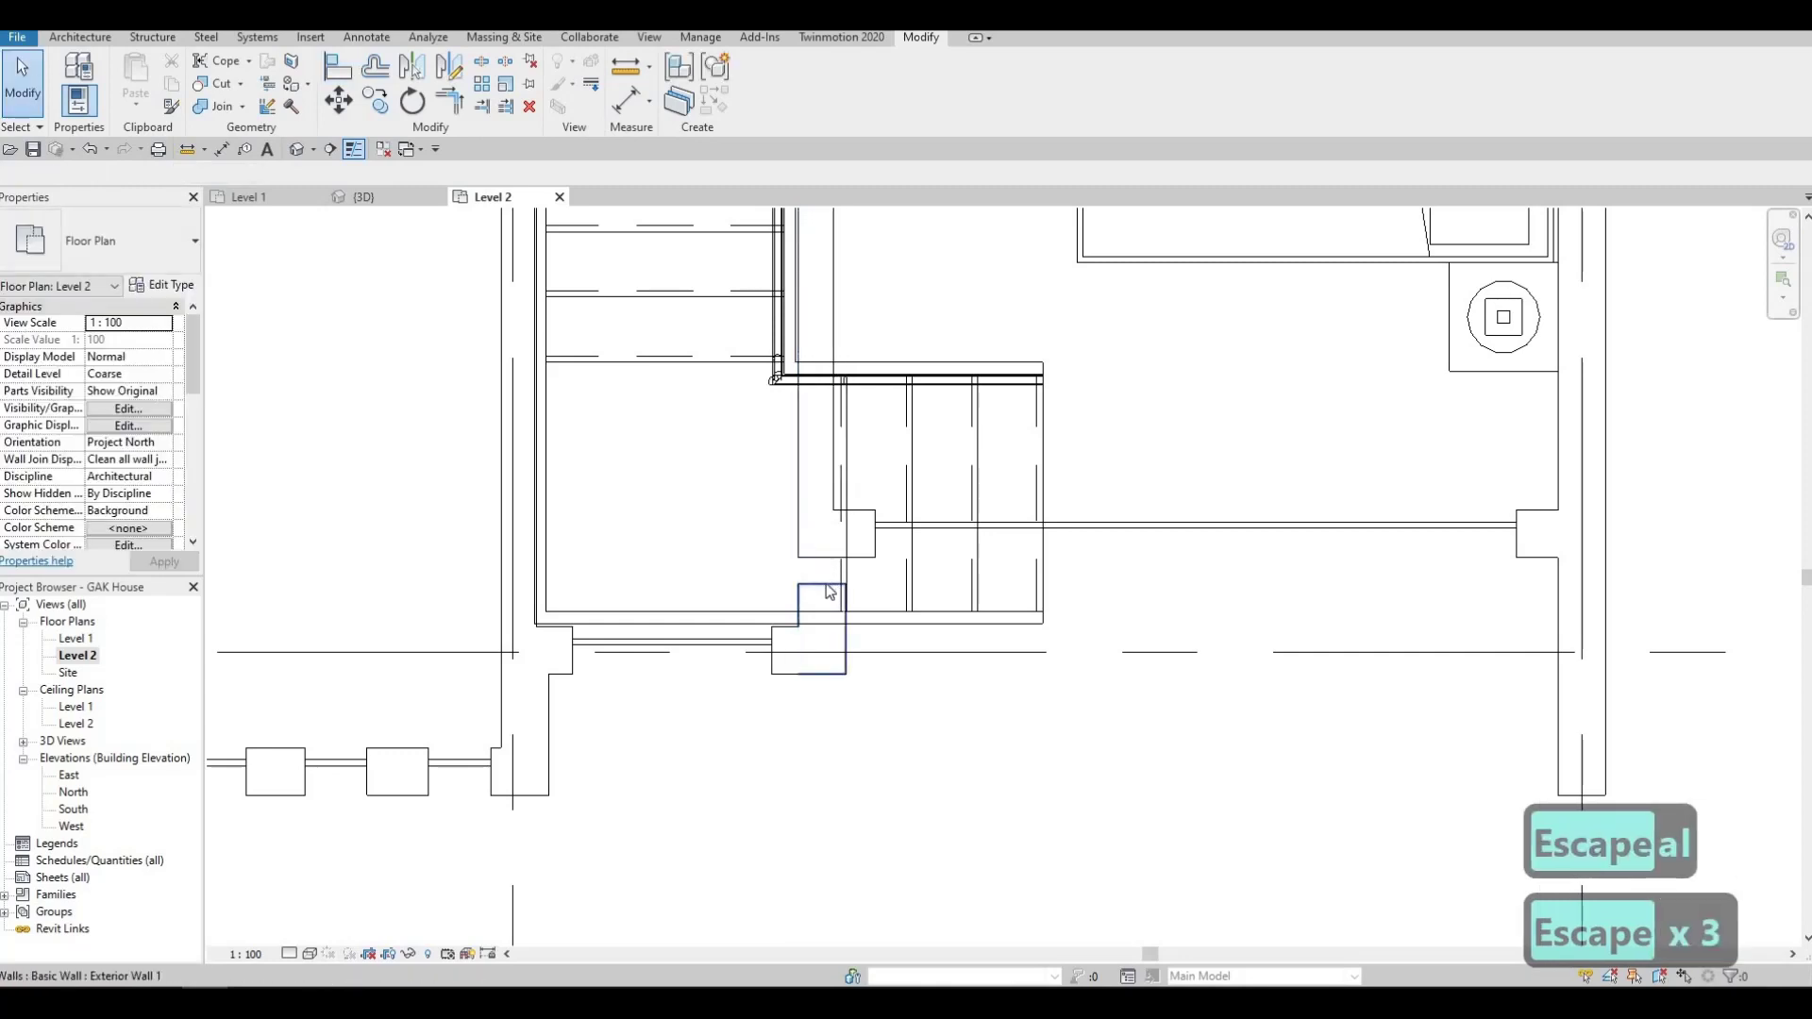
Extend the exterior wall stub north to join the aligned interior wall at the bedroom curtain wall's host wall.
click(830, 591)
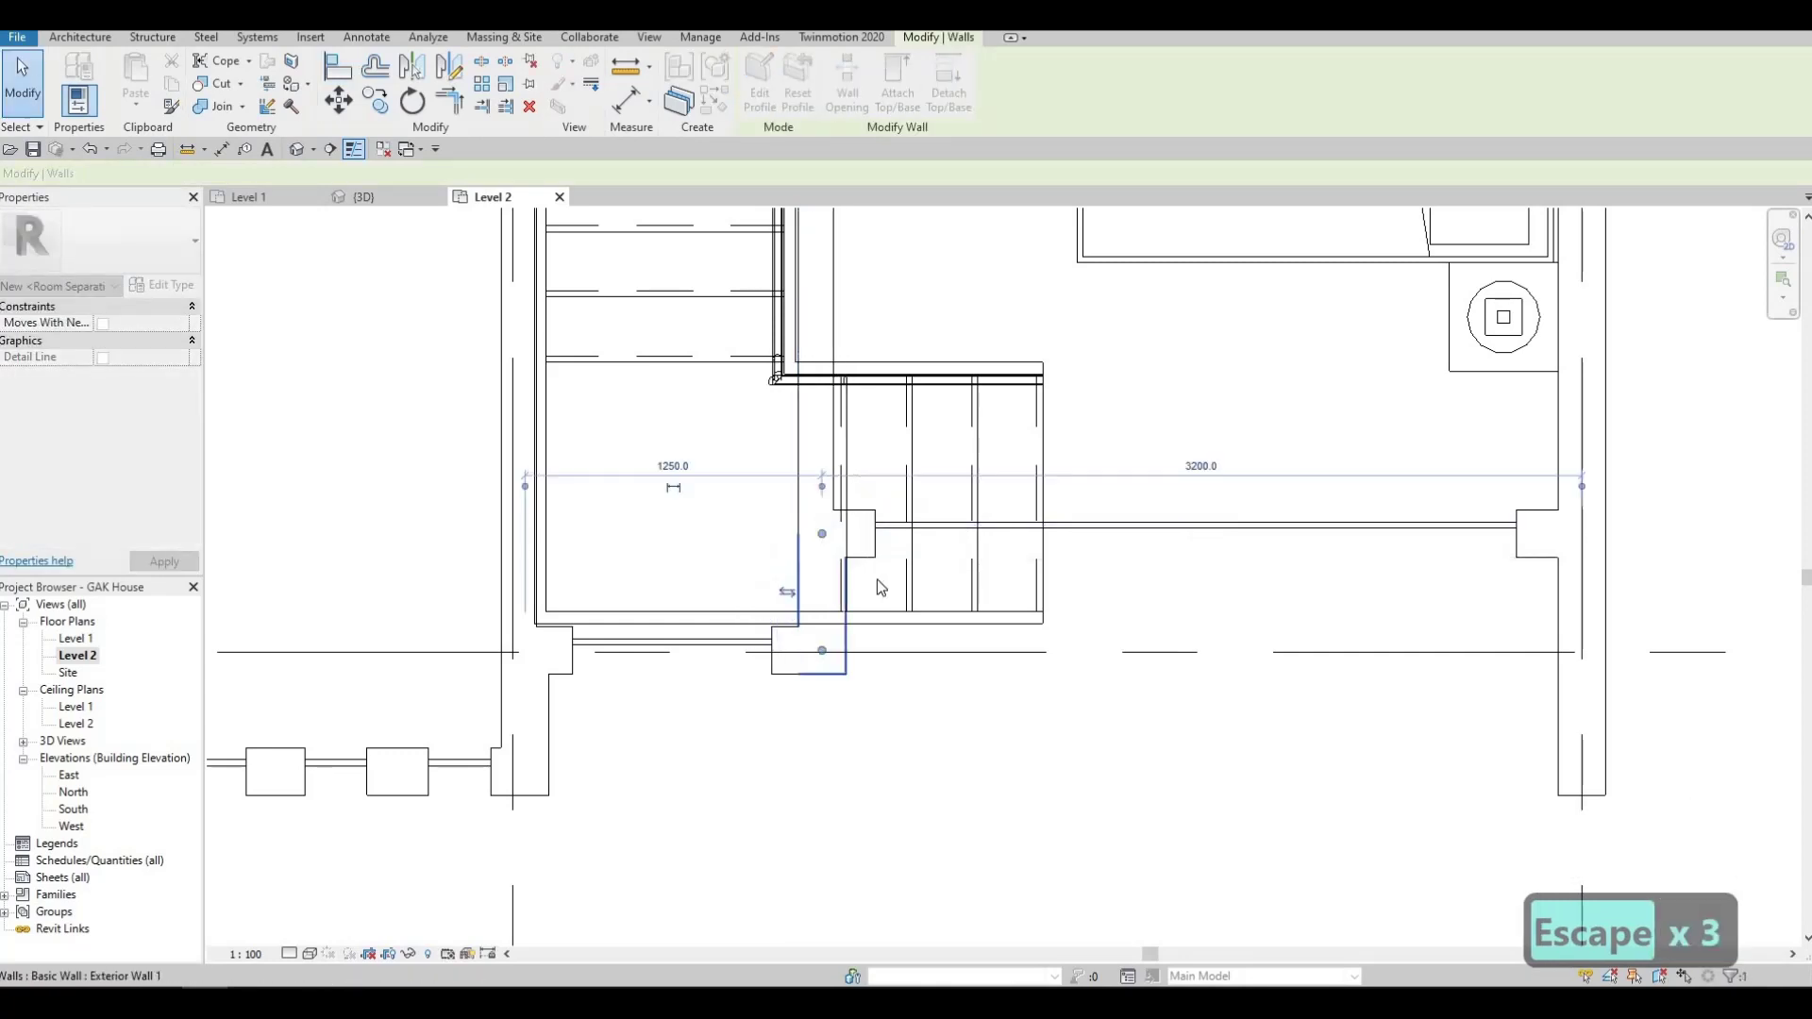
key(Escape)
key(Escape)
Examine the stairwell, its railing and the realigned interior wall from the landing up to the bedroom door.
scroll(872, 628, down, 2)
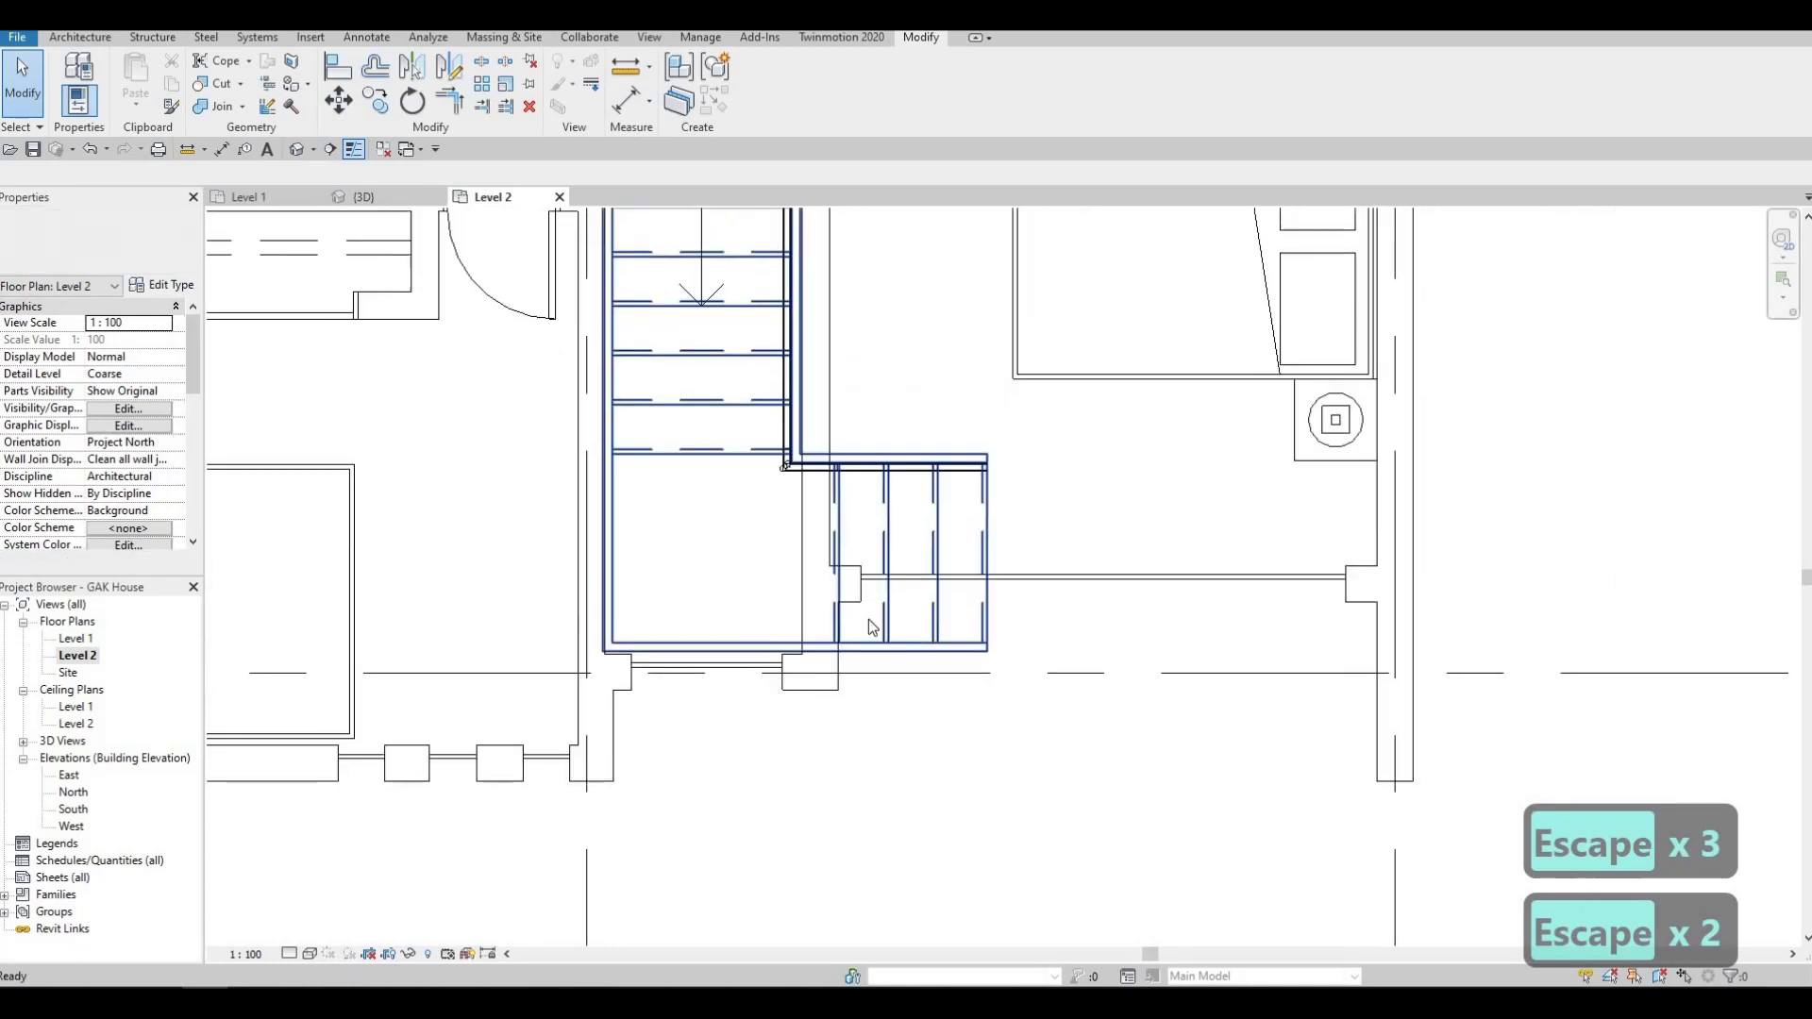
scroll(1014, 680, down, 2)
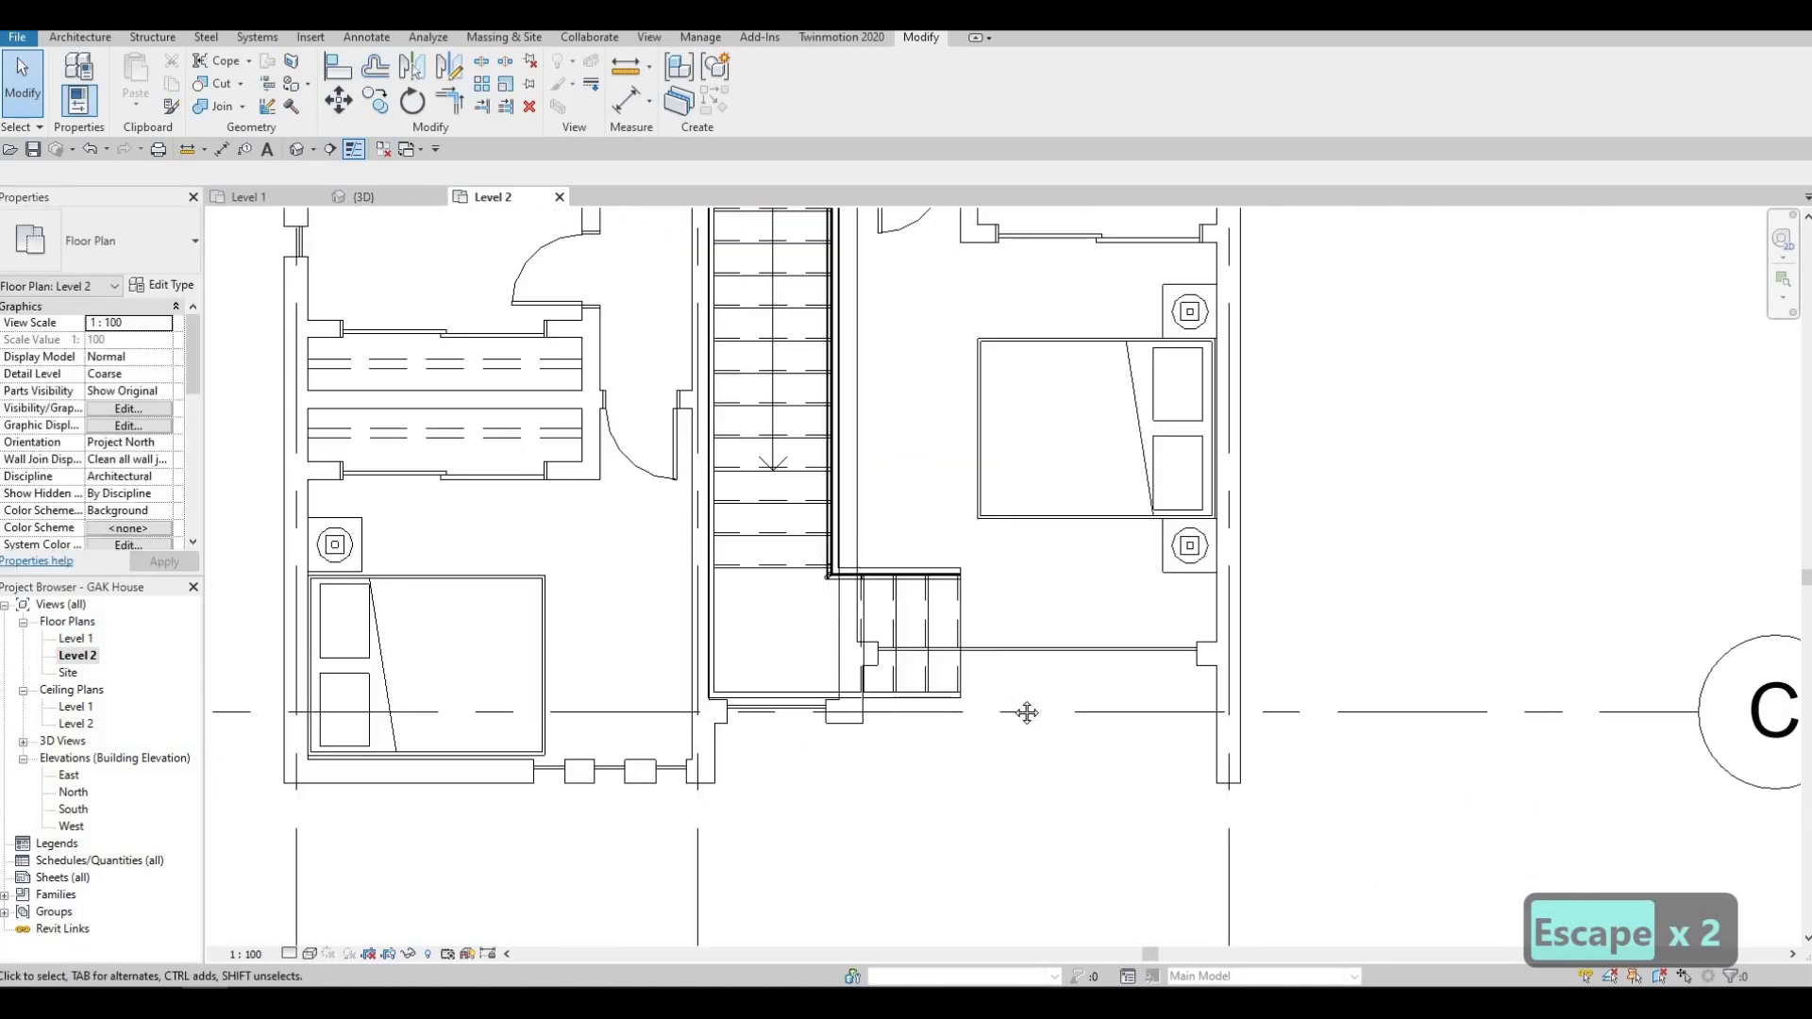
middle_drag(1027, 712, 1019, 806)
scroll(947, 603, down, 1)
mouse_move(955, 670)
middle_down()
mouse_move(957, 744)
mouse_move(972, 653)
middle_up()
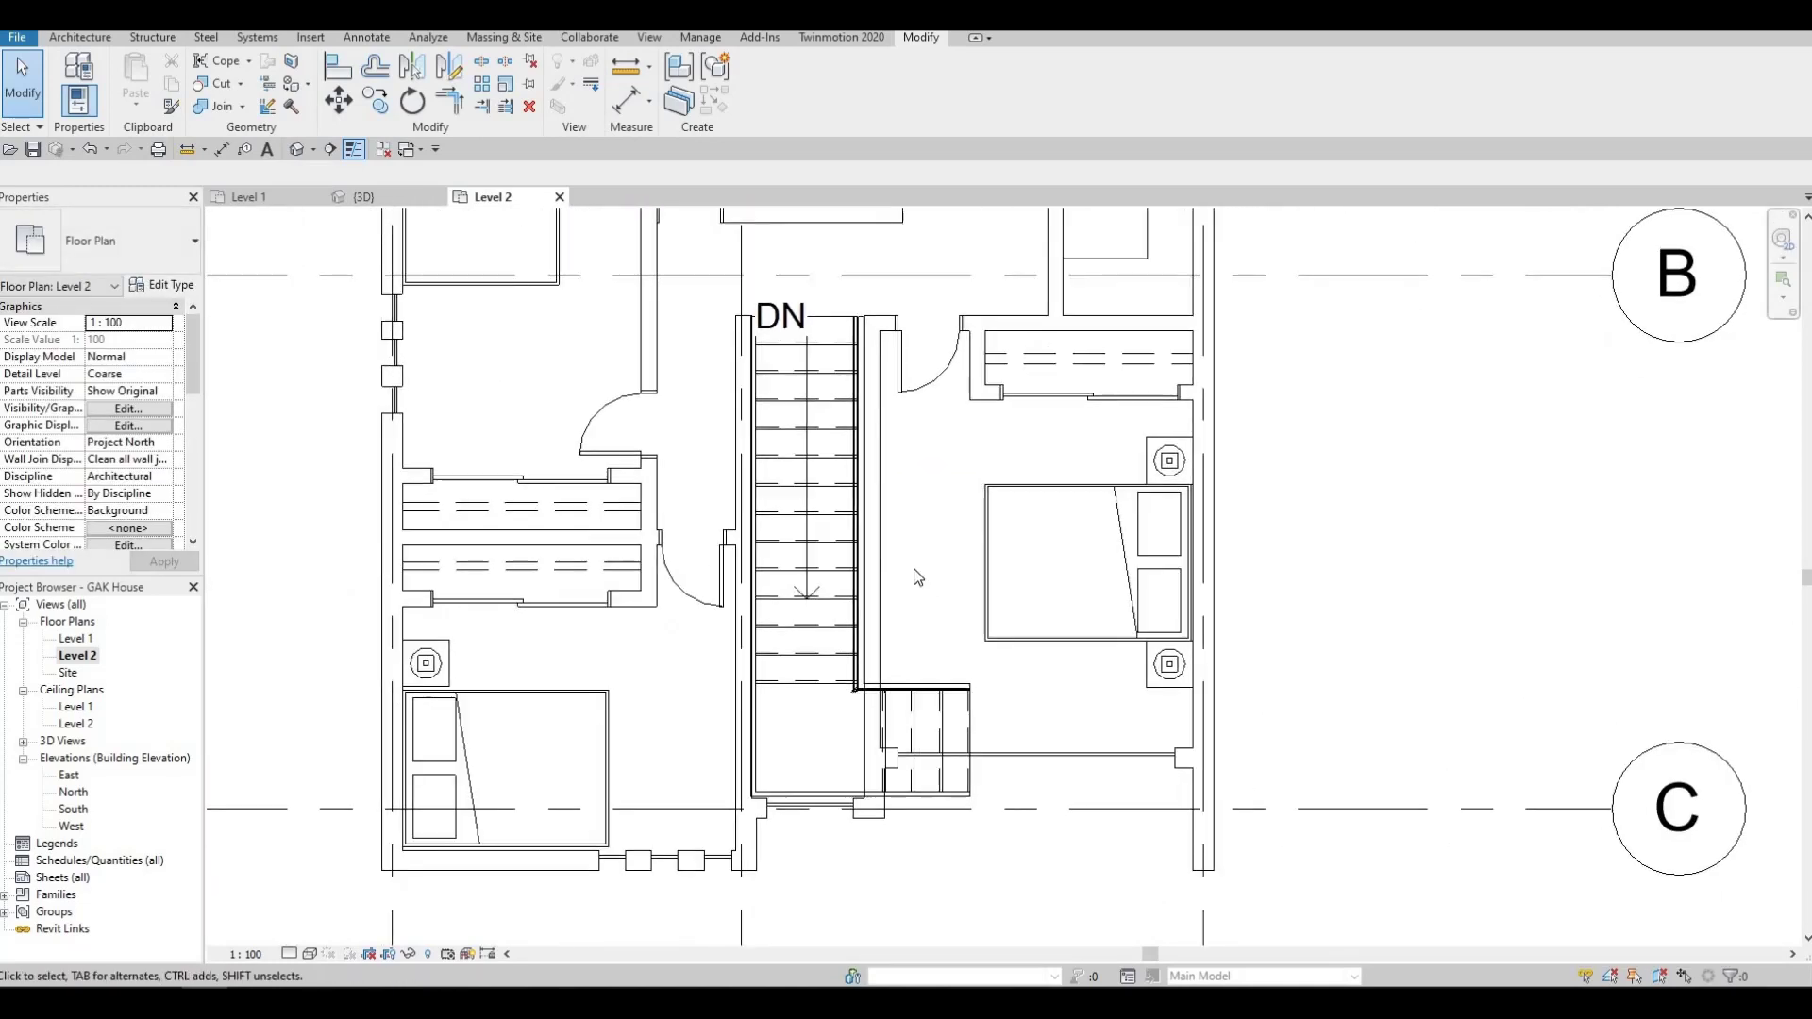
middle_drag(918, 576, 873, 643)
scroll(930, 628, up, 2)
scroll(924, 664, up, 1)
middle_drag(892, 442, 868, 649)
scroll(875, 647, down, 2)
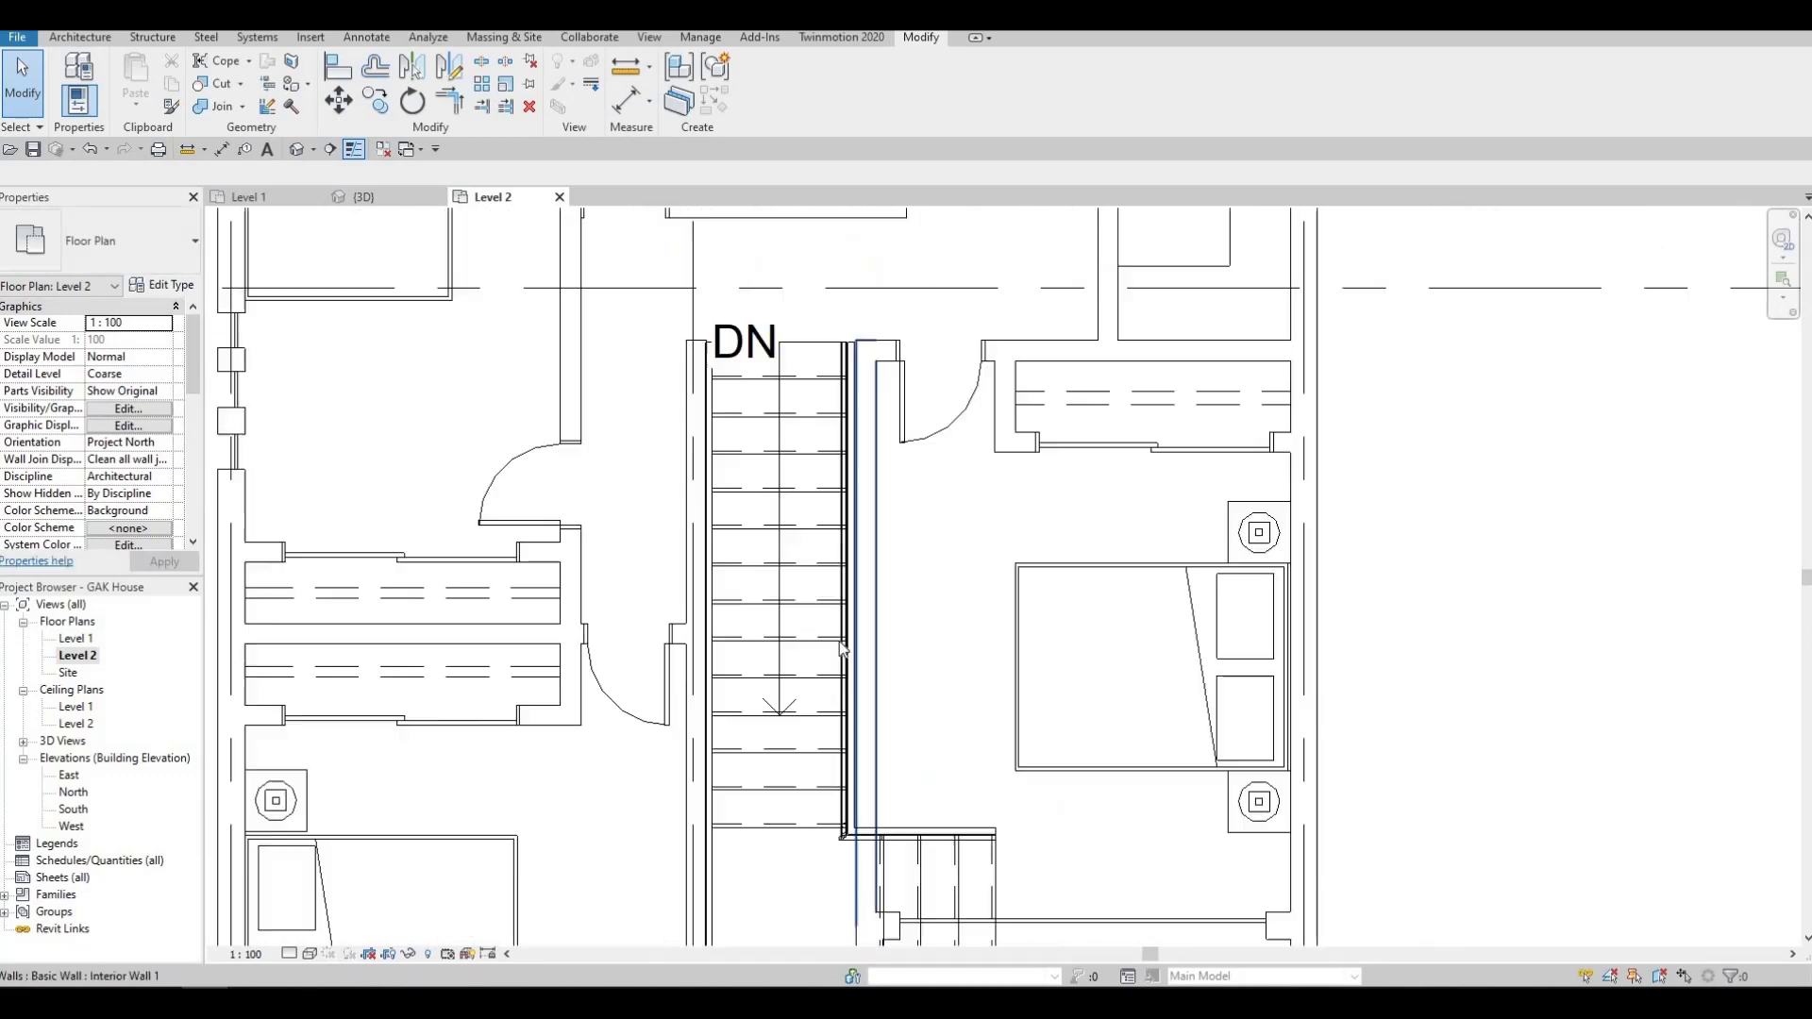
ctrl+scroll(842, 649, up, 2)
scroll(964, 413, up, 5)
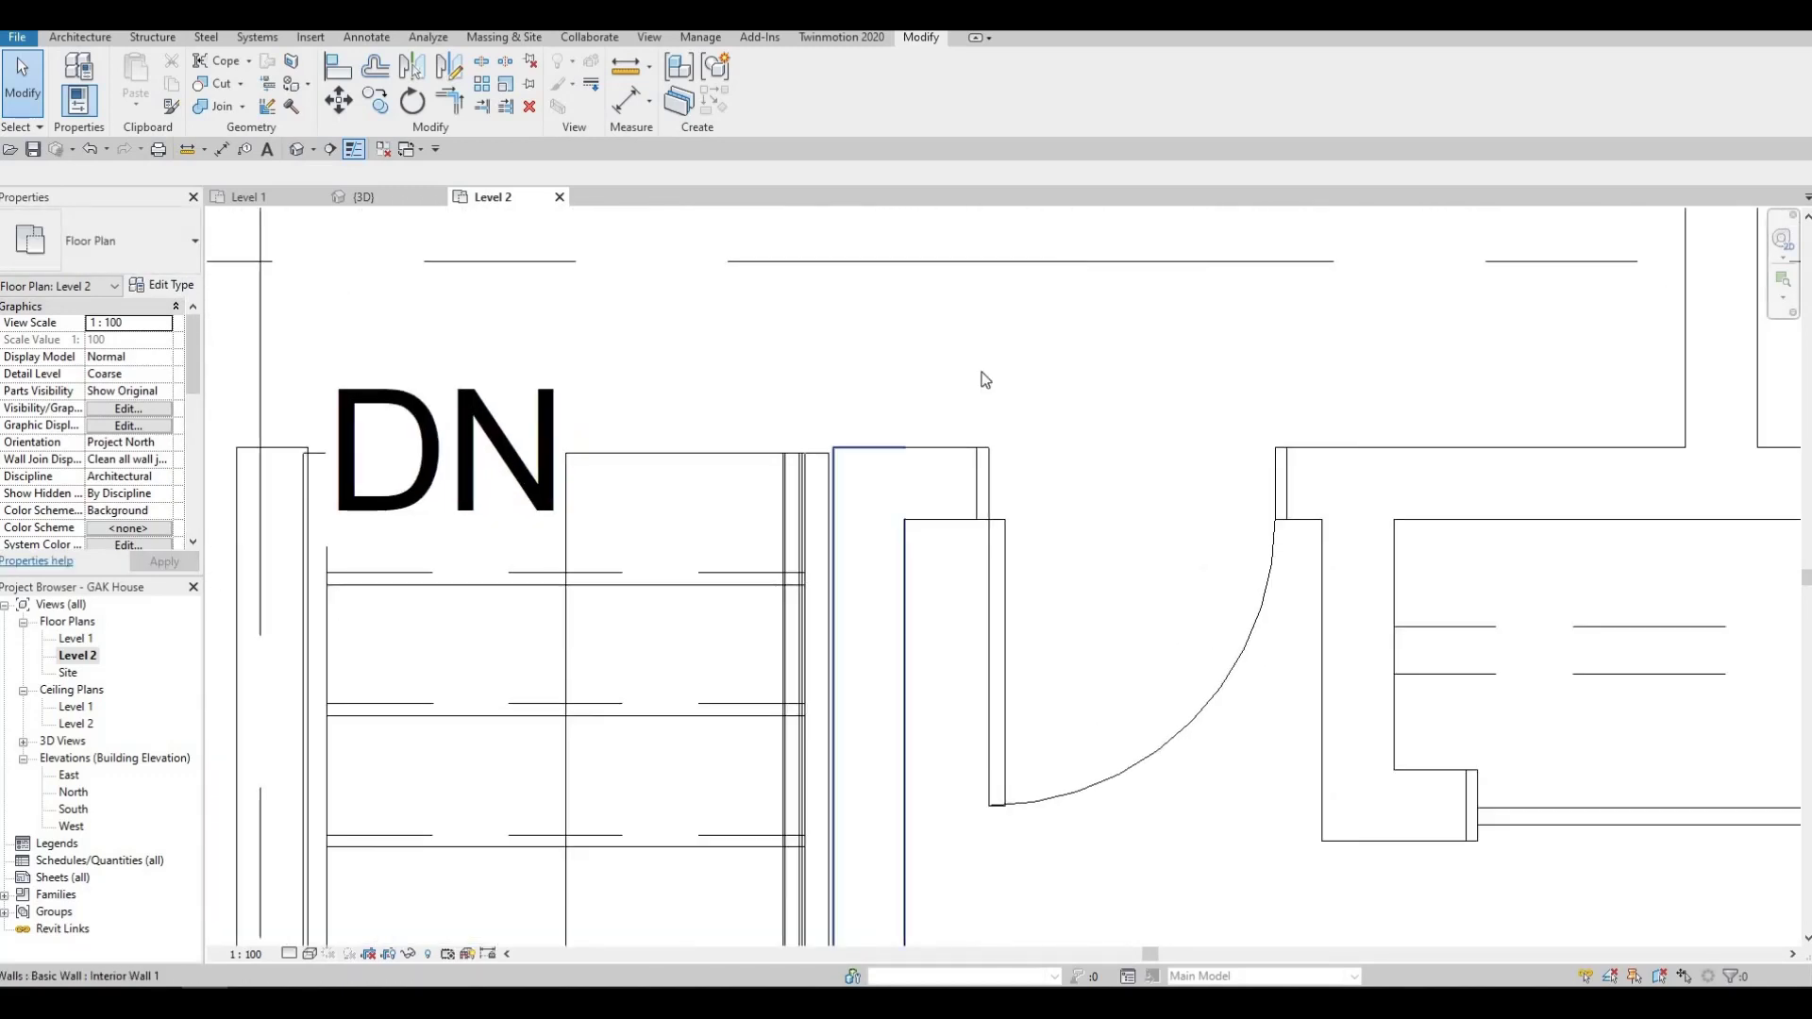
scroll(1002, 563, down, 3)
scroll(1033, 555, up, 2)
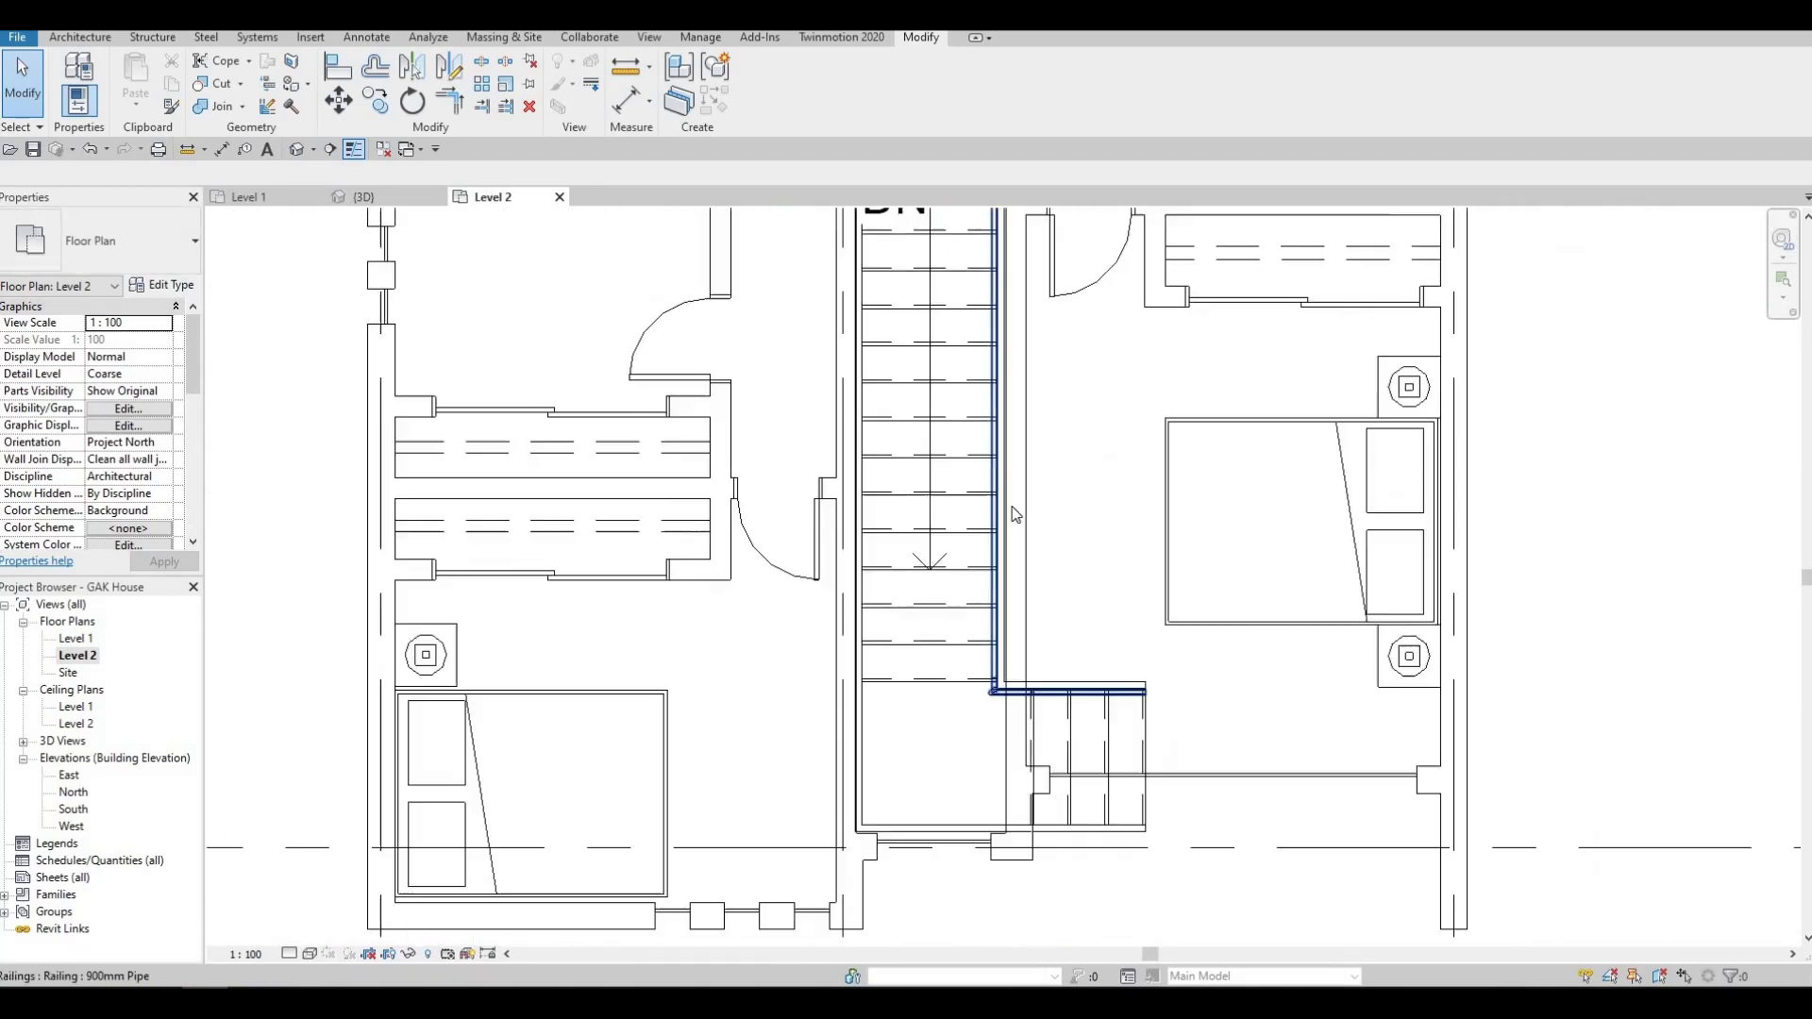
scroll(1016, 514, down, 3)
key(F1)
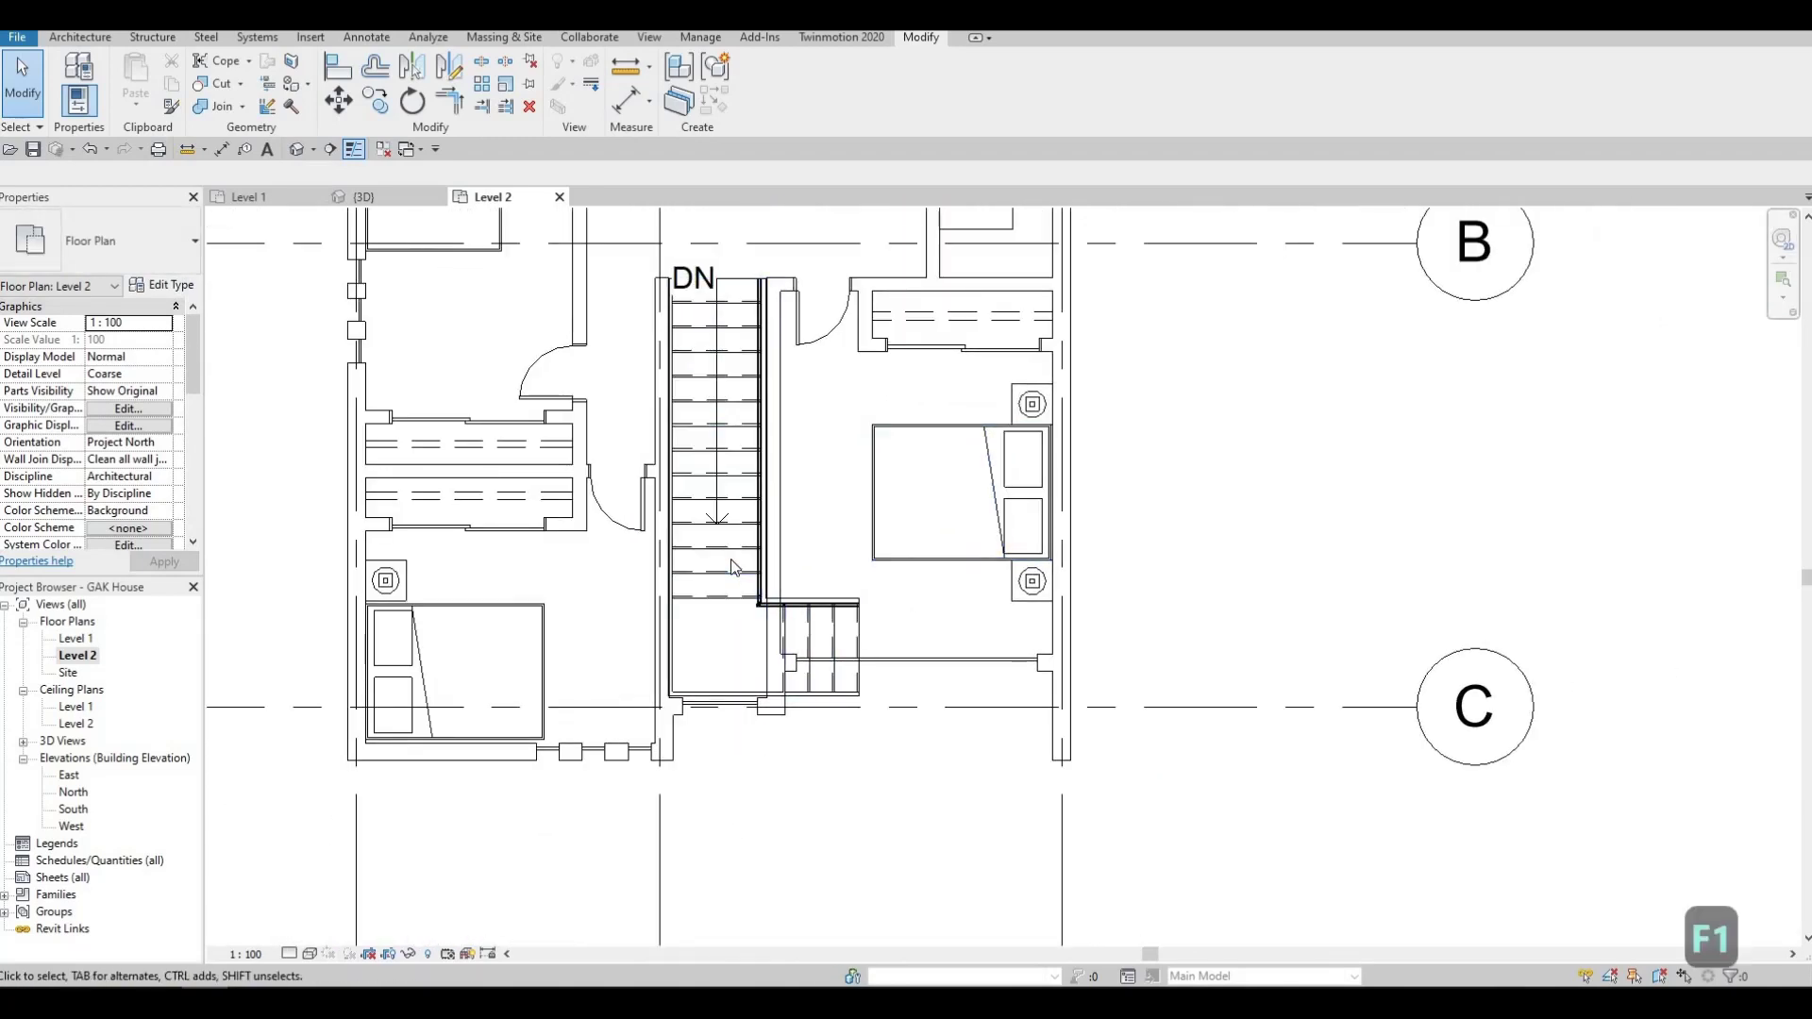
Open the stair's type properties and review its calculation rules.
click(668, 485)
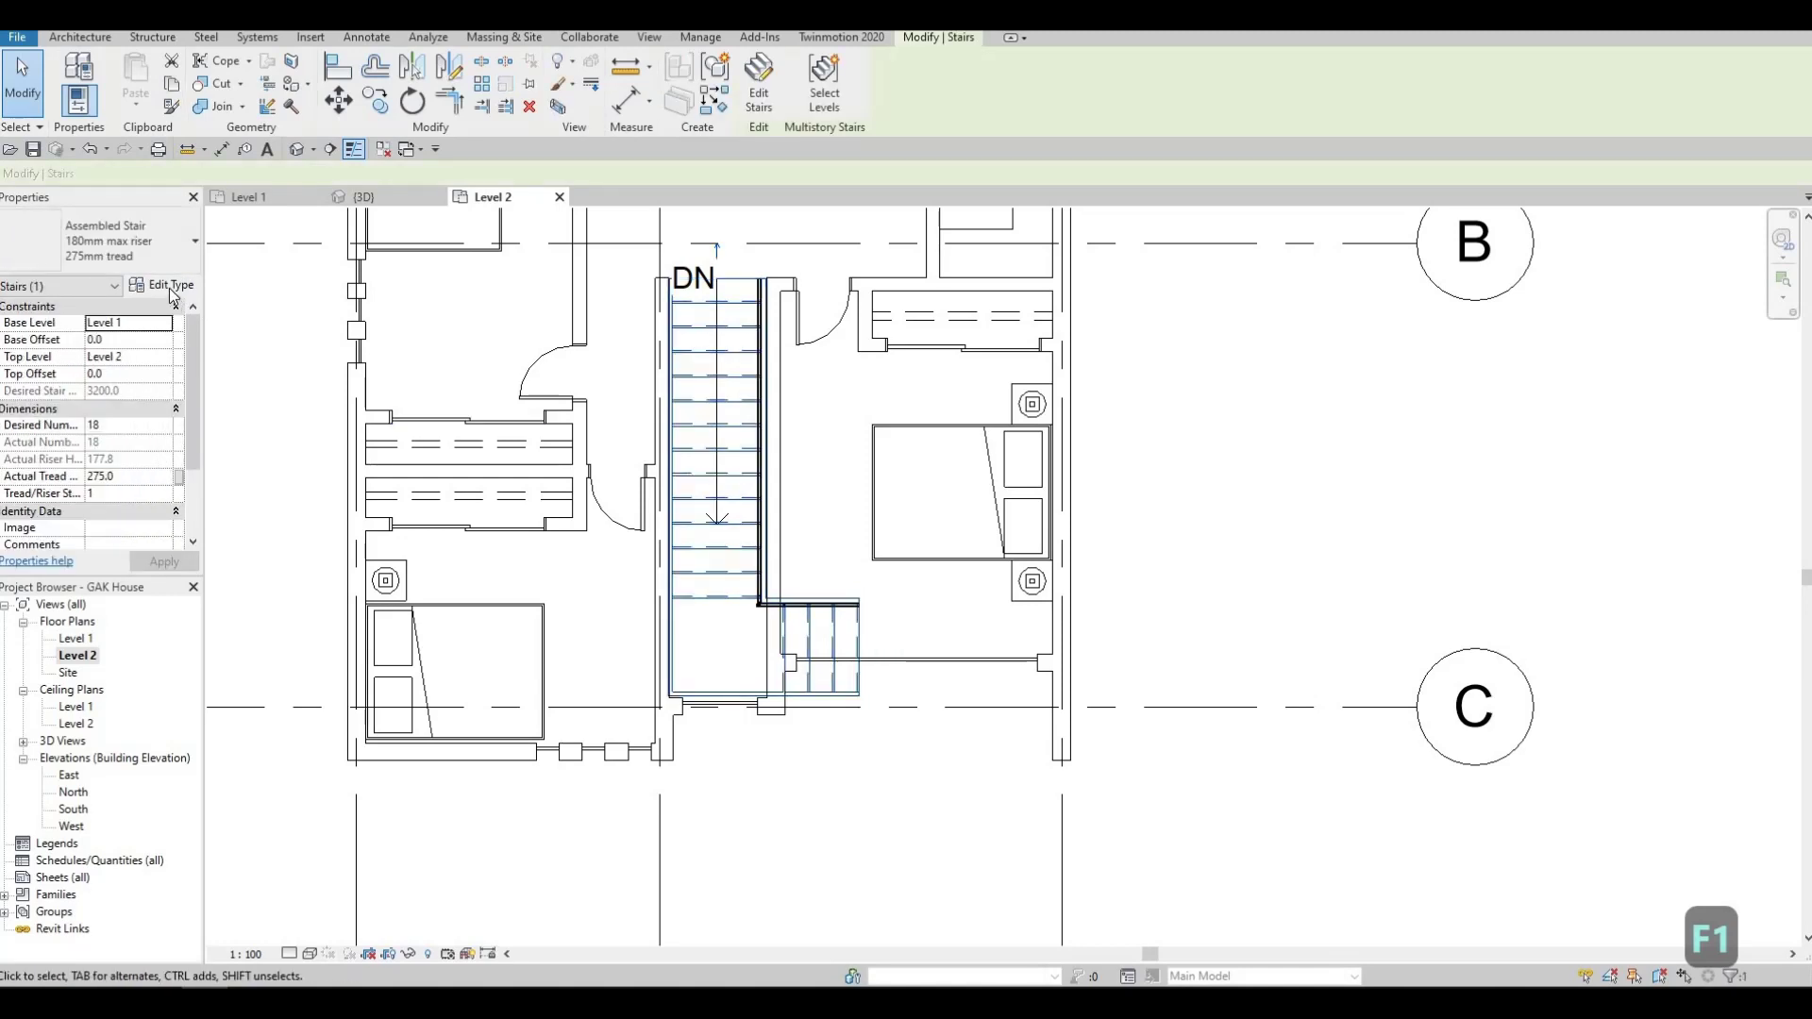
click(170, 293)
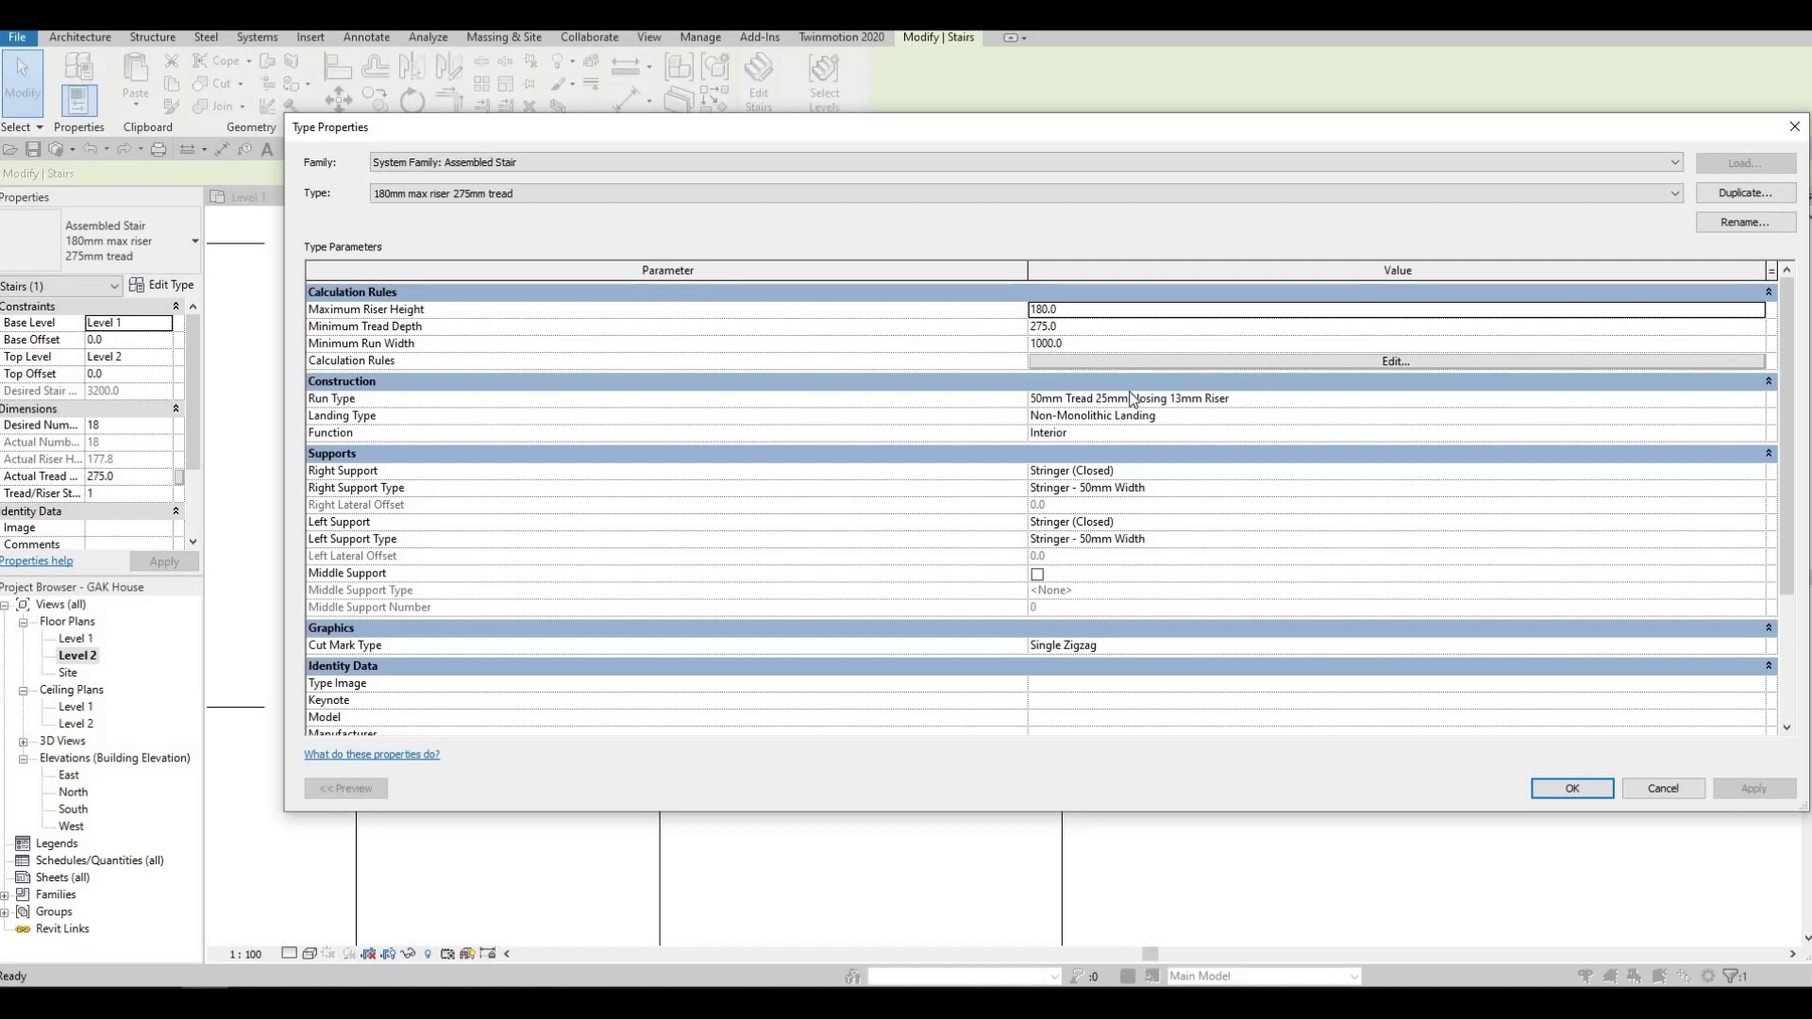
click(1270, 363)
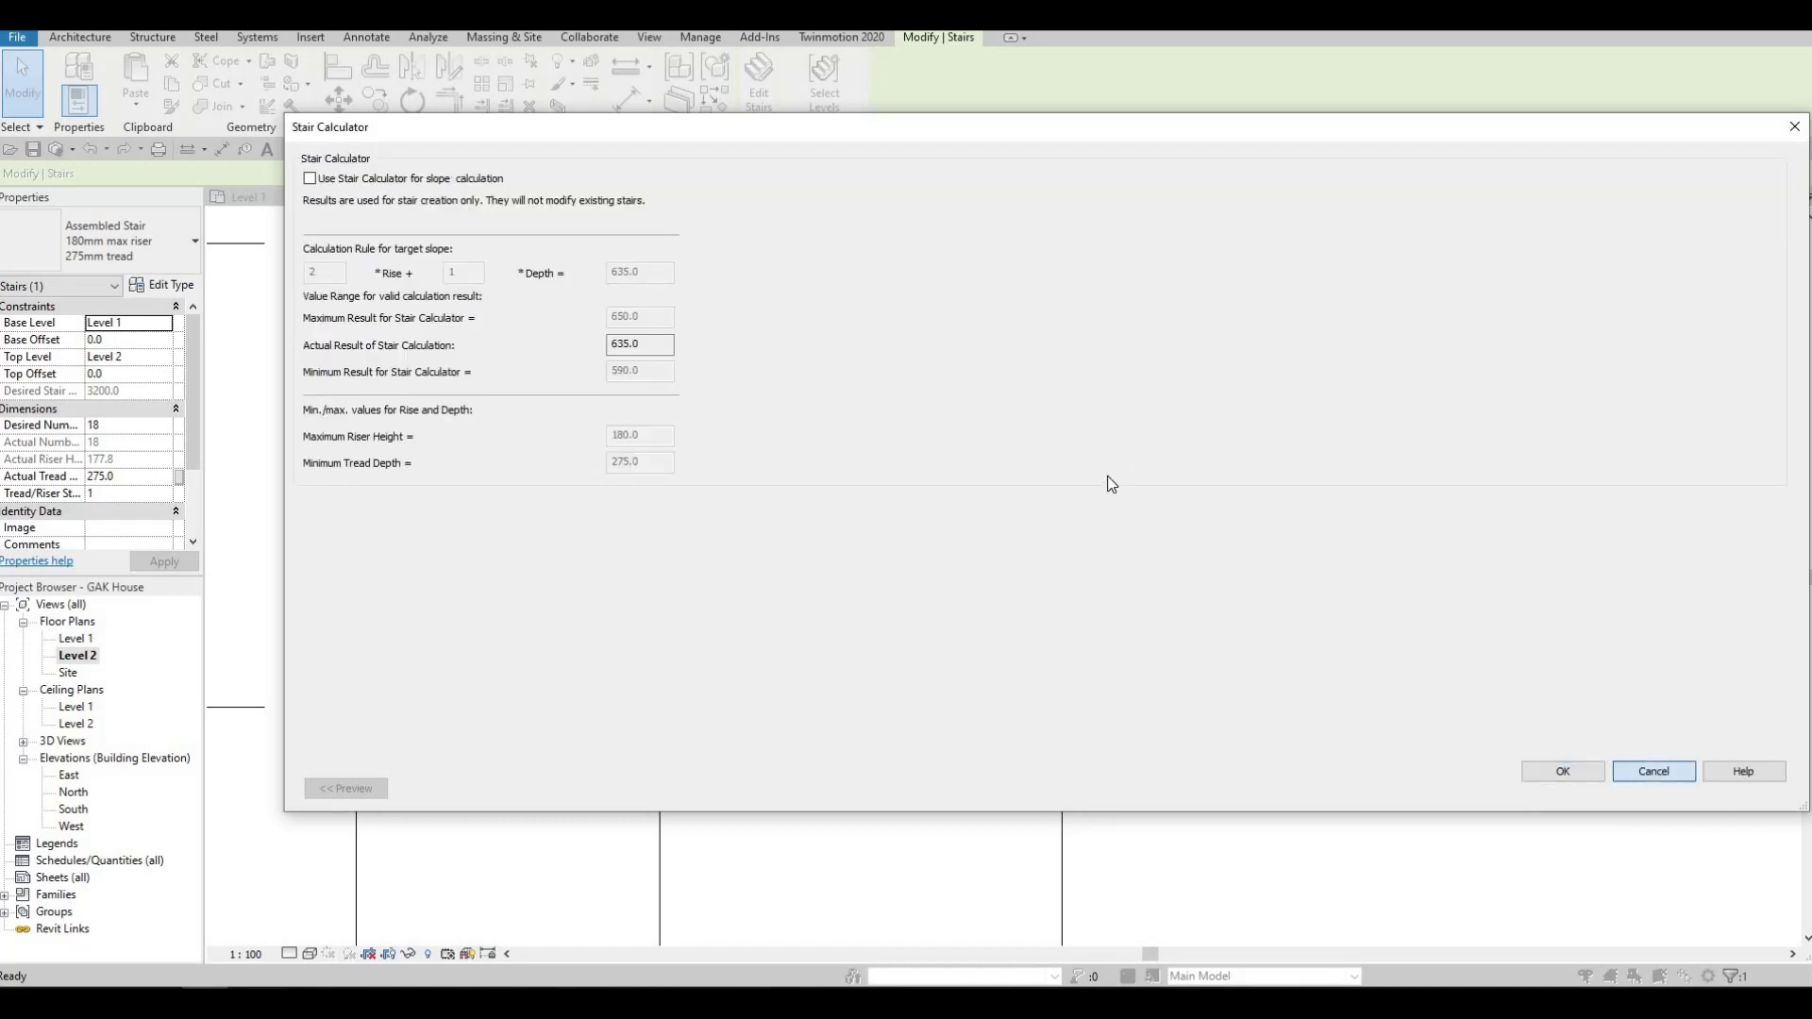
key(Escape)
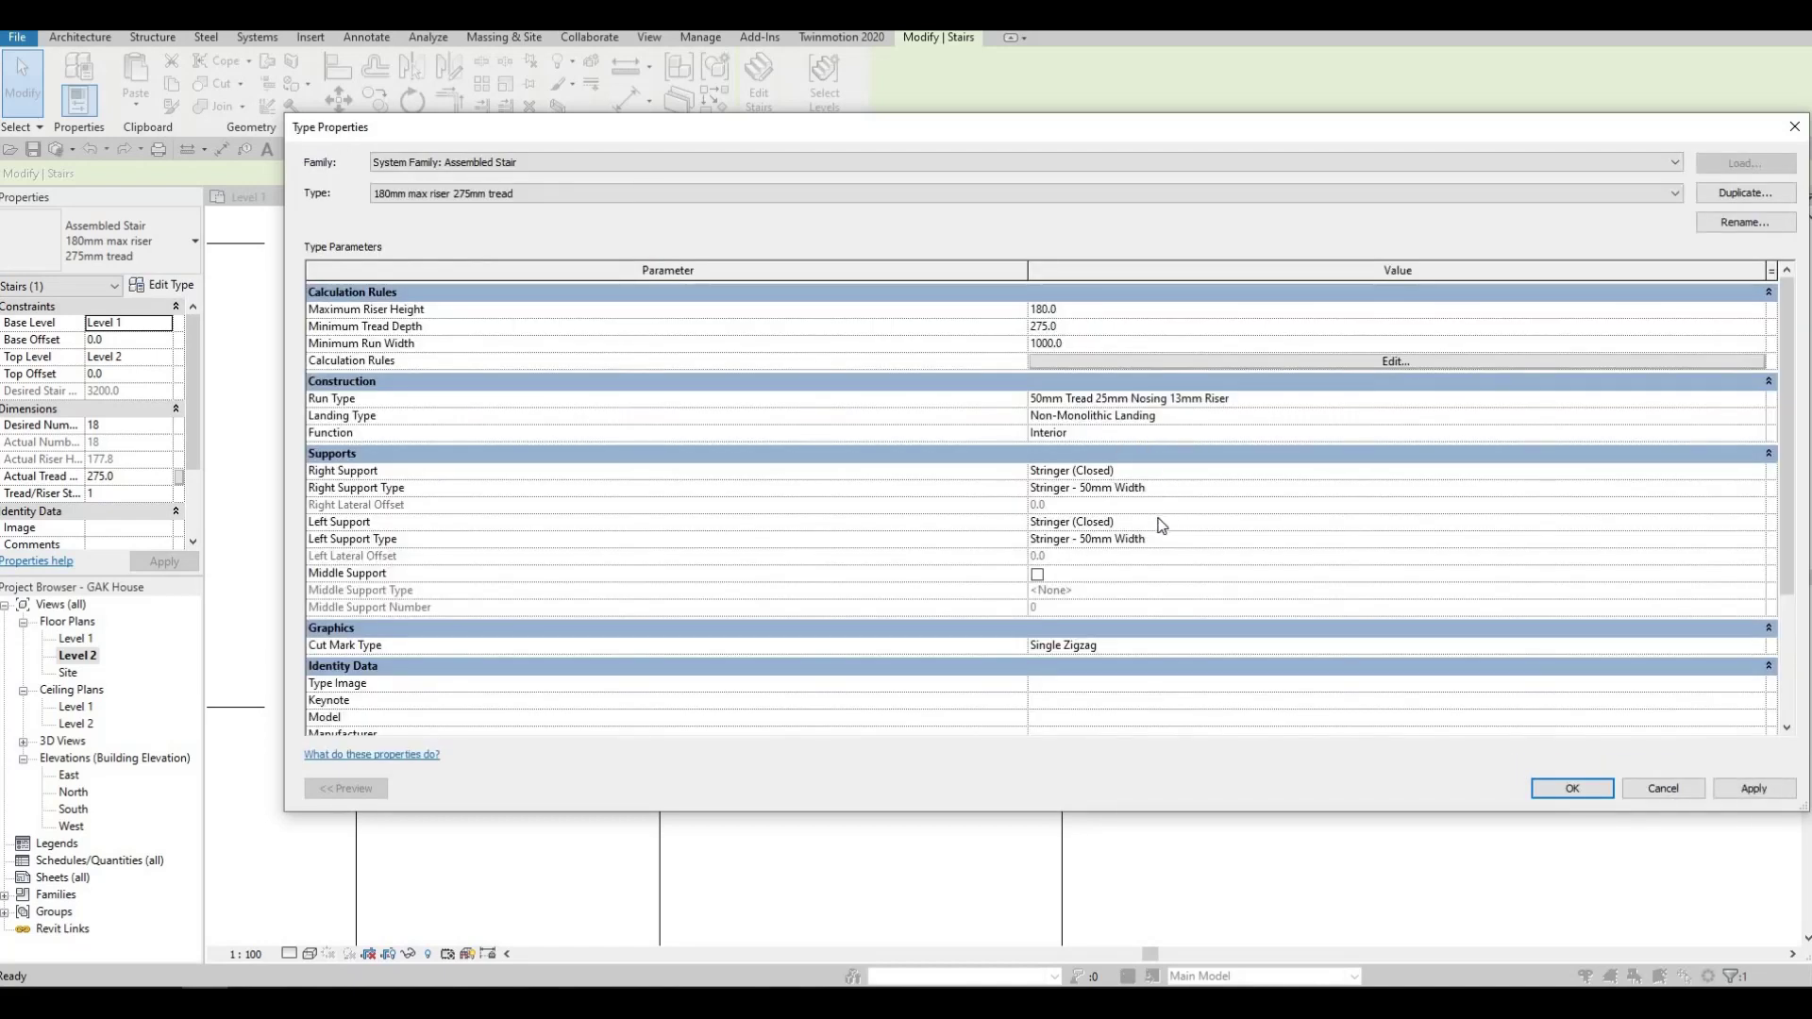
Turn off risers in the stair's run type, 50mm Tread 25mm Nosing 13mm Riser.
click(1757, 400)
key(F1)
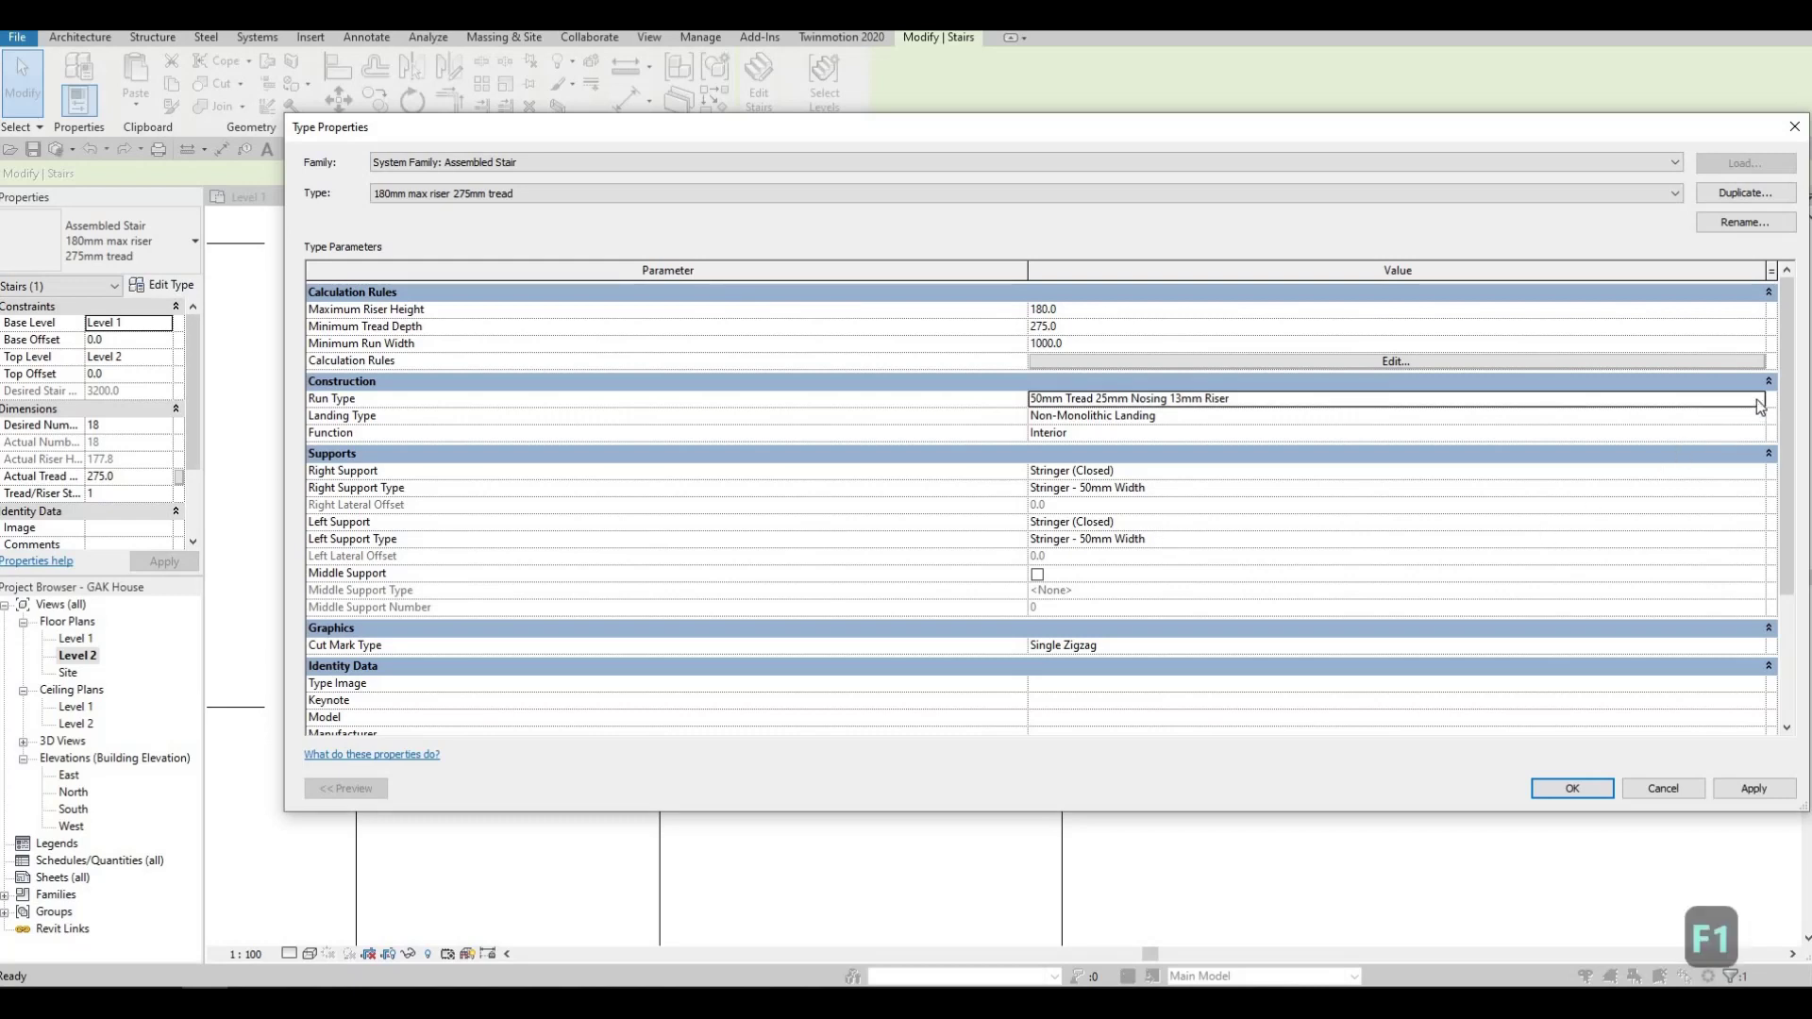
click(1757, 404)
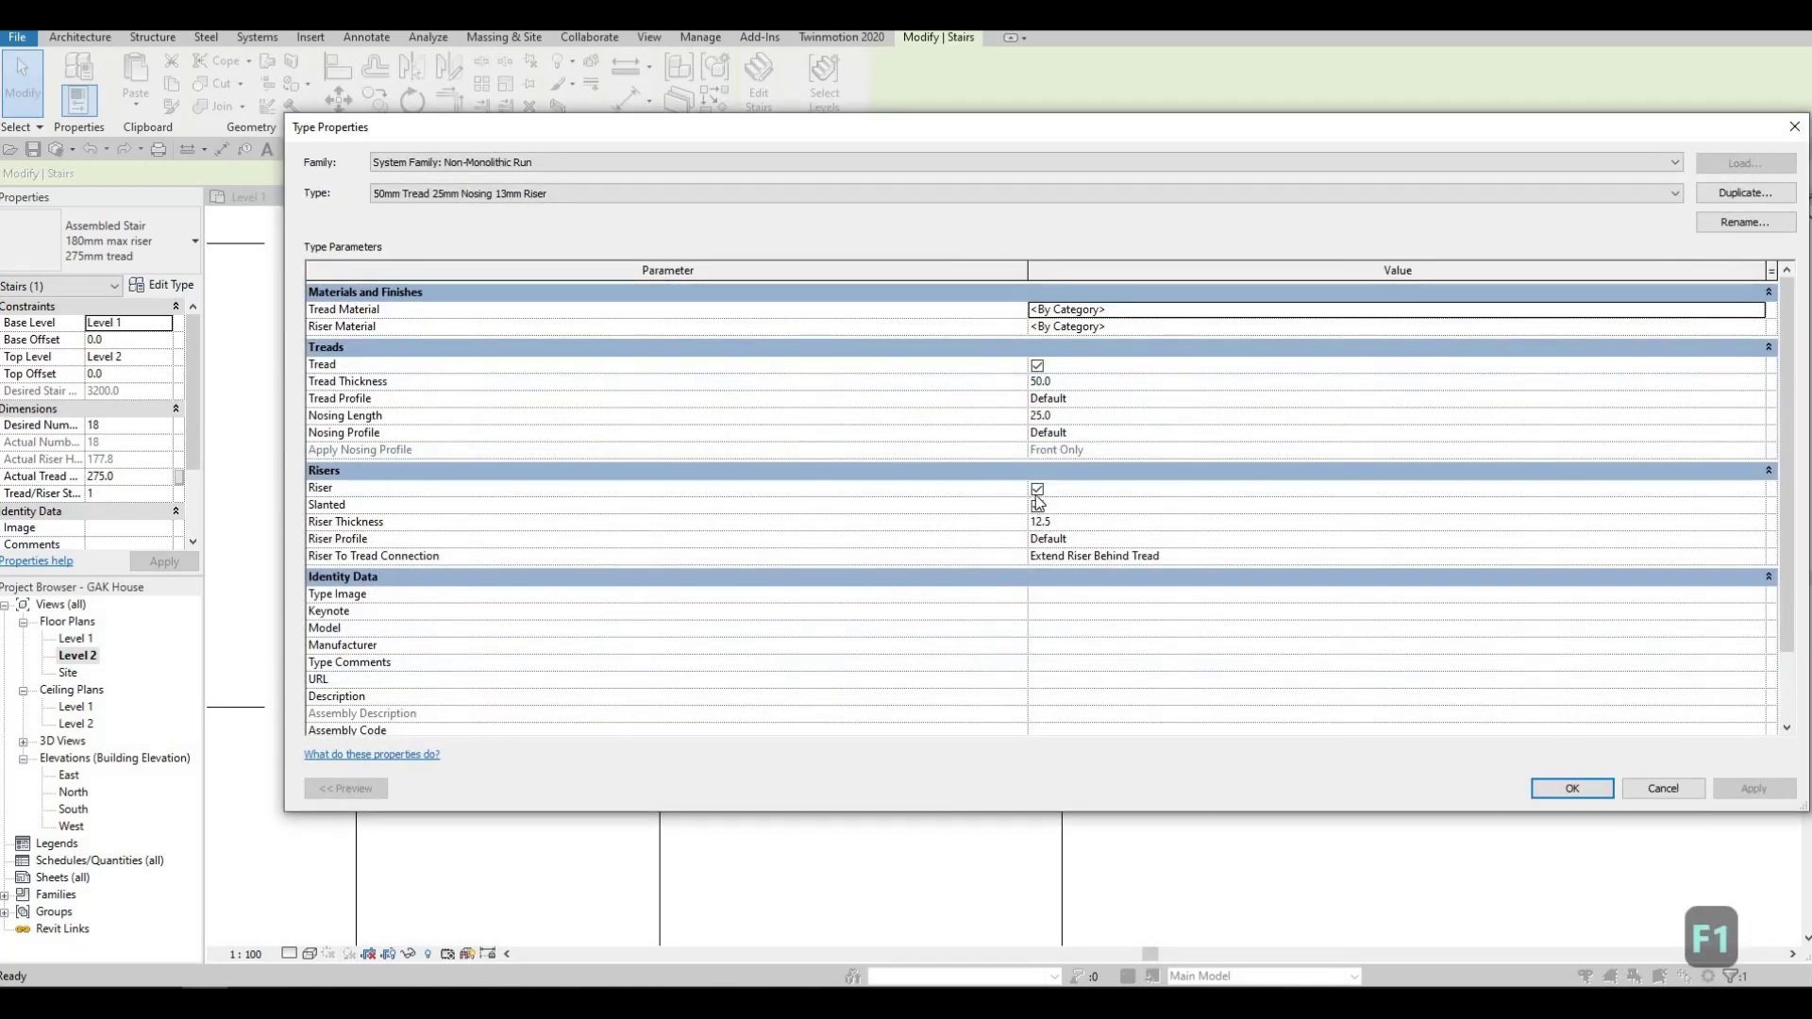
click(1037, 489)
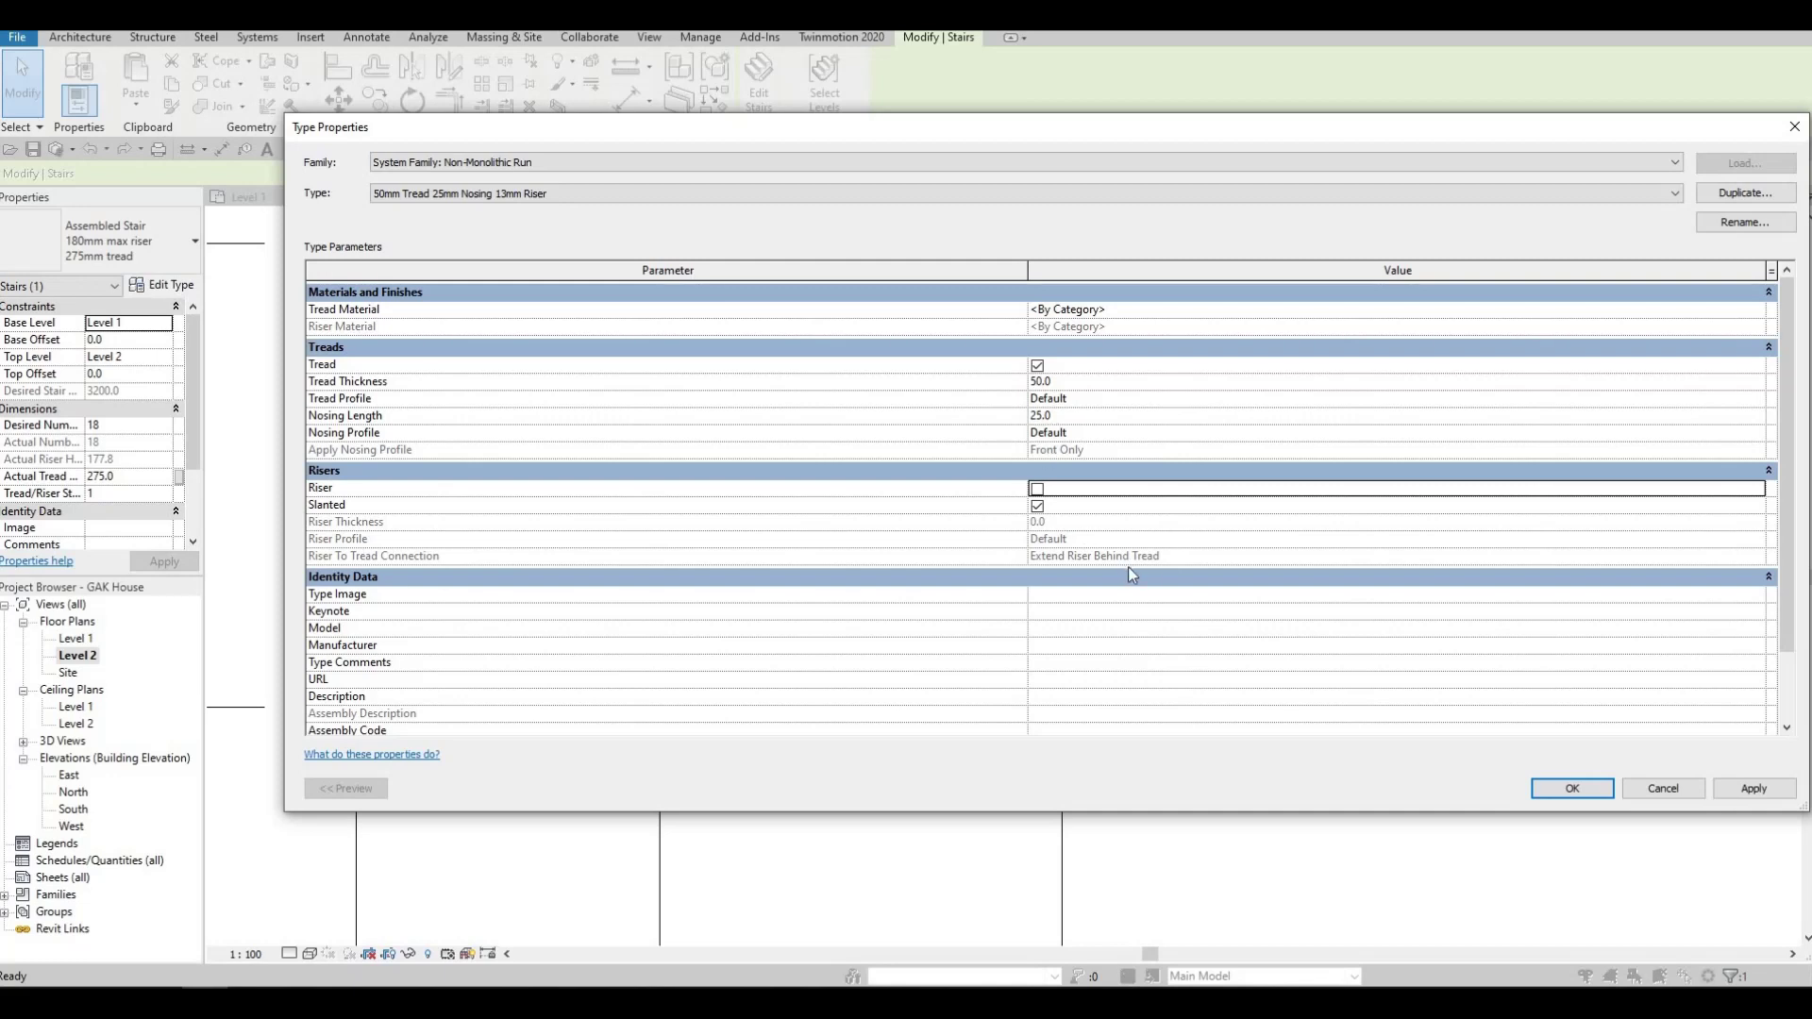
click(1604, 795)
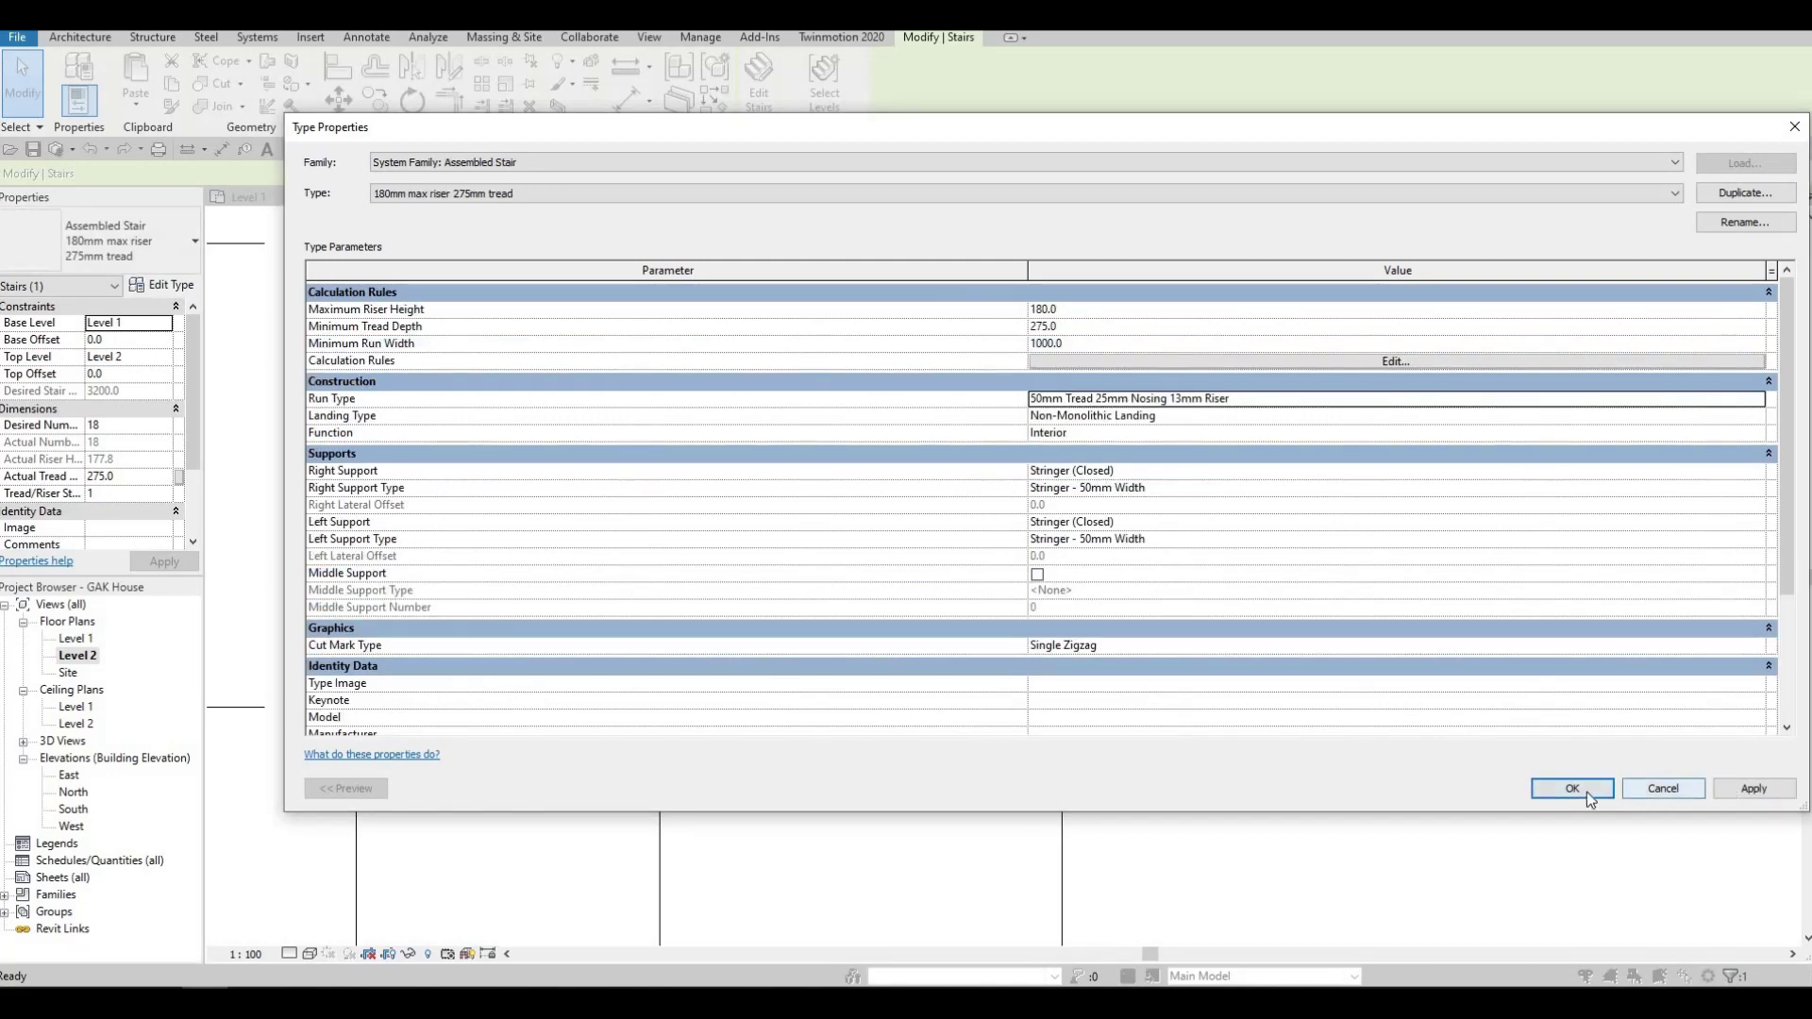
click(1572, 789)
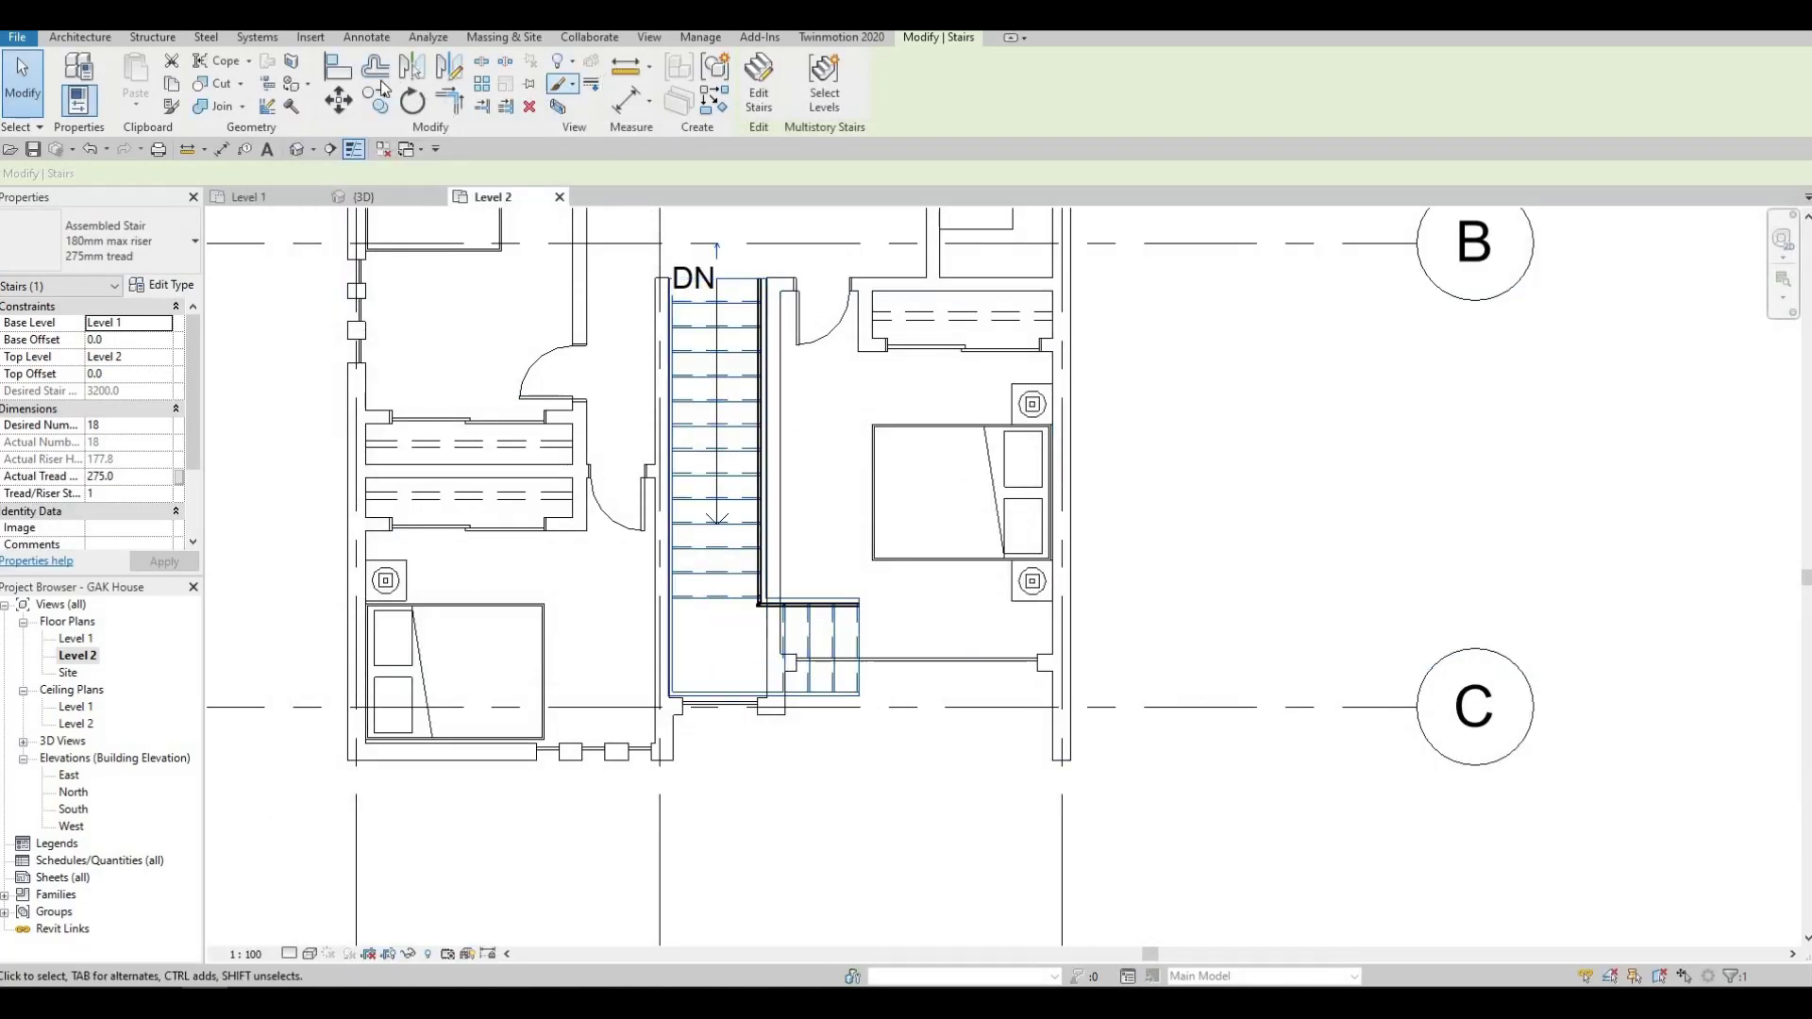
Try a camera view toward the stair from the Level 2 bedroom, and close that view.
click(313, 153)
middle_drag(706, 371, 710, 562)
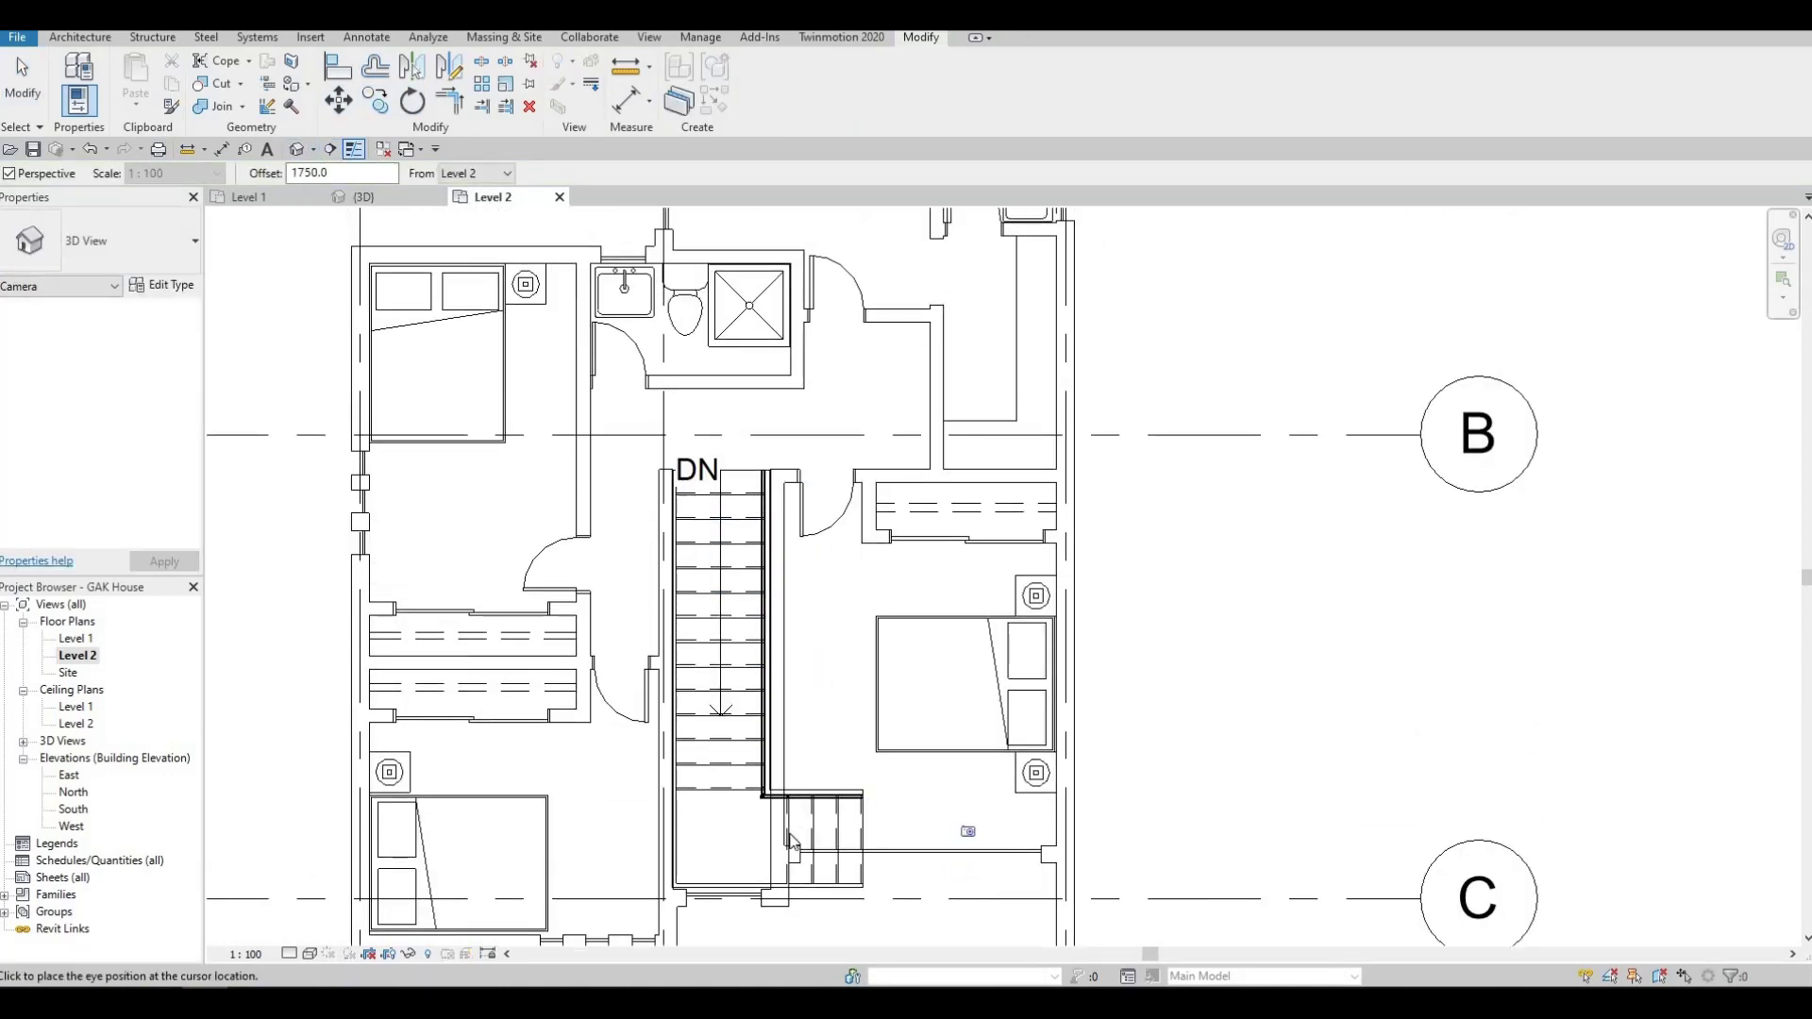
click(791, 836)
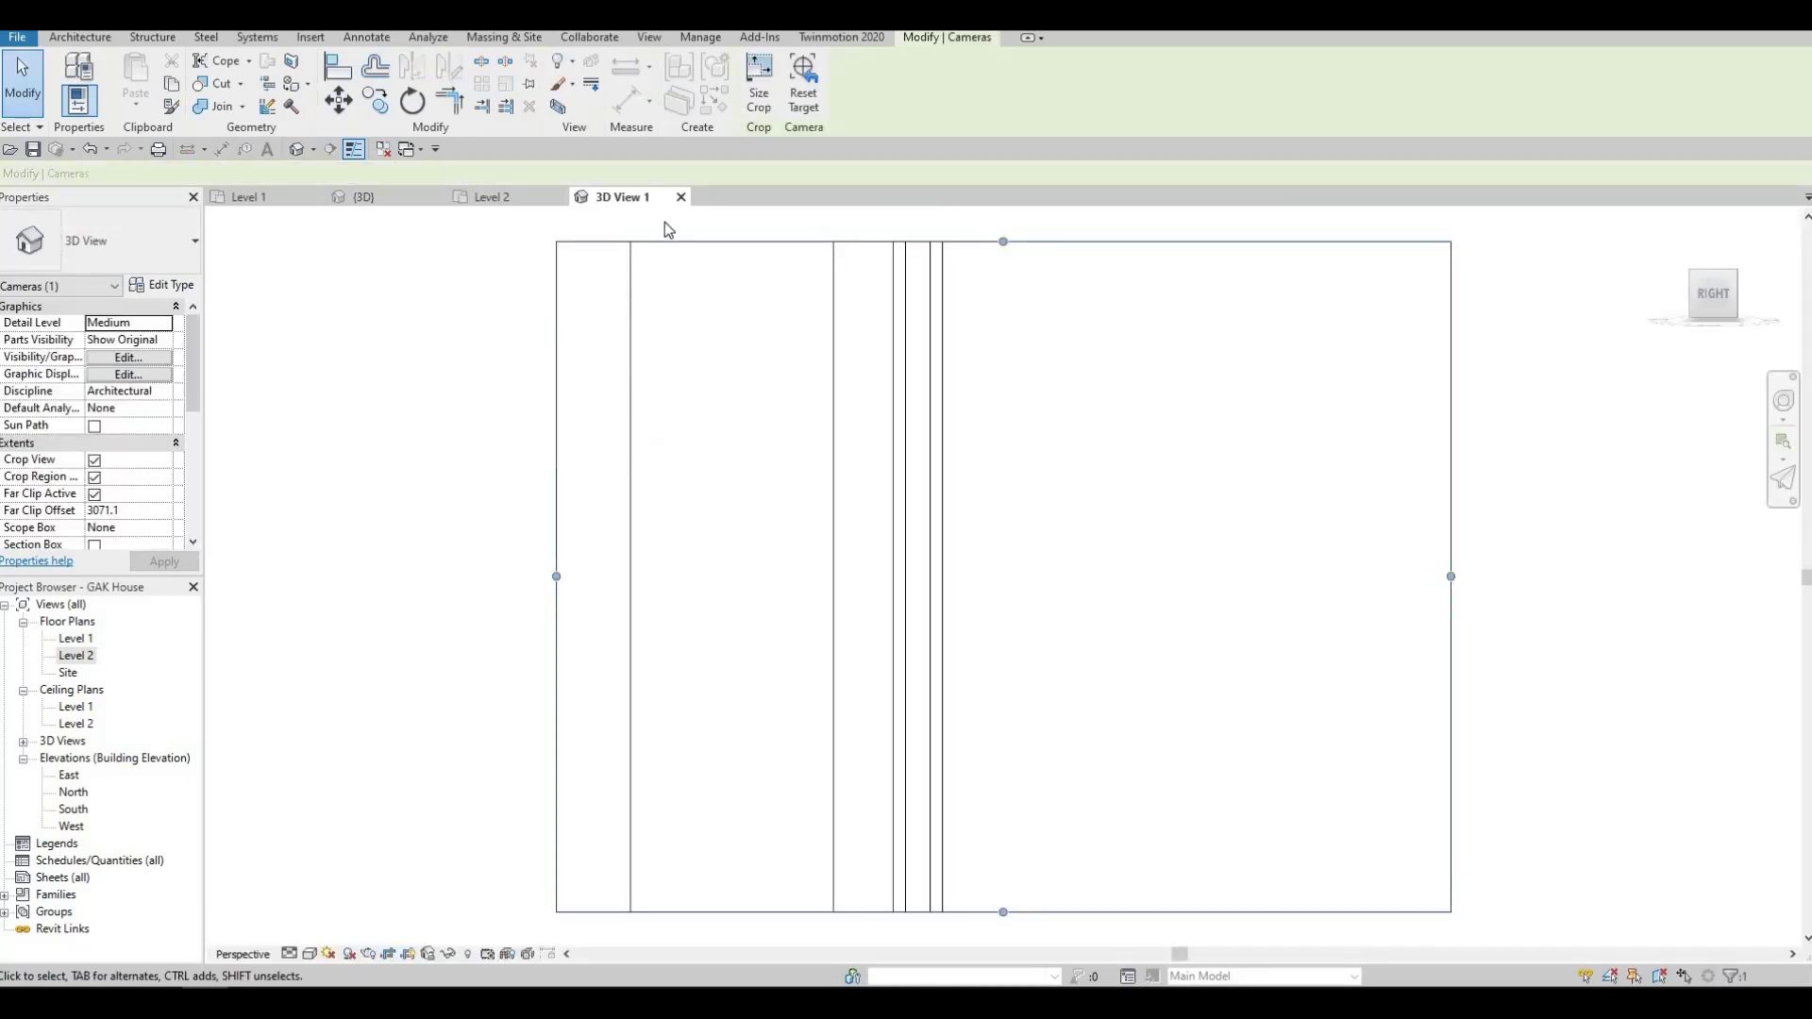
click(680, 197)
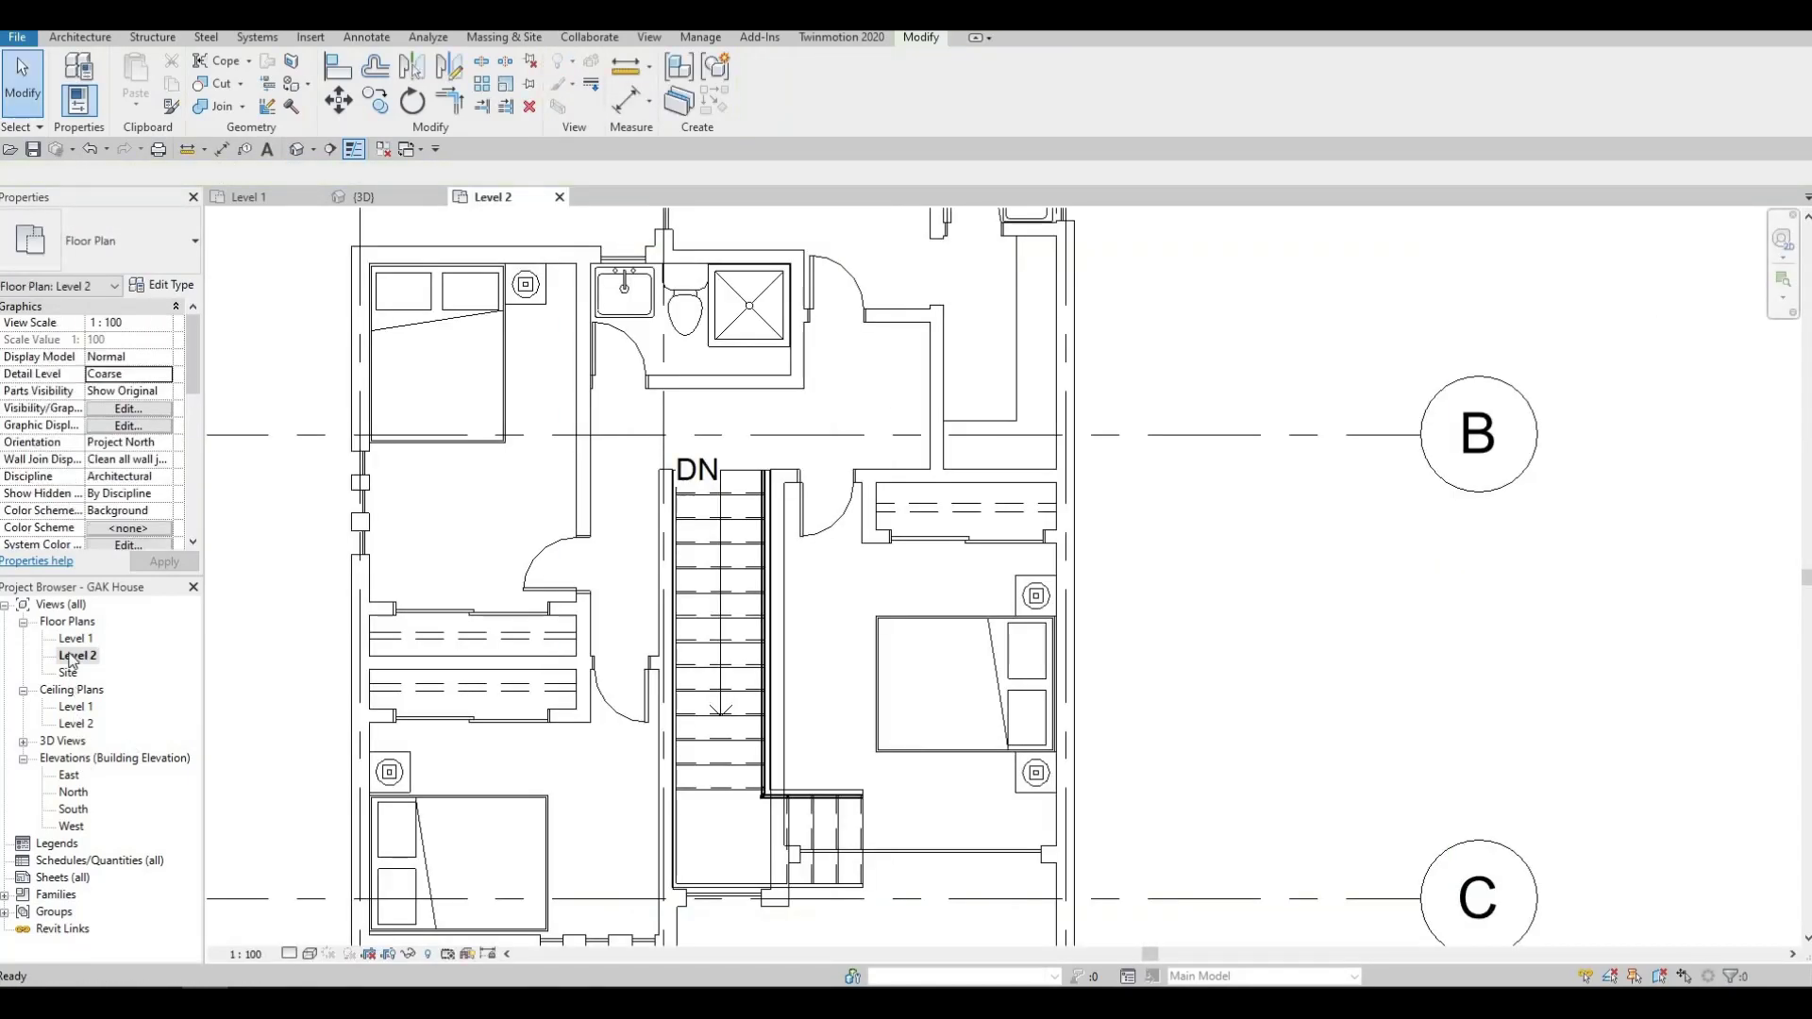
Place a camera on the Level 1 plan beside the entrance door, looking west across the stair landing.
key(ctrl+Tab)
middle_drag(656, 514, 570, 214)
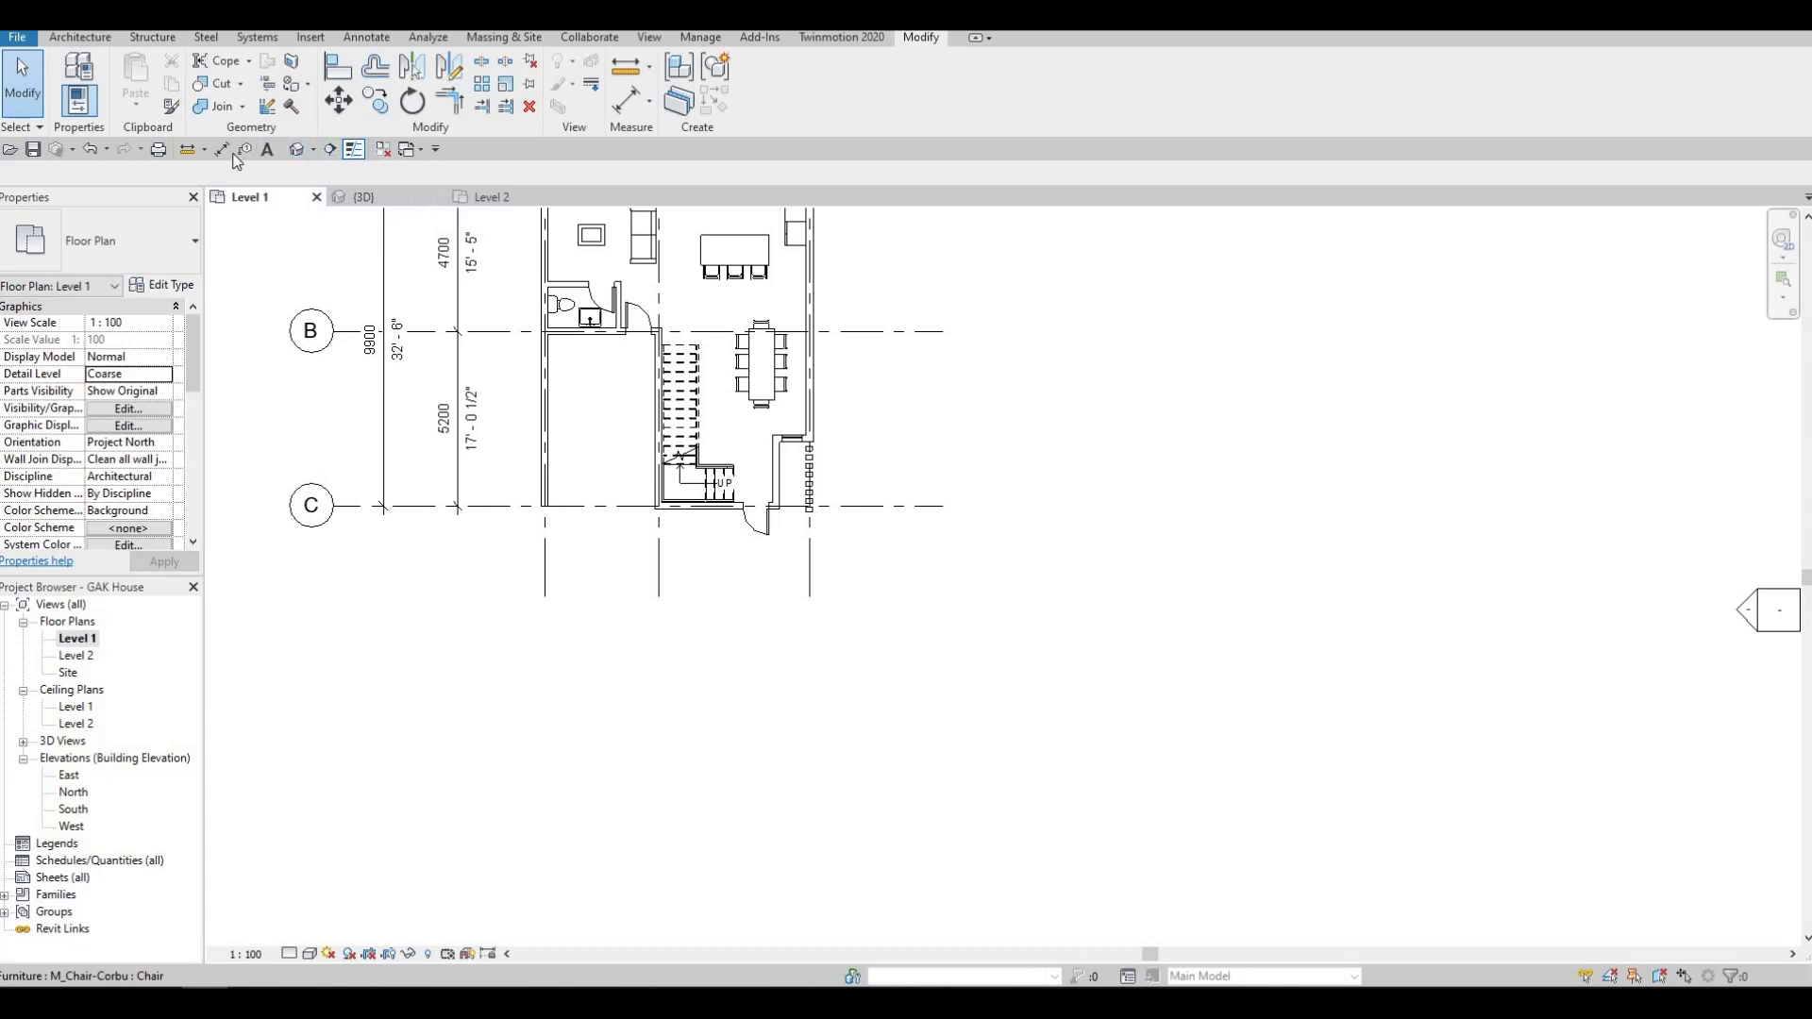
click(315, 149)
click(331, 193)
scroll(741, 472, up, 5)
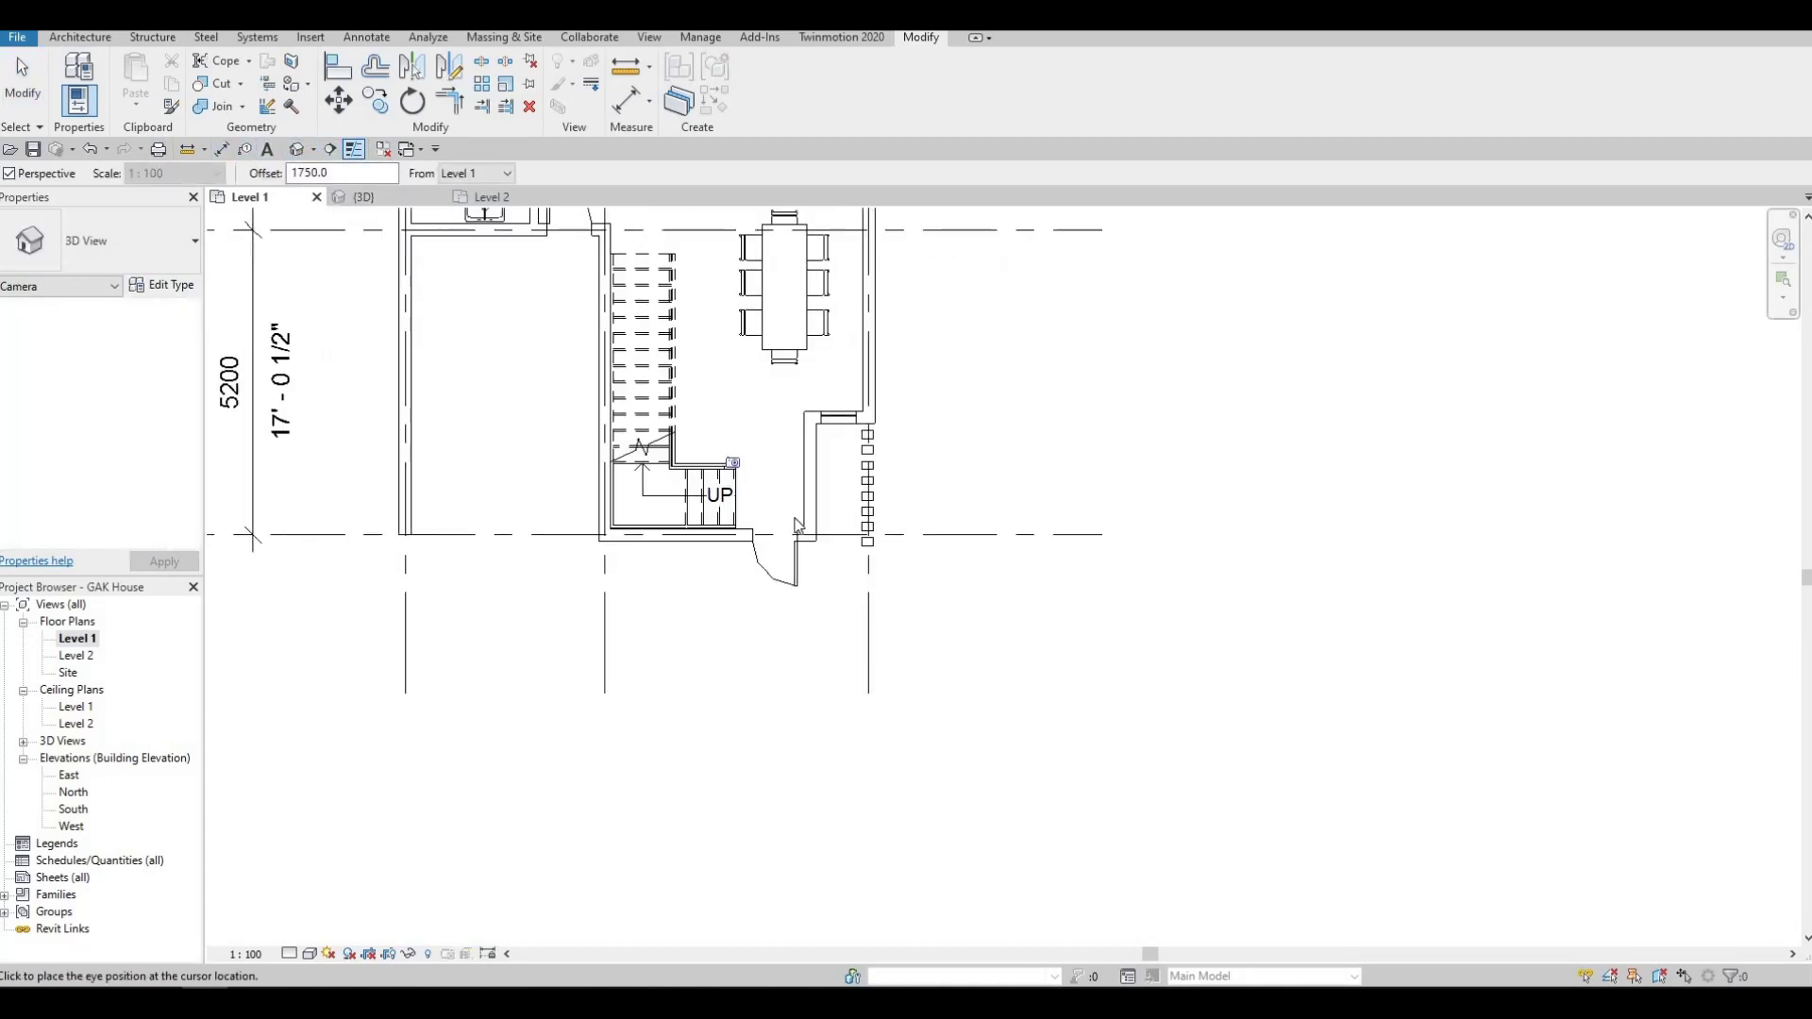
click(590, 519)
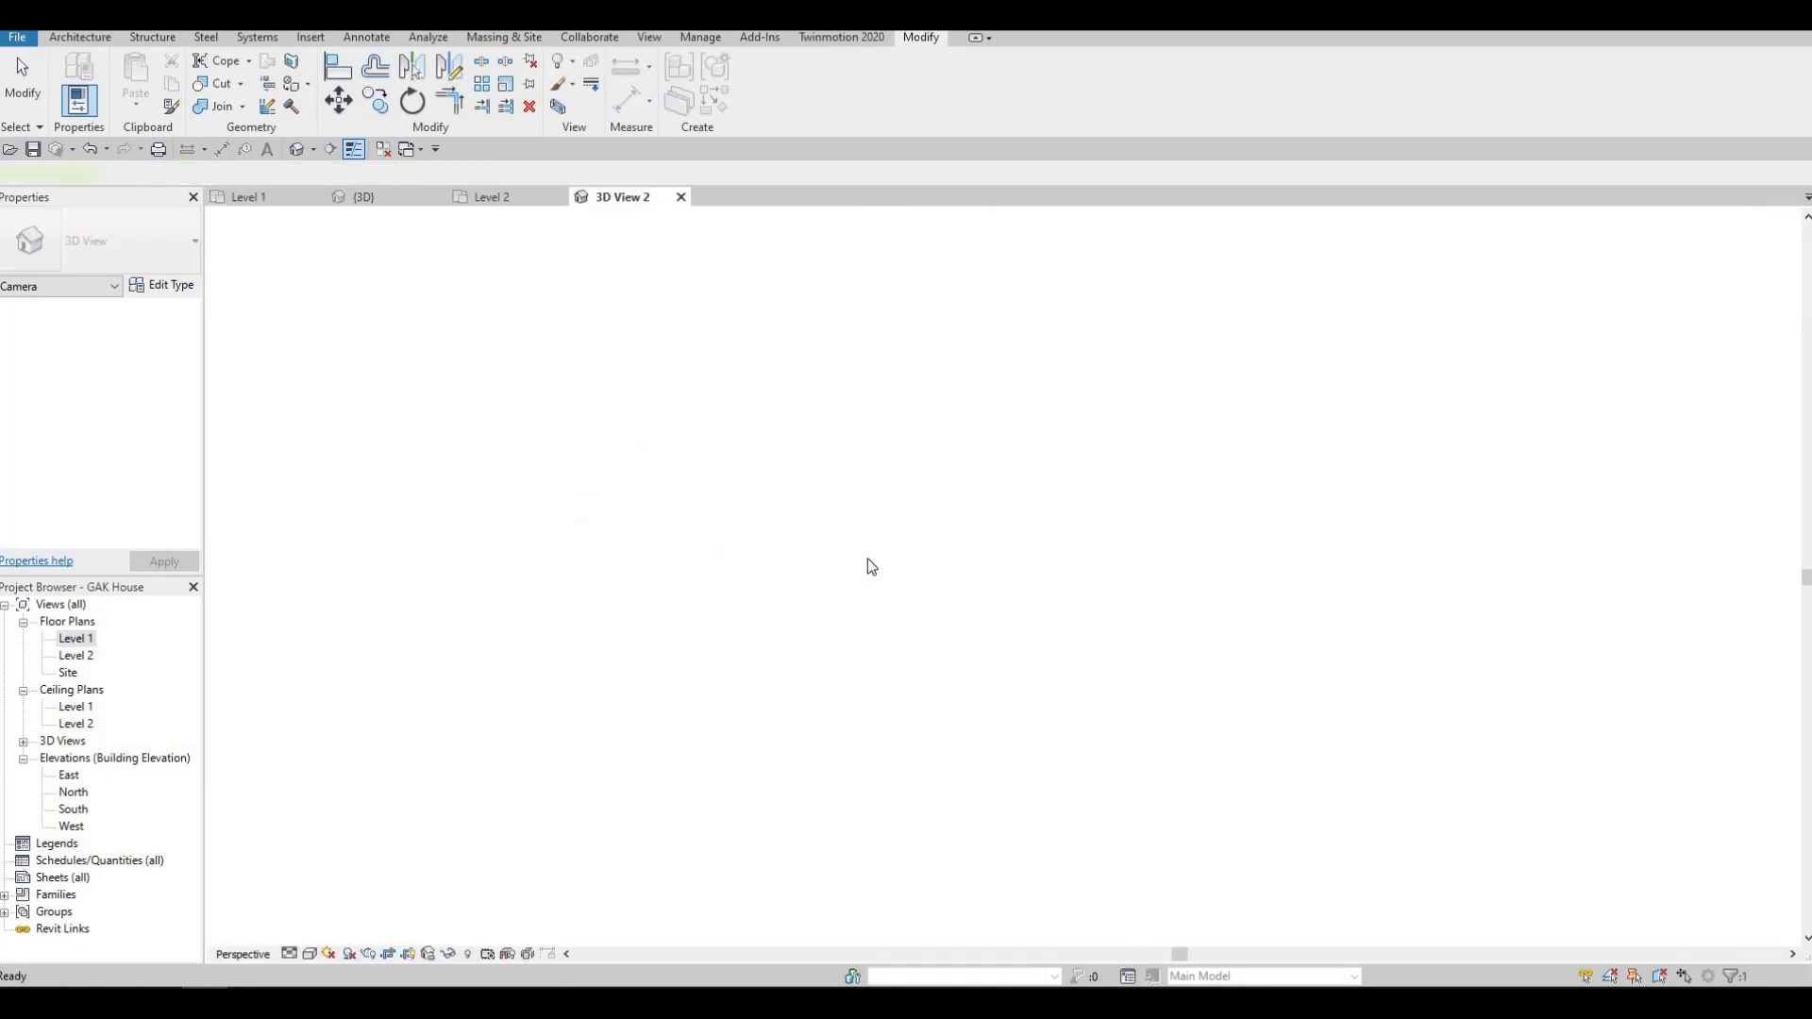
Enlarge the camera view's crop region downward and to the right to take in the stair's upper run.
scroll(1032, 436, down, 1)
middle_drag(1036, 863, 1026, 740)
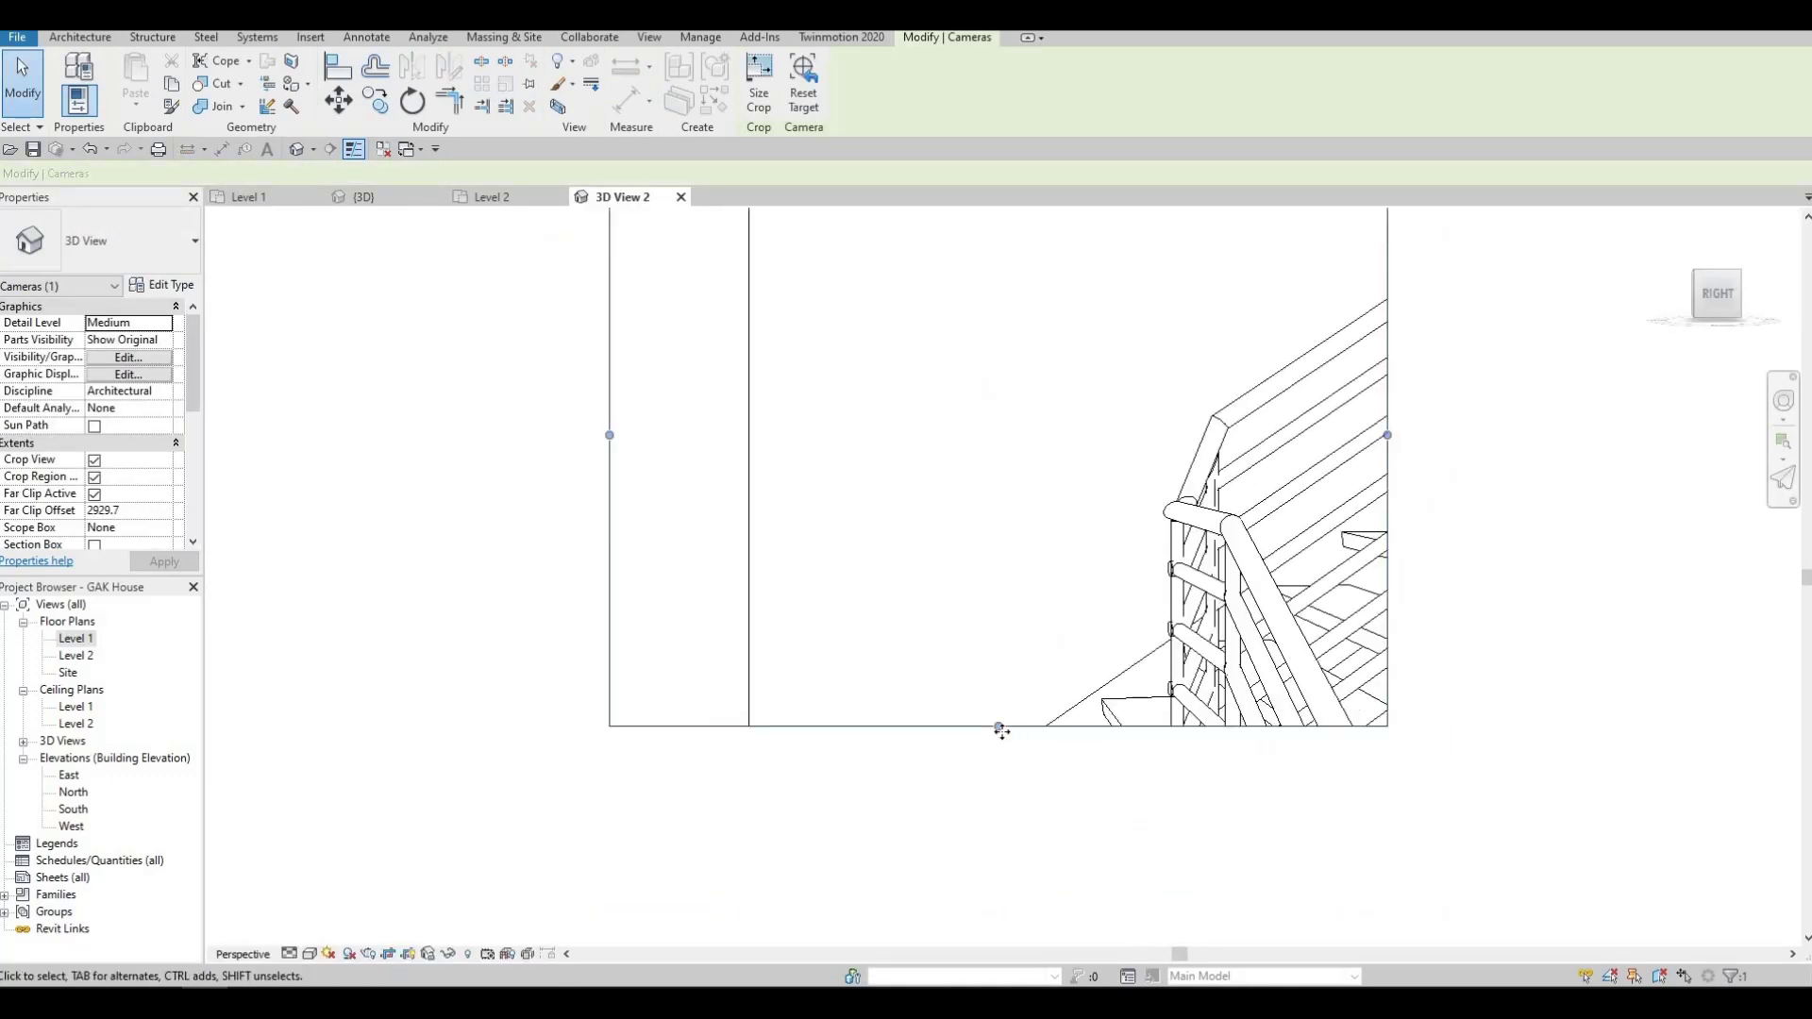
drag(999, 727, 1002, 836)
scroll(1047, 472, down, 2)
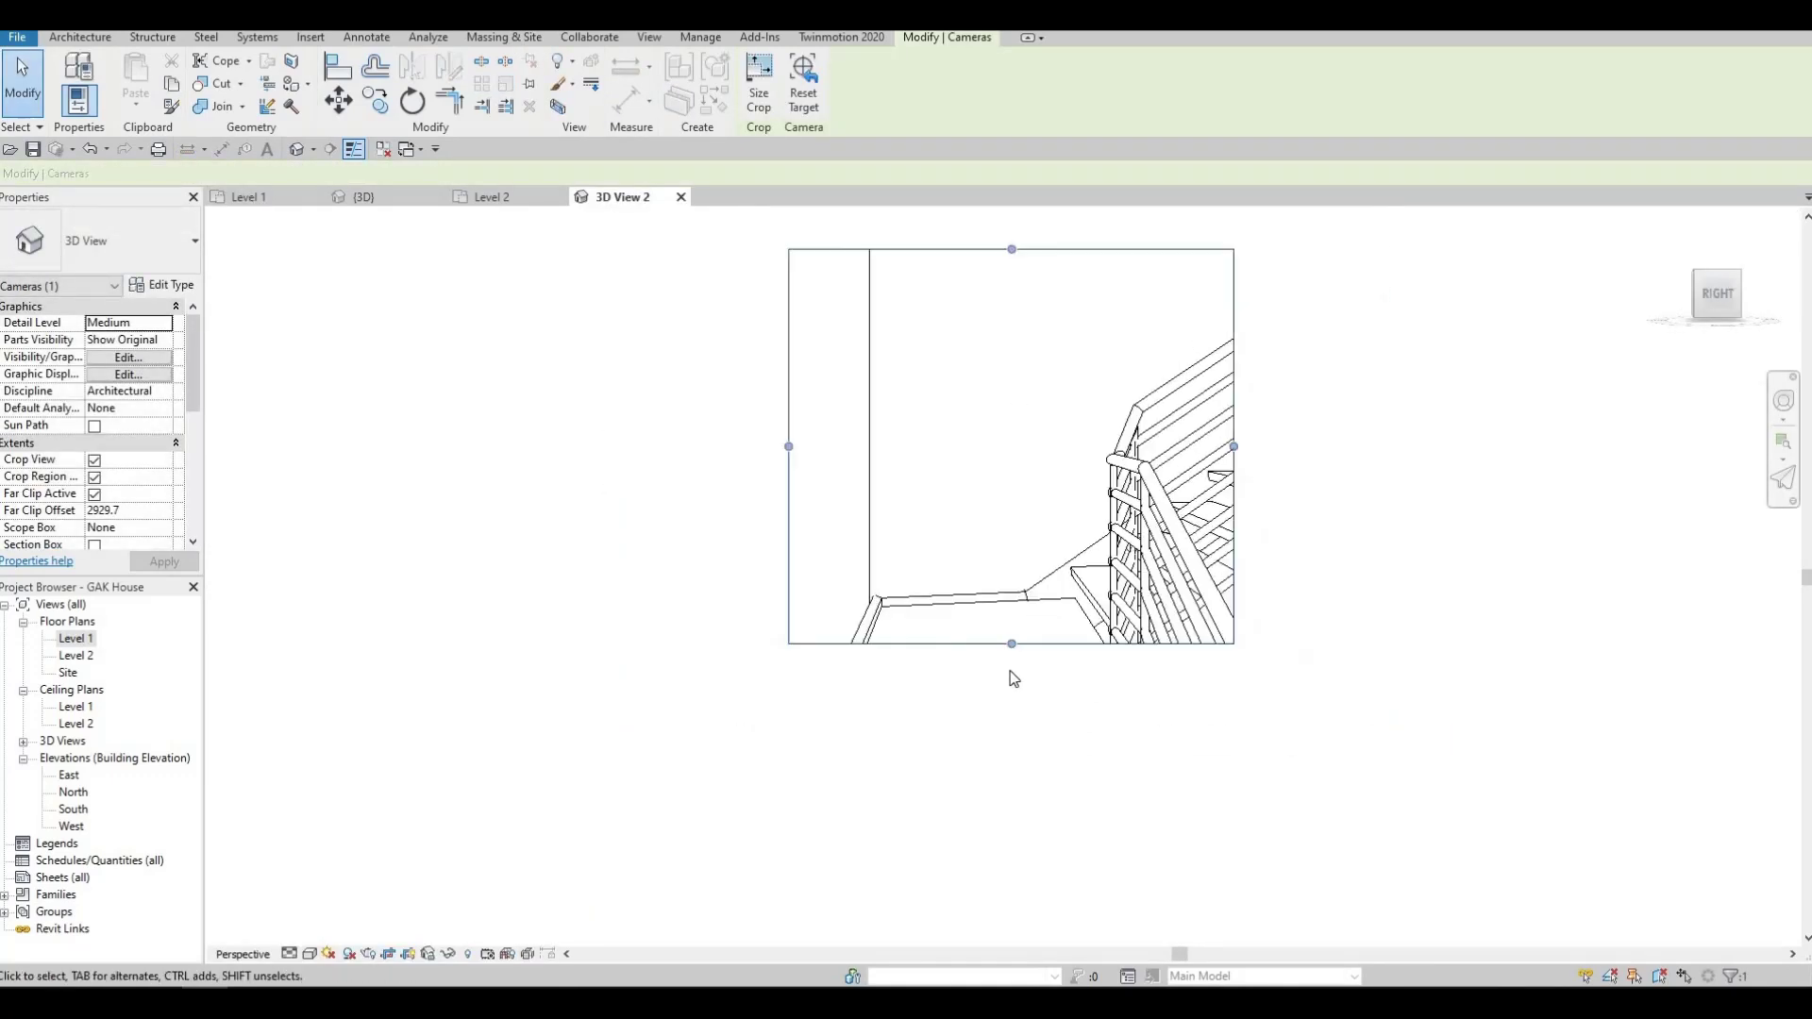
drag(1015, 755, 1018, 760)
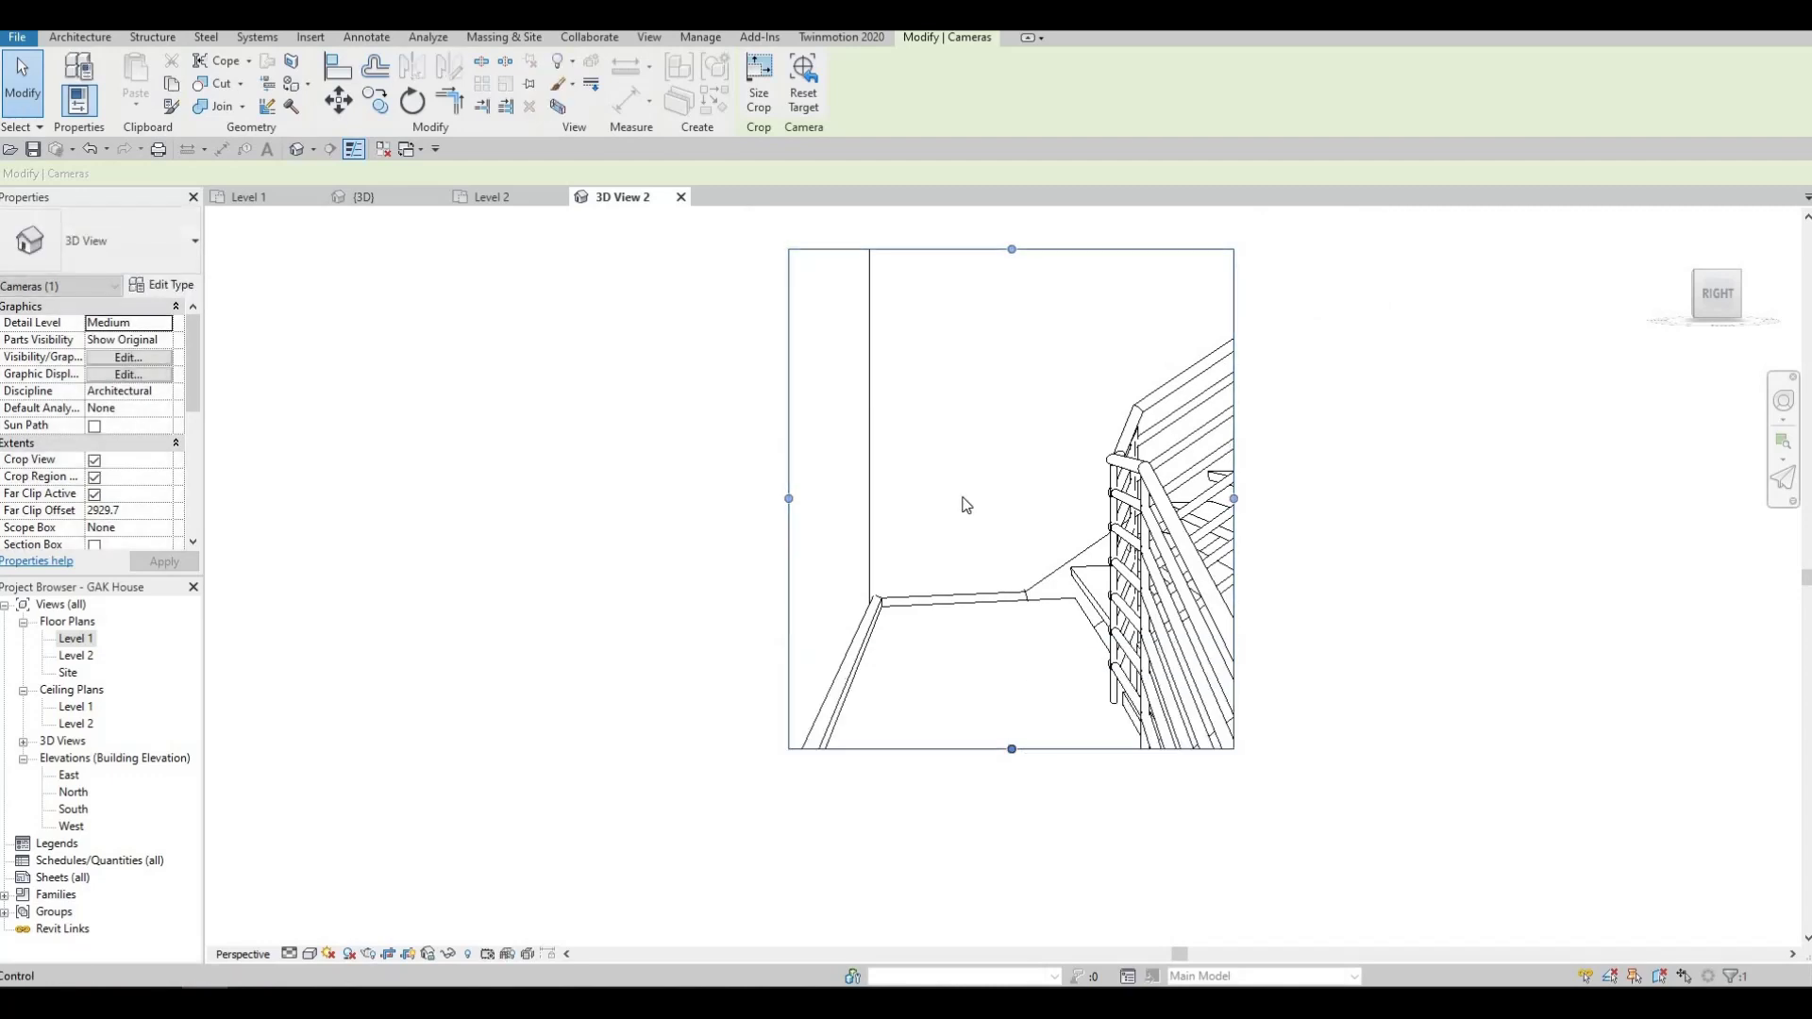
scroll(1084, 451, down, 1)
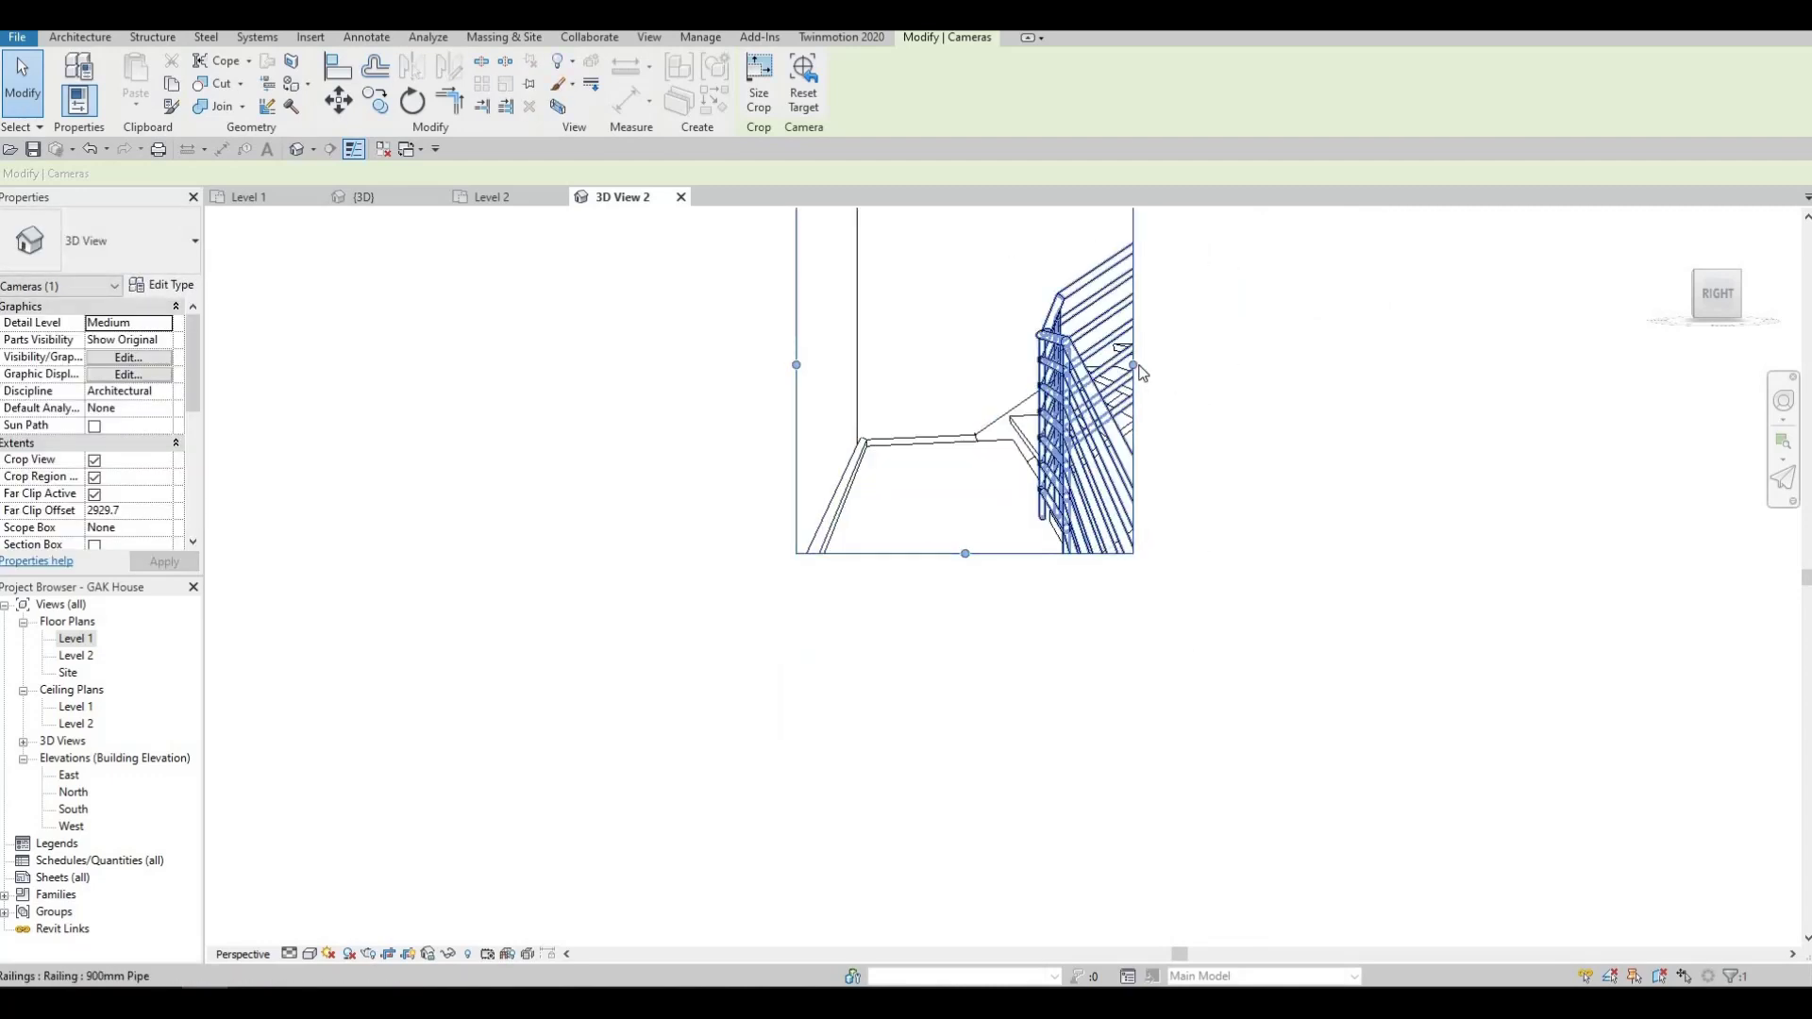
middle_drag(1239, 387, 1023, 579)
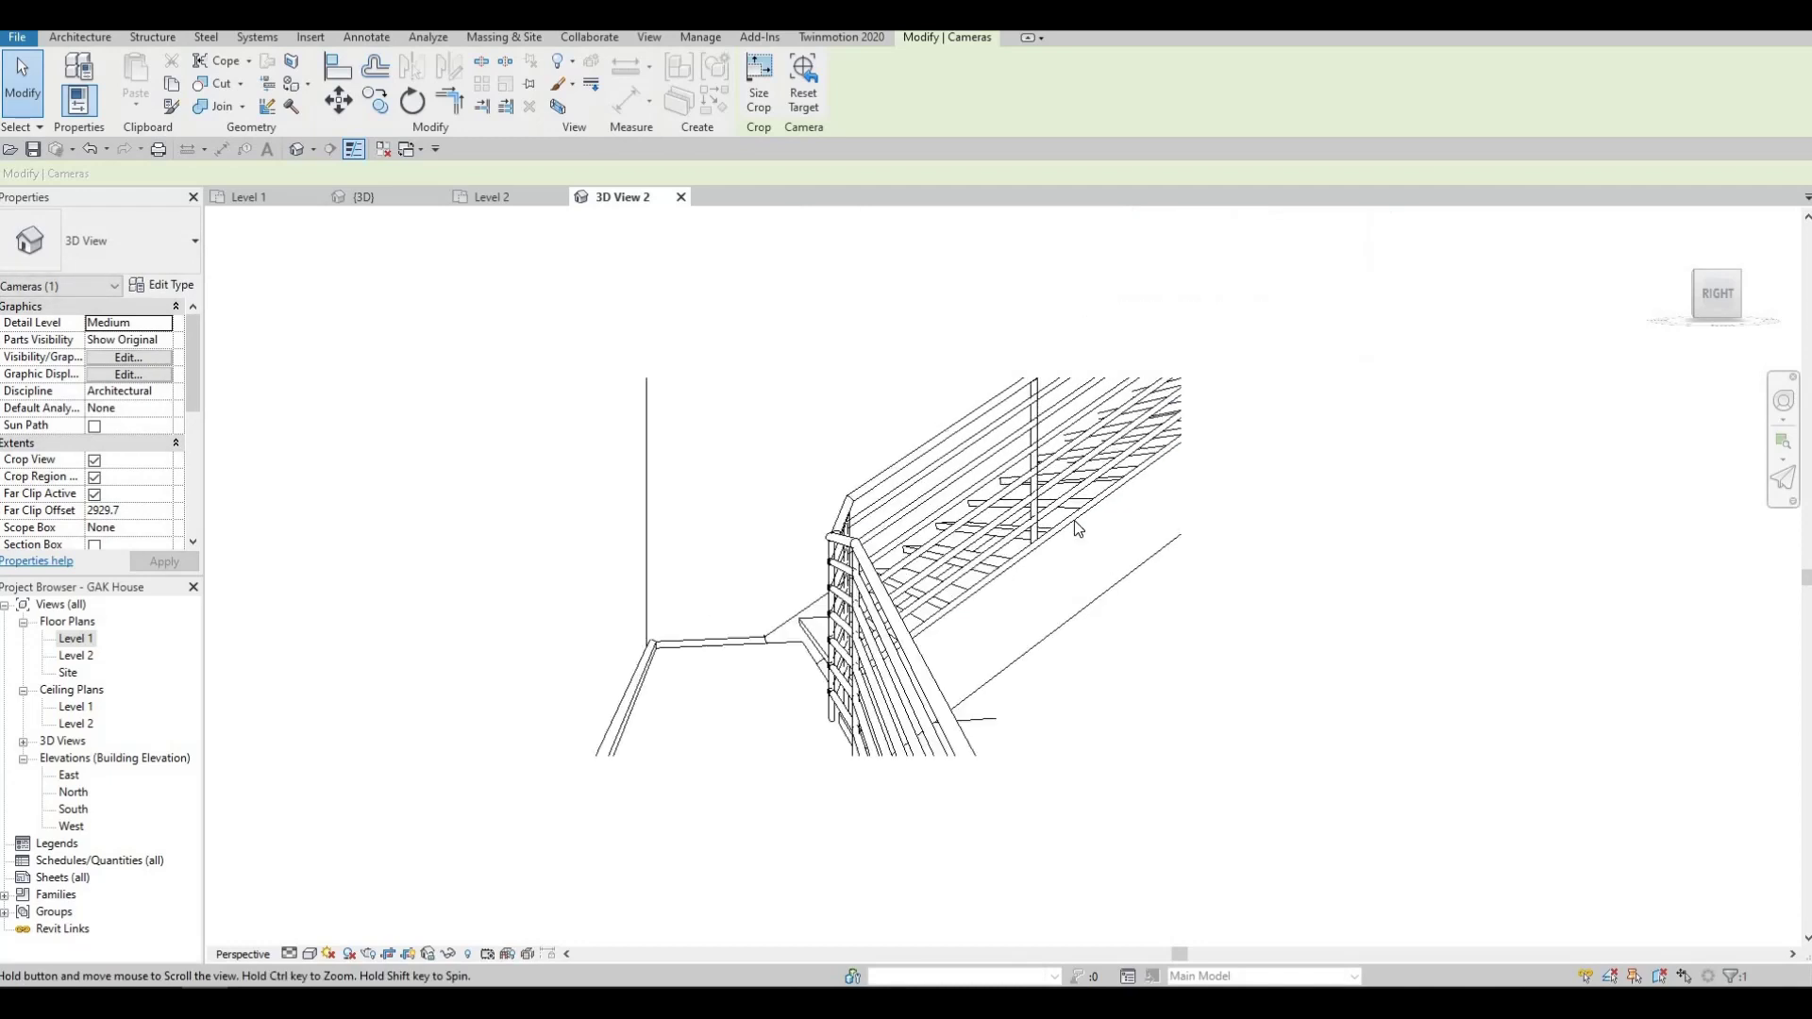
Try deleting the 900mm Pipe railing from the stair in the camera view.
click(934, 458)
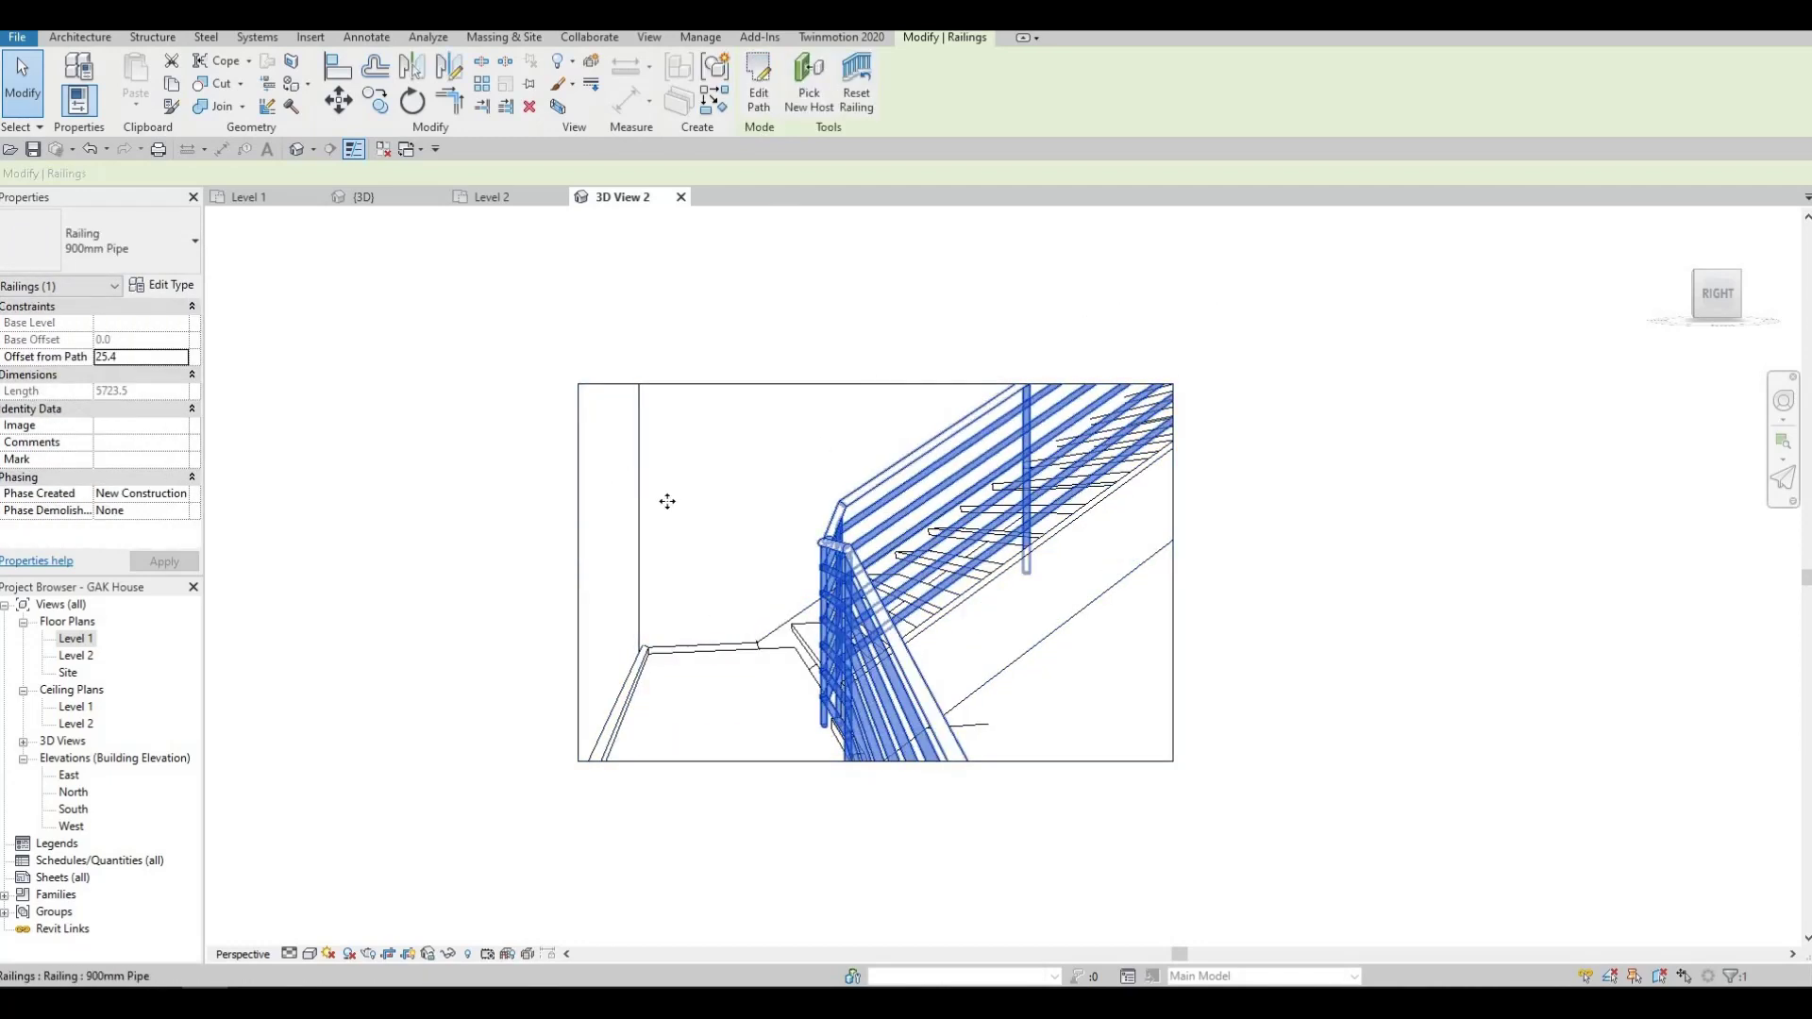
middle_drag(1004, 577, 698, 621)
key(Escape)
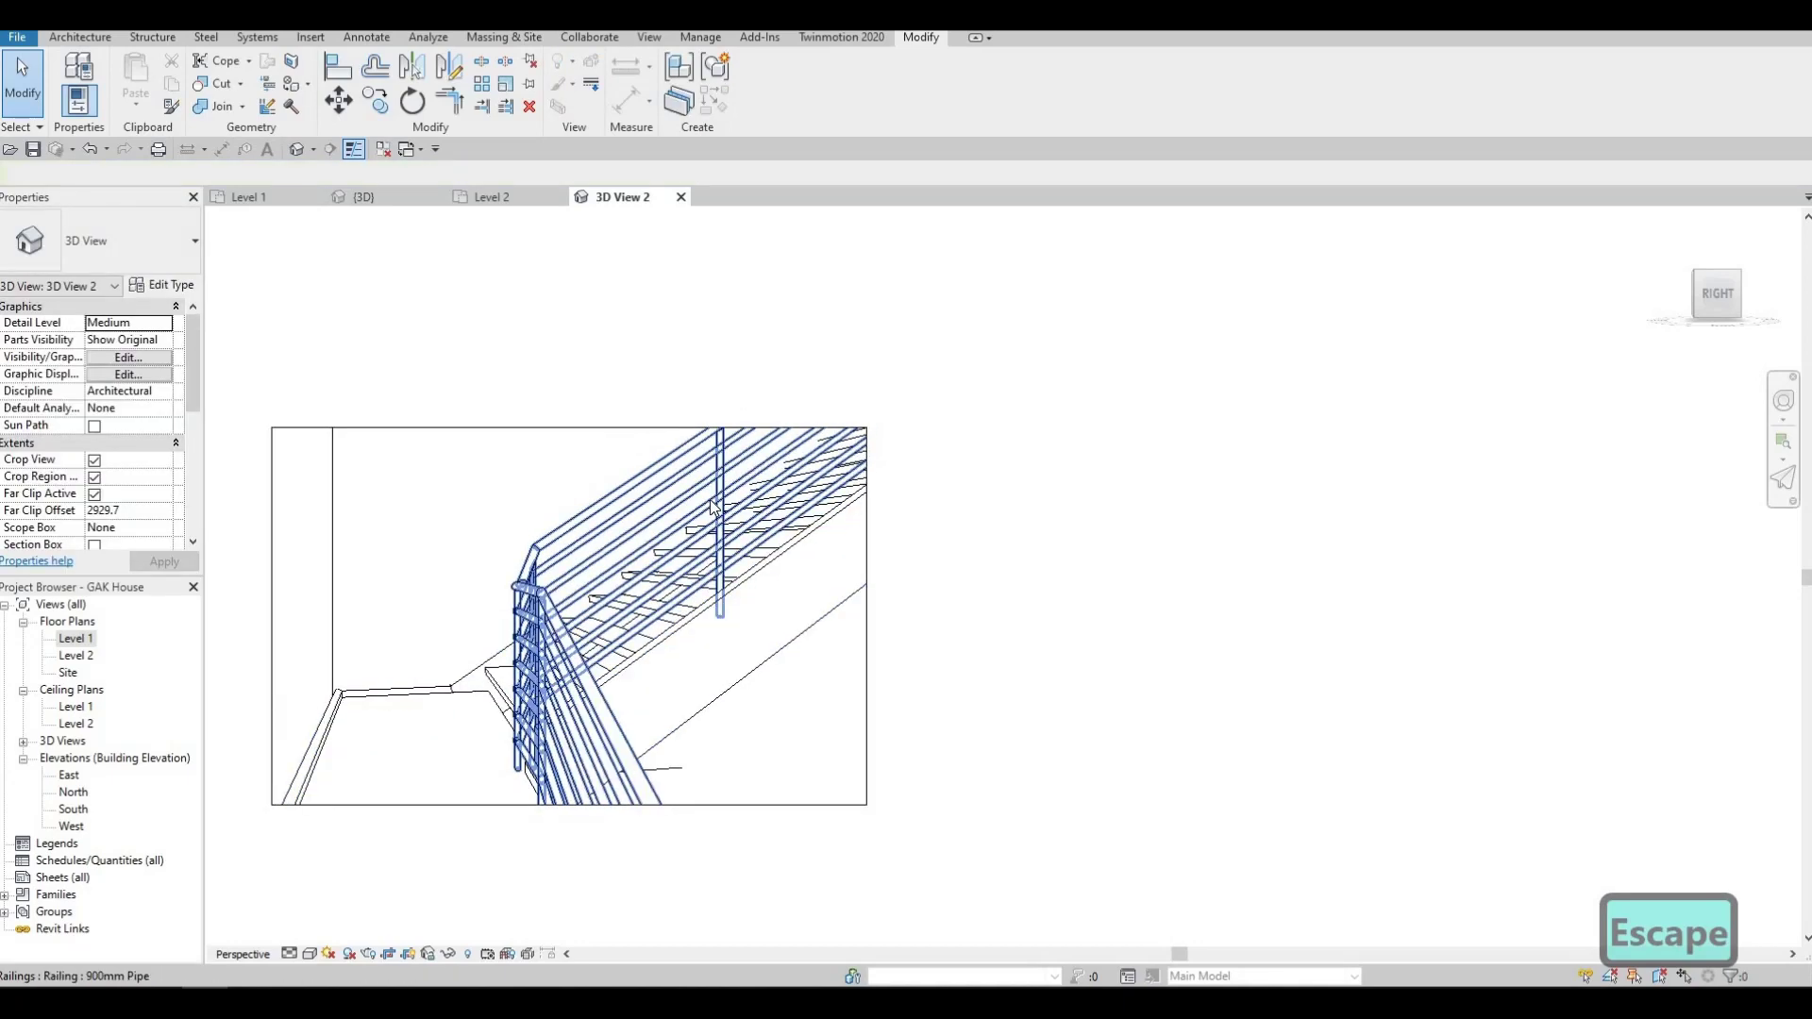
click(711, 495)
key(Escape)
click(706, 486)
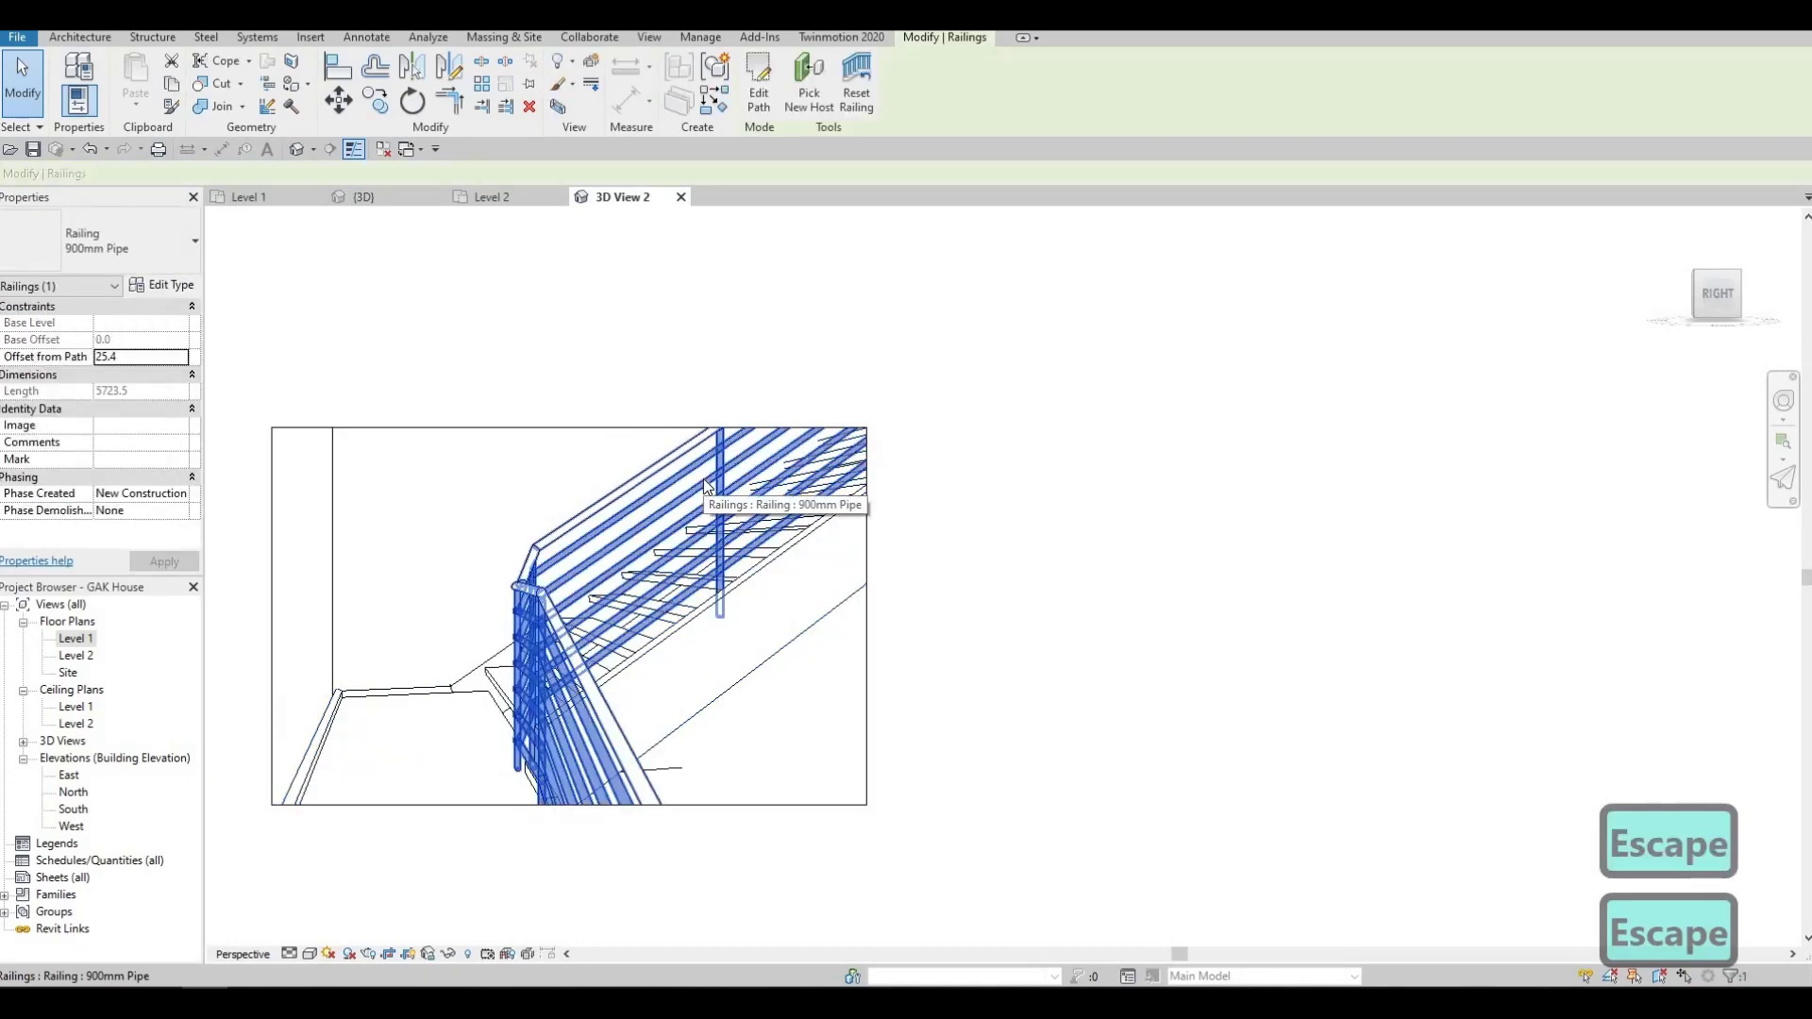
key(Delete)
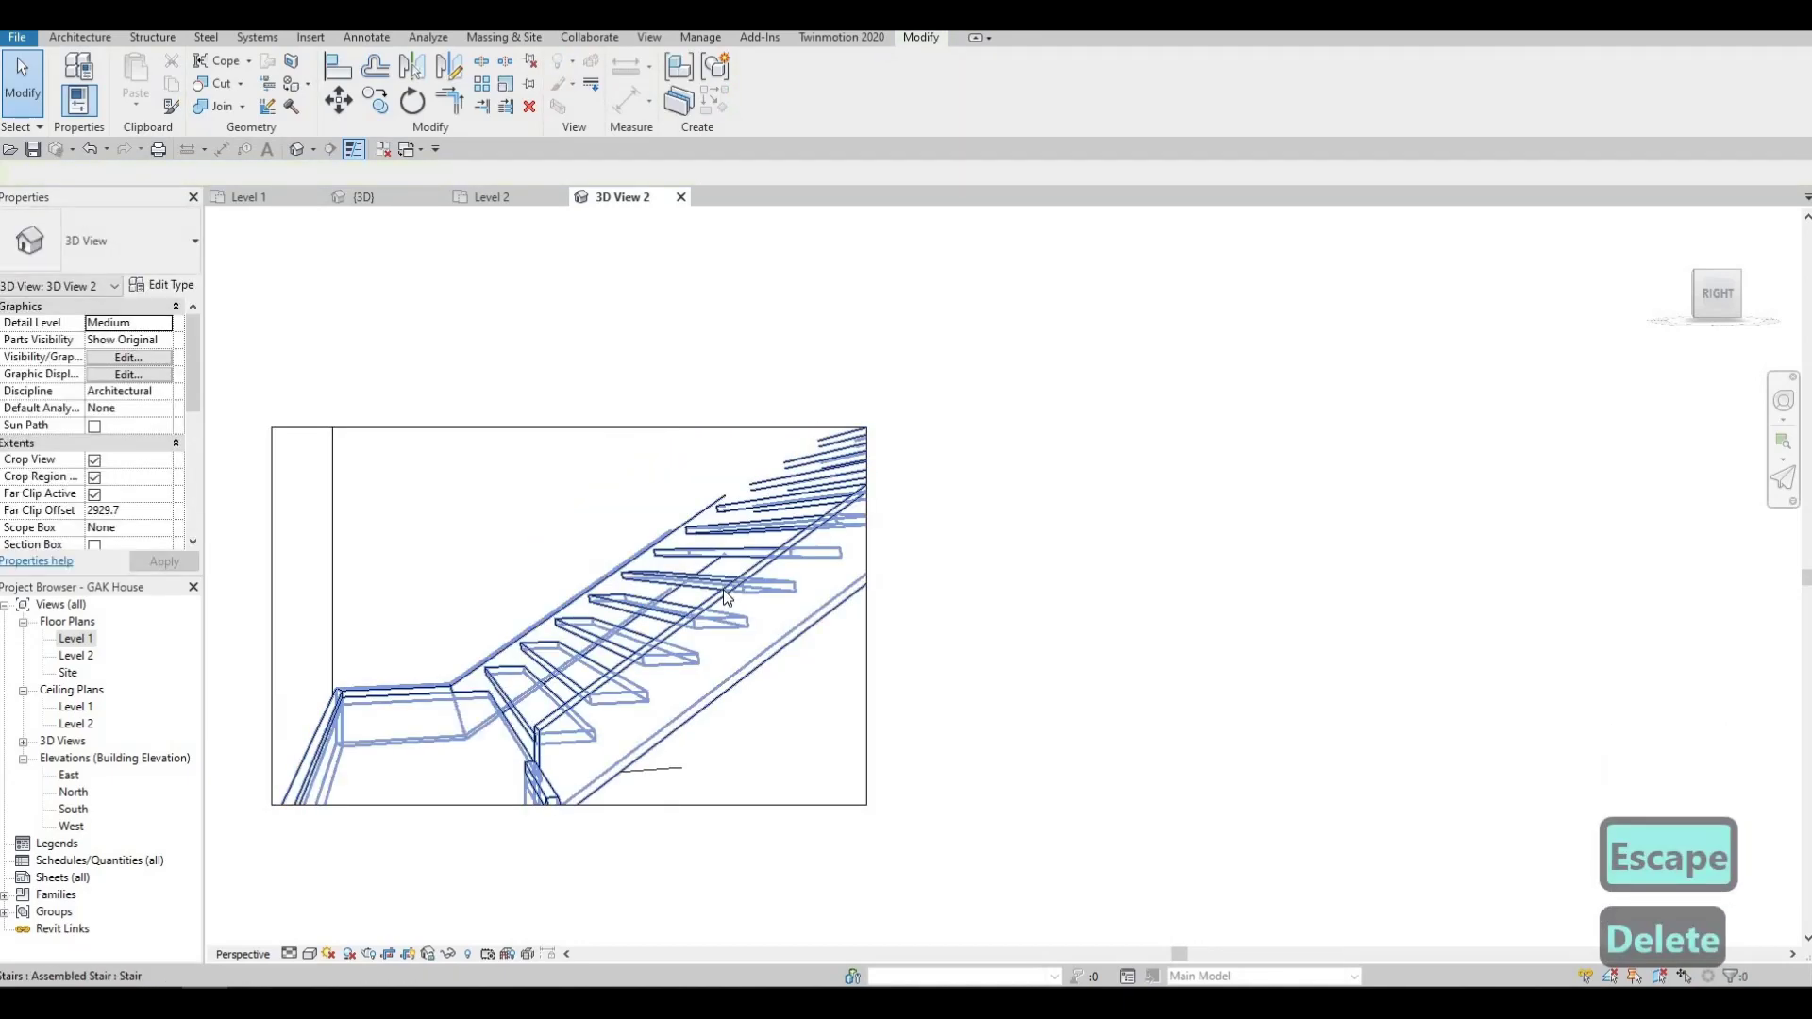
Inspect the upper run in stair editing, leave without changes and undo the railing deletion.
click(710, 614)
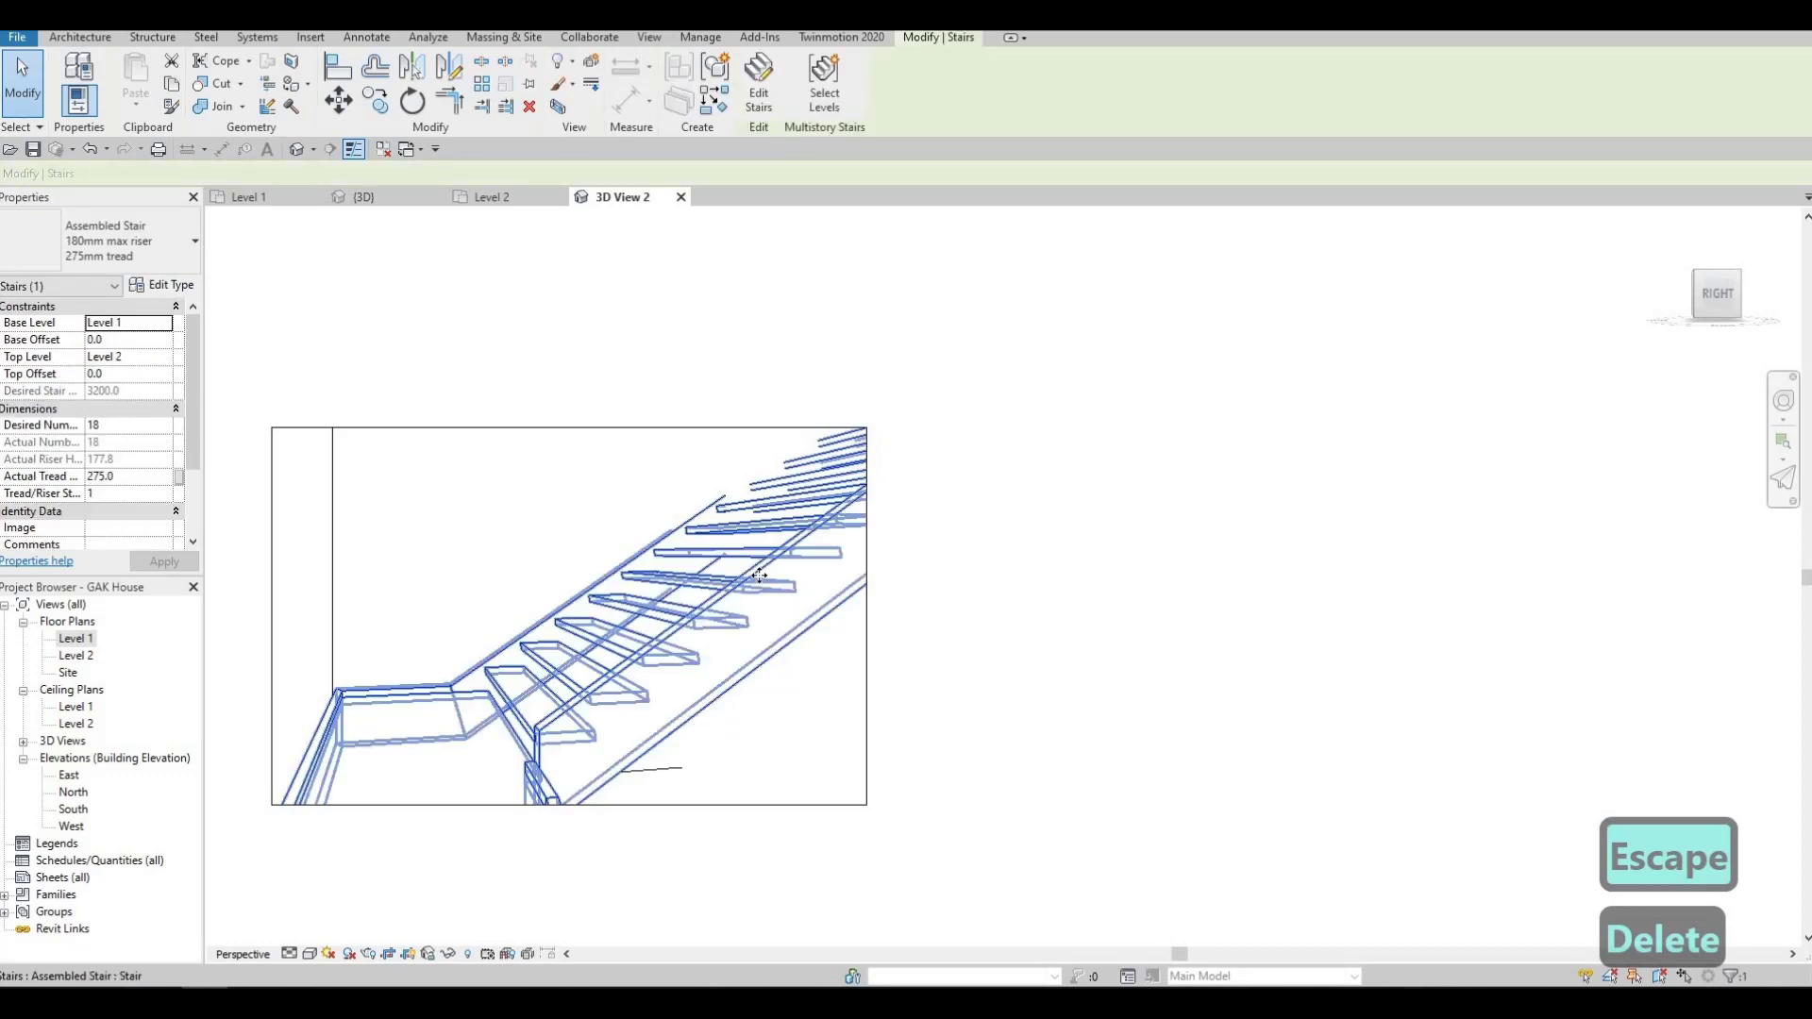
click(766, 105)
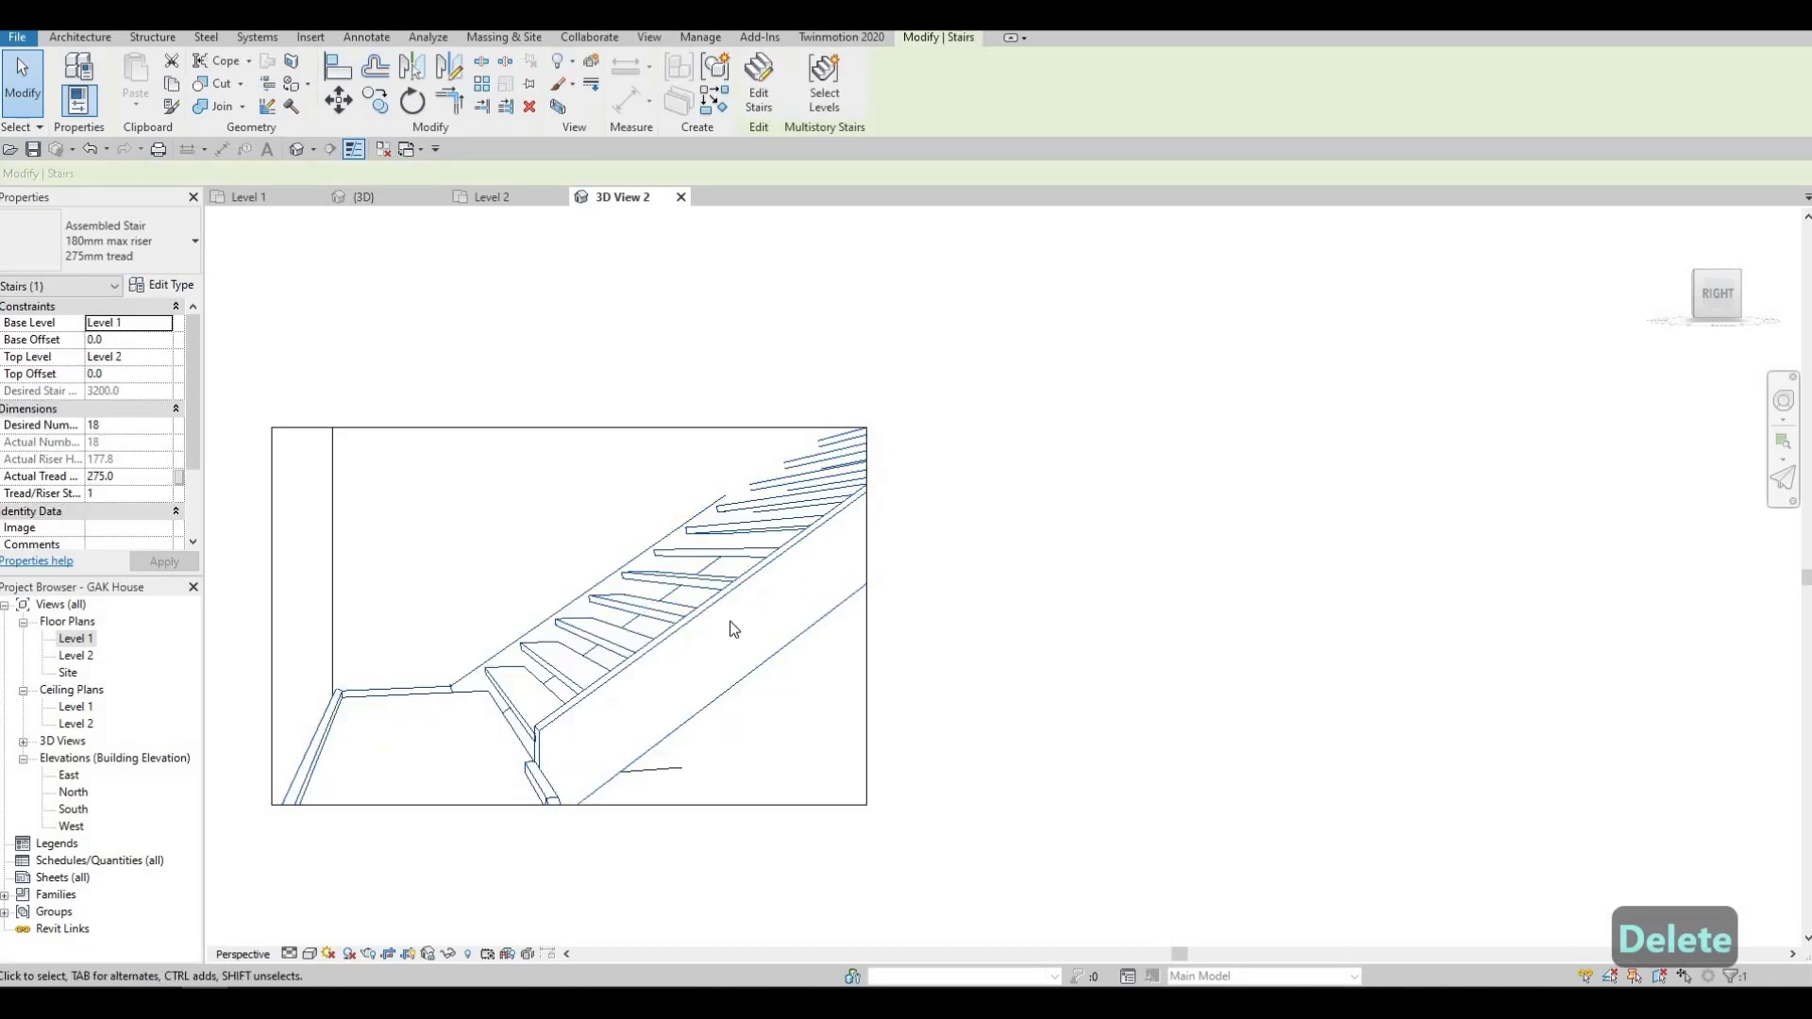
click(723, 604)
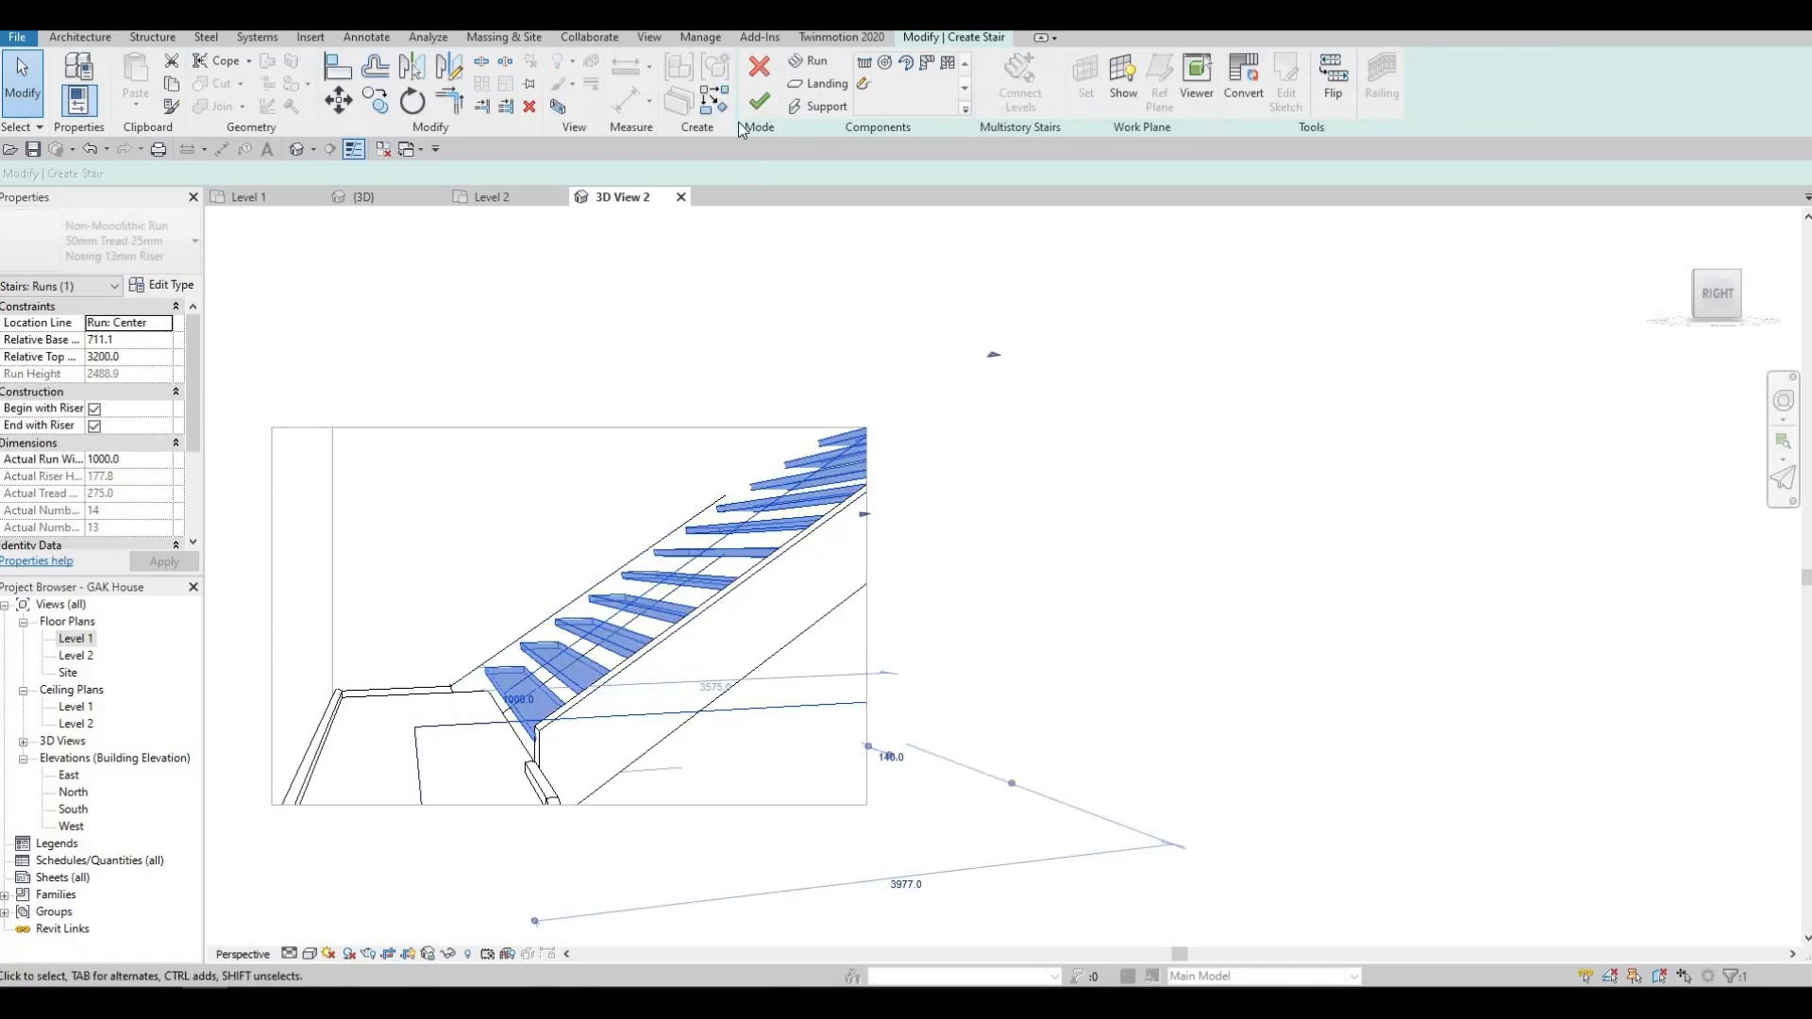
key(Escape)
key(Escape)
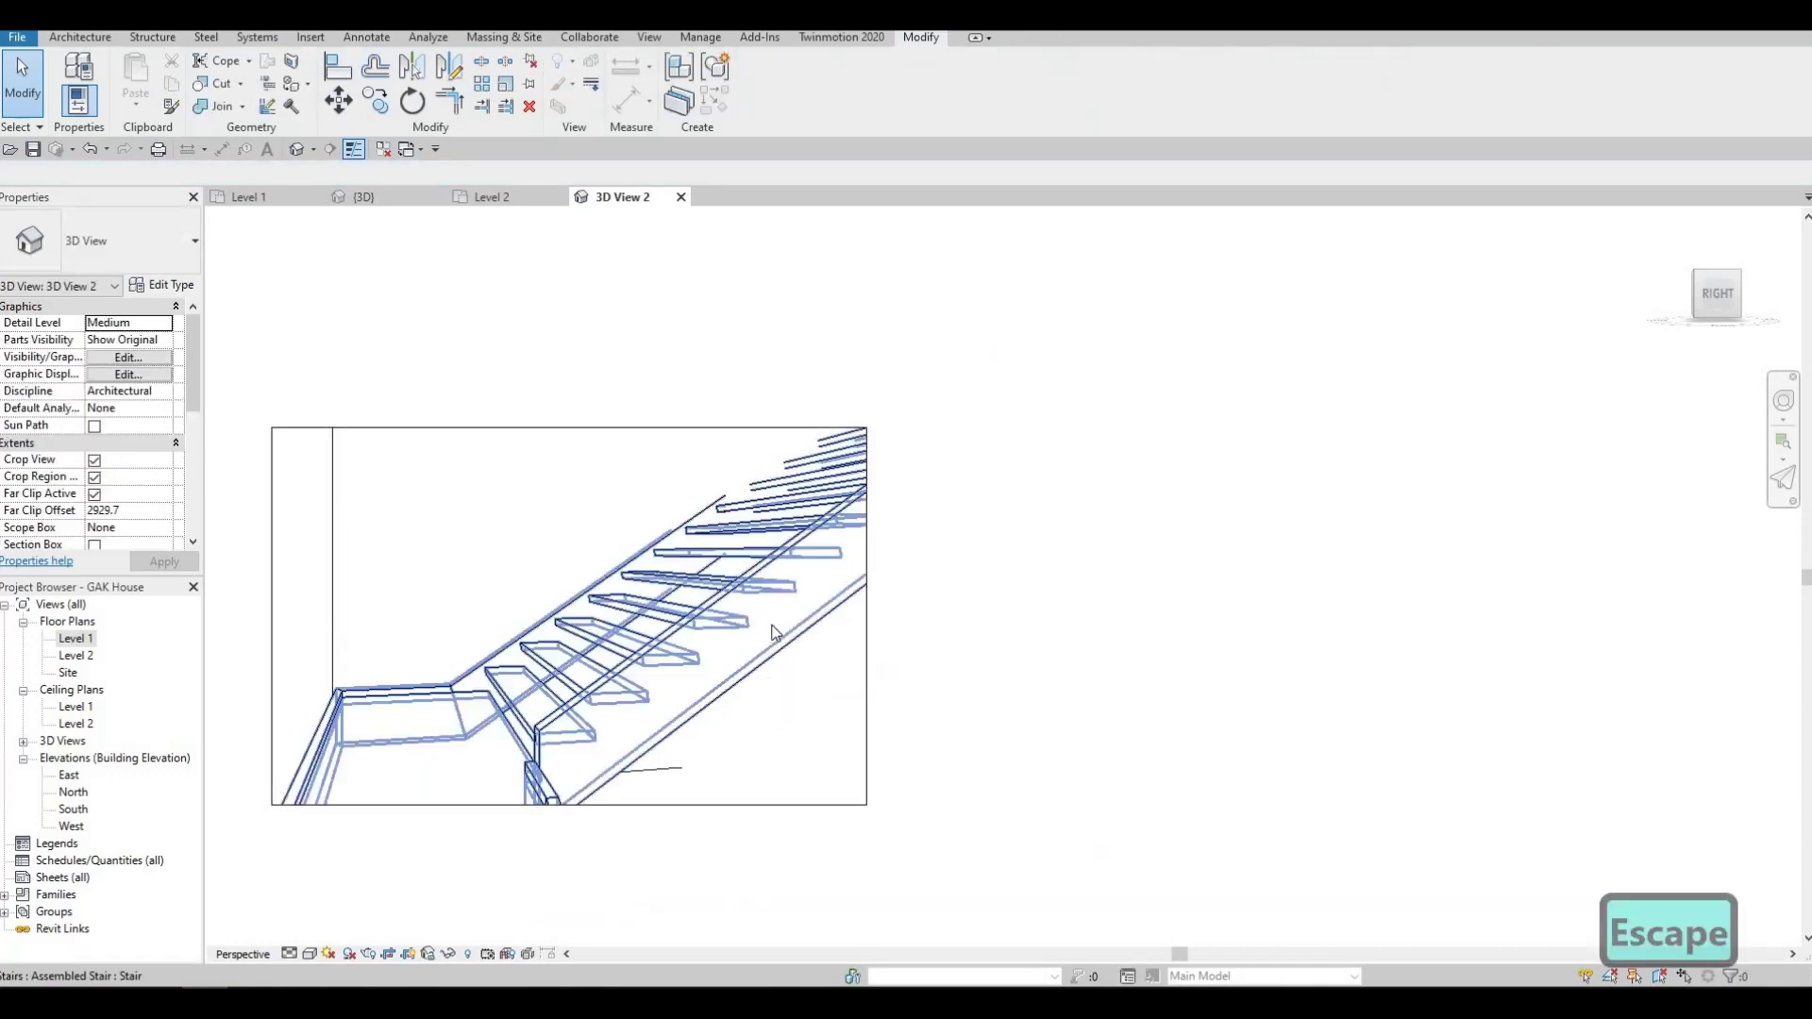
key(ctrl+z)
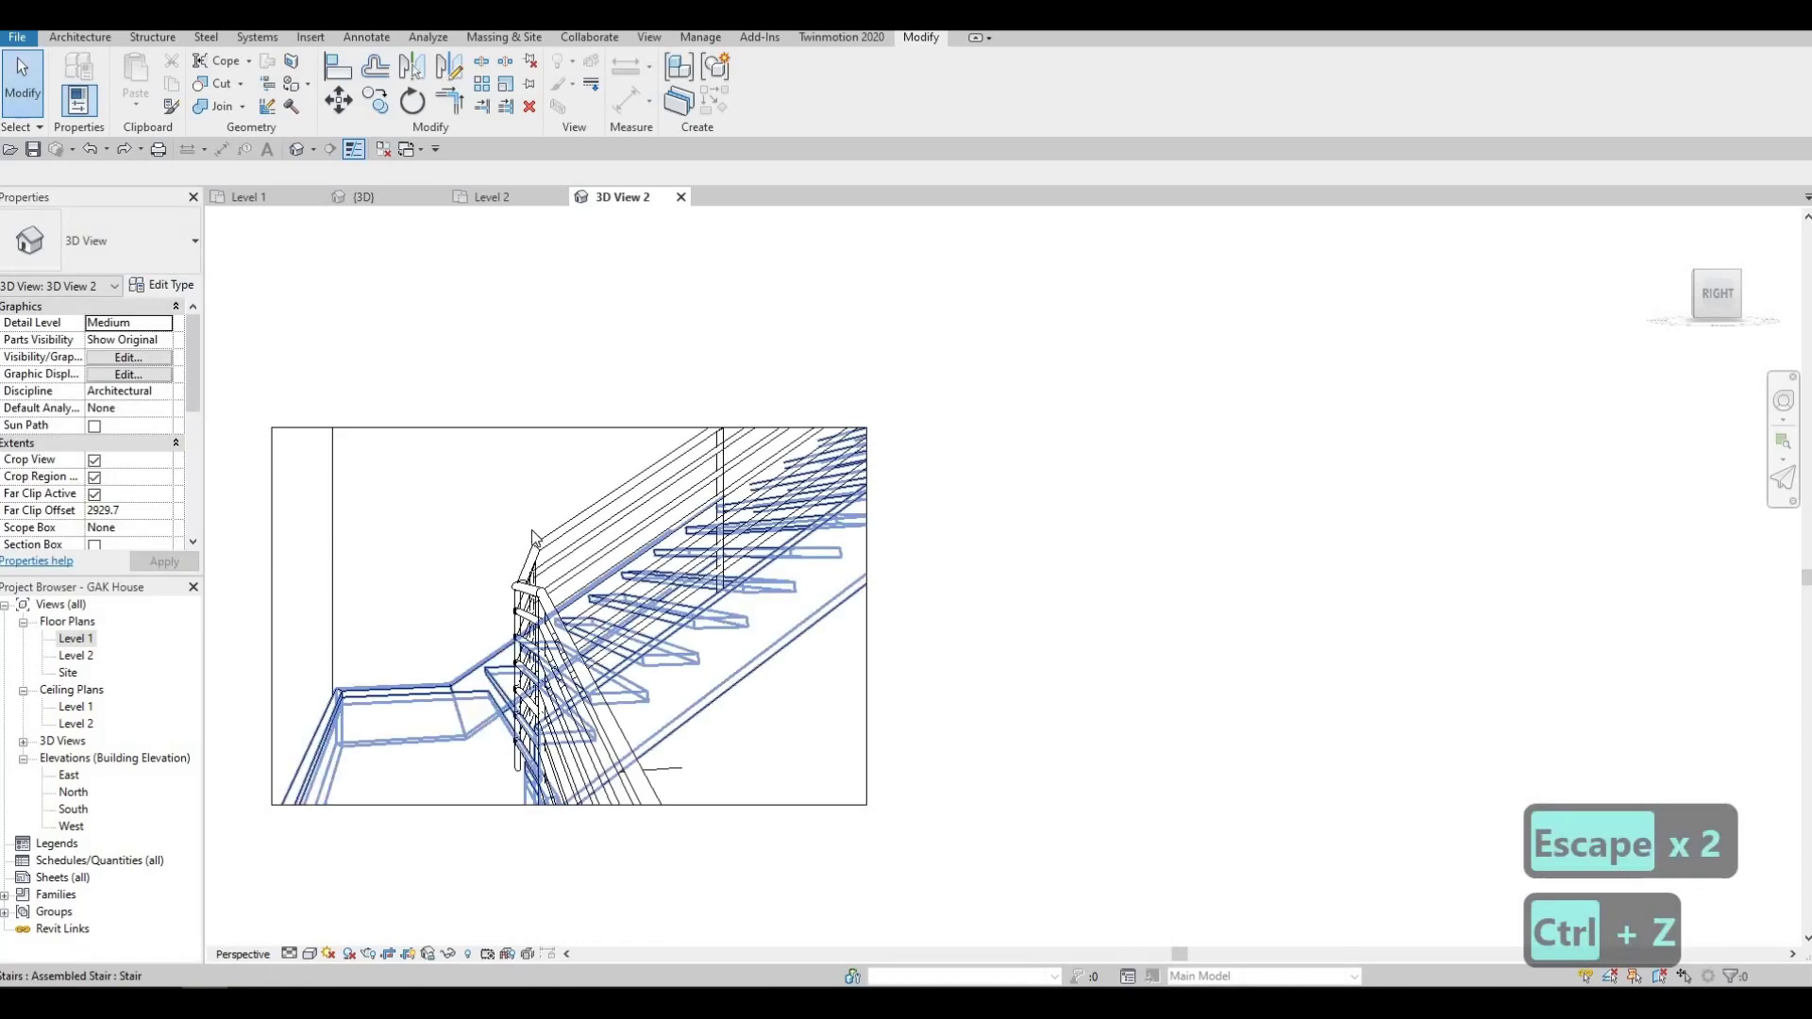
Try to delete the camera by its crop region in the perspective view.
middle_drag(628, 486, 643, 536)
middle_drag(538, 472, 603, 479)
click(604, 485)
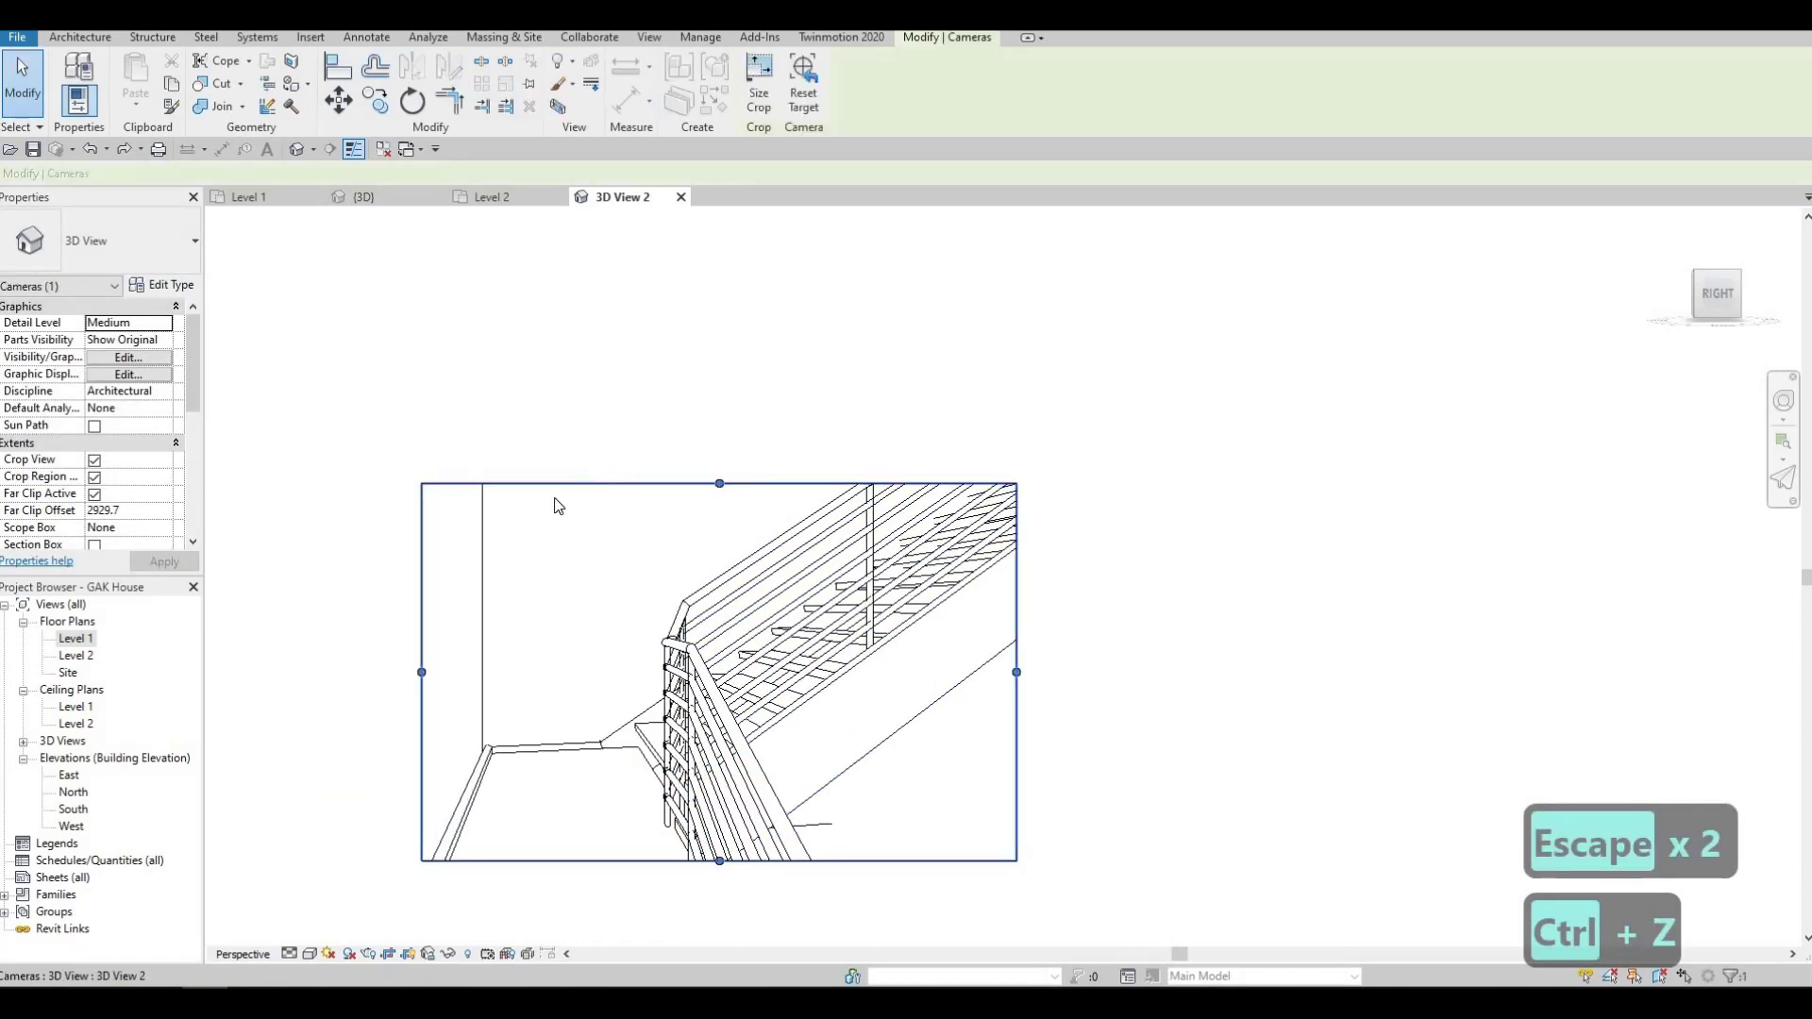
key(Delete)
key(Delete)
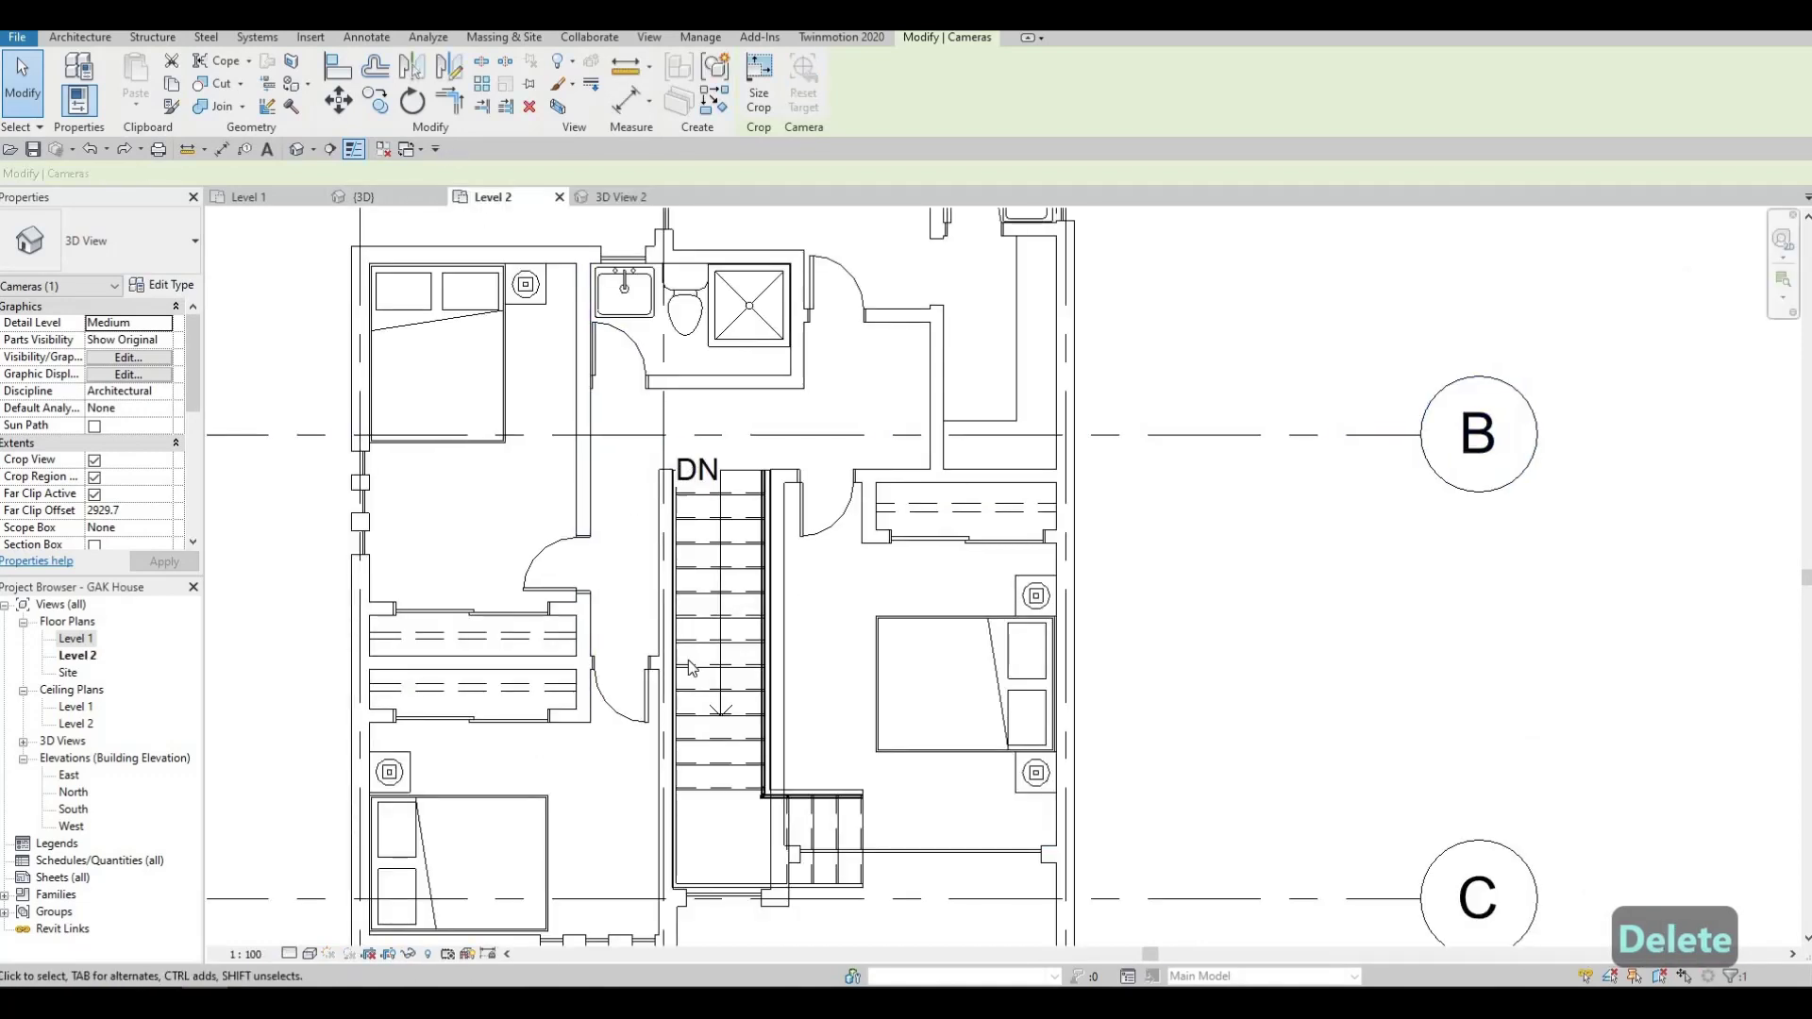
Examine the Level 2 plan around the stairwell, bedrooms and bathrooms.
scroll(688, 660, down, 2)
middle_drag(688, 660, 693, 608)
middle_drag(871, 628, 796, 619)
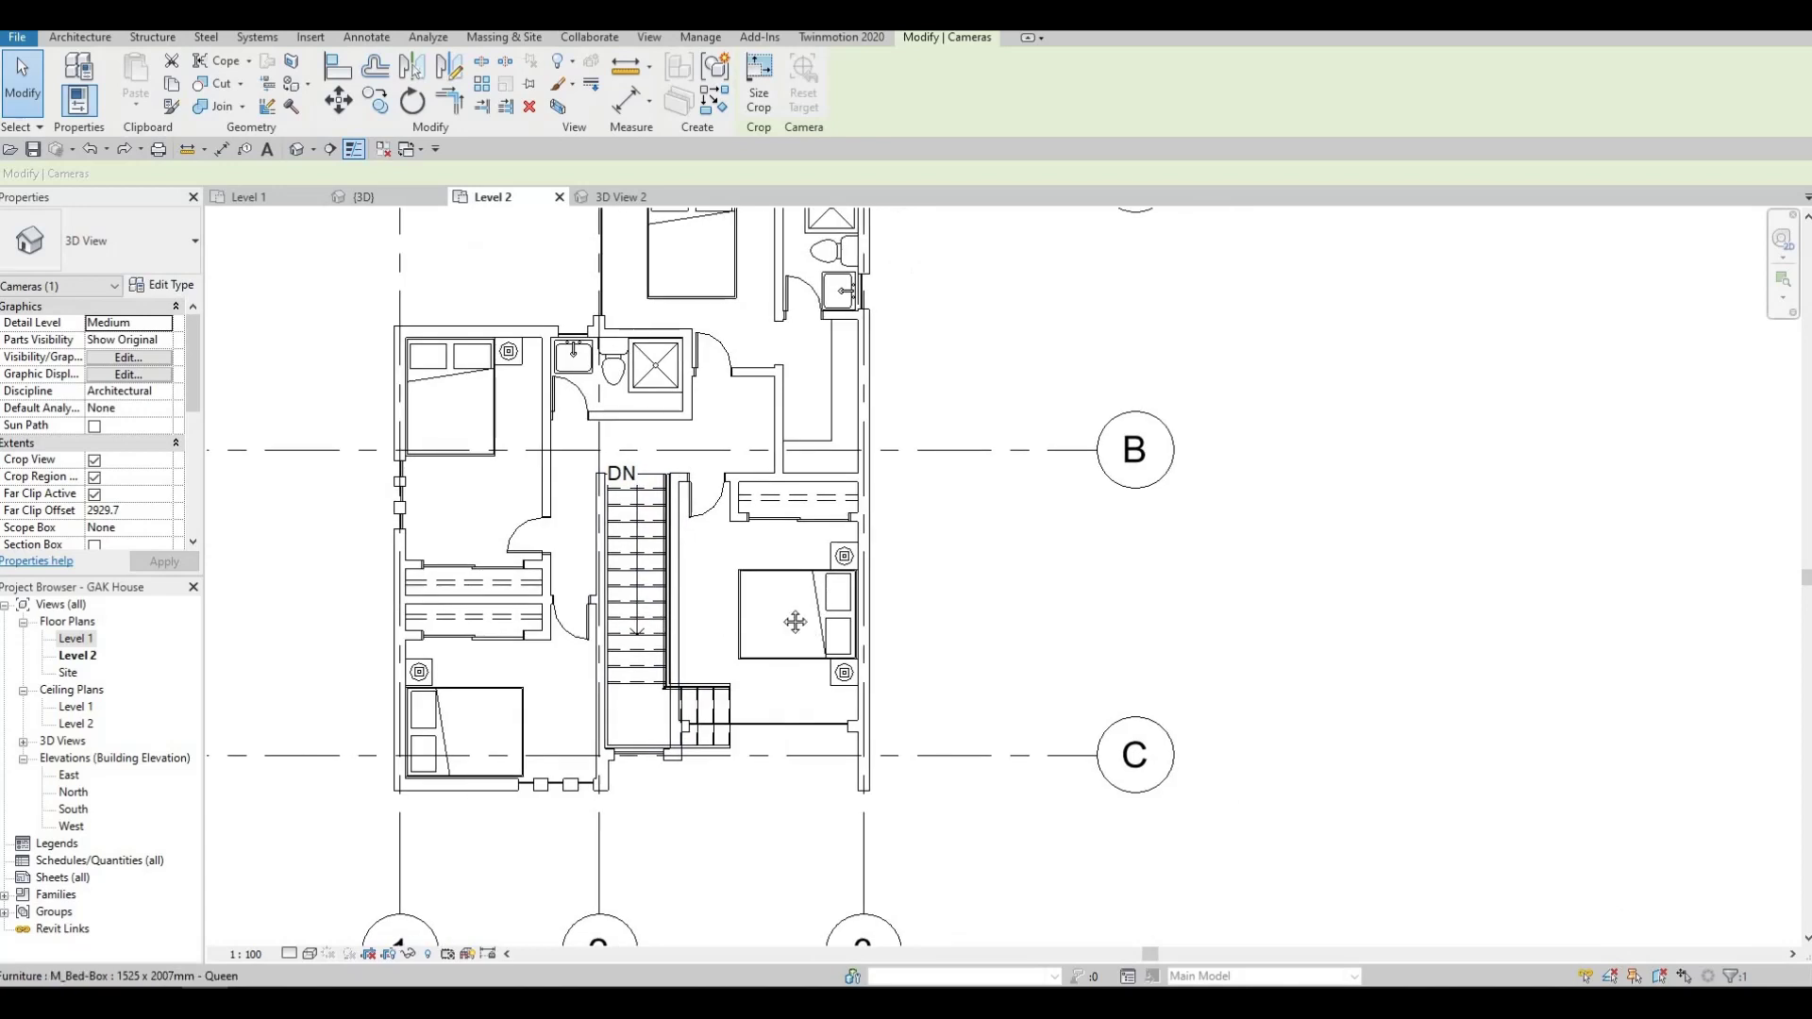
scroll(661, 612, up, 2)
middle_drag(789, 722, 768, 752)
scroll(558, 671, down, 1)
middle_drag(557, 671, 729, 665)
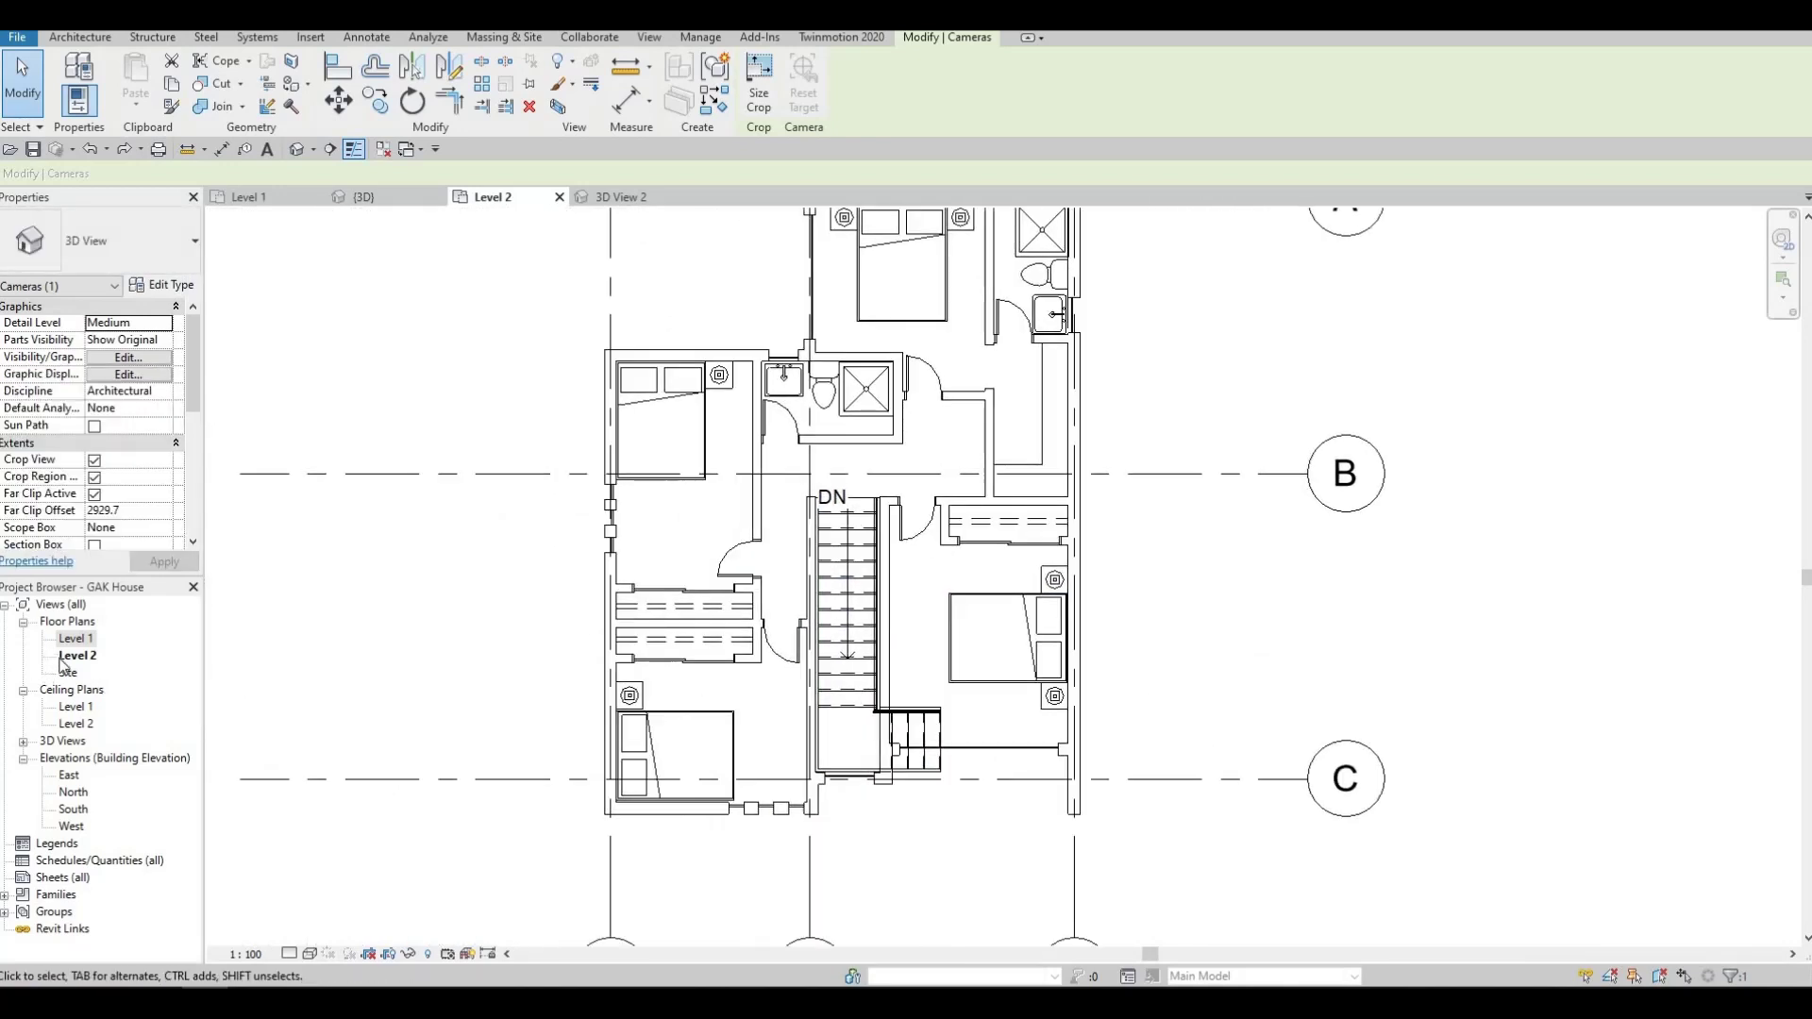
Open the Level 1 floor plan and clear the camera selection.
double_click(64, 659)
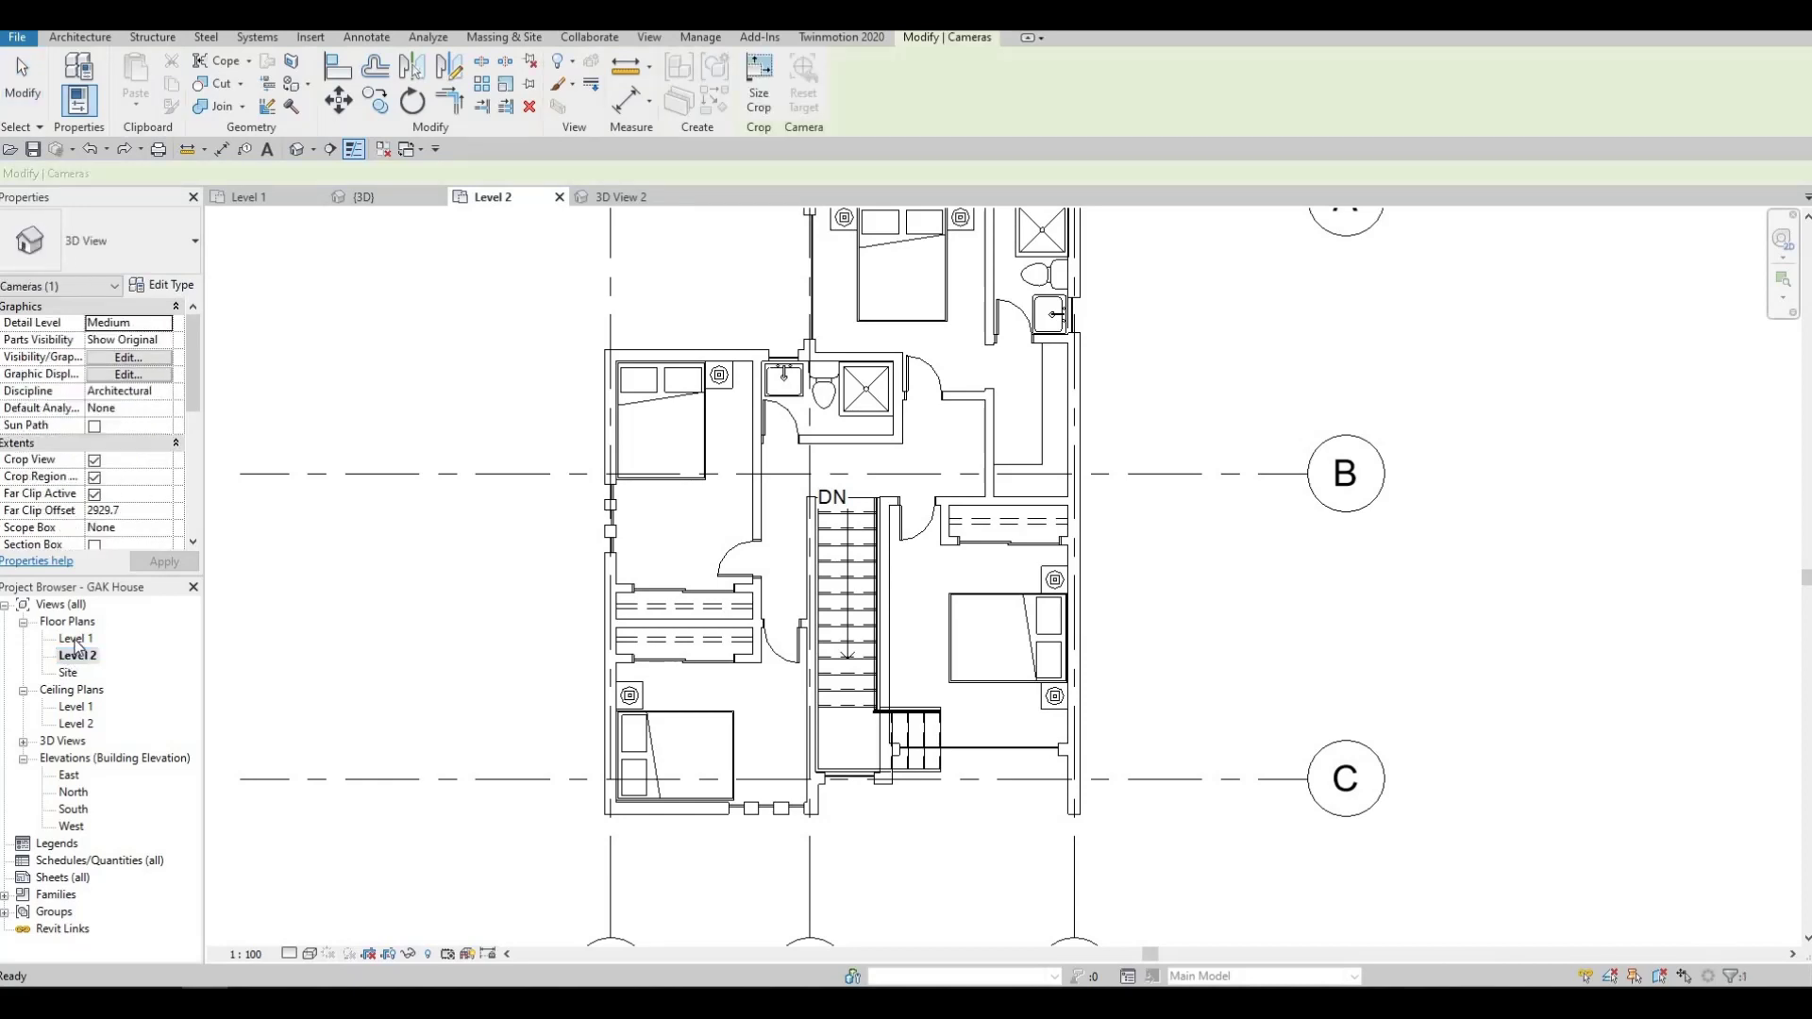
double_click(75, 638)
middle_drag(834, 666, 860, 777)
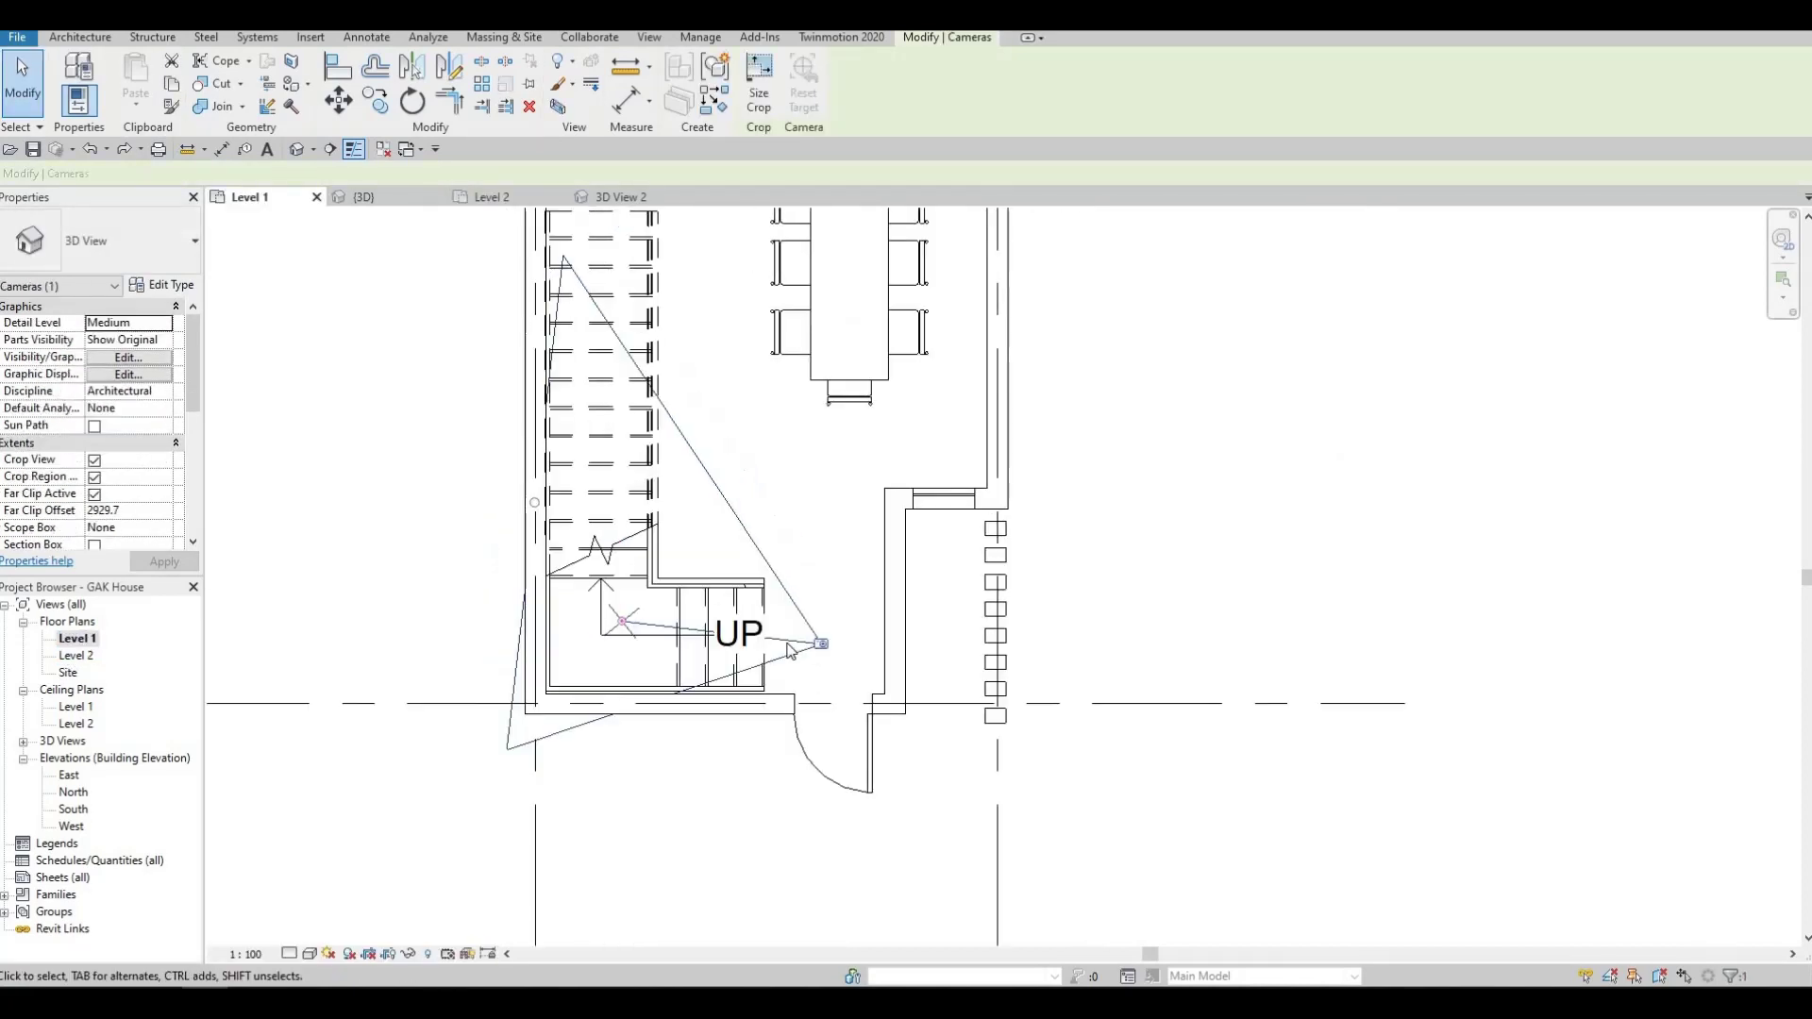
key(Escape)
key(Escape)
scroll(892, 717, down, 2)
middle_drag(945, 566, 894, 816)
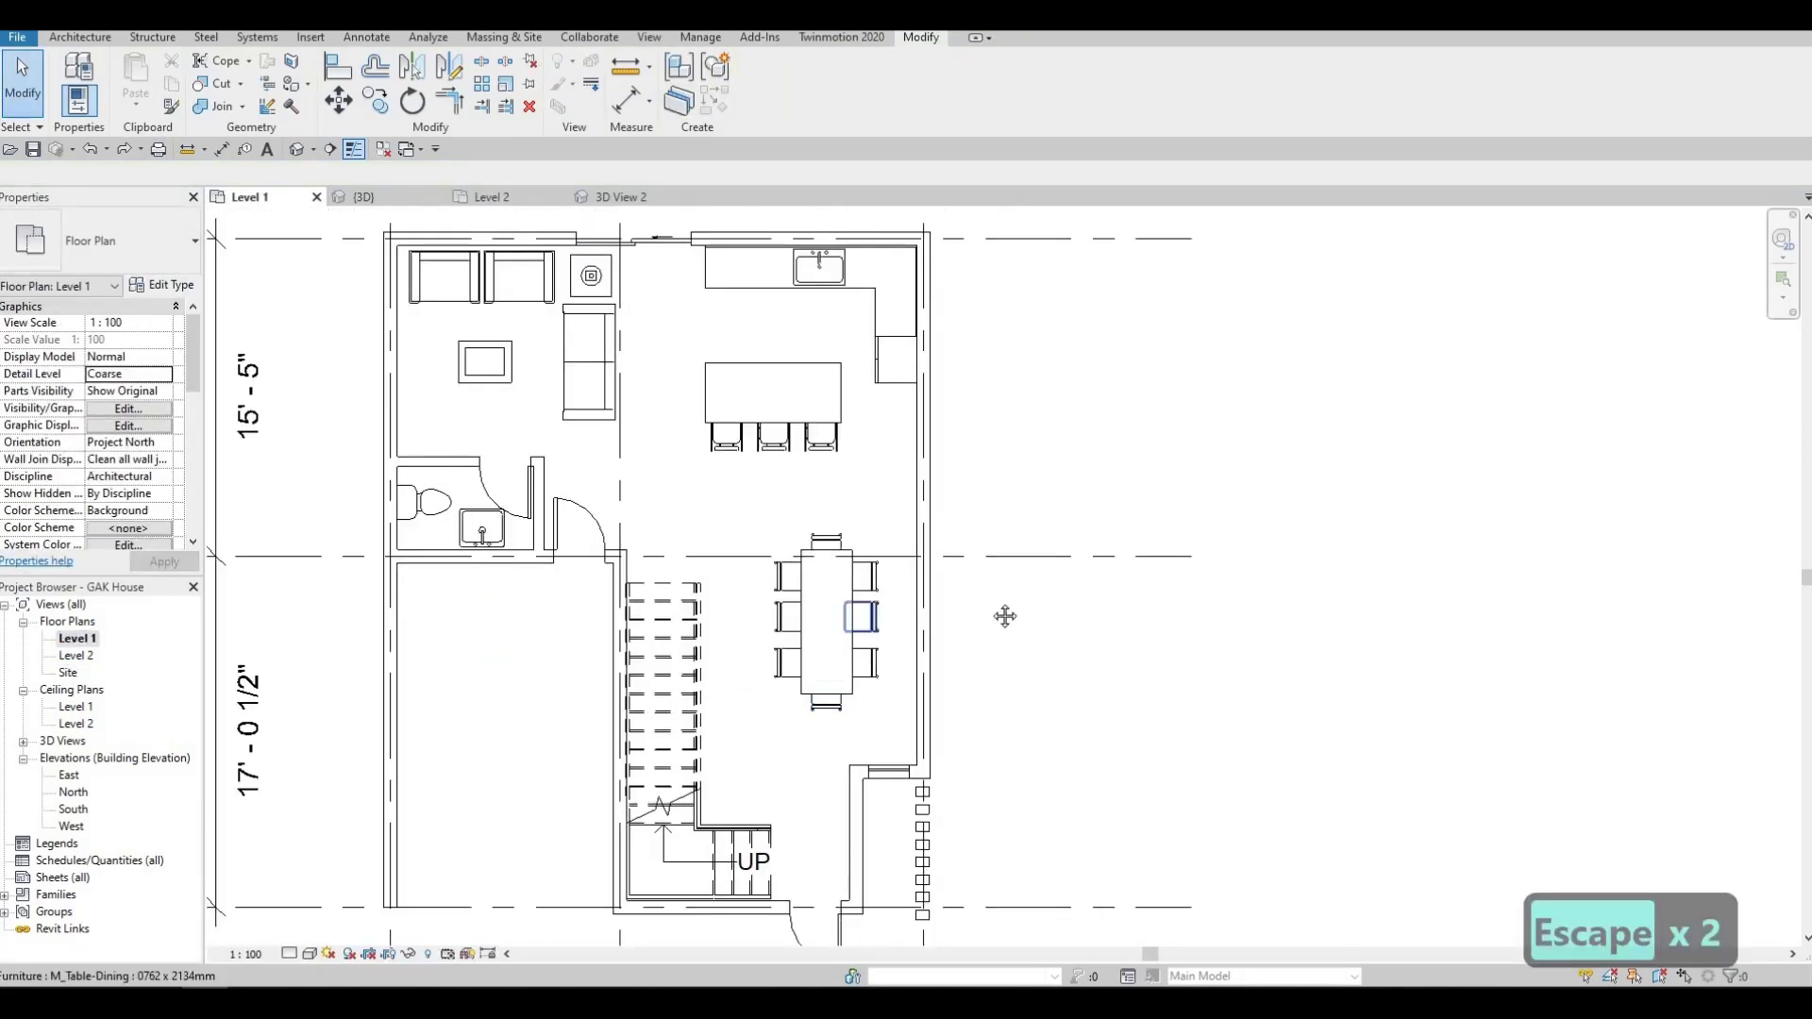
Examine the living, kitchen and dining areas on the Level 1 floor plan.
middle_drag(1003, 614, 1024, 781)
middle_drag(902, 603, 1125, 623)
middle_drag(714, 439, 752, 349)
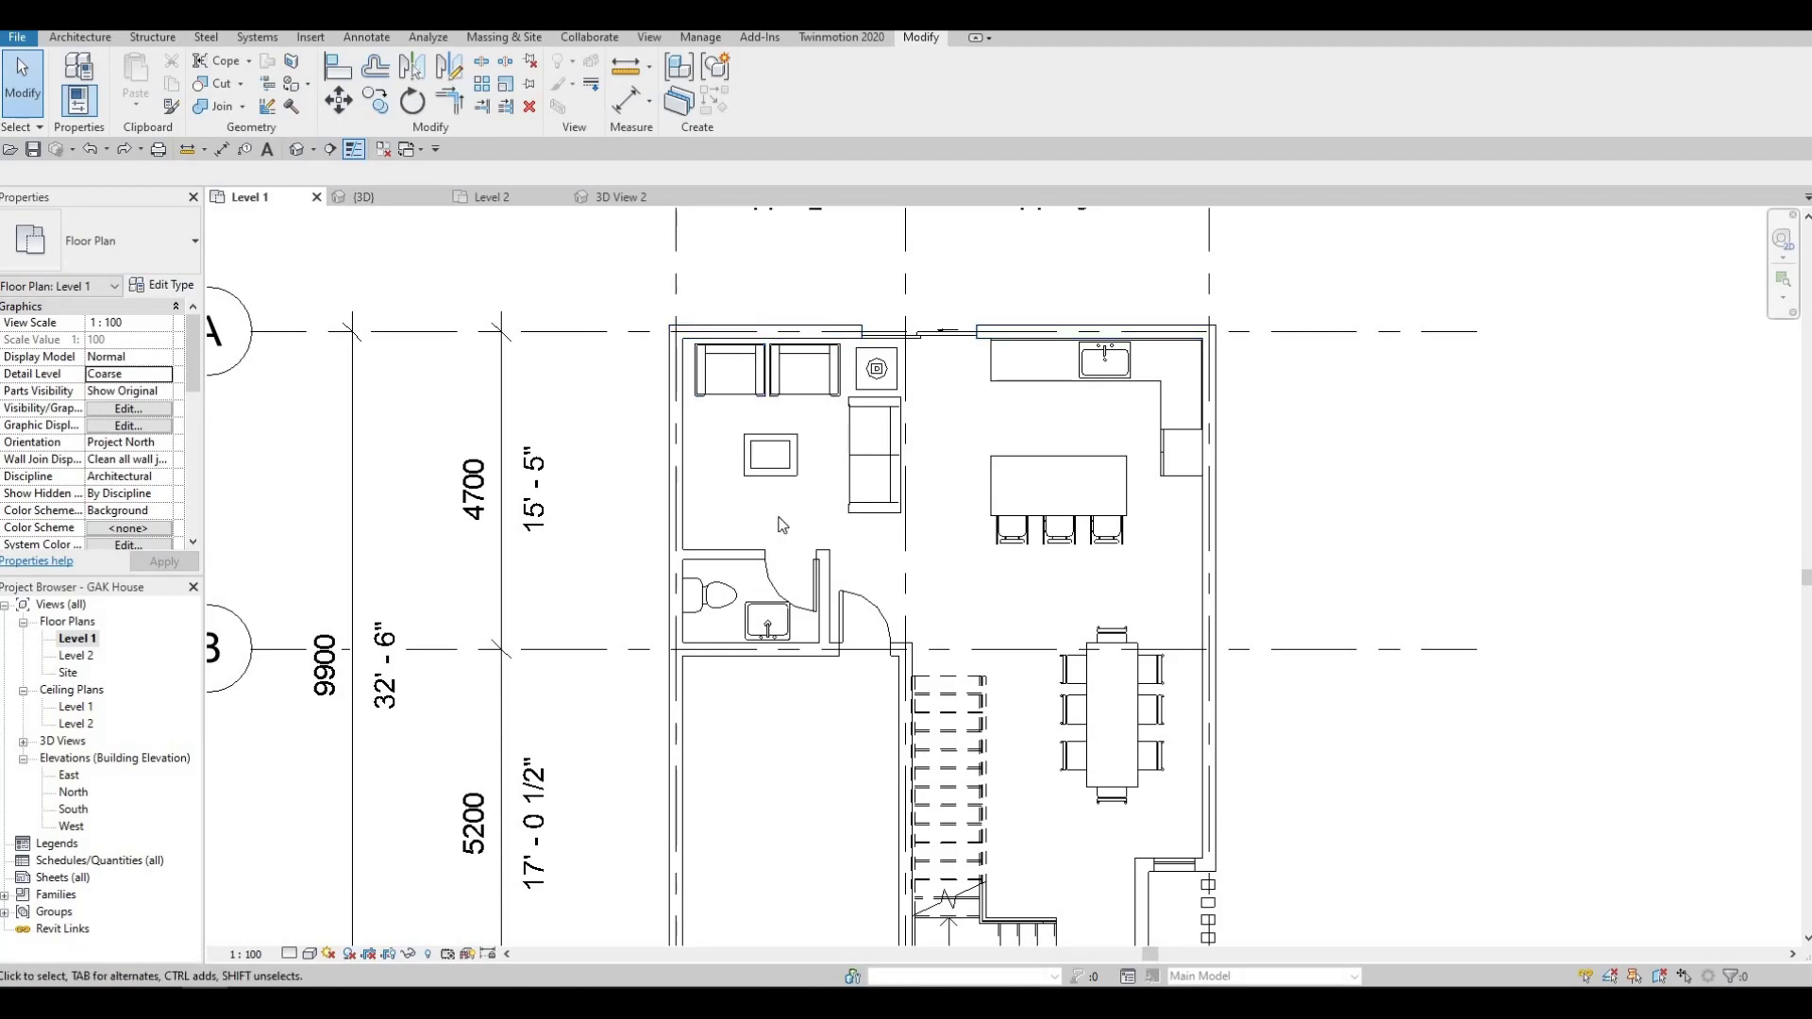
click(794, 463)
middle_drag(857, 217, 848, 291)
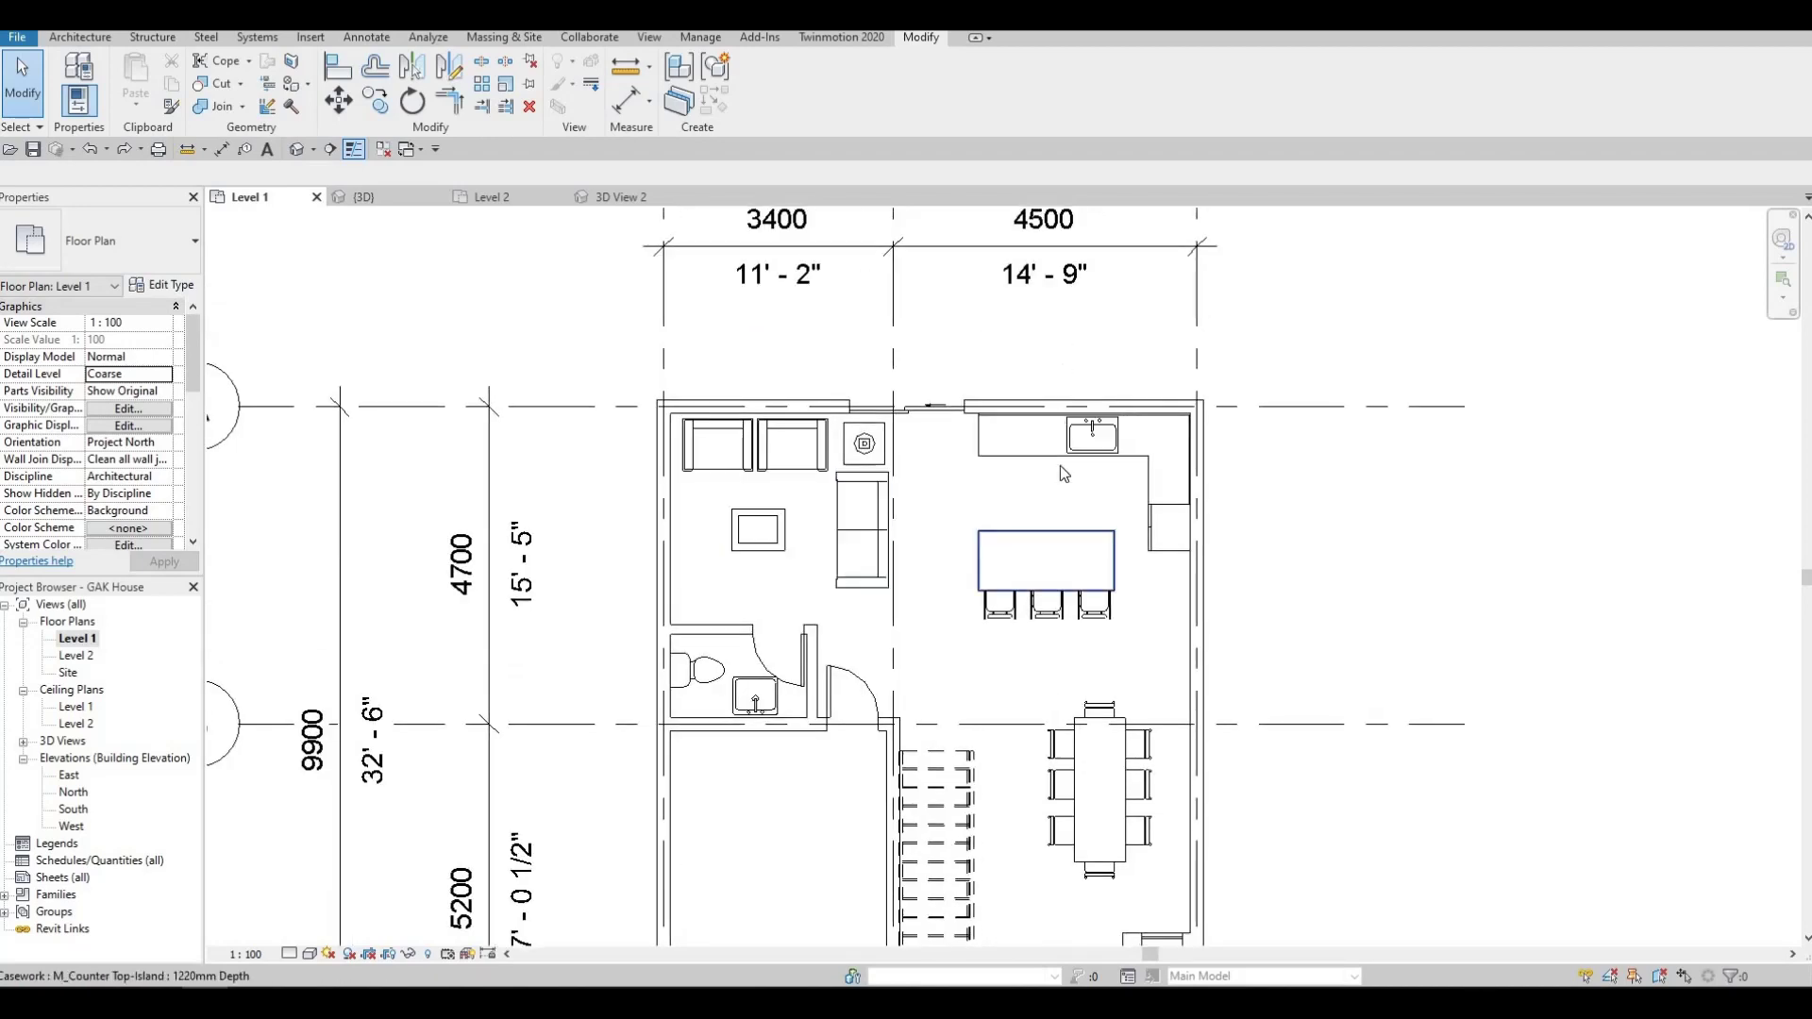
middle_drag(1061, 466, 930, 163)
middle_drag(1057, 330, 1038, 452)
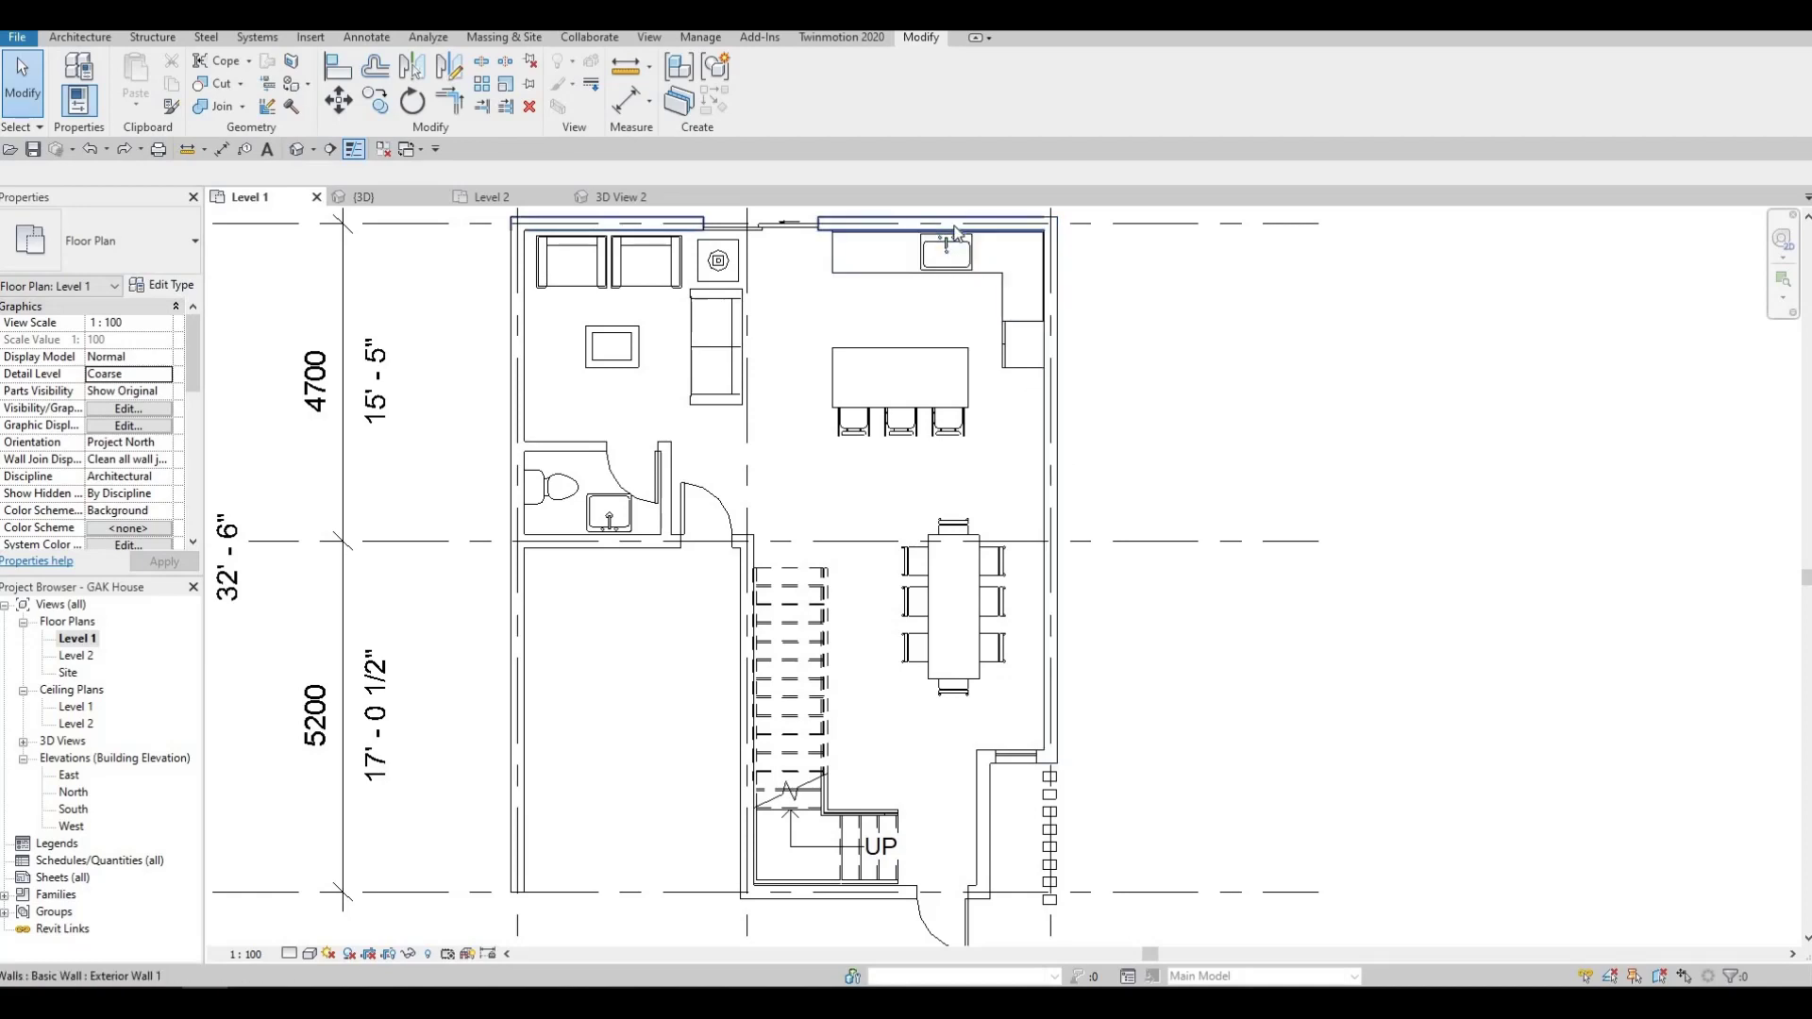
scroll(809, 473, down, 1)
mouse_move(809, 524)
middle_down()
mouse_move(832, 421)
mouse_move(812, 532)
middle_up()
Inspect the sink and toilet in the Level 1 bathroom, then review the whole floor layout.
scroll(638, 489, up, 4)
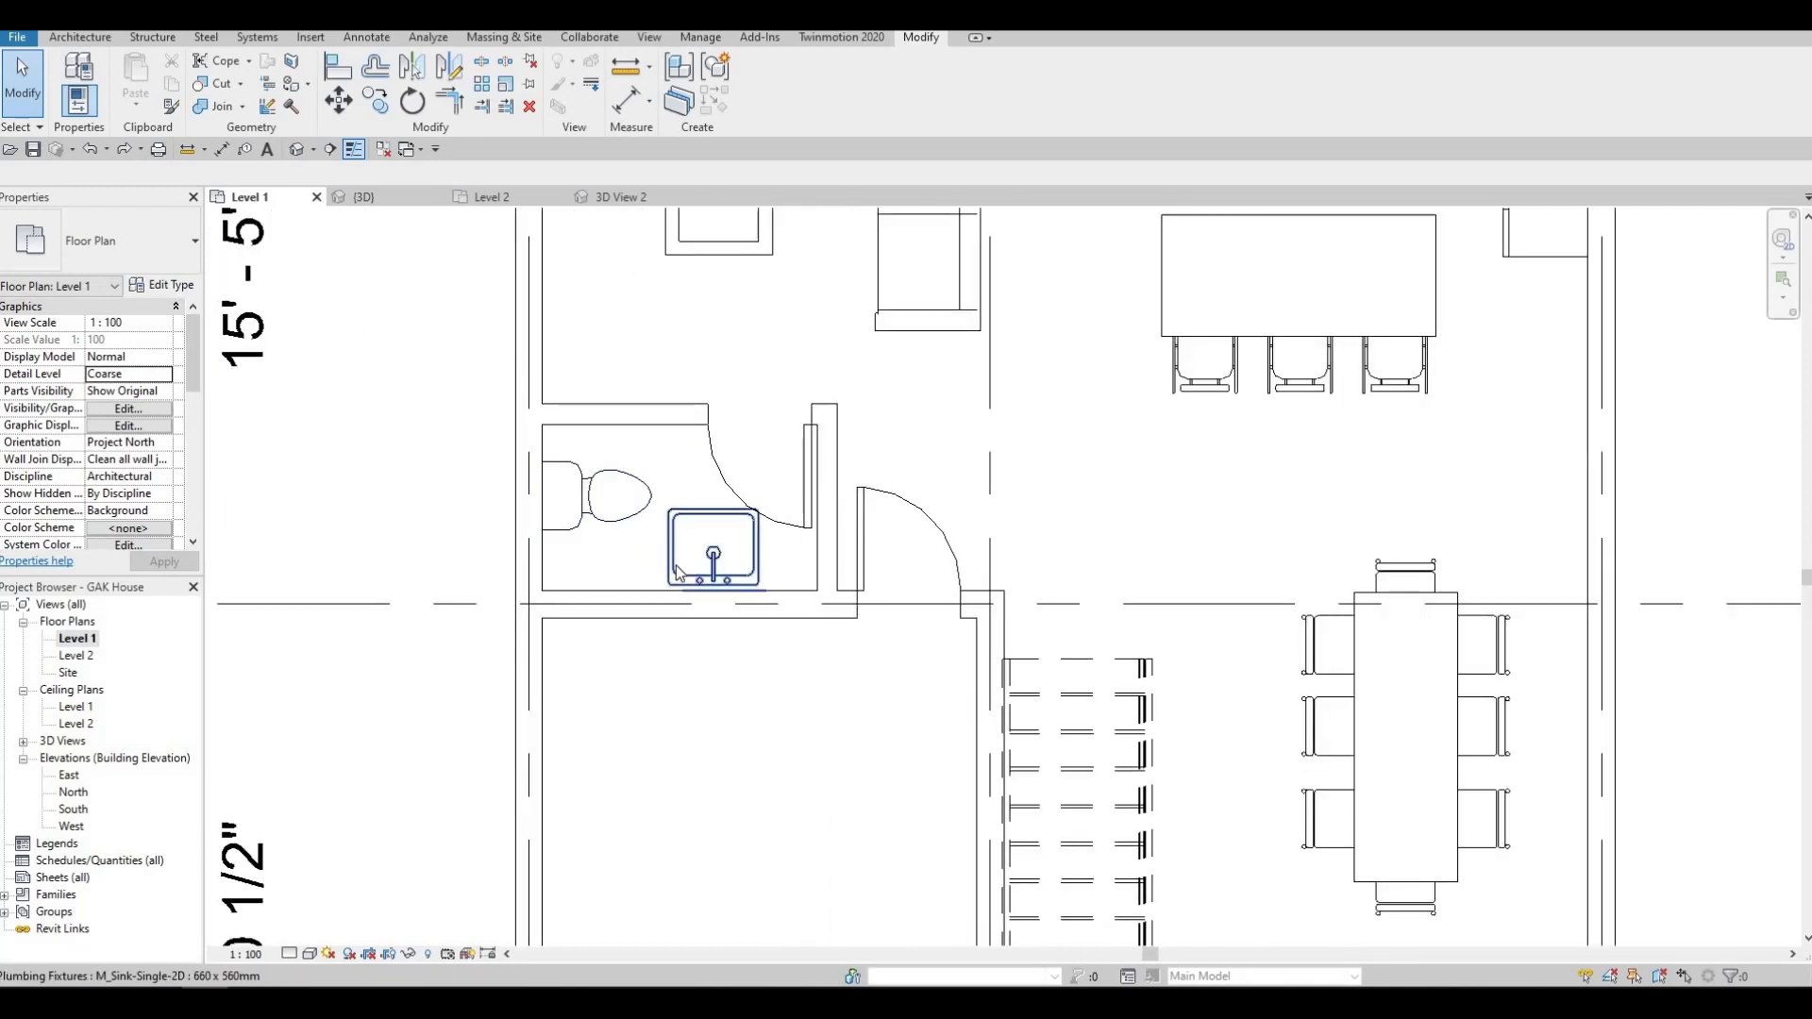
middle_drag(760, 570, 774, 586)
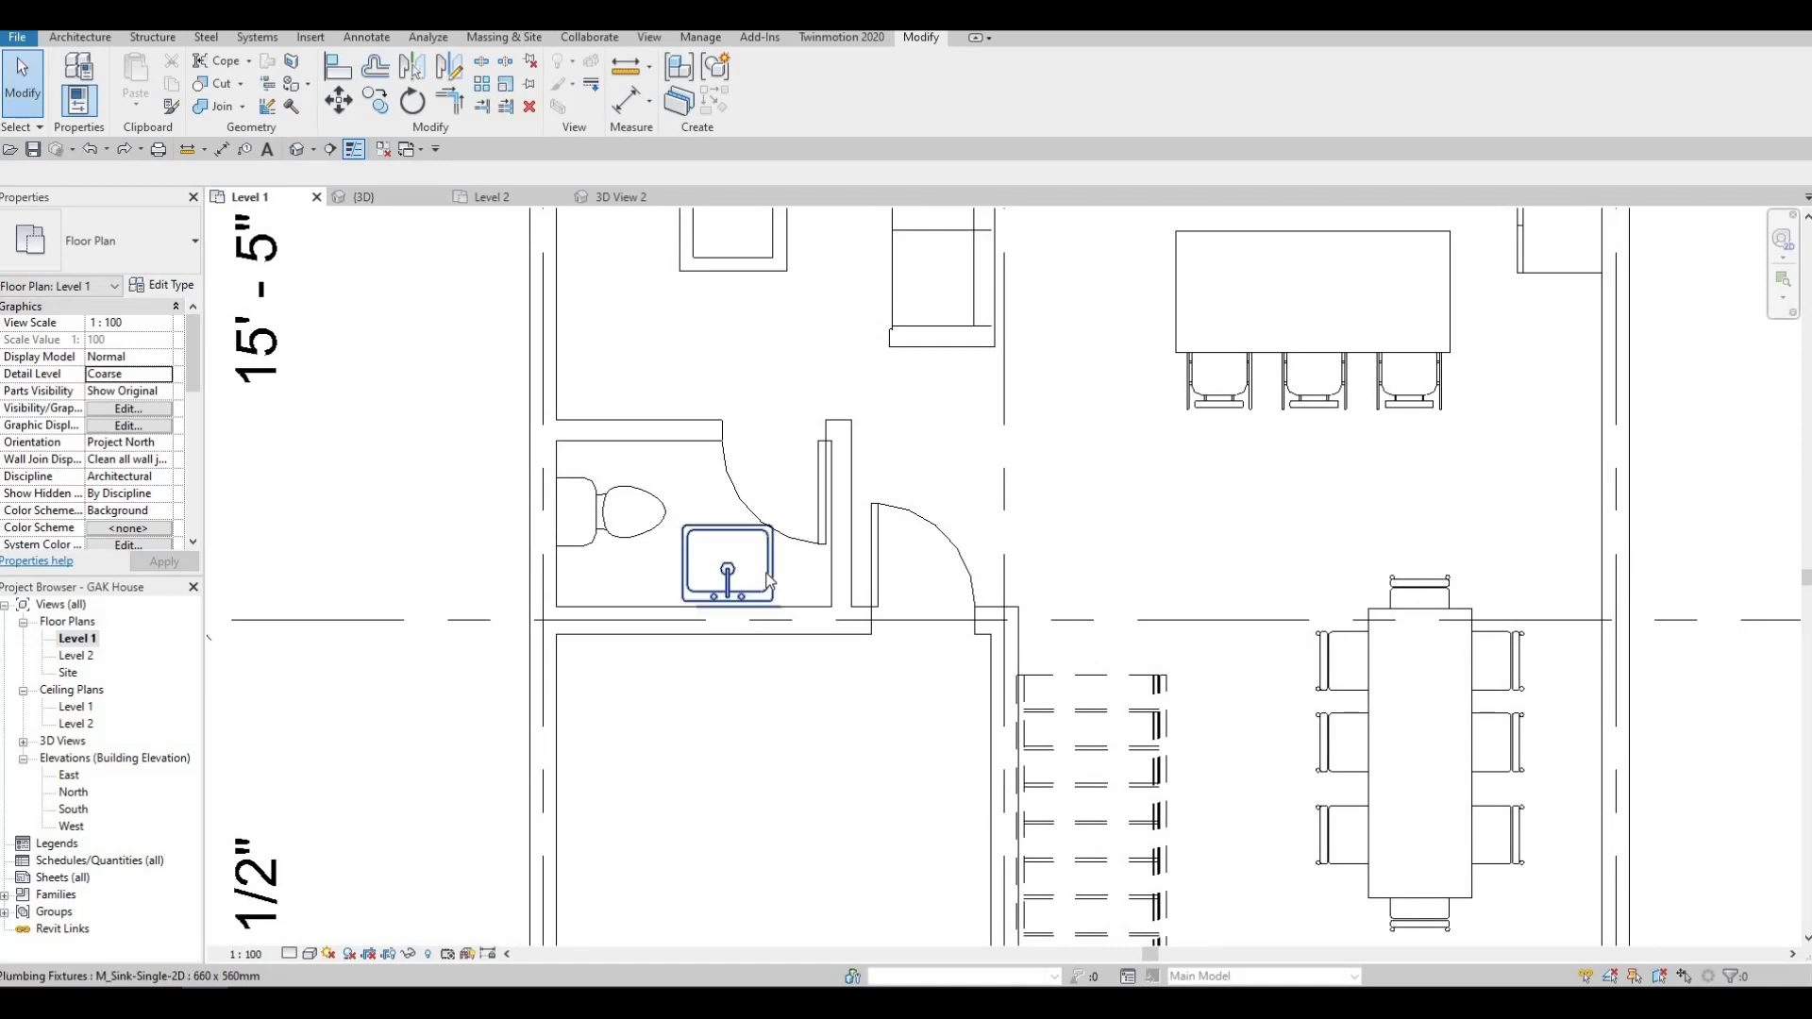
click(751, 573)
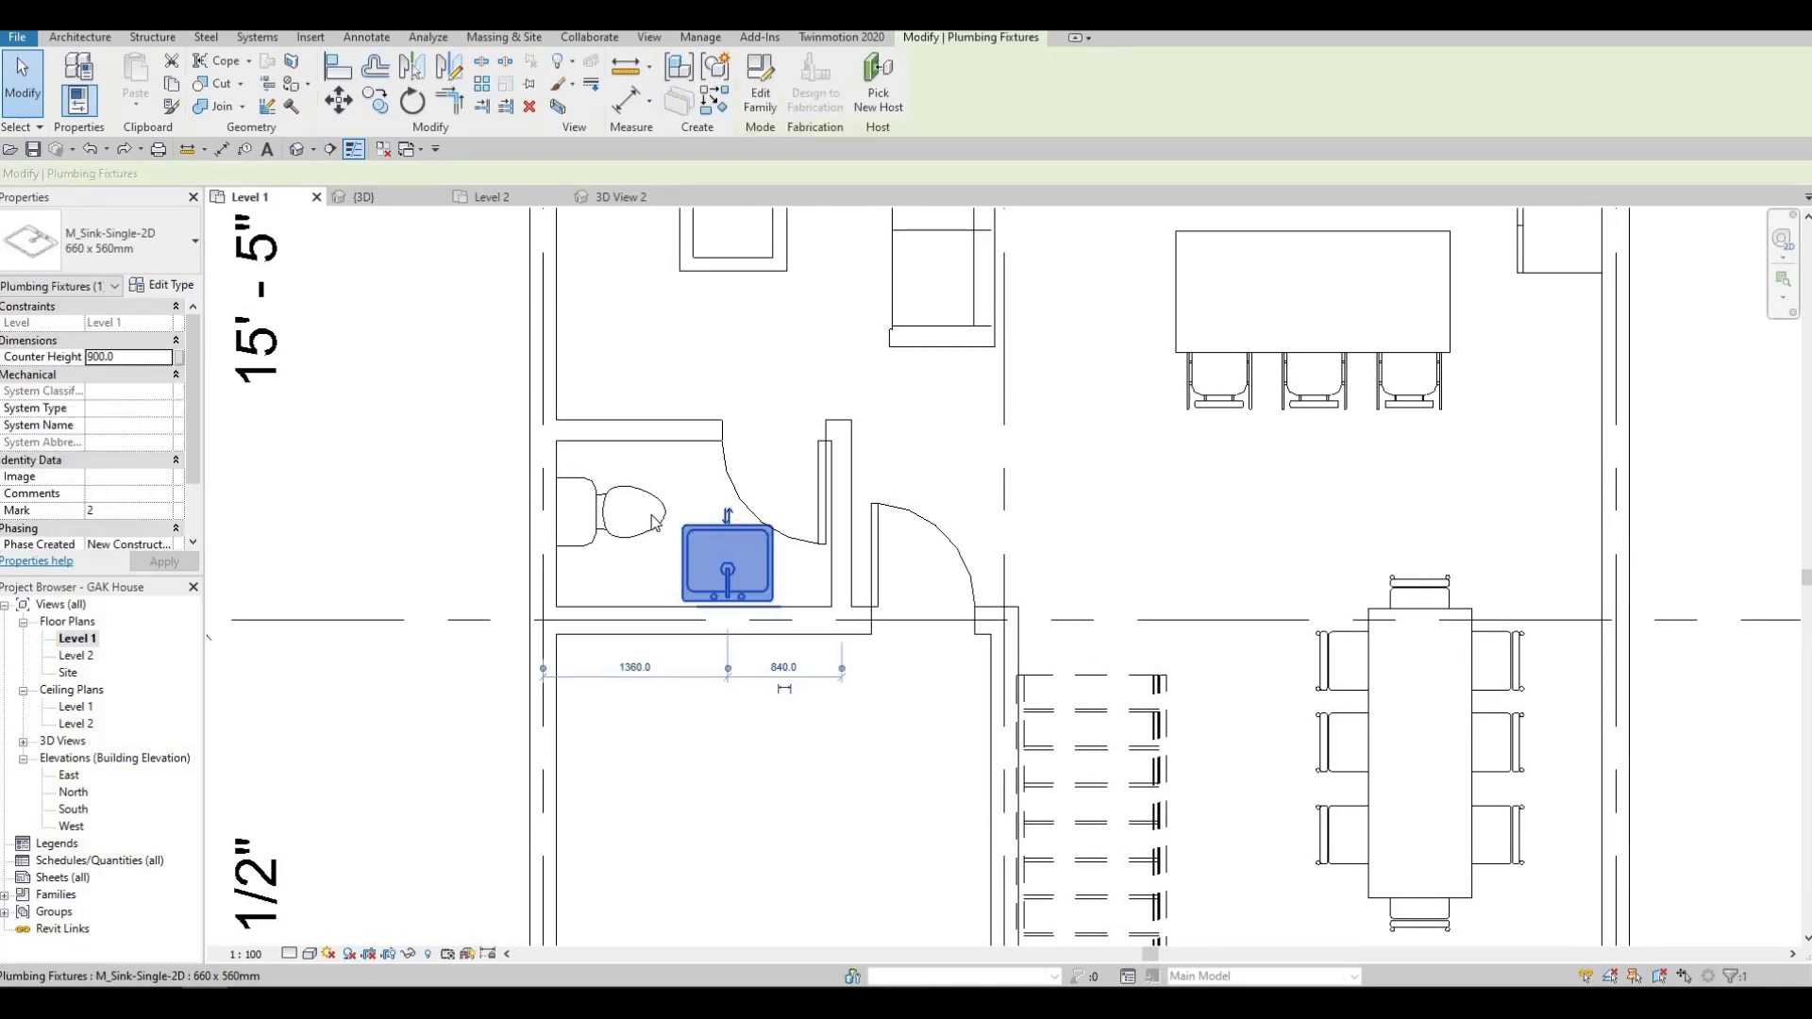
scroll(654, 522, down, 2)
key(Escape)
key(Escape)
middle_drag(703, 571, 725, 604)
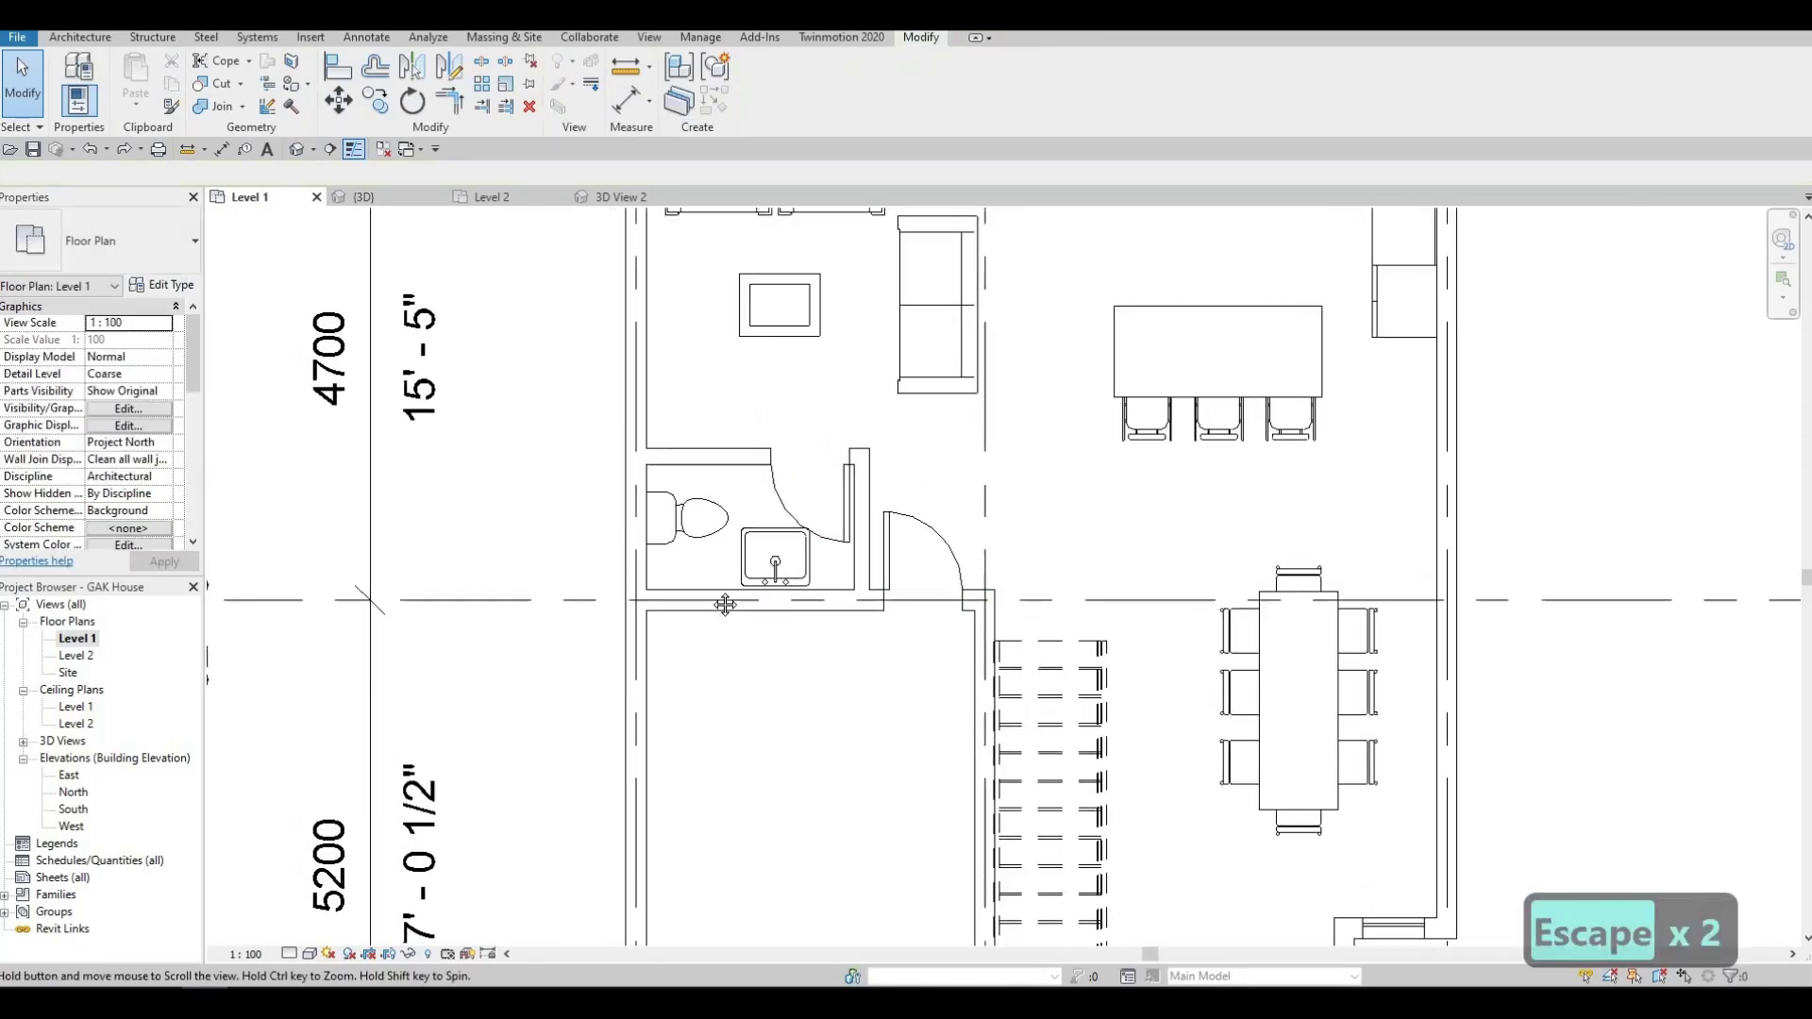
scroll(725, 604, down, 2)
middle_drag(710, 461, 666, 553)
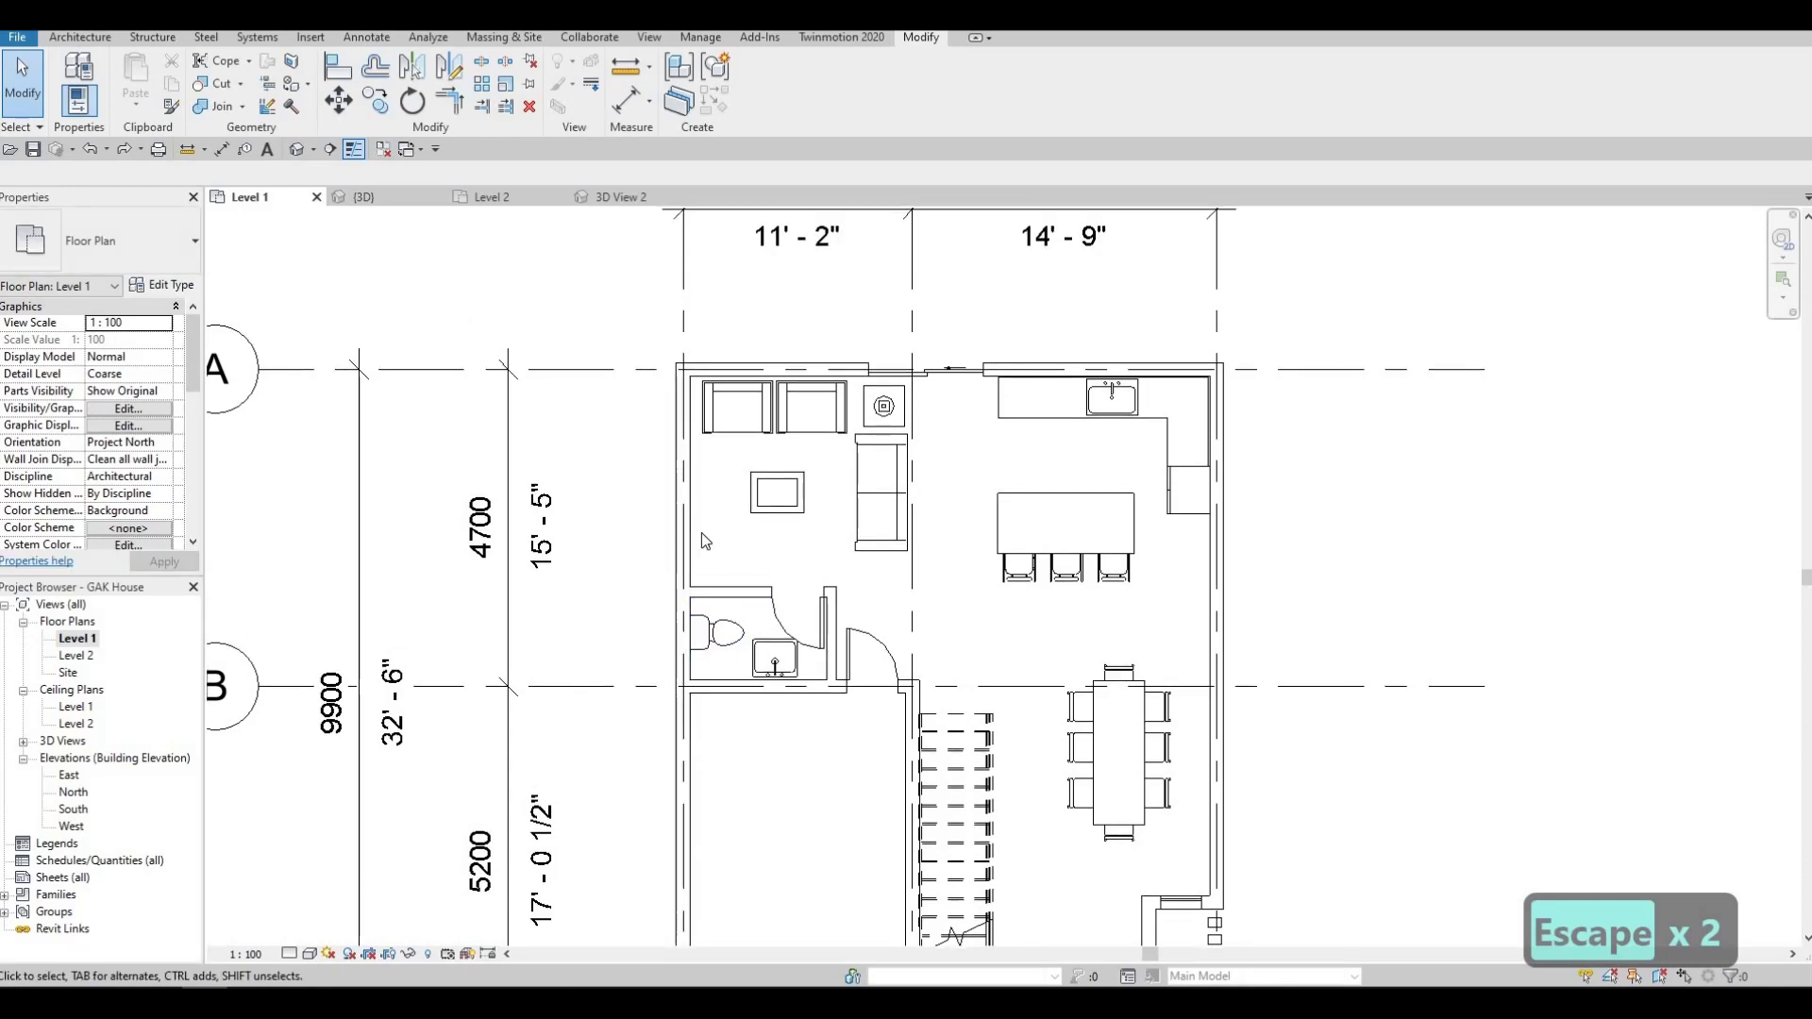
scroll(736, 451, up, 1)
middle_drag(736, 451, 557, 298)
scroll(585, 268, down, 4)
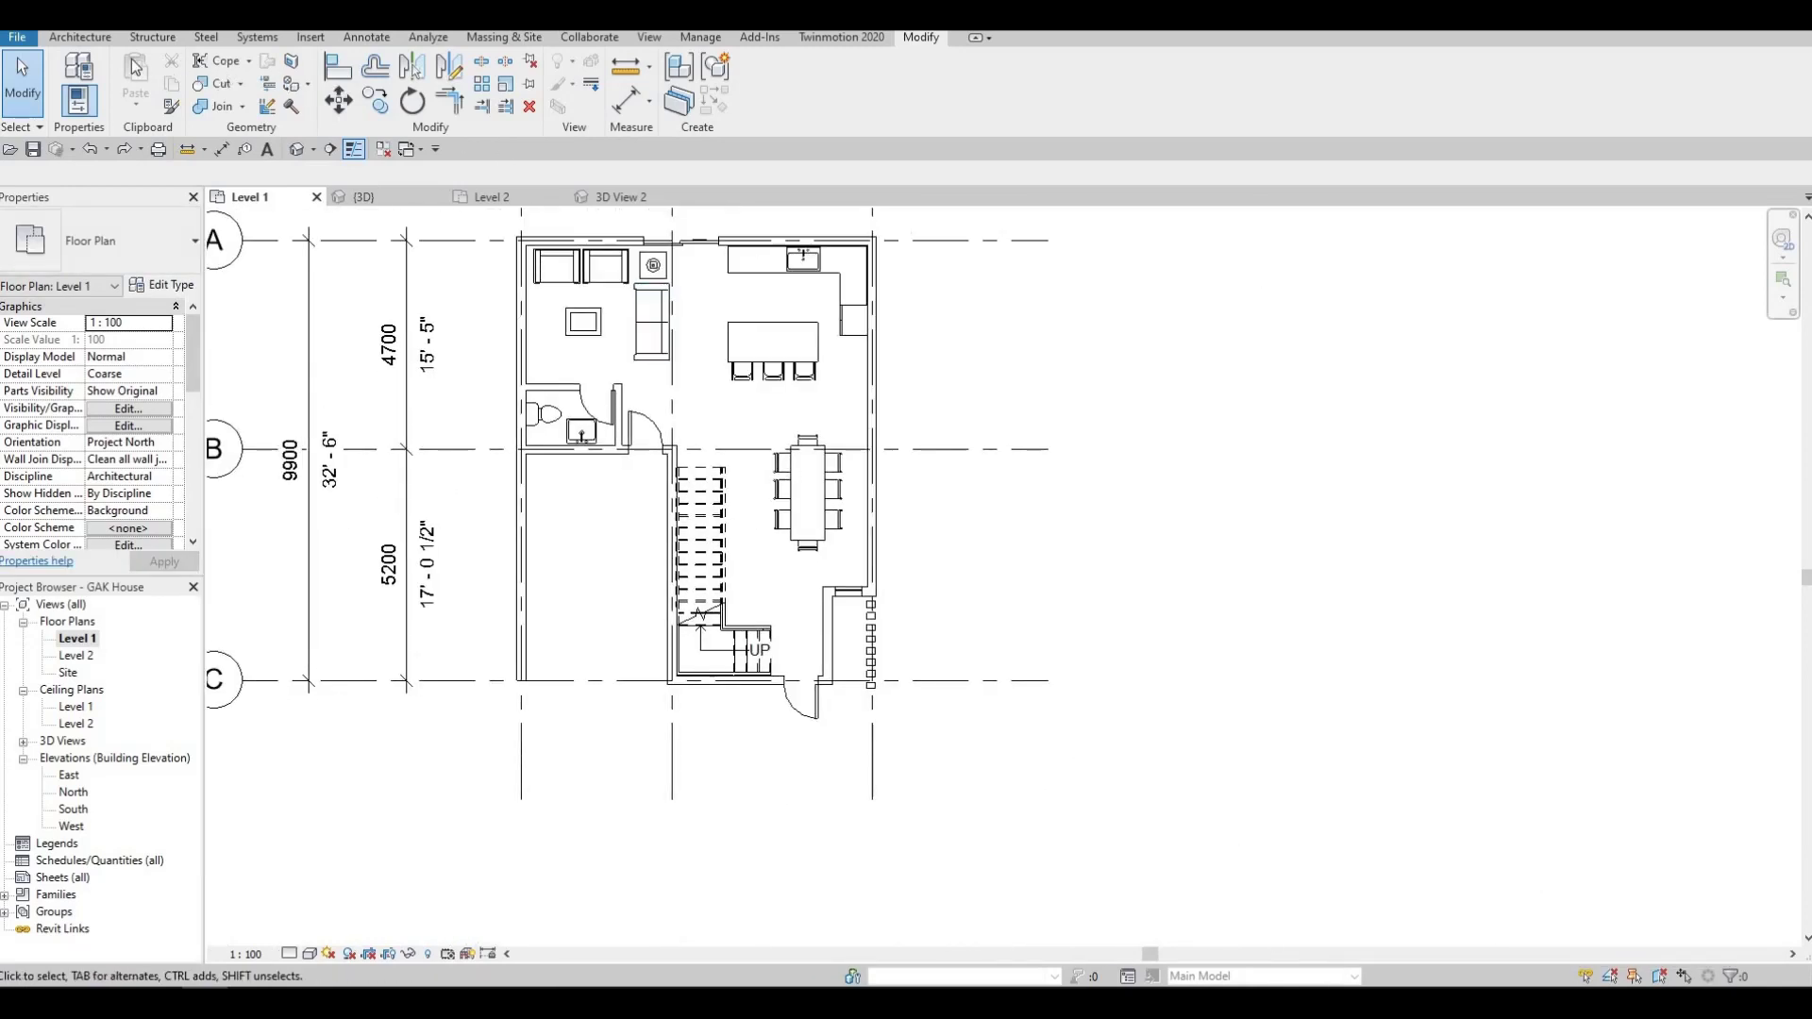
Draw a curtain wall about 500 mm long in the living room's west exterior wall, just above the bathroom.
click(81, 38)
click(72, 76)
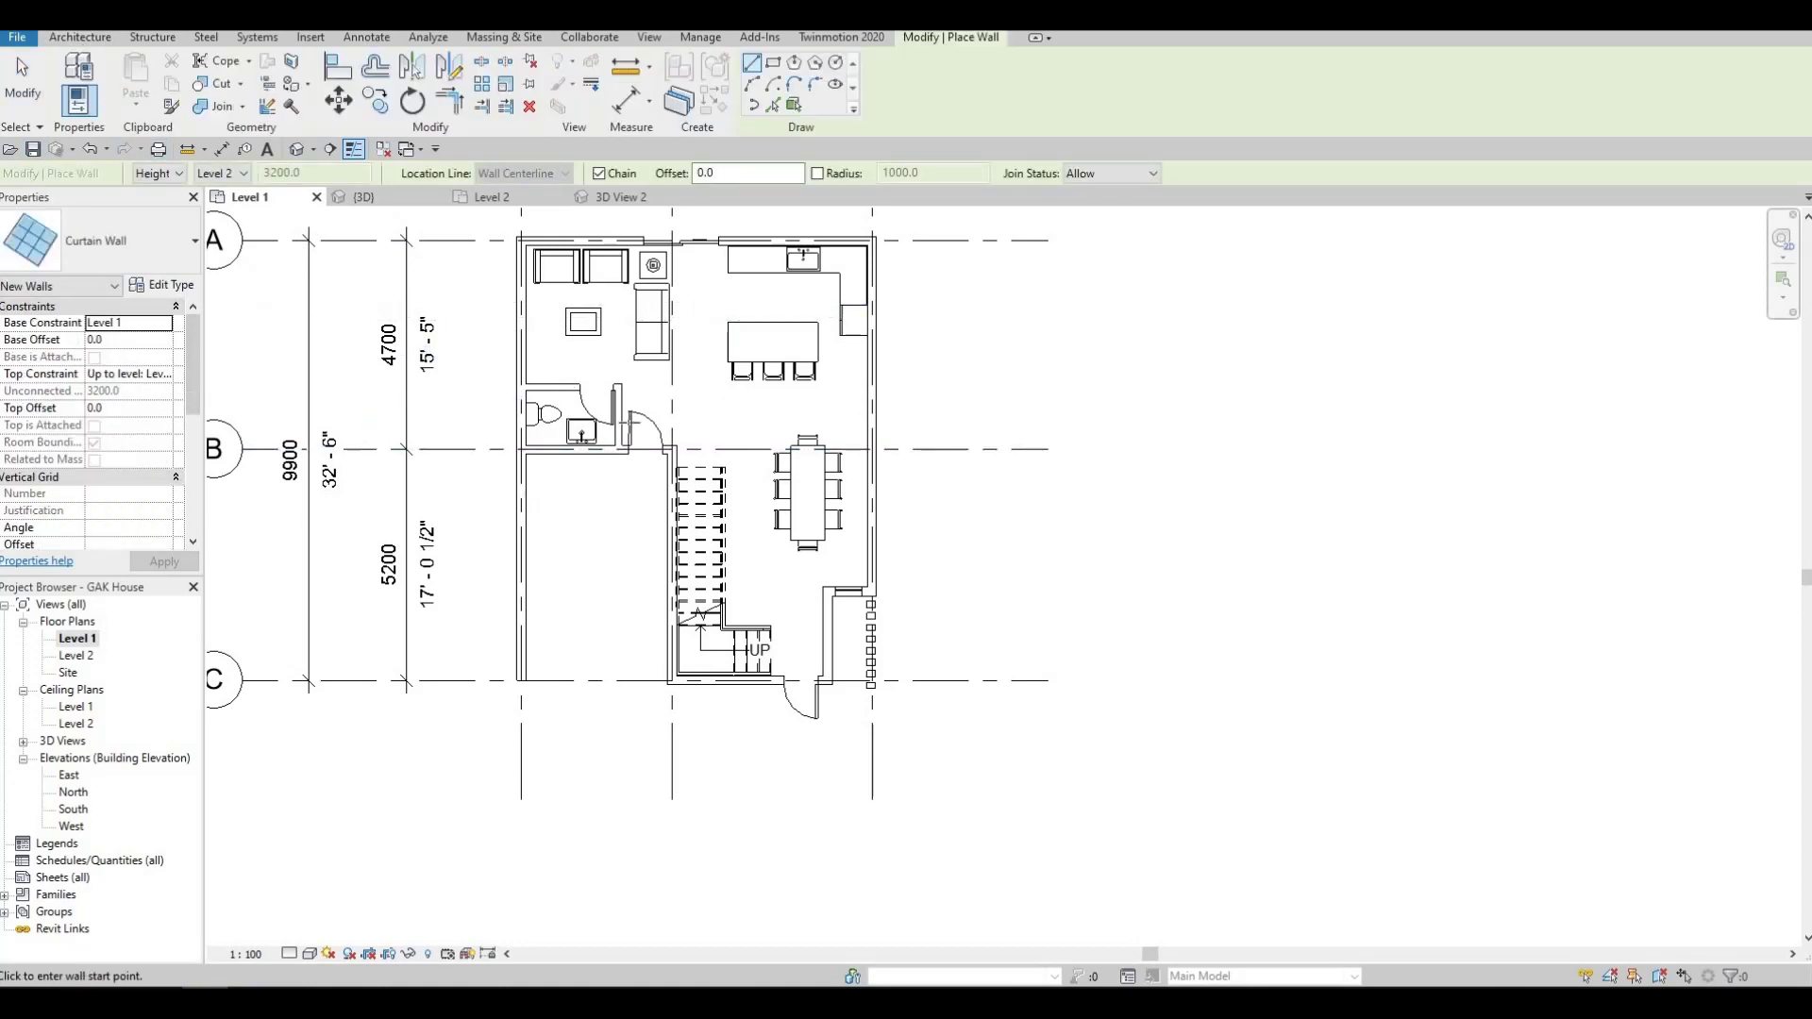
scroll(548, 342, up, 5)
scroll(393, 421, up, 4)
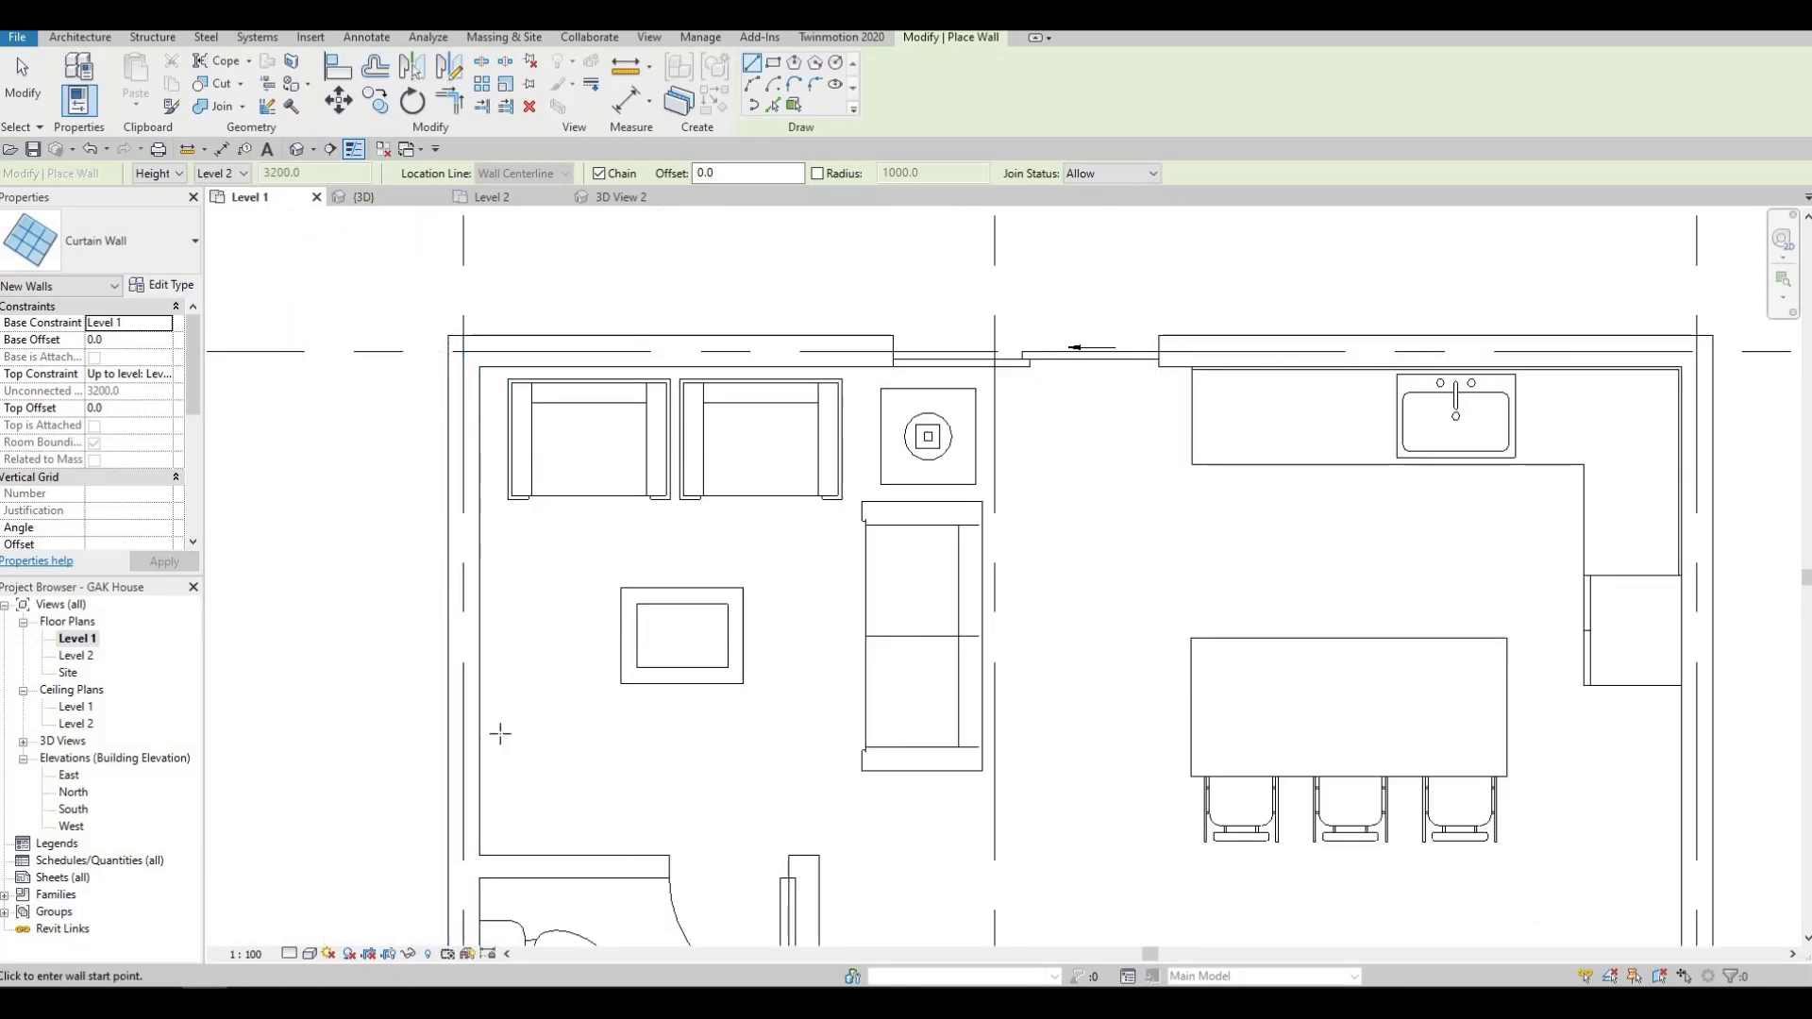
click(463, 801)
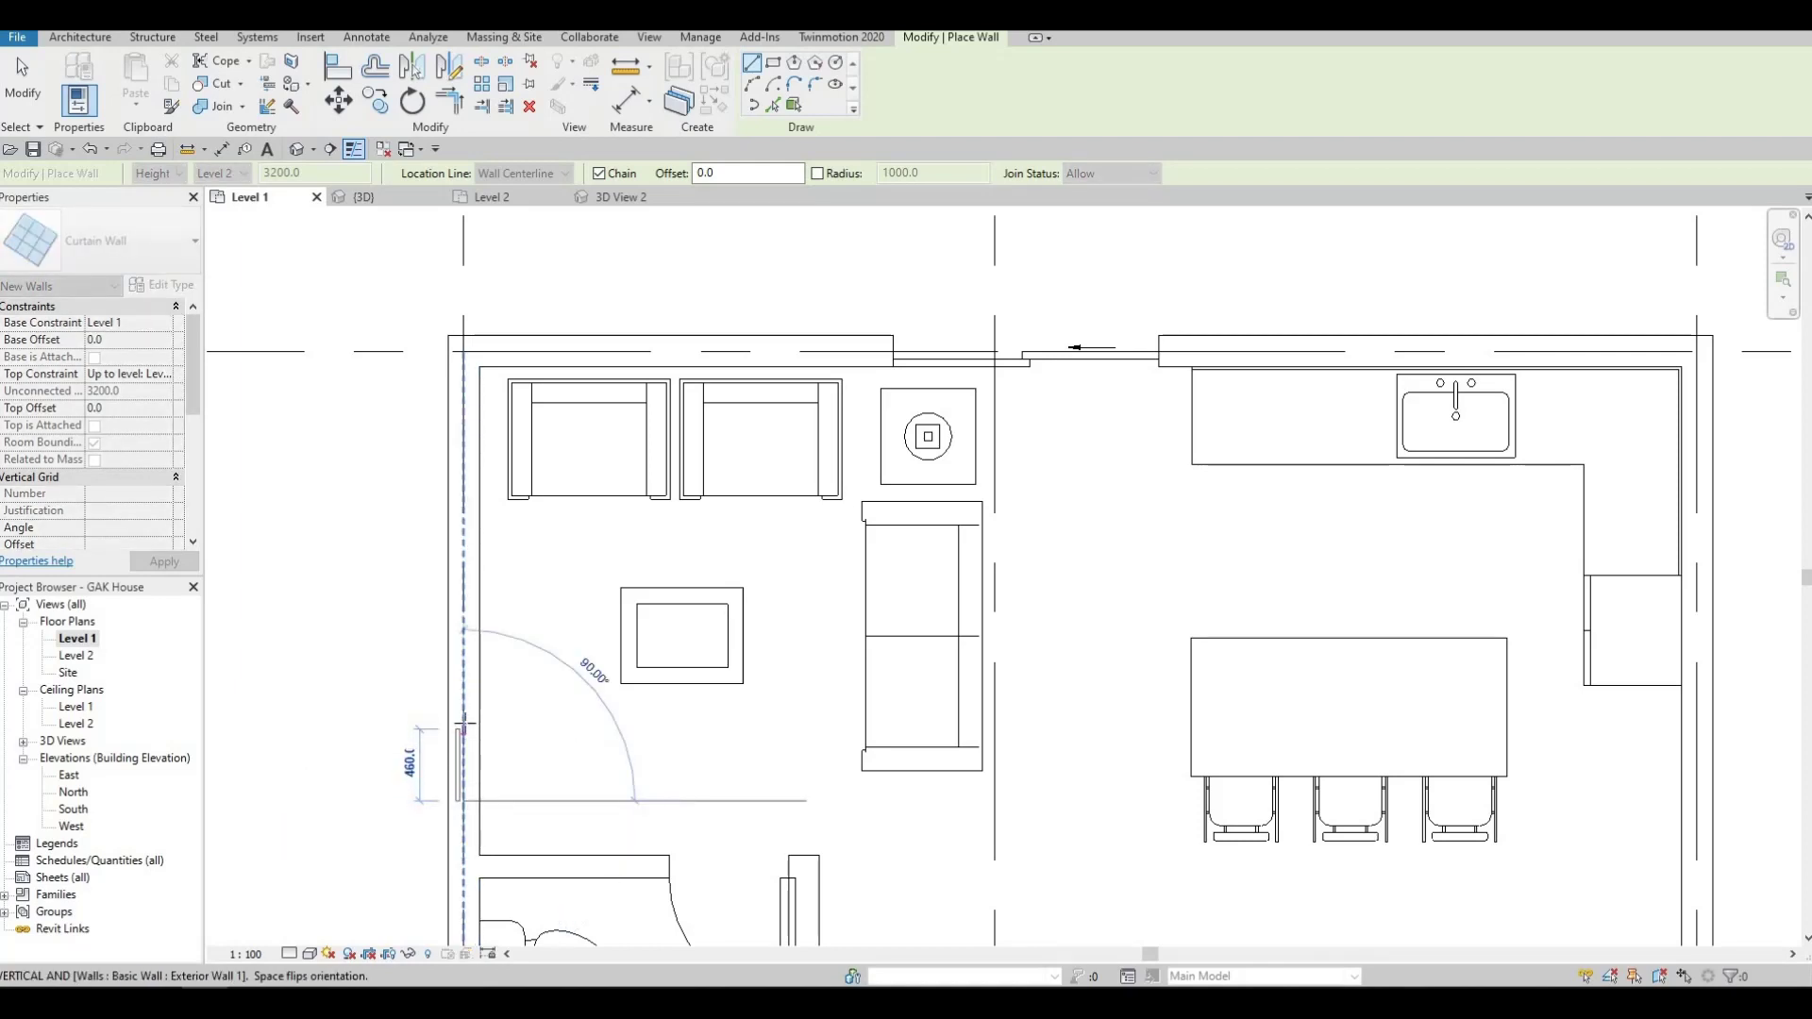
click(462, 722)
key(Escape)
key(Escape)
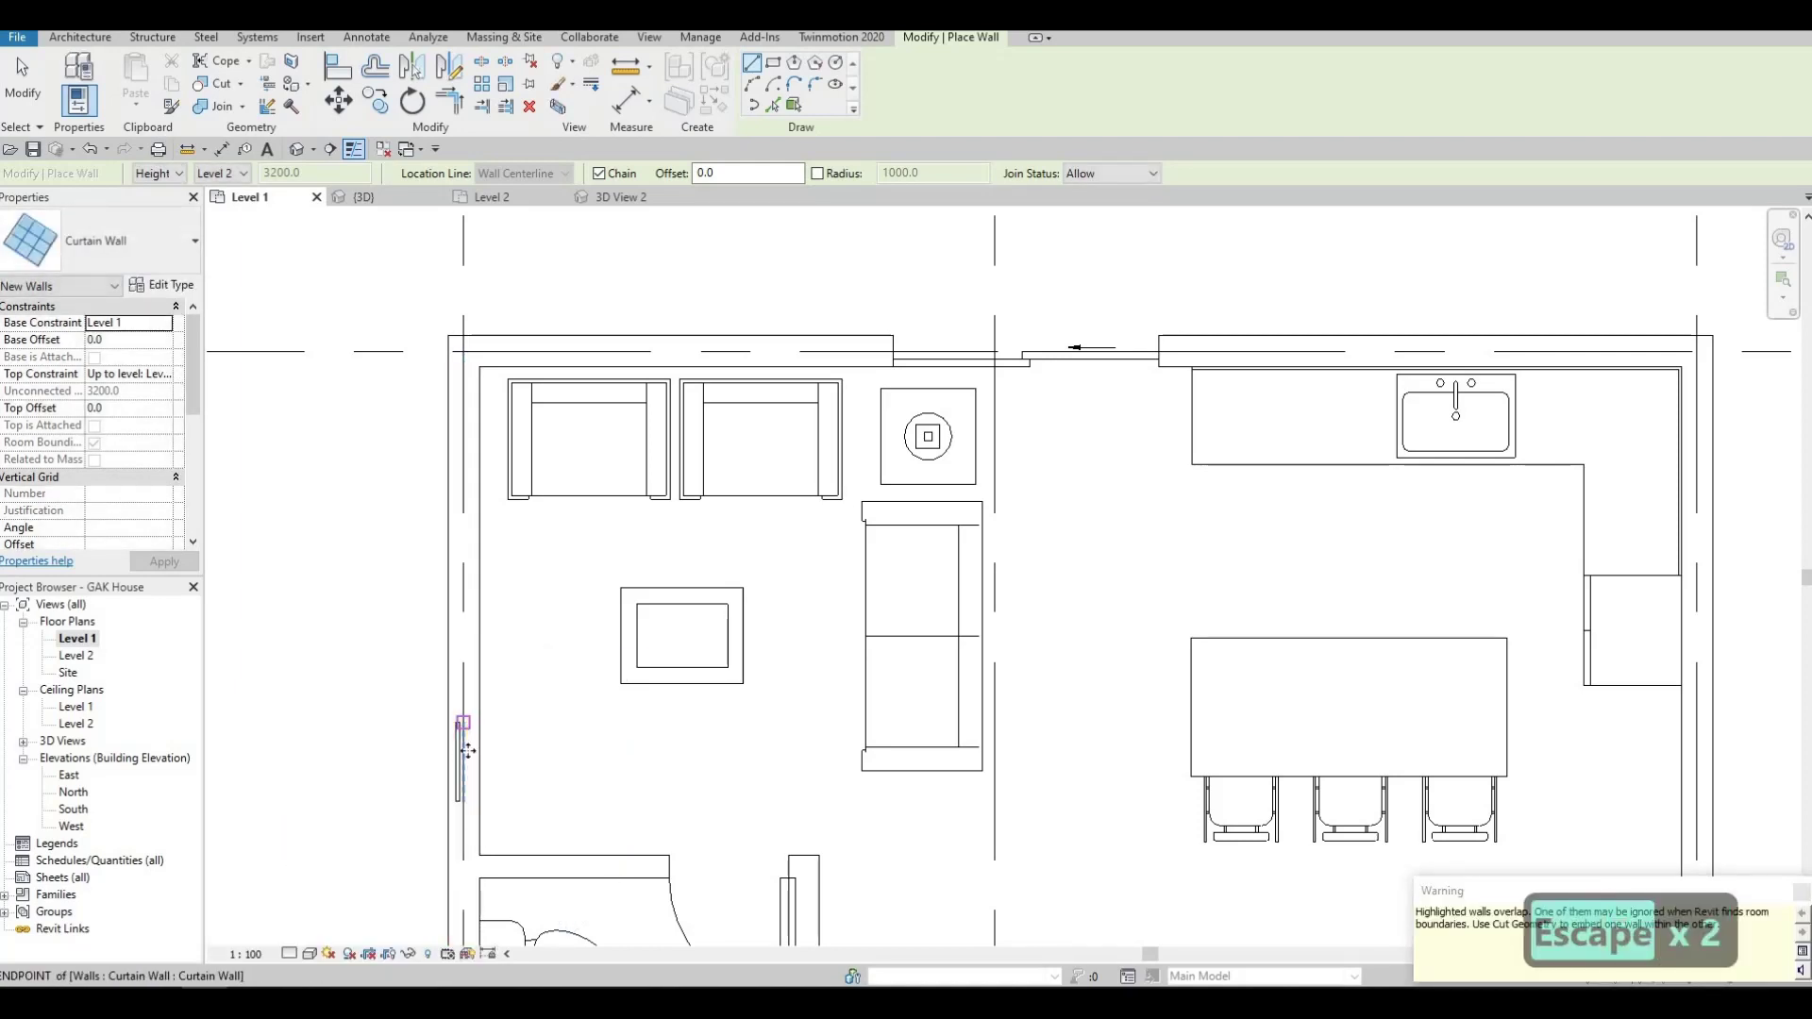
Flip the new curtain wall's orientation and copy it north along the same exterior wall, beside the armchairs.
click(457, 760)
click(466, 762)
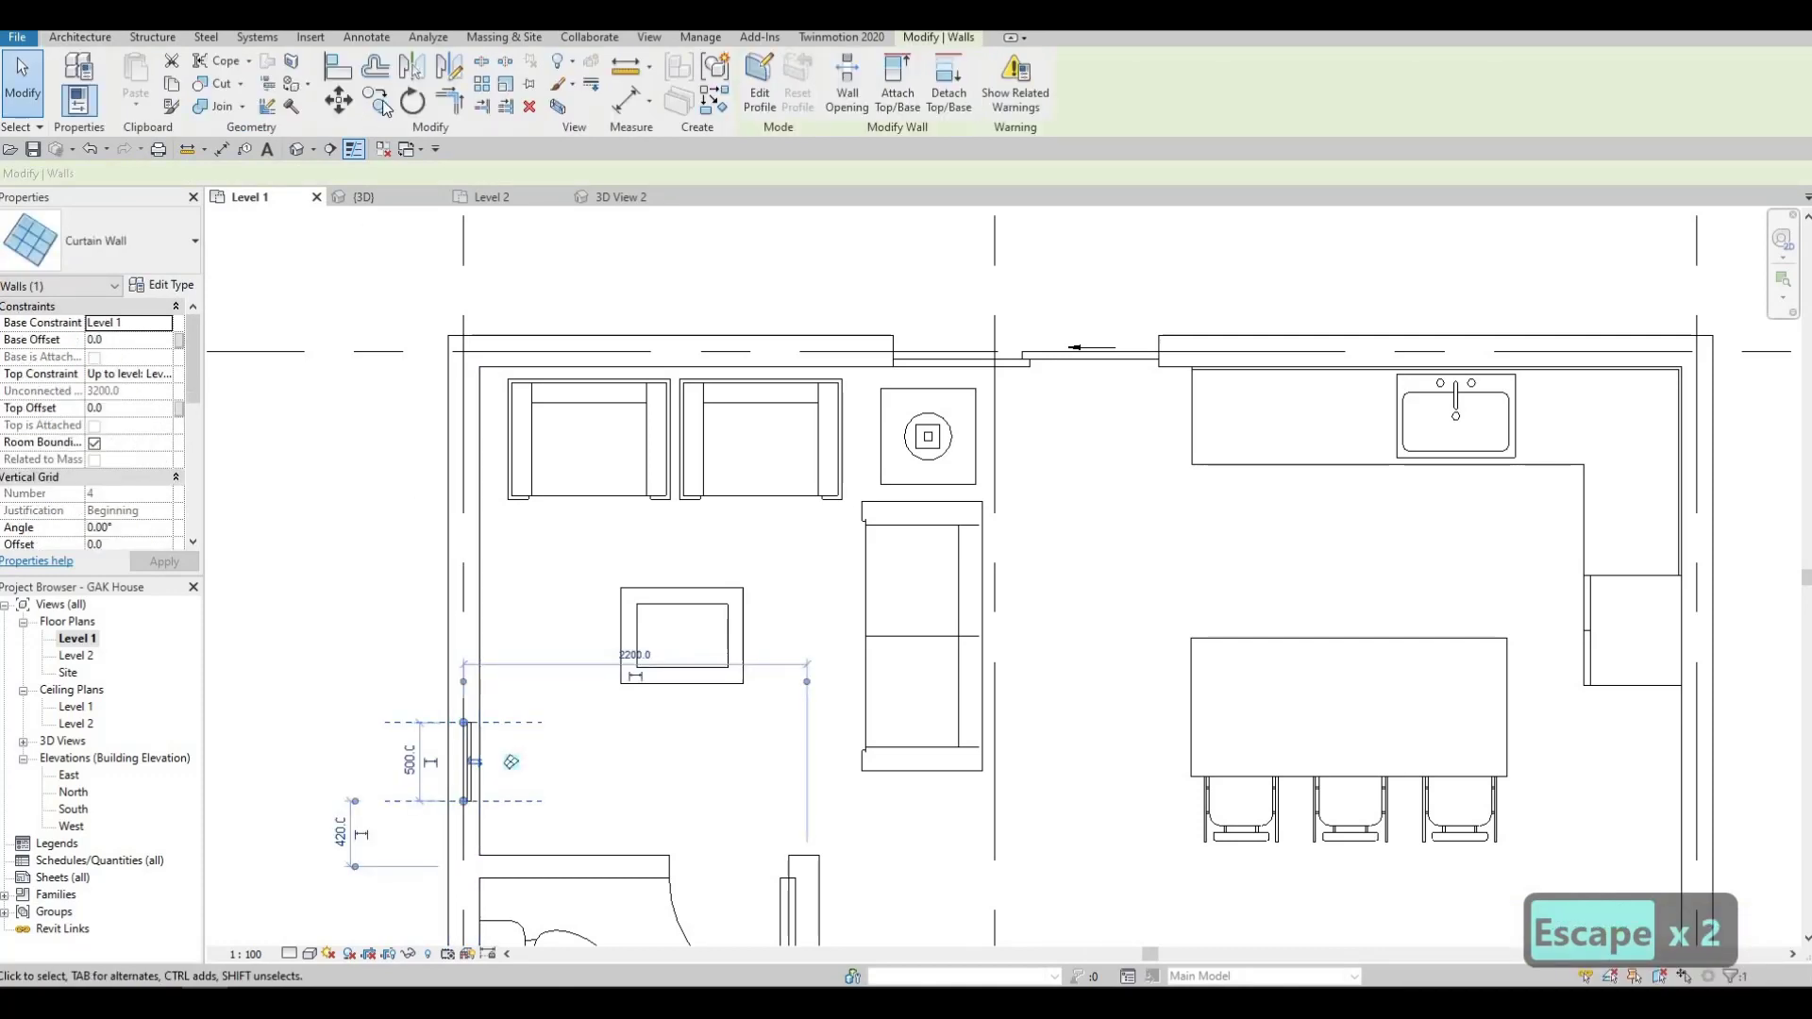
key(c)
key(o)
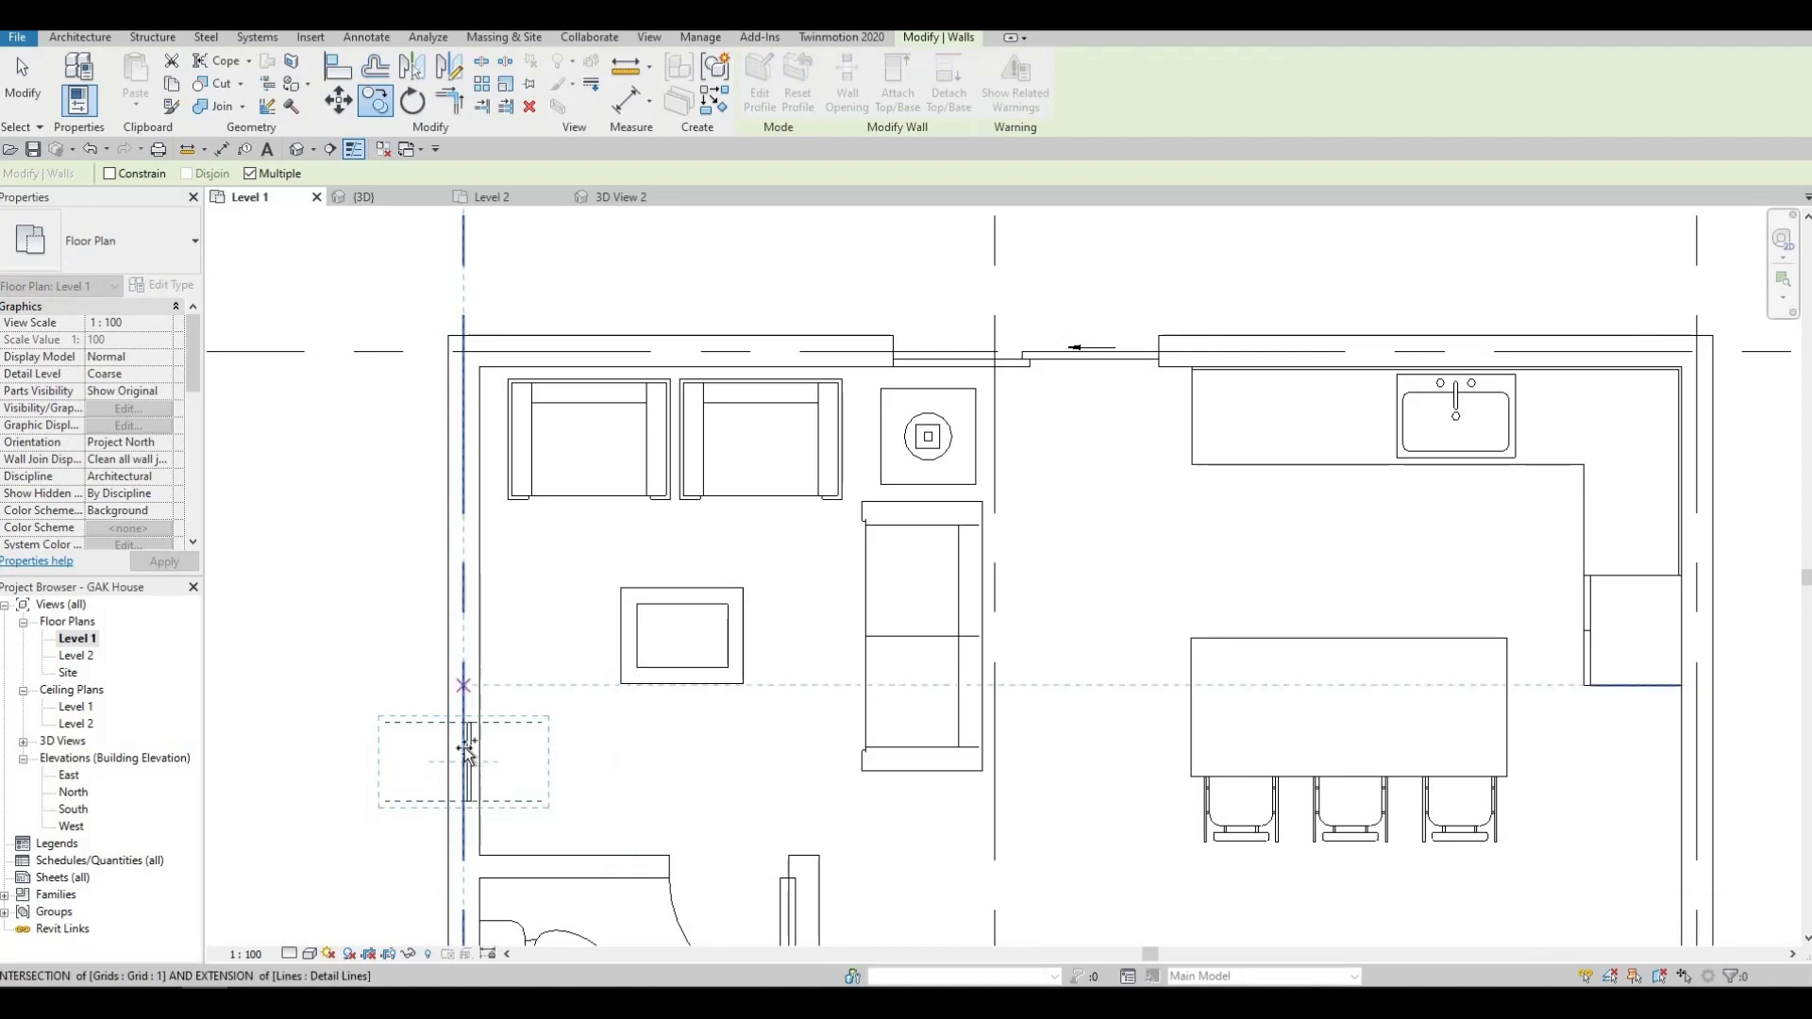
click(463, 451)
key(Escape)
key(Escape)
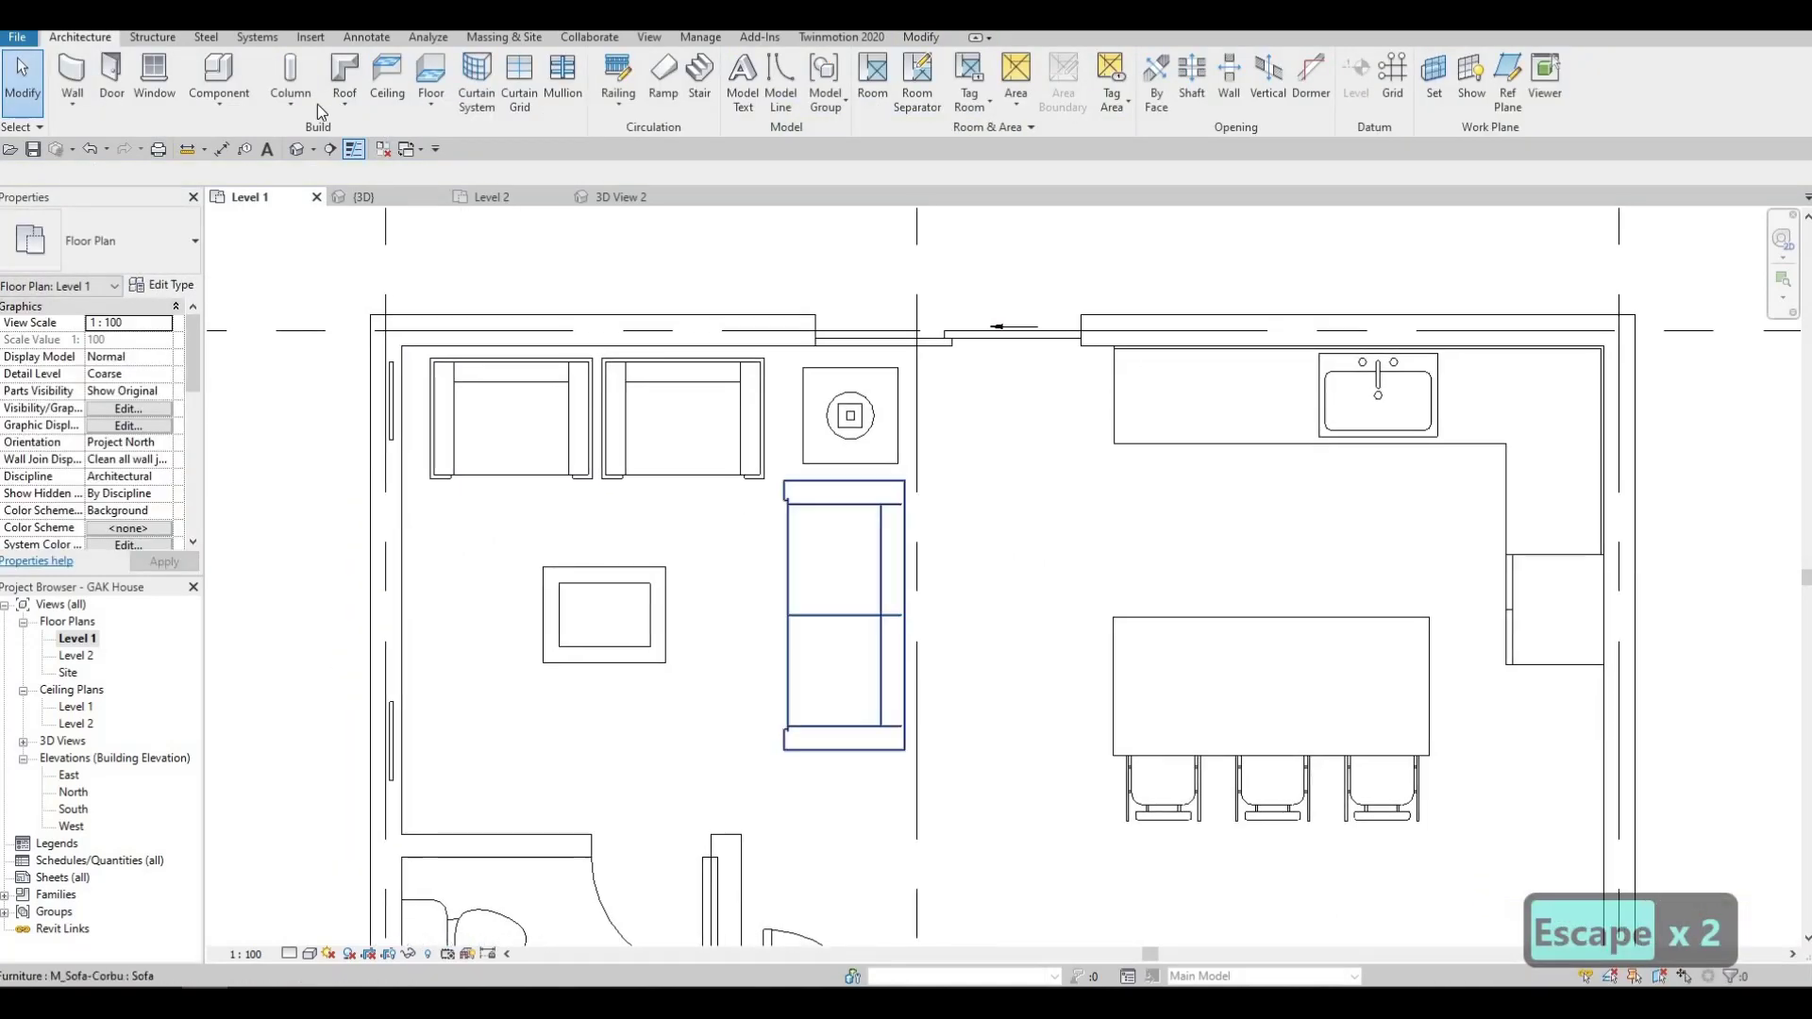
Draw a curtain wall about 720 mm long in the north exterior wall behind the kitchen sink.
click(85, 75)
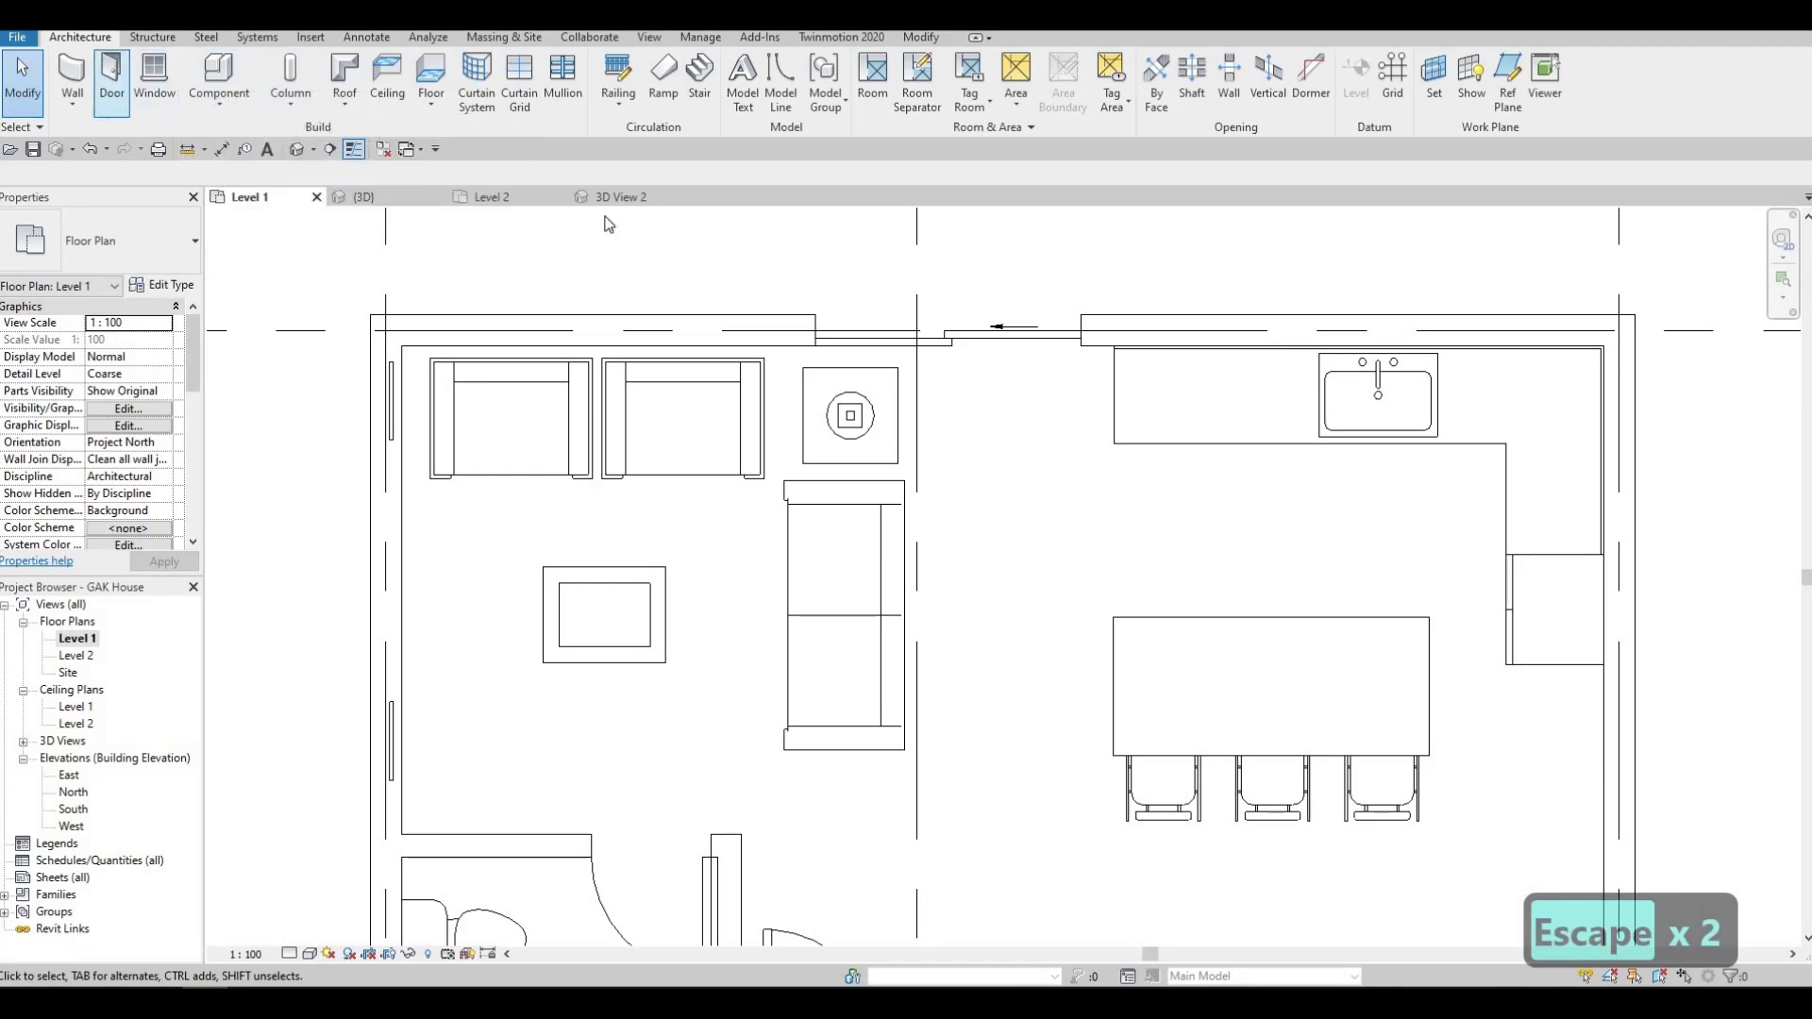
click(1326, 326)
click(1436, 329)
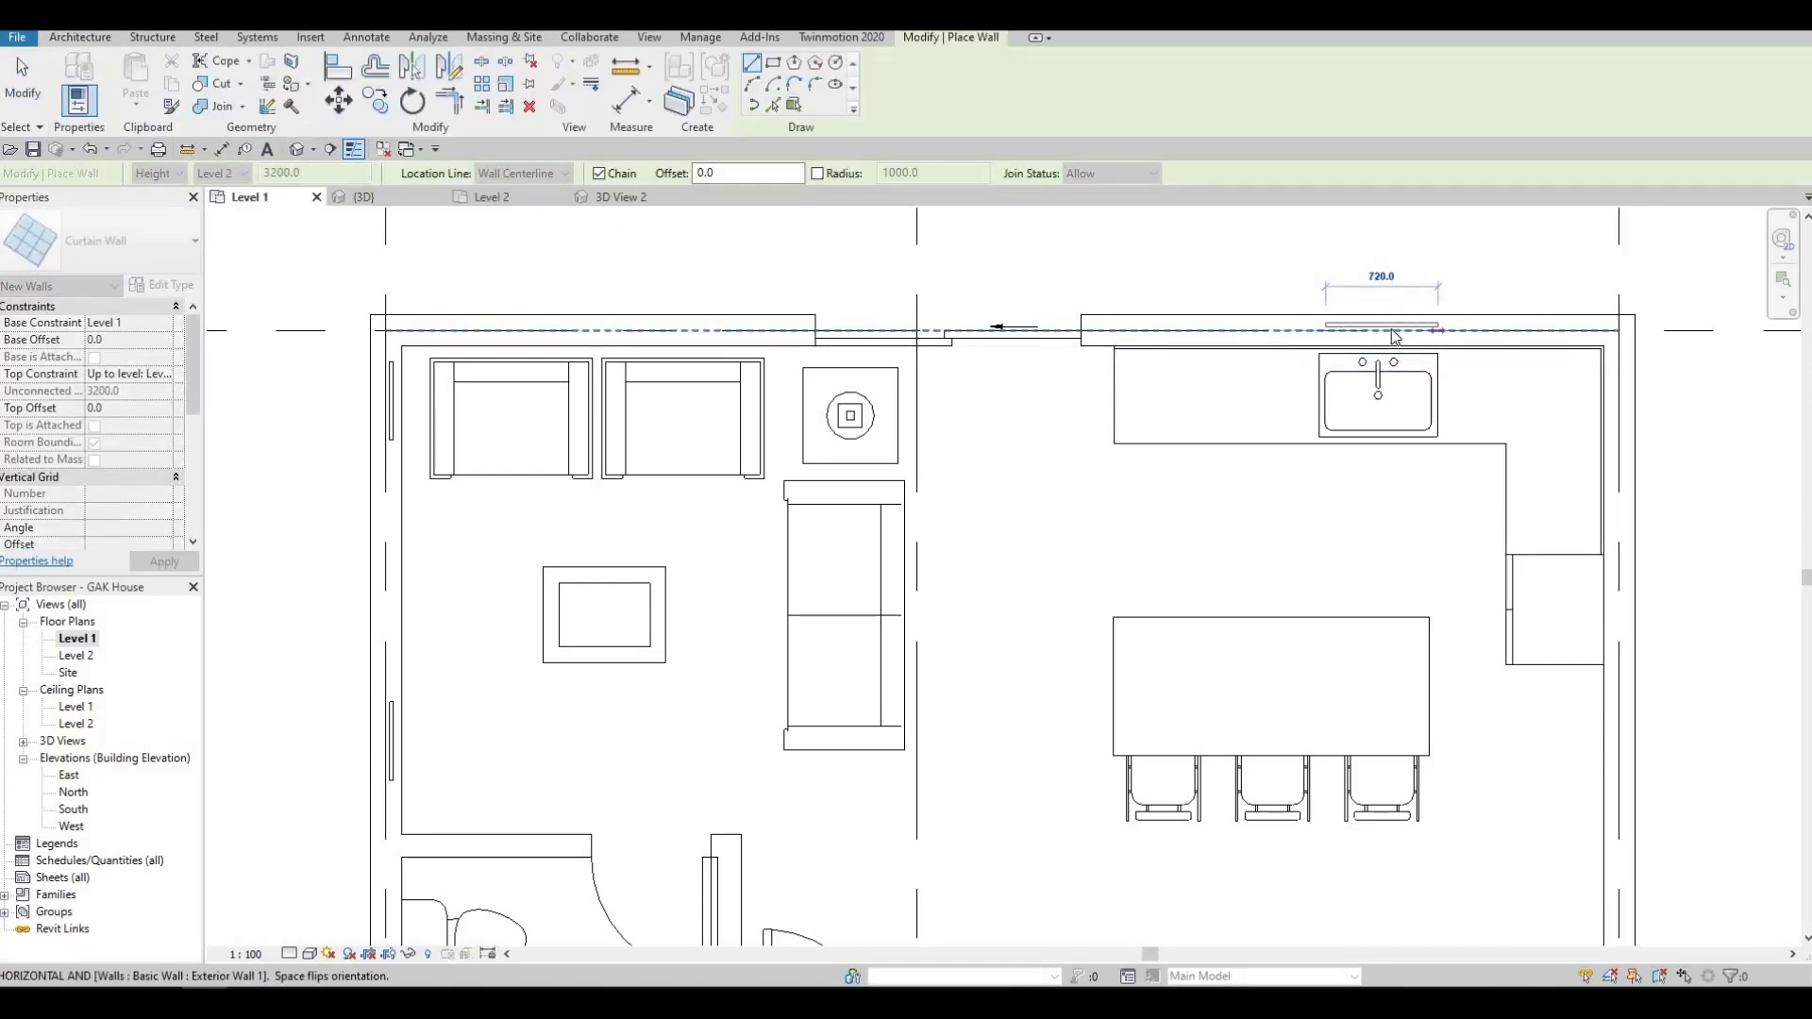
key(Escape)
key(Escape)
click(1384, 326)
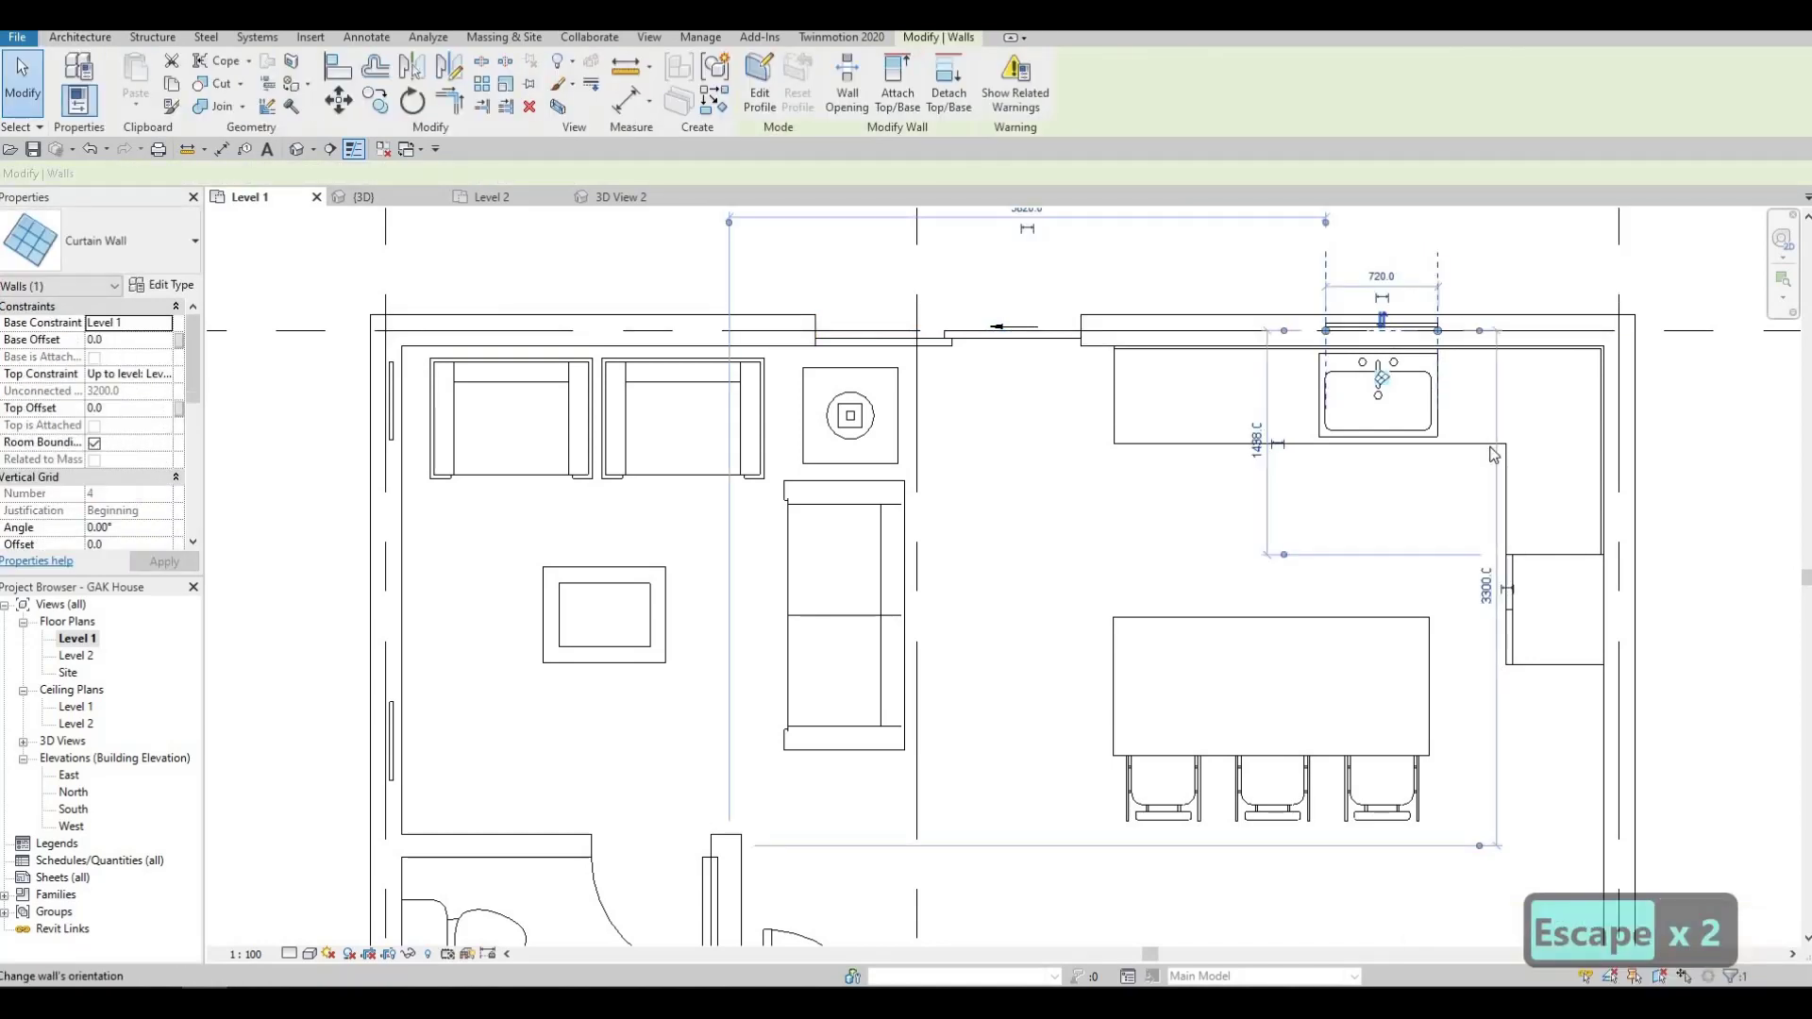
scroll(1326, 513, up, 1)
middle_drag(1326, 513, 1242, 506)
key(Escape)
Draw a curtain wall about 500 mm long in the east exterior wall near the north end of the dining table.
scroll(1330, 652, down, 4)
middle_drag(1331, 652, 1044, 378)
scroll(1043, 378, down, 1)
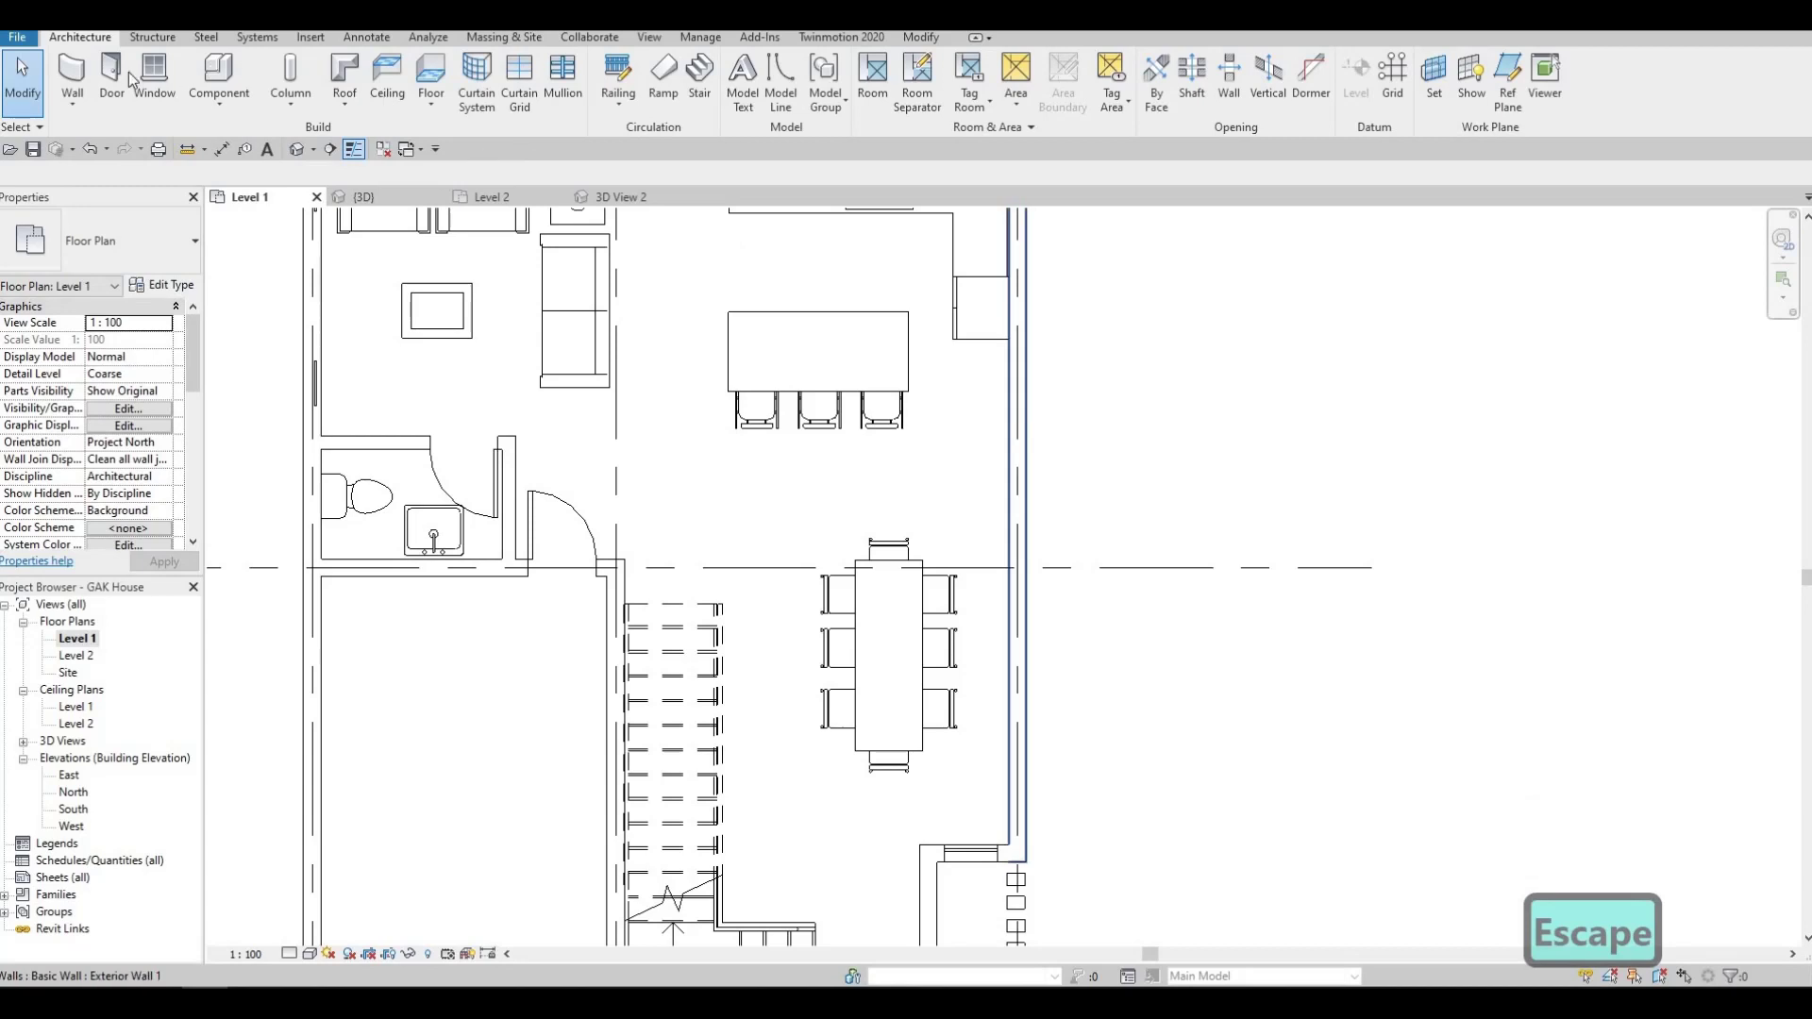
click(75, 70)
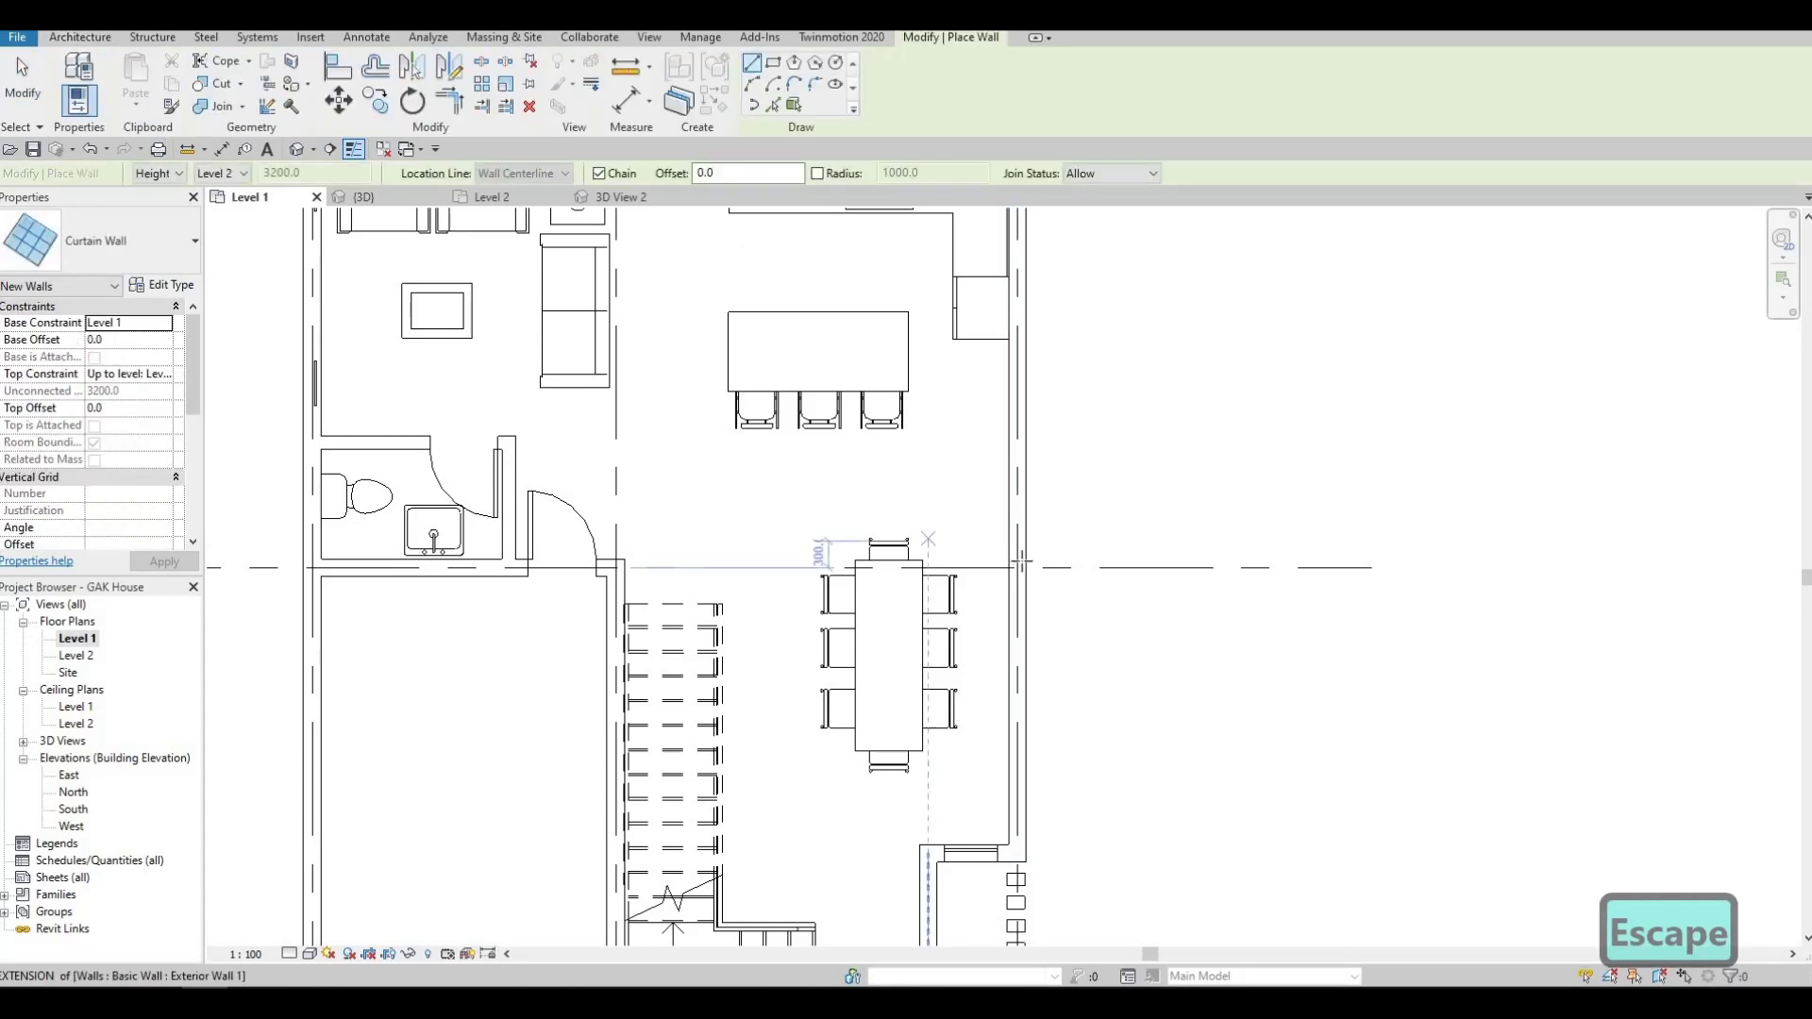
click(1018, 505)
click(1019, 545)
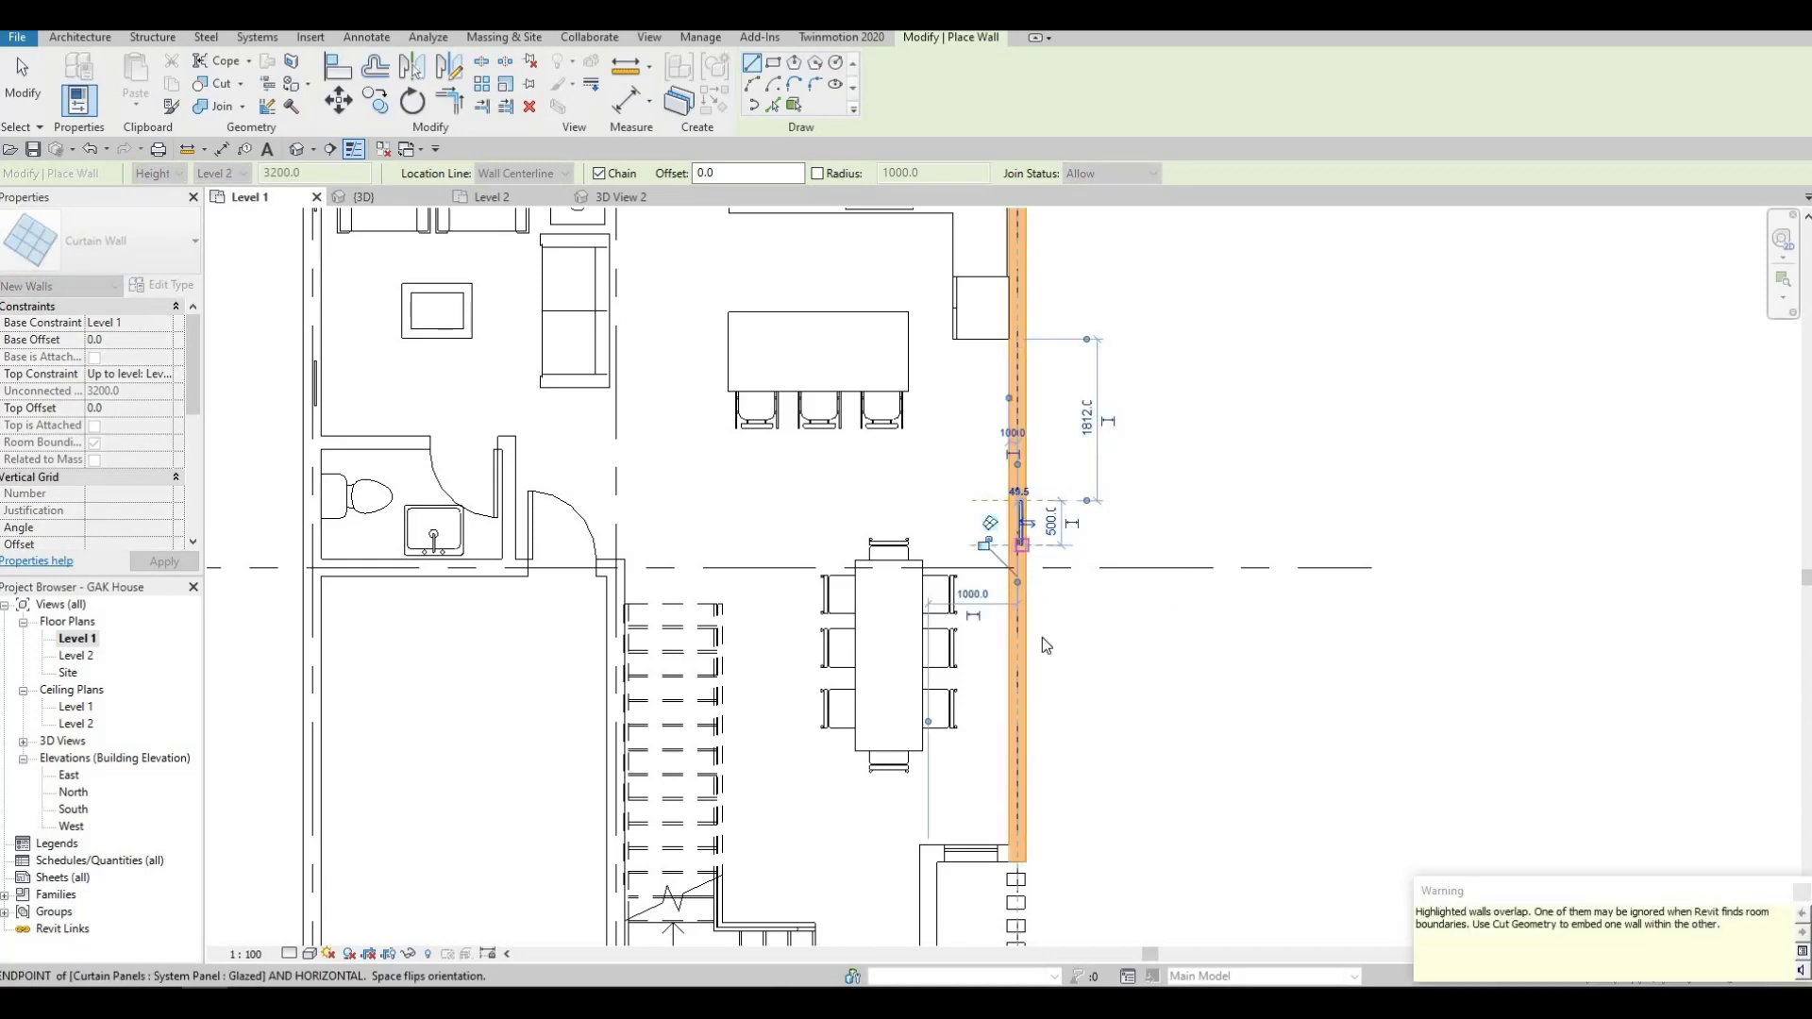
key(Escape)
key(Escape)
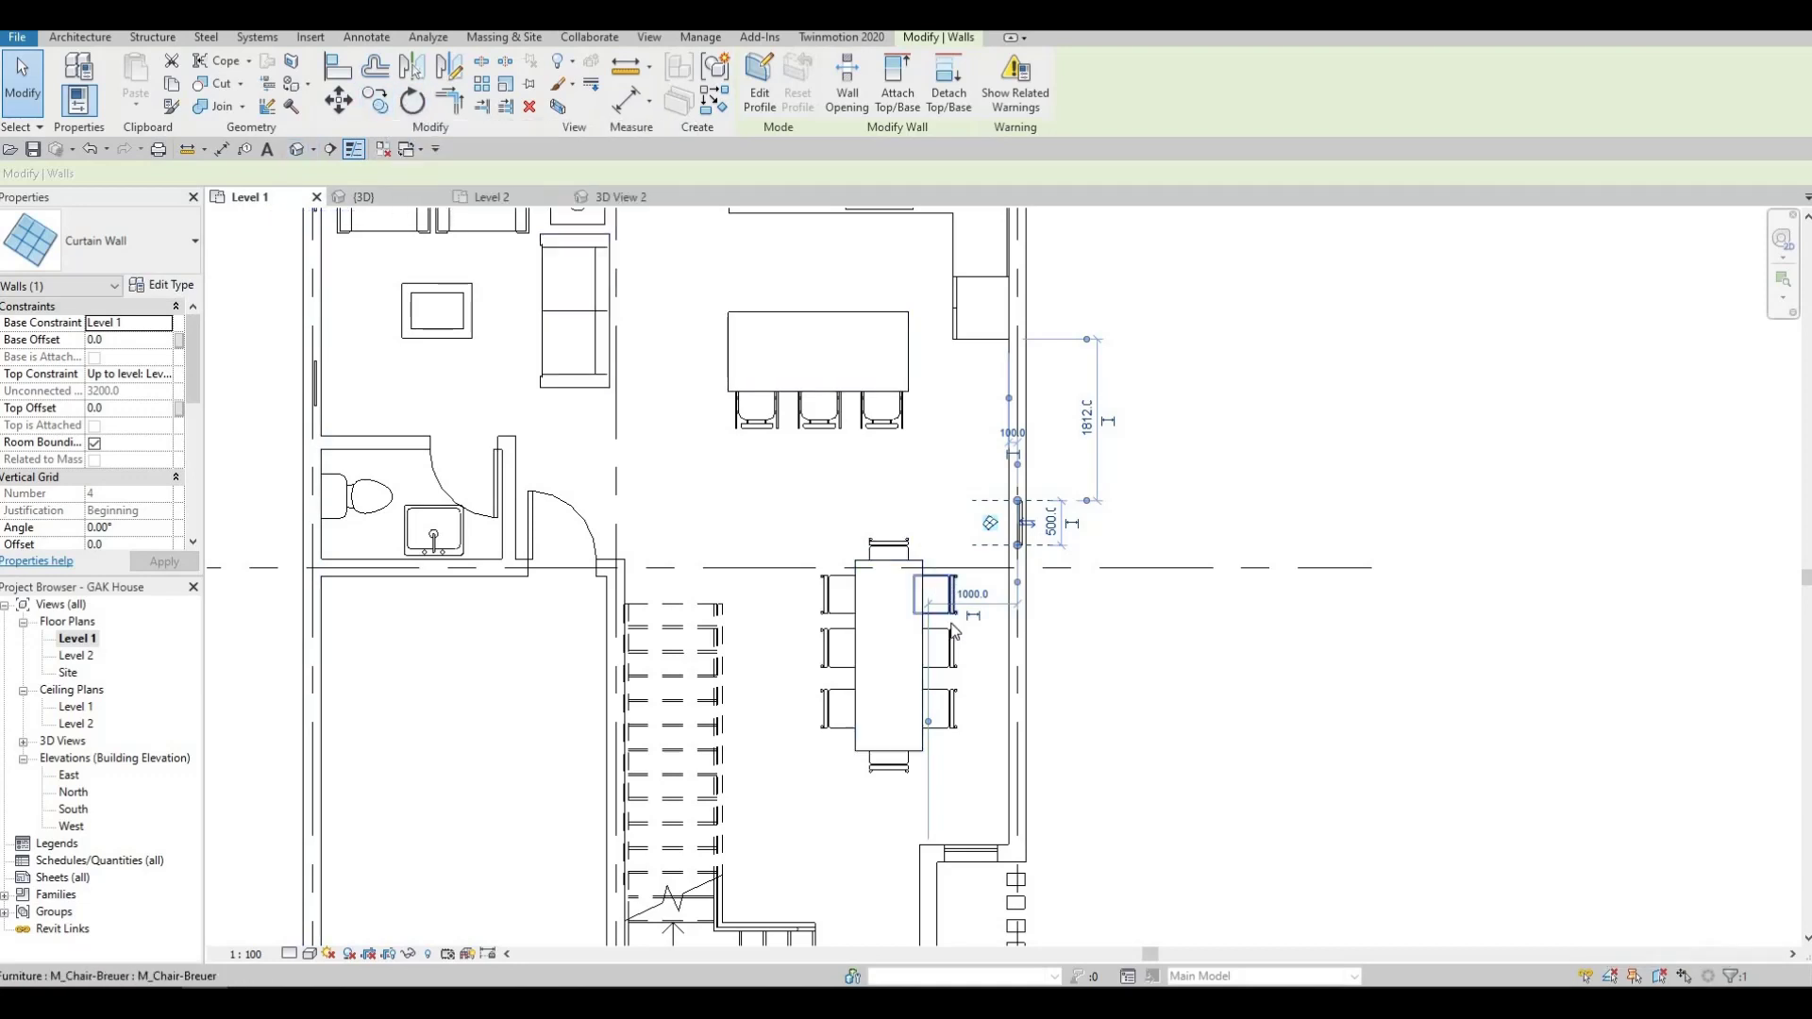
Stretch the dining area curtain wall southward to a length of about 3300 mm.
middle_drag(1036, 690, 1028, 611)
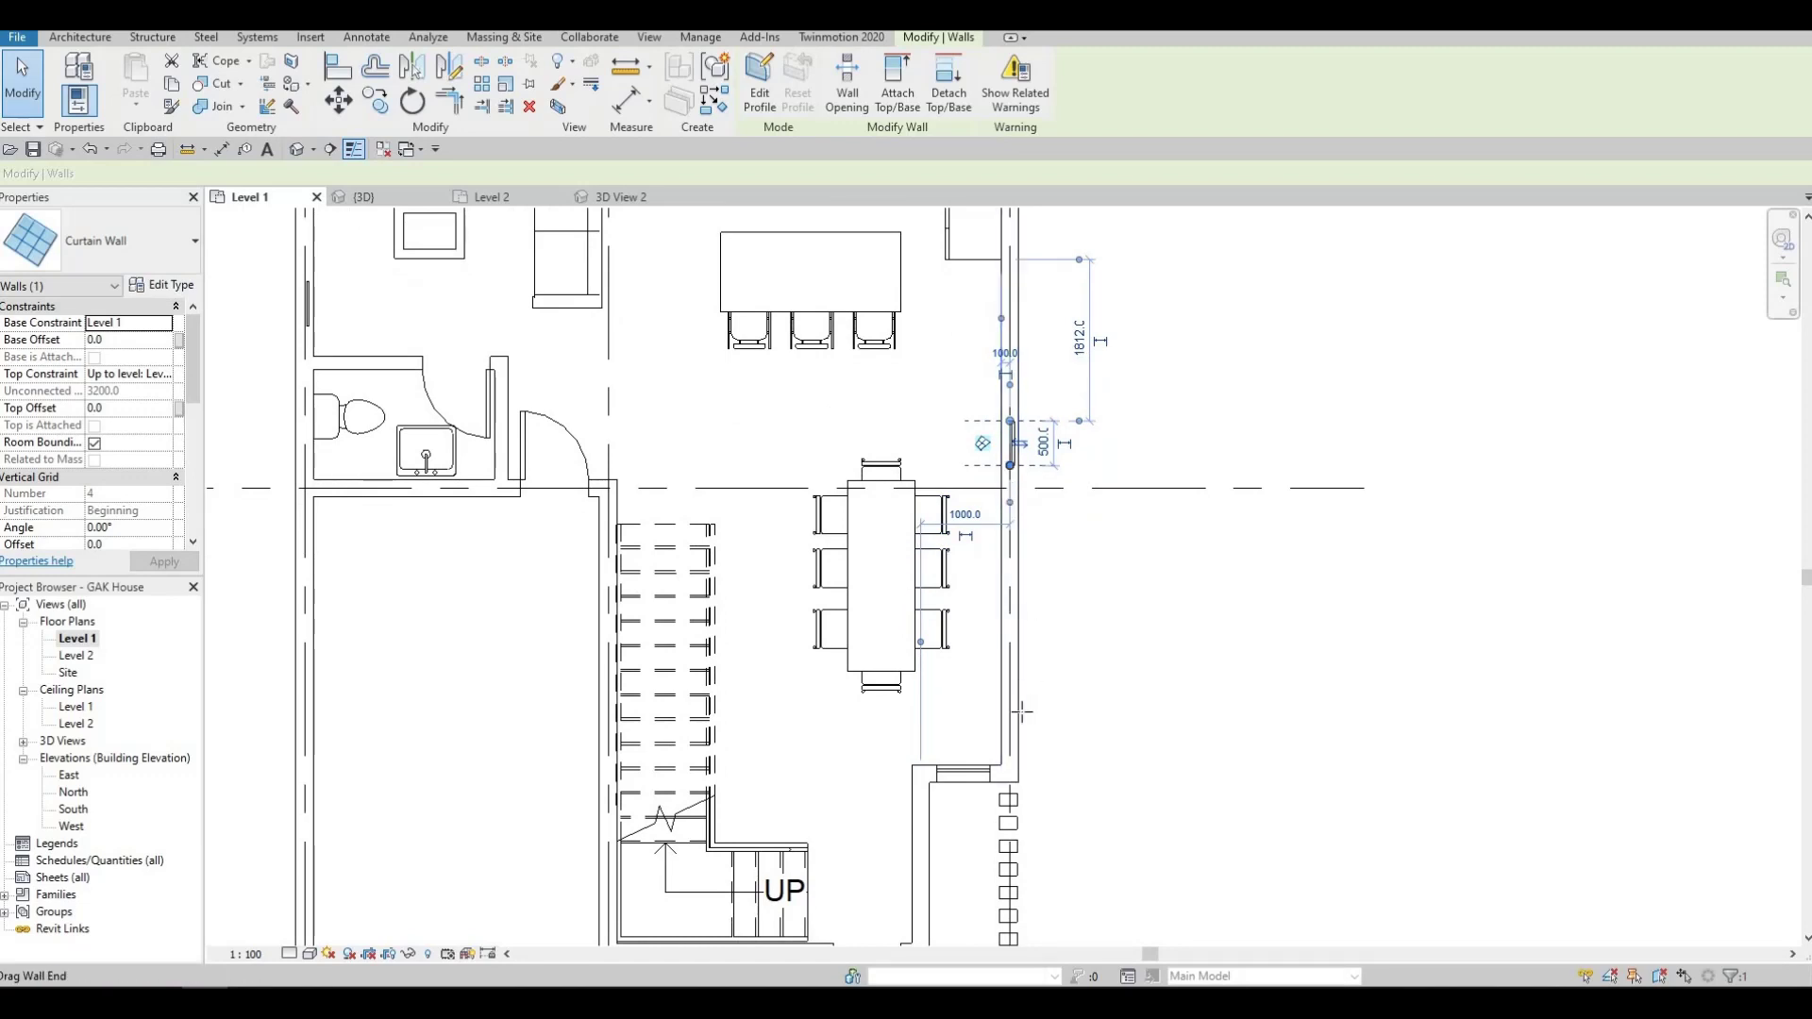
drag(1022, 712, 1011, 715)
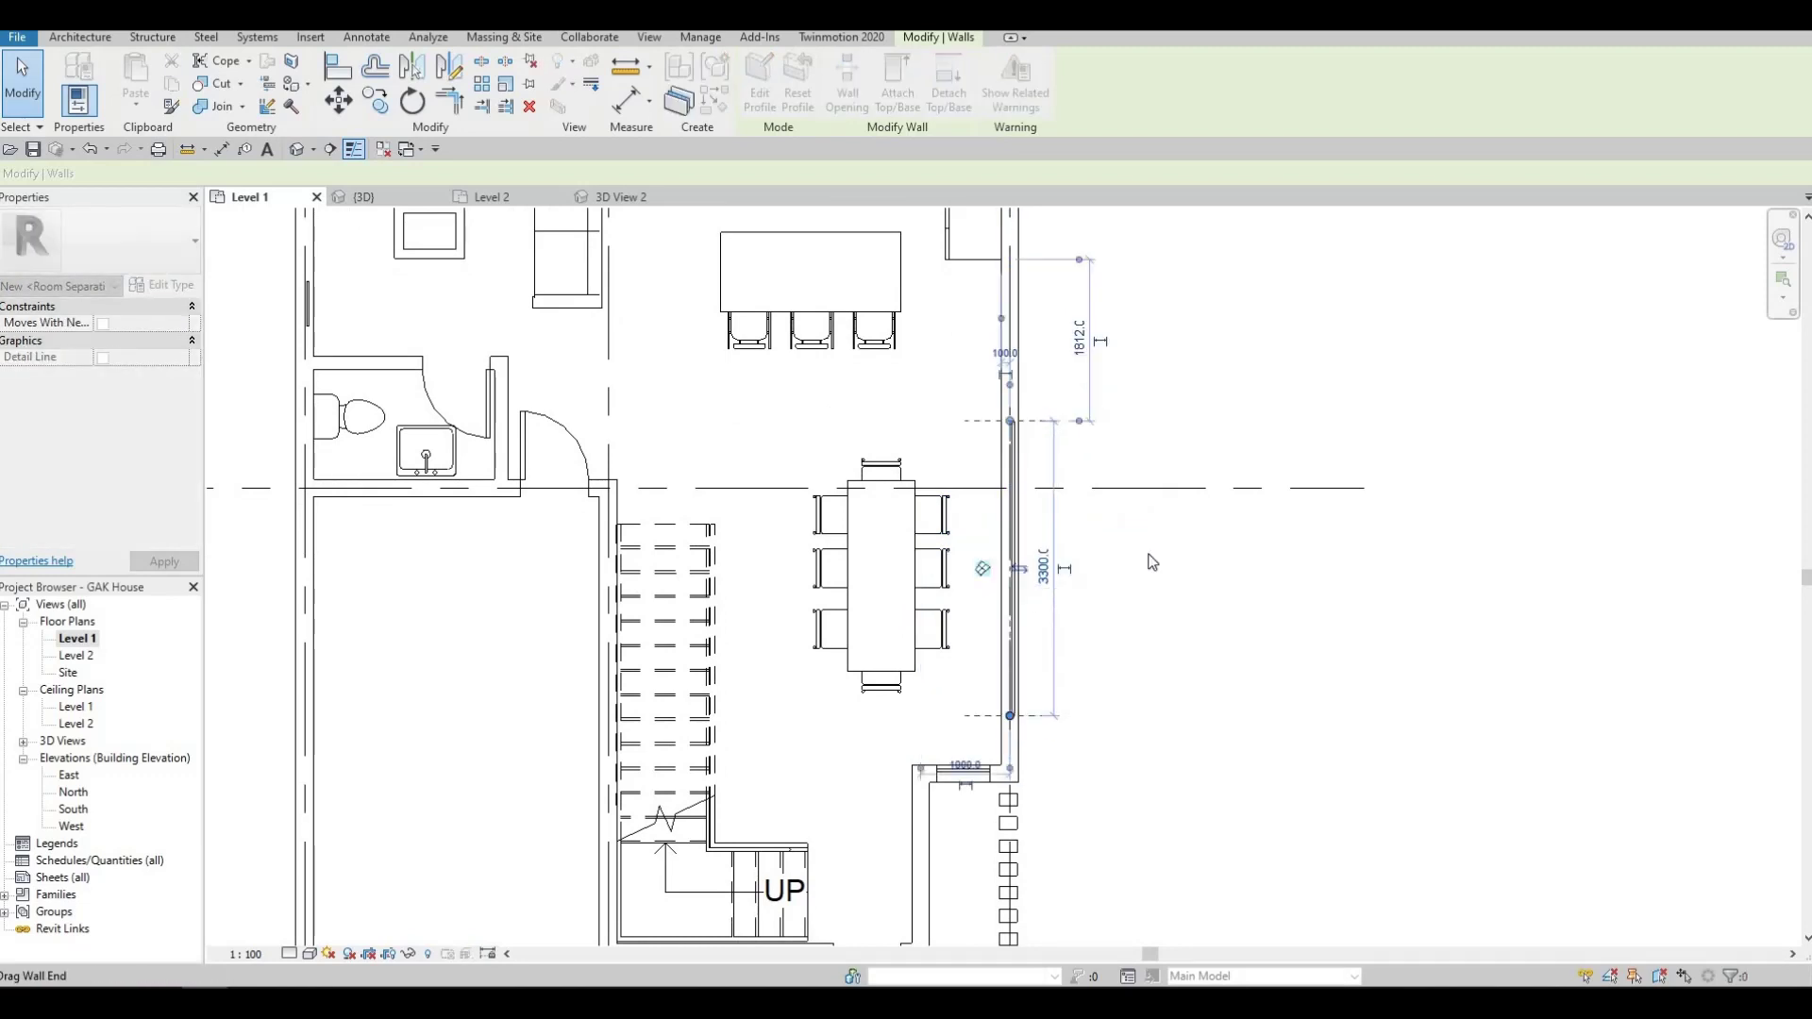
key(Escape)
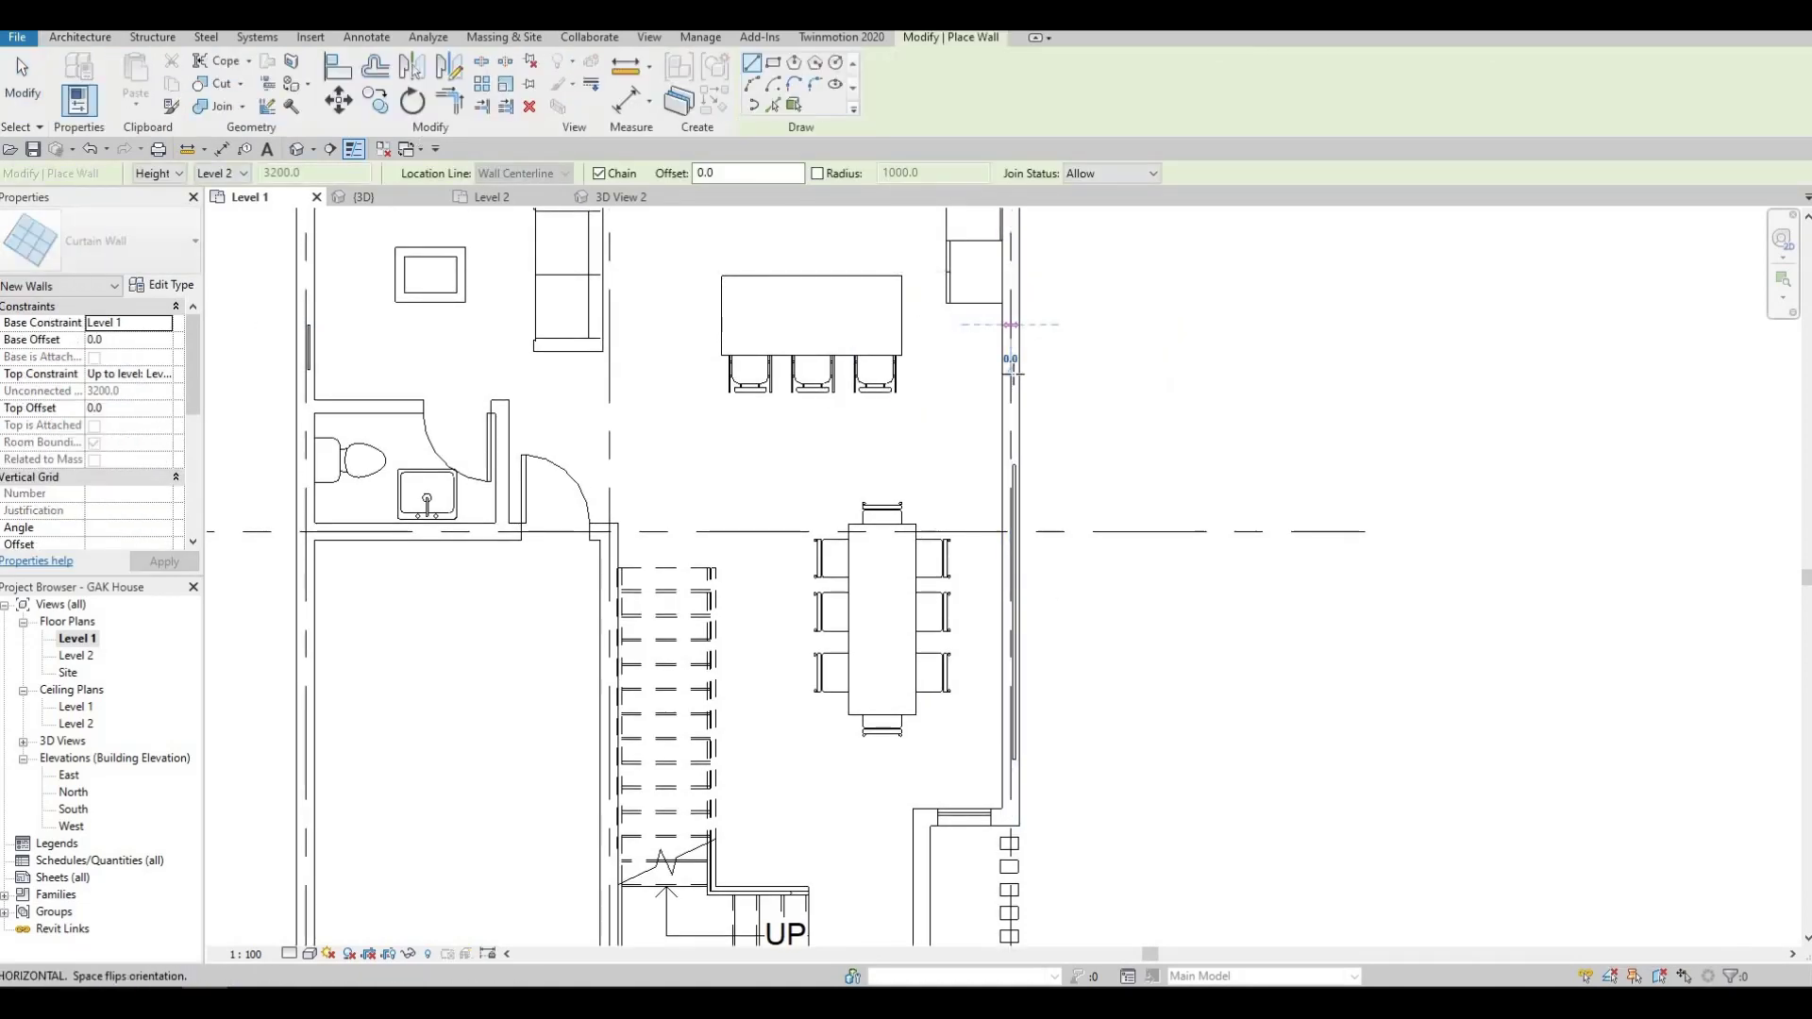
Draw a second, short curtain wall in the east exterior wall between the kitchen counter and the dining area.
click(1012, 373)
key(Escape)
key(Escape)
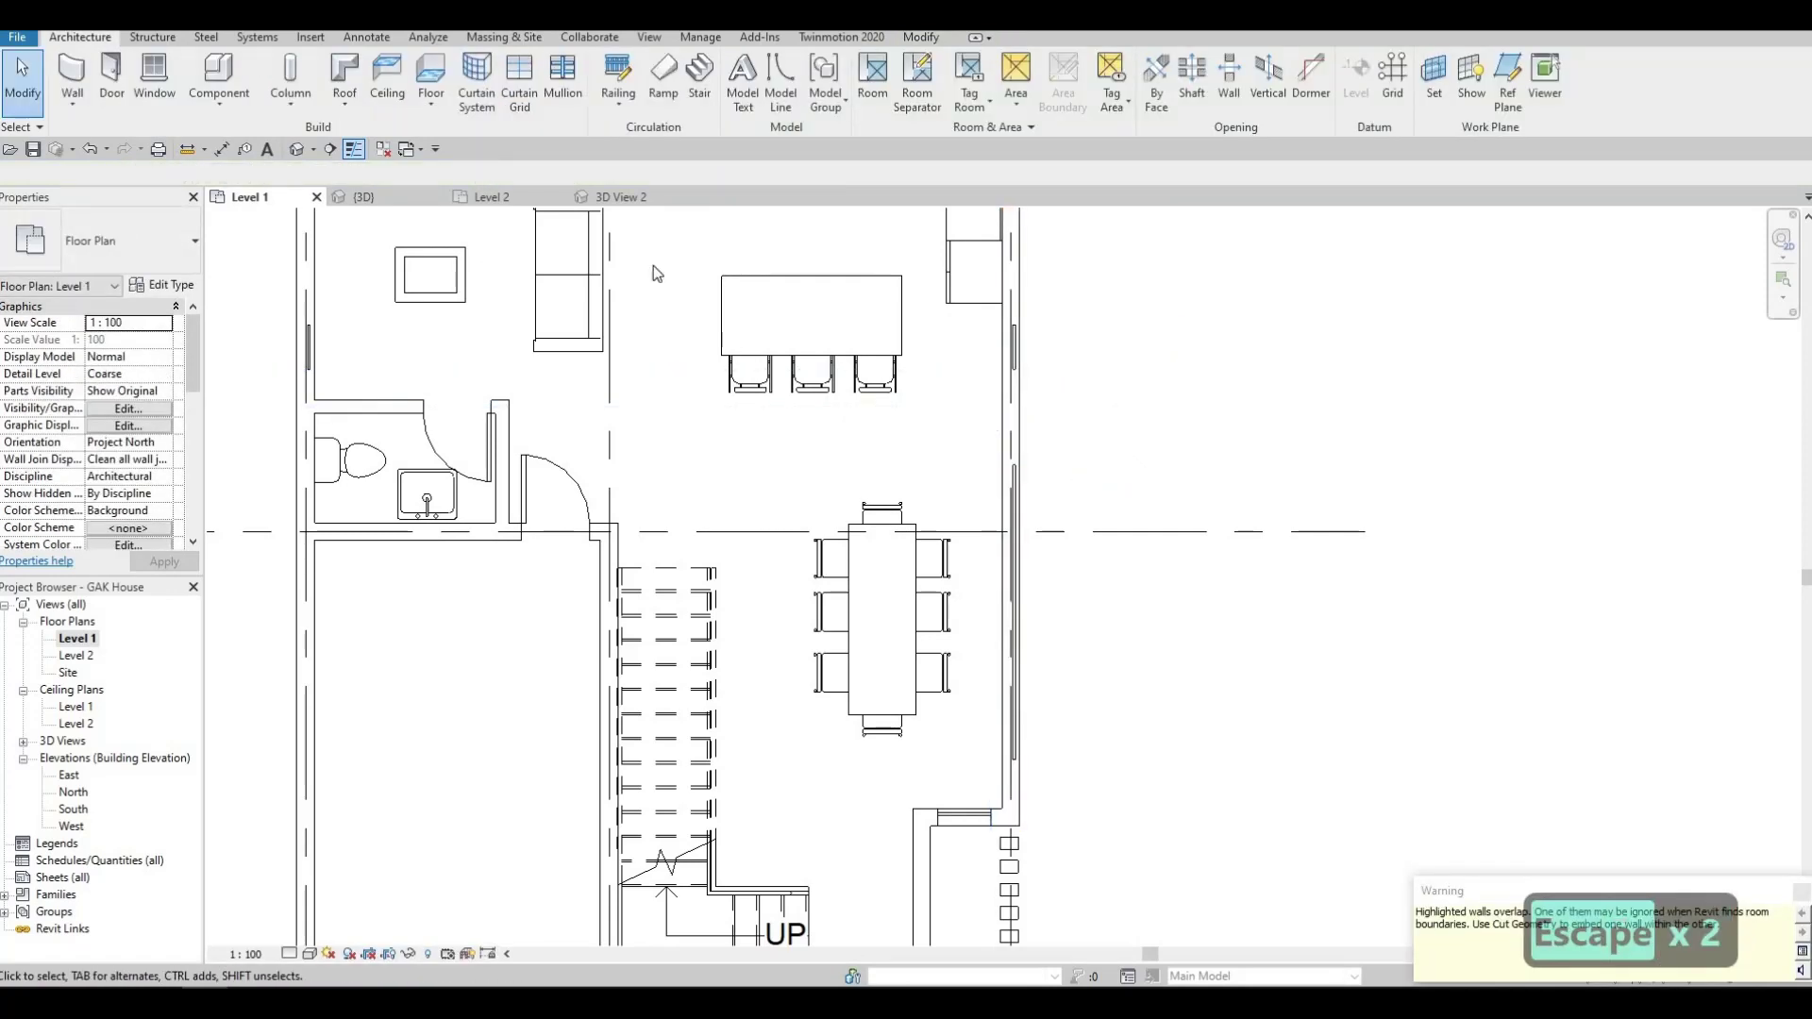
Cut the east exterior wall with both the long dining curtain wall and the short one using Cut Geometry.
click(568, 283)
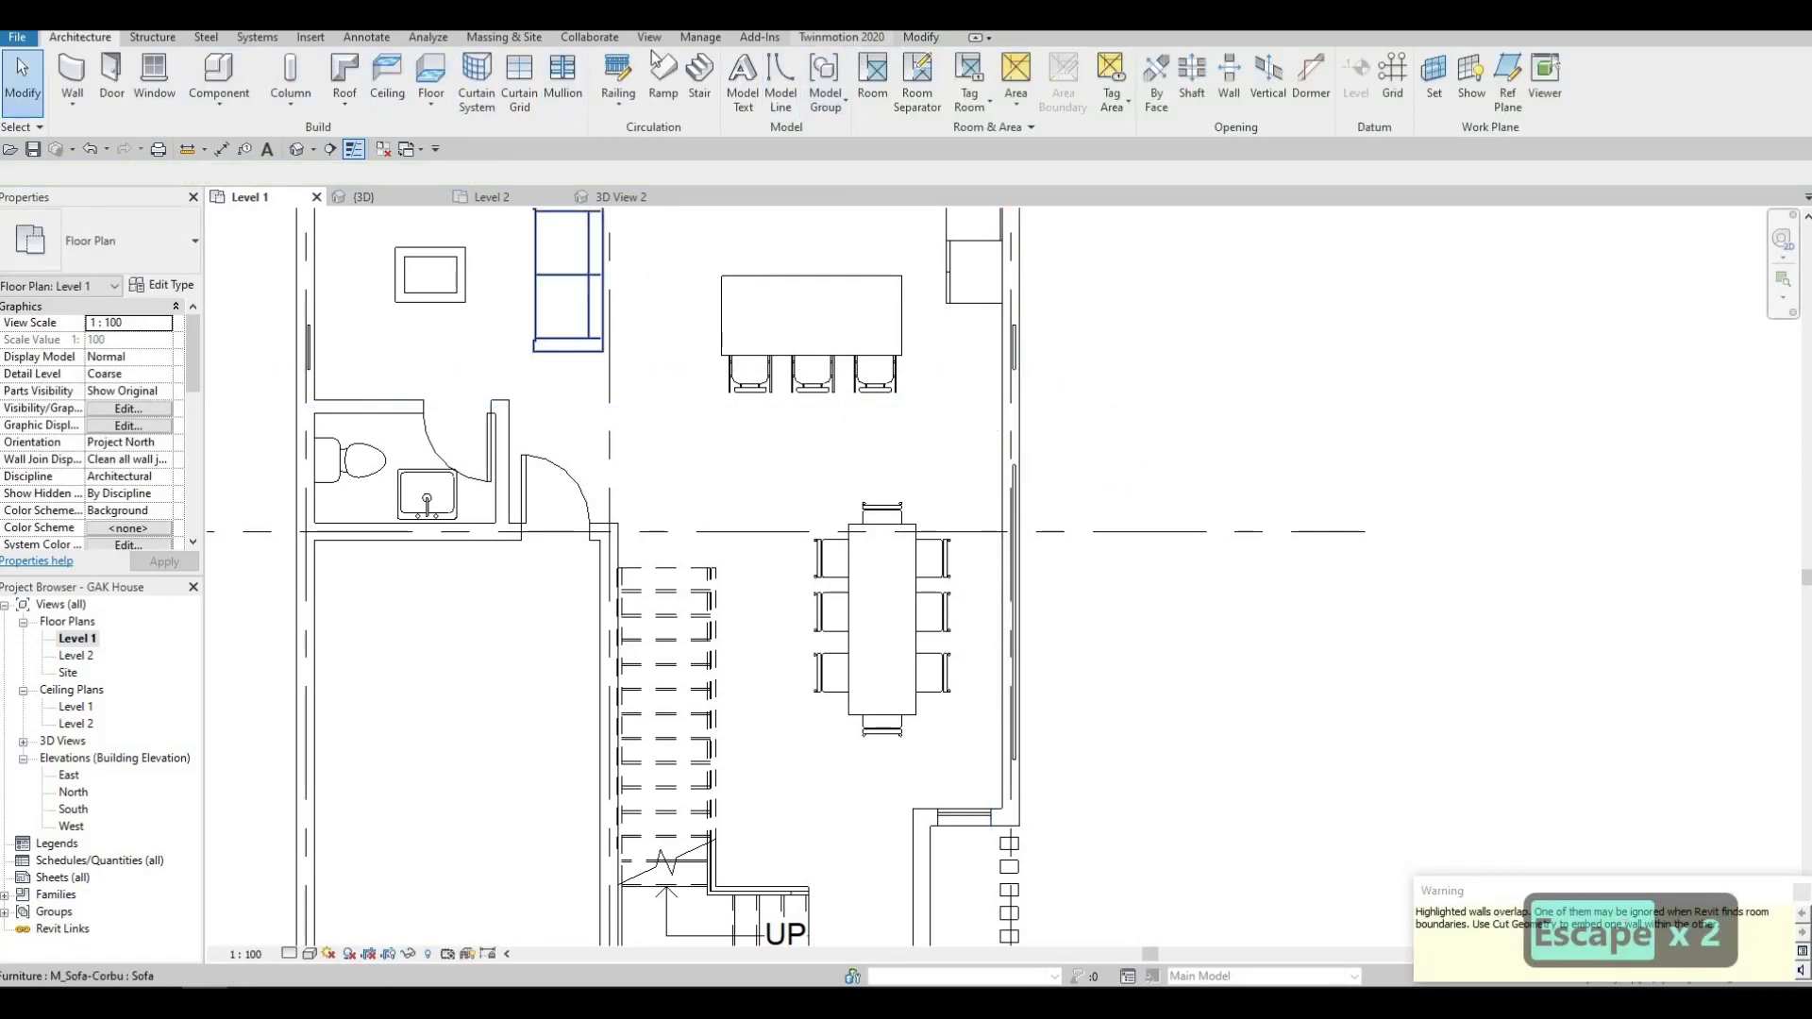
click(920, 37)
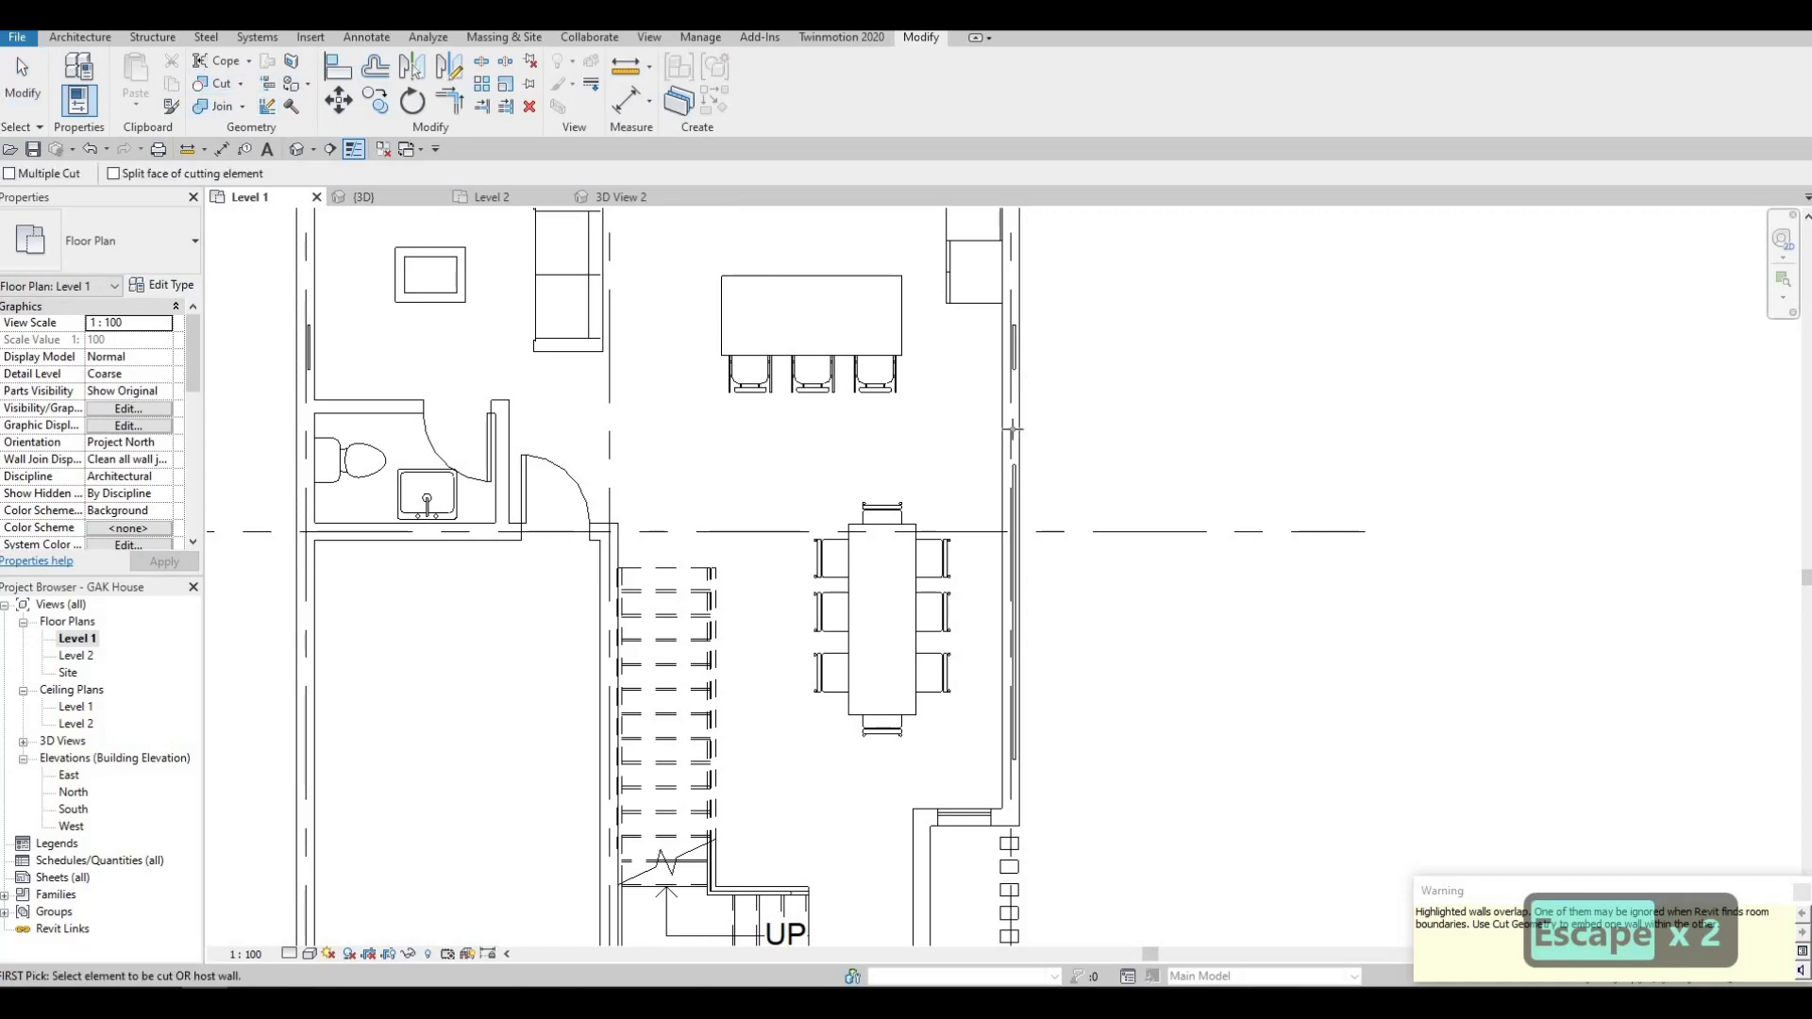
click(1017, 476)
click(1015, 304)
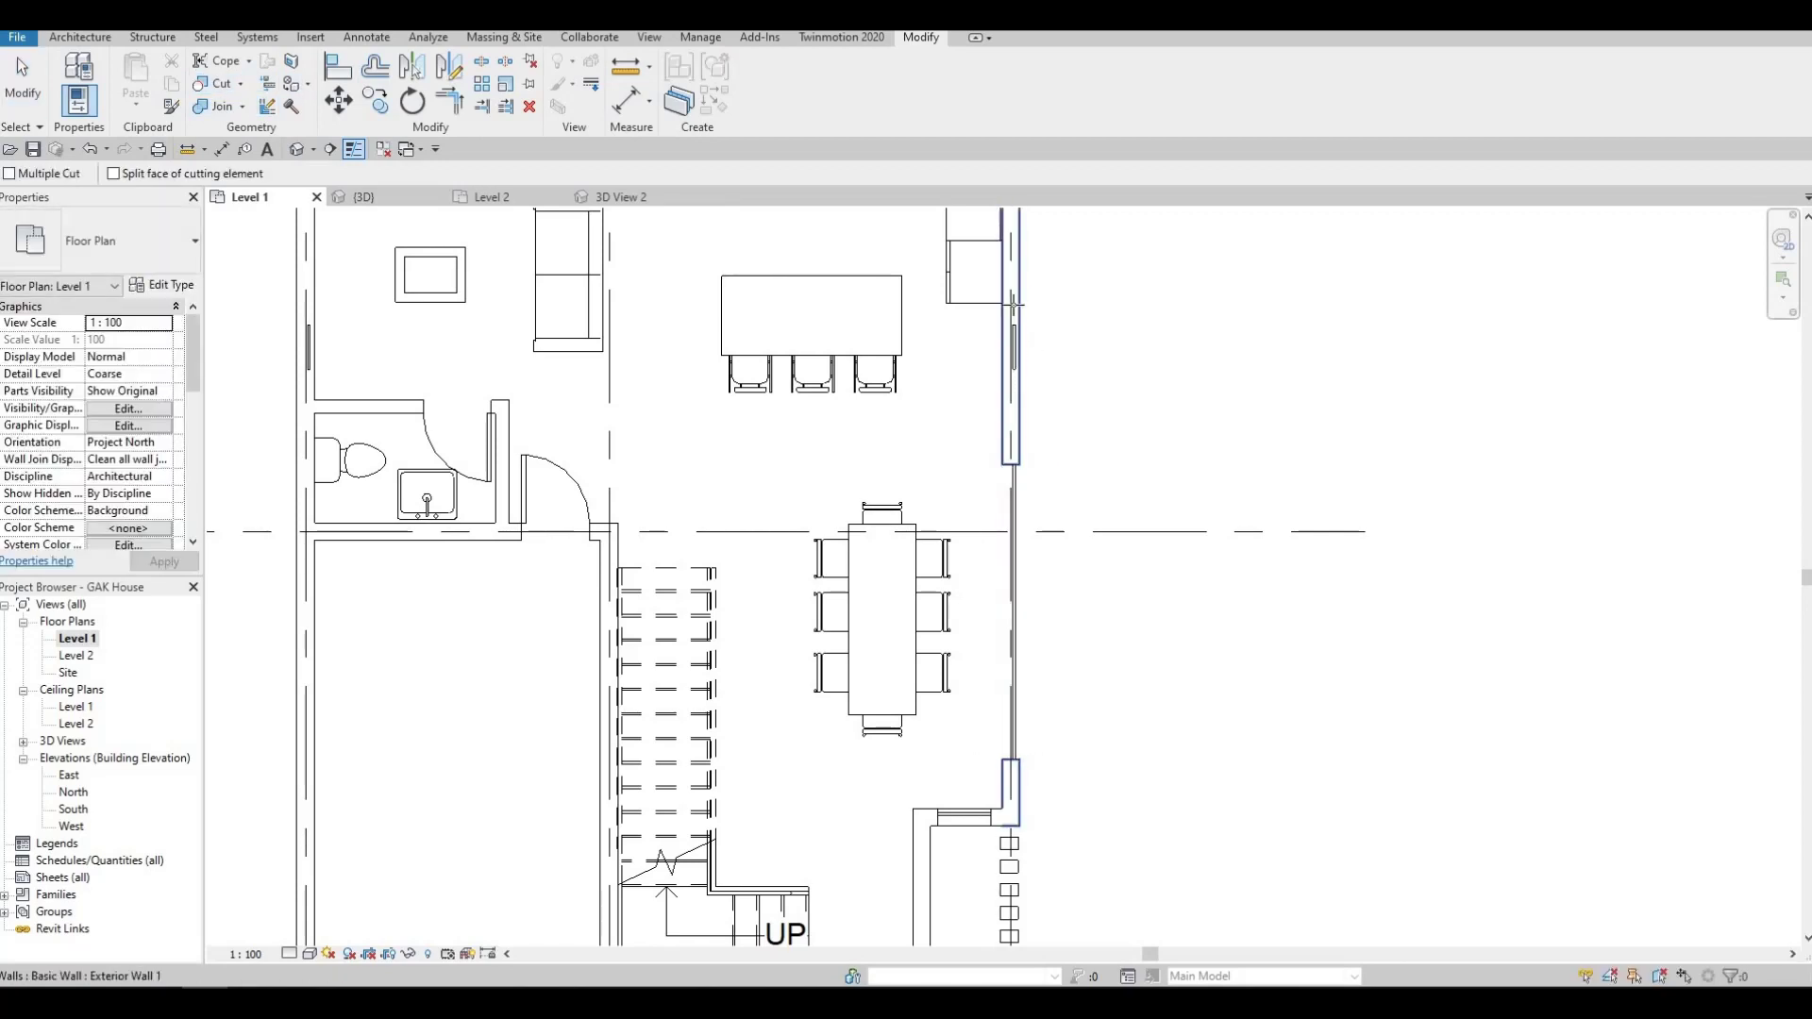
click(1021, 337)
click(1018, 348)
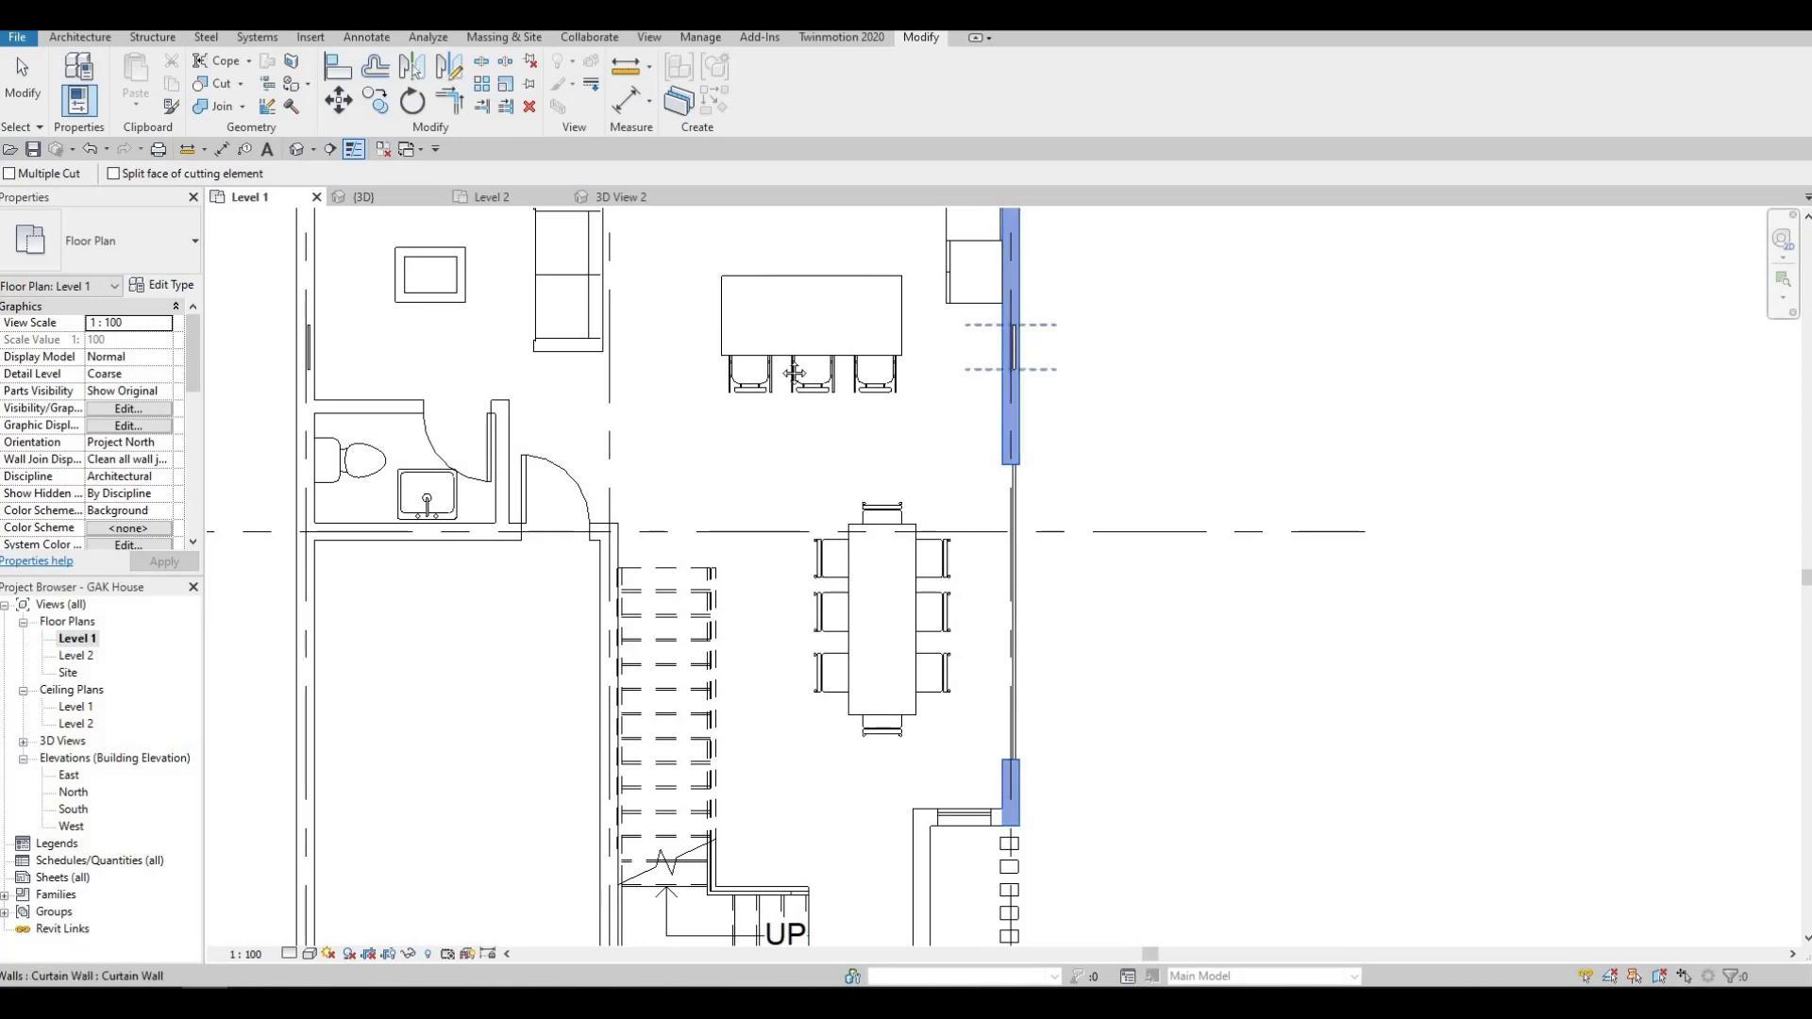
Cut the north wall with the curtain wall behind the sink, and the west wall with its two curtain walls.
middle_drag(831, 570, 880, 816)
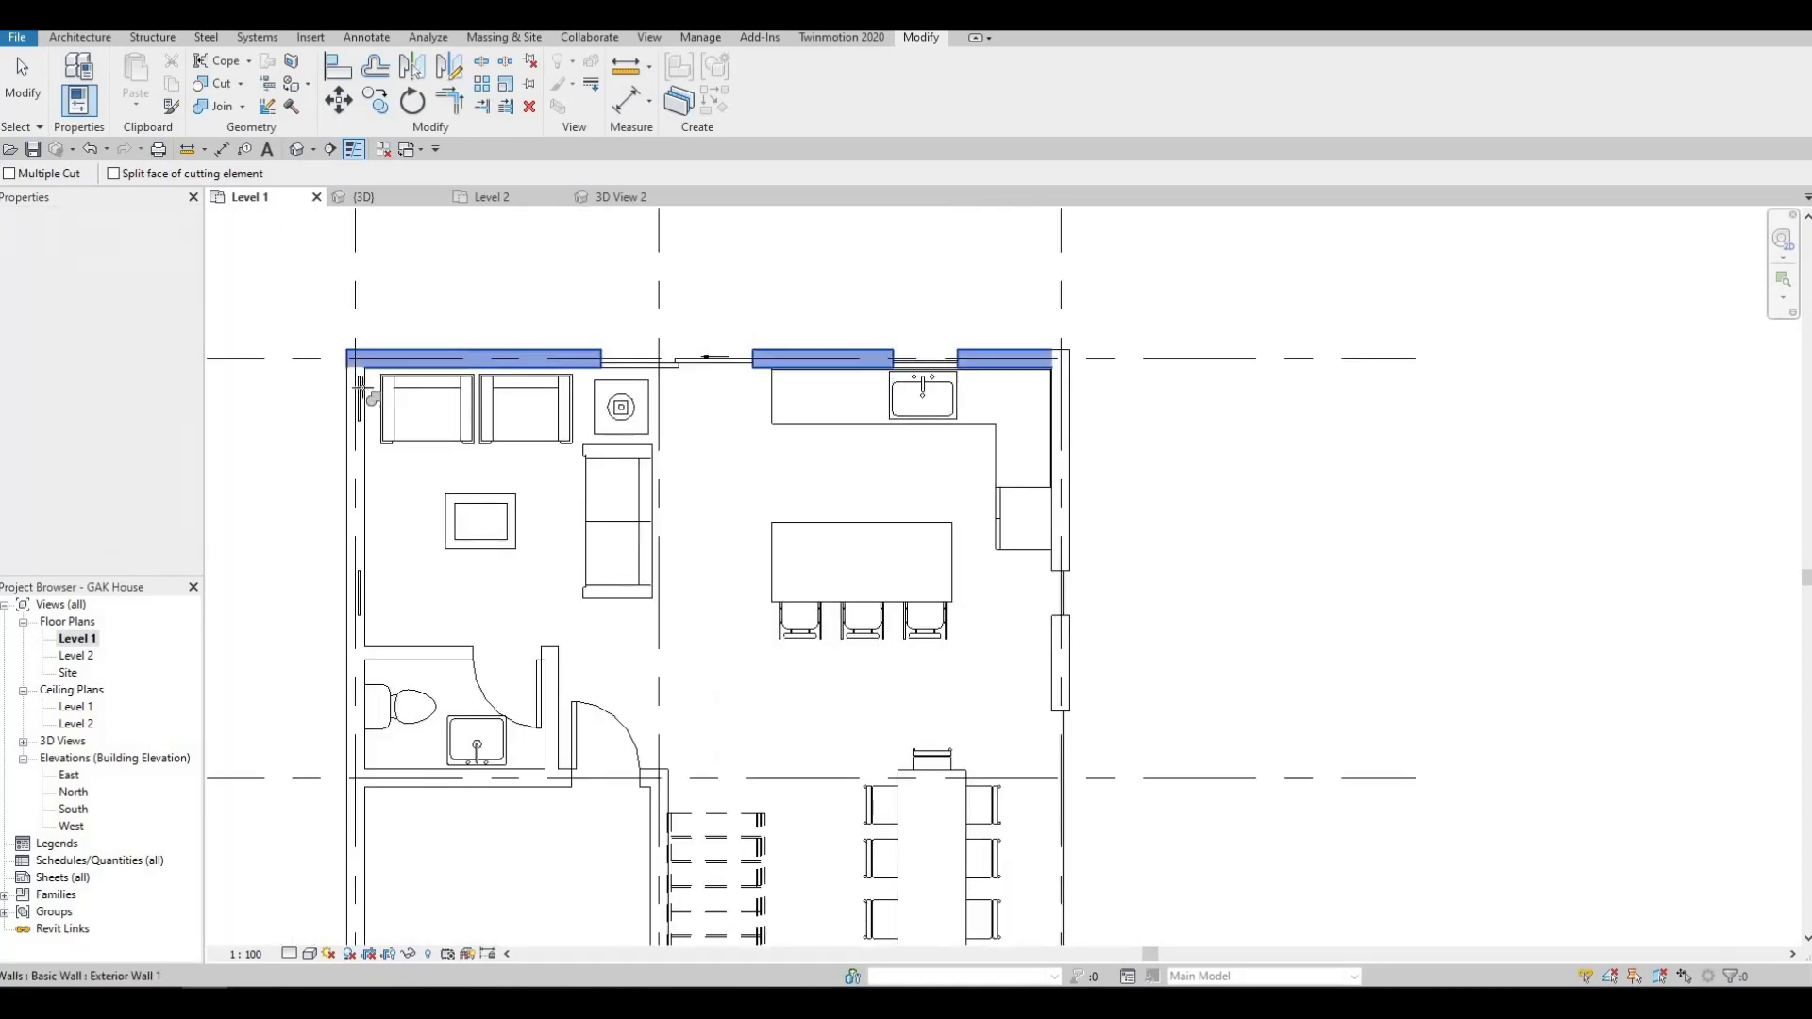
key(Escape)
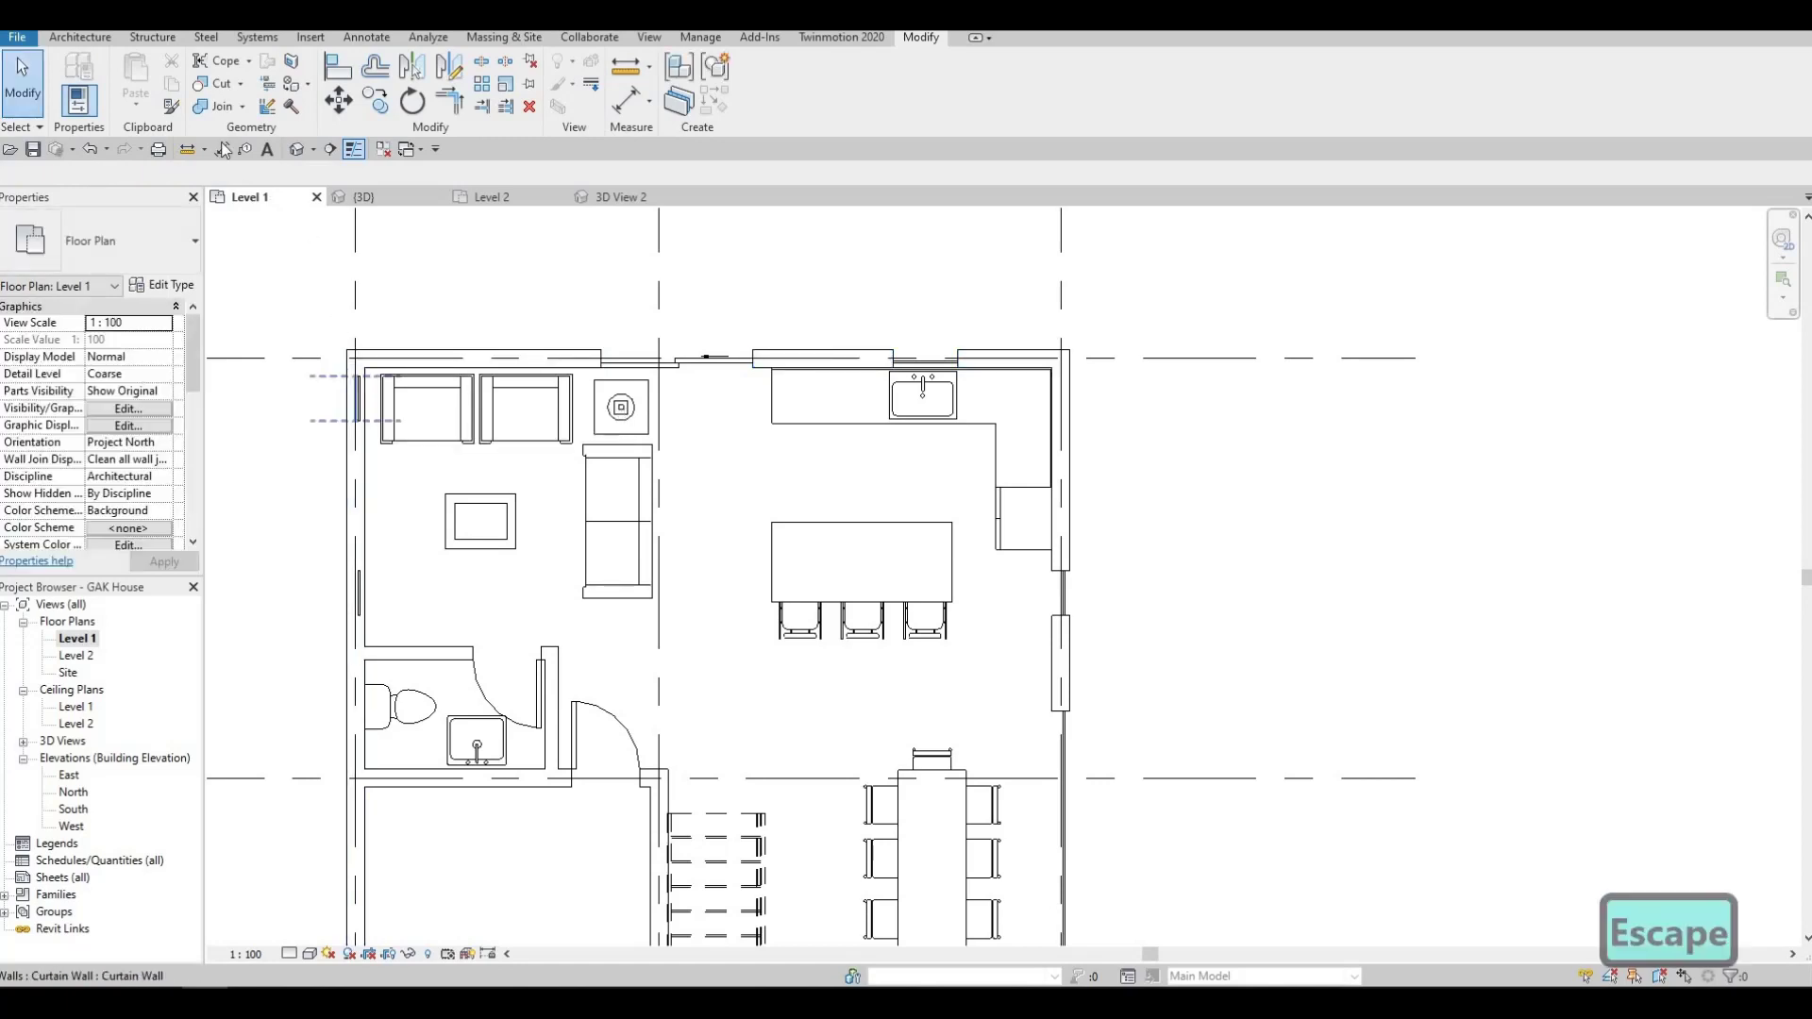
key(Escape)
click(218, 84)
click(357, 533)
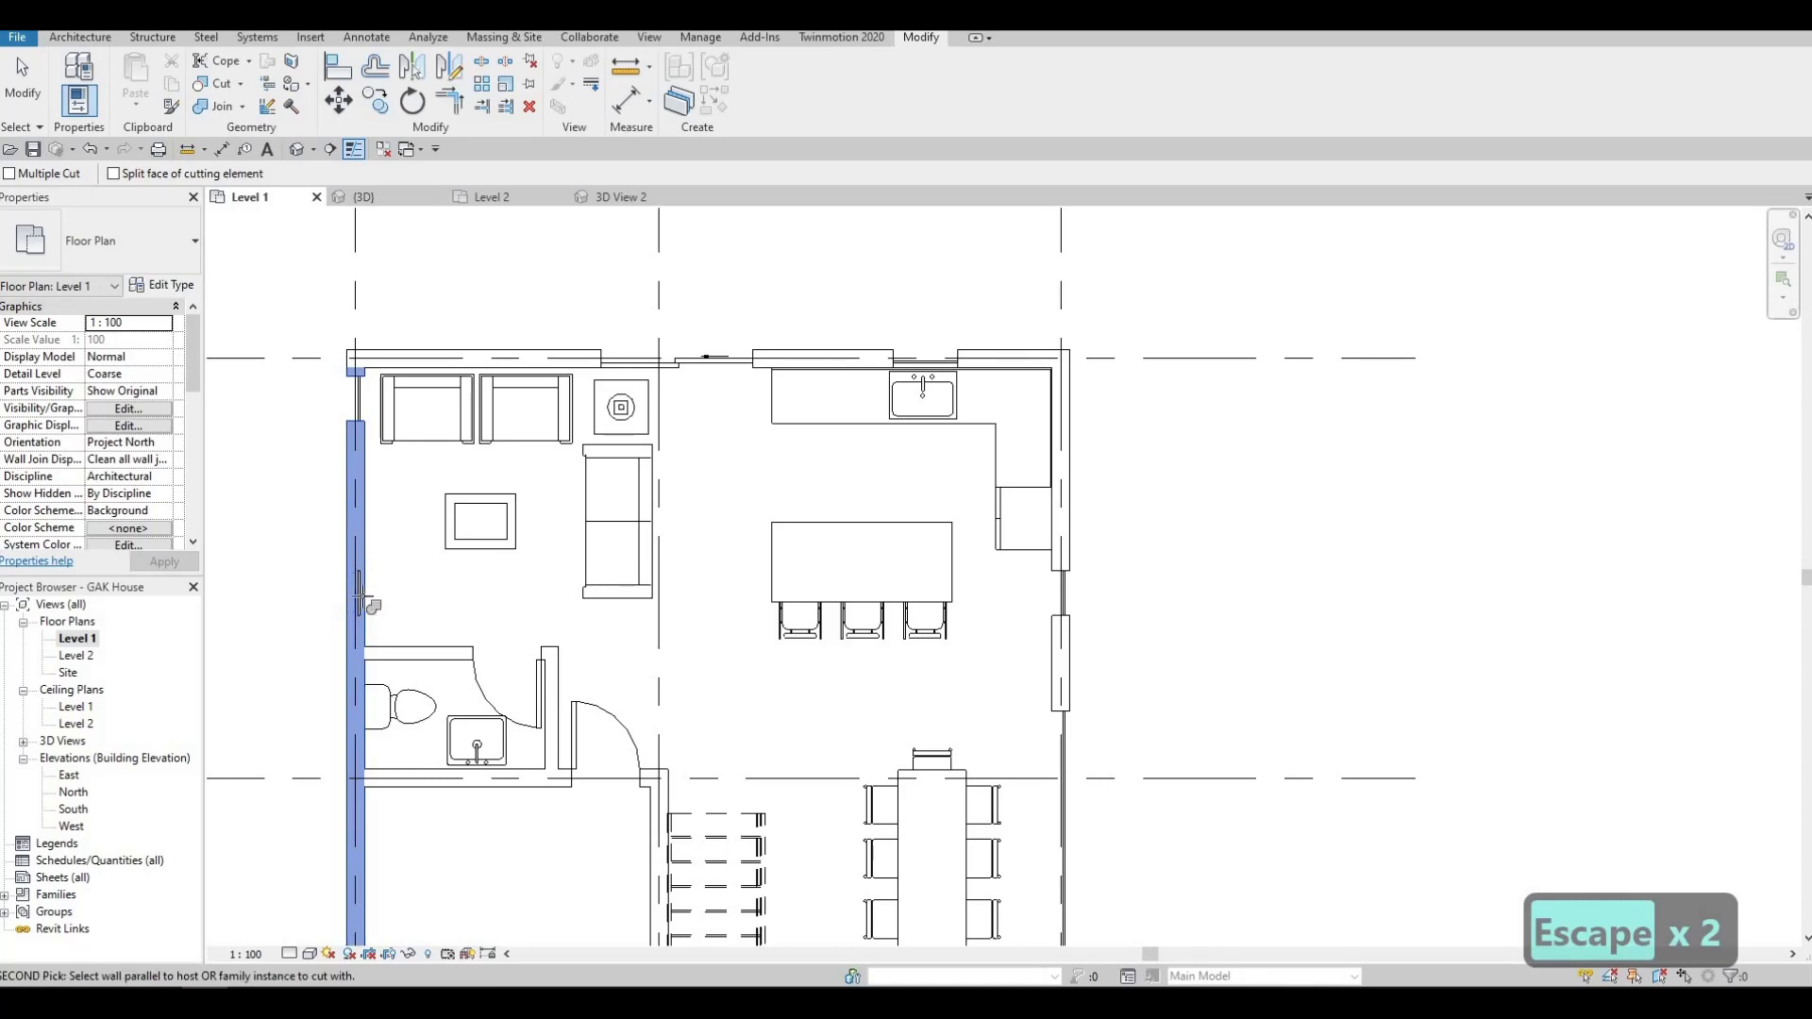
Examine the Level 1 plan along the exterior walls, from the living room and kitchen to the stairs and front entrance.
middle_drag(637, 612, 689, 555)
scroll(660, 481, down, 1)
middle_drag(682, 430, 679, 459)
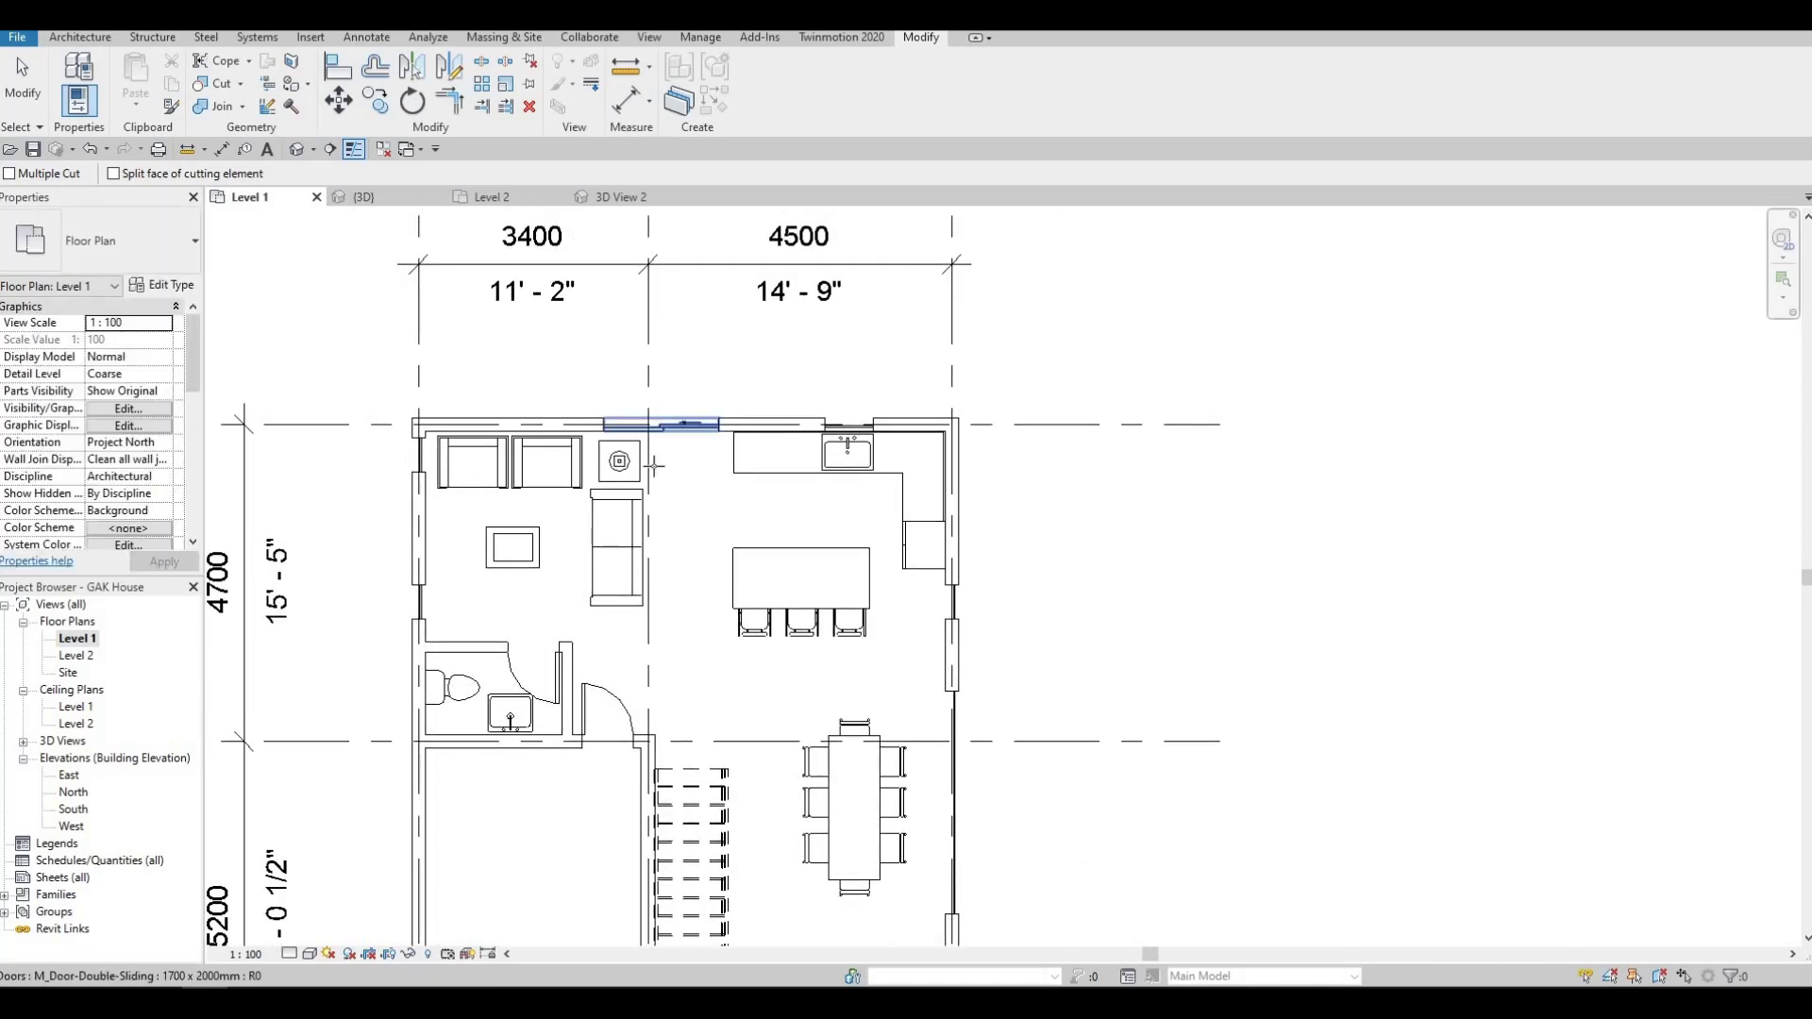
scroll(679, 385, up, 2)
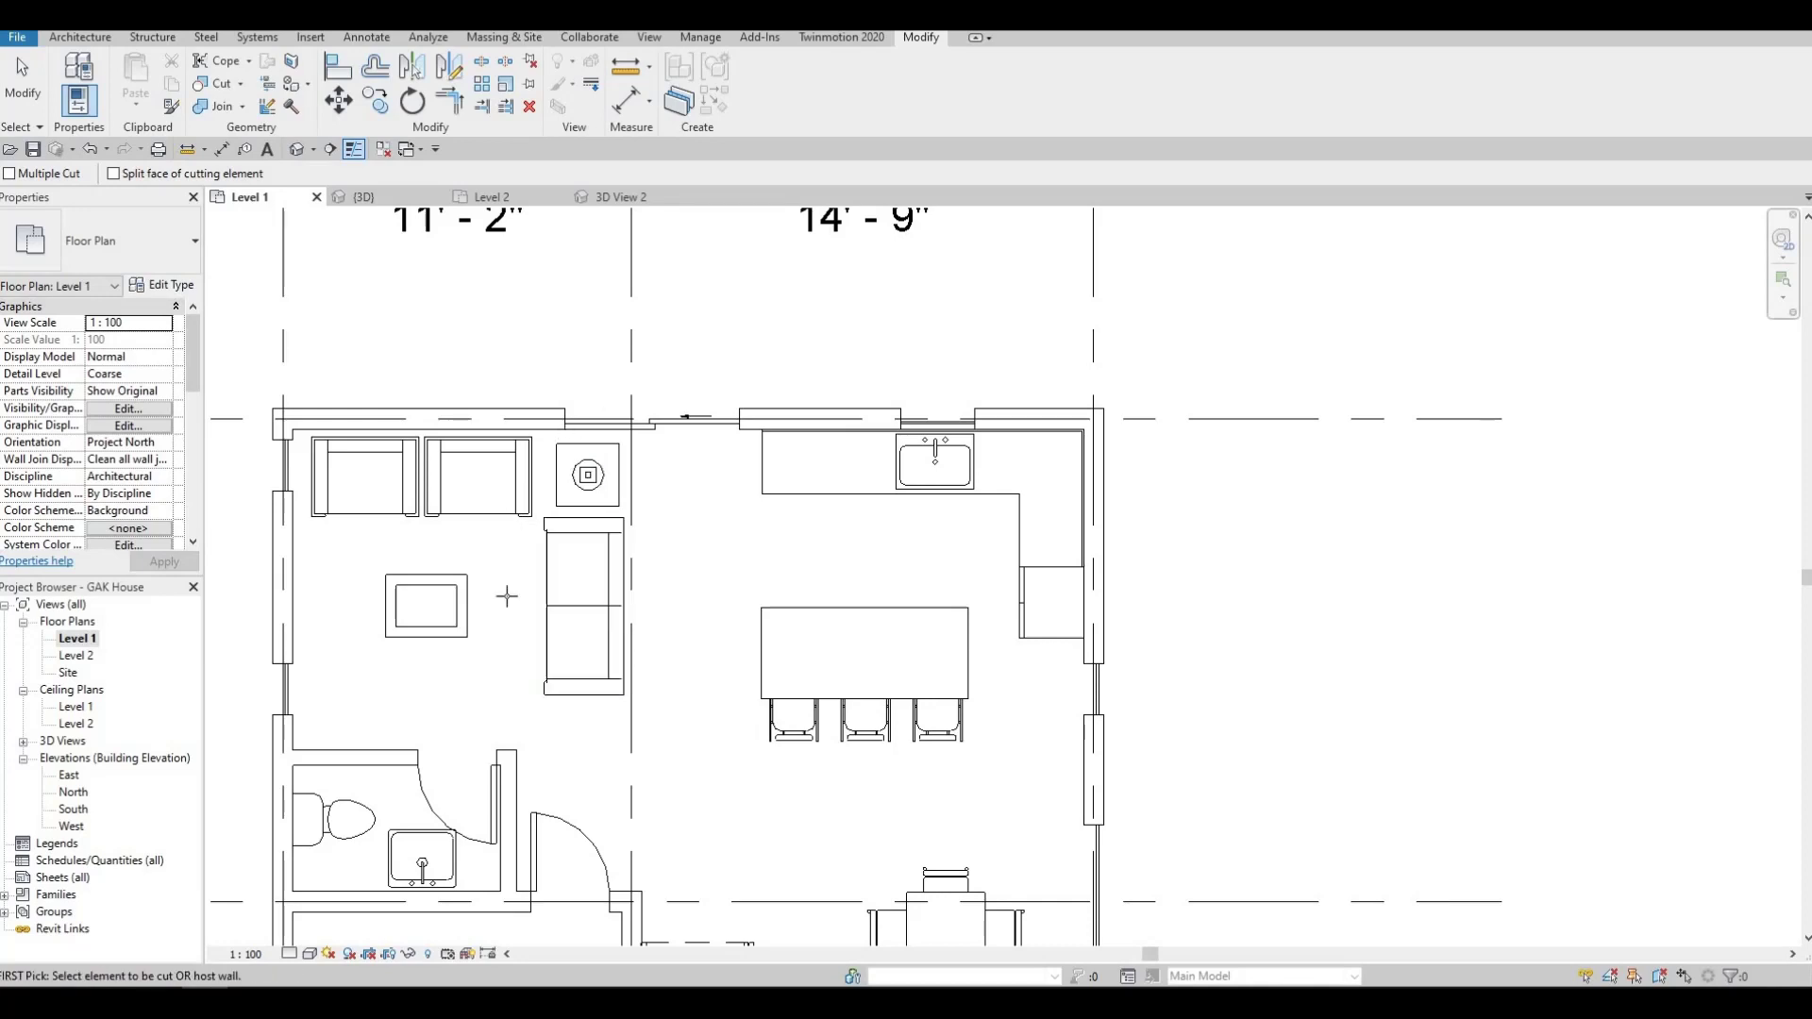
middle_drag(566, 606, 587, 506)
scroll(587, 506, down, 2)
middle_drag(631, 440, 660, 290)
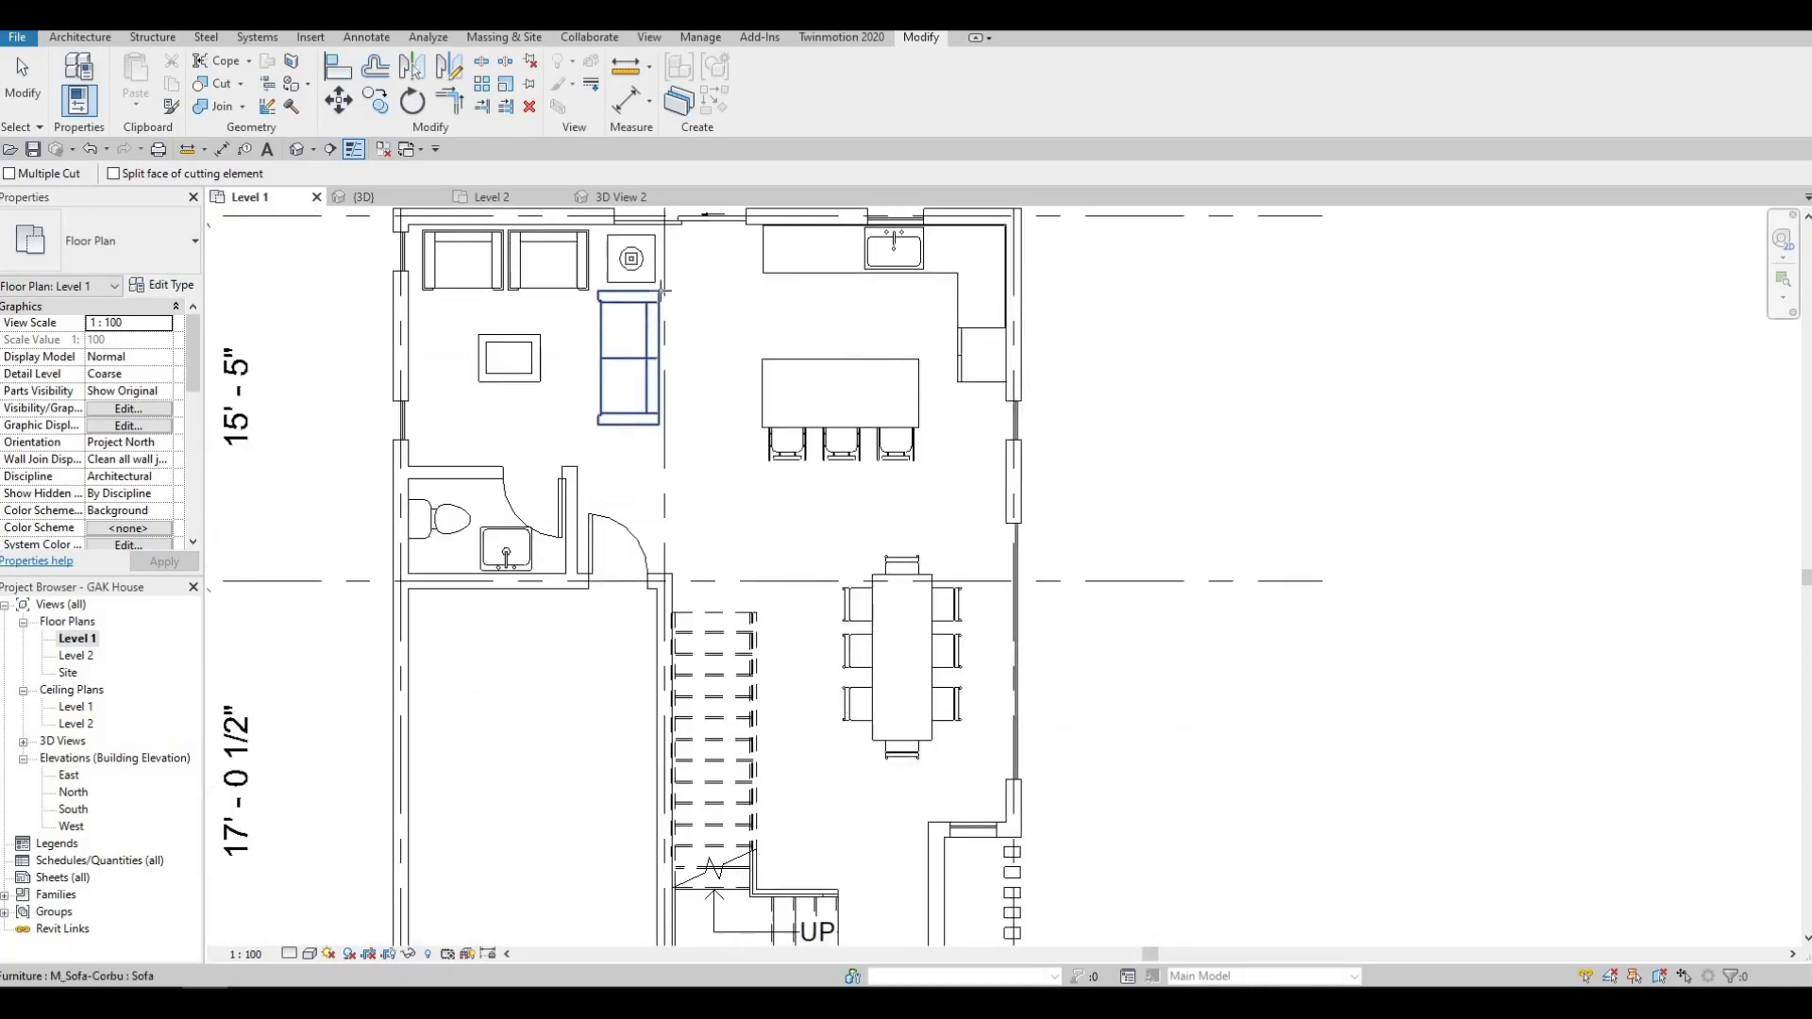
scroll(615, 429, down, 1)
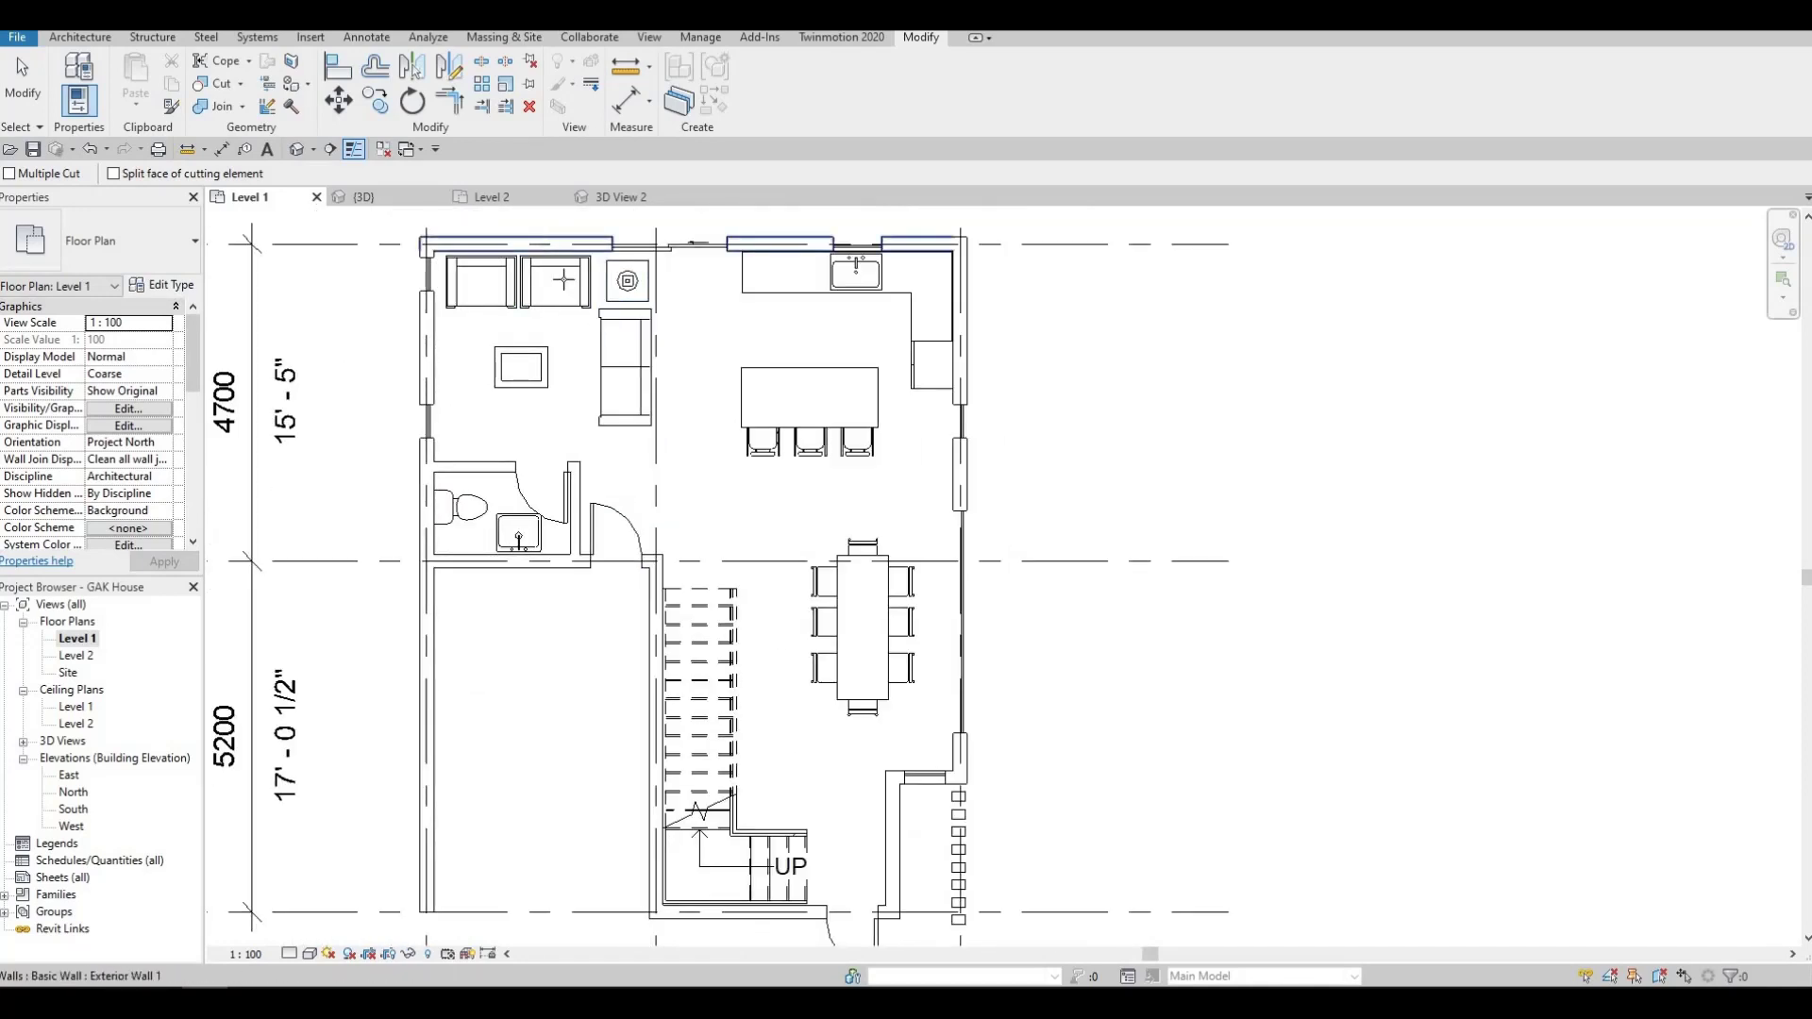
scroll(700, 302, down, 3)
scroll(725, 363, up, 1)
middle_drag(726, 334, 727, 324)
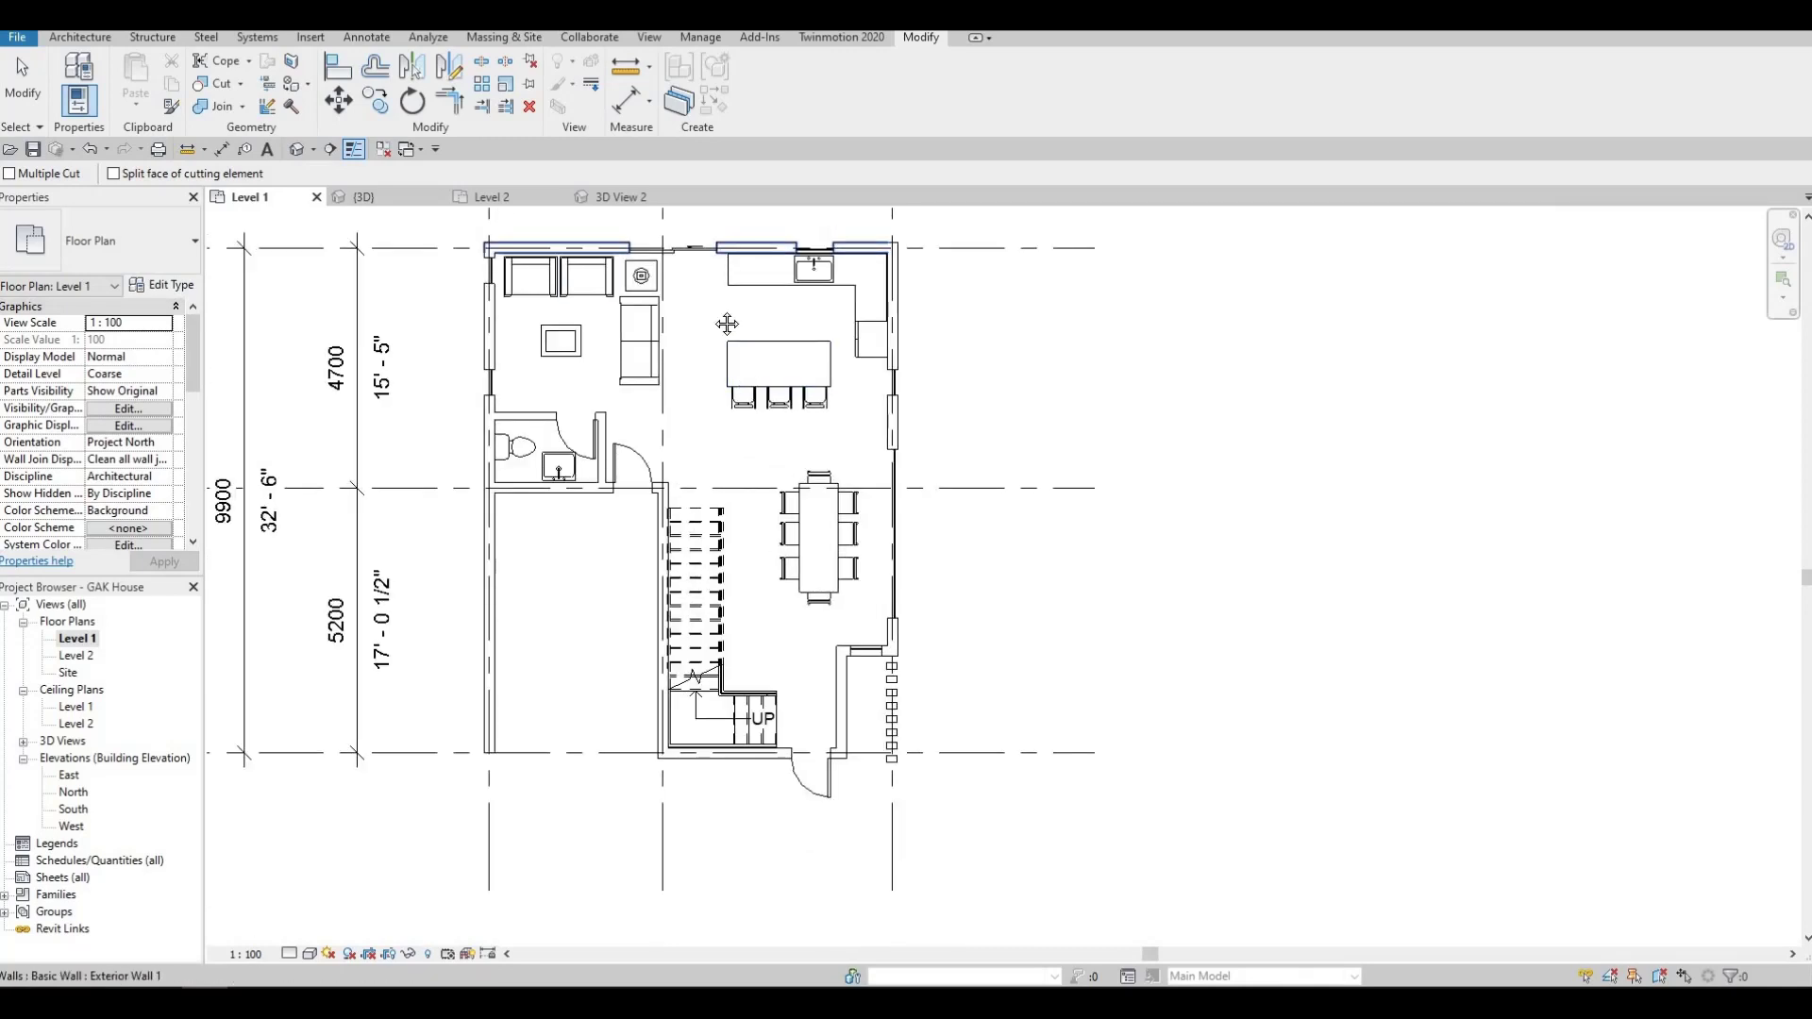
middle_drag(788, 628, 596, 669)
scroll(753, 551, up, 1)
scroll(772, 510, up, 1)
scroll(743, 494, up, 2)
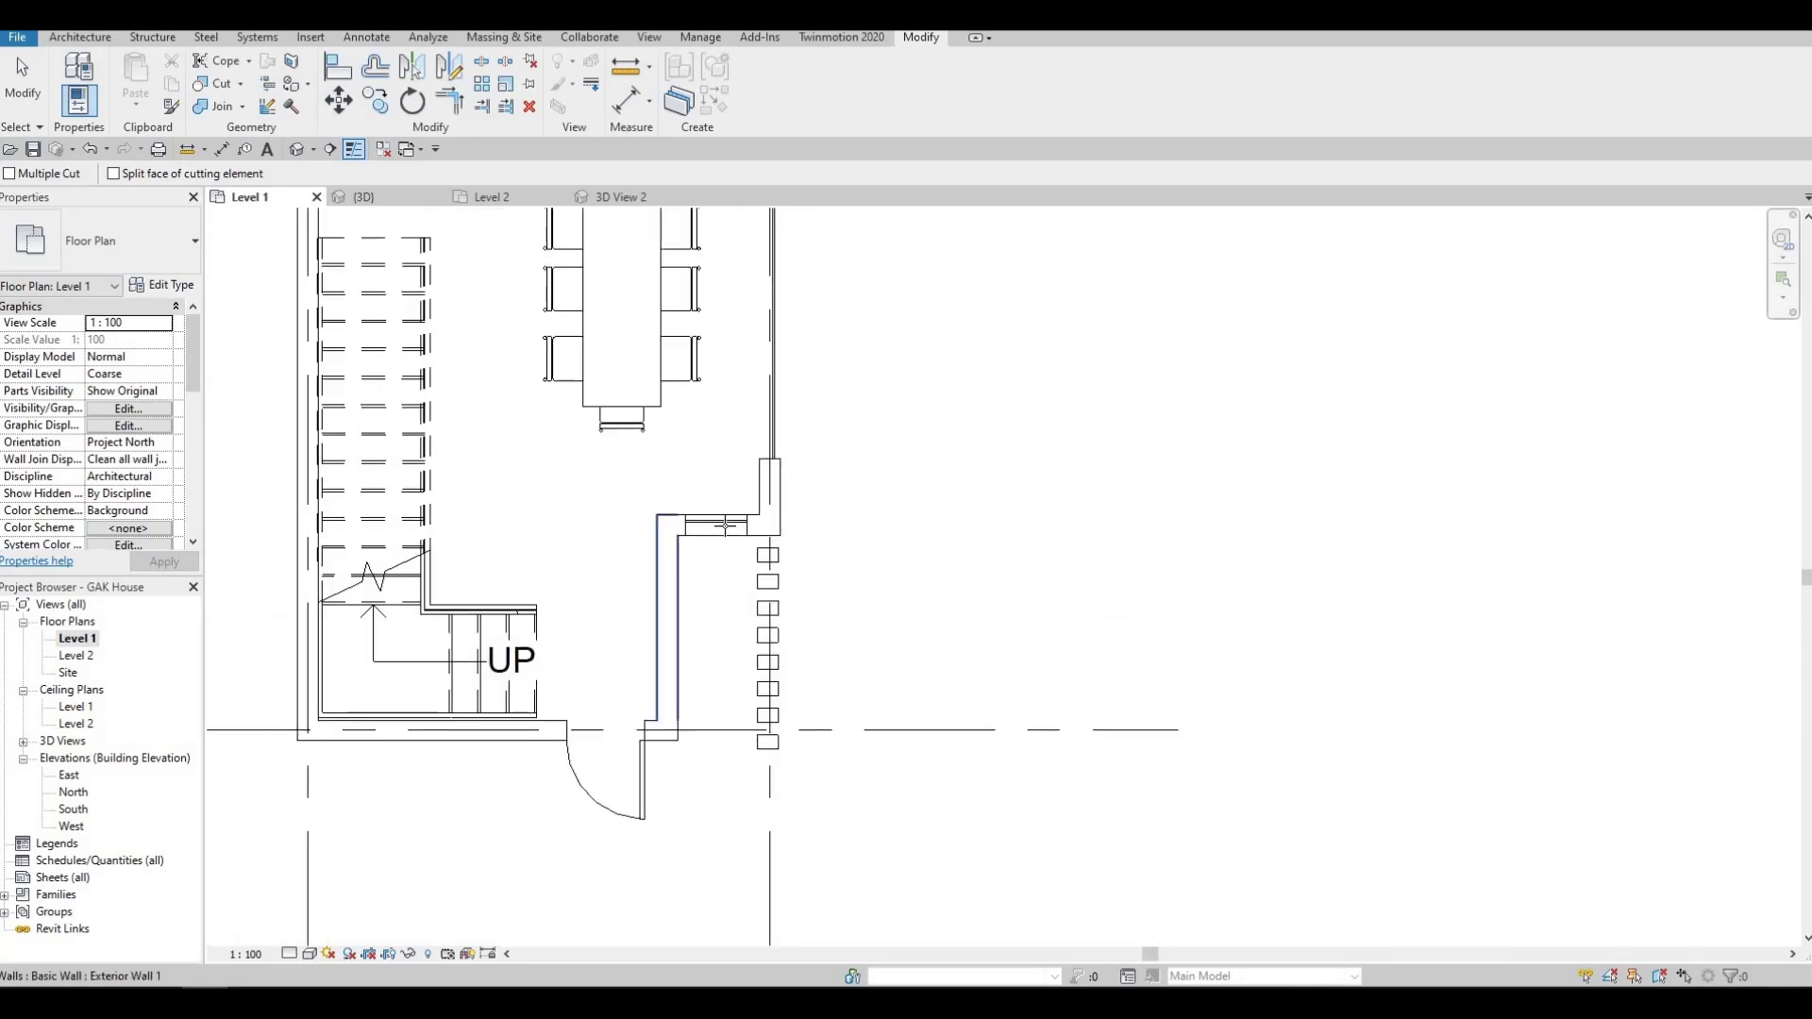
middle_drag(575, 583, 575, 614)
scroll(689, 559, up, 2)
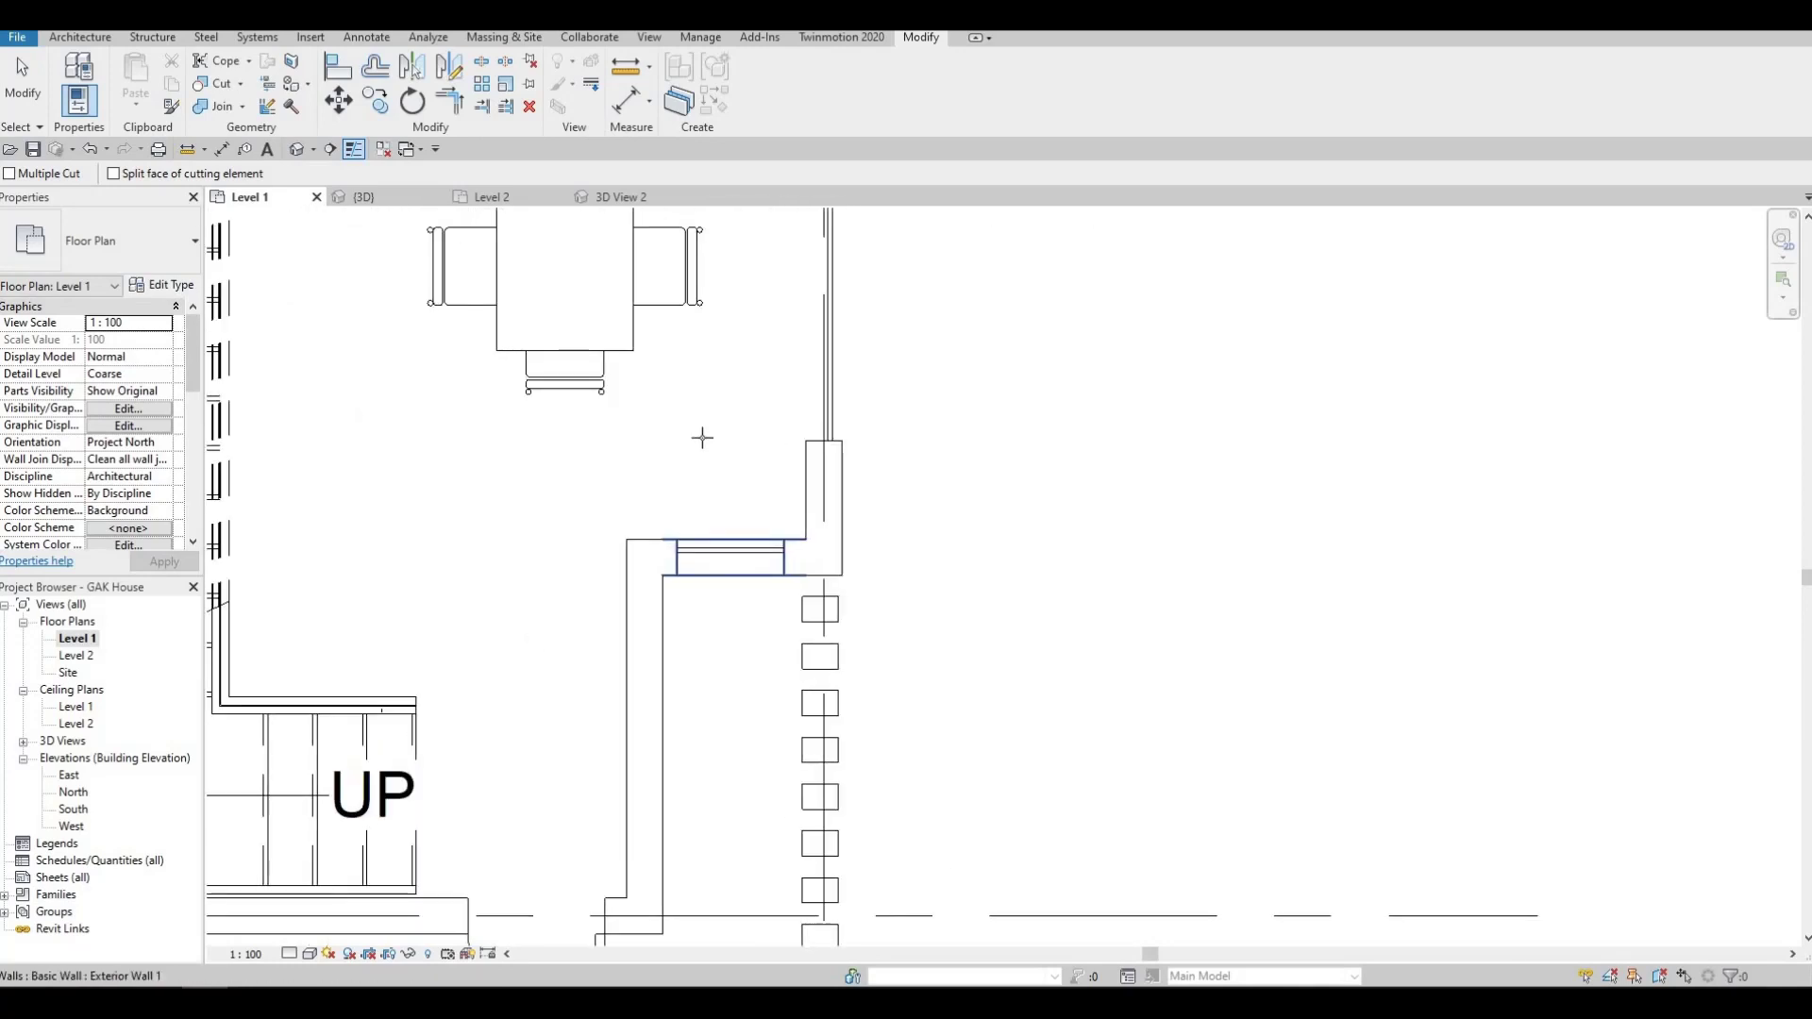
middle_drag(561, 481, 782, 382)
scroll(782, 382, down, 3)
scroll(495, 441, down, 1)
middle_drag(495, 441, 615, 619)
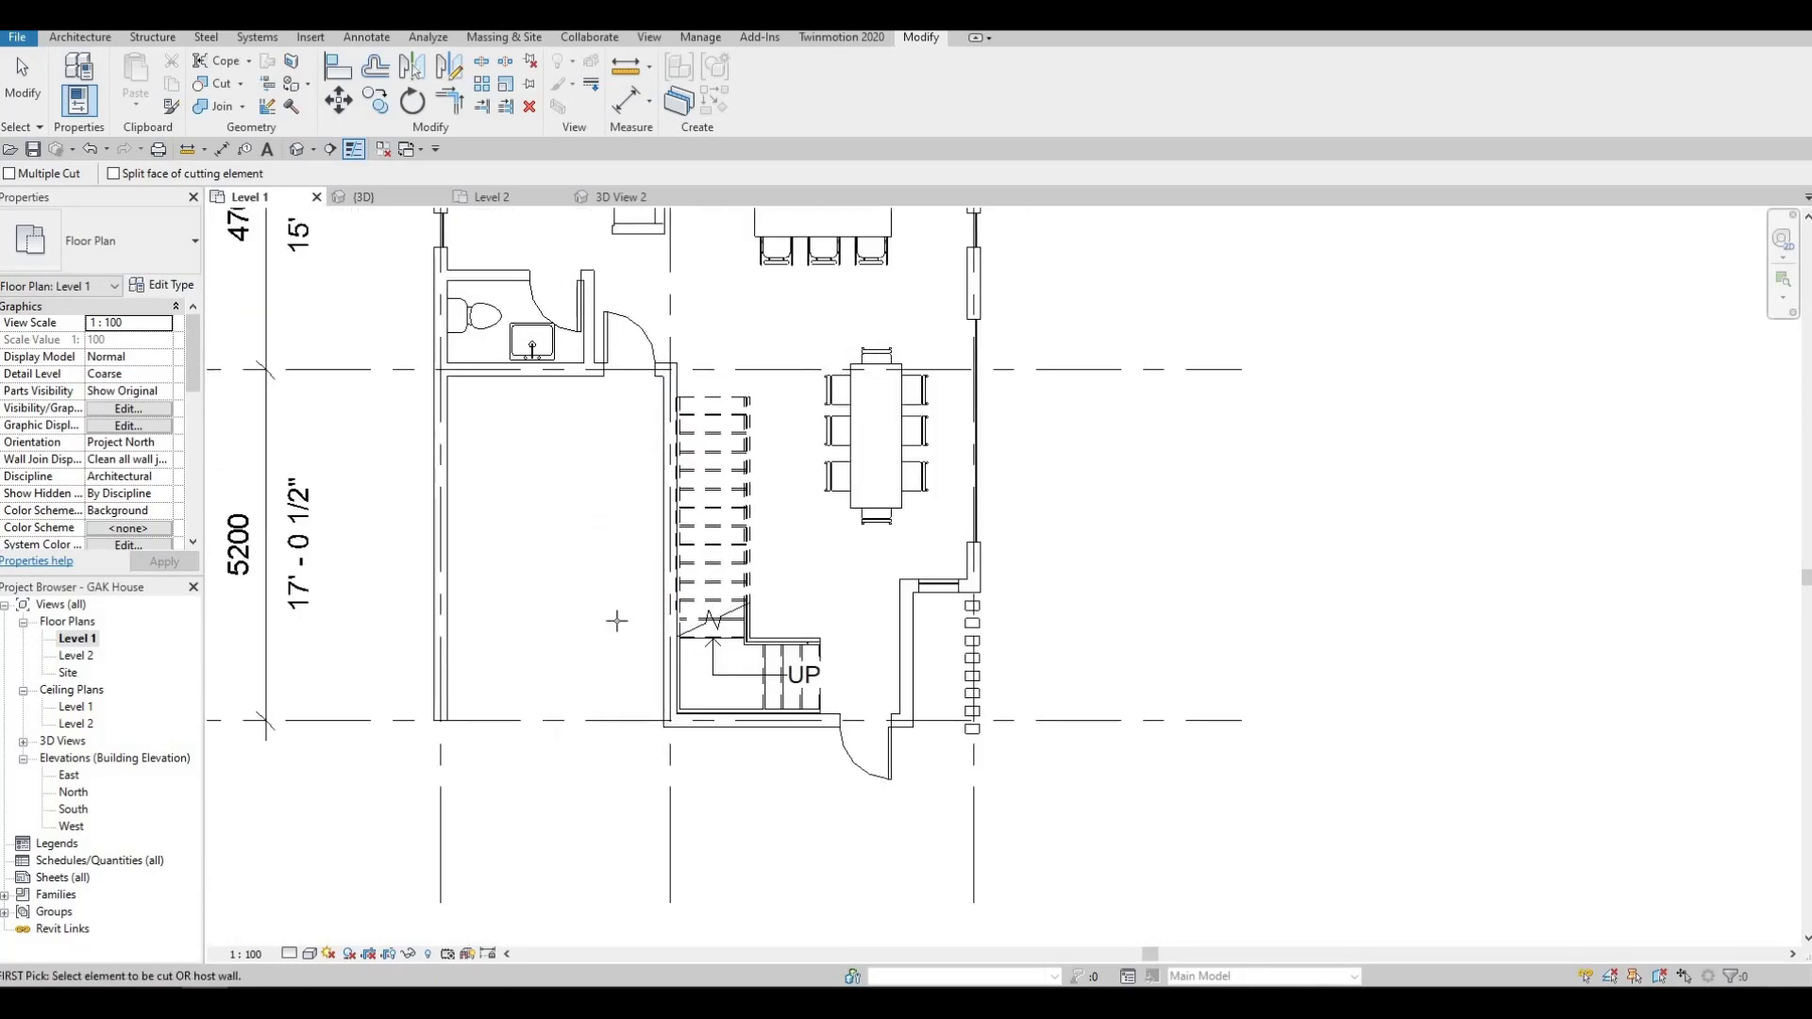
middle_drag(586, 527, 611, 603)
scroll(611, 603, down, 1)
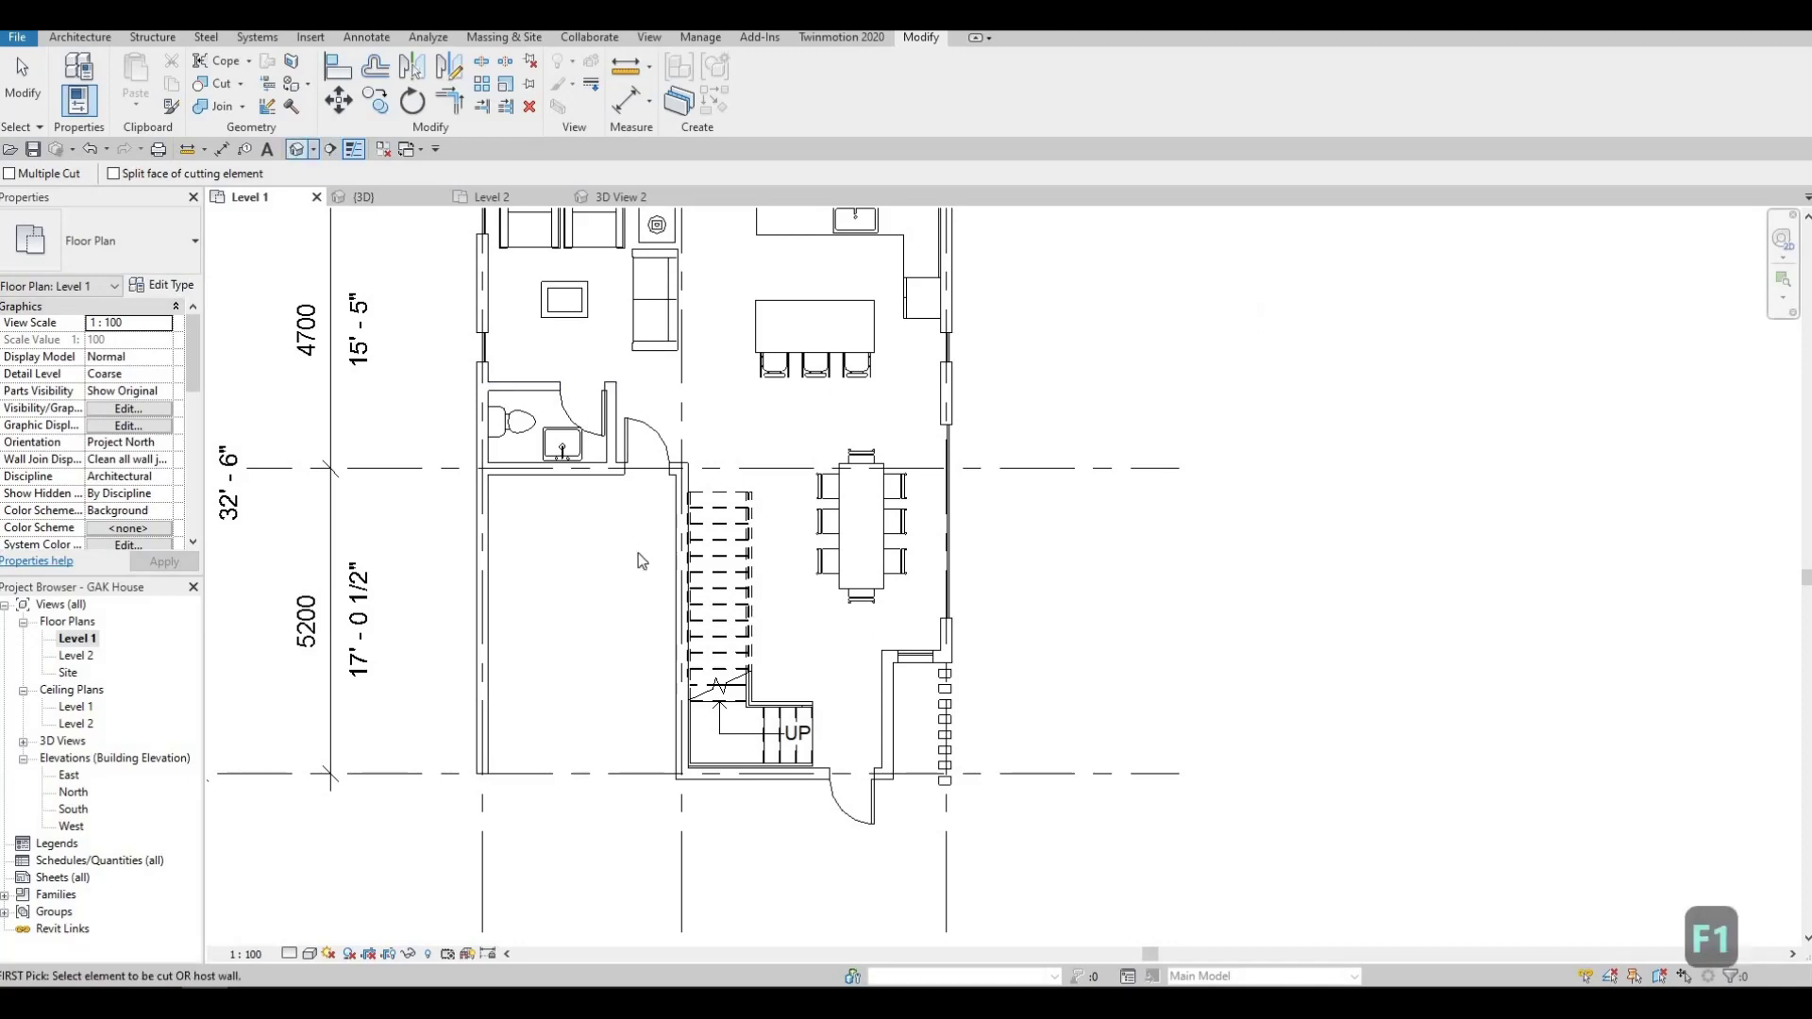
Open the default 3D view and examine the house and its curtain walls from the front.
middle_drag(781, 648, 809, 619)
scroll(813, 619, down, 3)
shift+middle_drag(594, 689, 915, 453)
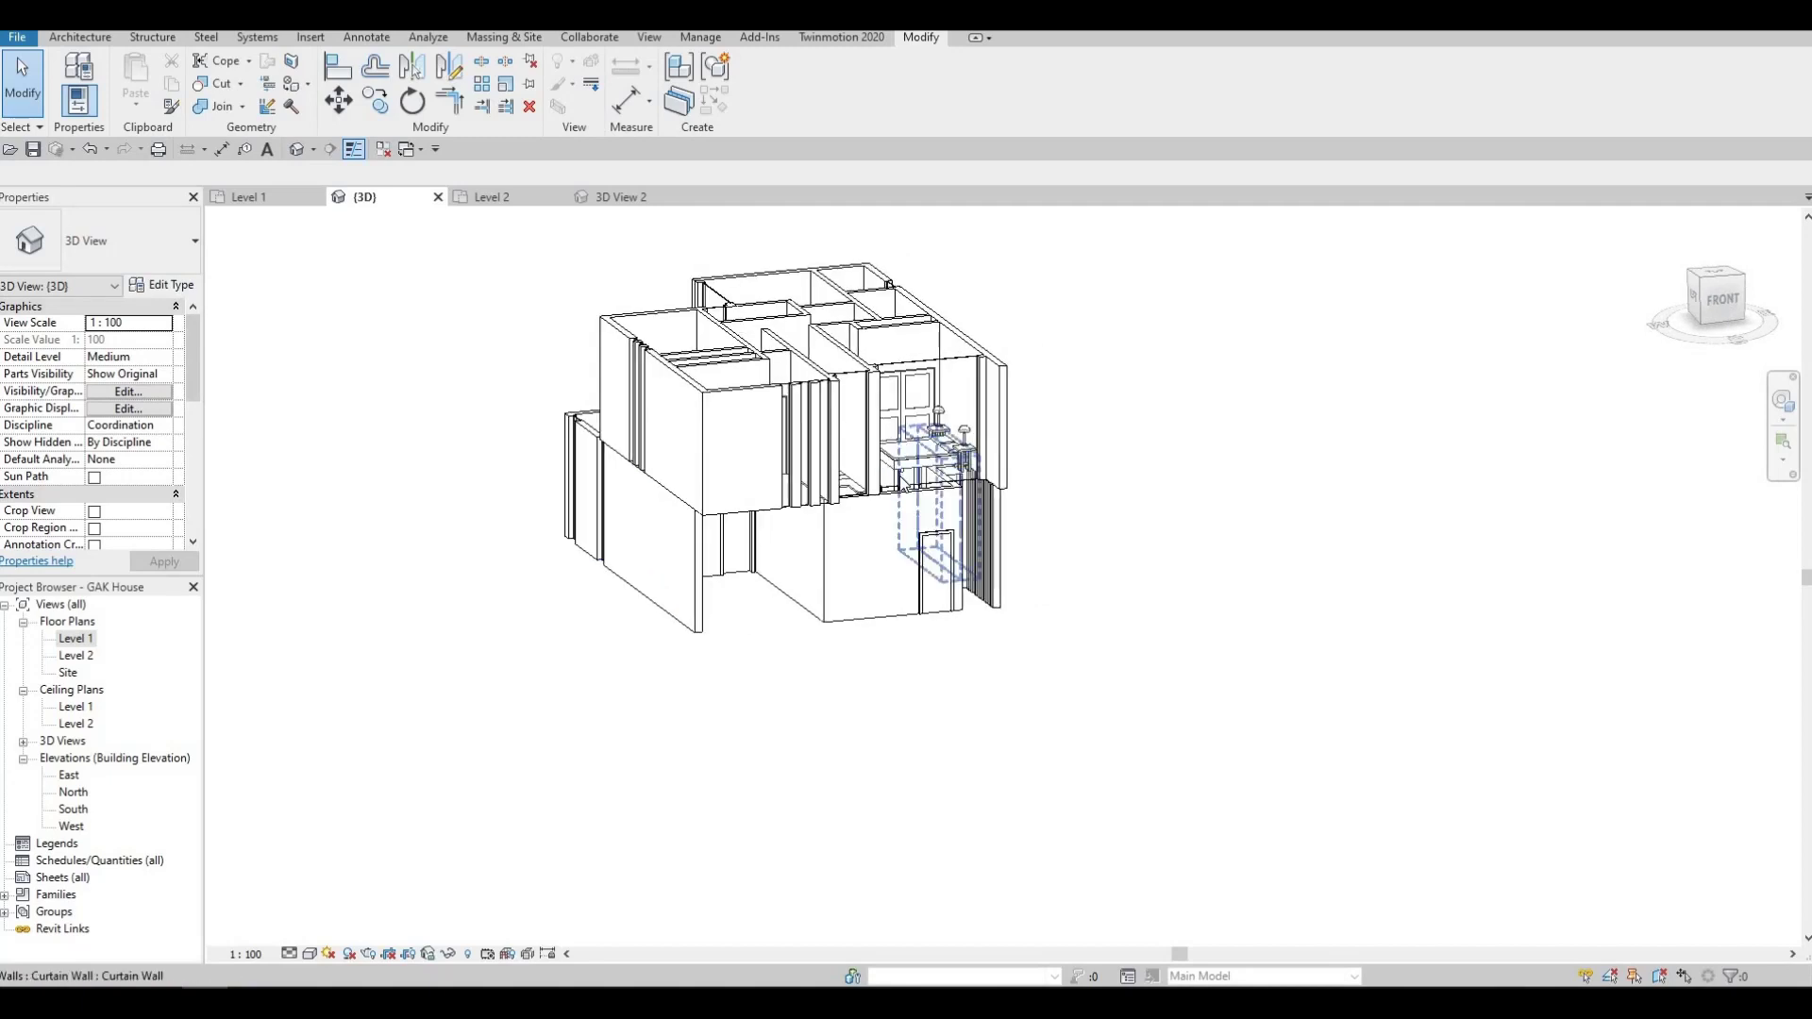
Shrink the wide curtain wall on the Level 2 front wall to a base offset of about 313.1 and a top offset of about -249.1.
scroll(823, 526, up, 5)
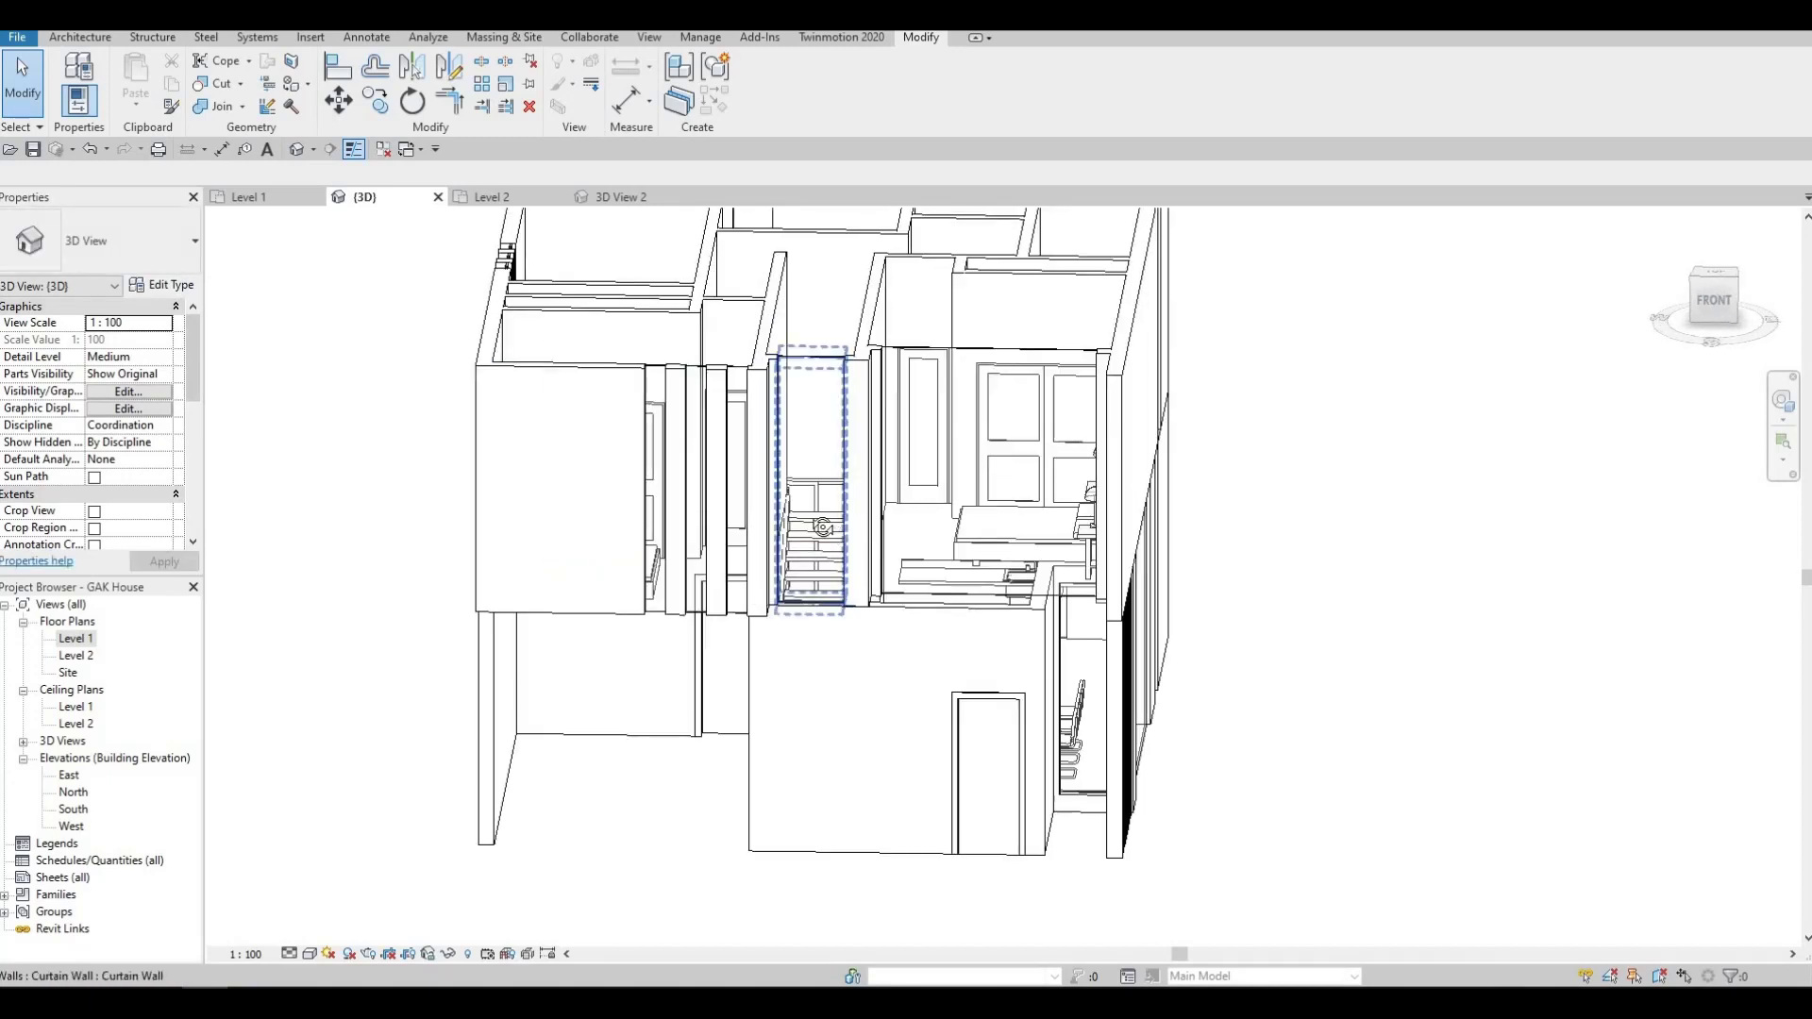
shift+middle_drag(822, 526, 988, 506)
shift+middle_drag(1015, 381, 1002, 339)
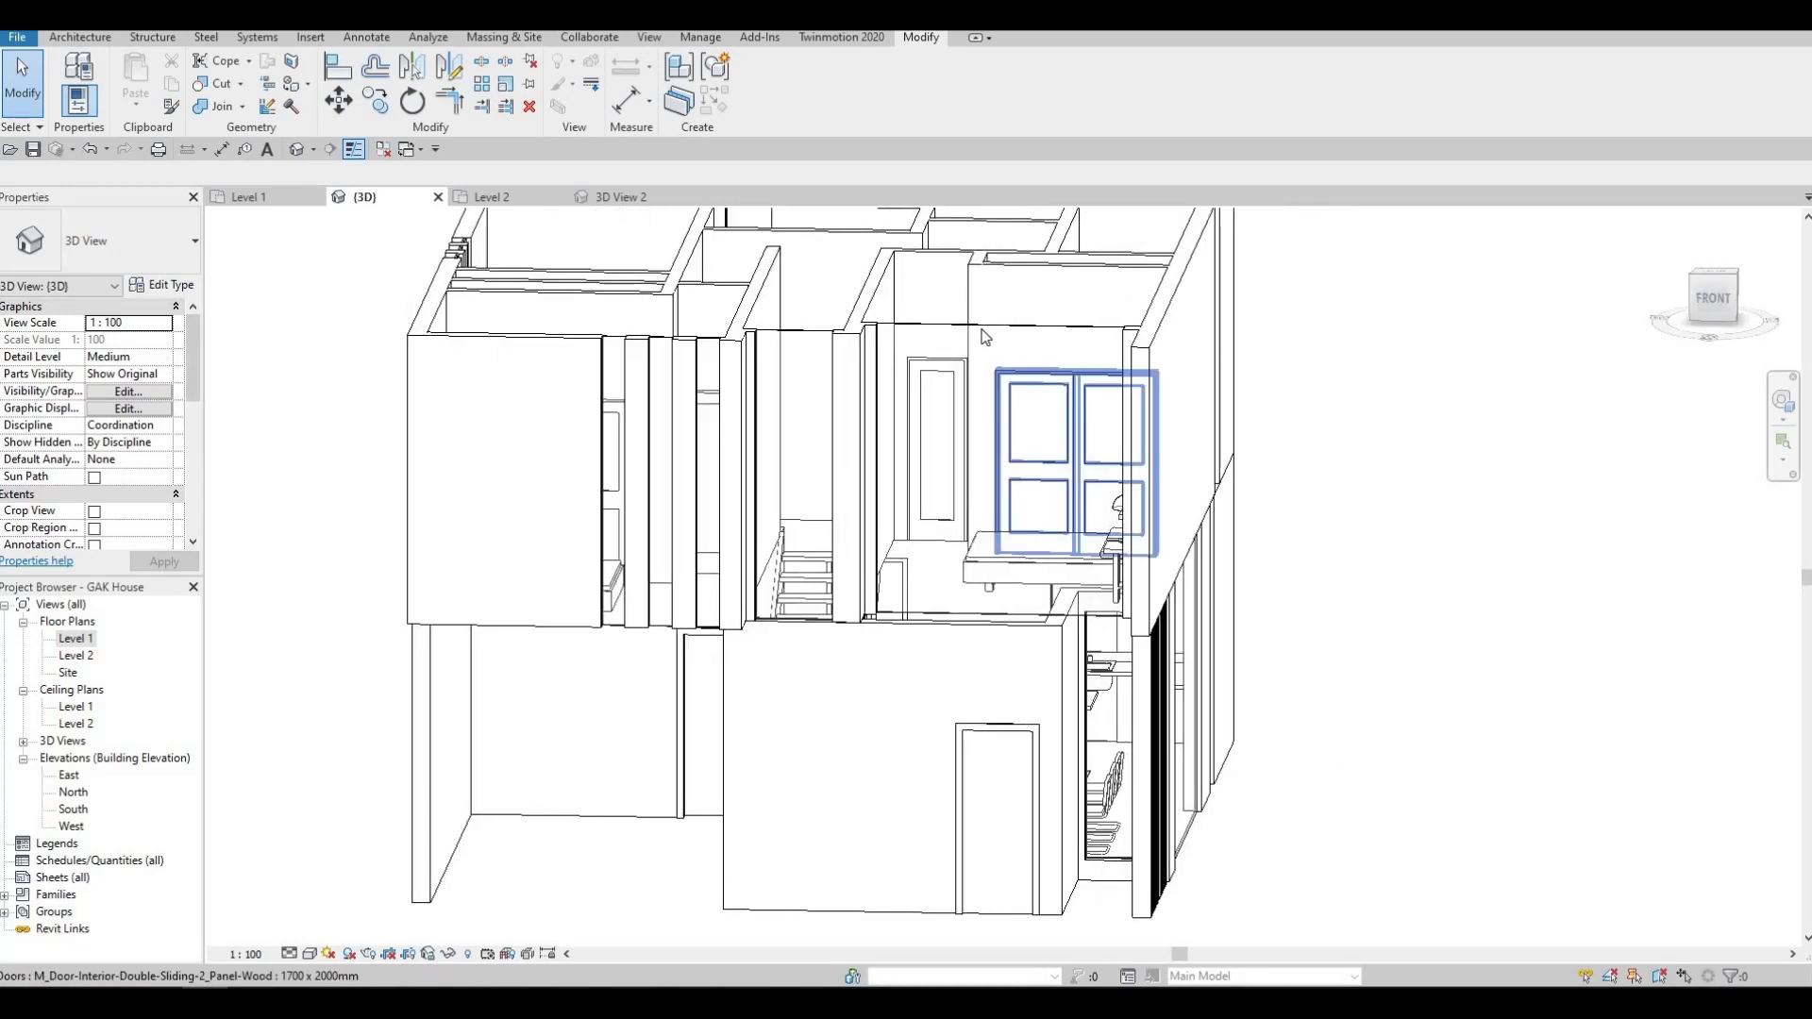
click(1000, 331)
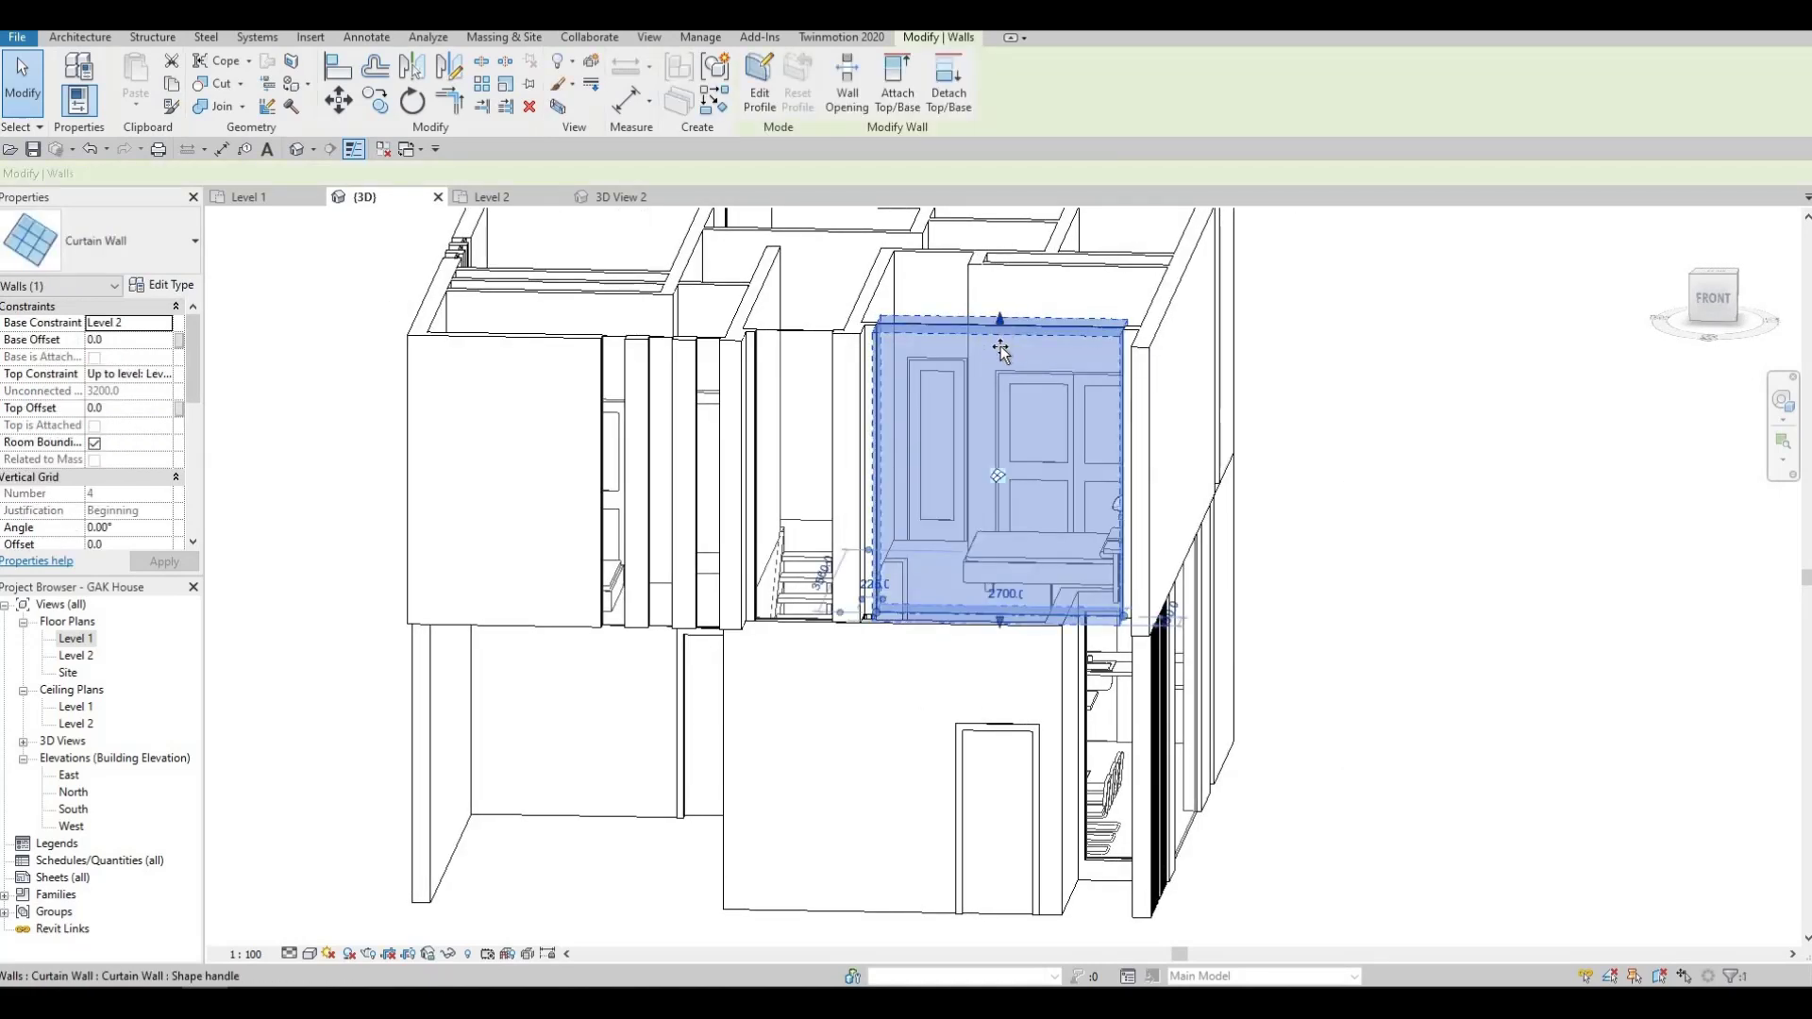
drag(1001, 350, 1001, 352)
drag(1014, 599, 1059, 655)
shift+middle_drag(1059, 655, 1038, 658)
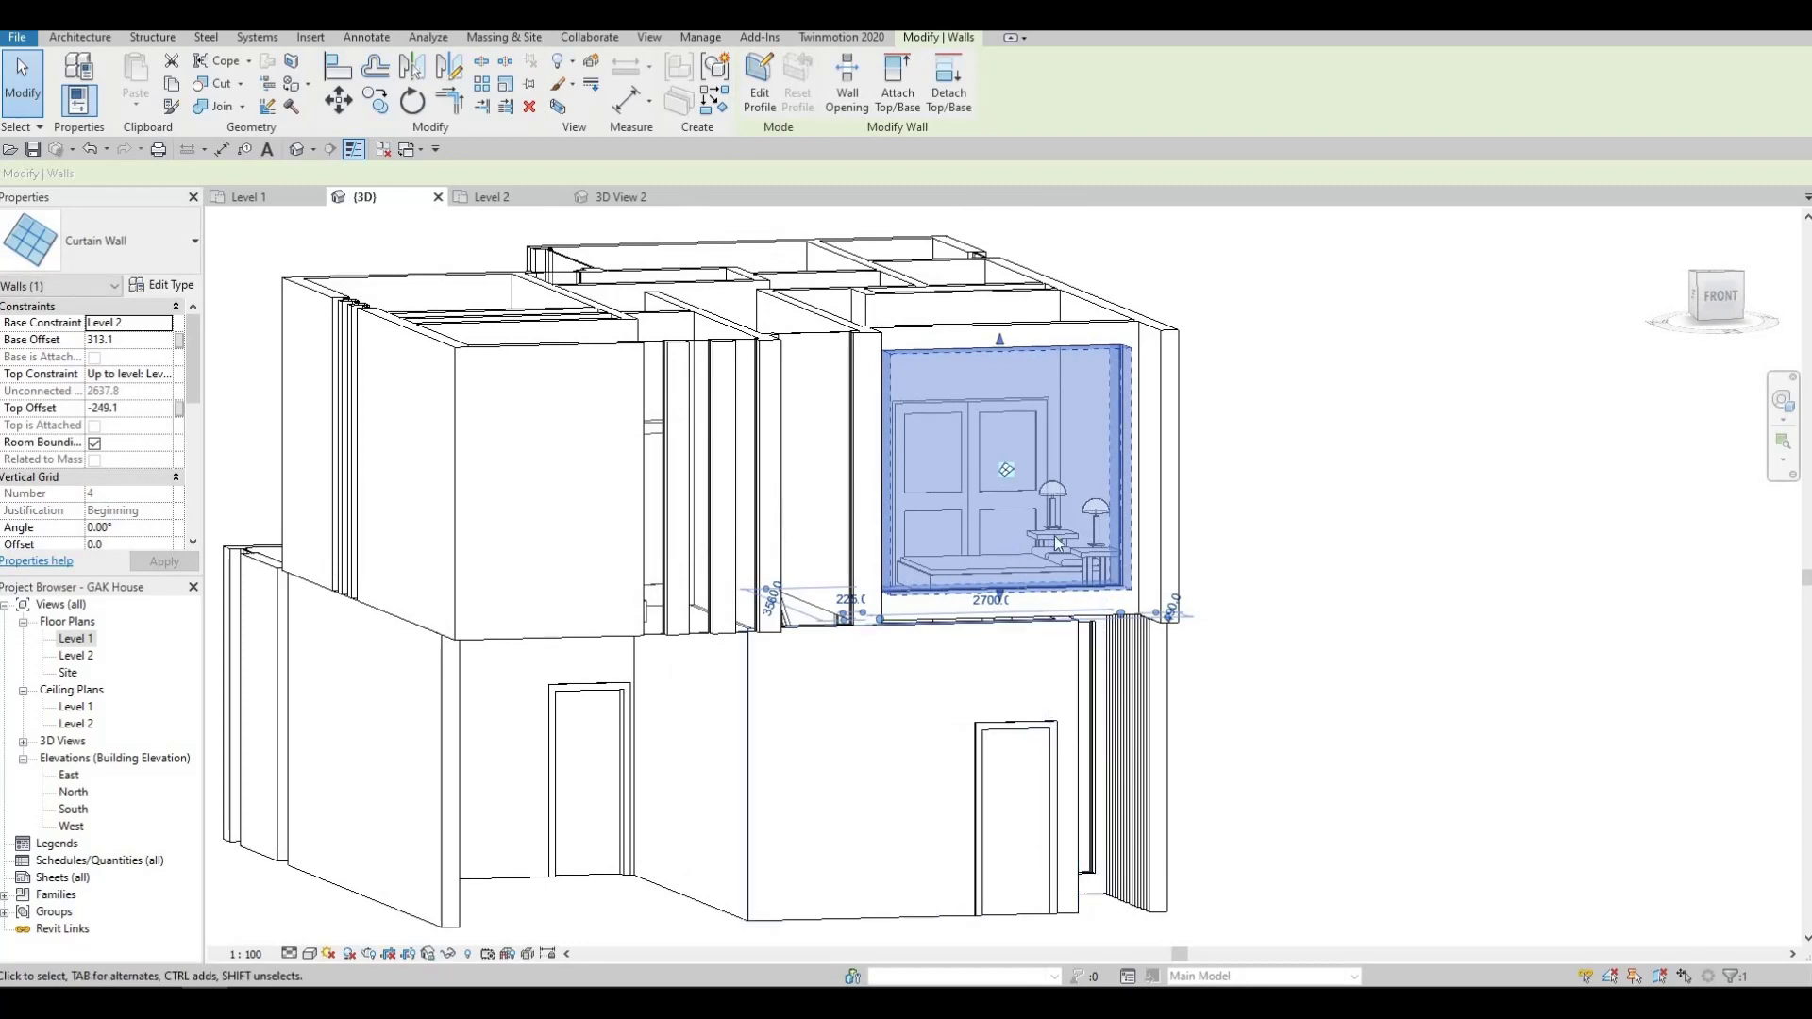
key(Escape)
Trim the Level 2 front and east exterior walls to a corner beside the wide curtain wall.
shift+middle_drag(1066, 566, 1146, 342)
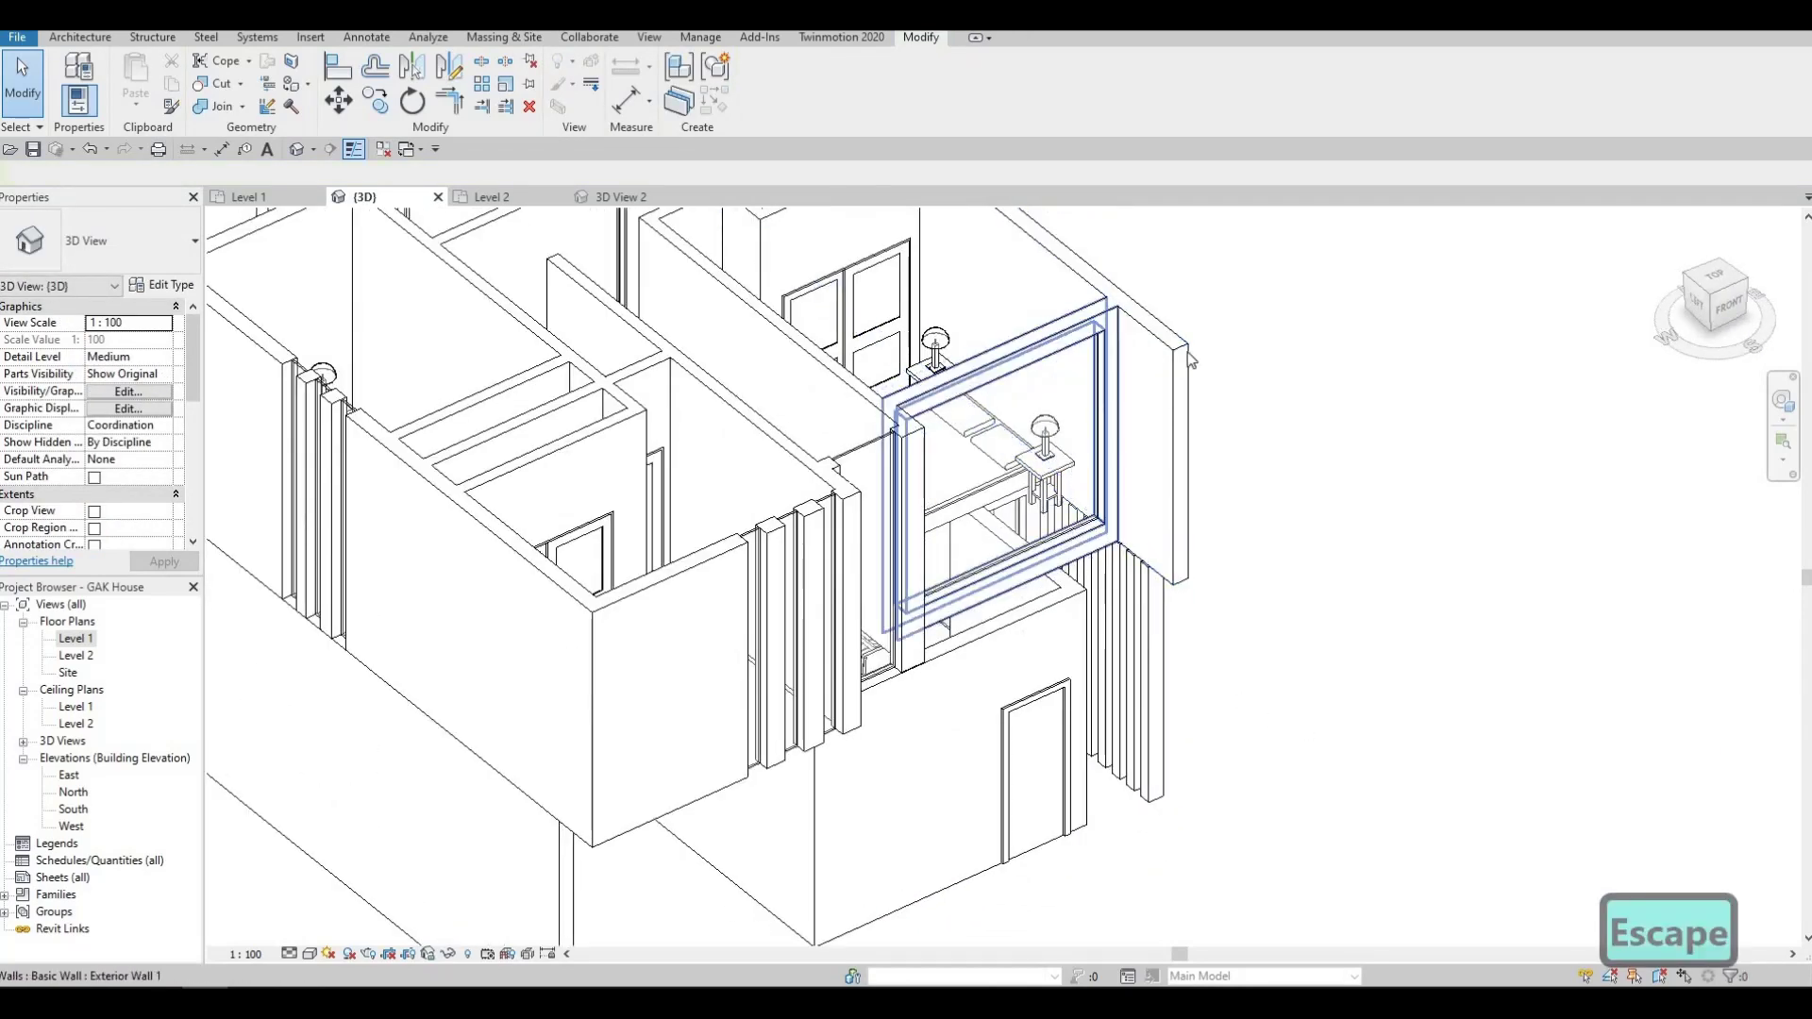
shift+middle_drag(1091, 621, 1095, 566)
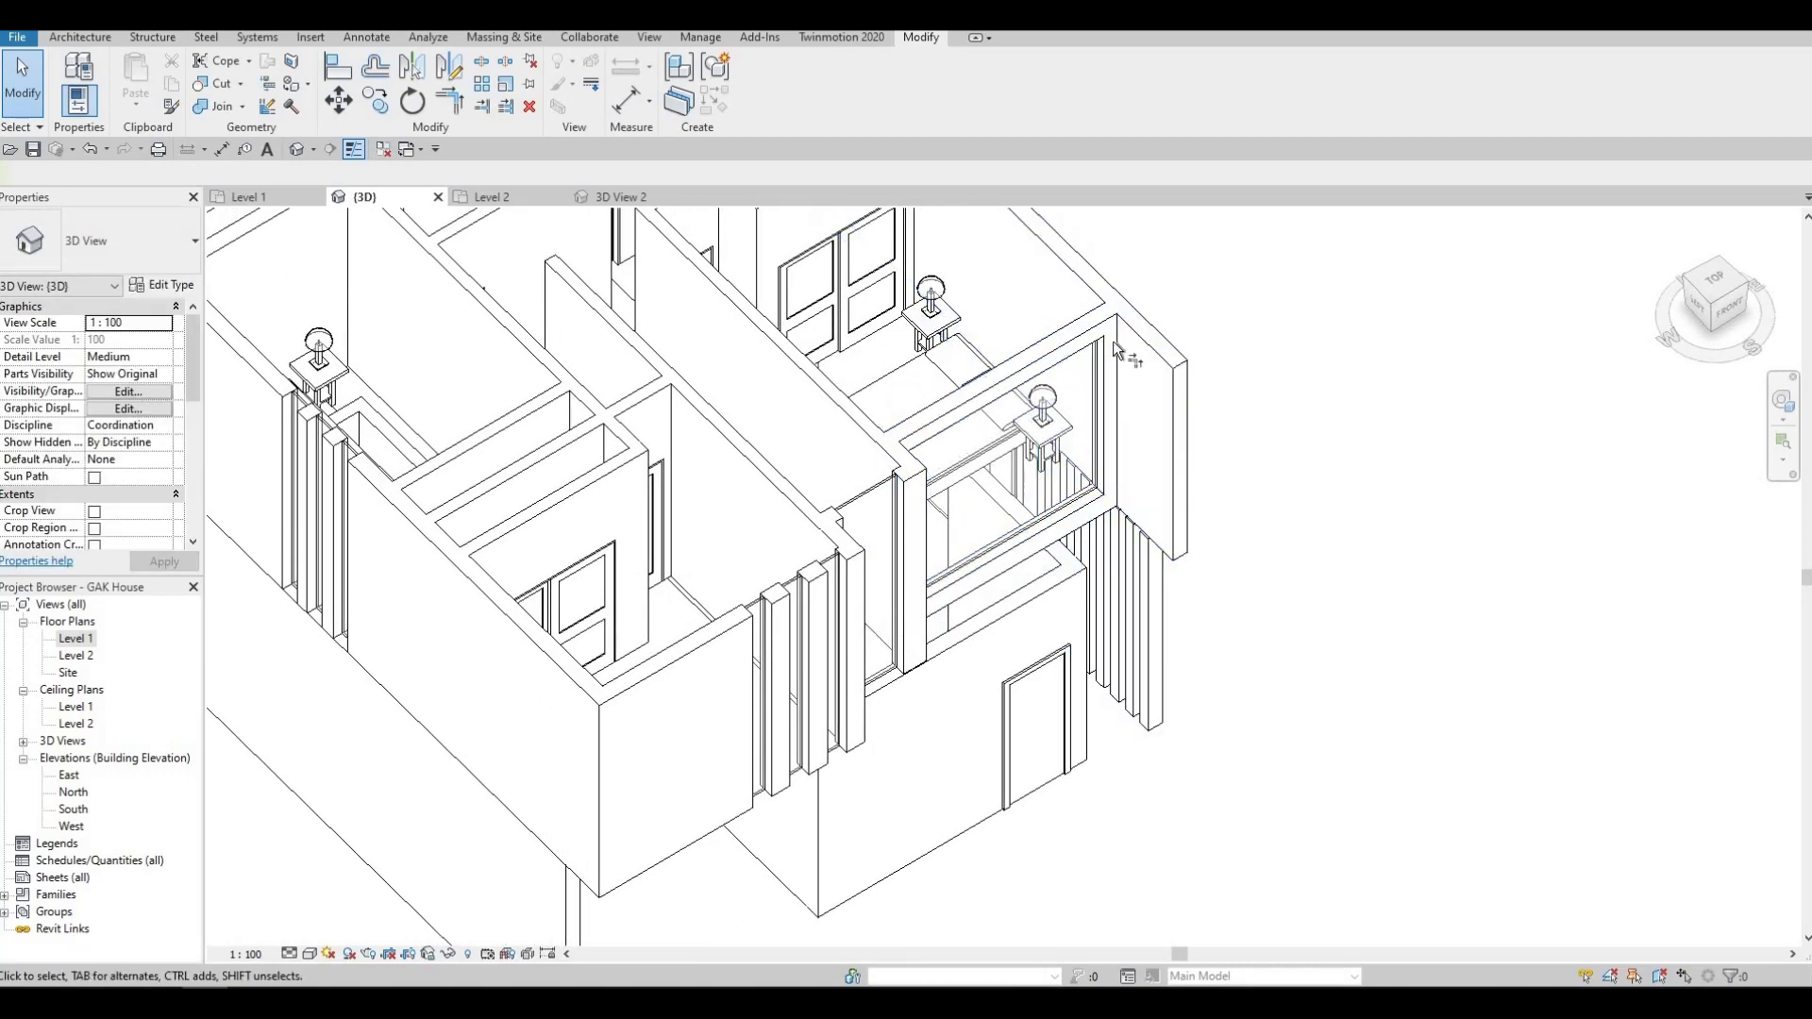
key(r)
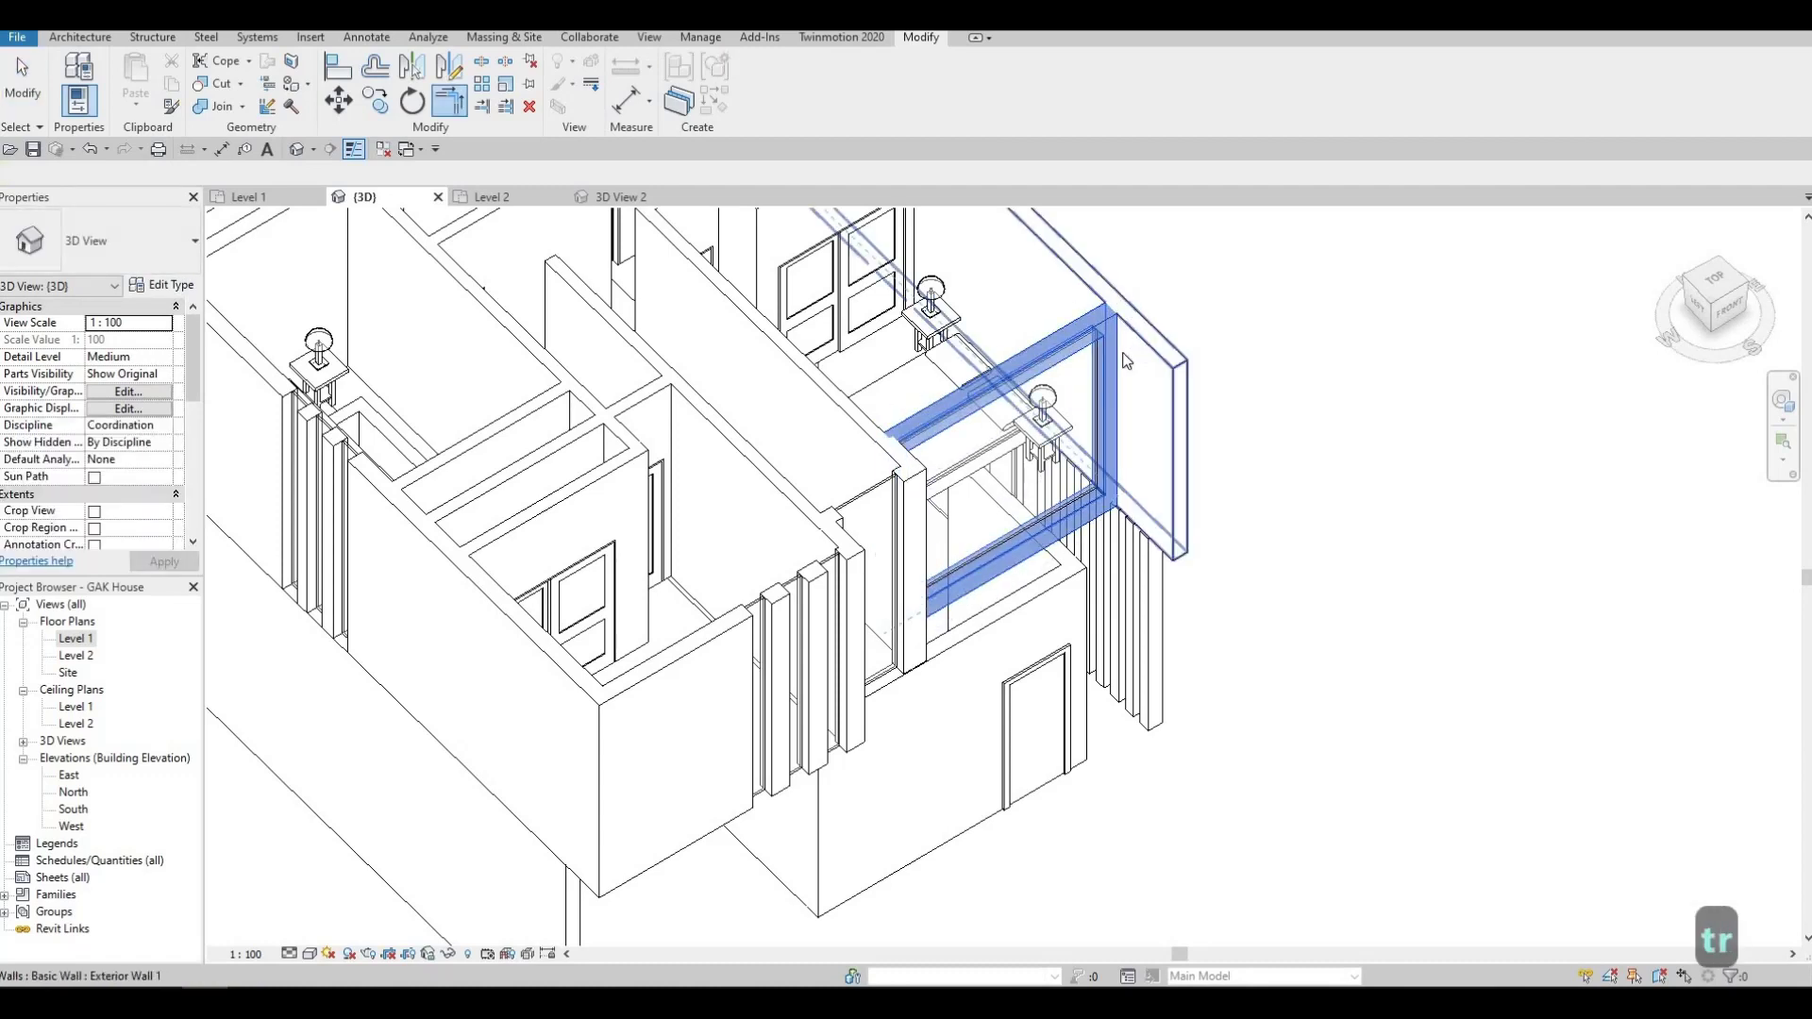
key(Escape)
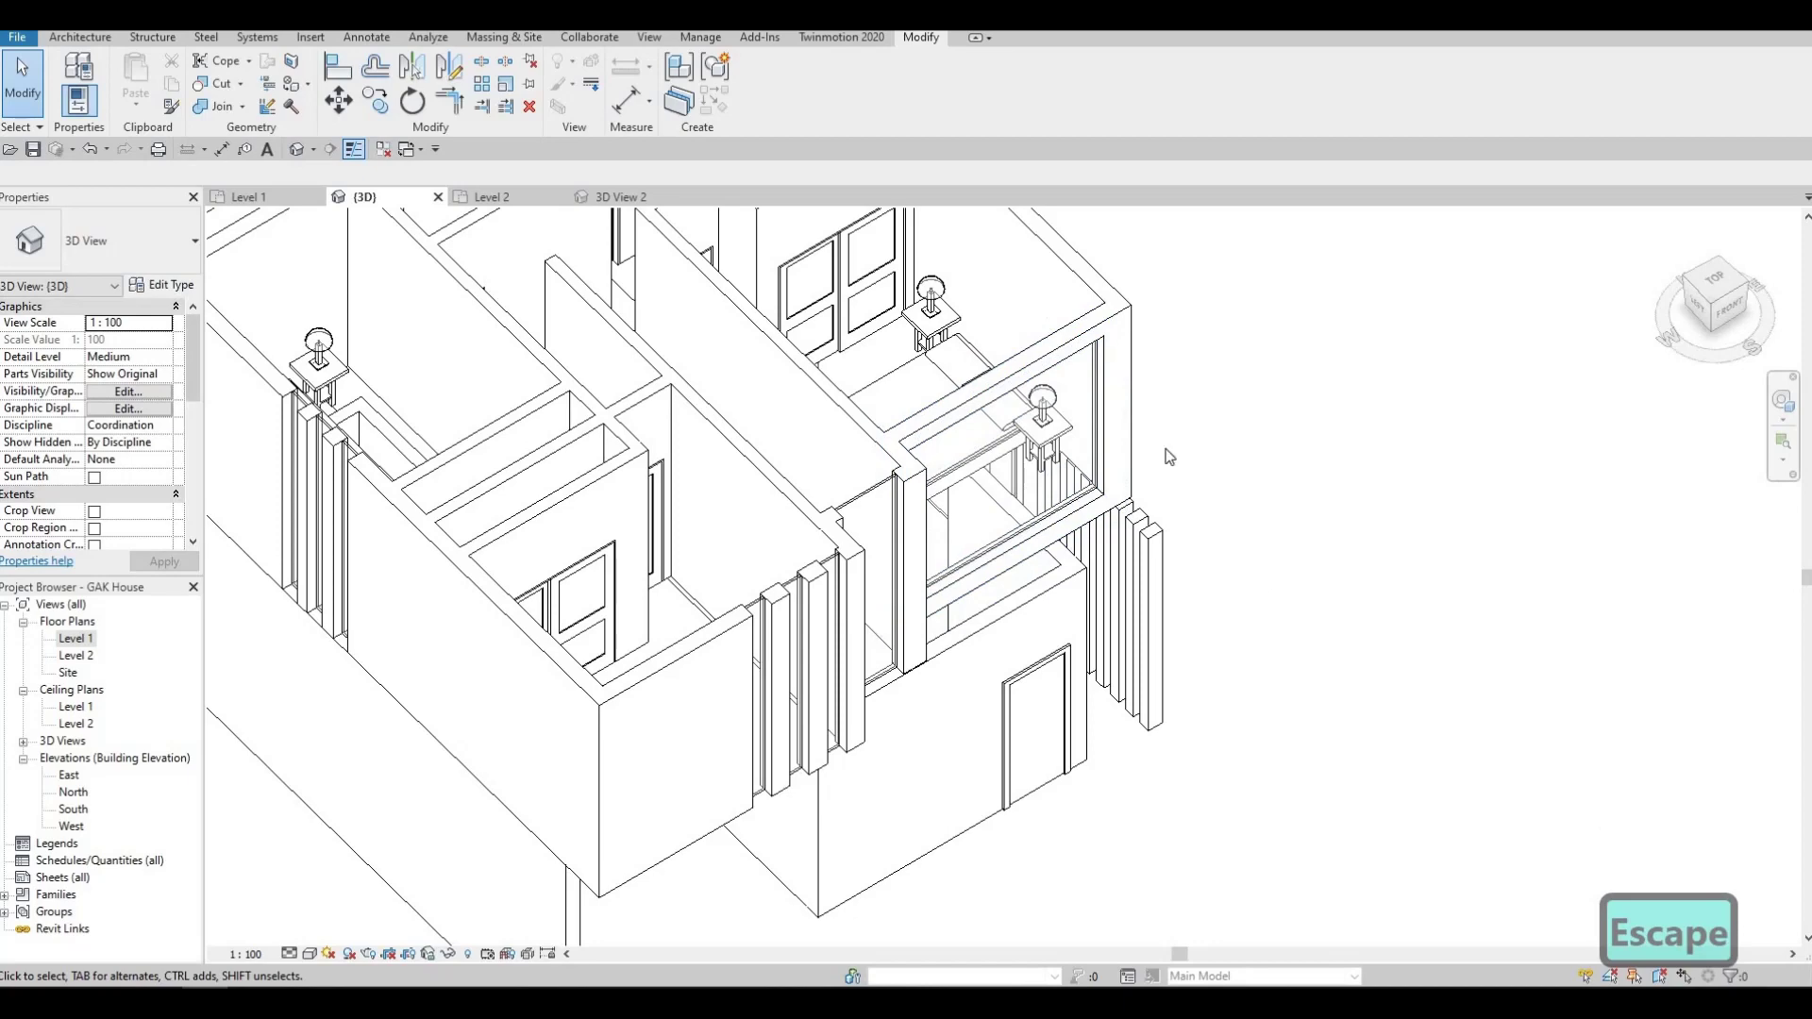
Resize the wide Level 2 front curtain wall to a base offset of about 355.6 and a top offset of about -311.2.
shift+middle_drag(1076, 489, 814, 365)
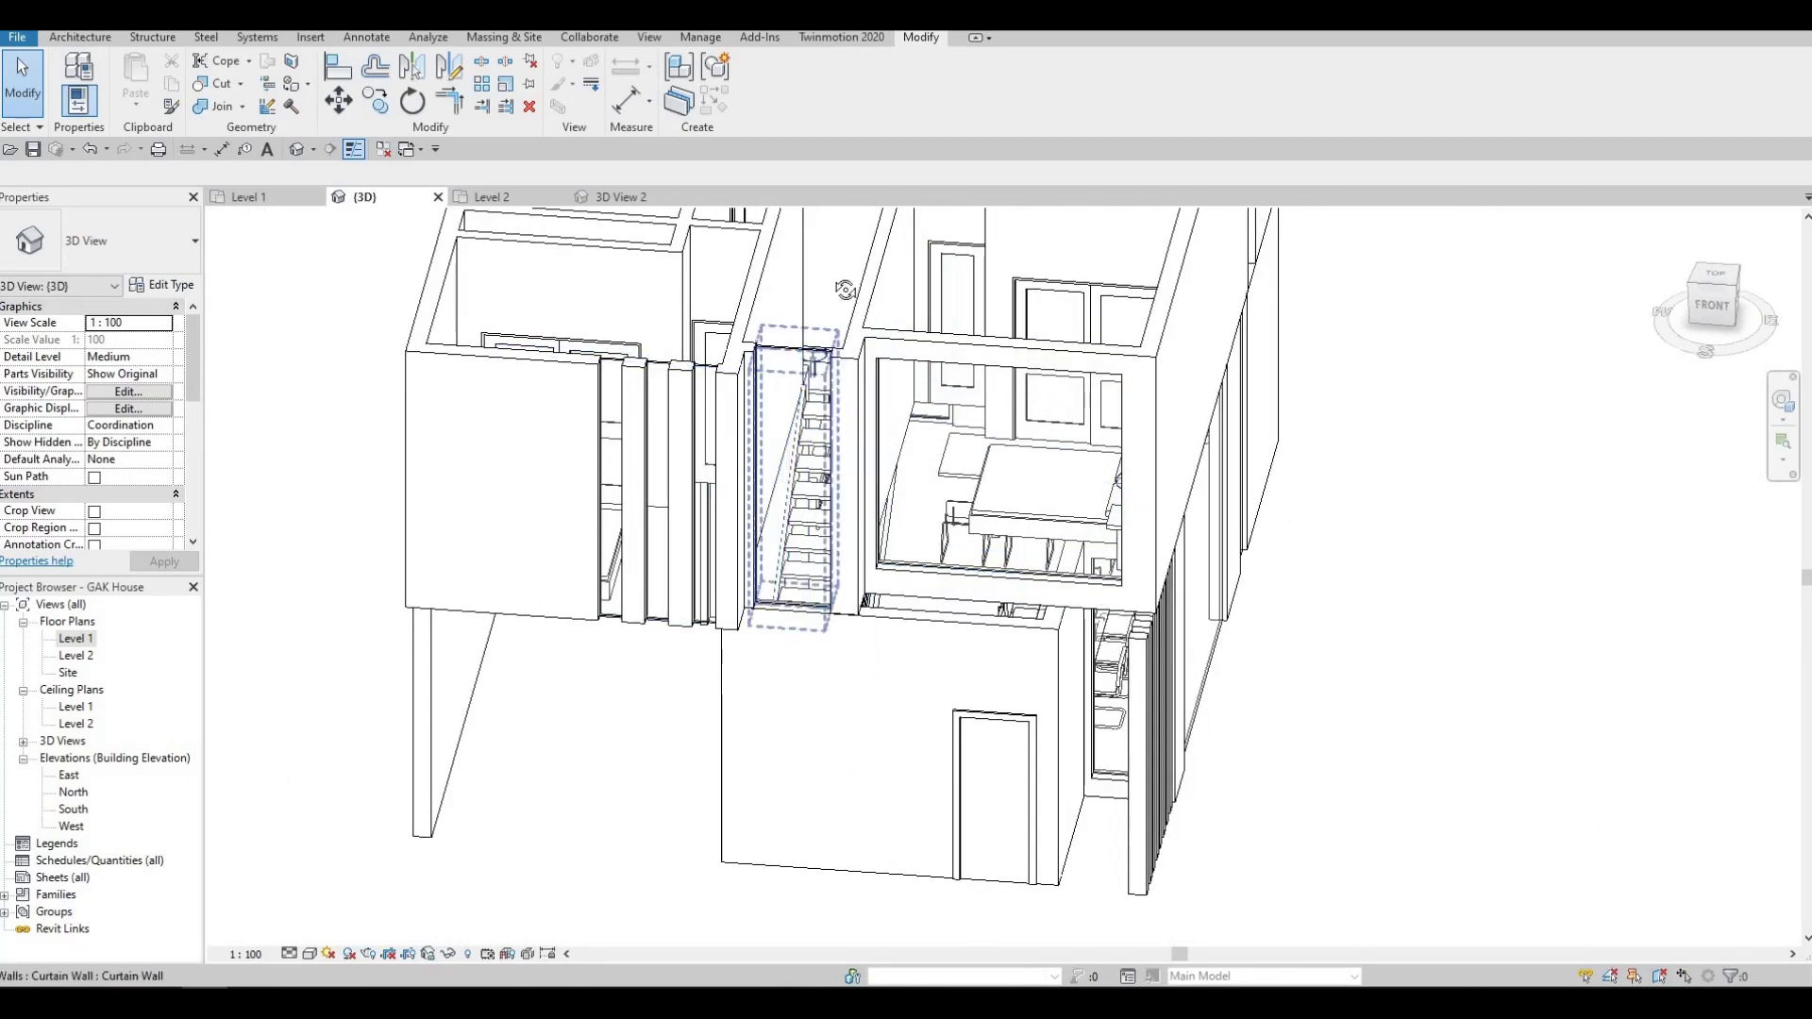
shift+middle_drag(939, 398, 979, 356)
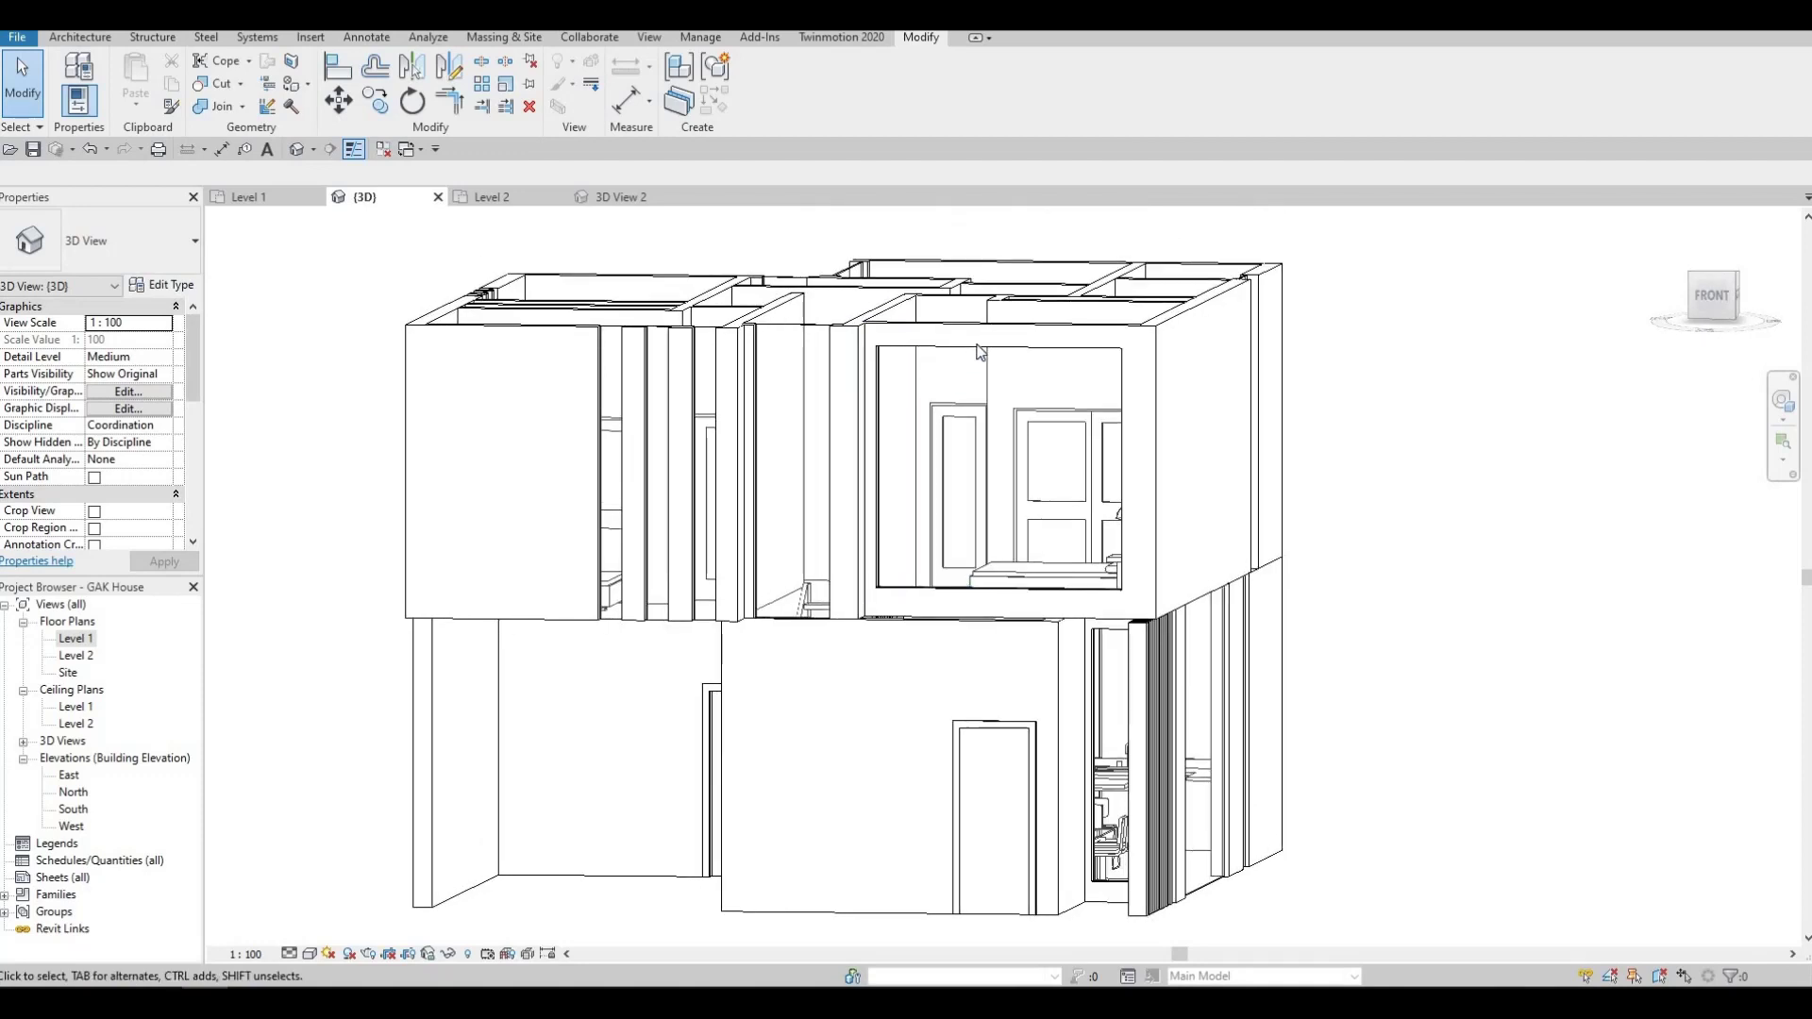
click(989, 350)
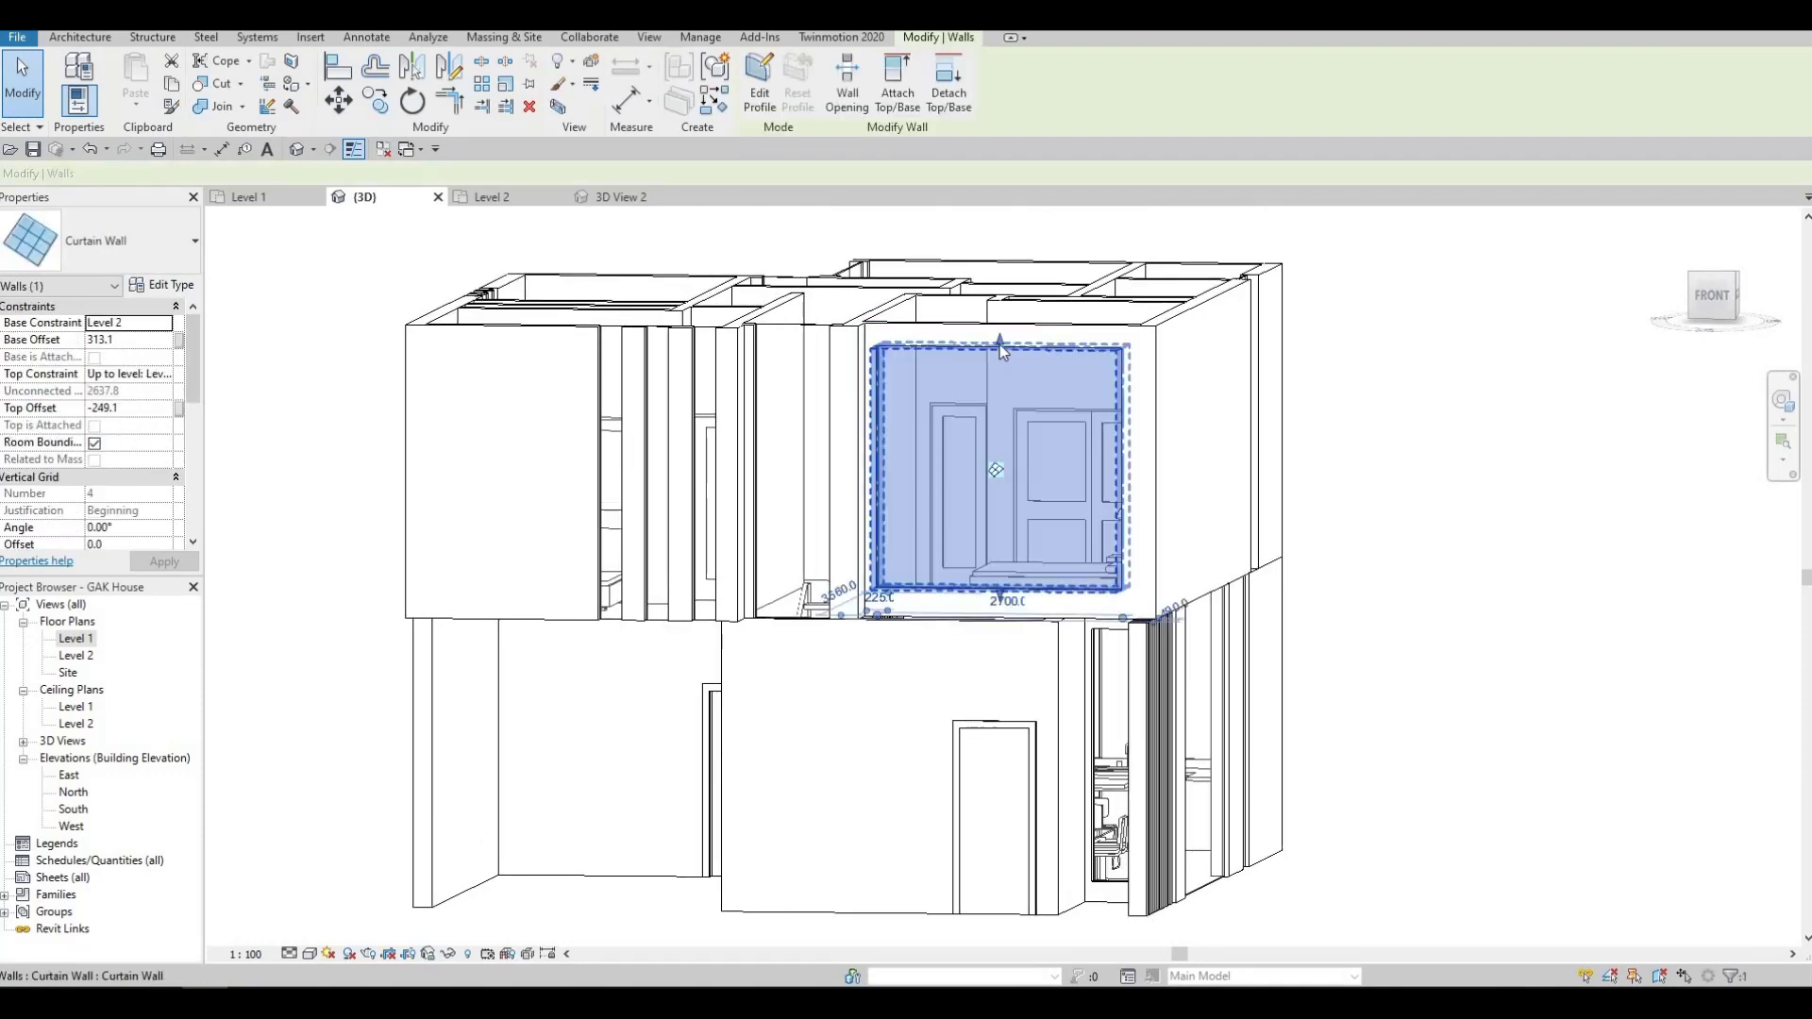
mouse_move(1019, 566)
mouse_down()
mouse_move(1019, 618)
mouse_move(1004, 585)
mouse_up()
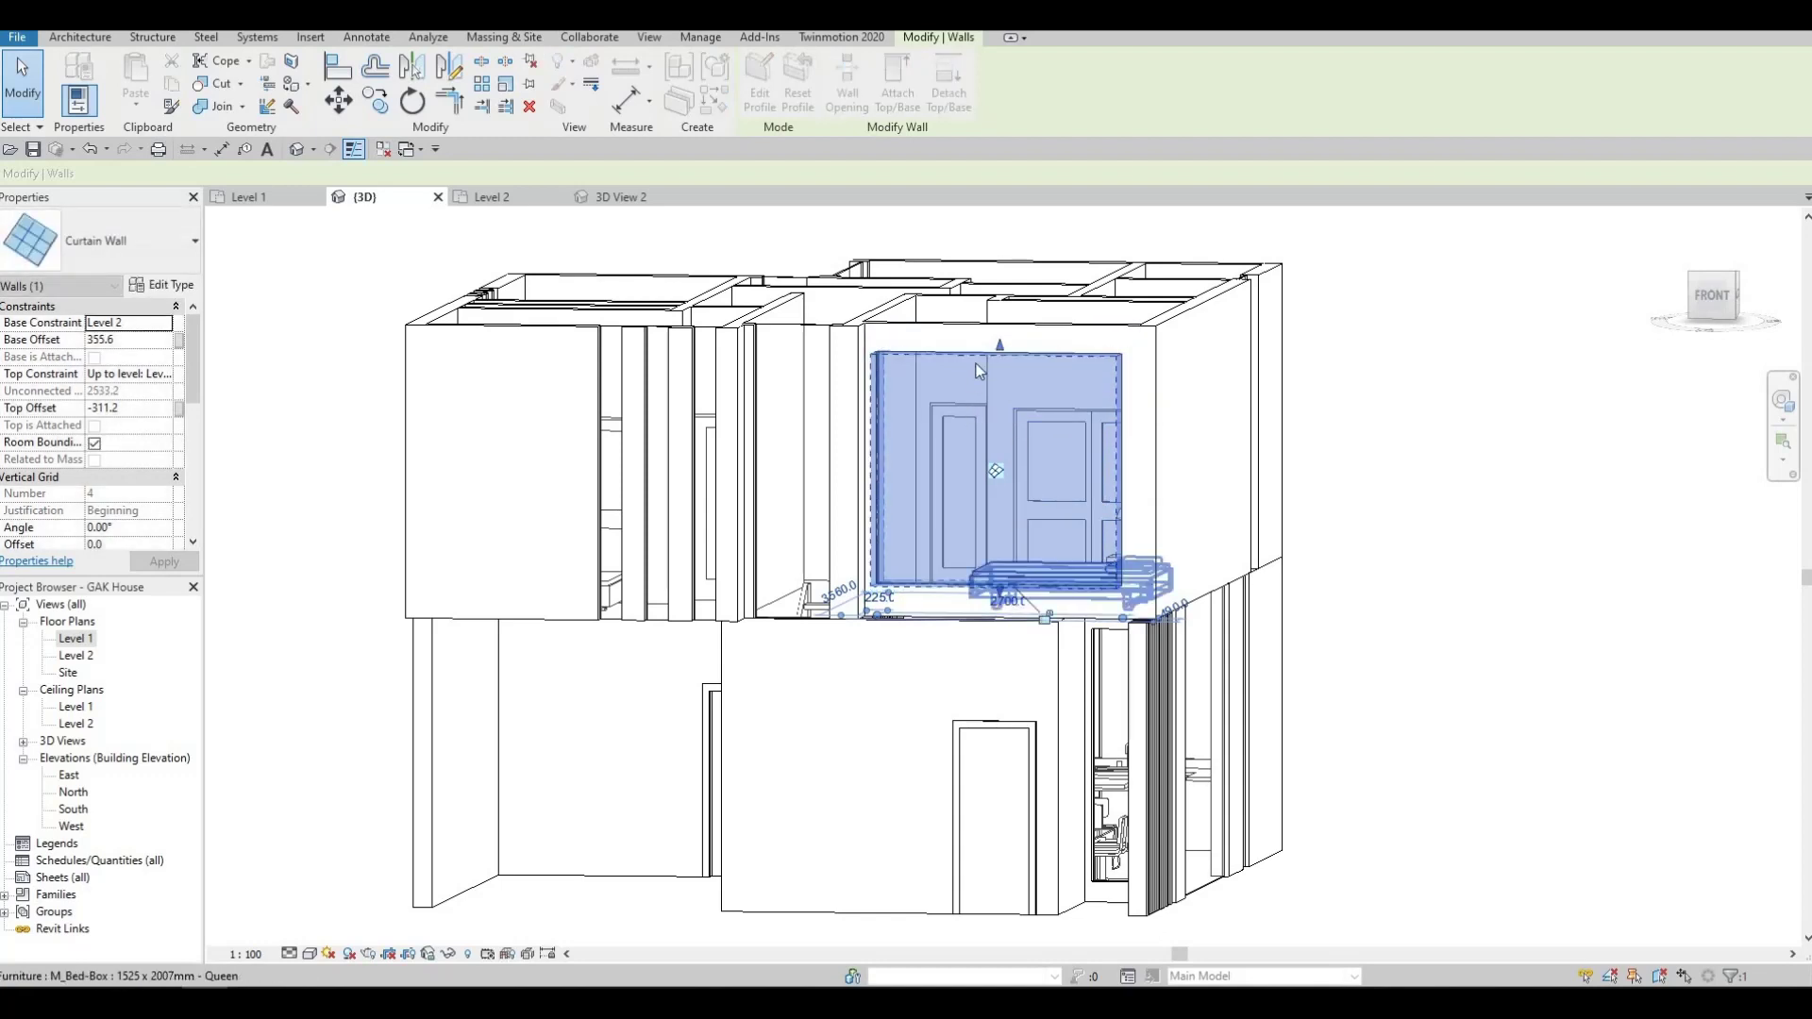
Open the South elevation and raise the wide Level 2 curtain wall's top edge to a top offset of about -295.1.
double_click(89, 809)
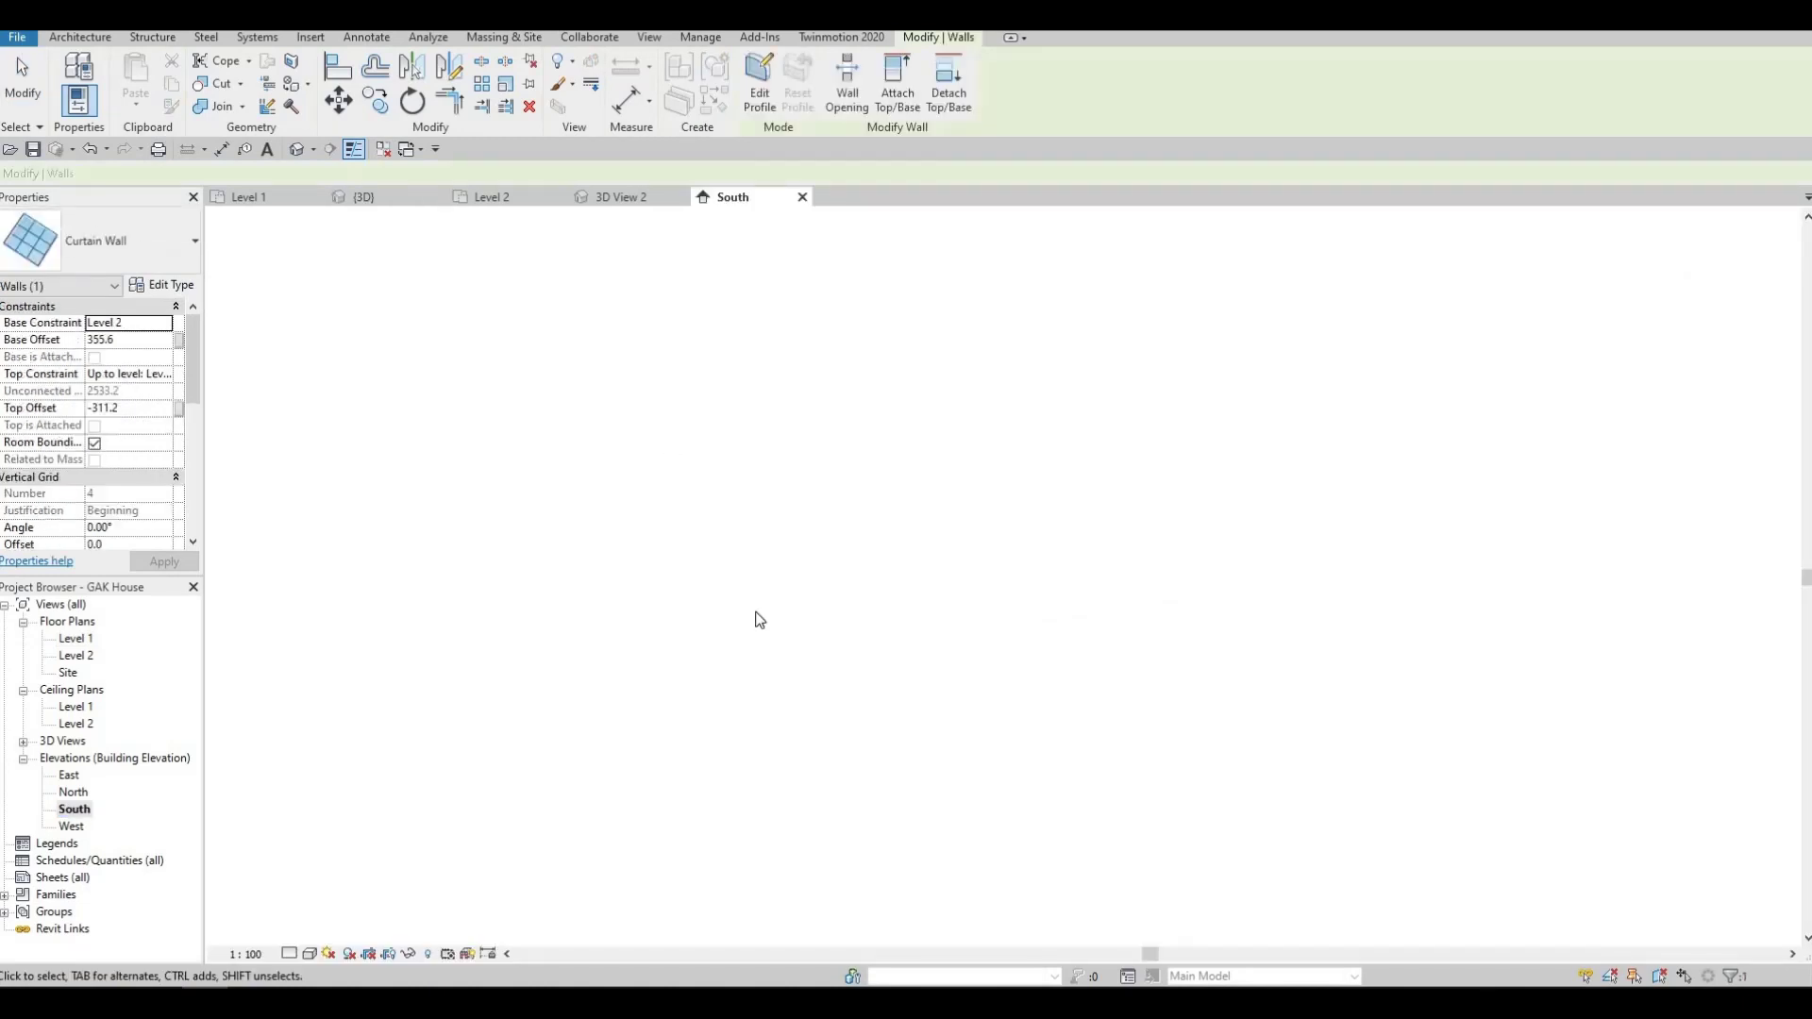
scroll(710, 854, up, 10)
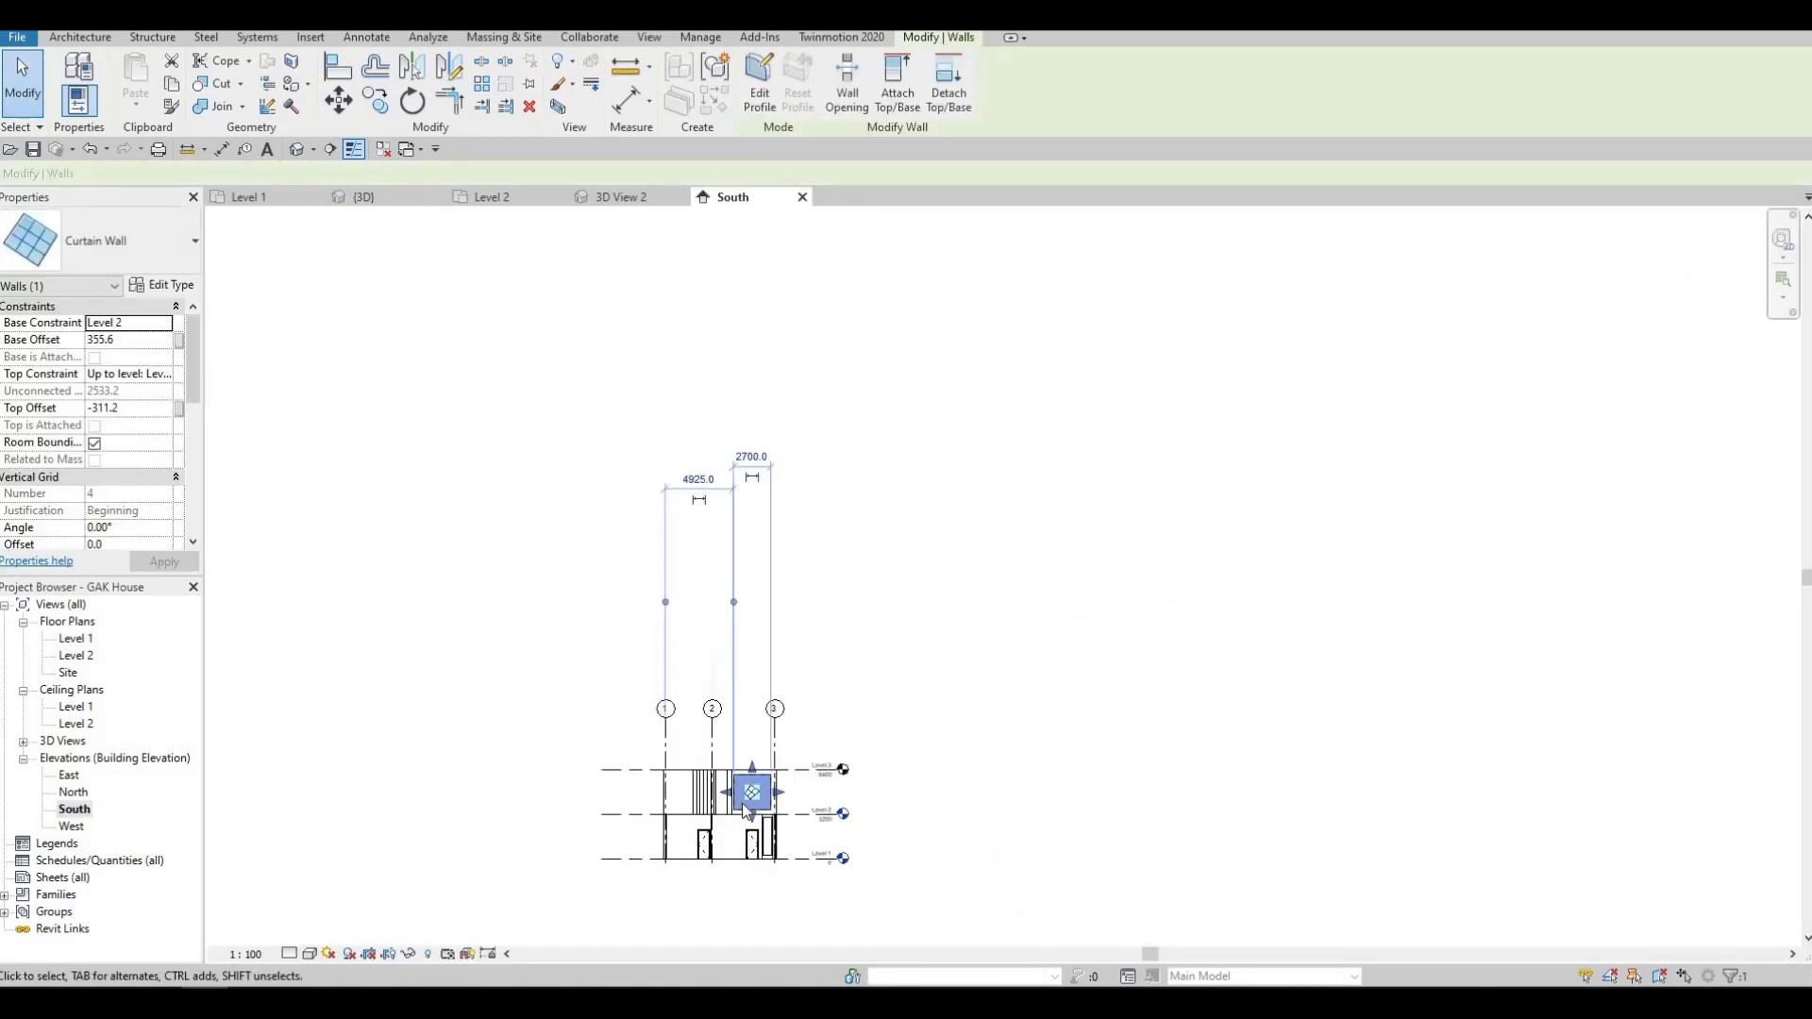
scroll(923, 623, up, 3)
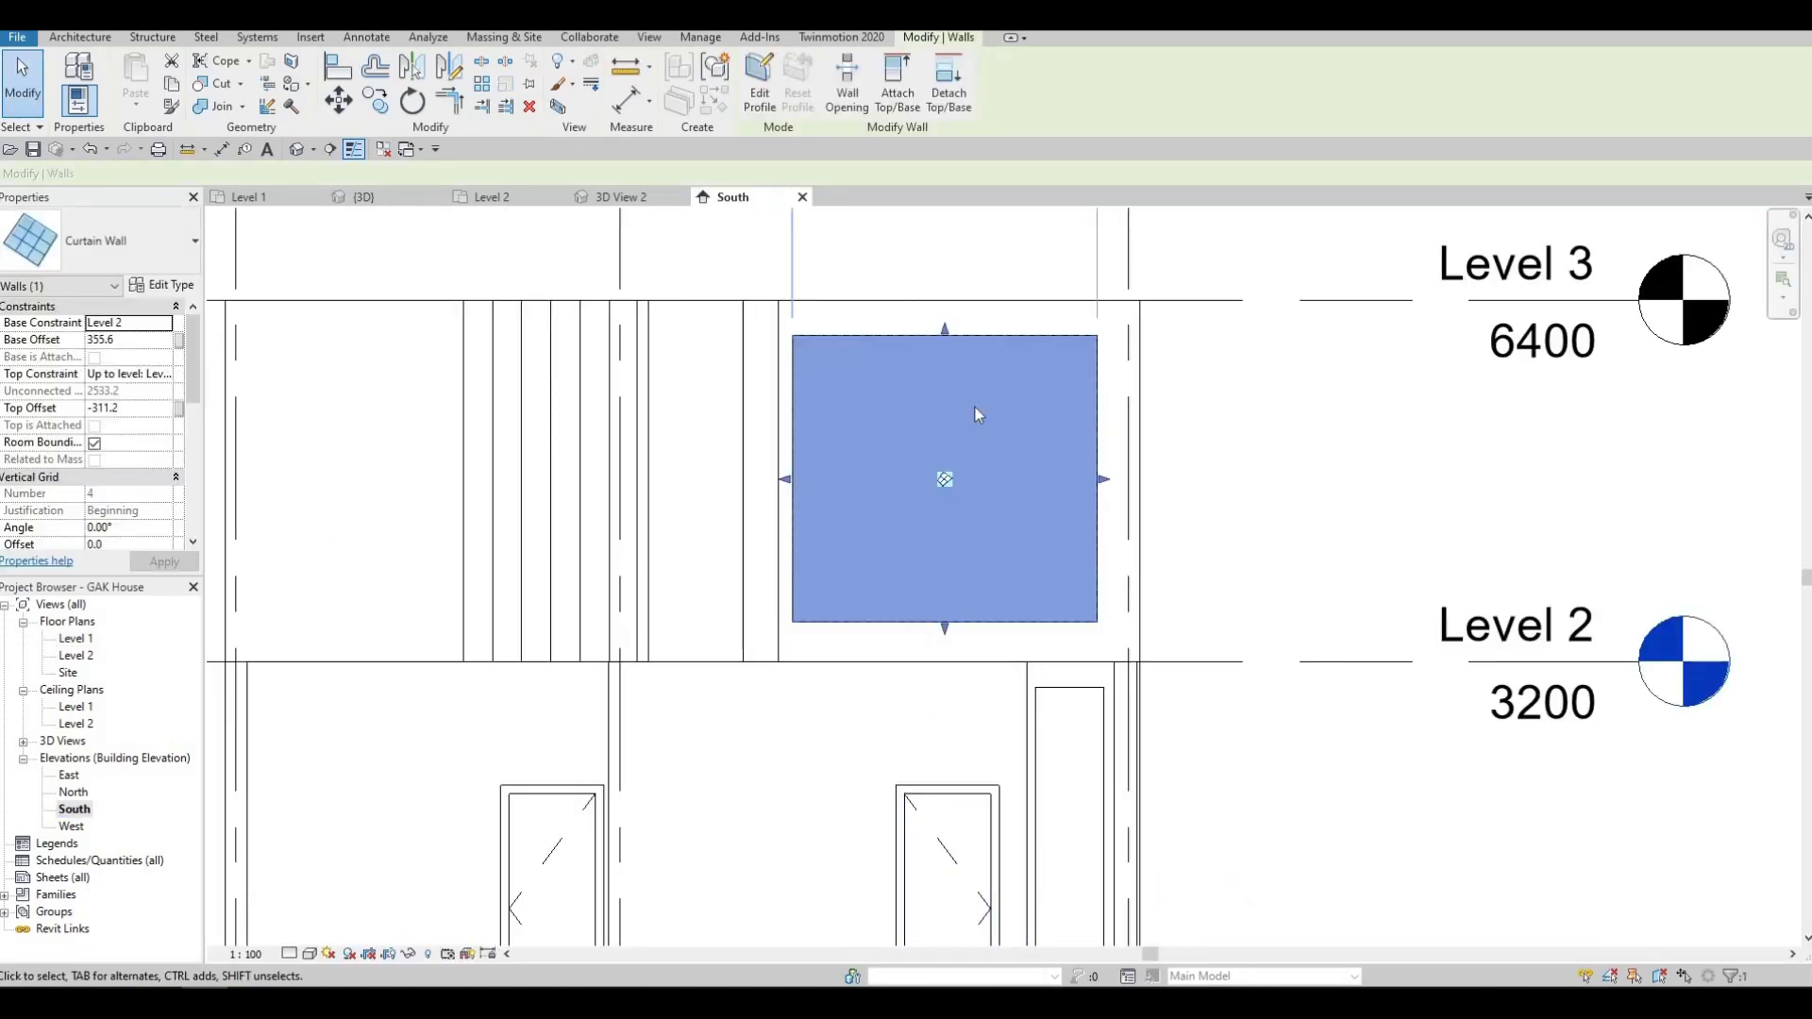
middle_drag(956, 324, 951, 344)
drag(940, 346, 968, 345)
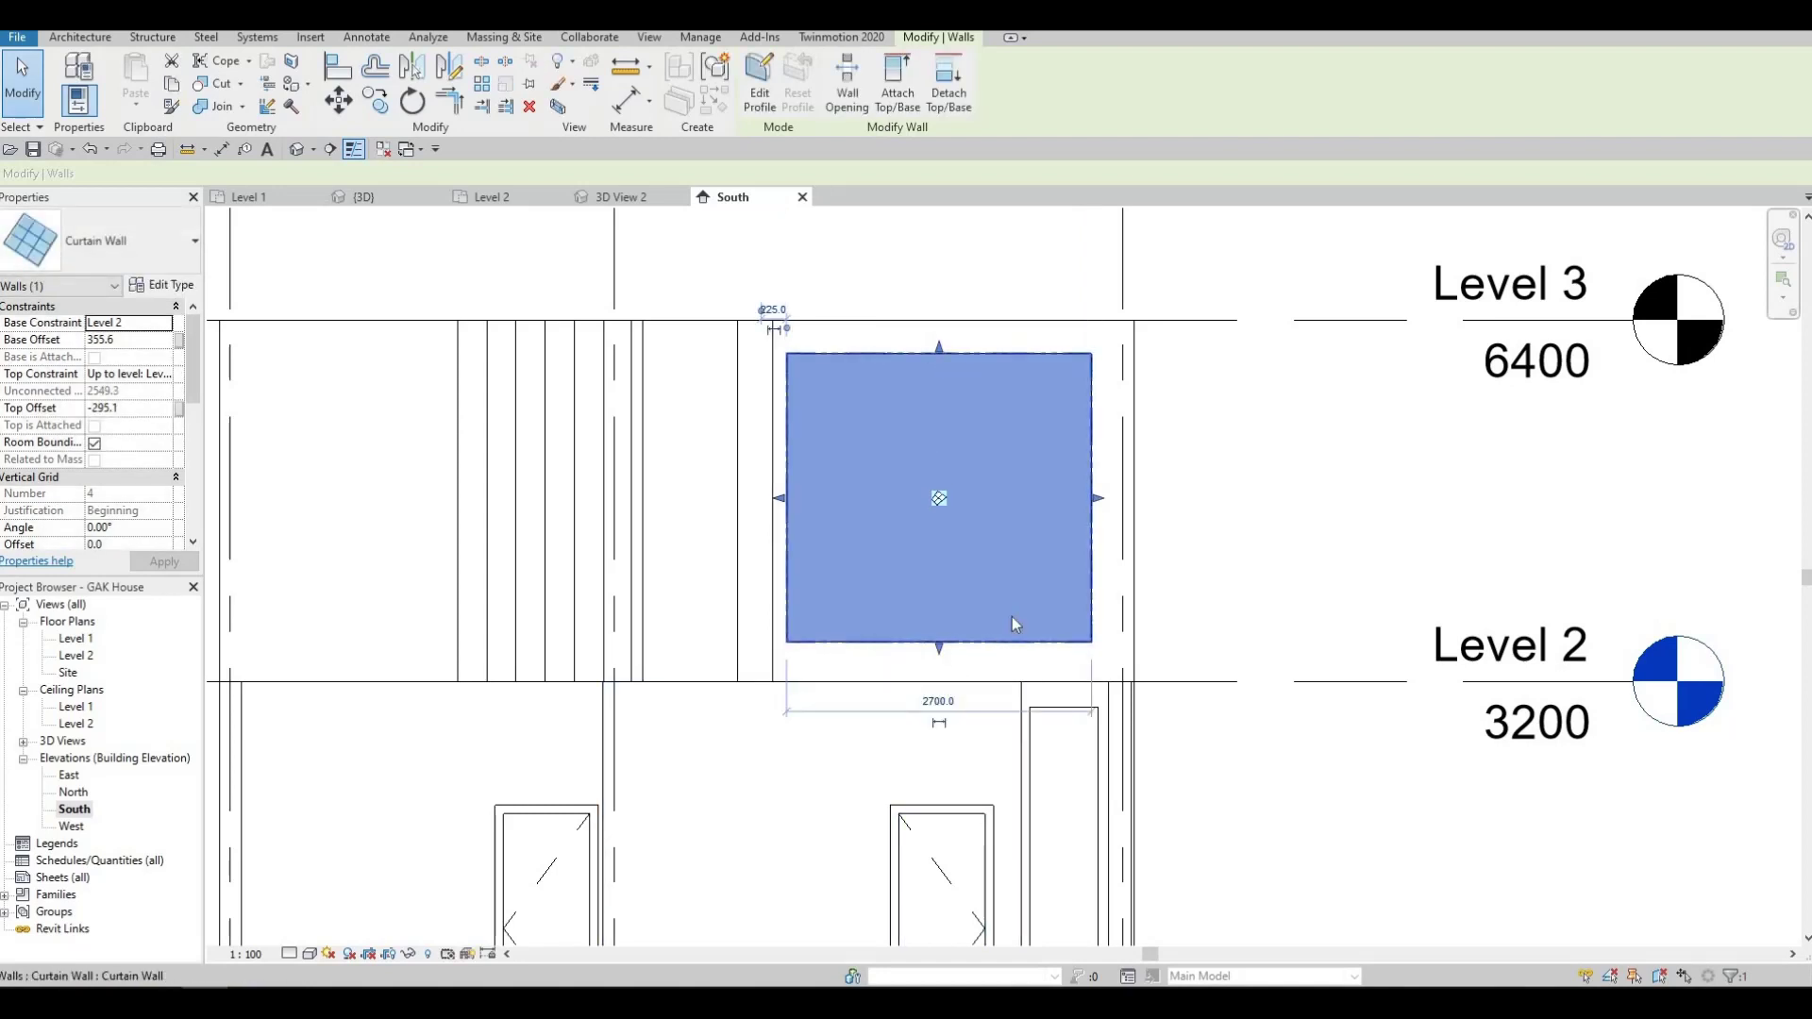
key(Escape)
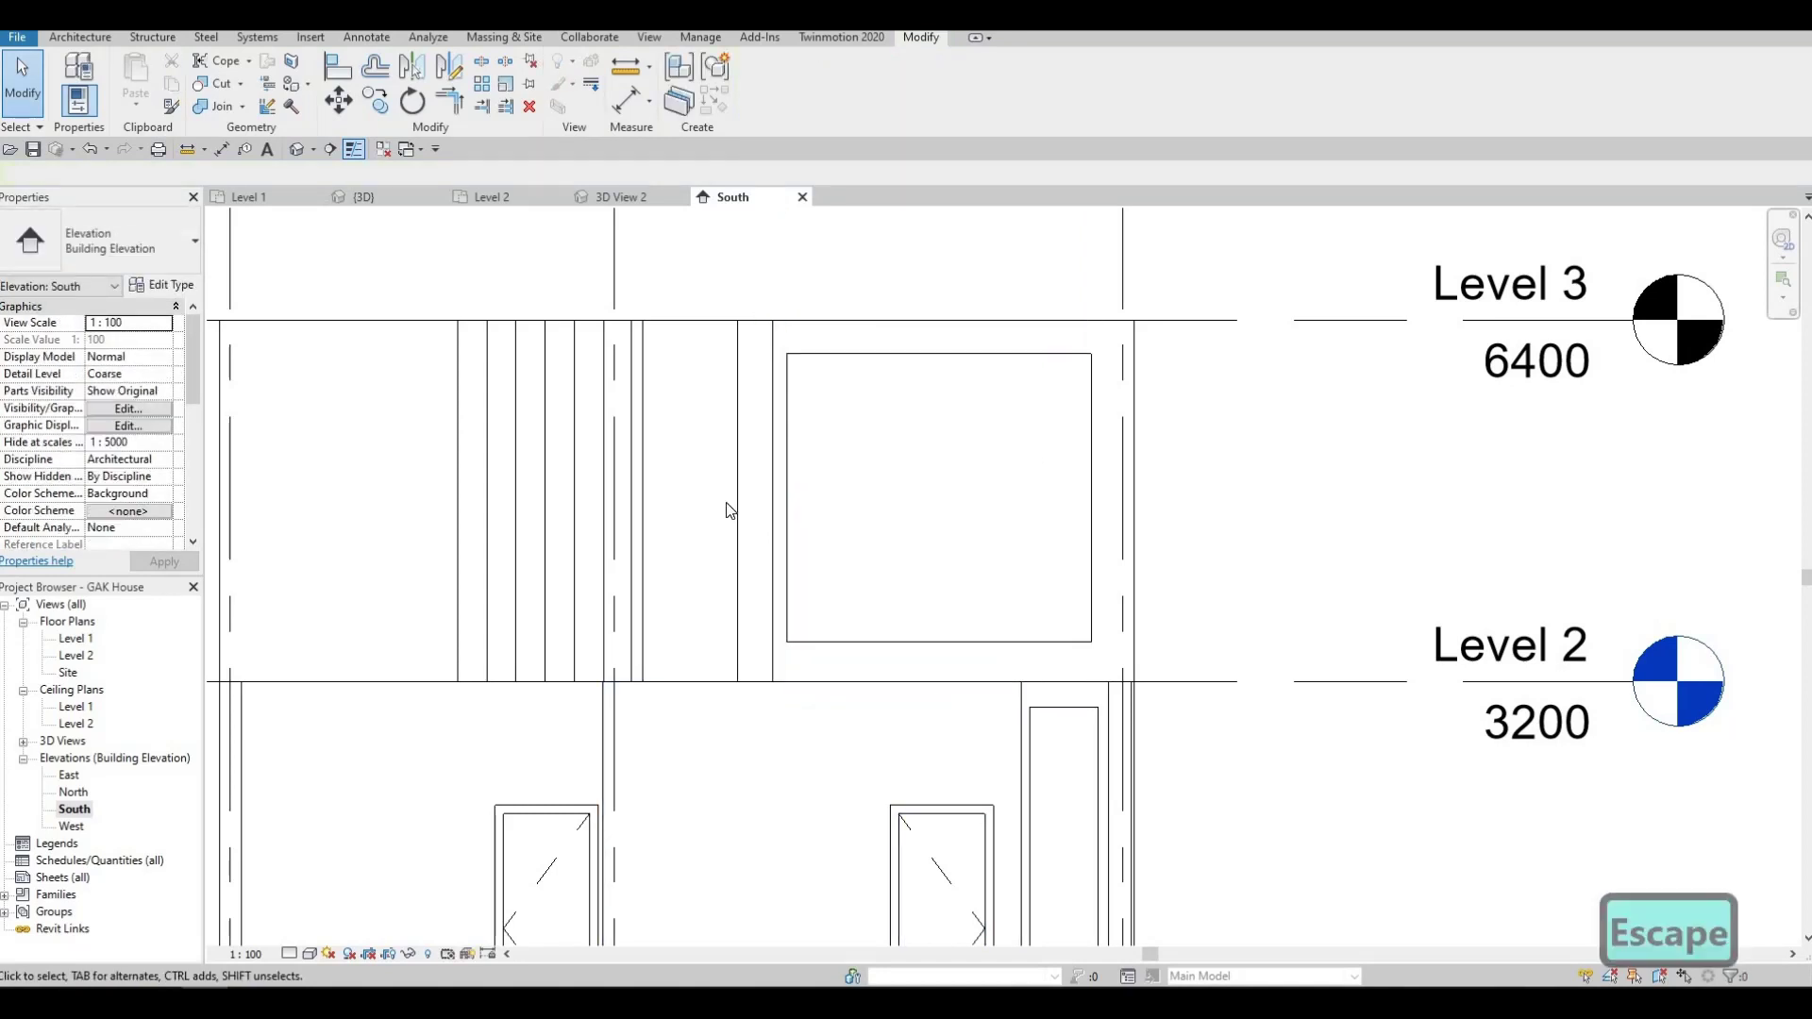
Move the wide curtain wall's west edge inward to make it 2650 mm wide.
click(791, 502)
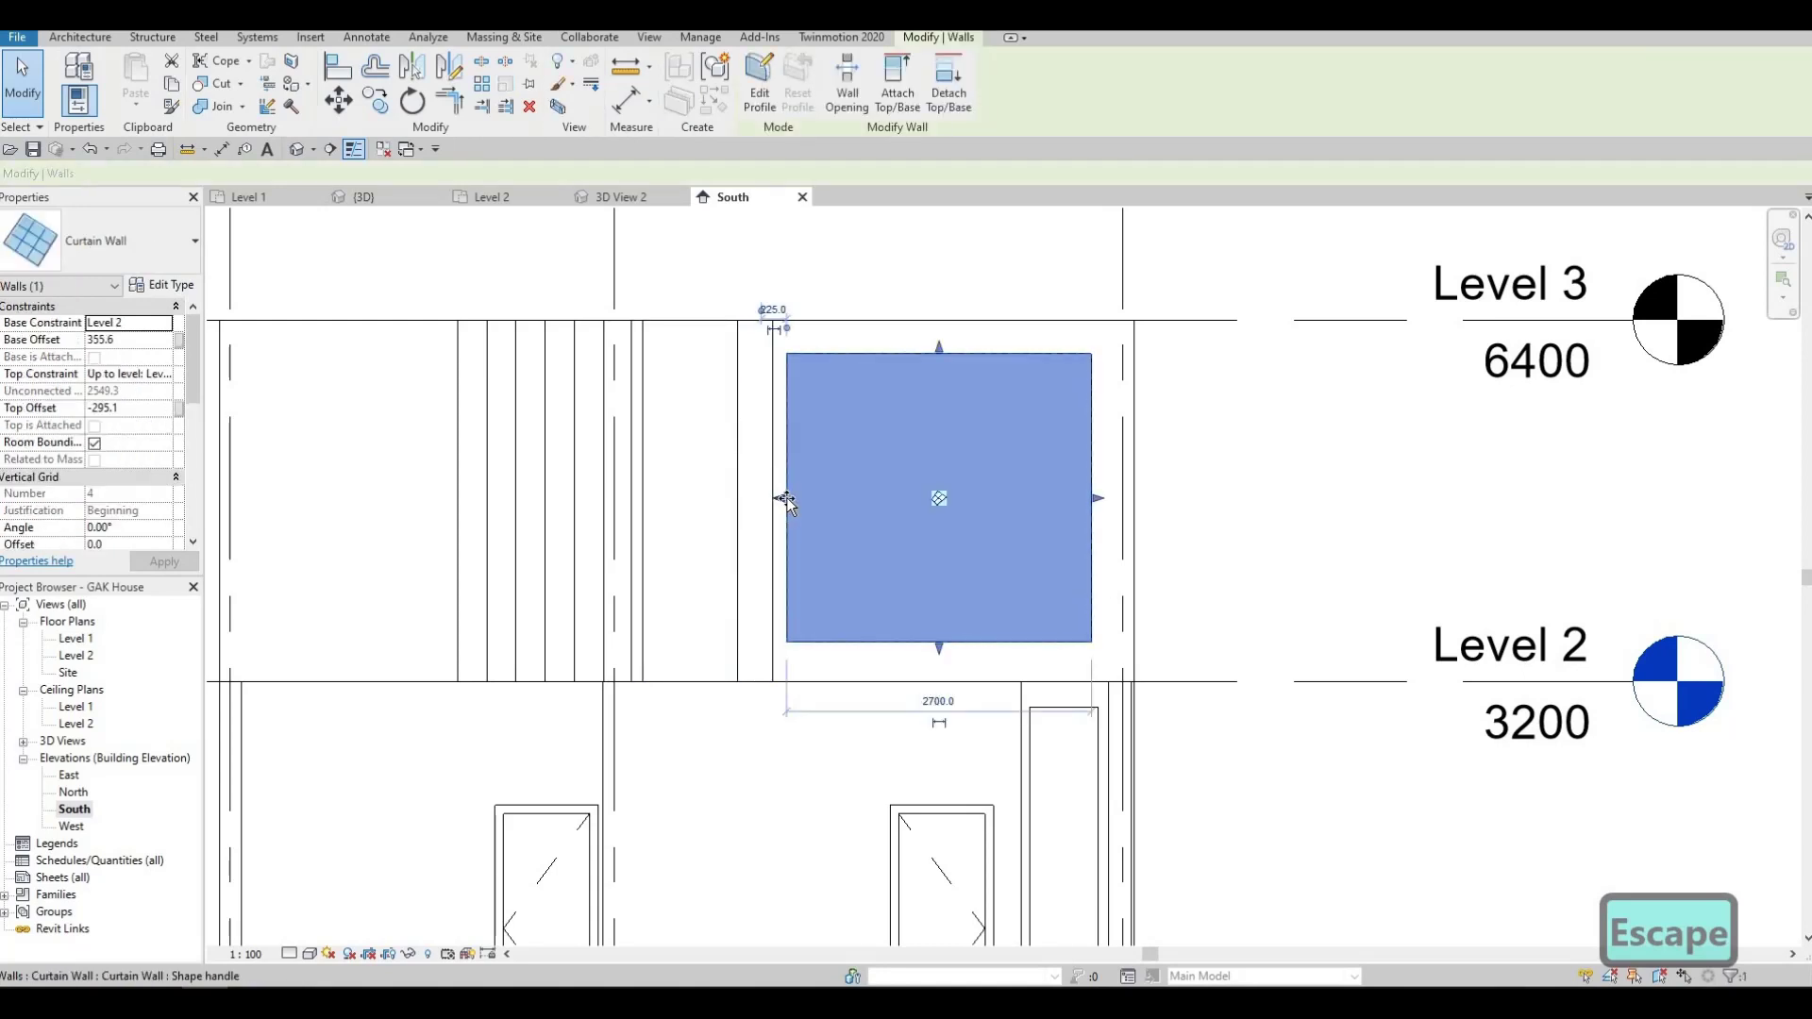
drag(796, 503, 798, 505)
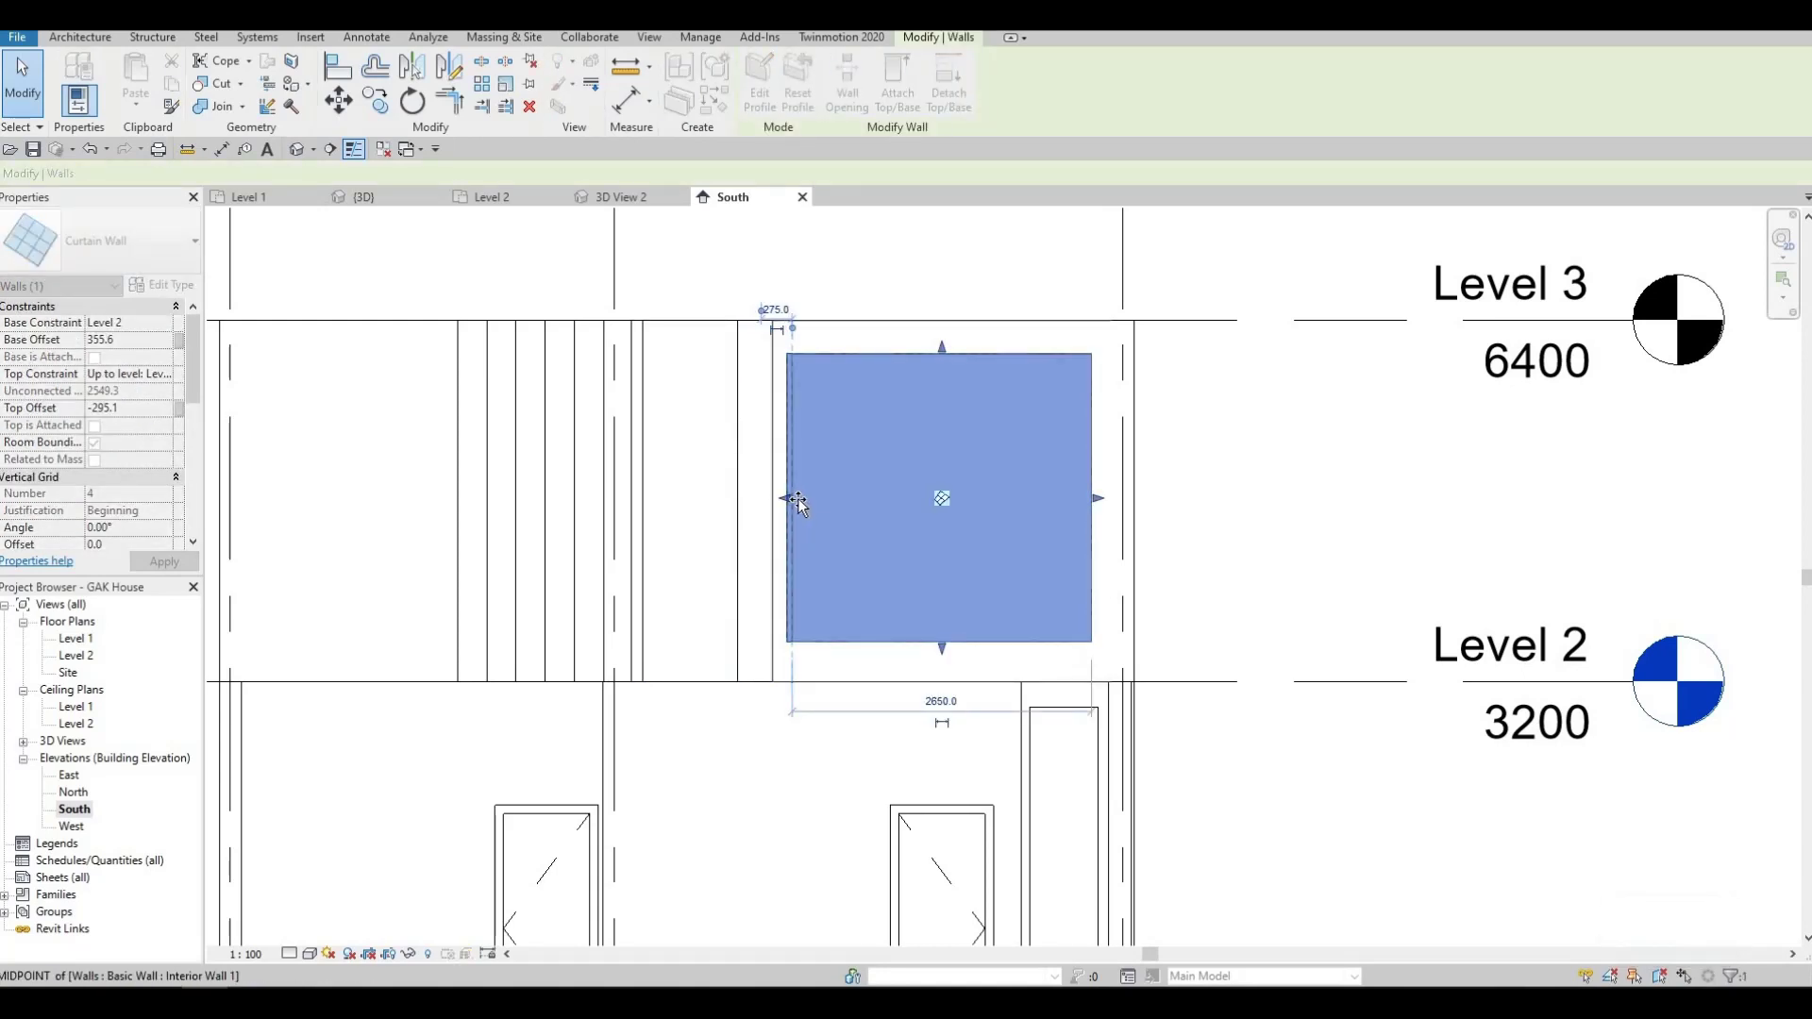
key(Escape)
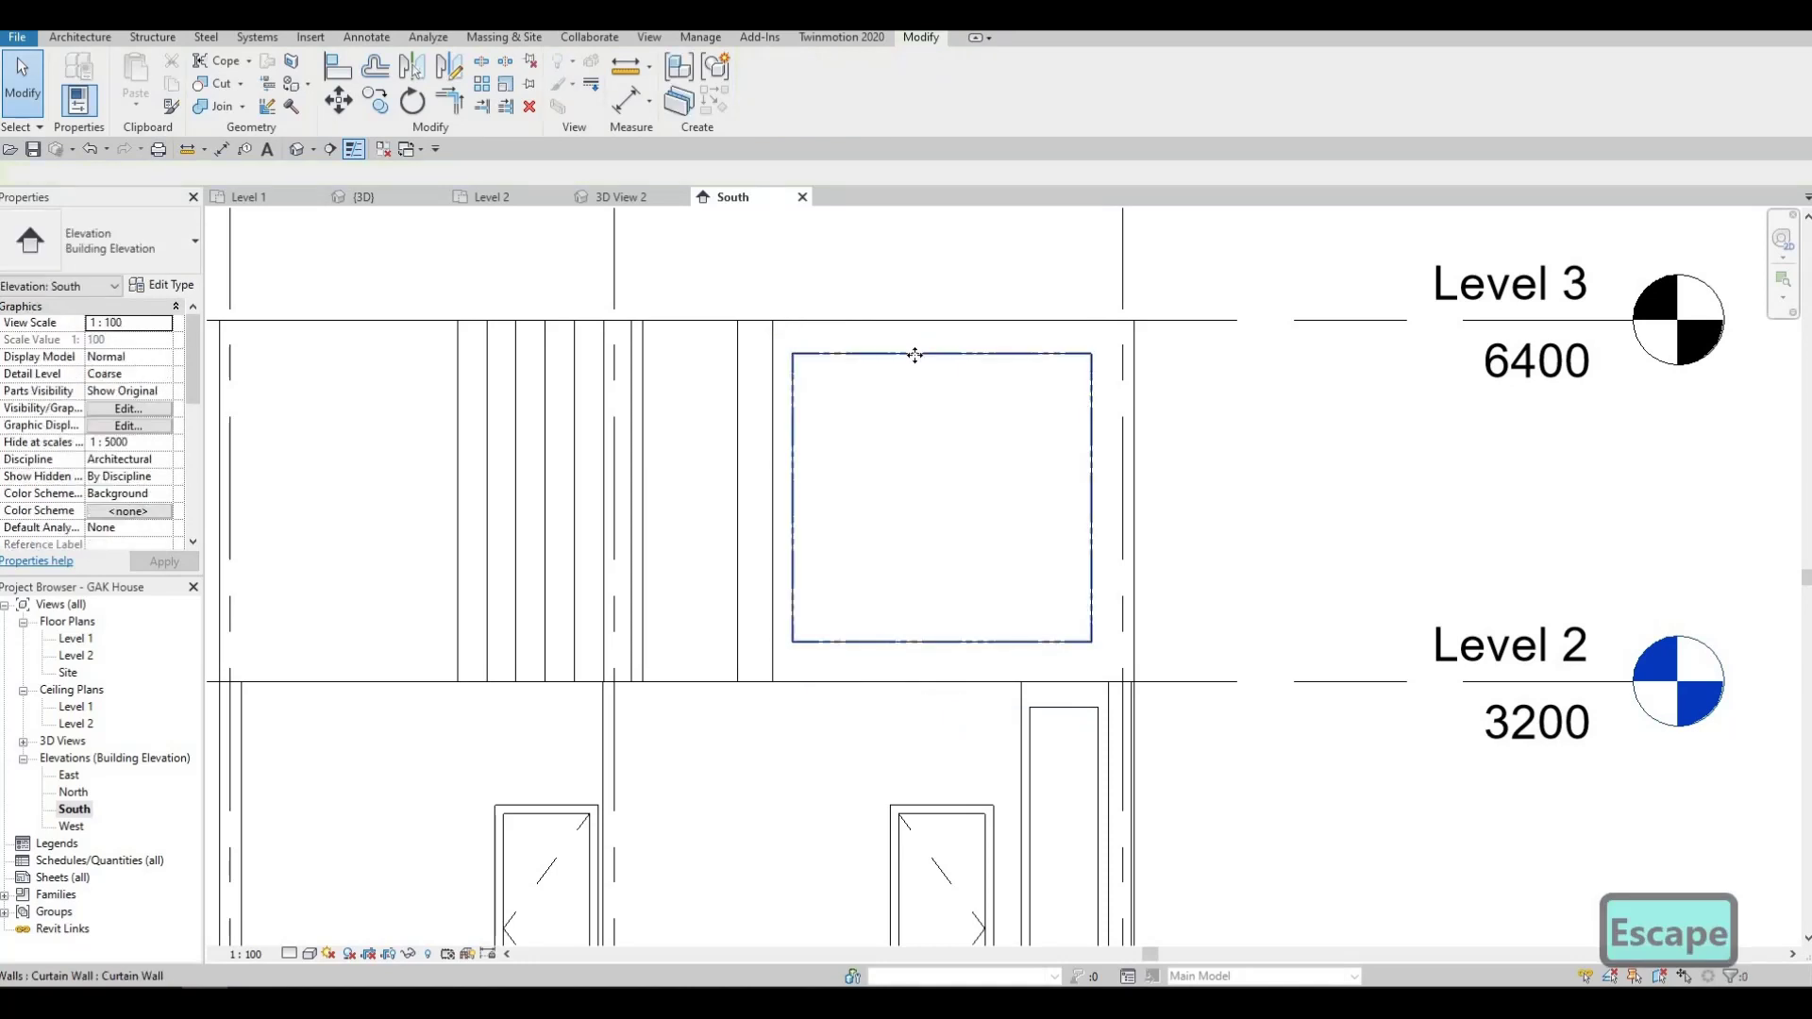
click(822, 352)
key(Escape)
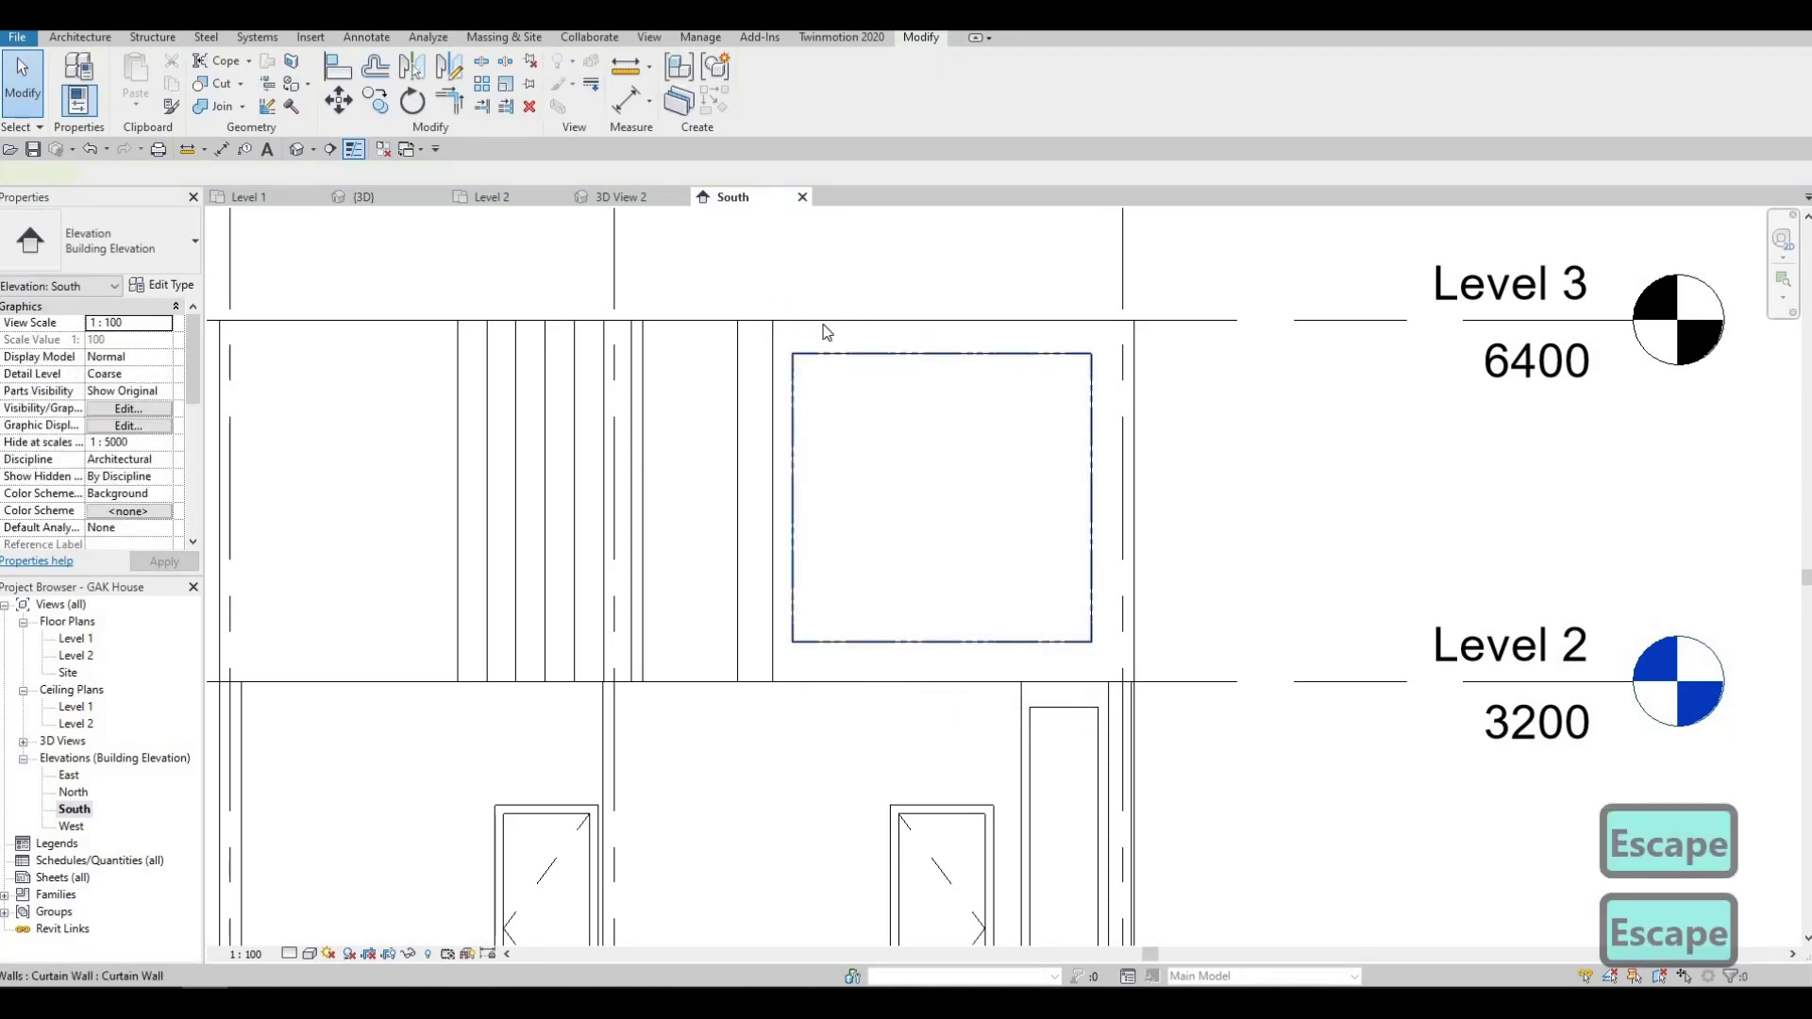
click(796, 389)
key(Escape)
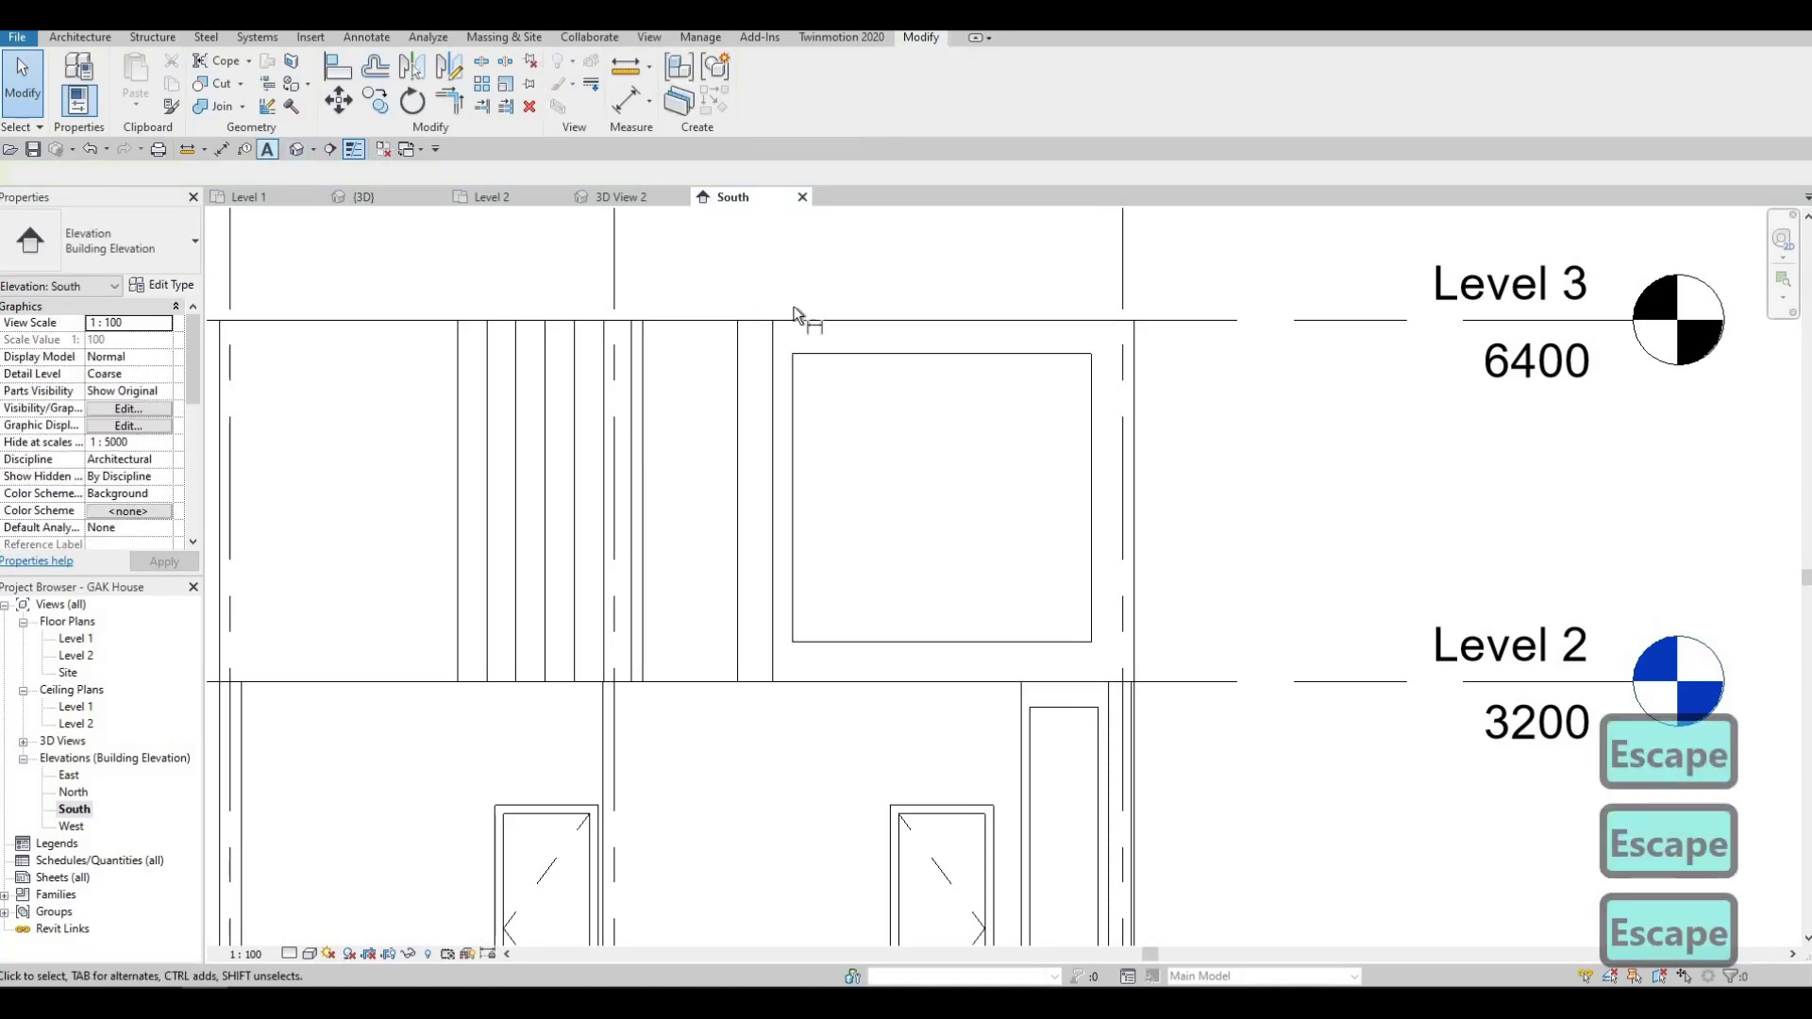
click(827, 322)
click(836, 358)
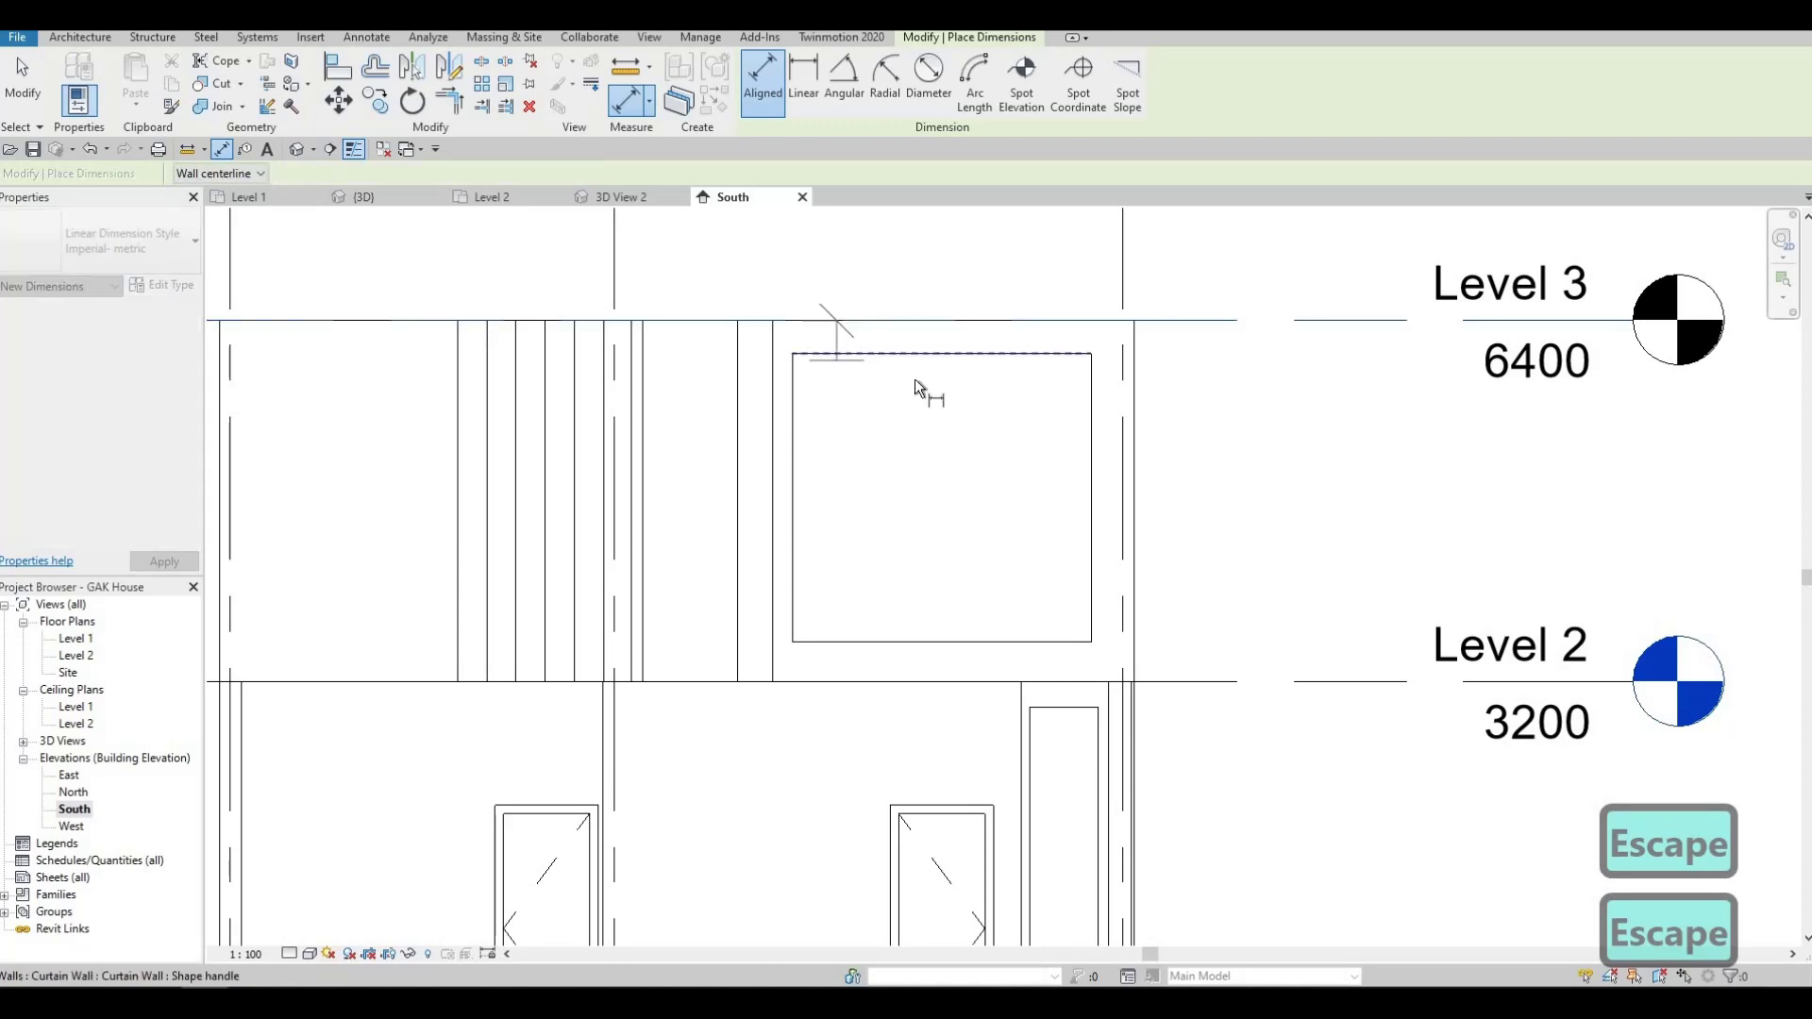
key(Escape)
click(908, 642)
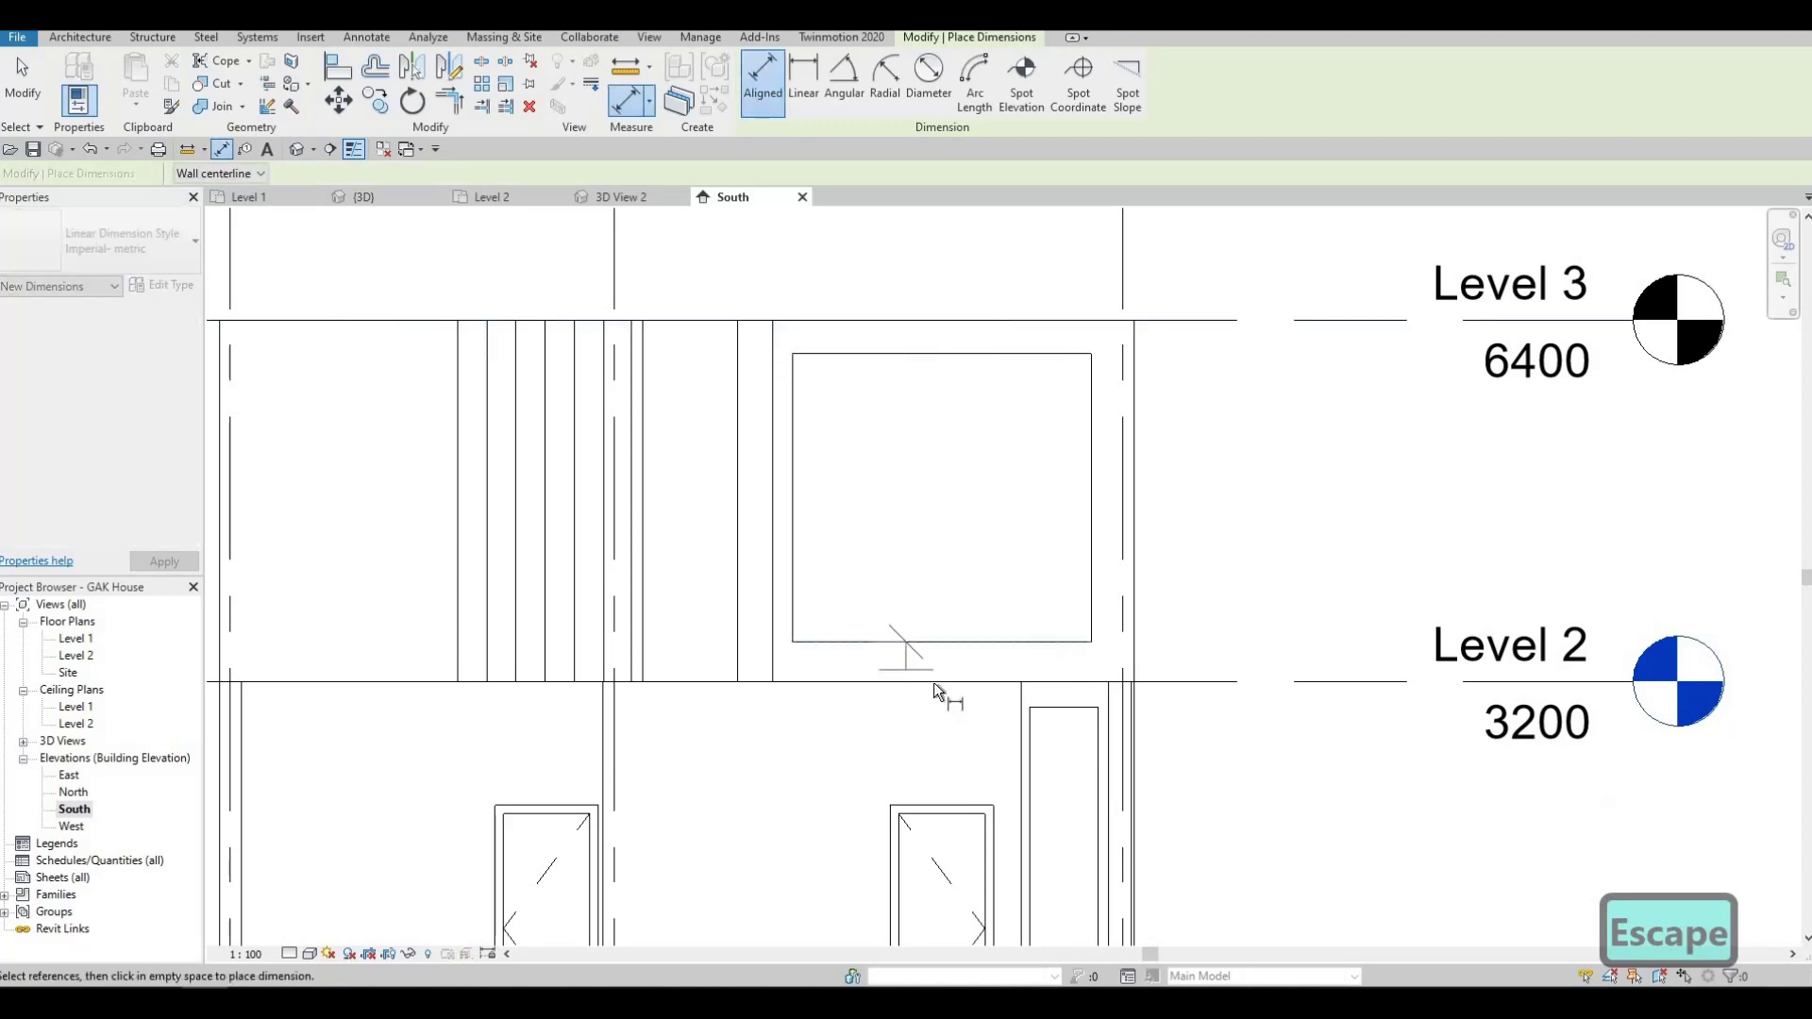
key(Escape)
key(Escape)
Align the top edges of the four narrower Level 2 front curtain walls with the top of the wide one.
scroll(840, 481, down, 2)
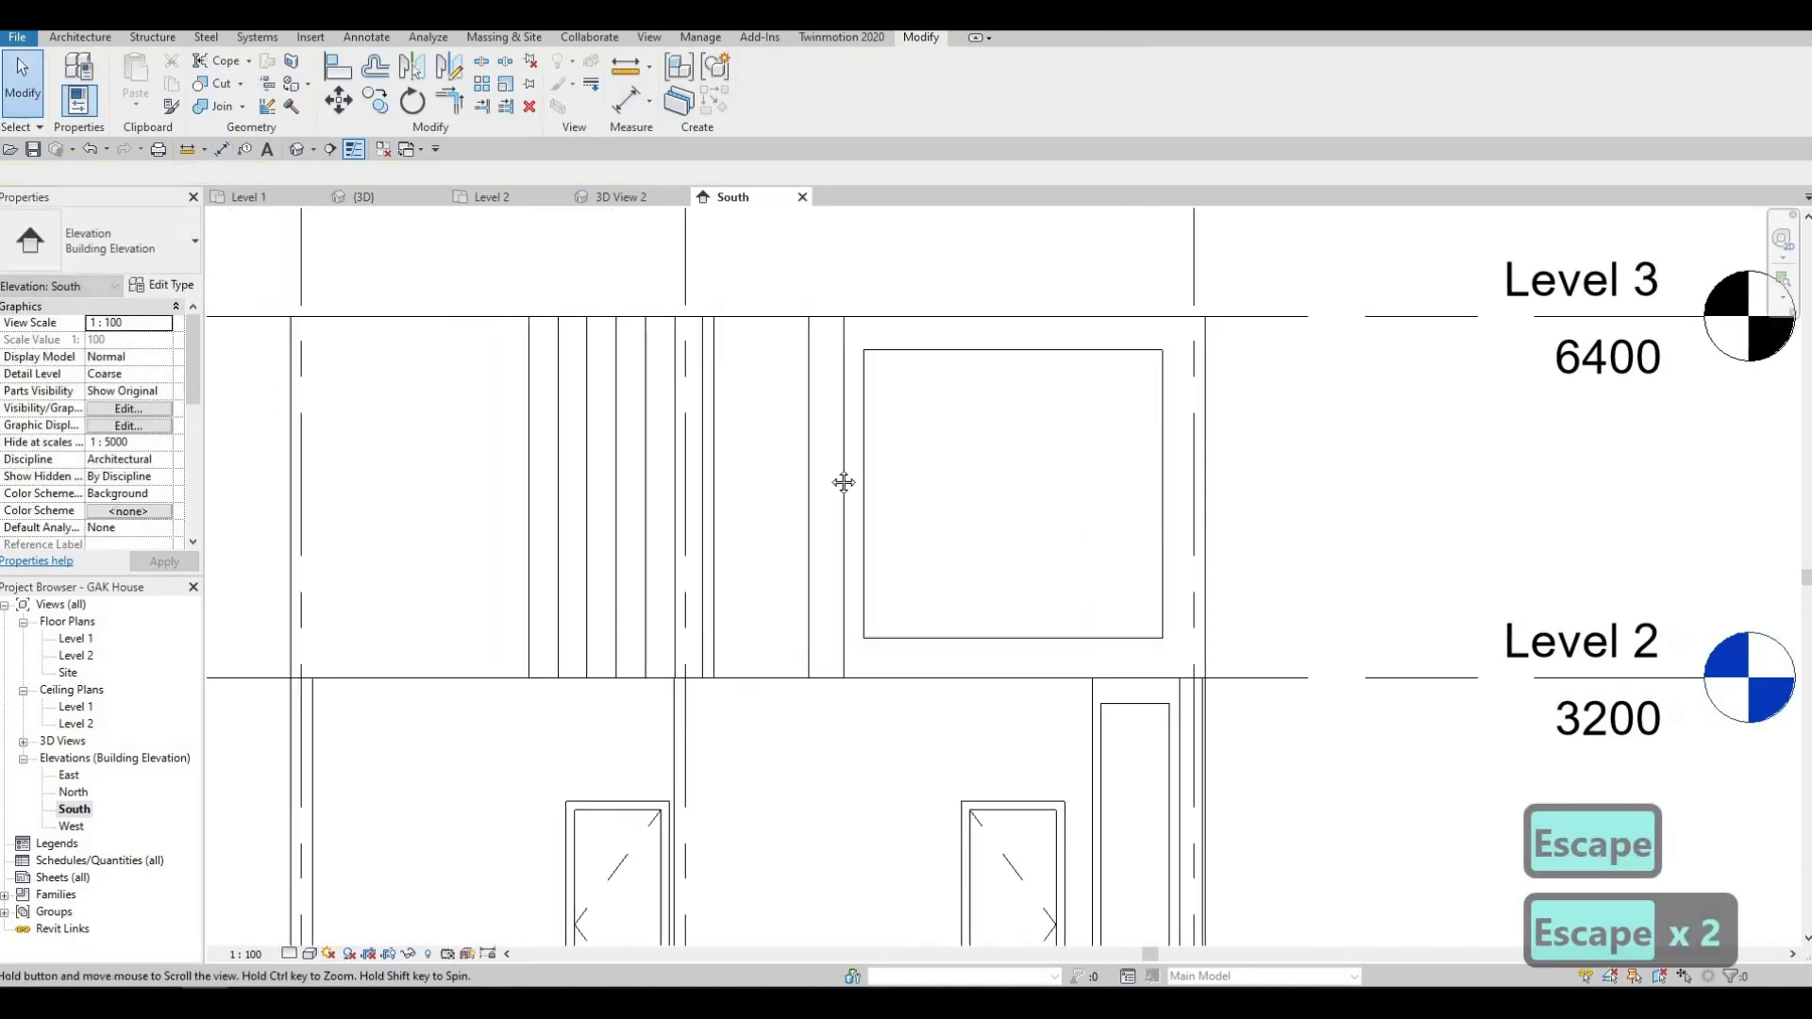
middle_drag(753, 518, 805, 514)
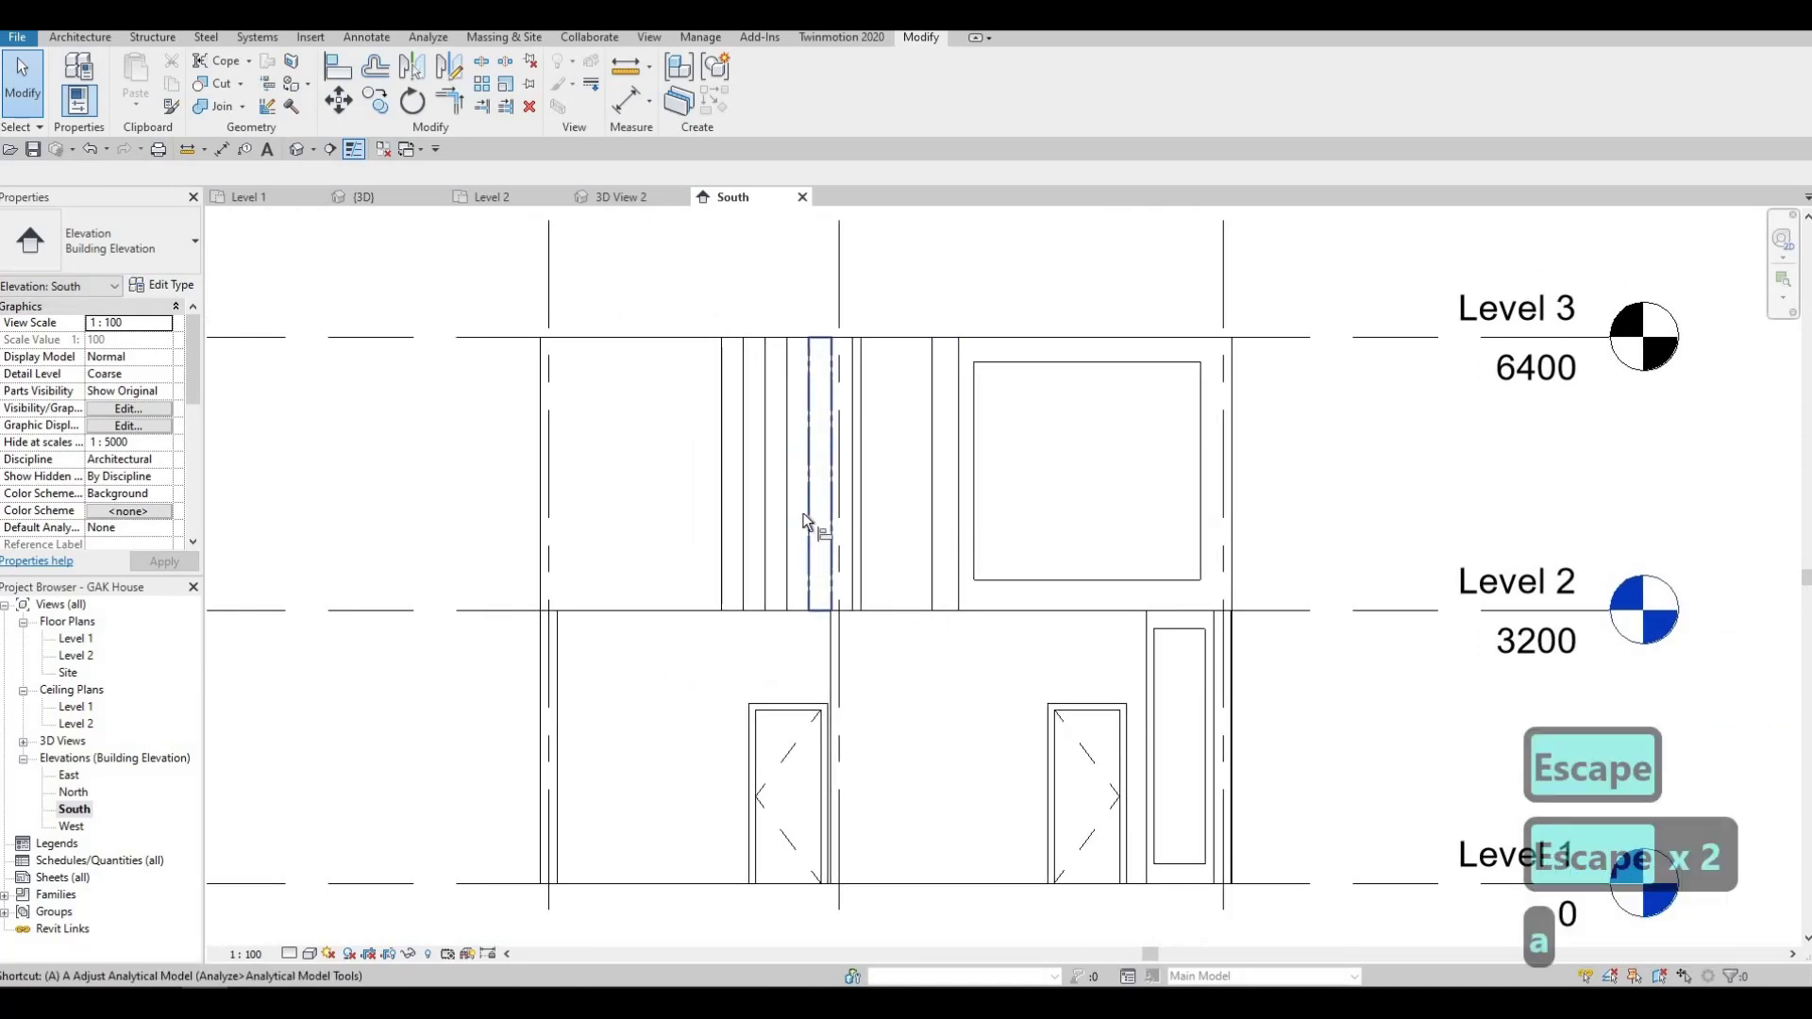
key(a)
key(l)
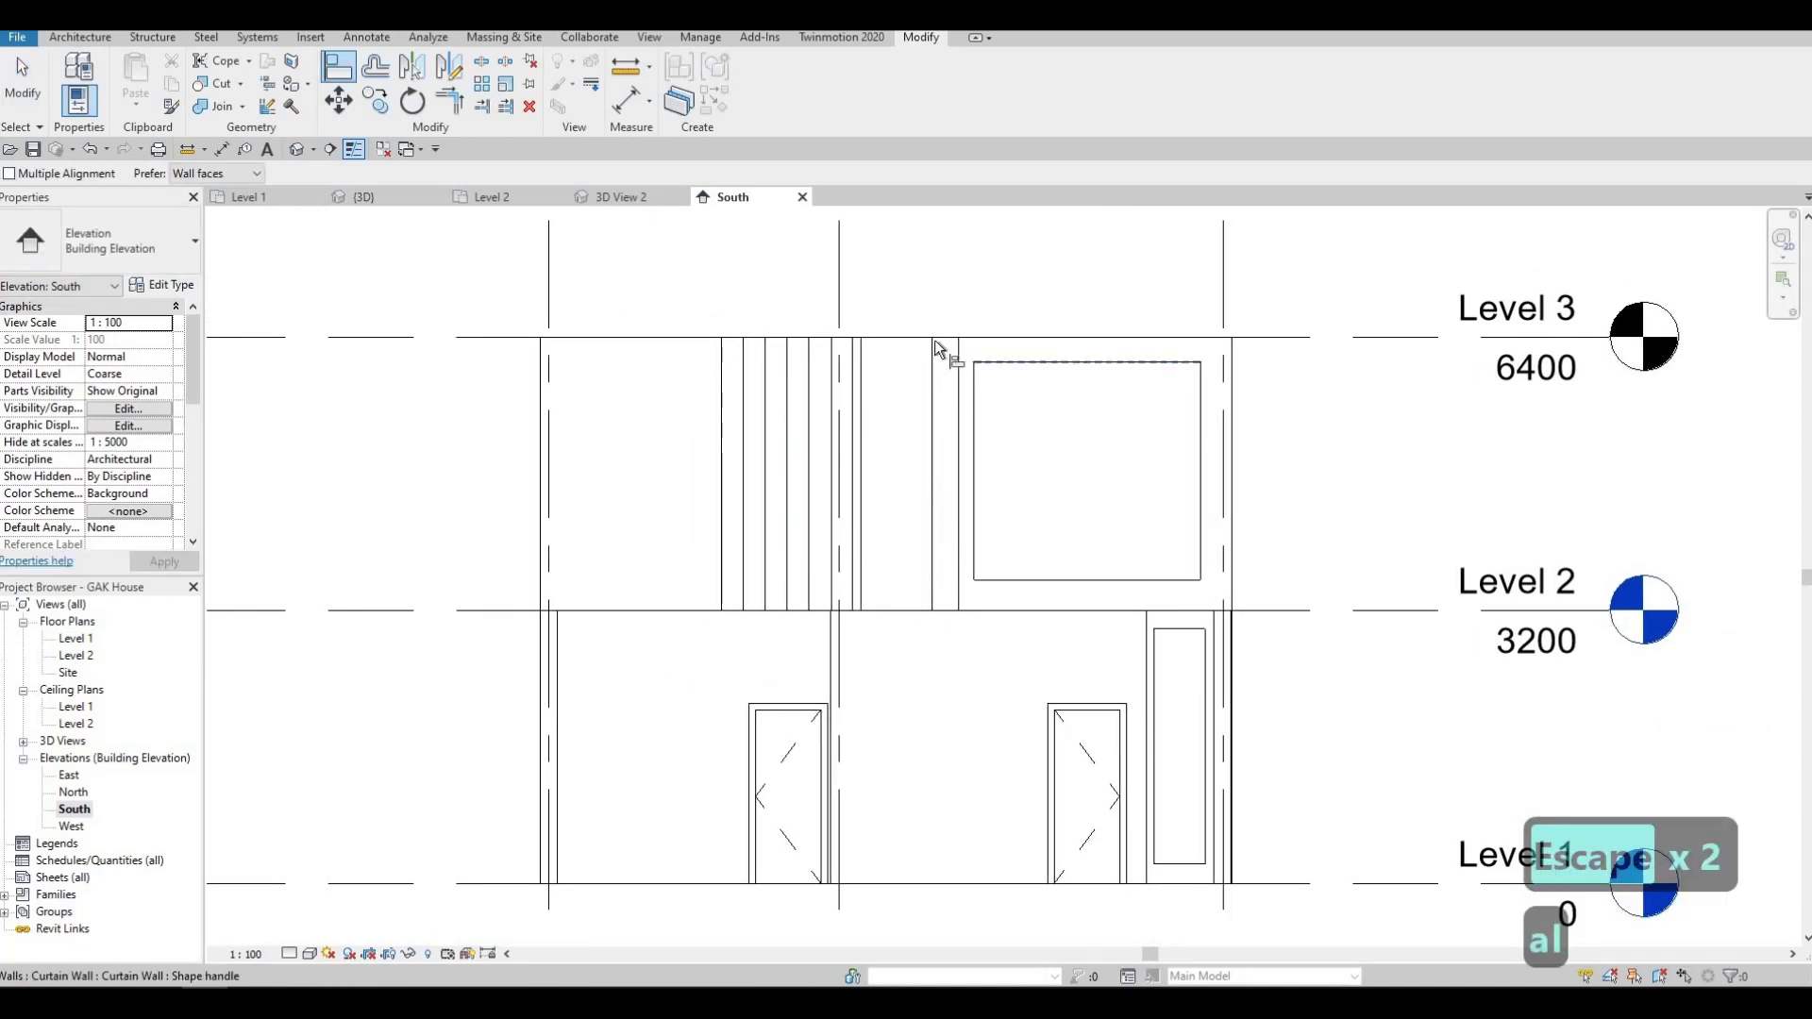
click(1019, 363)
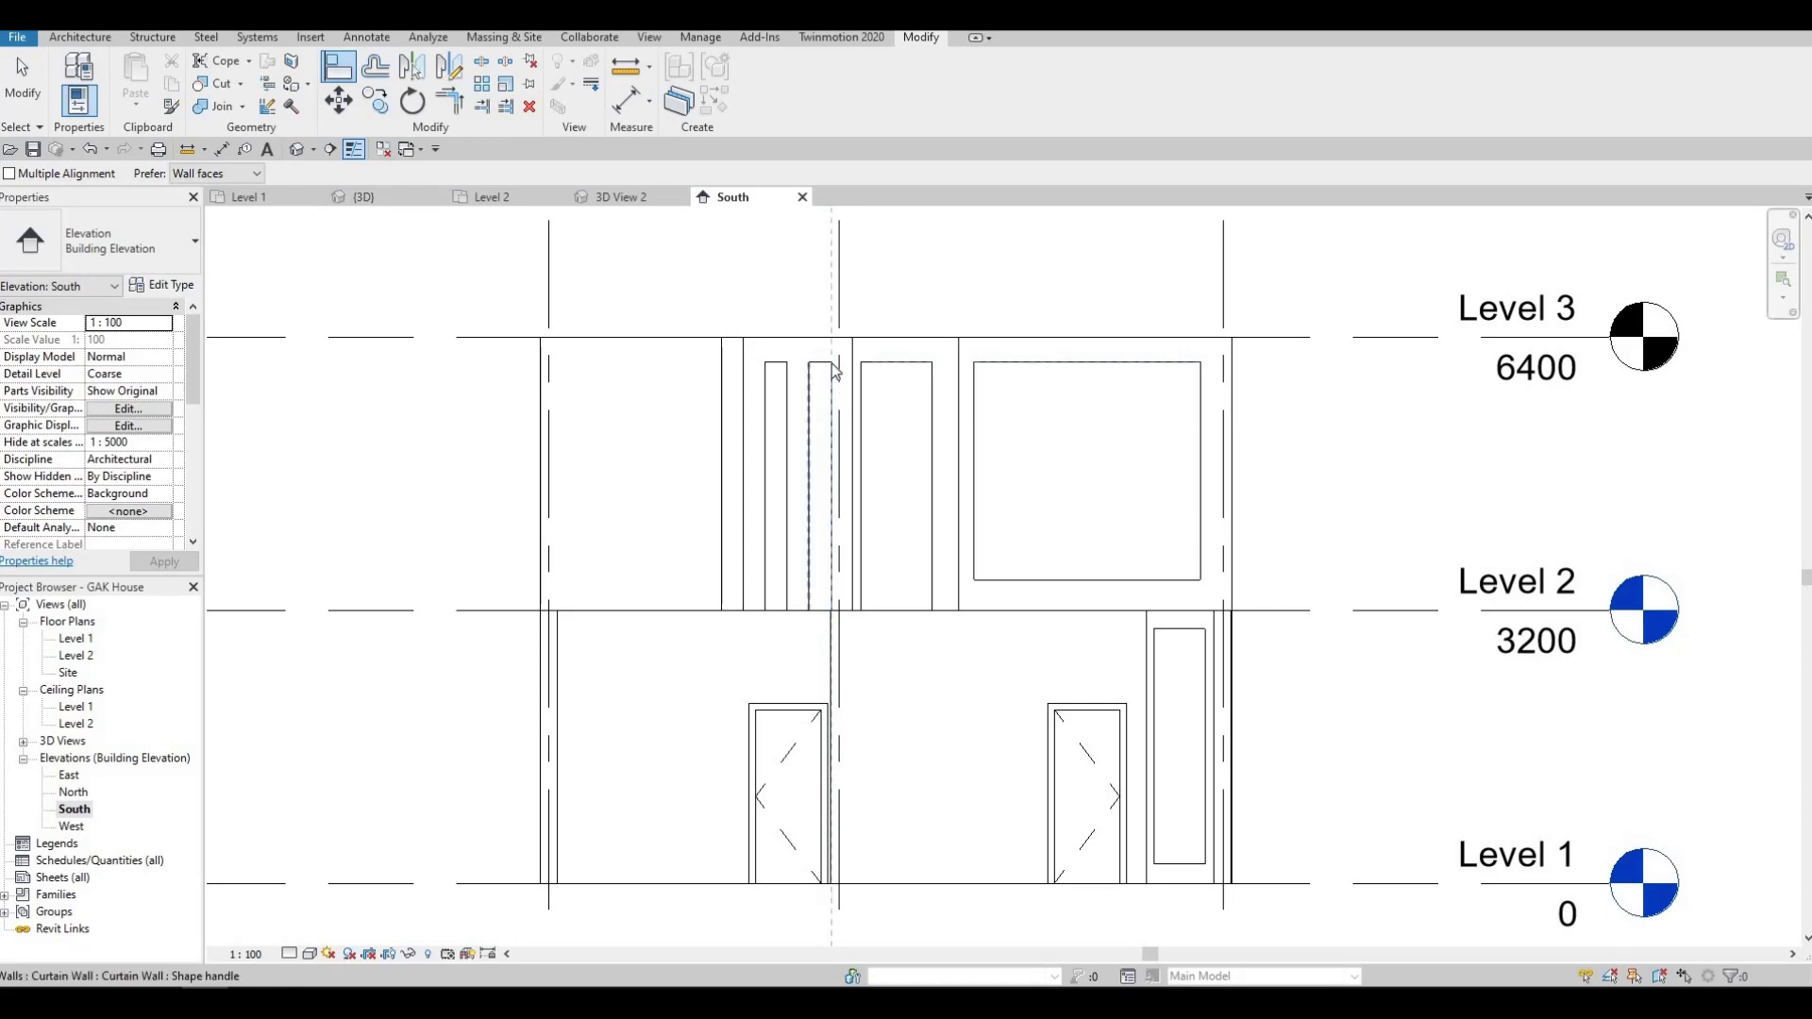
key(Escape)
key(a)
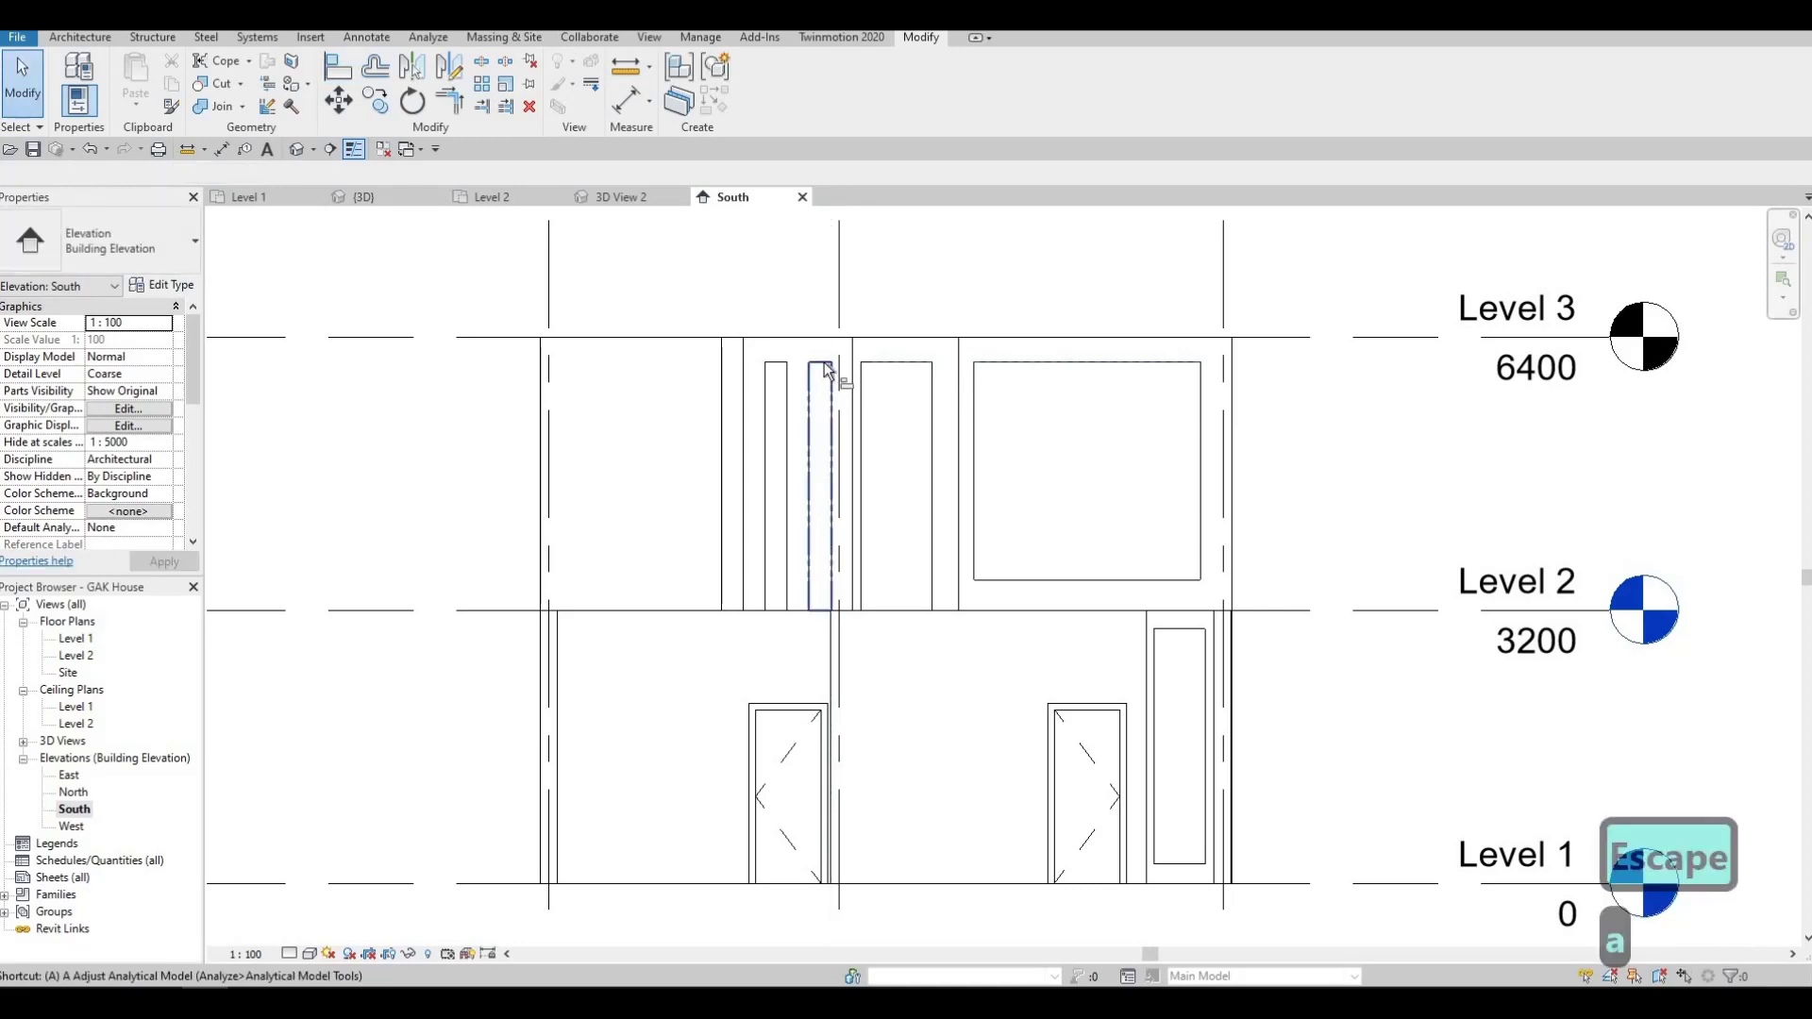
key(l)
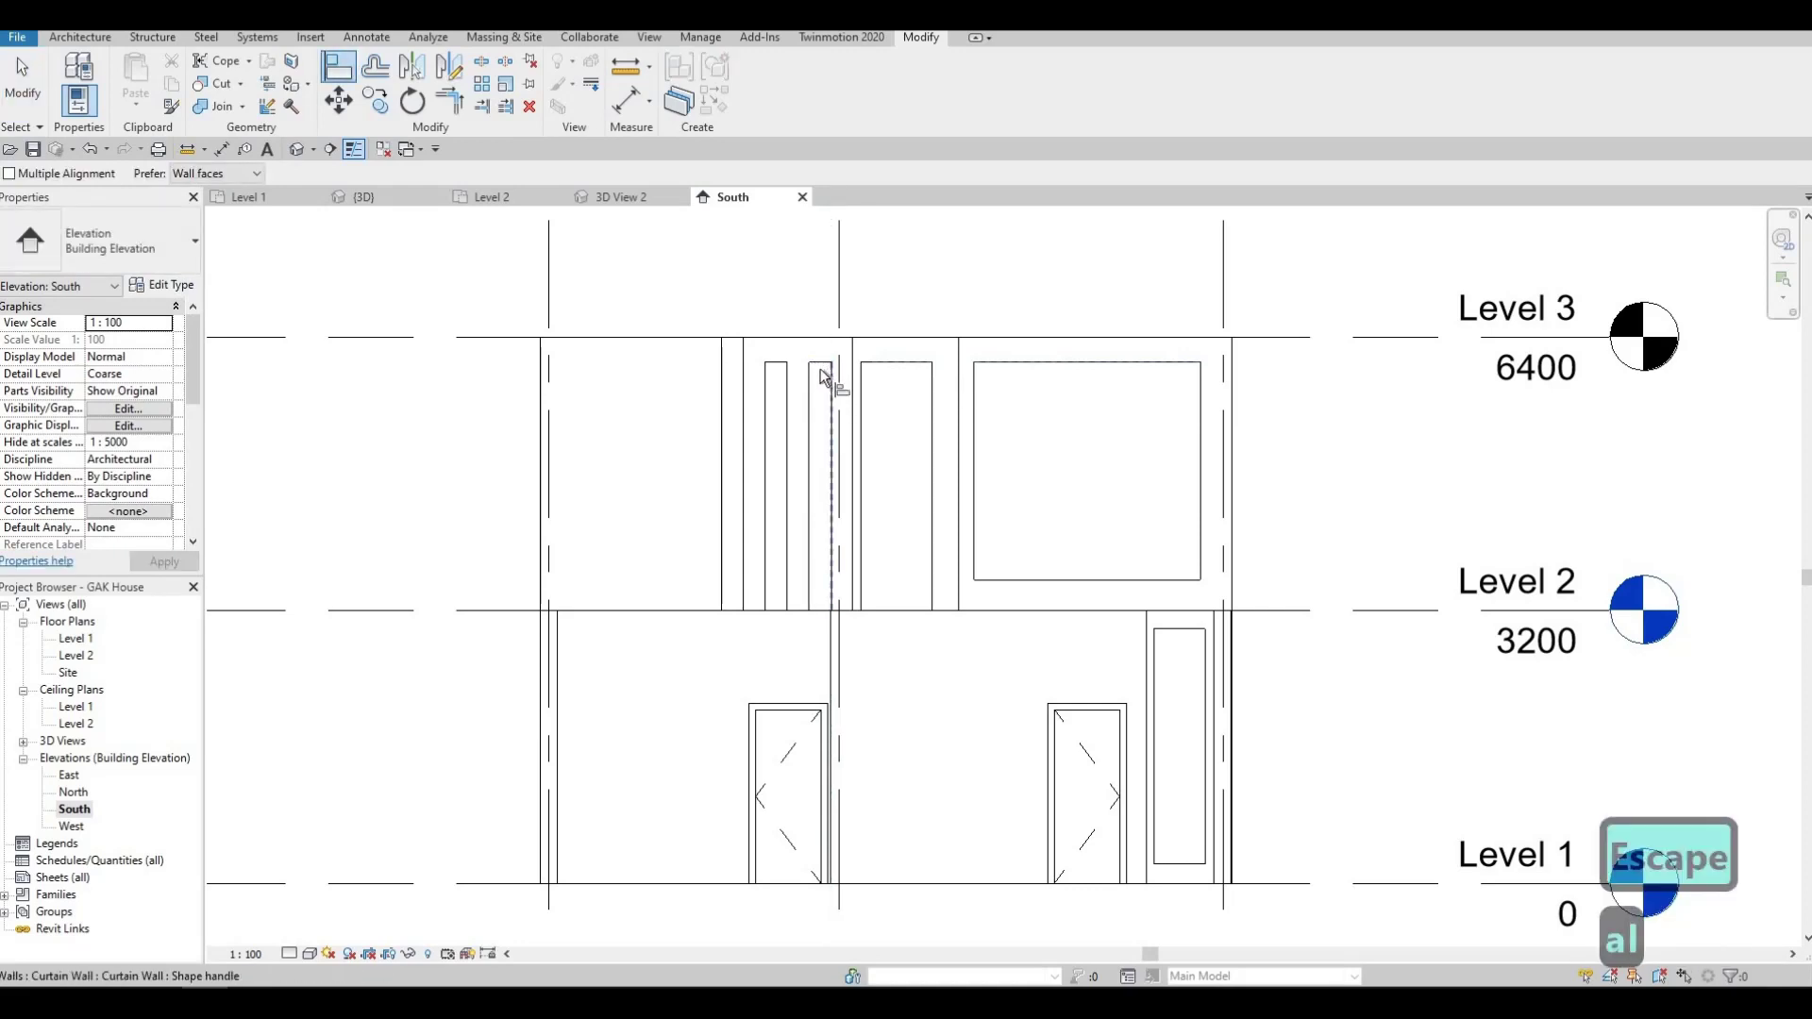
click(886, 365)
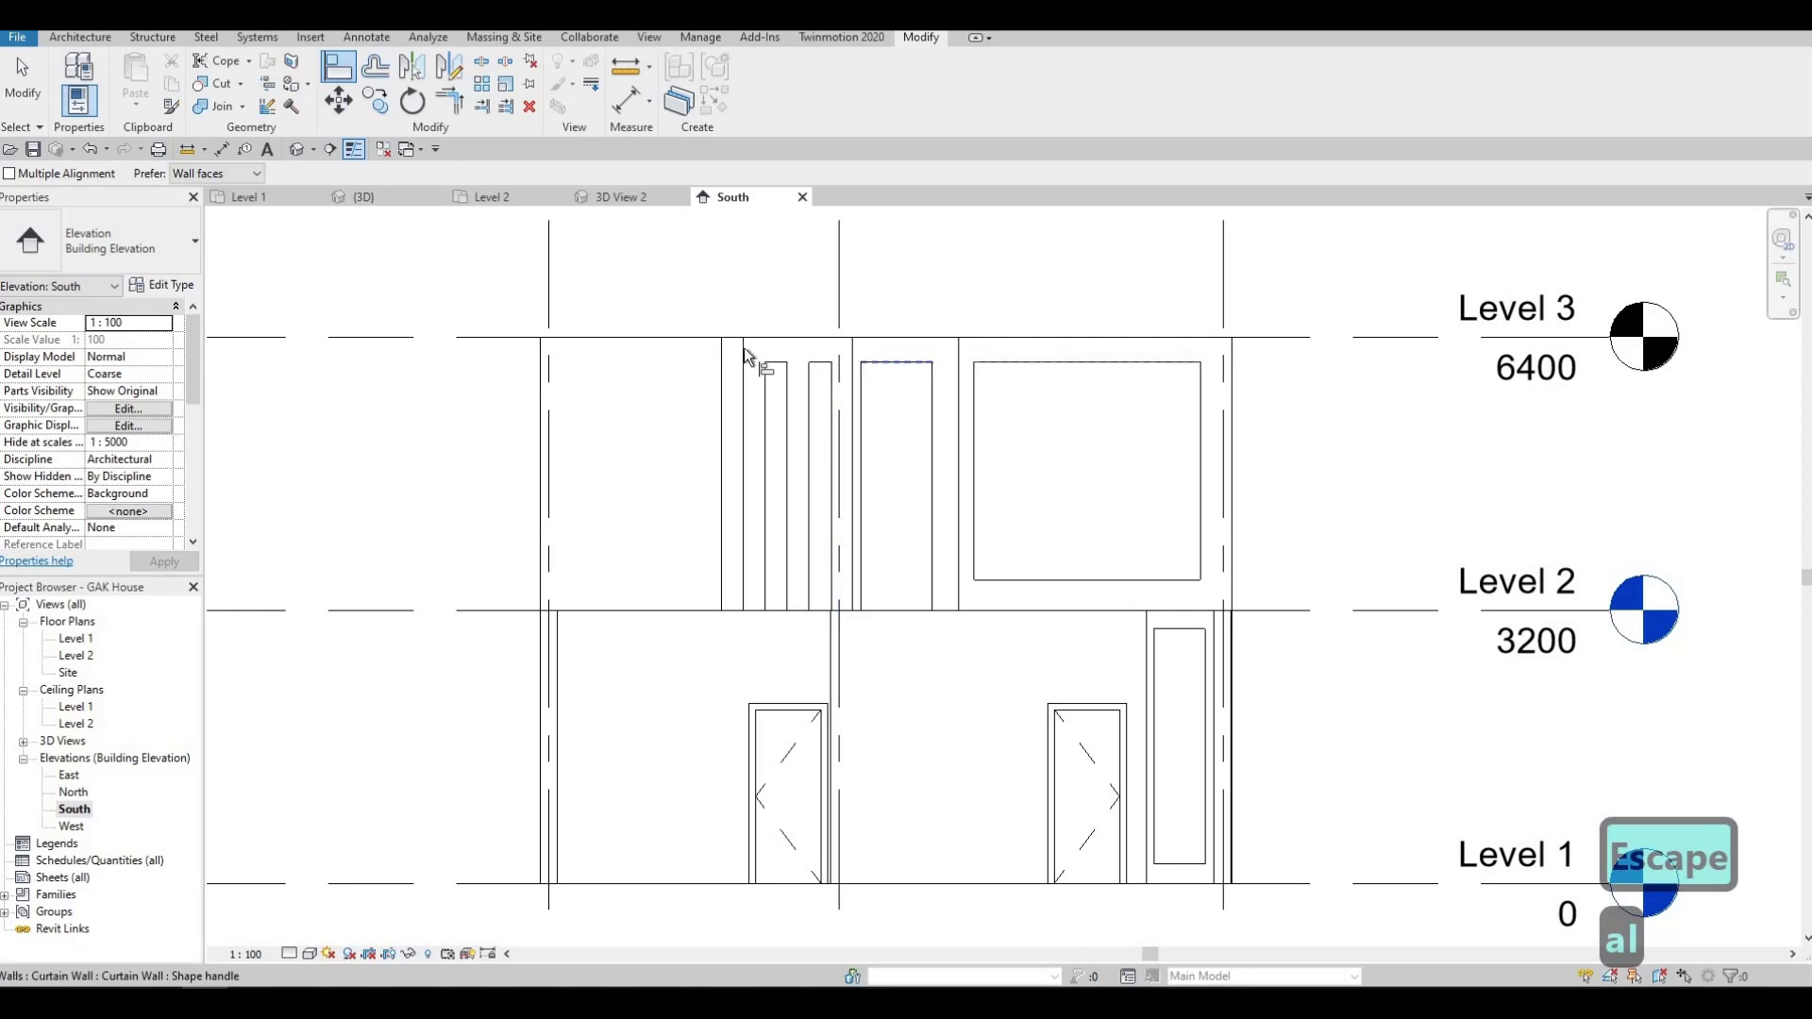
Align the bottom edges of the four narrower Level 2 curtain walls with the wide one's bottom edge, and return to the default 3D view.
click(1026, 580)
click(909, 611)
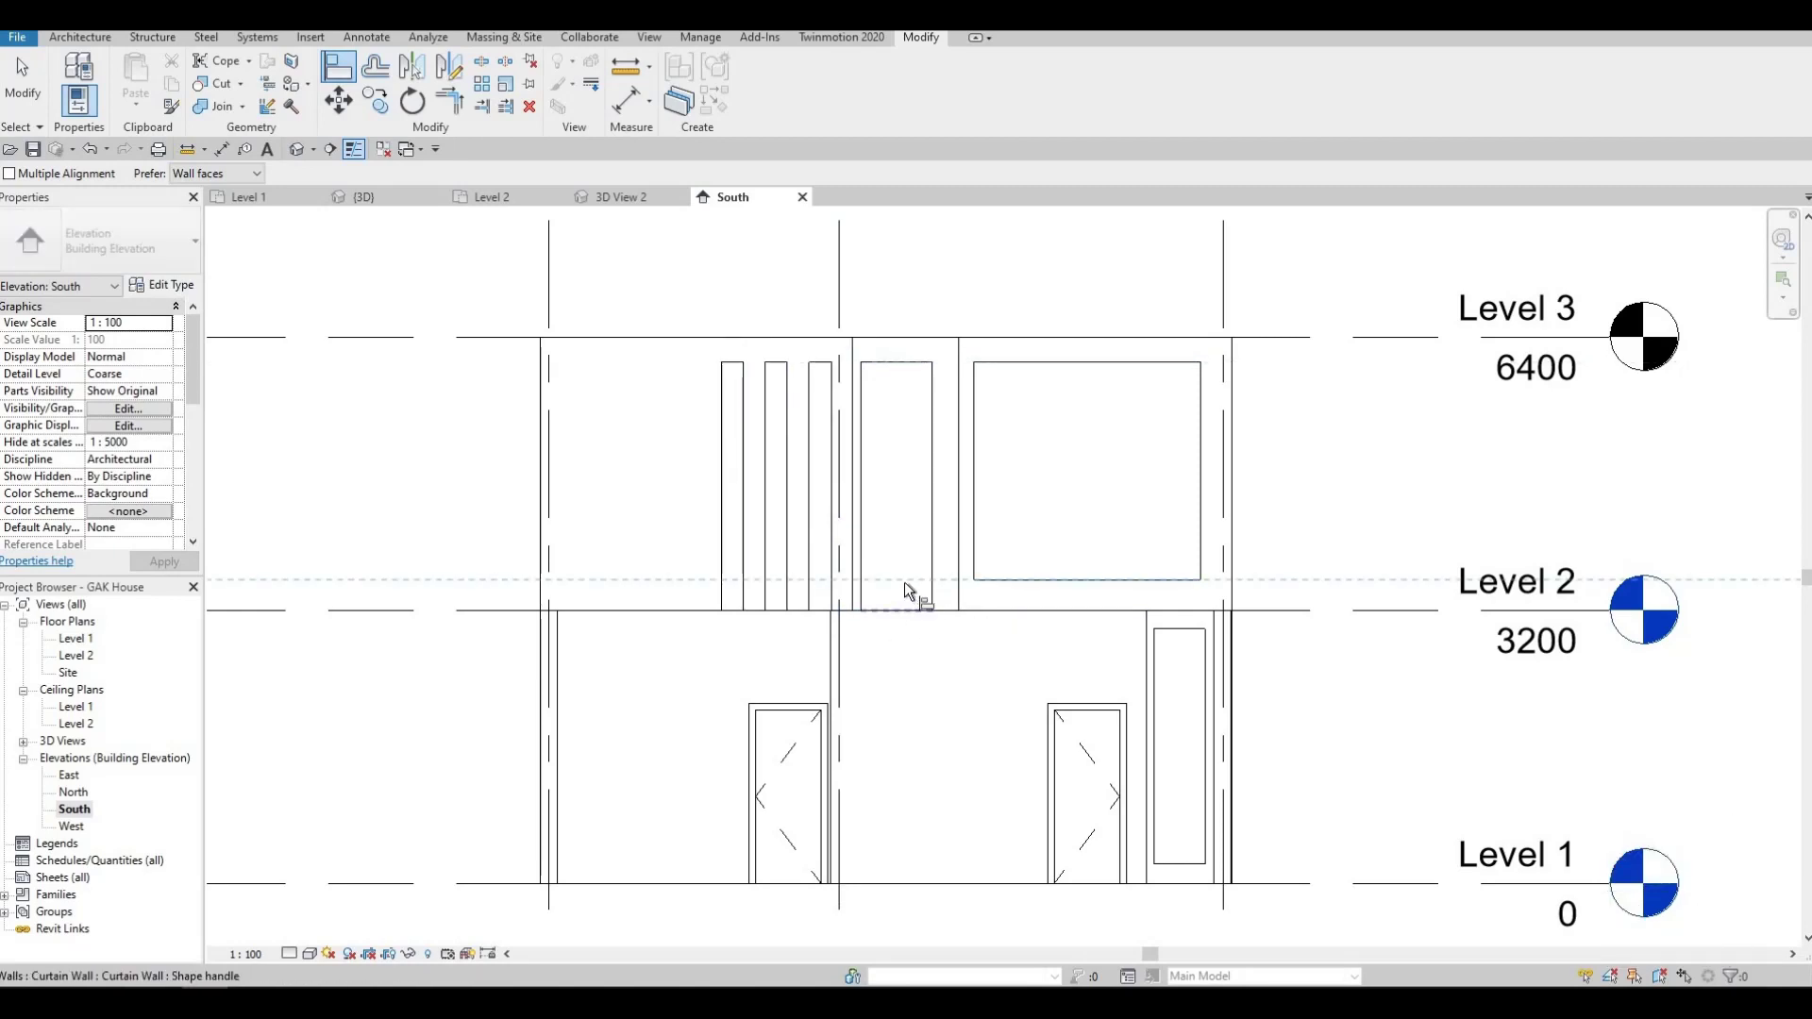
click(821, 612)
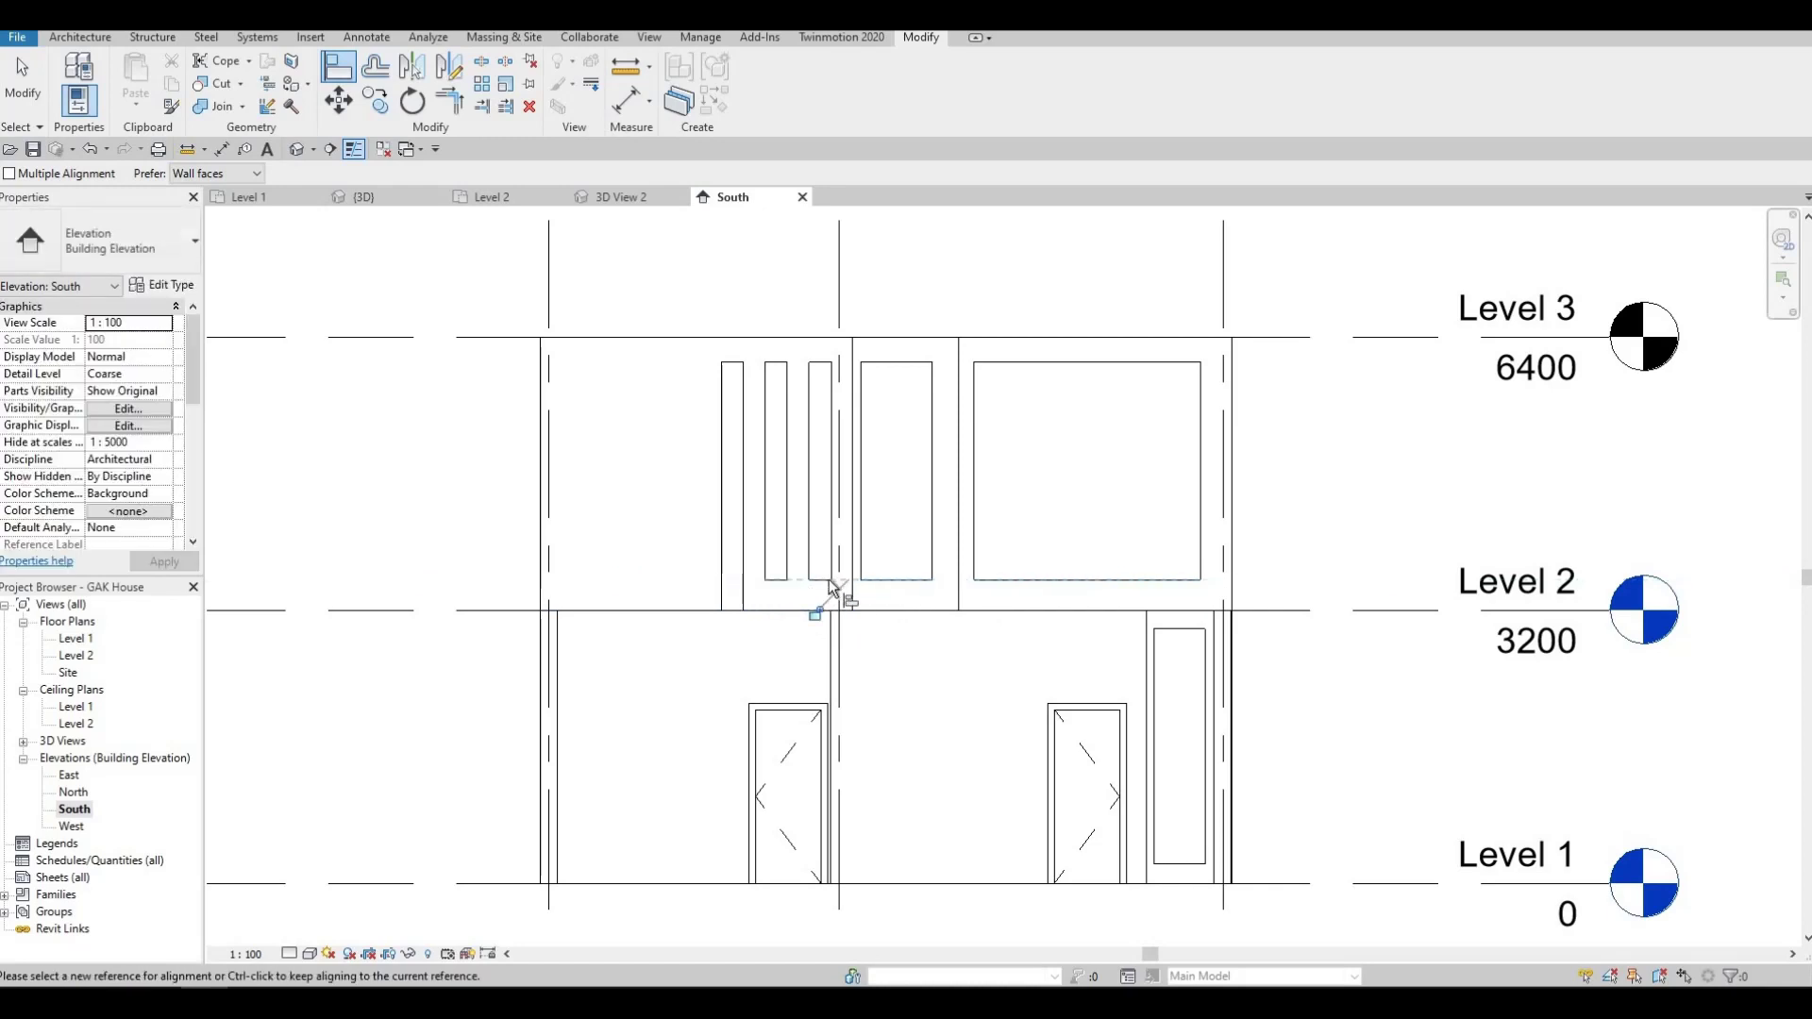
click(730, 610)
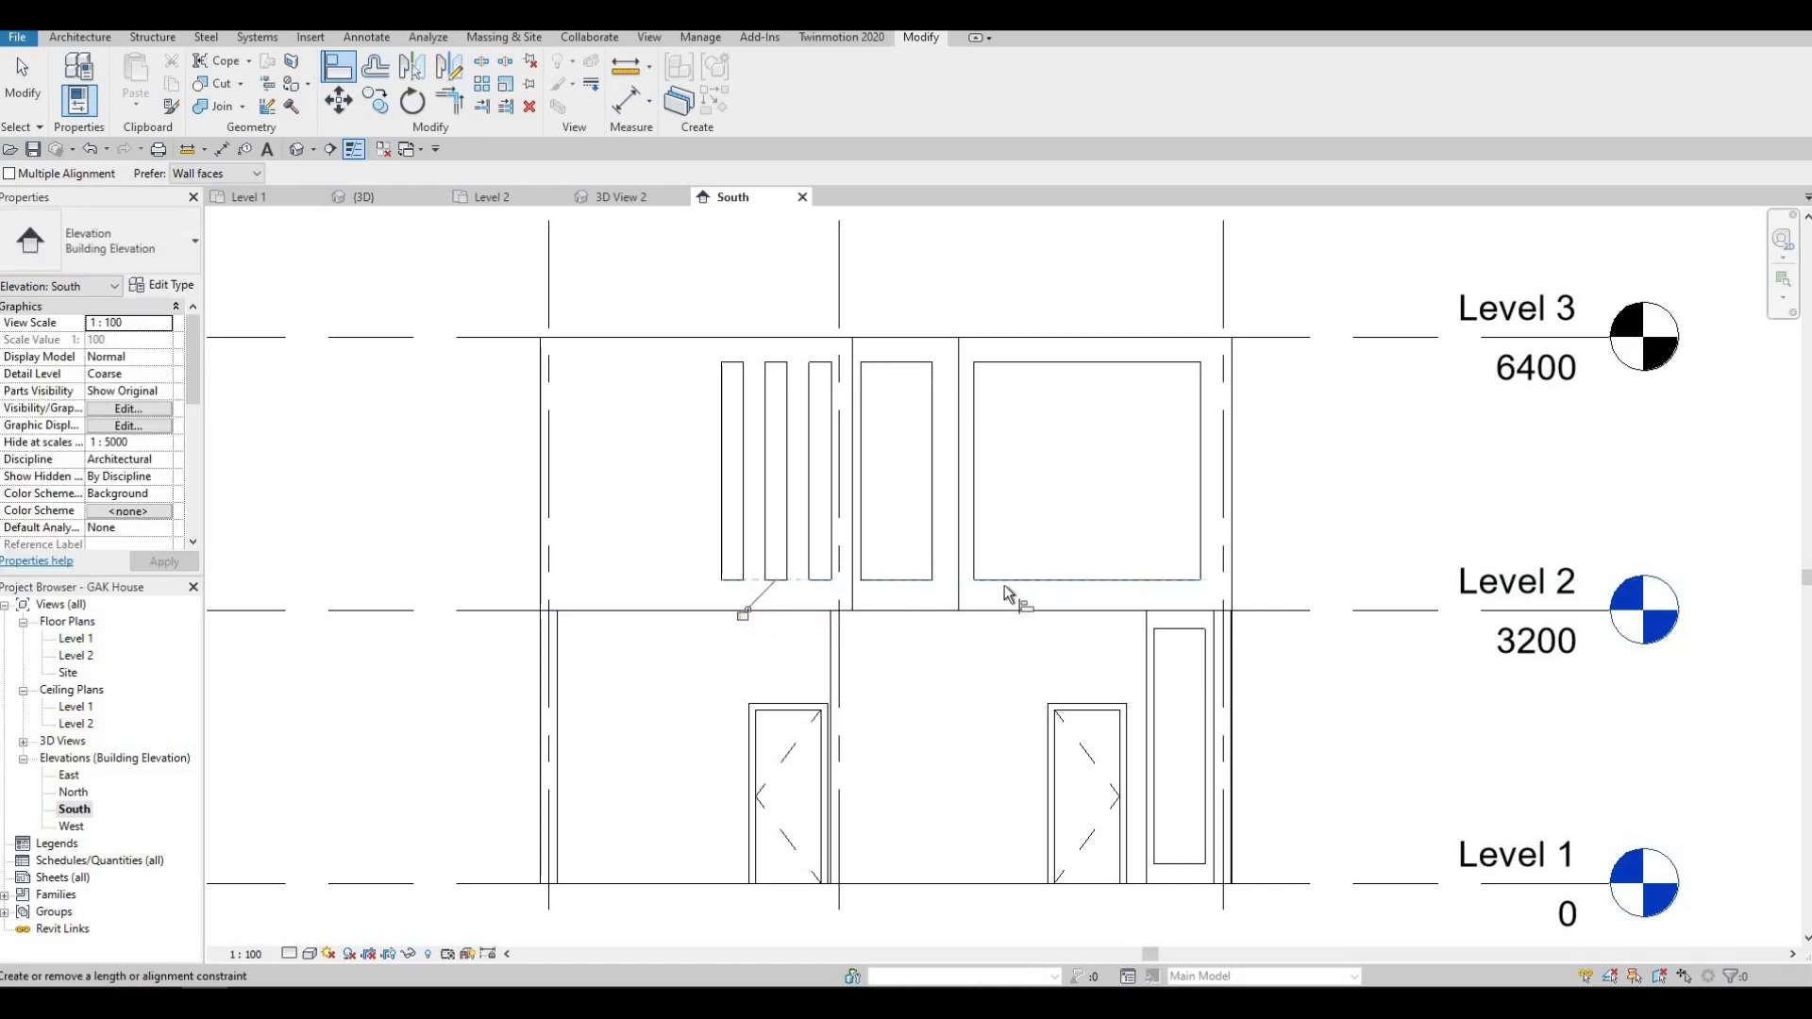
scroll(1010, 586, down, 2)
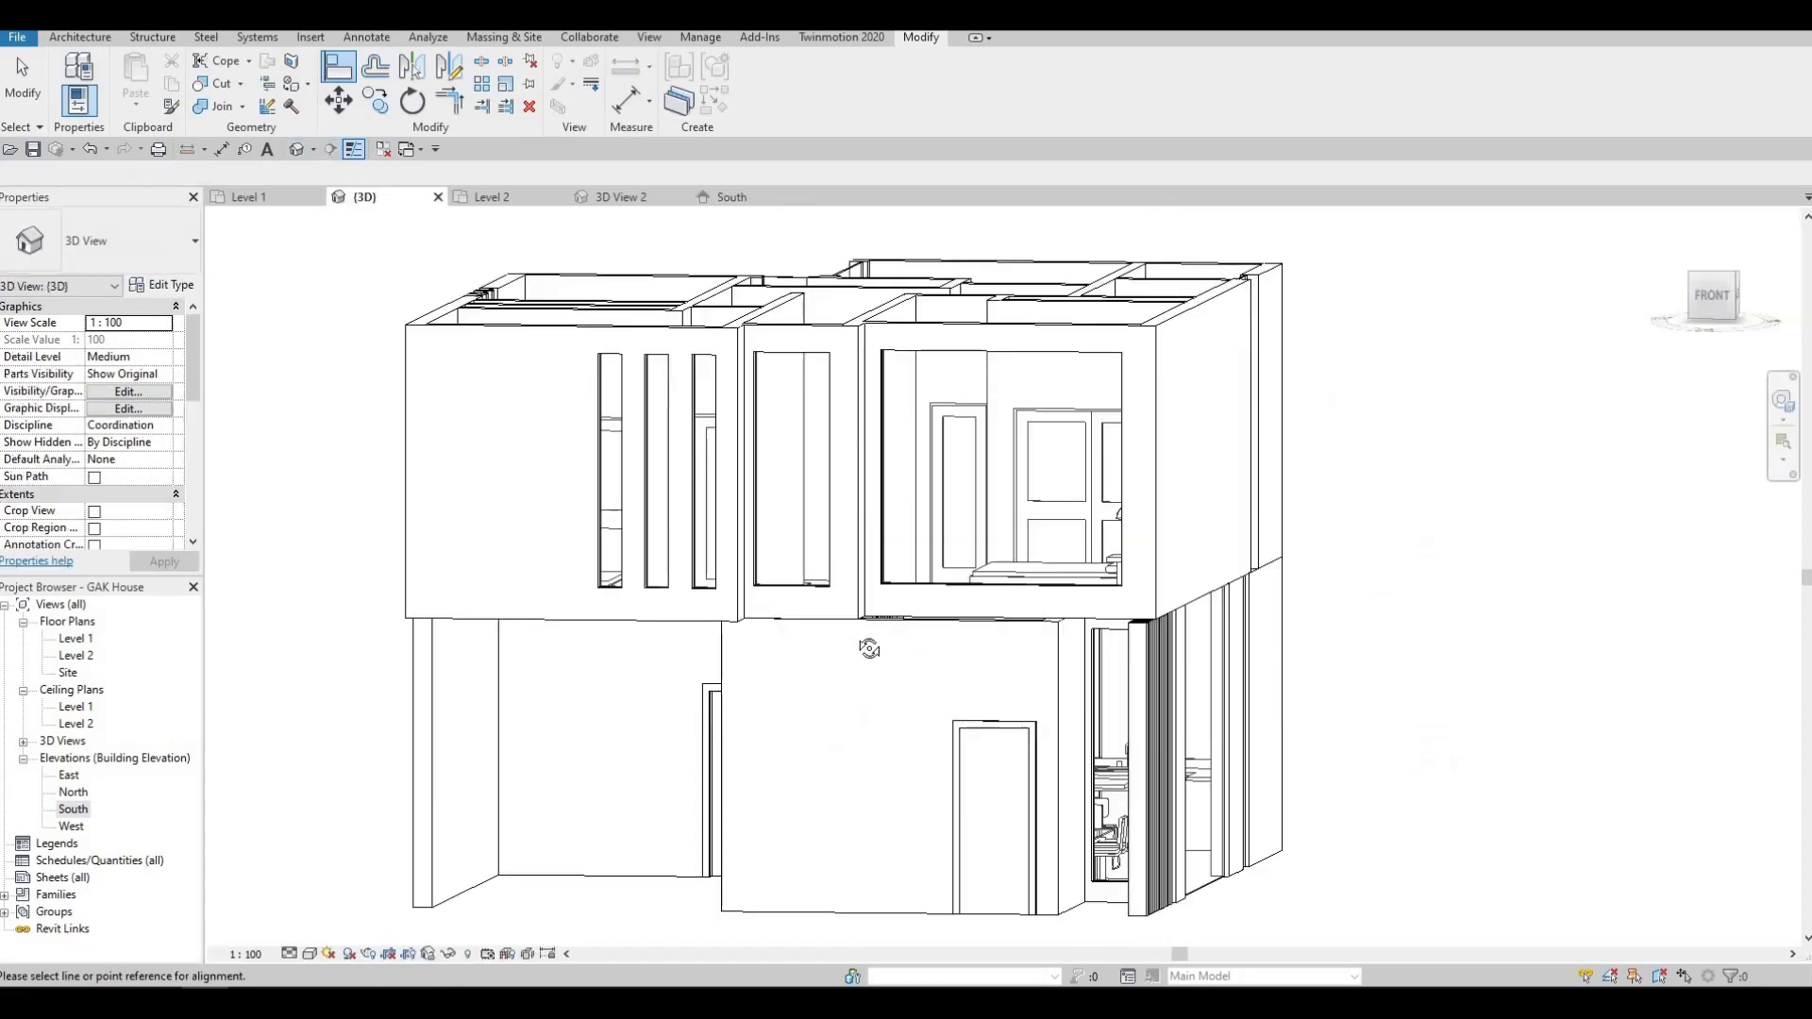
Align the top and bottom edges of the three narrow Level 2 west curtain walls with those of the wide front curtain wall.
shift+middle_drag(624, 566, 993, 446)
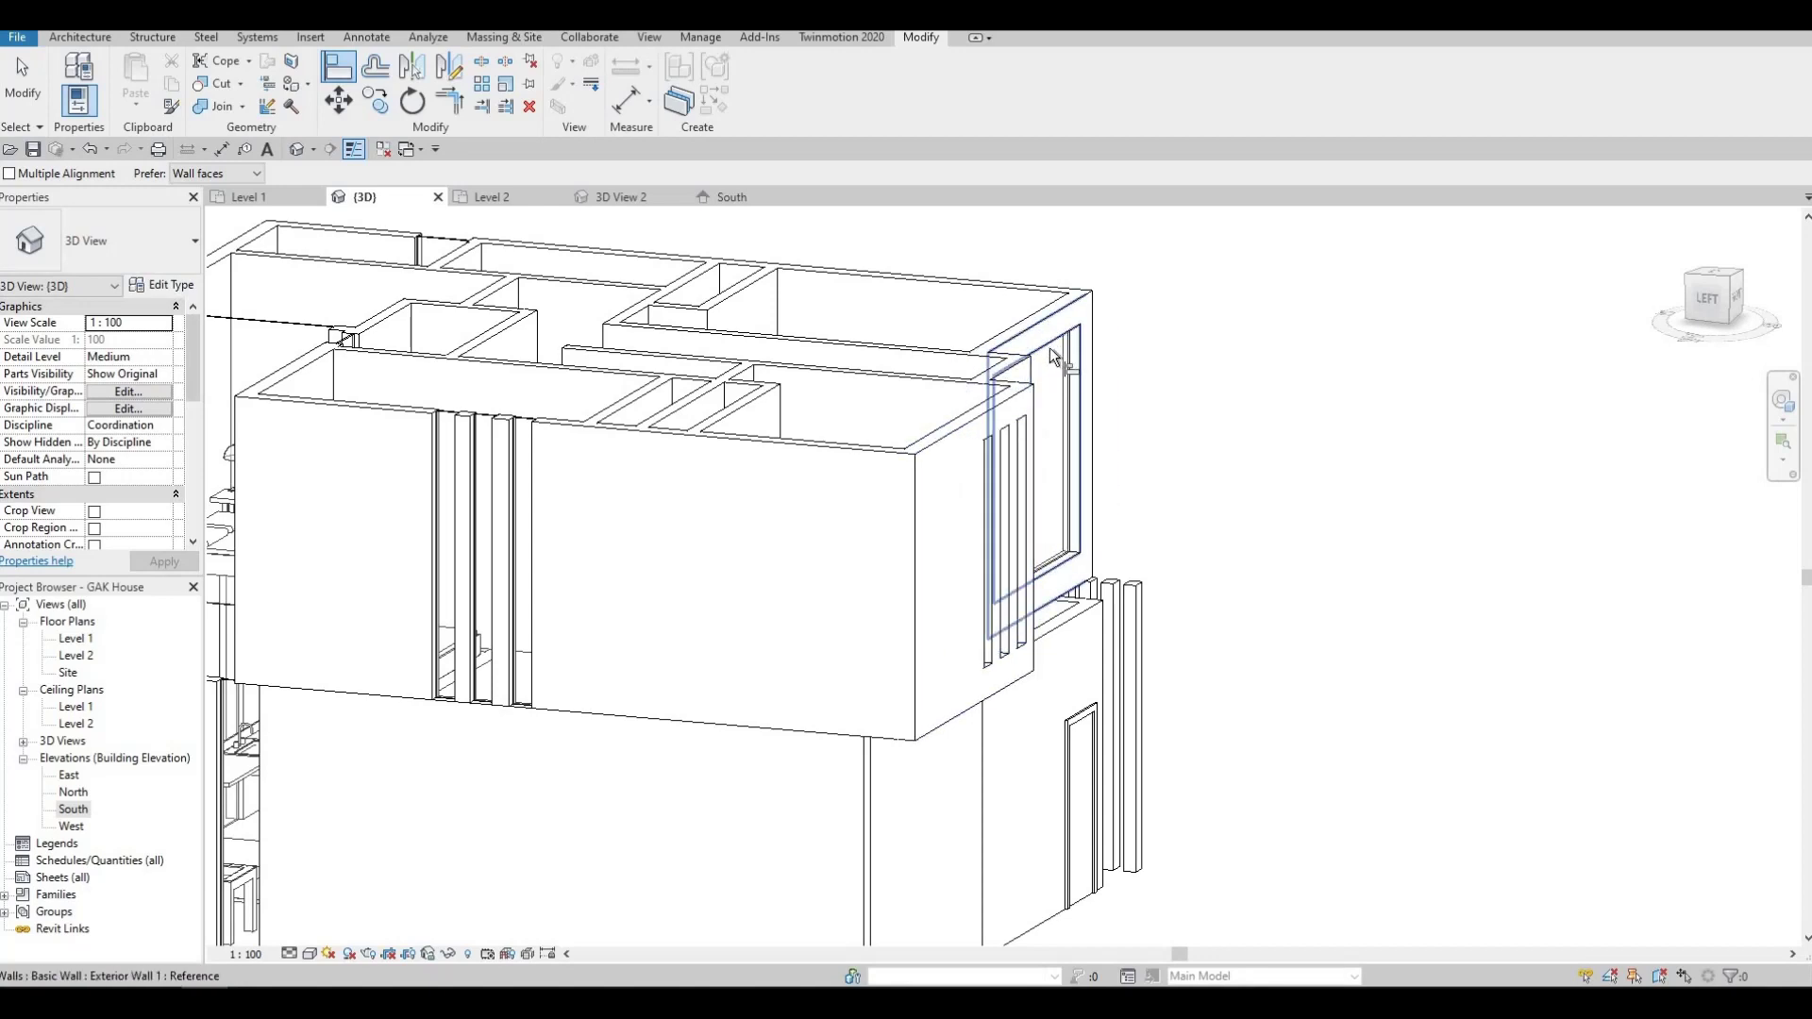
shift+middle_drag(938, 443, 1041, 364)
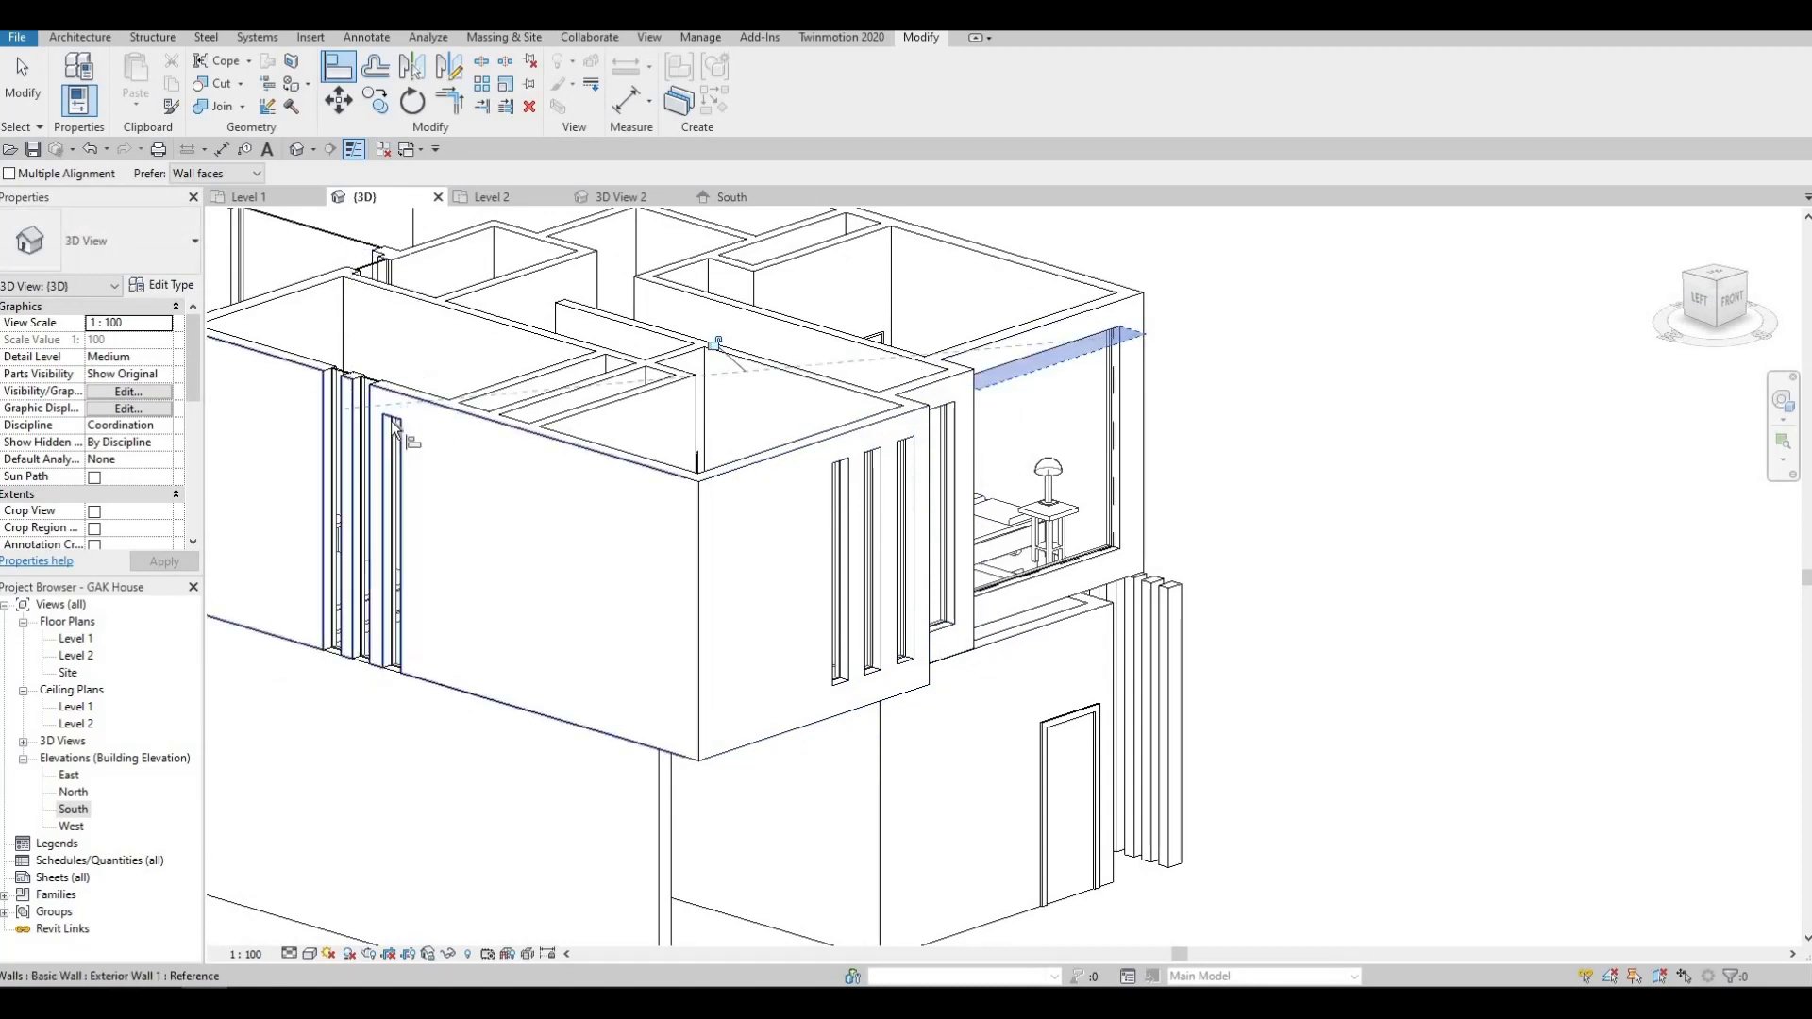
click(1050, 563)
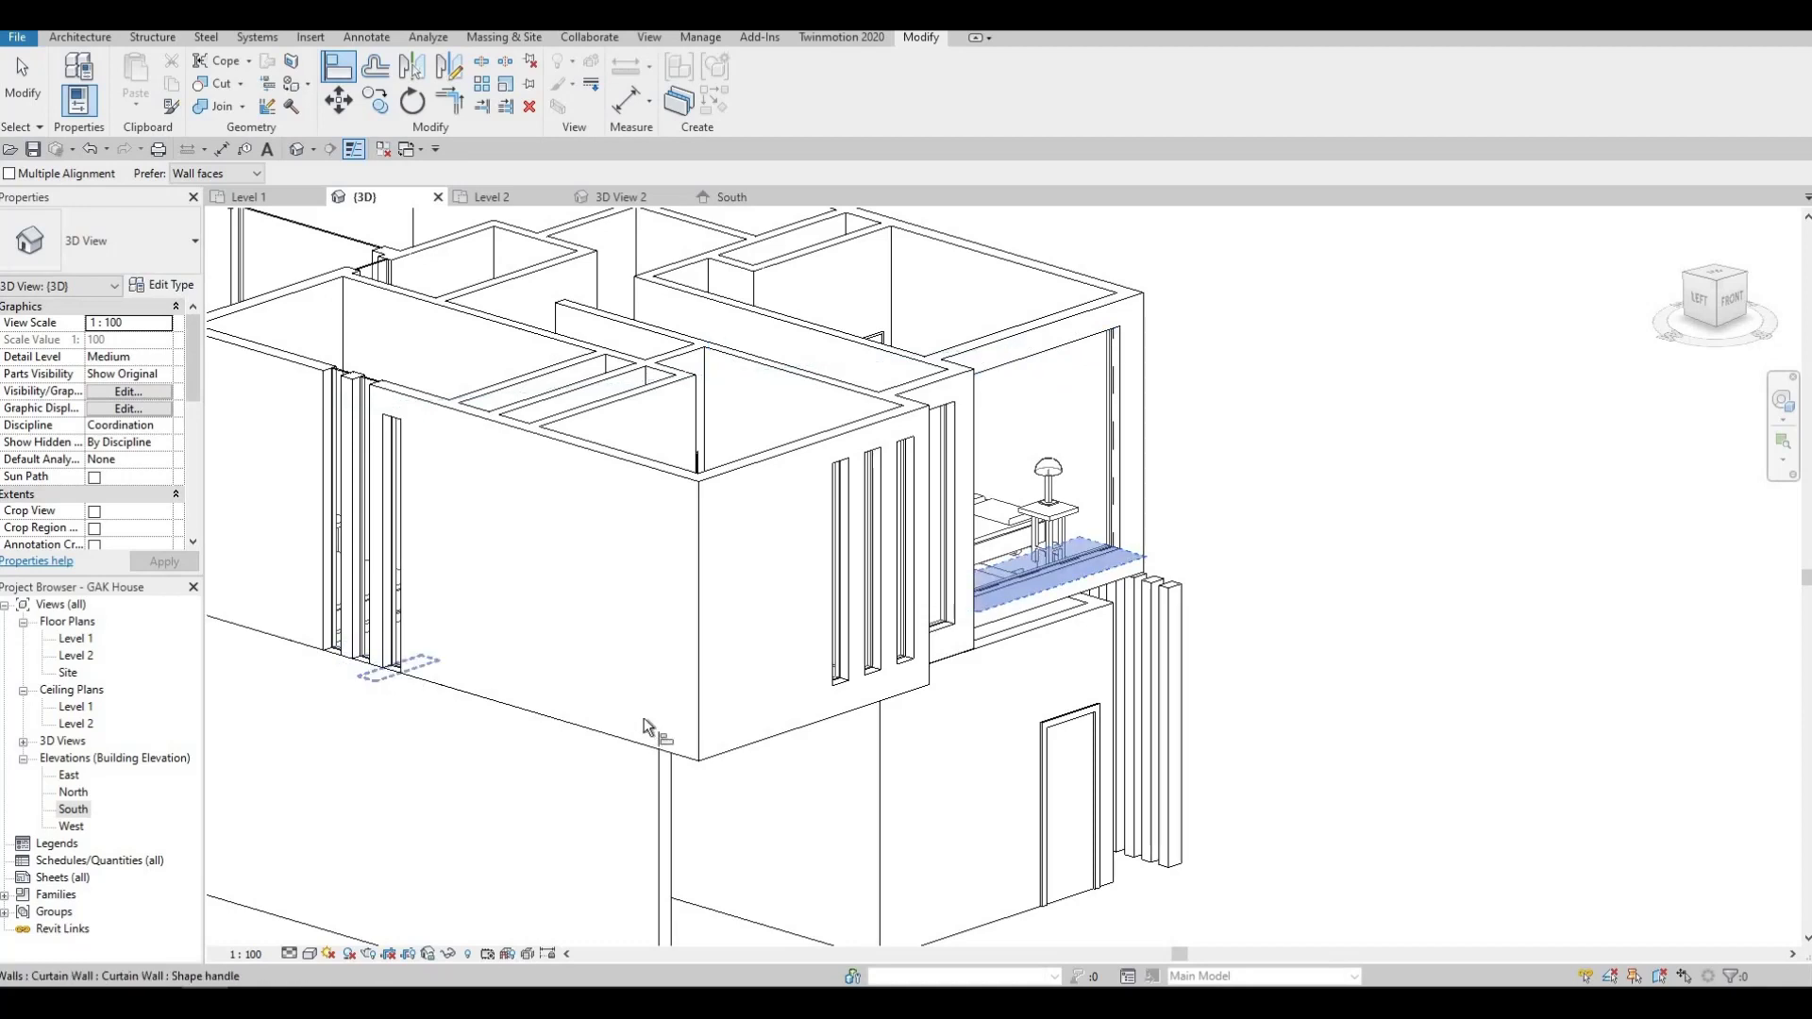
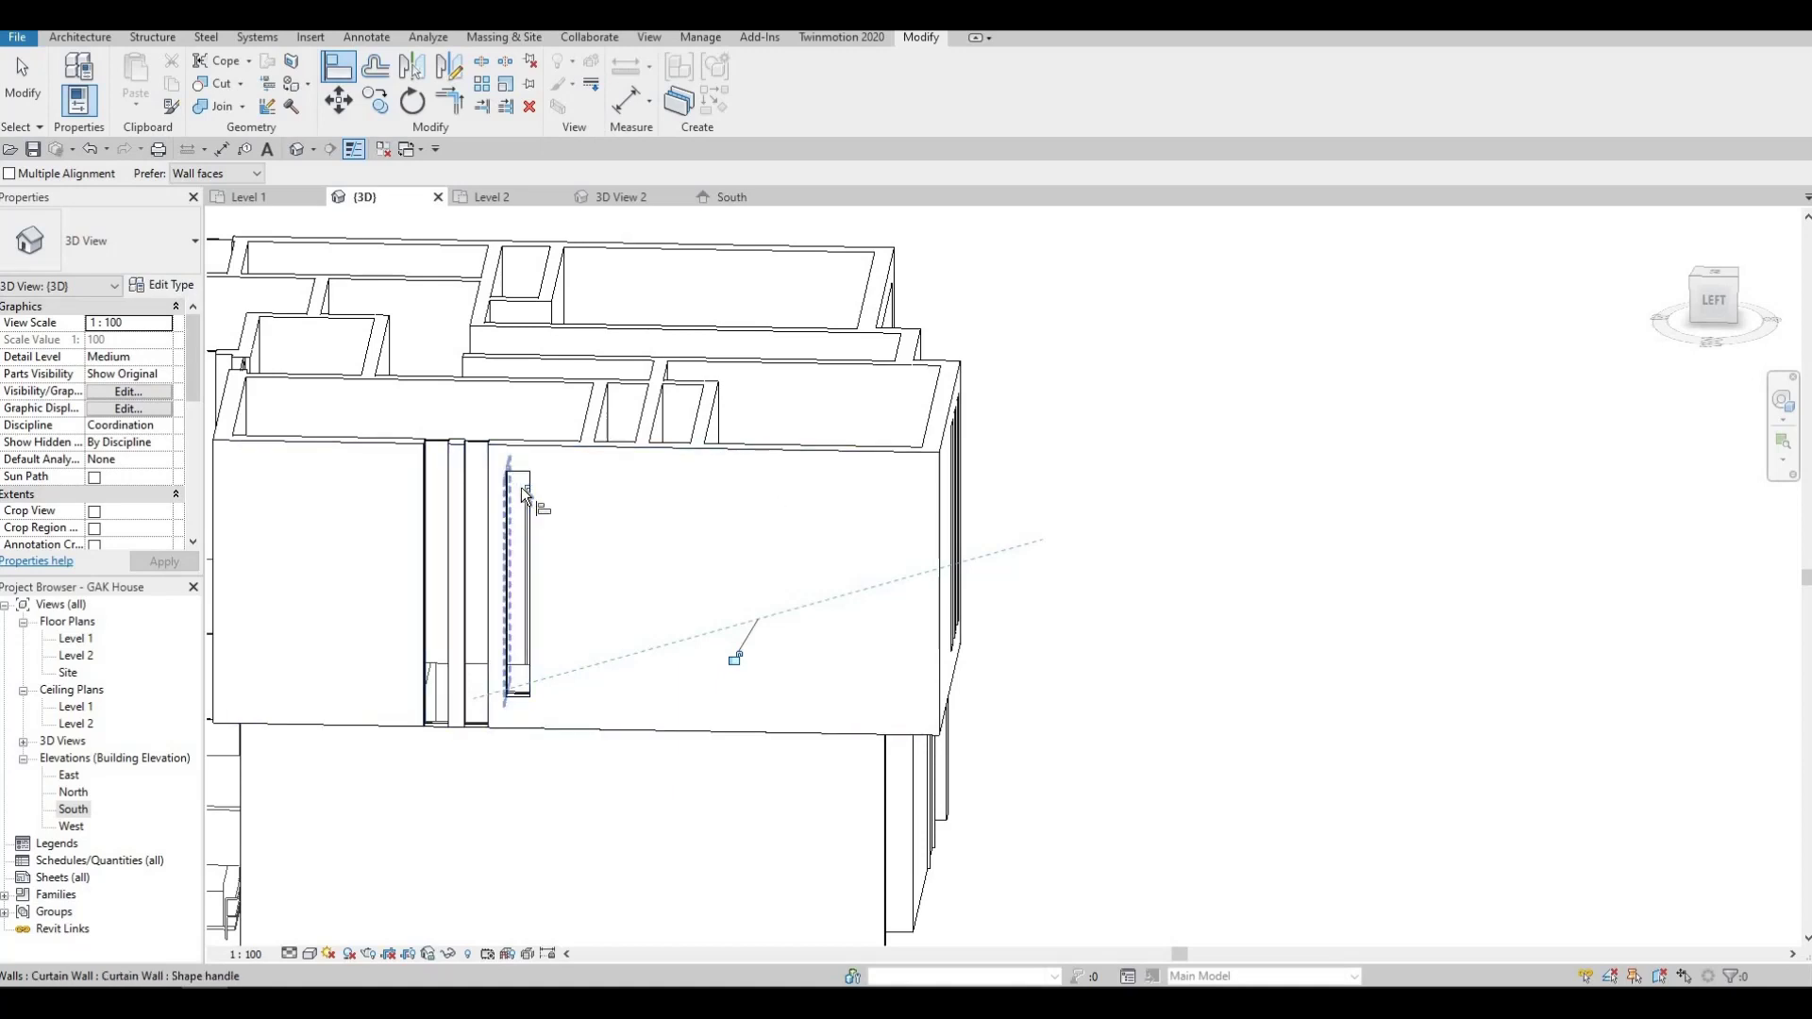
click(521, 475)
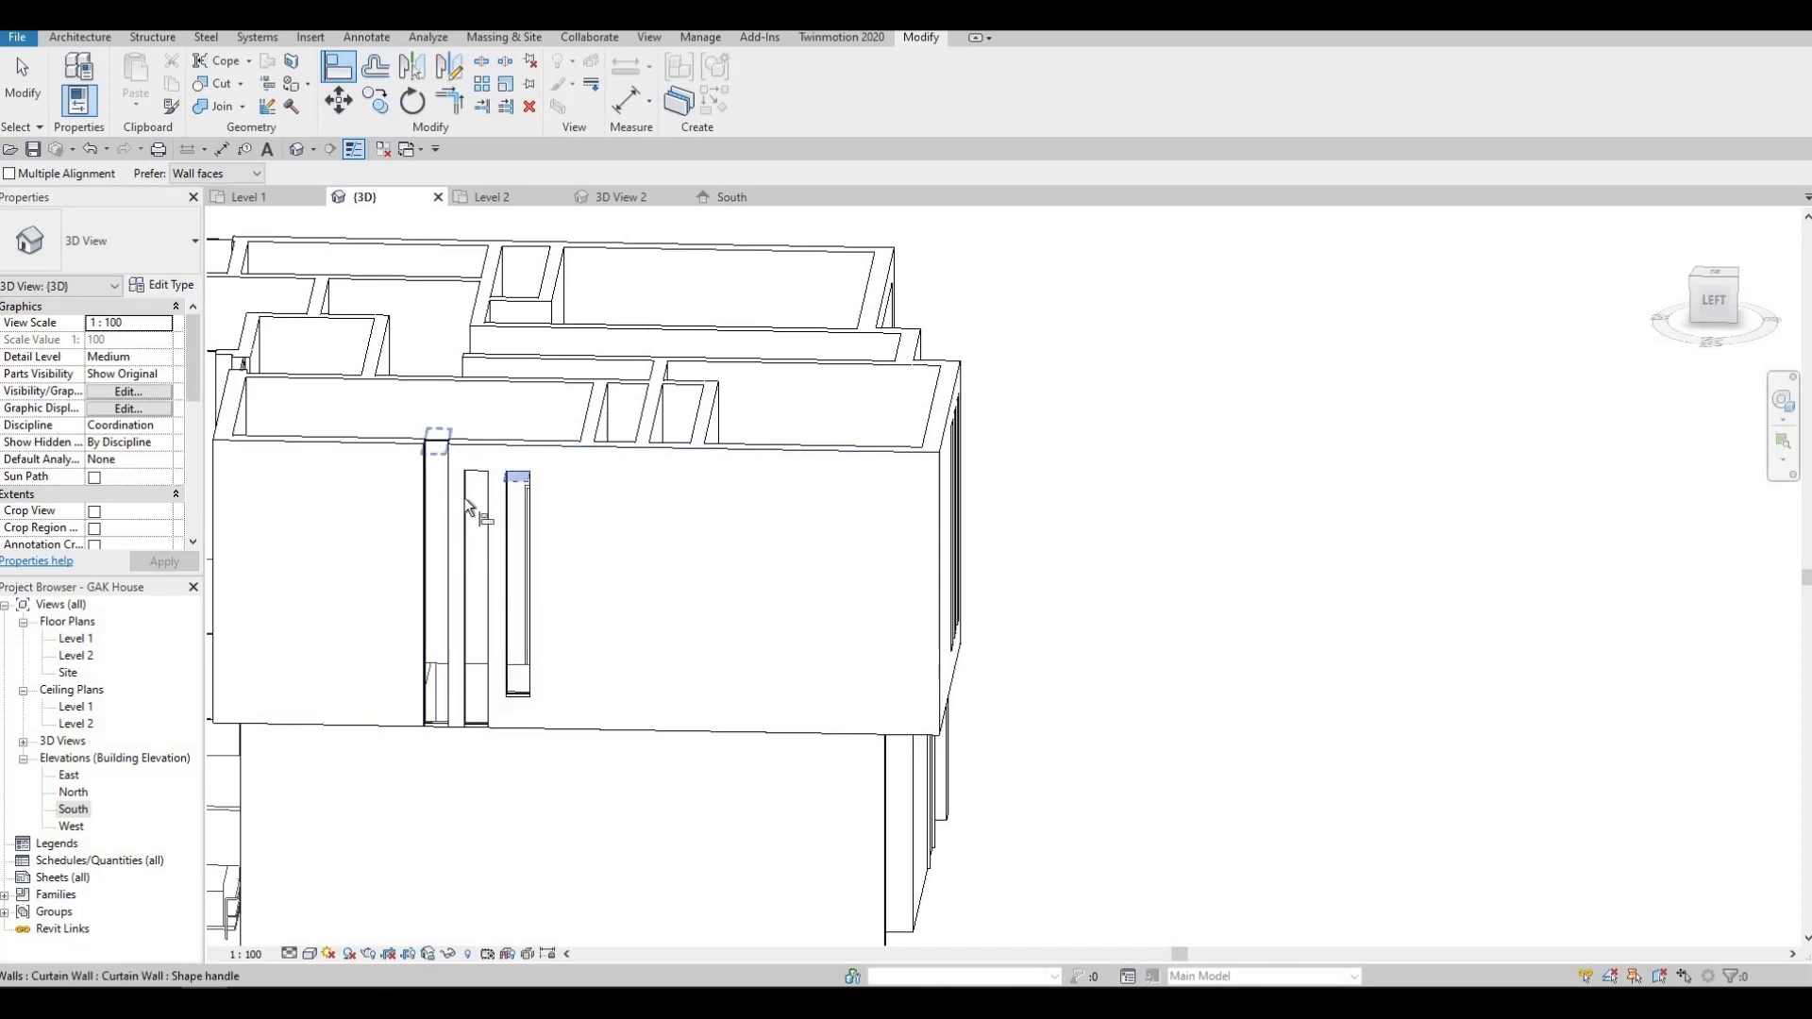
click(485, 695)
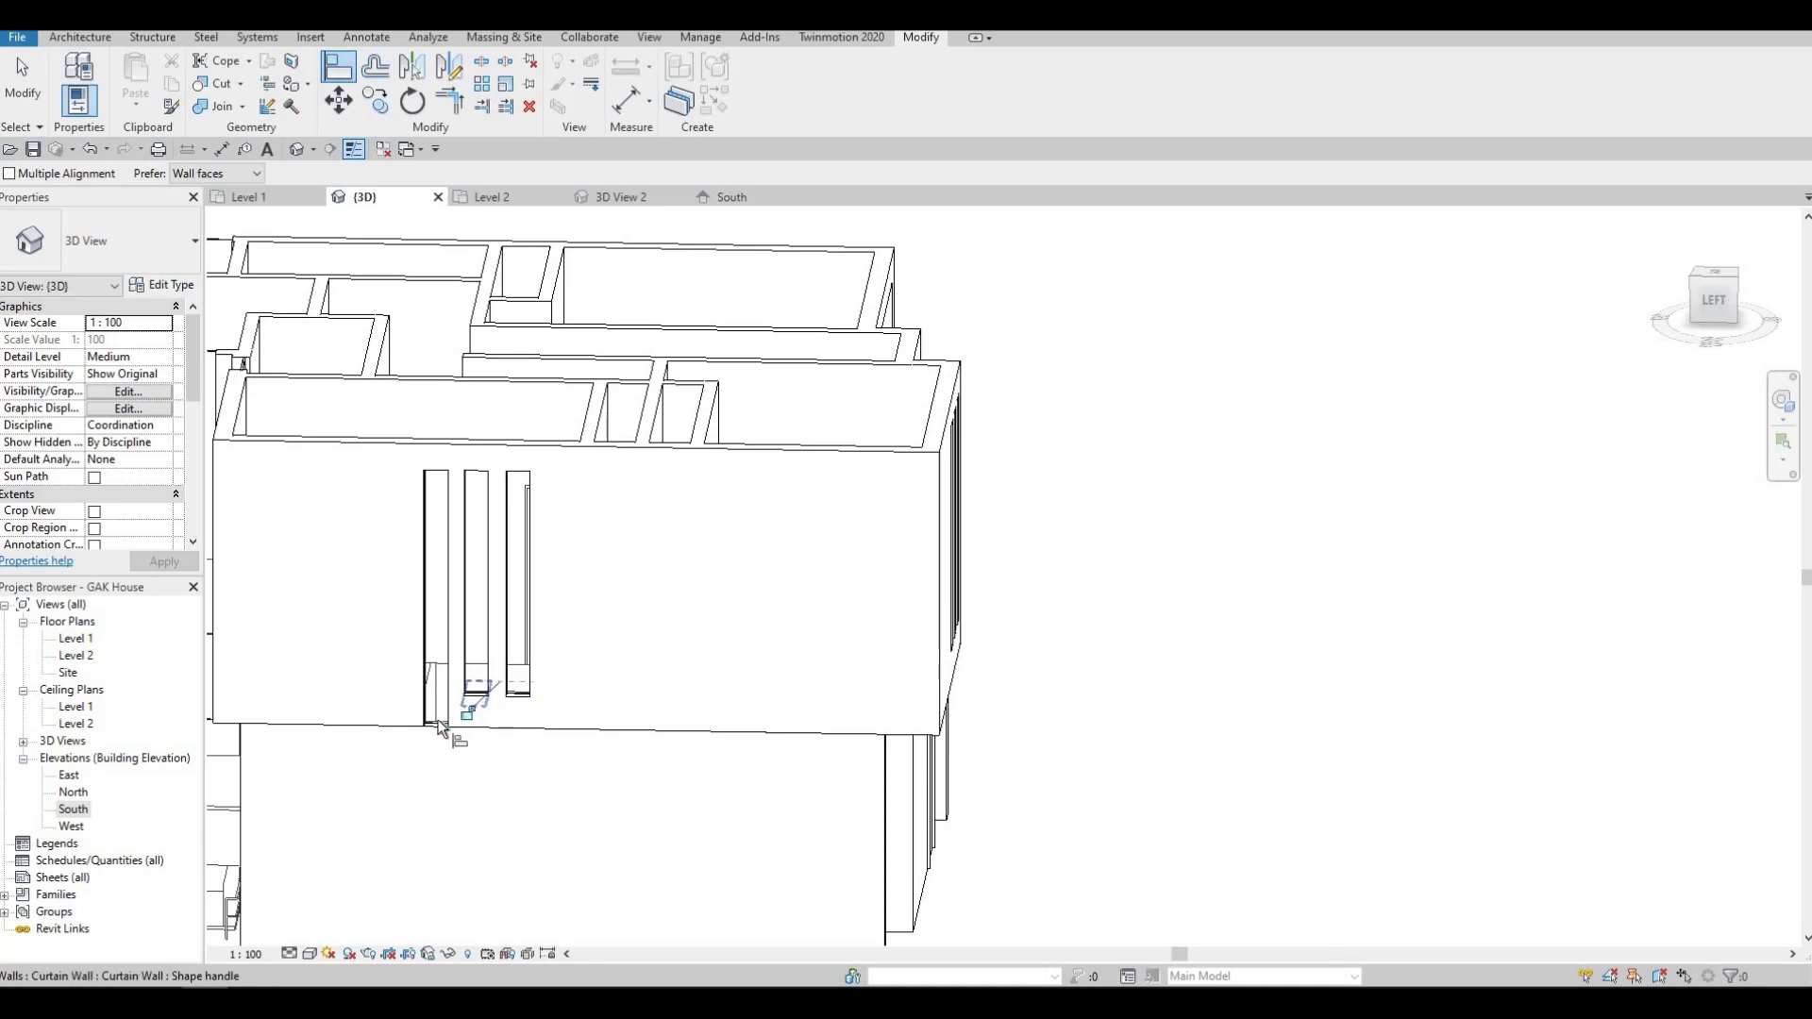
Align the top edge of the narrow Level 2 curtain wall on the north side with the tops of the west ones.
shift+middle_drag(717, 672, 663, 698)
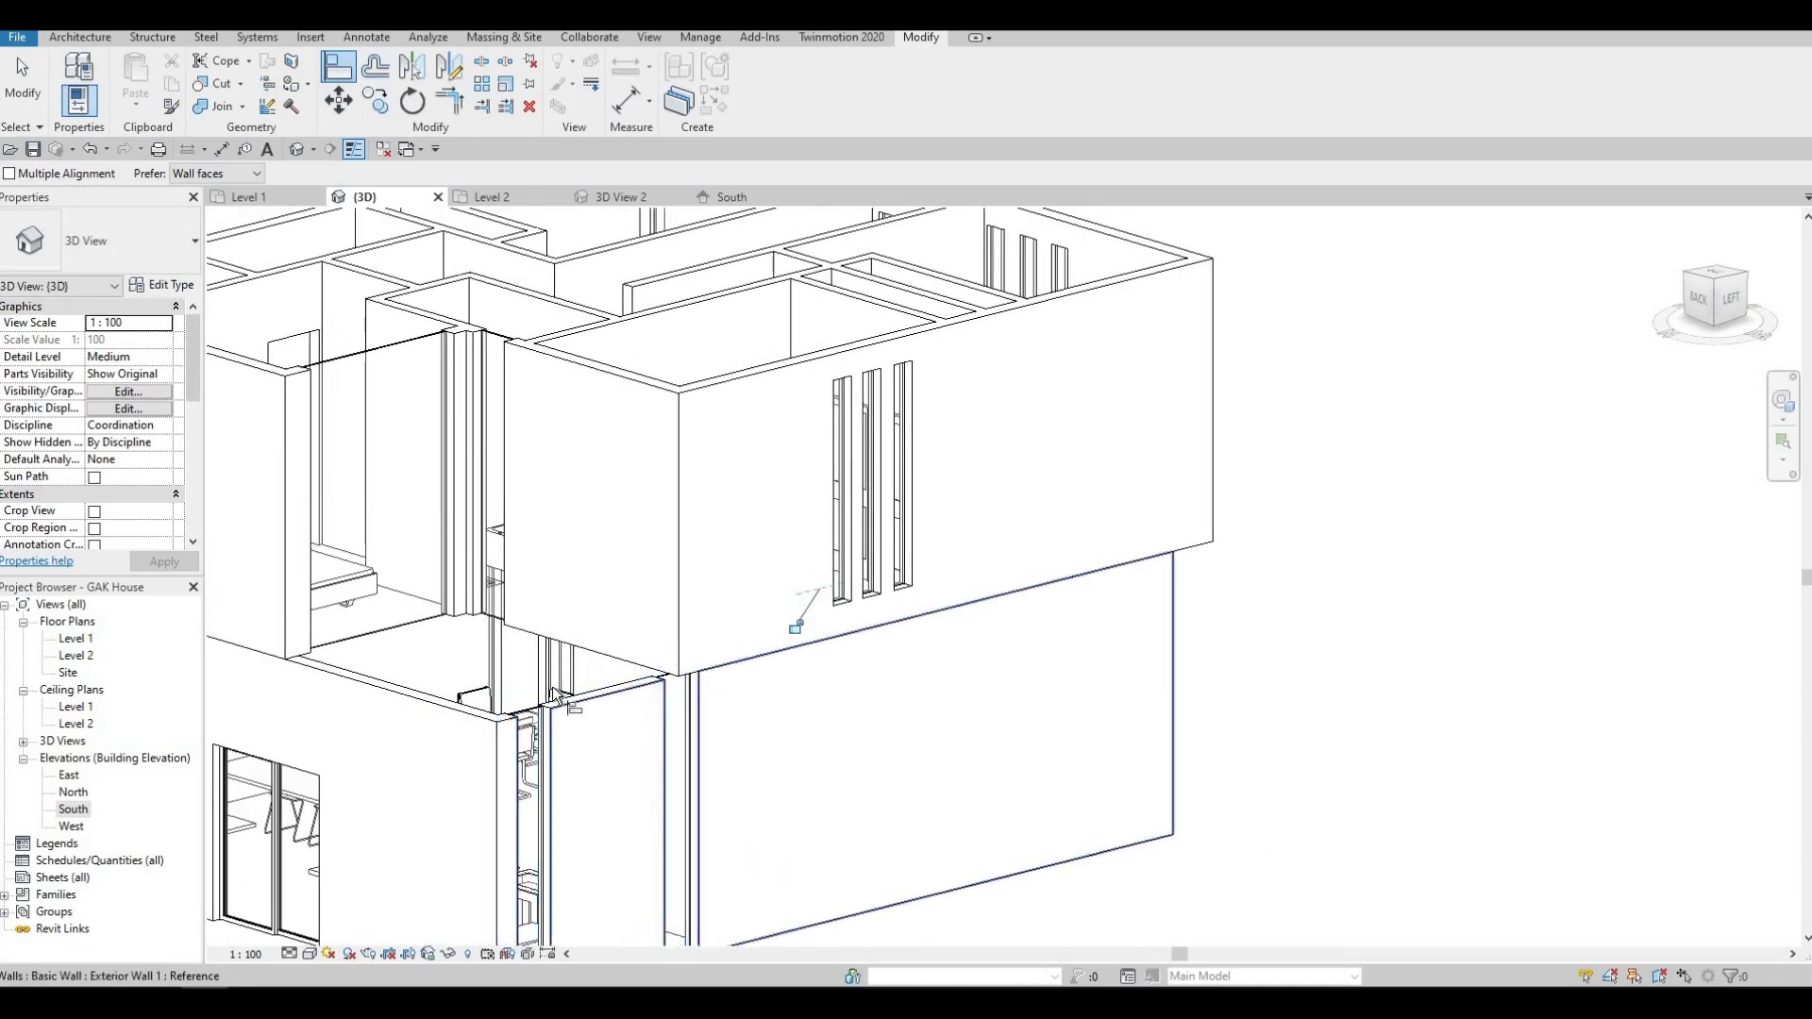
shift+middle_drag(469, 555, 551, 566)
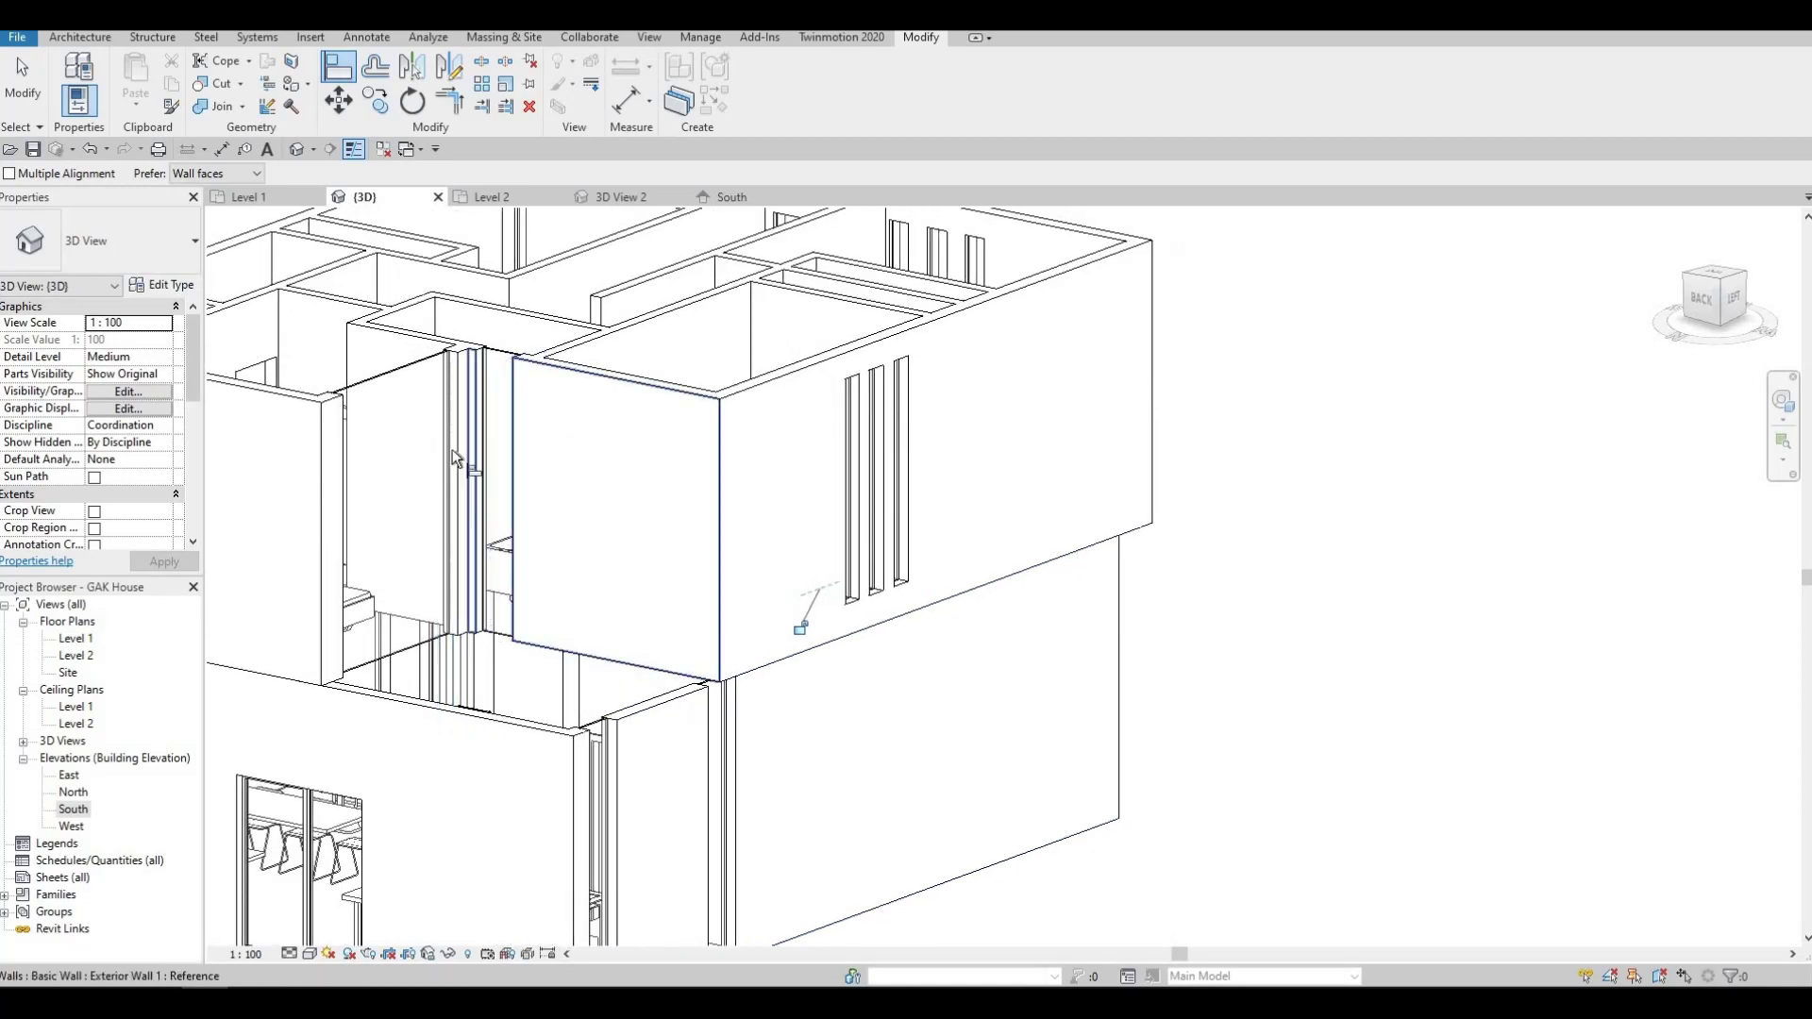
shift+middle_drag(476, 456, 425, 453)
click(485, 361)
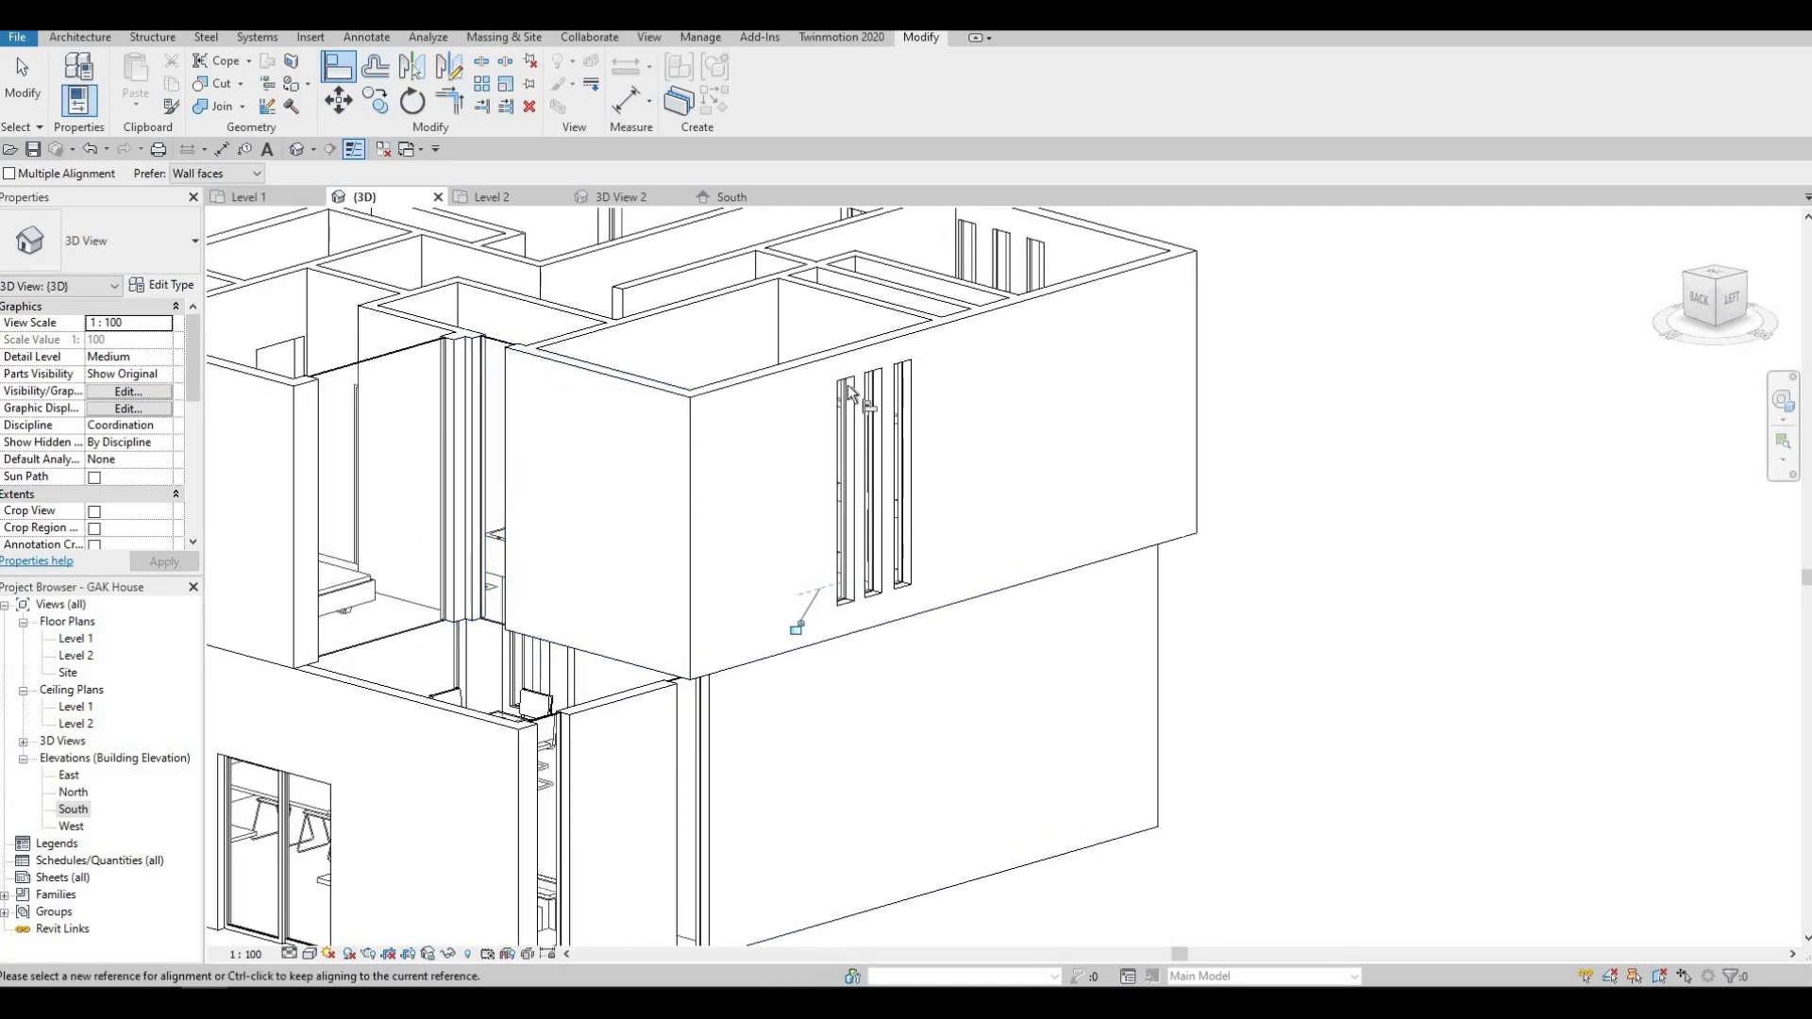
scroll(868, 374, up, 6)
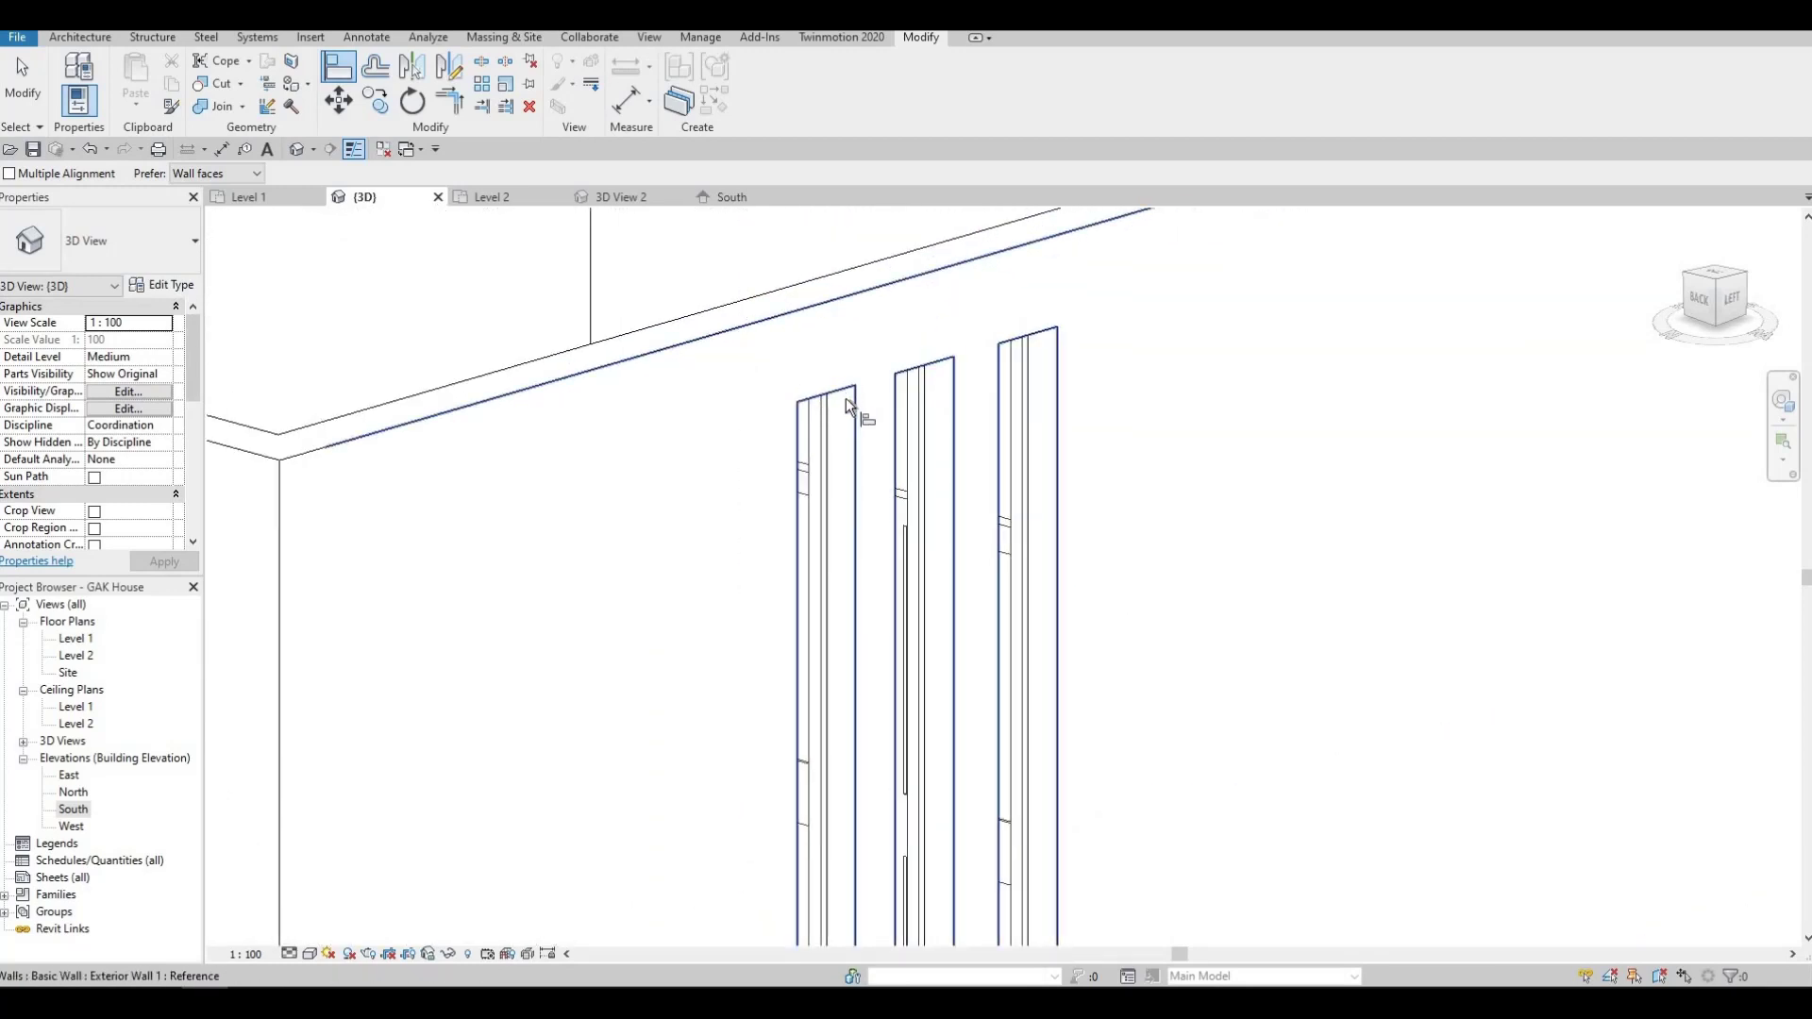
shift+middle_drag(834, 399, 766, 200)
shift+middle_drag(738, 274, 758, 293)
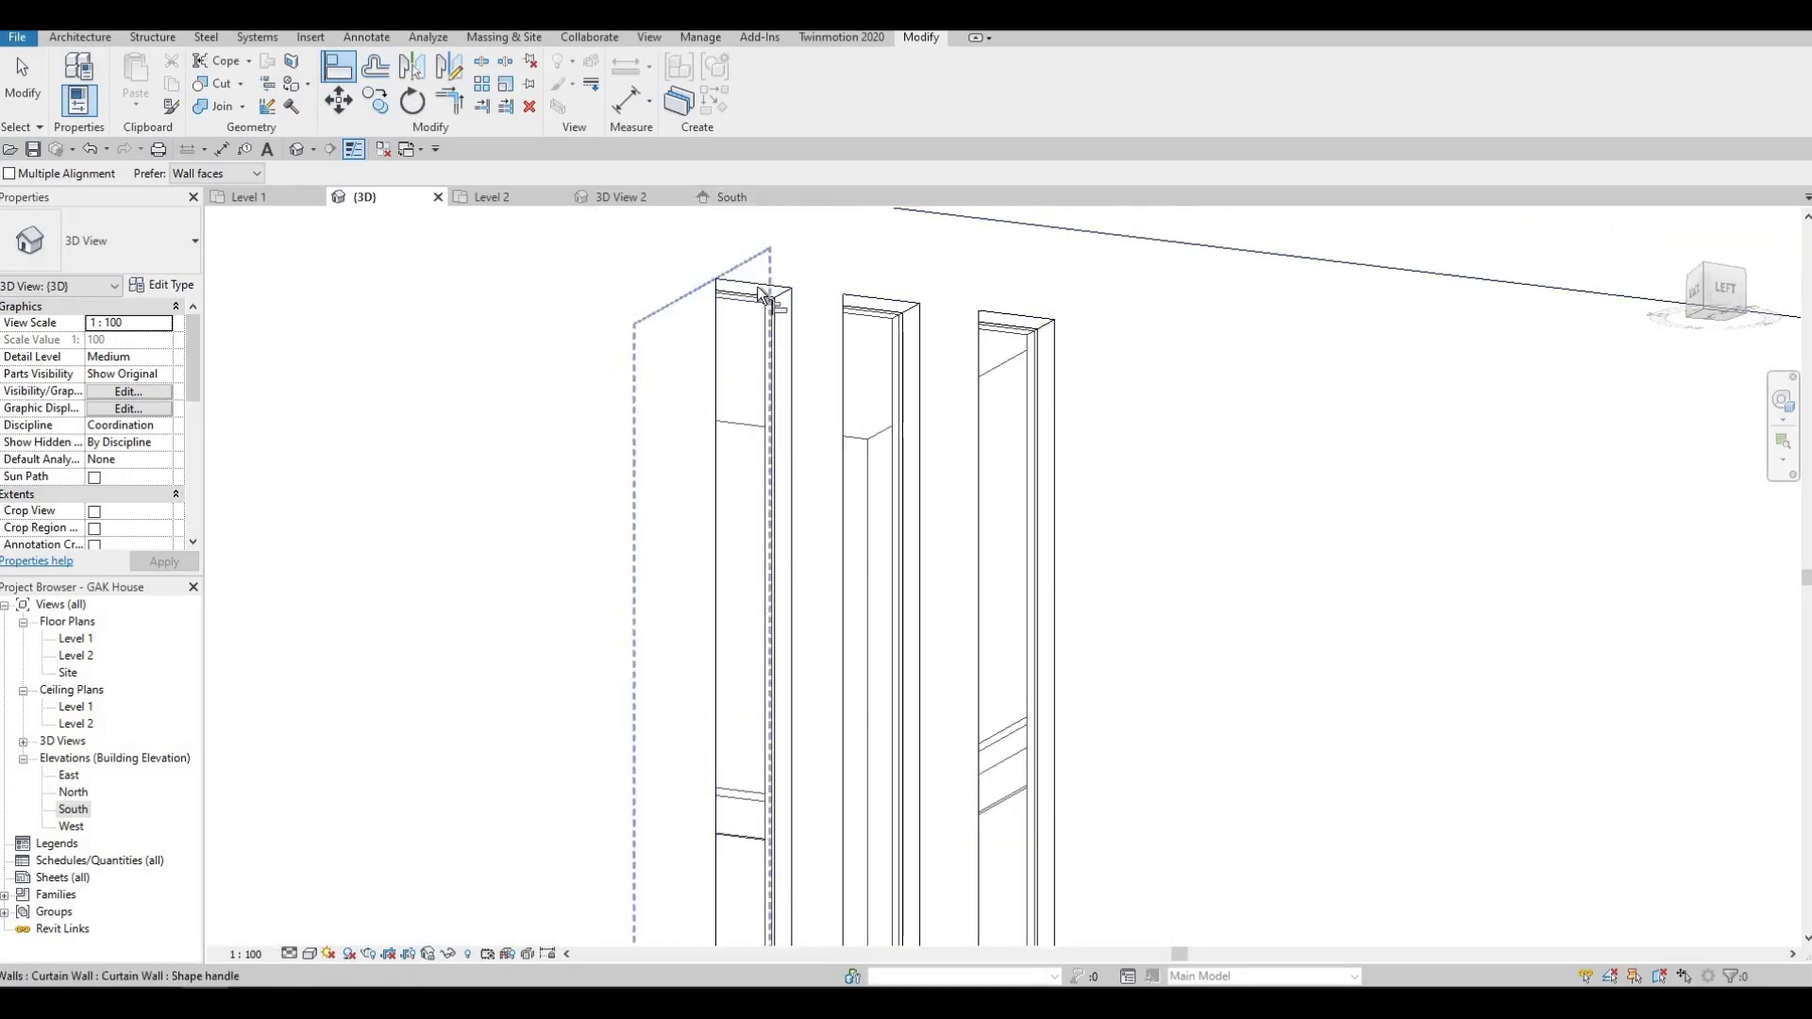
scroll(737, 308, down, 2)
middle_drag(933, 455, 1733, 552)
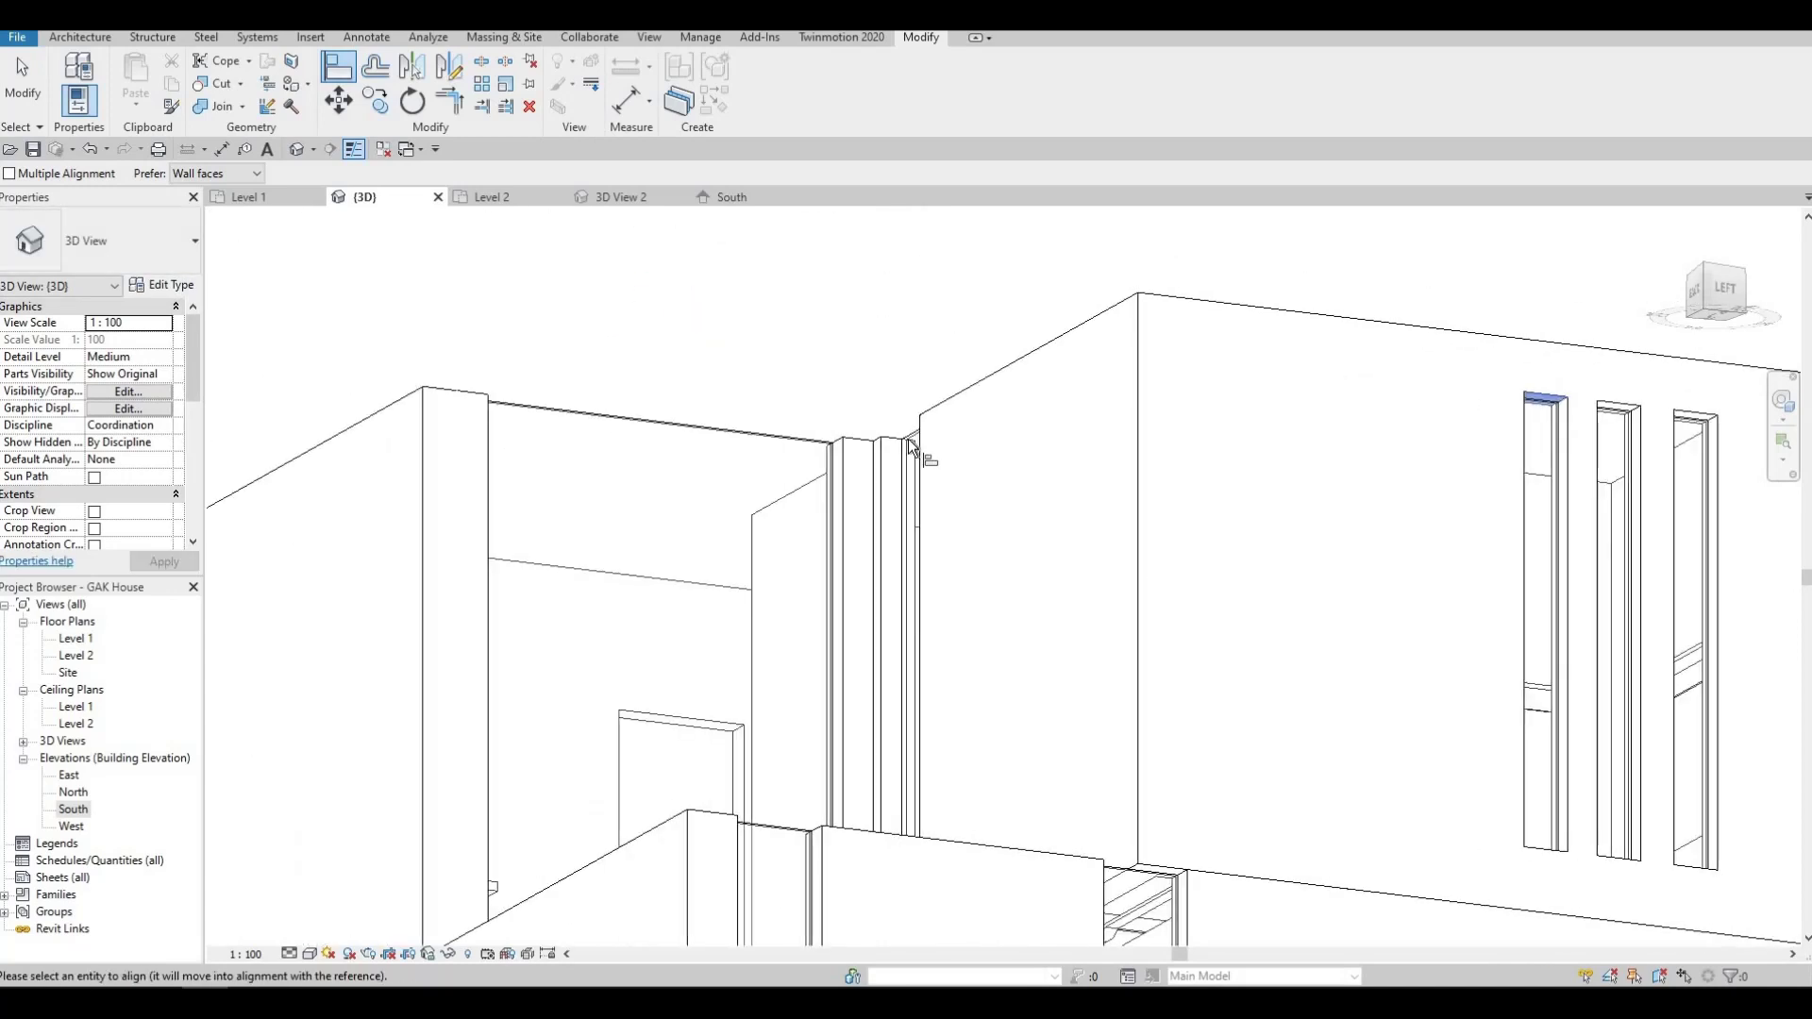
click(907, 439)
shift+middle_drag(1033, 740, 912, 460)
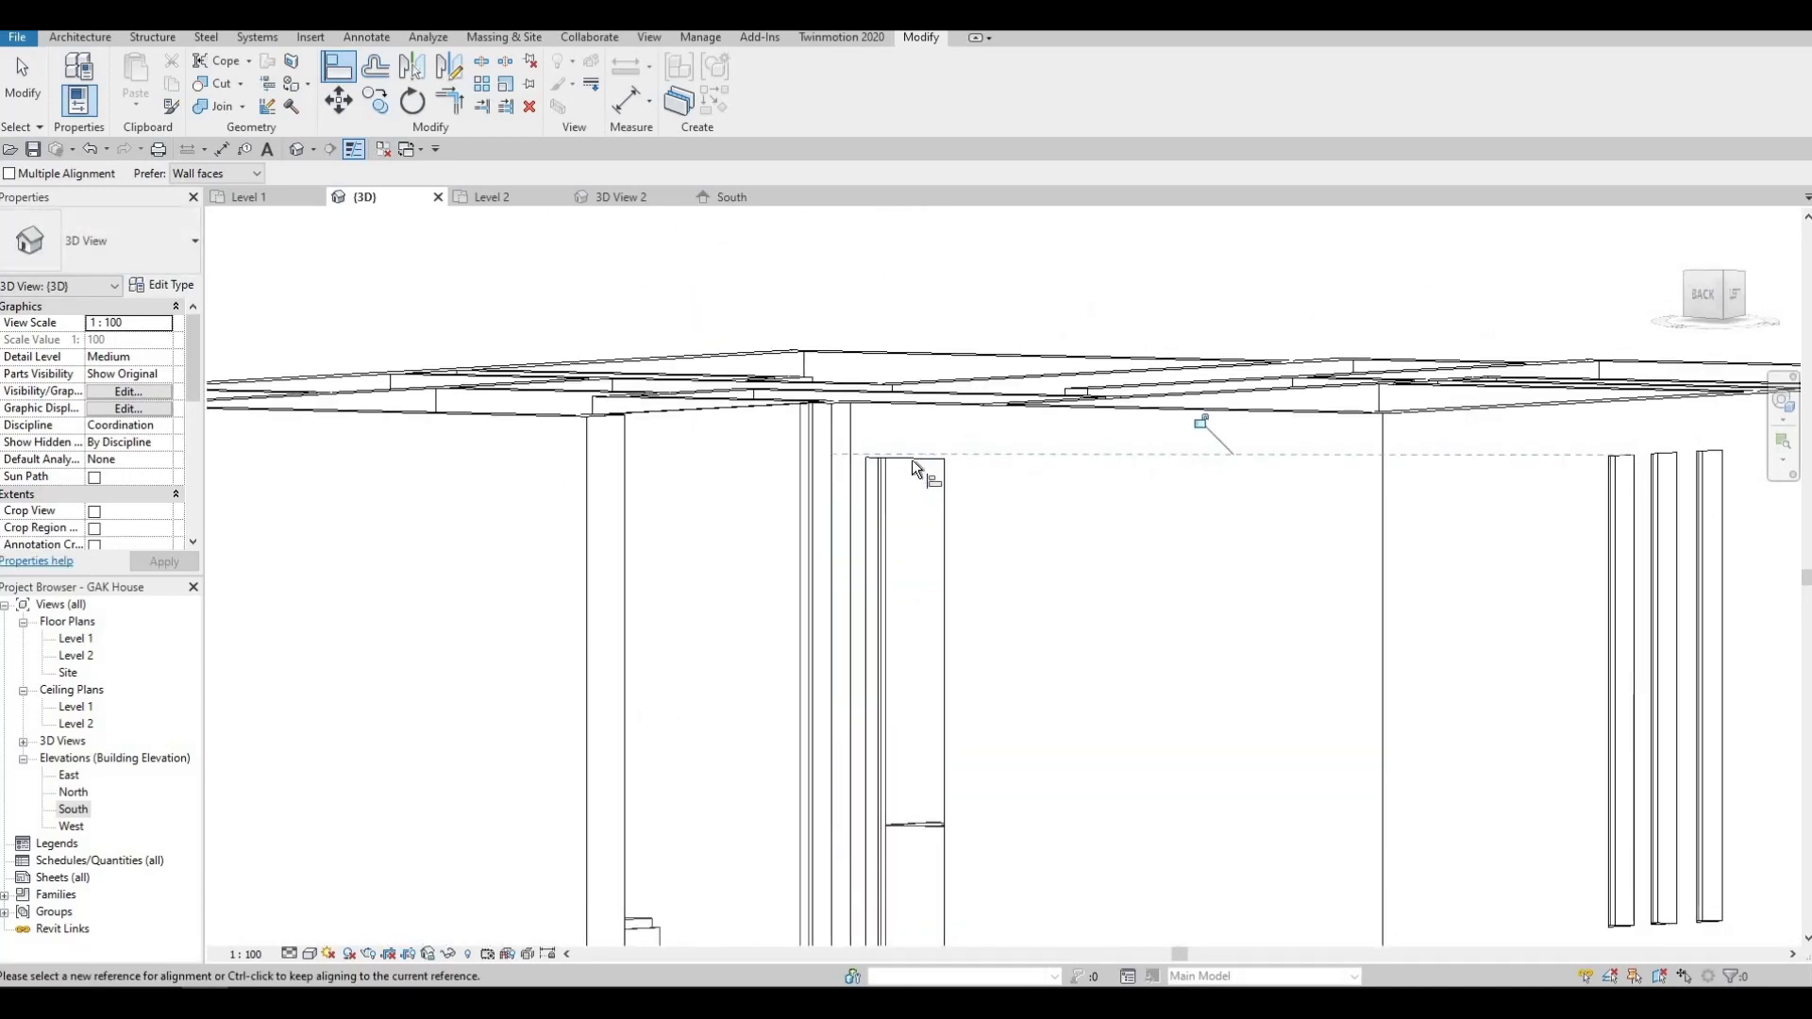
Align the bottom edge of the narrow Level 2 north curtain wall with the bottoms of the west curtain walls.
scroll(1627, 923, down, 1)
middle_drag(1627, 924, 1293, 623)
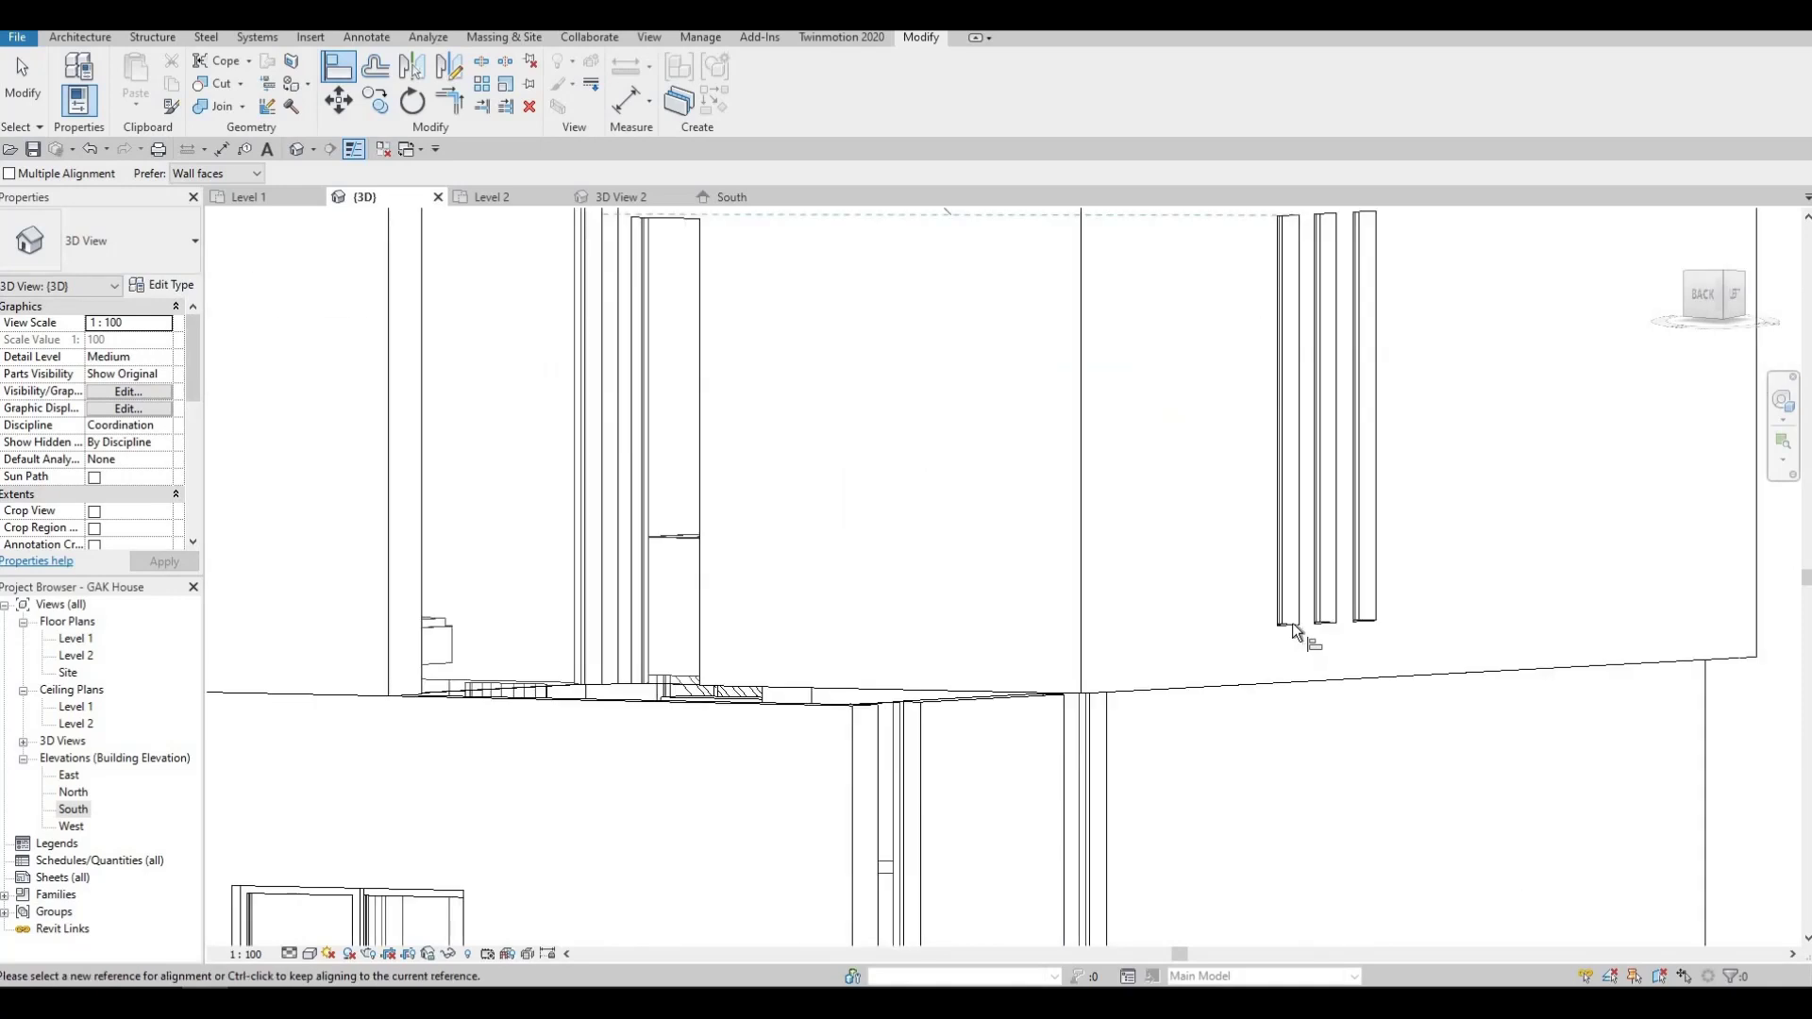
click(1291, 626)
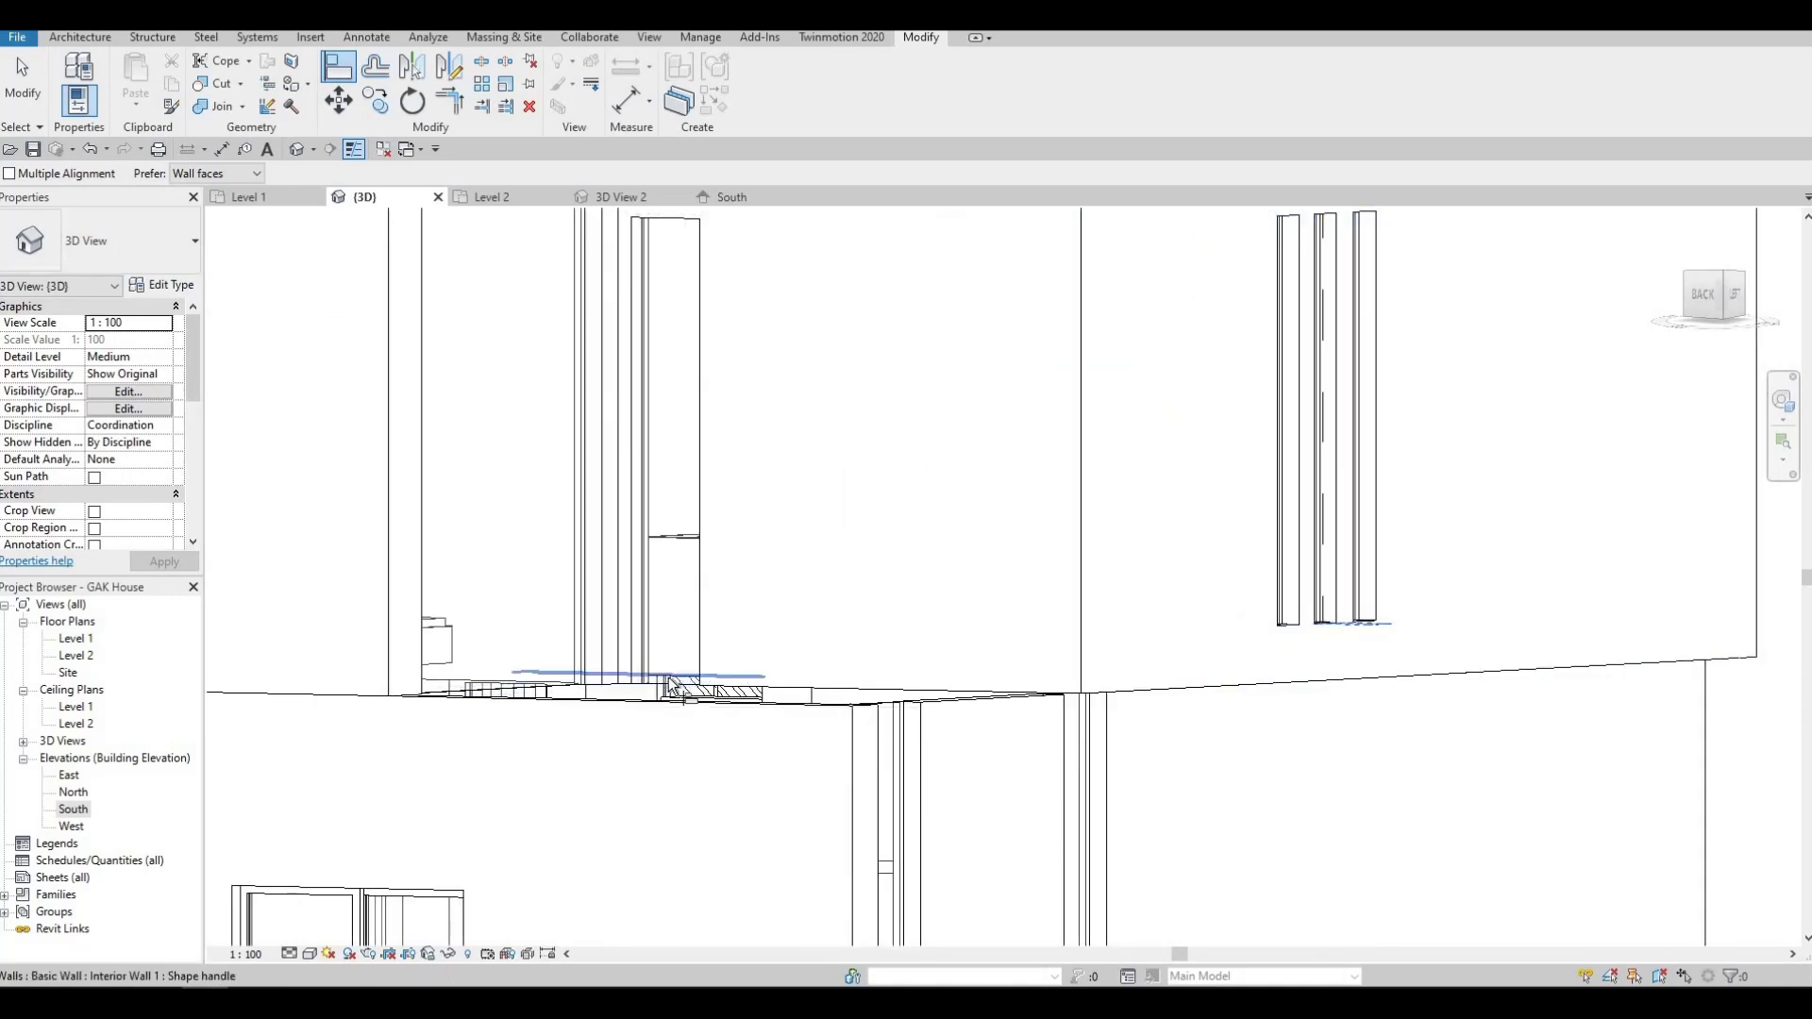
shift+middle_drag(718, 899, 706, 698)
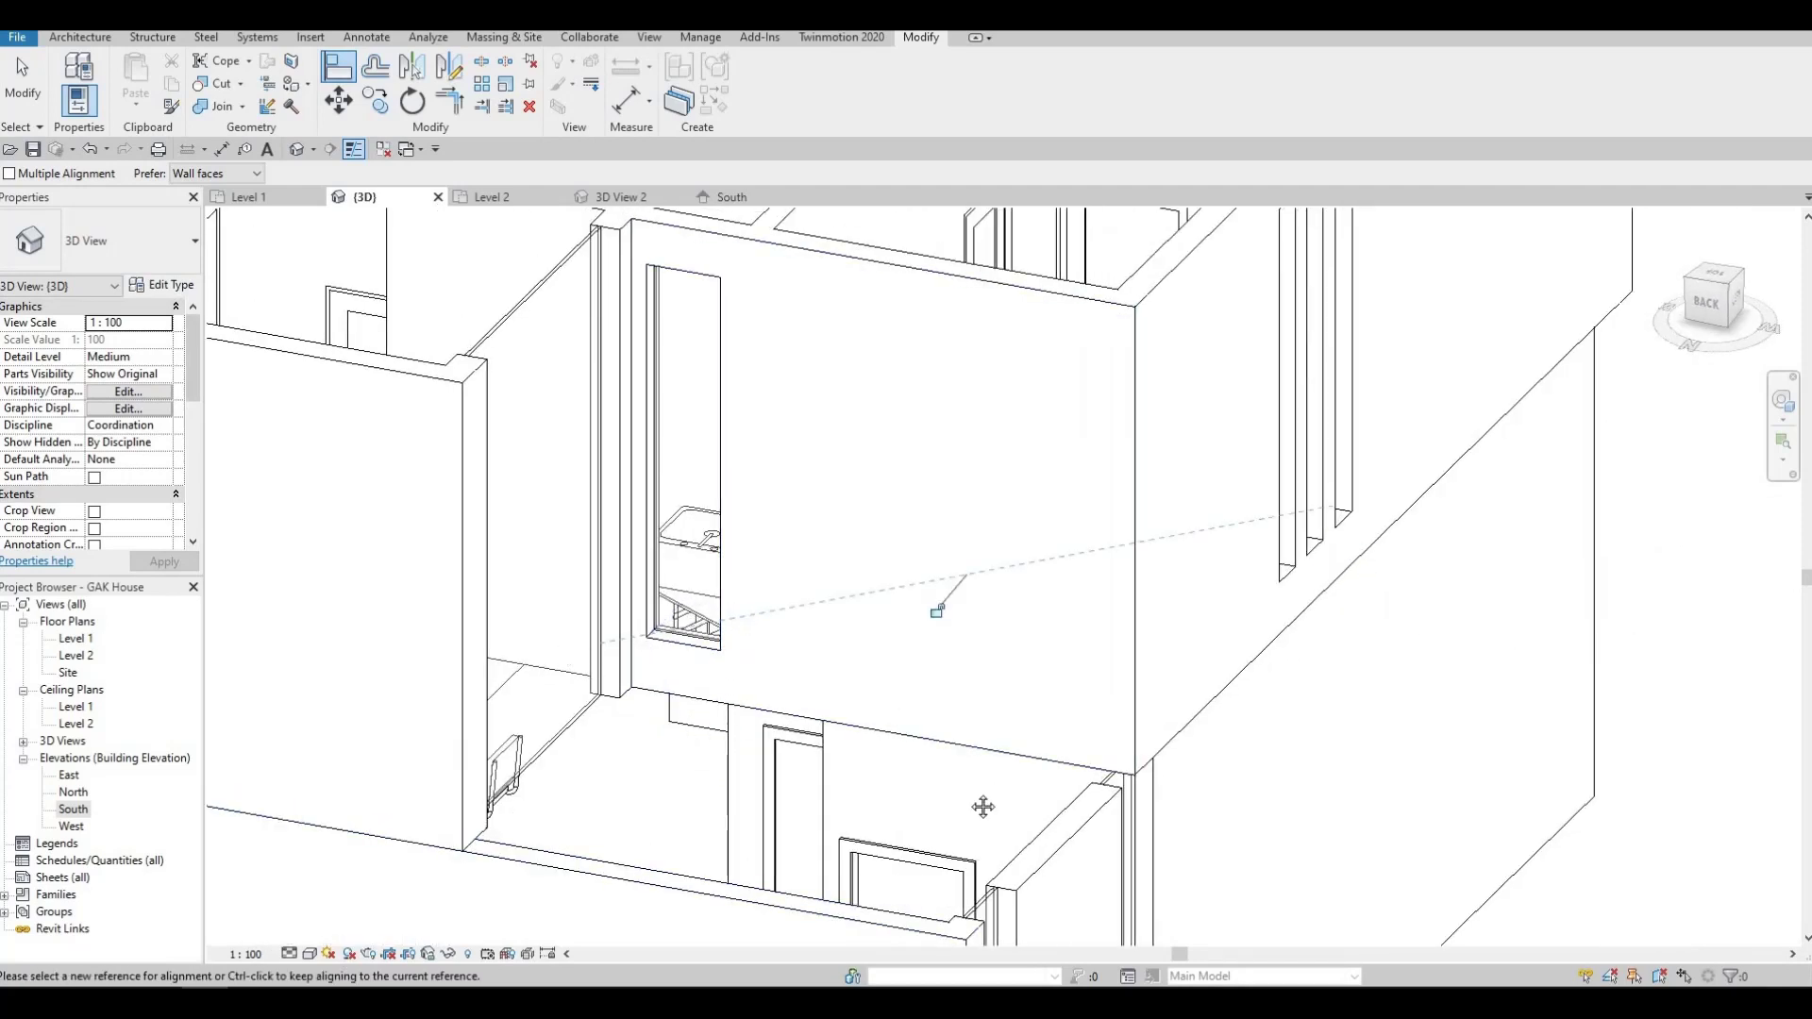
Align the top edge of the Level 2 curtain wall facing the rear terrace with the top of the narrow north one.
shift+middle_drag(983, 805, 1162, 681)
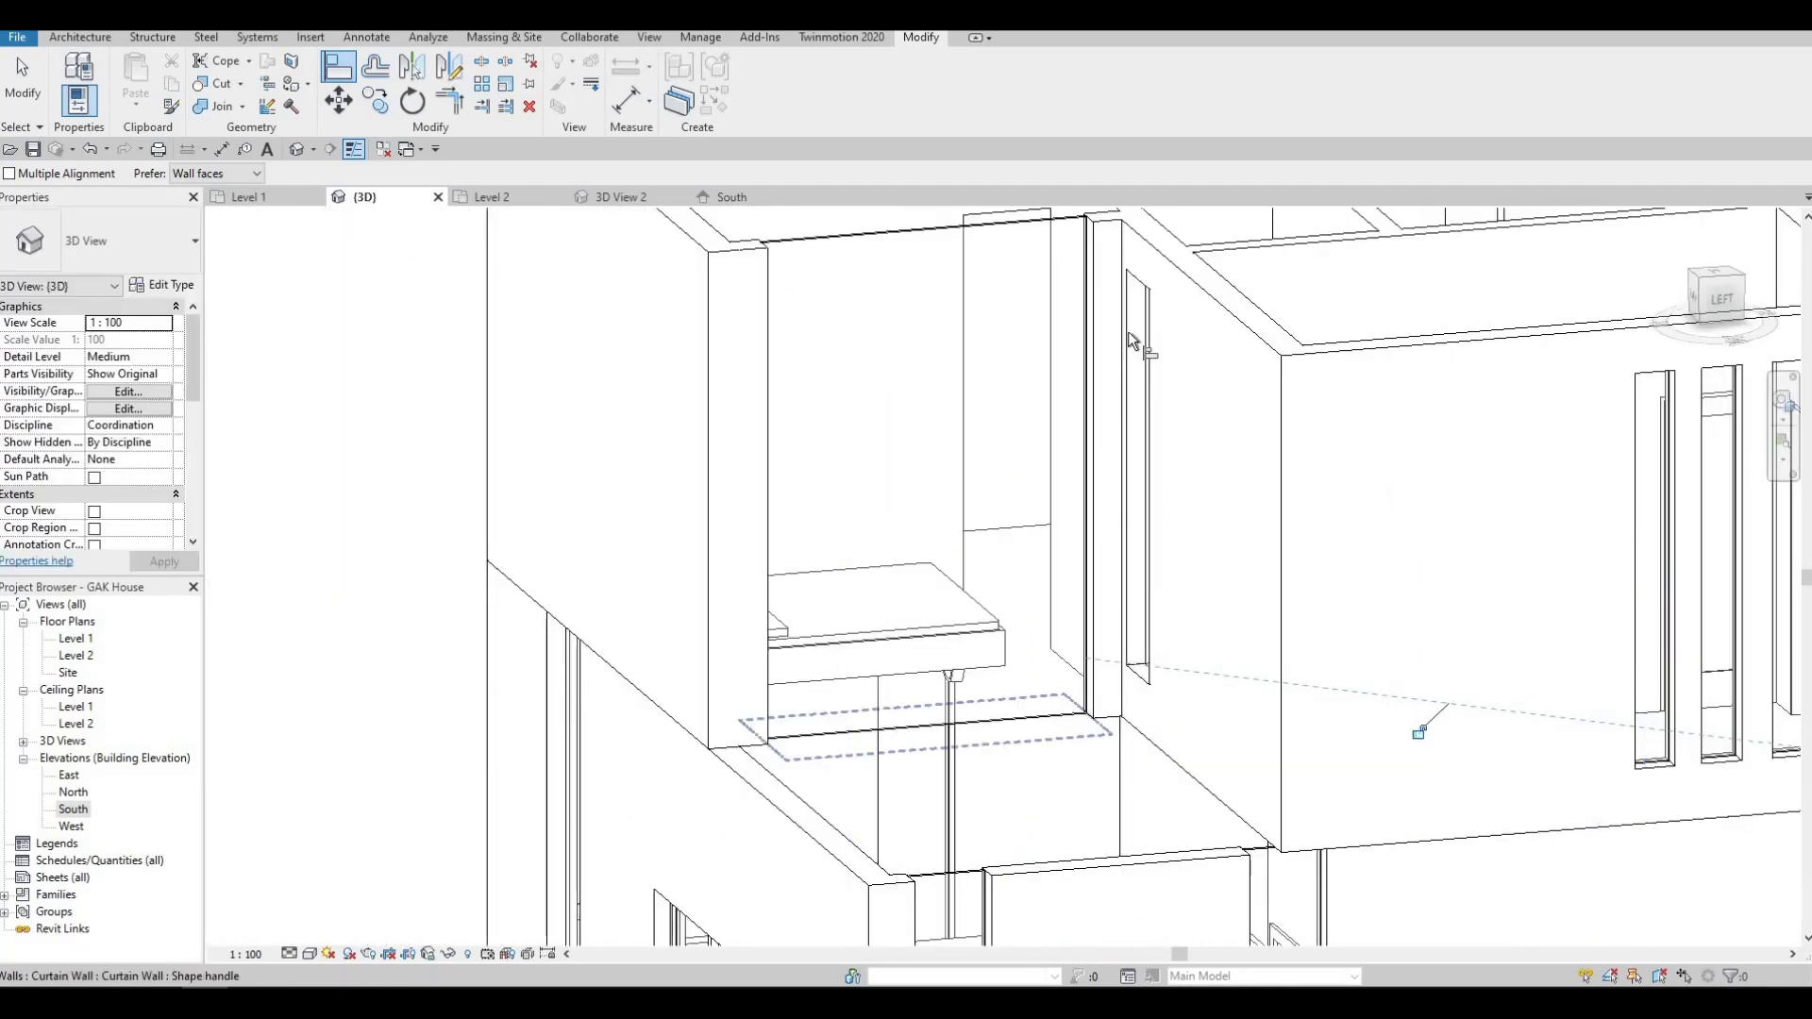
shift+middle_drag(1135, 372, 1137, 310)
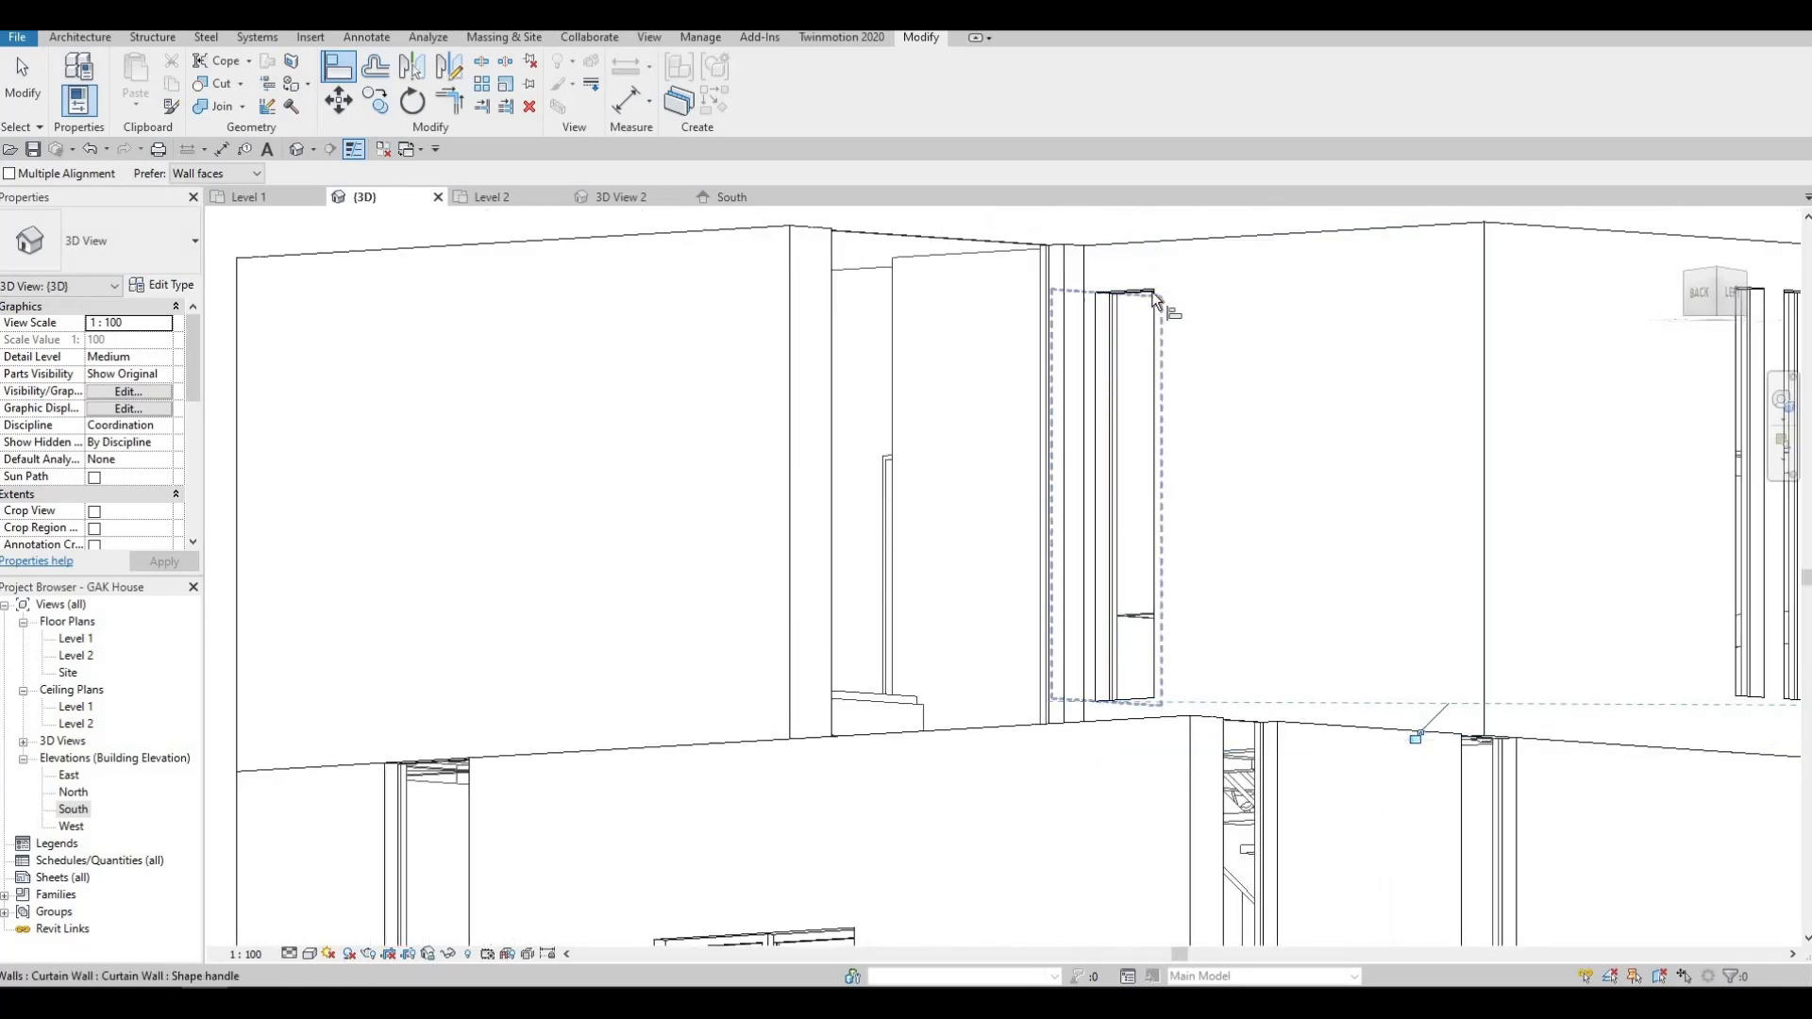
click(1103, 285)
click(1014, 243)
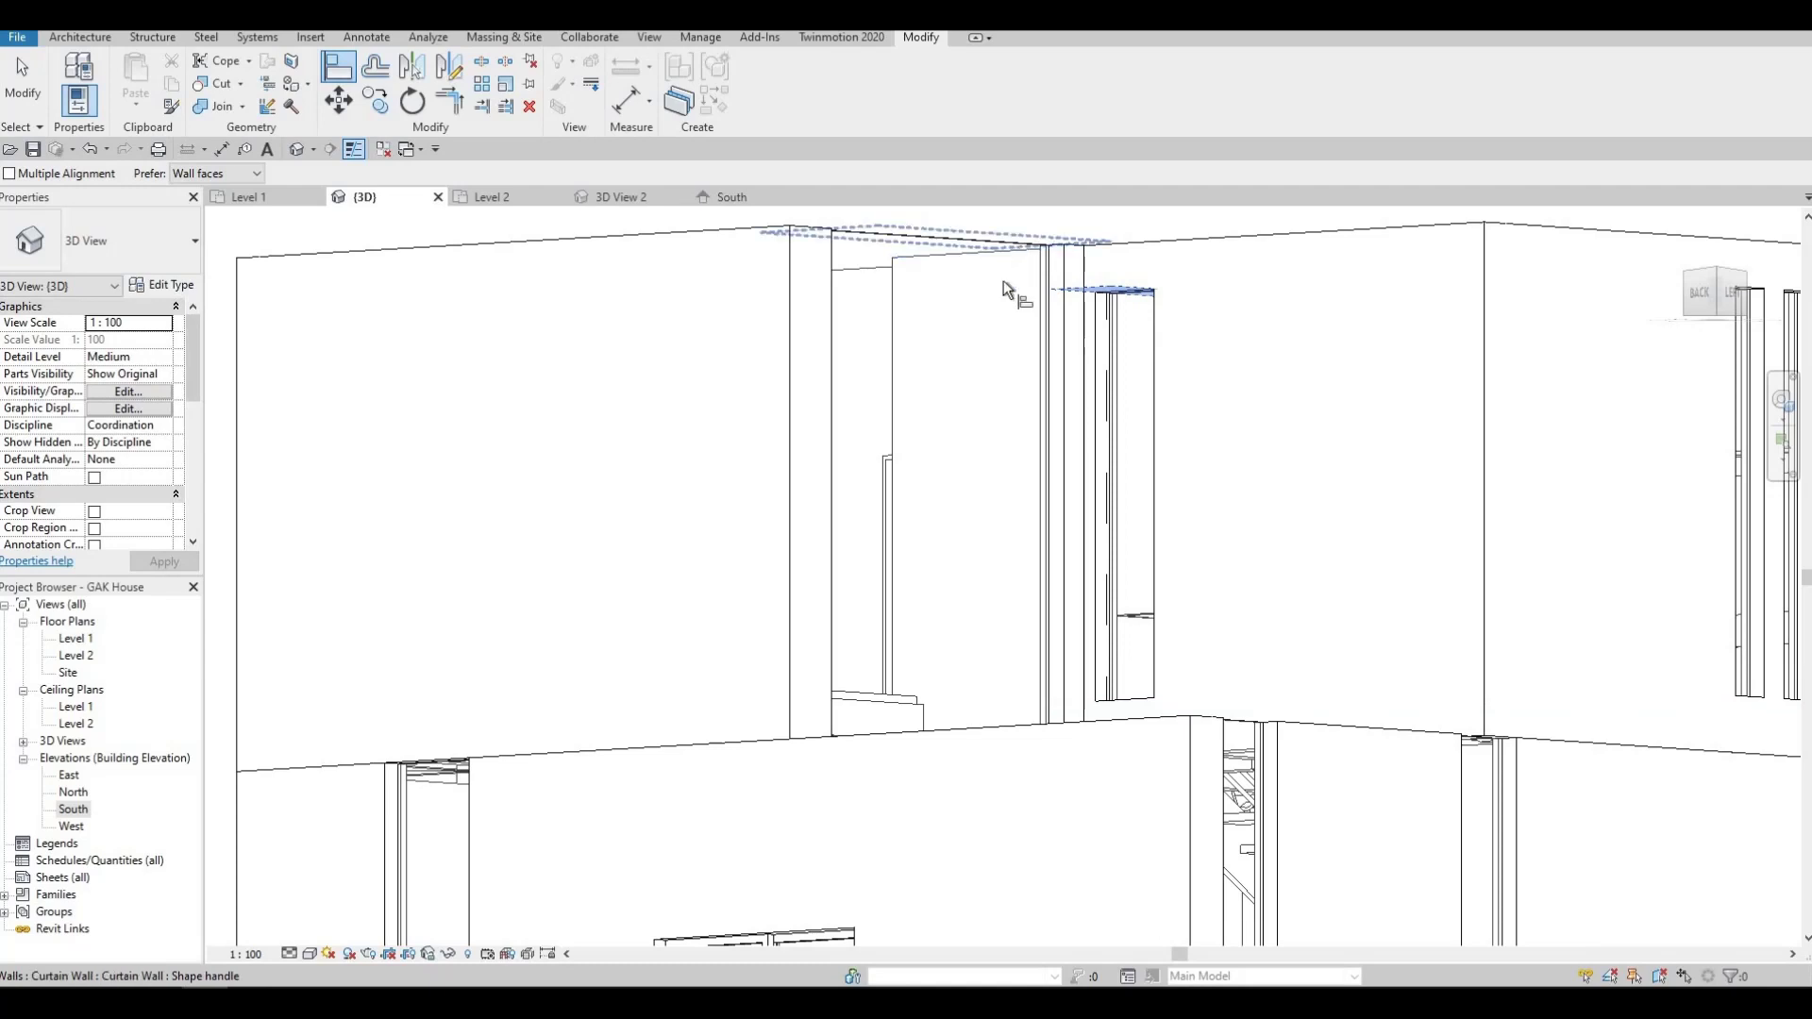
Align the top edge of the Level 2 curtain wall on the east side with the top of the terrace curtain wall.
shift+middle_drag(1032, 535, 1114, 510)
scroll(1113, 510, down, 2)
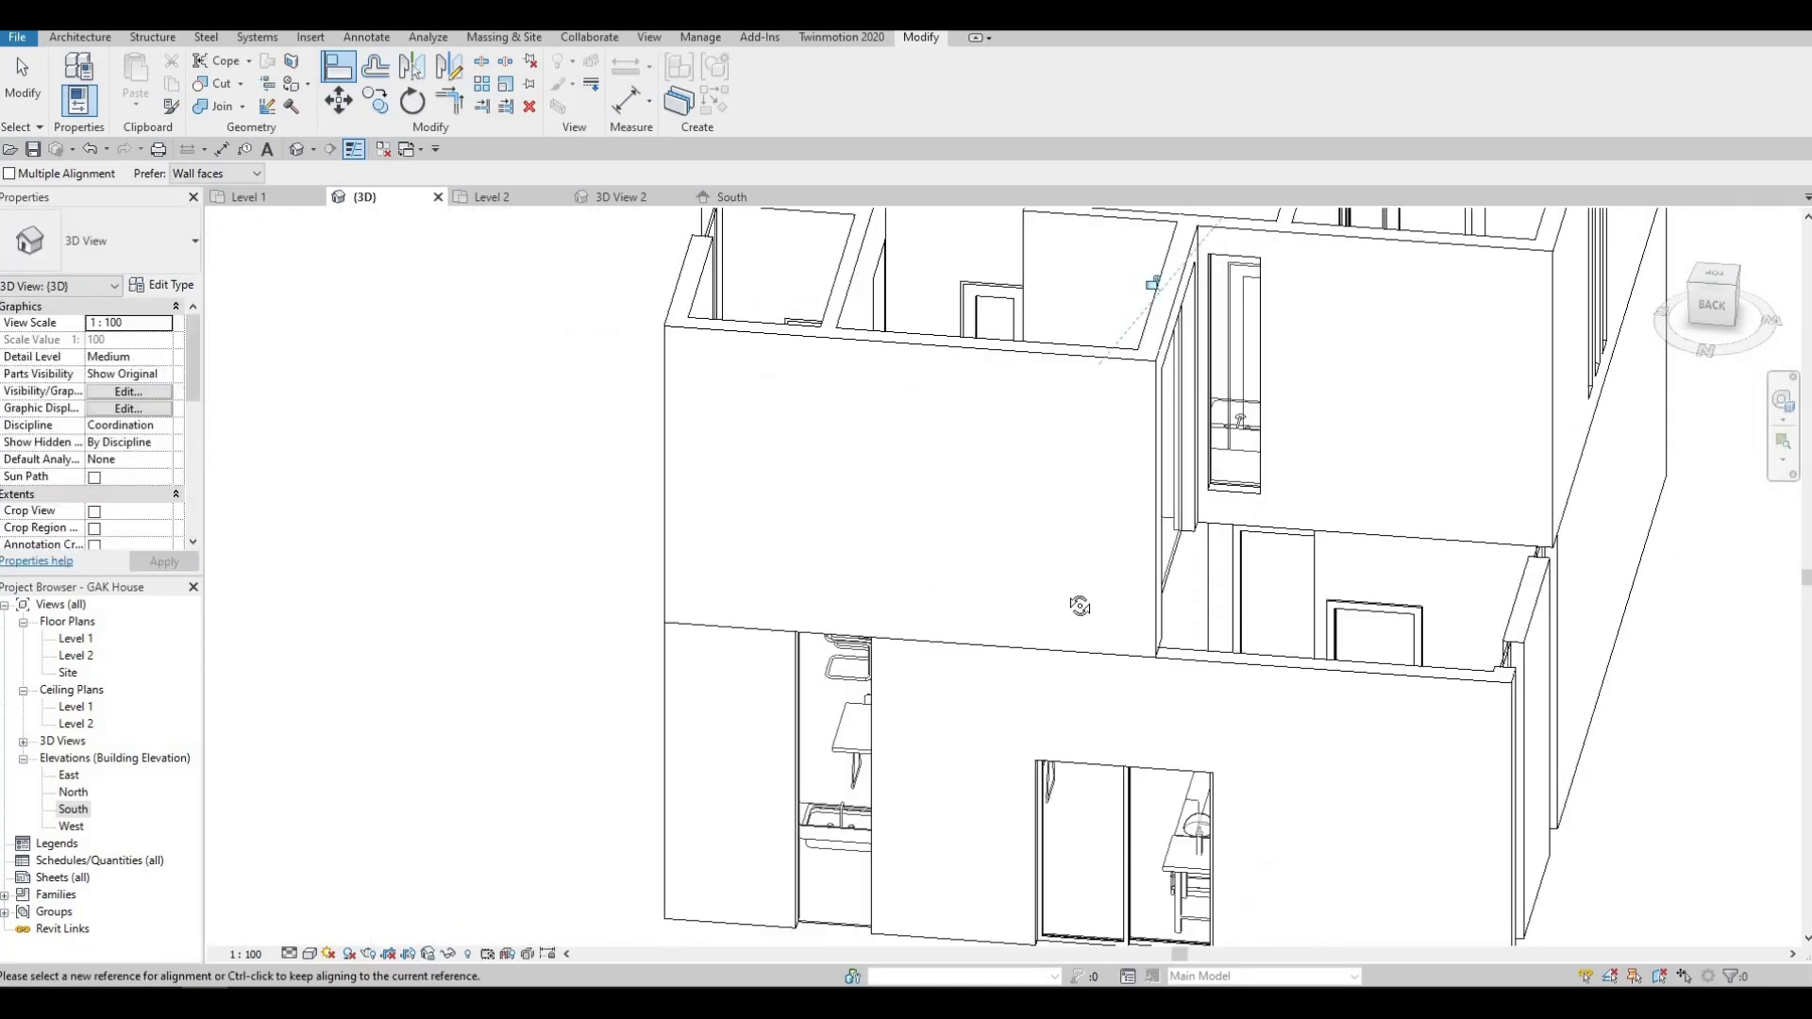
middle_drag(1080, 606, 1116, 621)
shift+middle_drag(988, 634, 999, 646)
shift+middle_drag(1022, 522, 1041, 522)
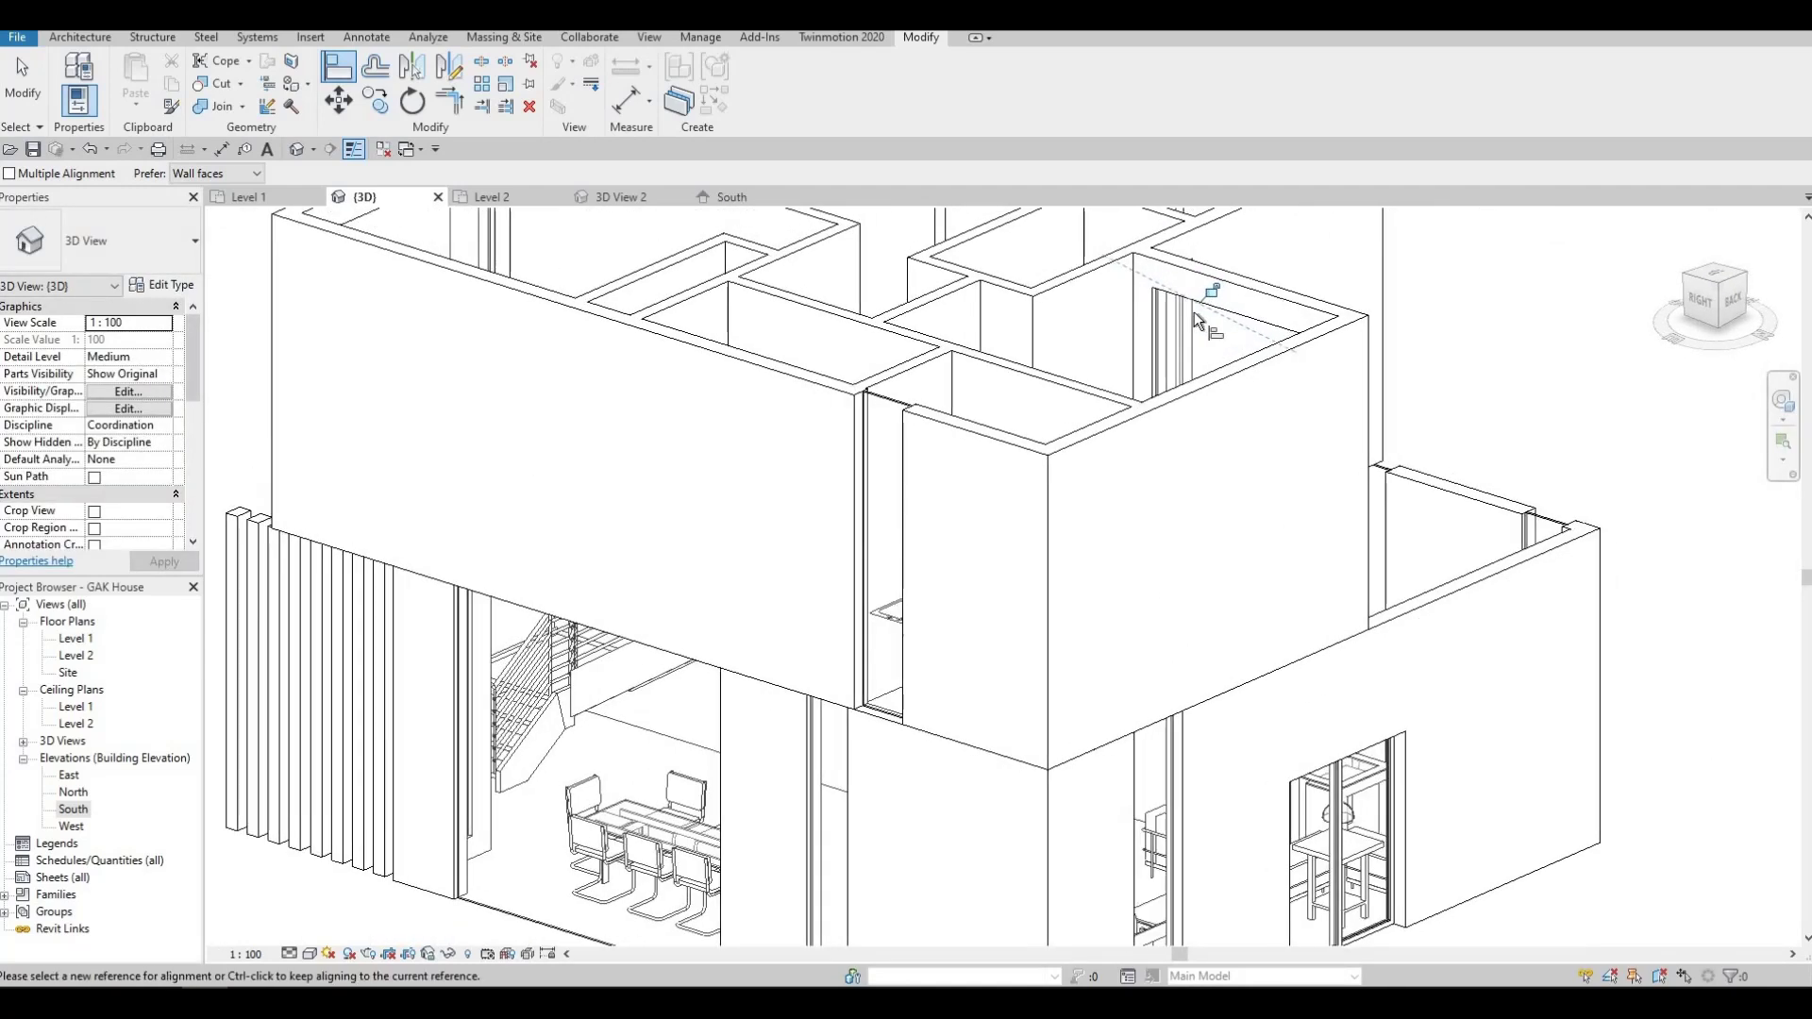
click(1211, 308)
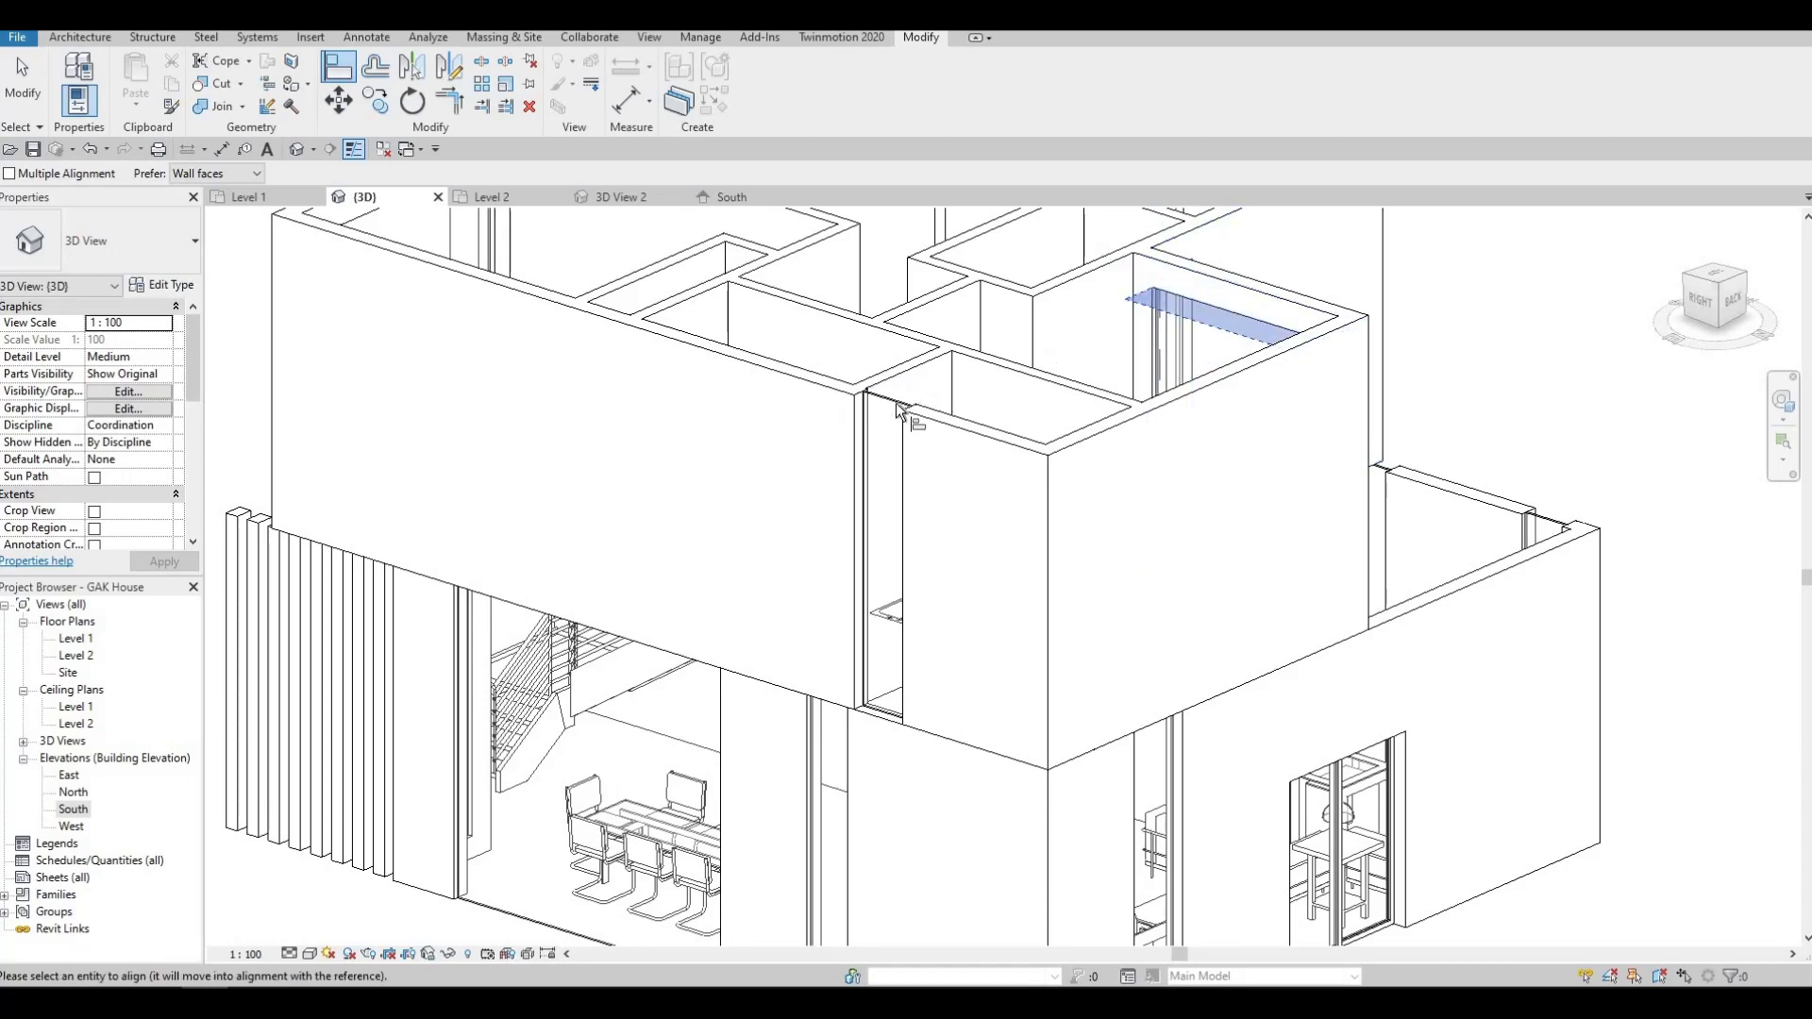
middle_drag(1056, 777, 1347, 837)
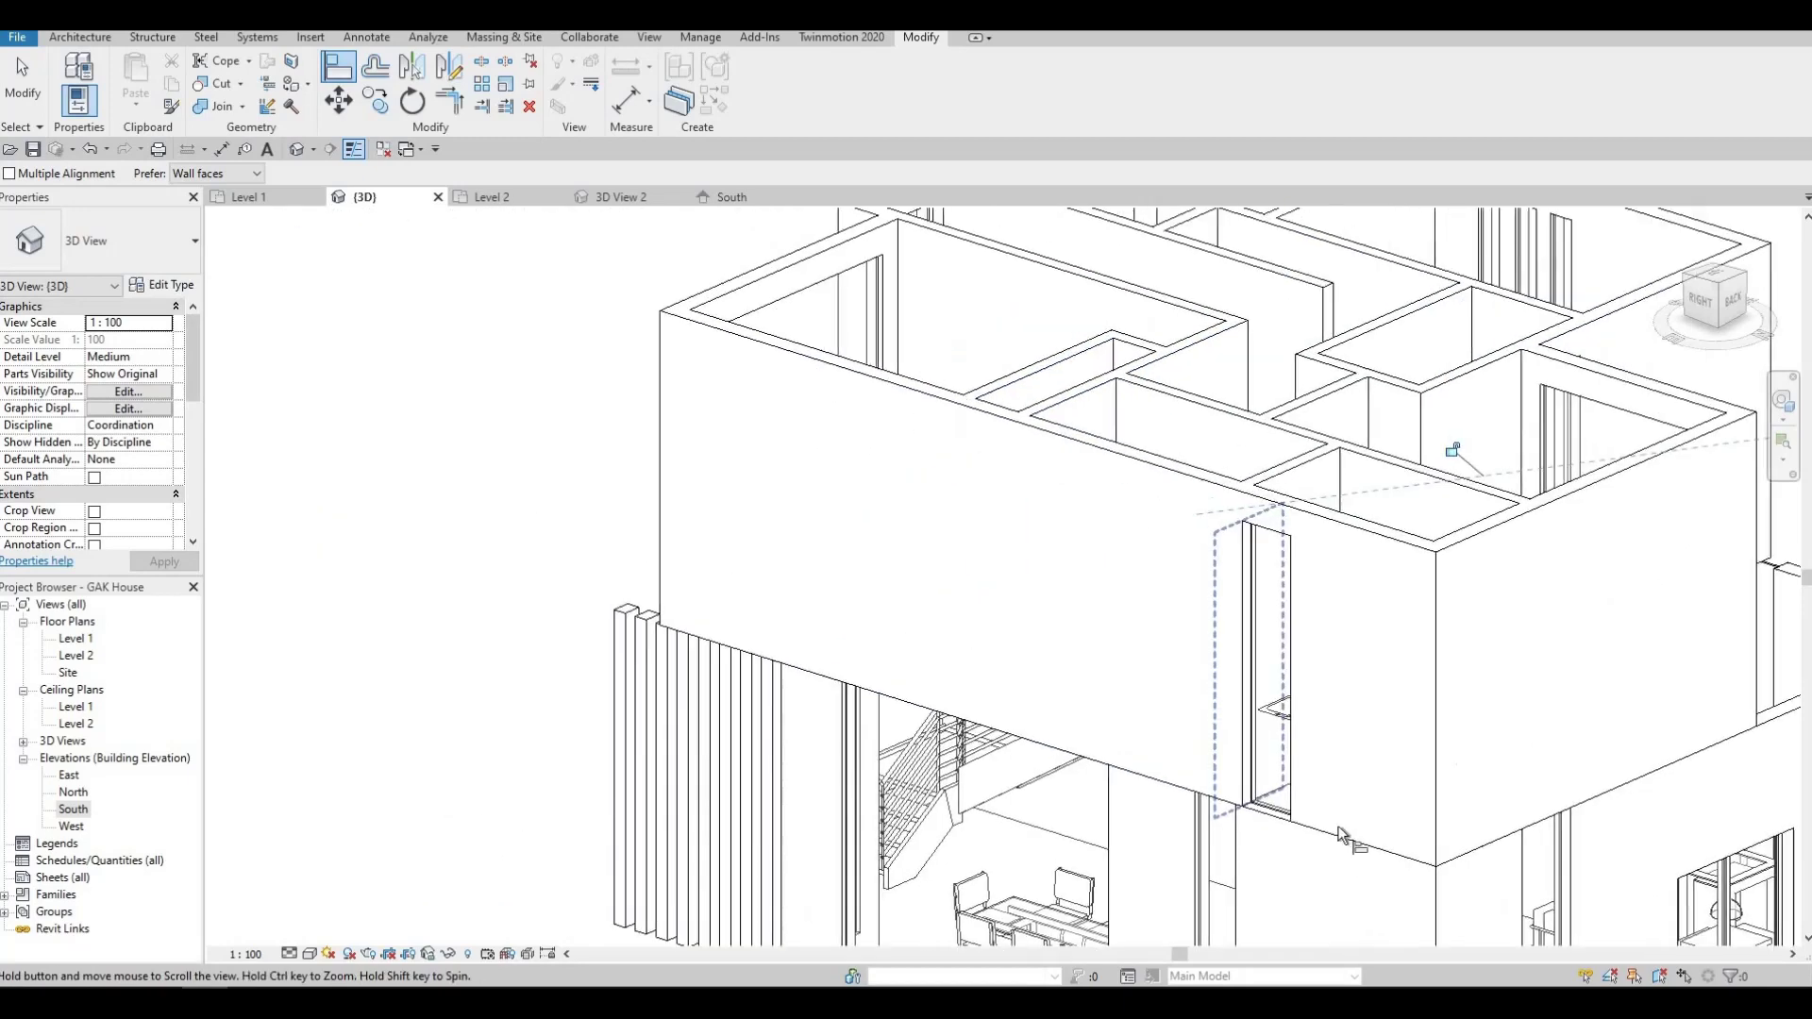
Align the bottom edge of the Level 2 east curtain wall with the wide front curtain wall's bottom edge and end the Align command.
shift+middle_drag(802, 472, 1152, 651)
middle_drag(1161, 925, 1147, 643)
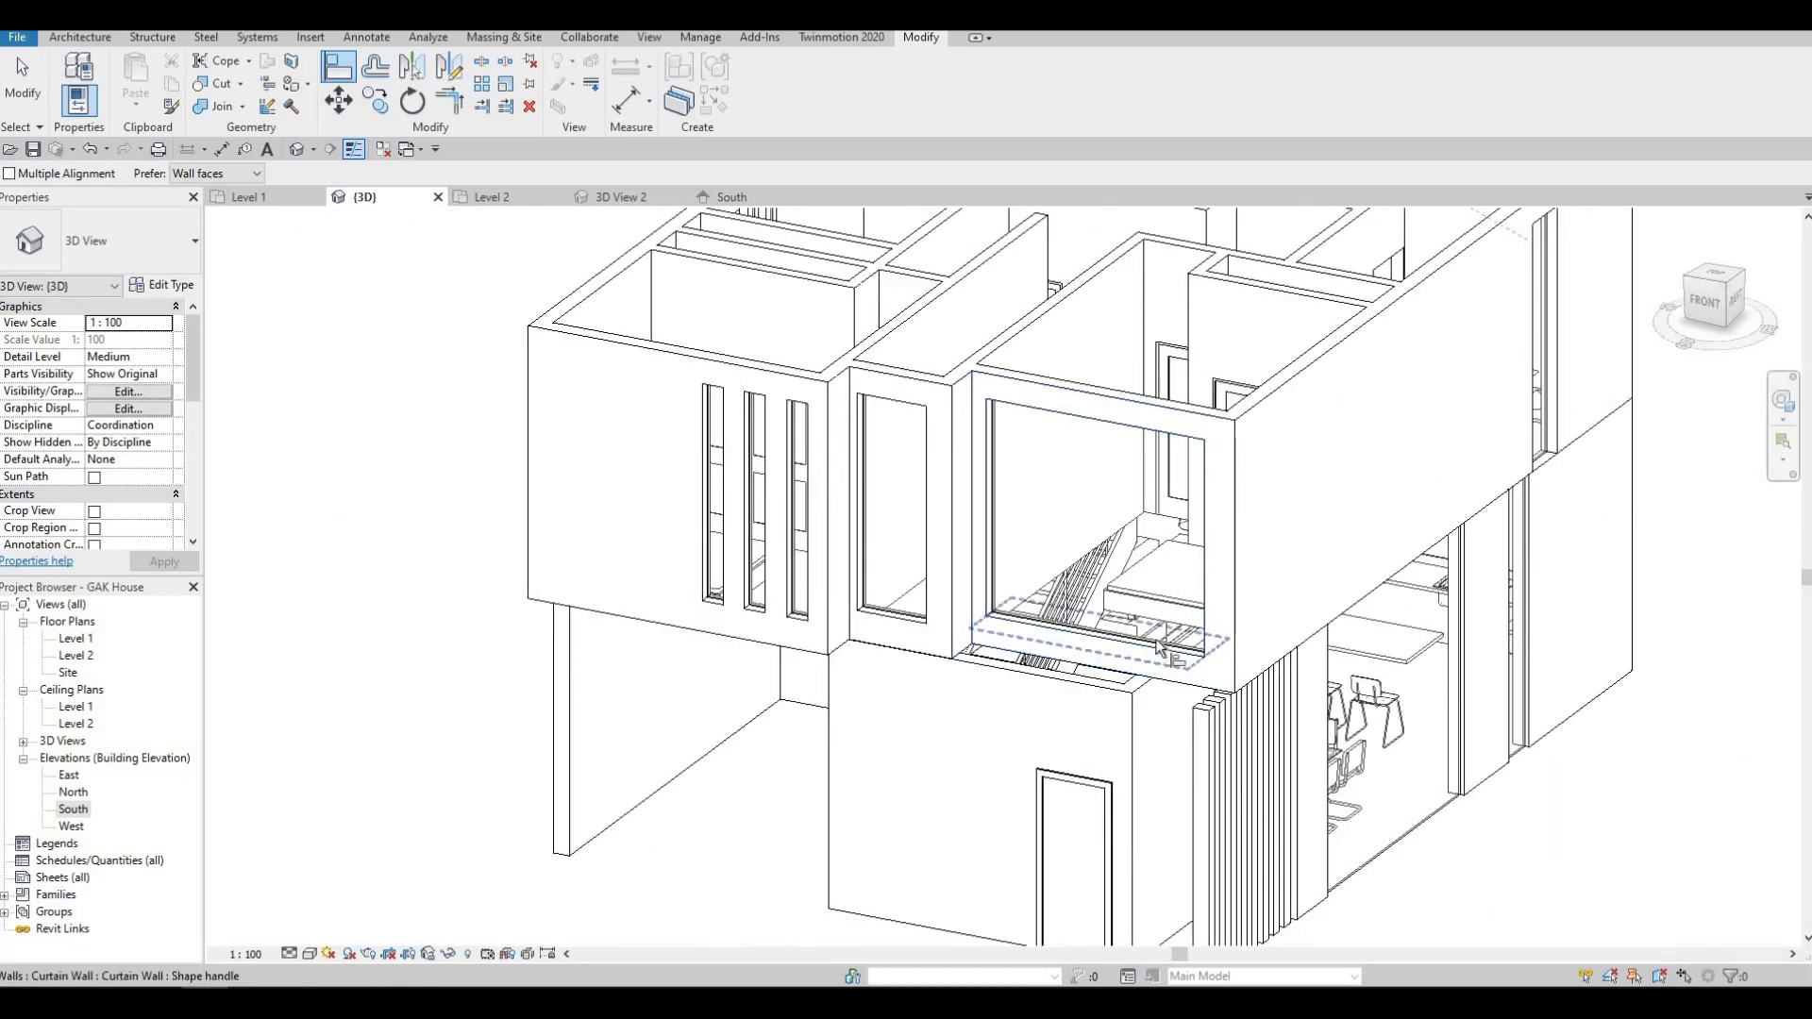
click(1112, 496)
shift+middle_drag(1111, 496, 1201, 460)
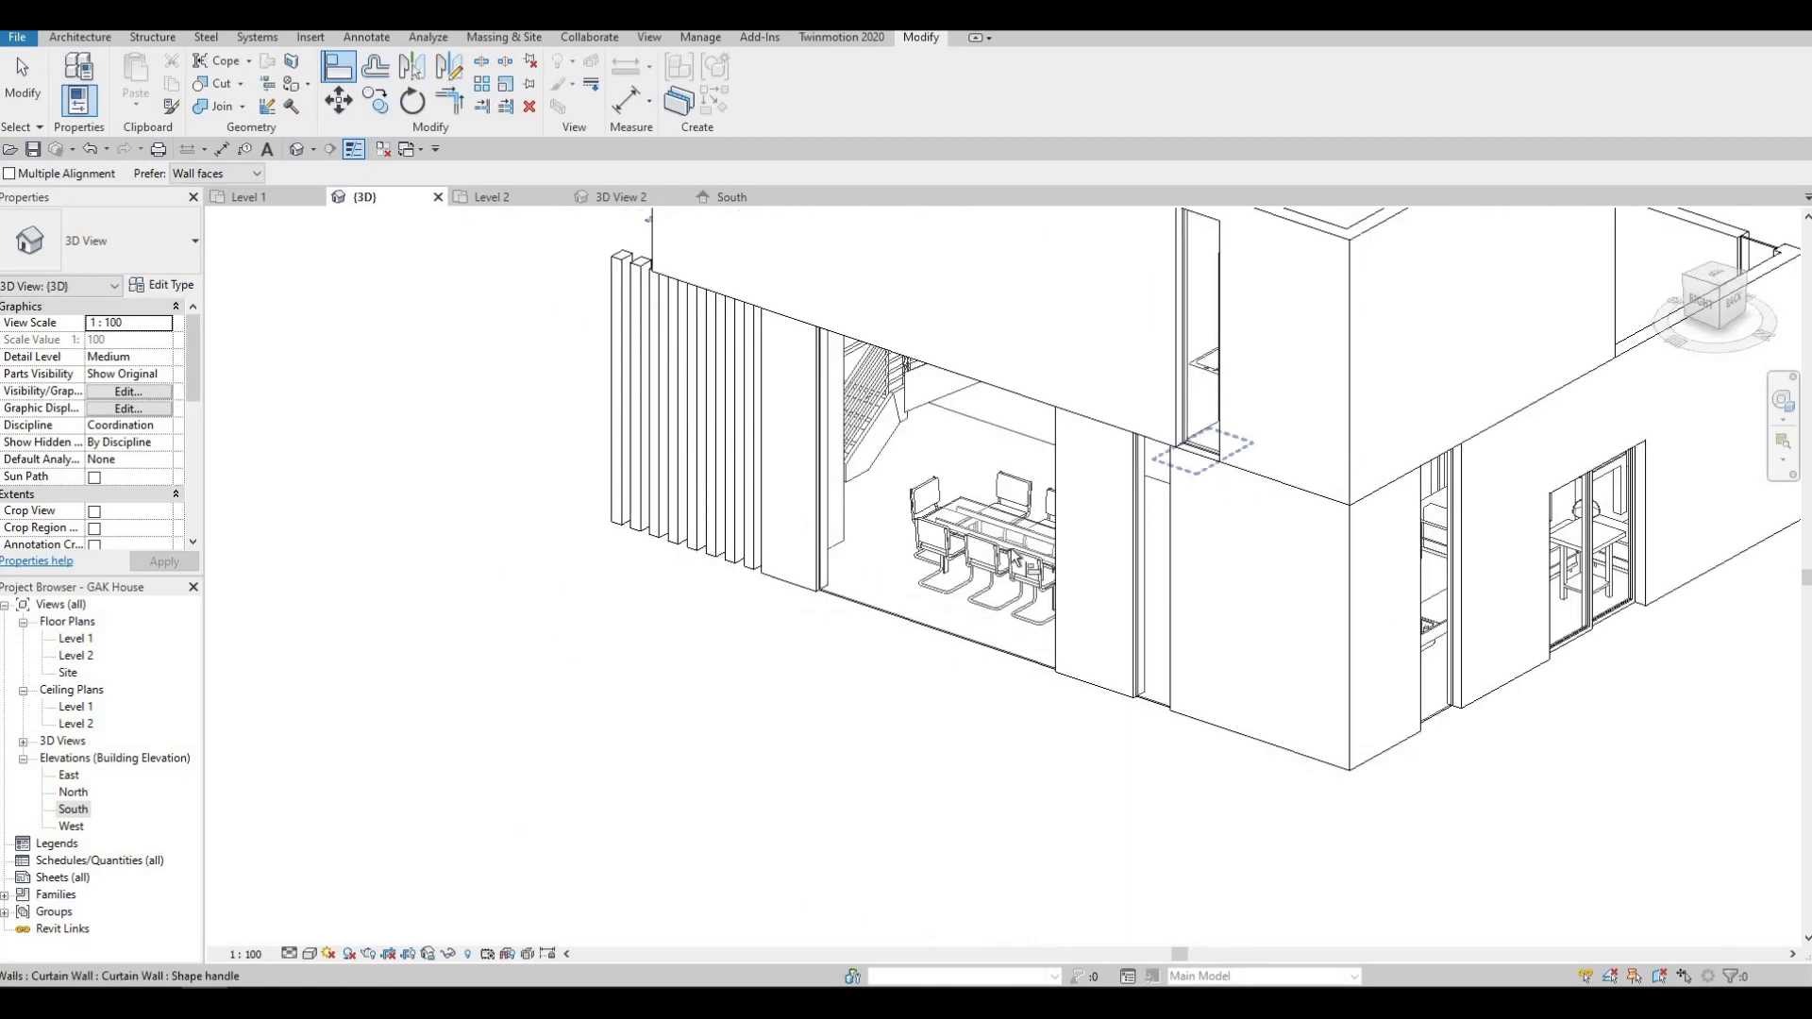
shift+middle_drag(708, 717, 1066, 746)
middle_drag(888, 531, 943, 713)
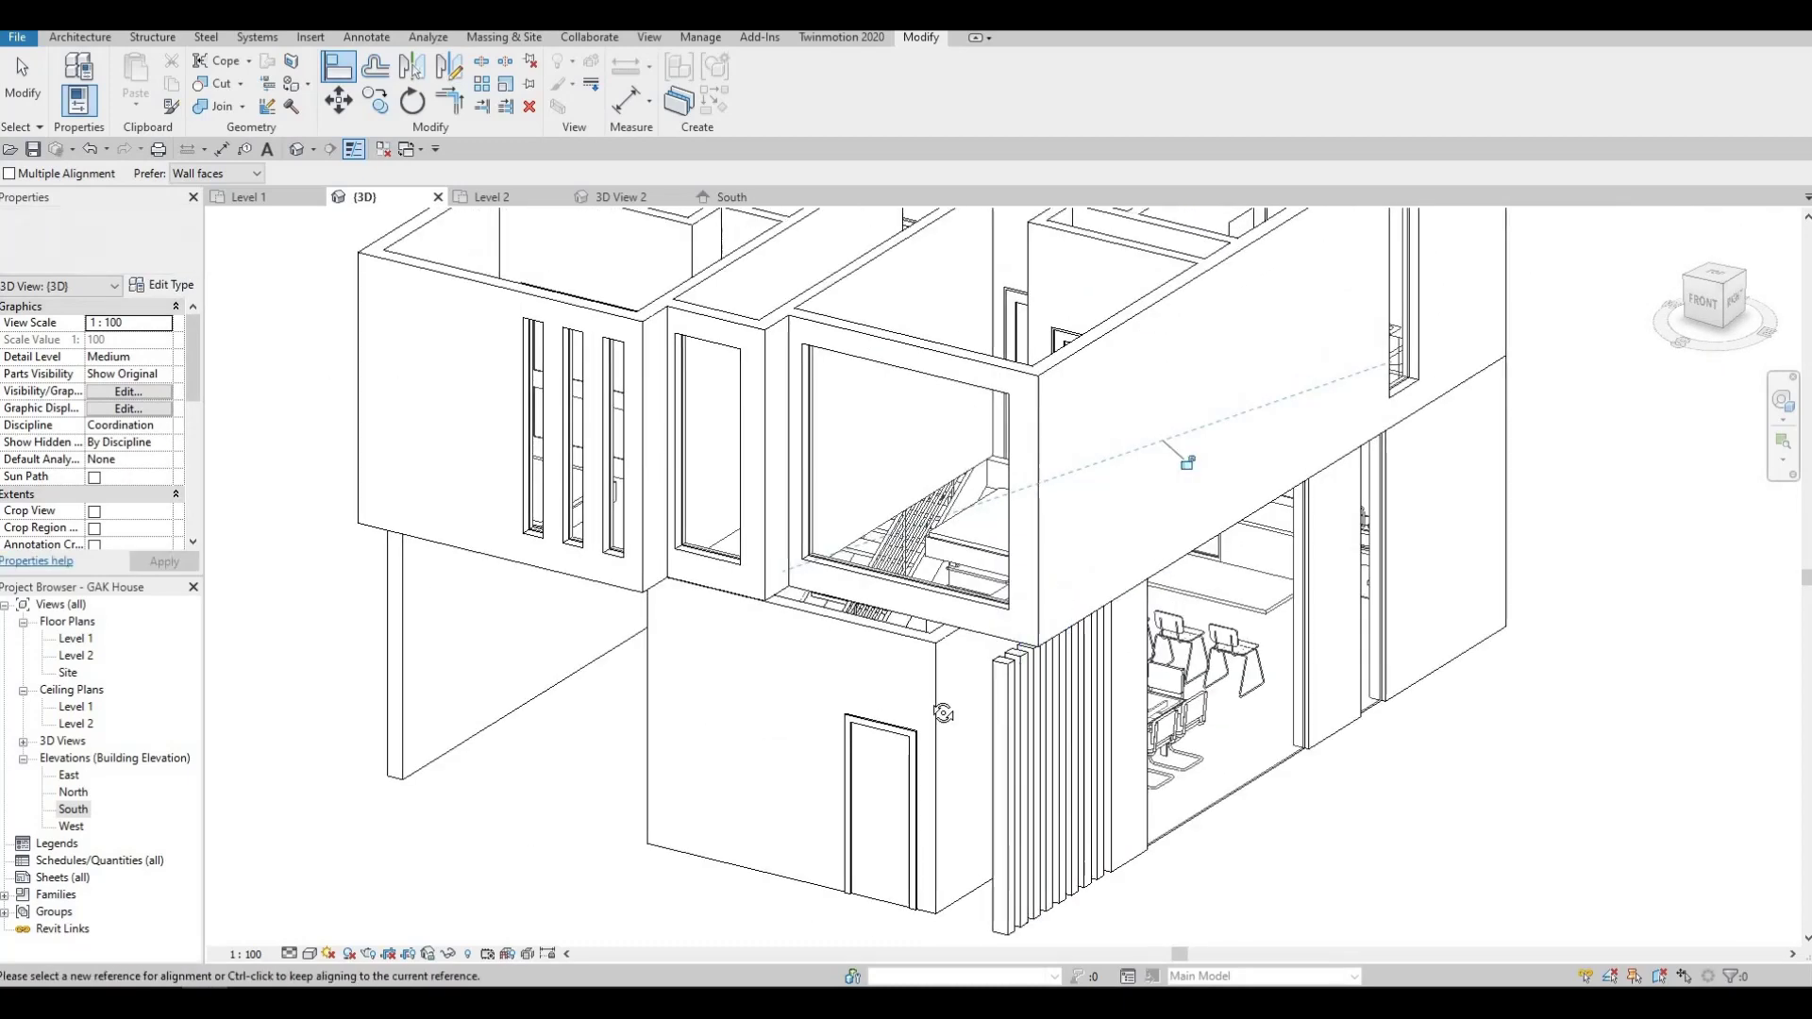
key(Escape)
key(Escape)
key(Escape)
Extend the wide Level 2 front curtain wall downward to the bottom of its host wall and deselect it.
scroll(1001, 651, up, 5)
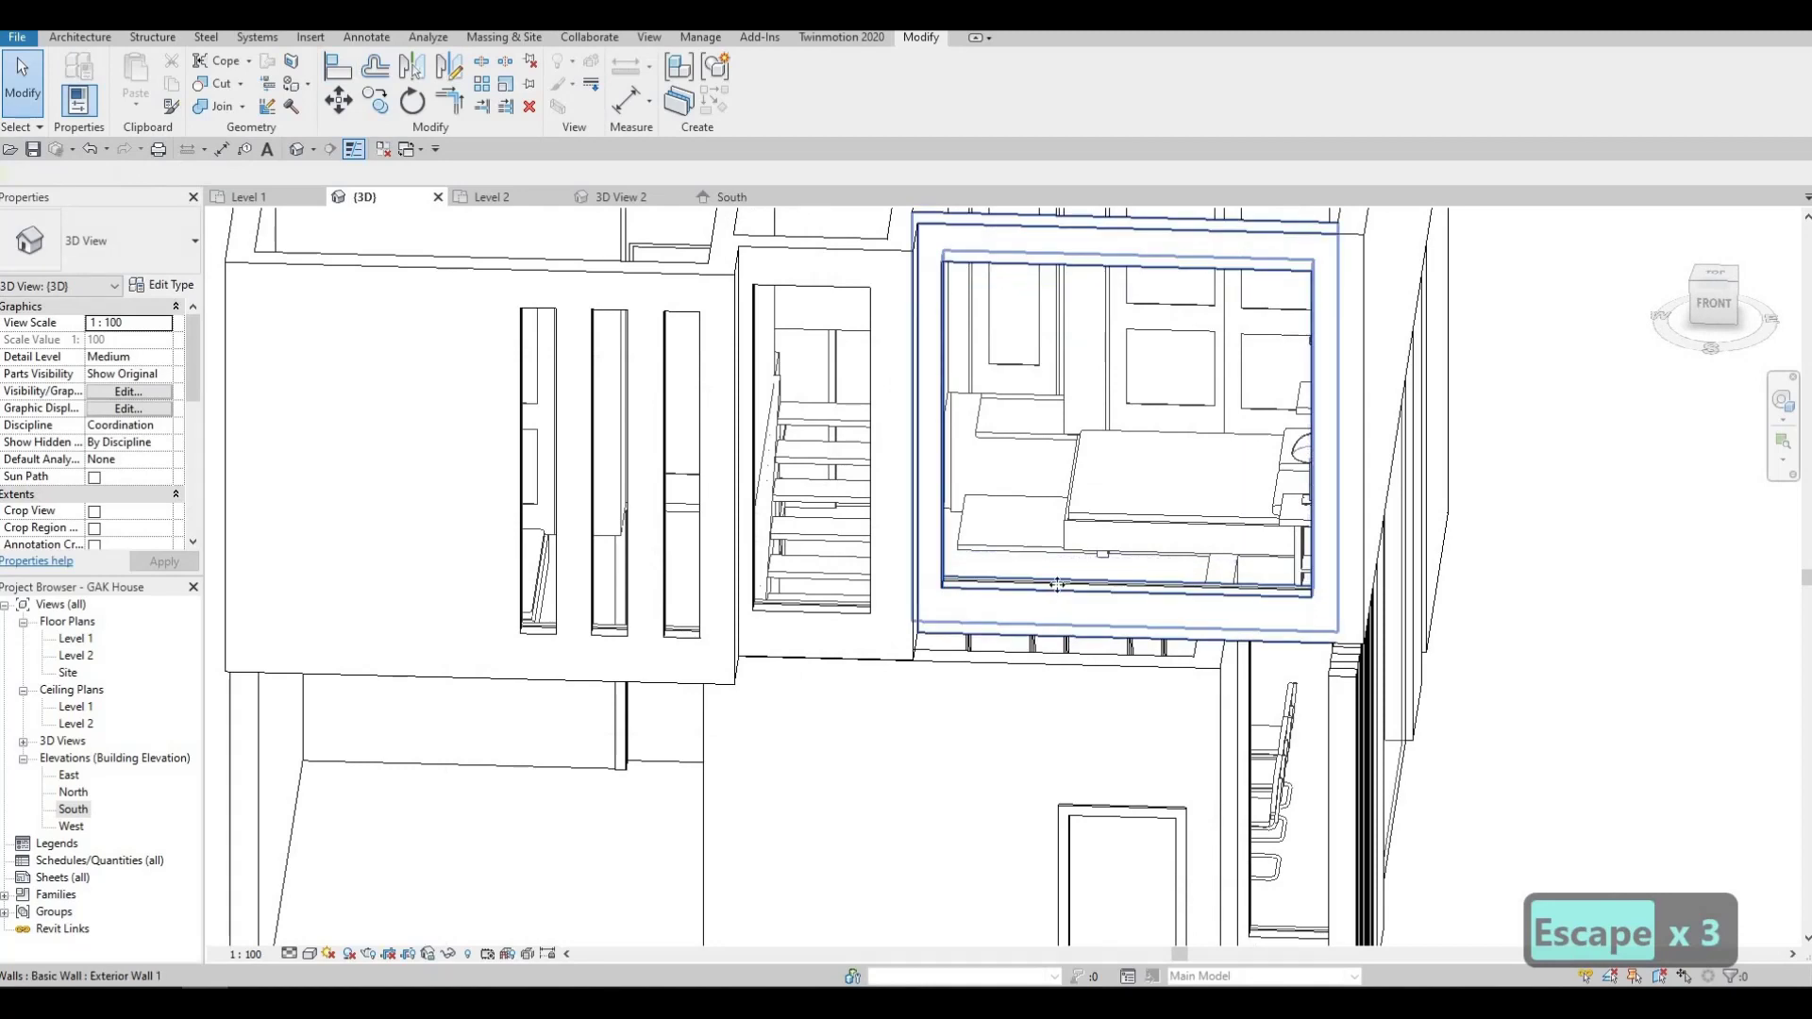
click(1057, 585)
key(Escape)
click(1129, 600)
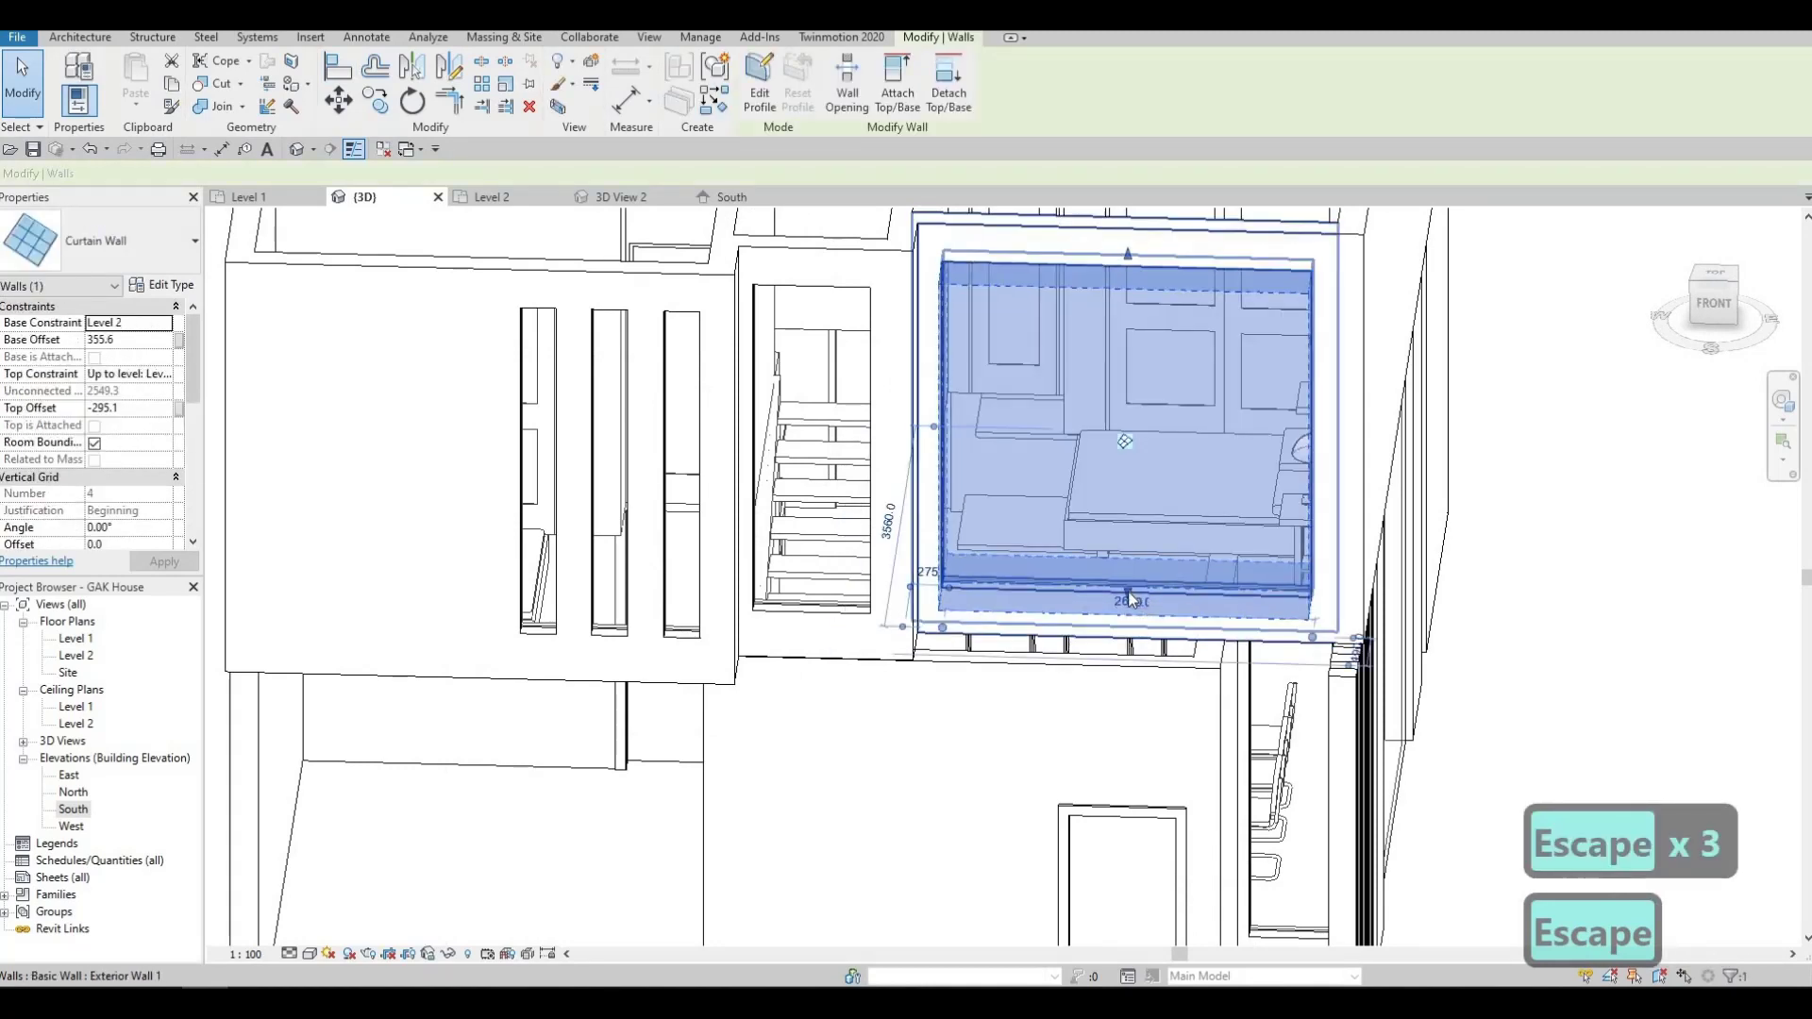
drag(1134, 615, 1138, 744)
key(Escape)
key(Escape)
shift+middle_drag(1138, 744, 1090, 745)
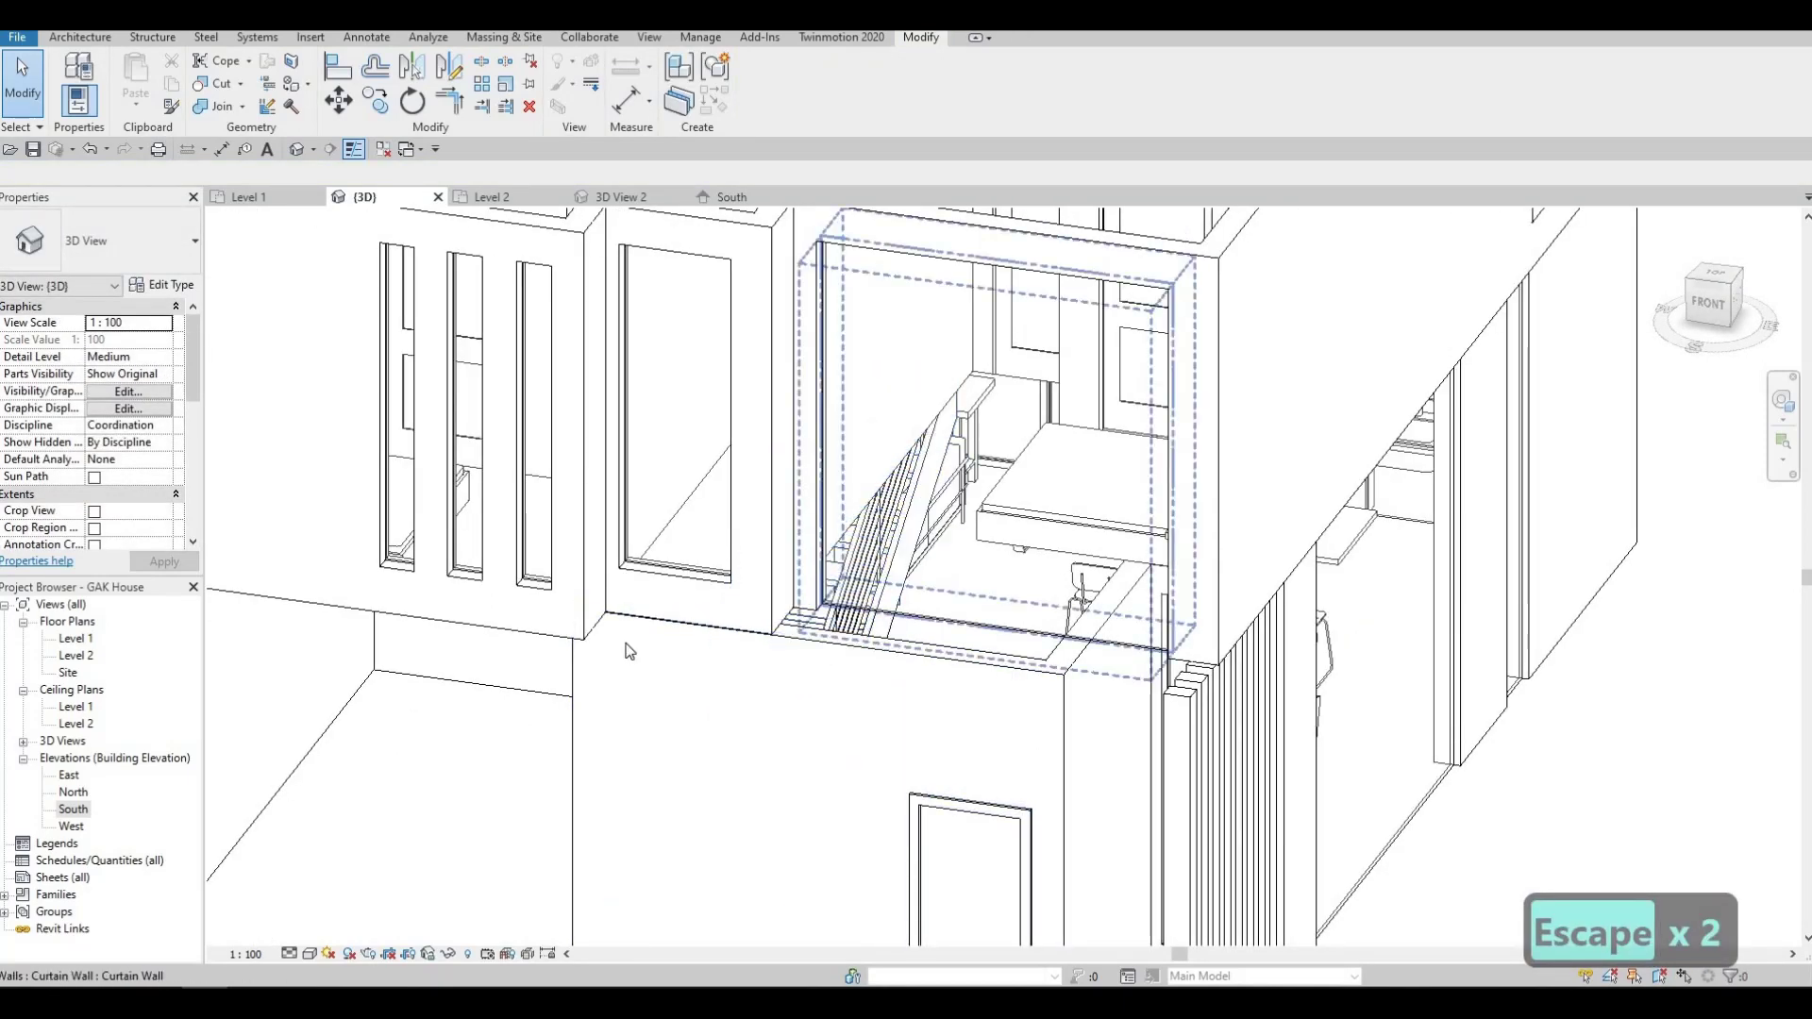
In the Level 1 plan, shorten the west exterior wall by pulling its south end back from grid C to a length of about 6700 mm.
shift+middle_drag(626, 647, 1007, 707)
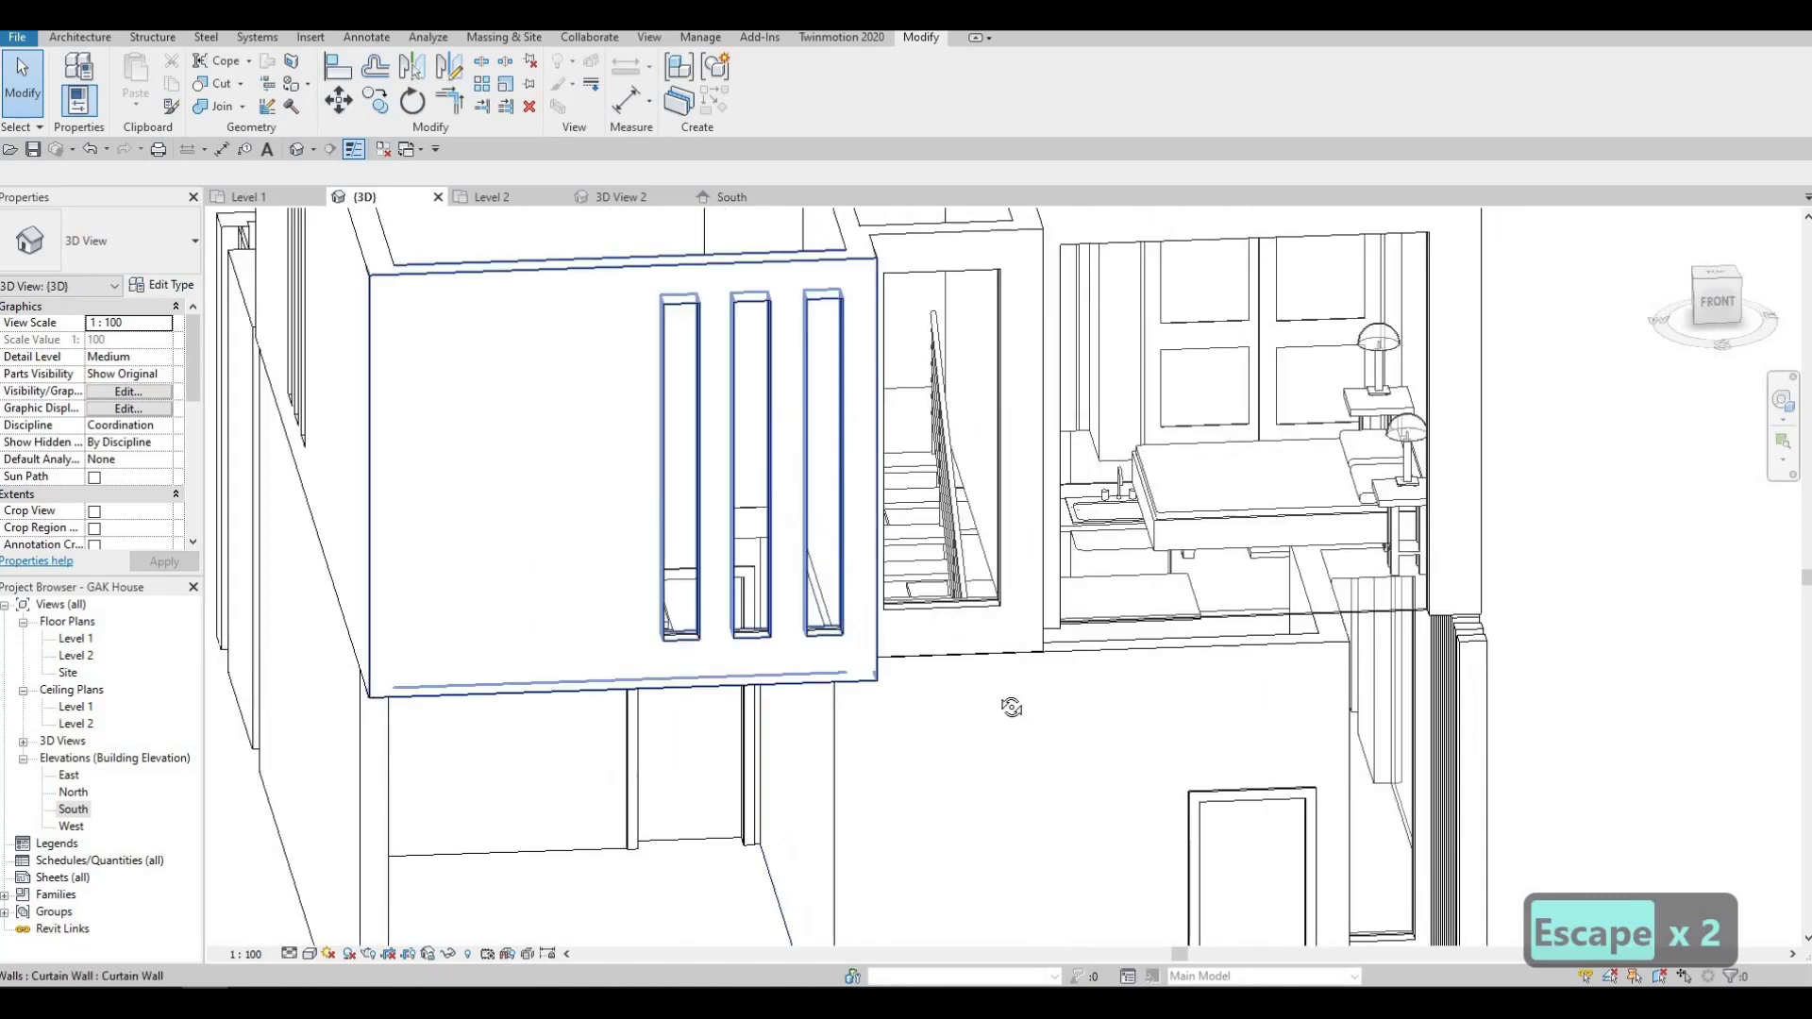
shift+middle_drag(939, 626, 972, 536)
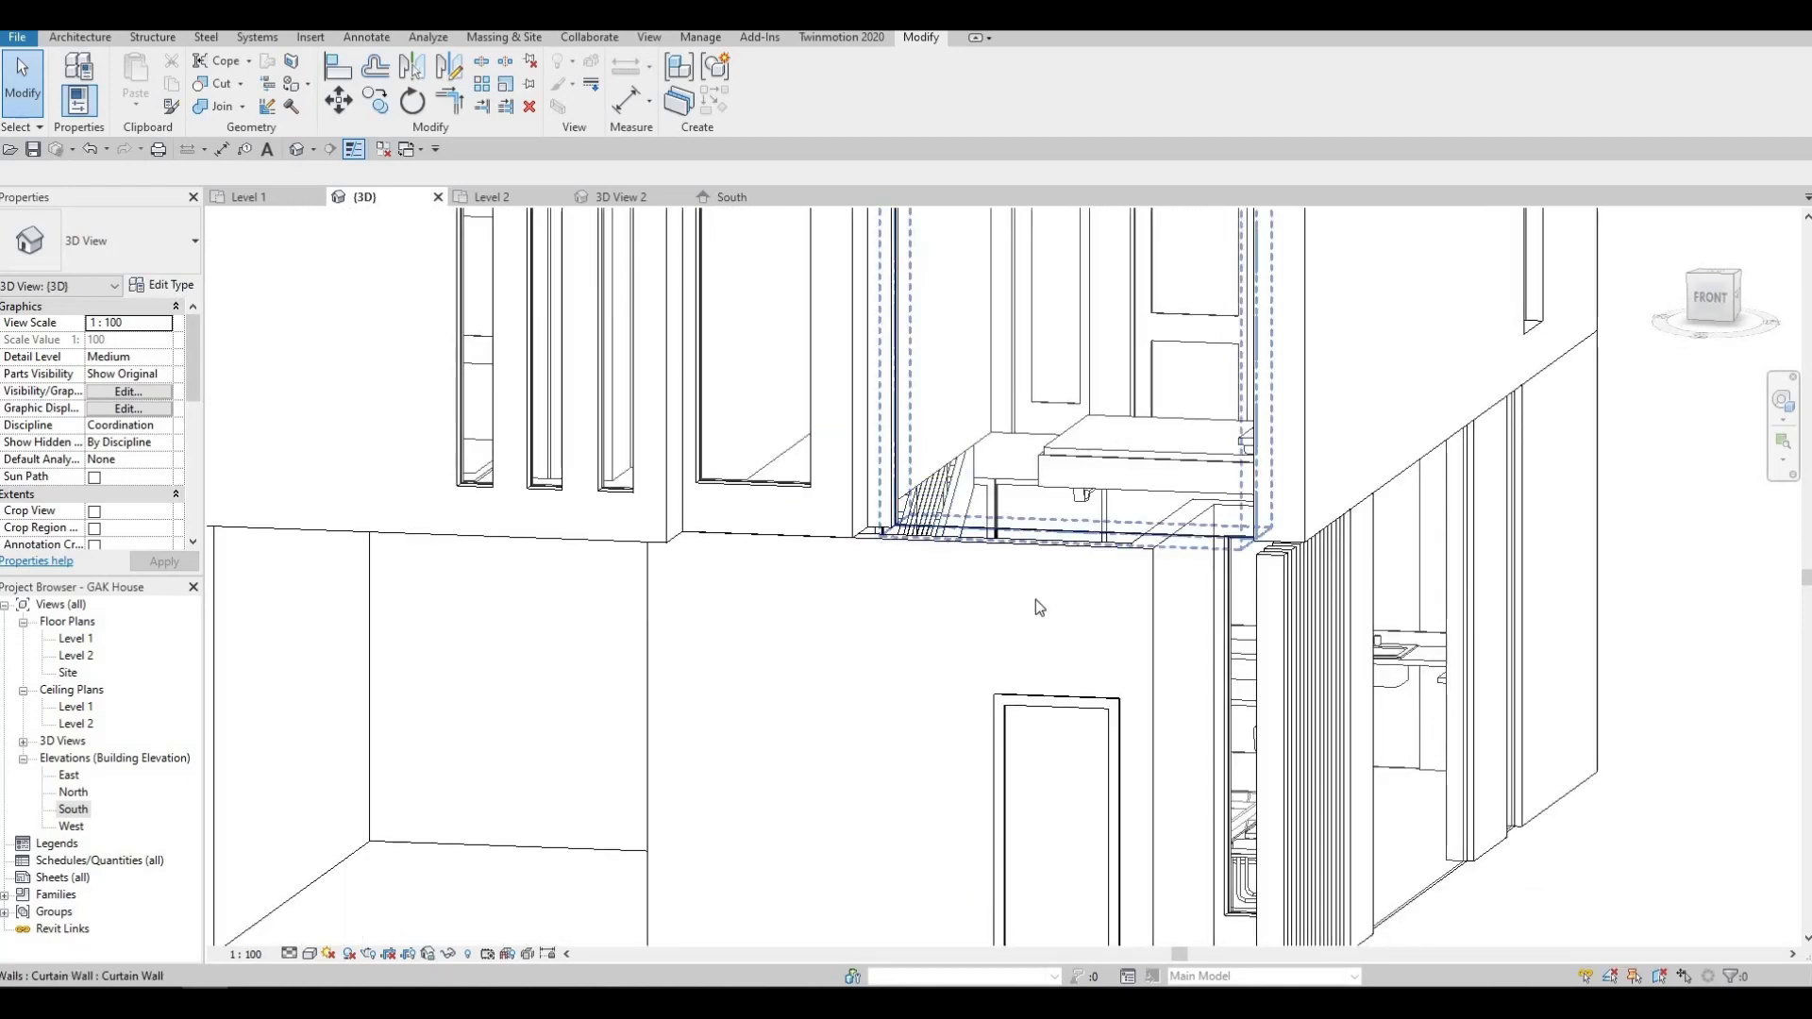
shift+middle_drag(1034, 599, 1425, 406)
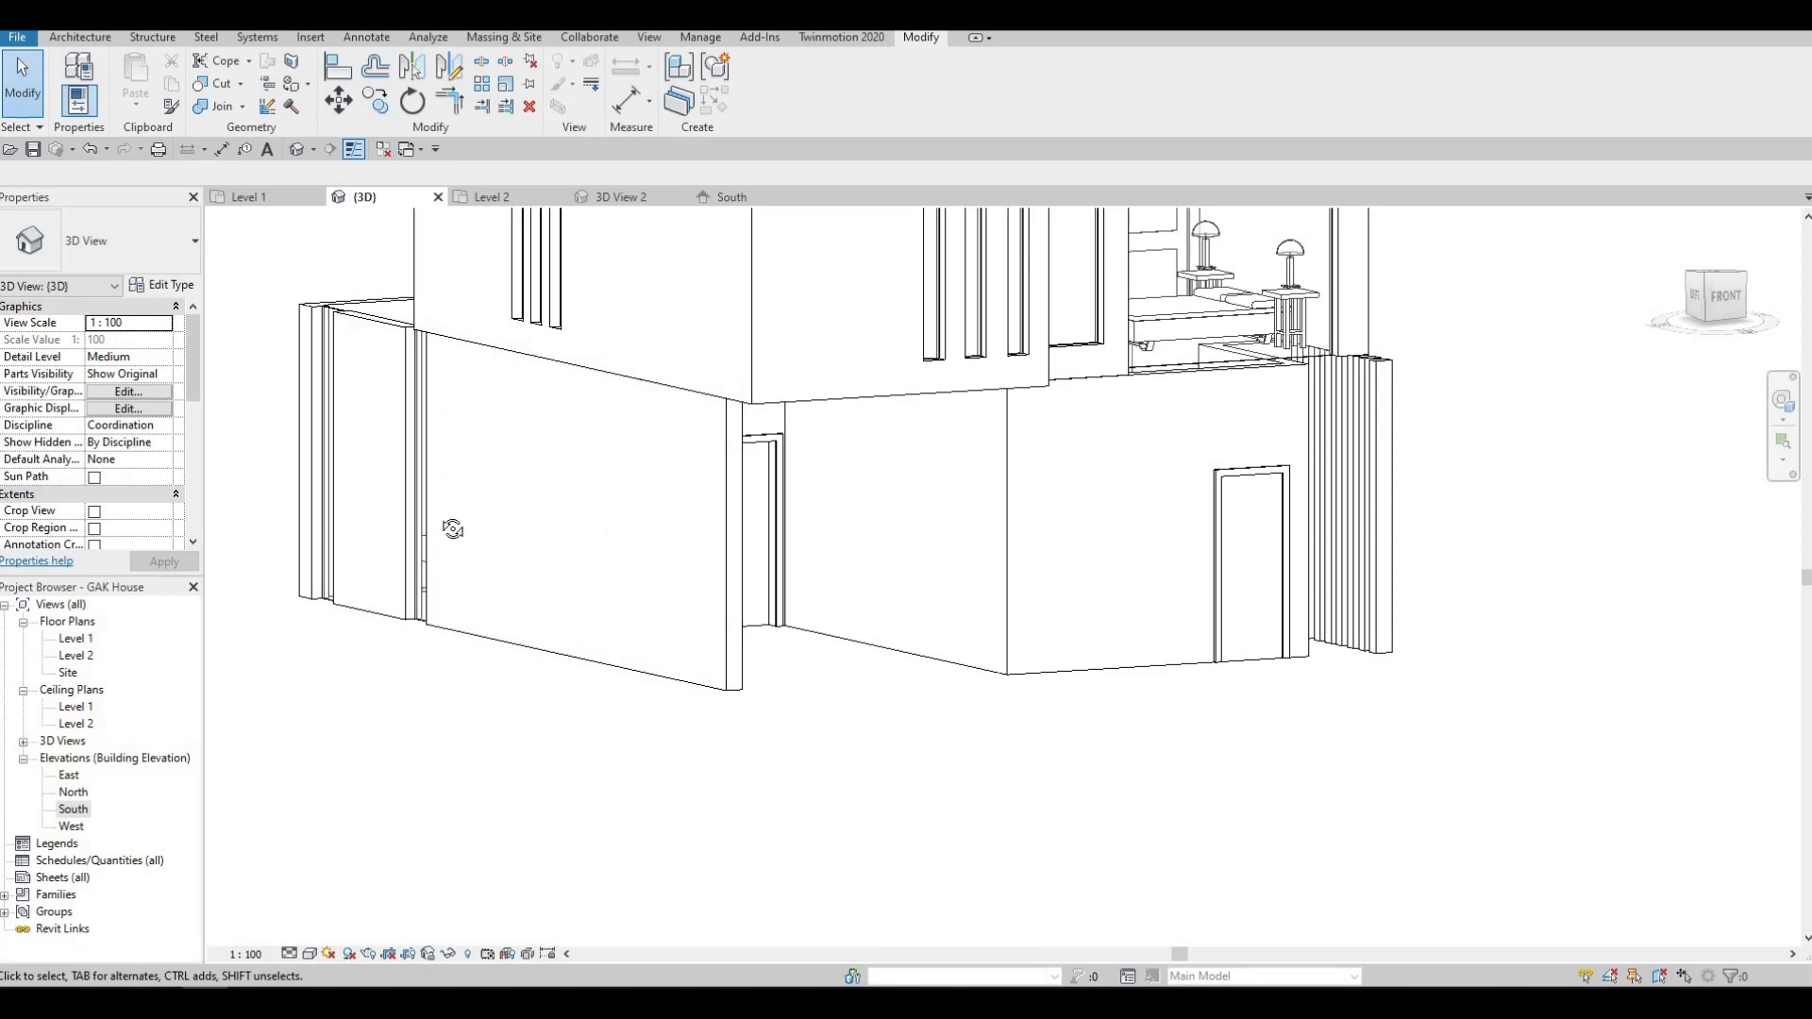
shift+middle_drag(453, 530, 440, 524)
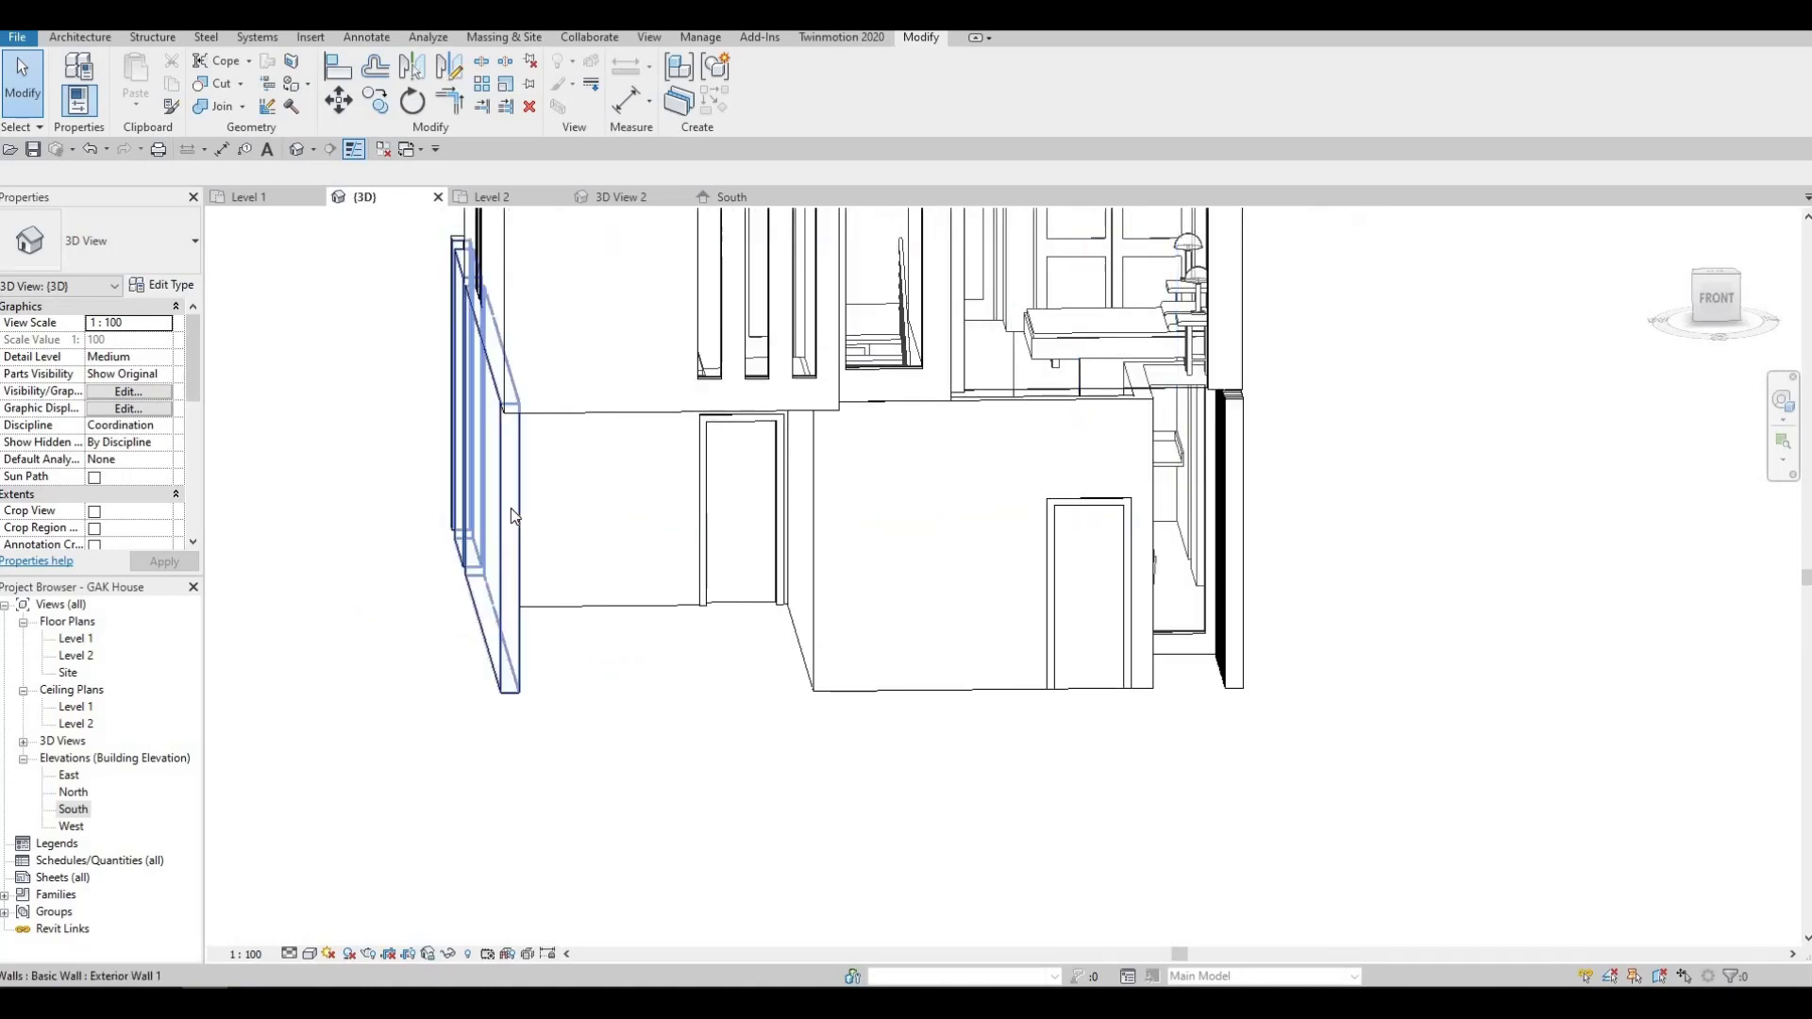
double_click(79, 640)
scroll(717, 736, up, 4)
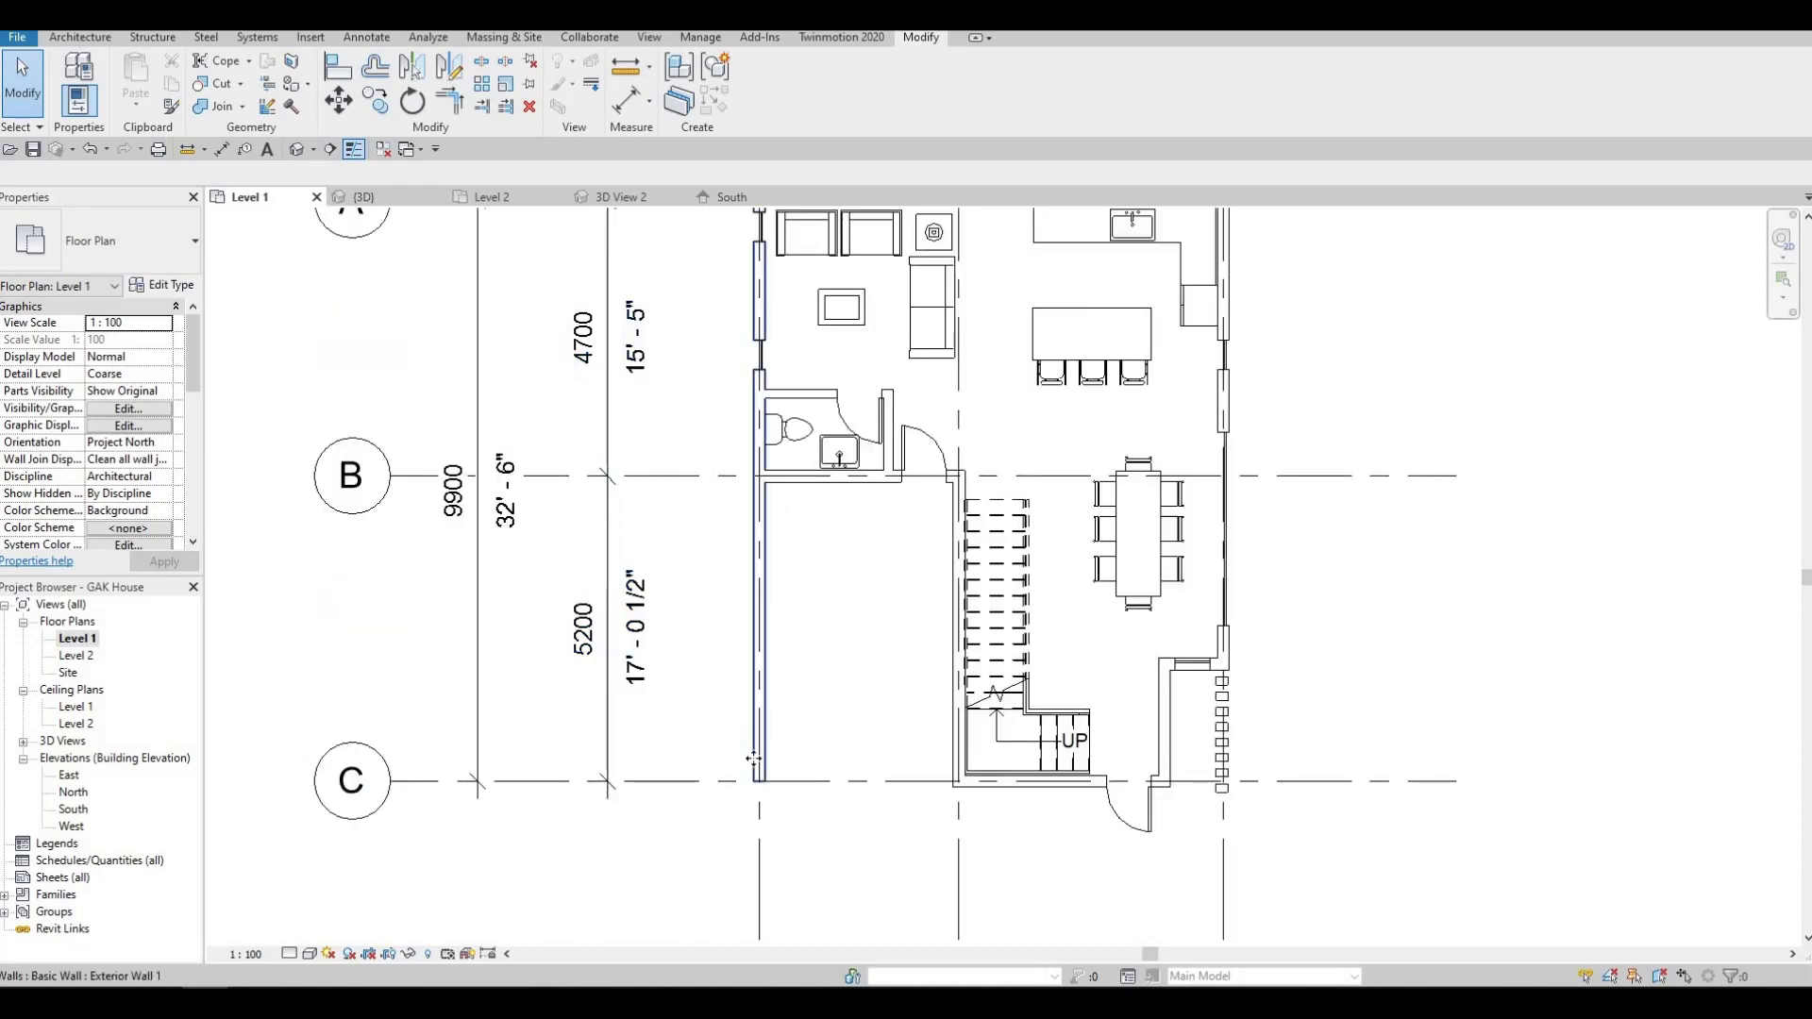
click(755, 761)
drag(768, 675, 772, 610)
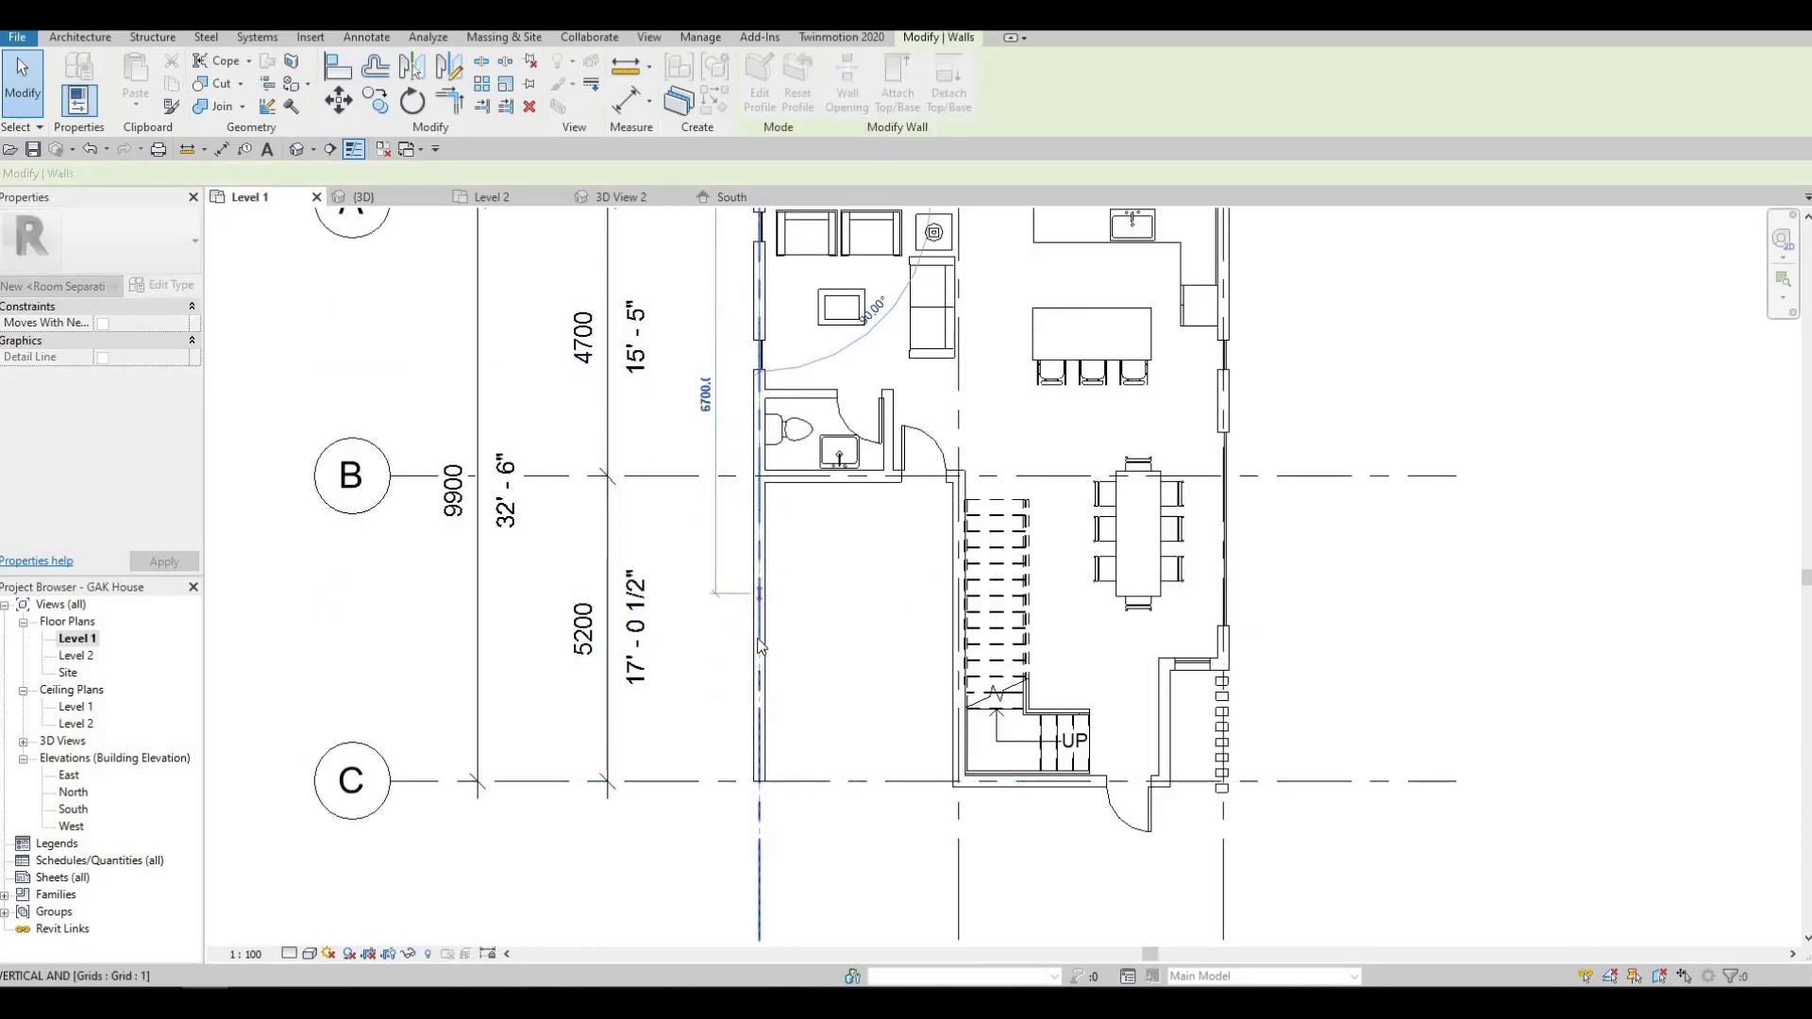
key(Escape)
key(Escape)
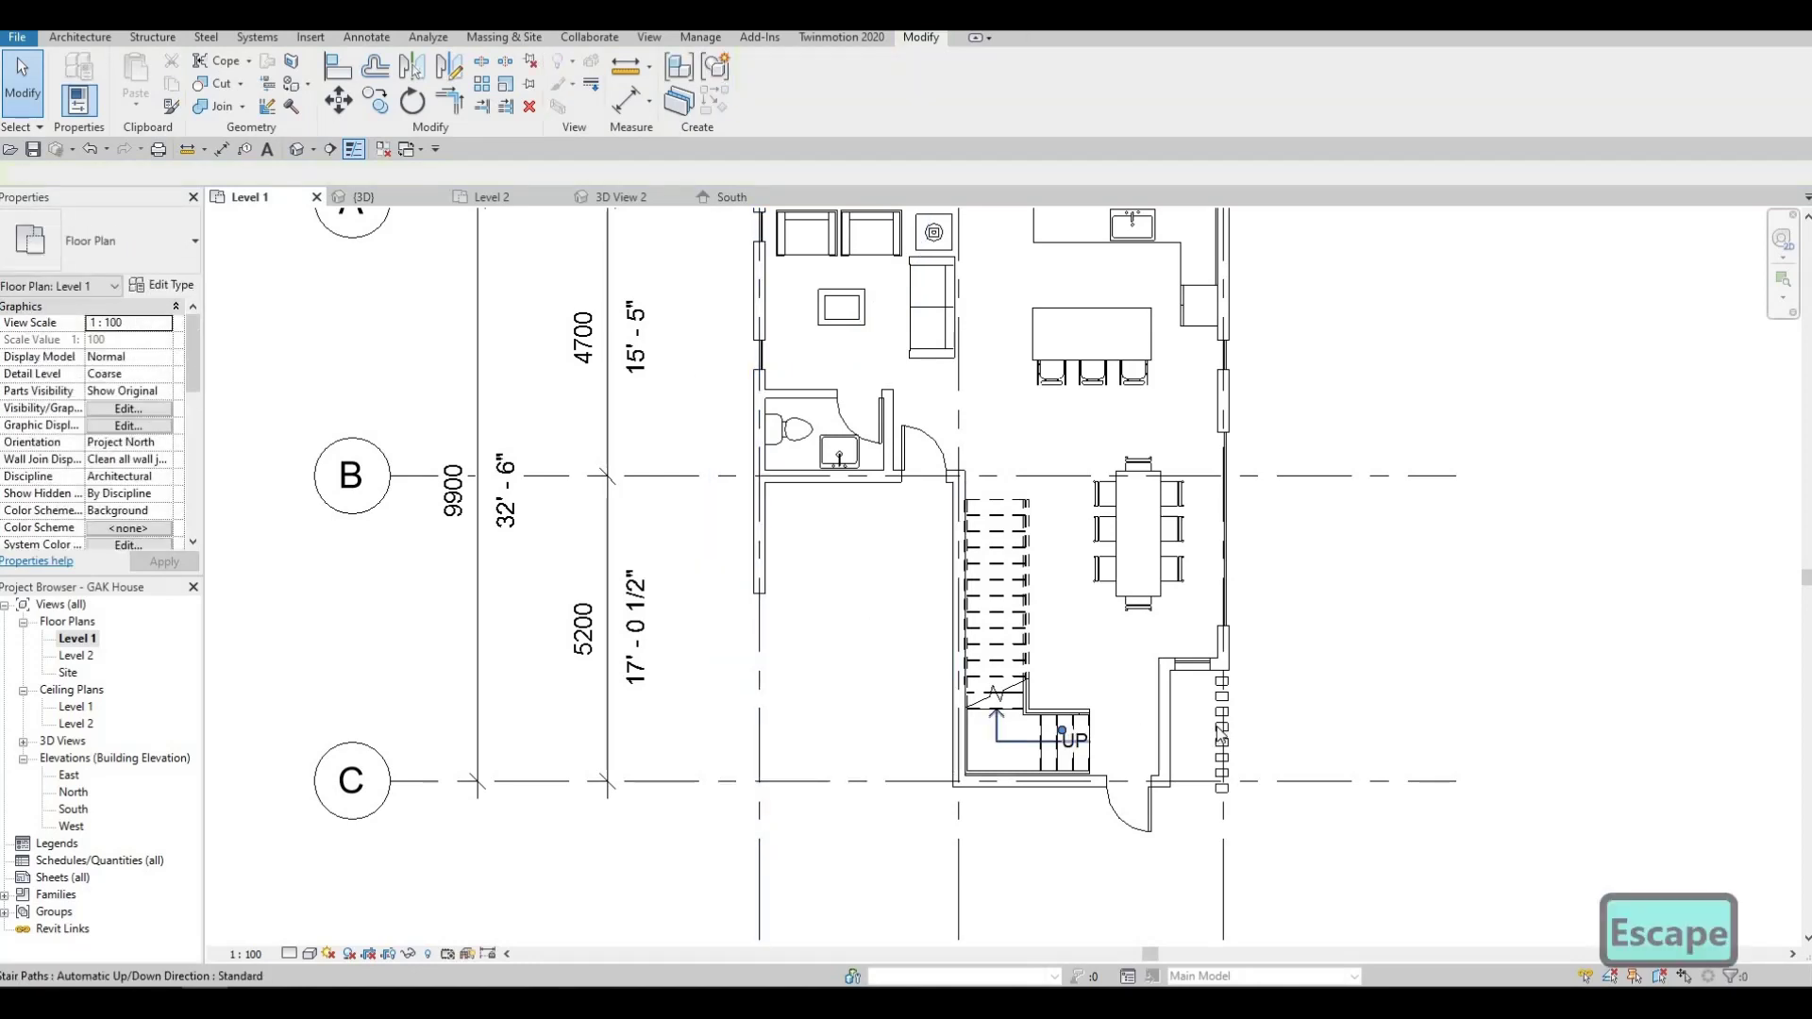
Copy the row of vertical slats from the east side of the entrance to the west grid line, ending at grid C.
click(1162, 727)
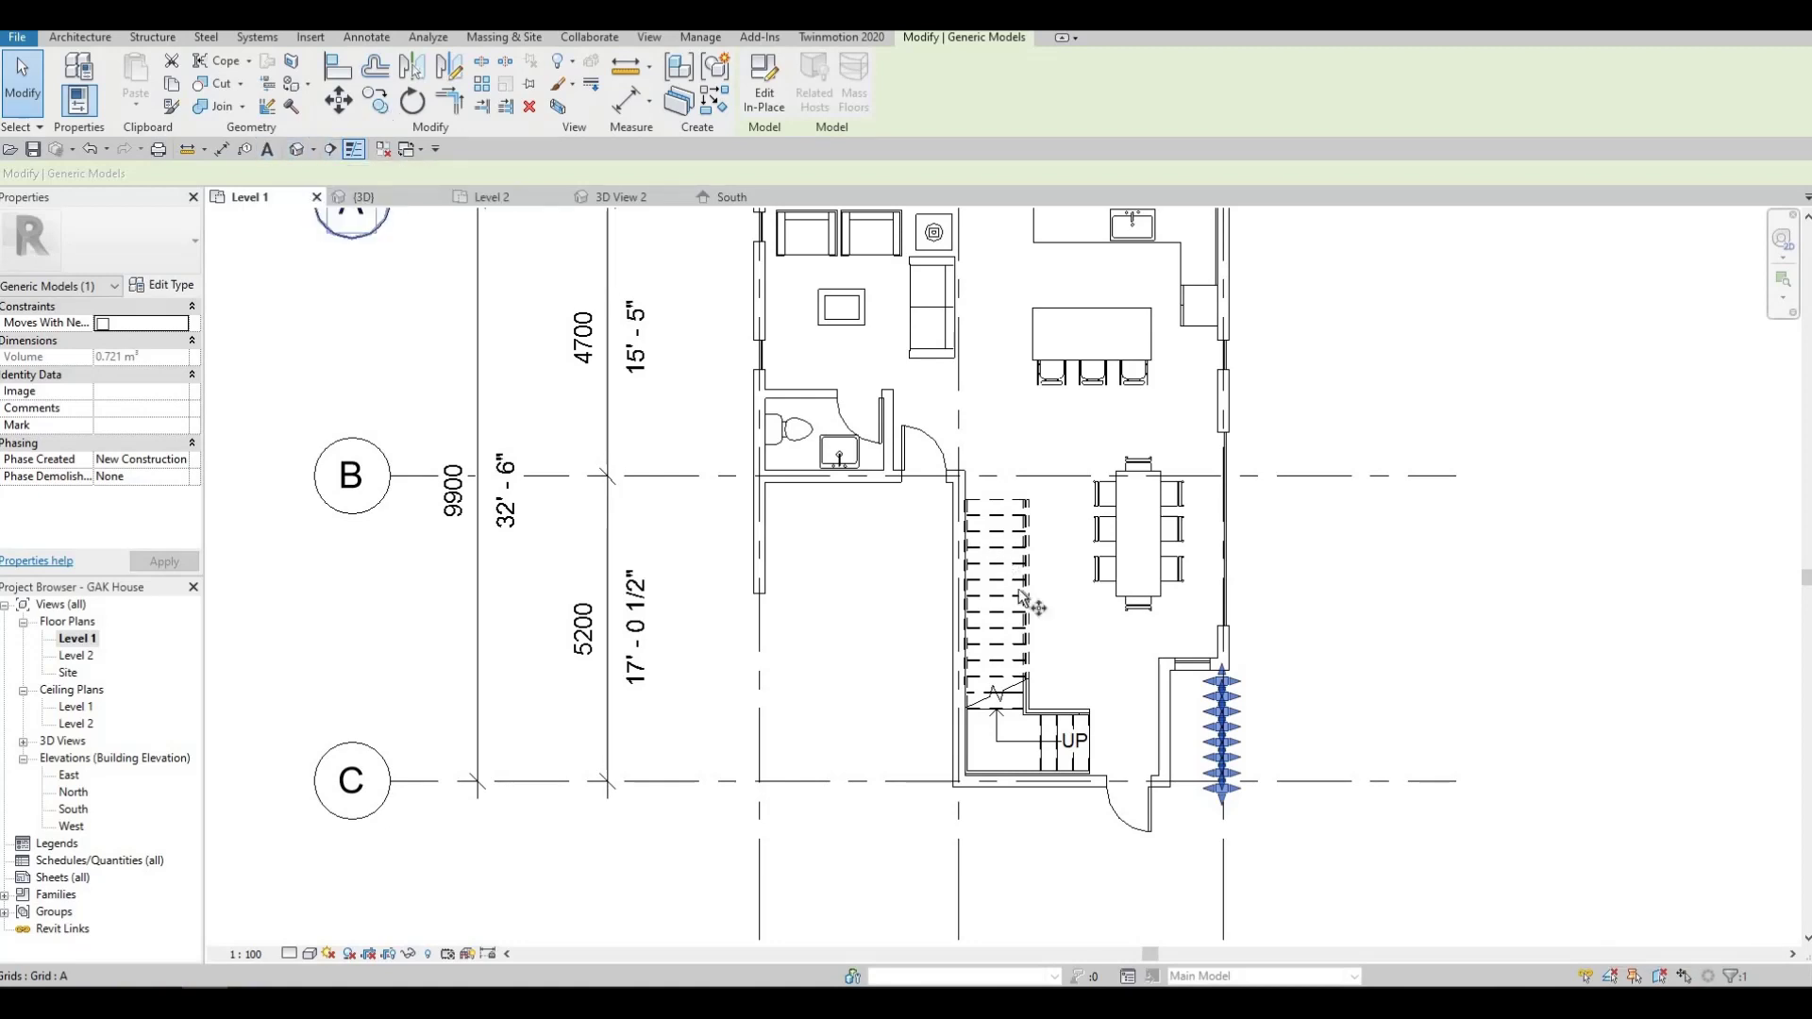
click(376, 102)
click(765, 661)
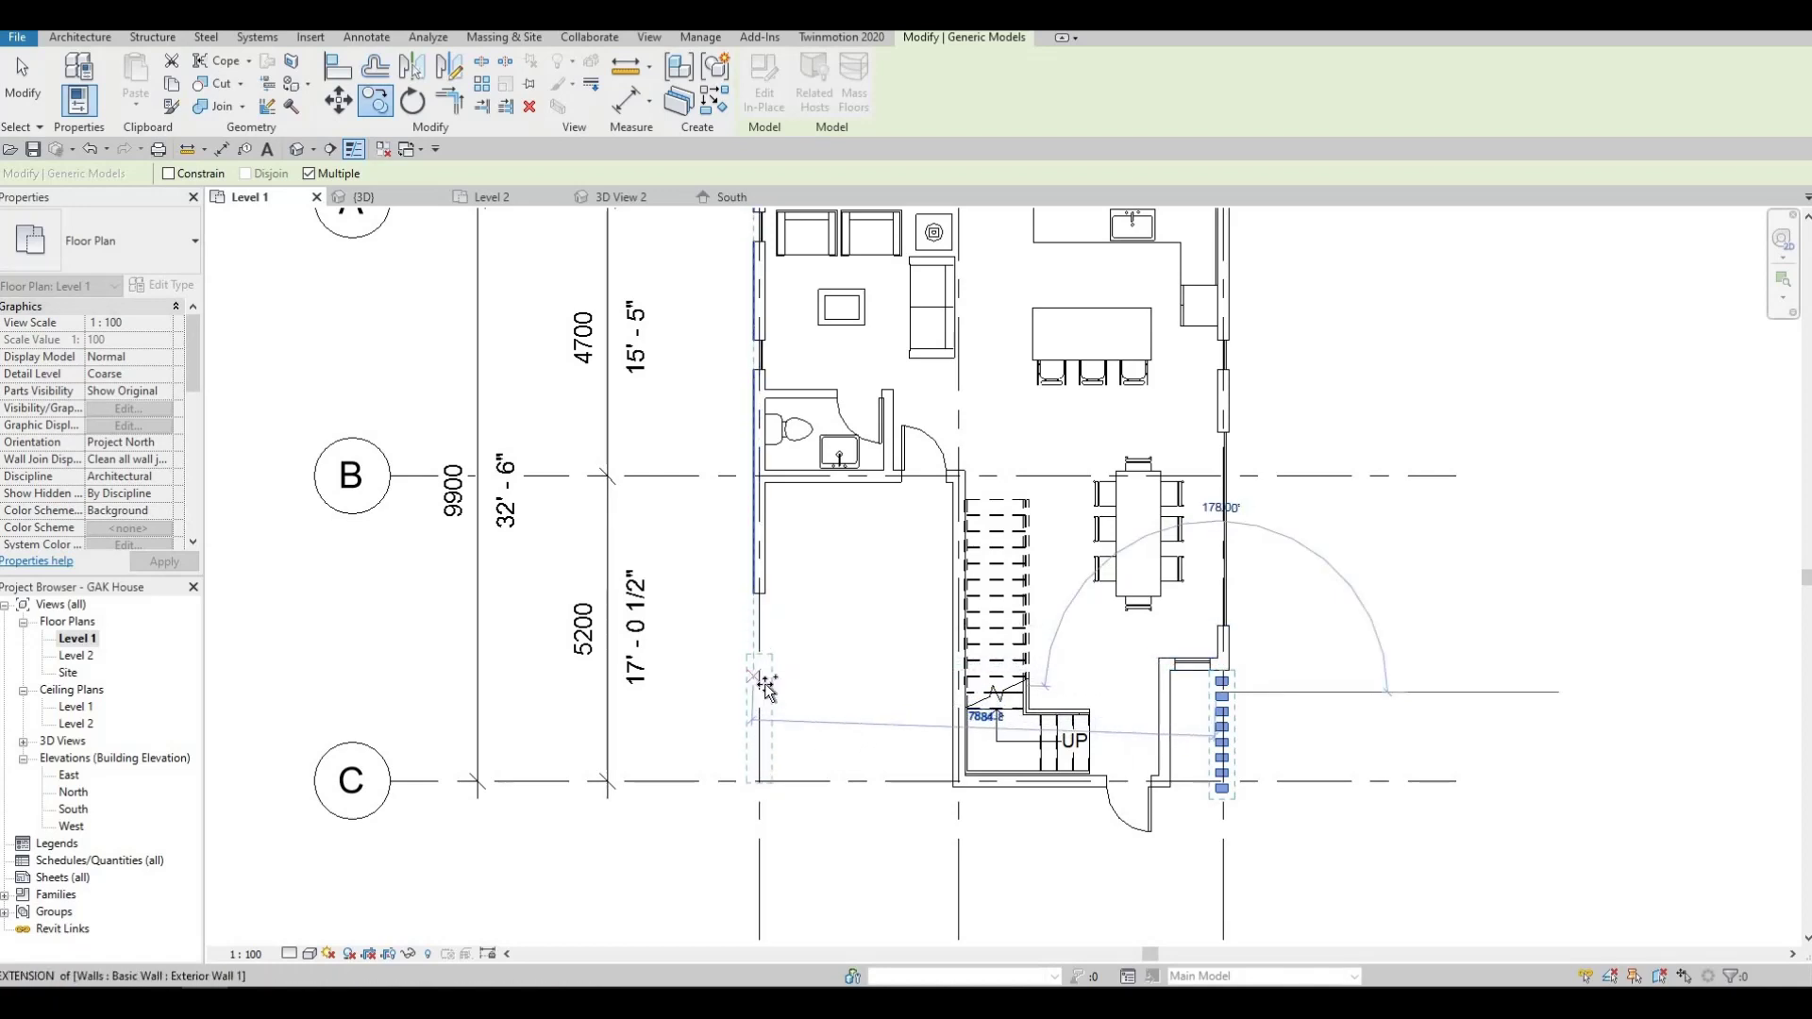
click(849, 783)
key(Escape)
scroll(798, 769, up, 1)
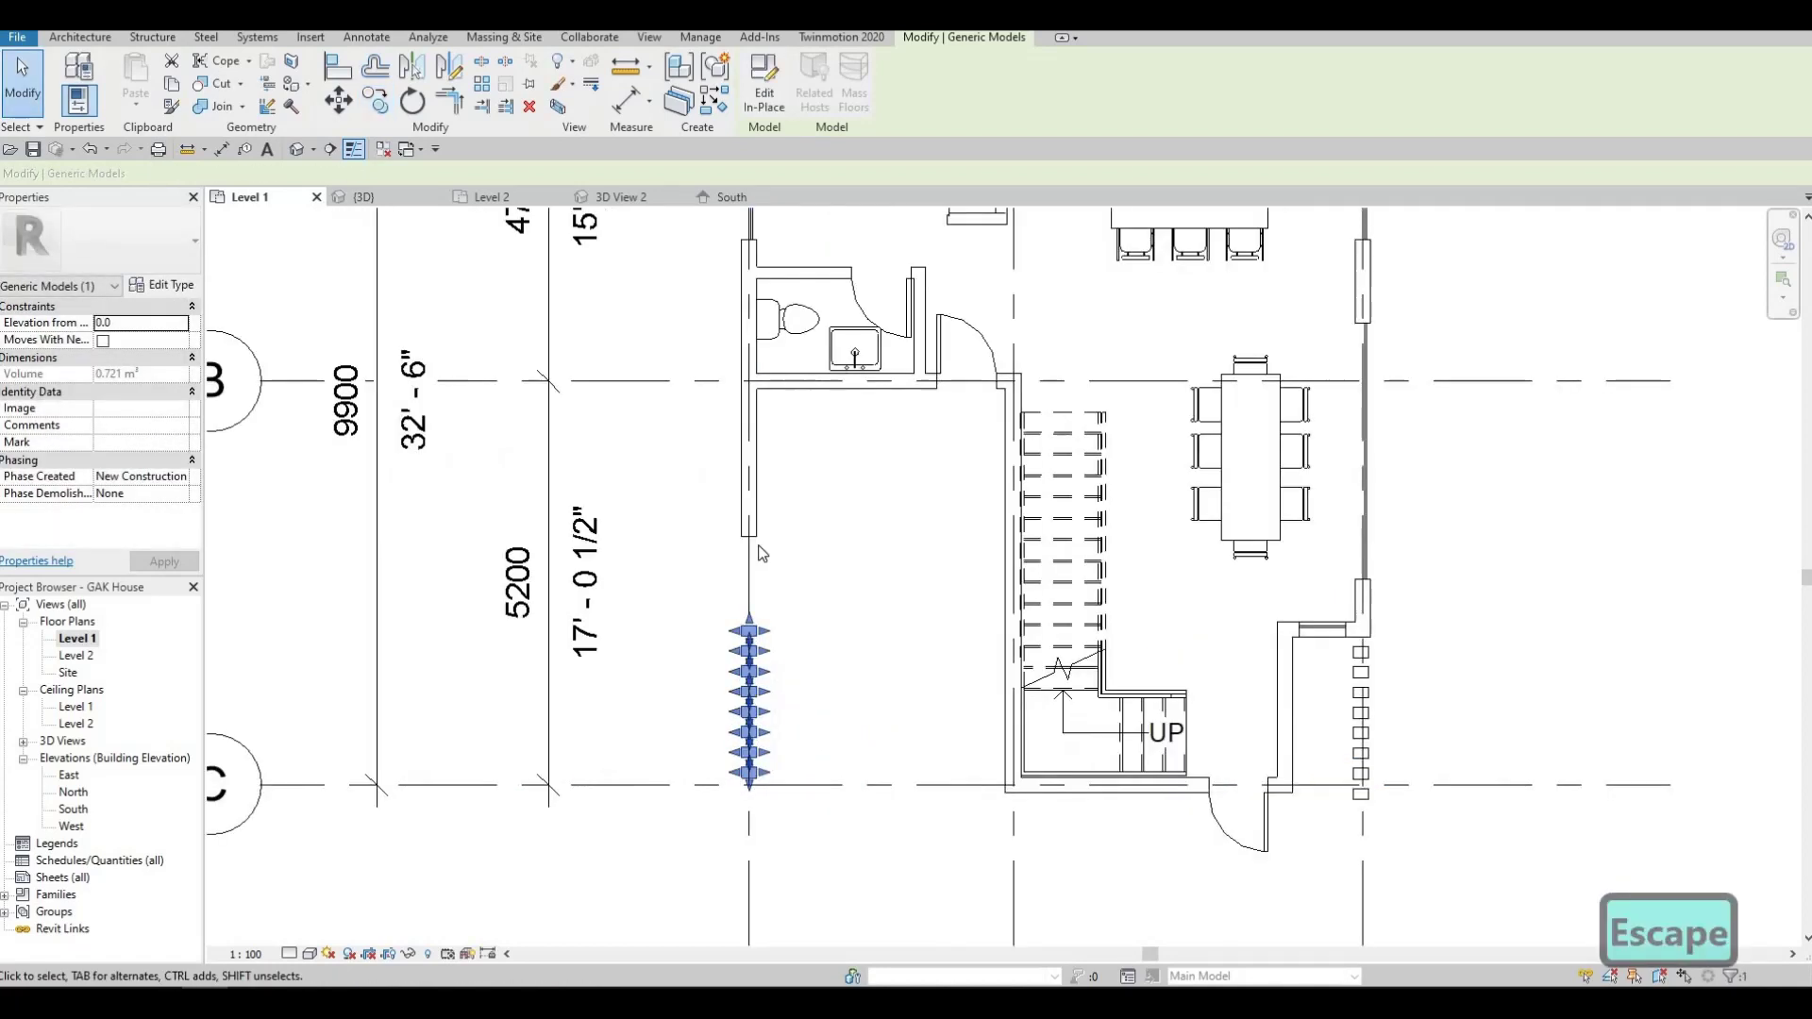
key(Escape)
Pull the south end of the Level 1 west wall back to a length of about 6500 mm.
click(751, 528)
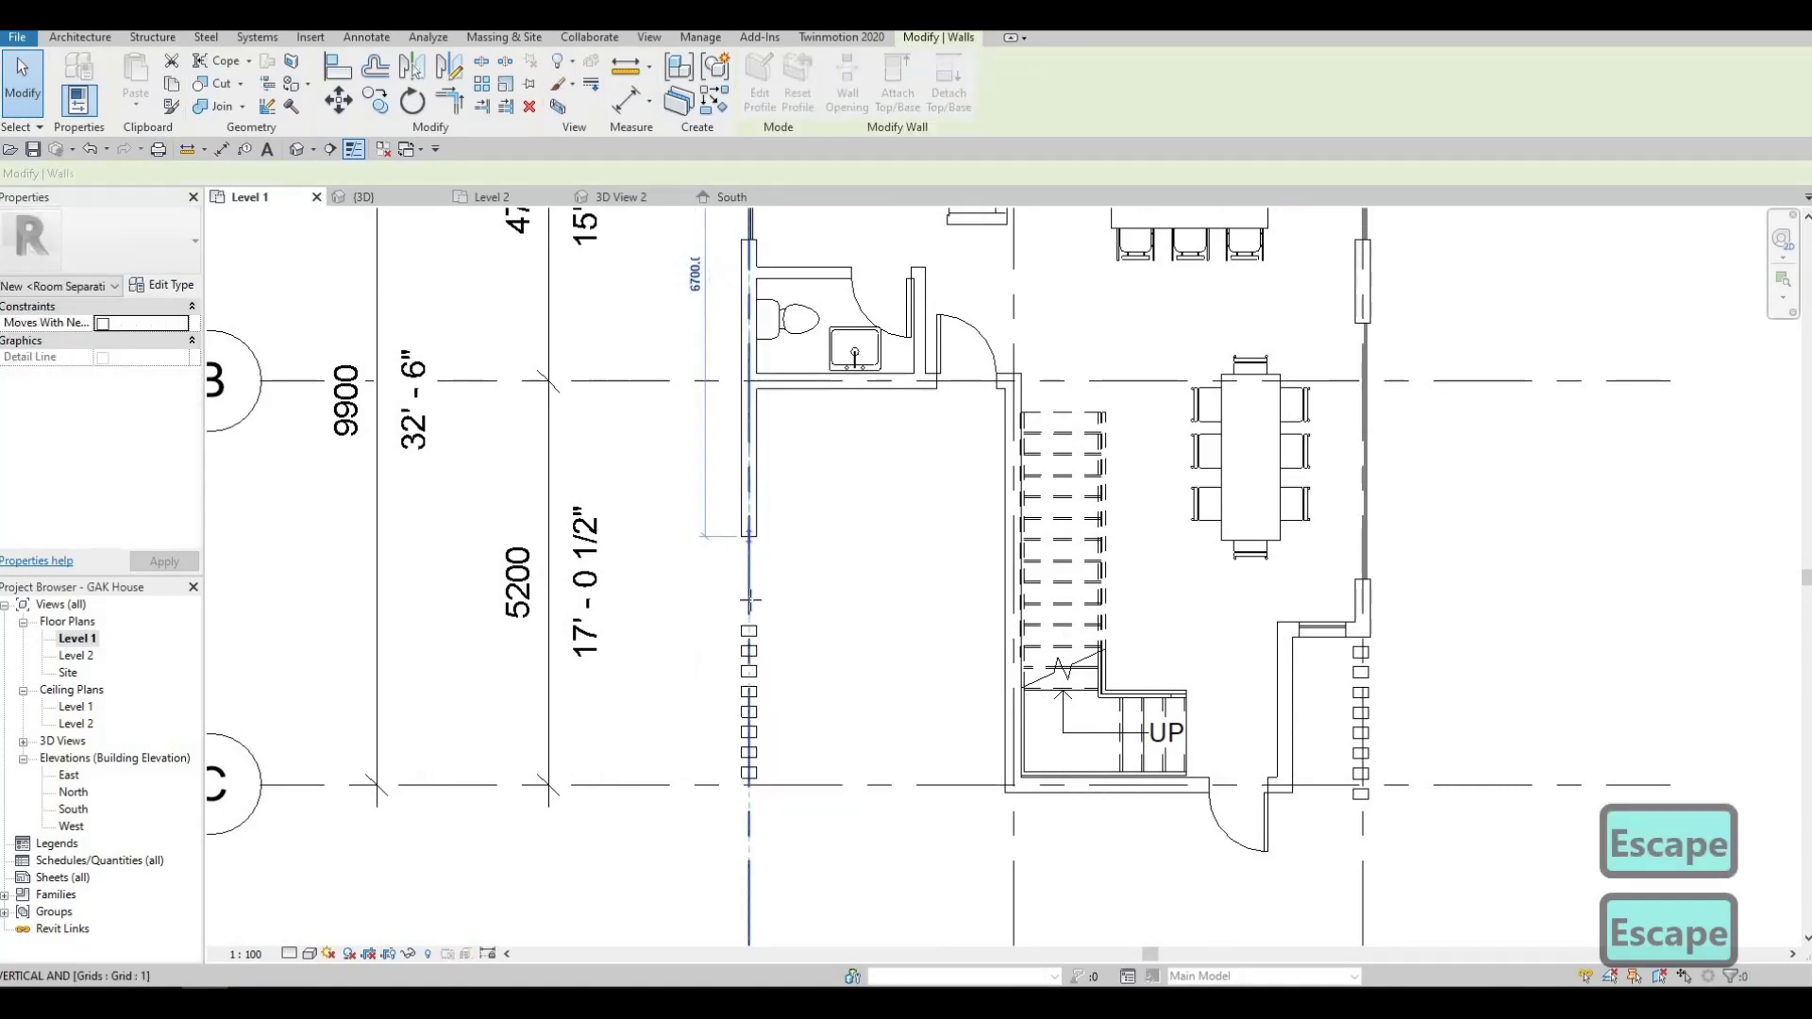
drag(750, 596, 755, 526)
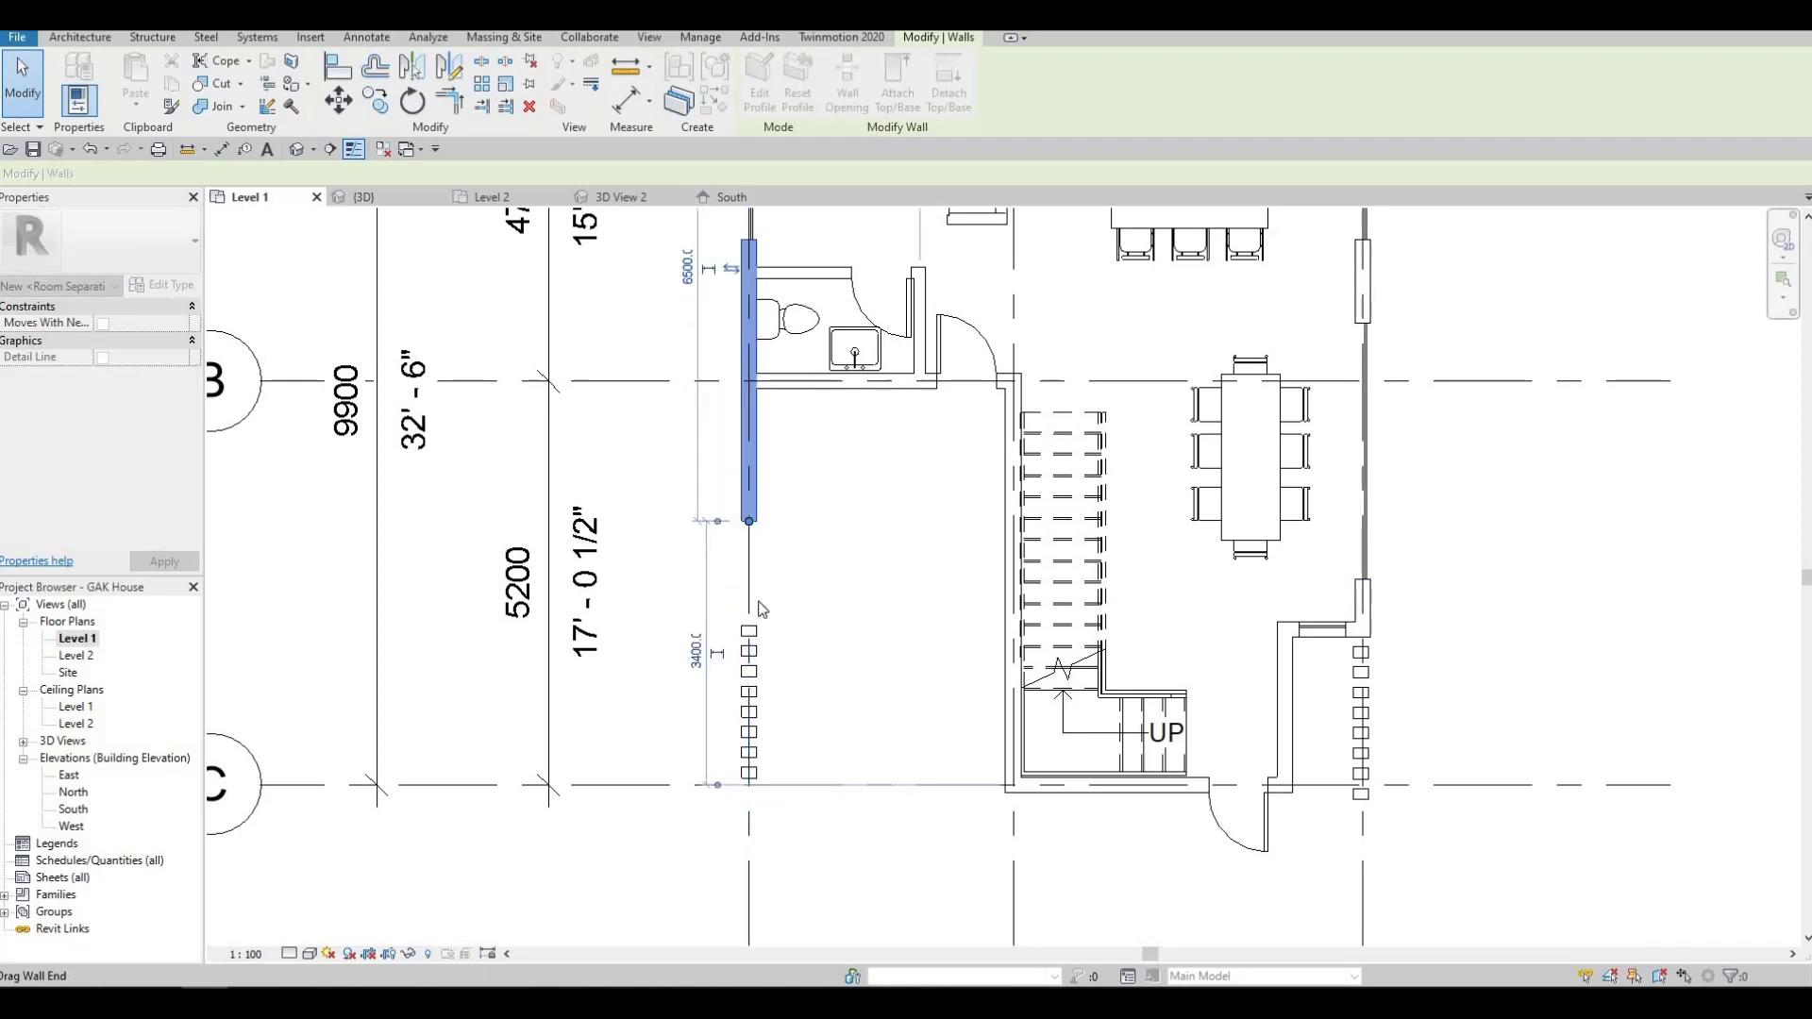
key(Escape)
key(Escape)
middle_drag(849, 504, 939, 437)
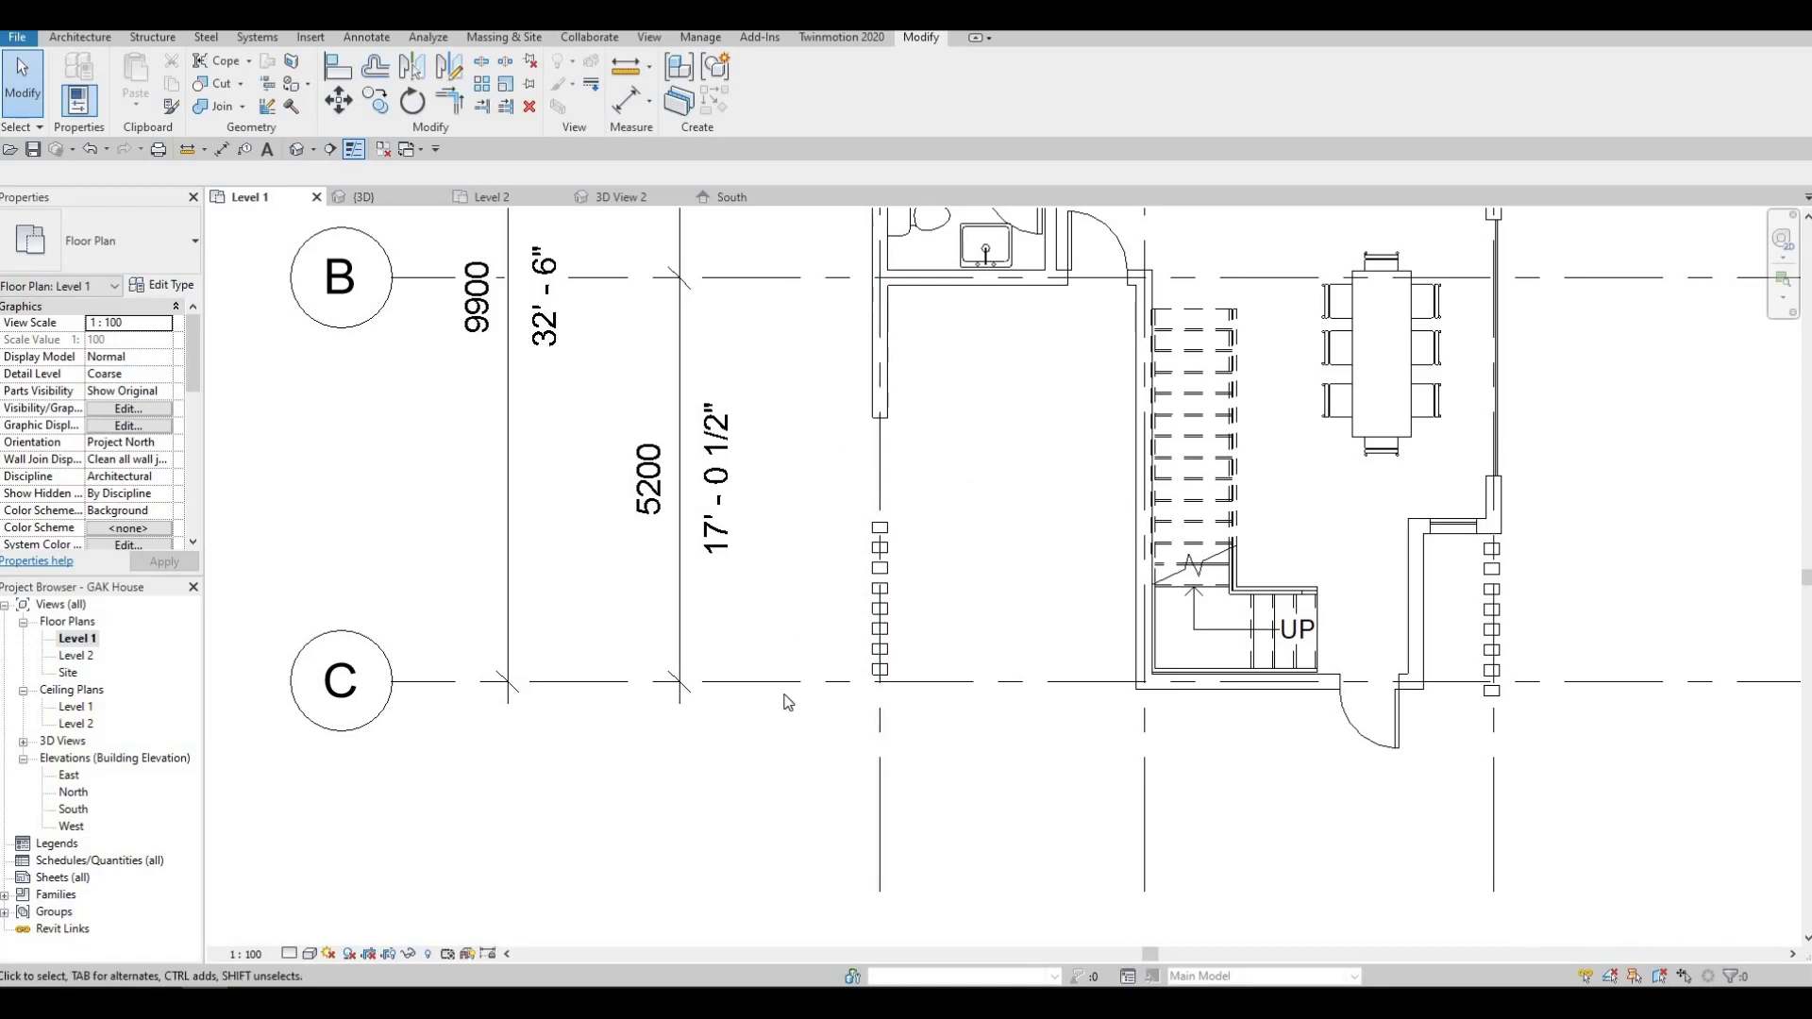
scroll(784, 741, down, 3)
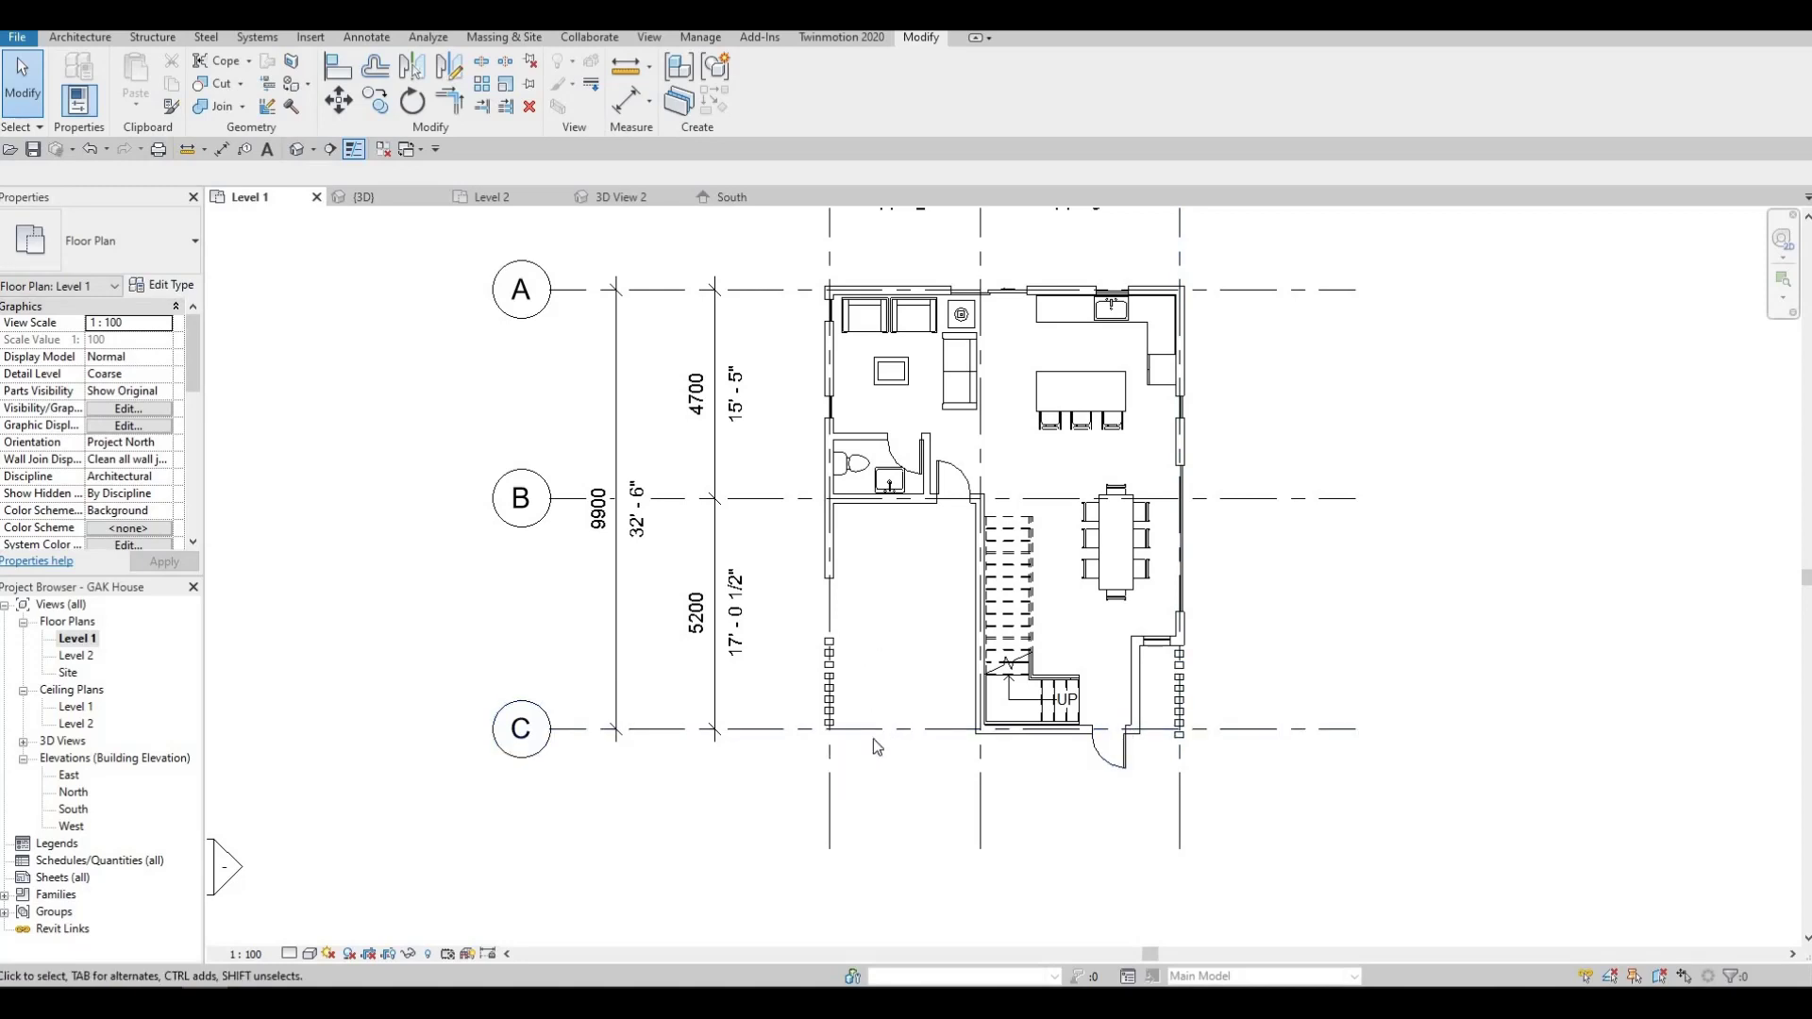
Extend the south end of the Level 1 west wall toward the copied slats, leaving only a small gap before the first slat.
click(829, 576)
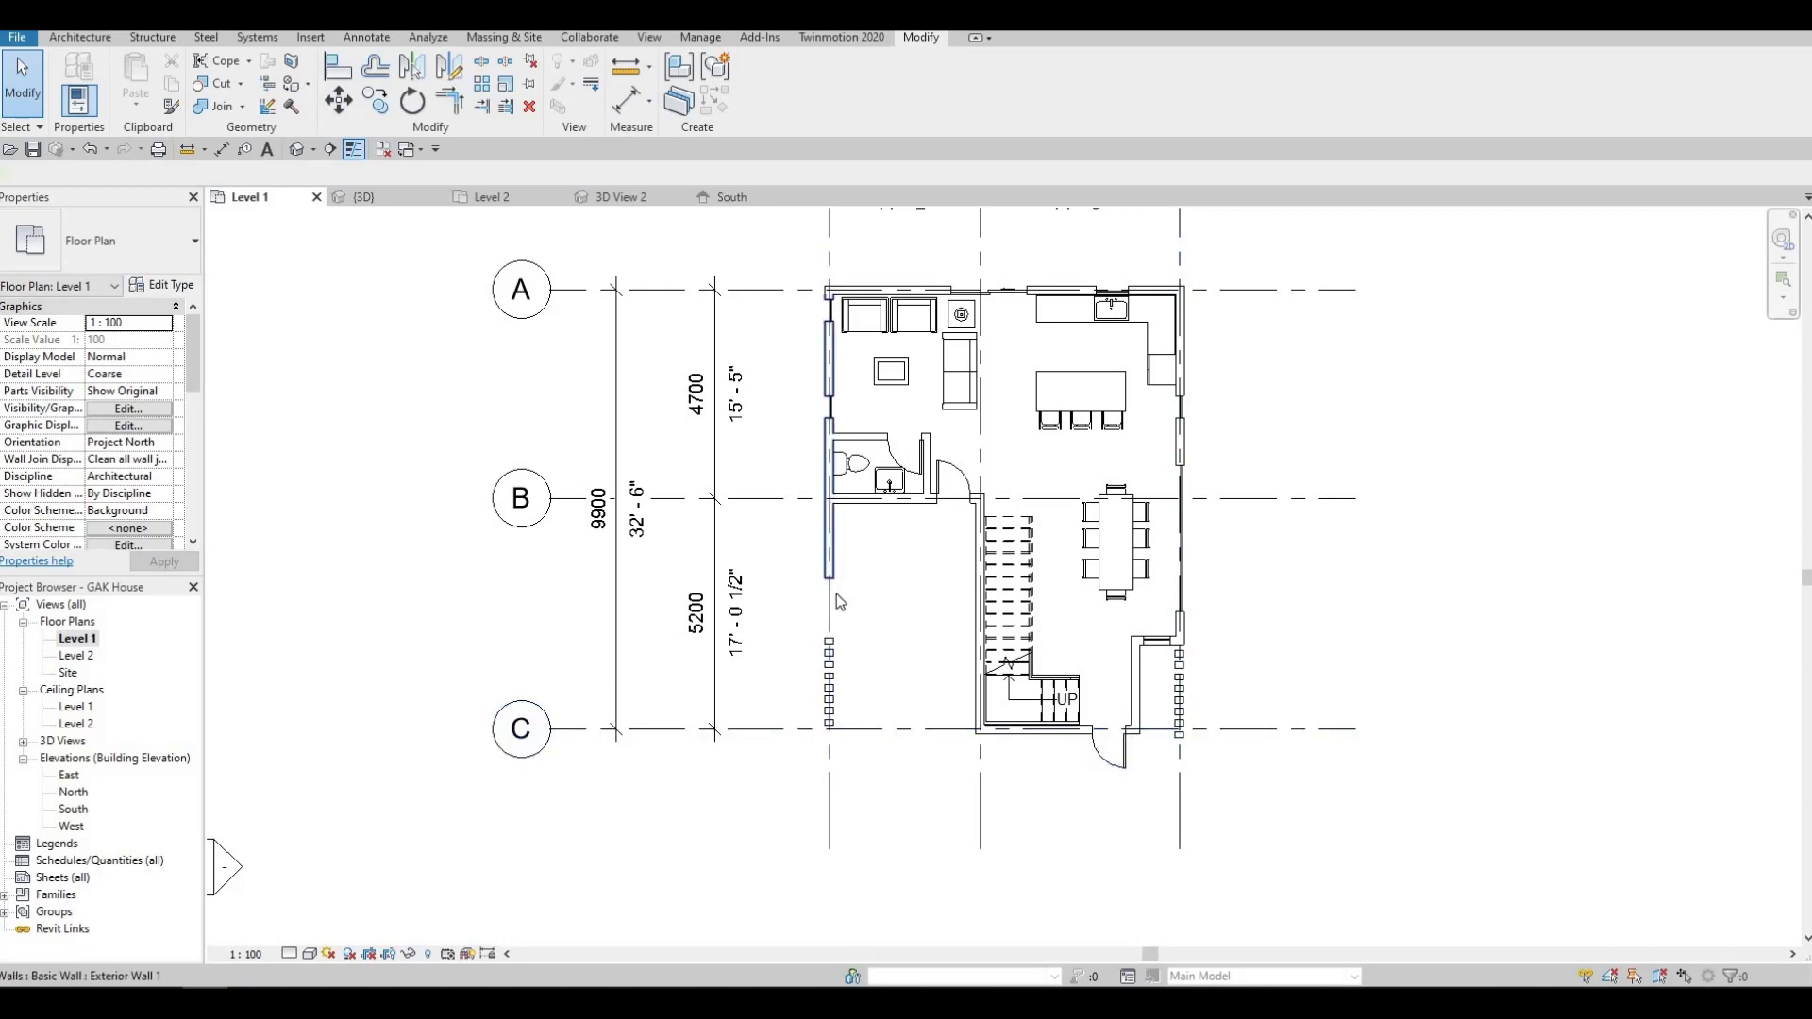
scroll(836, 593, up, 3)
drag(833, 622, 833, 658)
drag(941, 734, 838, 671)
key(Escape)
key(Escape)
click(829, 662)
key(Escape)
key(Escape)
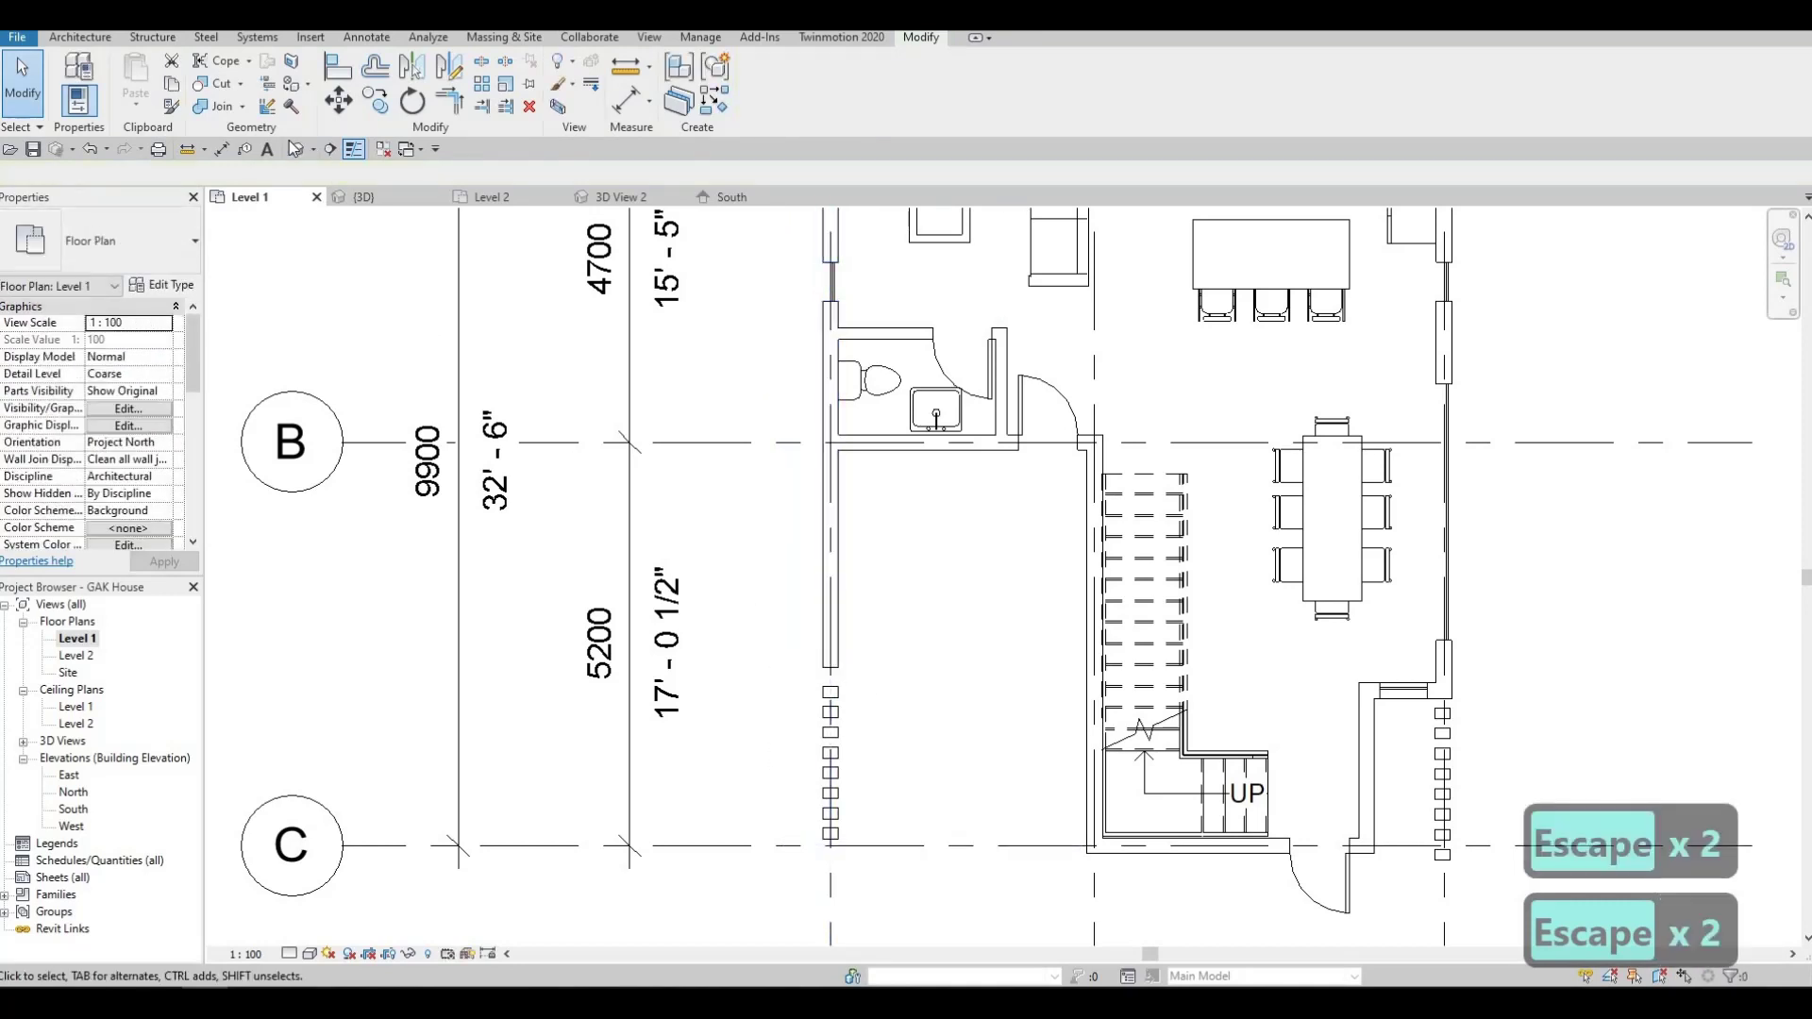
Examine the two slat screens and the Level 1 exterior walls and windows in 3D from the front, sides and back.
click(301, 151)
scroll(895, 641, down, 3)
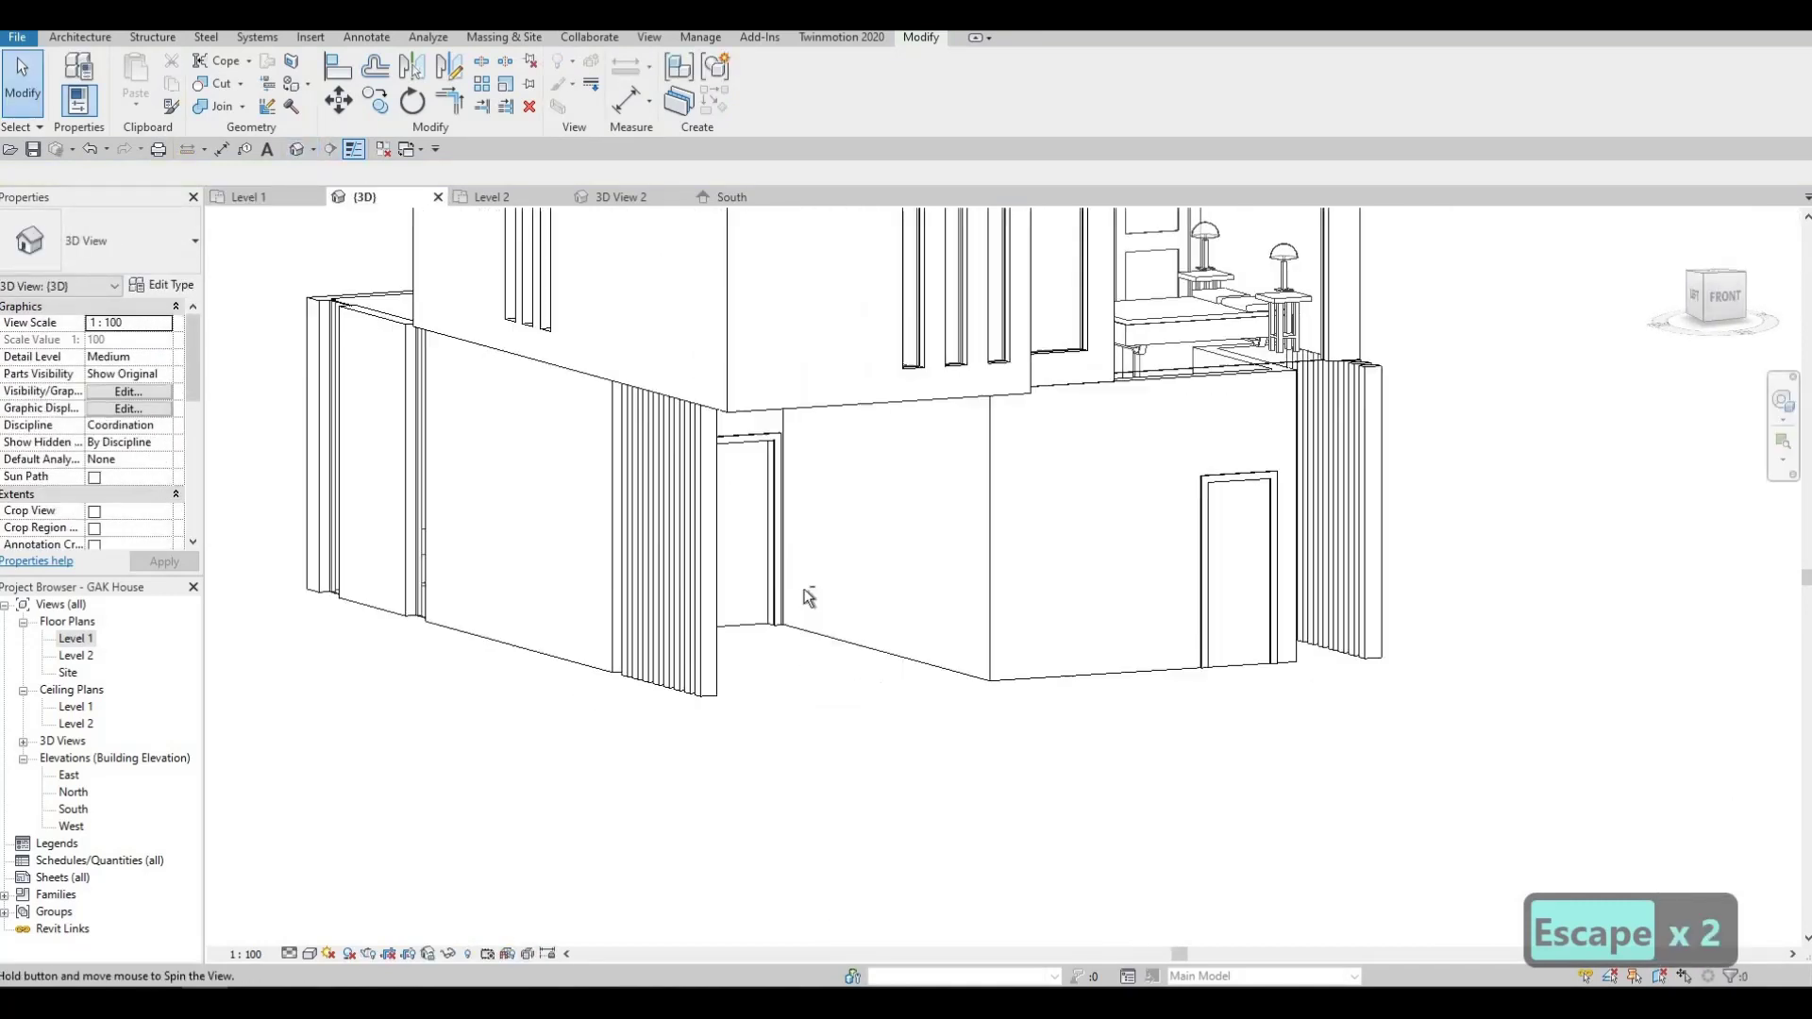
shift+middle_drag(891, 633, 995, 756)
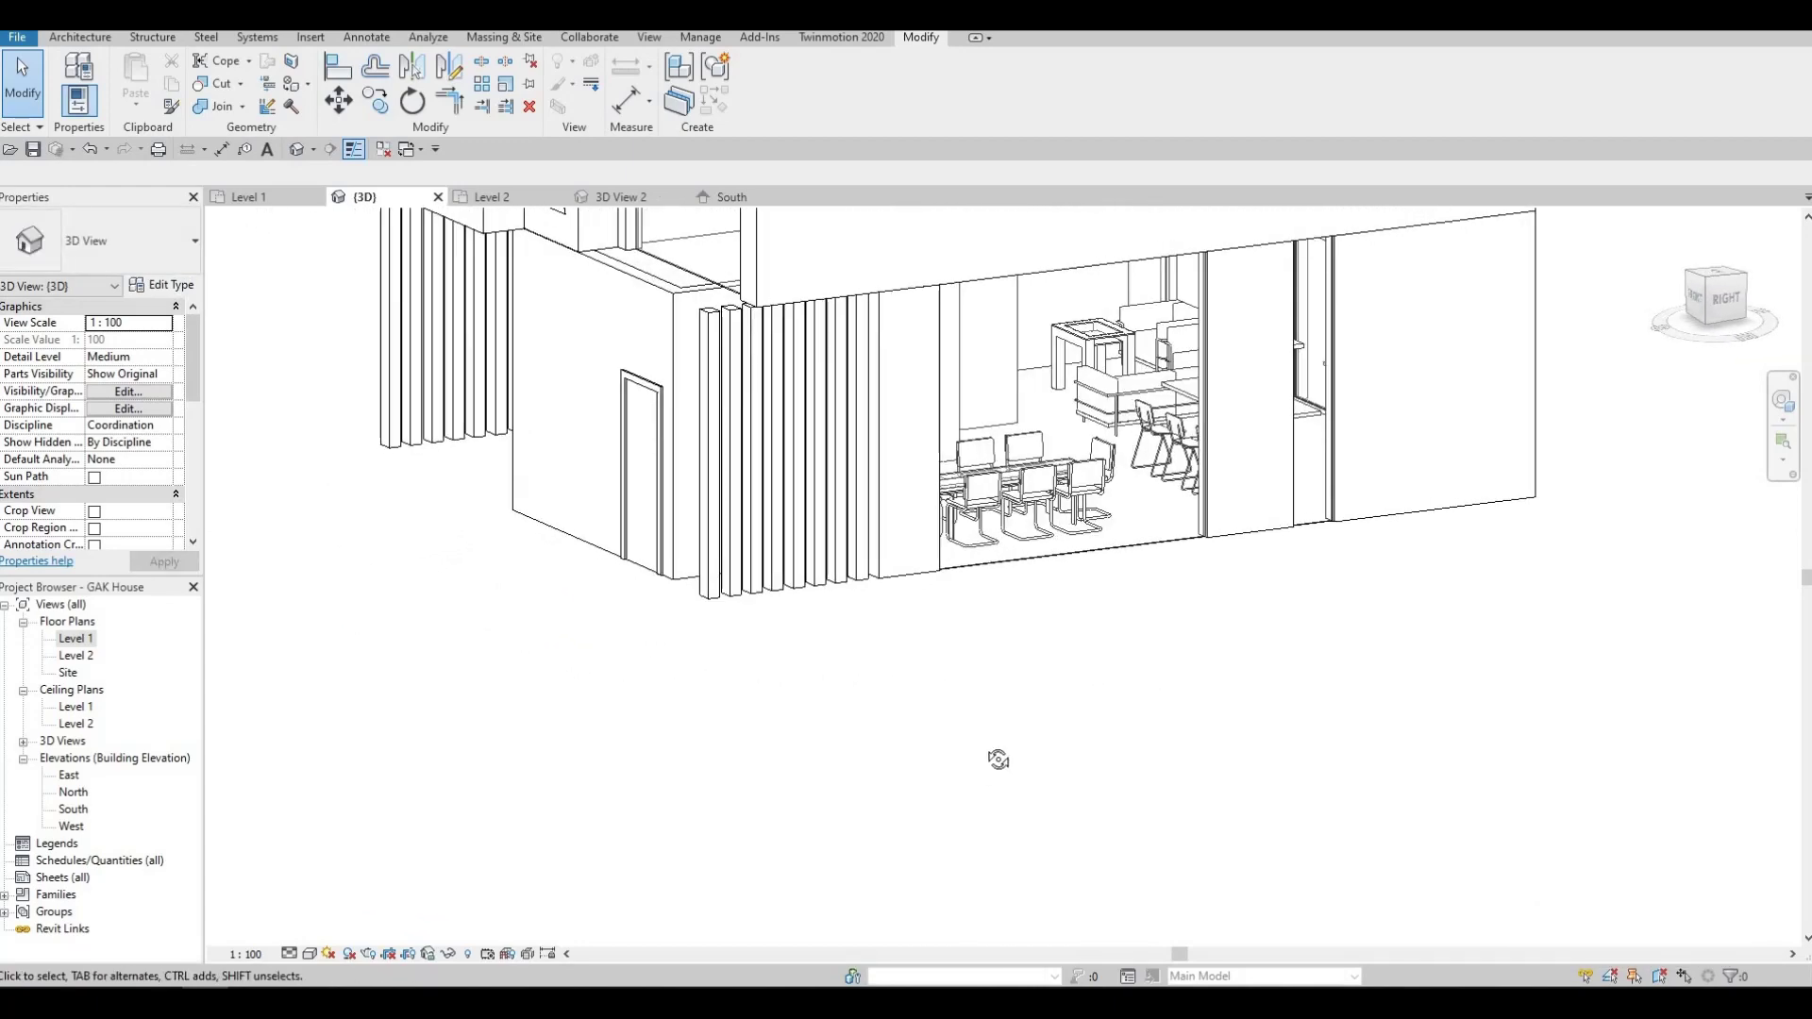
scroll(1217, 690, up, 3)
shift+middle_drag(1217, 690, 622, 570)
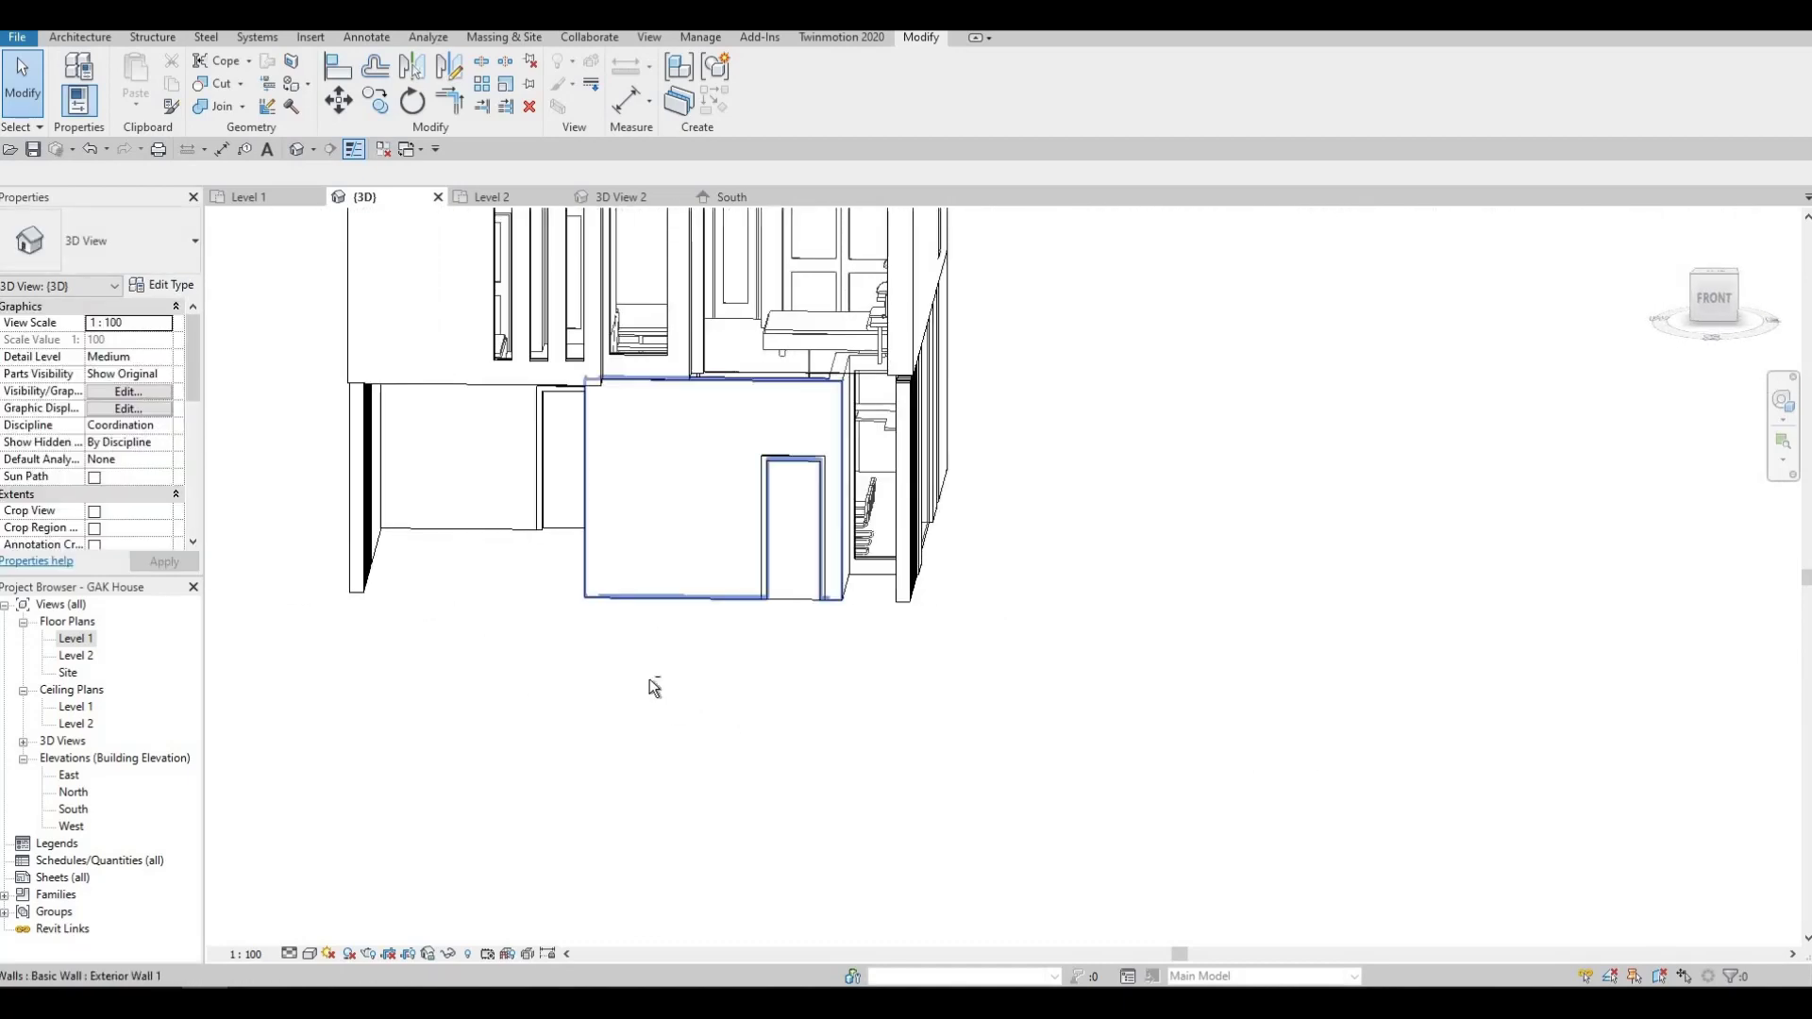
shift+middle_drag(652, 688, 772, 692)
shift+middle_drag(711, 554, 848, 704)
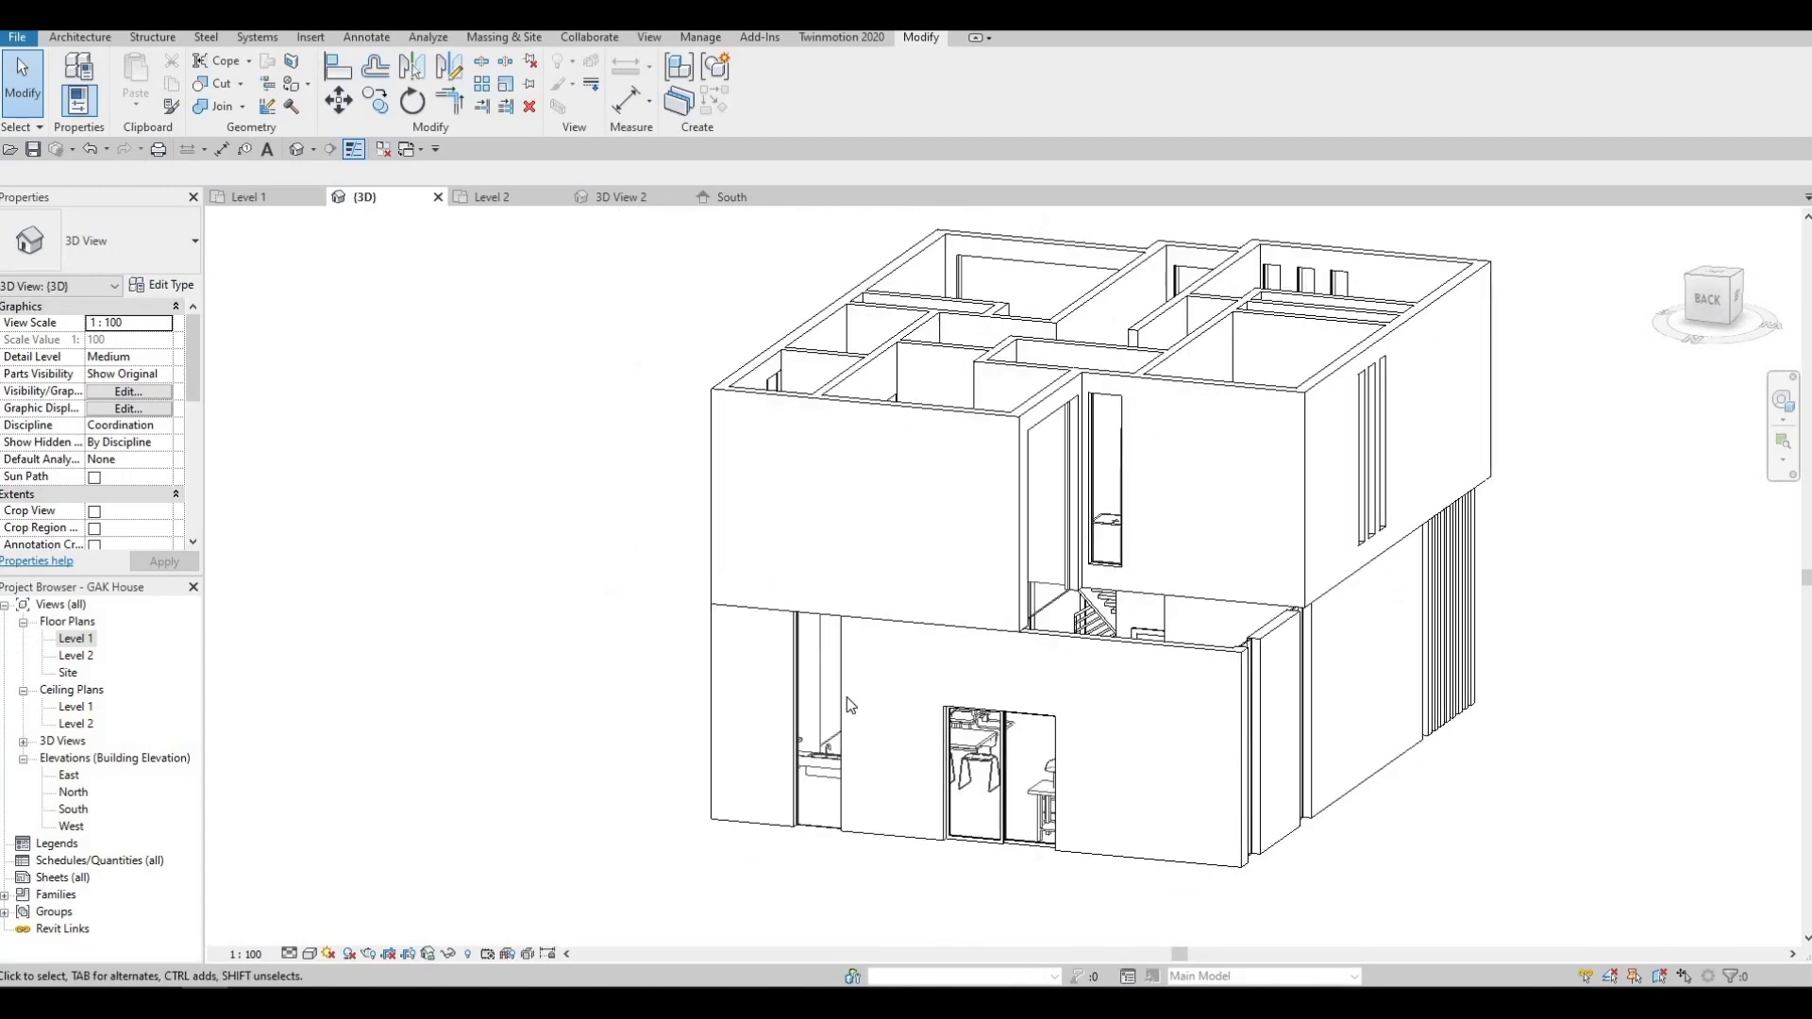
Shrink the narrow Level 1 curtain wall on the rear facade to a high kitchen window, lowering its top and raising its base offset to about 1542 mm.
click(823, 653)
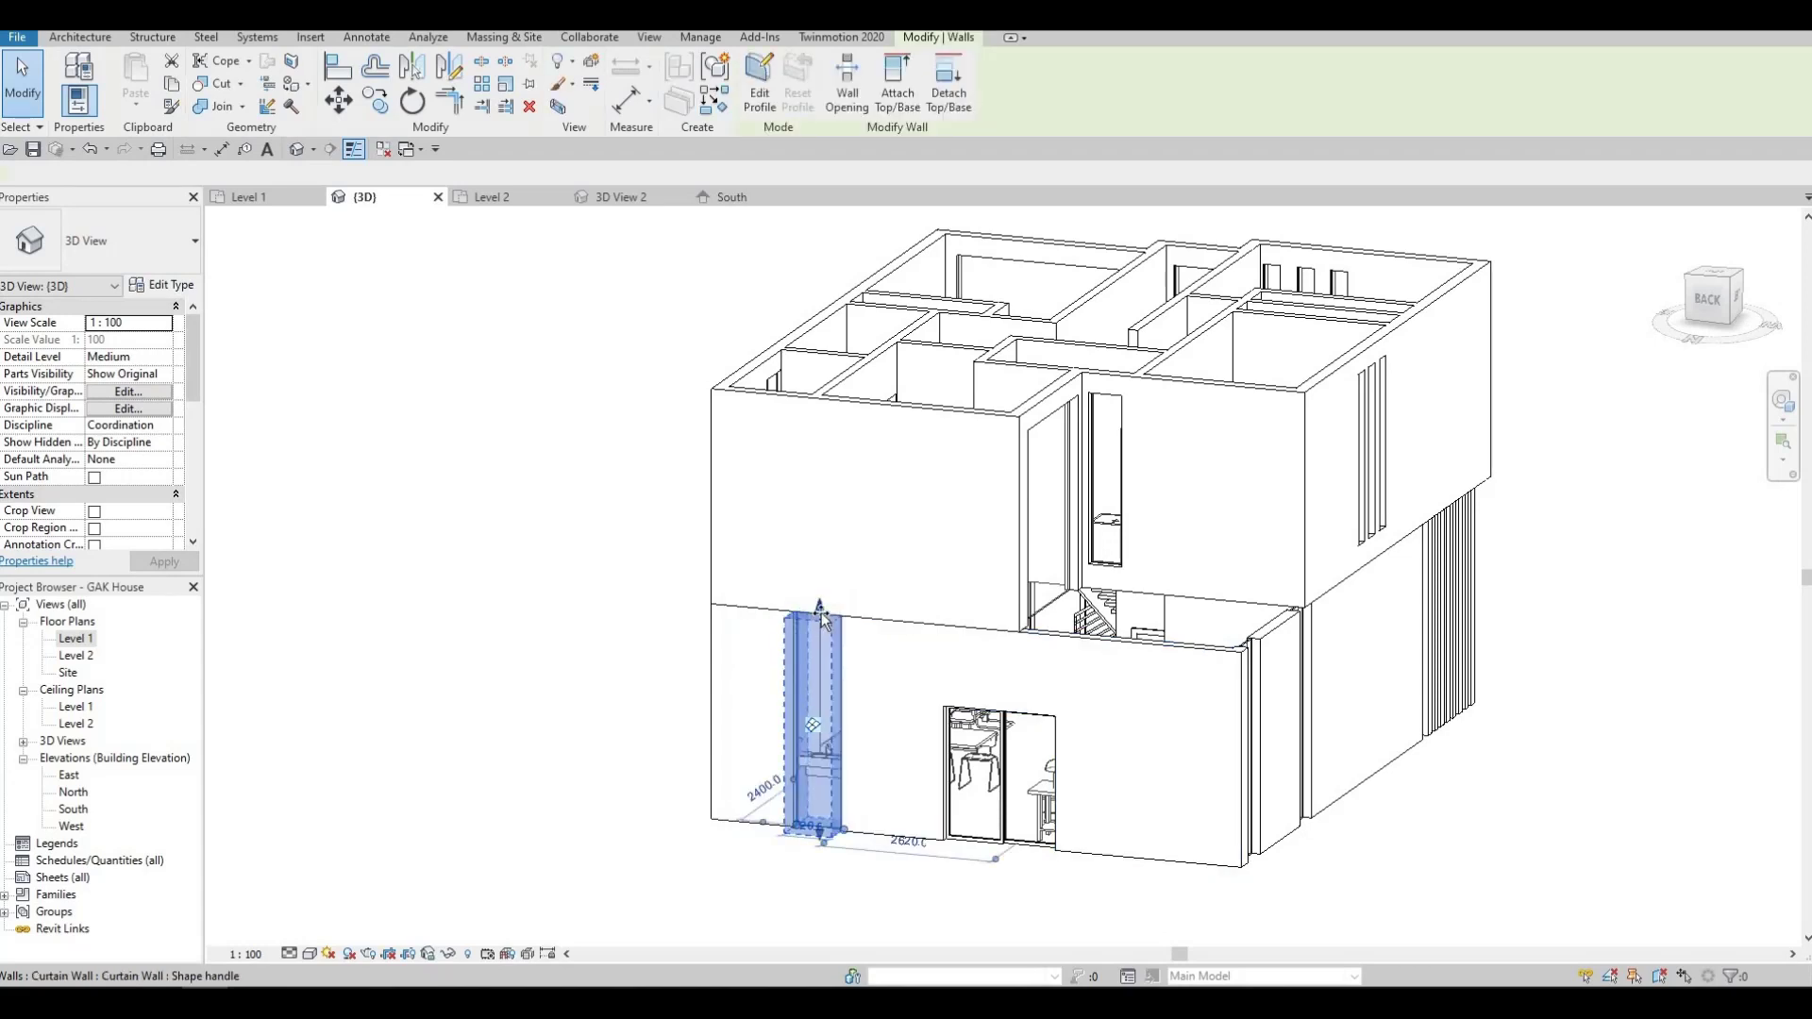
drag(823, 653, 824, 654)
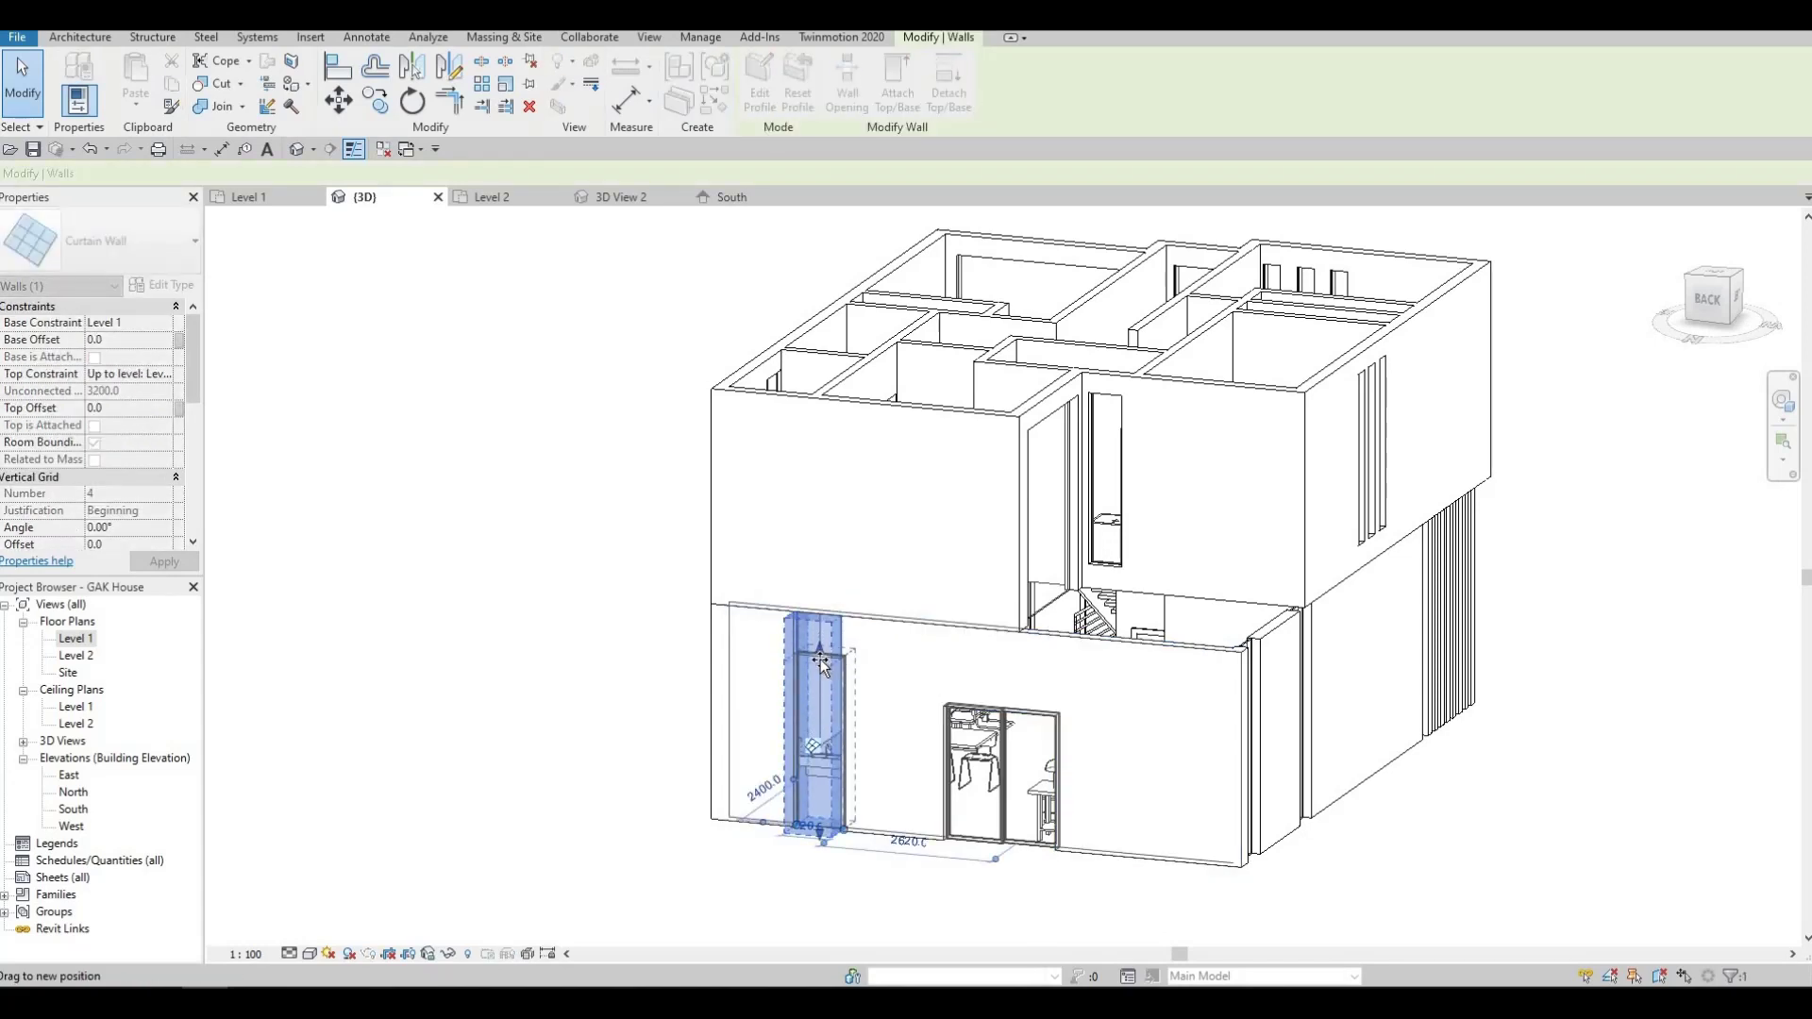
drag(821, 786, 823, 786)
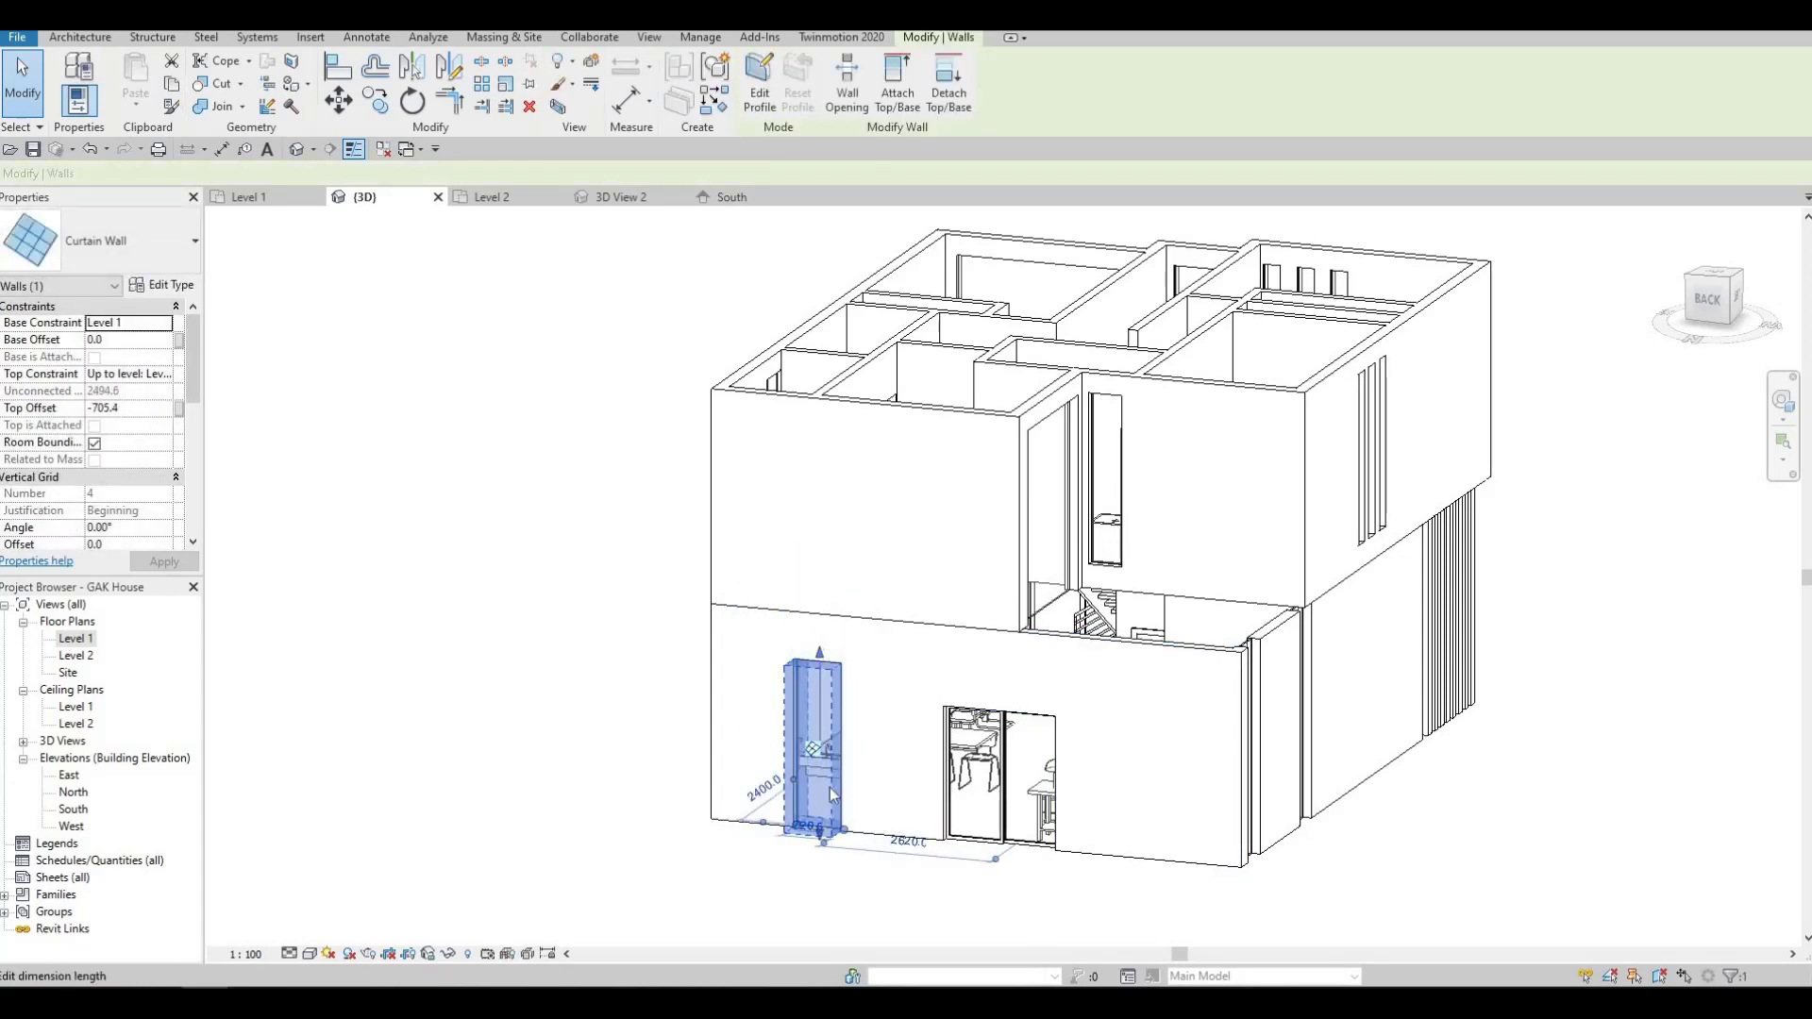
key(Escape)
scroll(831, 807, up, 4)
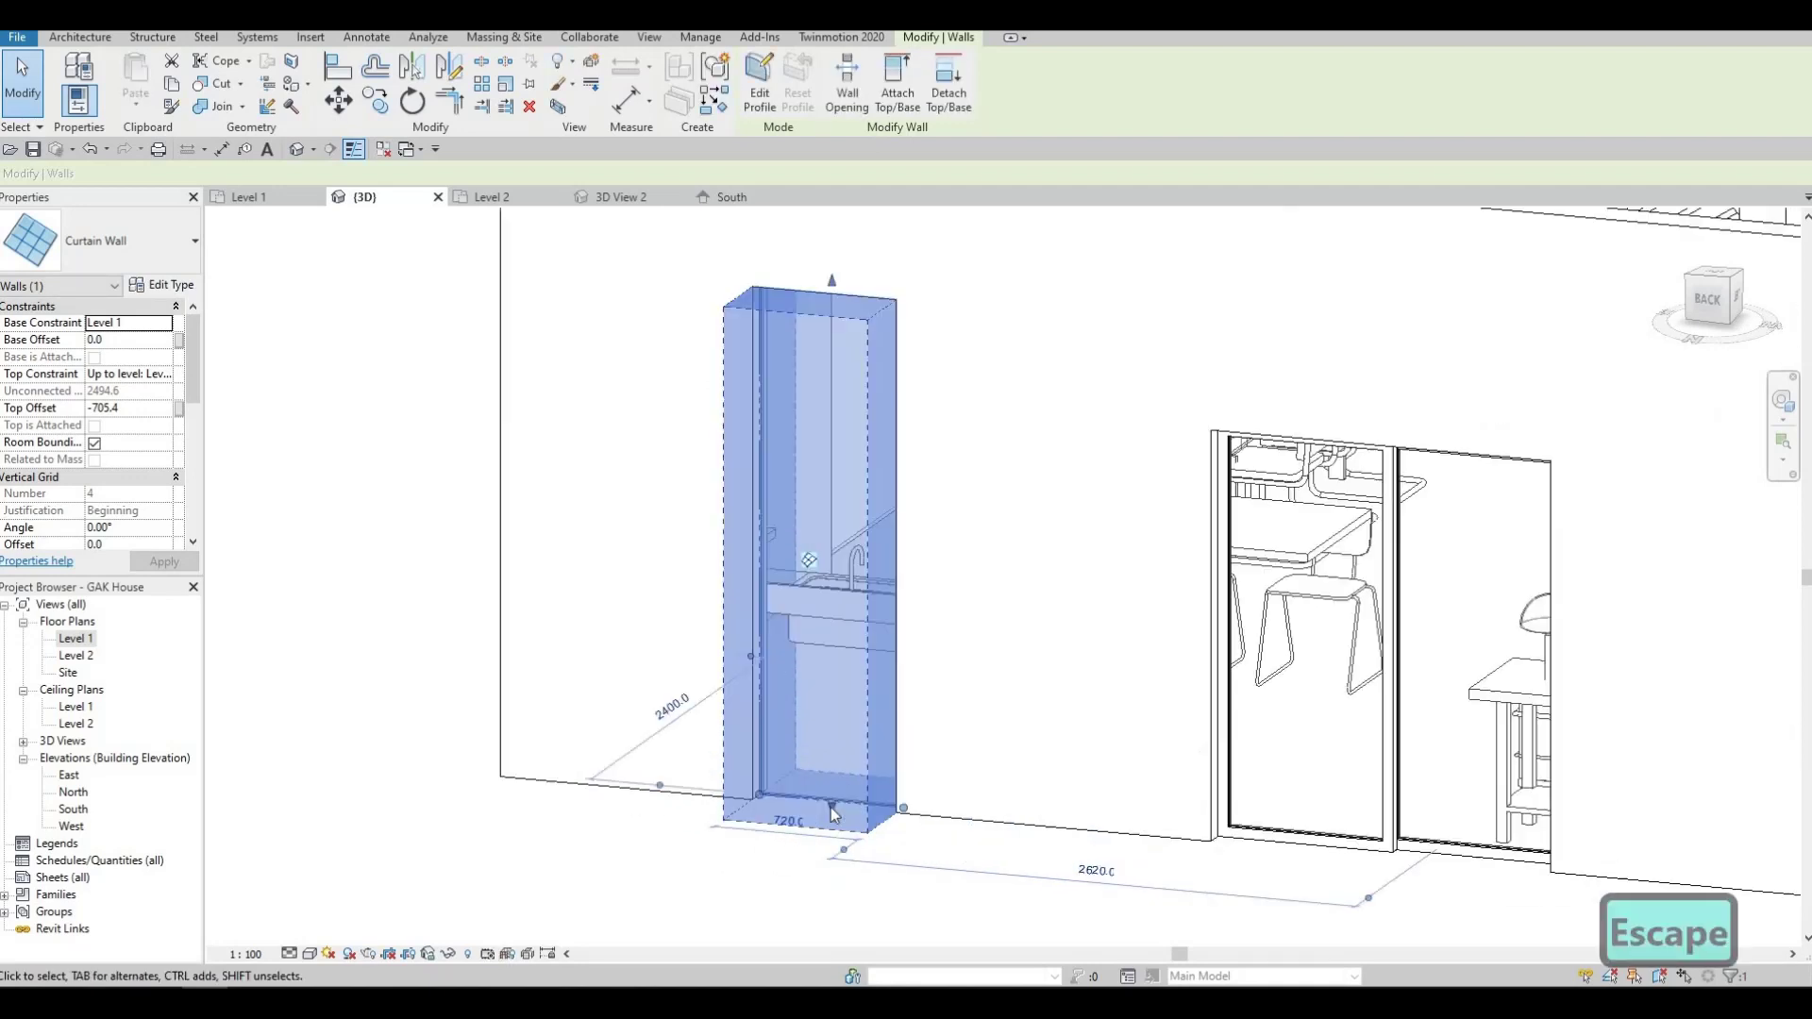
drag(825, 616, 829, 363)
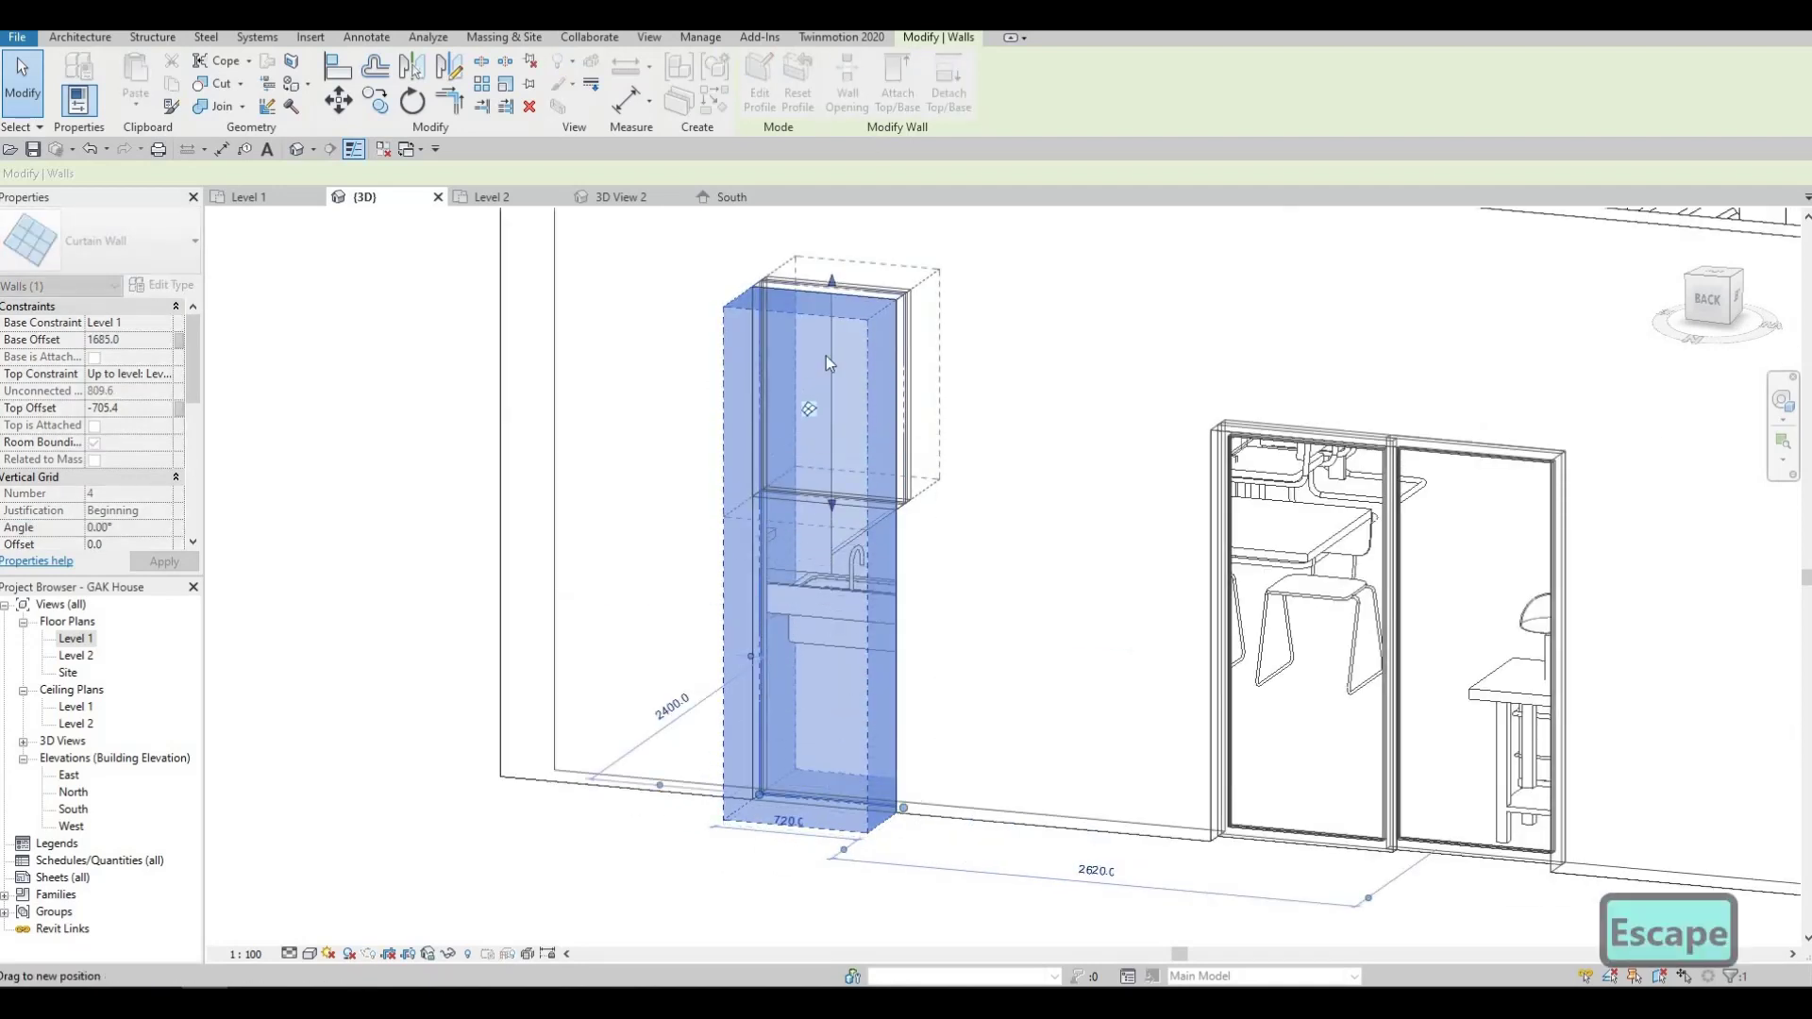
drag(830, 289, 831, 314)
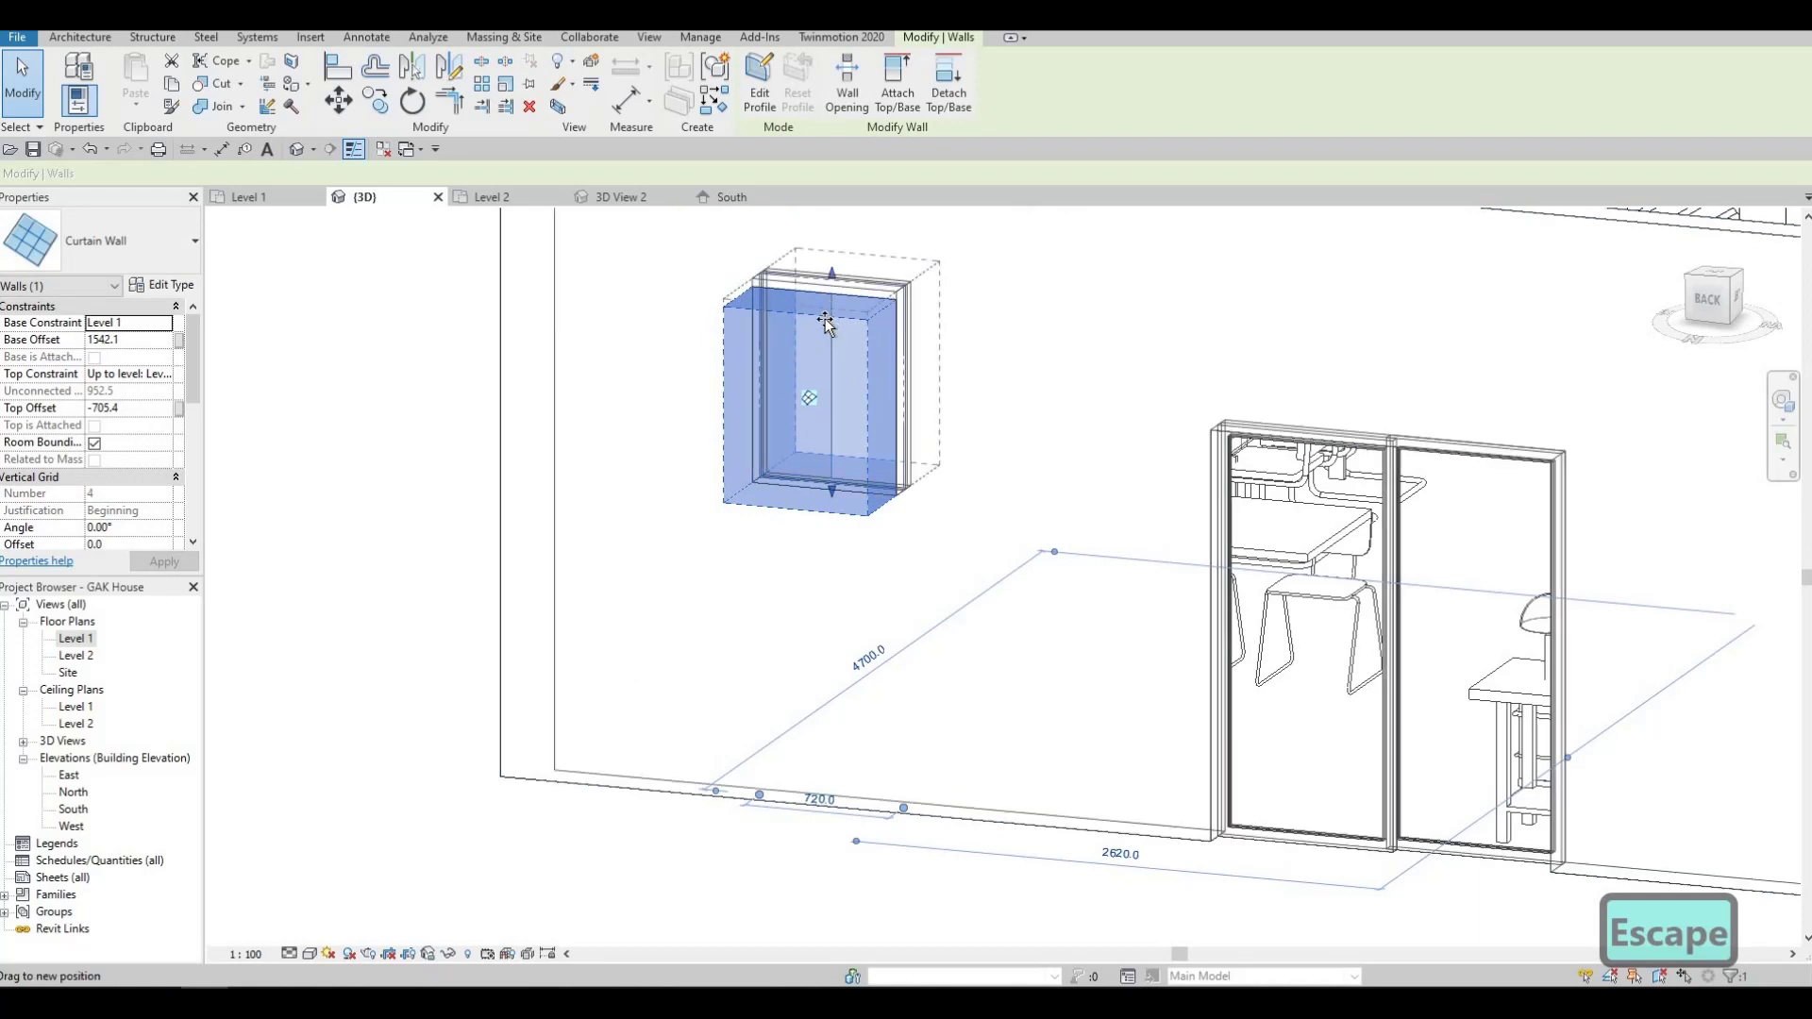
key(Escape)
scroll(1045, 568, down, 4)
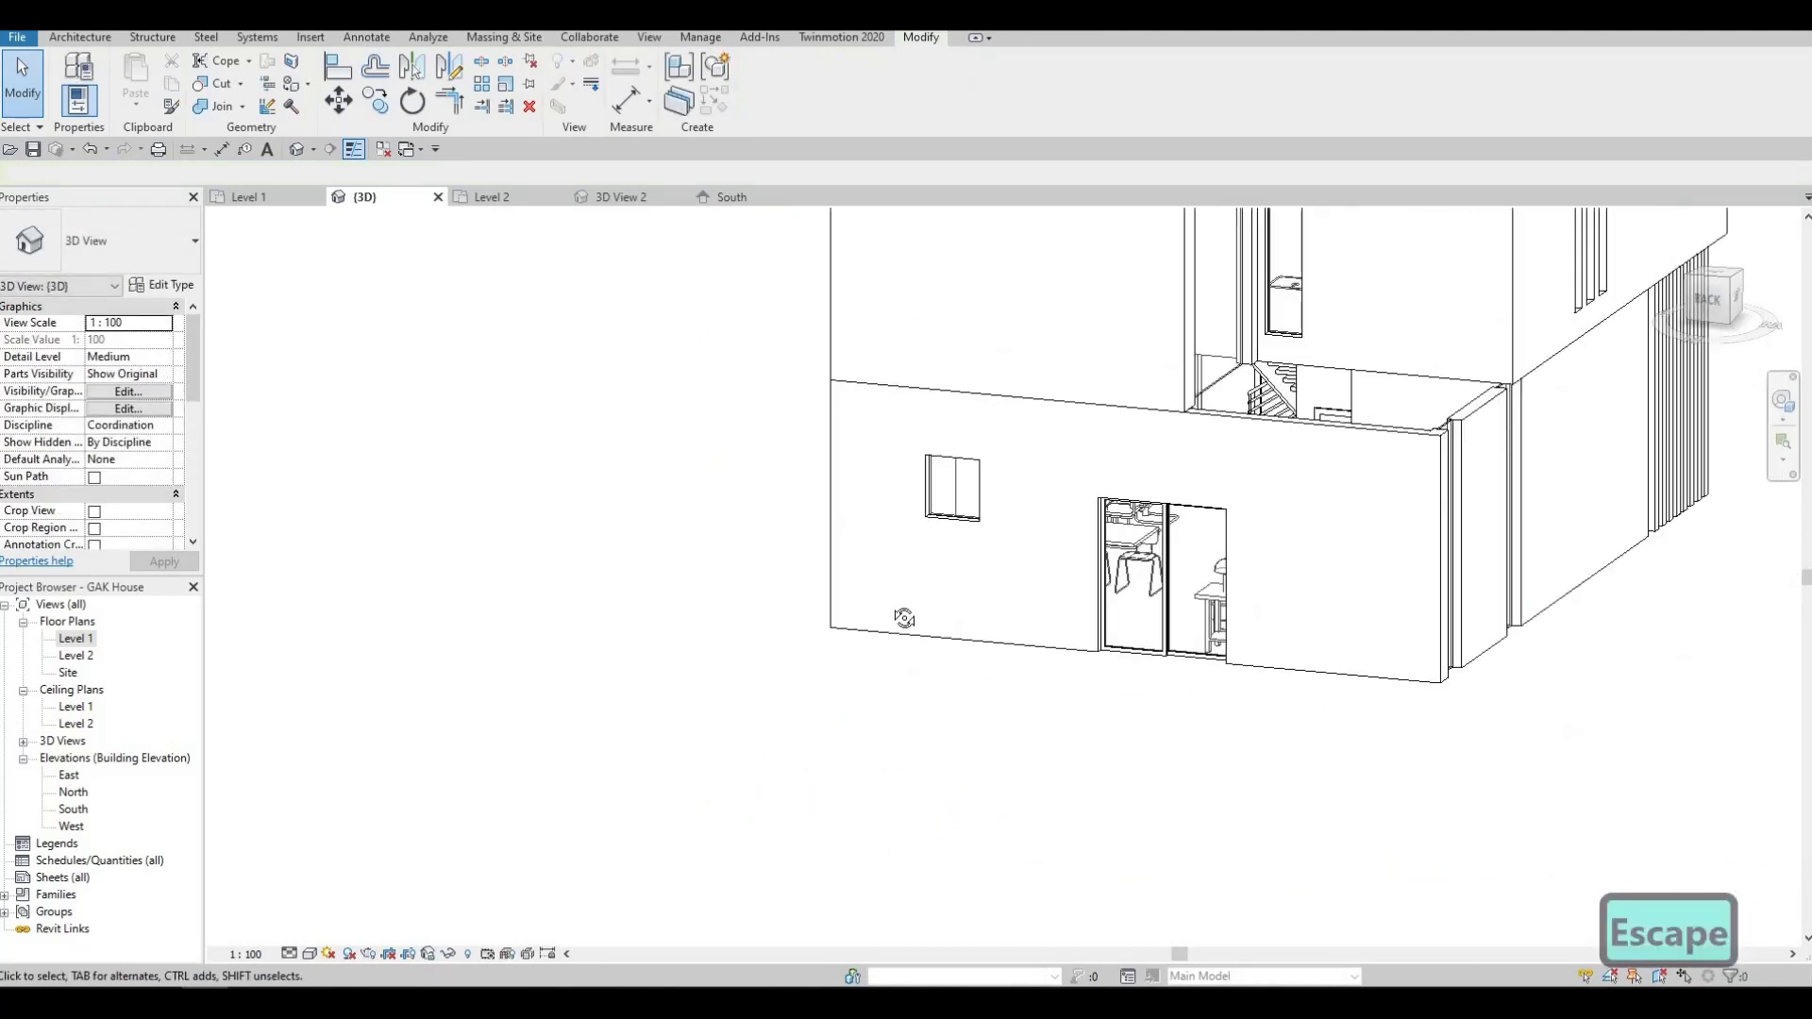
Align the bottom edges of the two narrow Level 1 west curtain walls with the bottom of the curtain wall beside the front entrance.
shift+middle_drag(906, 620, 751, 660)
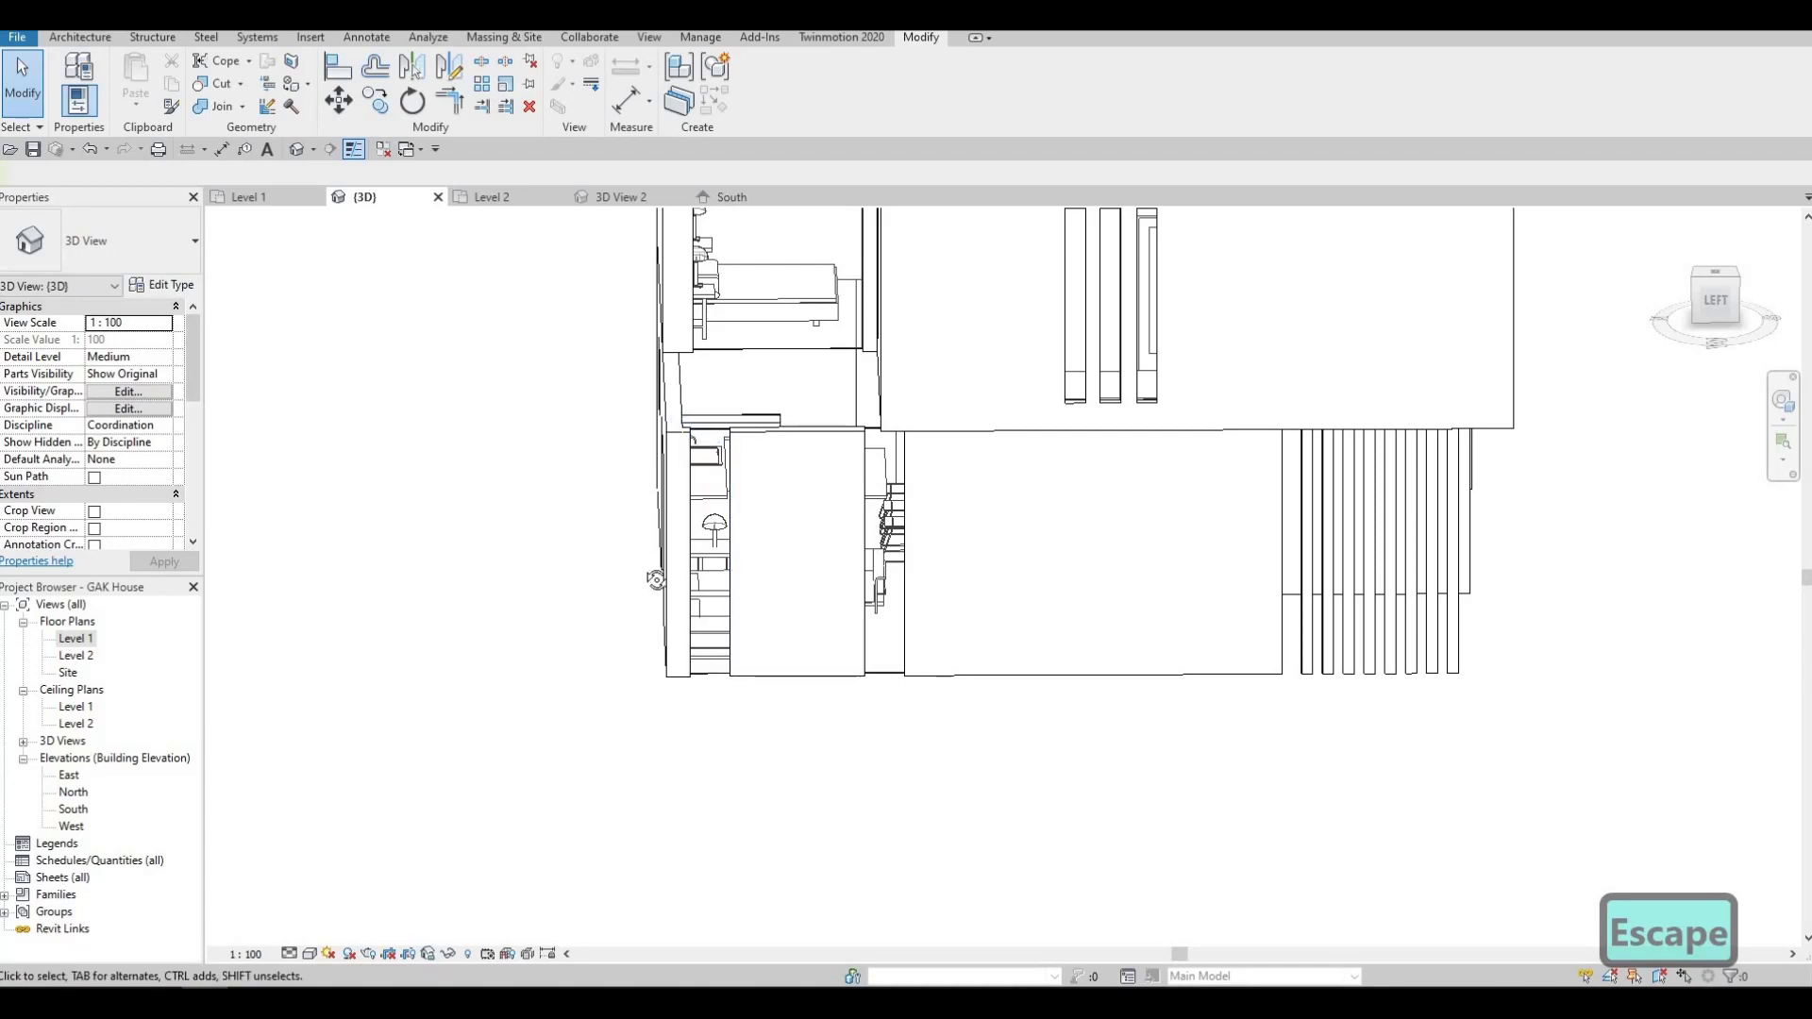
shift+middle_drag(656, 579, 1202, 580)
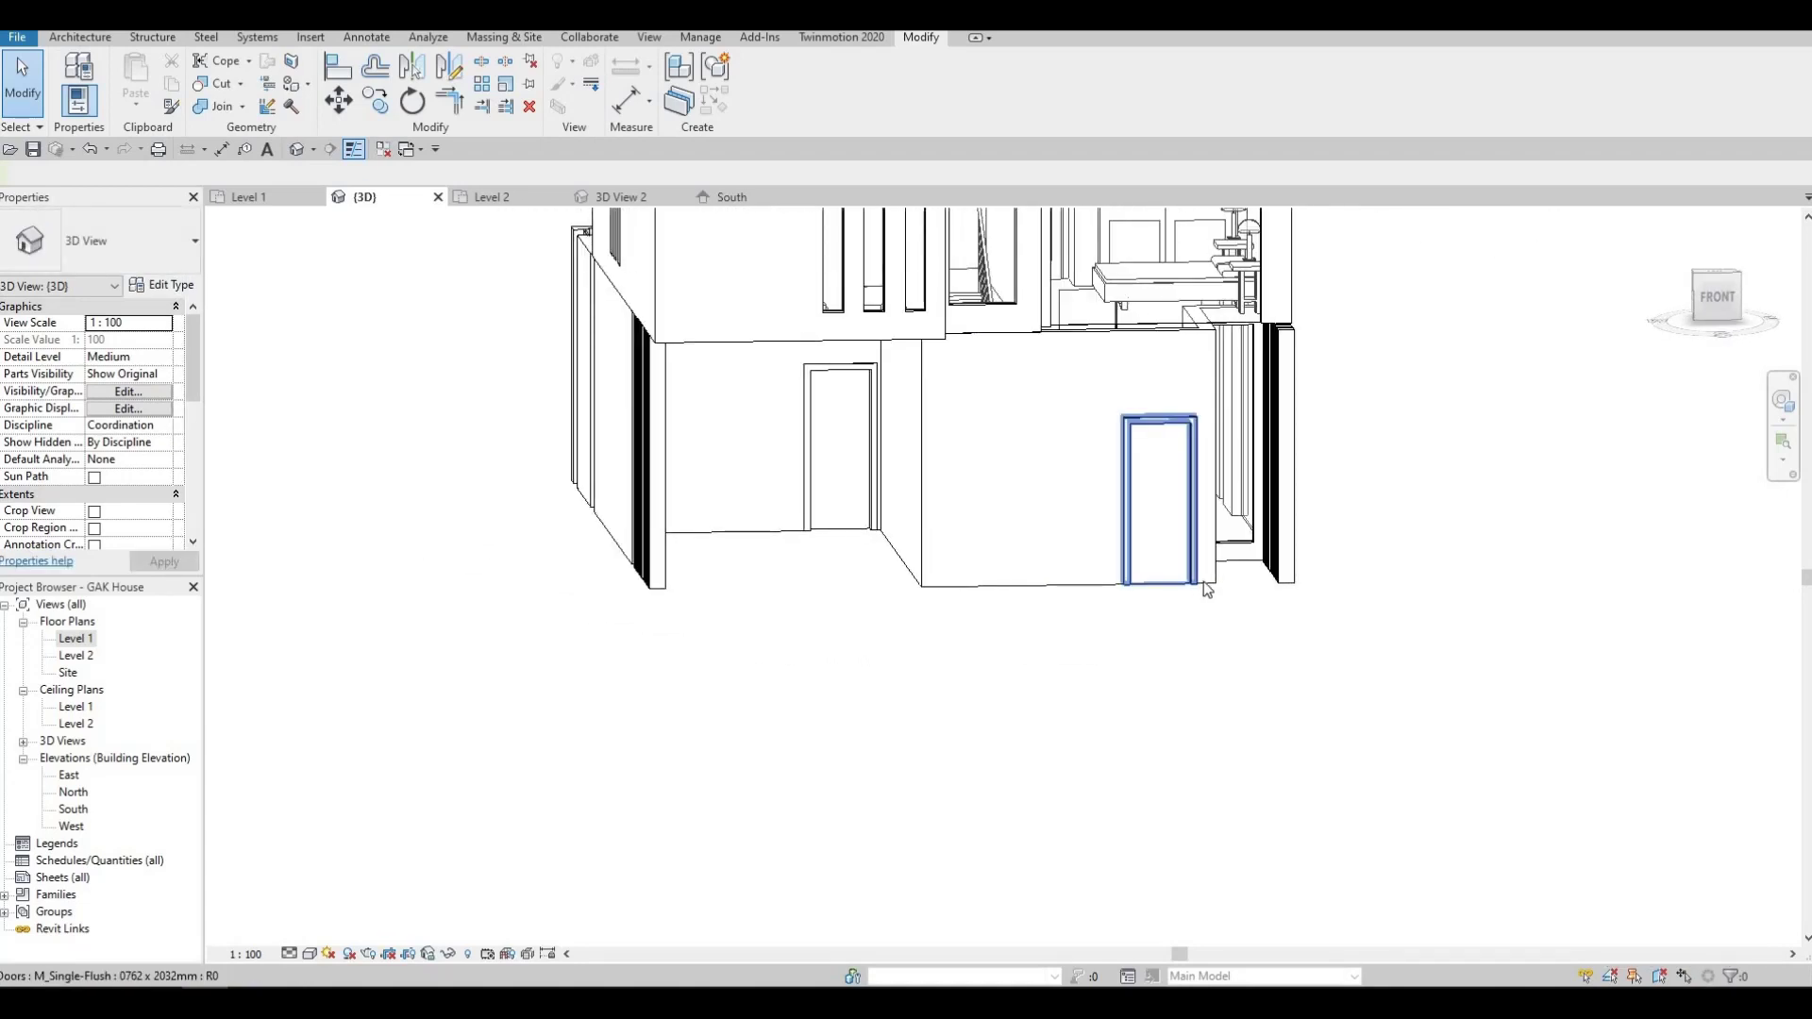
key(a)
key(l)
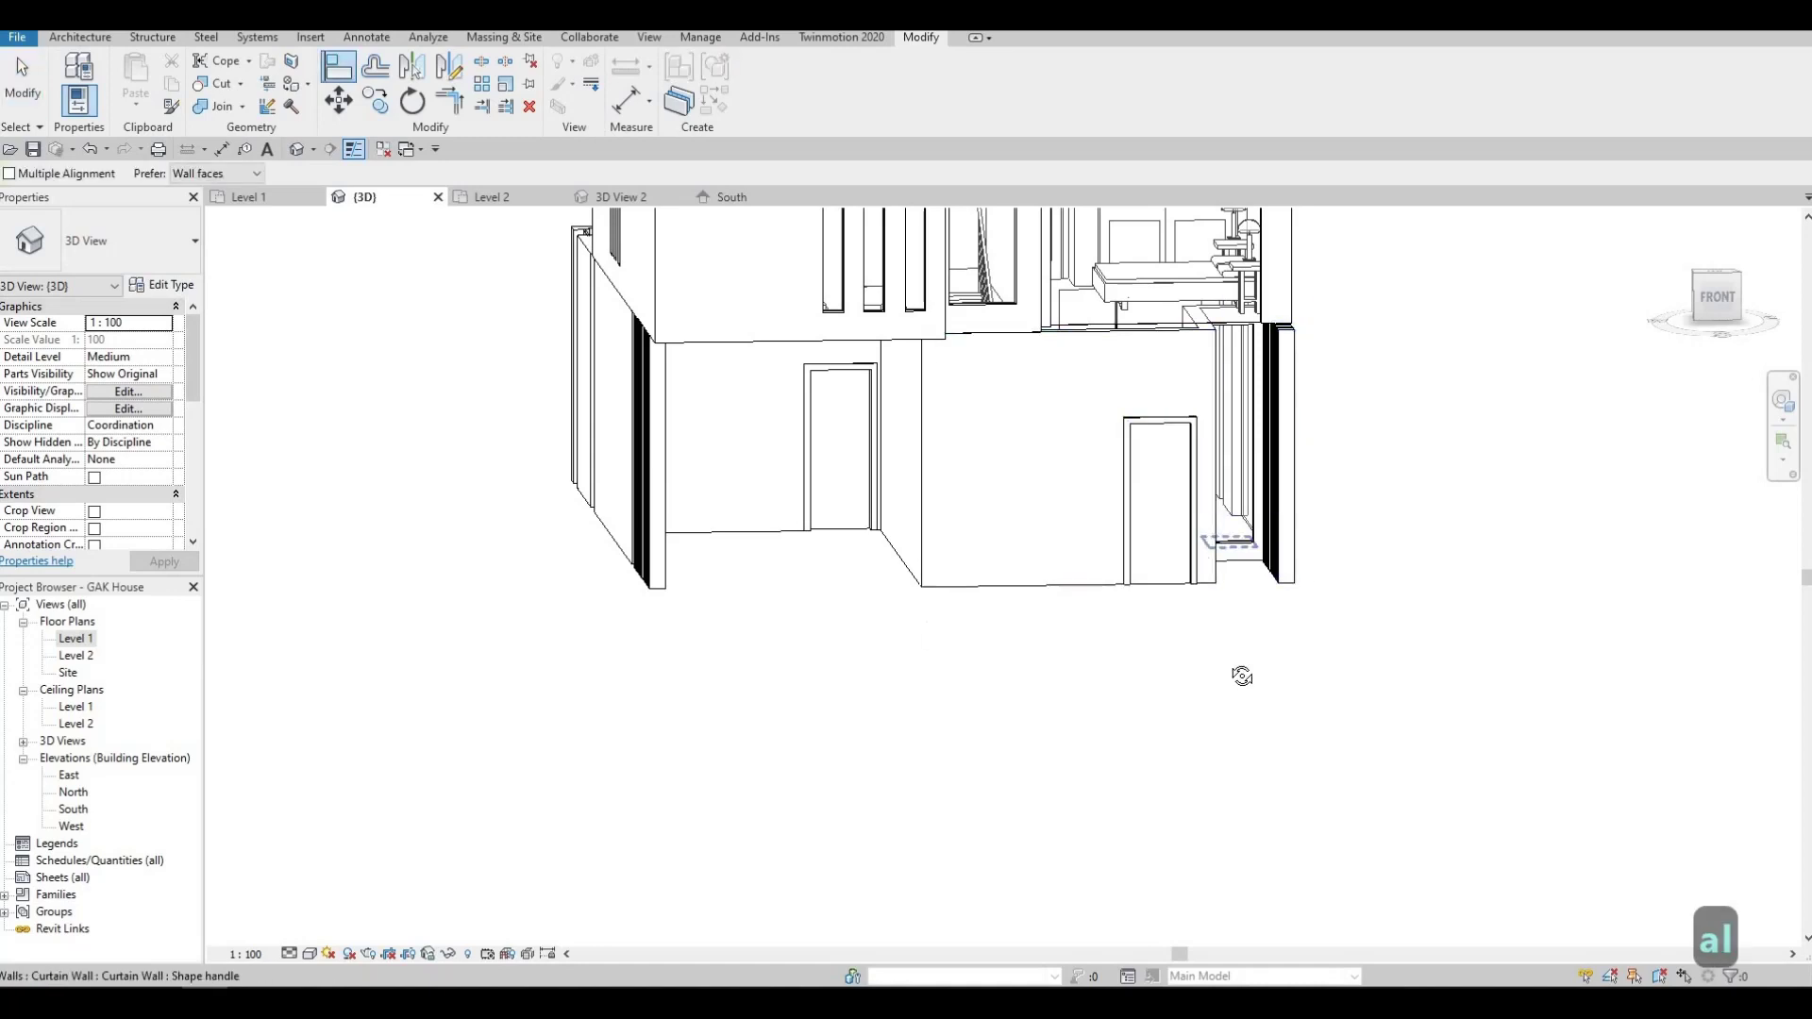
shift+middle_drag(867, 658, 801, 639)
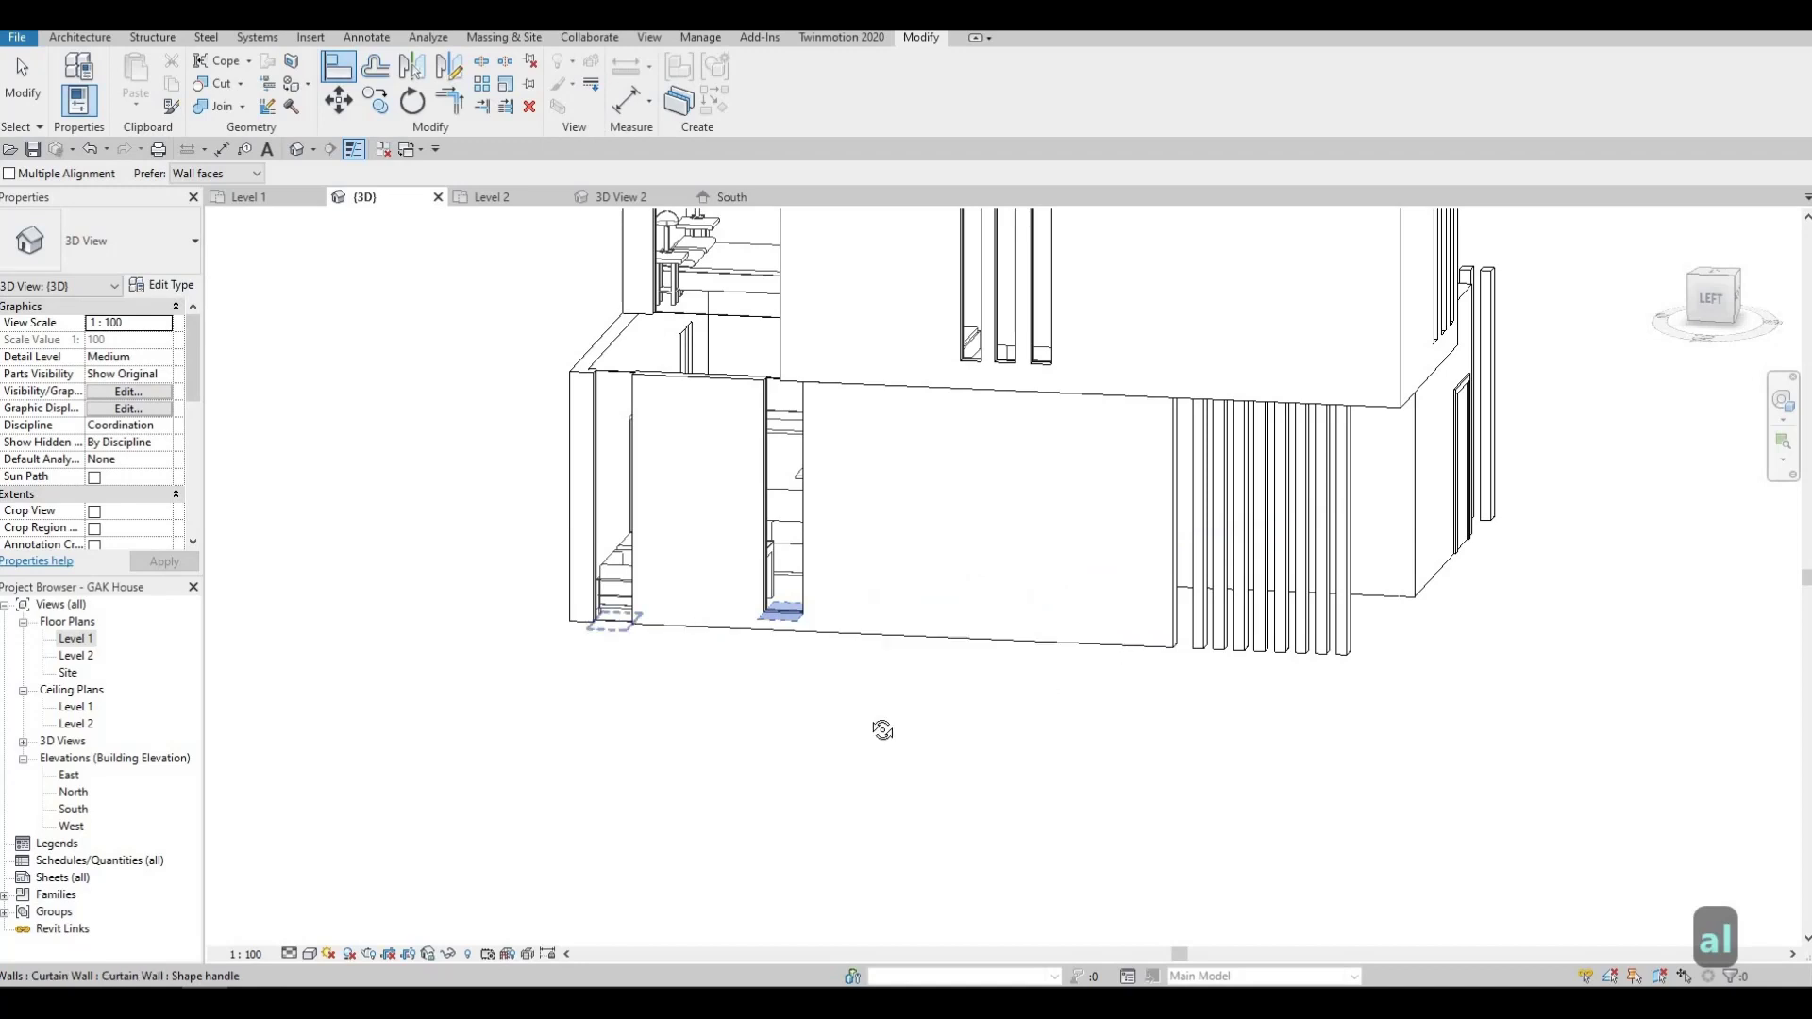
shift+middle_drag(780, 713, 689, 727)
shift+middle_drag(1341, 726, 783, 420)
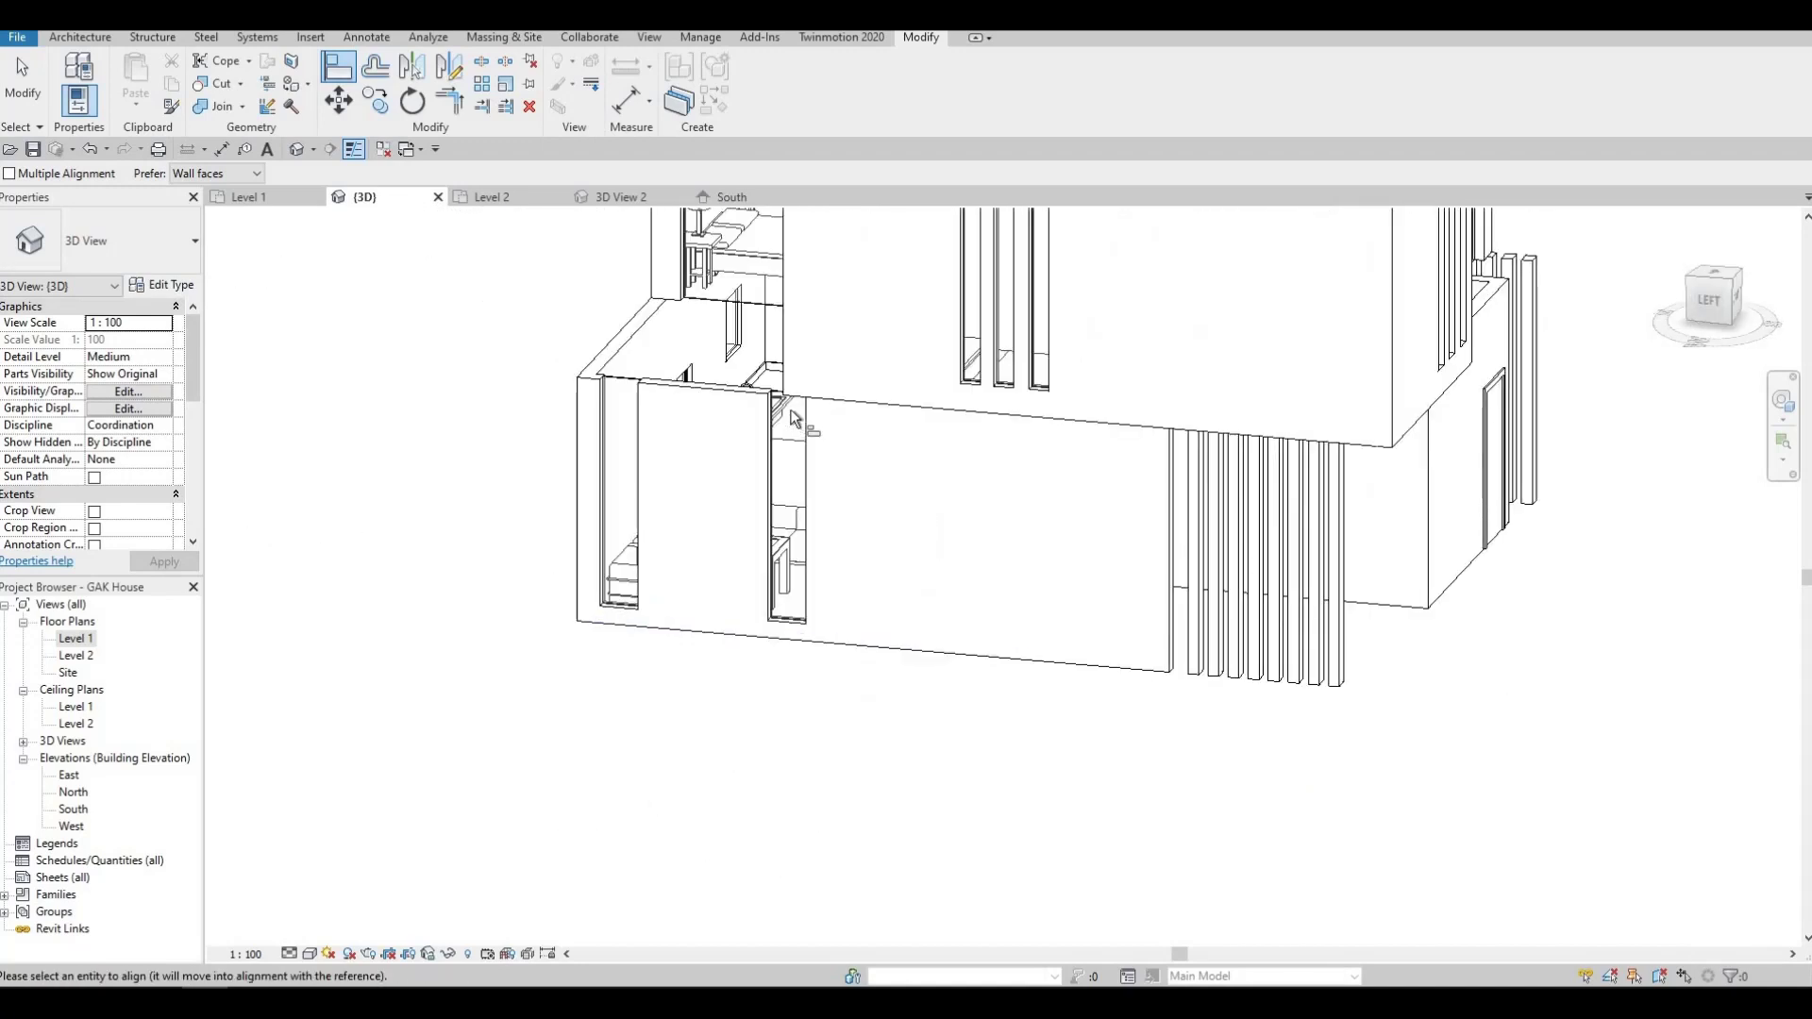
Align the top edge of the southern narrow Level 1 west curtain wall with the top of the curtain wall beside the front entrance.
drag(777, 422, 1109, 588)
key(Escape)
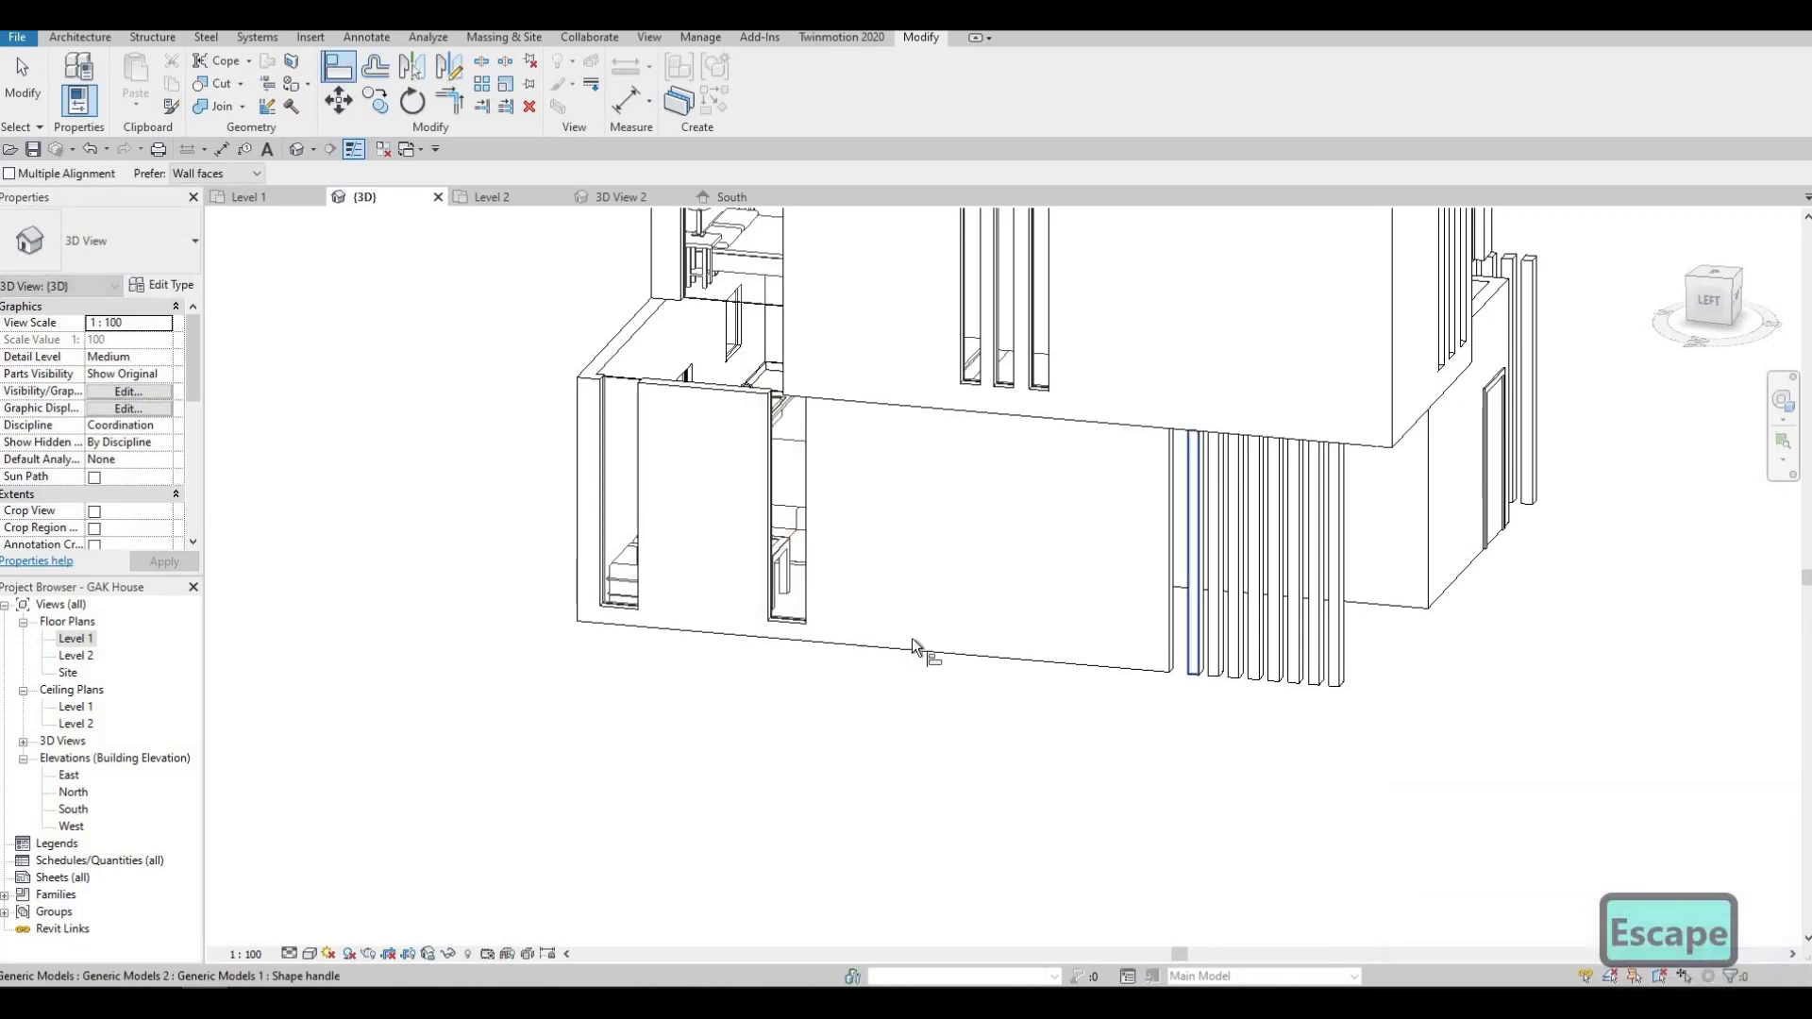
shift+middle_drag(922, 639, 1113, 506)
click(1124, 489)
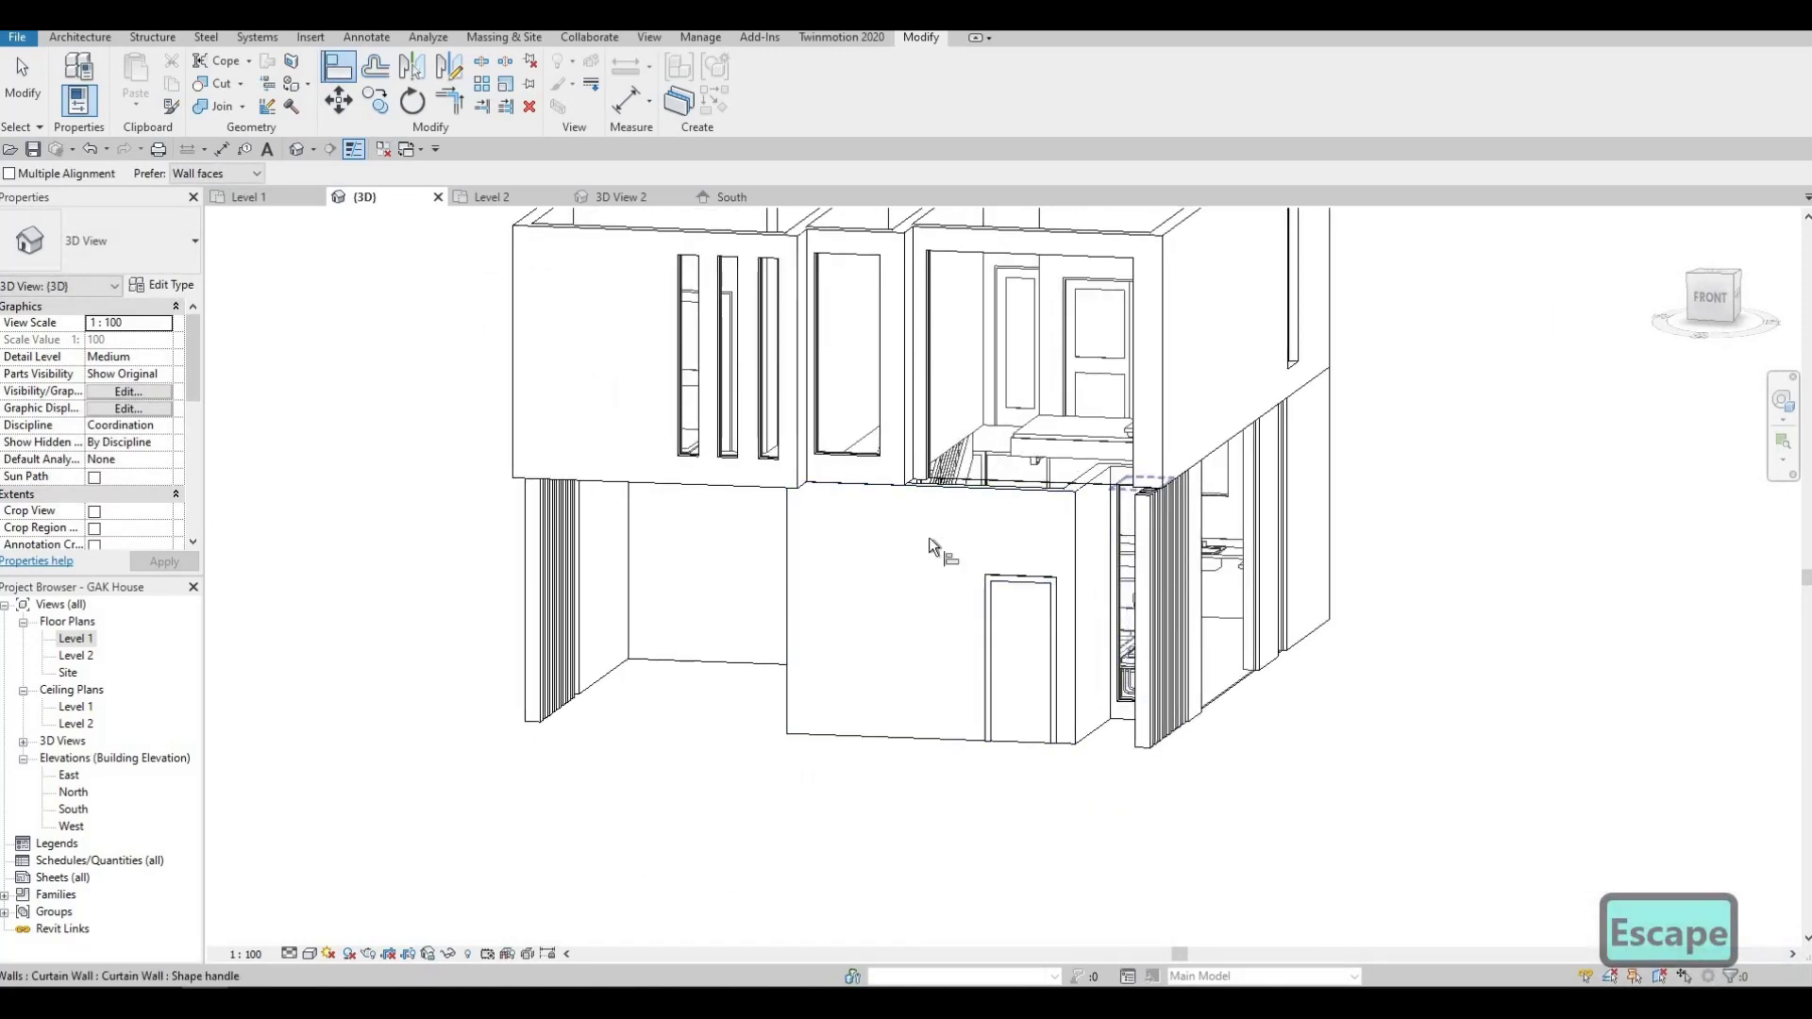
shift+middle_drag(1270, 655, 785, 388)
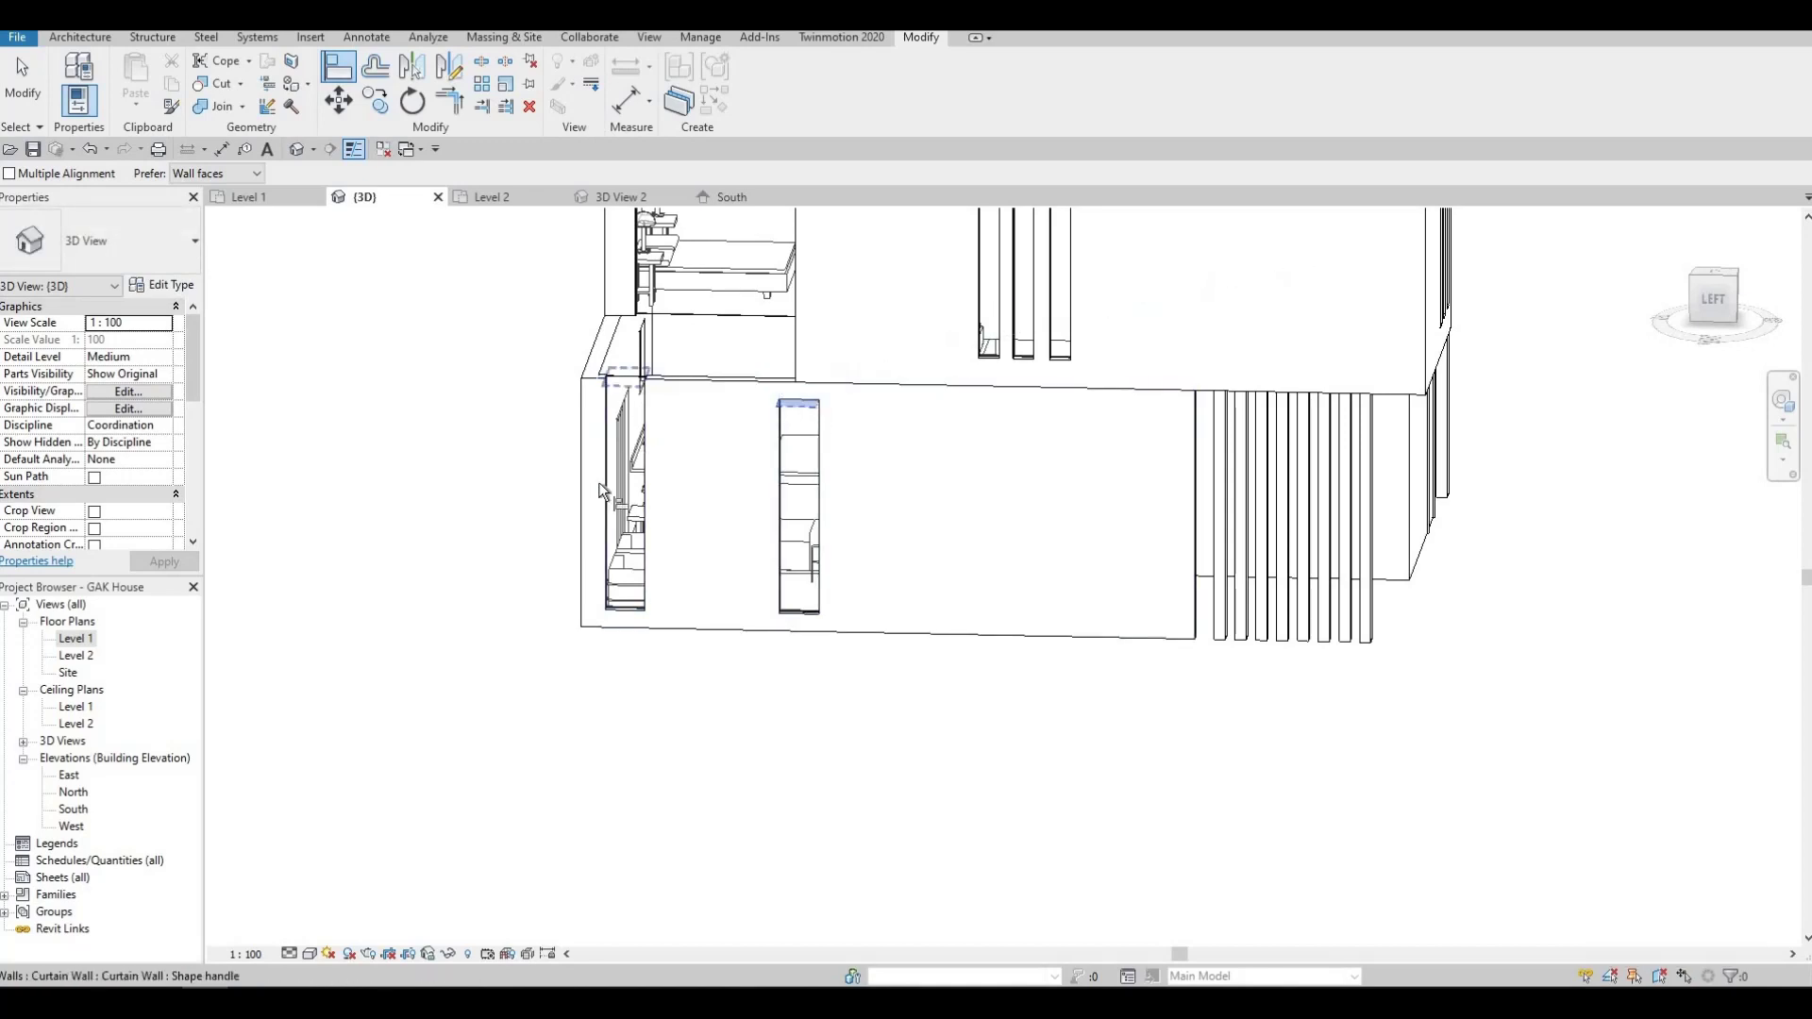
Align the top edge of the northern narrow Level 1 west curtain wall with the top of the curtain wall beside the front entrance.
shift+middle_drag(638, 383, 726, 862)
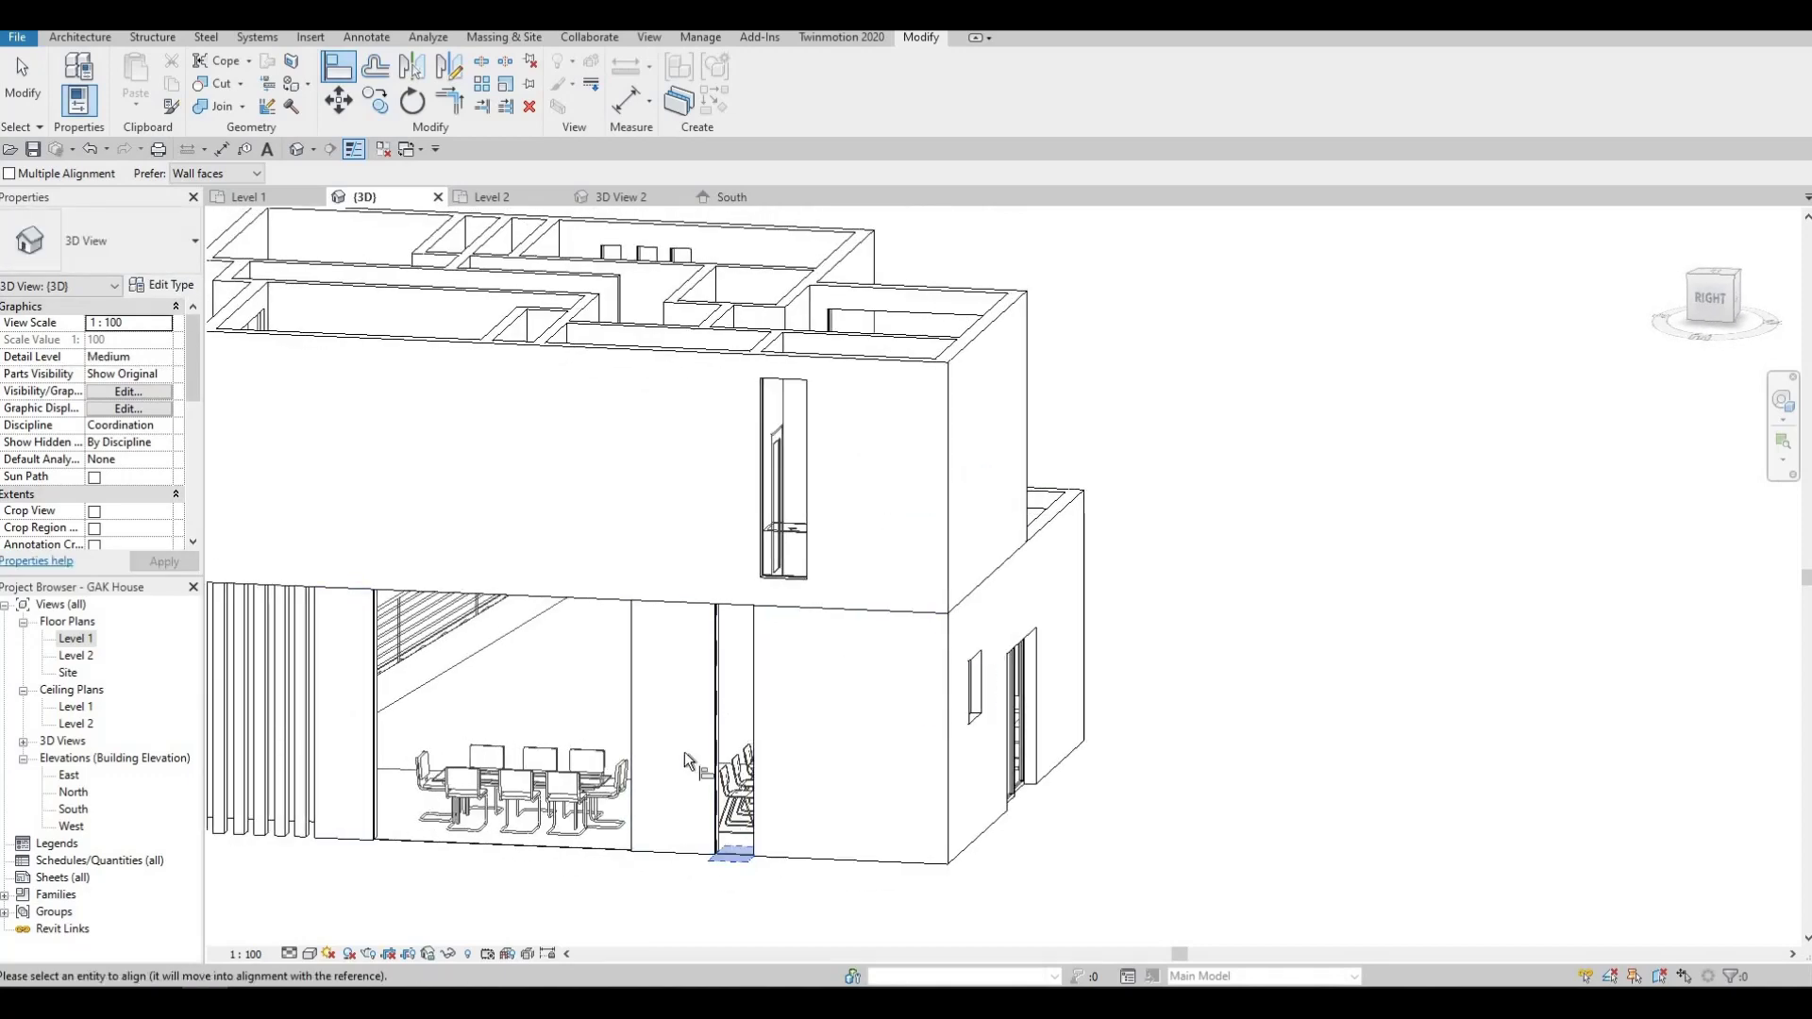
shift+middle_drag(726, 862, 667, 797)
key(Escape)
key(Escape)
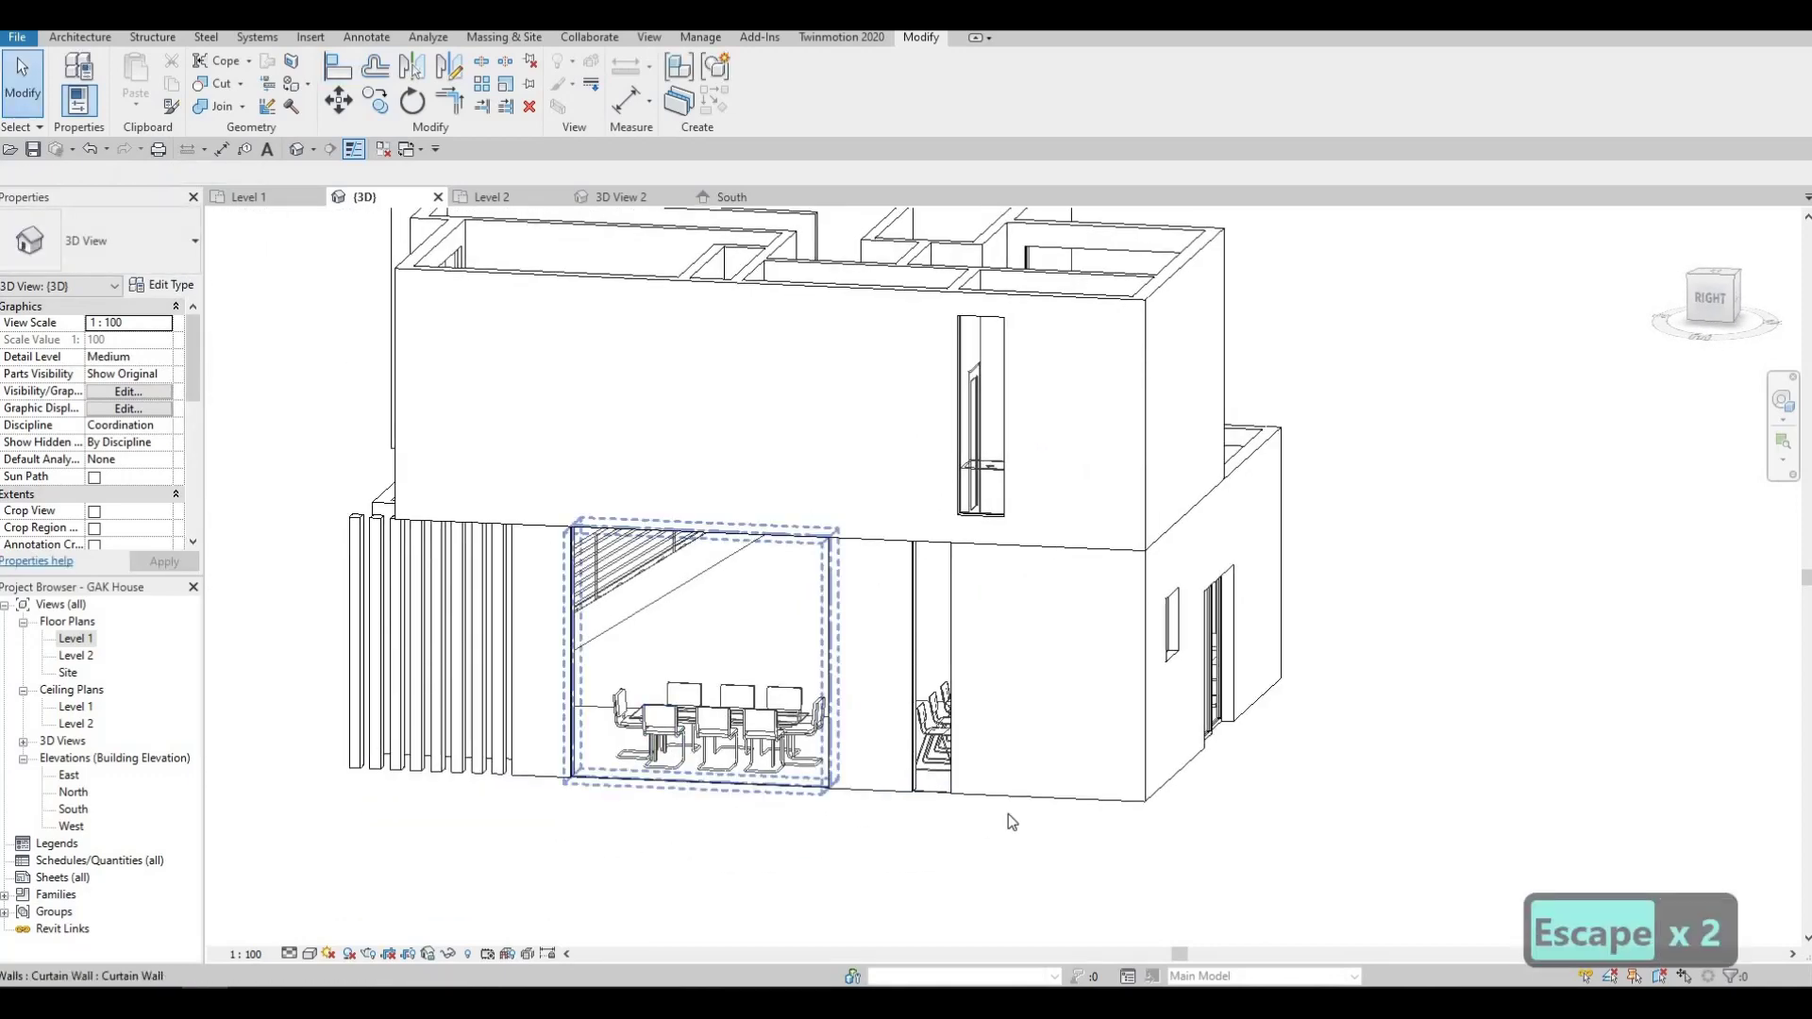
Raise the bottom edge of the narrow Level 2 curtain wall on the rear facade to make it a shorter, high window.
shift+middle_drag(1008, 814, 453, 826)
shift+middle_drag(591, 716, 519, 725)
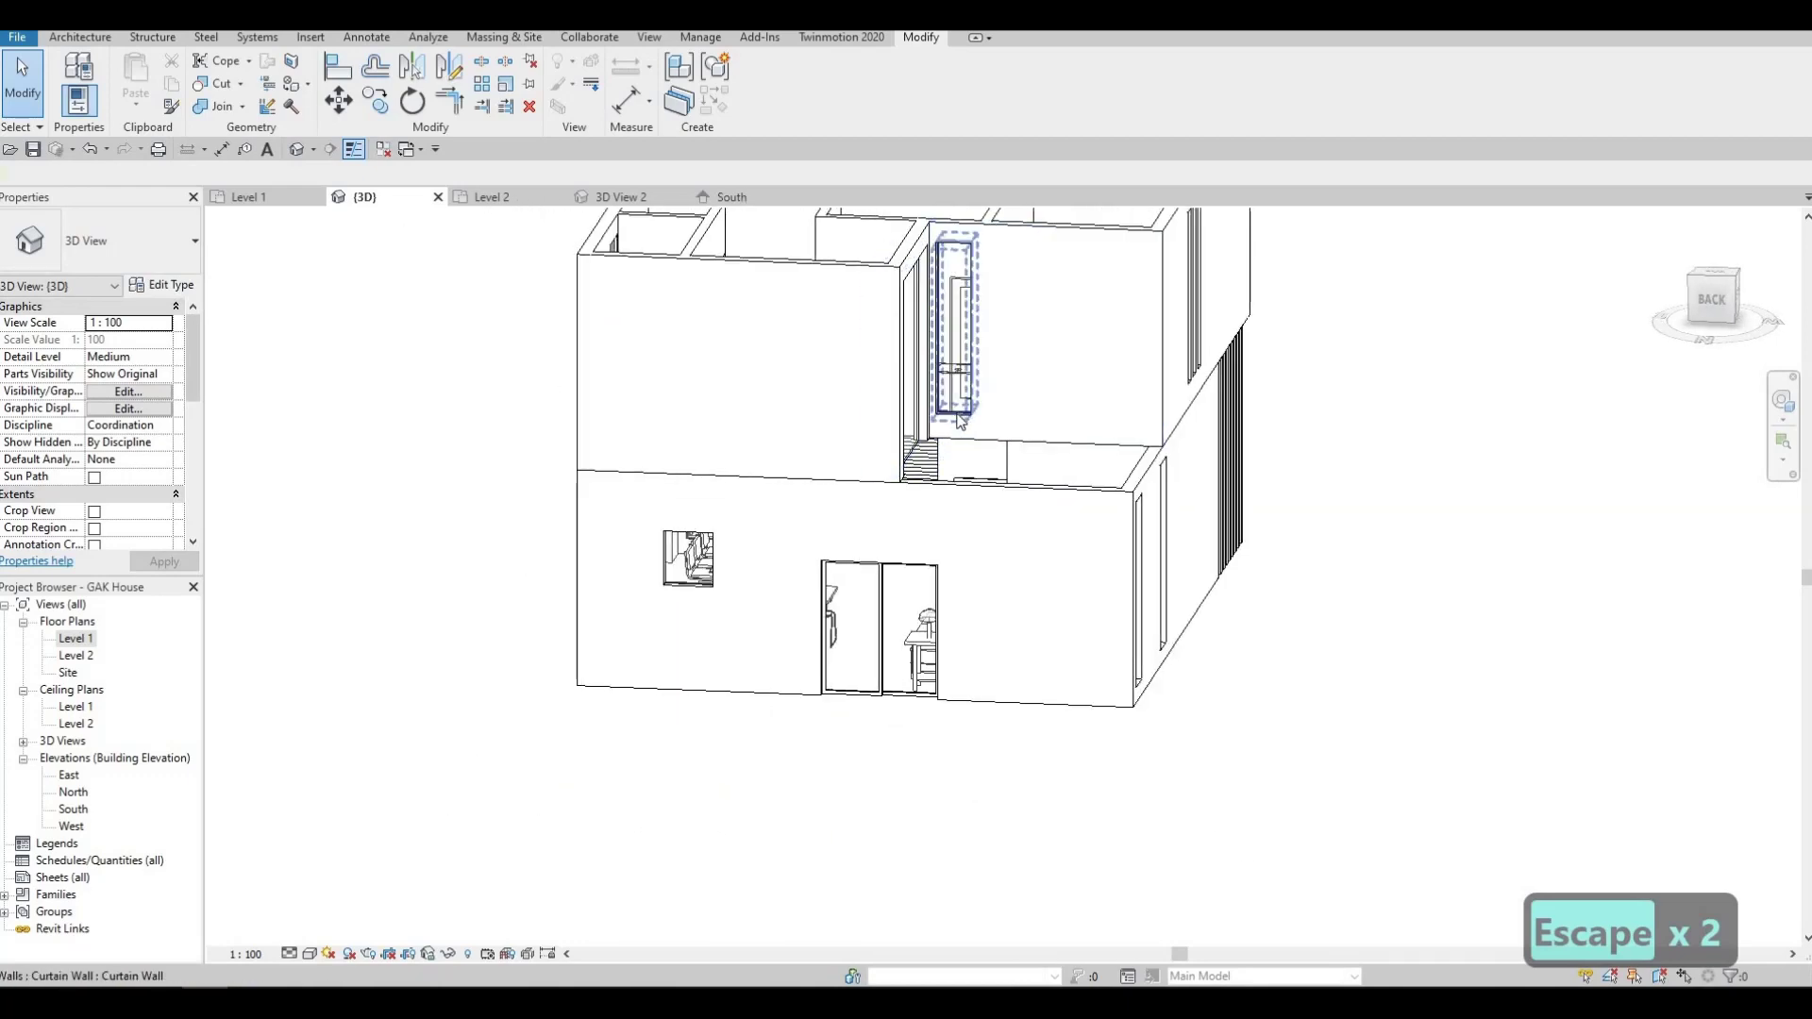
click(964, 372)
mouse_move(970, 365)
mouse_down()
mouse_move(957, 255)
mouse_move(993, 353)
mouse_up()
key(Escape)
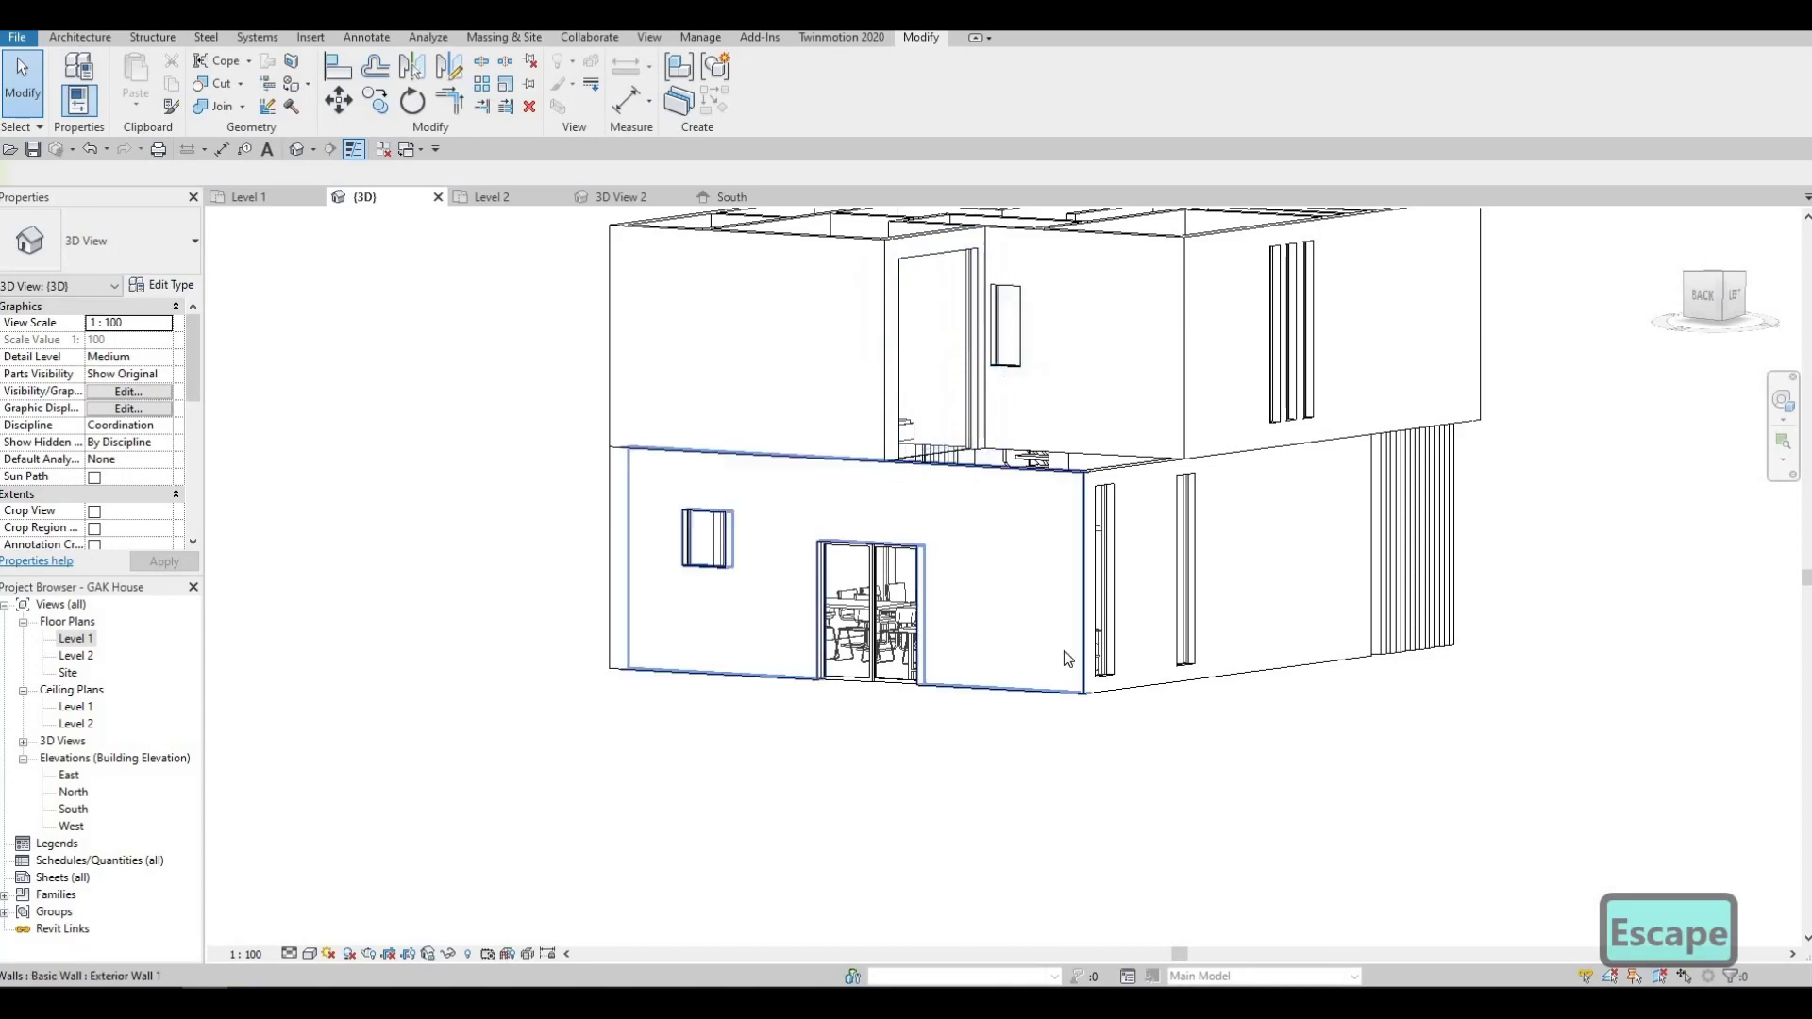
Align the bottom edges of the dining and narrow Level 1 east curtain walls with the bottom of the curtain wall beside the front entrance.
shift+middle_drag(1063, 650, 1203, 800)
click(946, 324)
key(Escape)
key(a)
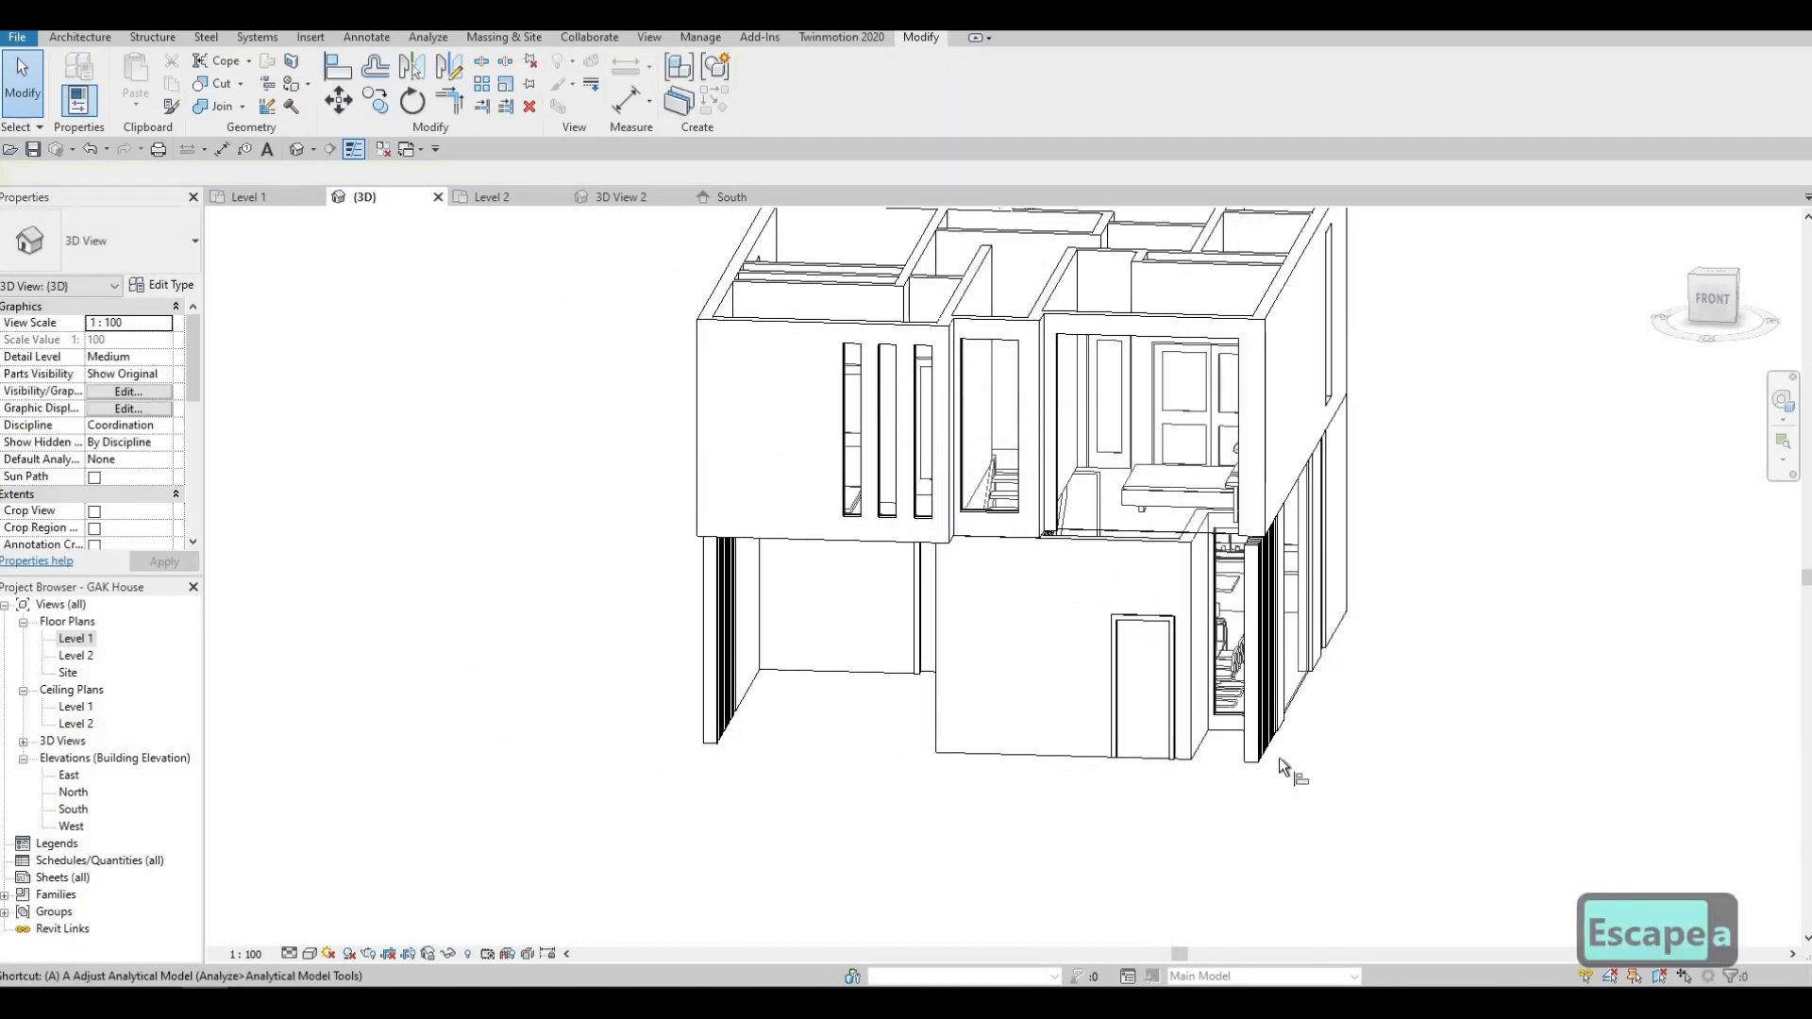
key(l)
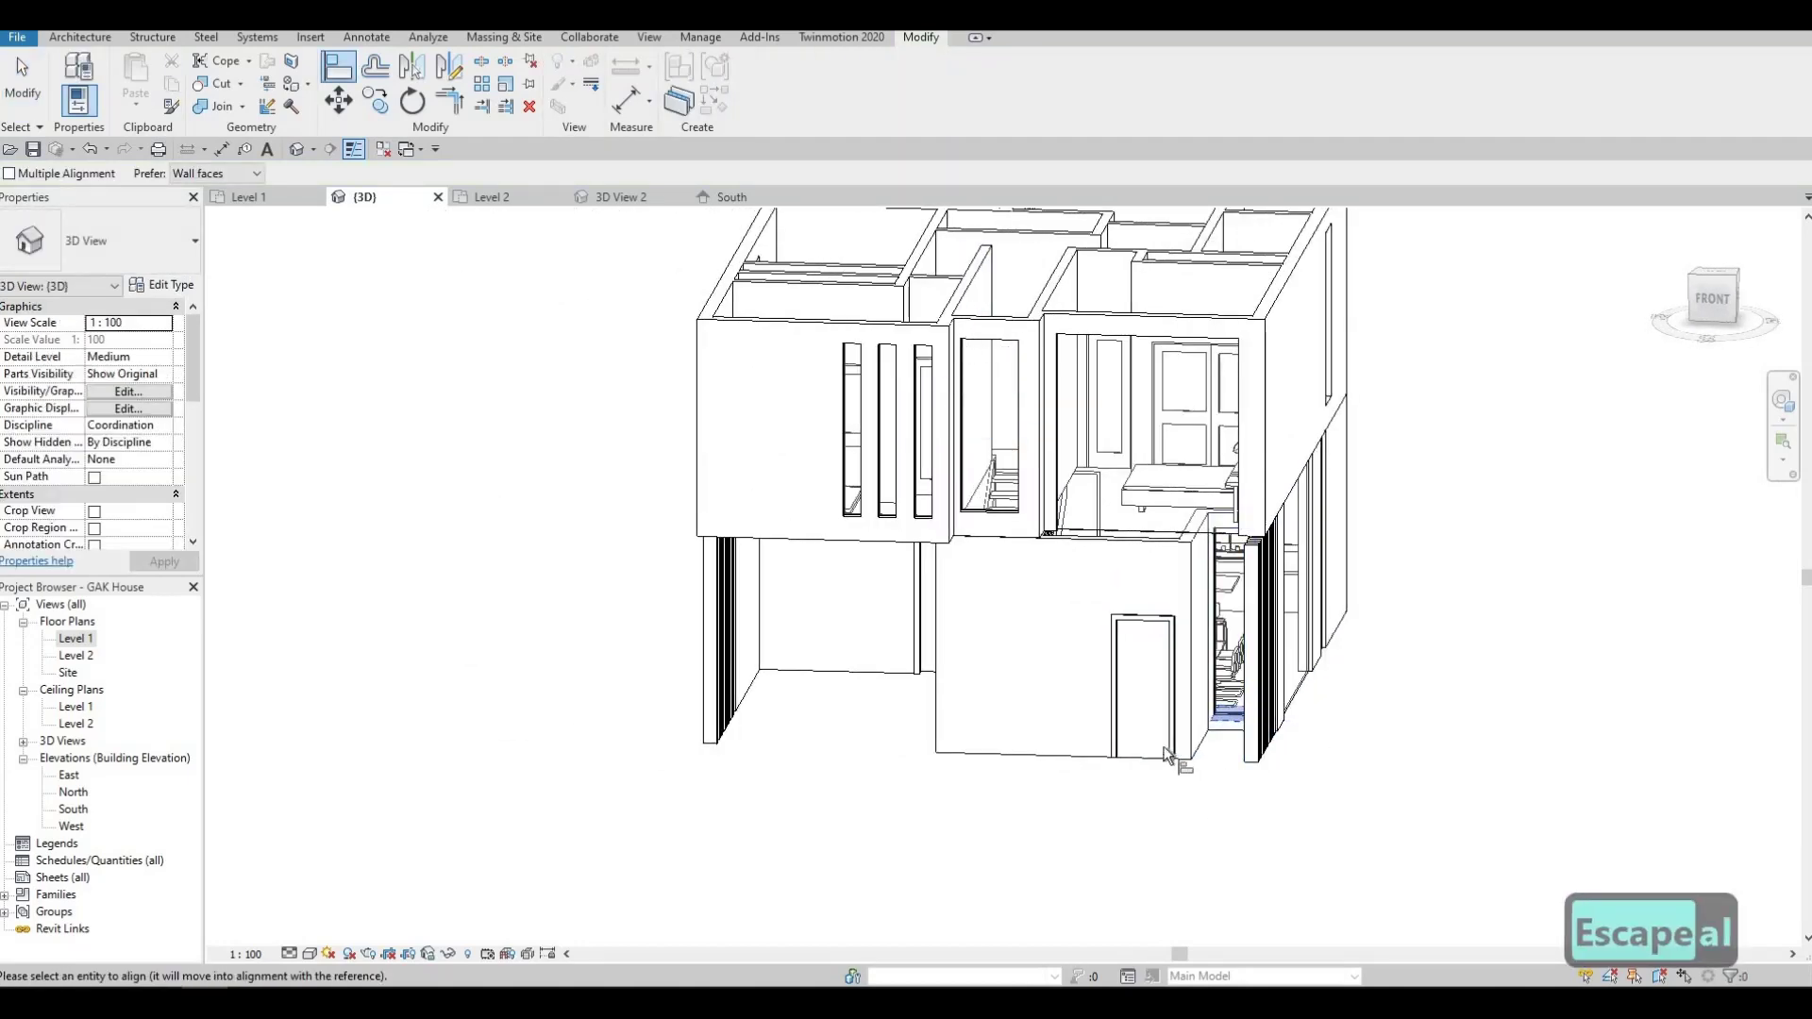
shift+middle_drag(1206, 745, 1073, 766)
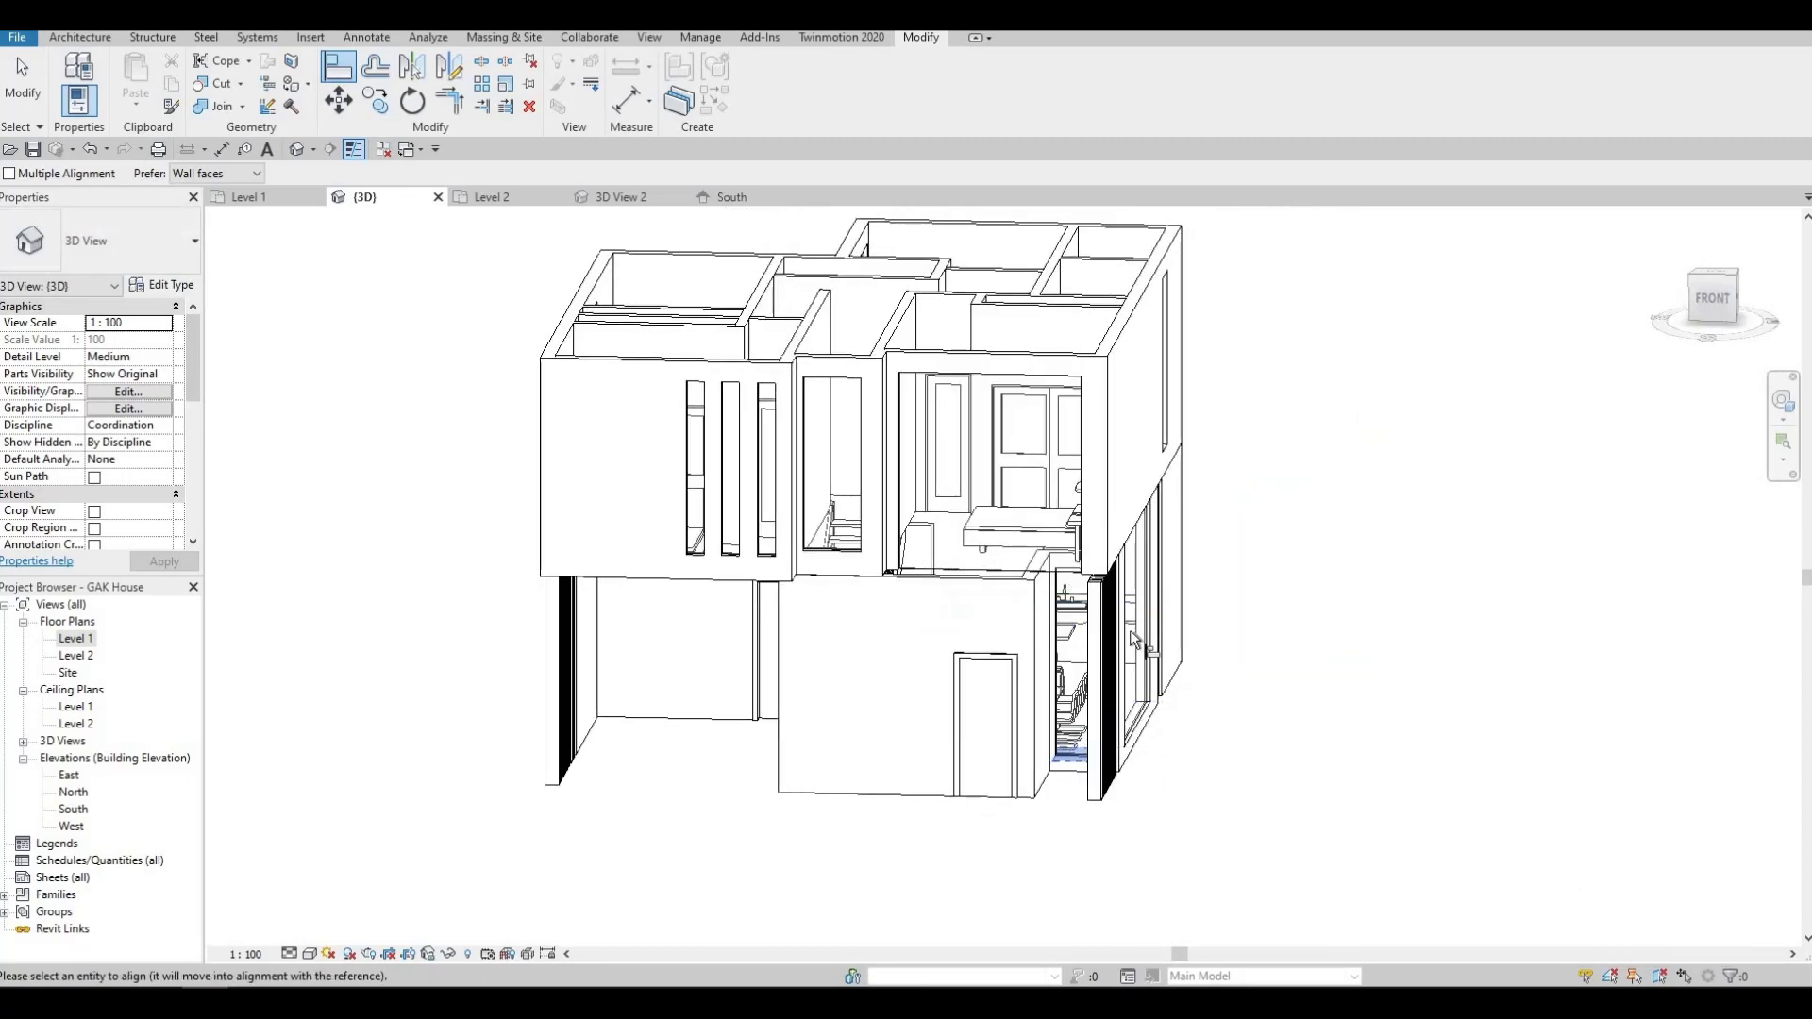
shift+middle_drag(1103, 717, 1258, 699)
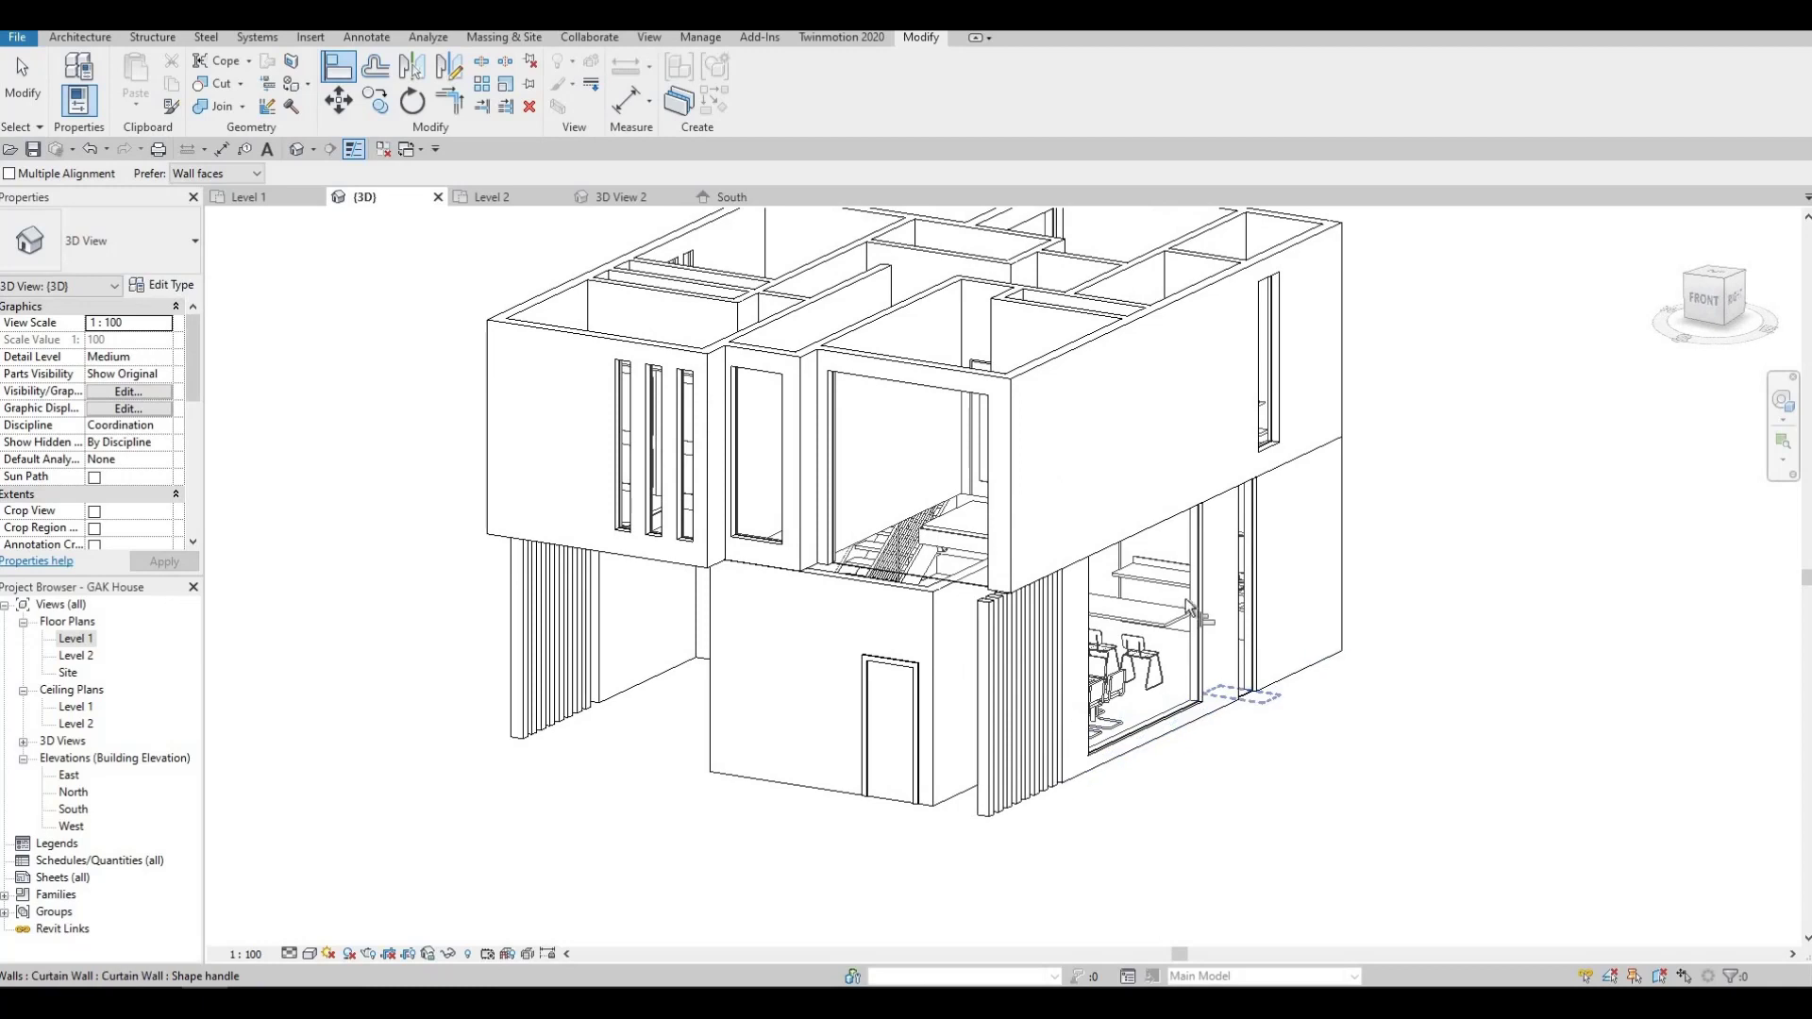
Align the top edges of the dining and narrow Level 1 east curtain walls with the top of the curtain wall beside the front entrance.
shift+middle_drag(1190, 612, 1142, 548)
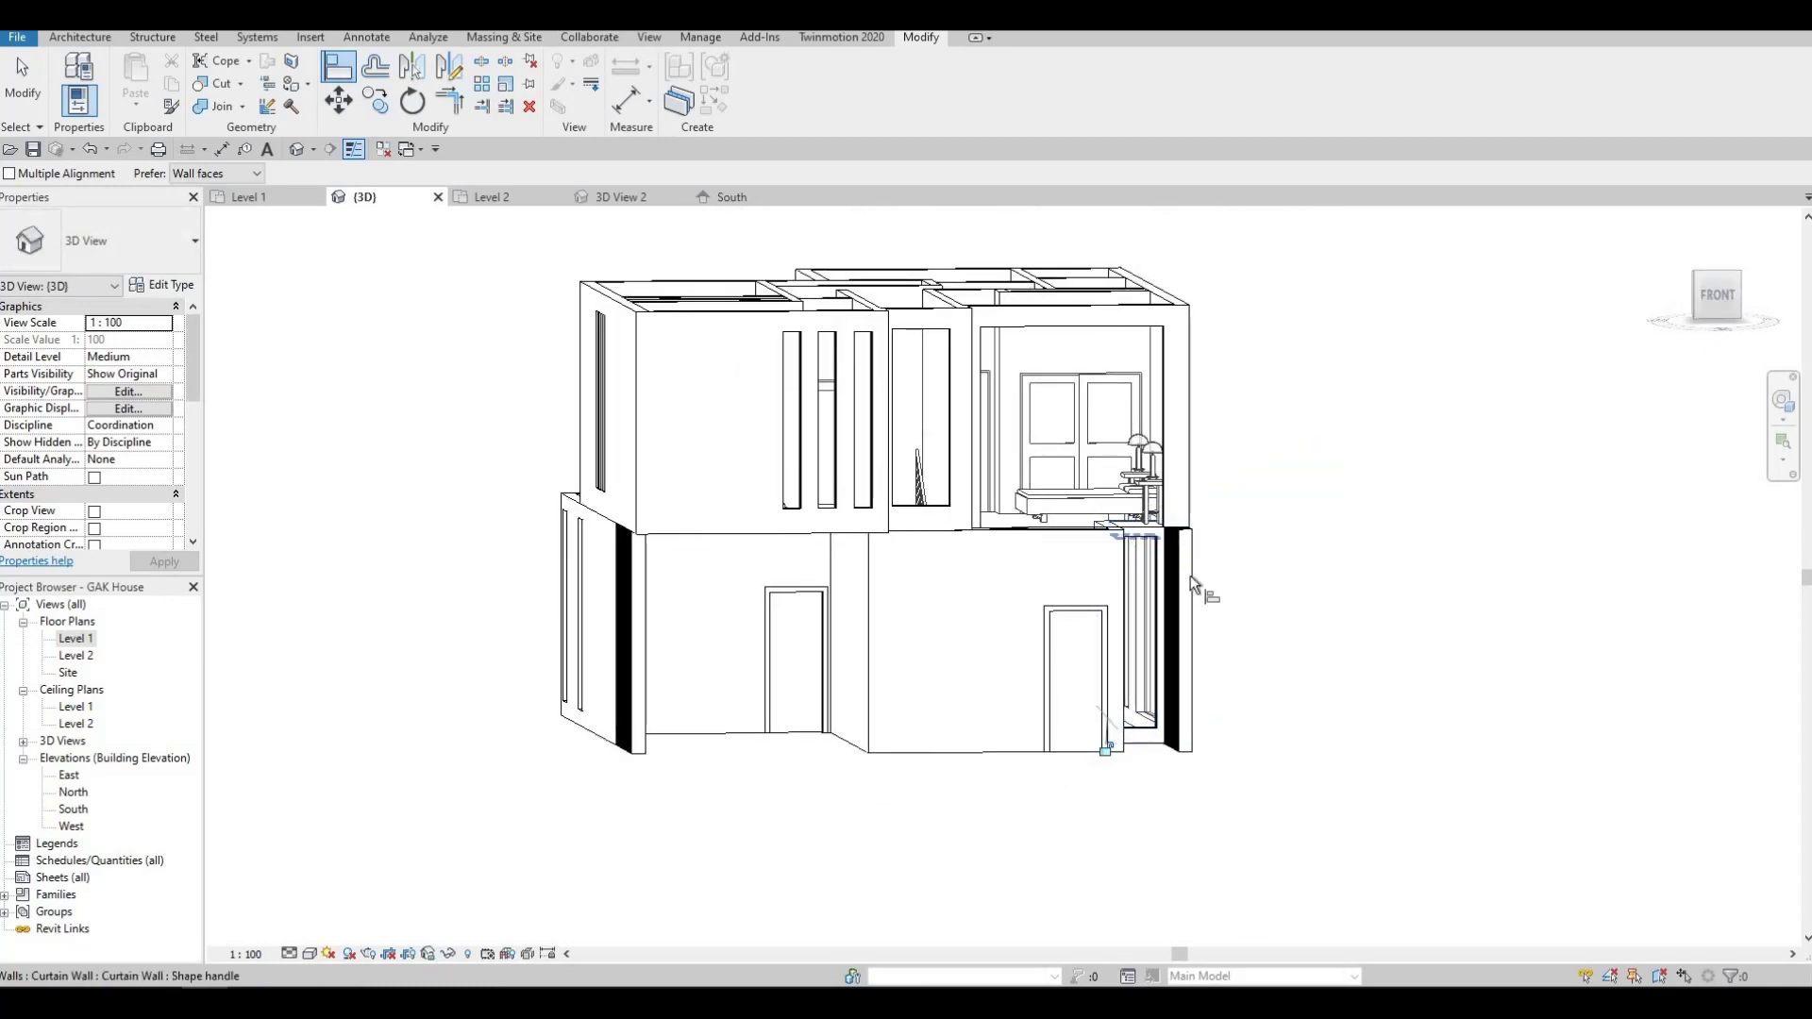
shift+middle_drag(889, 676, 1067, 535)
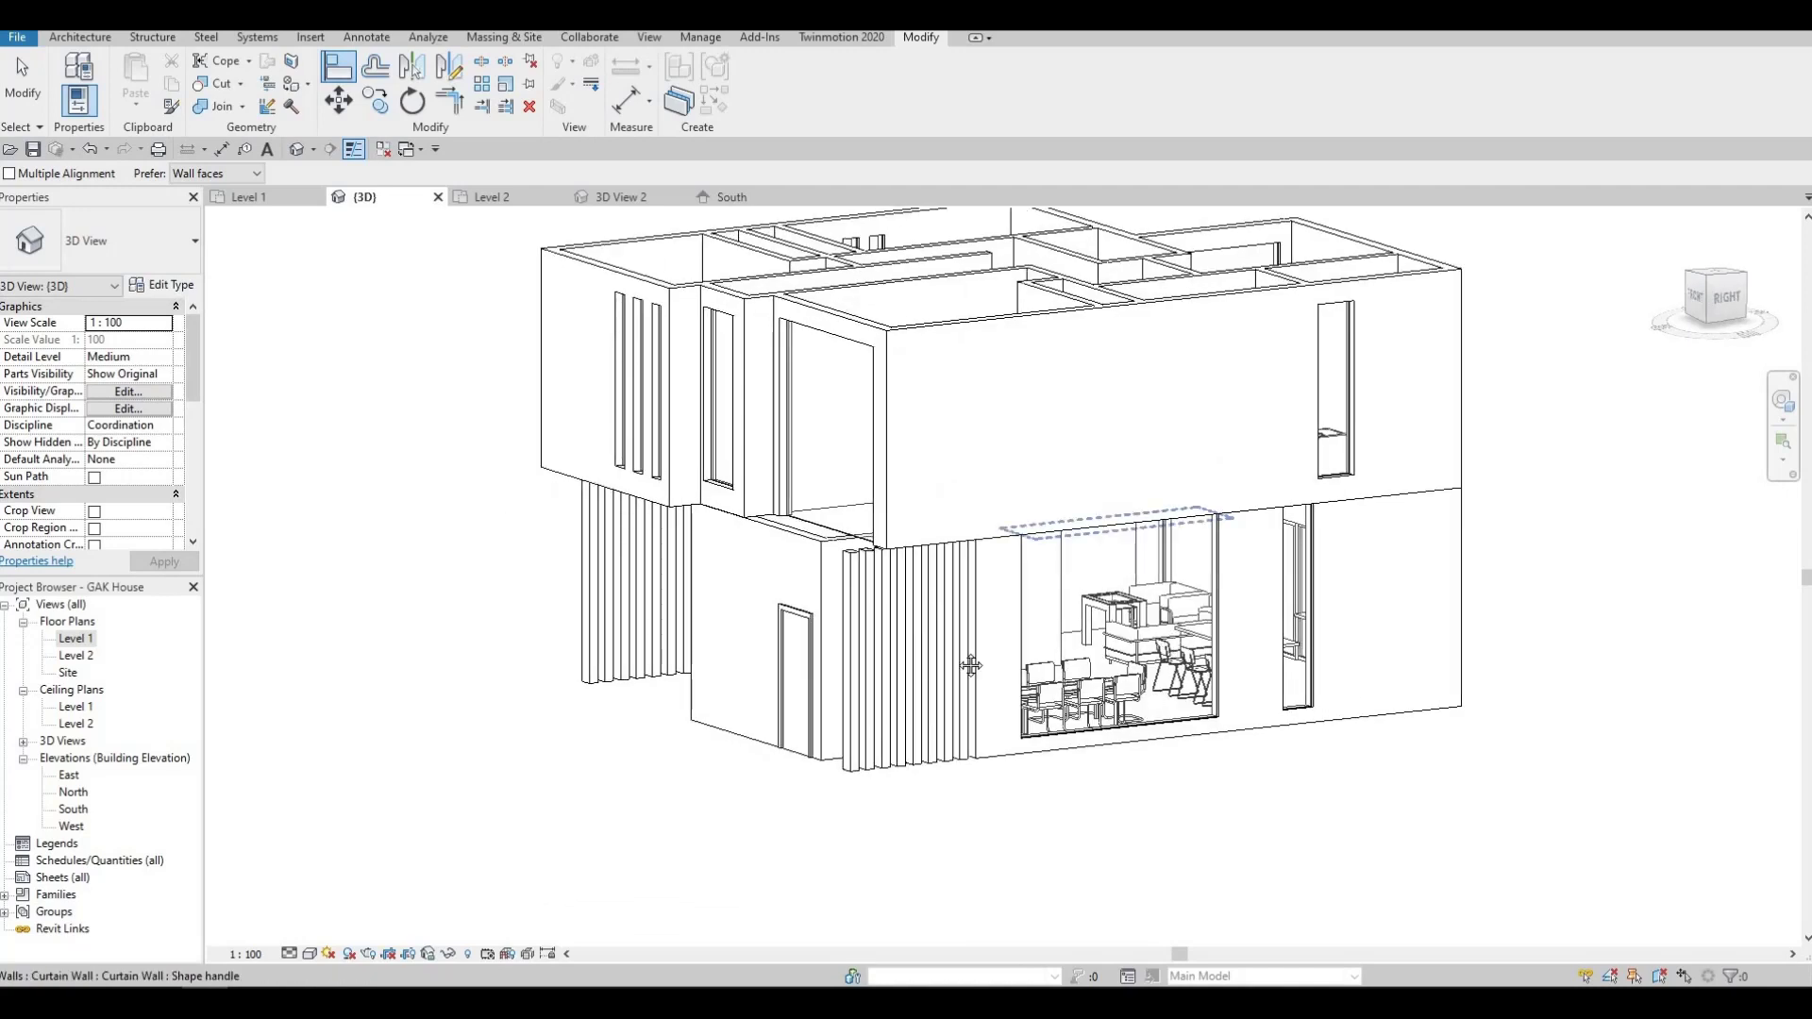
middle_drag(1206, 550, 903, 581)
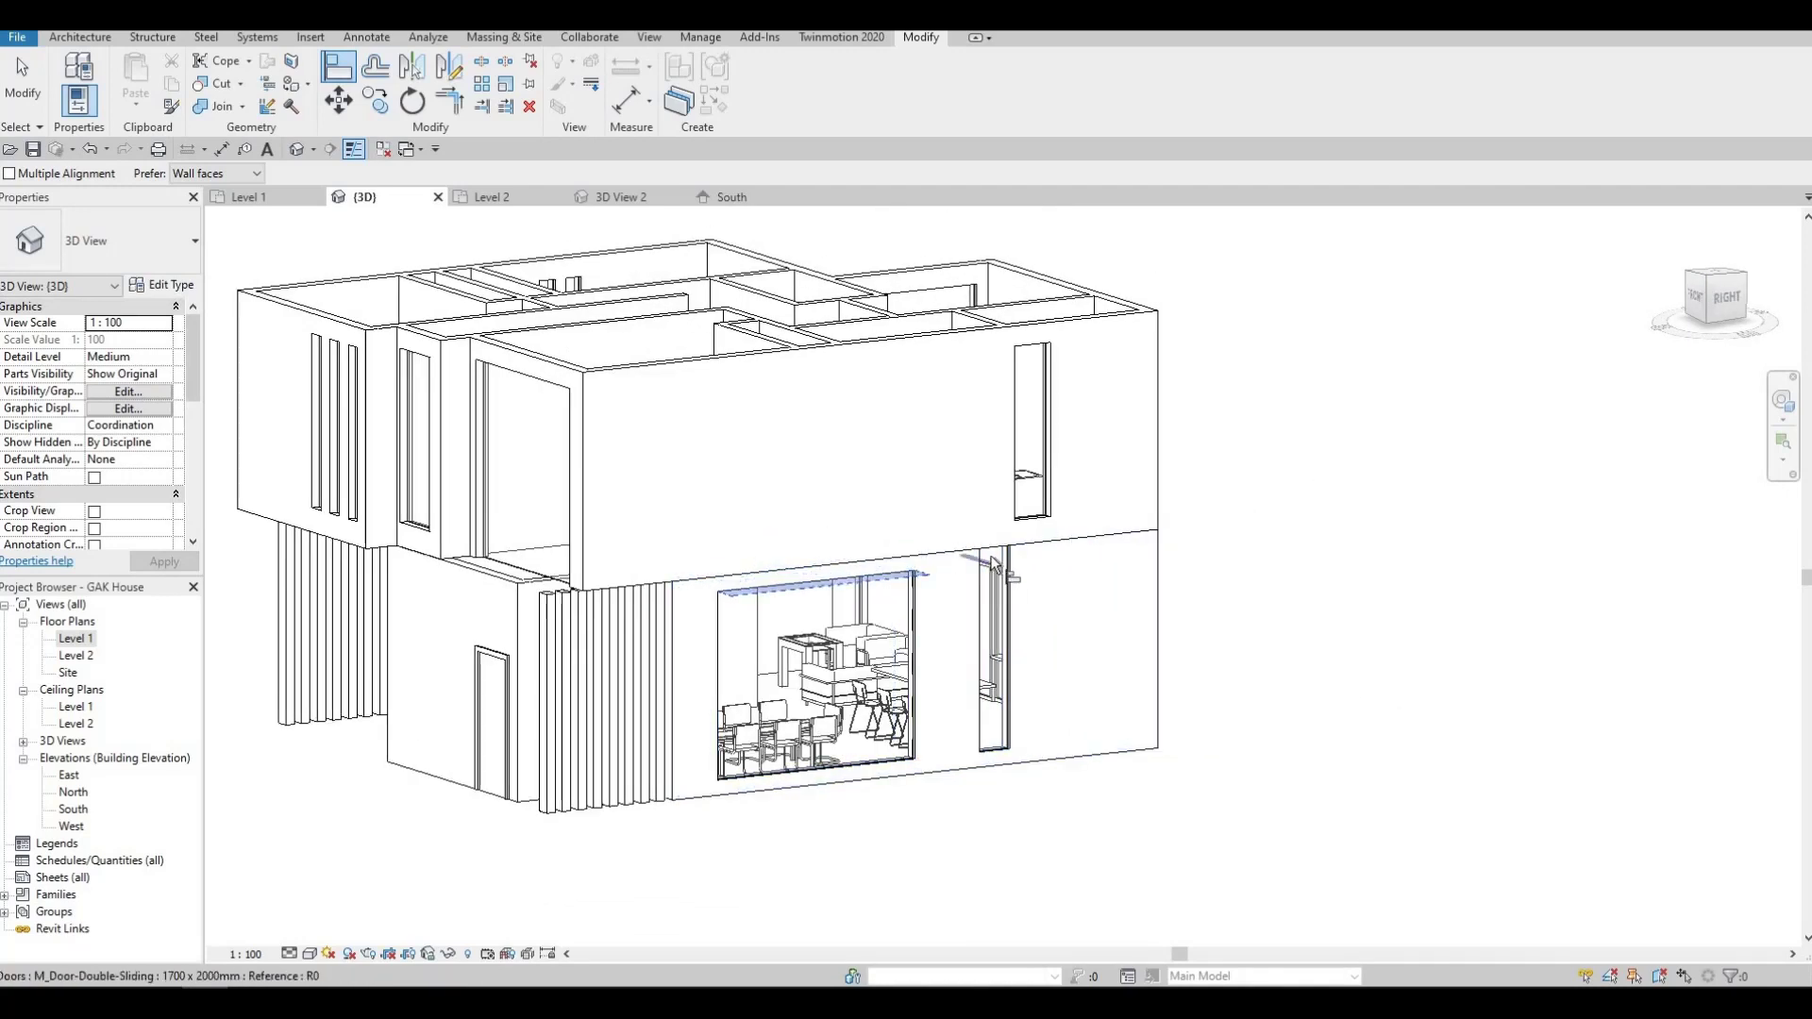
shift+middle_drag(1063, 696, 700, 763)
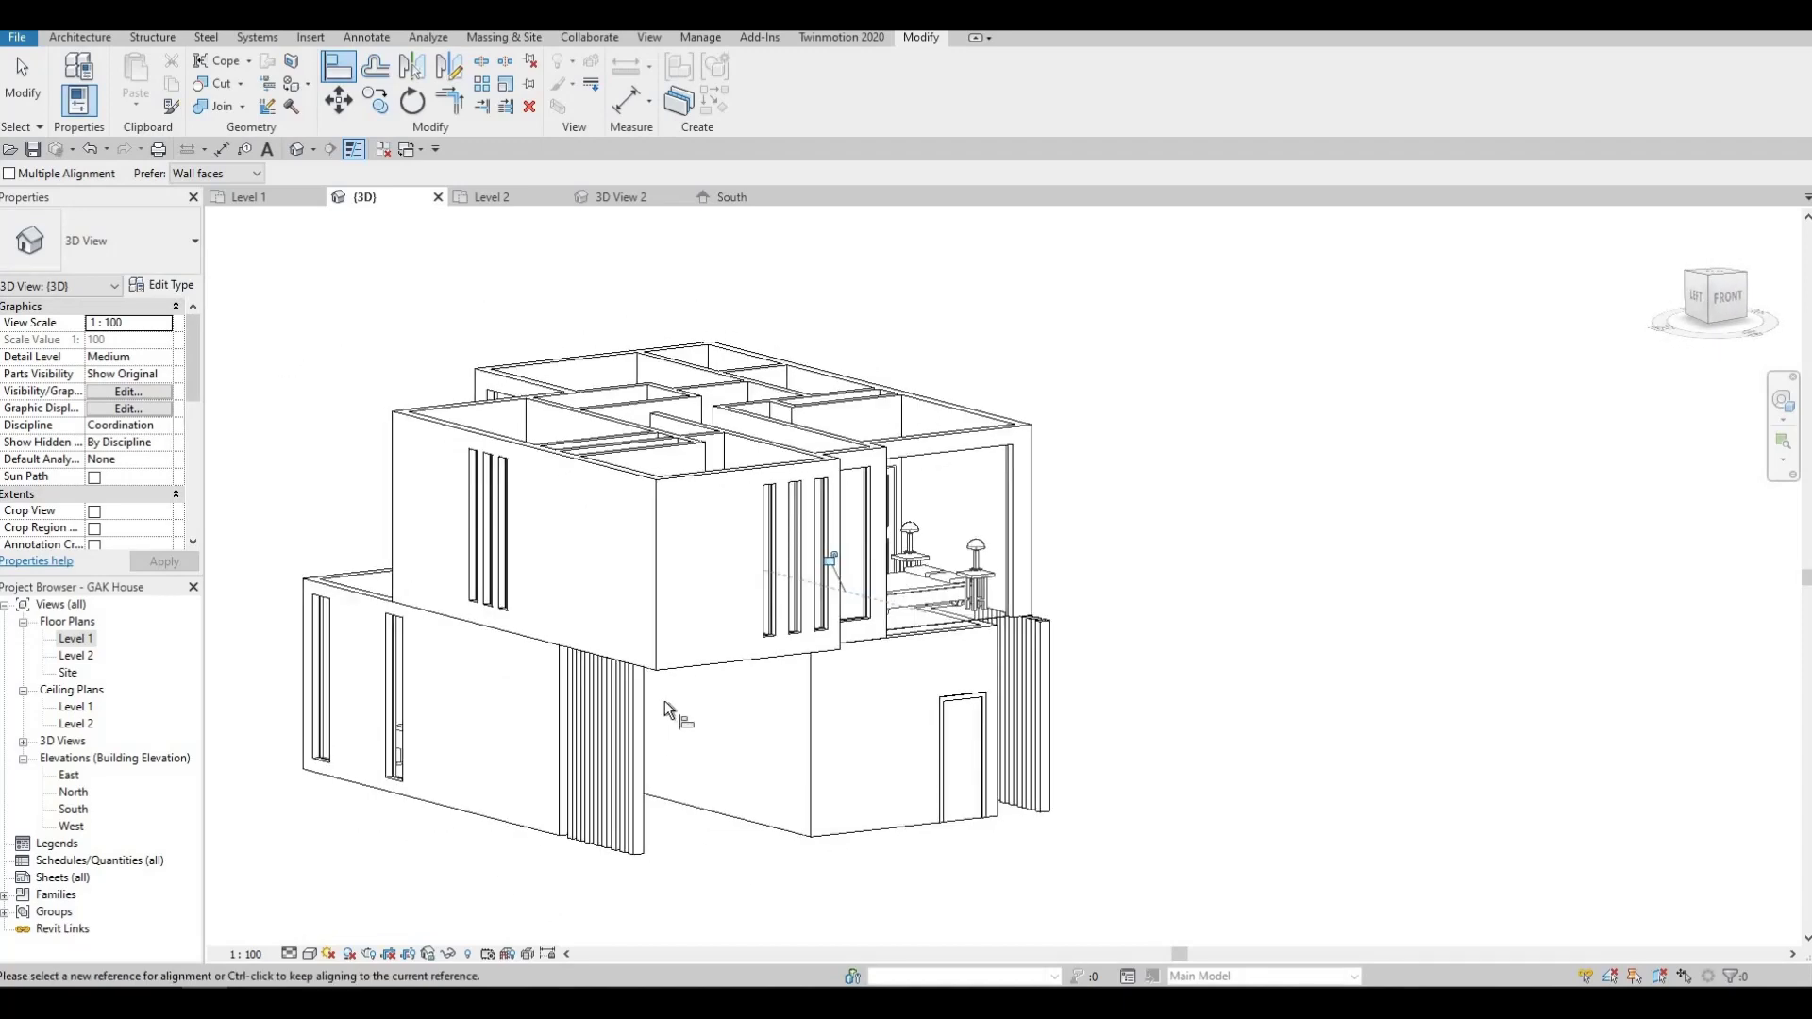
shift+middle_drag(664, 700, 711, 717)
key(Escape)
key(Escape)
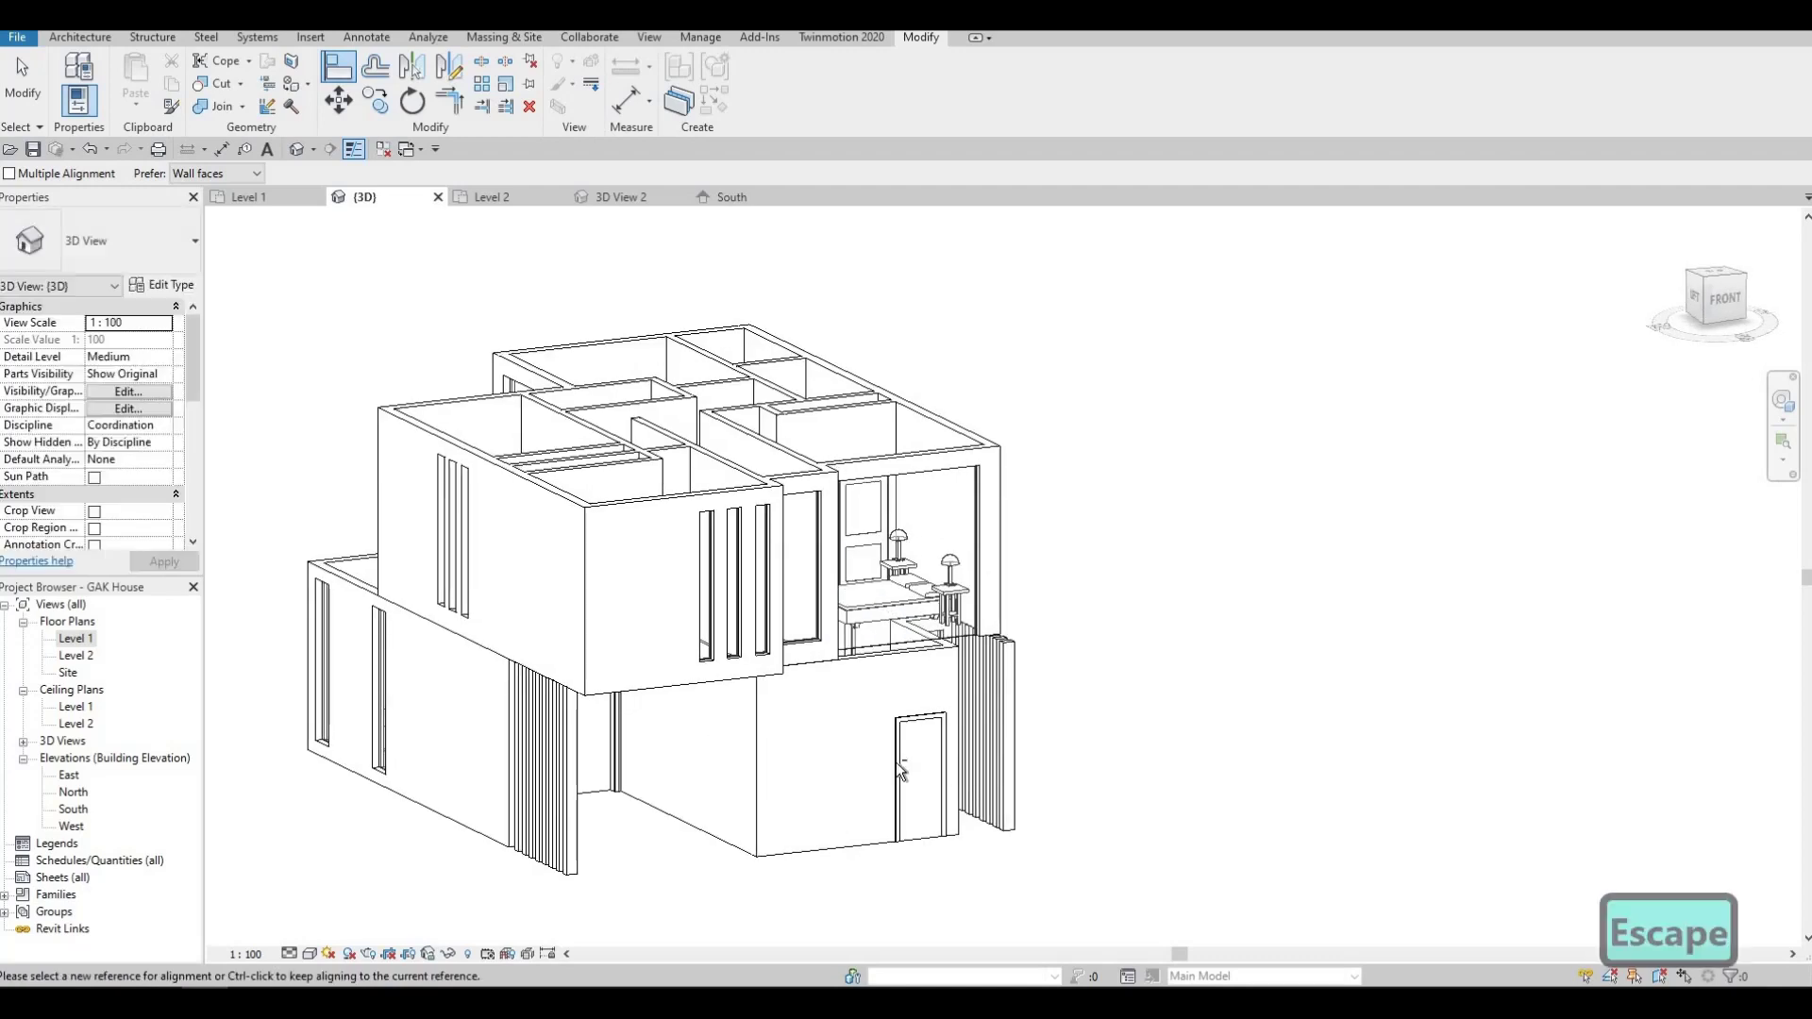
Change the front entrance door to the M_Door-Interior-Single-1_Panel-Wood type, size 800 x 2000mm.
shift+middle_drag(830, 843, 830, 811)
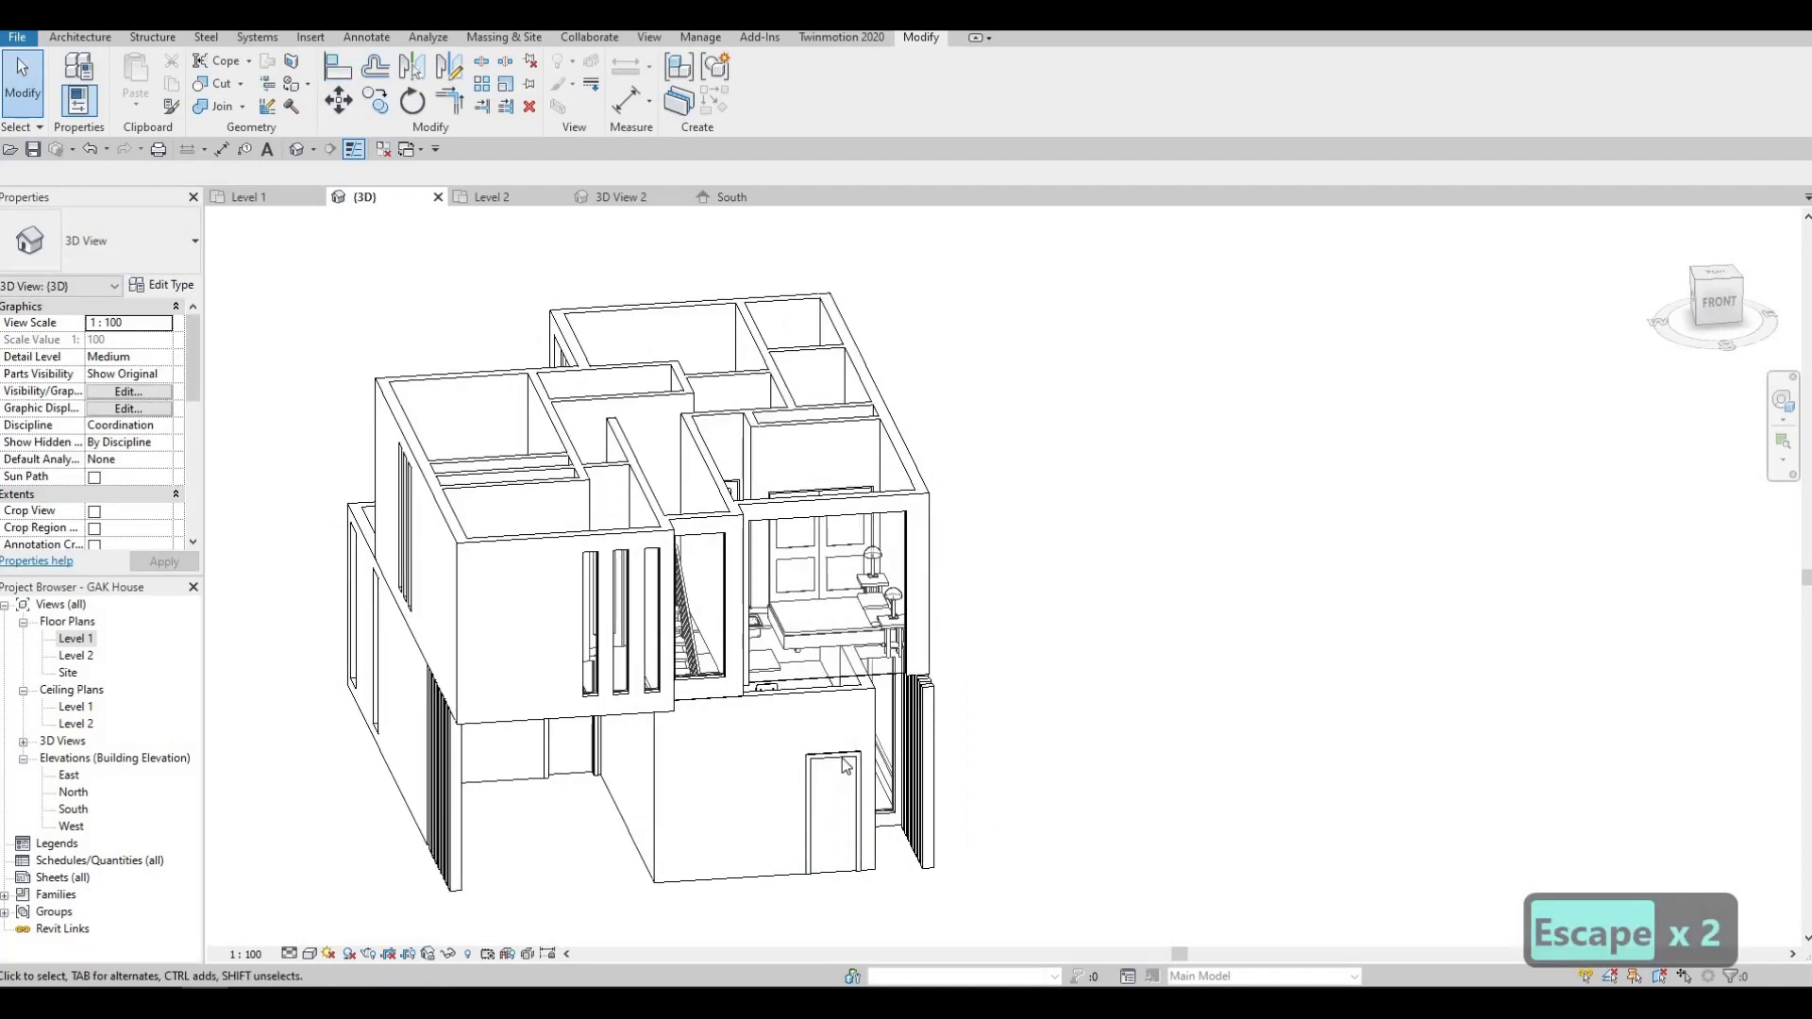
click(832, 812)
click(151, 255)
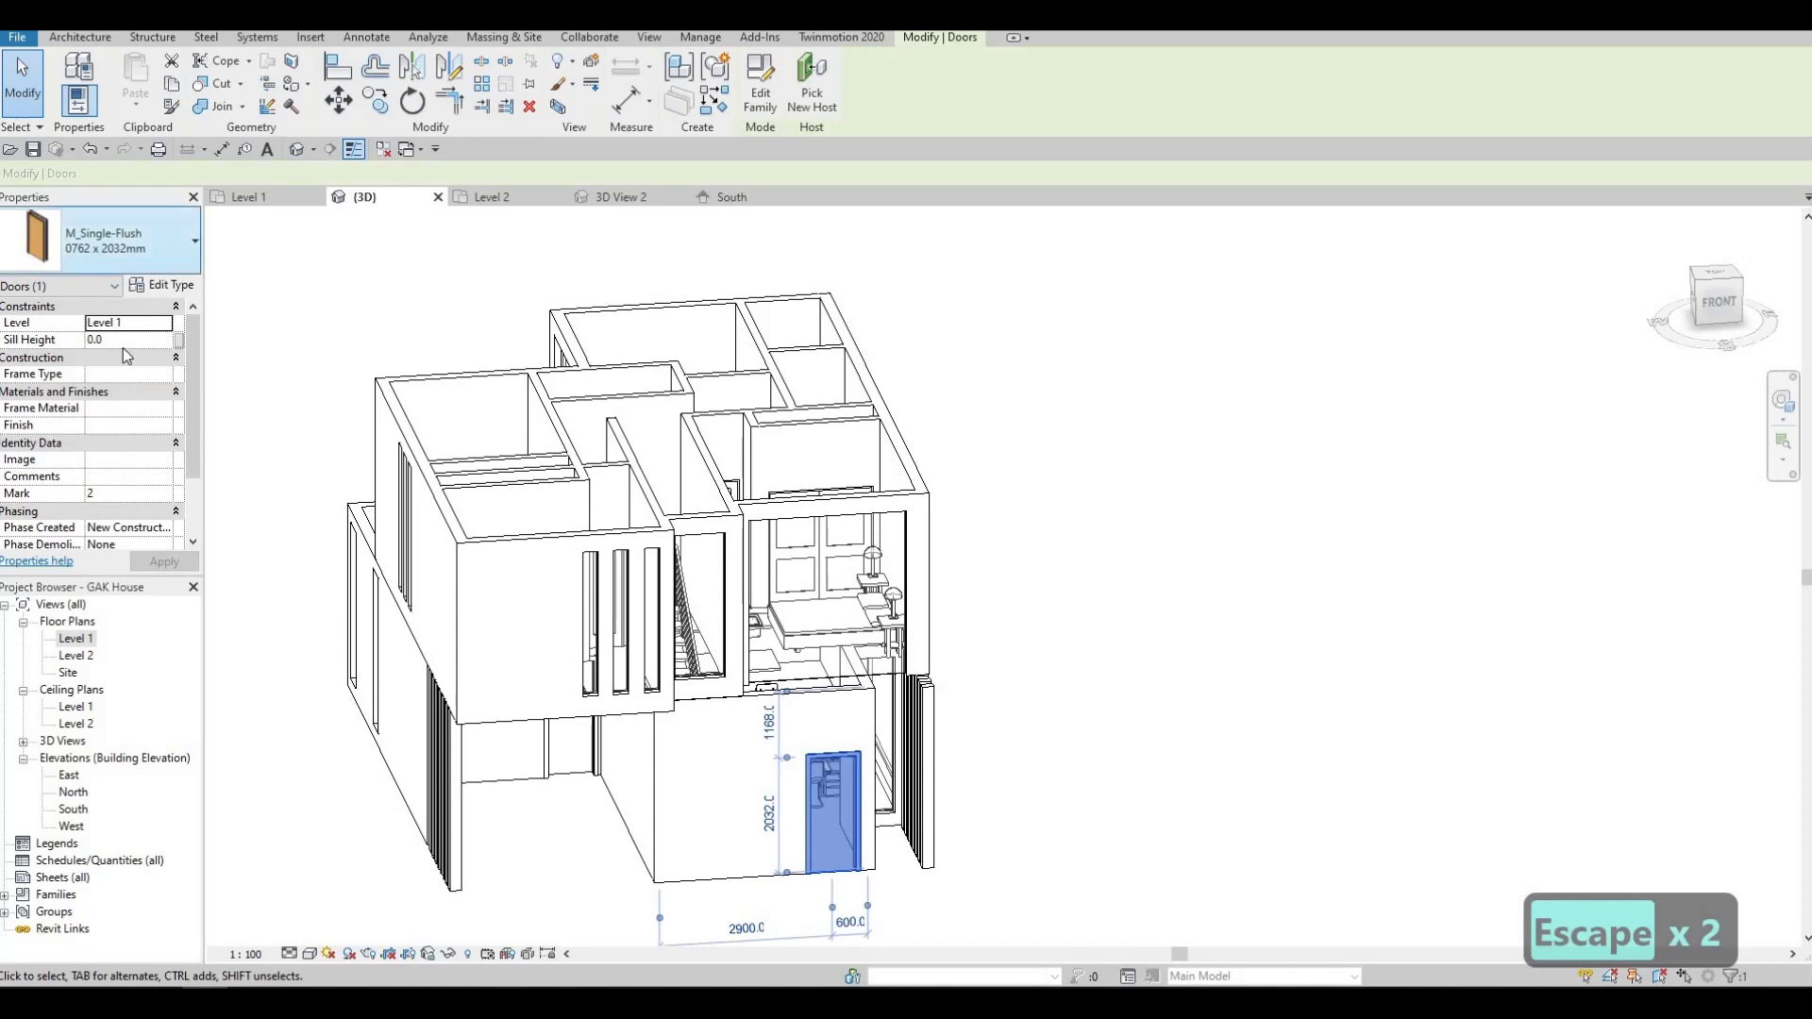
scroll(115, 380, up, 8)
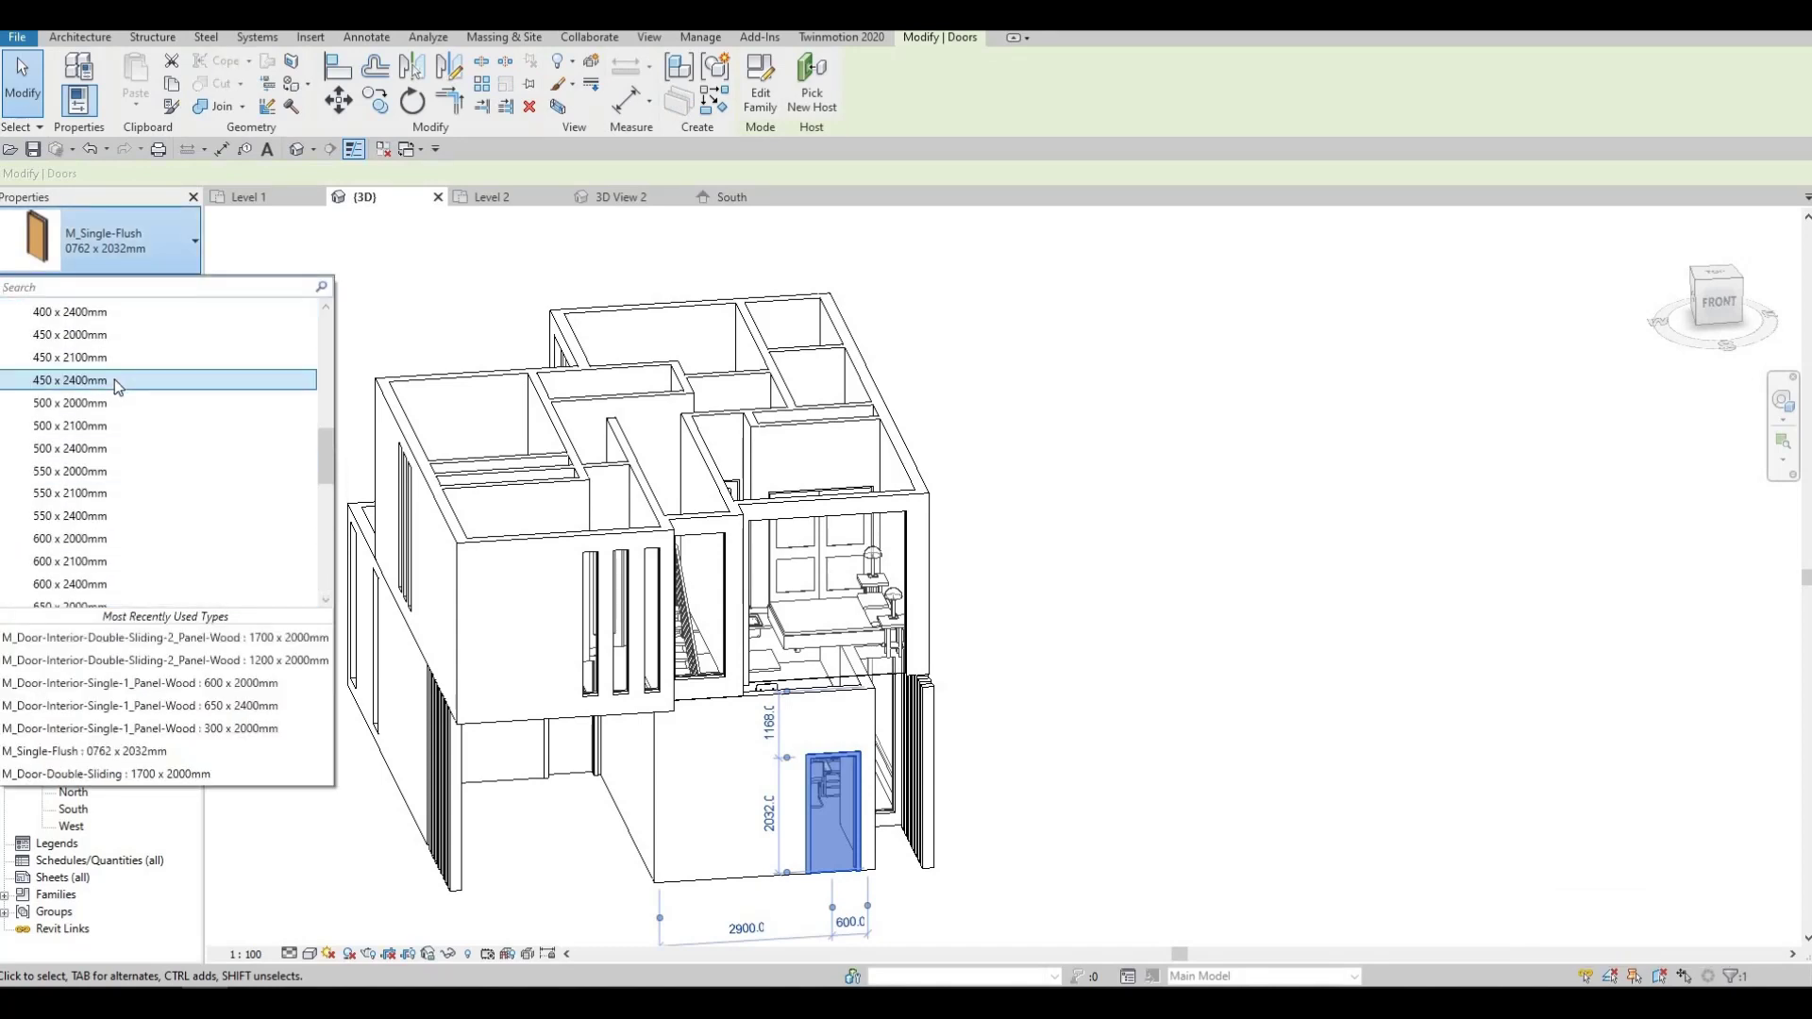
scroll(111, 393, up, 3)
scroll(99, 472, down, 4)
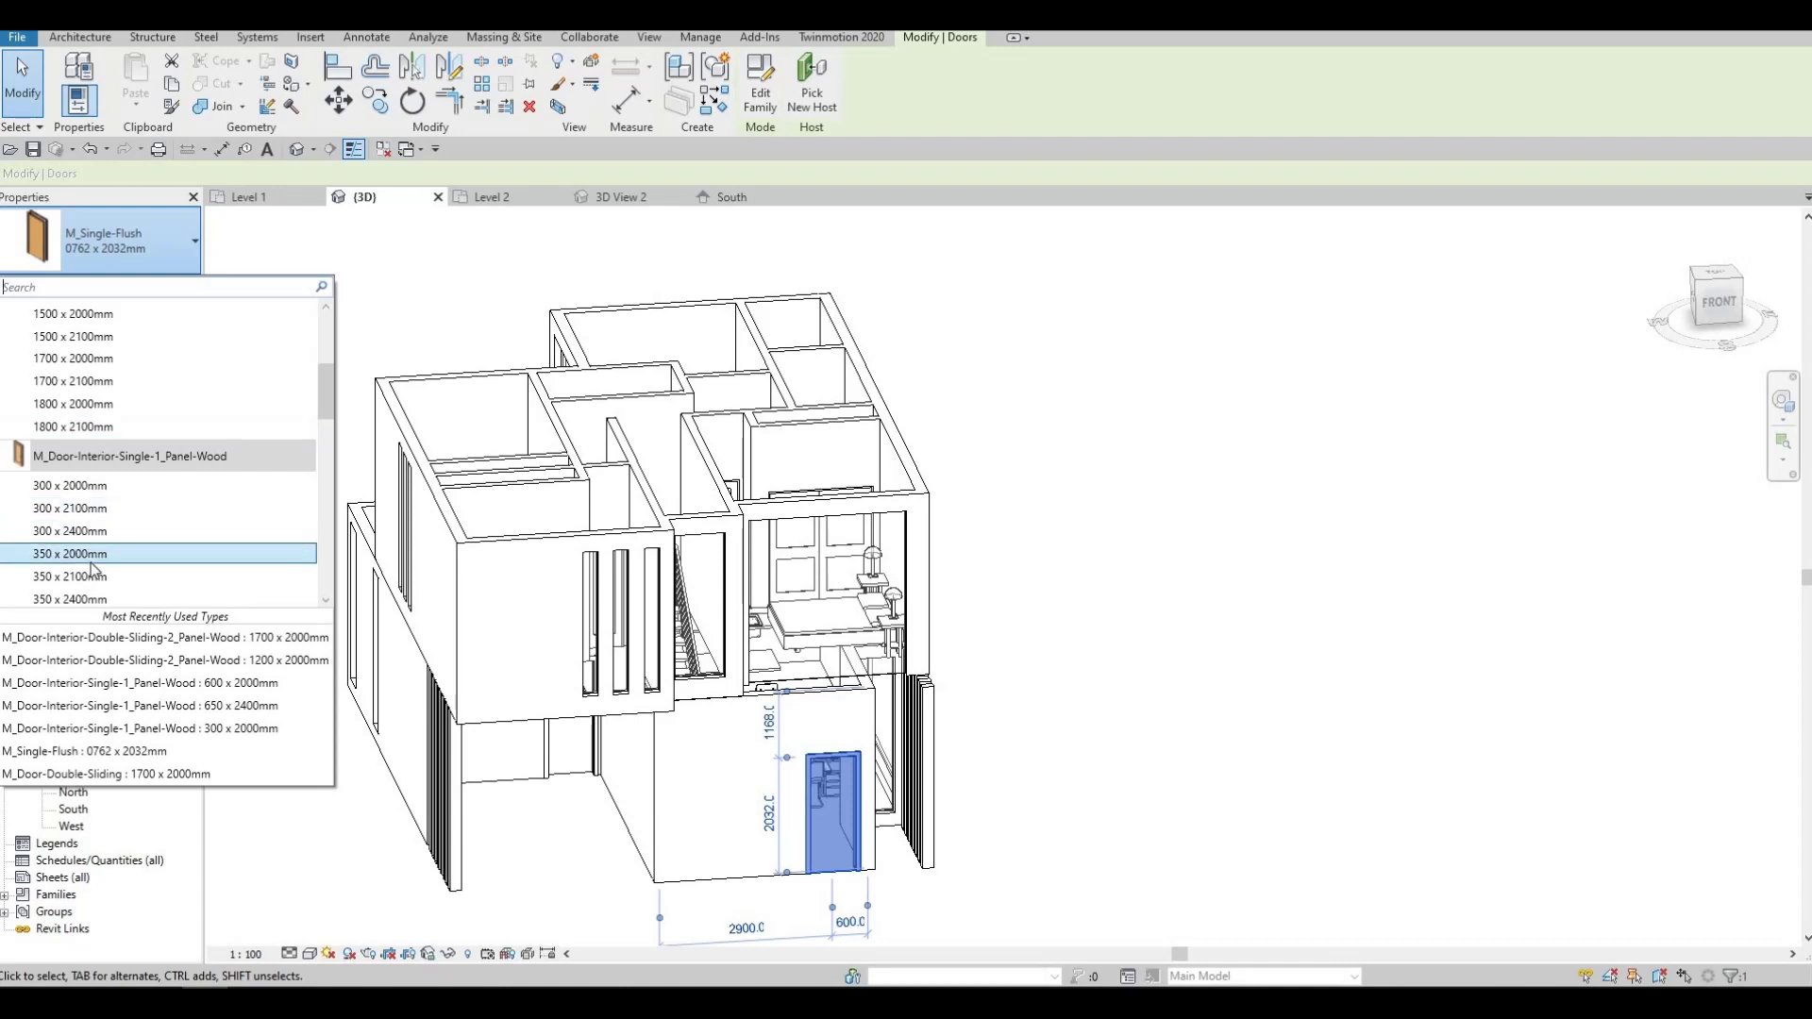
scroll(90, 561, down, 3)
scroll(89, 559, down, 7)
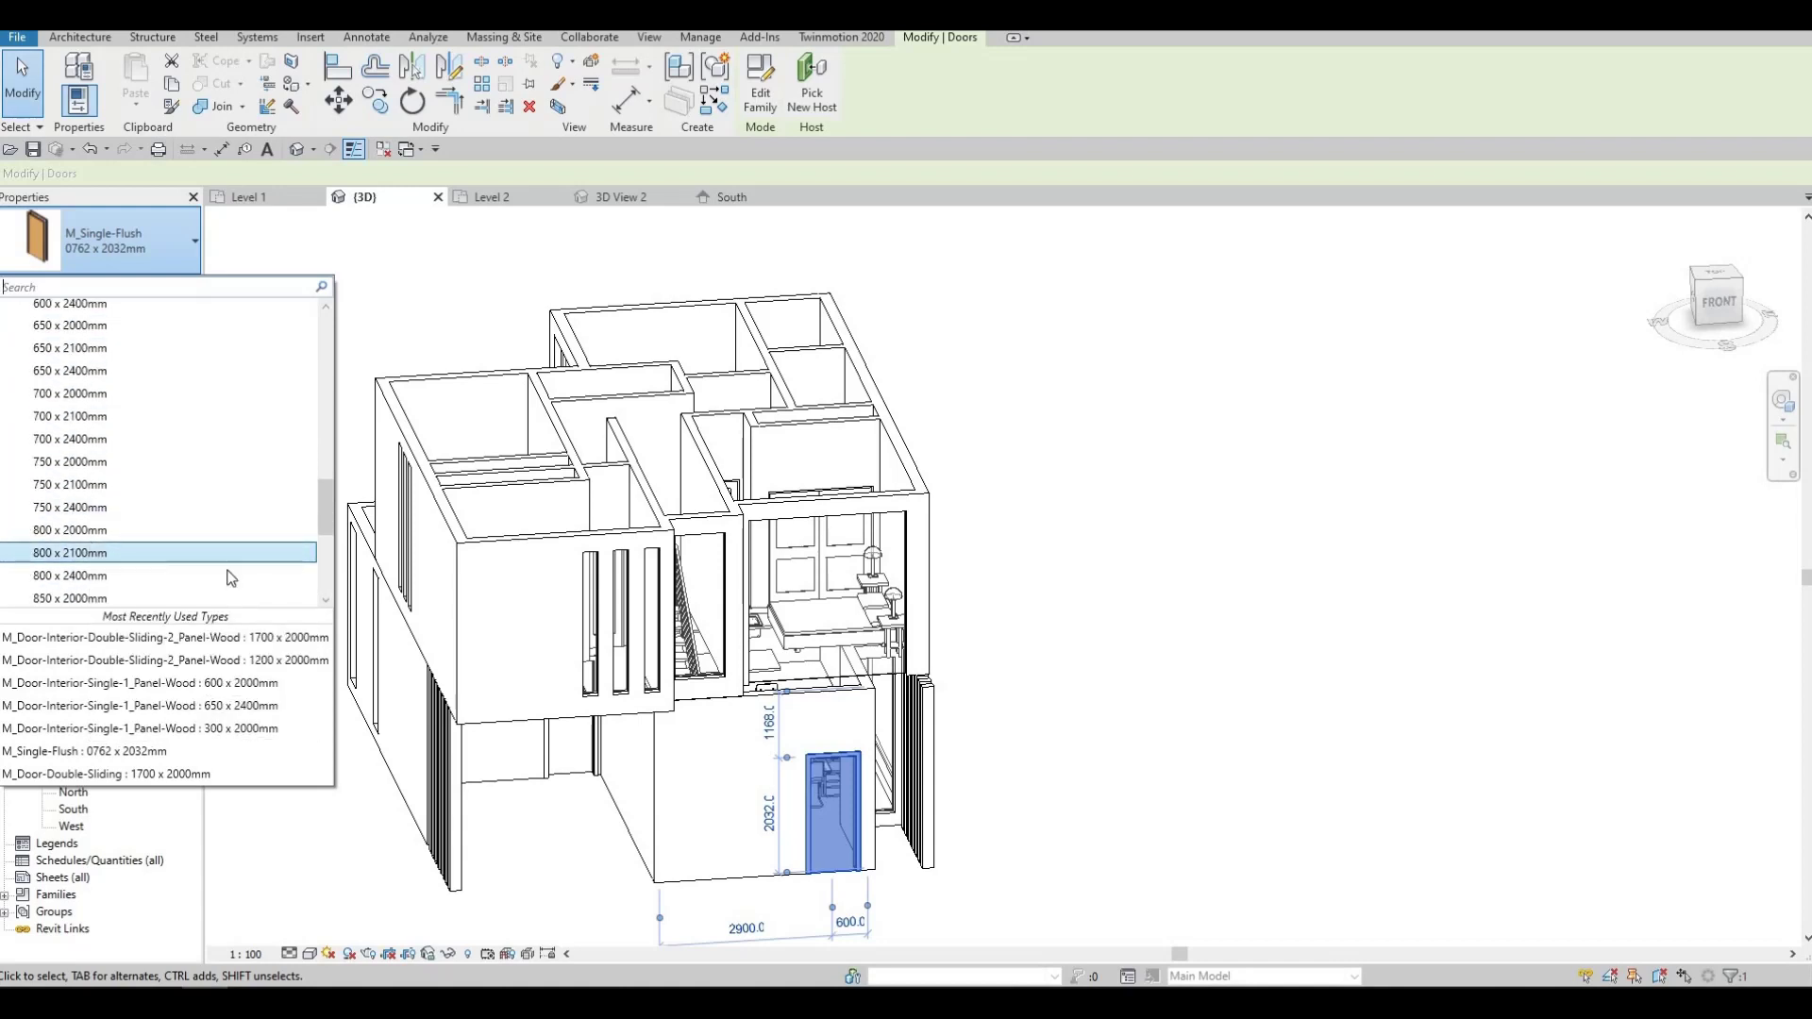
click(227, 529)
key(Escape)
key(Escape)
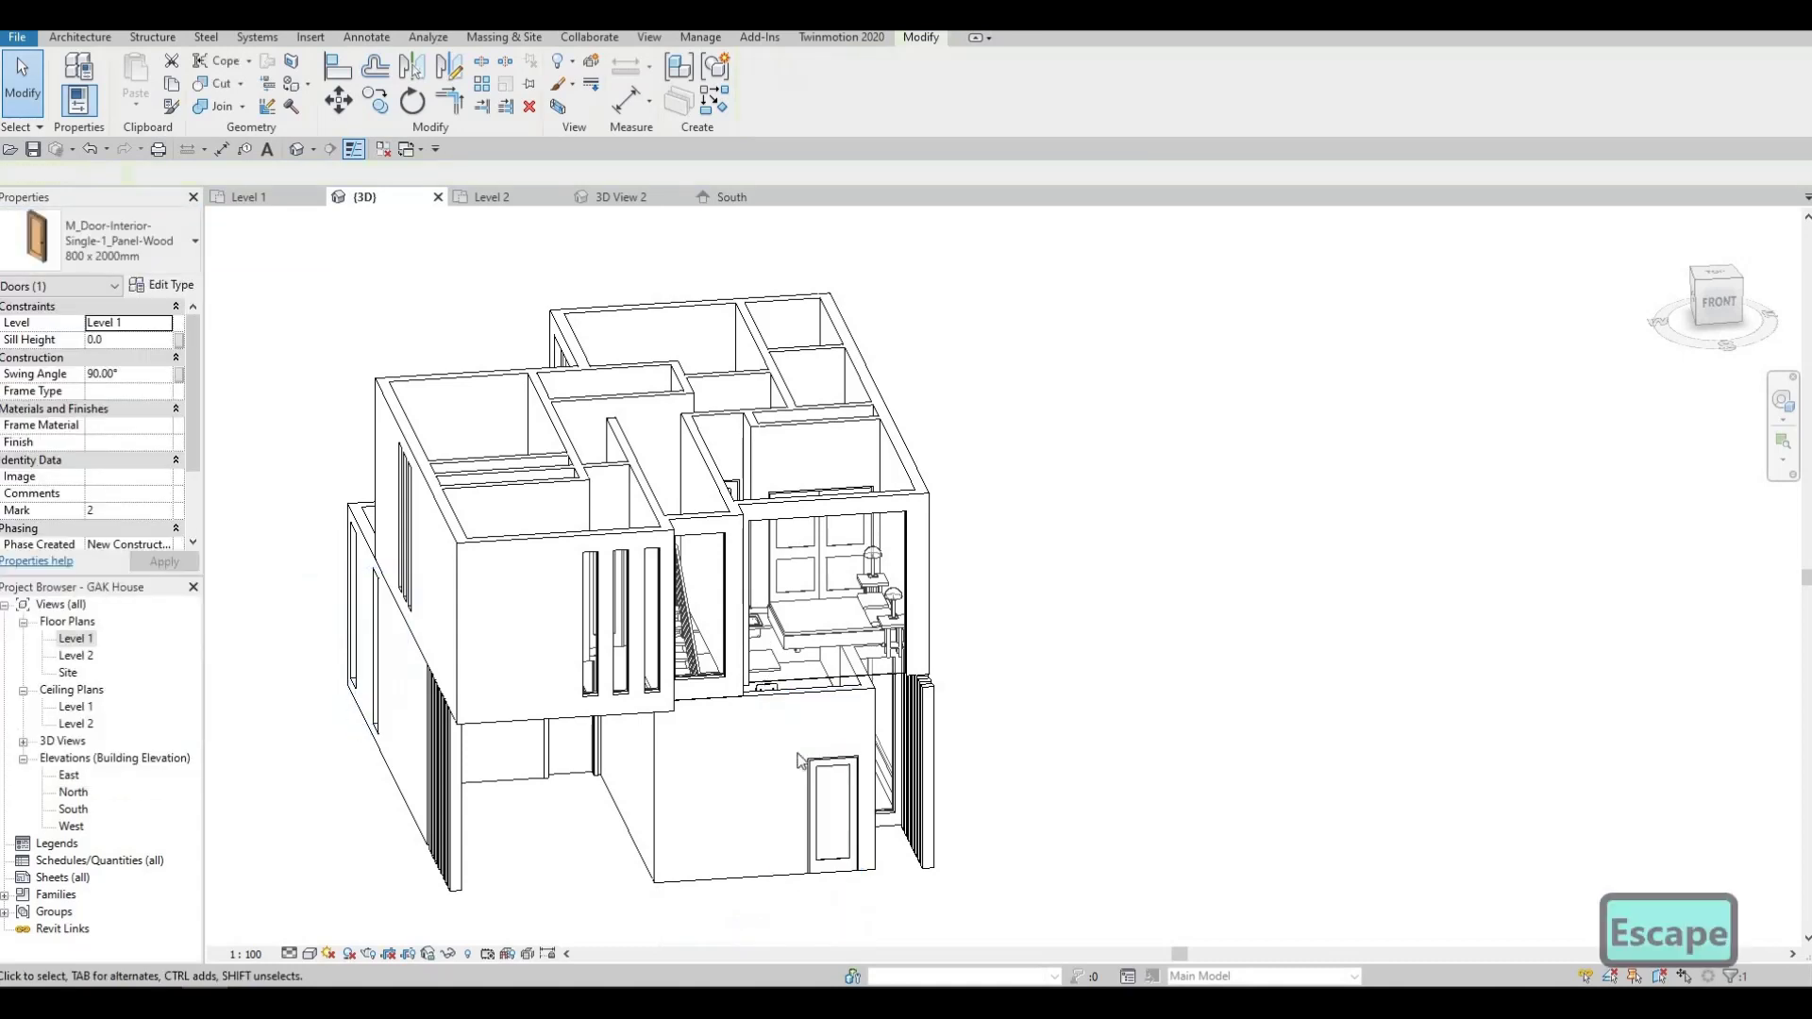
Set the 3D view's detail level to Fine and inspect the front entrance door and its handle up close.
click(291, 953)
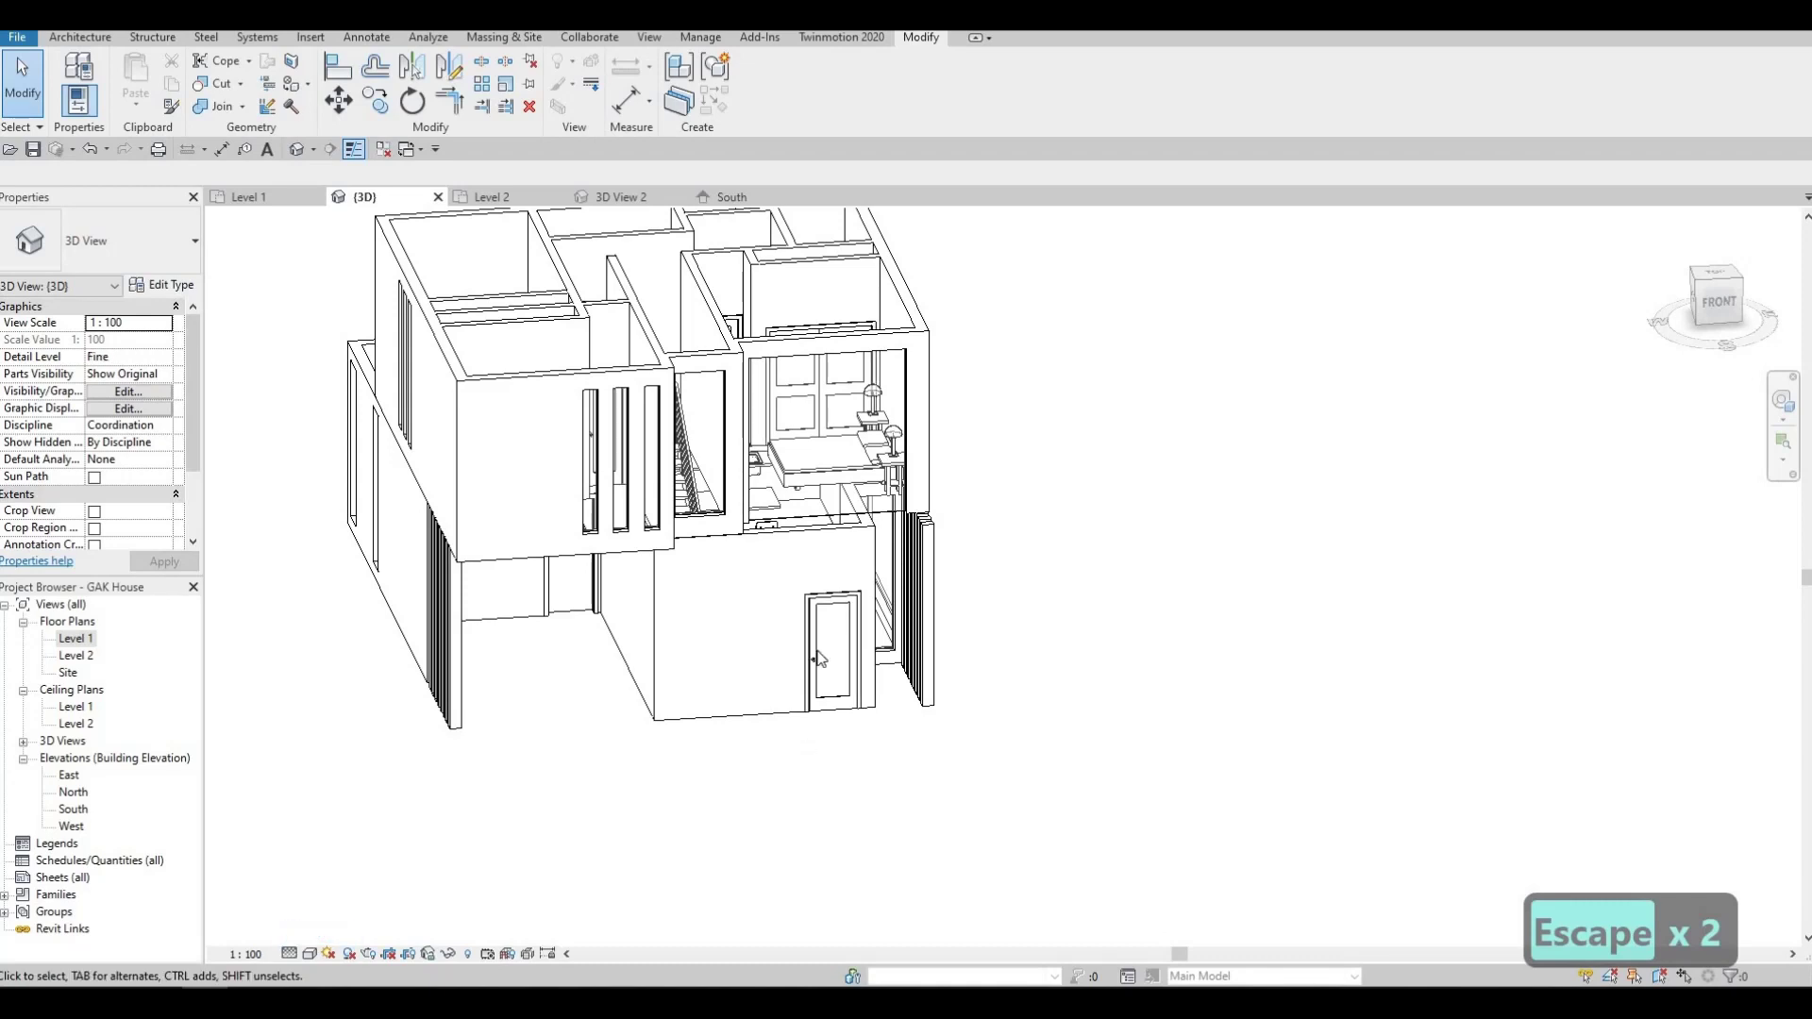
scroll(812, 663, up, 8)
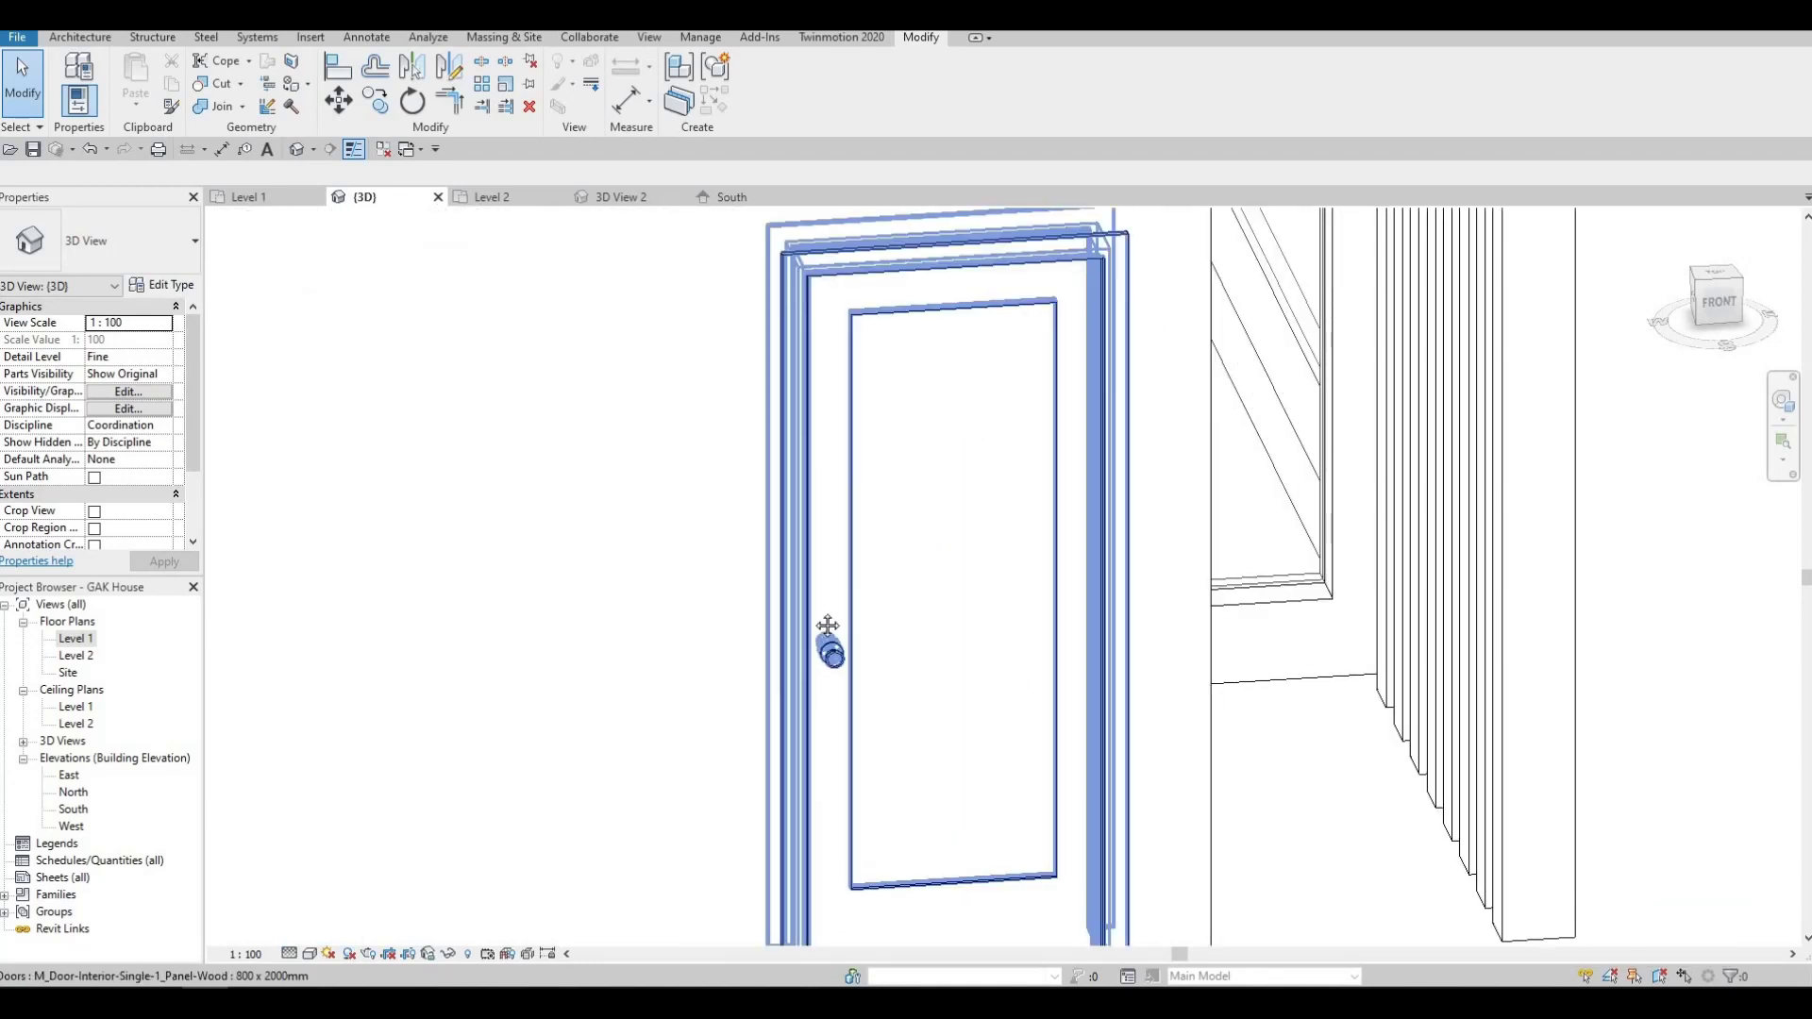
scroll(399, 657, down, 3)
middle_drag(236, 802, 607, 737)
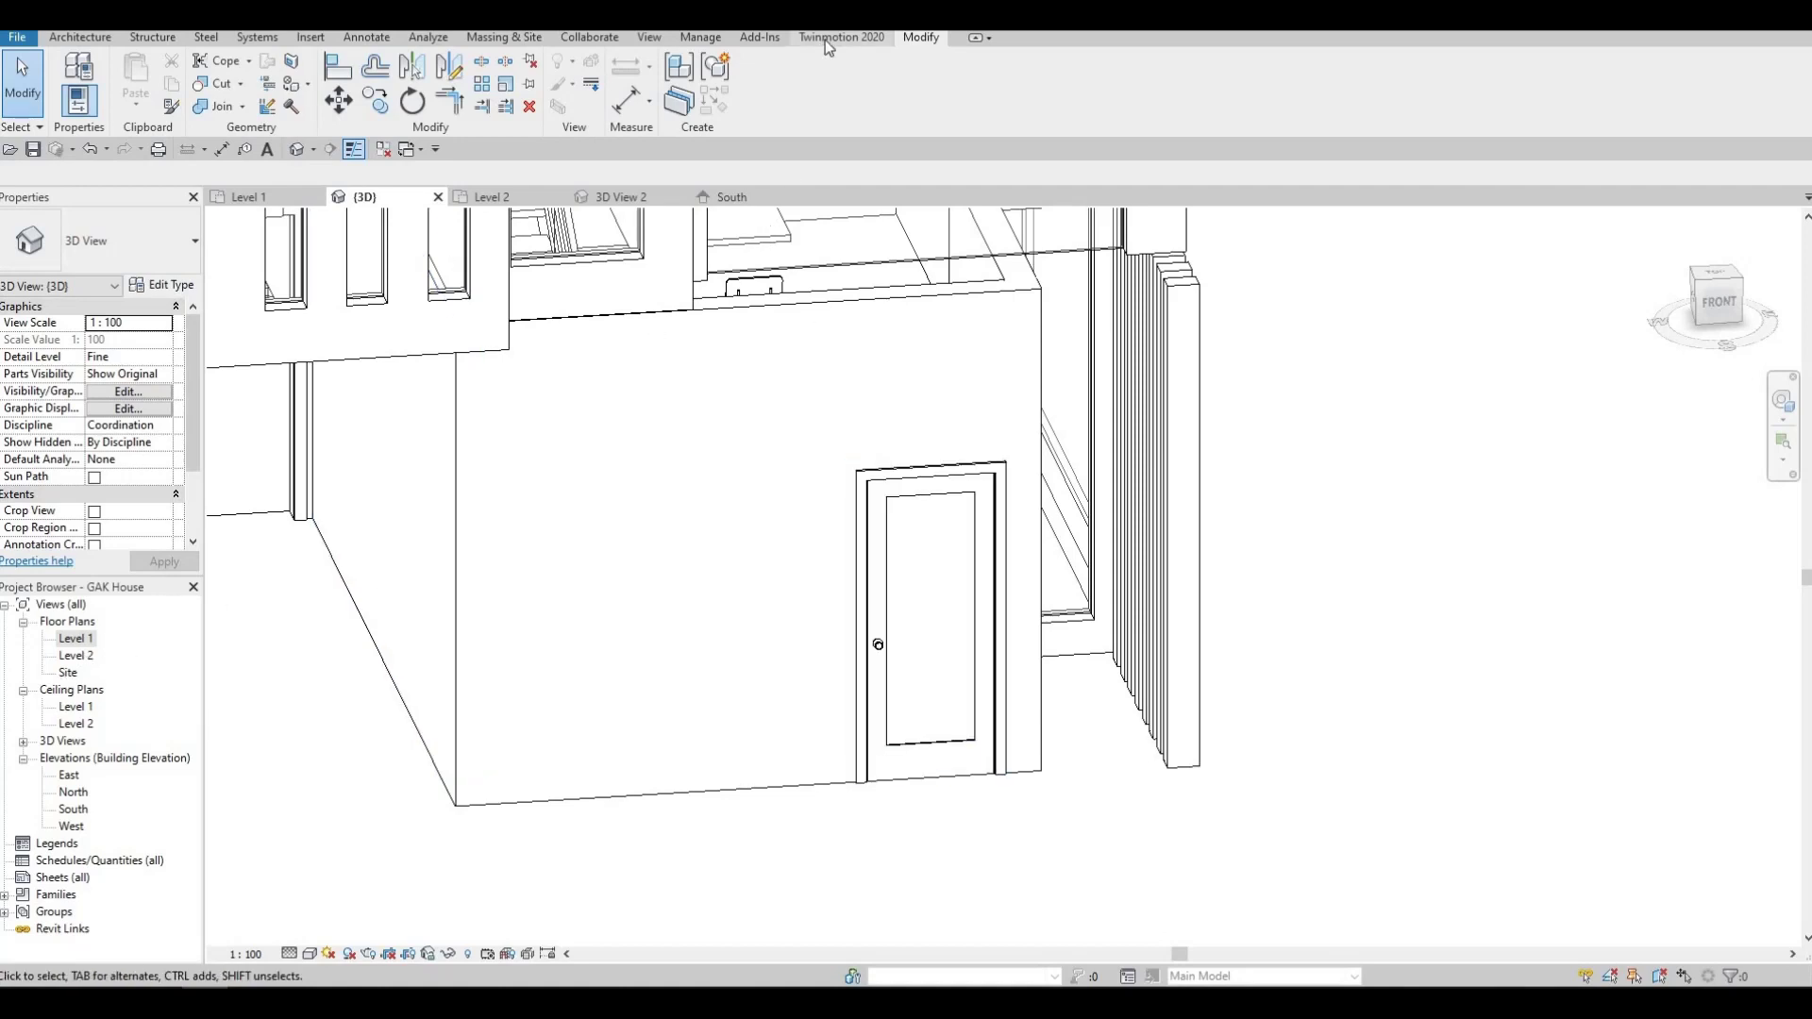
click(308, 951)
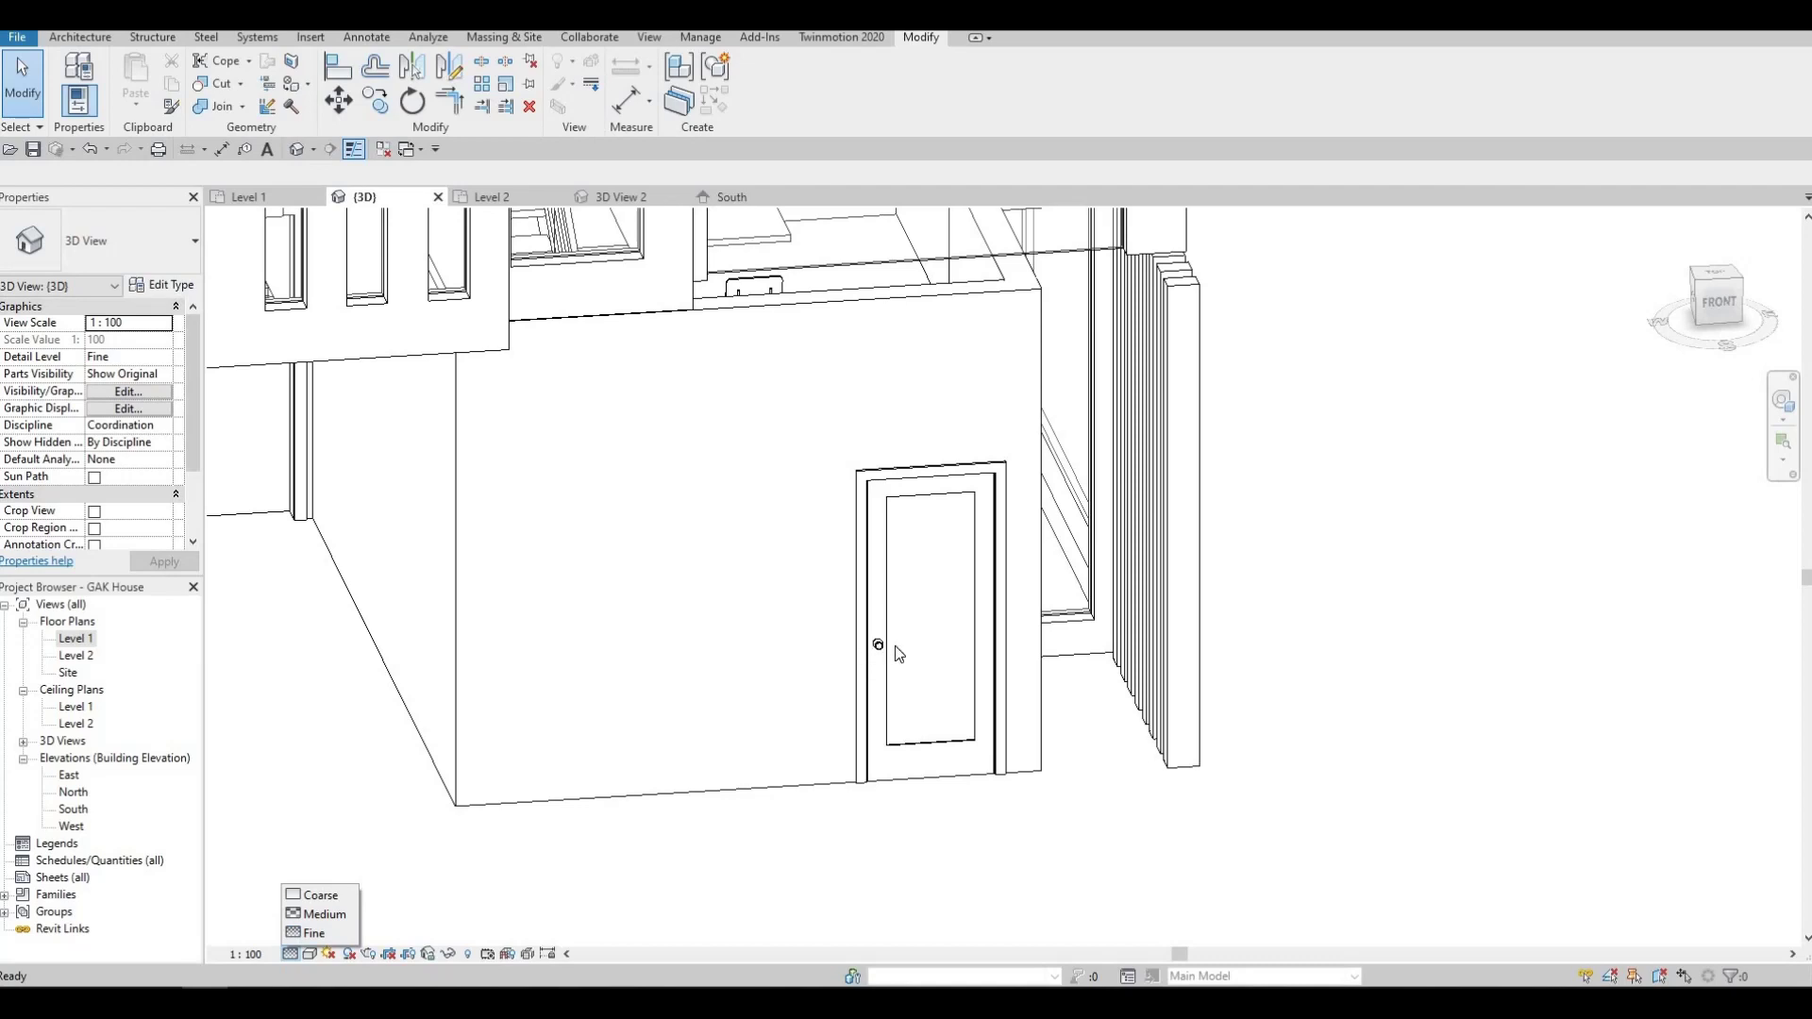
key(Escape)
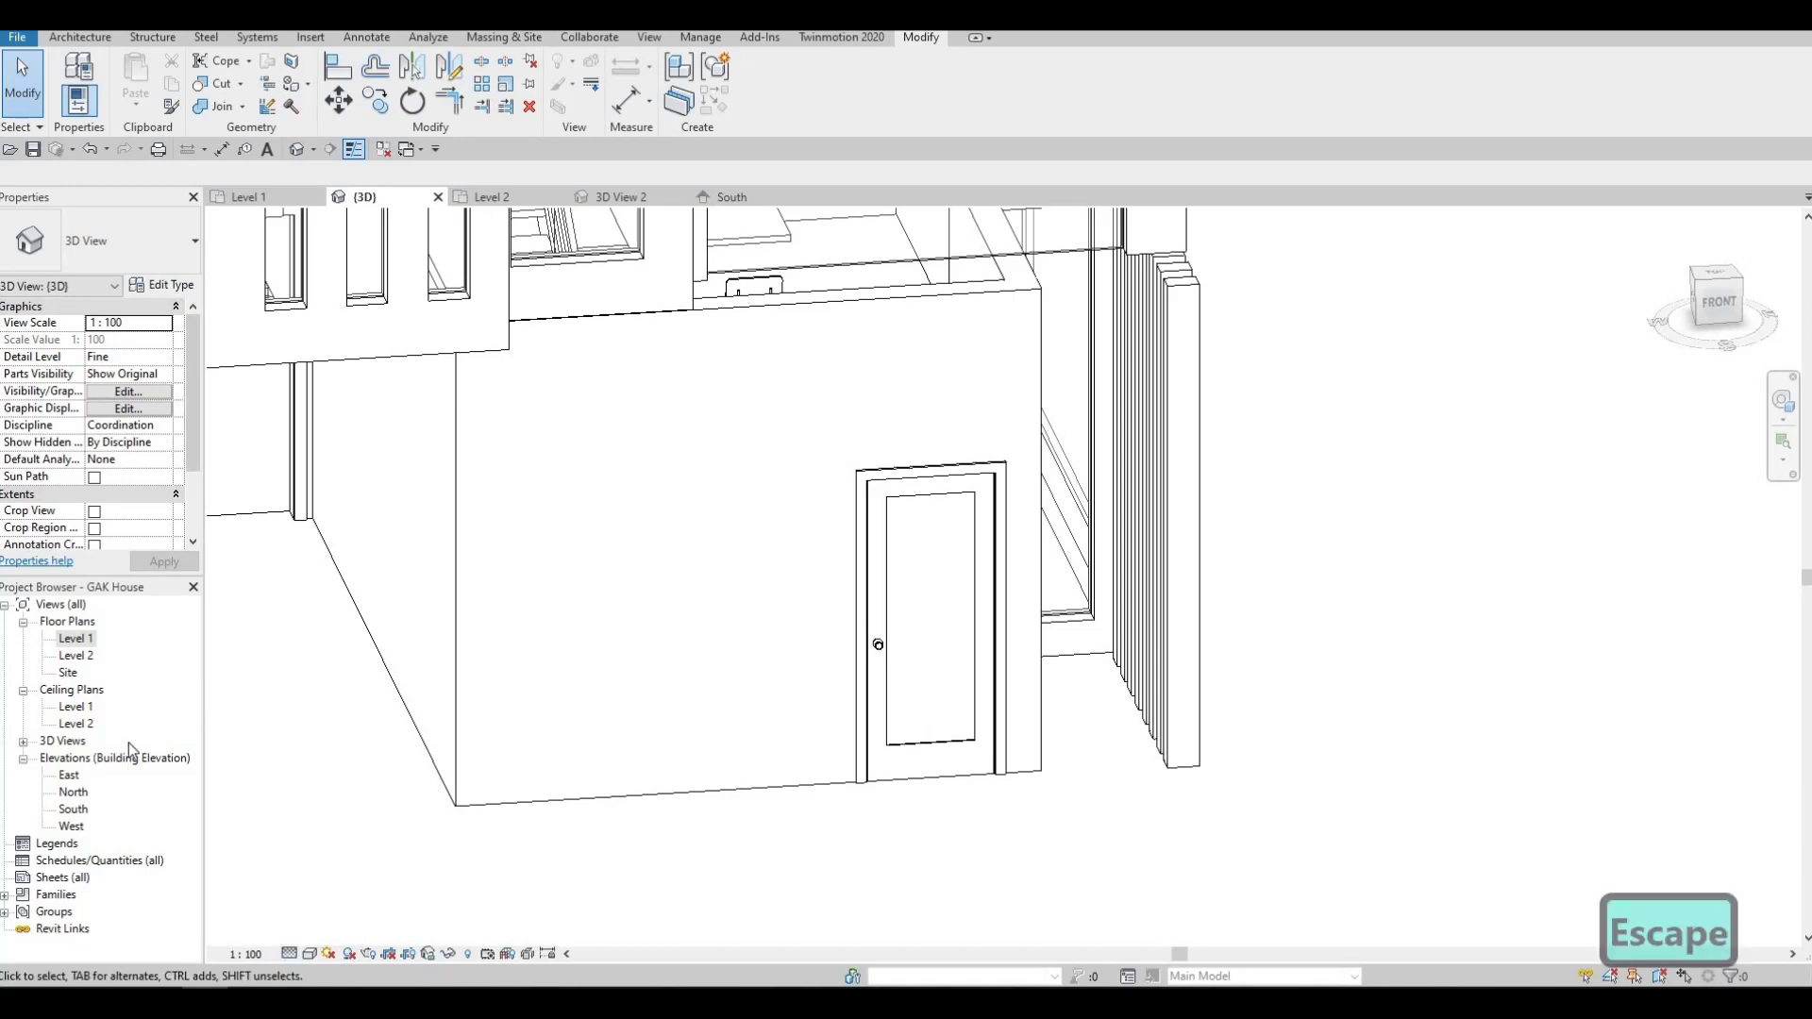
key(Escape)
In the Level 1 floor plan, change the bathroom door to the M_Door-Interior-Single-1_Panel-Wood type, size 600 x 2100mm.
double_click(76, 646)
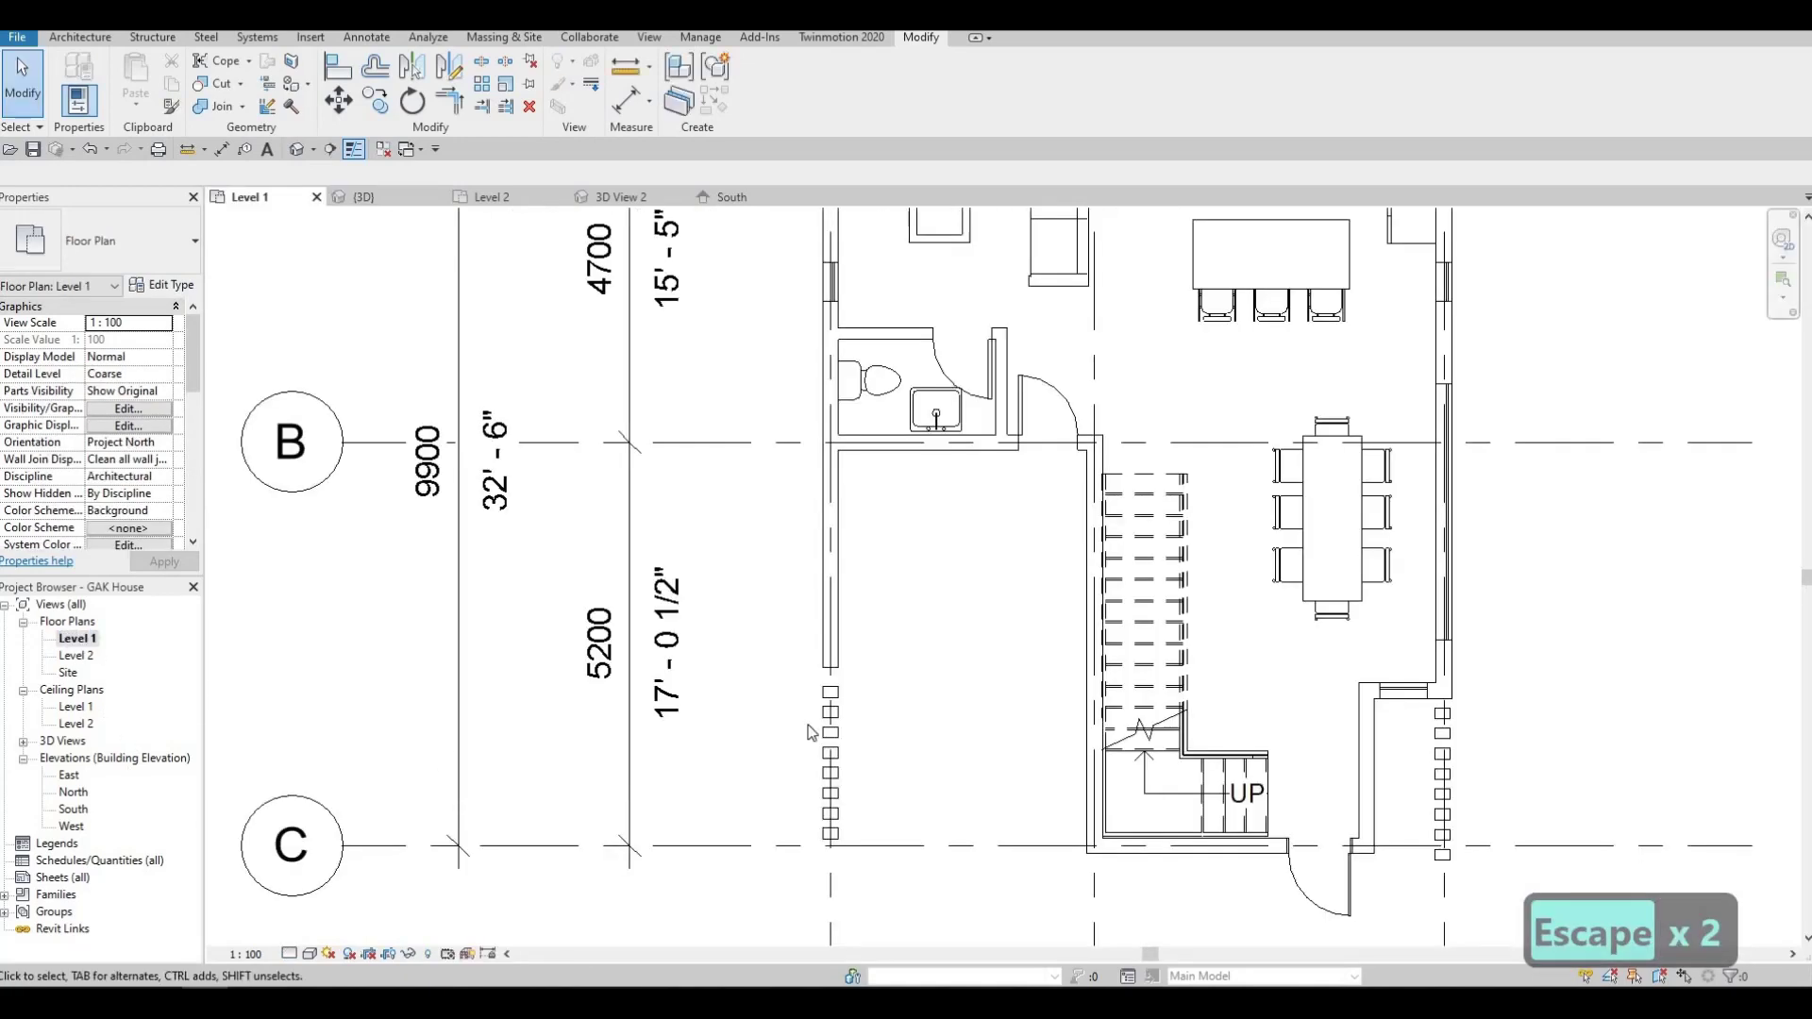
middle_drag(991, 658, 572, 678)
middle_drag(520, 414, 509, 487)
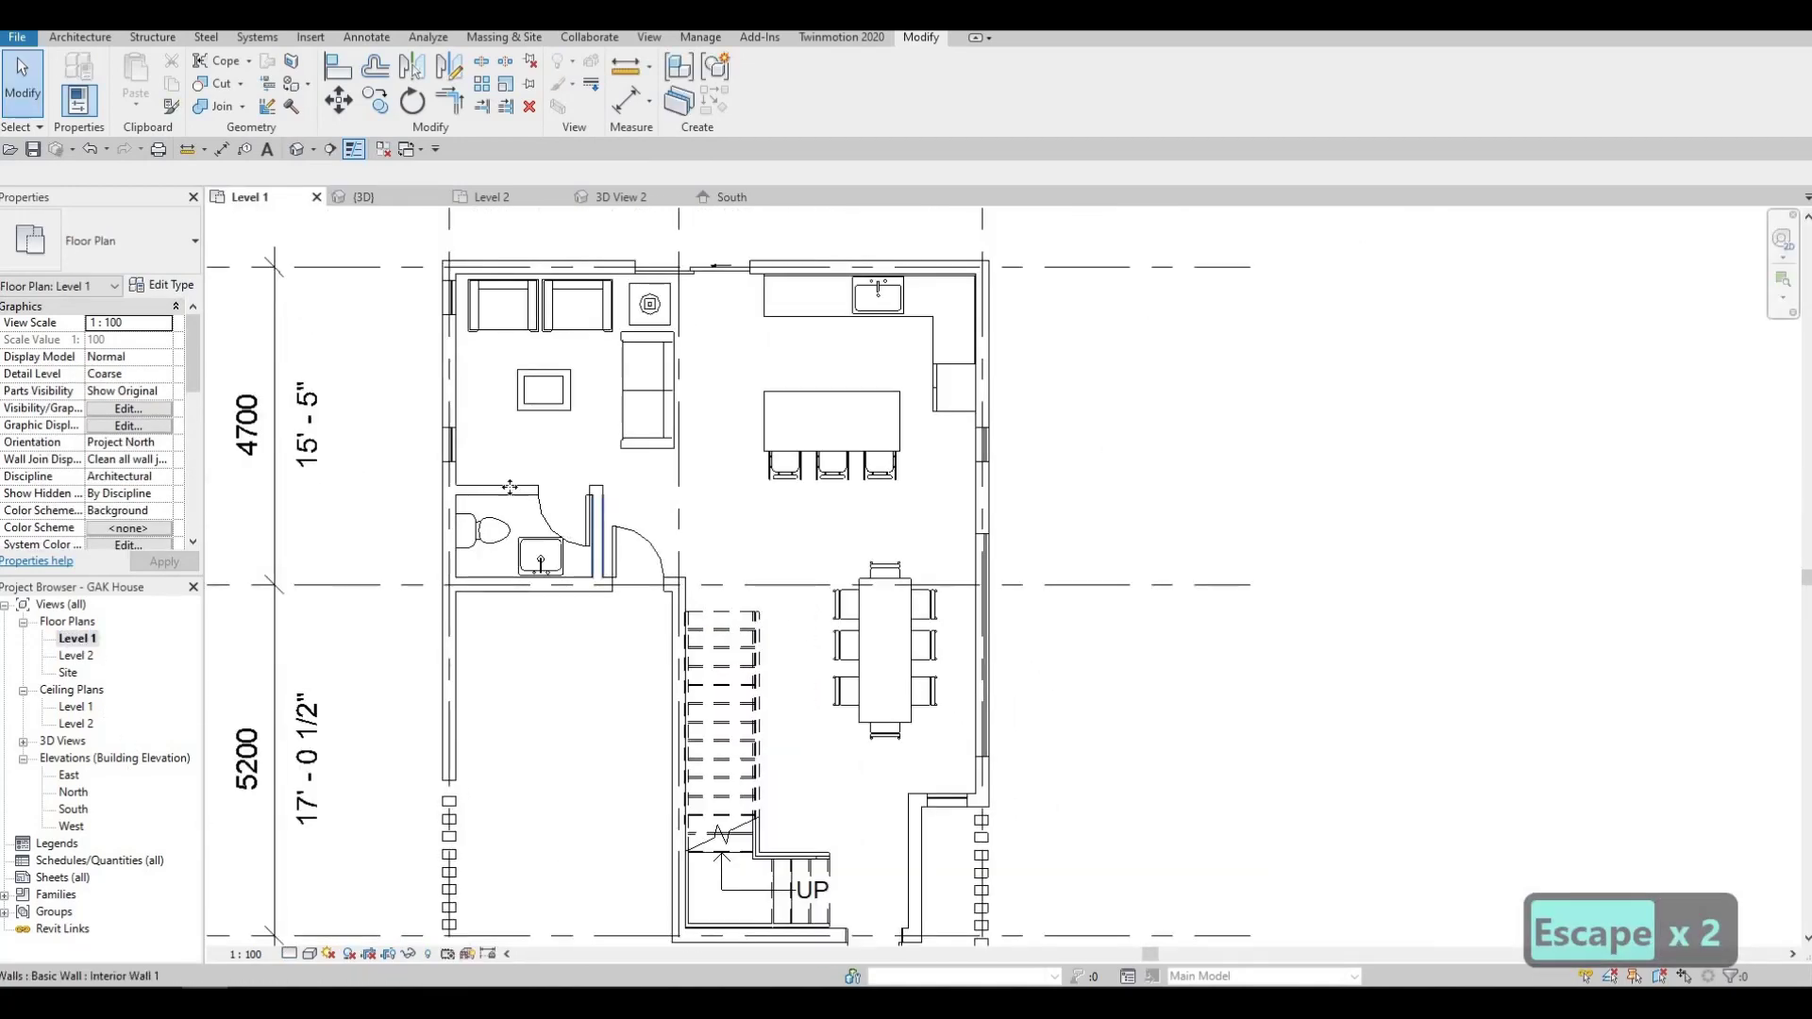
click(565, 517)
click(158, 240)
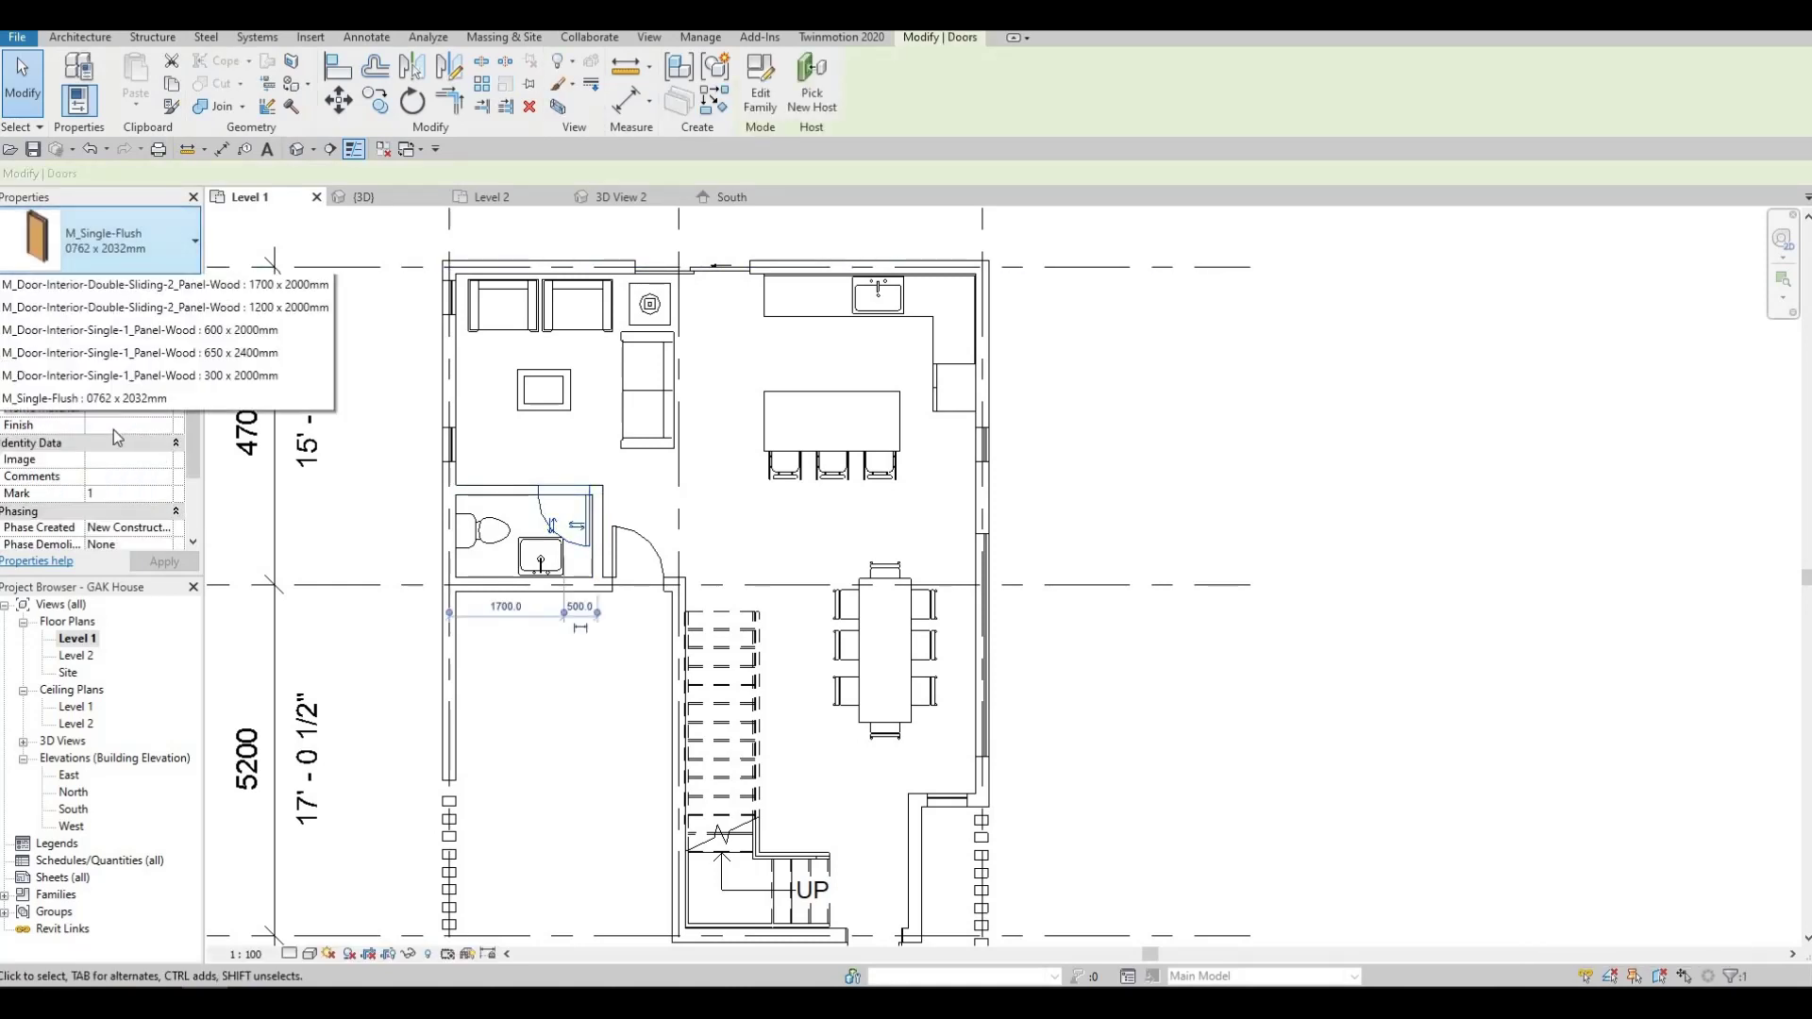
scroll(115, 432, up, 10)
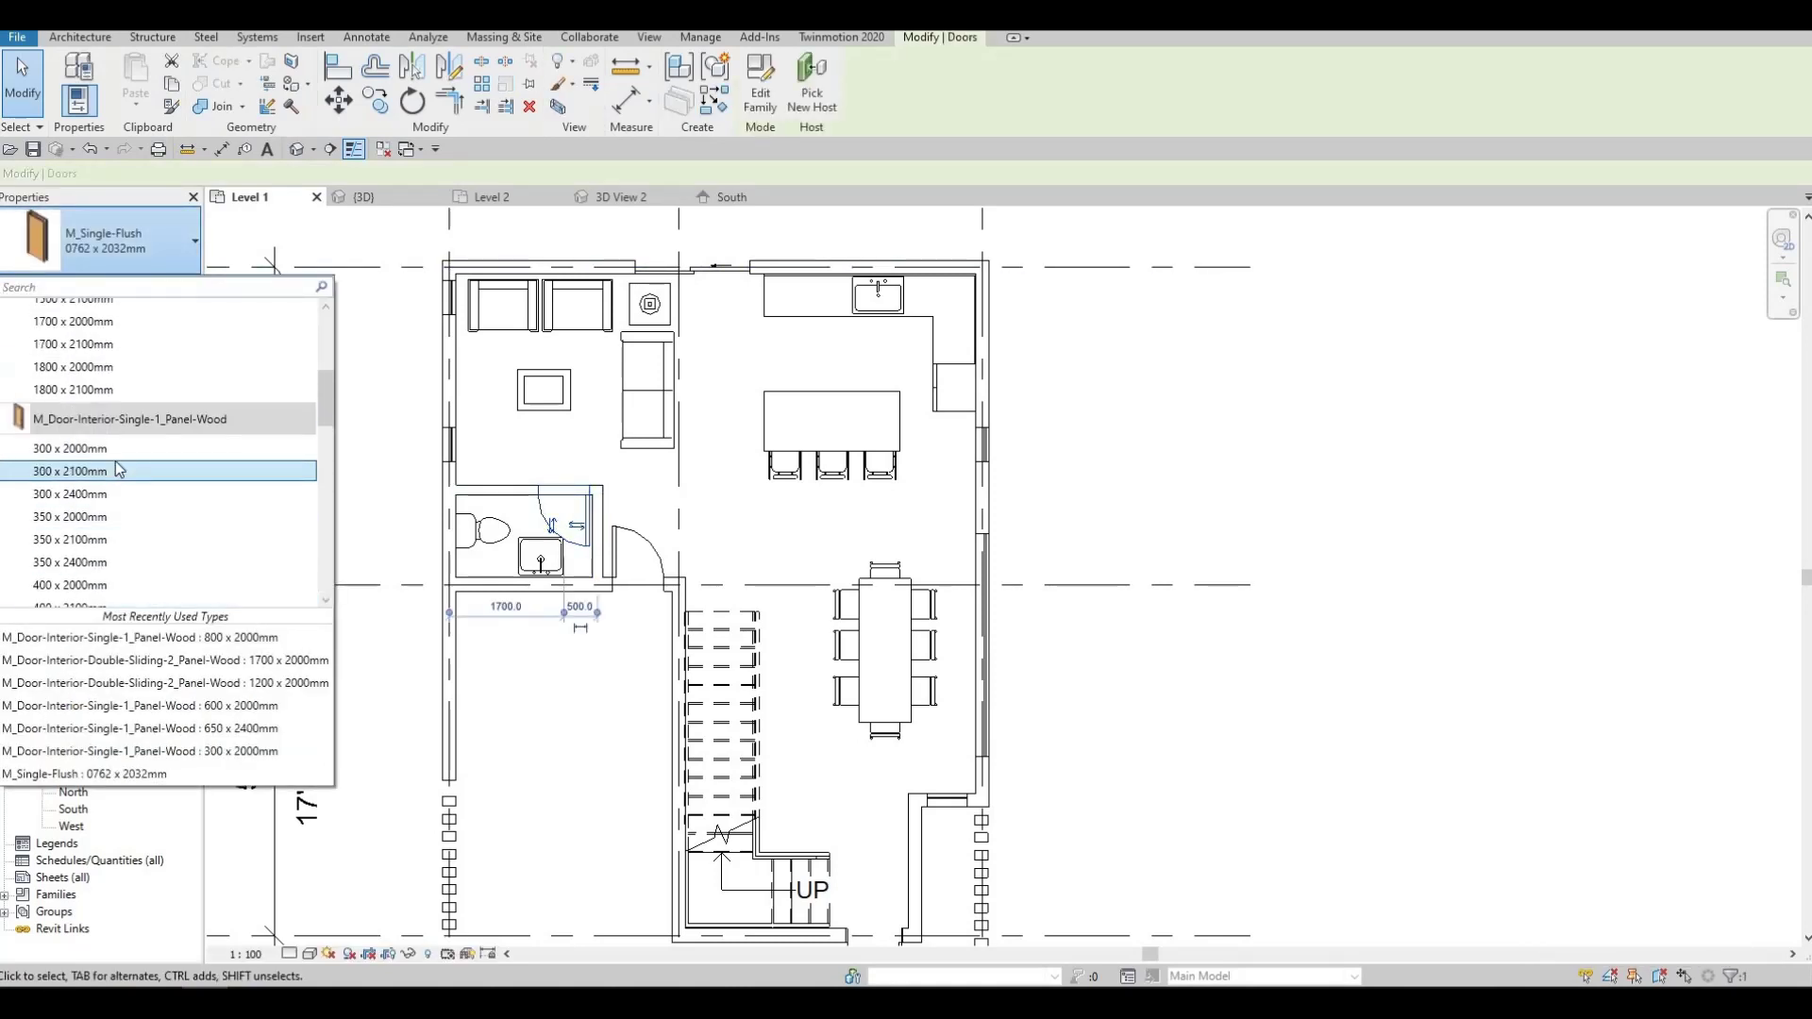
scroll(120, 438, up, 2)
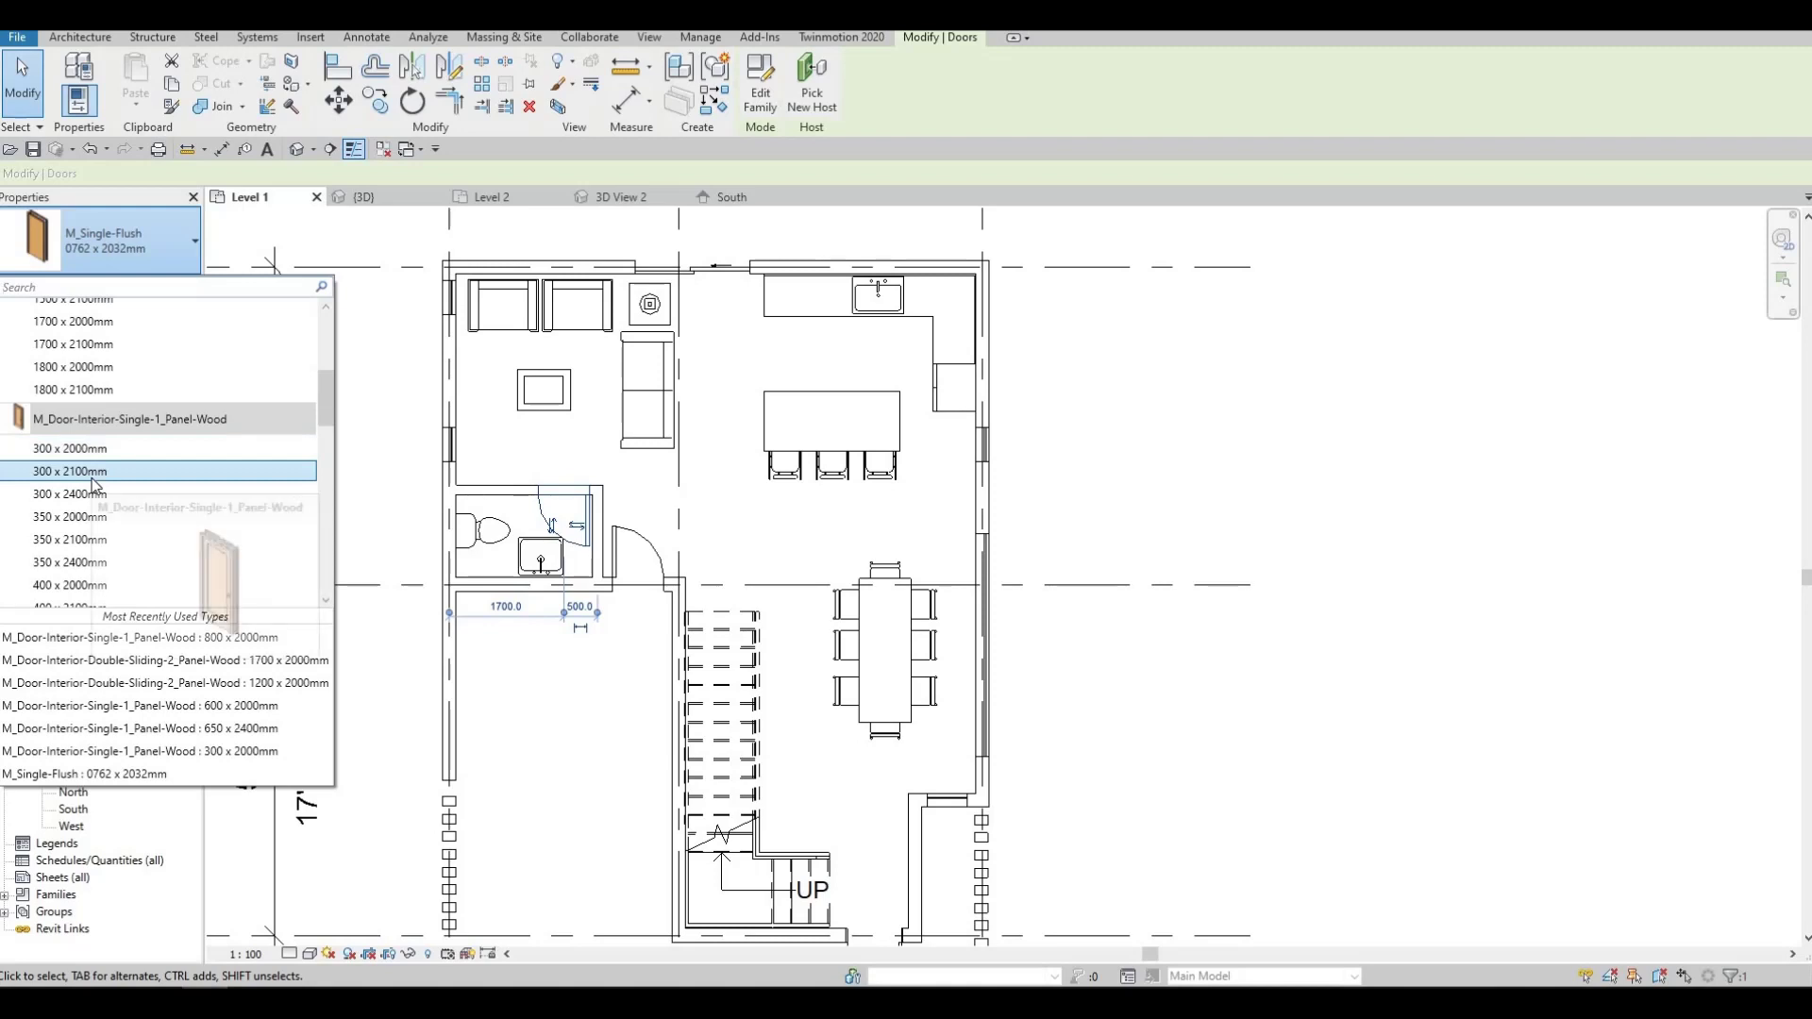
scroll(107, 523, down, 4)
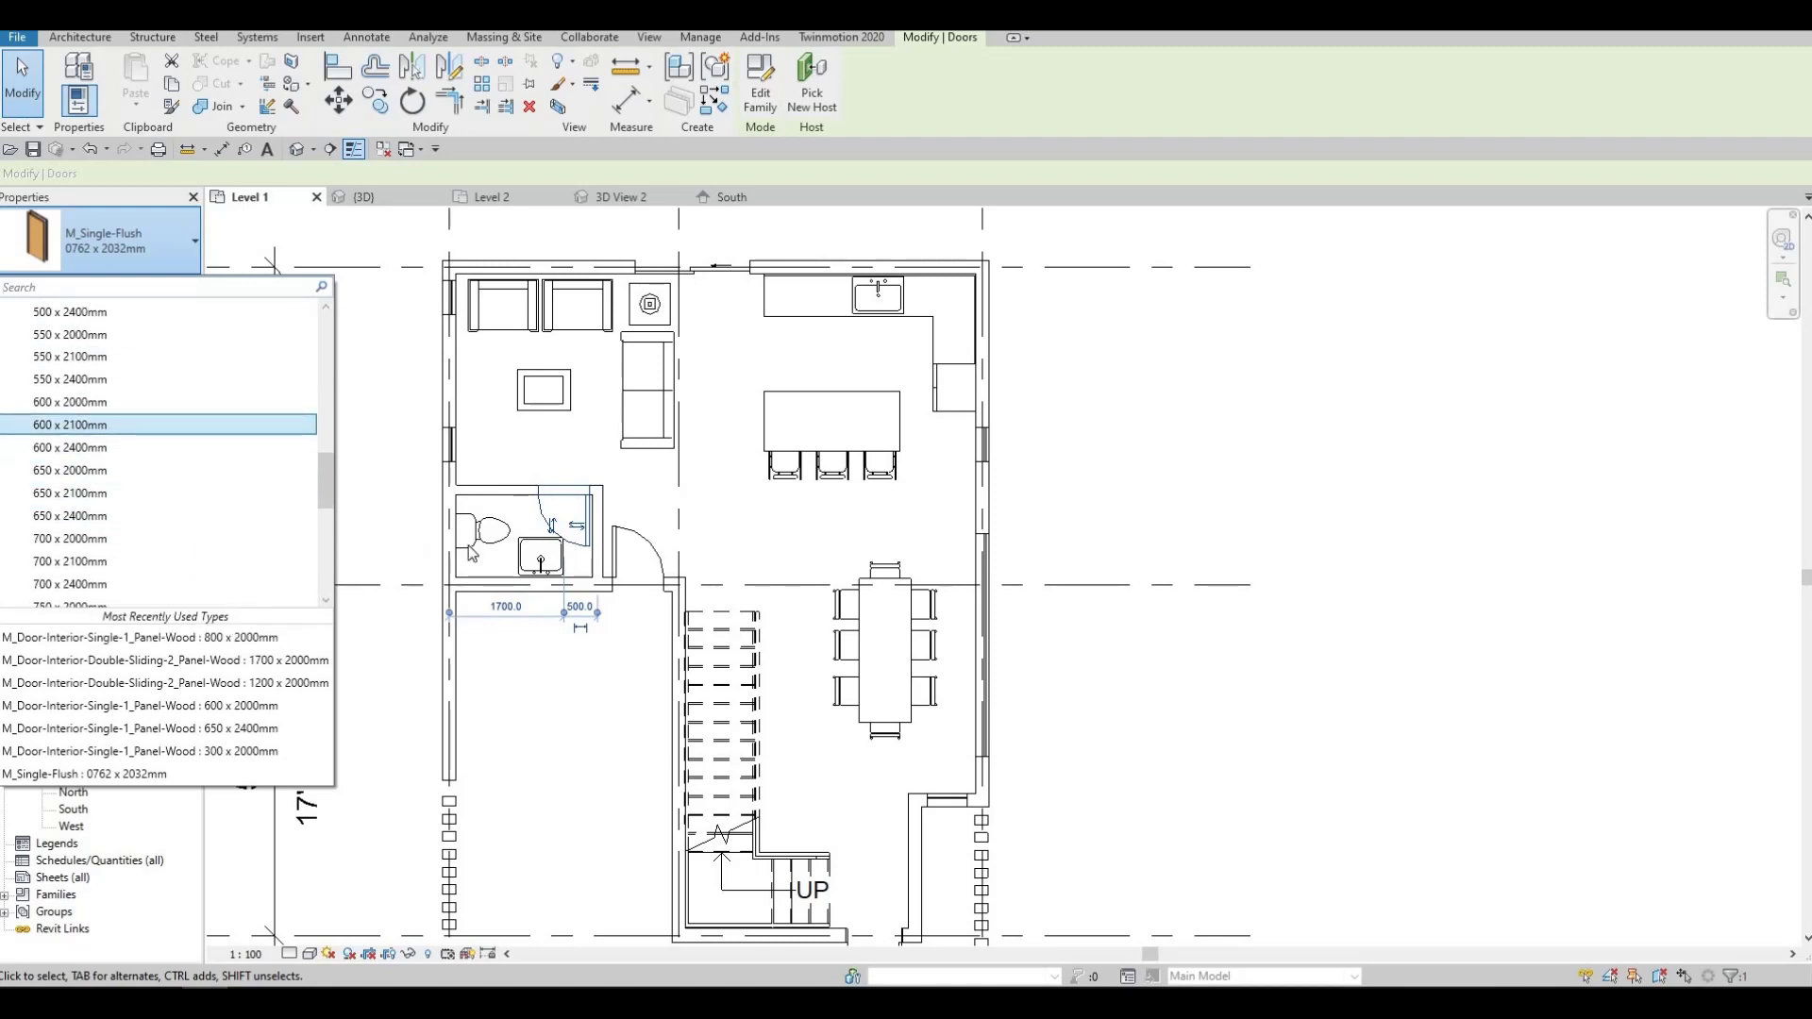
click(99, 425)
key(Escape)
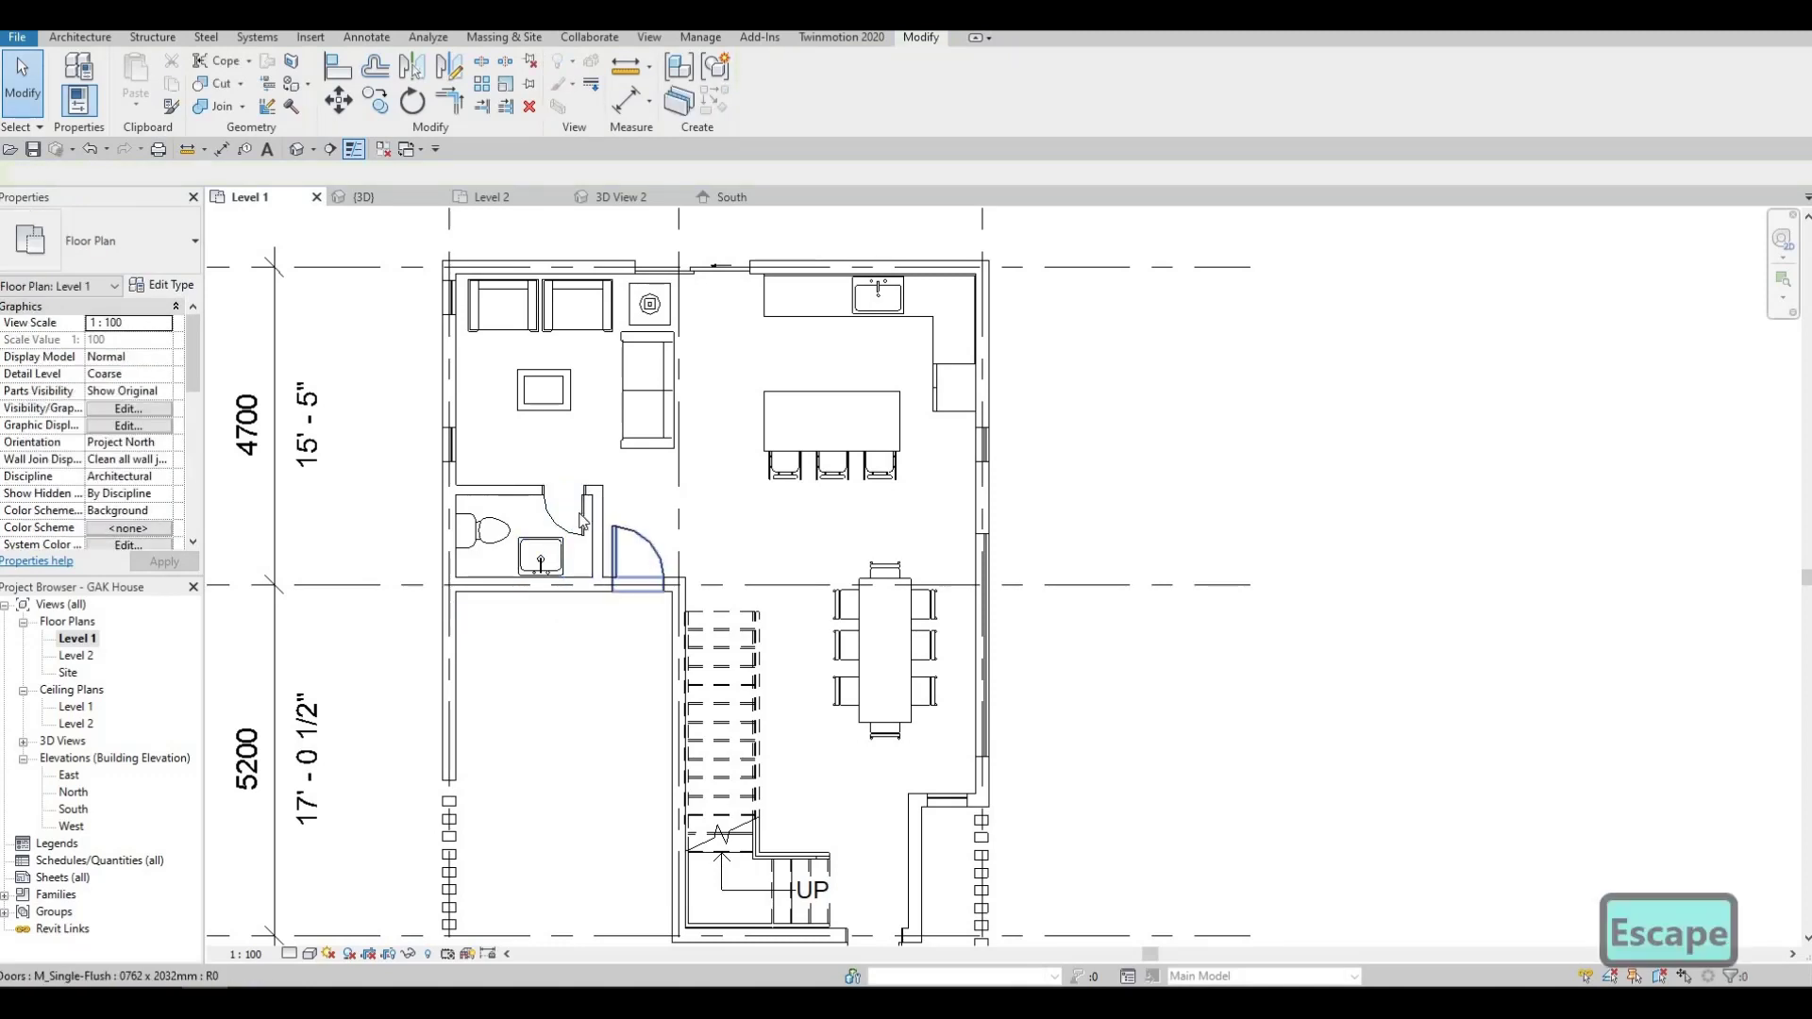
Change the door beside the Level 1 bathroom, at the head of the stairs, to an M_Door-Interior-Single-1_Panel-Wood type.
click(638, 538)
middle_drag(814, 621, 816, 564)
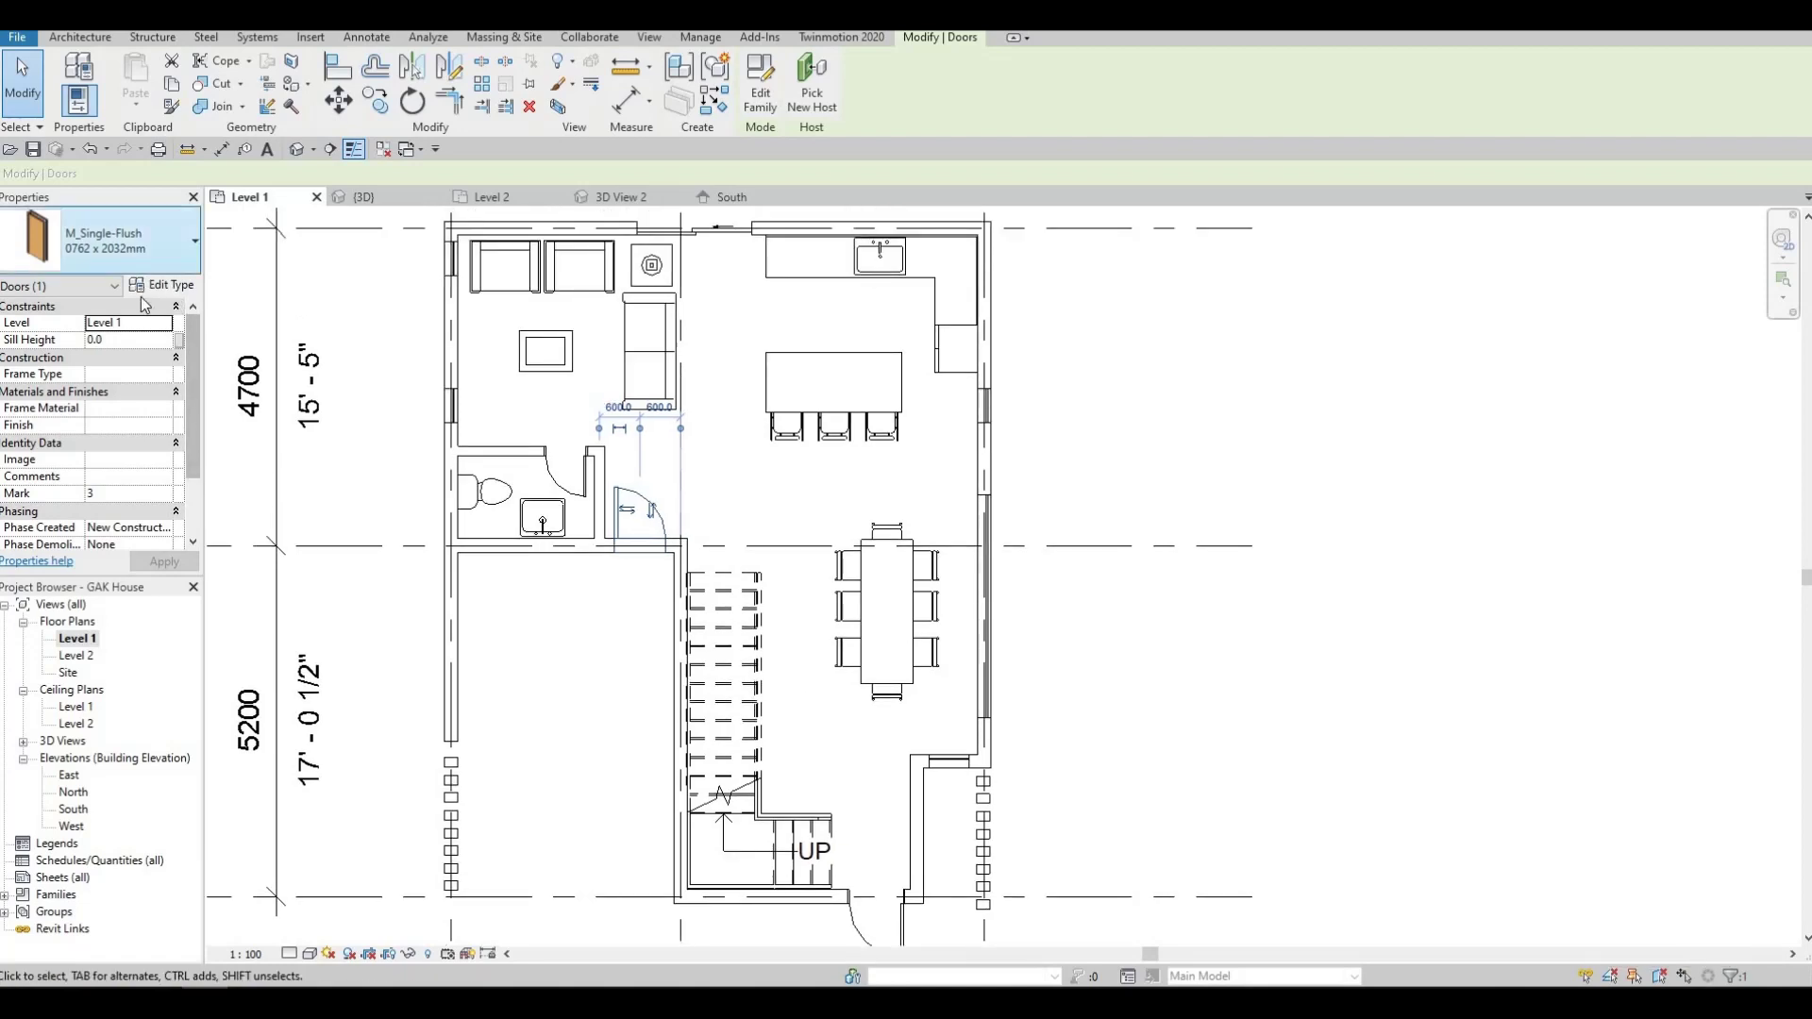
click(158, 250)
scroll(122, 416, up, 2)
scroll(119, 384, up, 2)
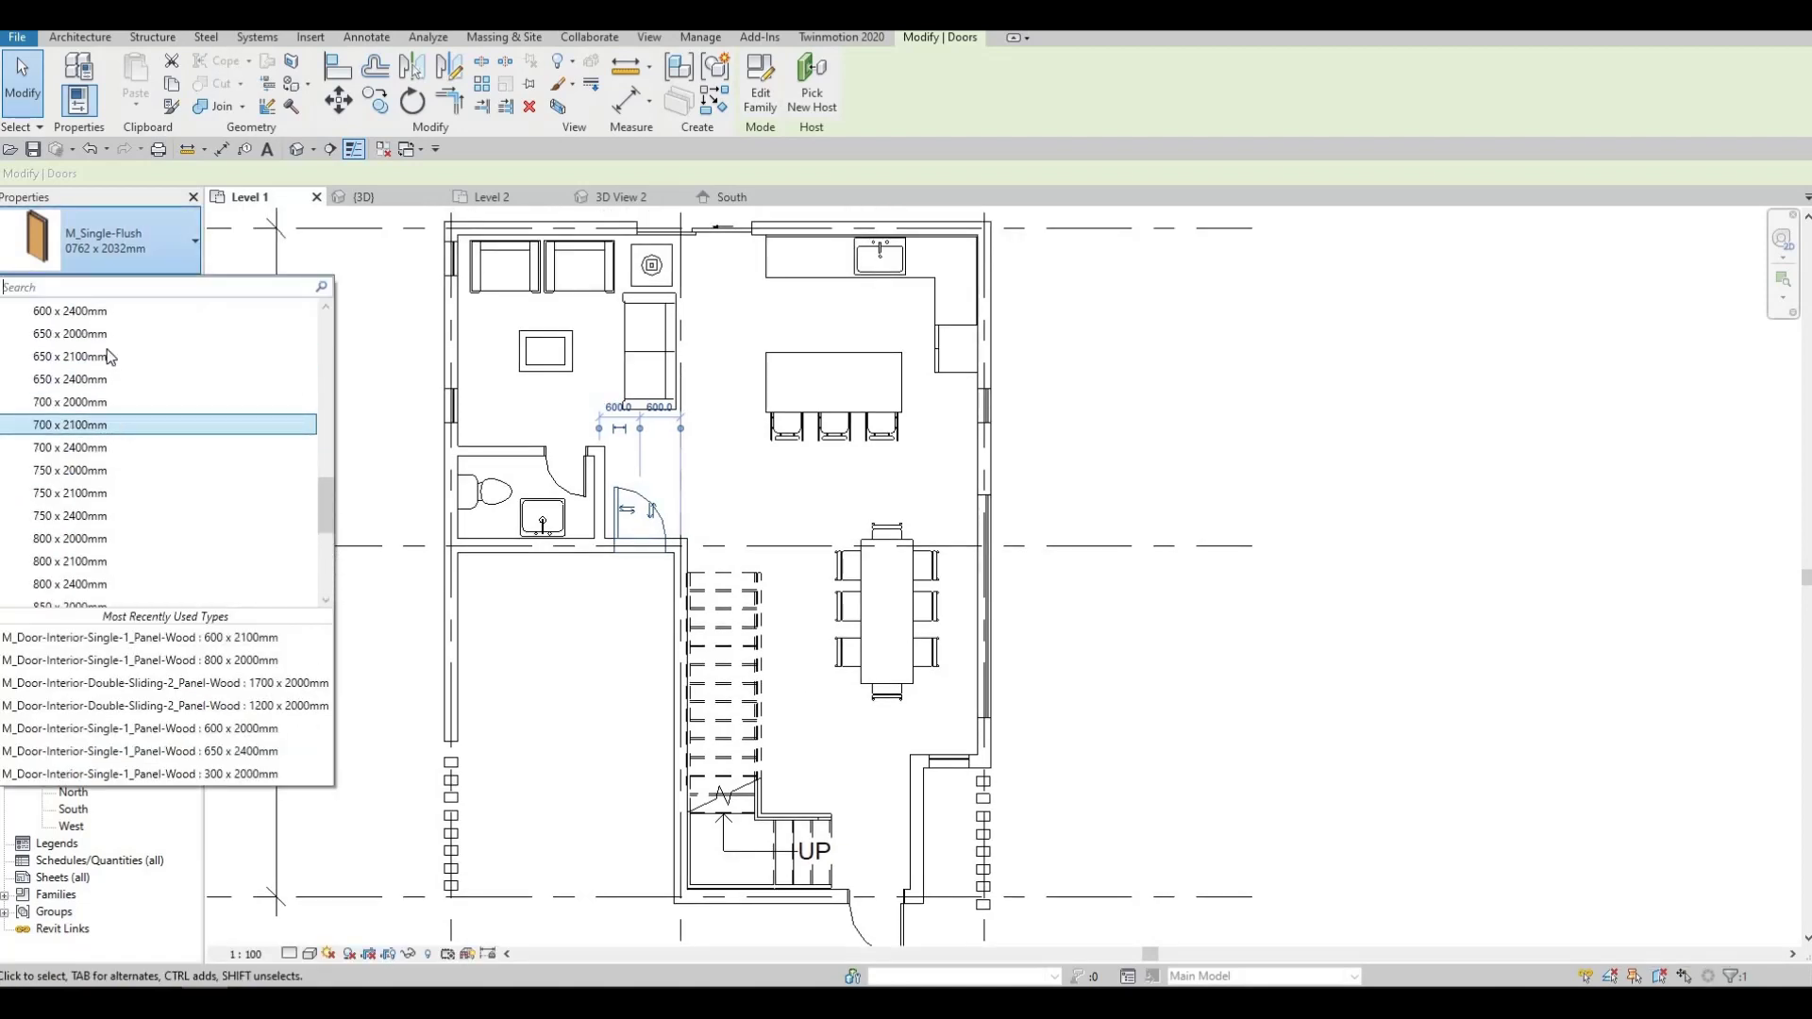
key(Escape)
key(Escape)
key(Escape)
key(Escape)
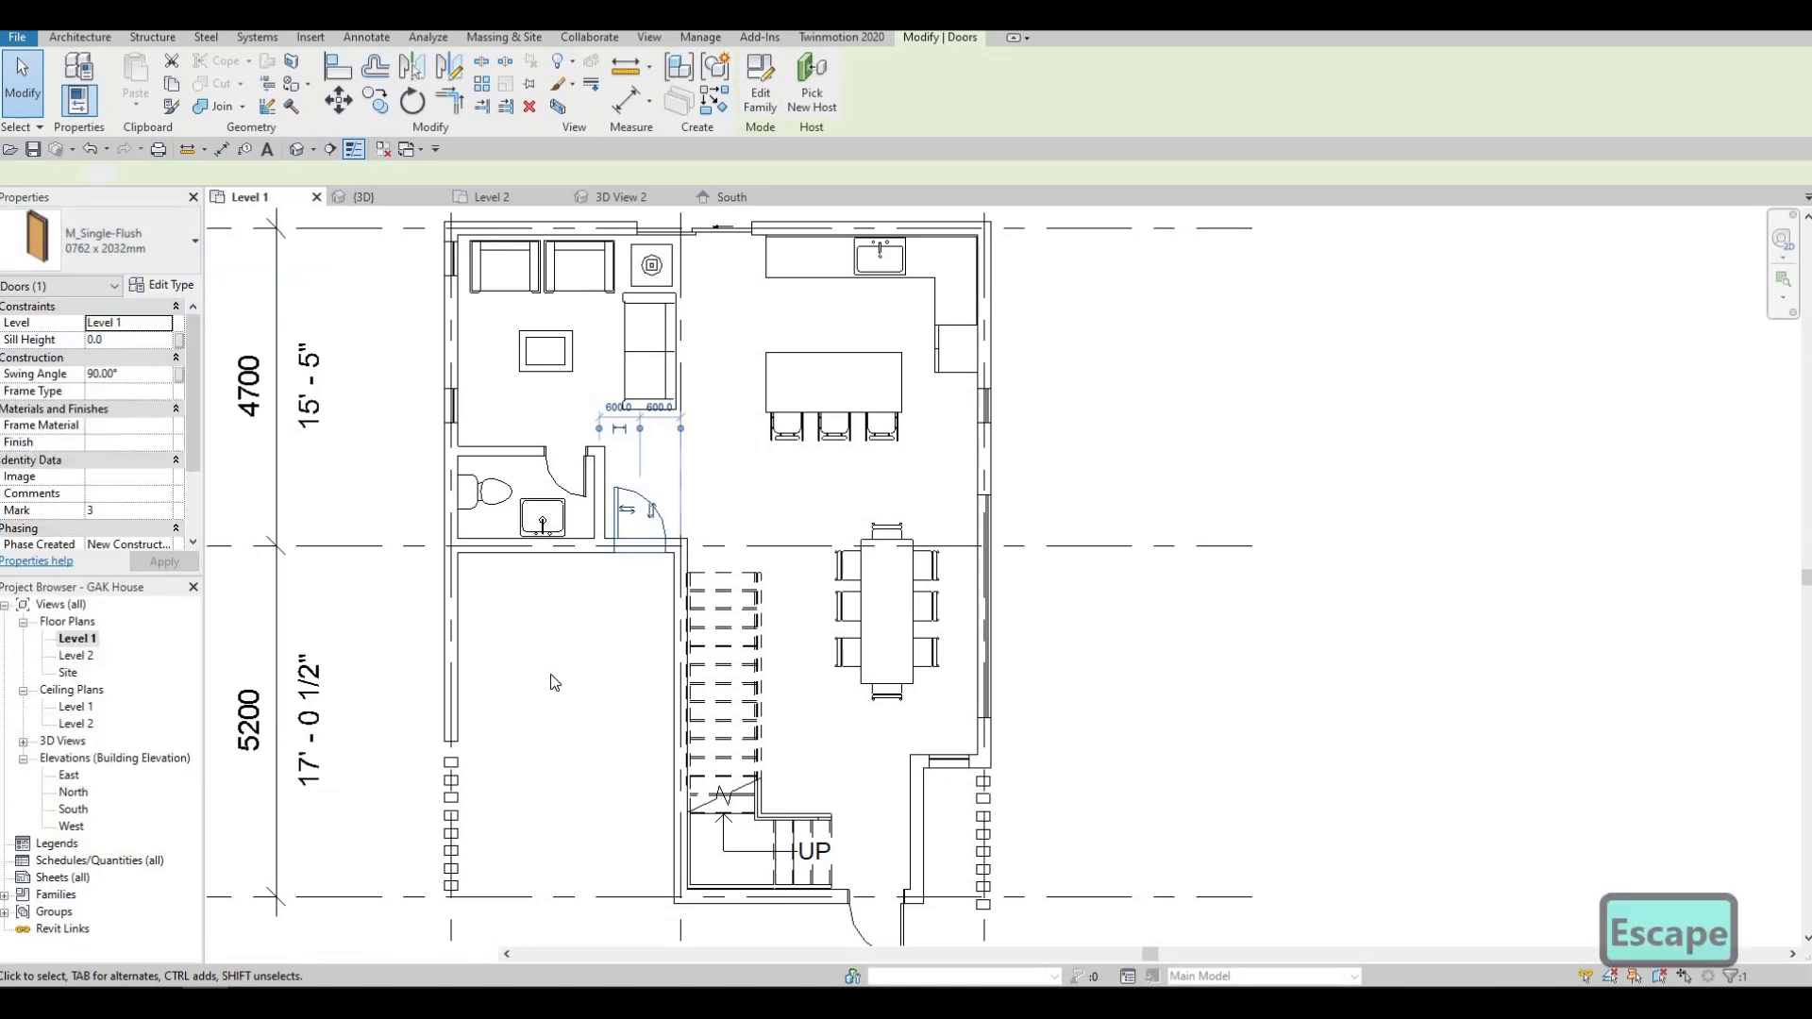
middle_drag(640, 598, 691, 630)
scroll(708, 668, down, 1)
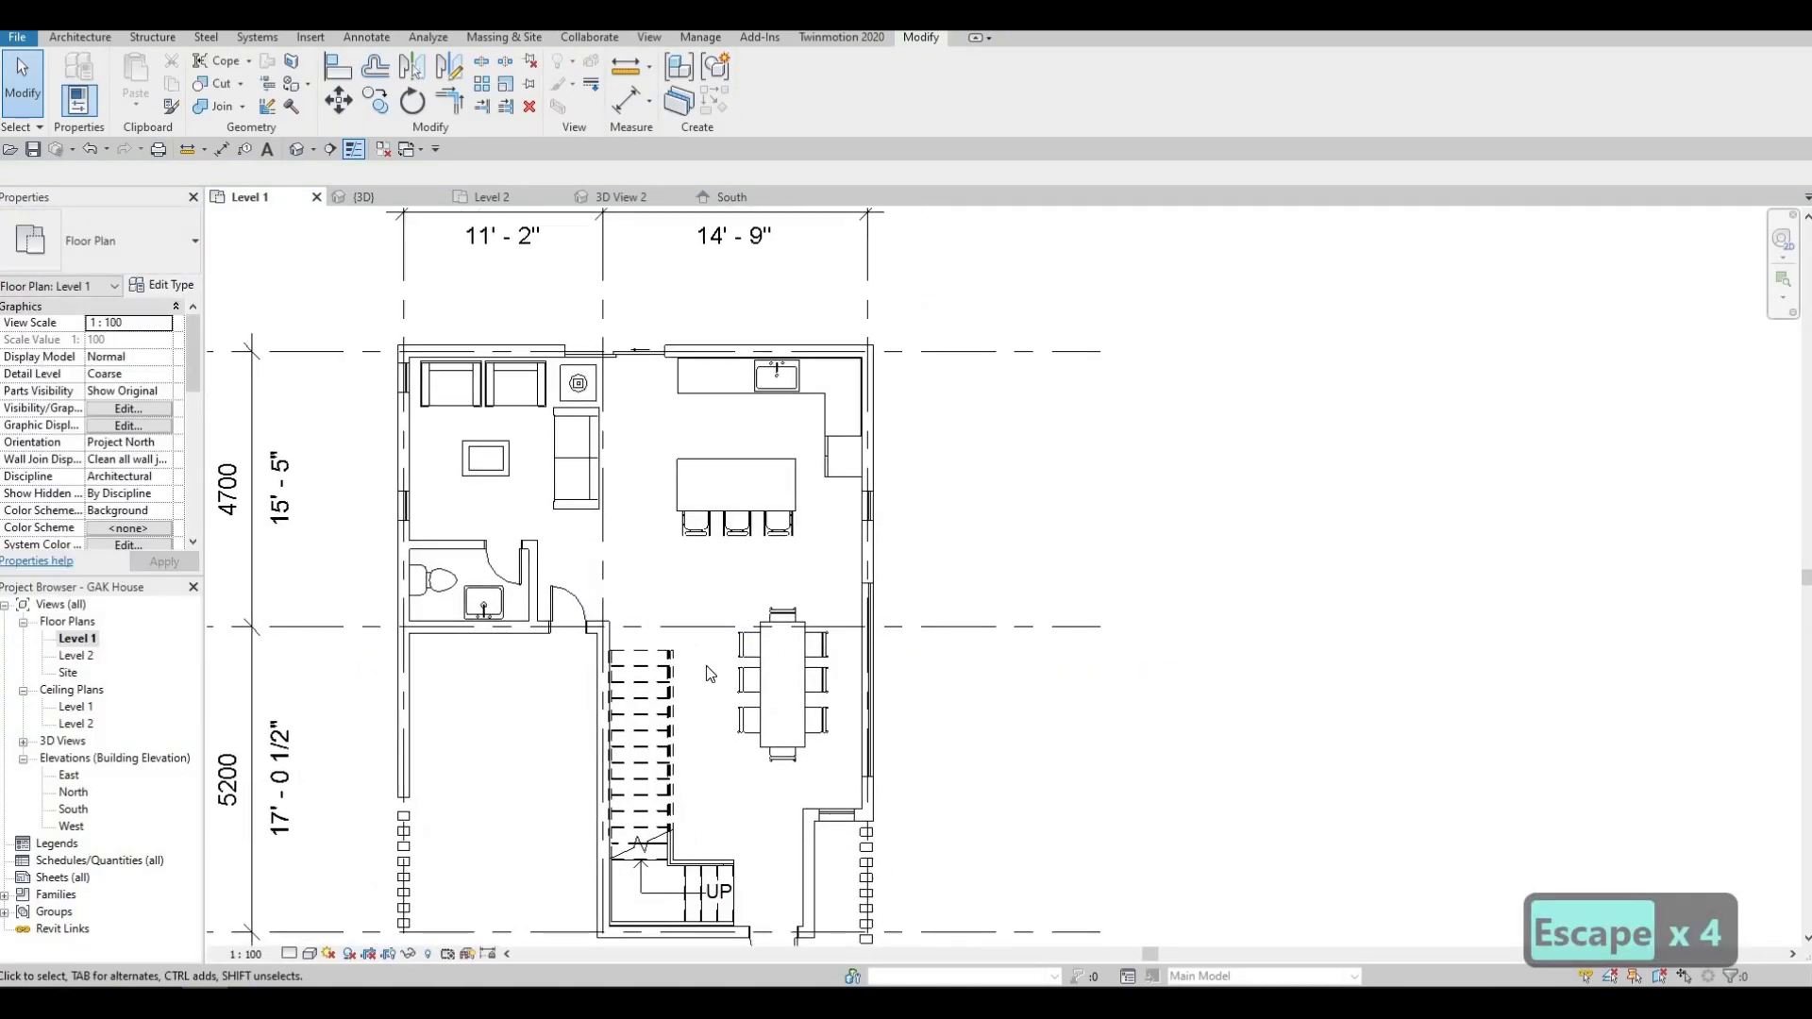
Inspect the new panelled doors at the front of the house in the 3D view.
key(F1)
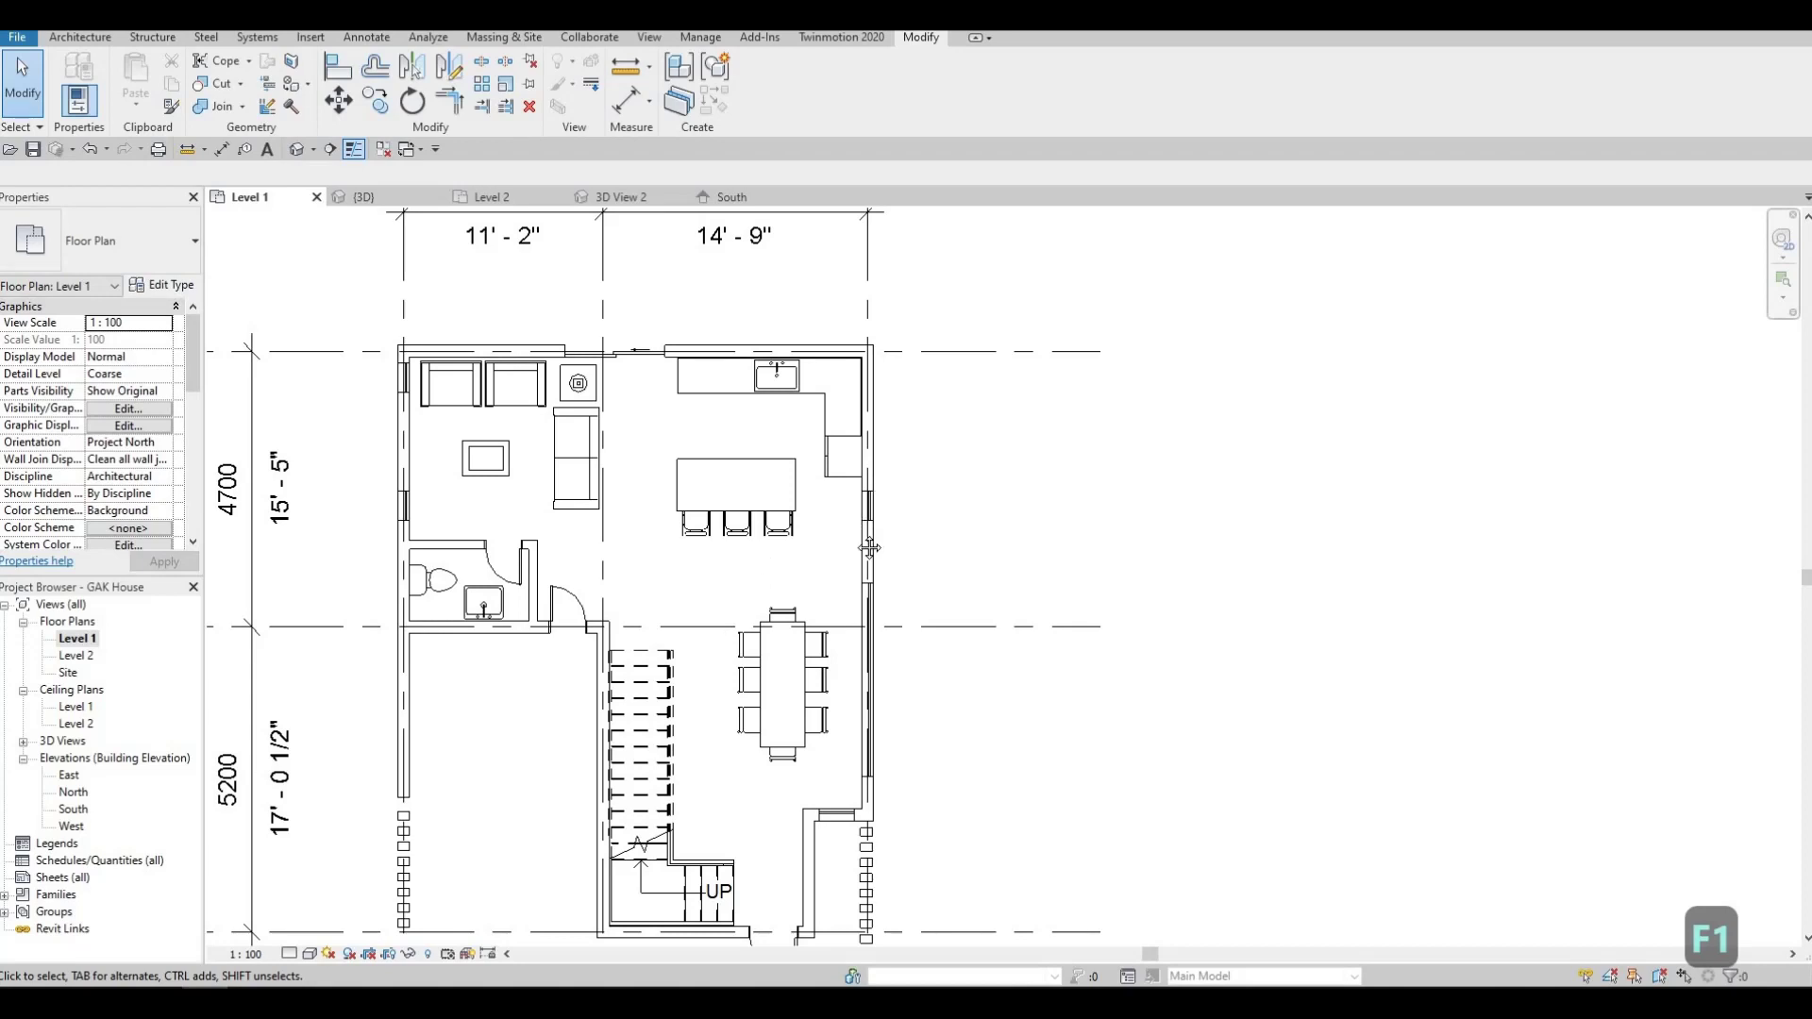
scroll(870, 547, down, 2)
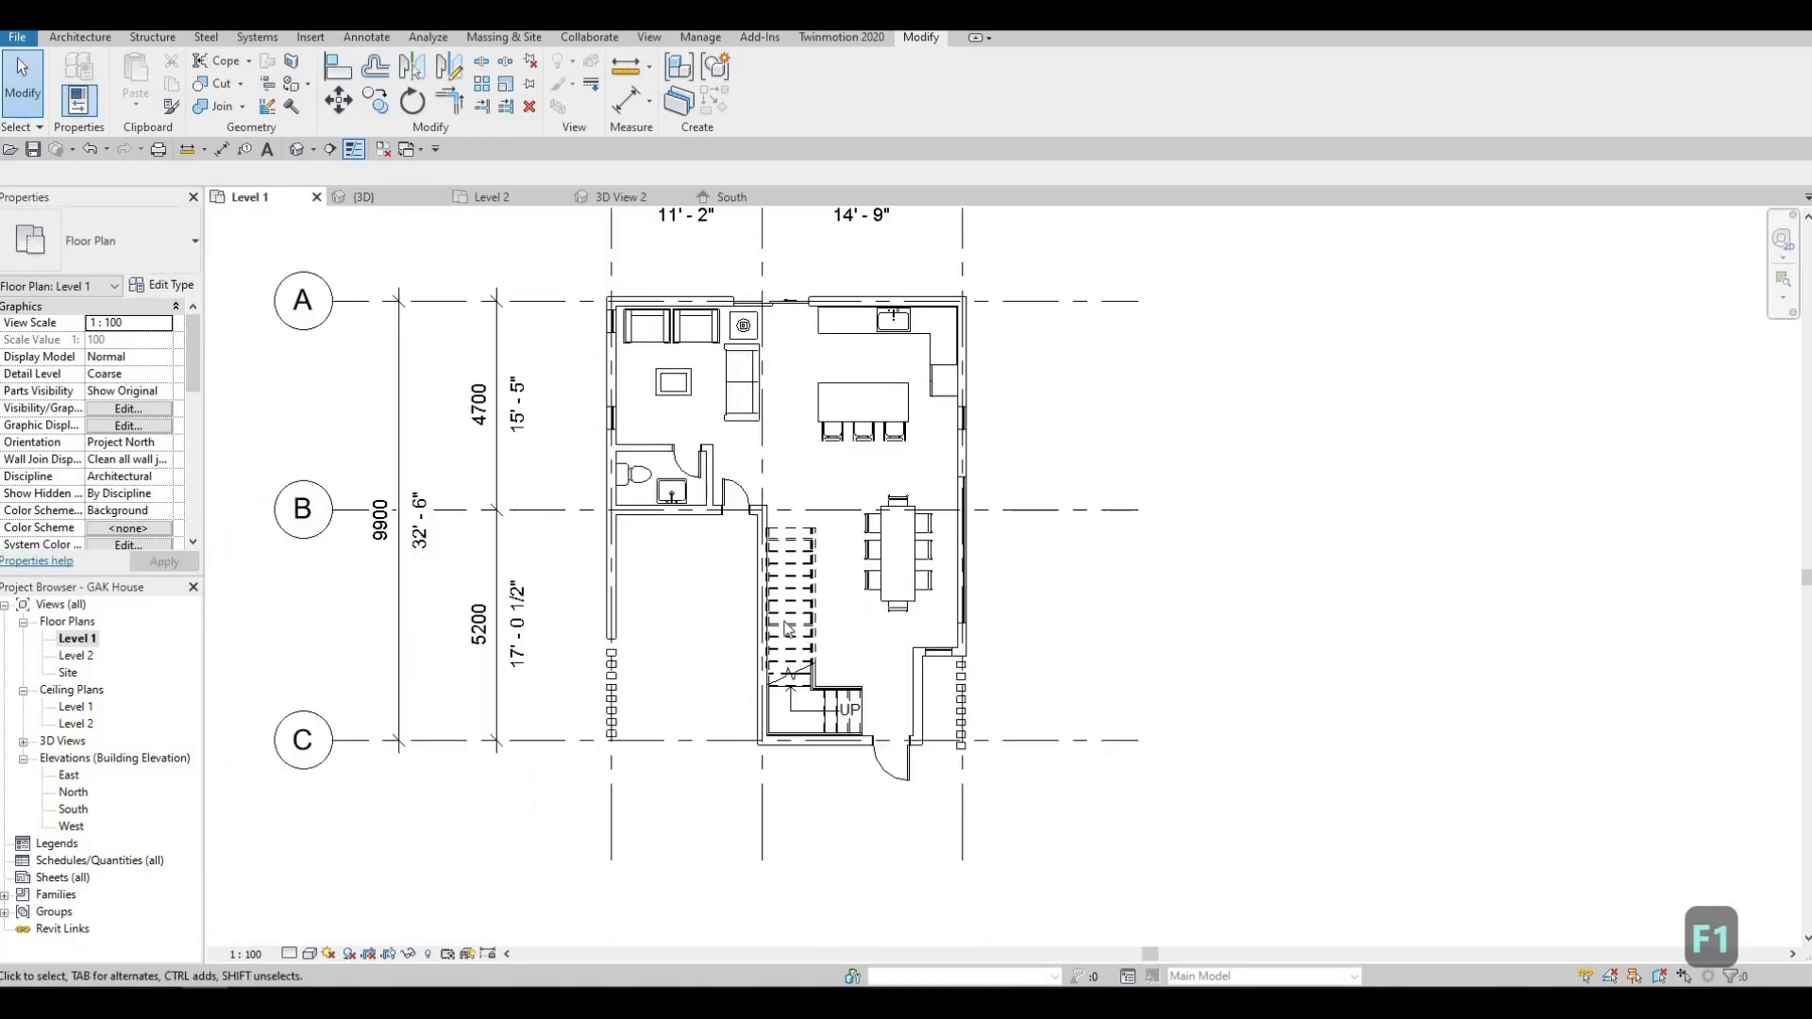
click(300, 151)
scroll(726, 727, up, 4)
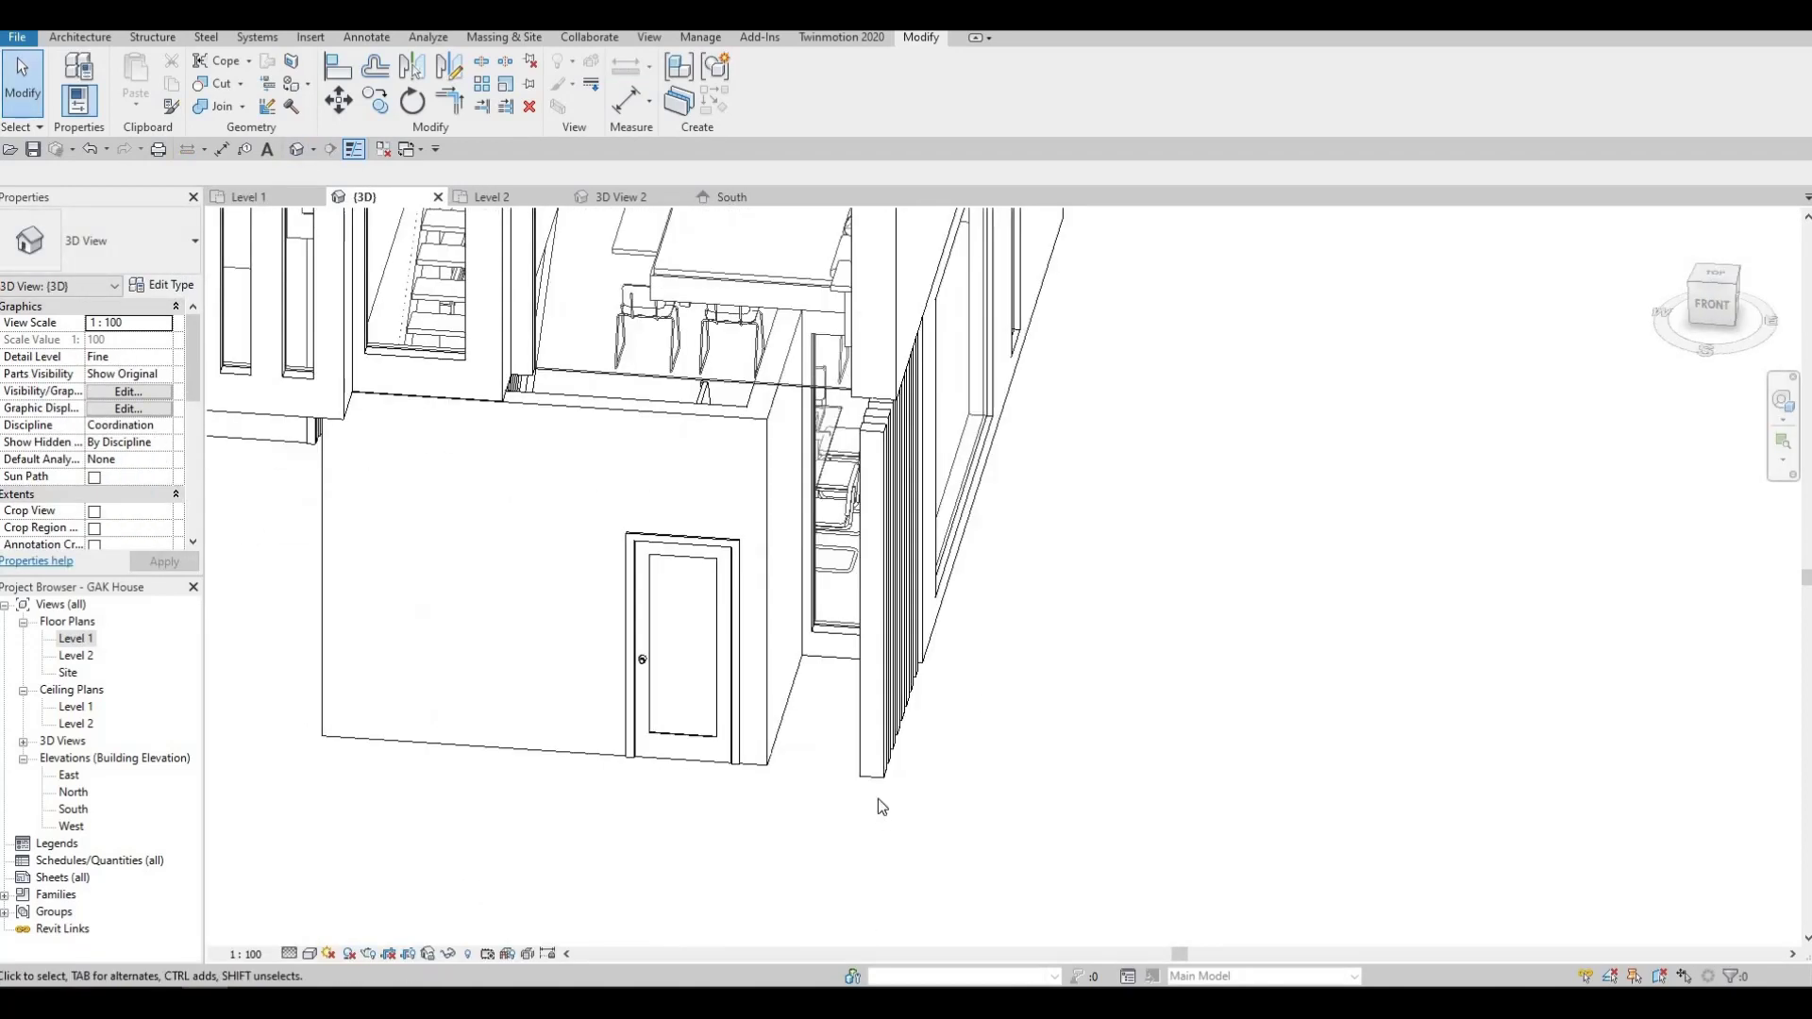
middle_drag(676, 544, 841, 819)
shift+middle_drag(941, 701, 1094, 602)
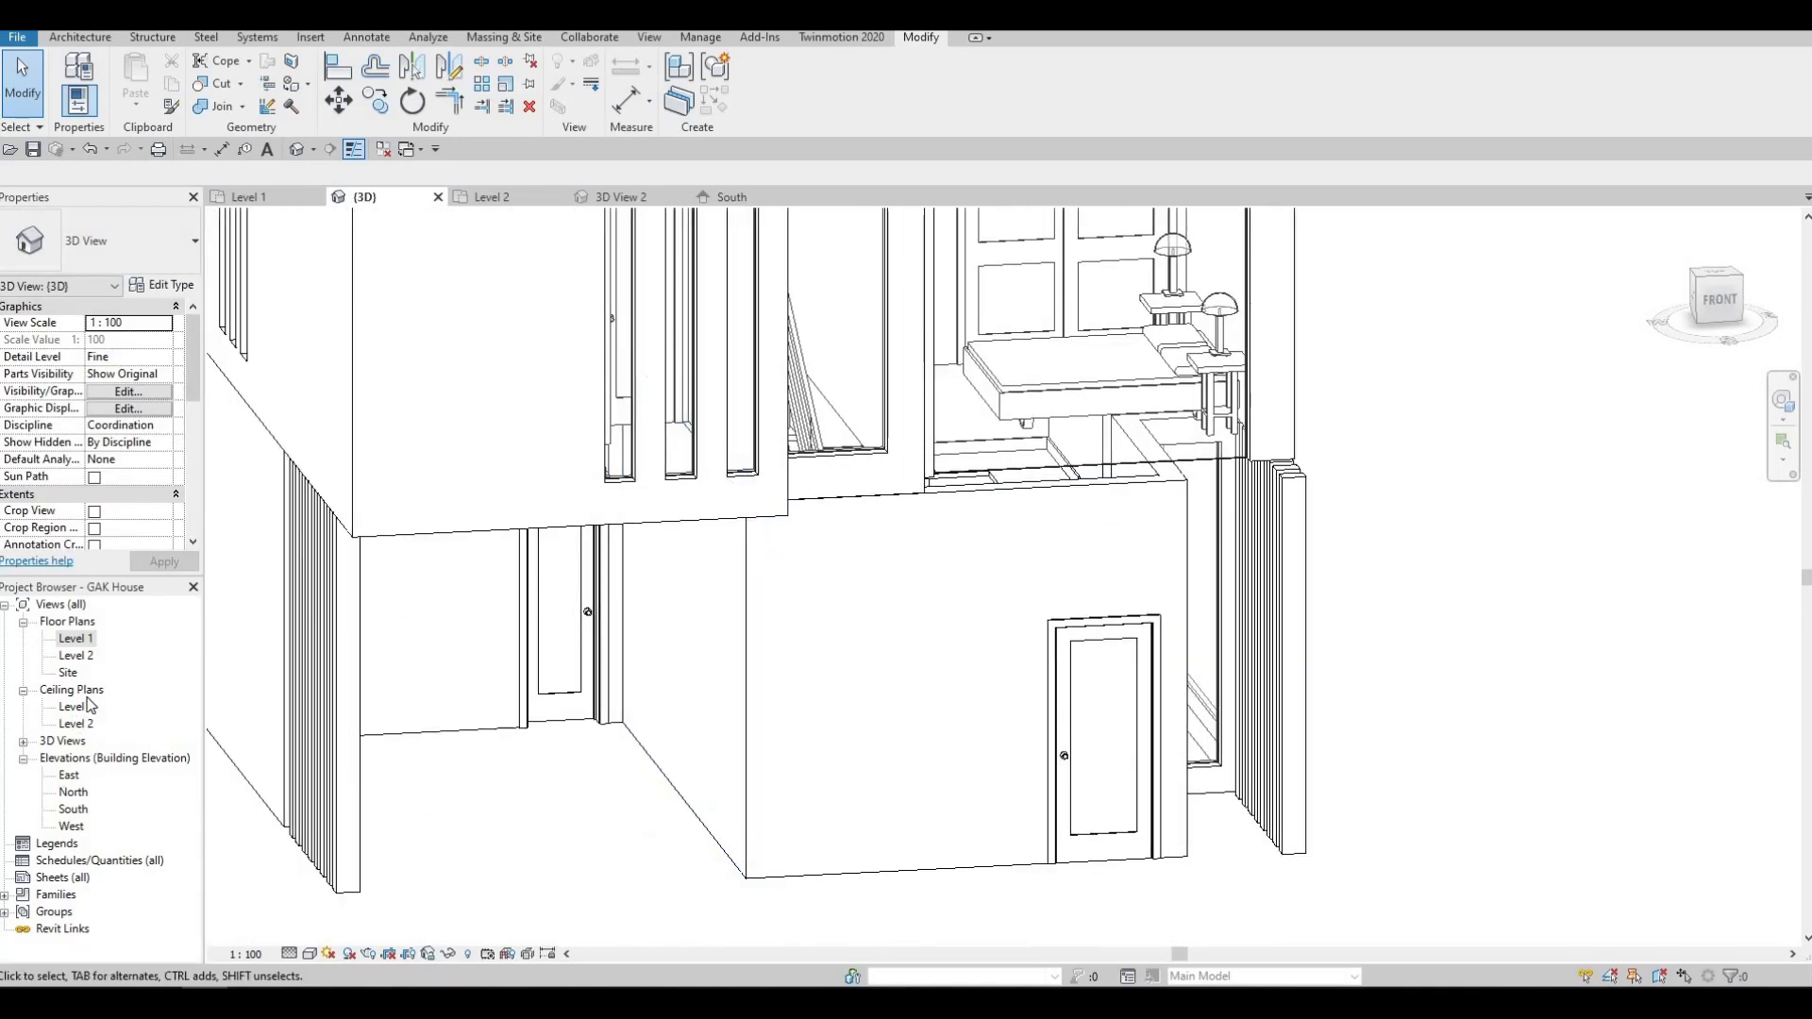
In the Level 2 floor plan, start a floor and duplicate the Generic Floor - 400mm type as Floor 1.
double_click(75, 640)
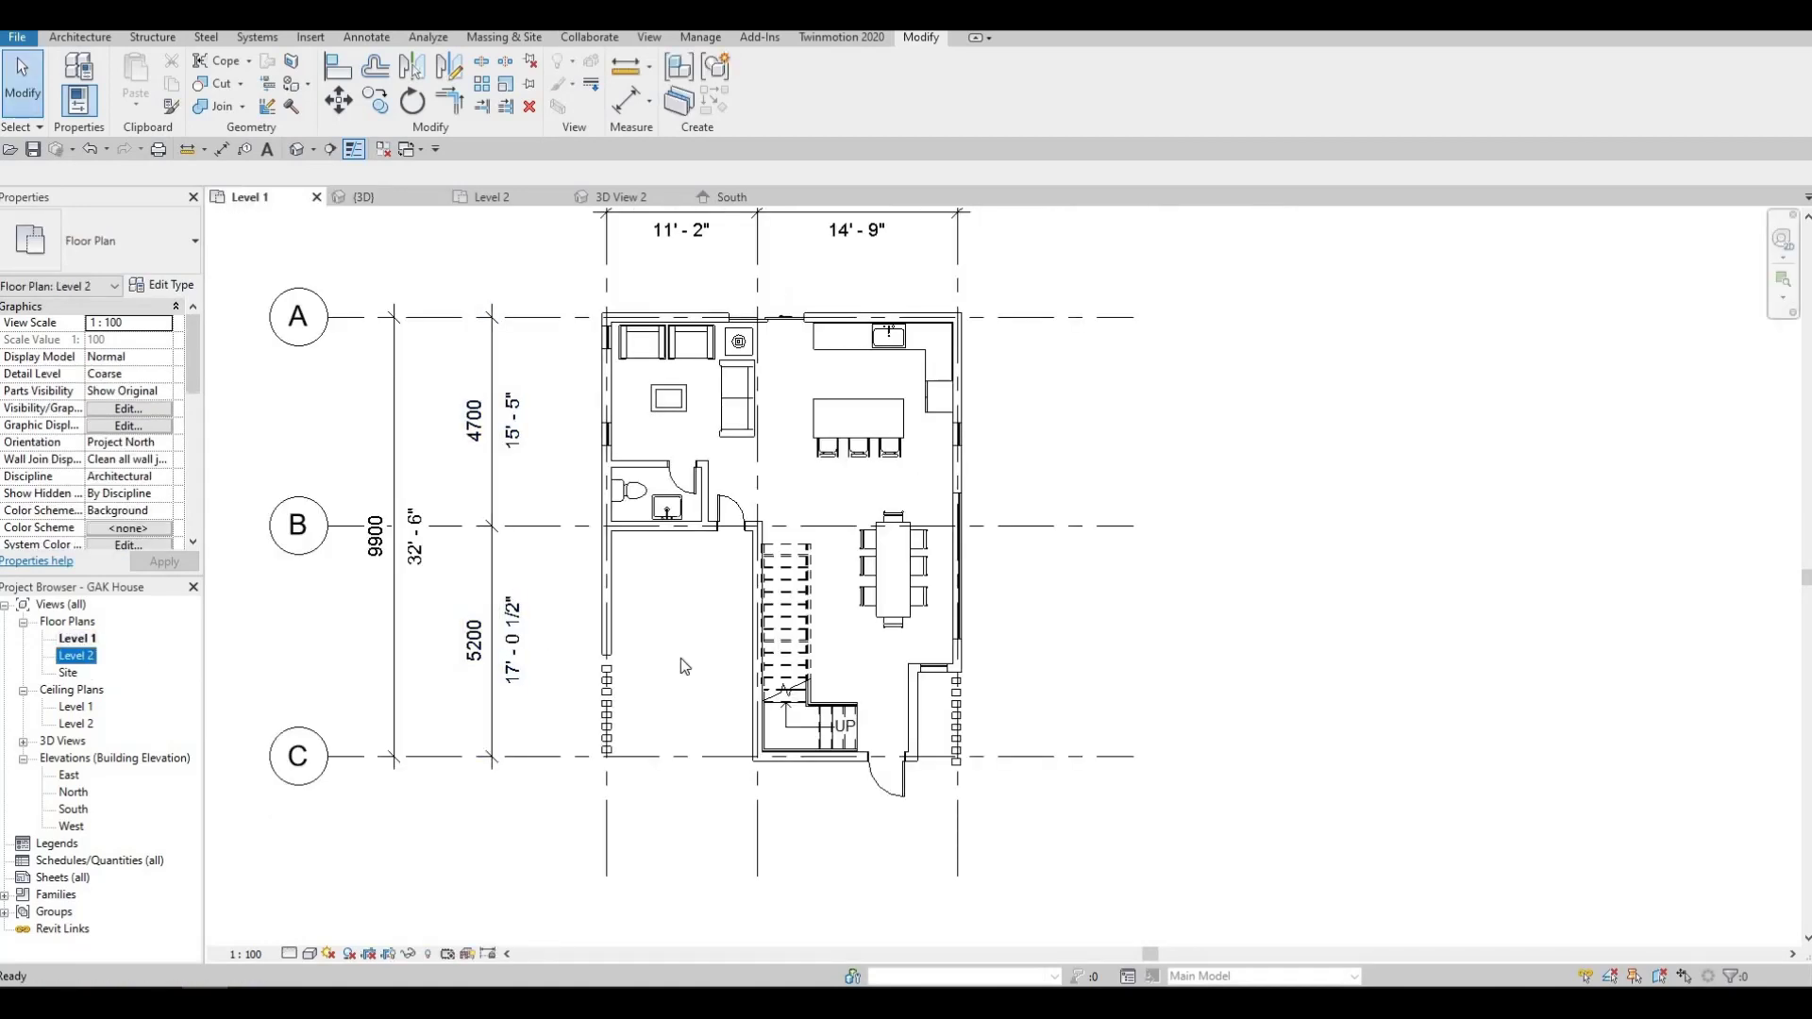
scroll(682, 658, down, 2)
middle_drag(730, 519, 699, 547)
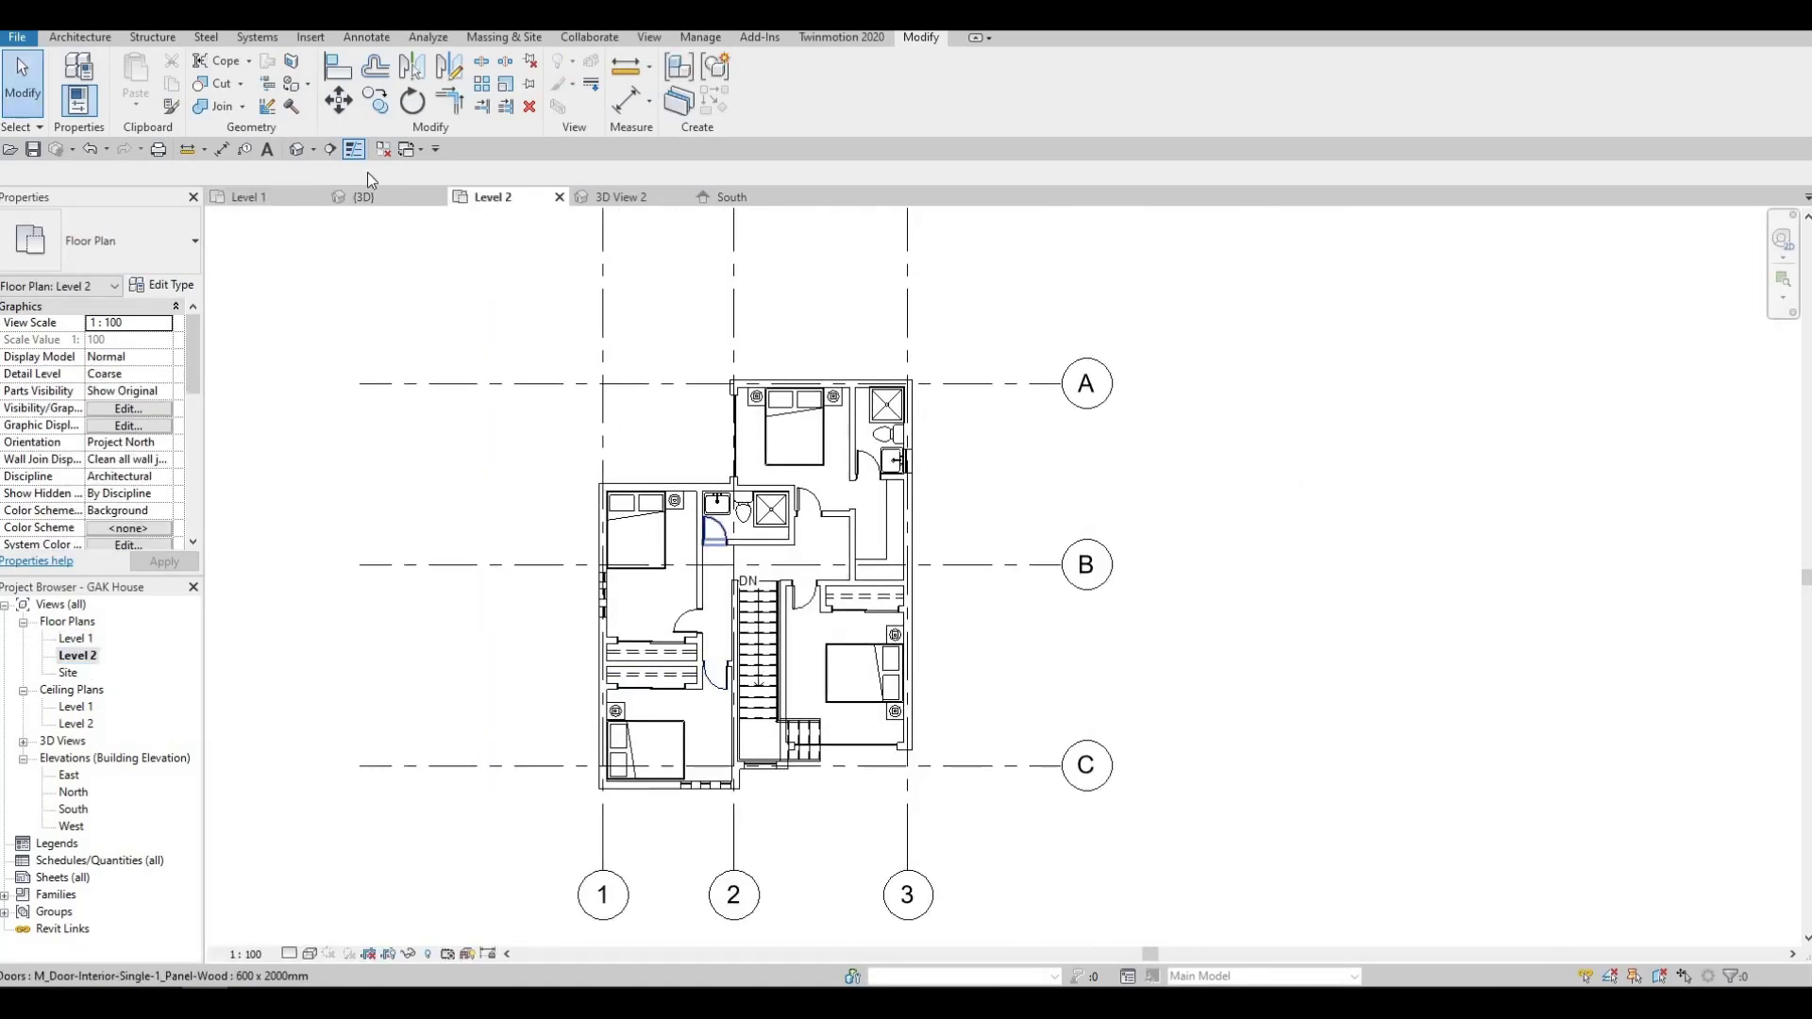
click(82, 38)
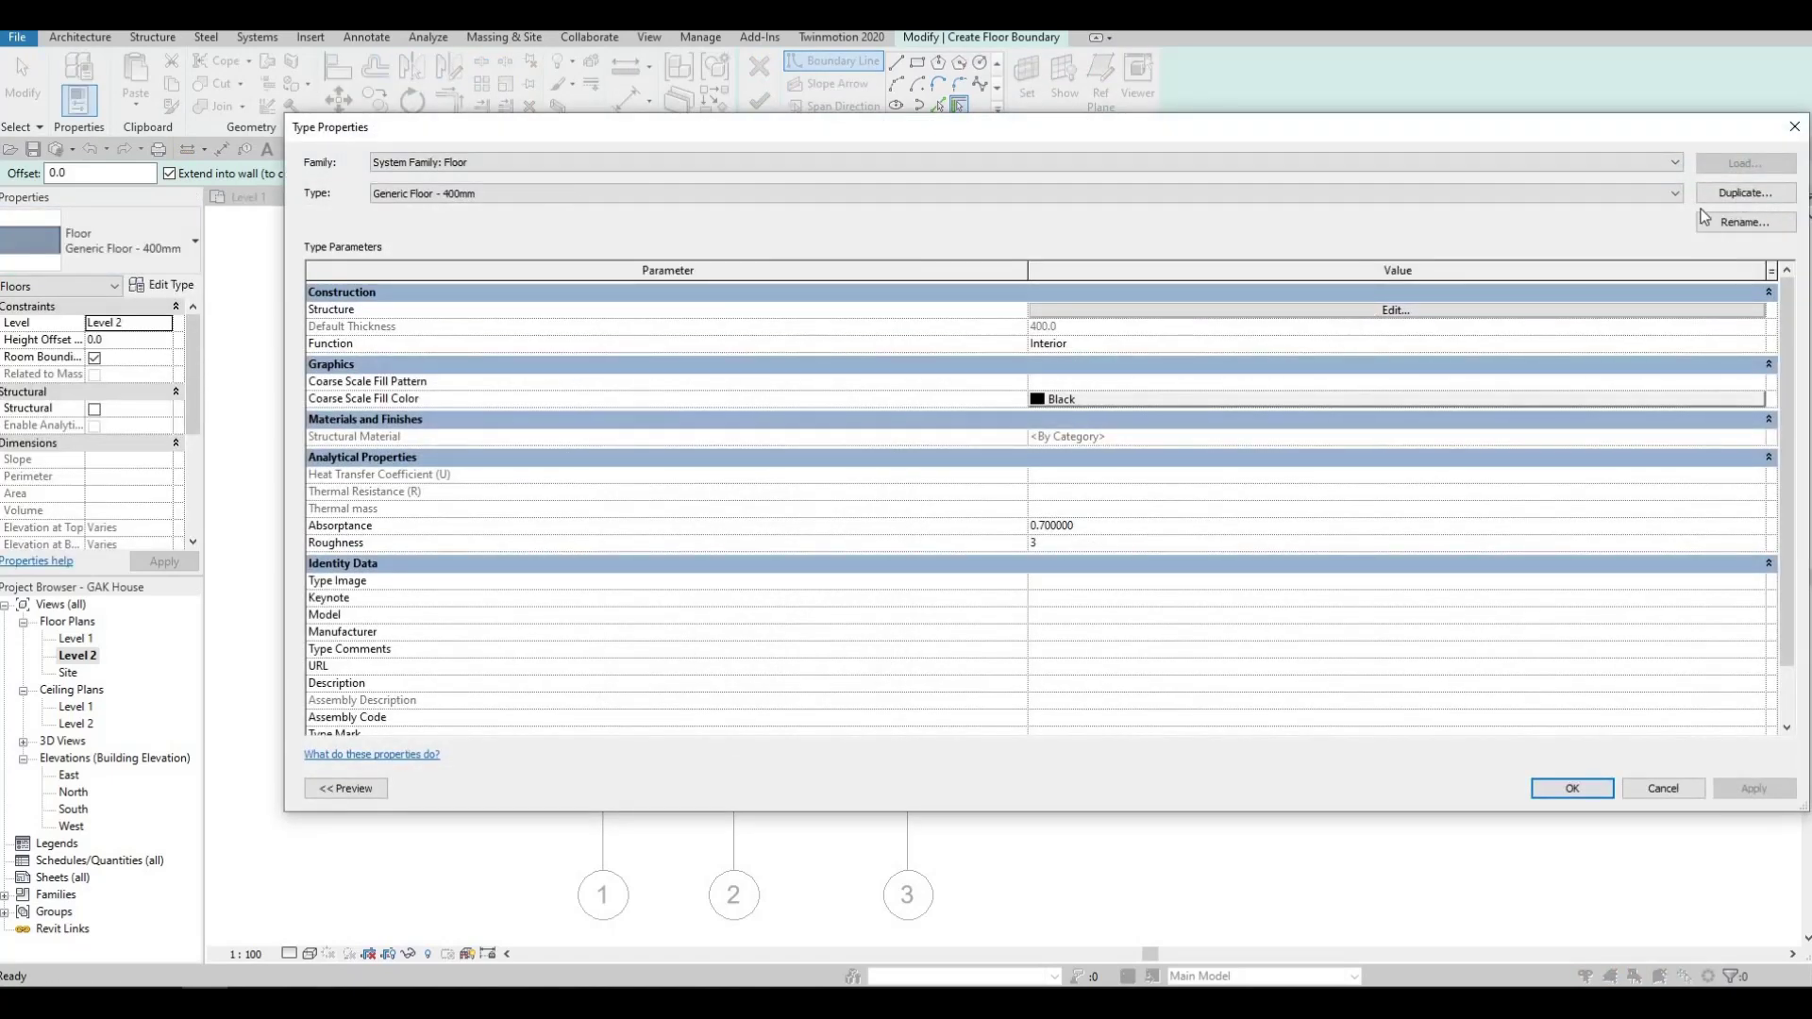
click(1742, 193)
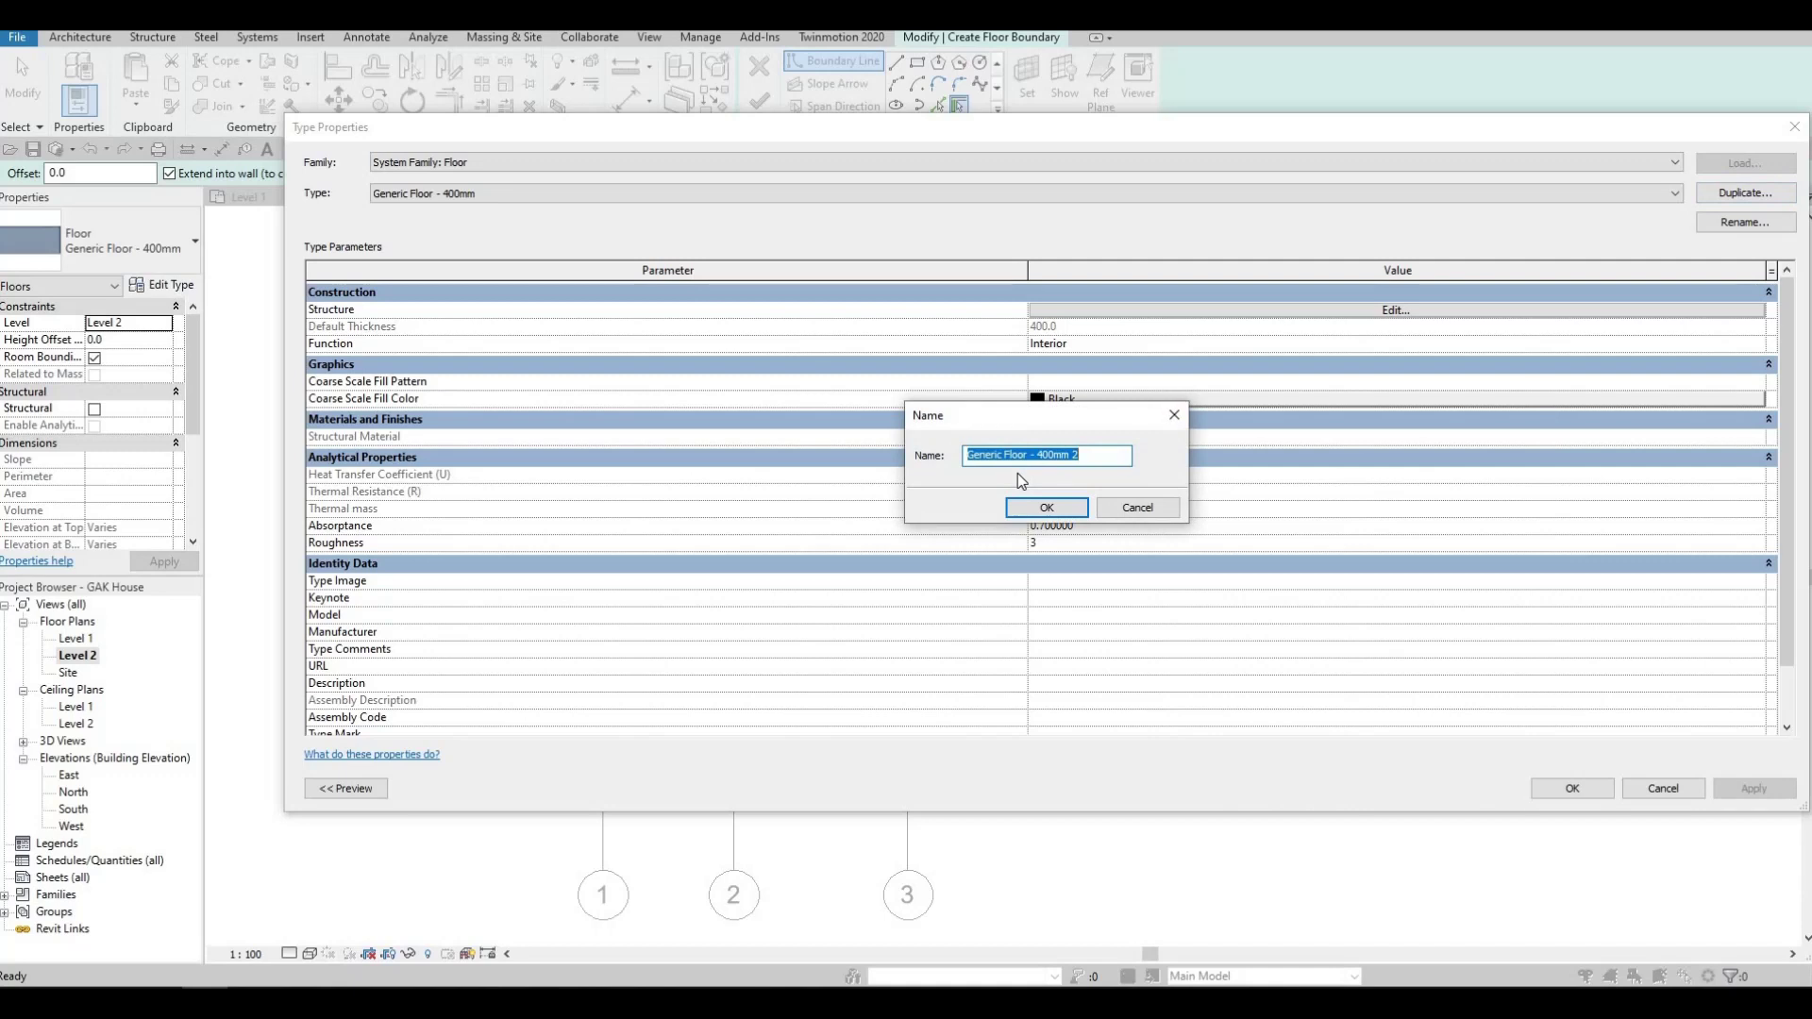
text(or 1)
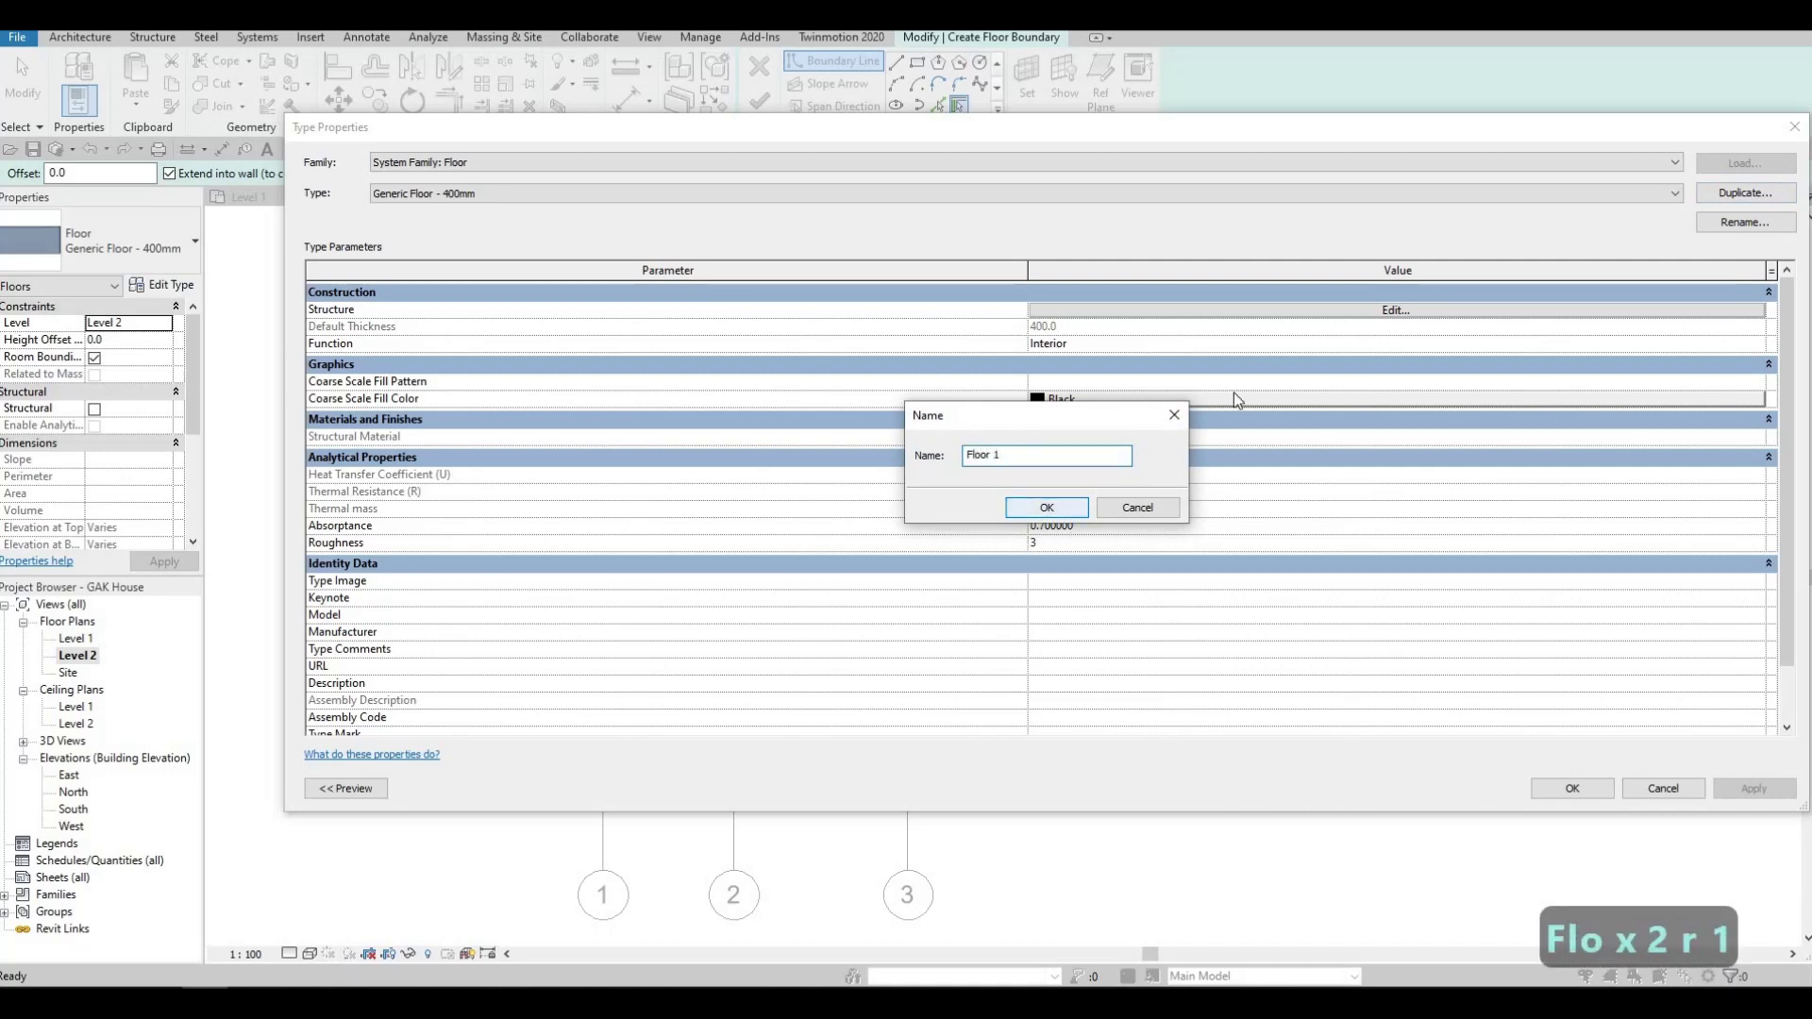
click(1067, 514)
Set the thickness of Floor 1's structure layer to 200 mm.
click(1300, 312)
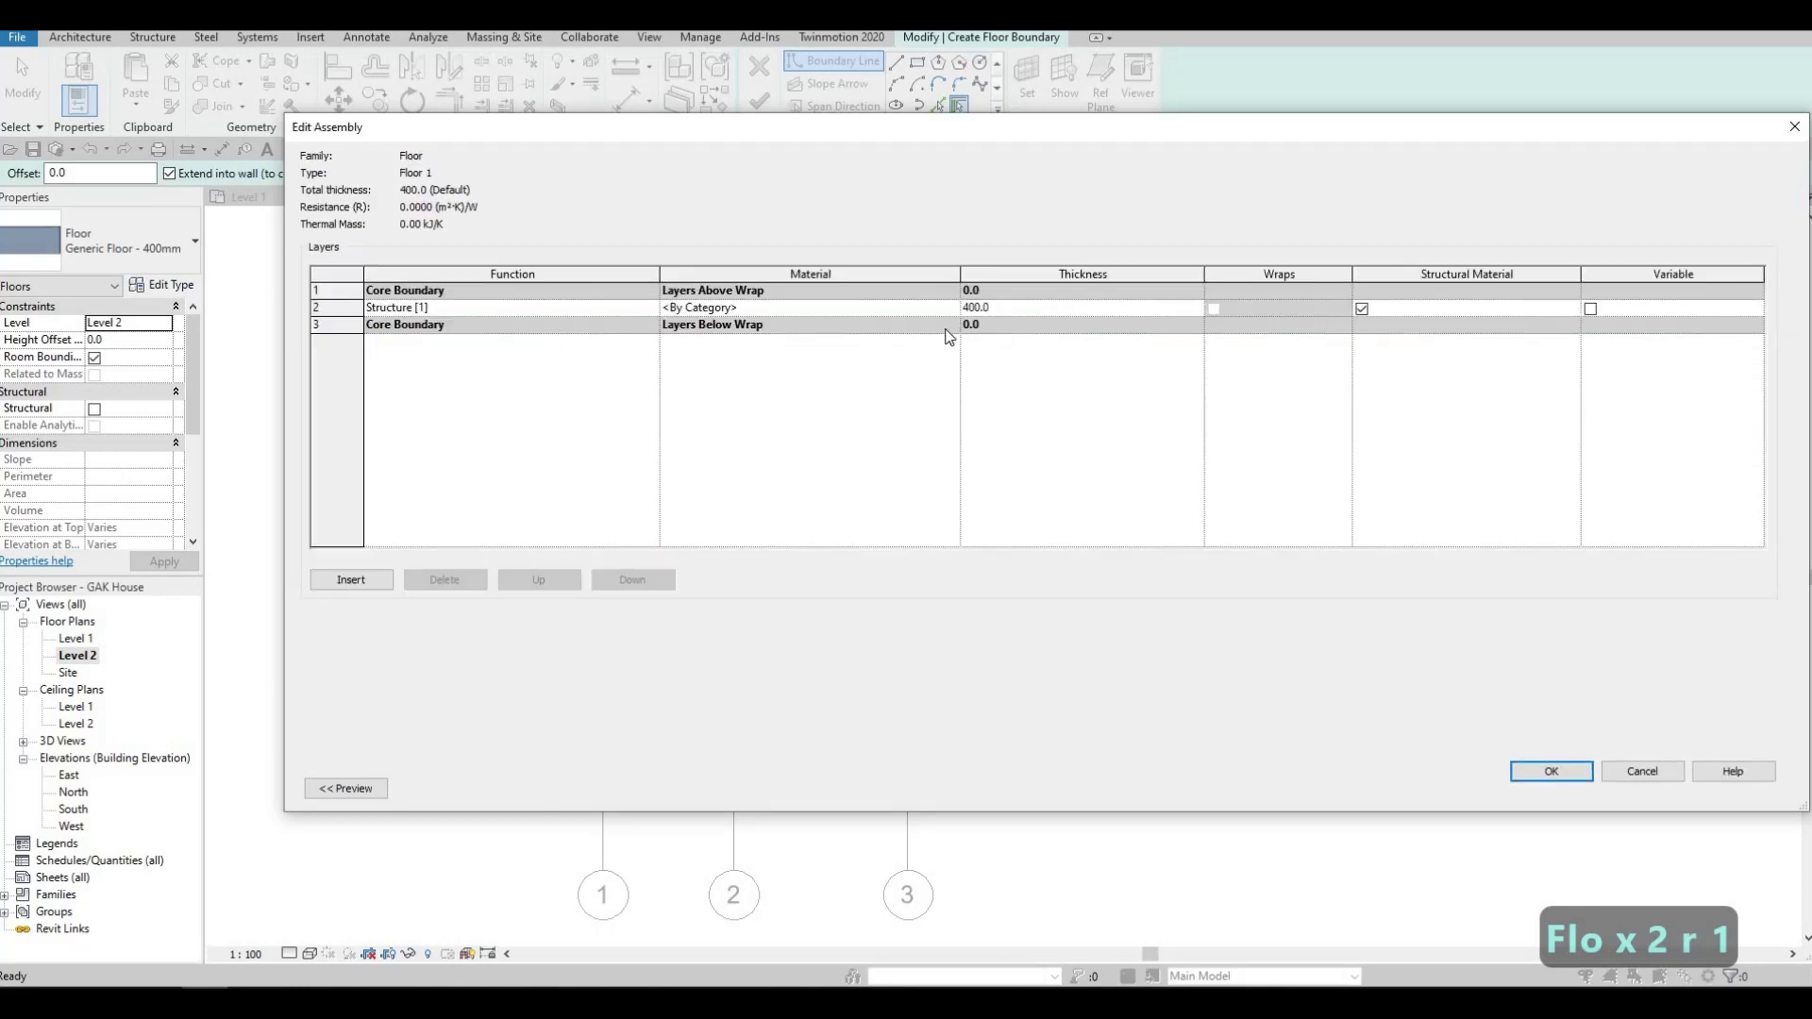
click(1084, 305)
text(200)
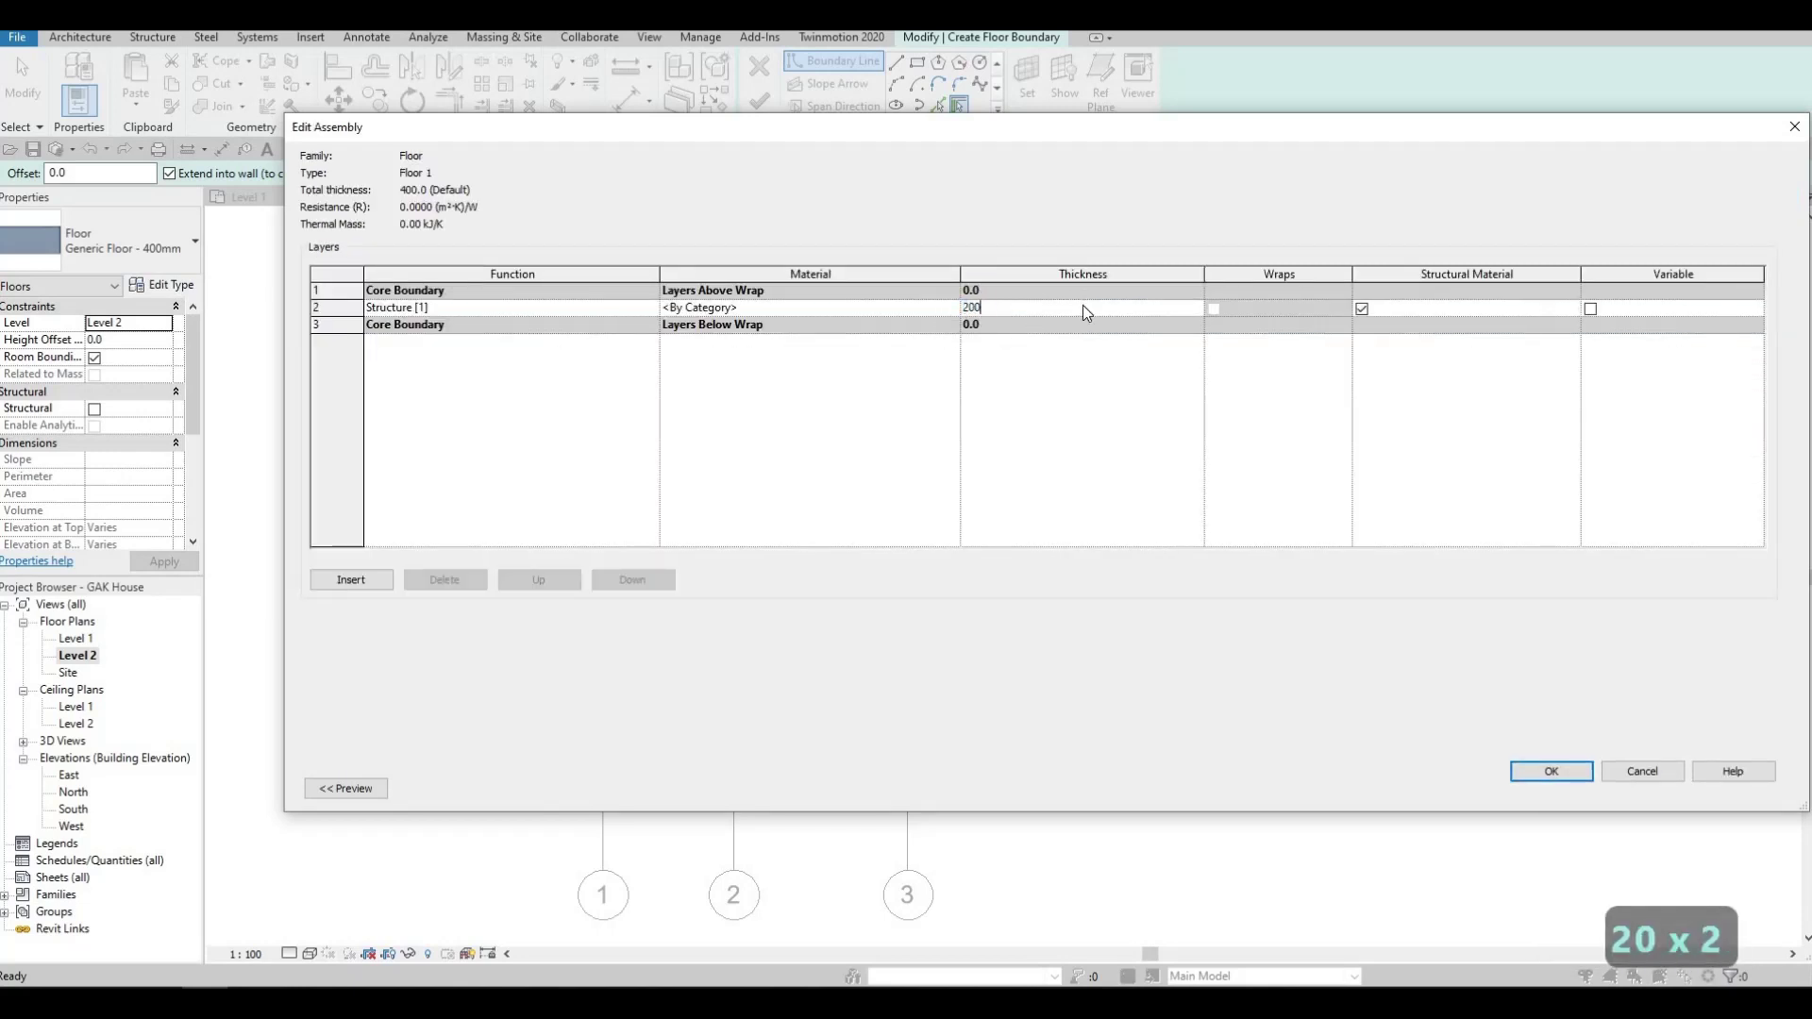
key(Return)
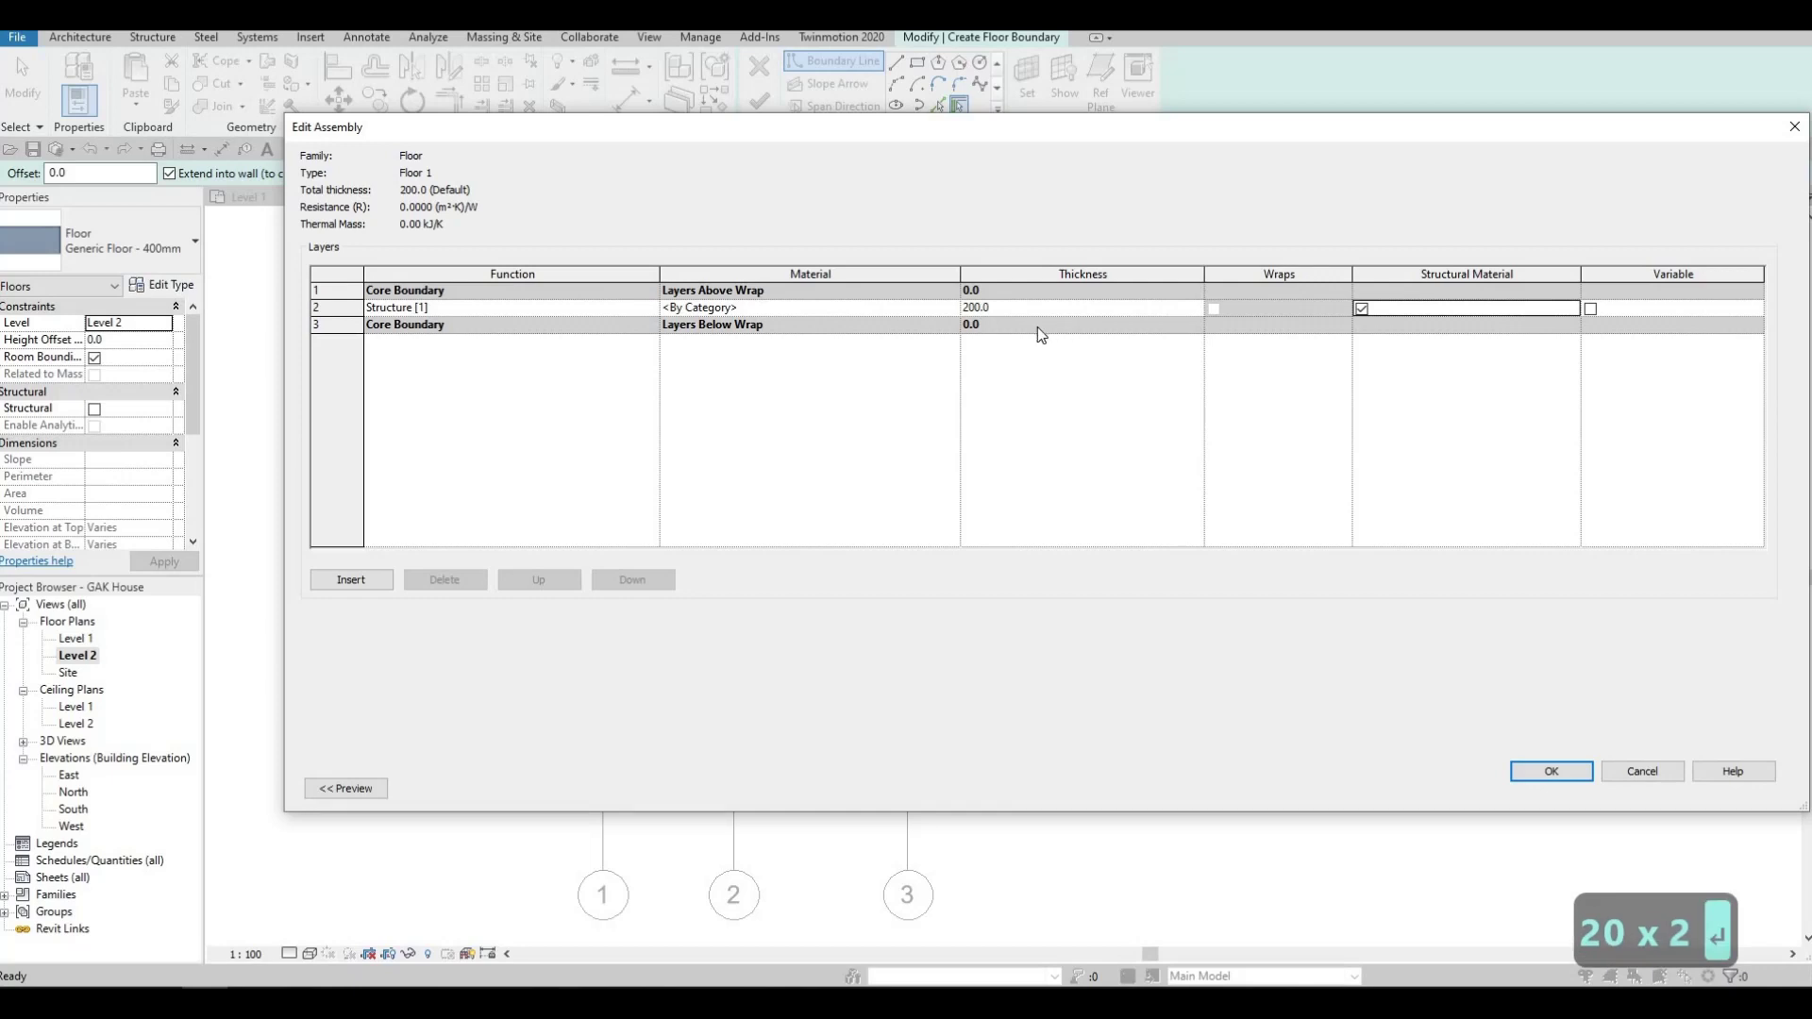
Assign the Clad - White material to Floor 1's structure layer and accept the assembly and type settings.
click(947, 308)
click(951, 307)
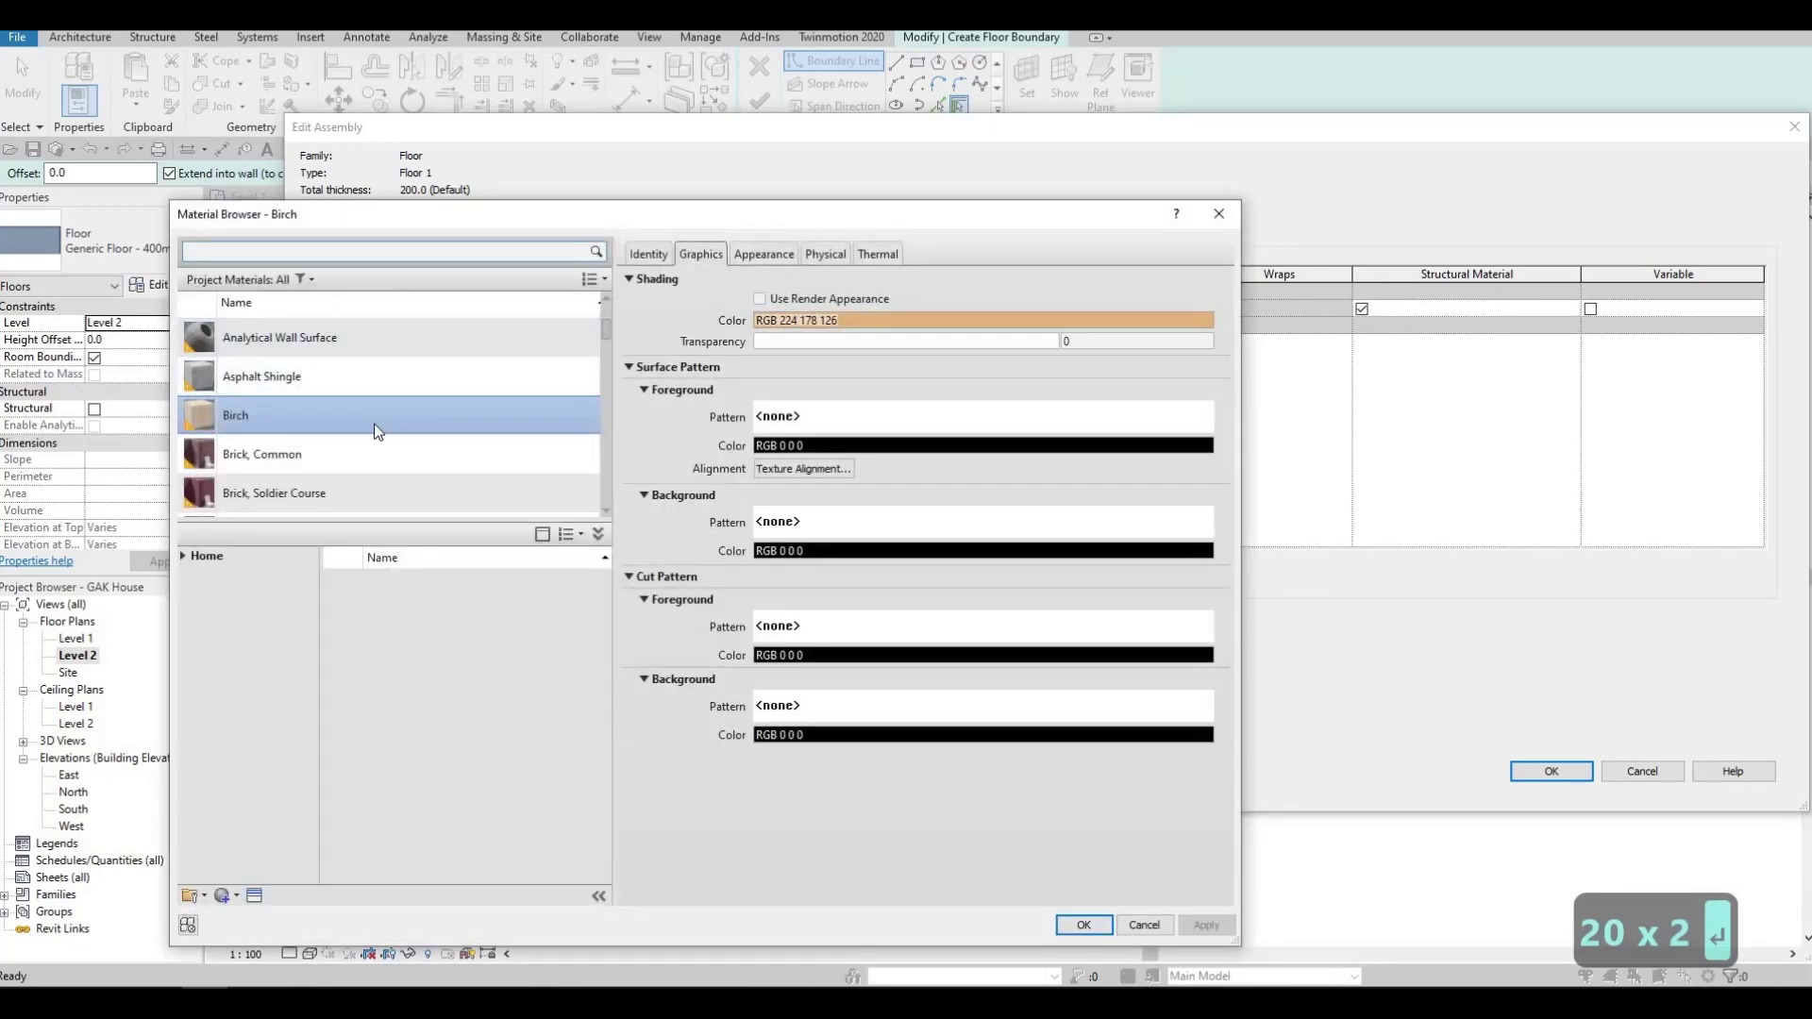
scroll(343, 366, down, 2)
click(332, 250)
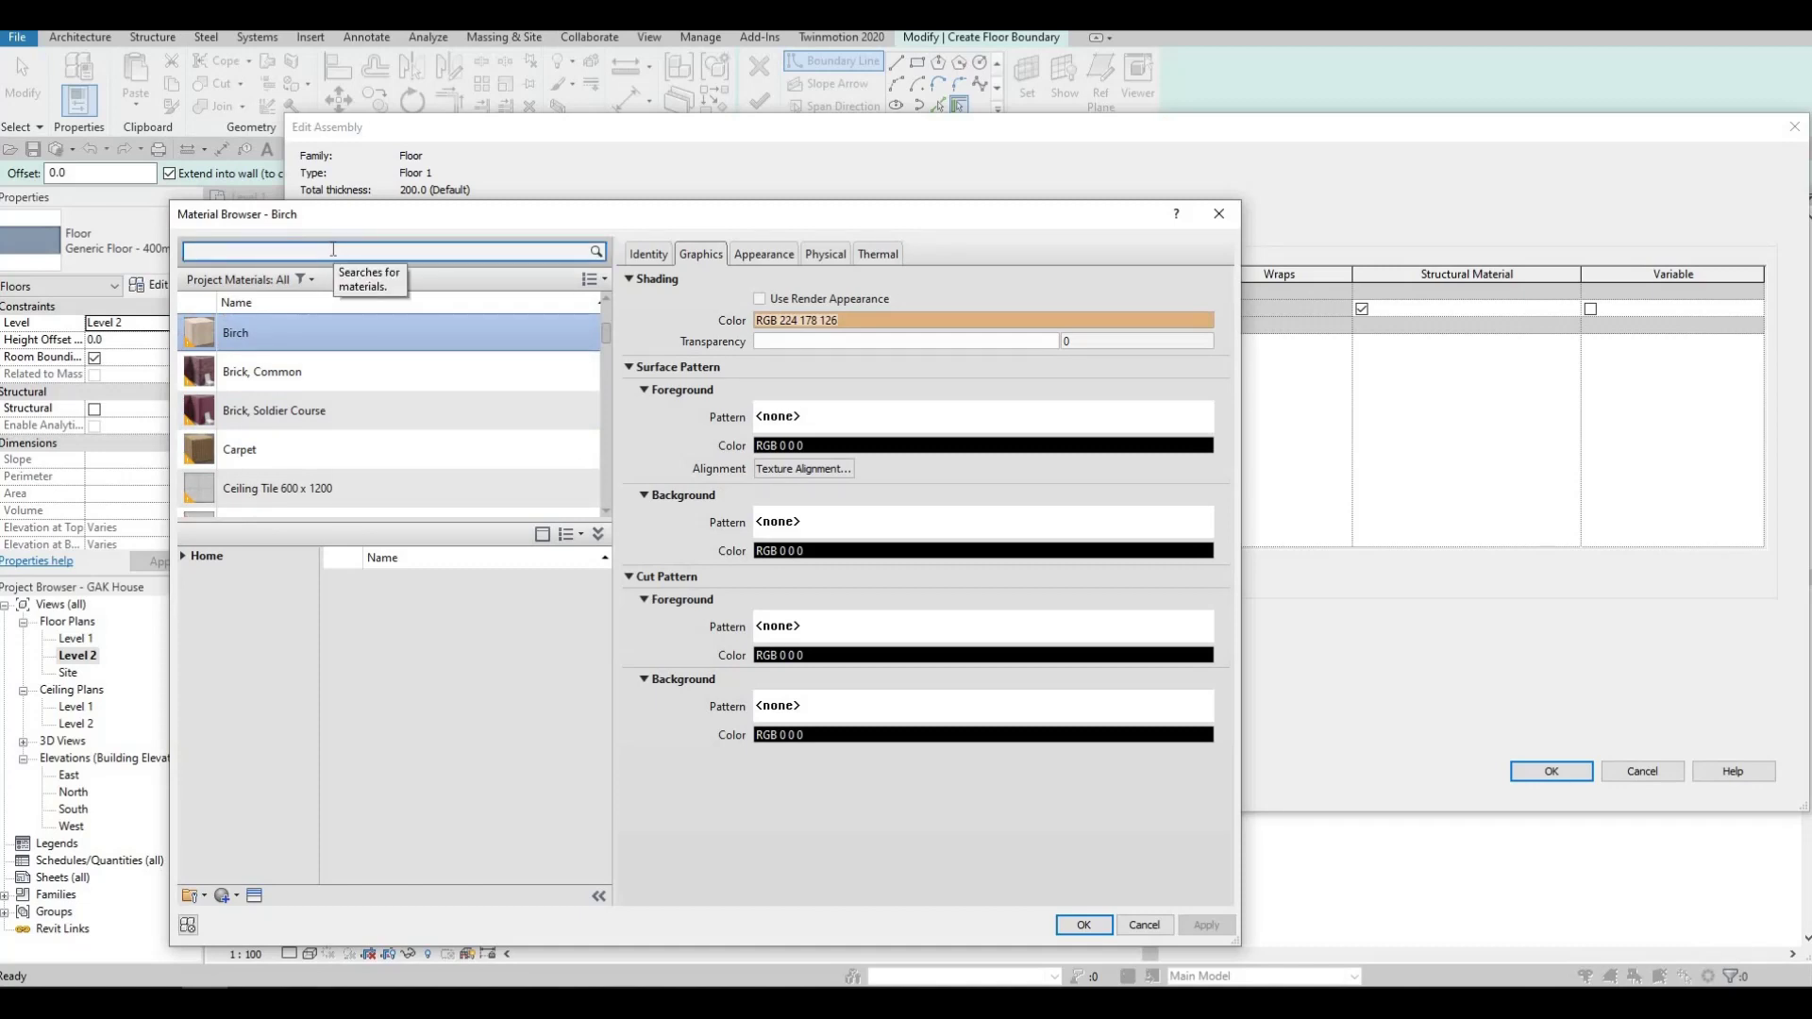
text(white)
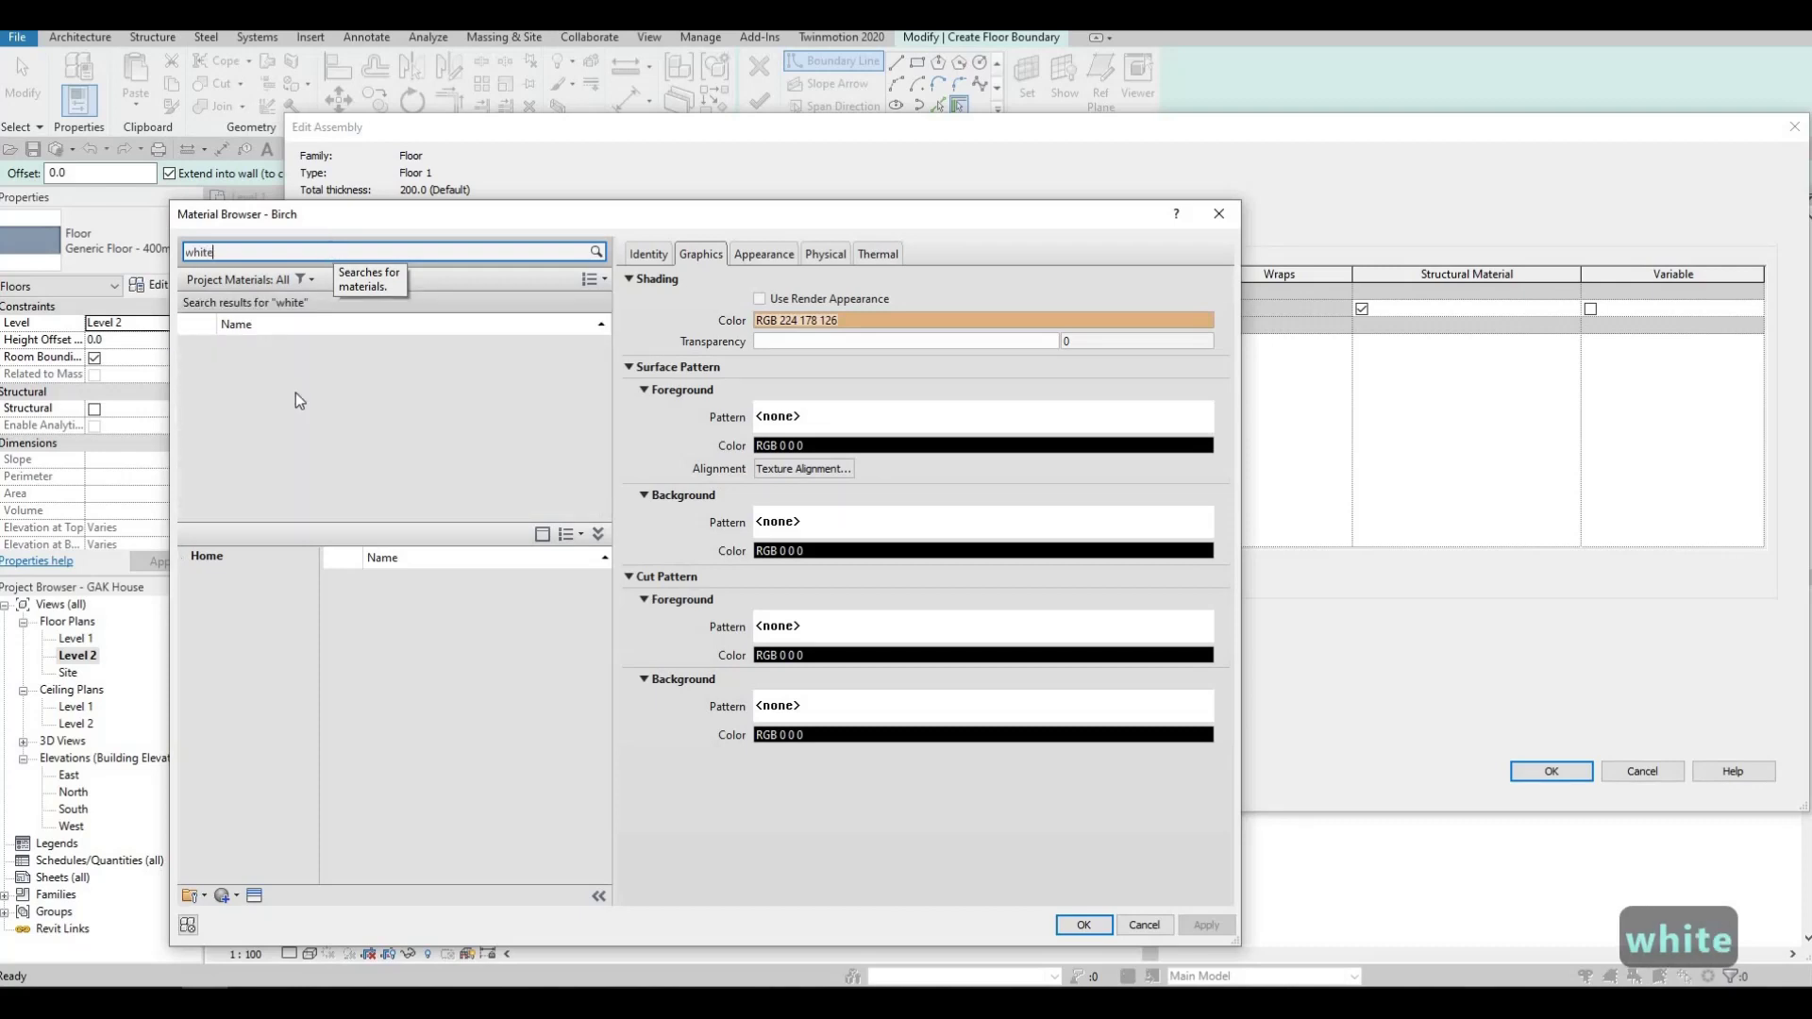
click(303, 439)
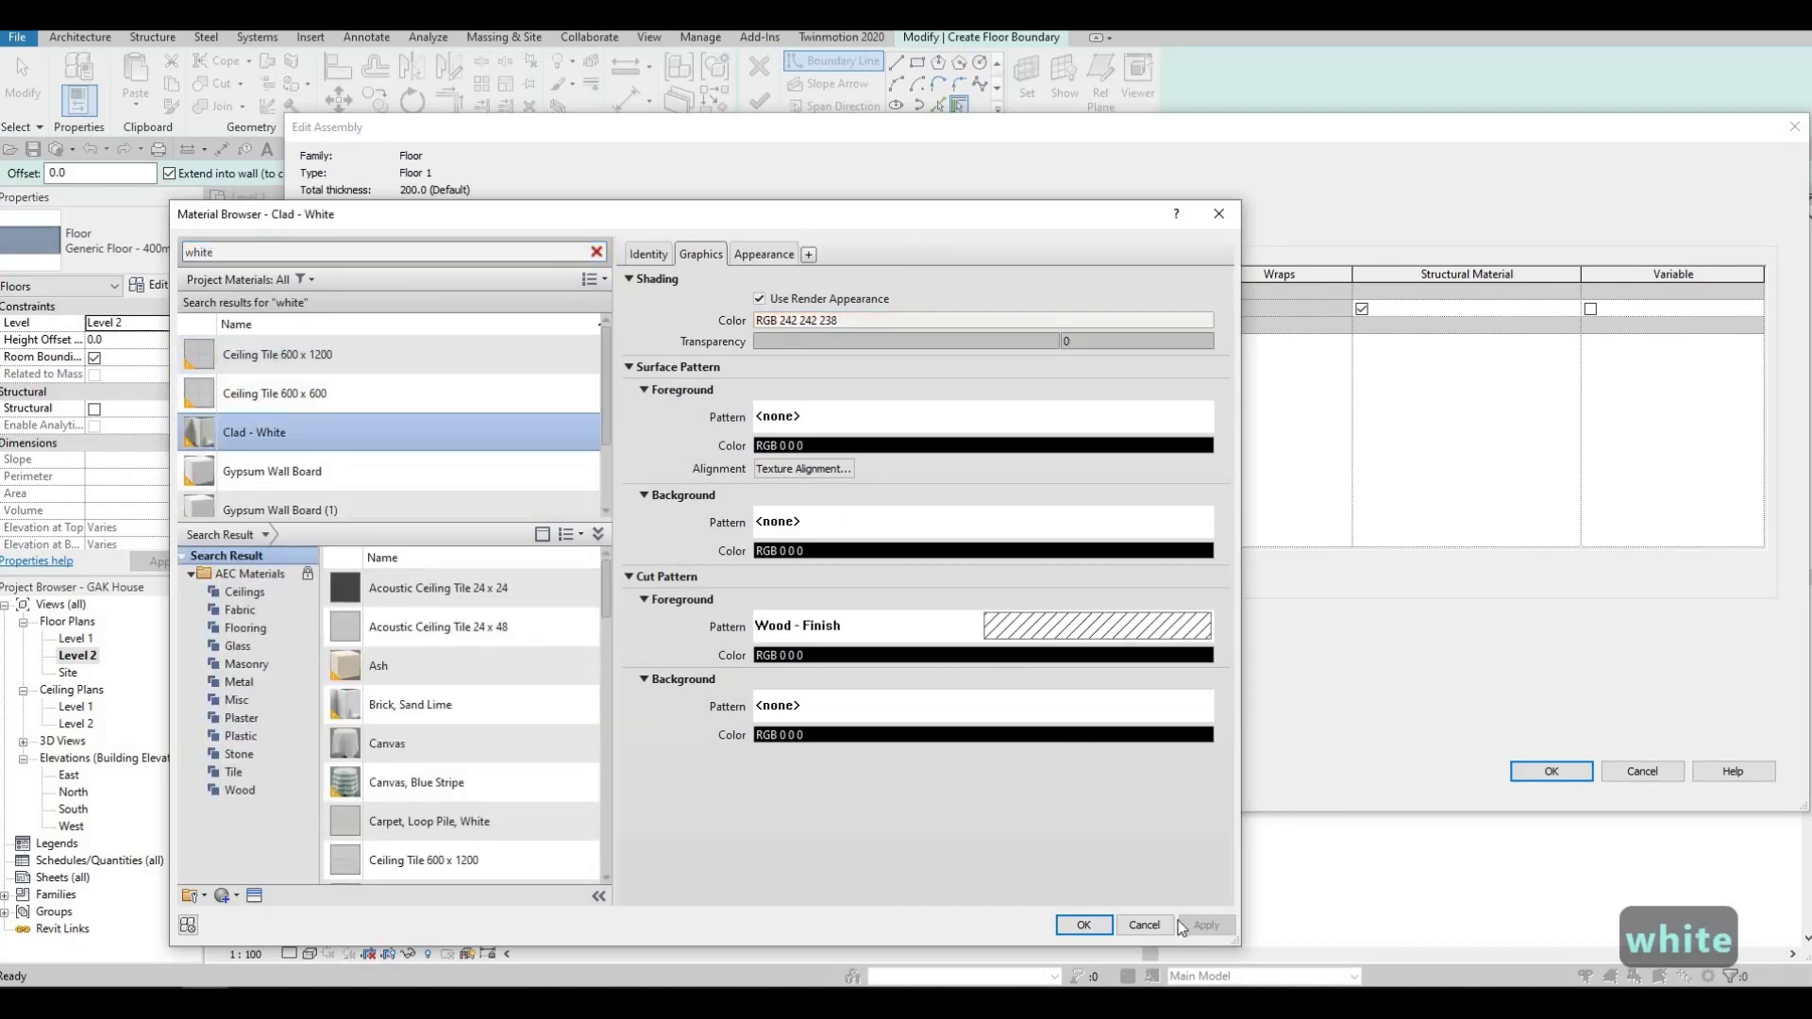
click(1083, 925)
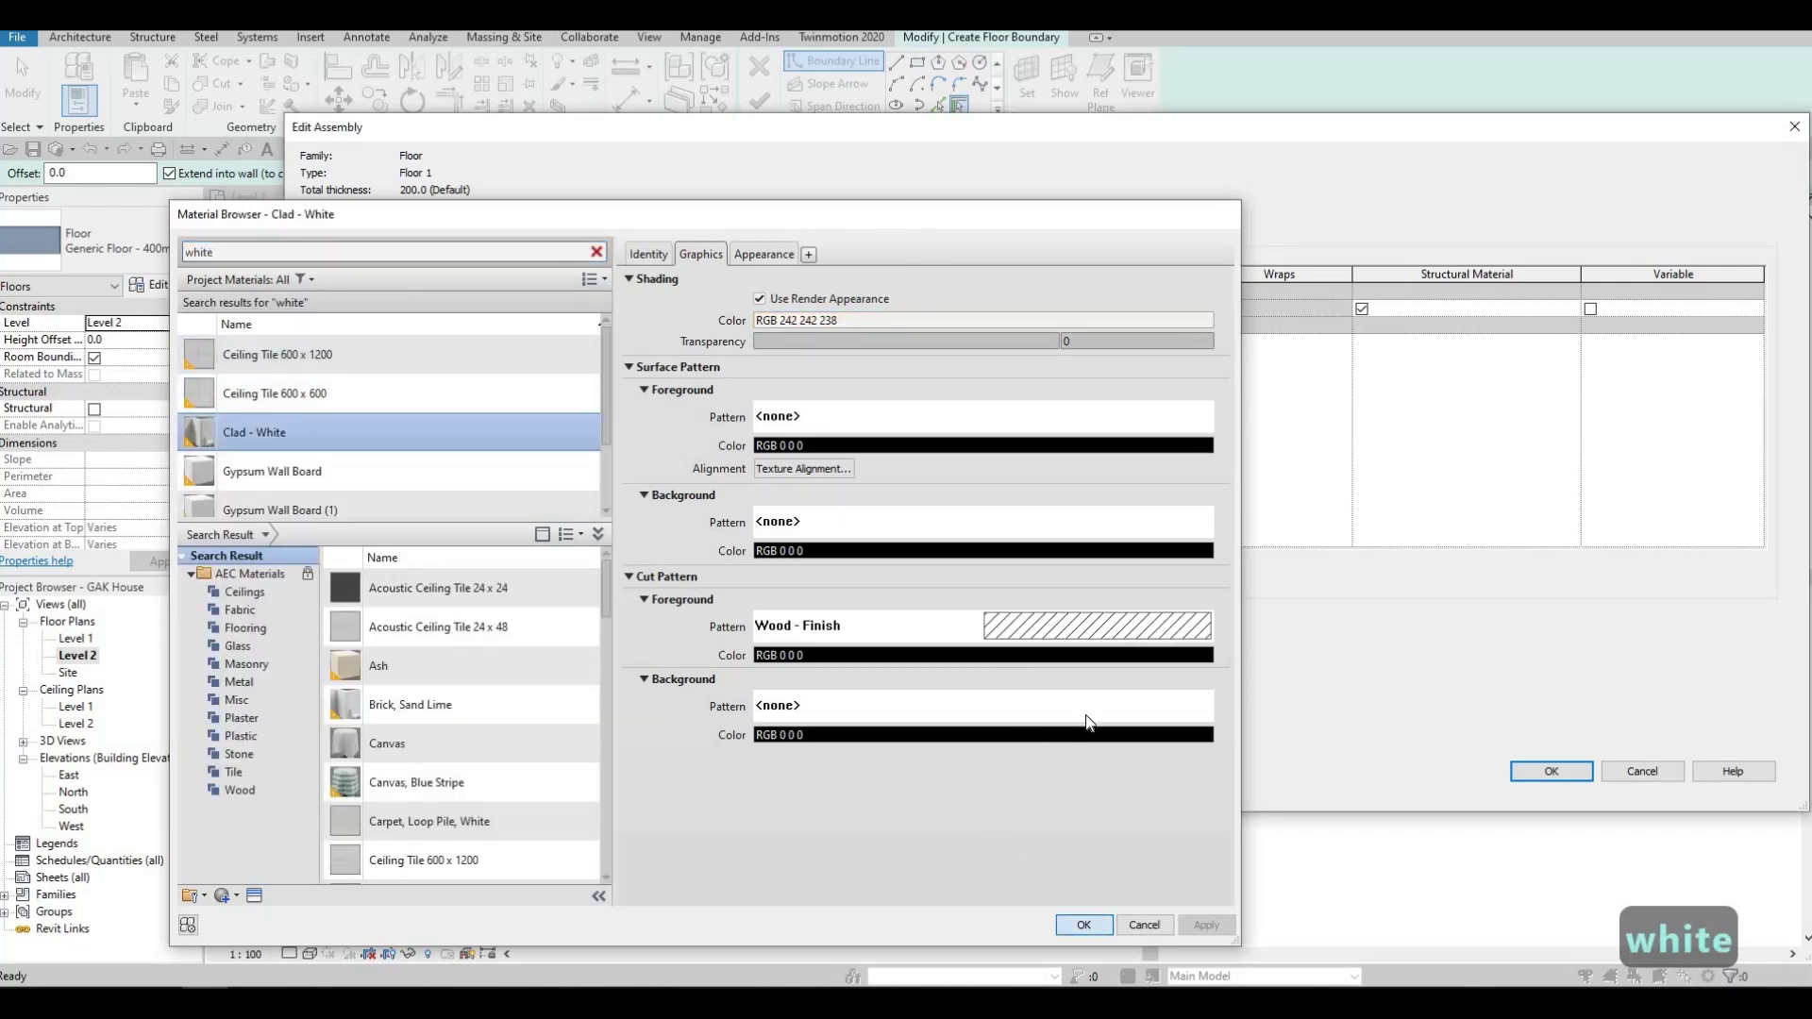
click(1550, 771)
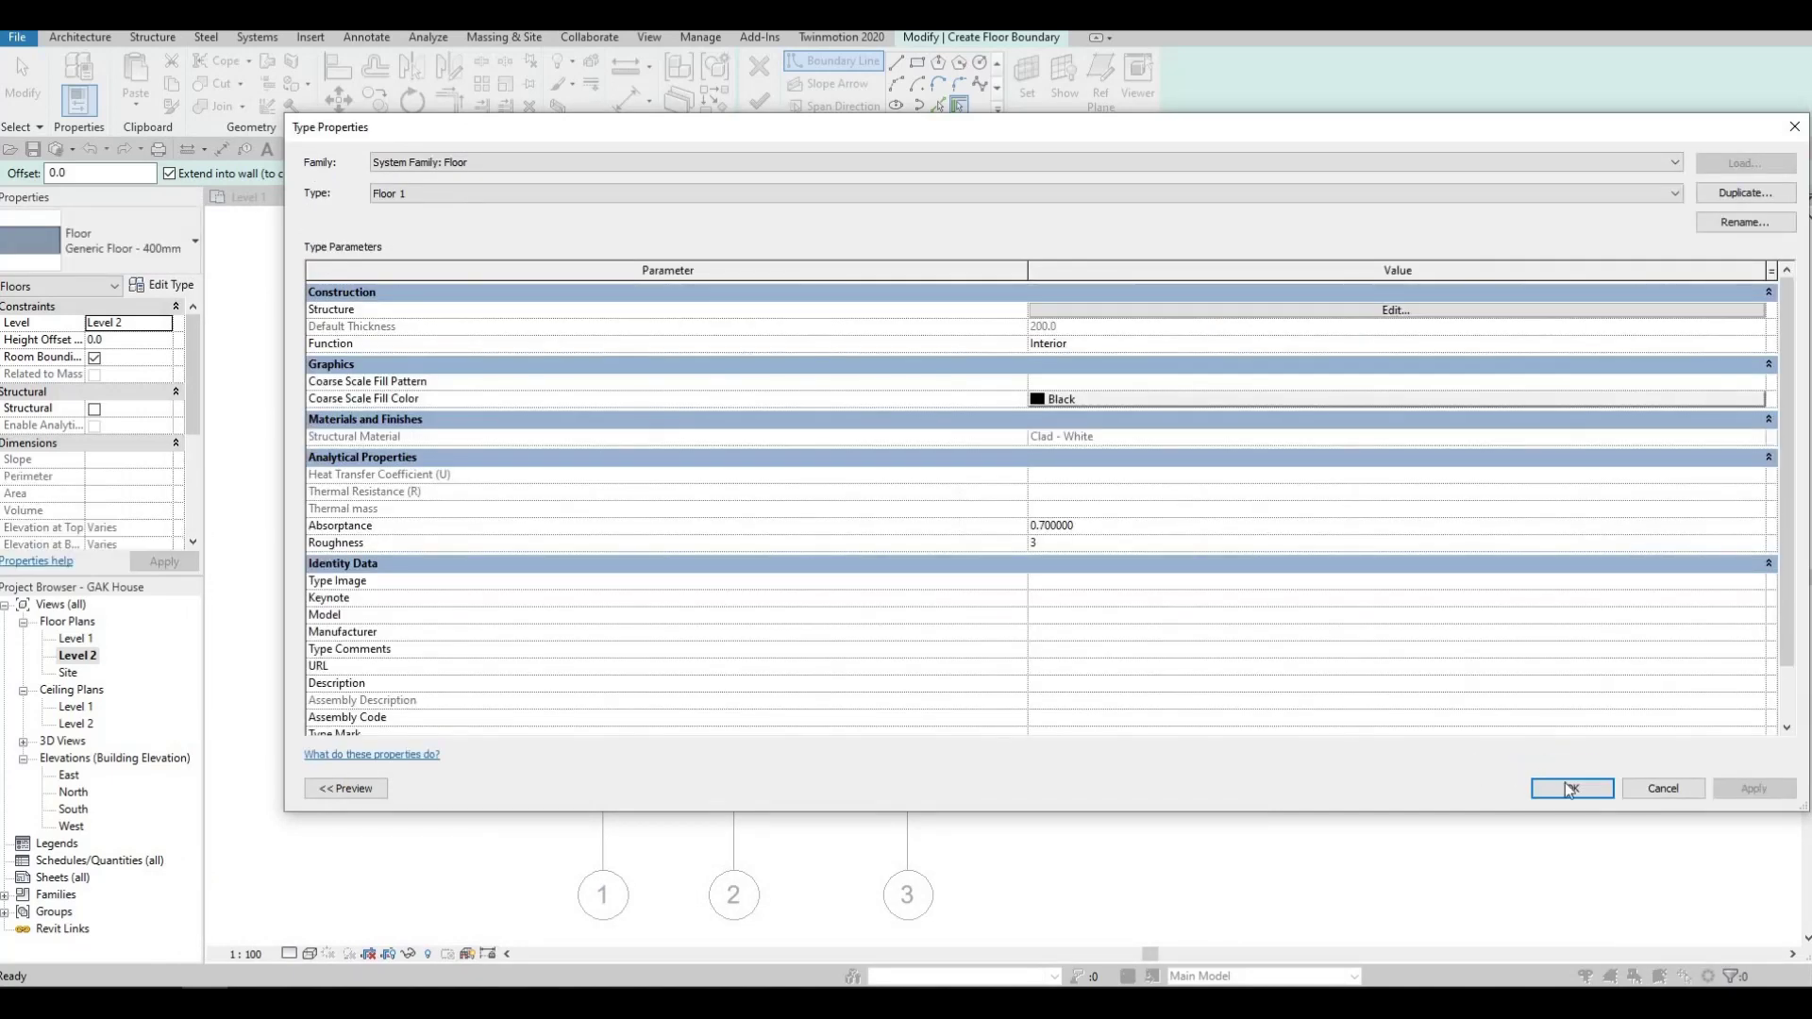
click(1565, 784)
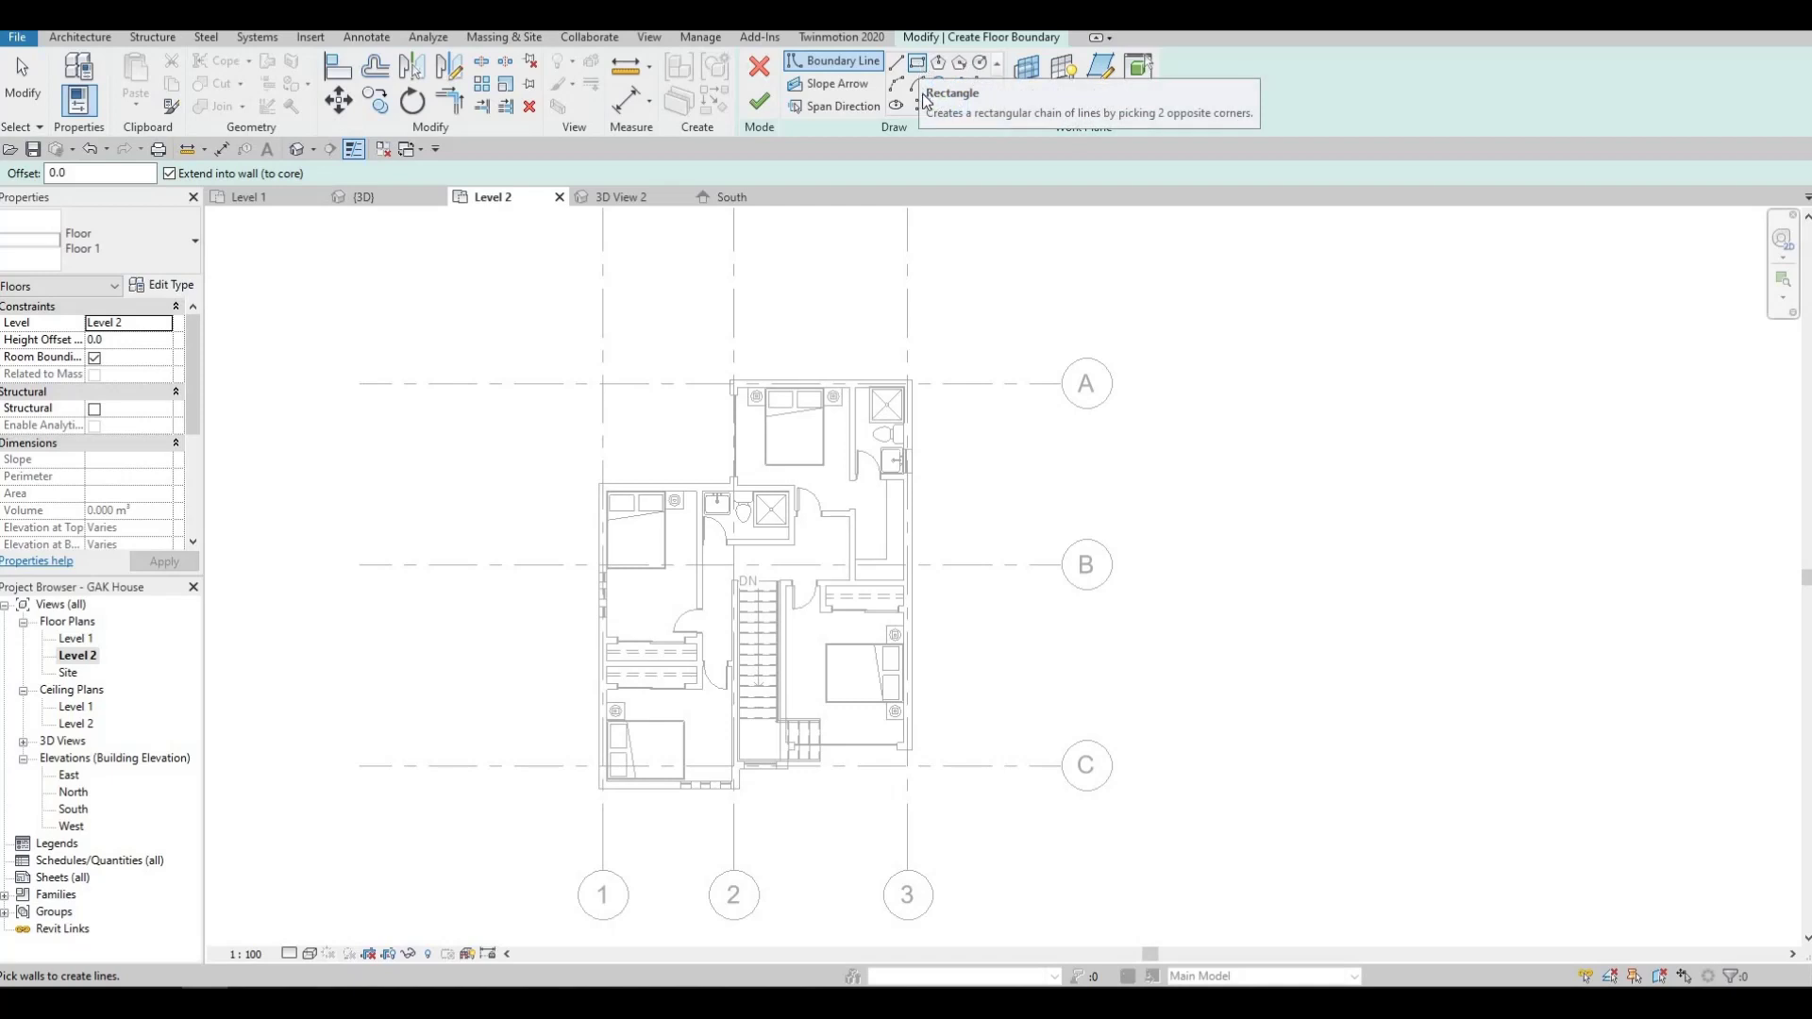
Sketch a rectangular floor boundary from the wall corner near grids A and 3 to the bedroom wall corner near grids C and 1.
click(918, 63)
scroll(924, 396, up, 5)
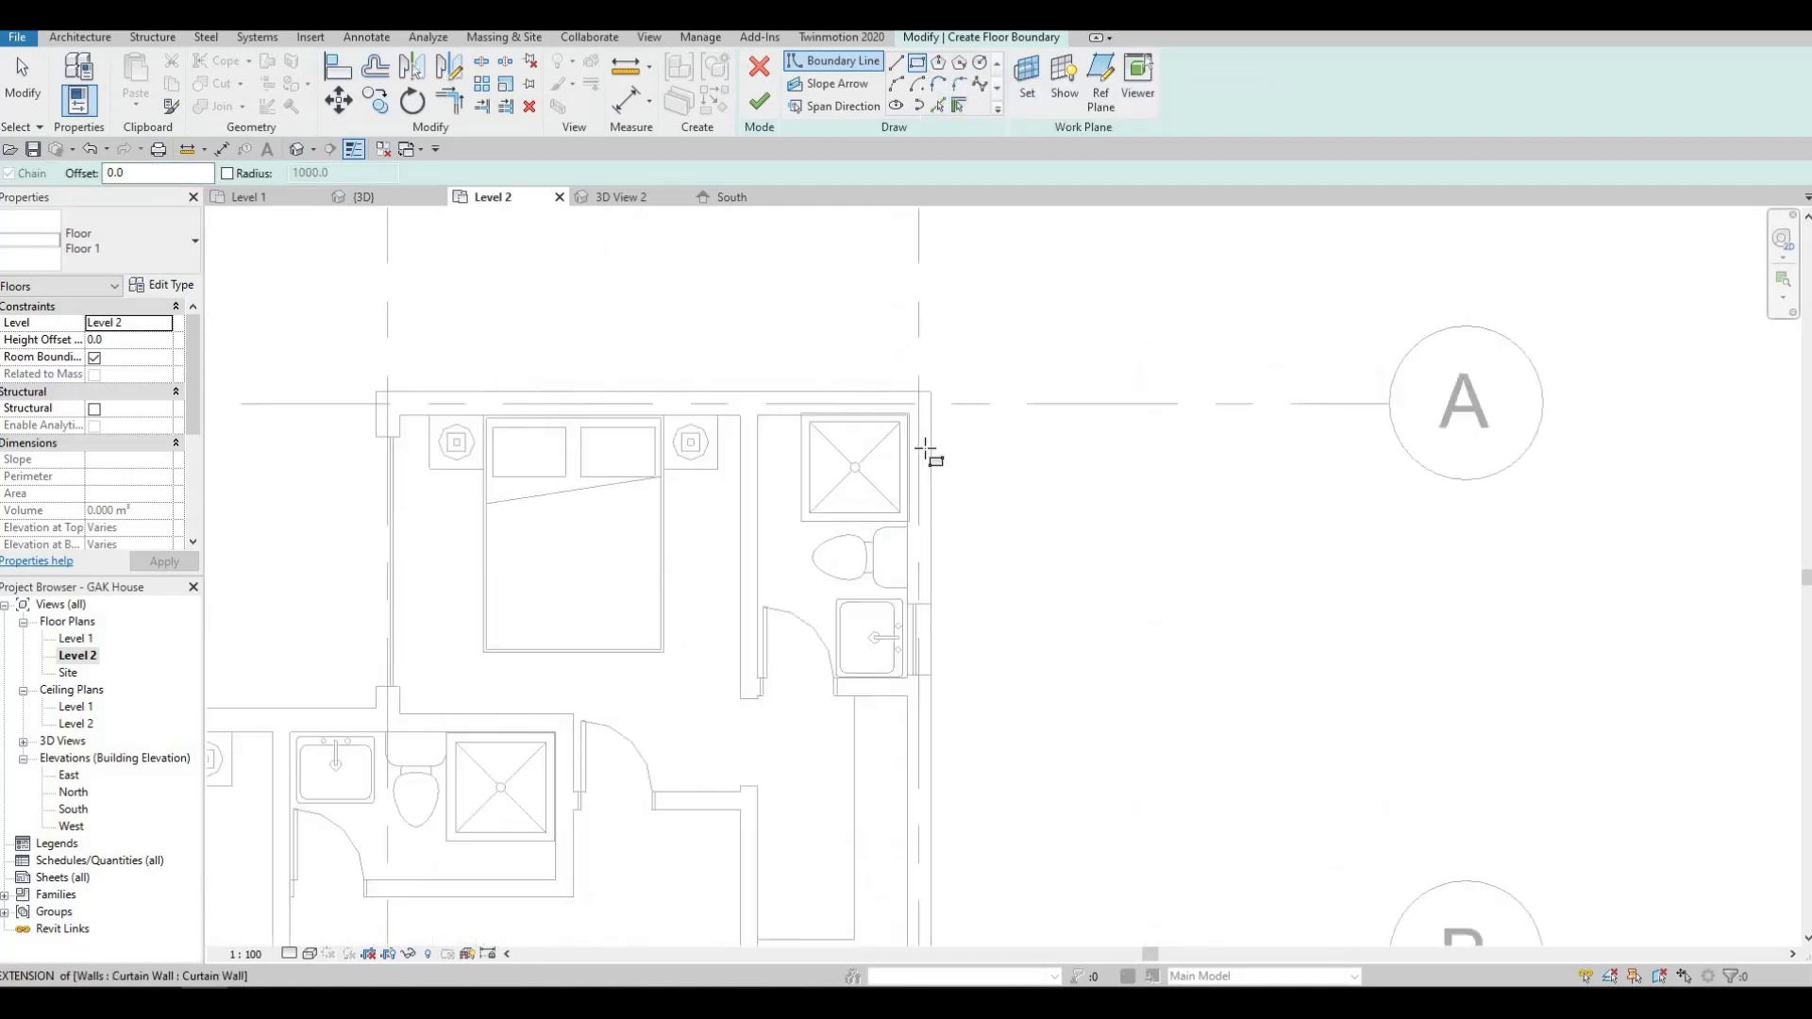
scroll(928, 441, up, 3)
scroll(934, 457, up, 3)
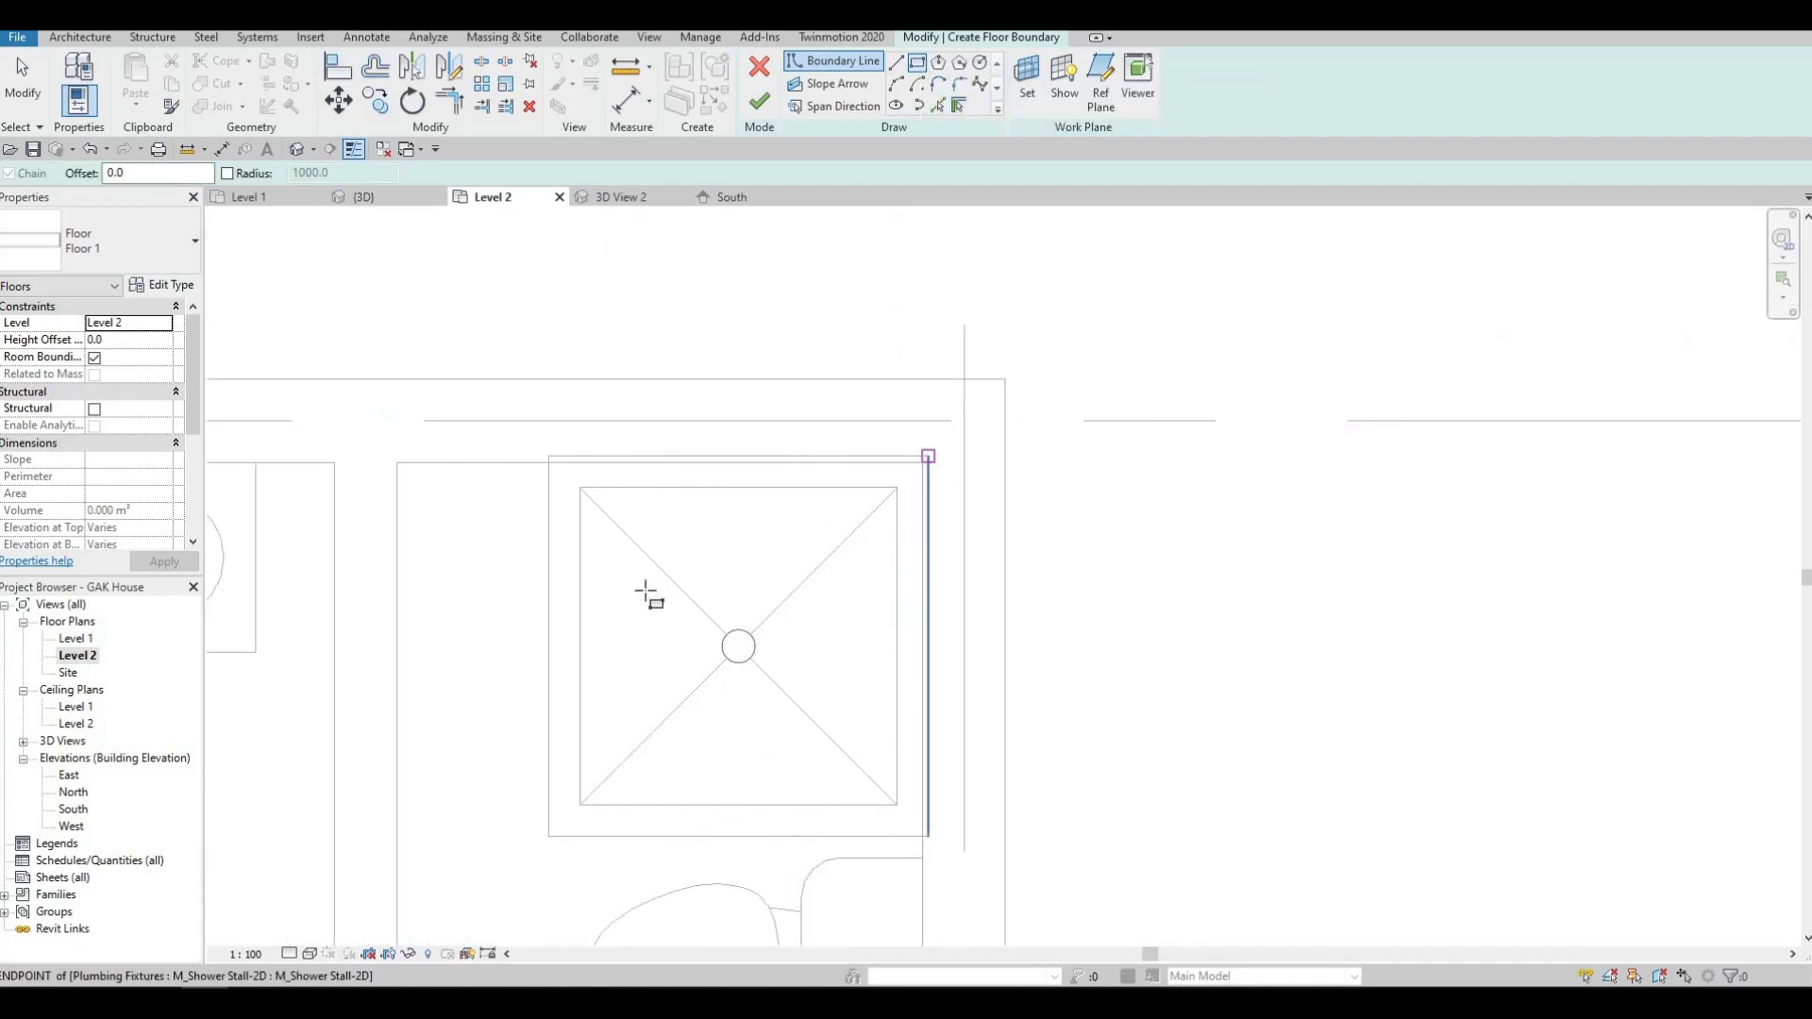
click(776, 493)
scroll(773, 400, down, 5)
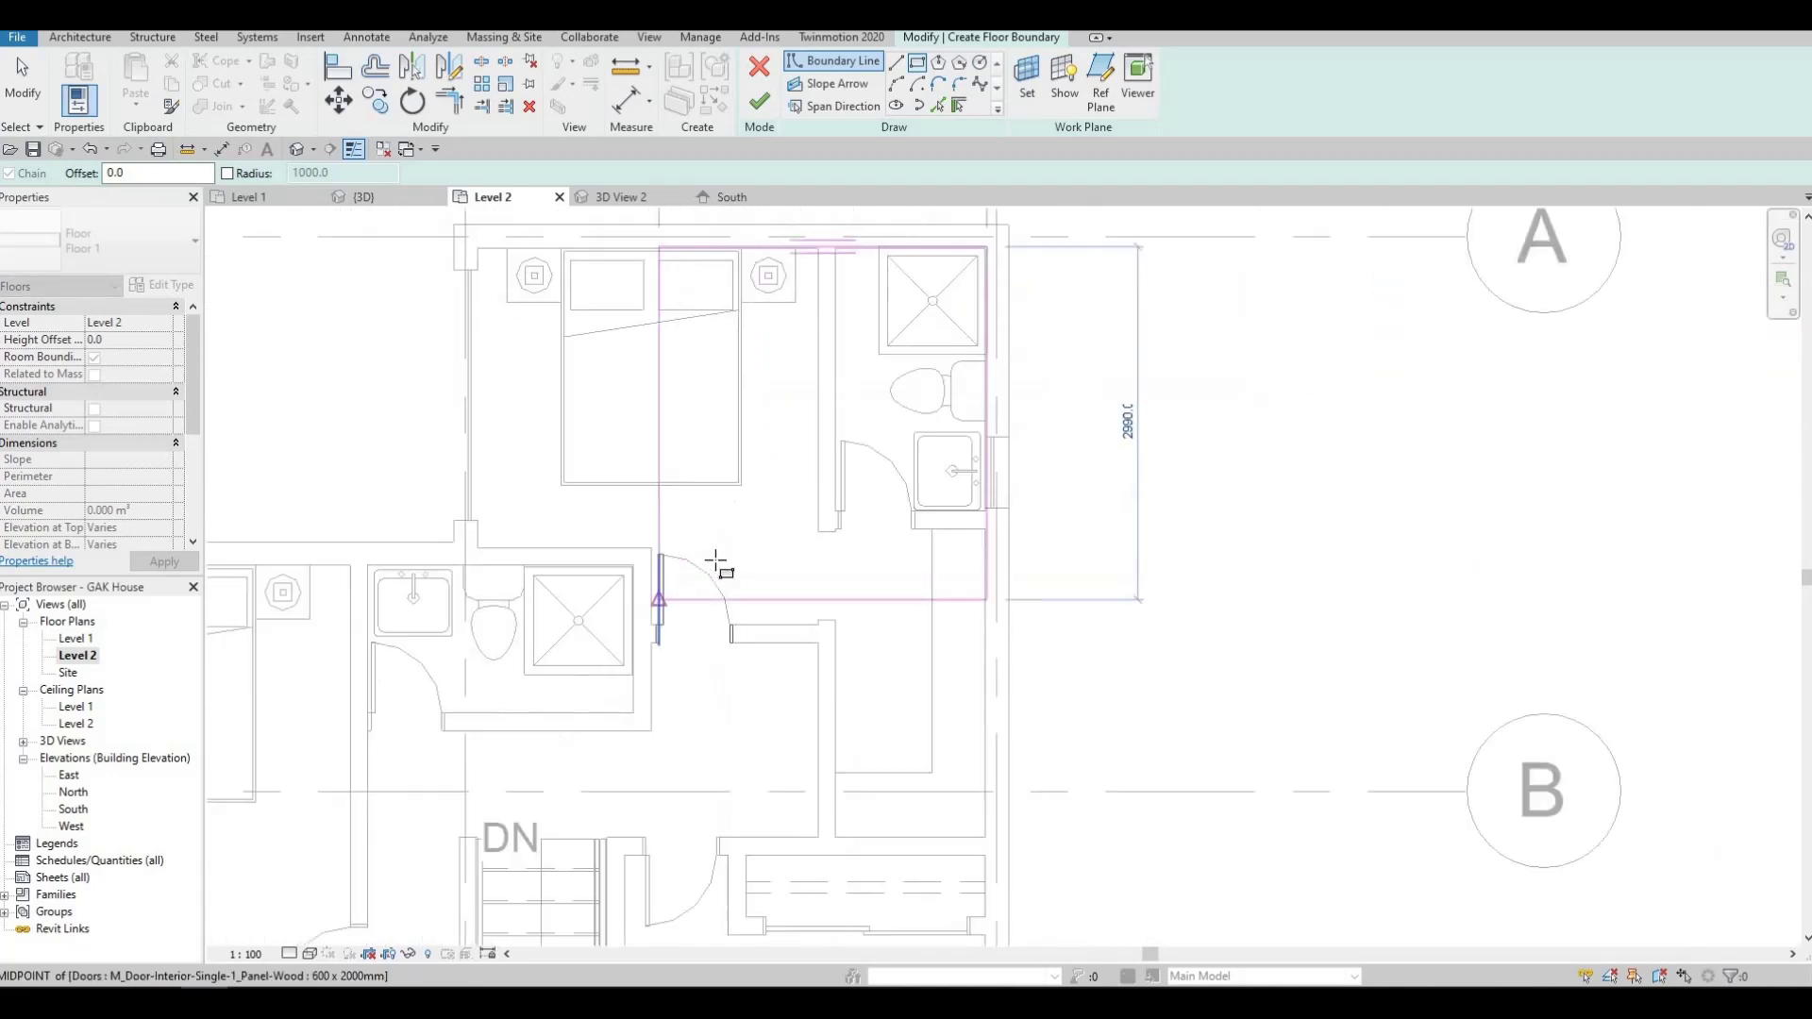
middle_drag(647, 789, 761, 667)
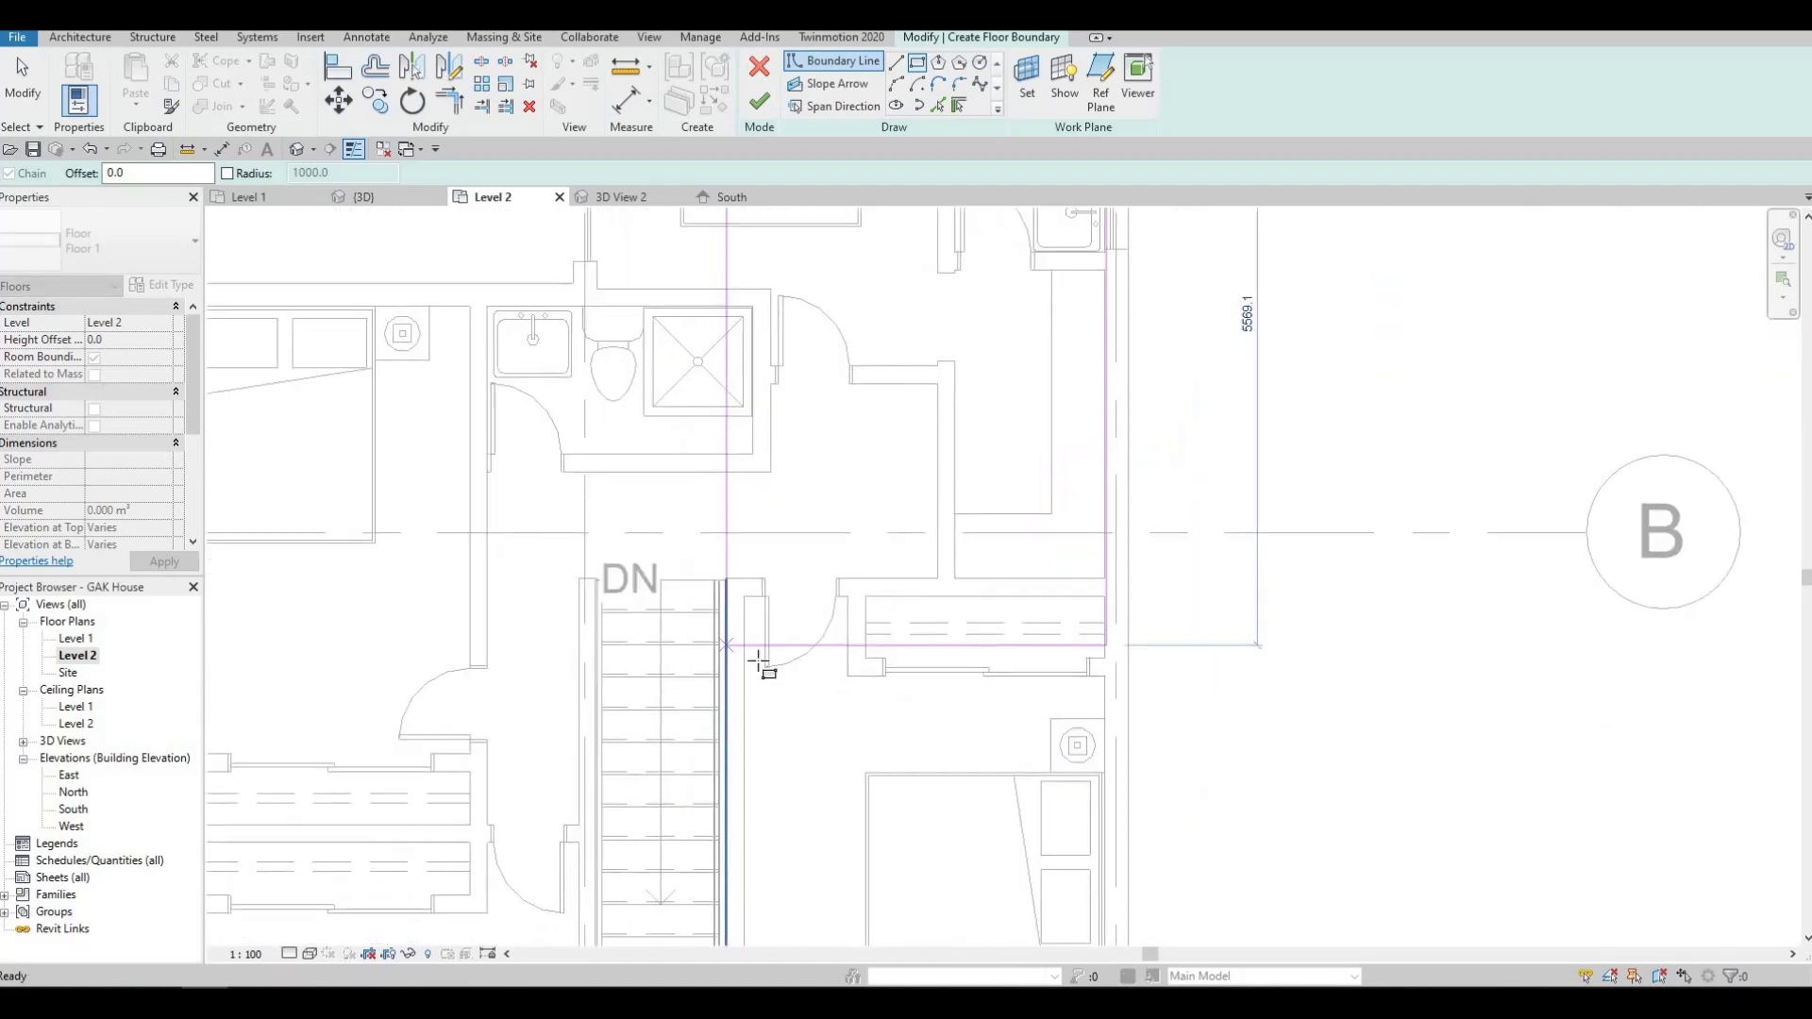
scroll(776, 773, down, 2)
scroll(728, 793, up, 2)
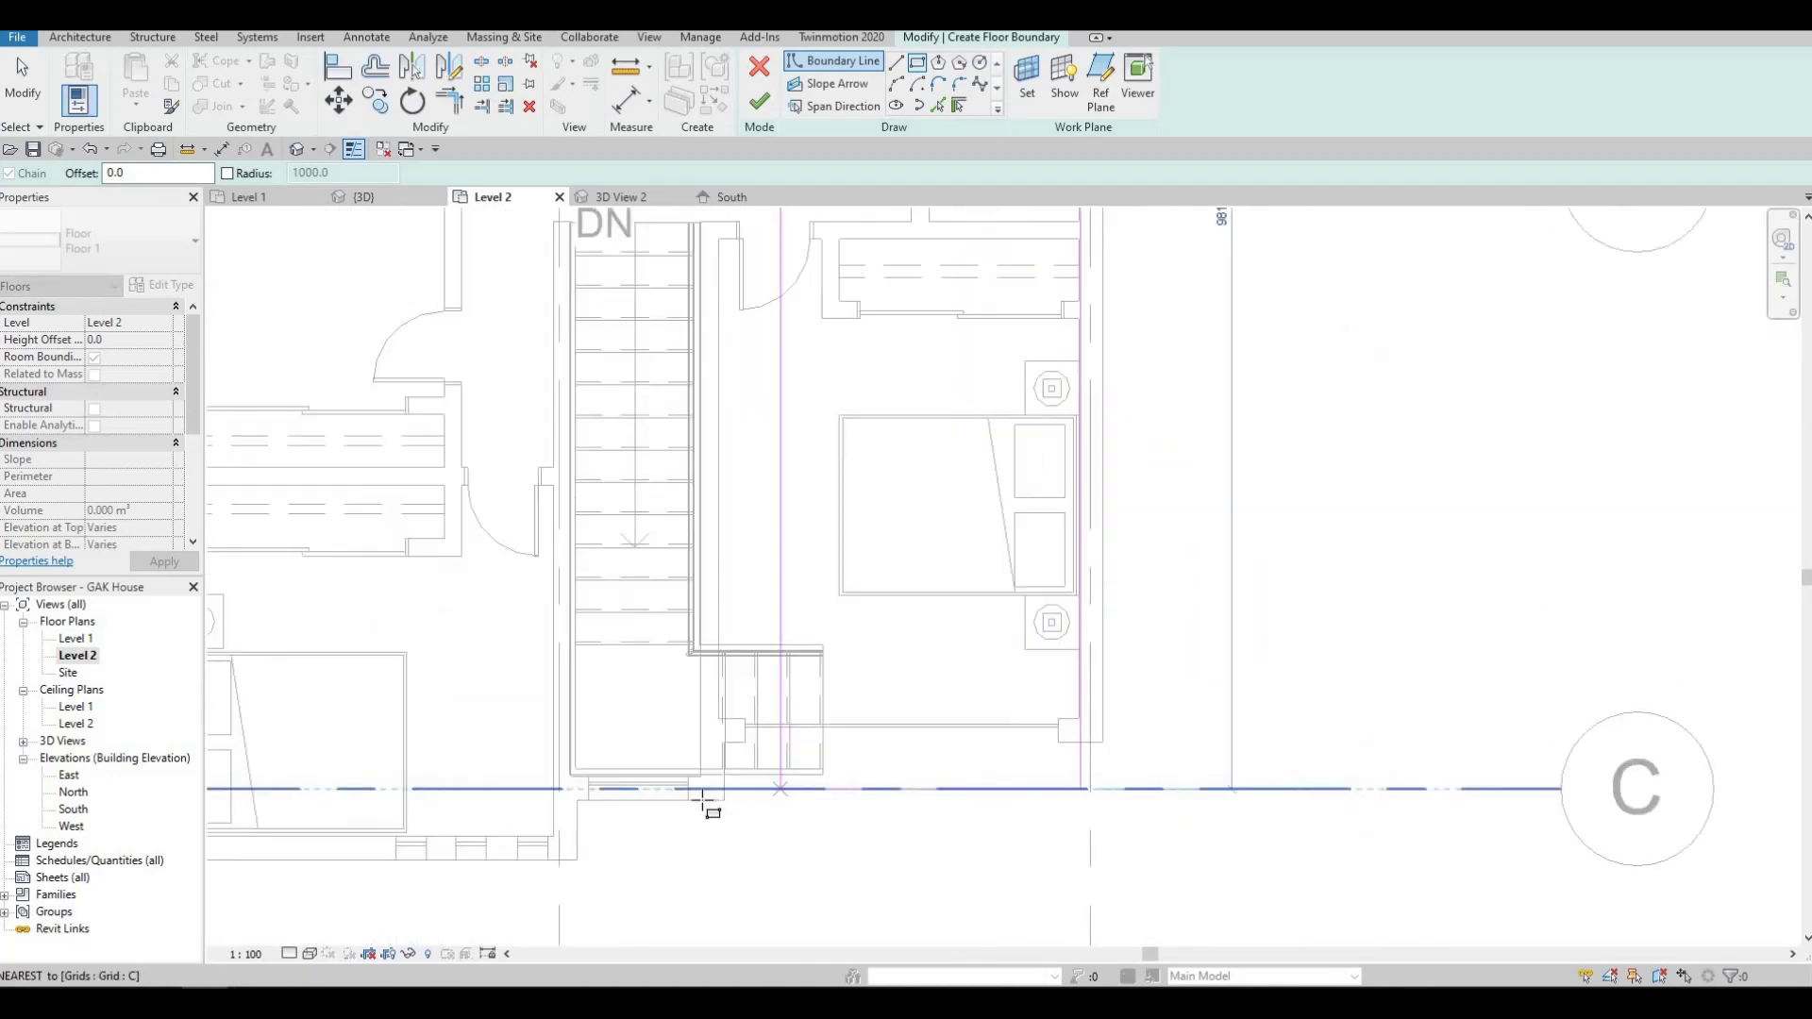
scroll(615, 741, down, 3)
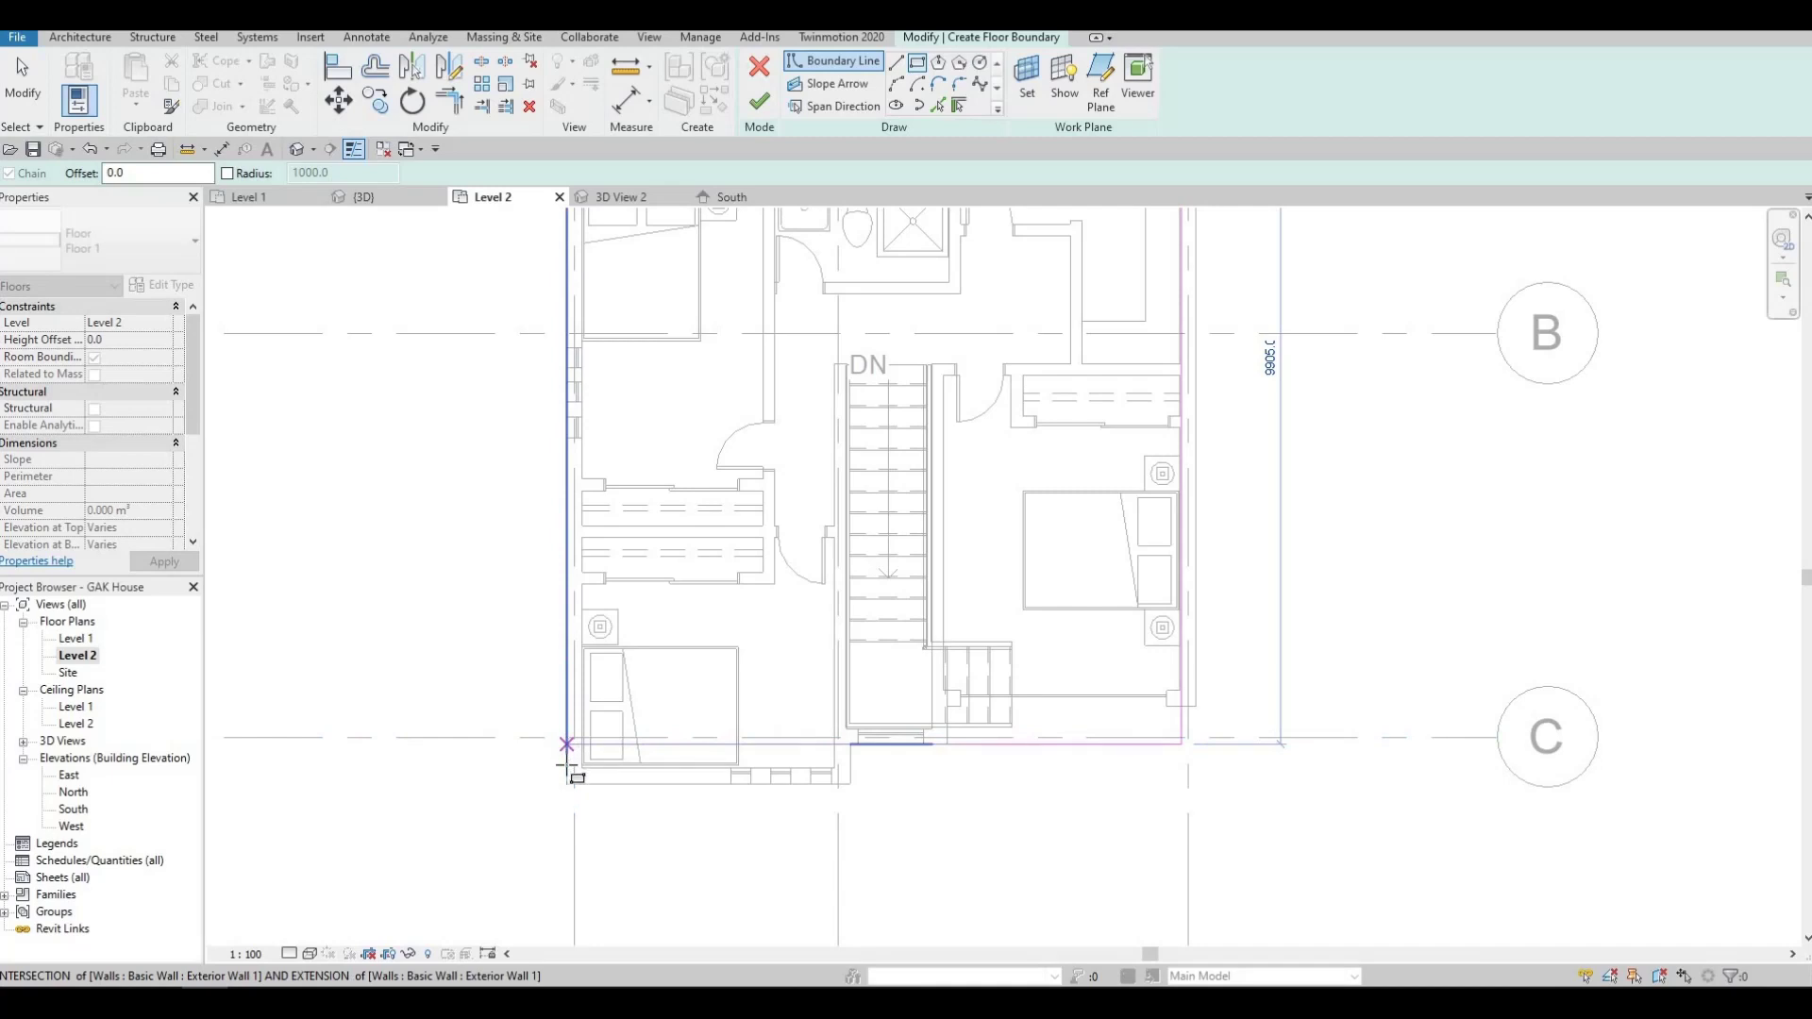
scroll(566, 766, up, 4)
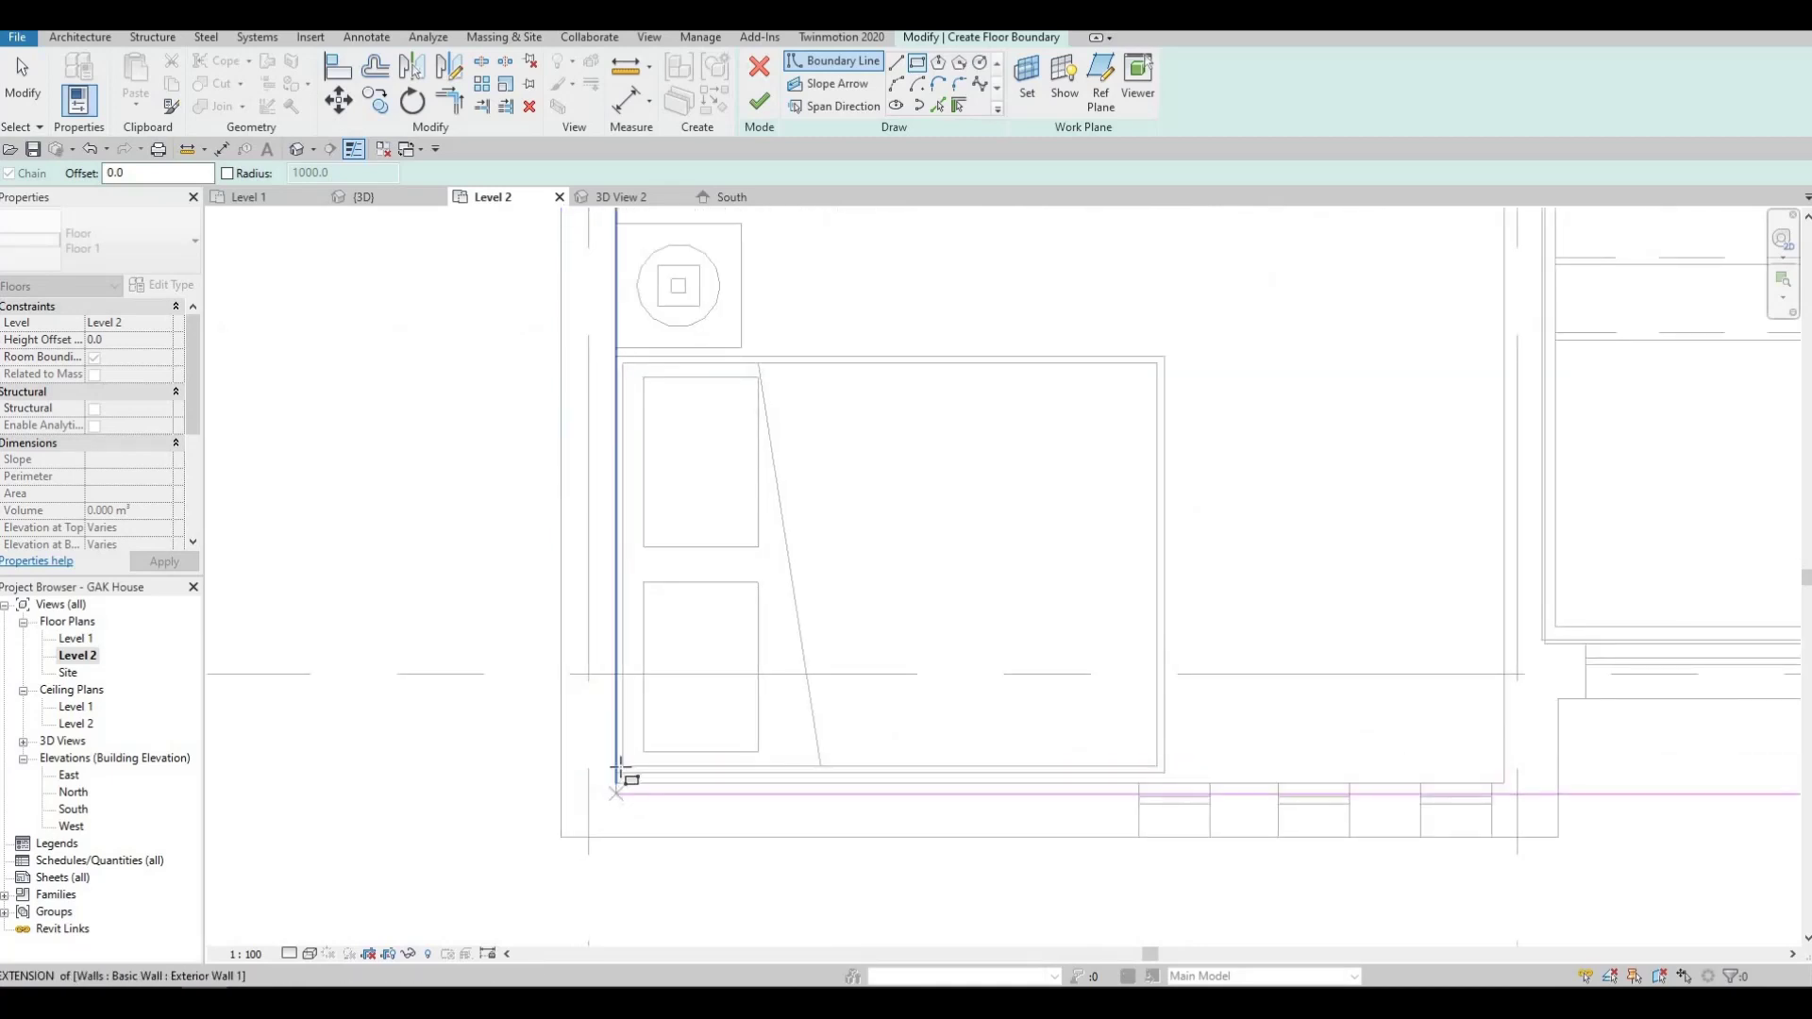
scroll(619, 778, up, 3)
click(614, 787)
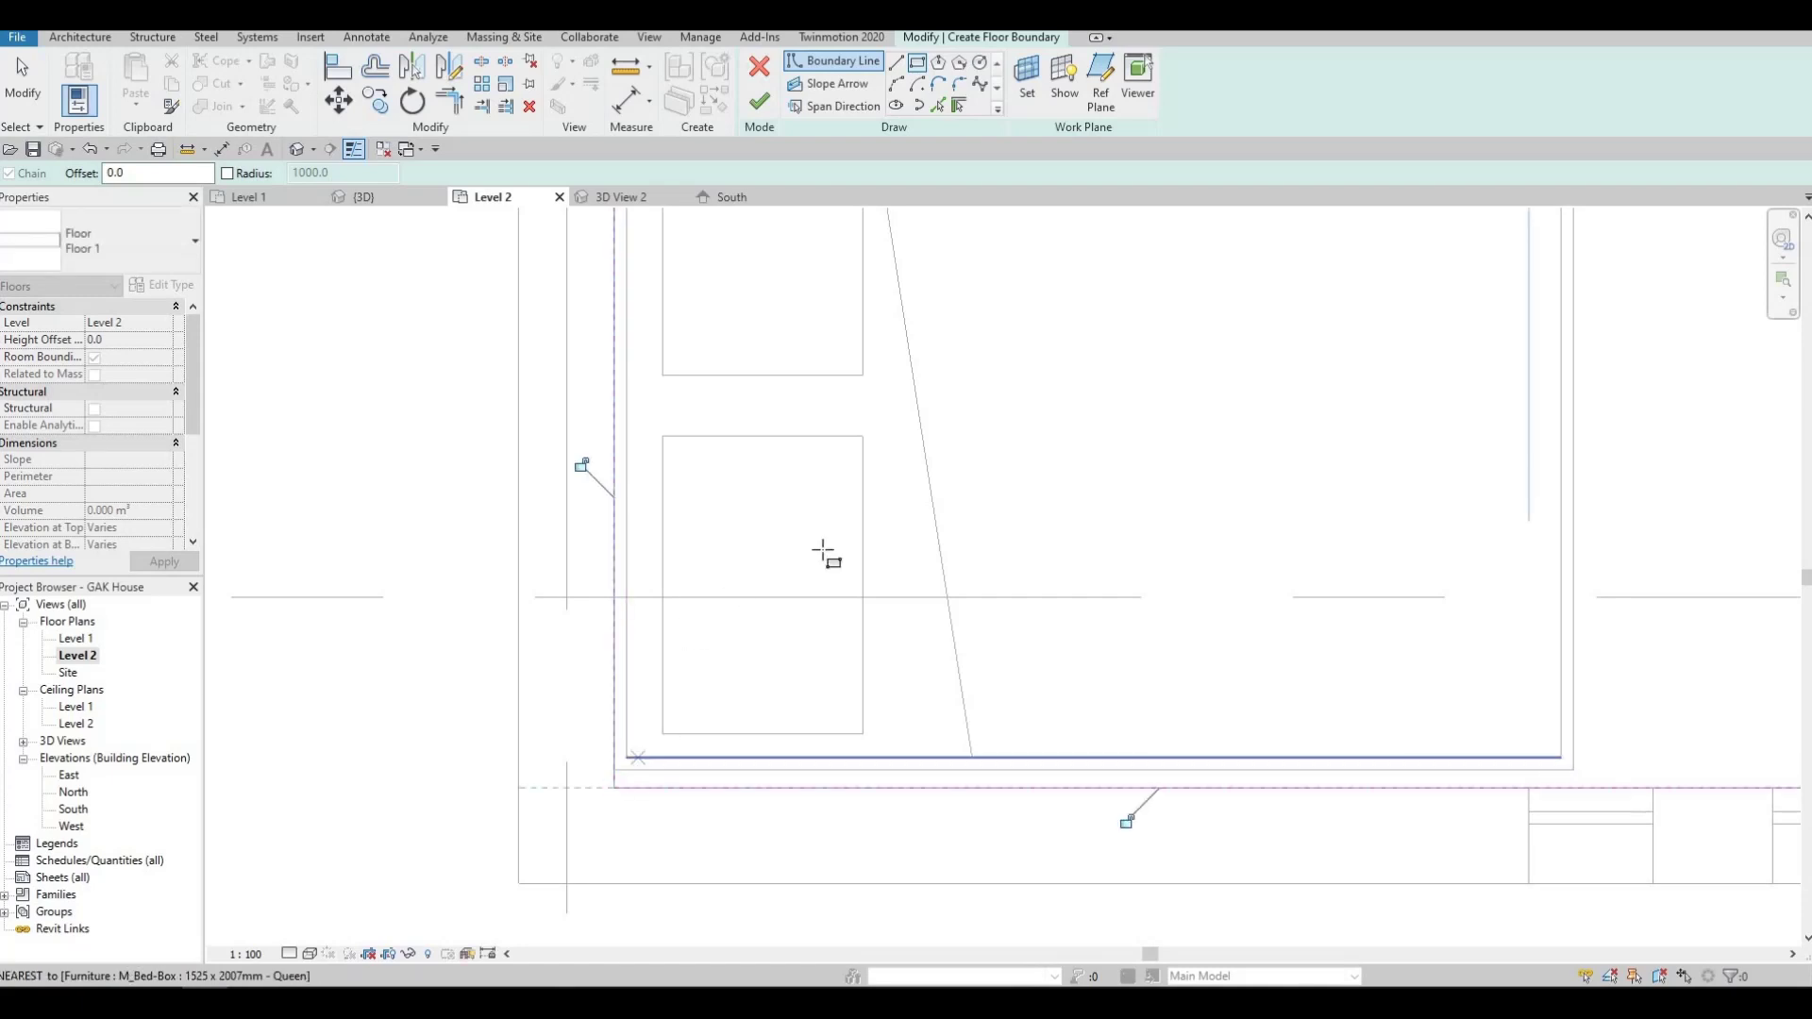
scroll(826, 557, down, 5)
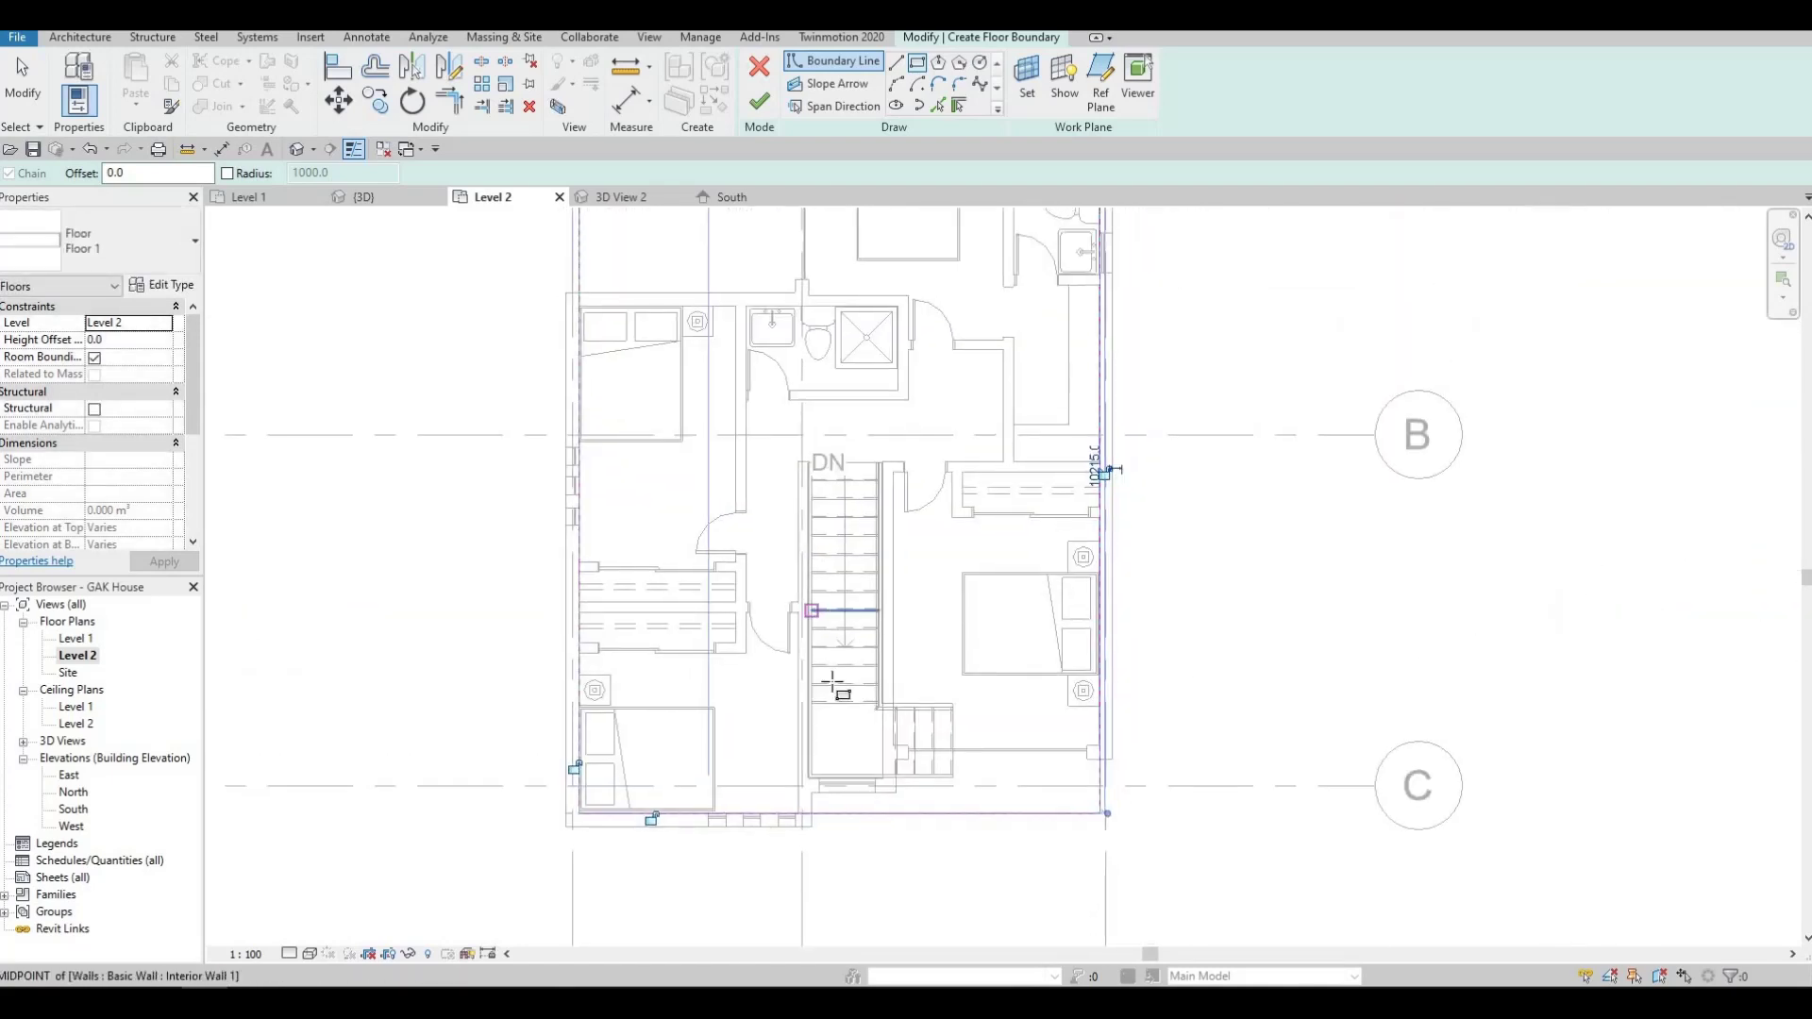
middle_drag(833, 463, 802, 613)
middle_drag(882, 553, 845, 475)
key(Escape)
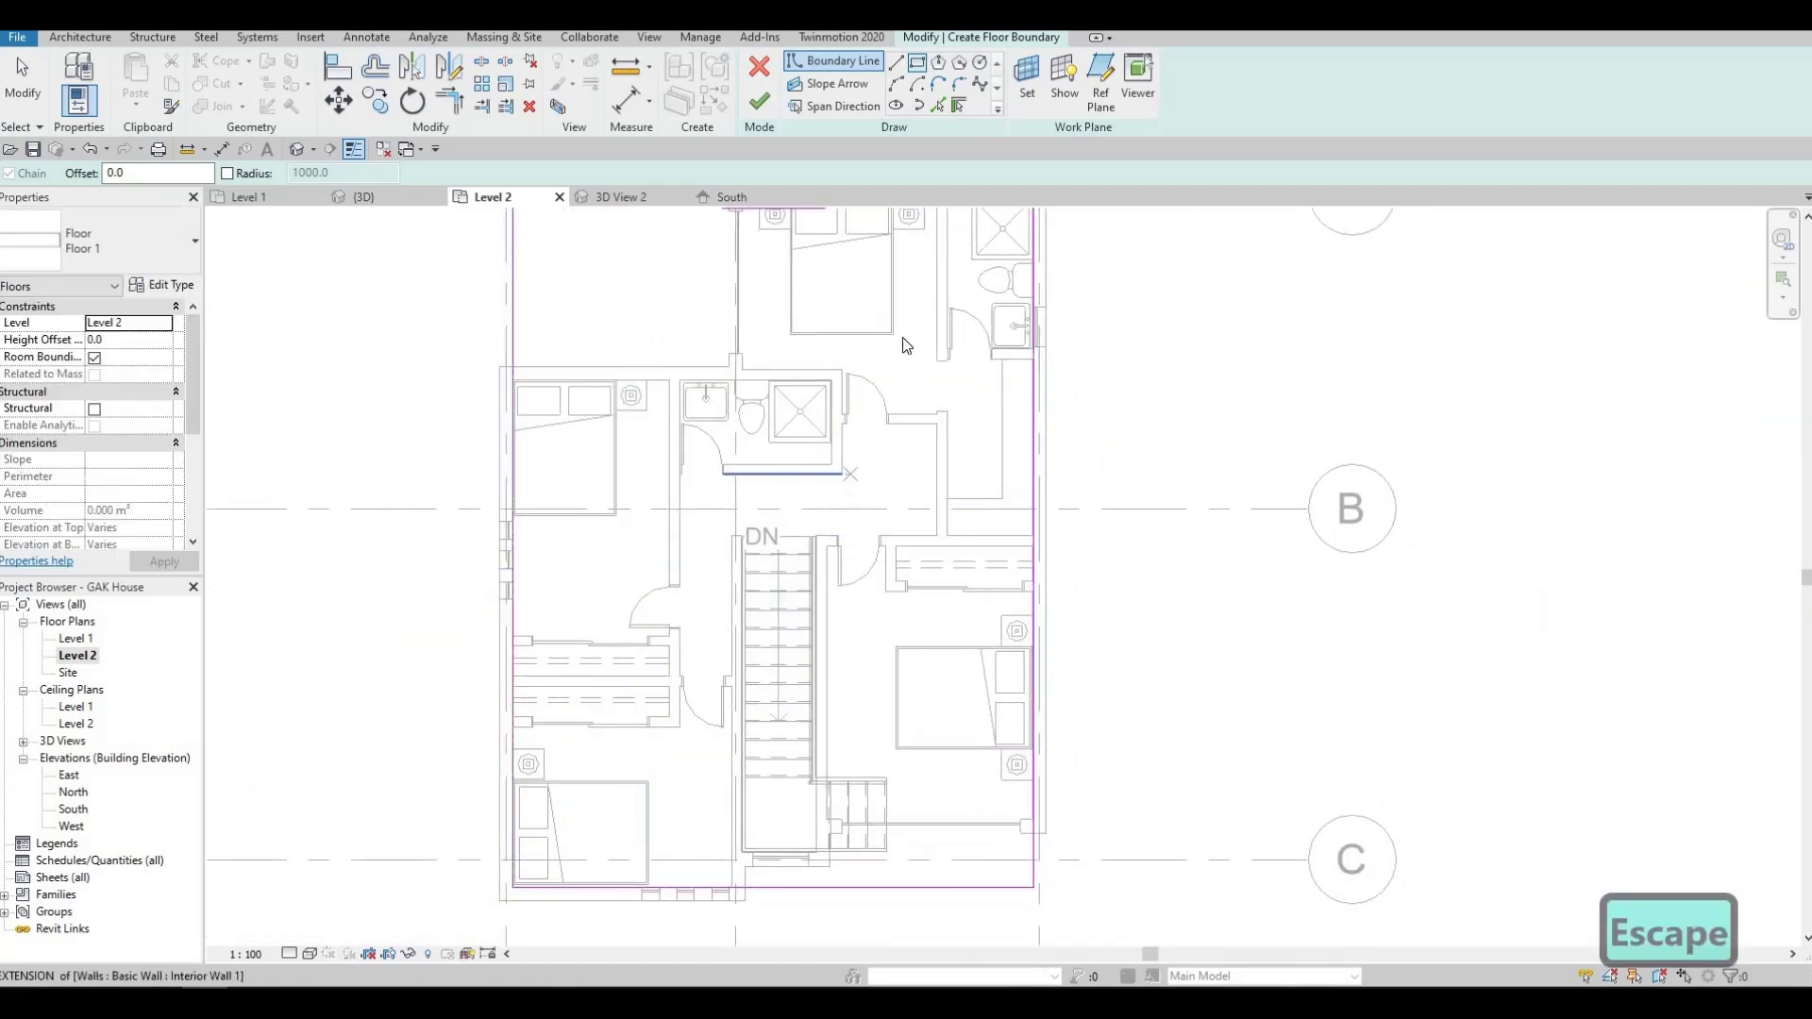
key(Escape)
Examine how the floor boundary meets the walls around the stairs and the bedrooms along grid C.
middle_drag(910, 274, 901, 445)
scroll(898, 393, up, 2)
middle_drag(972, 706, 924, 341)
scroll(880, 575, down, 2)
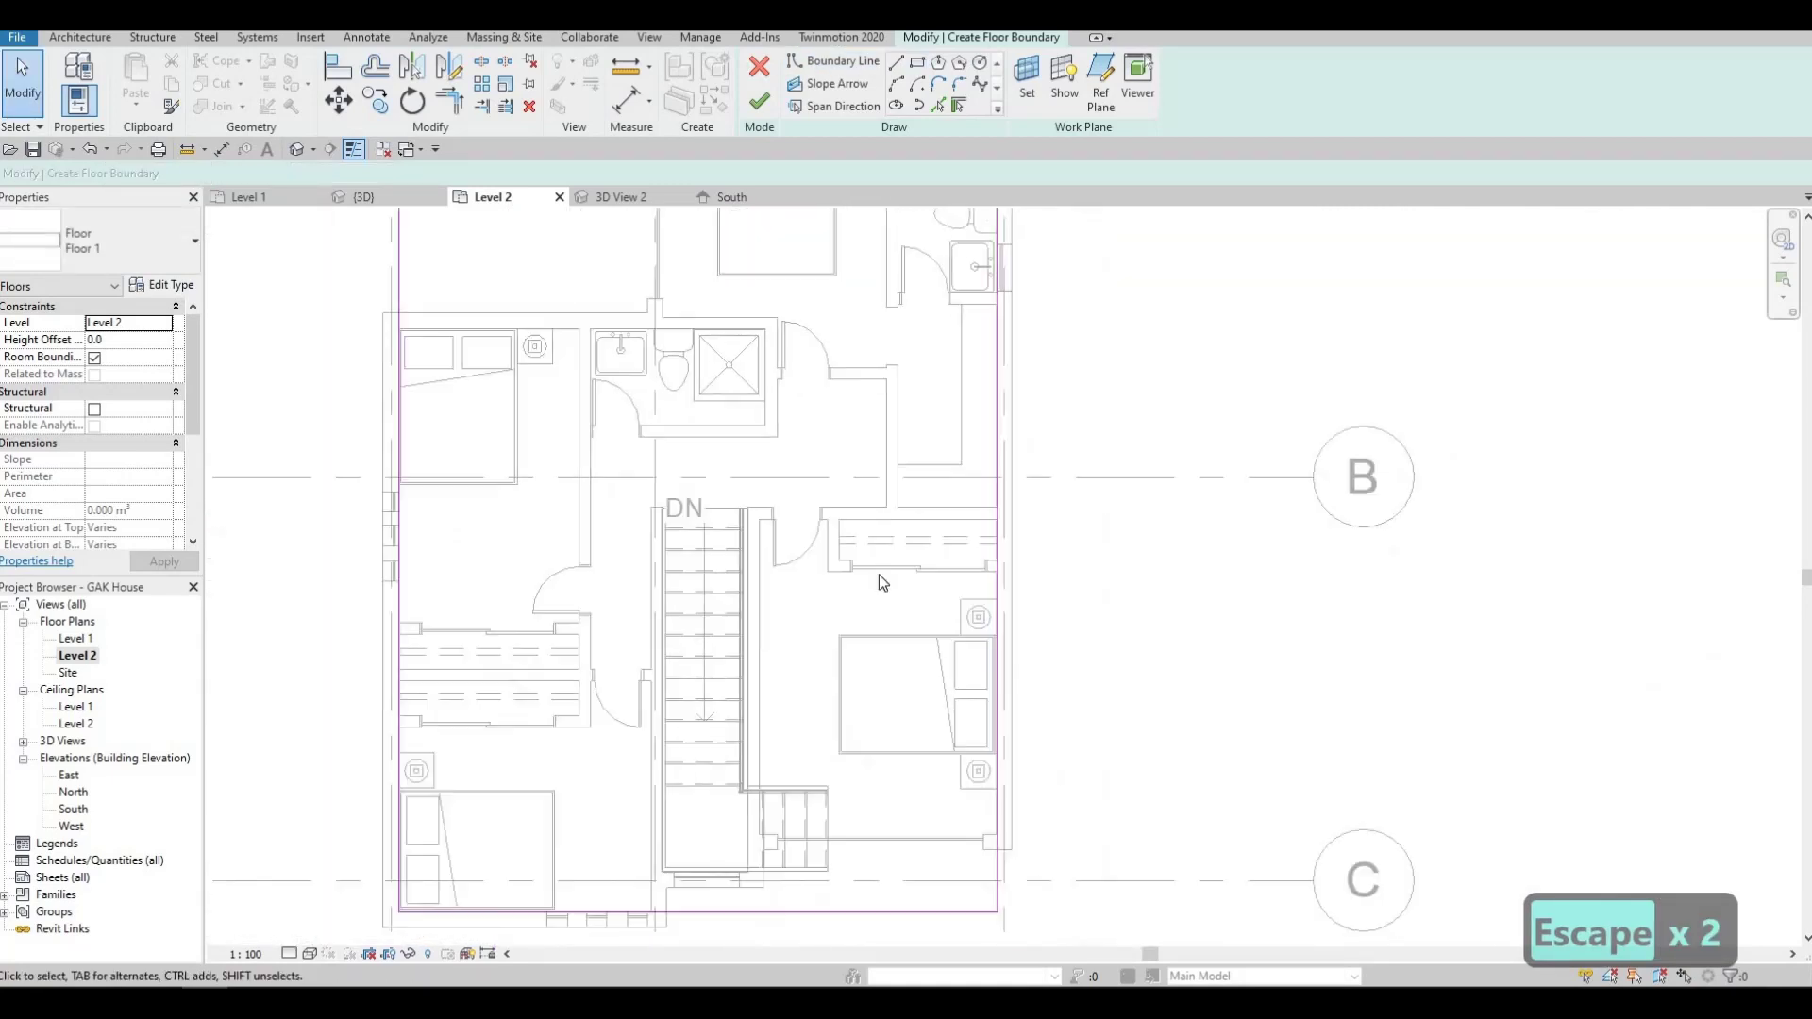
middle_drag(937, 887, 889, 519)
scroll(882, 530, up, 2)
scroll(916, 519, up, 1)
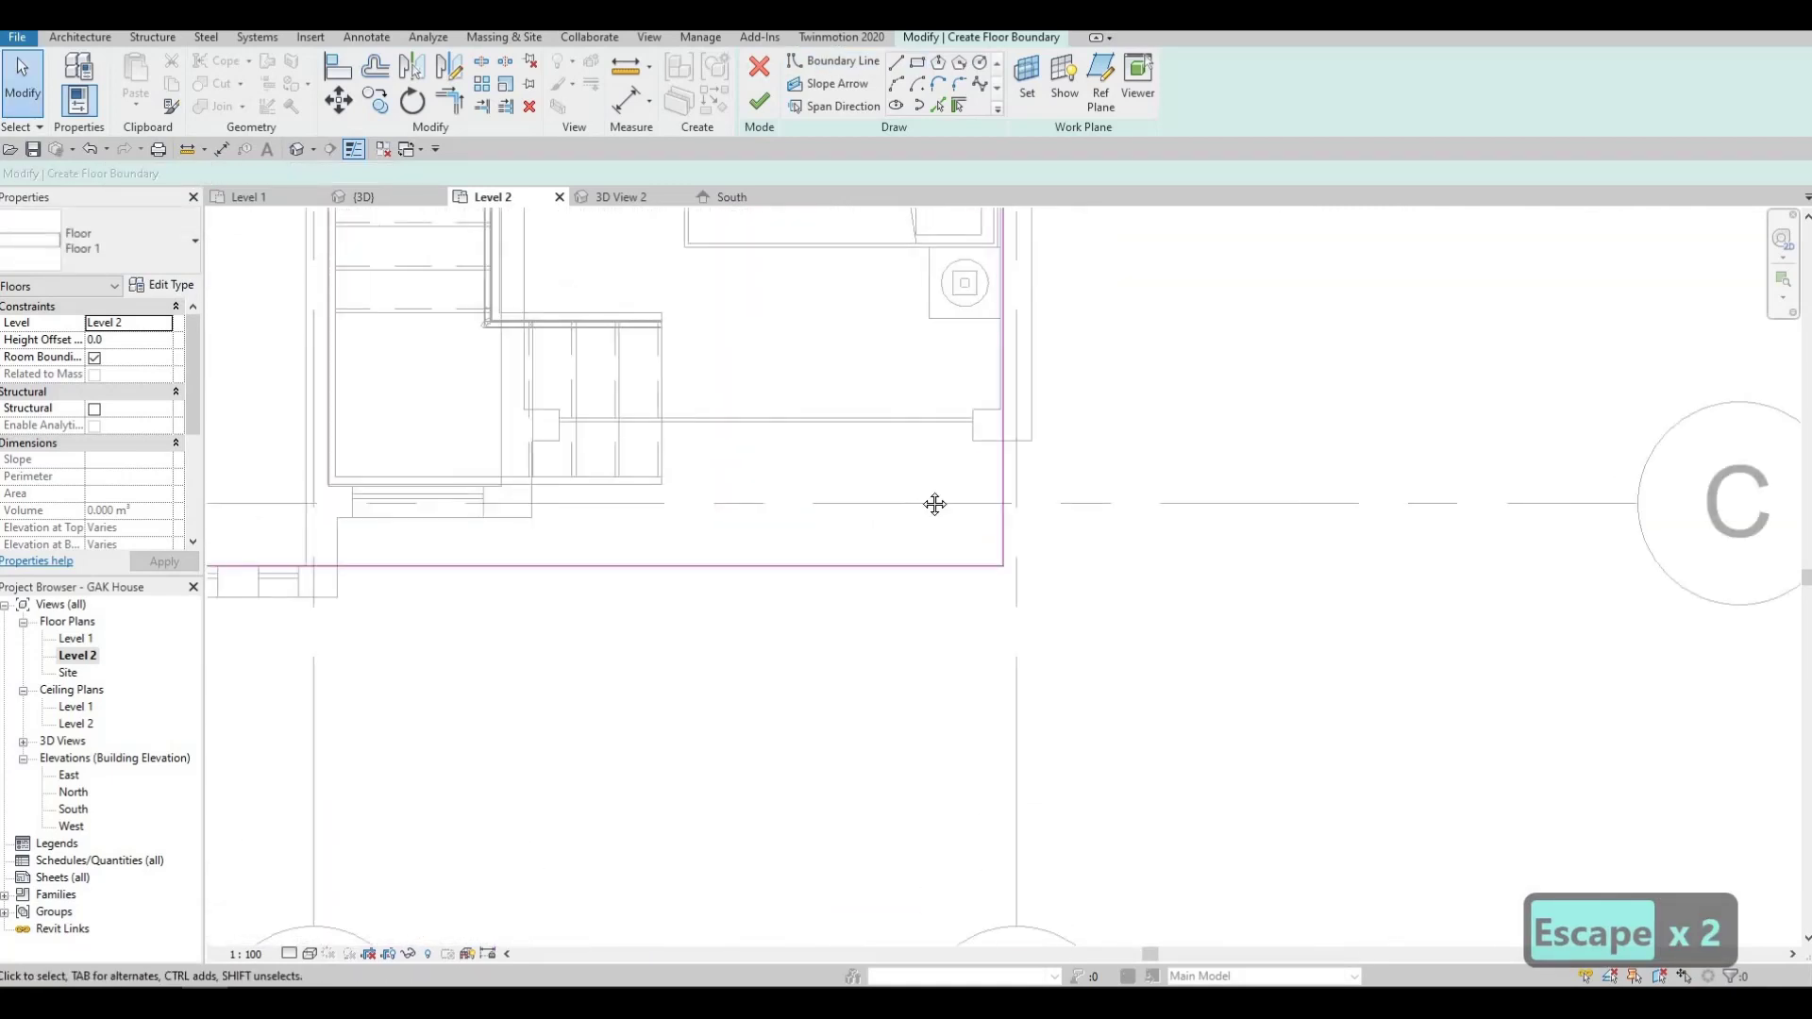
middle_drag(1012, 470, 1035, 439)
middle_drag(926, 545, 1037, 548)
middle_drag(602, 530, 791, 575)
middle_drag(532, 492, 717, 525)
scroll(717, 525, up, 2)
middle_drag(856, 593, 815, 563)
scroll(815, 563, down, 2)
middle_drag(945, 550, 934, 574)
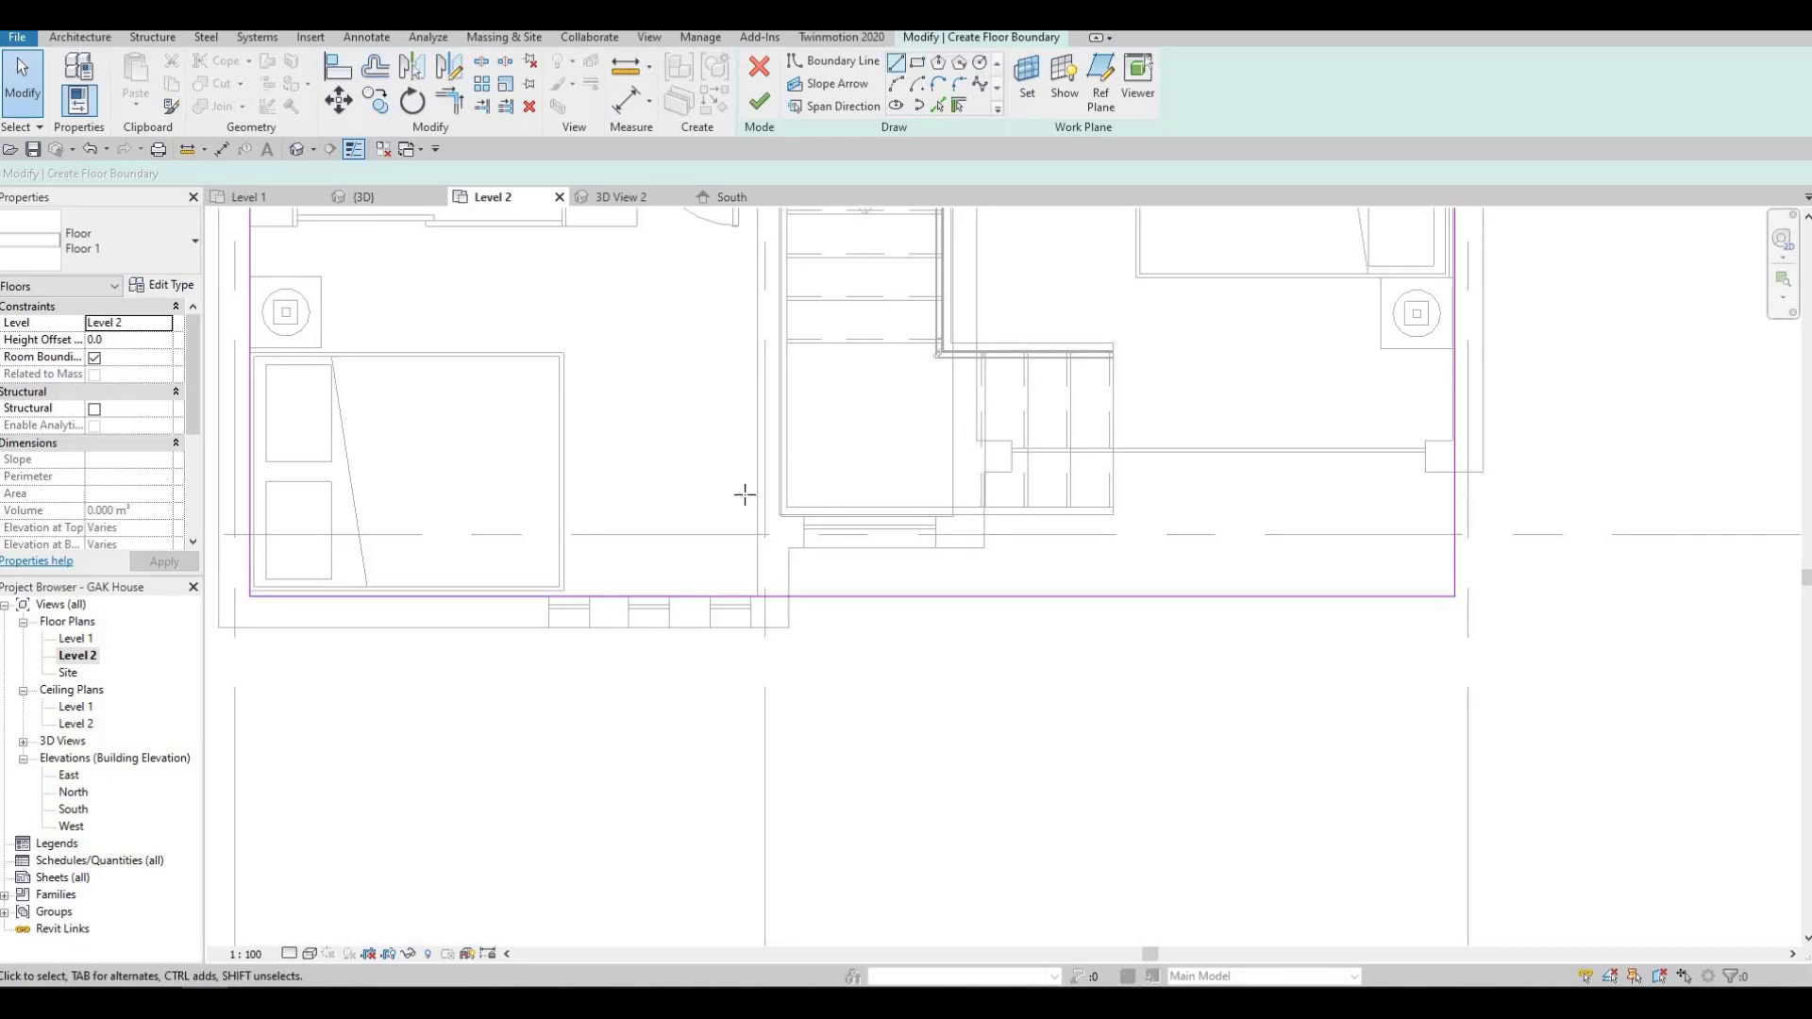
Draw a 510 mm vertical boundary line up from the boundary's grid C side along the bedroom wall near grid 2.
scroll(761, 545, up, 4)
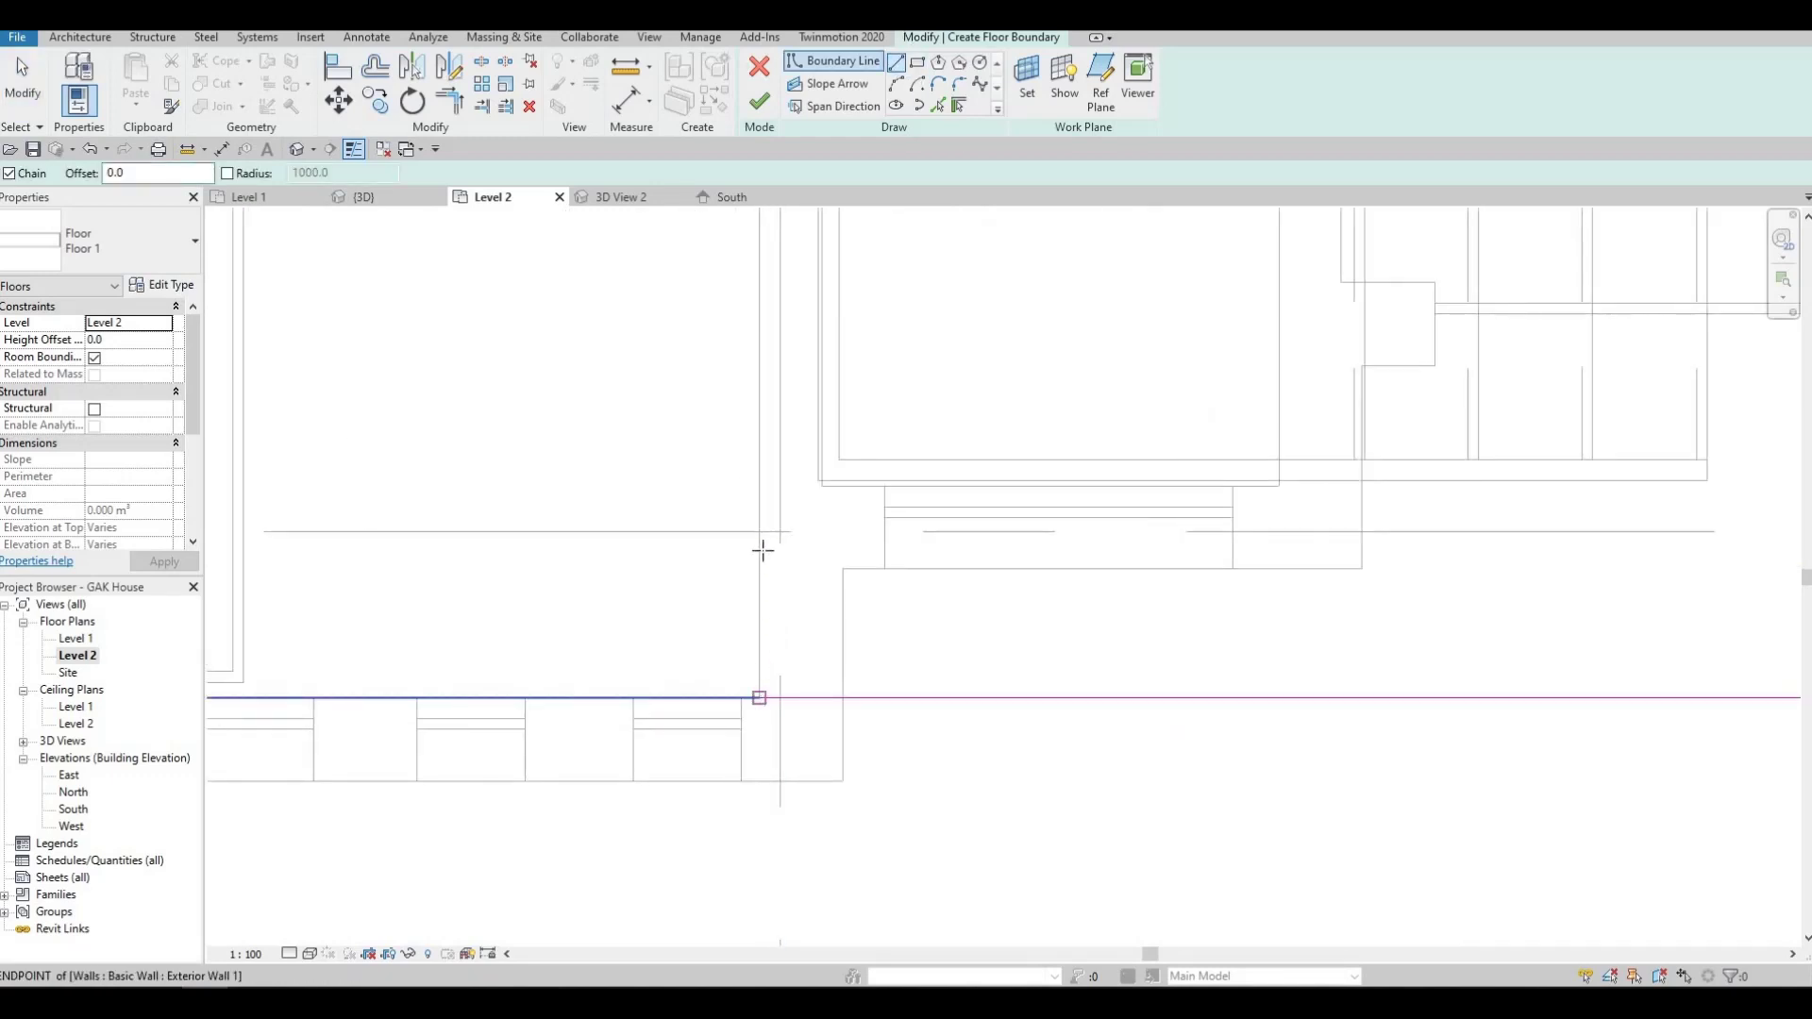
click(763, 550)
click(760, 488)
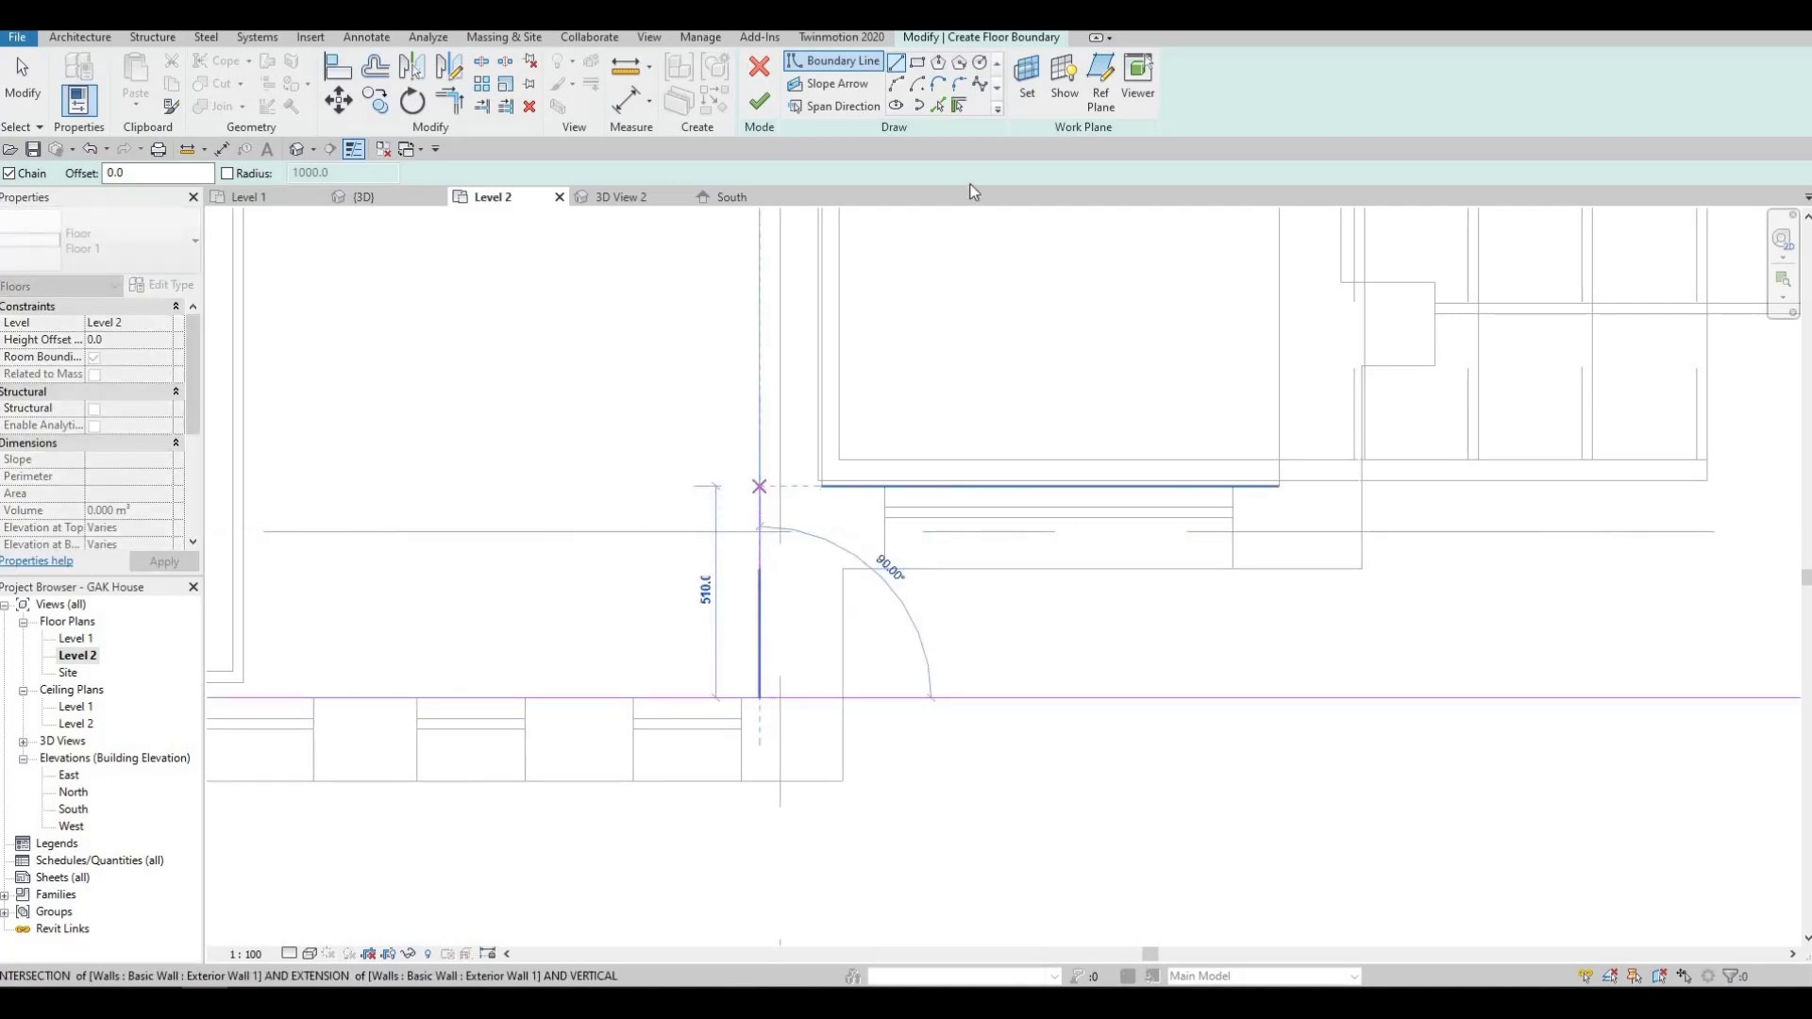
key(Escape)
key(Escape)
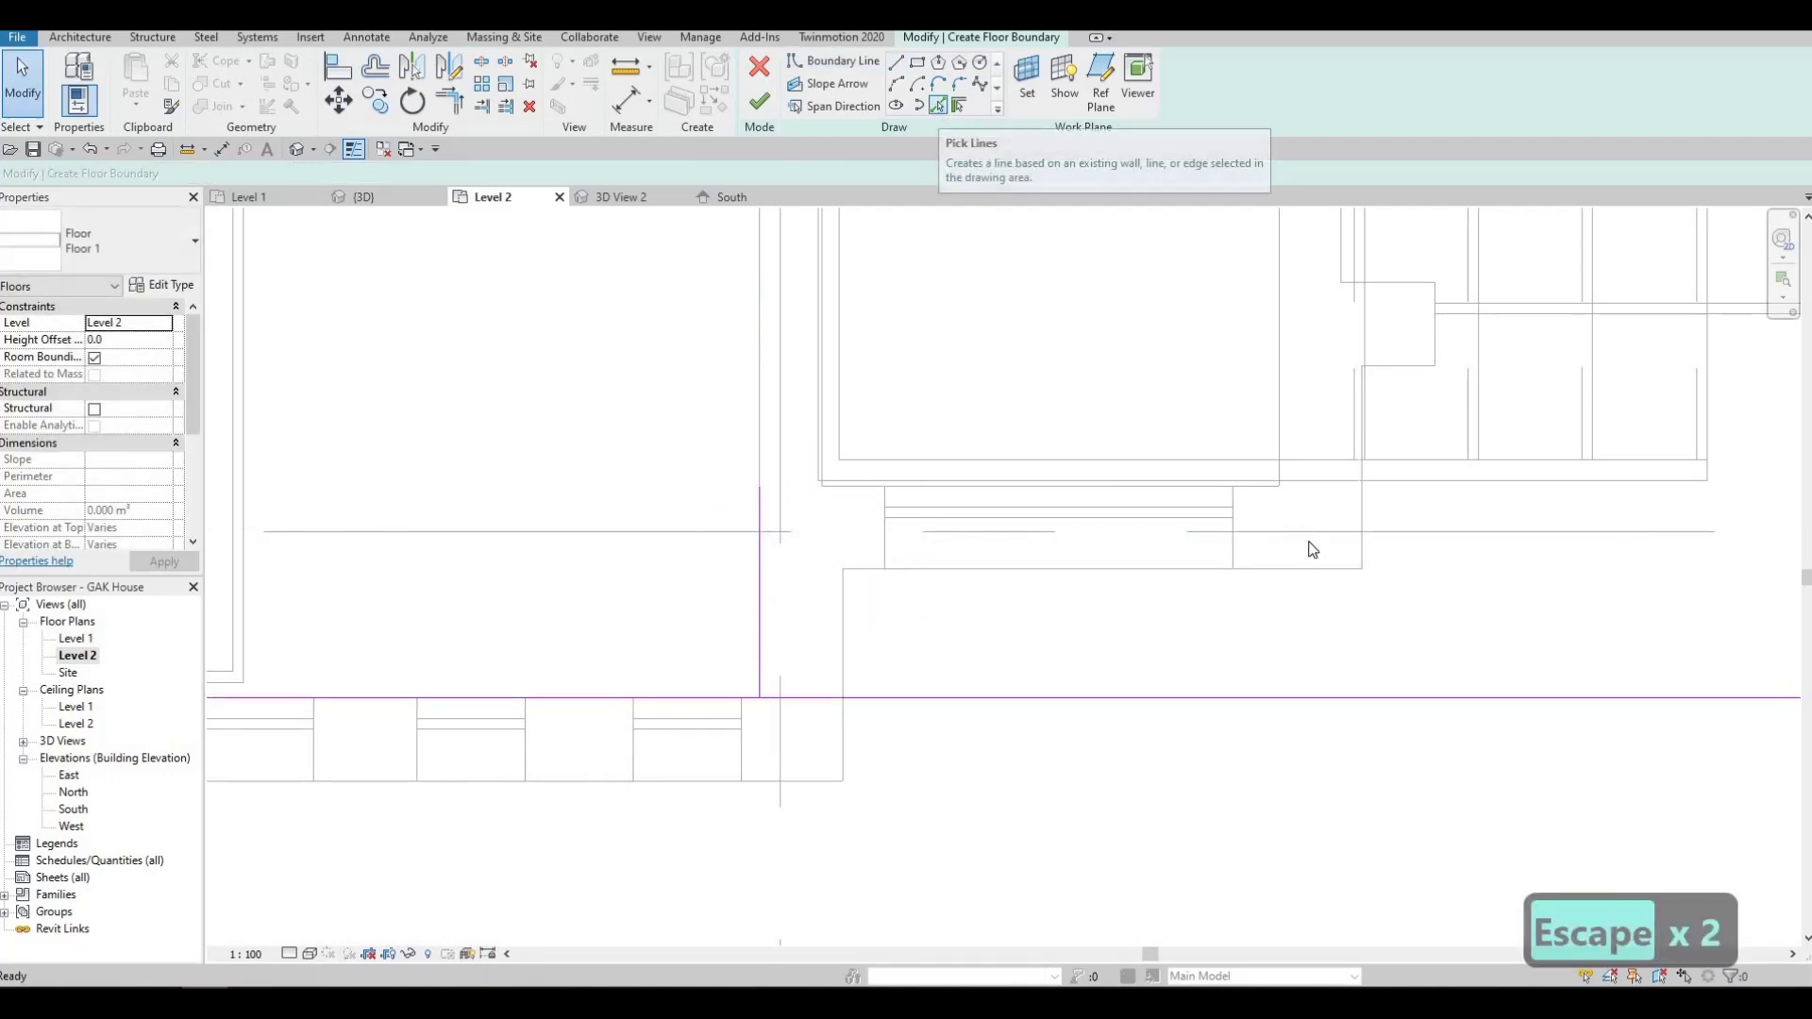
Pick the inner face of the window wall below the stair landing as a boundary line and delete the stray line taken from the stair.
click(937, 105)
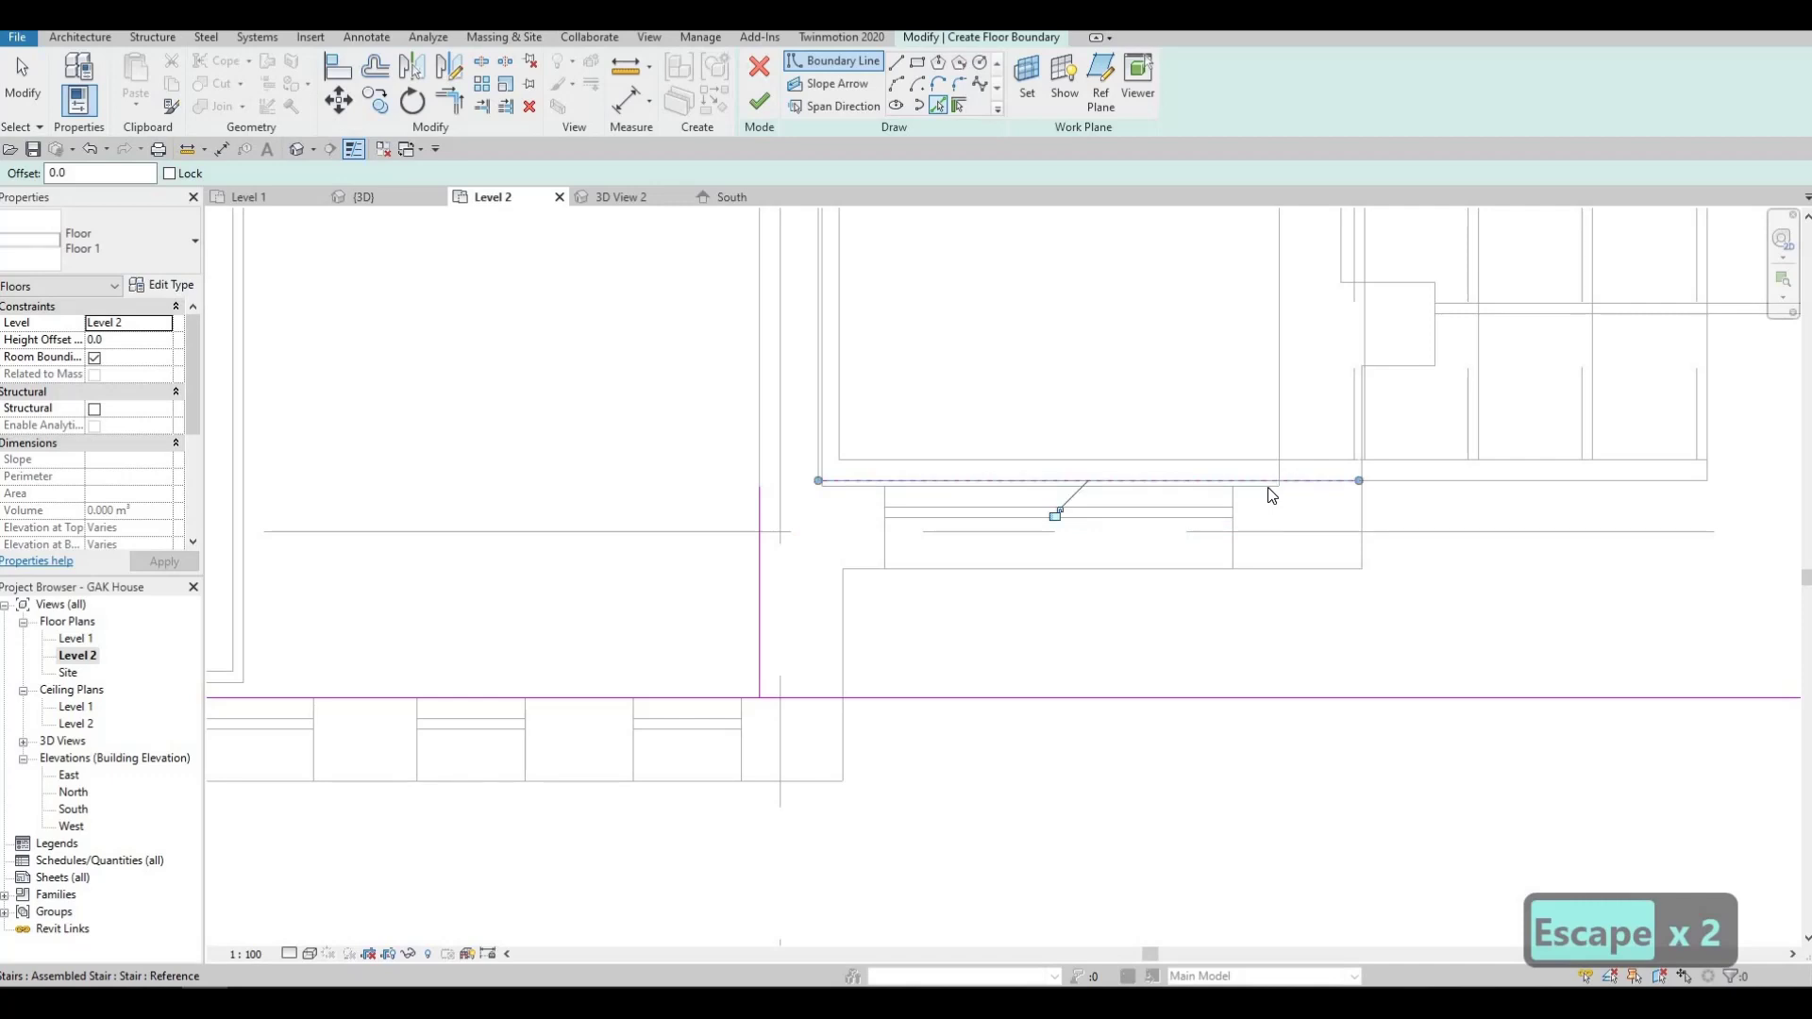
key(Escape)
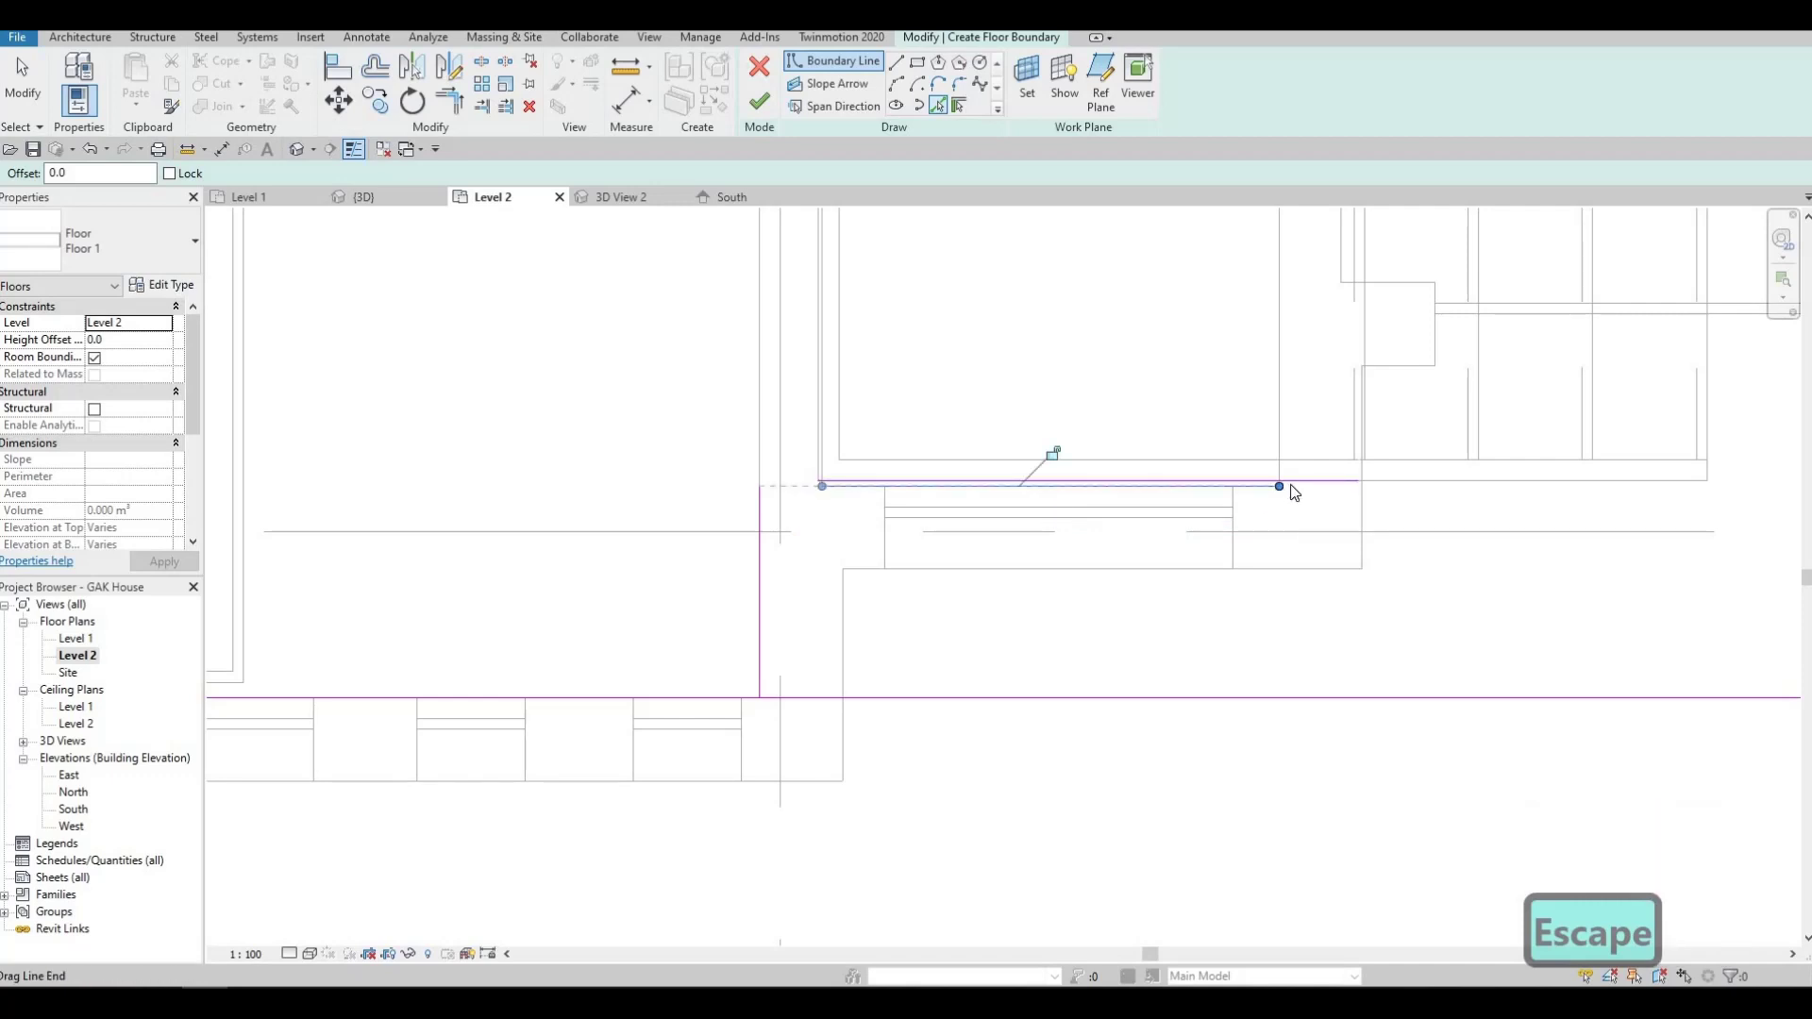
key(Escape)
key(Escape)
click(1293, 483)
key(Delete)
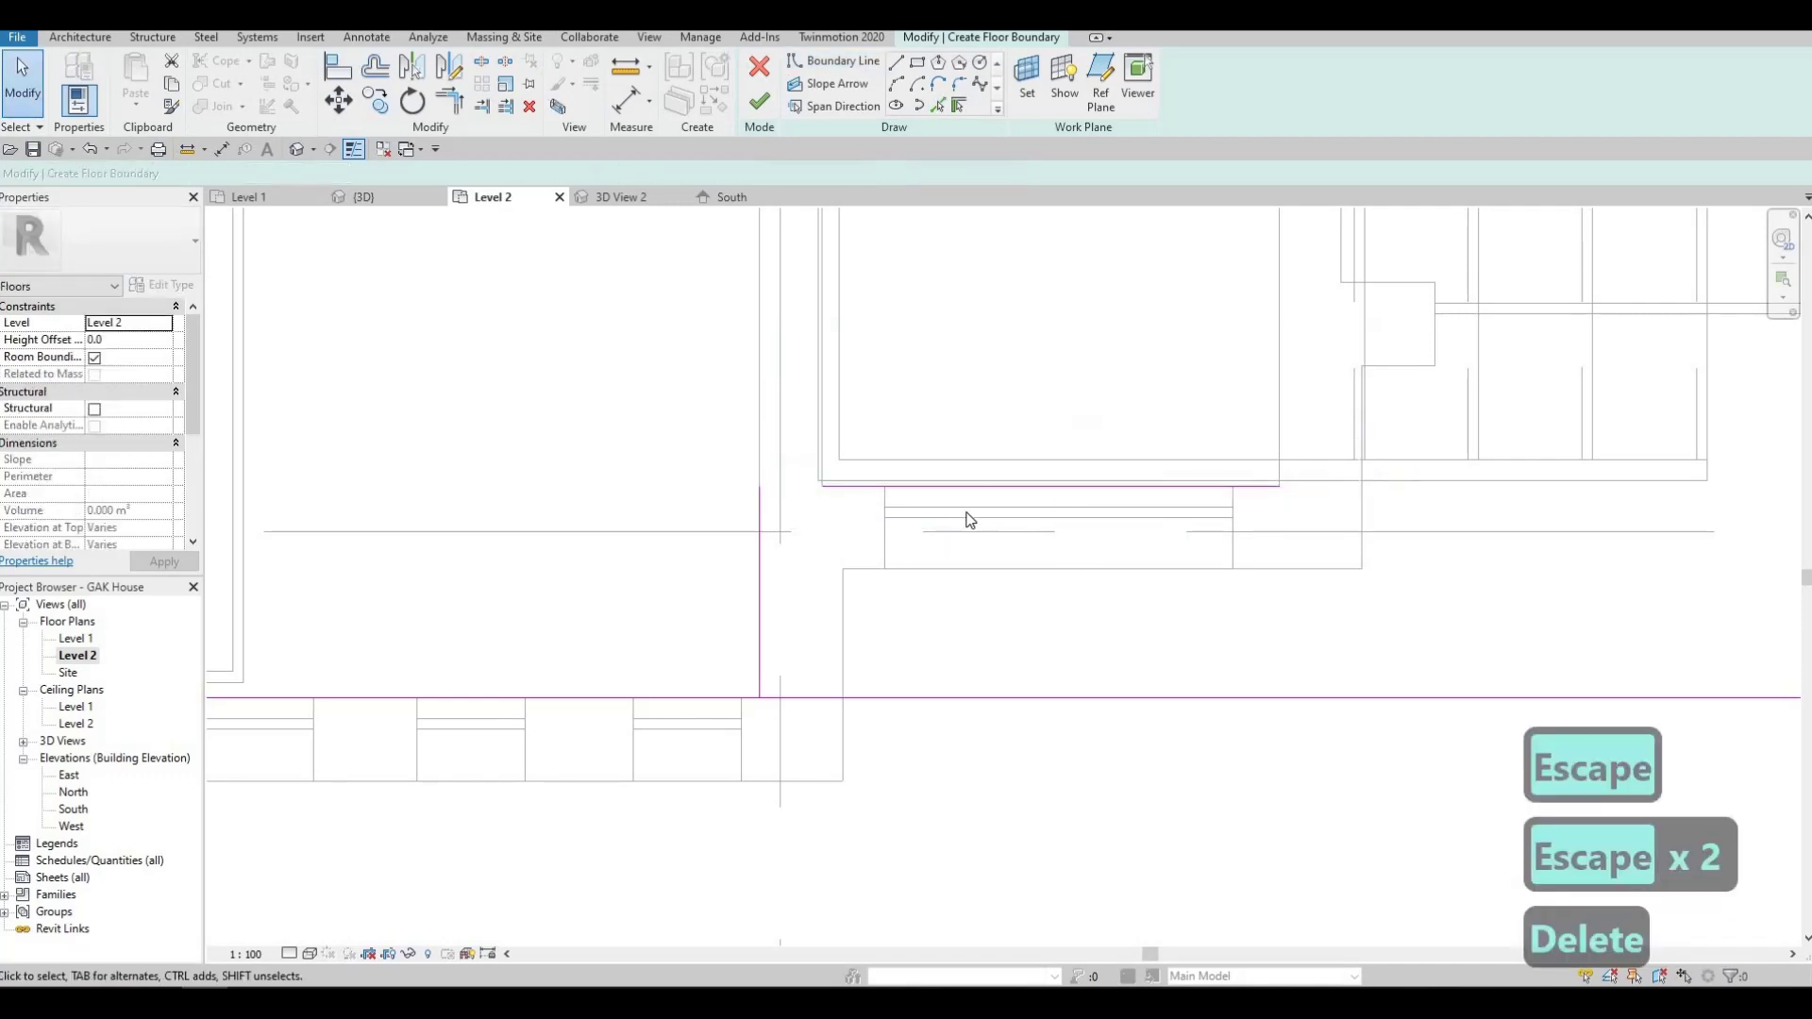
Pick the short vertical wall edge between the stair window and the grid C bedroom as another floor boundary line.
scroll(966, 518, down, 1)
mouse_move(966, 518)
middle_down()
mouse_move(882, 550)
mouse_move(942, 598)
middle_up()
scroll(943, 599, down, 1)
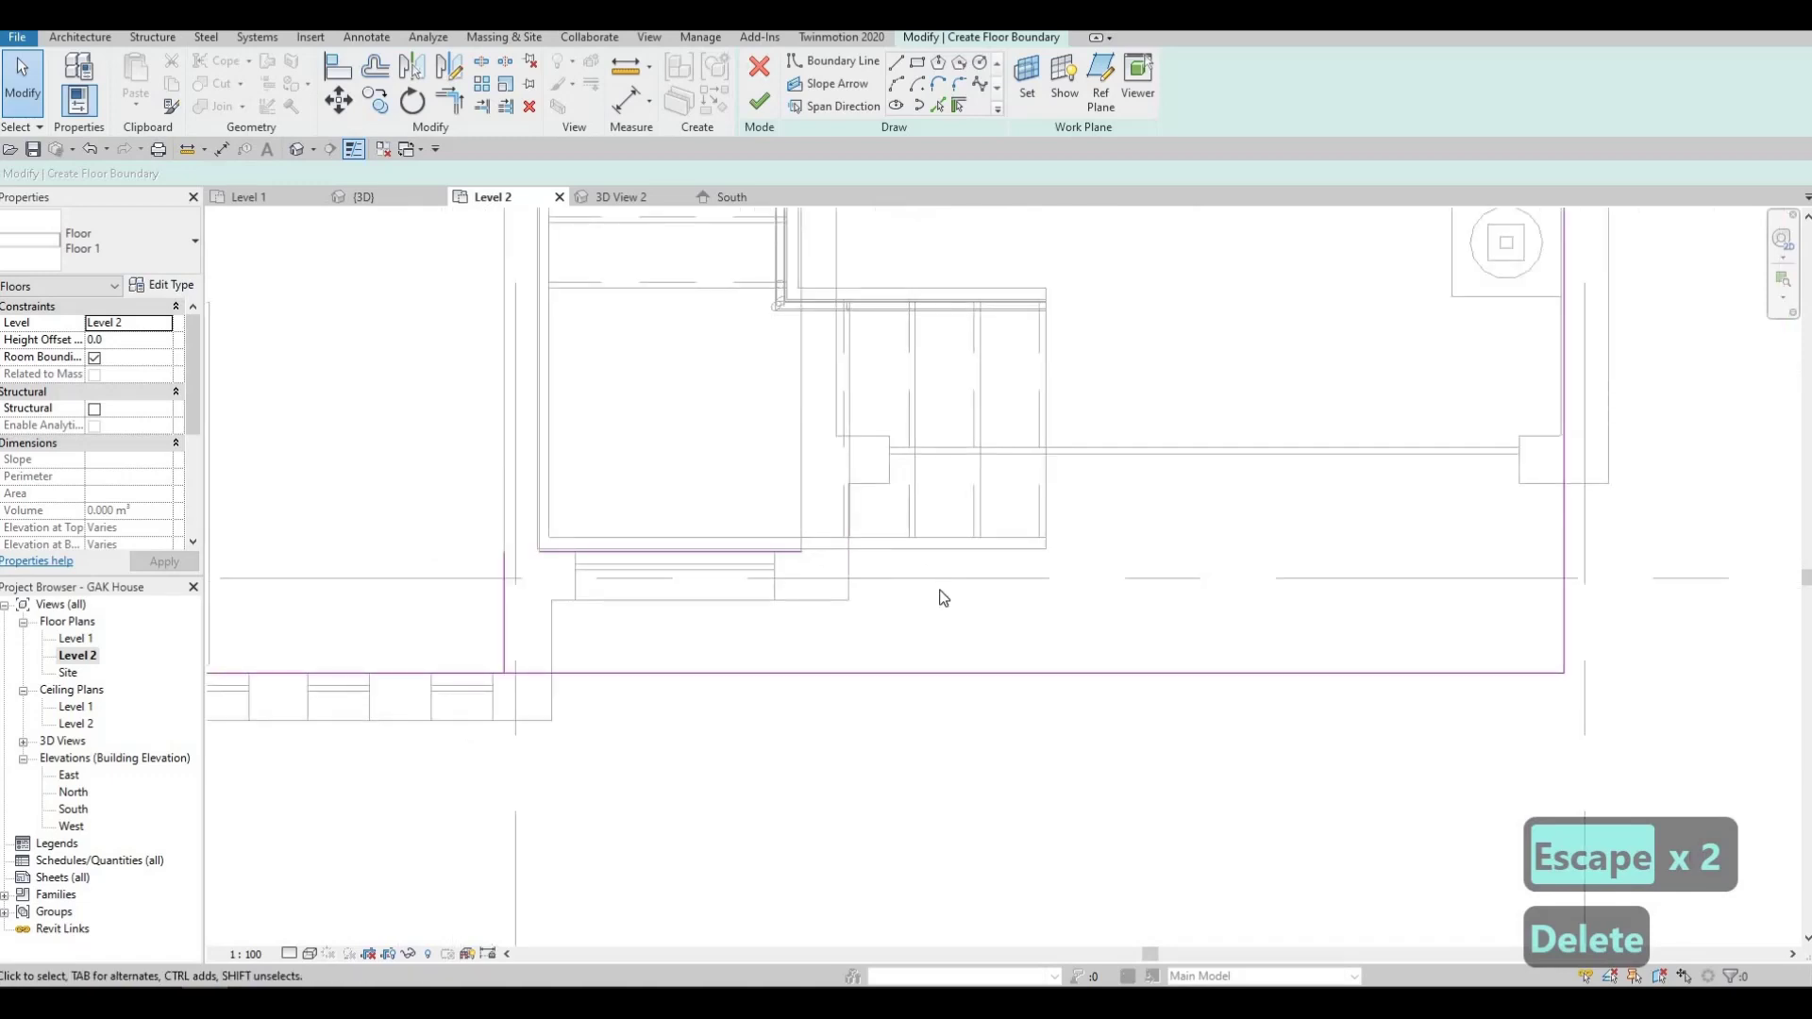
click(848, 589)
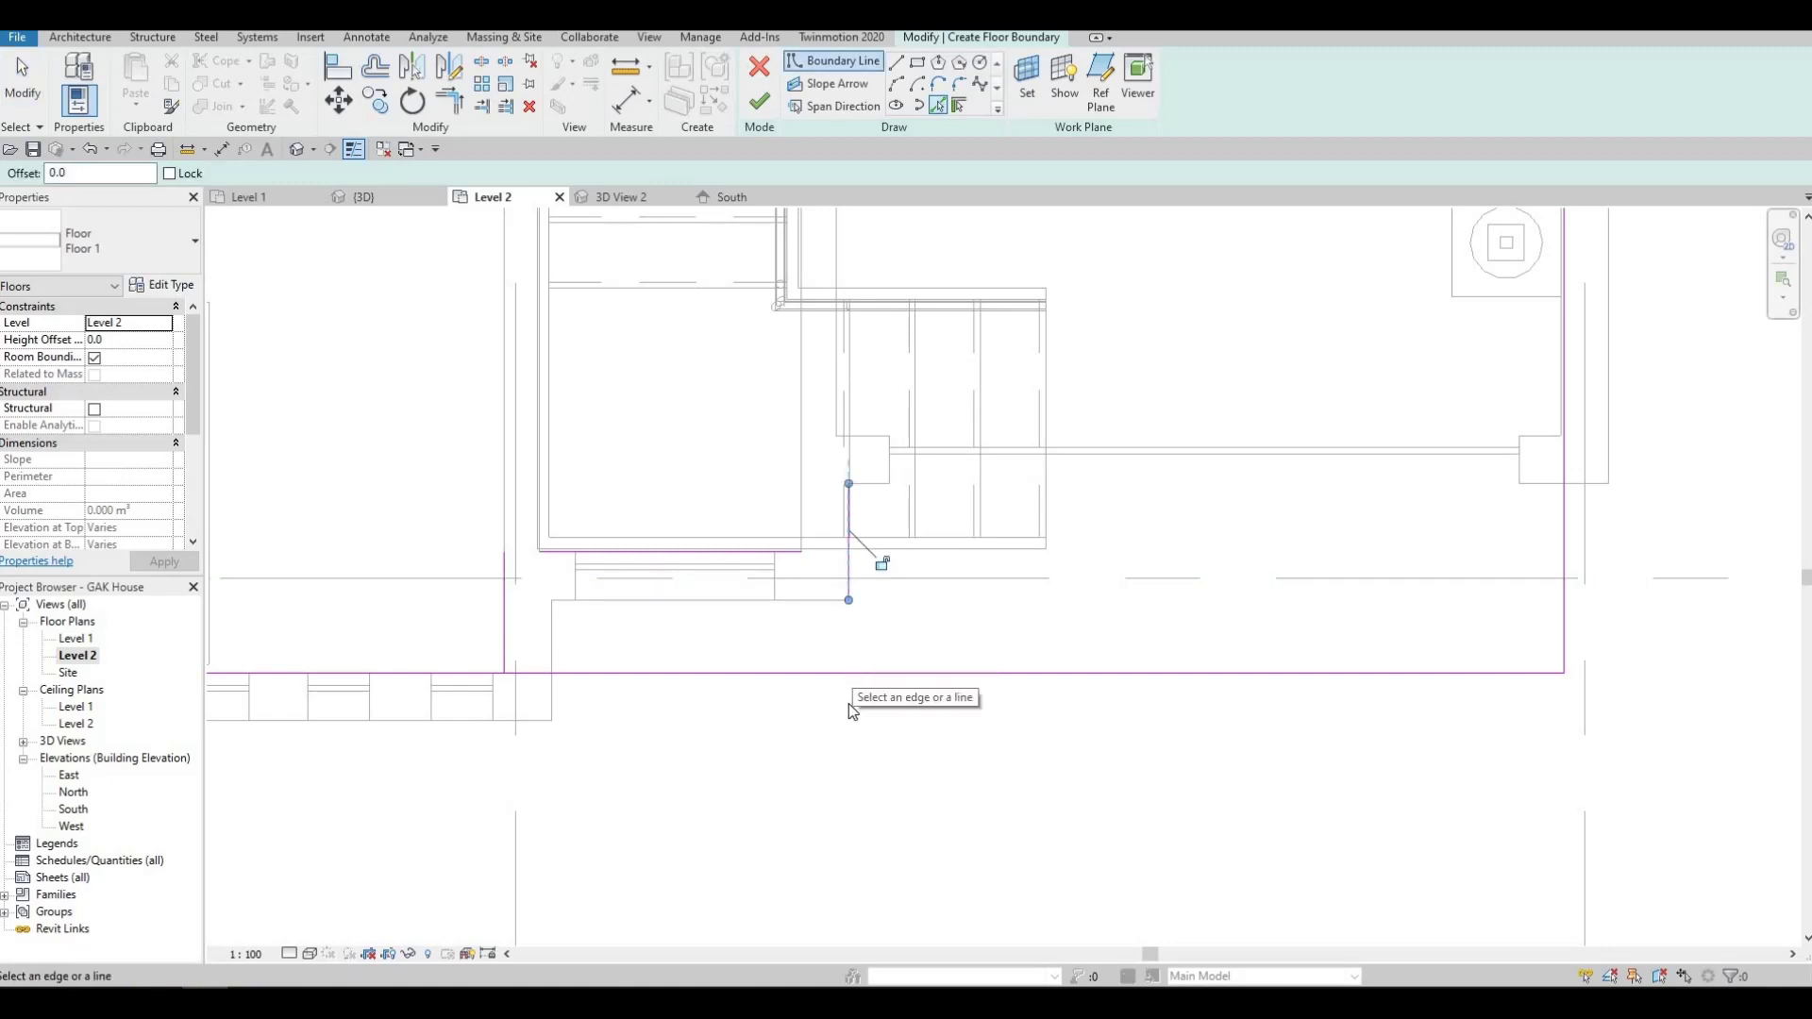
key(Escape)
key(Escape)
middle_drag(849, 679, 849, 685)
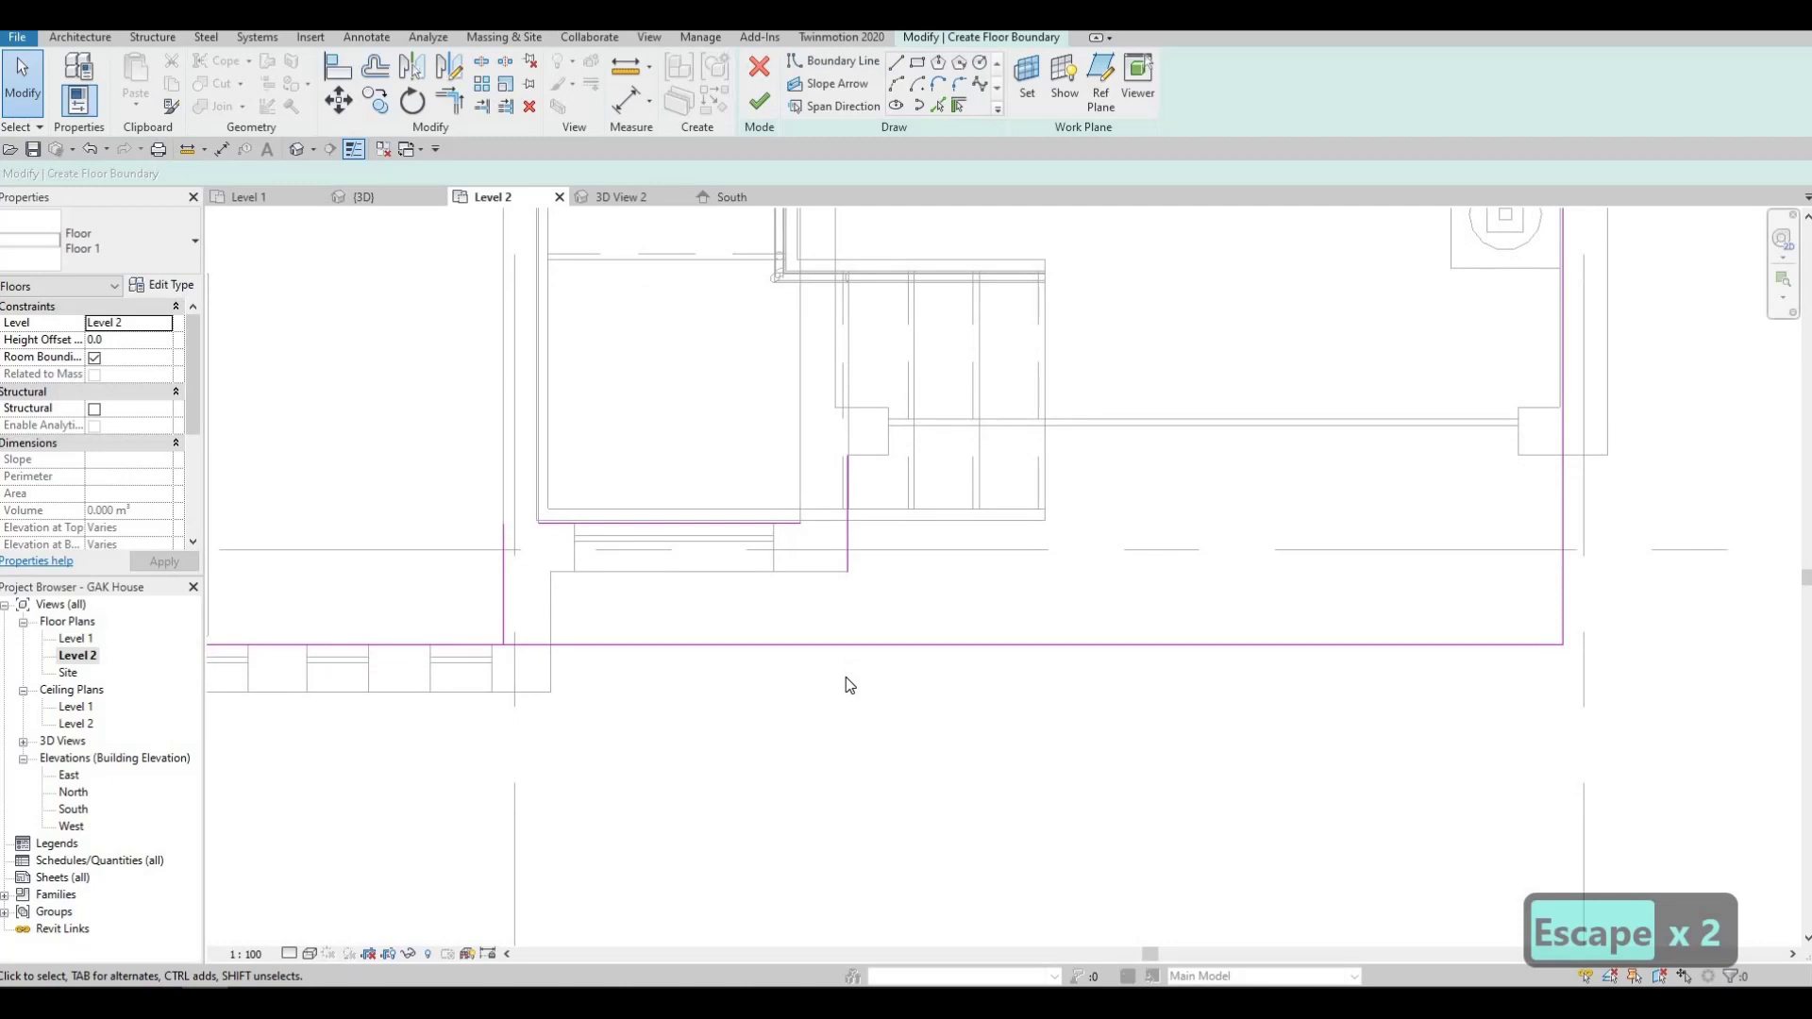
key(t)
key(t)
key(r)
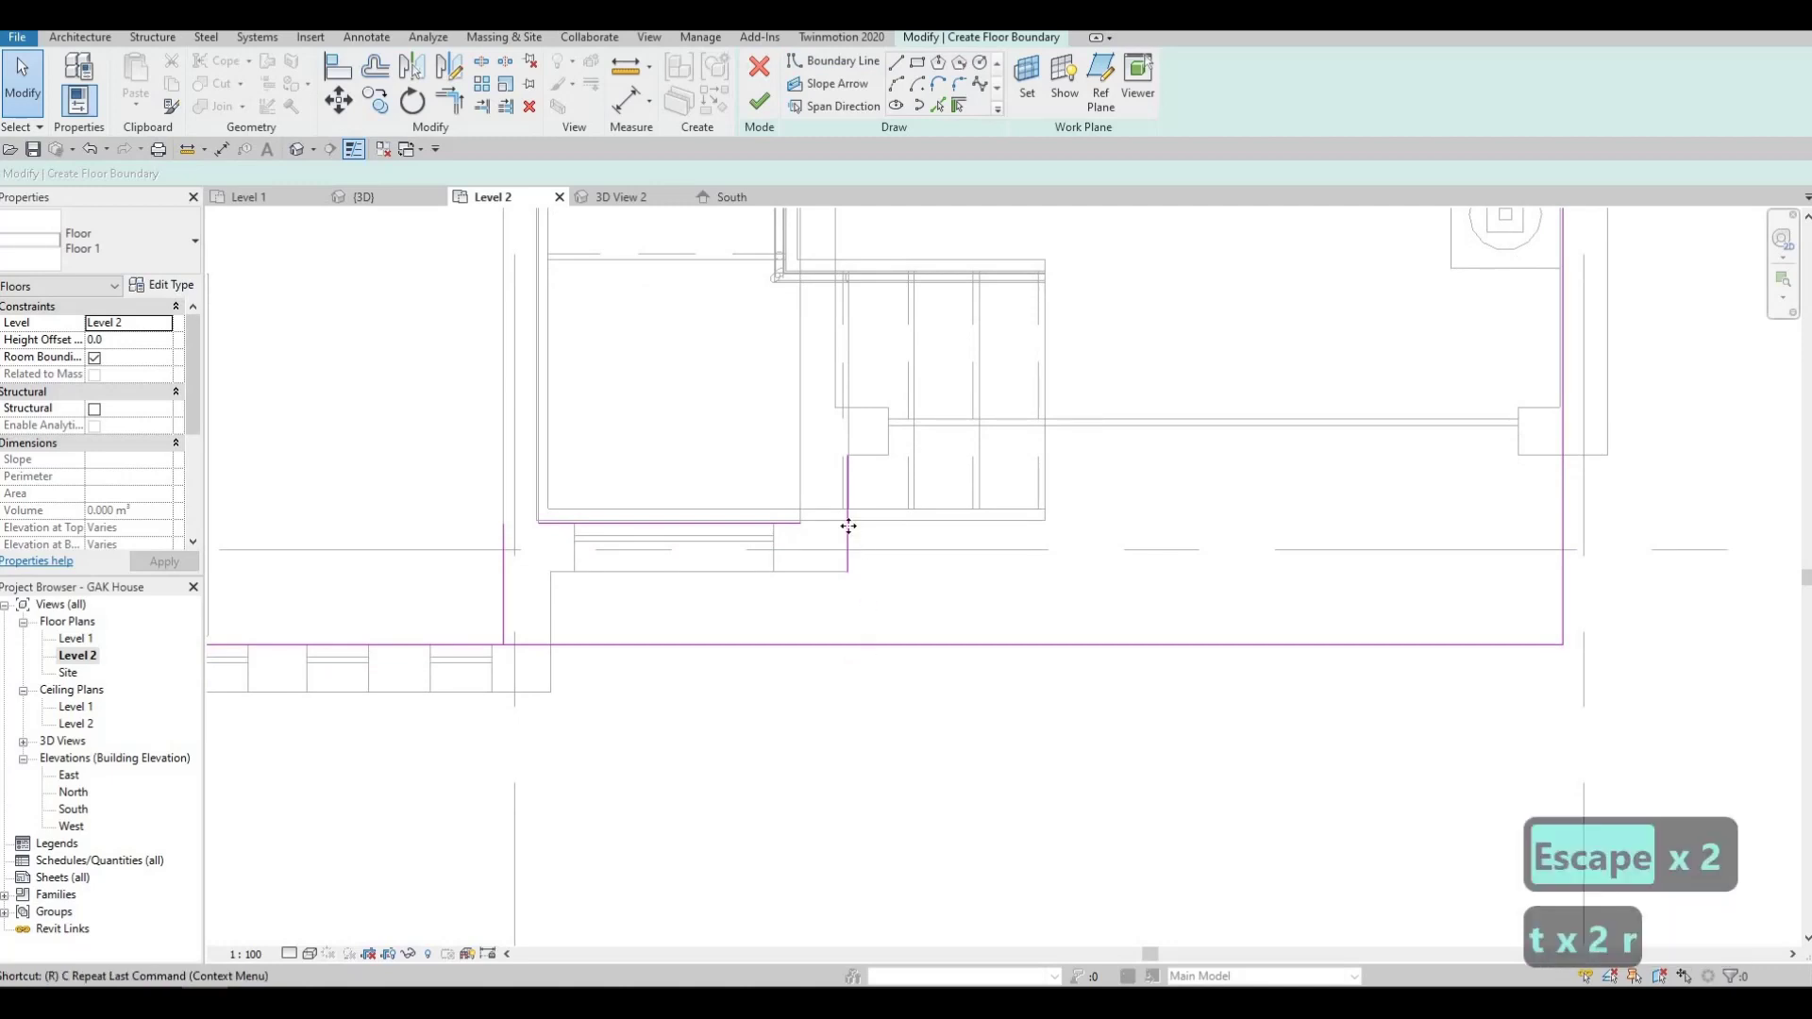
click(848, 517)
key(Escape)
key(Escape)
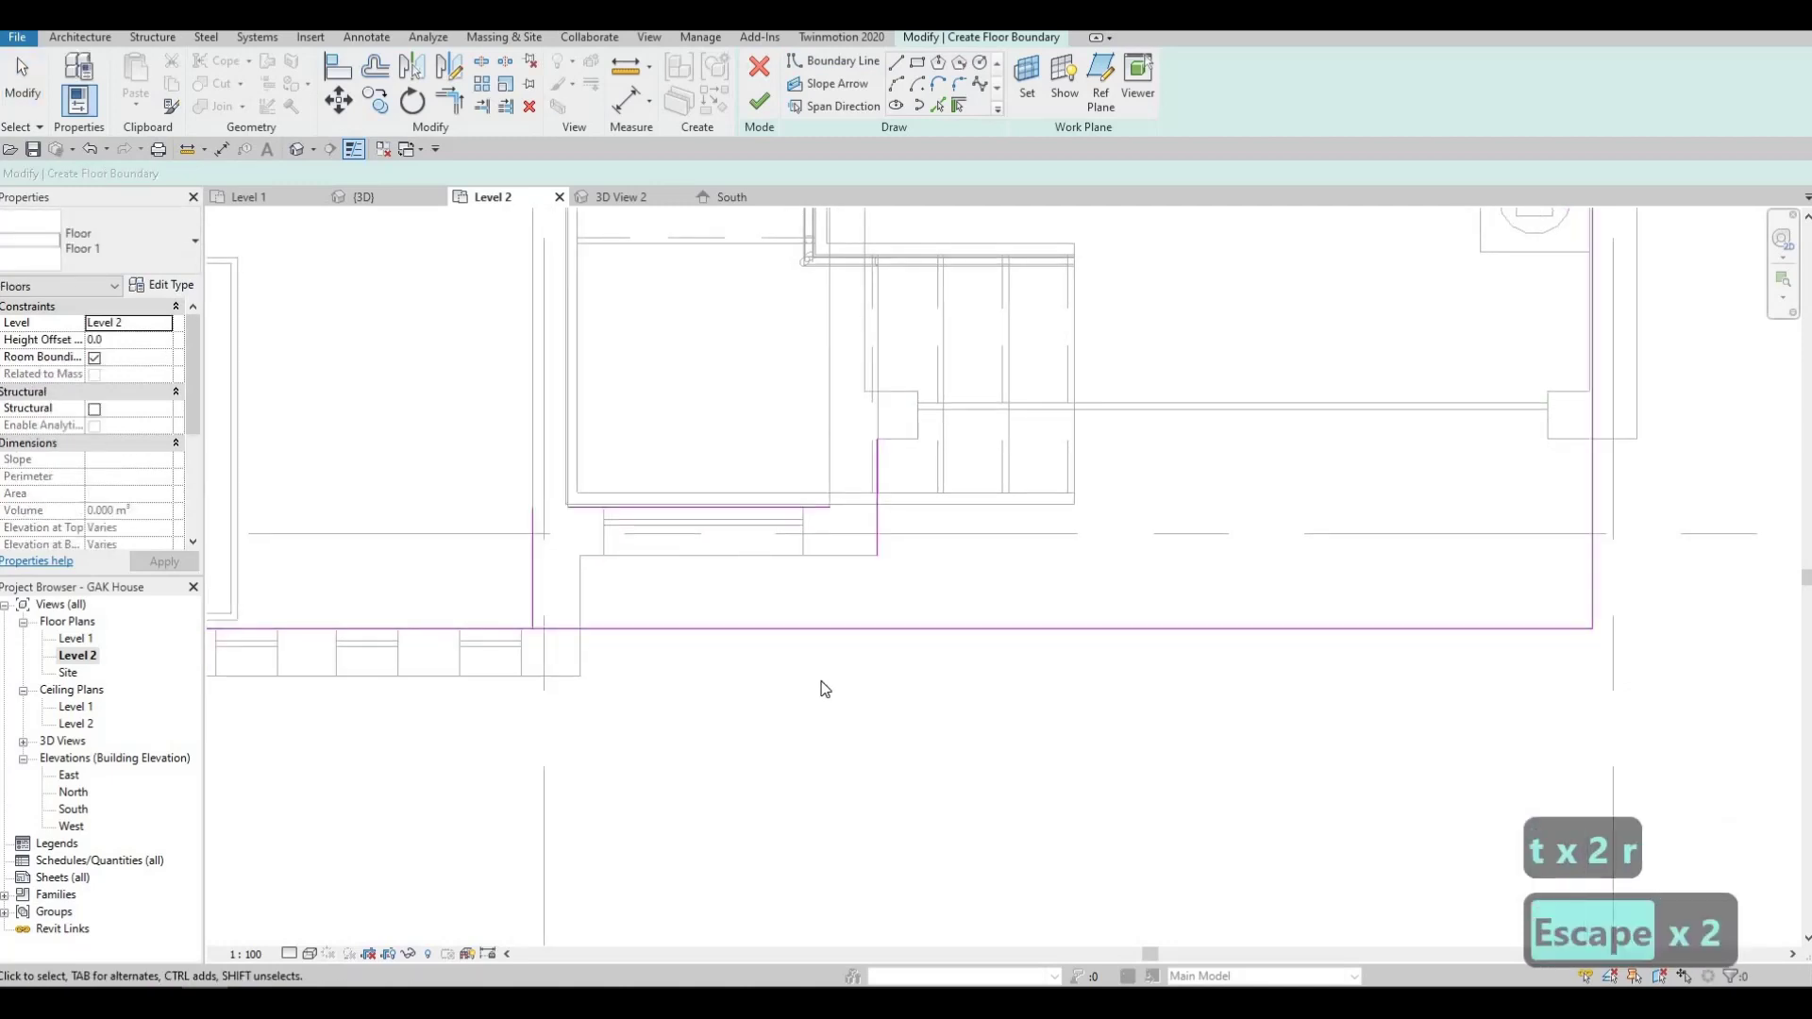
Split the long grid C side boundary line between the two short vertical lines near the stair window.
key(s)
key(l)
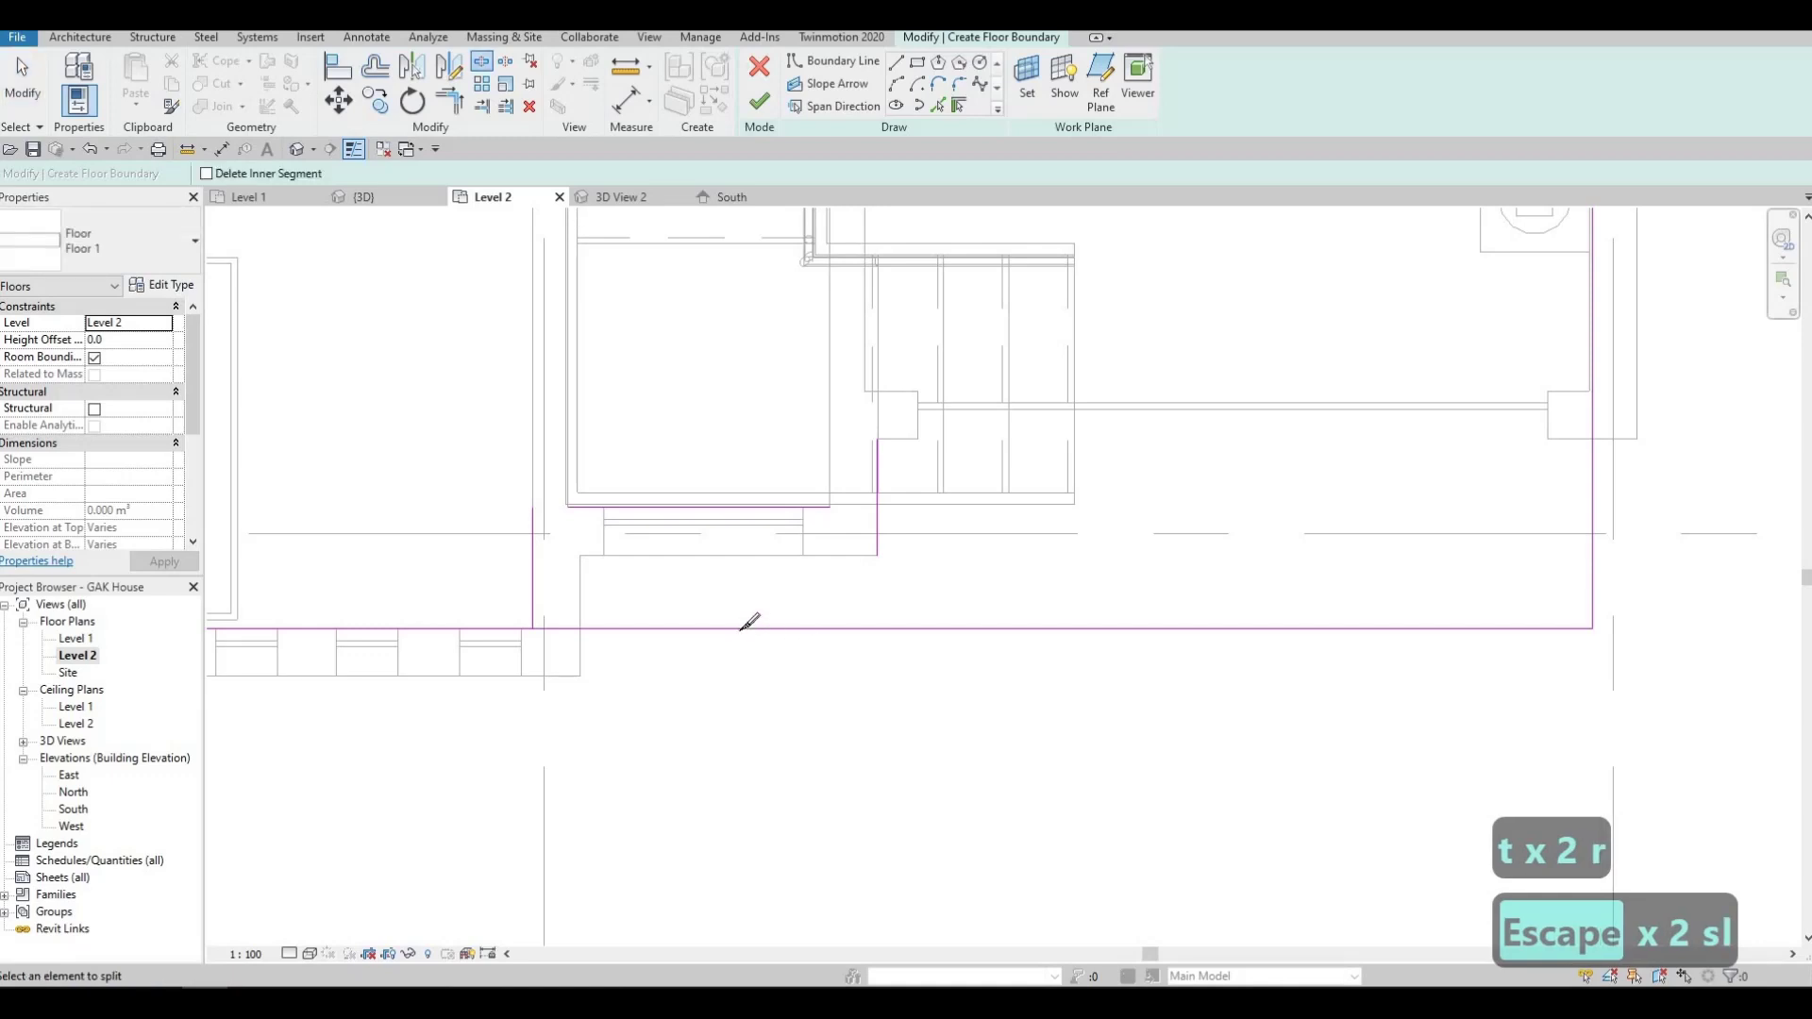
click(738, 628)
key(Escape)
key(Escape)
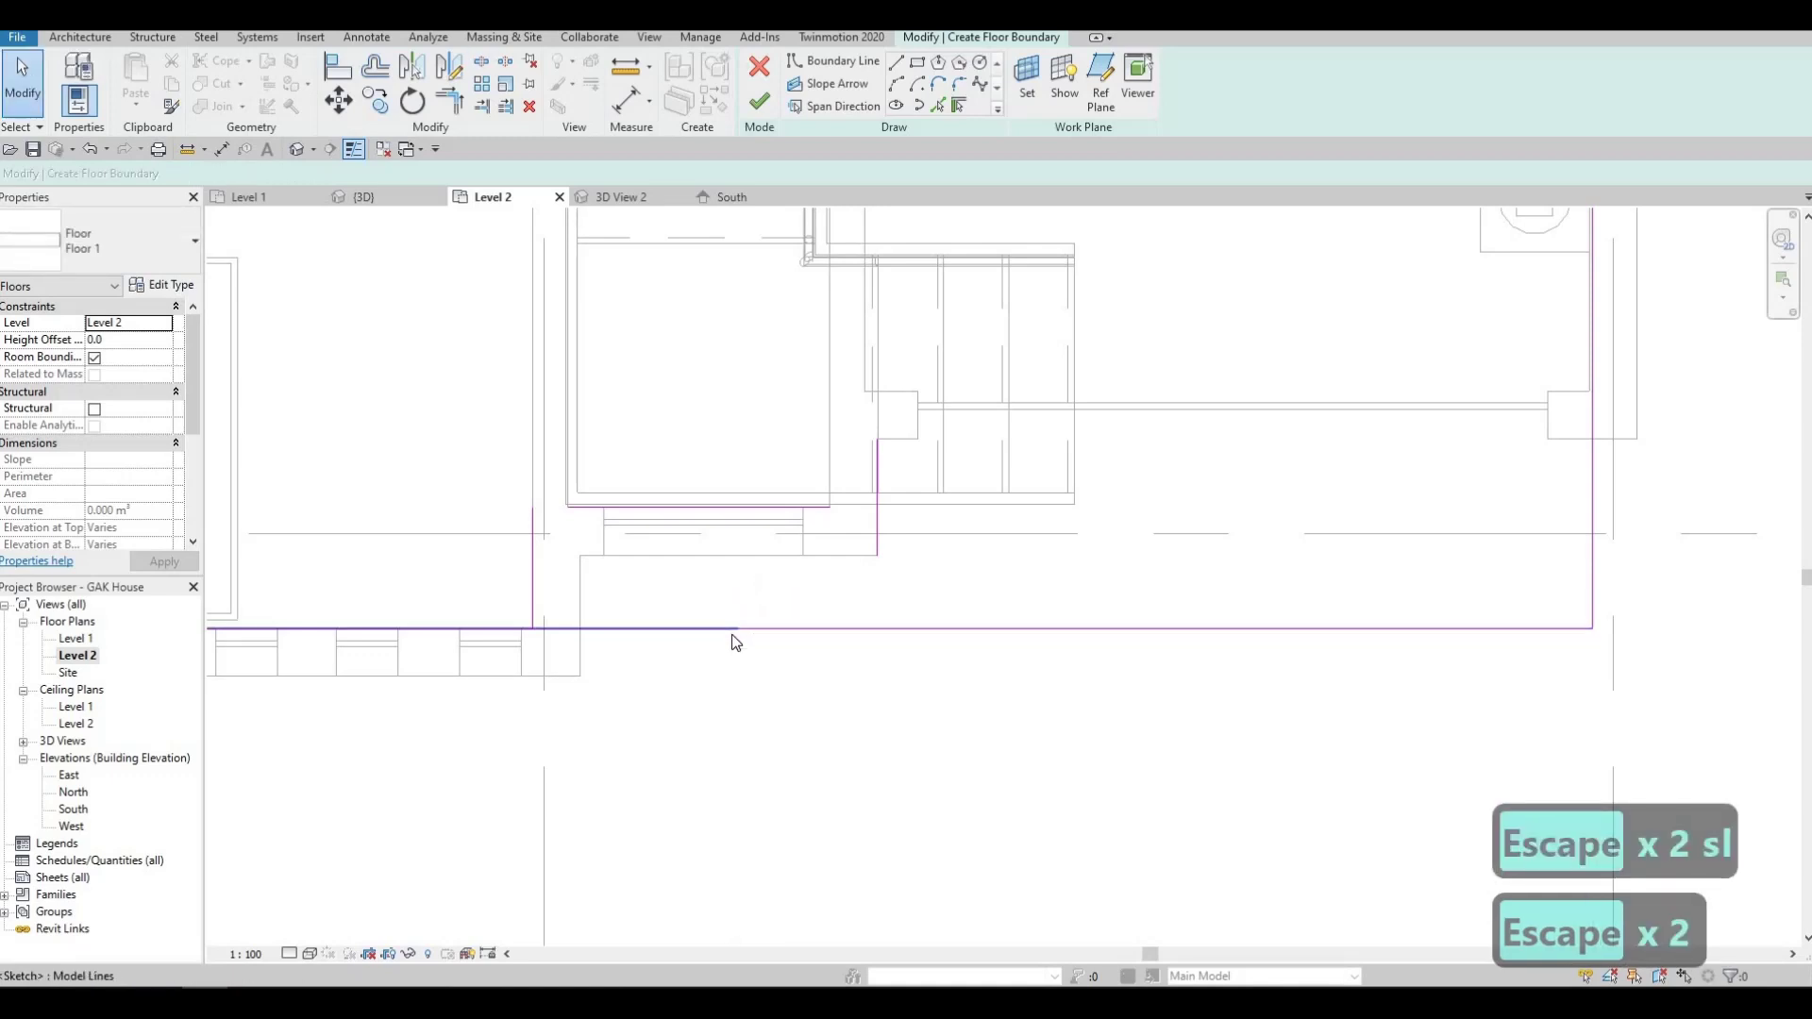
Trim the boundary lines to corners so the floor outline steps inward along the stair window wall.
key(t)
key(r)
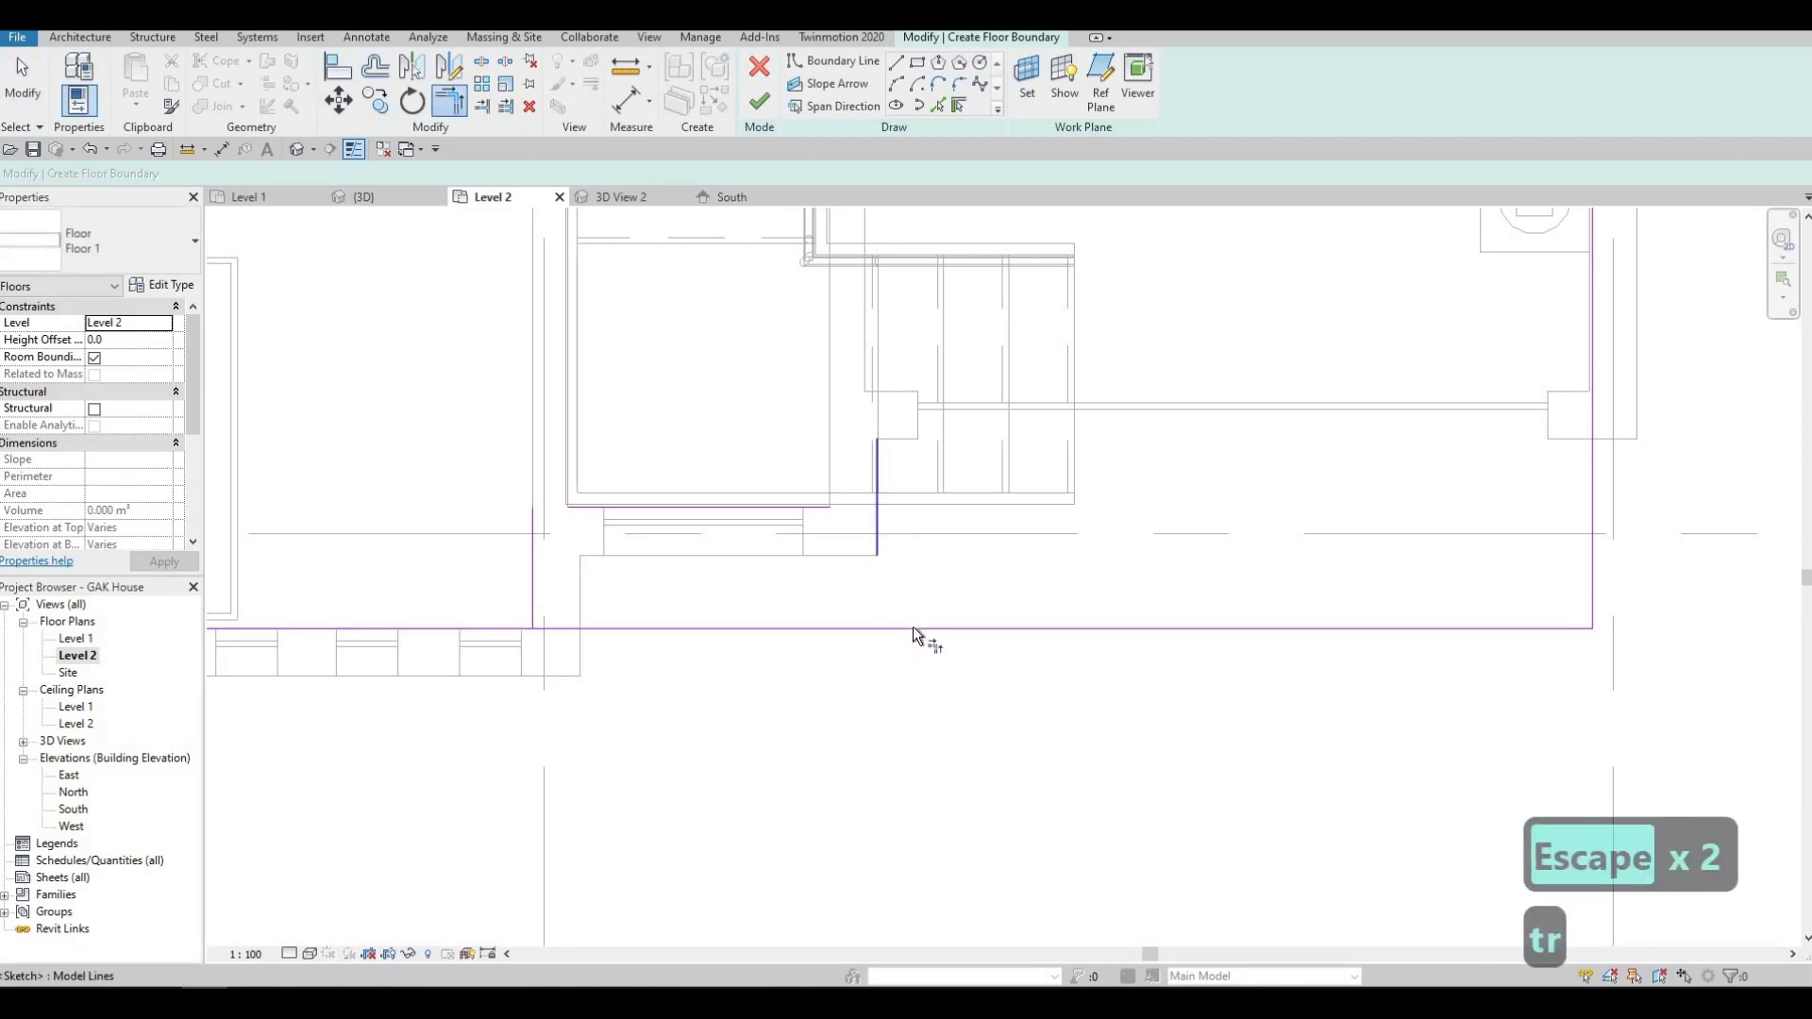
click(914, 628)
click(875, 533)
click(876, 534)
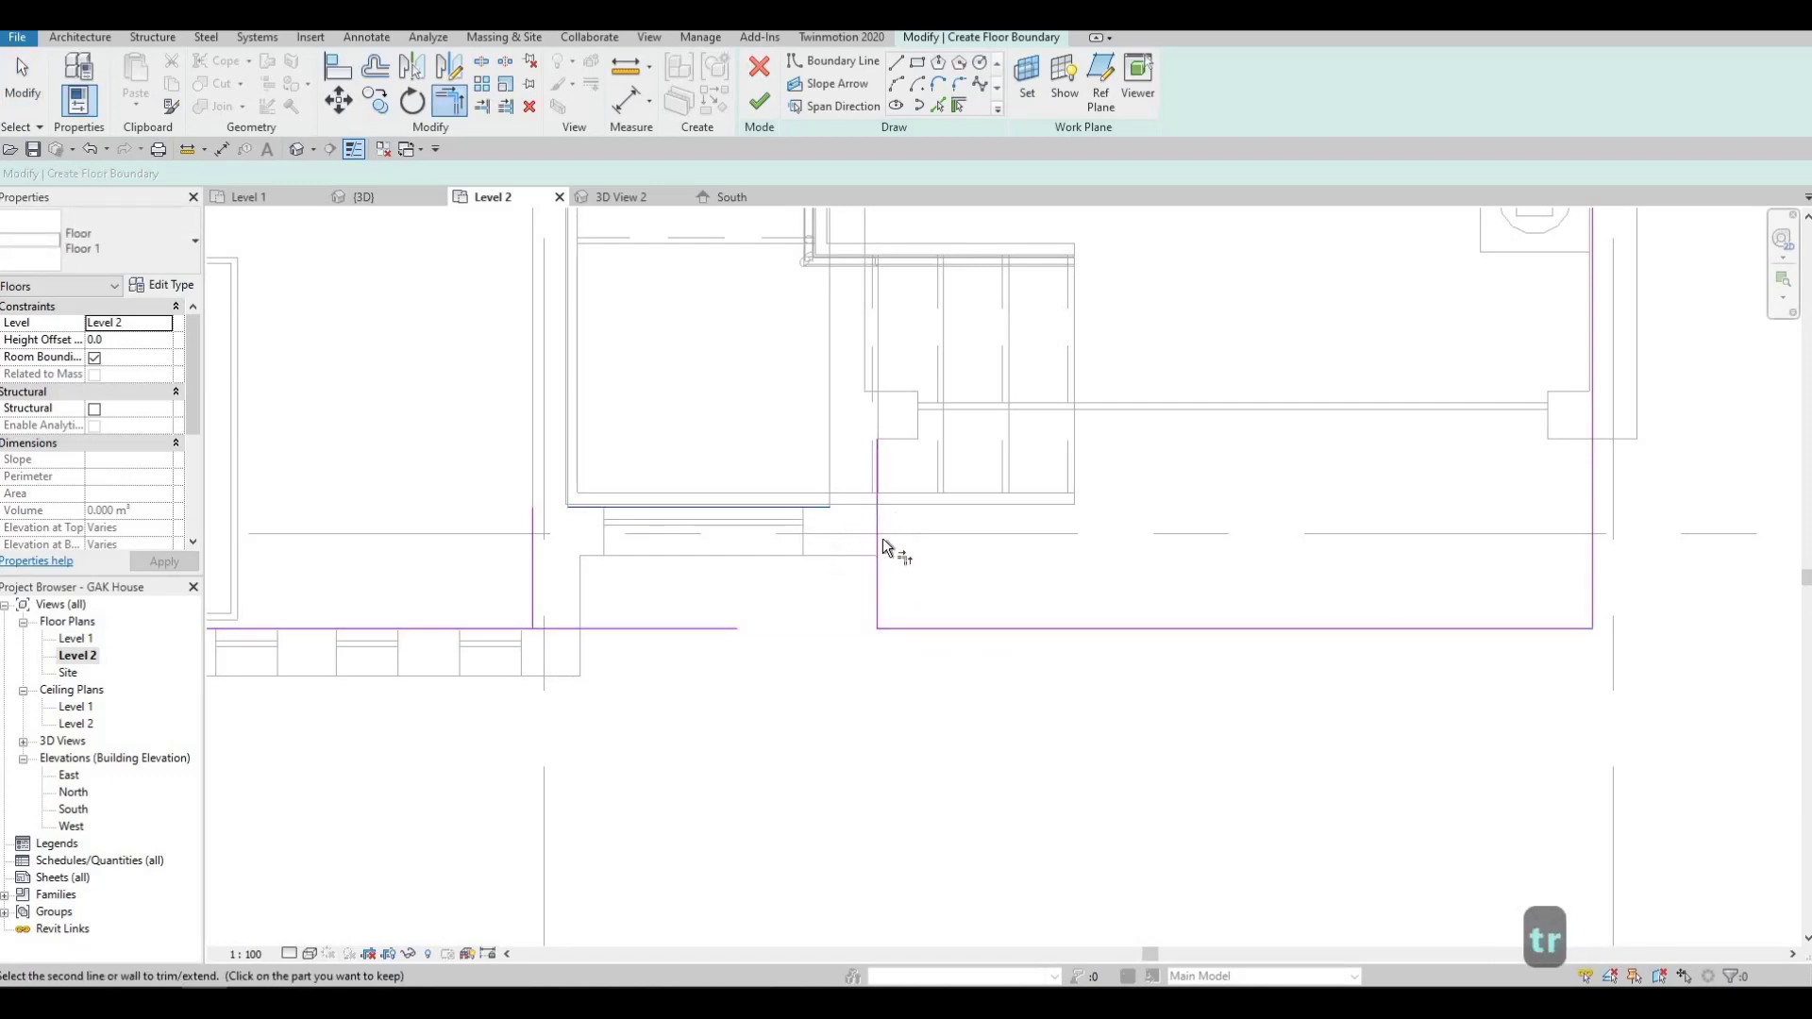
click(666, 508)
click(569, 508)
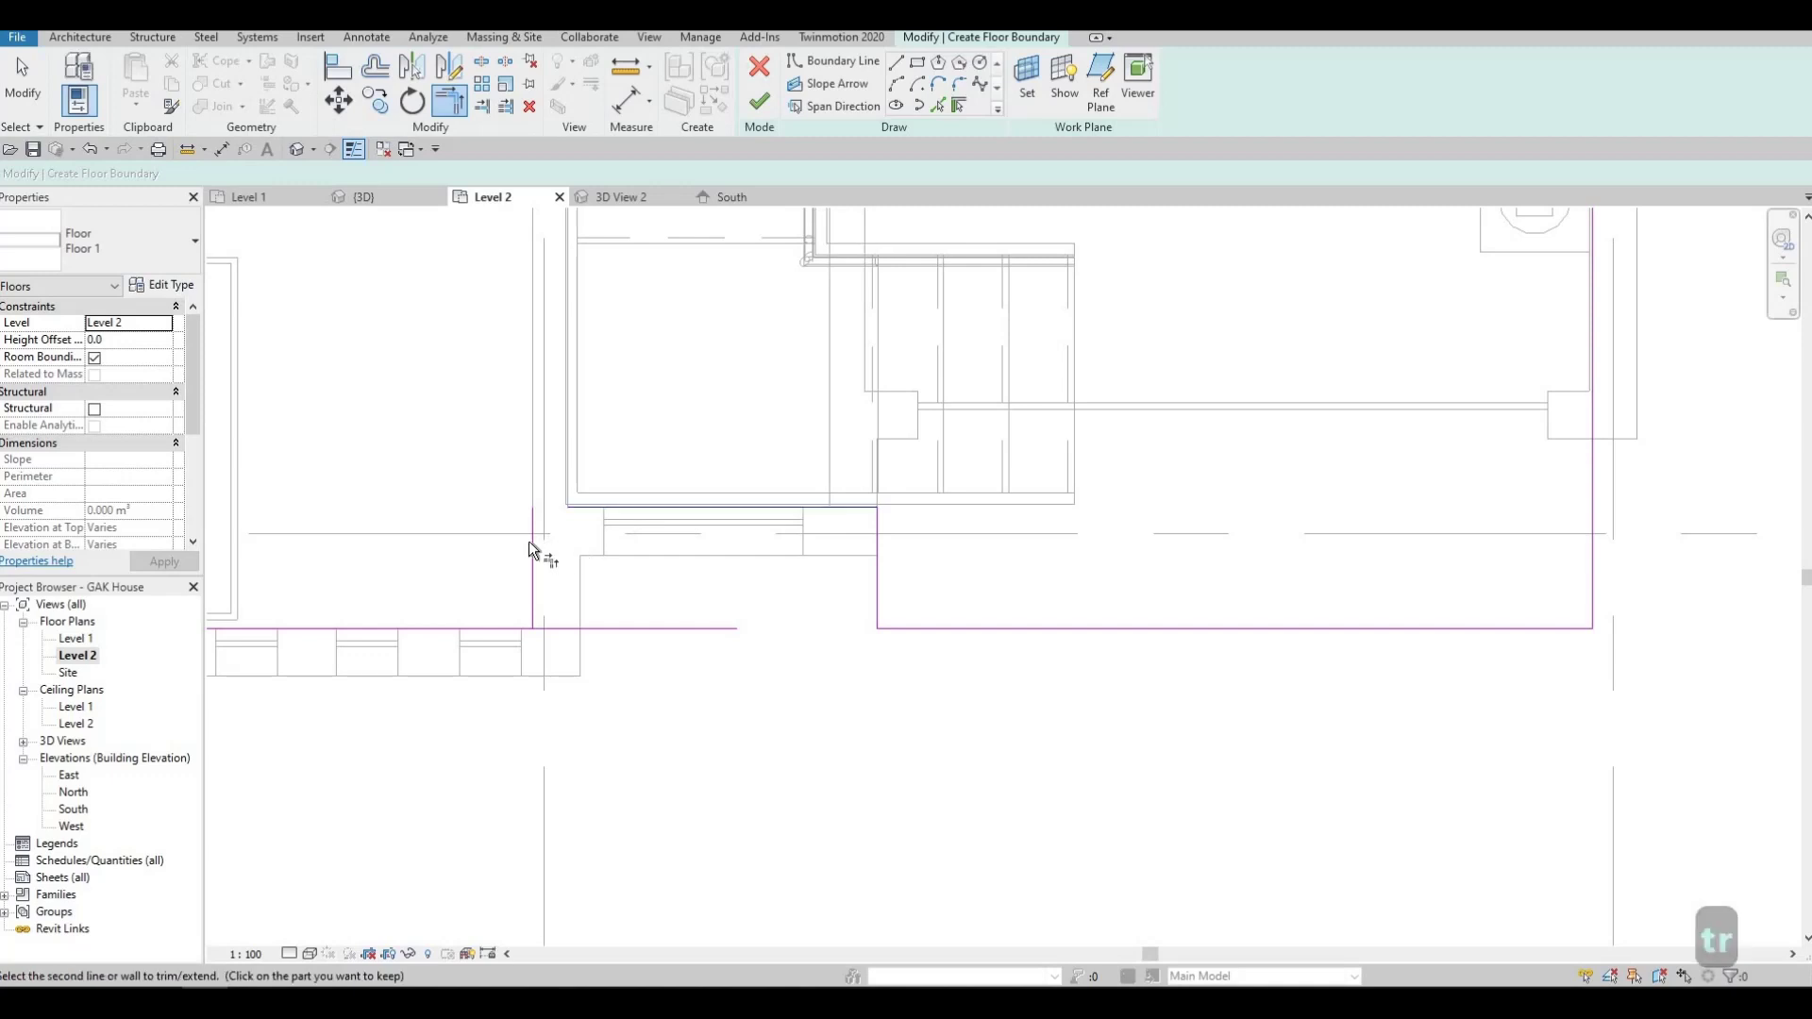
click(528, 541)
click(528, 591)
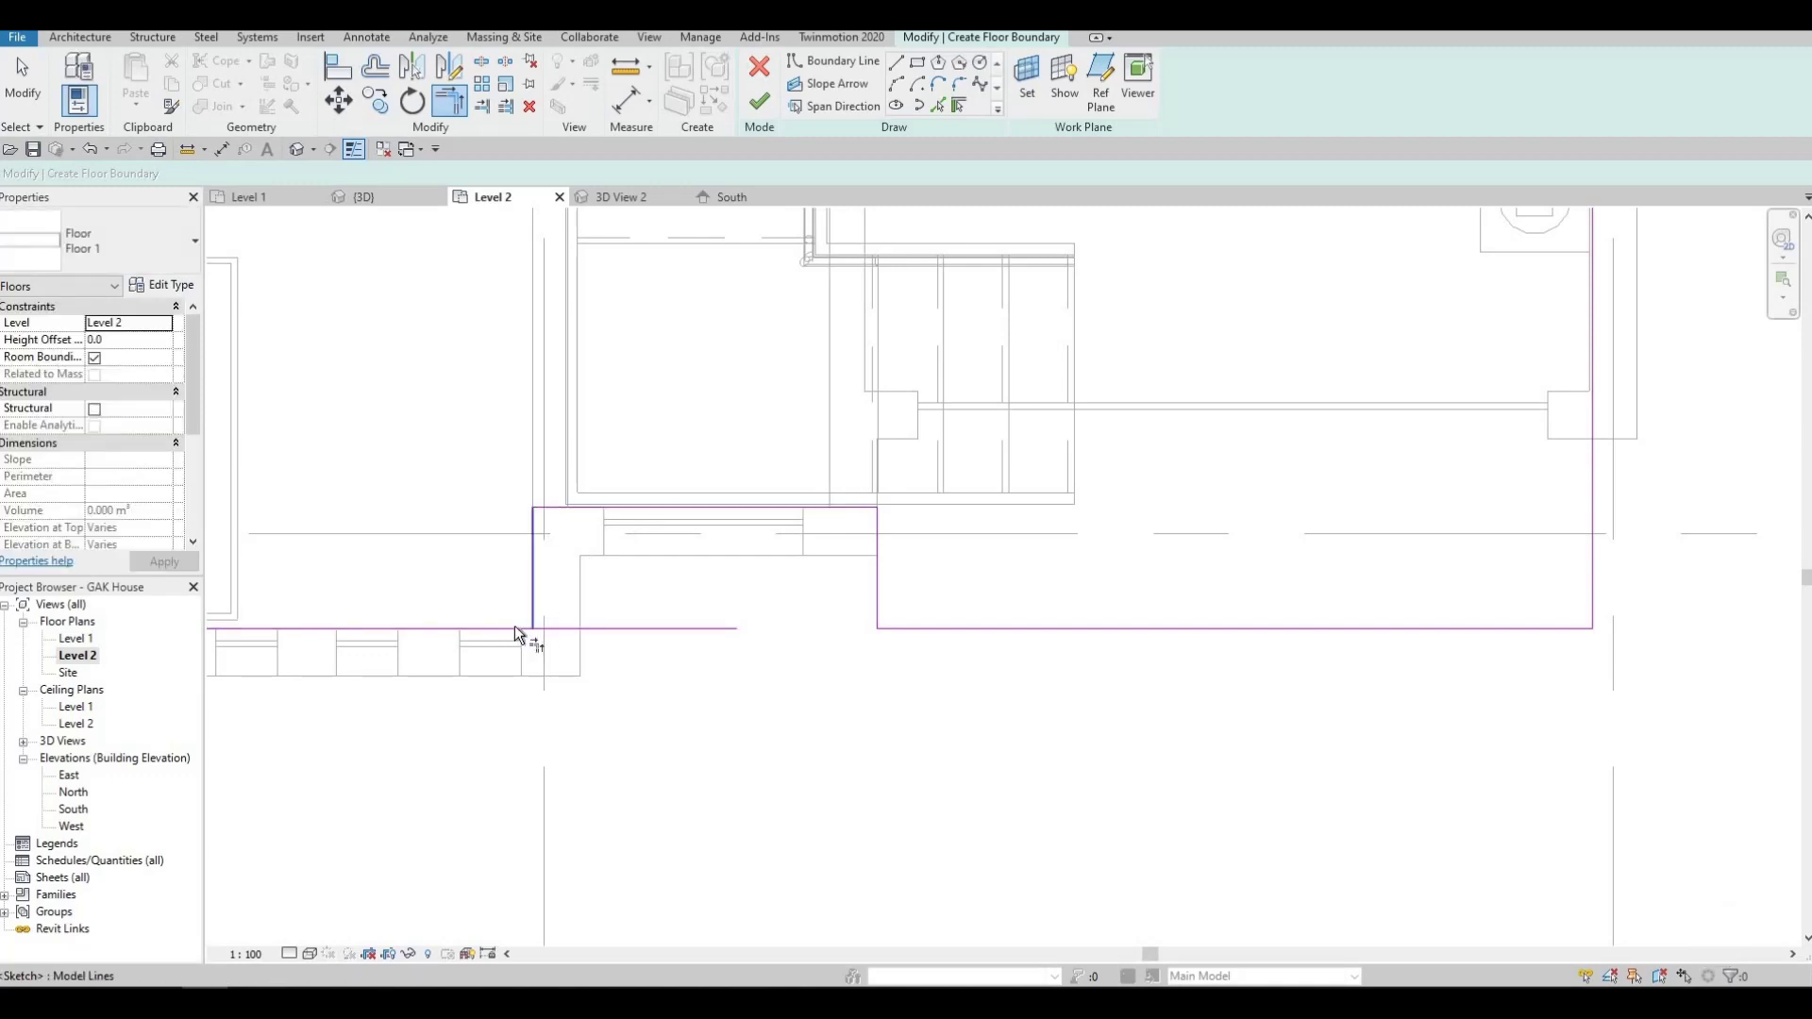
click(513, 626)
Examine the floor boundary against the walls from grid C up to the corners at grid A.
scroll(809, 666, down, 2)
middle_drag(696, 762, 826, 742)
middle_drag(892, 691, 734, 732)
middle_drag(1034, 684, 923, 792)
middle_drag(954, 704, 944, 755)
middle_drag(955, 557, 959, 696)
scroll(959, 698, down, 3)
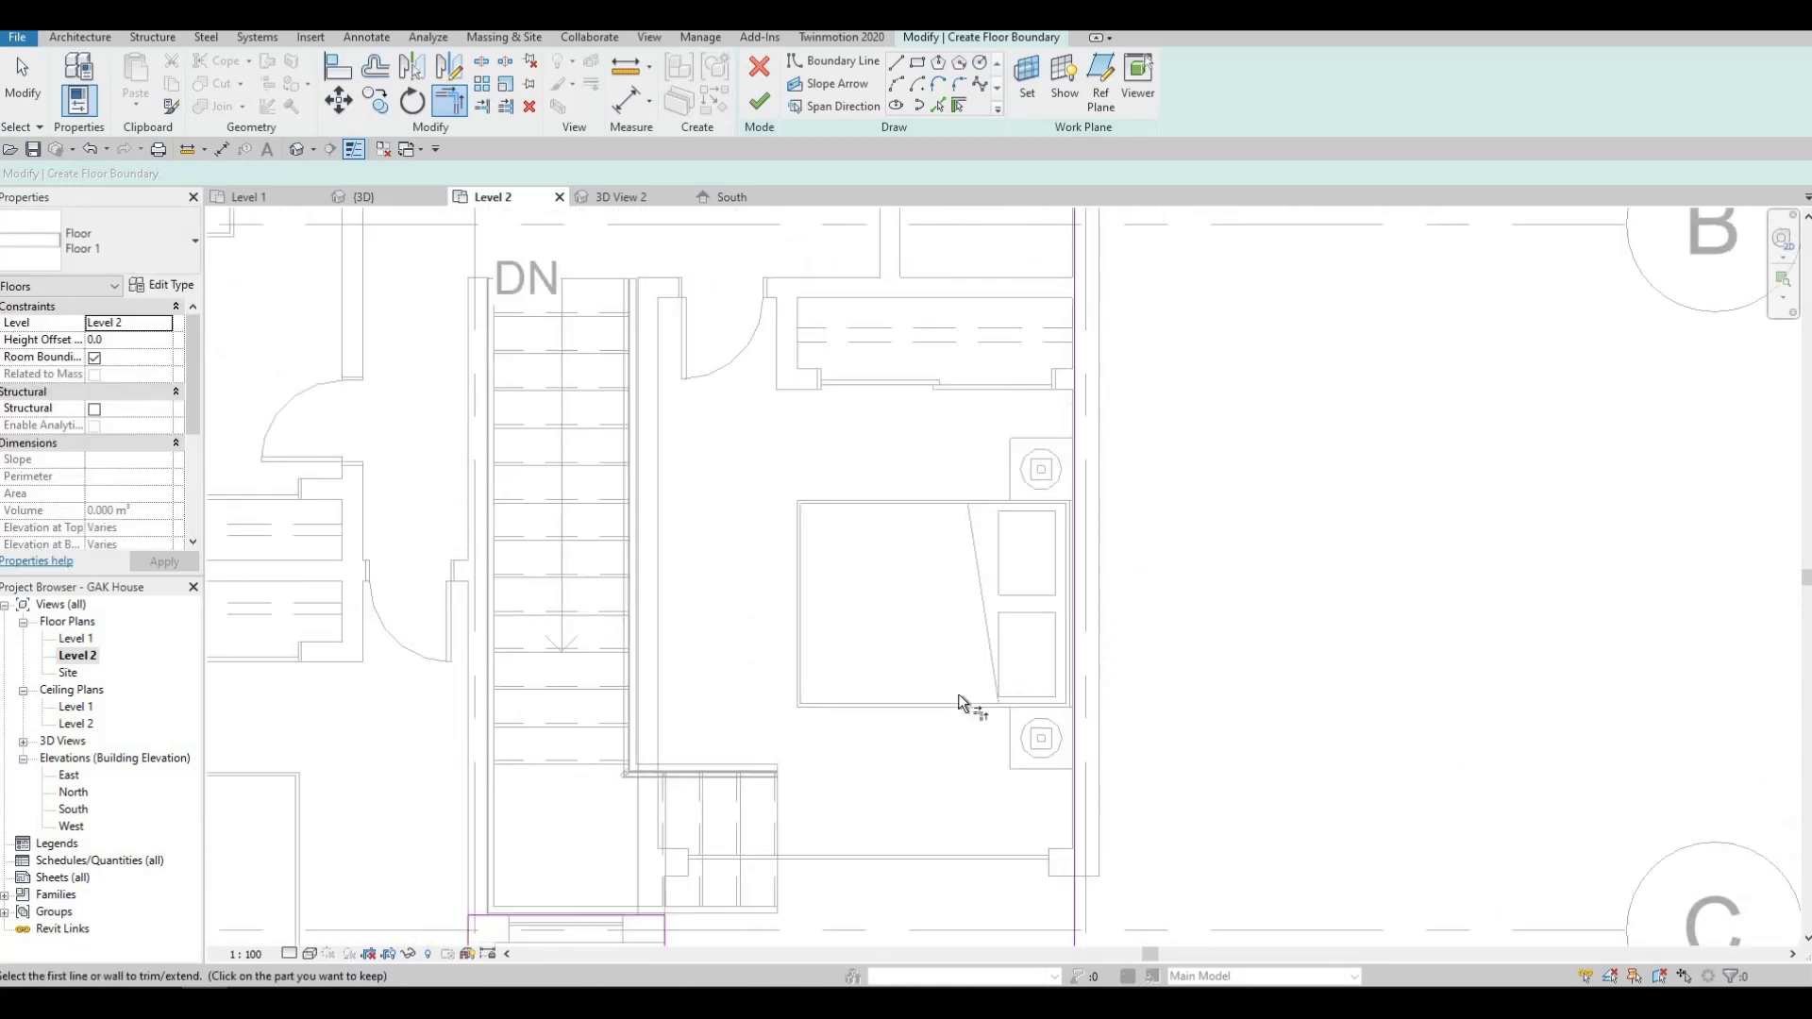
middle_drag(961, 810, 961, 908)
scroll(920, 812, down, 1)
middle_drag(868, 673, 891, 848)
scroll(892, 848, down, 1)
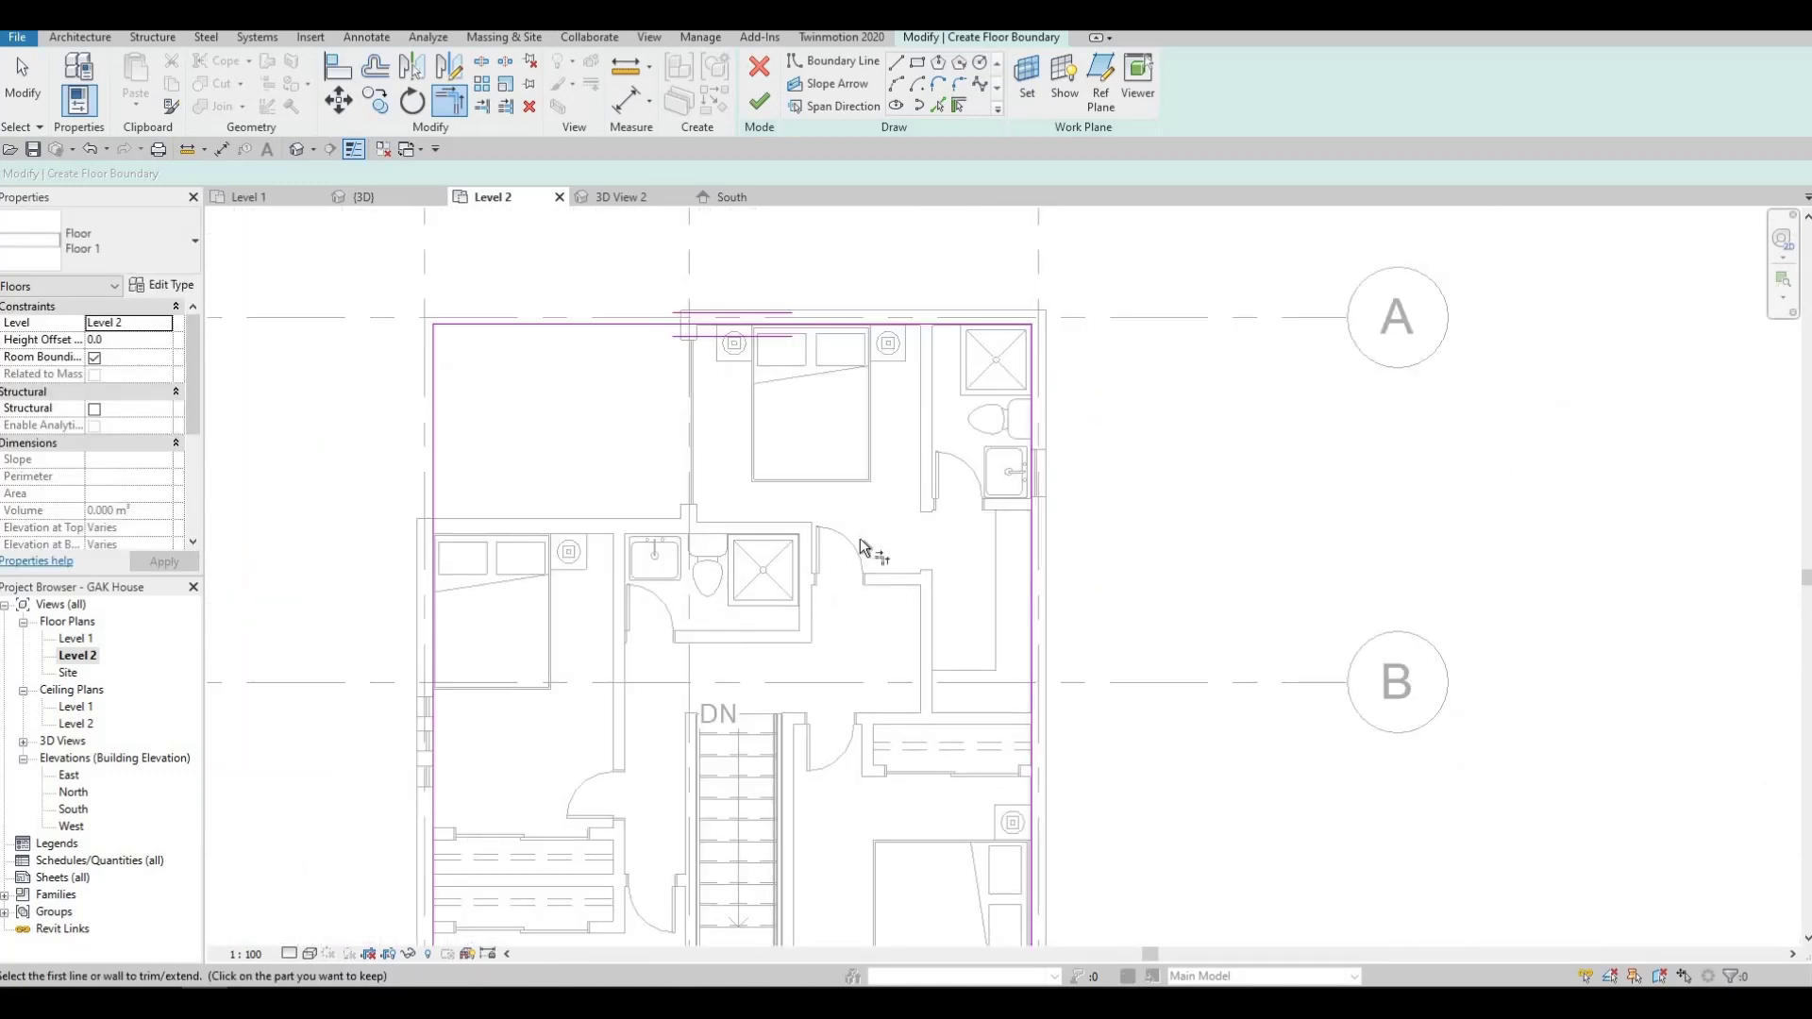
middle_drag(813, 539, 819, 654)
middle_drag(512, 481, 602, 473)
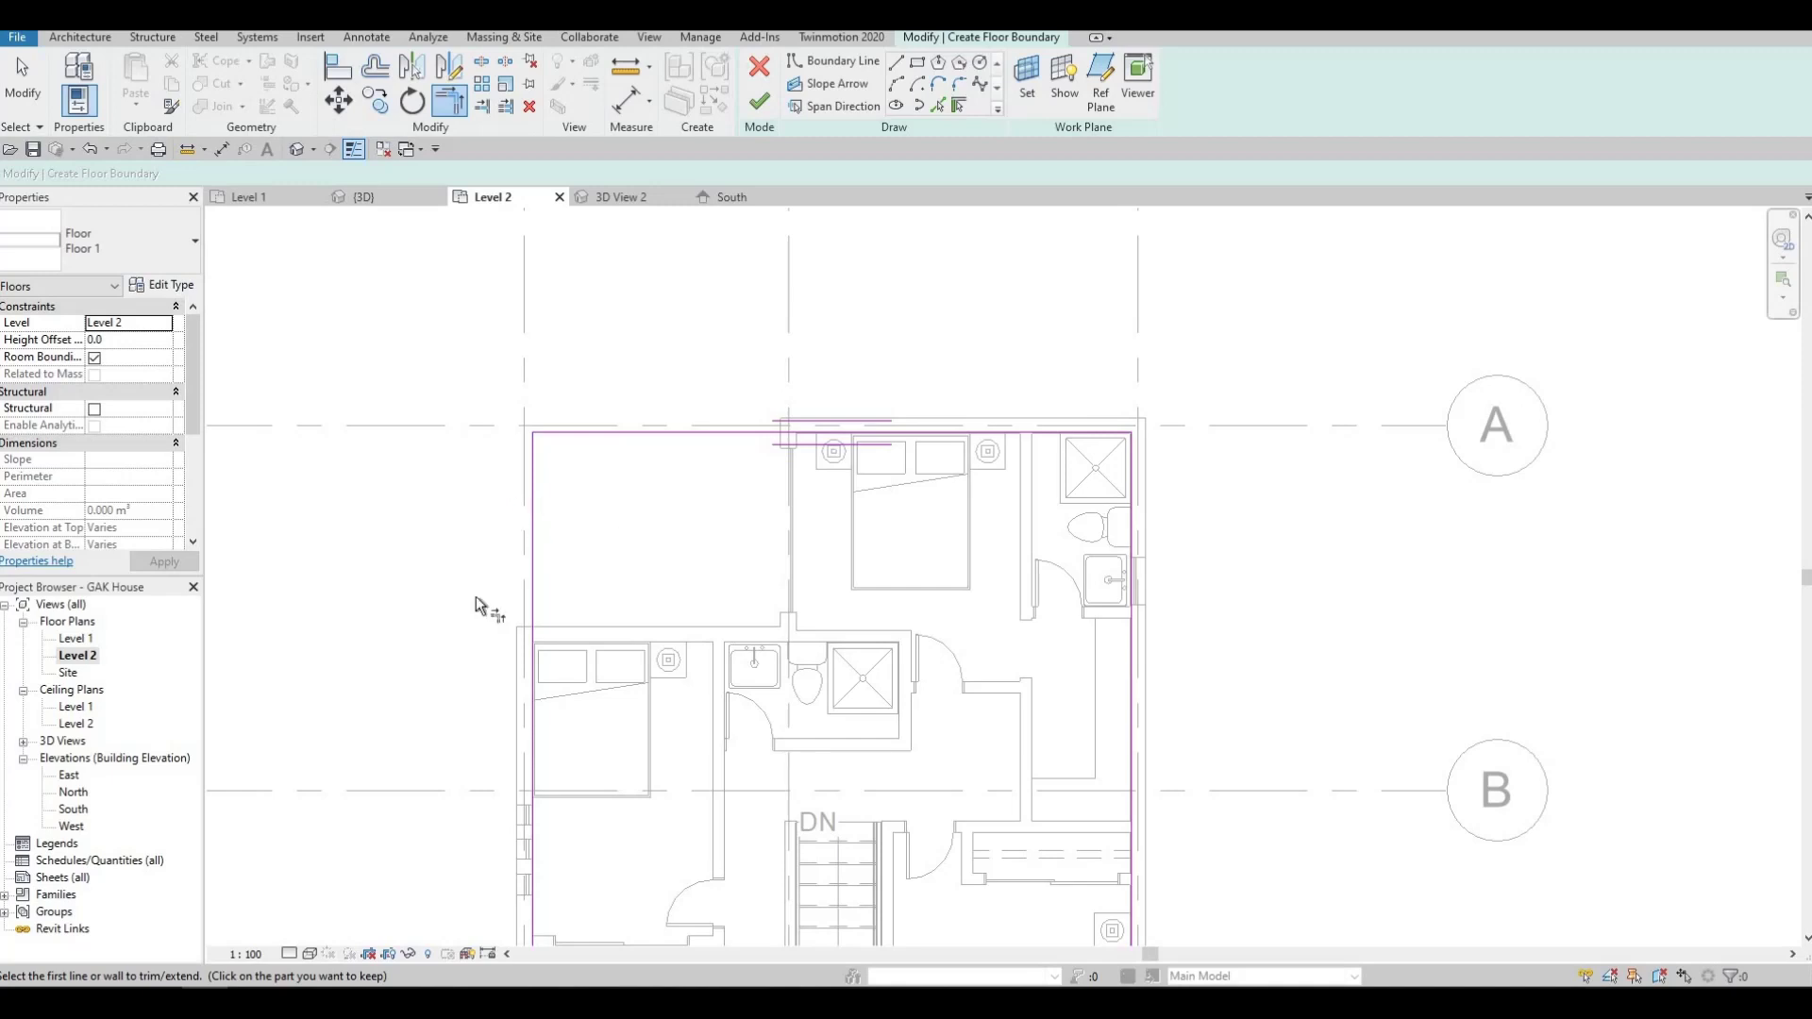
scroll(666, 566, down, 2)
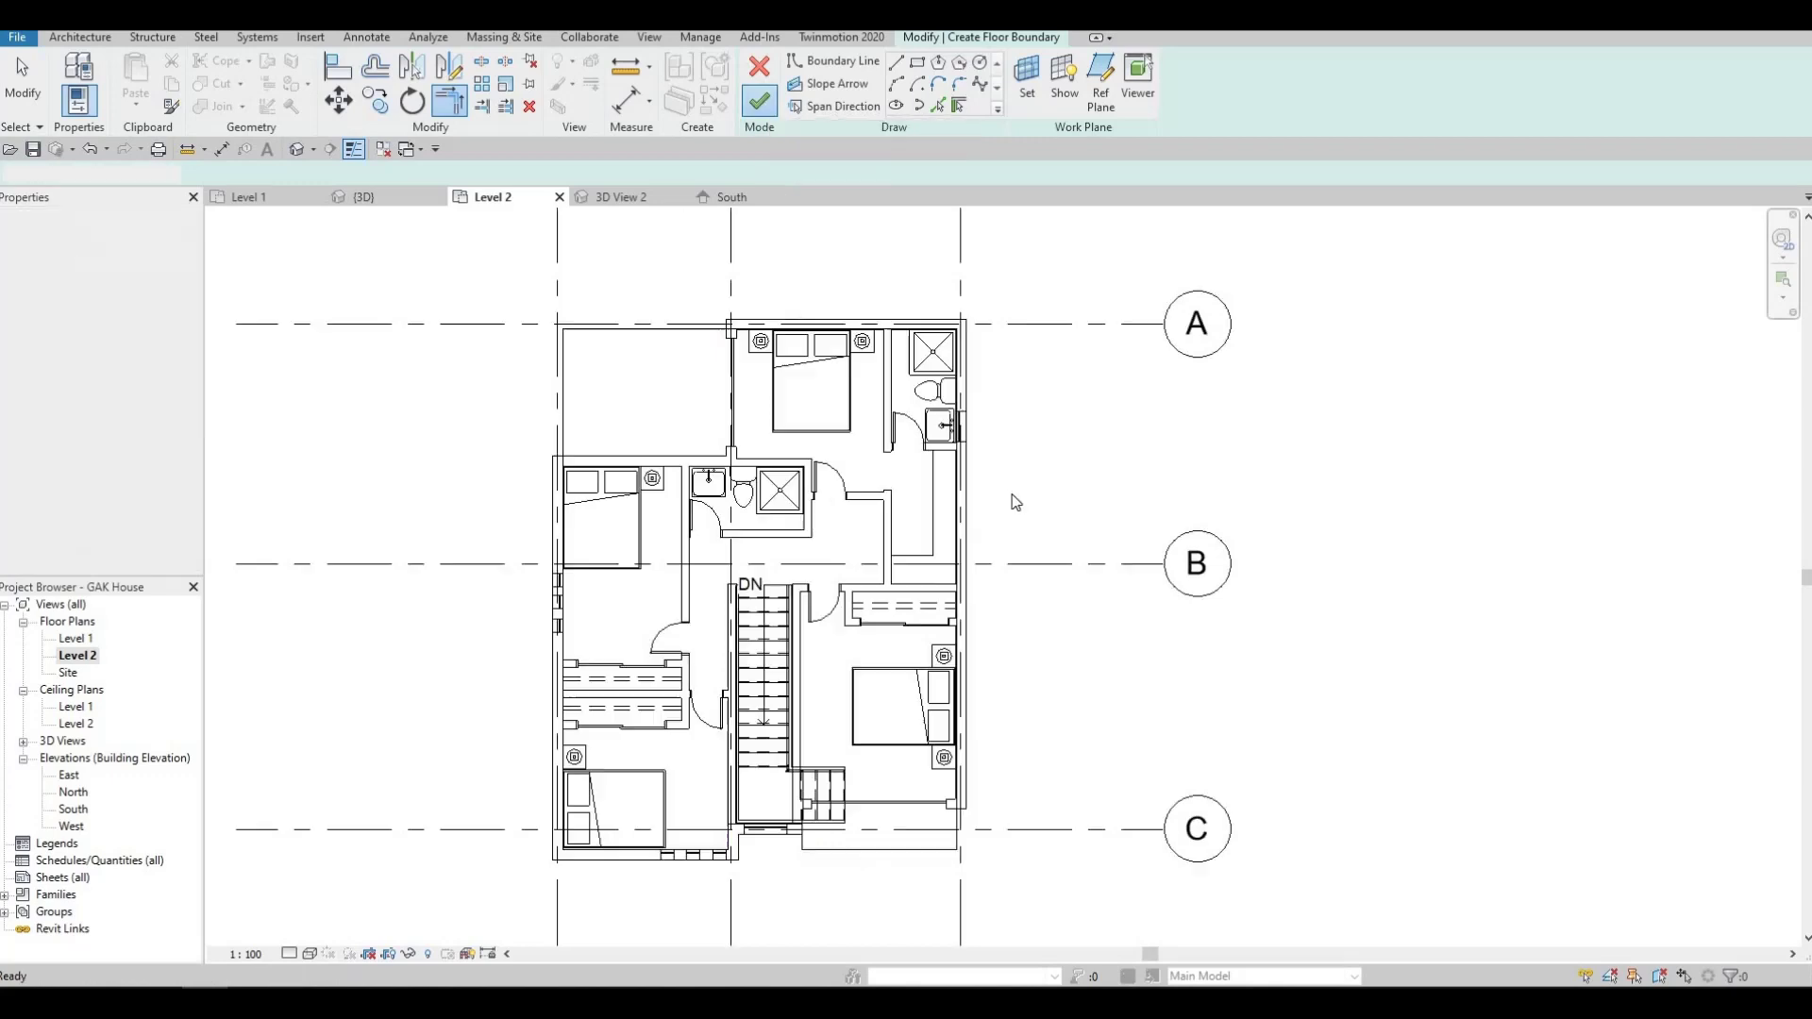
Finish the Level 2 floor sketch and open the default 3D view facing the entrance front.
key(Return)
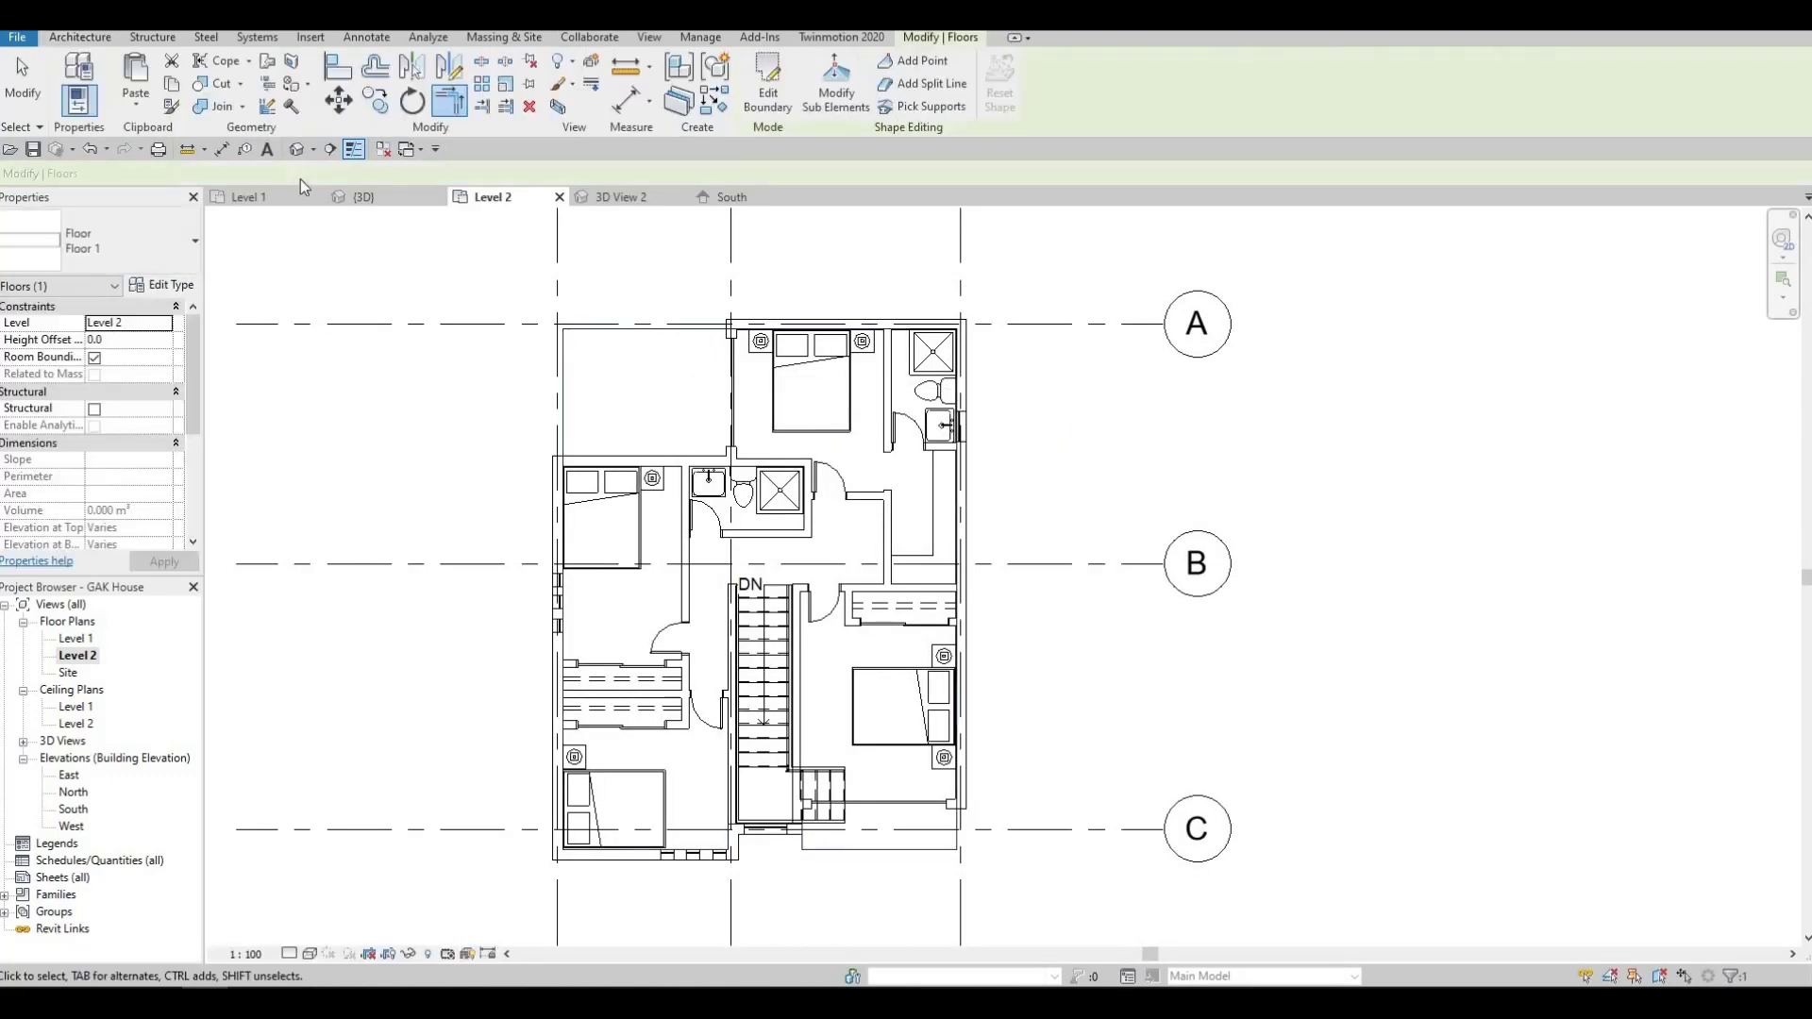
click(297, 149)
shift+middle_drag(731, 618, 479, 567)
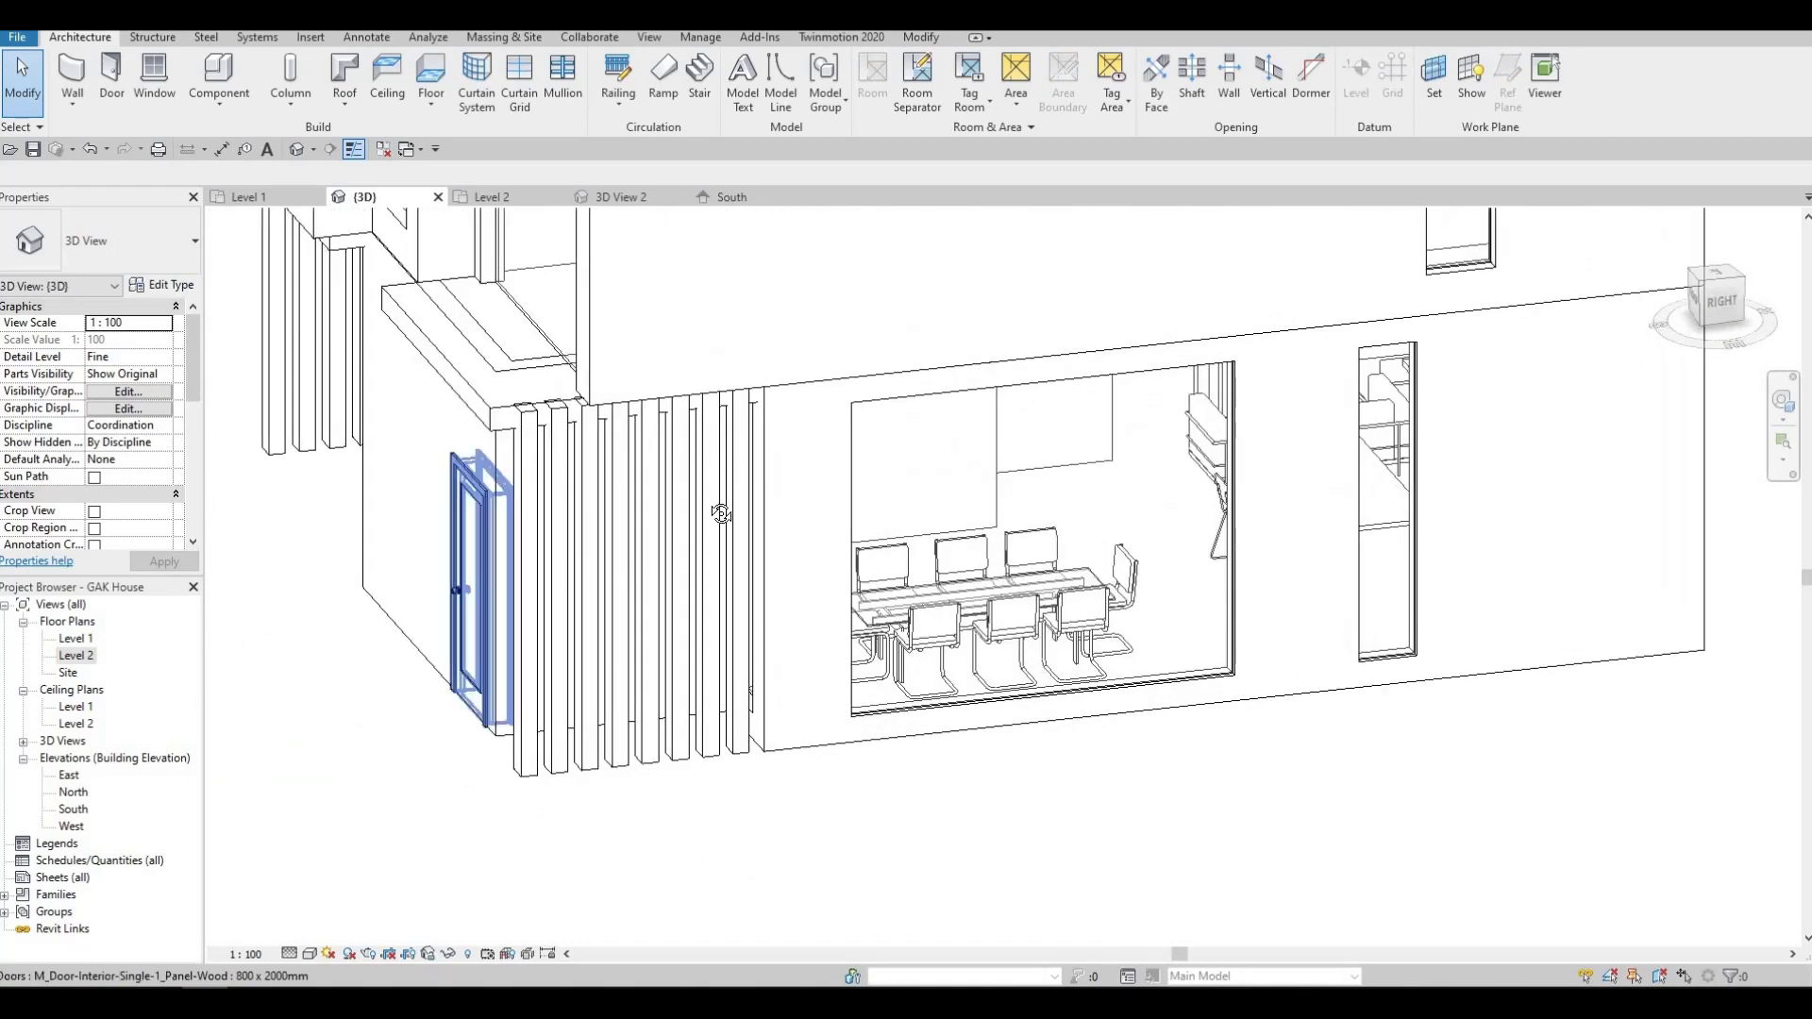
shift+middle_drag(883, 523, 918, 663)
shift+middle_drag(1067, 529, 1141, 582)
Attach the top of the Level 1 exterior wall containing the entrance door to the Level 2 floor.
key(Tab)
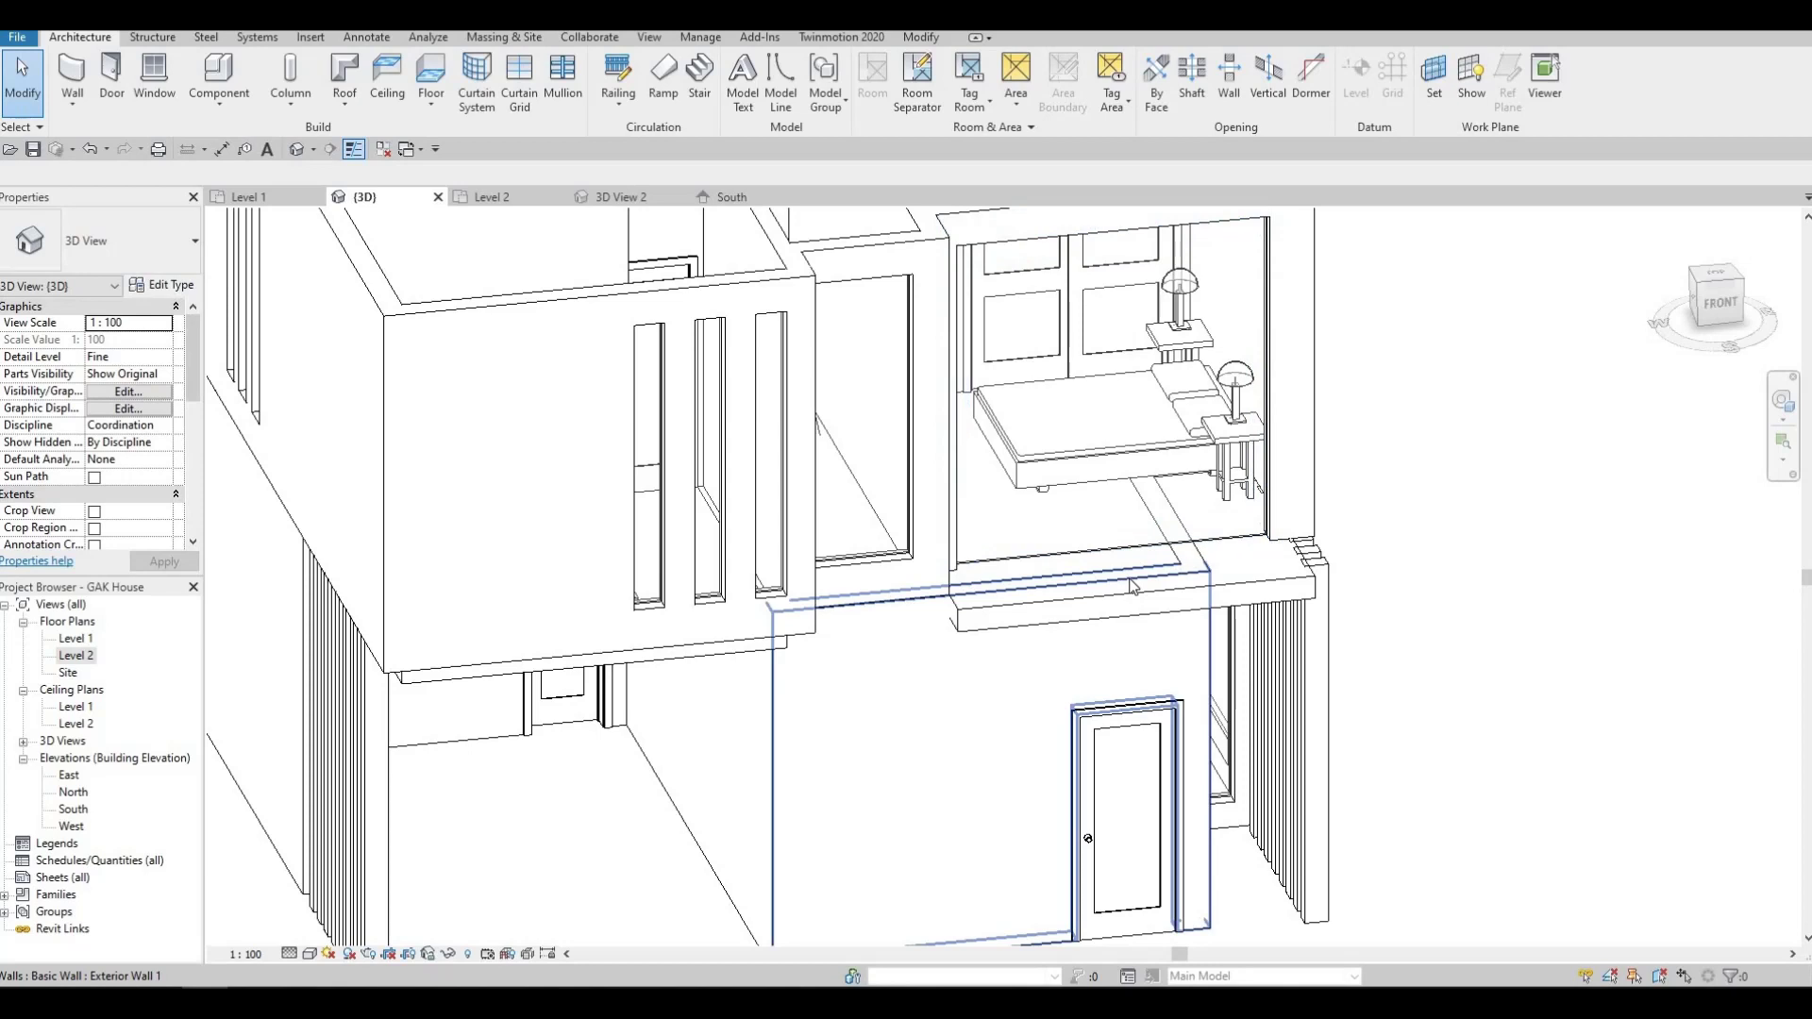
click(1131, 582)
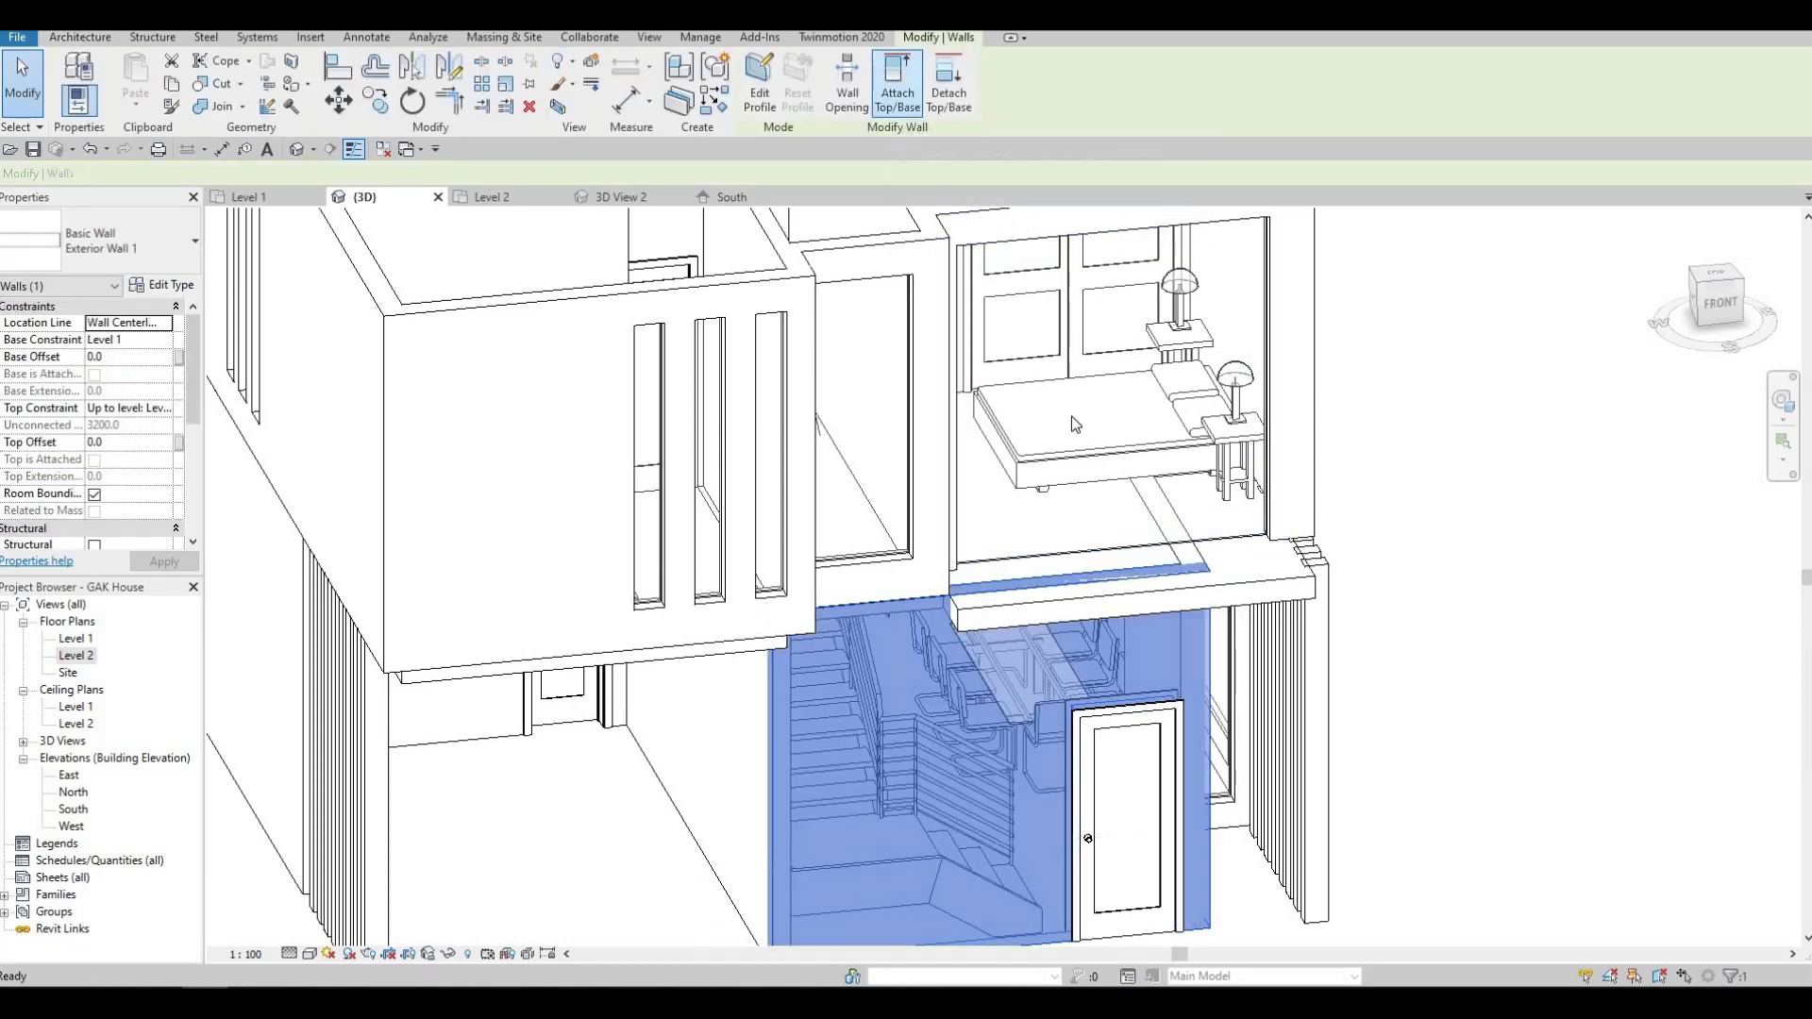
click(898, 100)
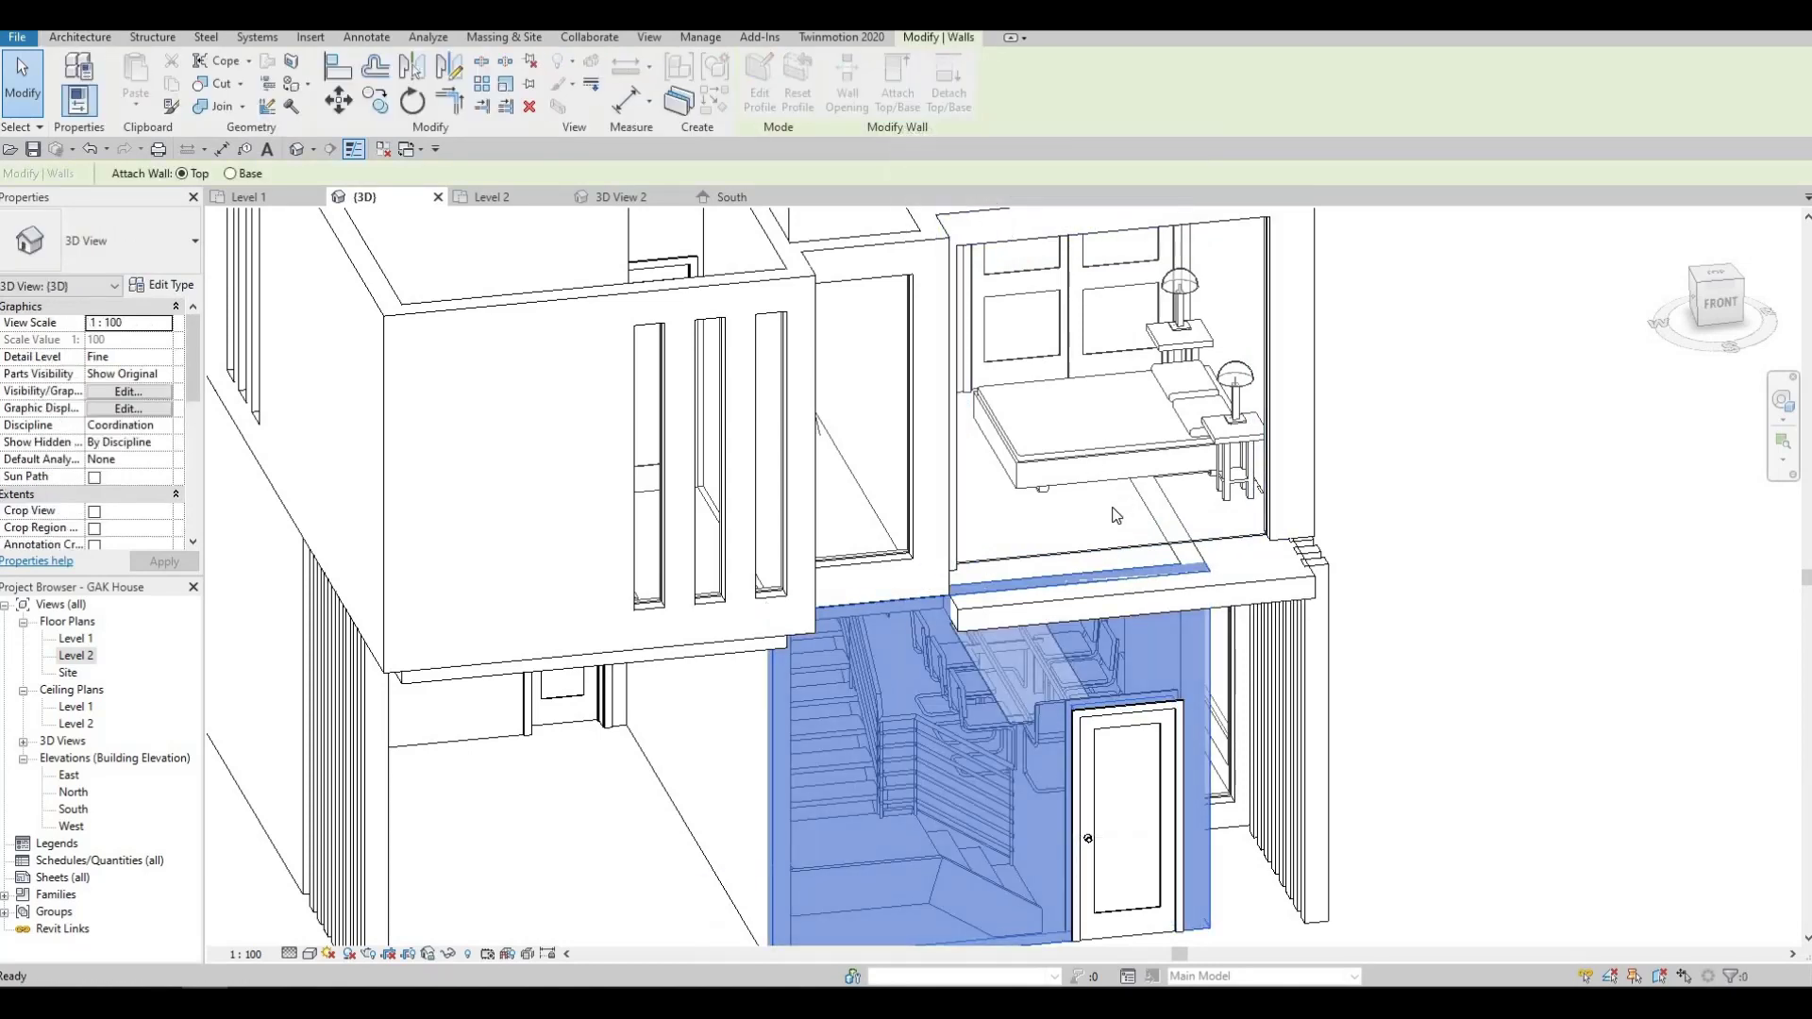
click(1170, 602)
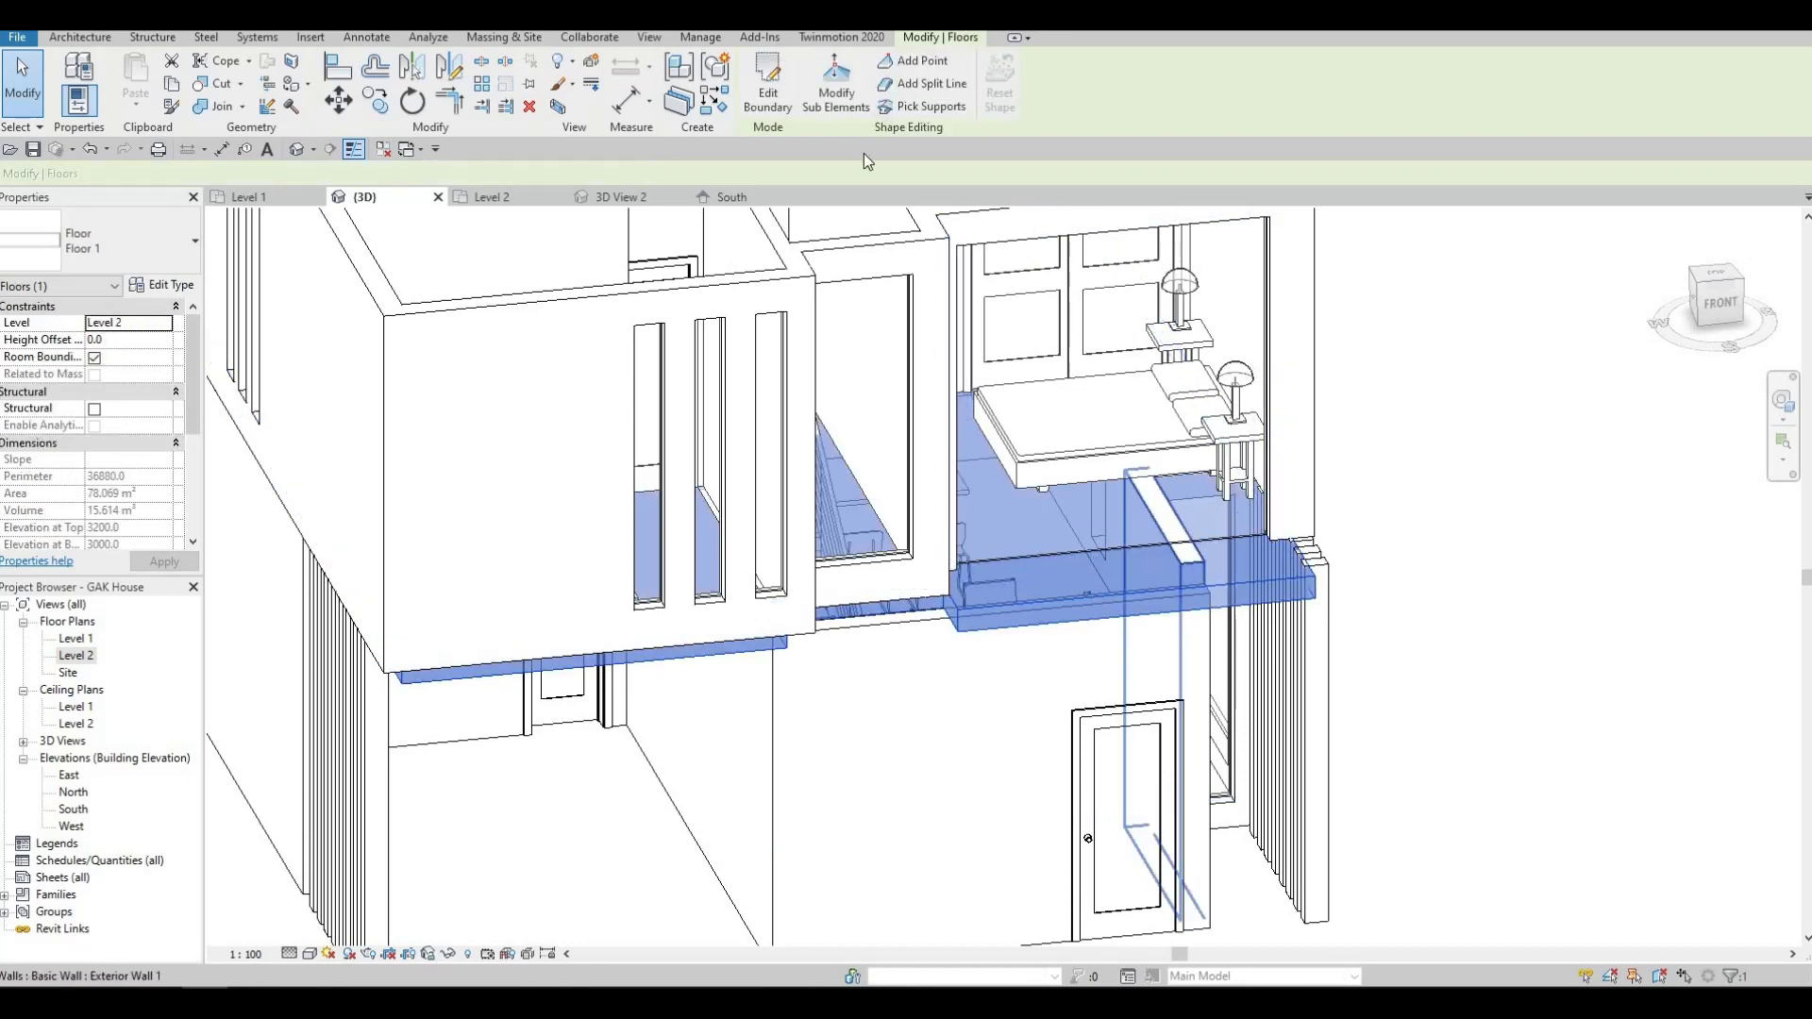
key(Escape)
key(Escape)
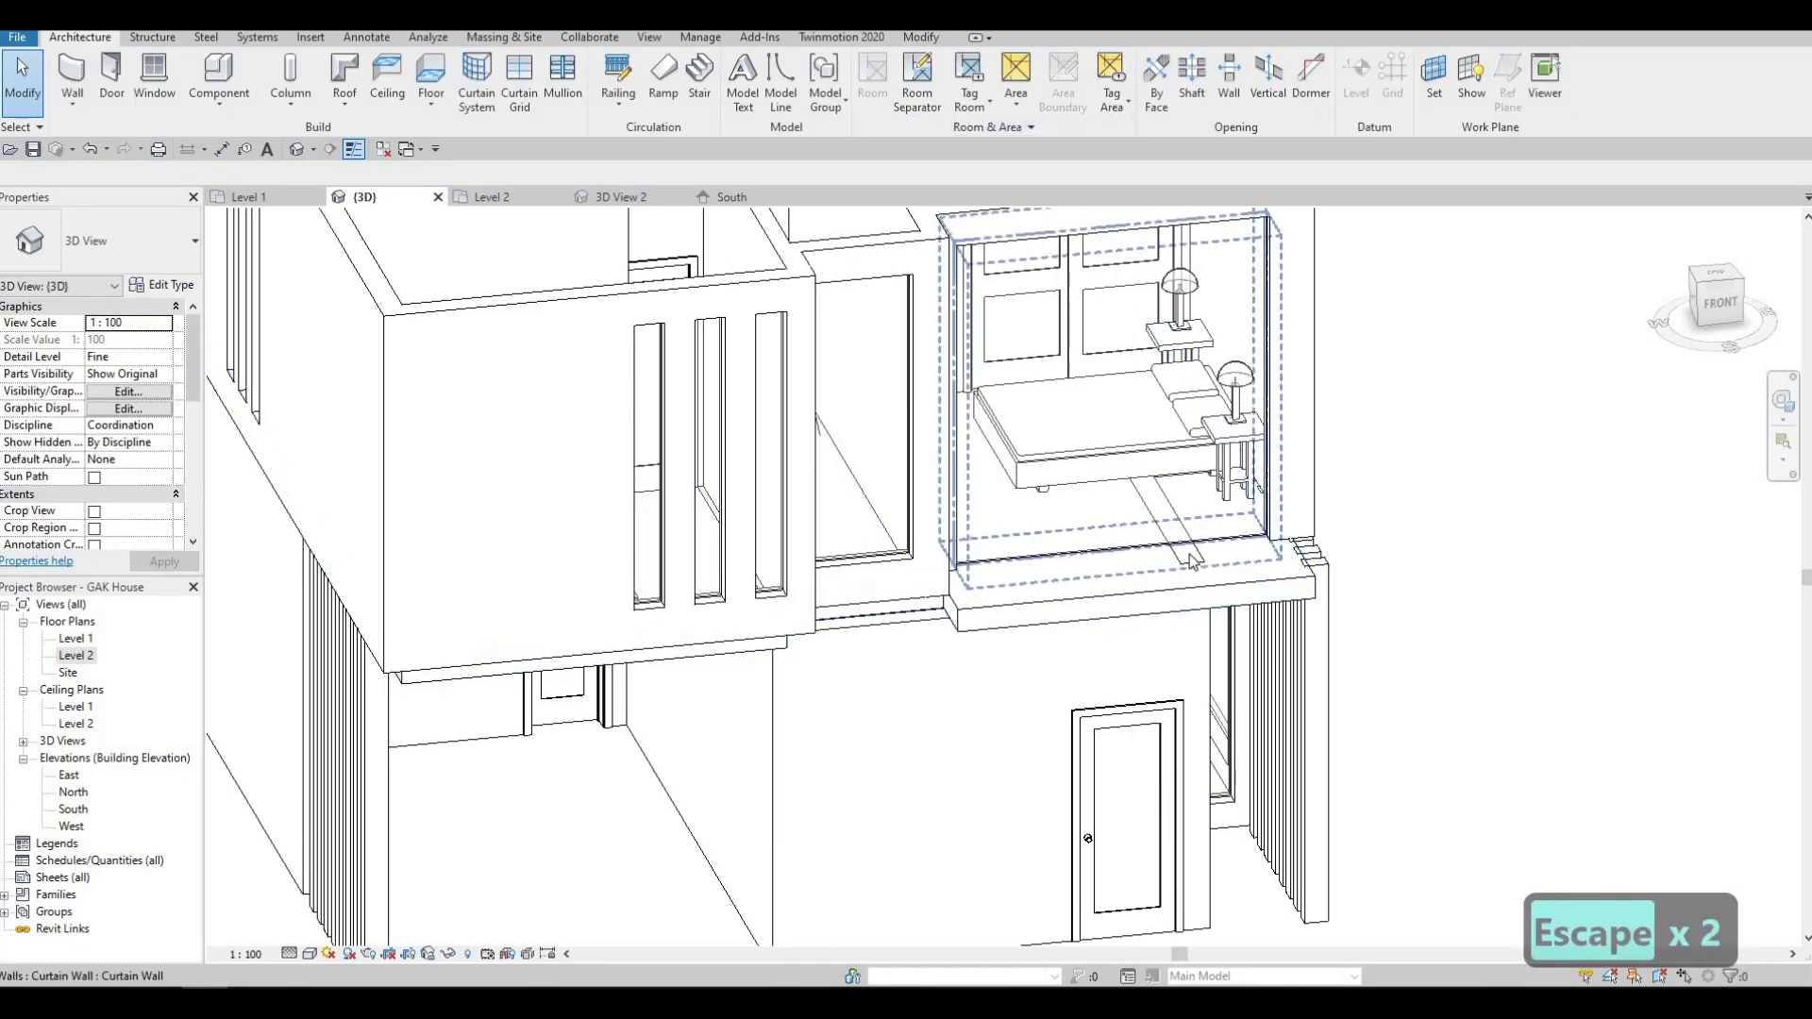
Attach the top of the short exterior return wall beside the entrance door to the Level 2 floor.
click(1168, 519)
click(898, 93)
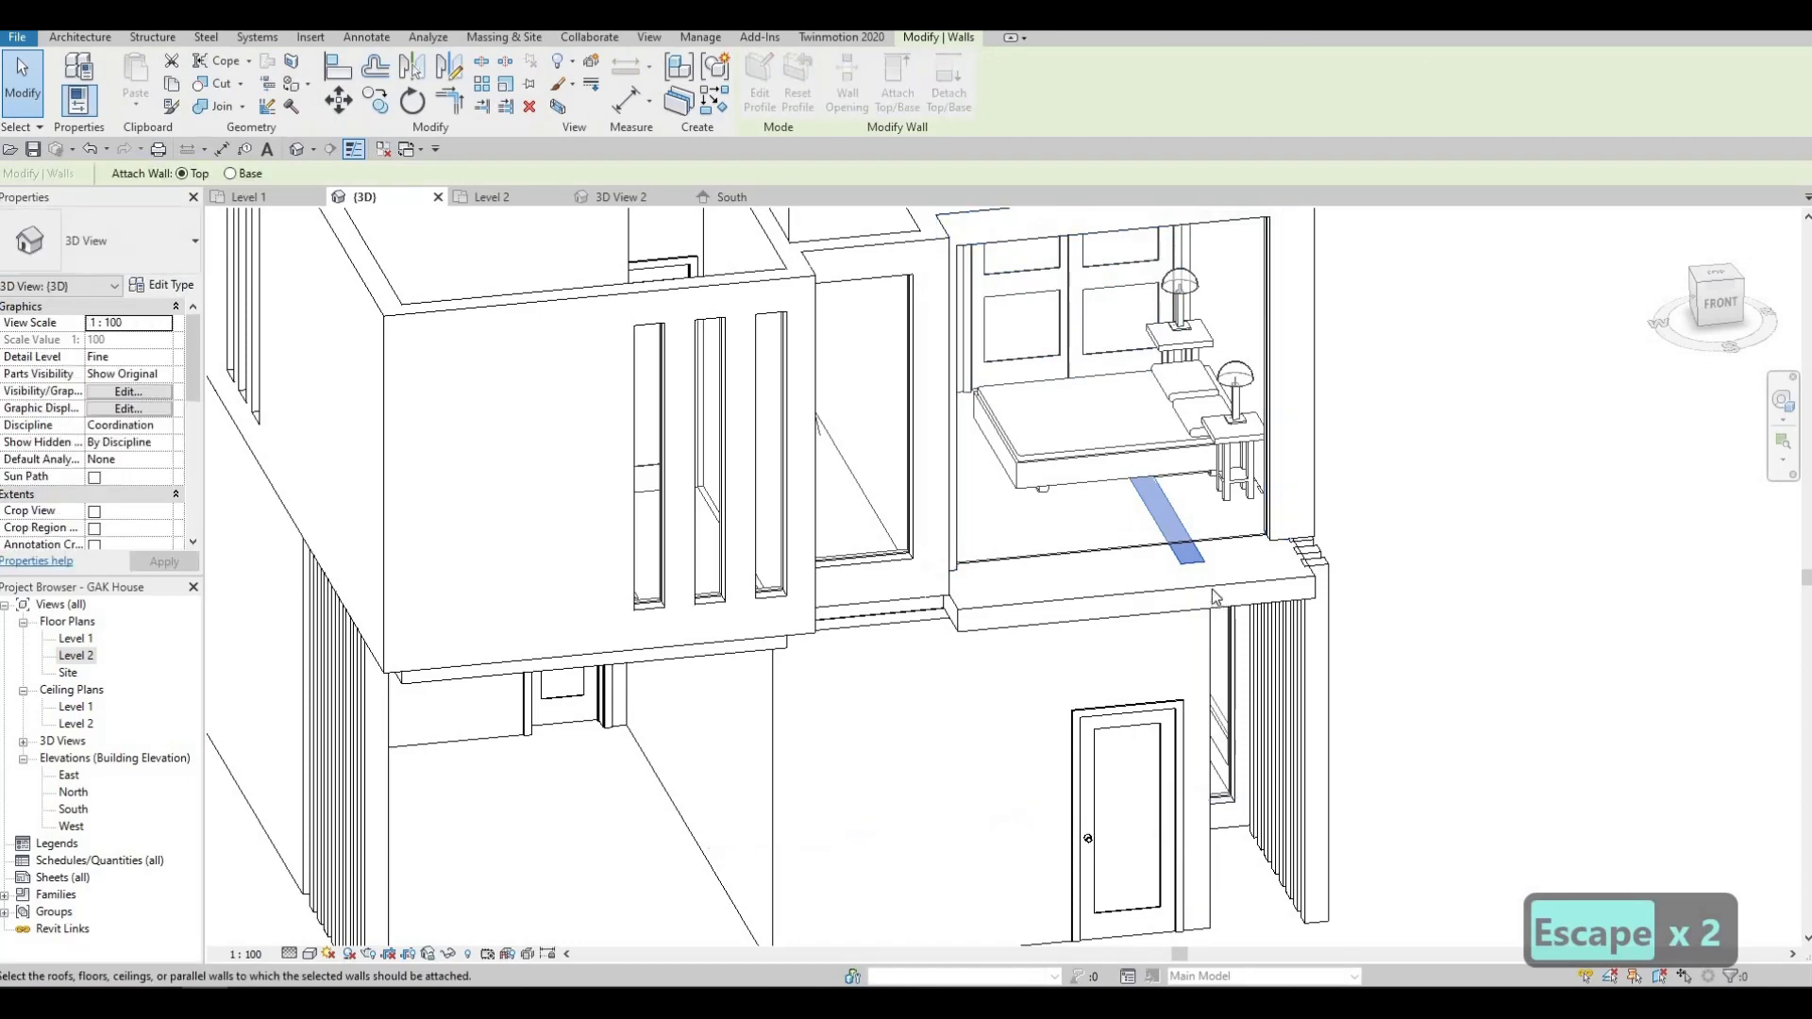
click(1180, 609)
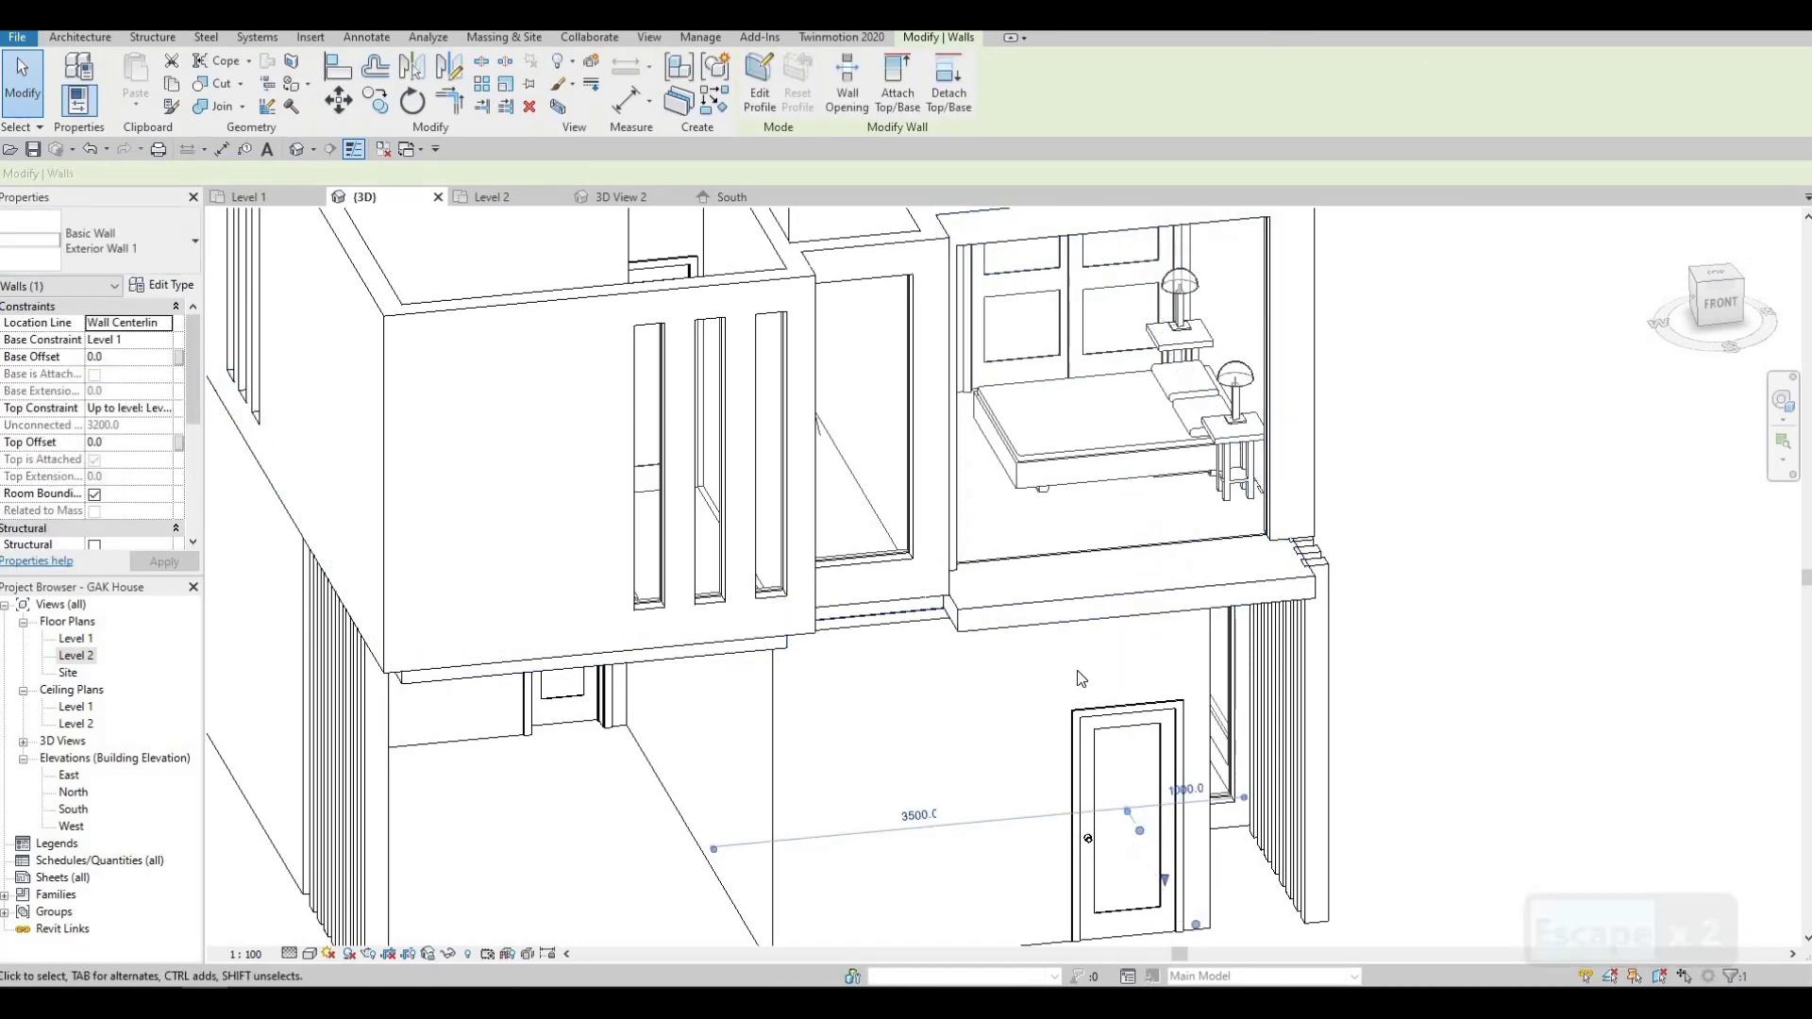
Extend the base of the Level 2 exterior wall with the three narrow windows down over the floor edge.
shift+middle_drag(1135, 570, 1039, 505)
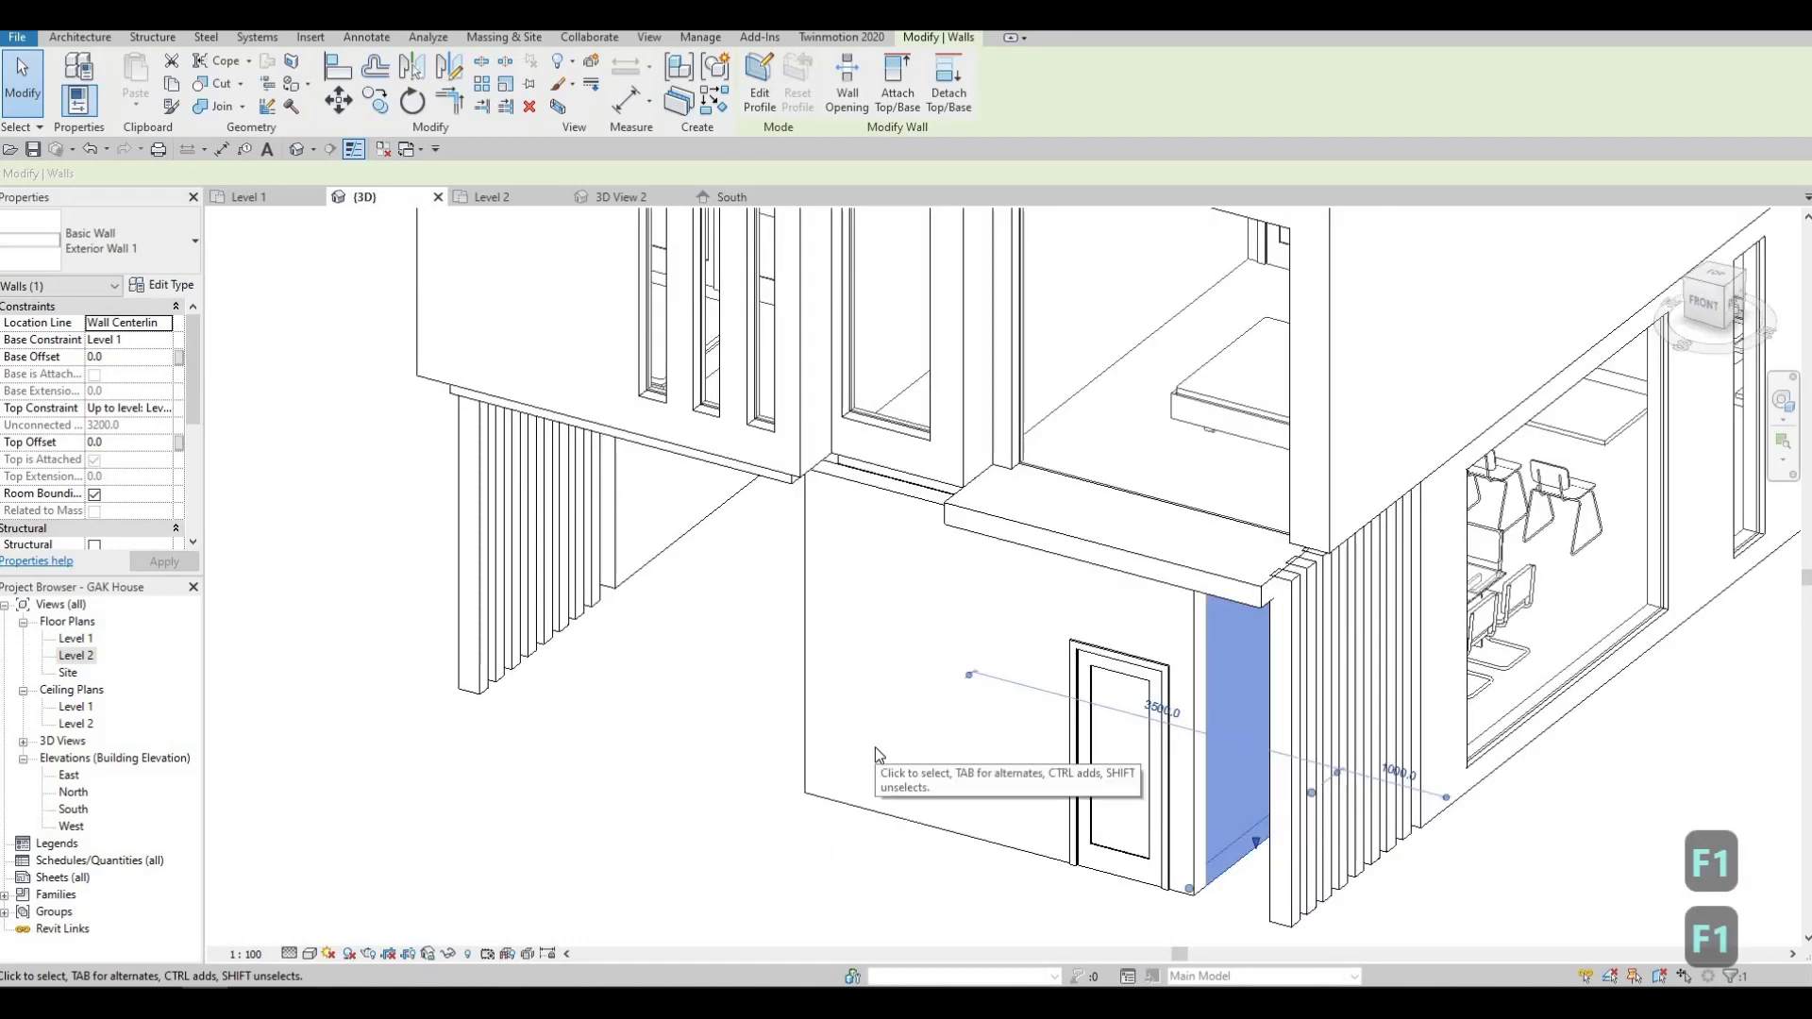
mouse_move(836, 584)
shift+middle_down()
mouse_move(801, 559)
mouse_move(1044, 607)
mouse_move(1000, 639)
mouse_move(1161, 696)
mouse_move(1707, 691)
mouse_move(861, 563)
shift+middle_up()
scroll(860, 563, up, 3)
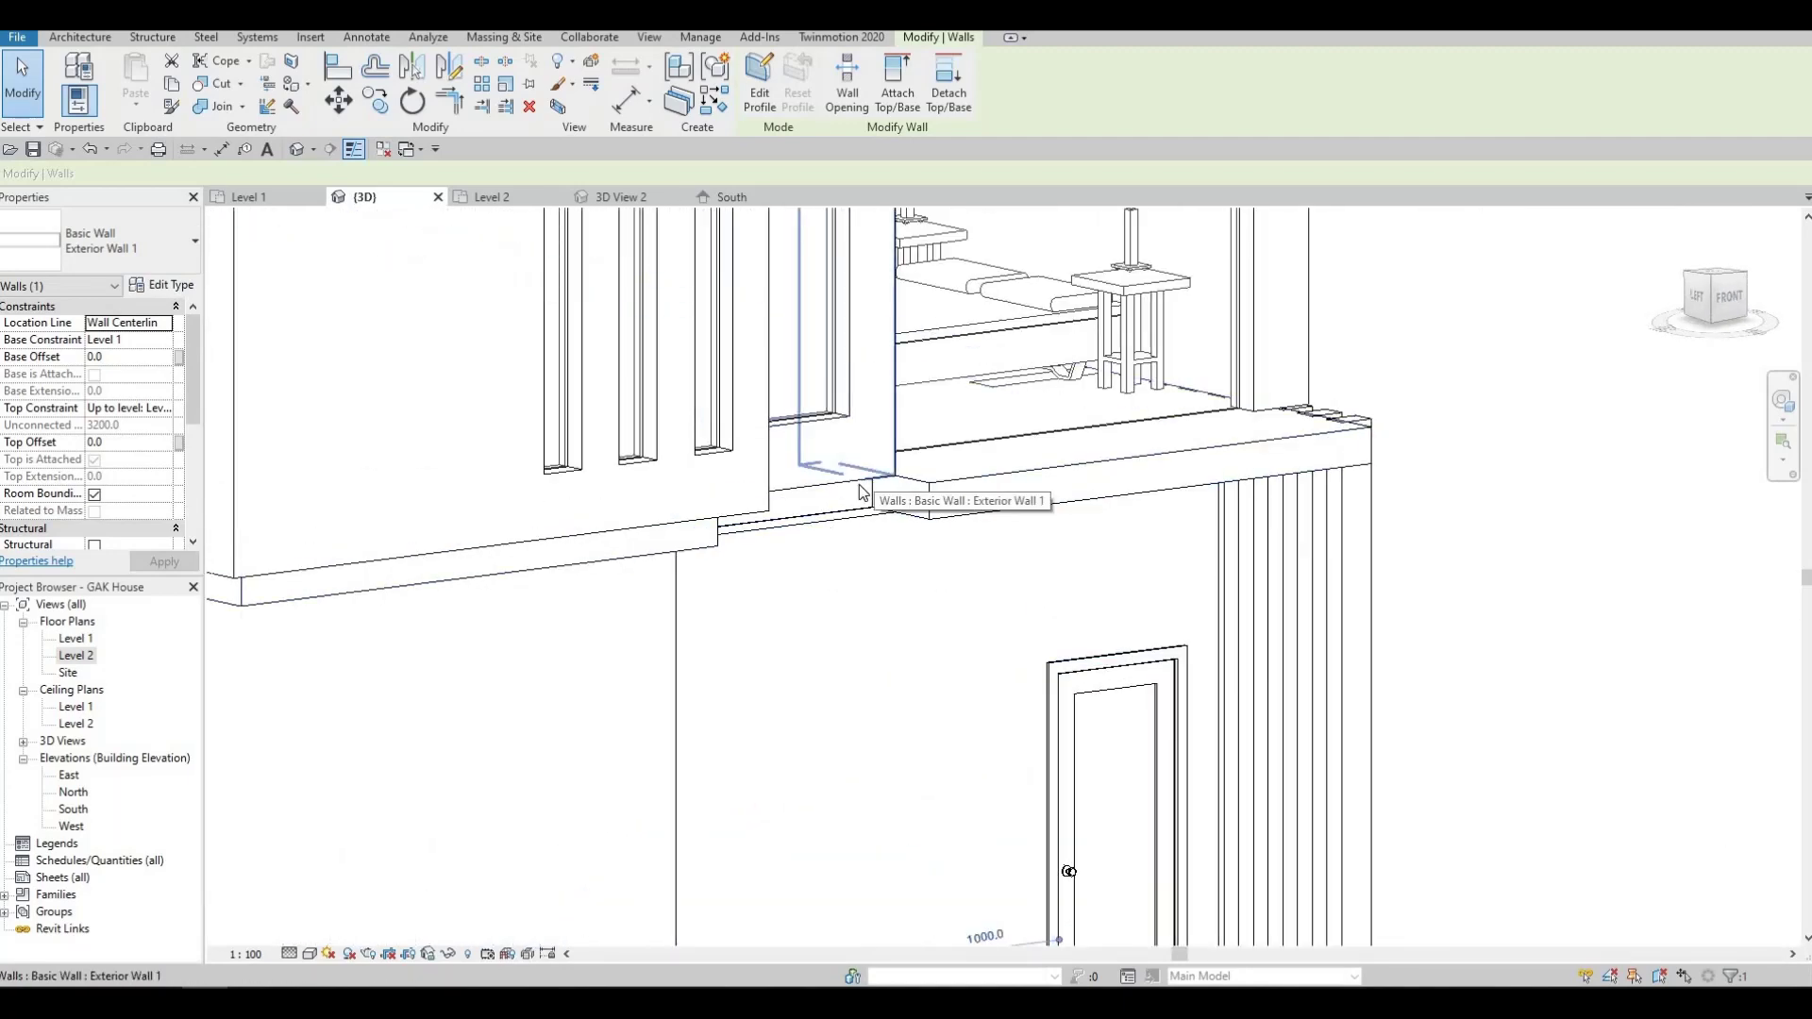
click(767, 501)
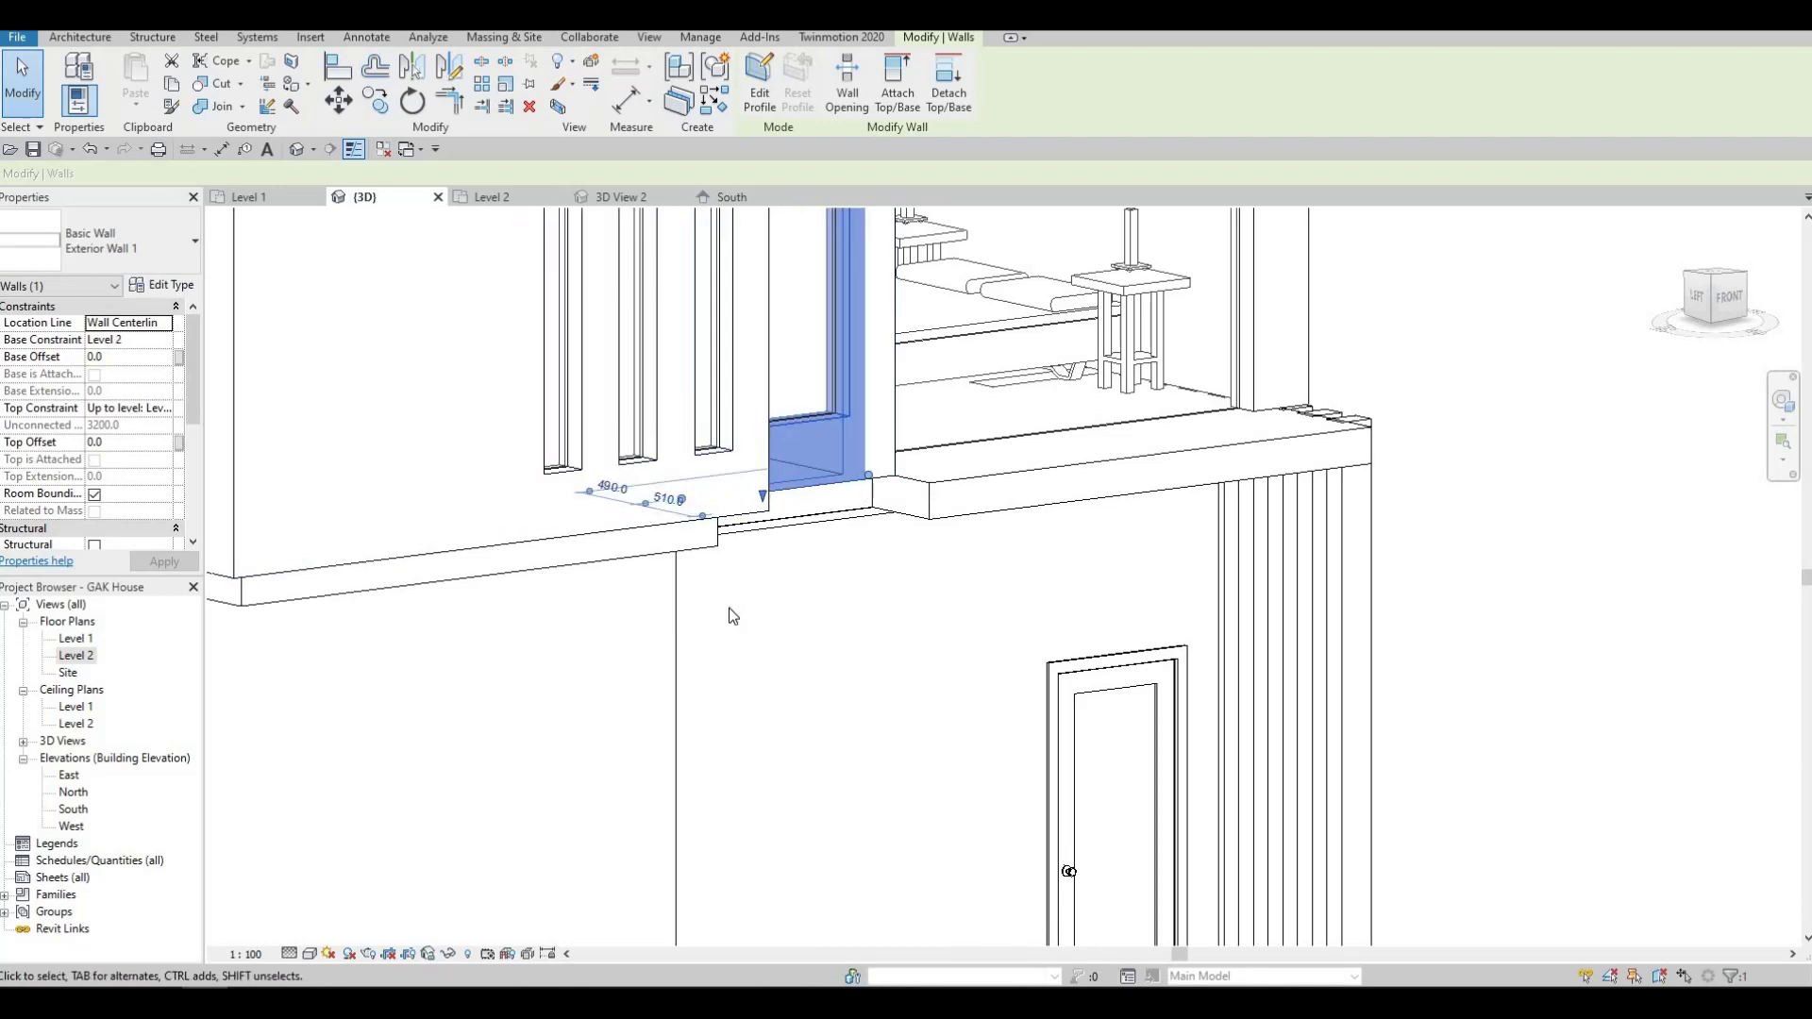
key(Escape)
shift+middle_drag(897, 598, 803, 642)
shift+middle_drag(837, 563, 679, 405)
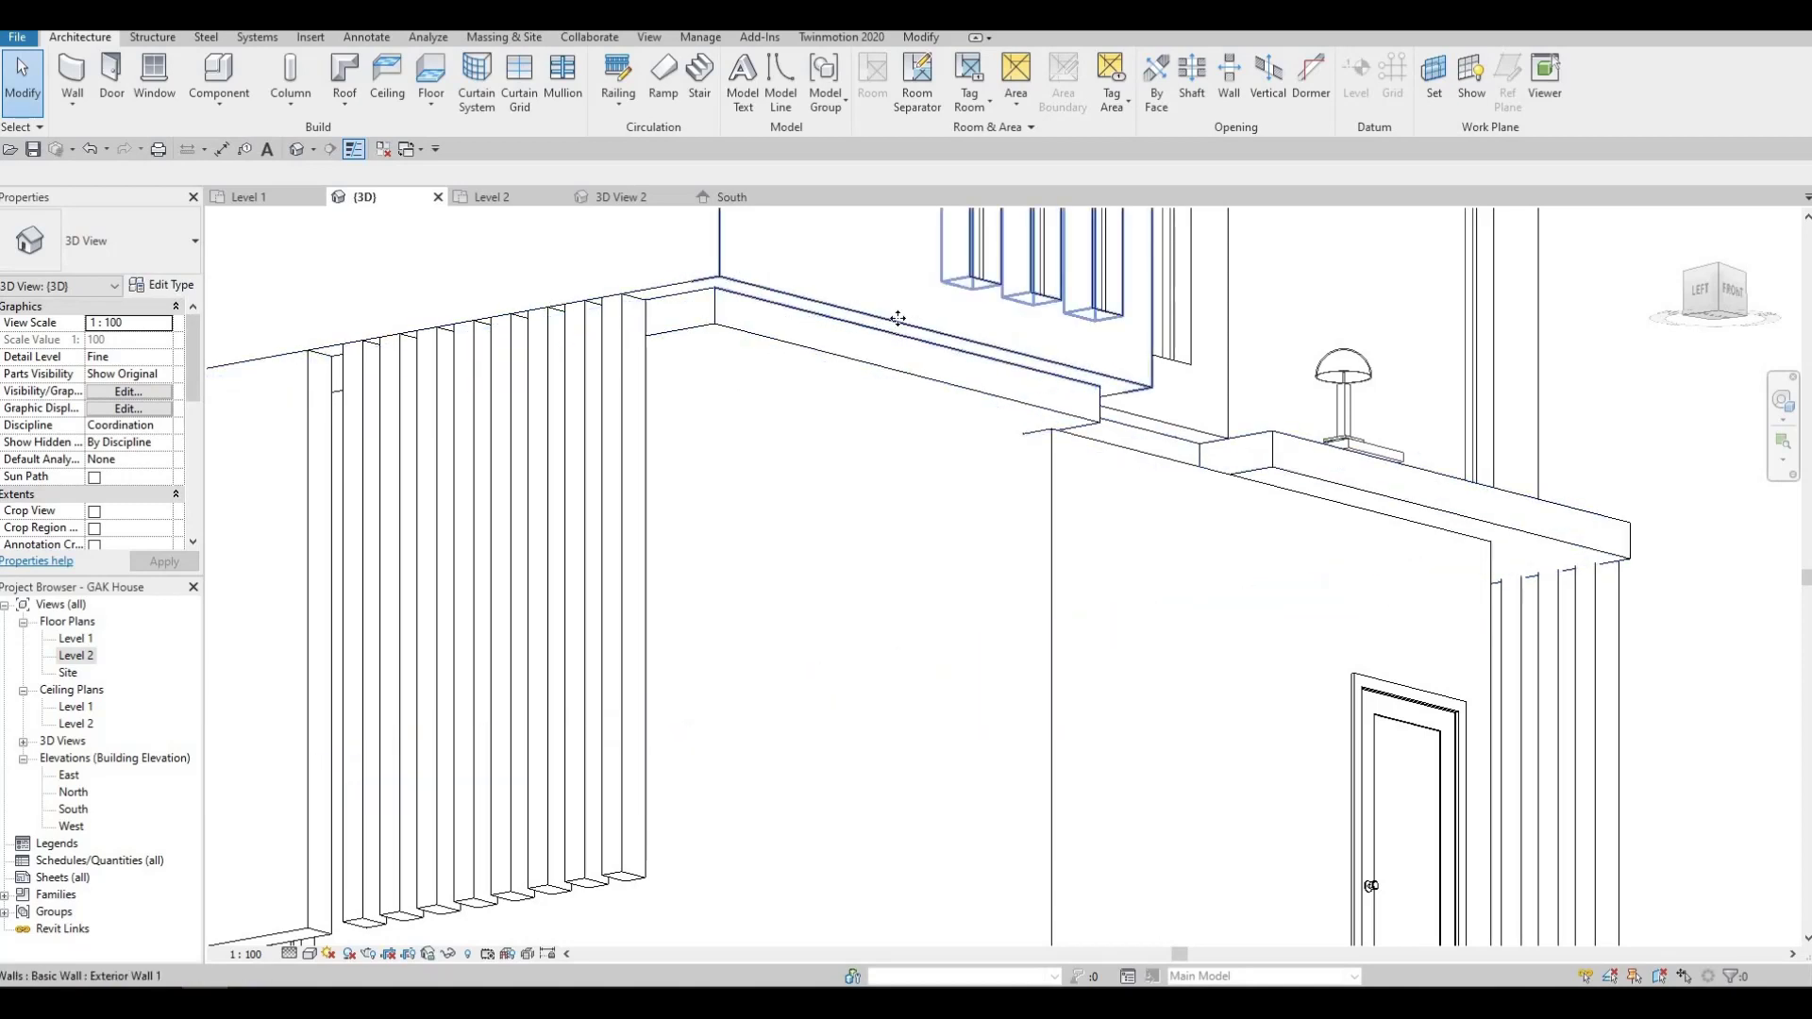
click(915, 344)
drag(920, 363, 912, 368)
key(Escape)
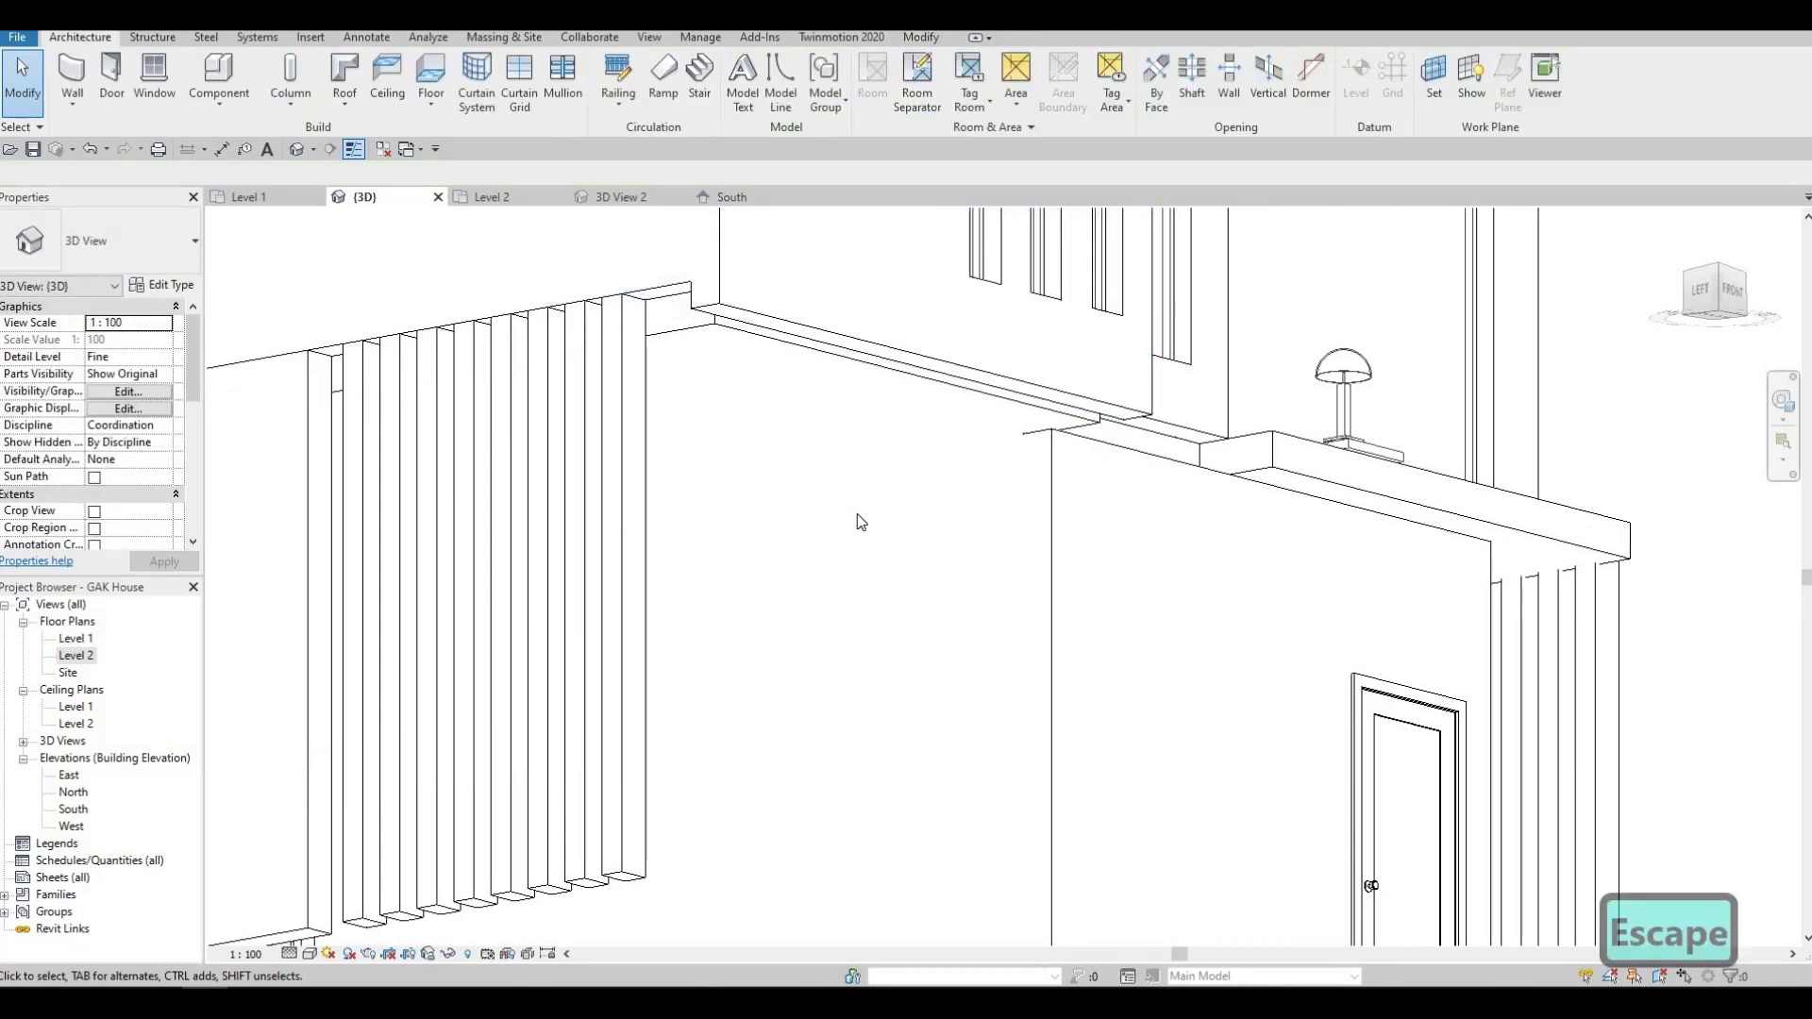
Align the base of the Level 2 exterior wall with the three narrow windows to the floor's underside.
key(a)
key(l)
key(Escape)
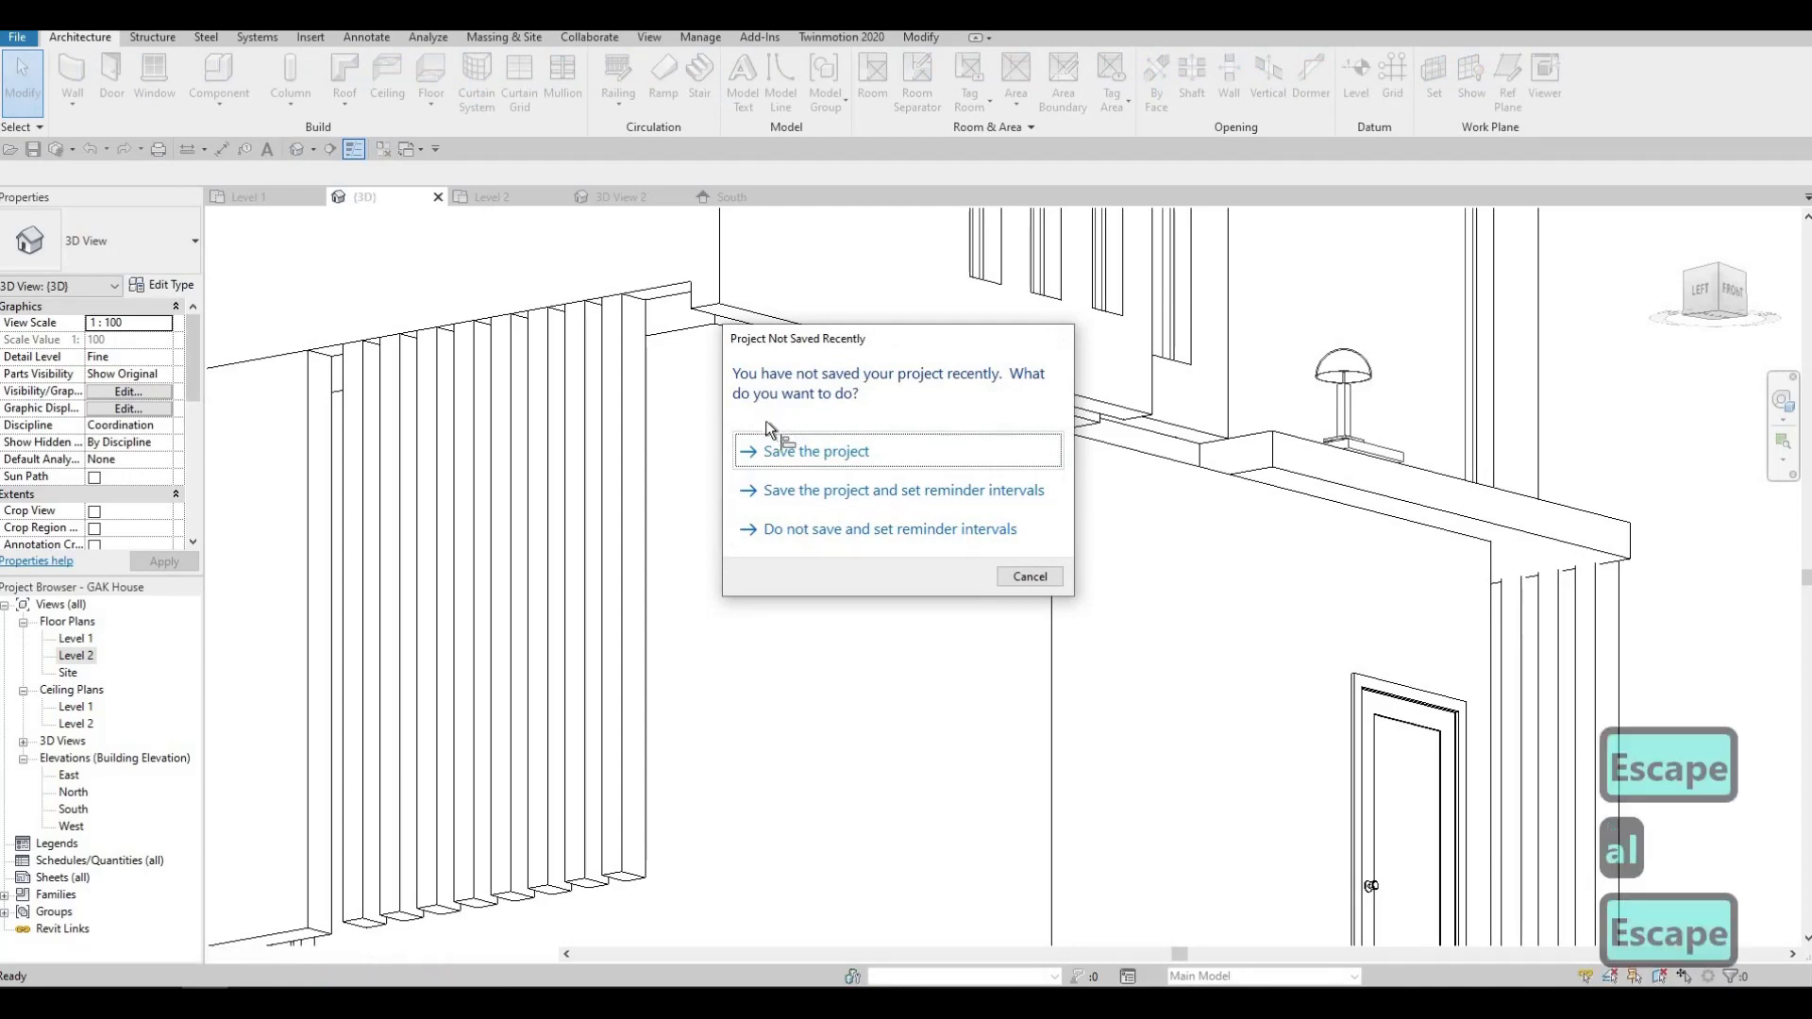
key(a)
key(l)
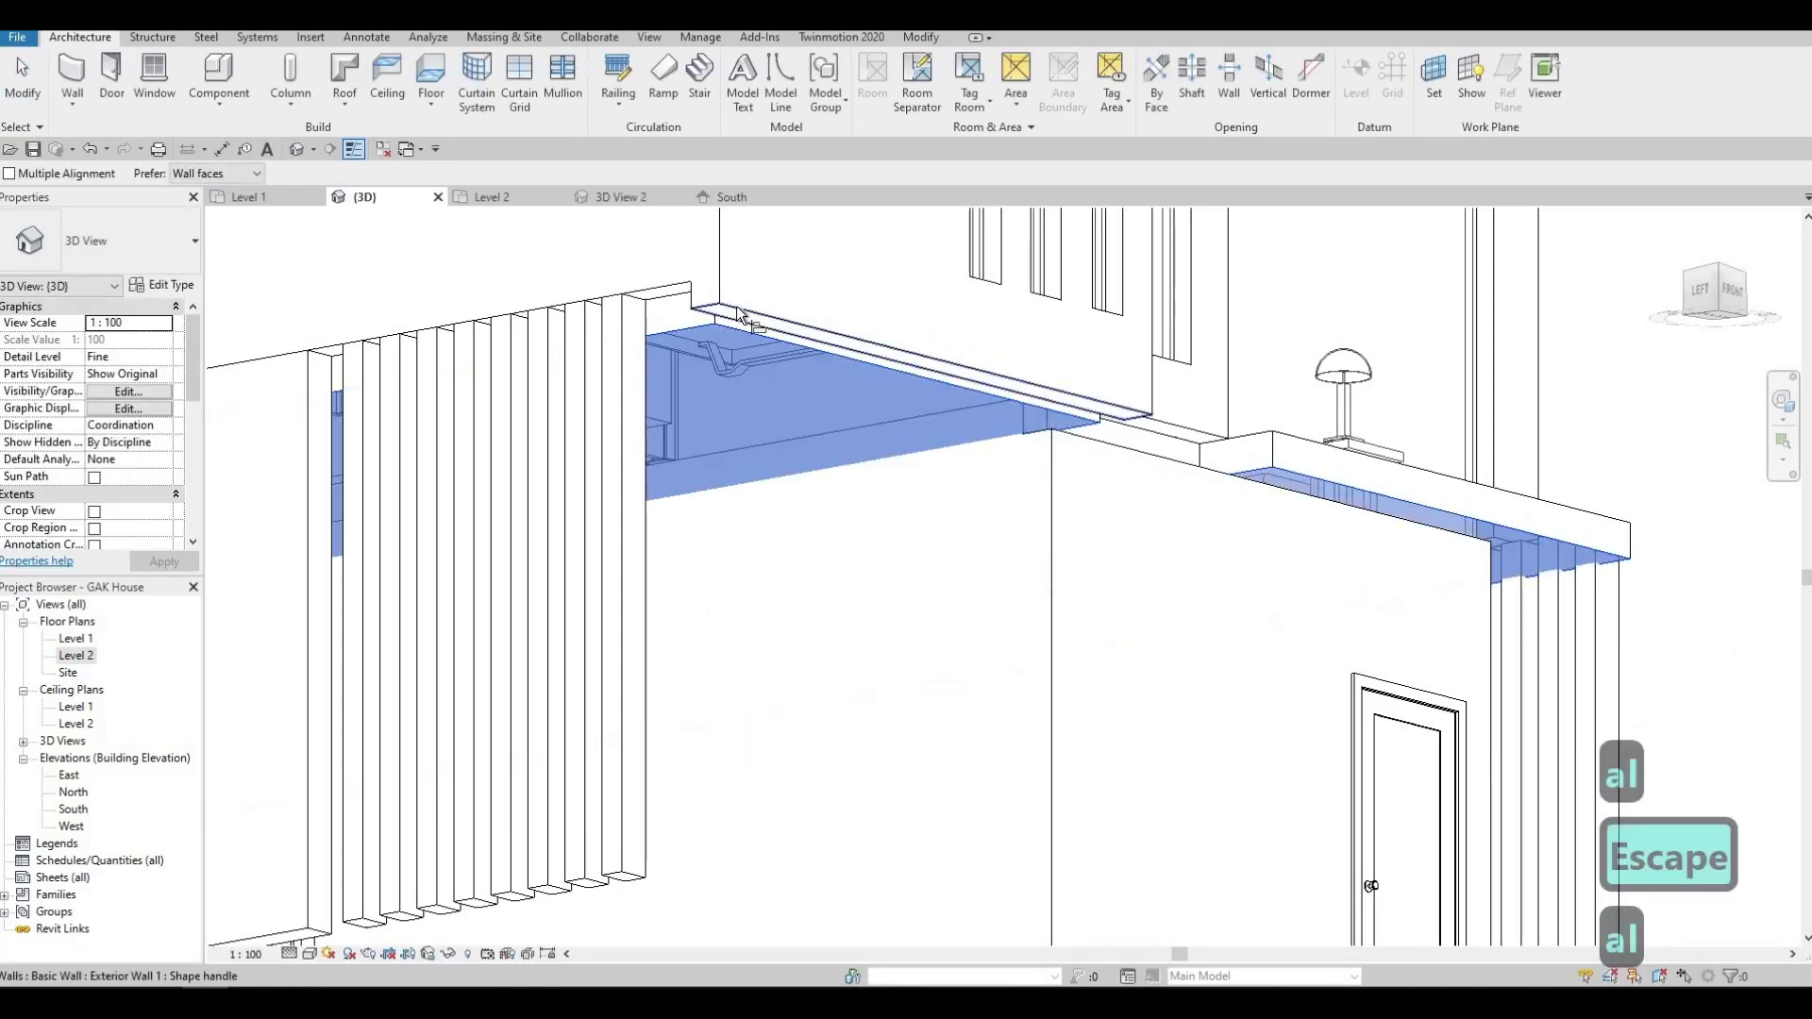
click(679, 317)
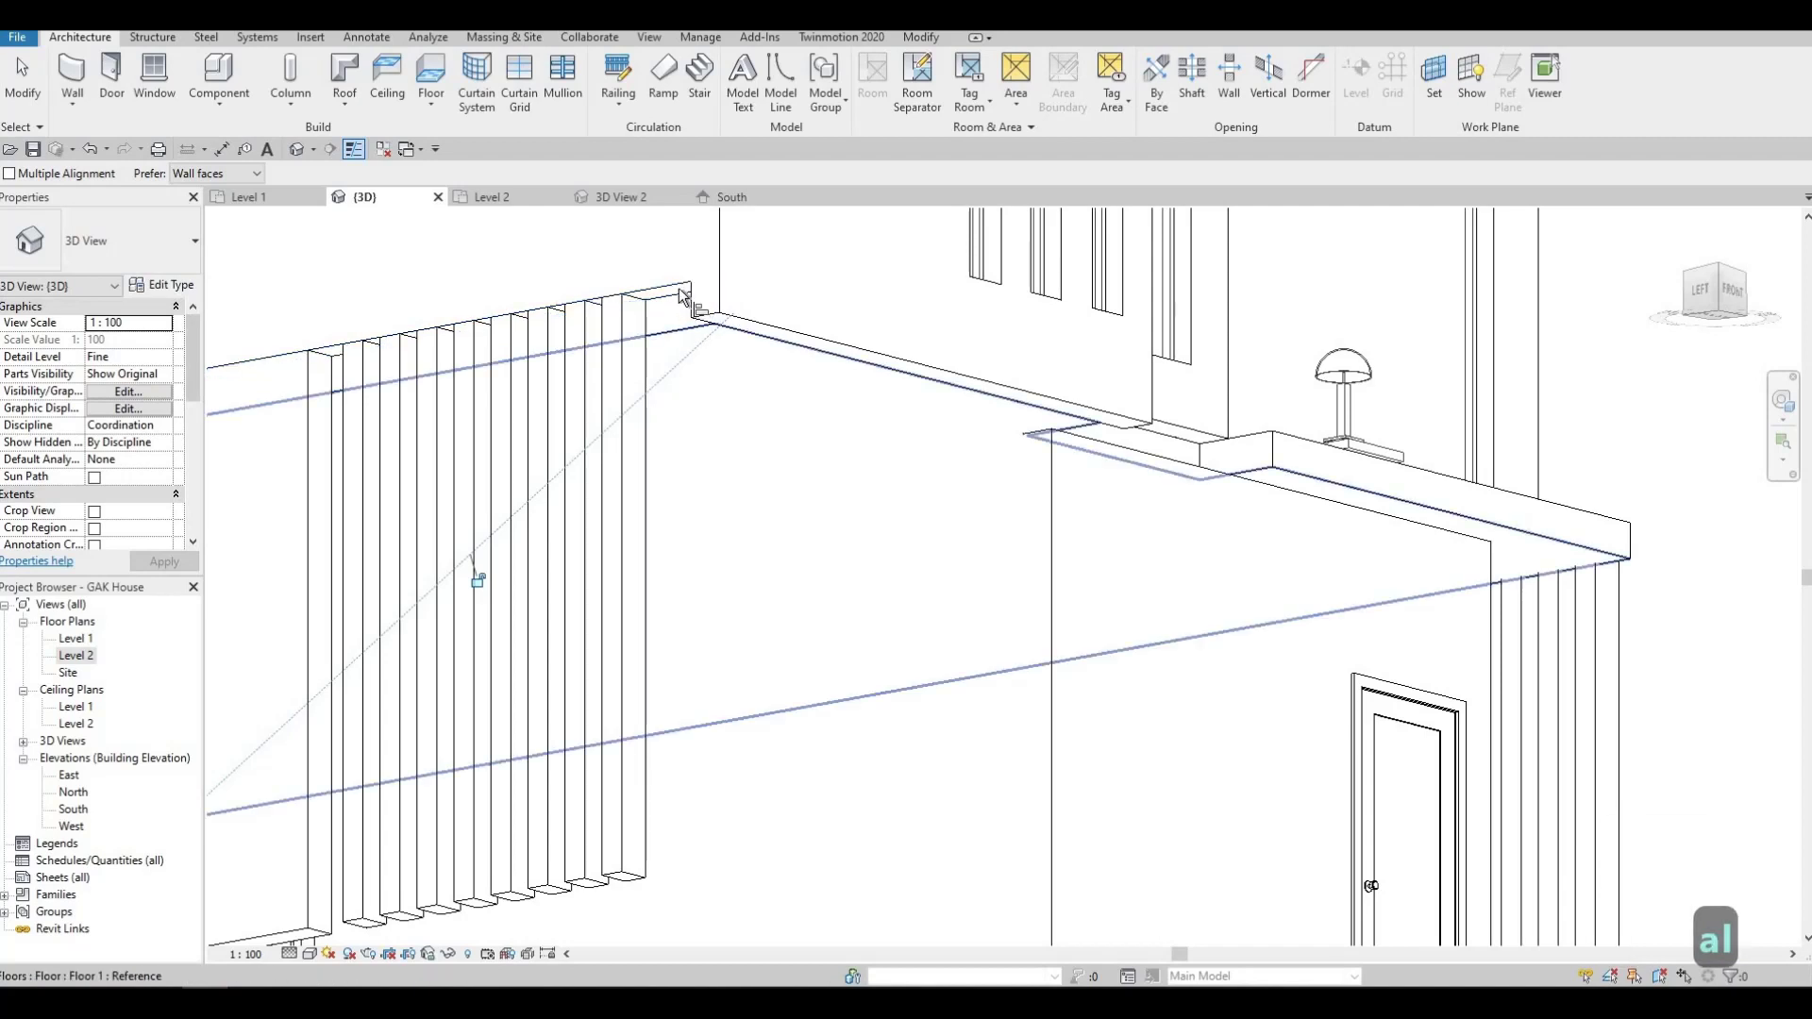
Align the base of the Level 2 exterior wall above the vertical slats to the floor's underside.
click(697, 326)
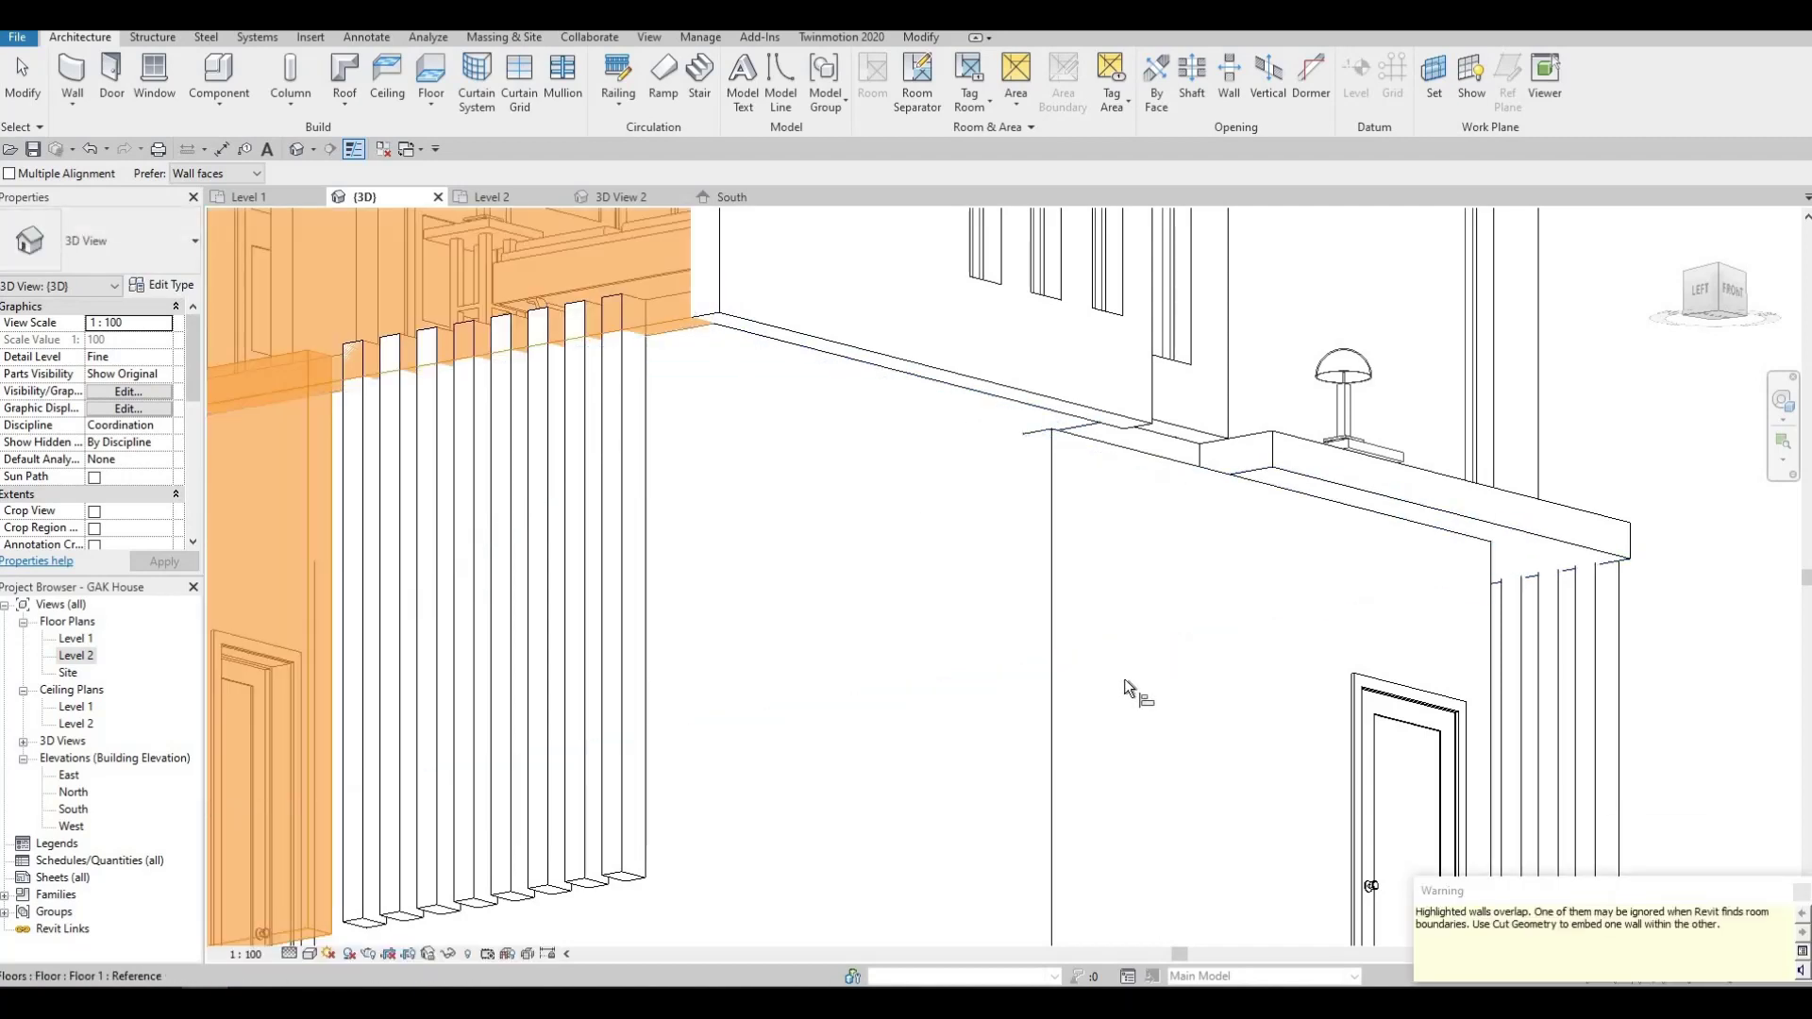
key(Escape)
key(Escape)
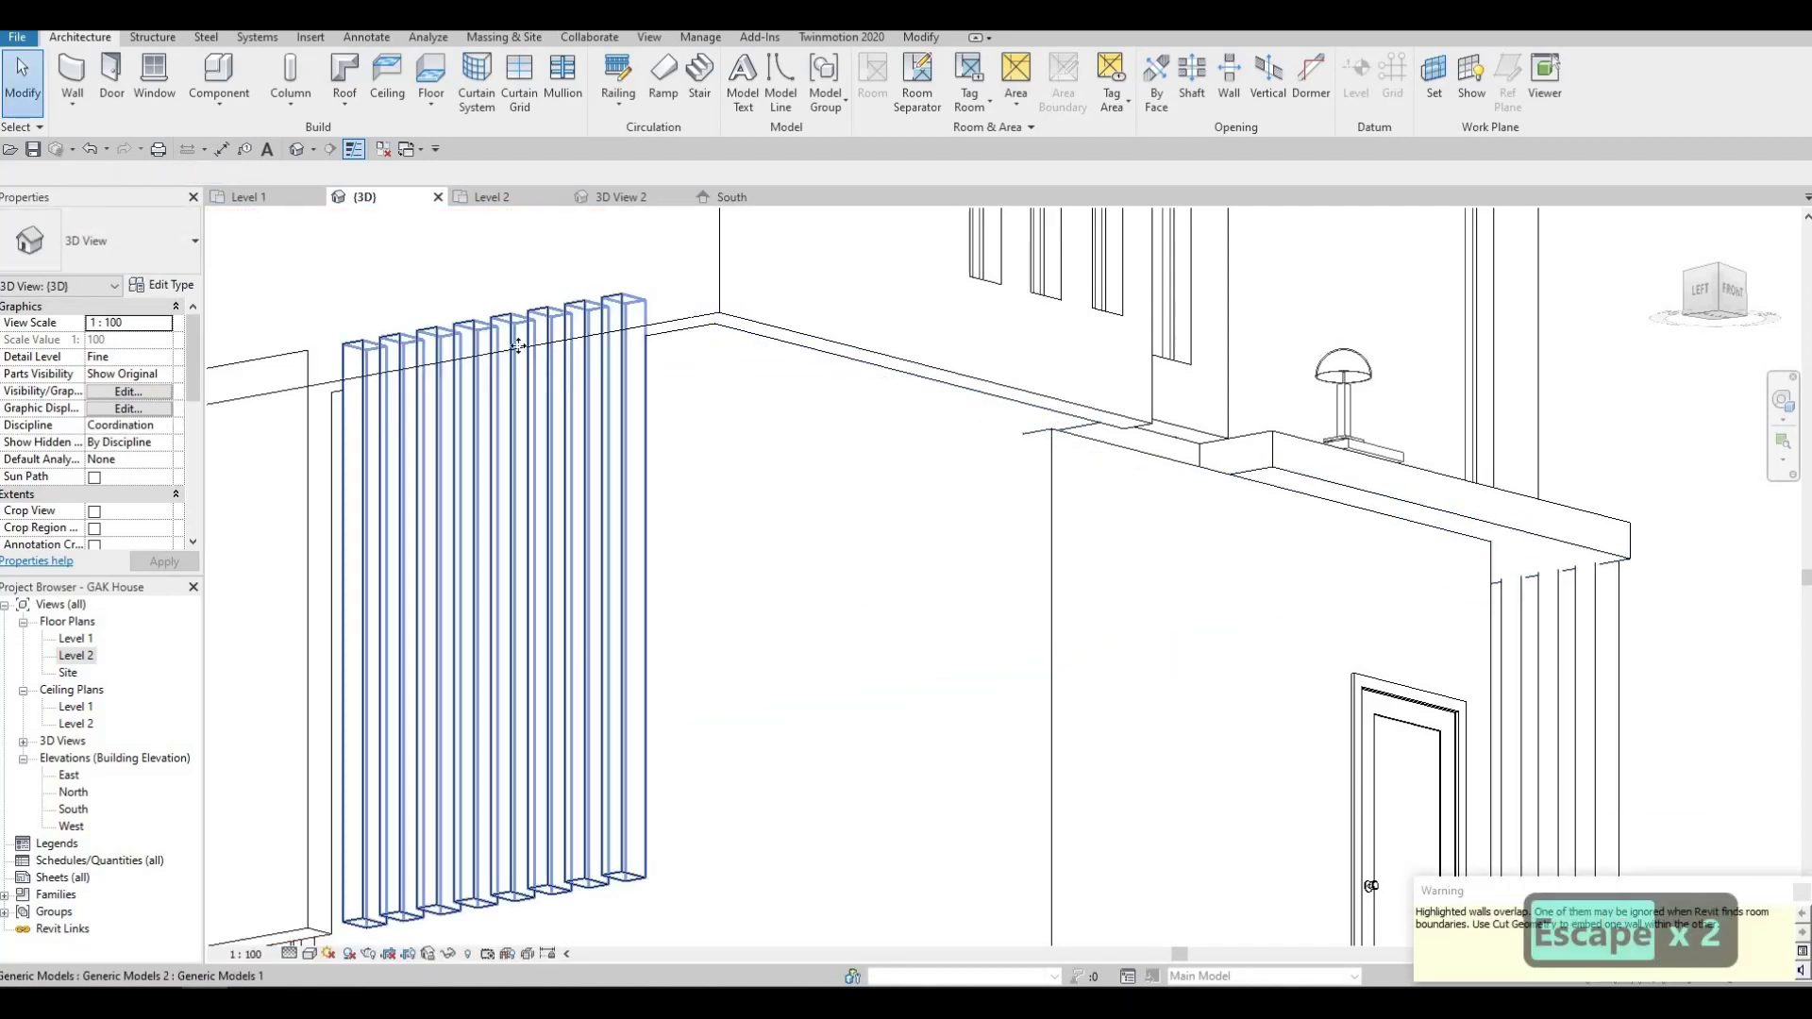
Lower the top of the vertical slat screen to meet the underside of the Level 2 floor.
click(505, 331)
drag(493, 328, 495, 353)
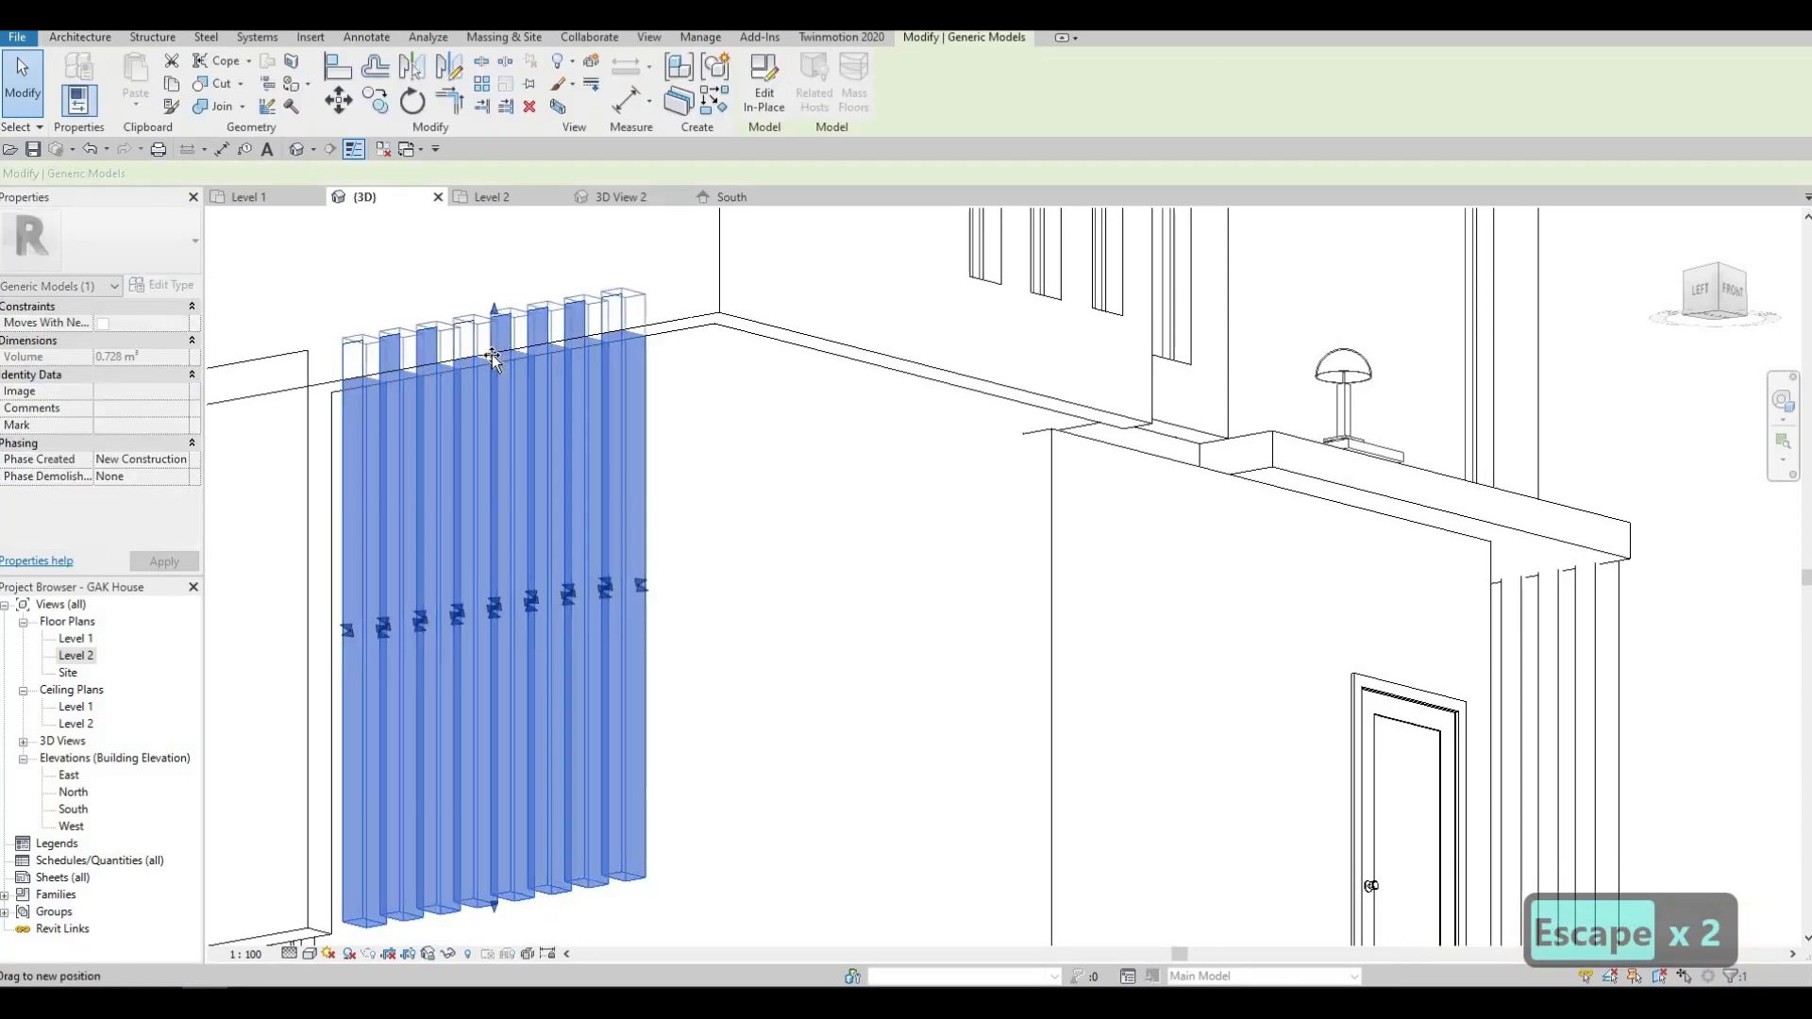
key(Escape)
key(Escape)
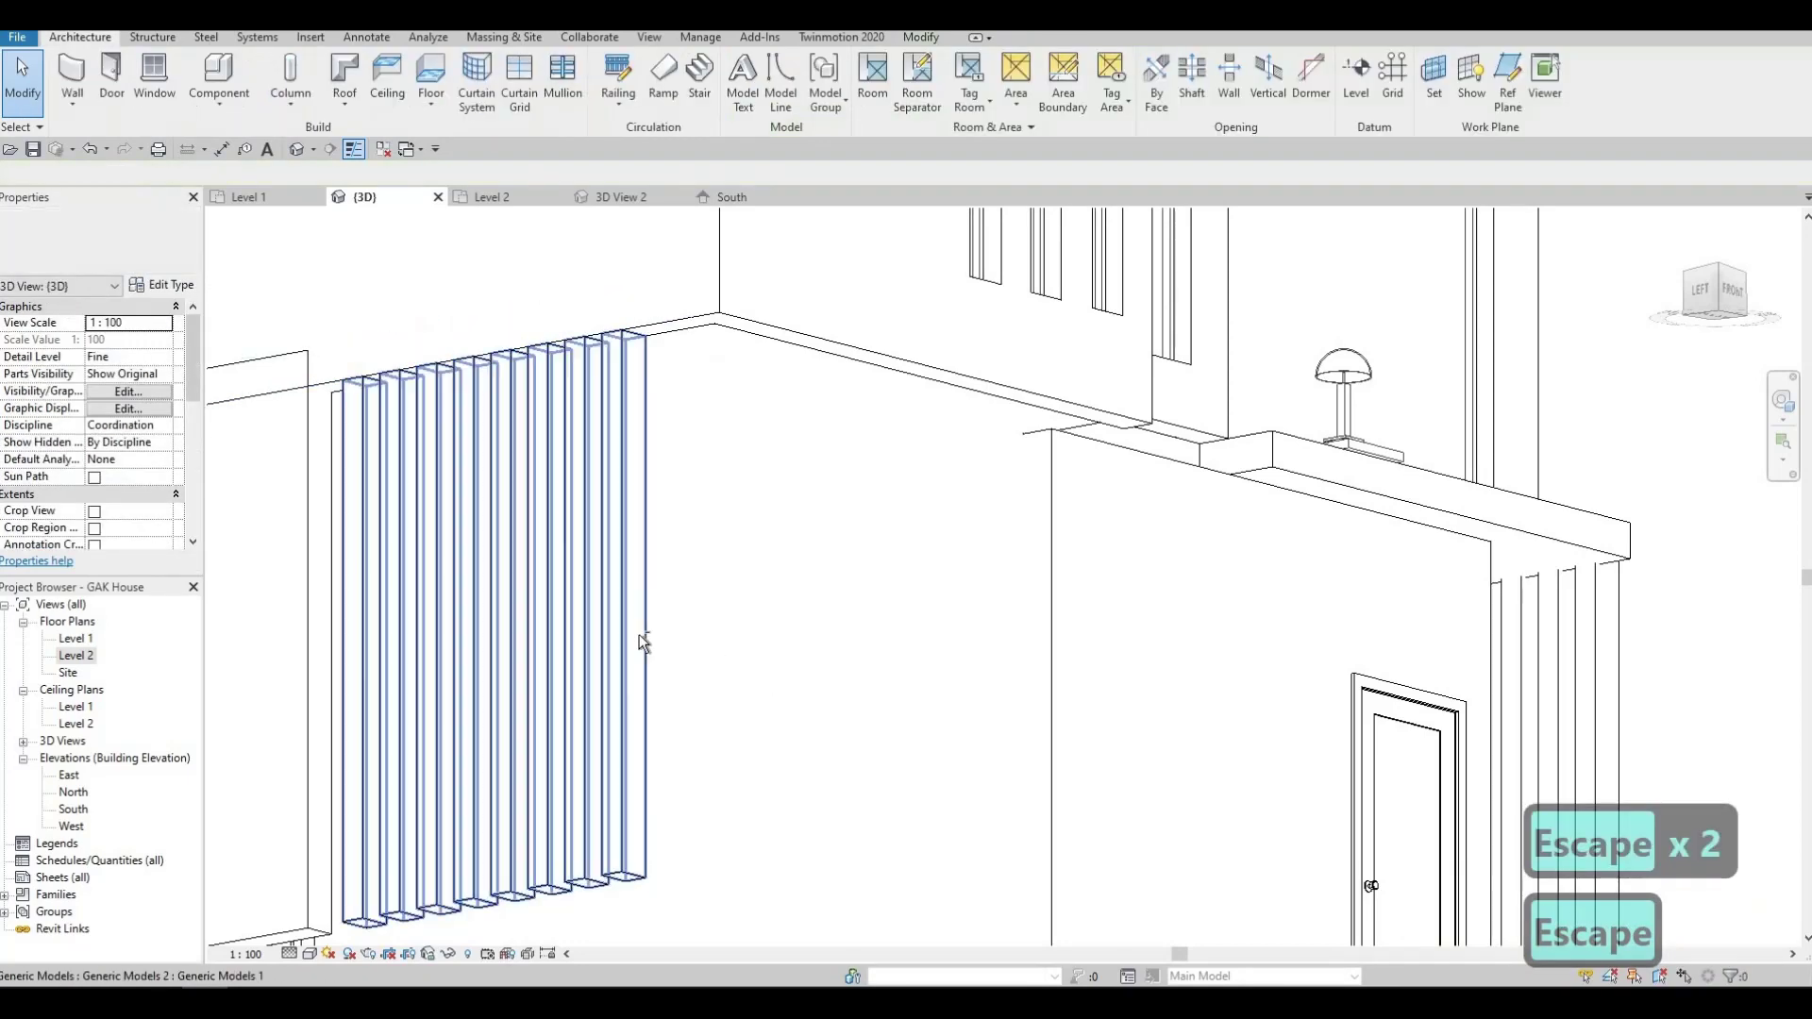
Lower the top of the Level 1 side exterior wall with the two tall narrow windows to the Level 2 floor's underside.
middle_drag(833, 699, 890, 457)
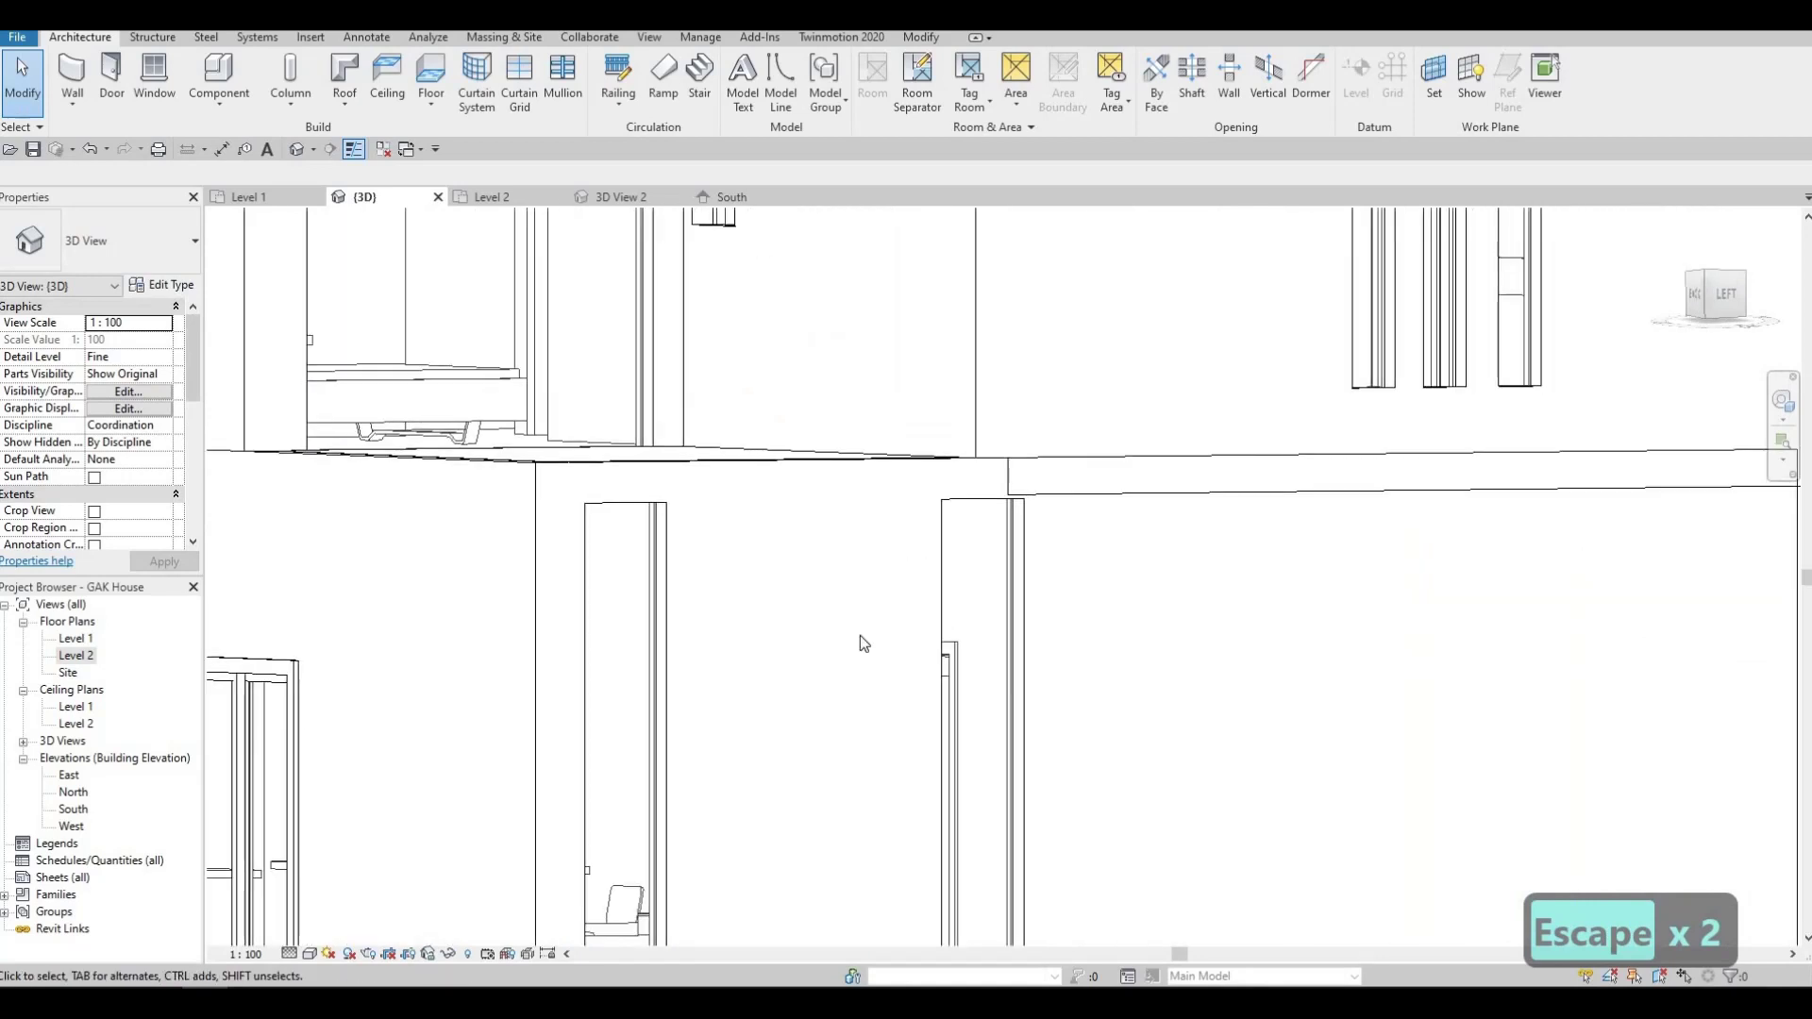
shift+middle_drag(1057, 490, 926, 476)
middle_drag(1336, 659, 1501, 578)
middle_drag(1086, 517, 1803, 595)
scroll(935, 563, down, 1)
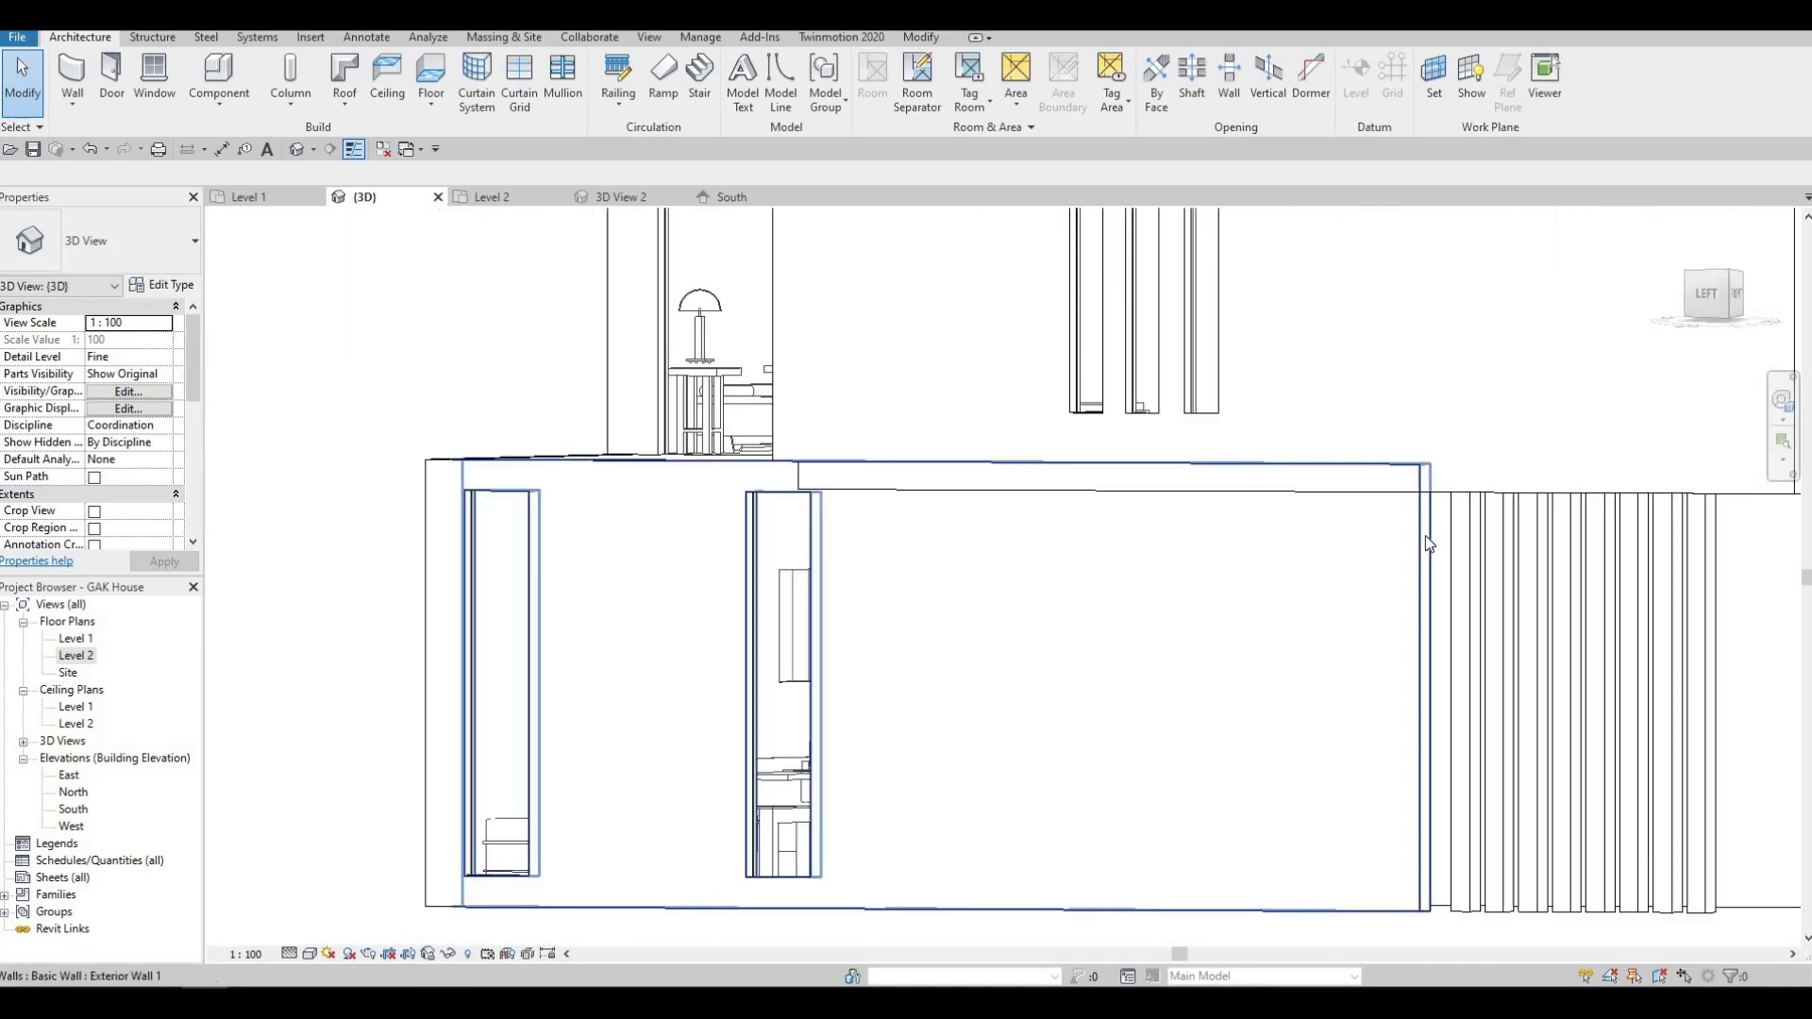
click(1028, 468)
drag(943, 461, 938, 490)
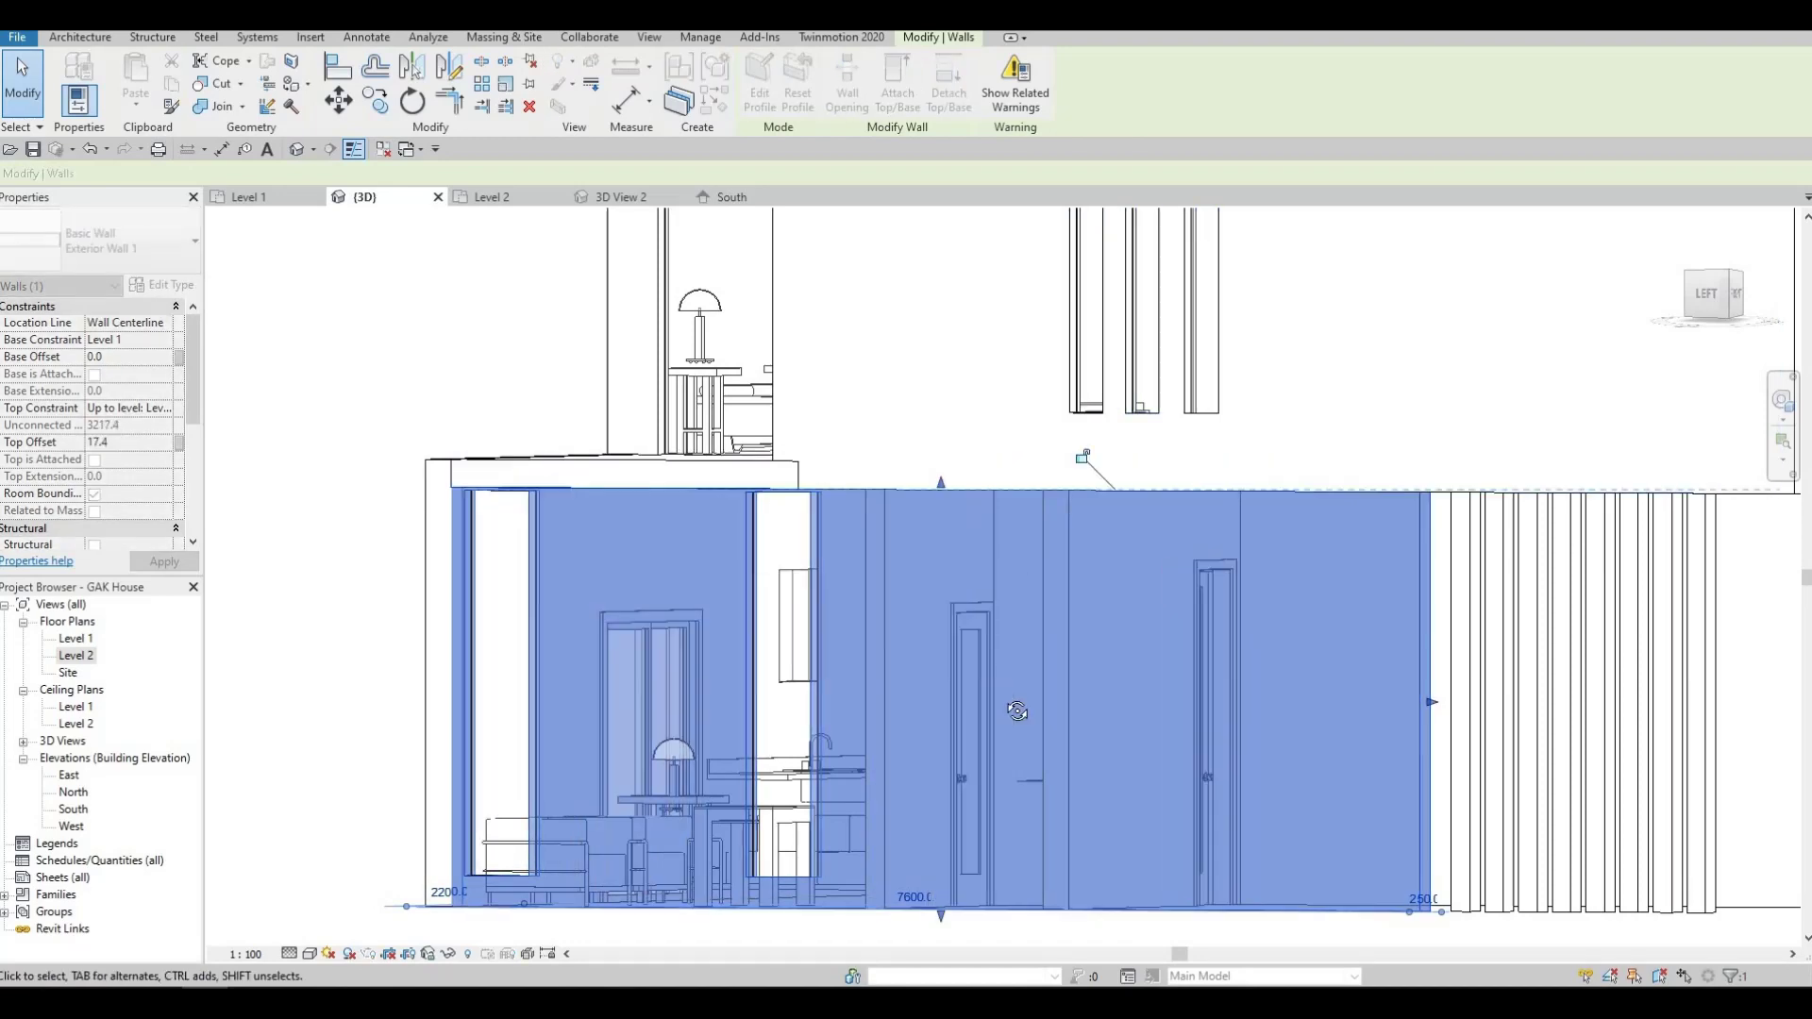
key(Escape)
shift+middle_drag(1086, 595, 1109, 361)
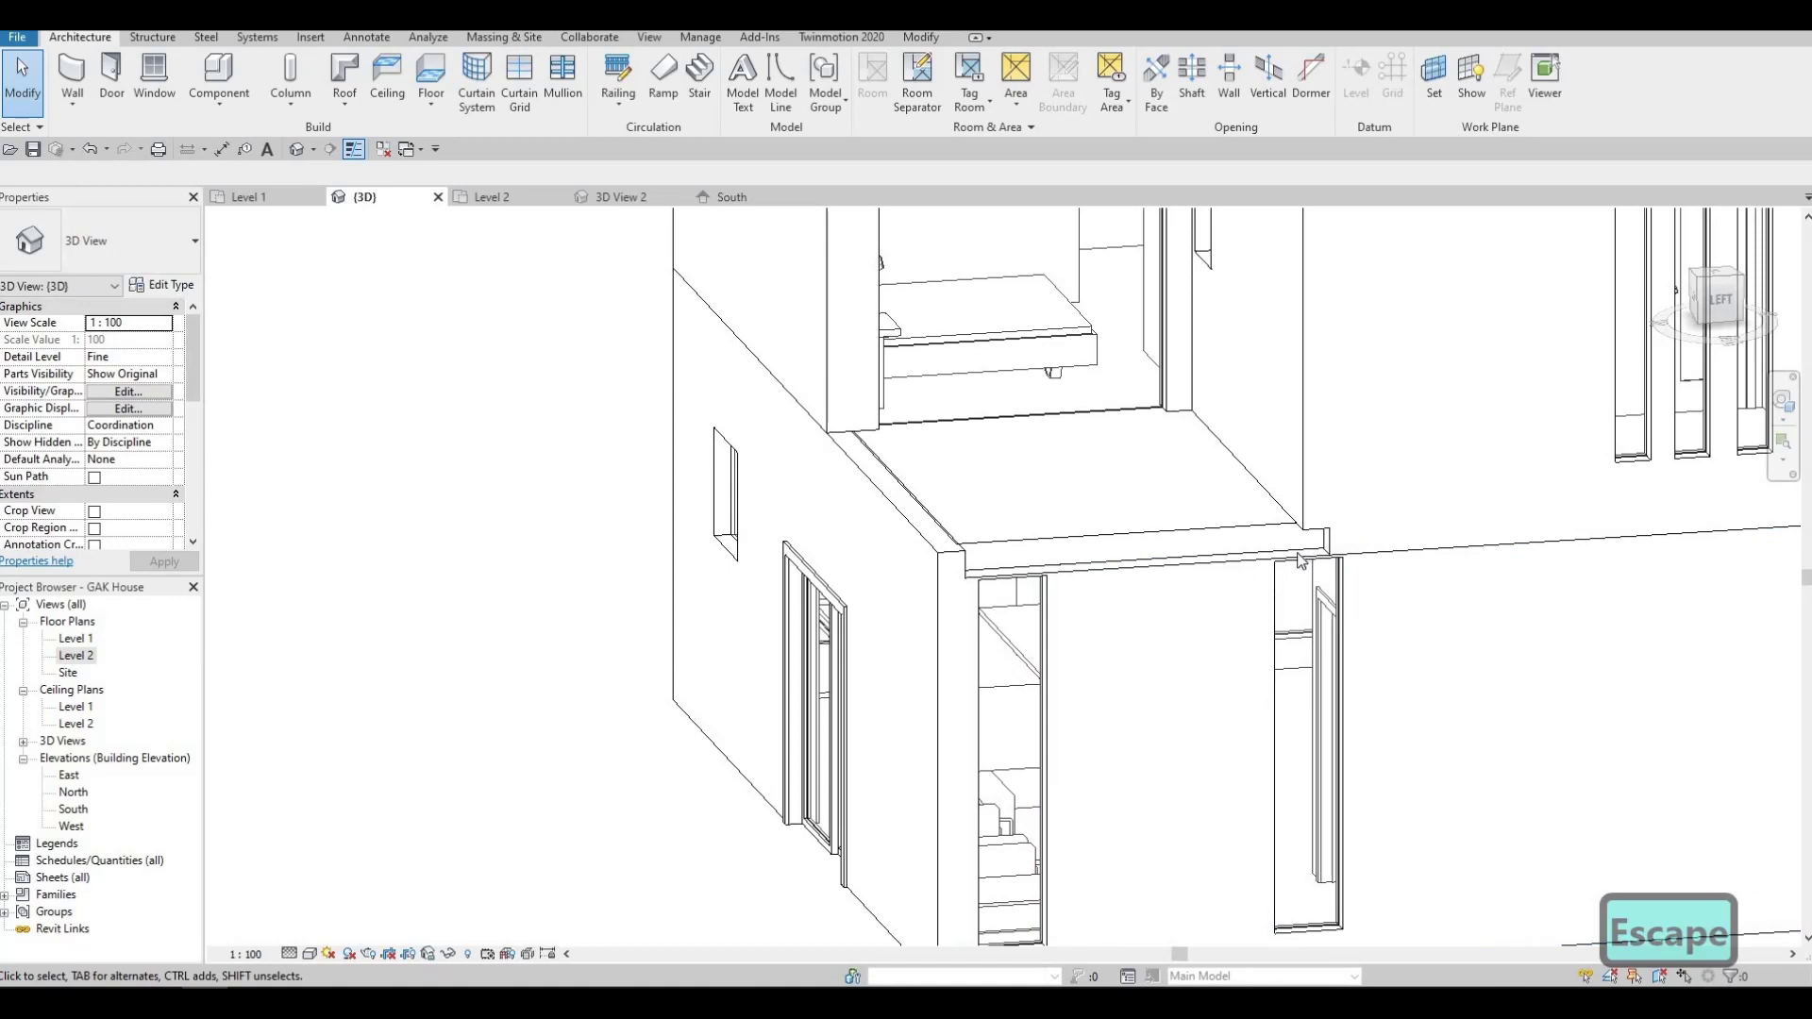
shift+middle_drag(1316, 561, 1494, 536)
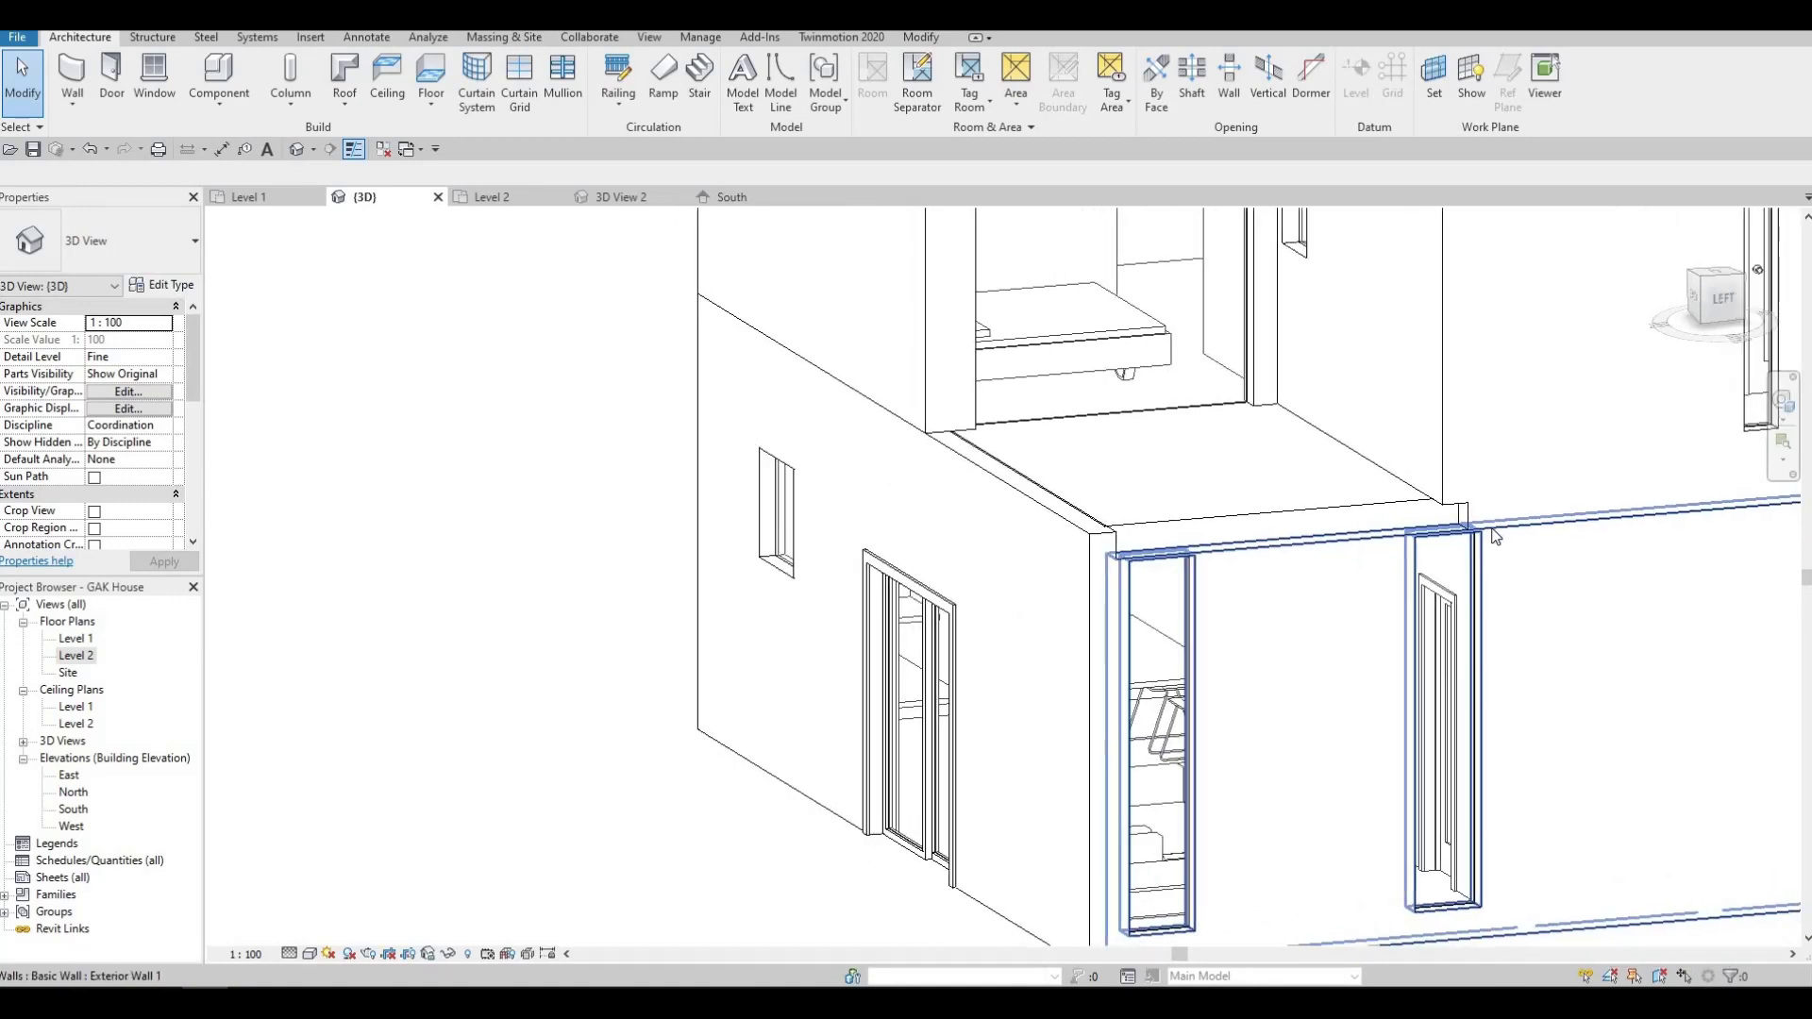
shift+middle_drag(1326, 564, 1236, 566)
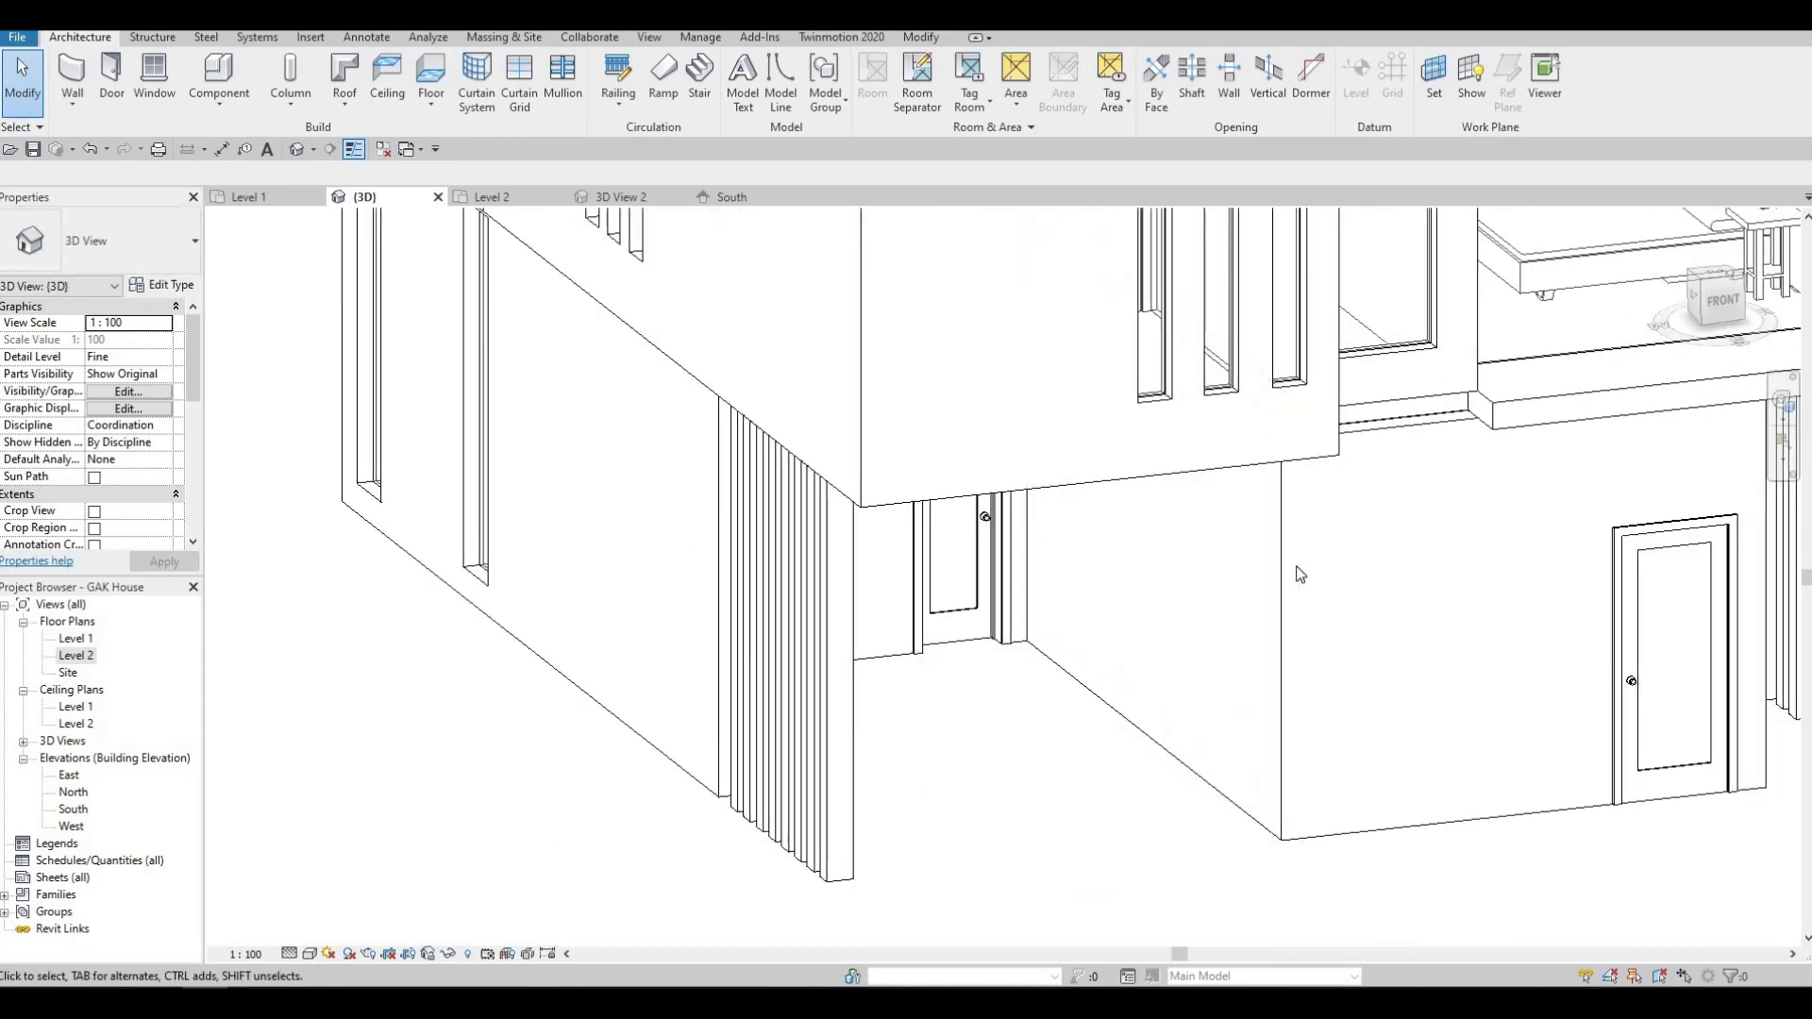
key(F1)
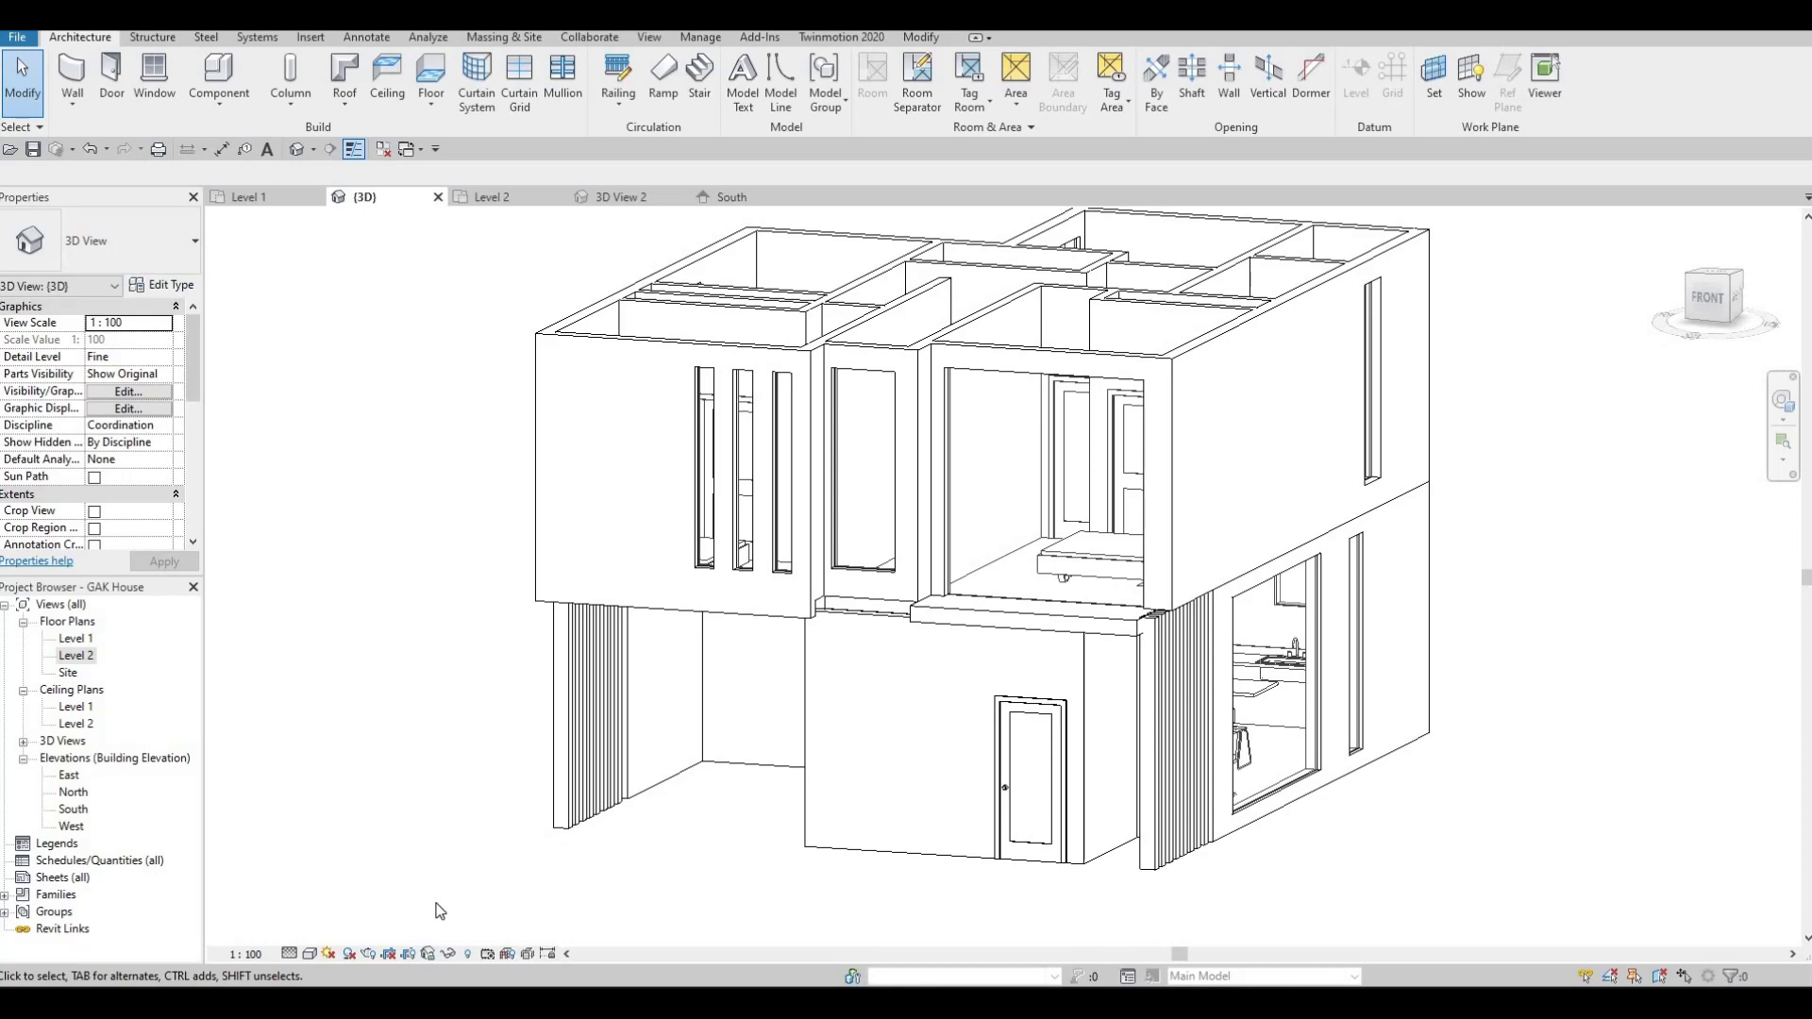
key(F2)
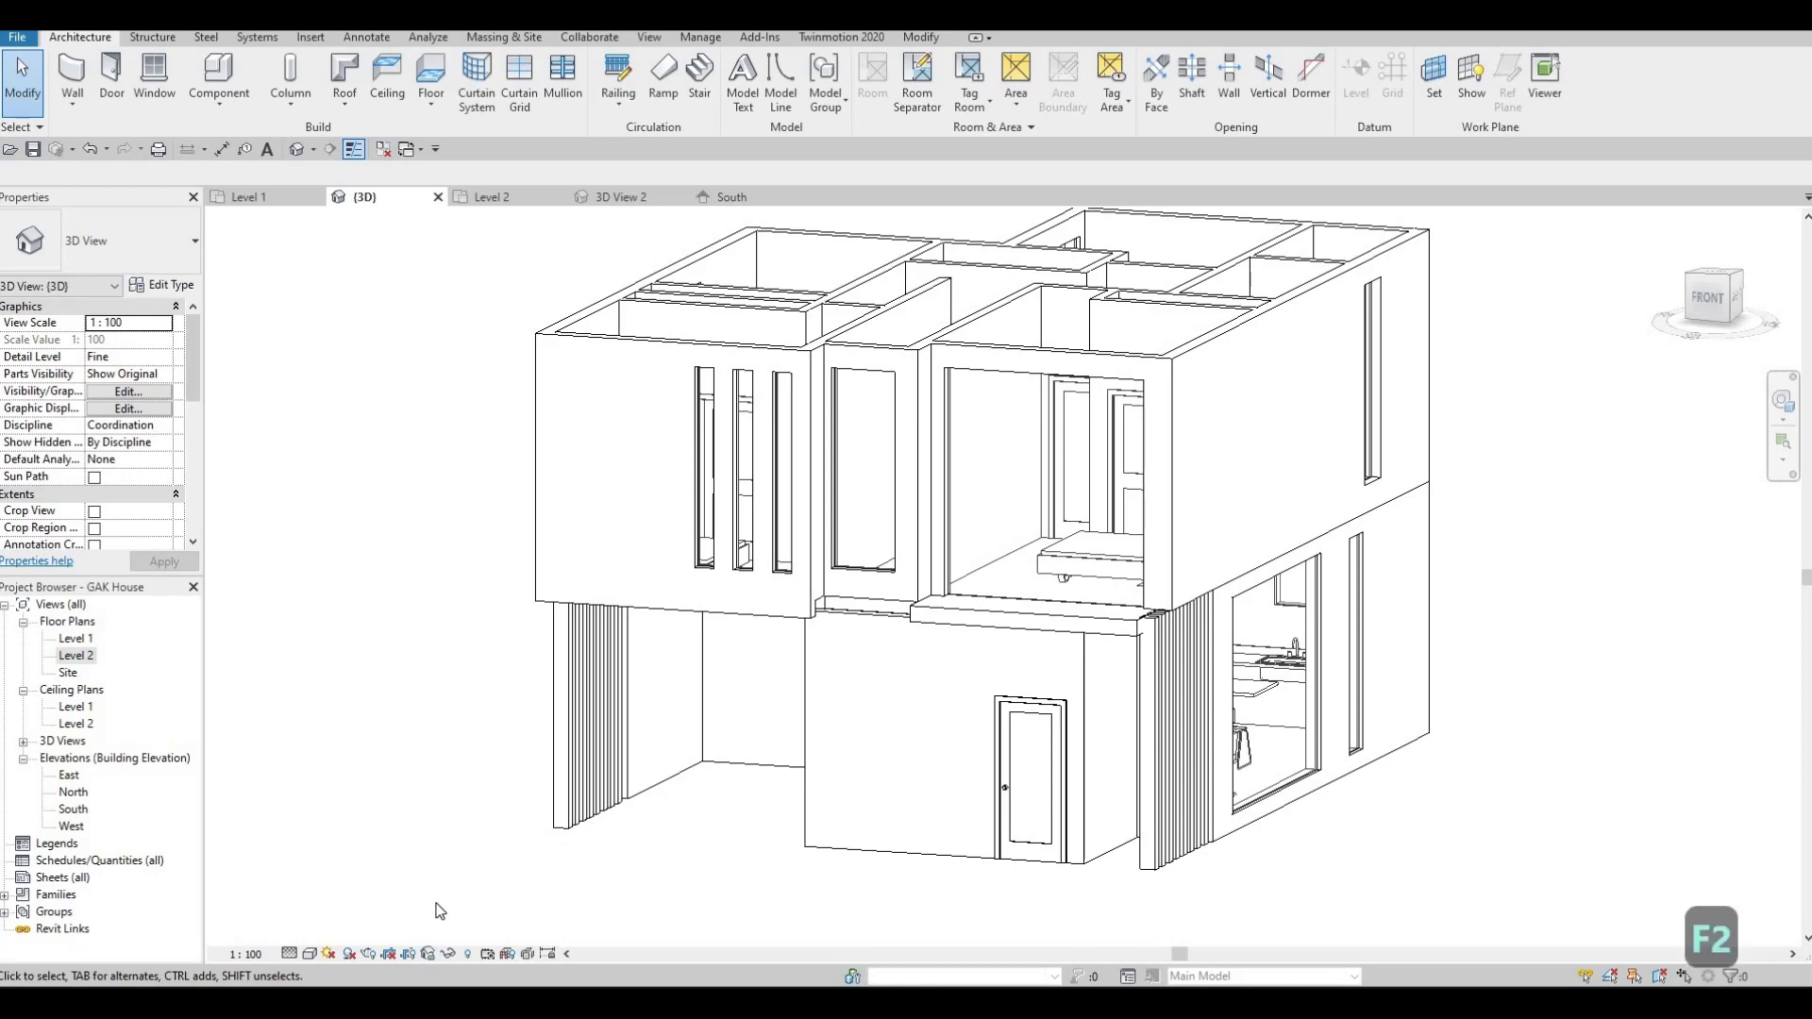